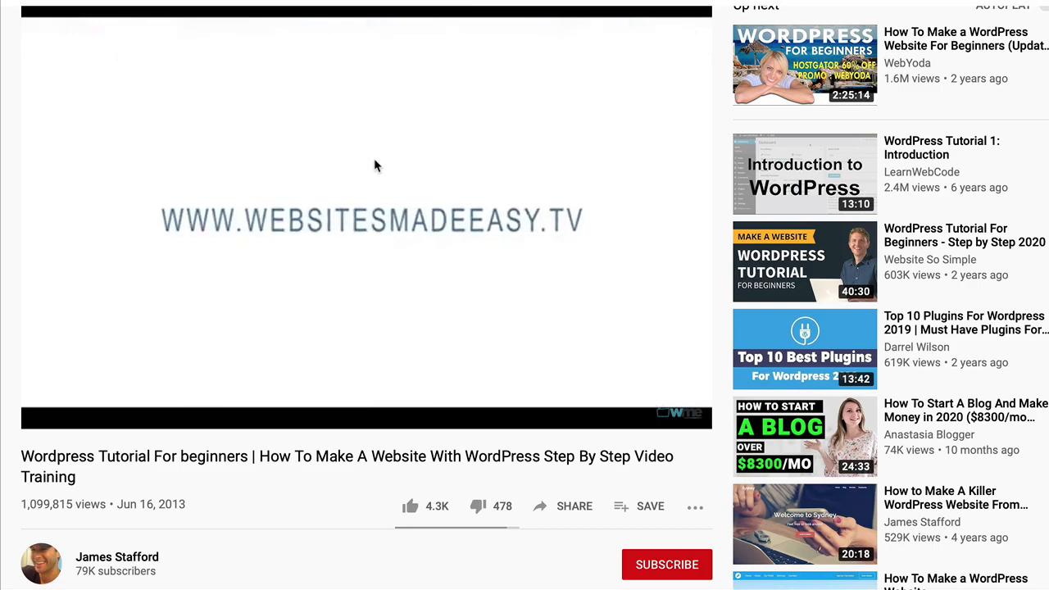
# - Scroll through the Astra starter site gallery and back up to the top row showing Mountain
pyautogui.scroll(-2, 375, 164)
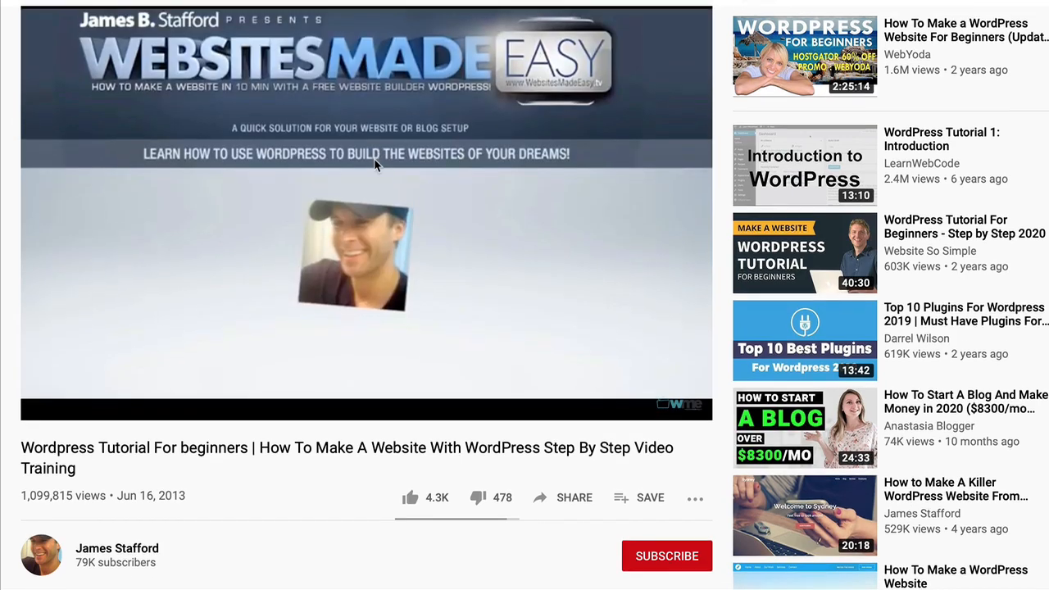
pyautogui.scroll(-2, 374, 158)
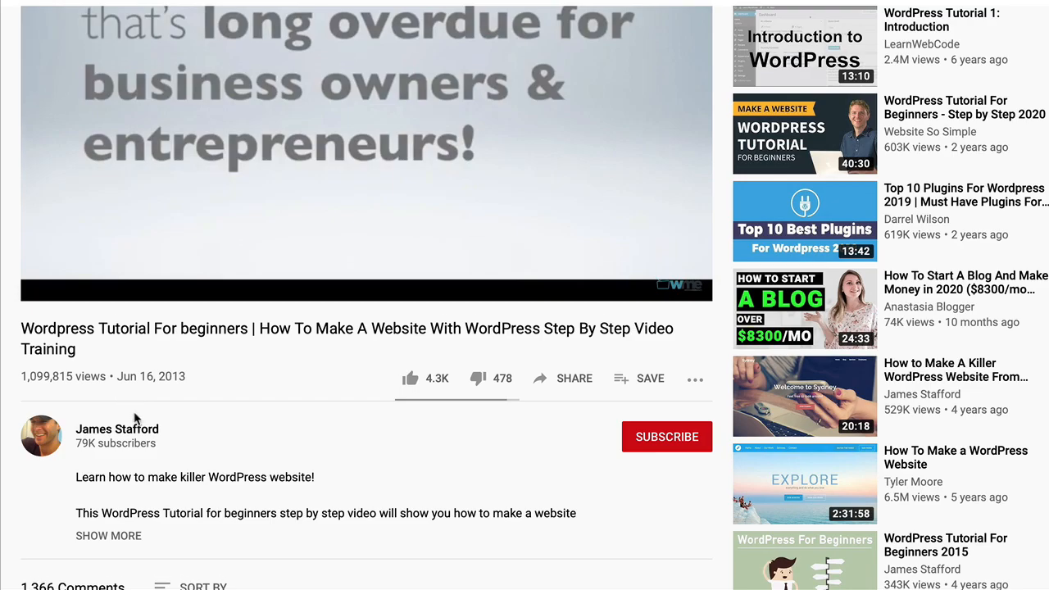
pyautogui.scroll(-4, 135, 418)
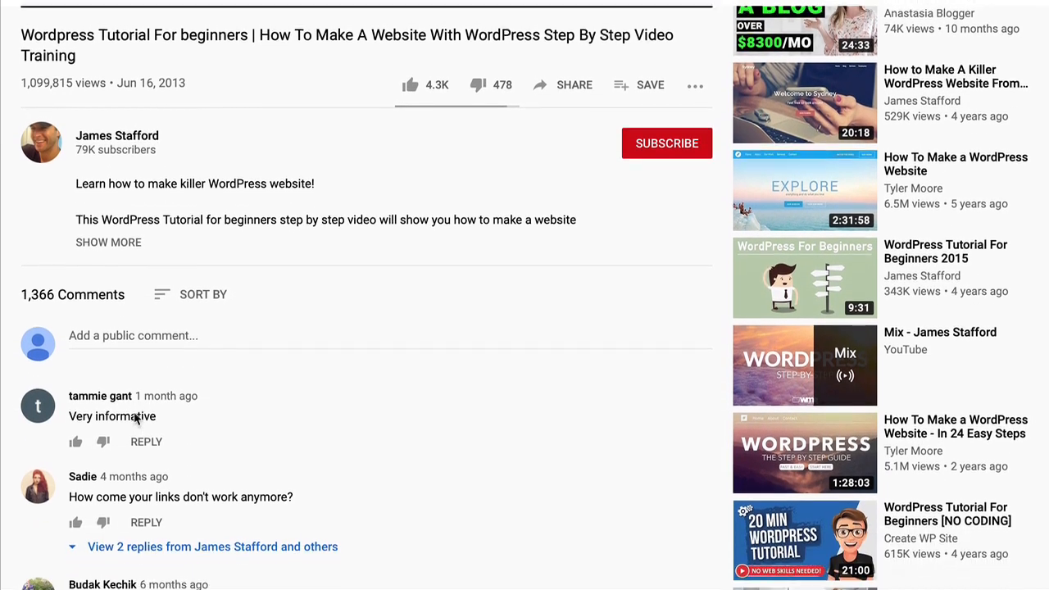
pyautogui.scroll(-2, 135, 418)
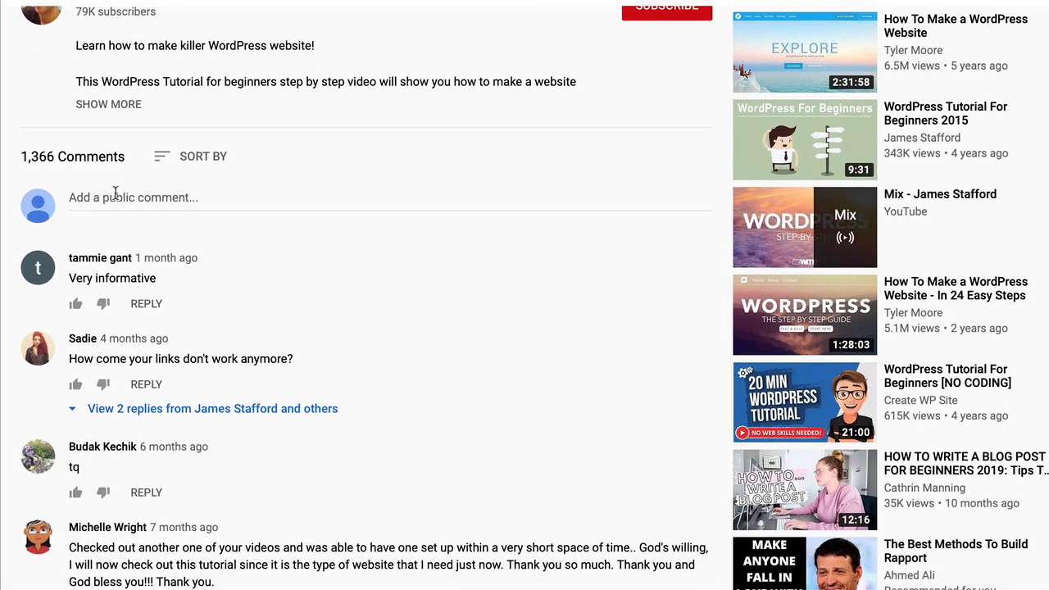
pyautogui.scroll(4, 110, 156)
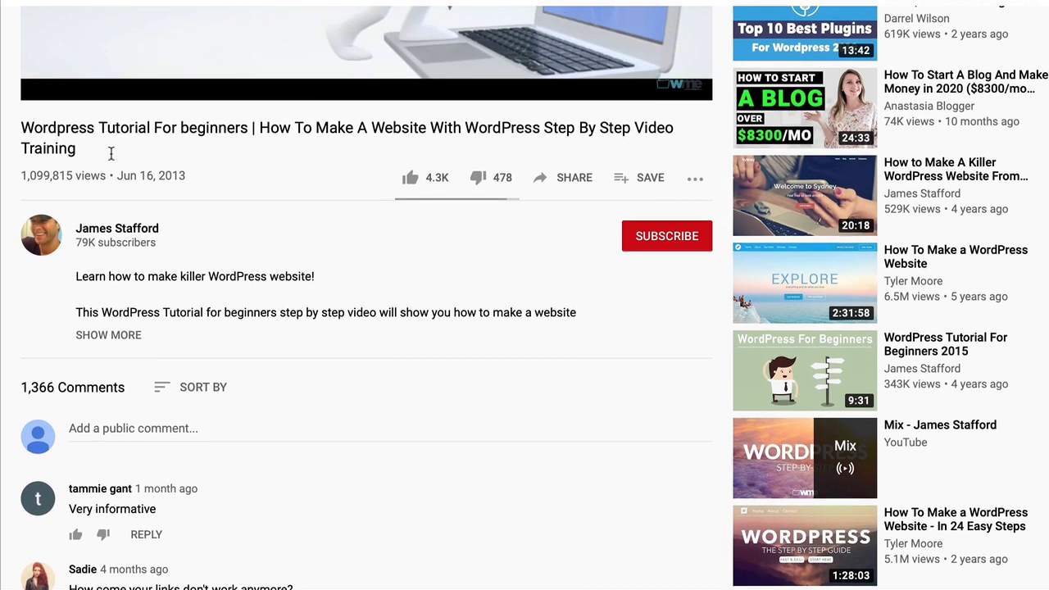
pyautogui.scroll(2, 112, 160)
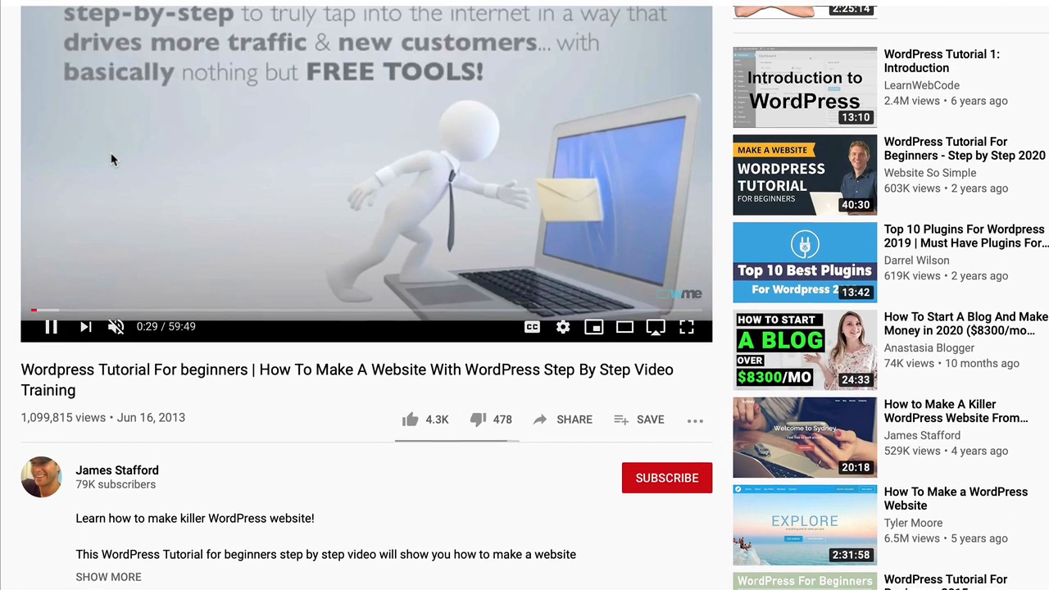
pyautogui.scroll(1, 112, 160)
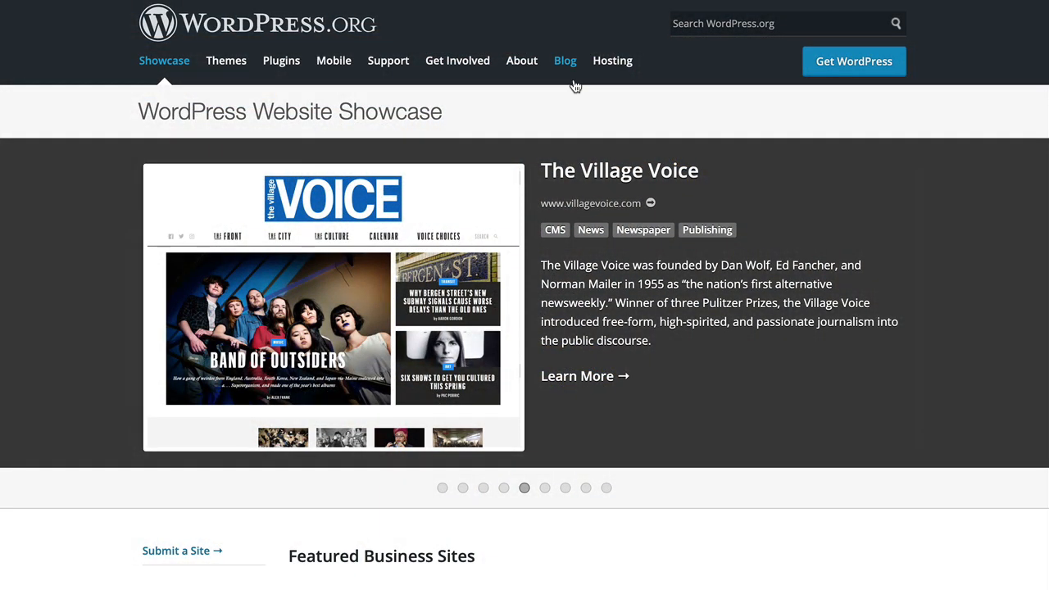
pyautogui.scroll(-2, 576, 87)
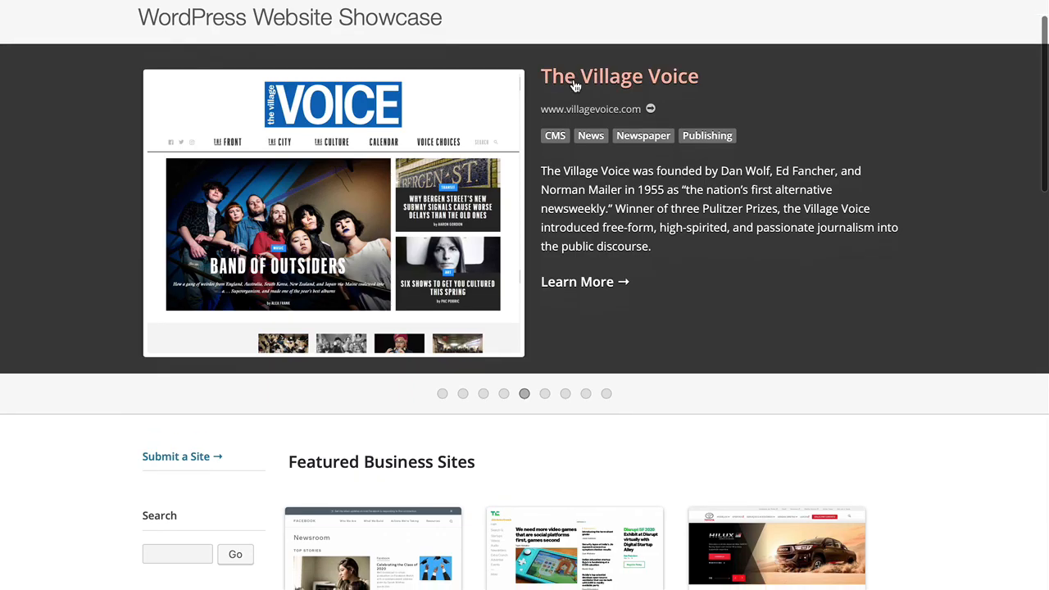
pyautogui.scroll(-3, 575, 85)
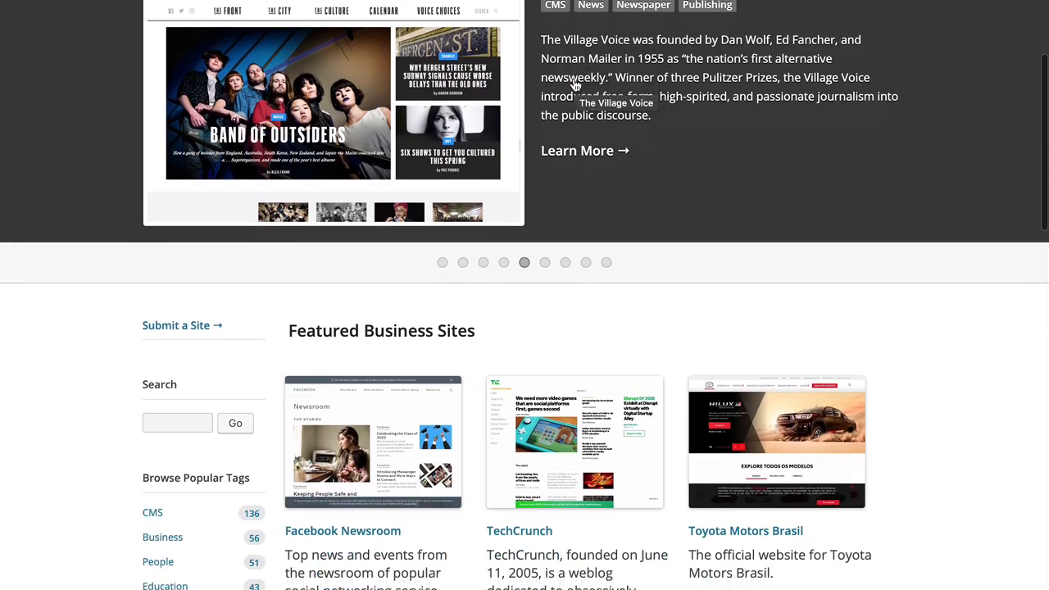
pyautogui.scroll(-4, 574, 84)
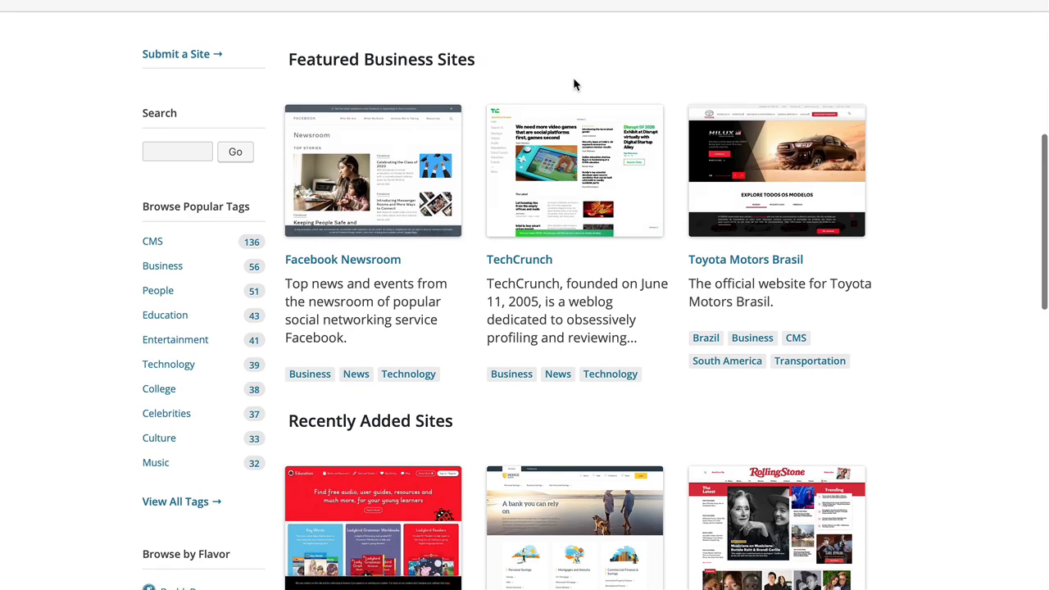
pyautogui.scroll(-2, 573, 77)
pyautogui.scroll(-3, 575, 82)
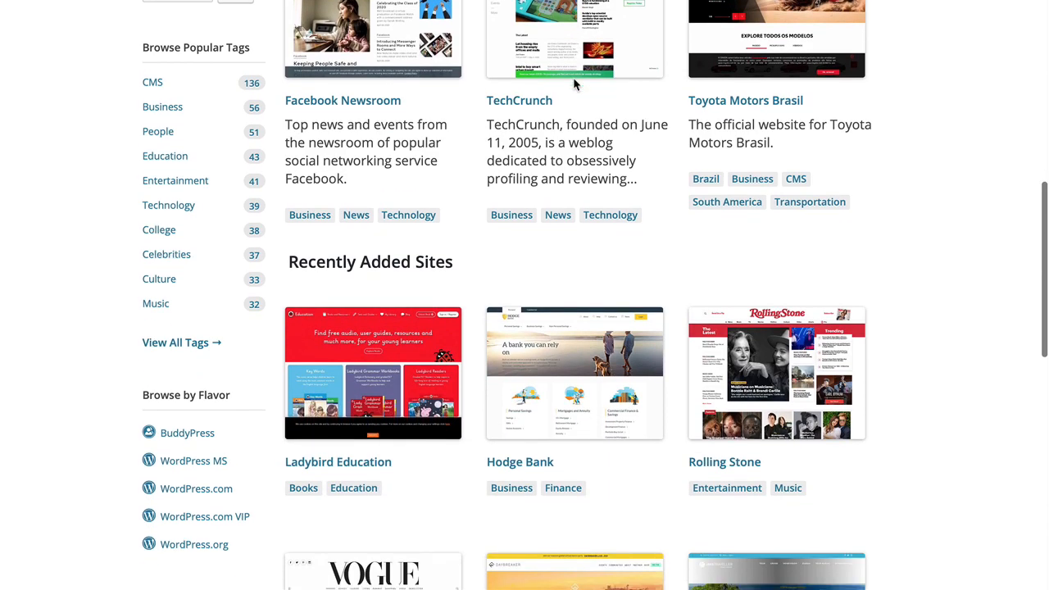
pyautogui.scroll(-3, 574, 85)
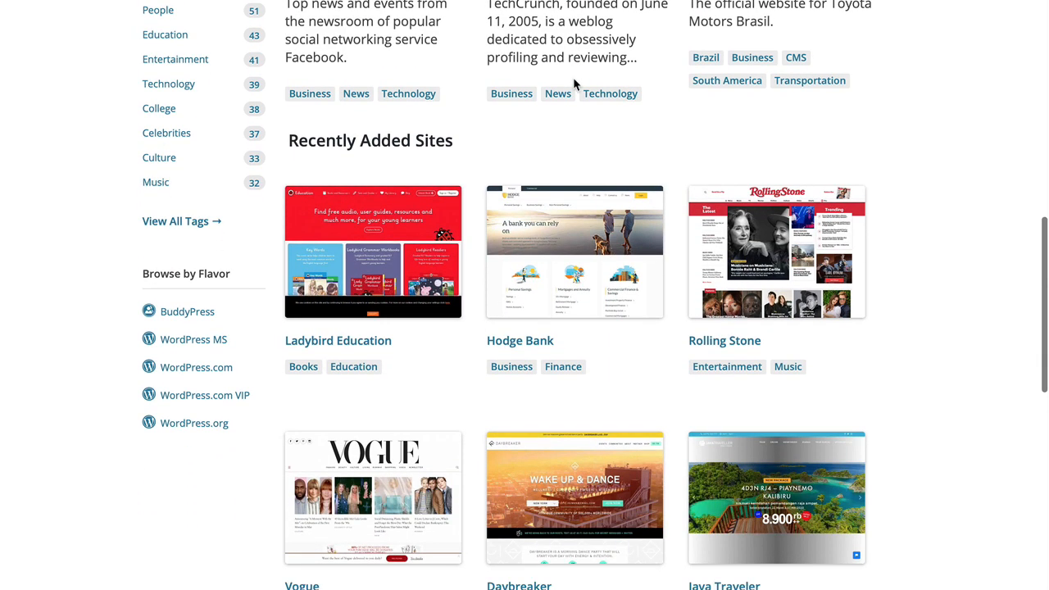
pyautogui.scroll(-3, 574, 82)
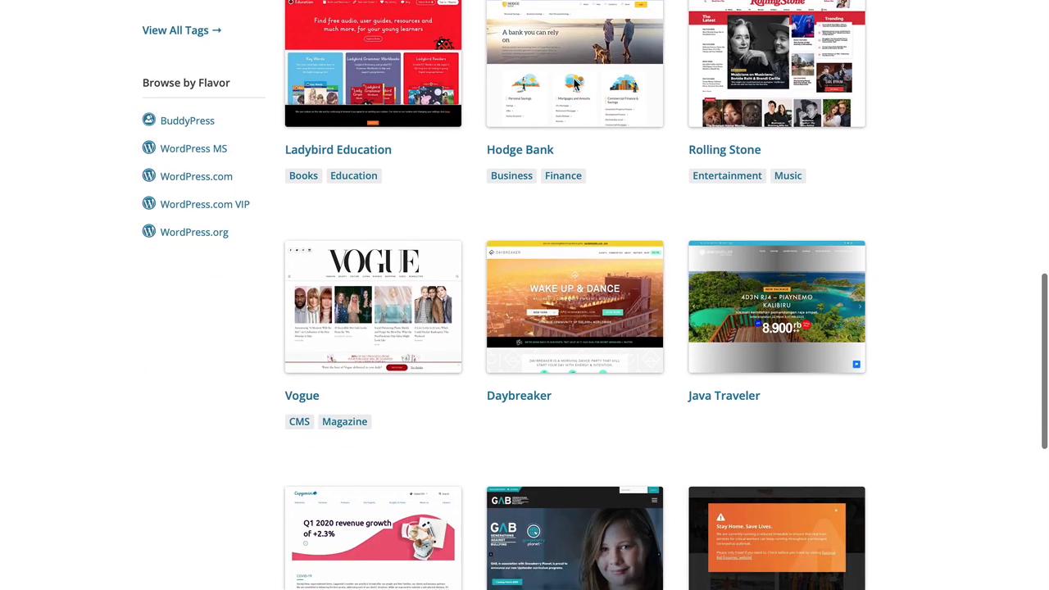
pyautogui.scroll(-3, 574, 85)
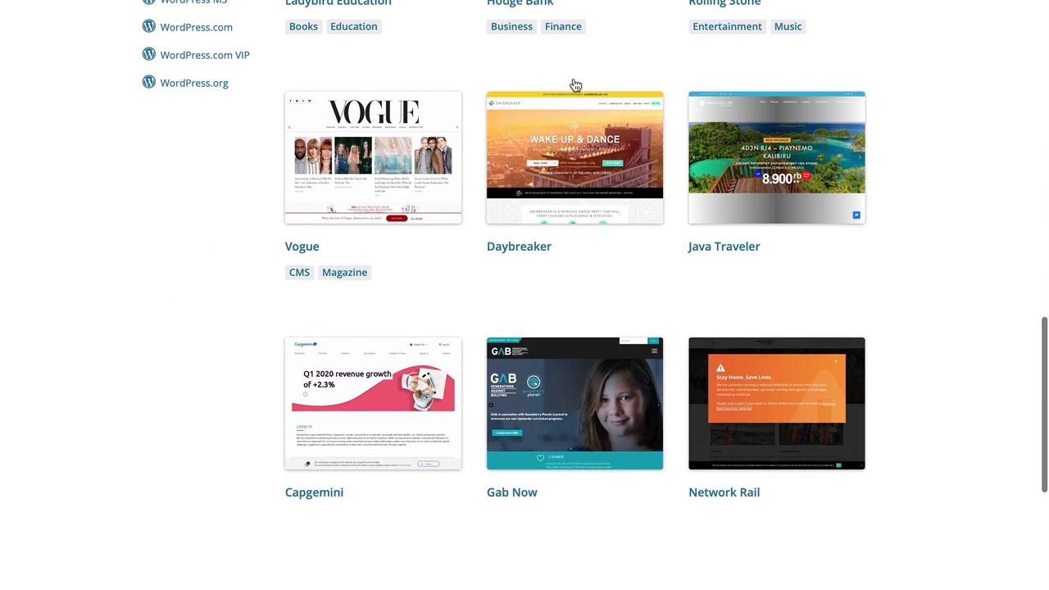
pyautogui.scroll(5, 574, 85)
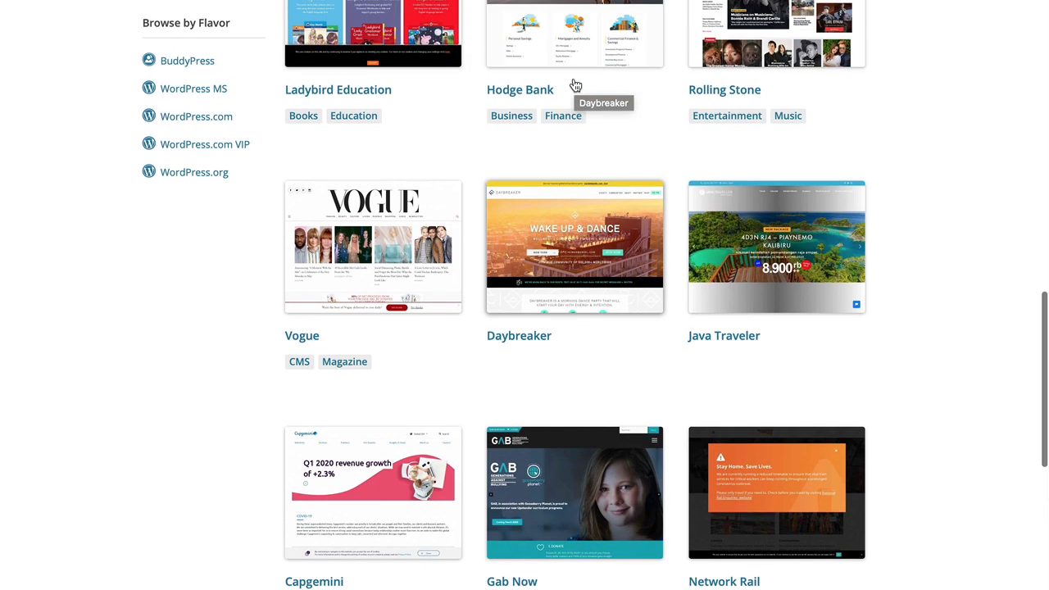
pyautogui.scroll(5, 572, 104)
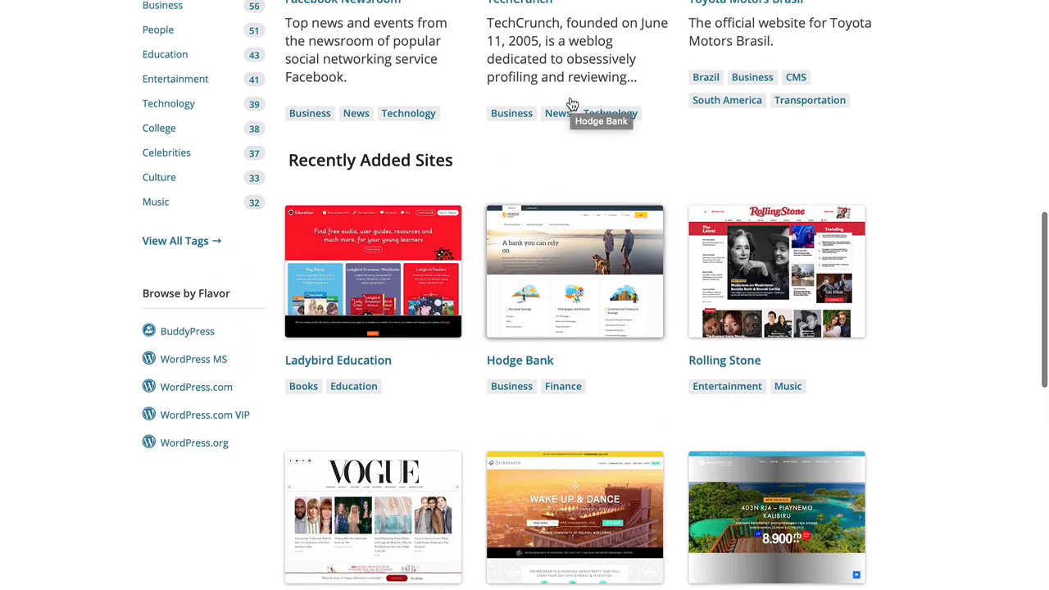
pyautogui.scroll(8, 570, 111)
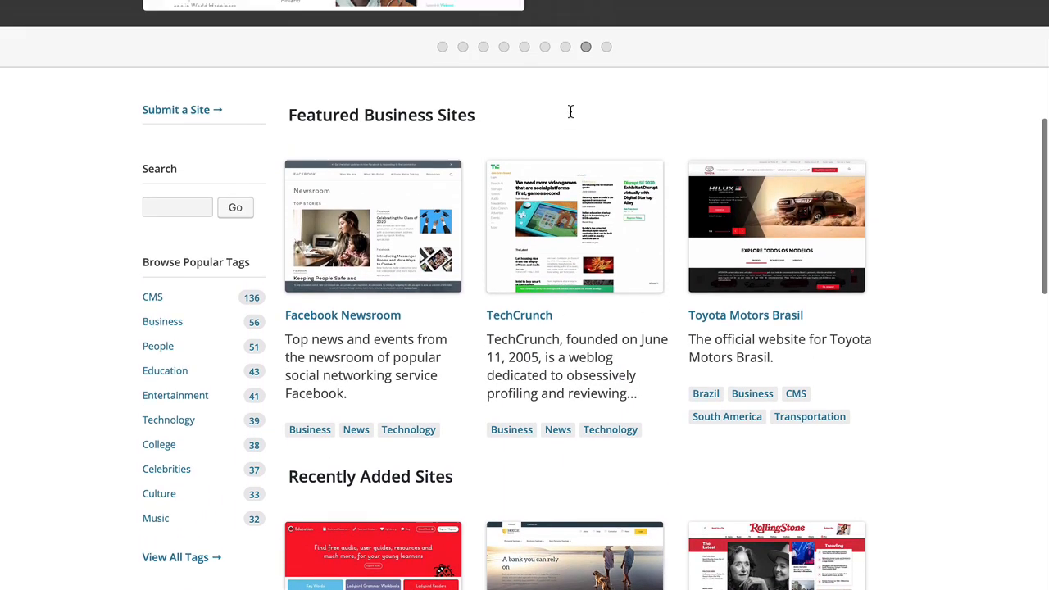
pyautogui.scroll(4, 571, 111)
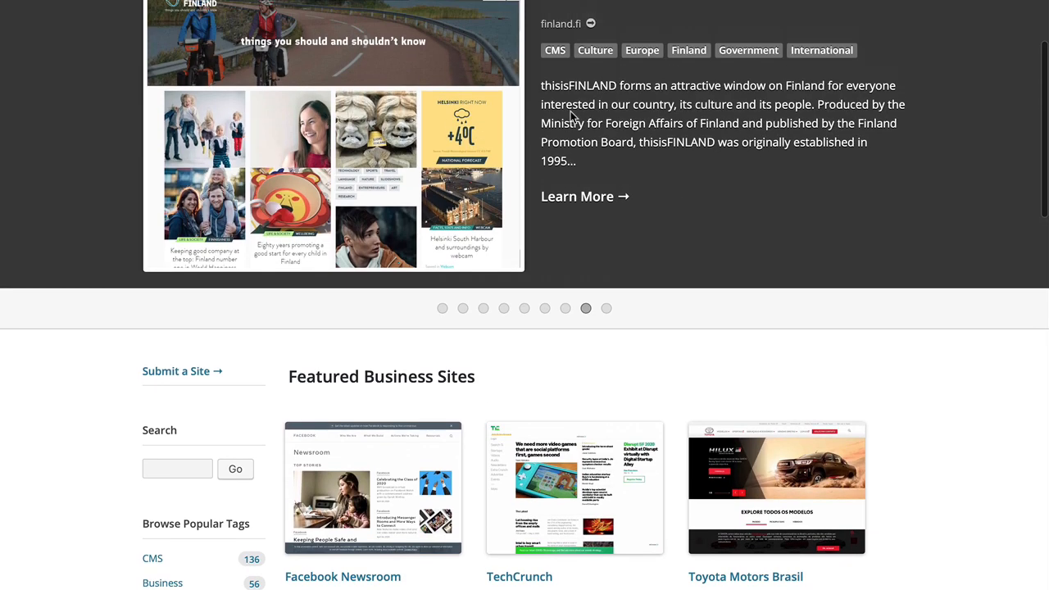
pyautogui.scroll(2, 570, 110)
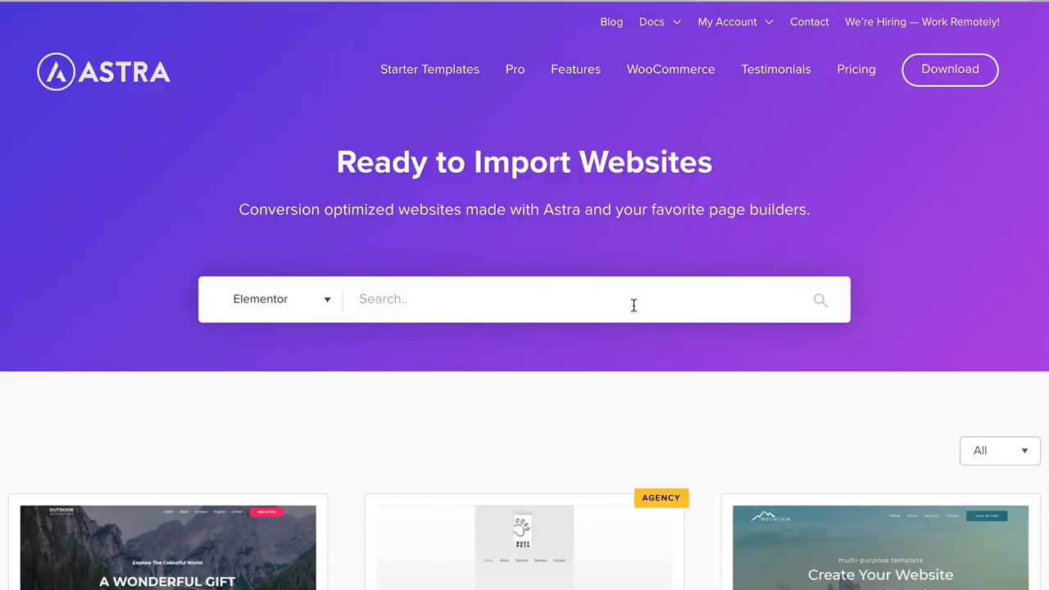
pyautogui.scroll(-4, 634, 305)
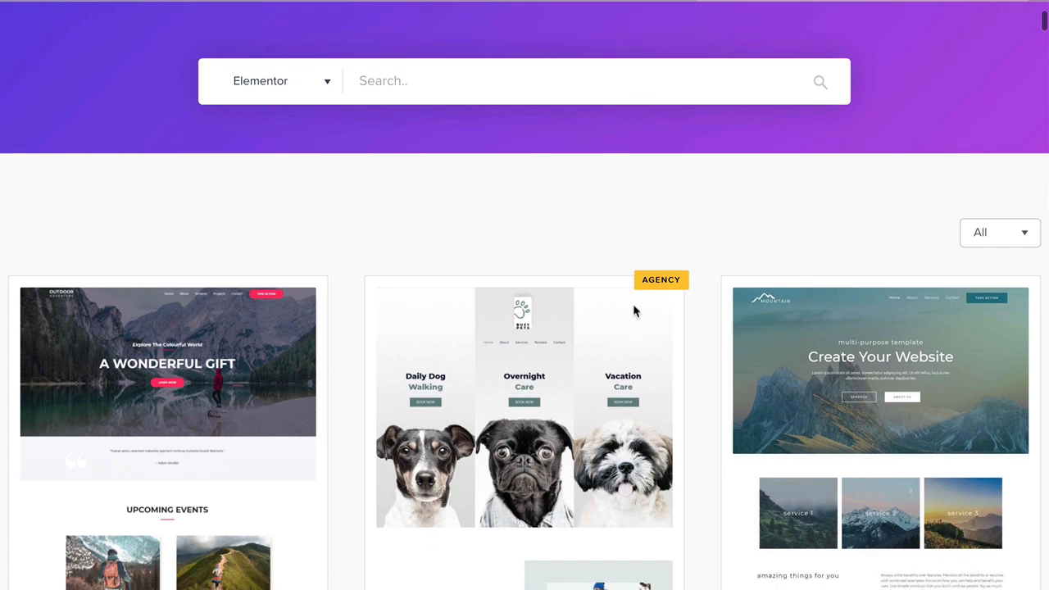
pyautogui.scroll(-5, 634, 310)
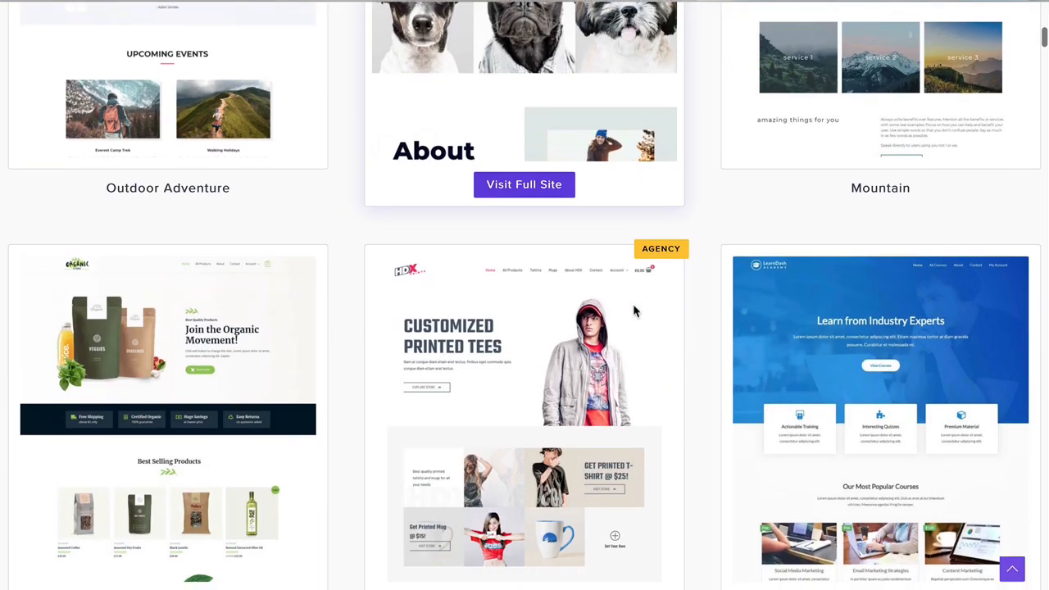
pyautogui.scroll(-5, 634, 309)
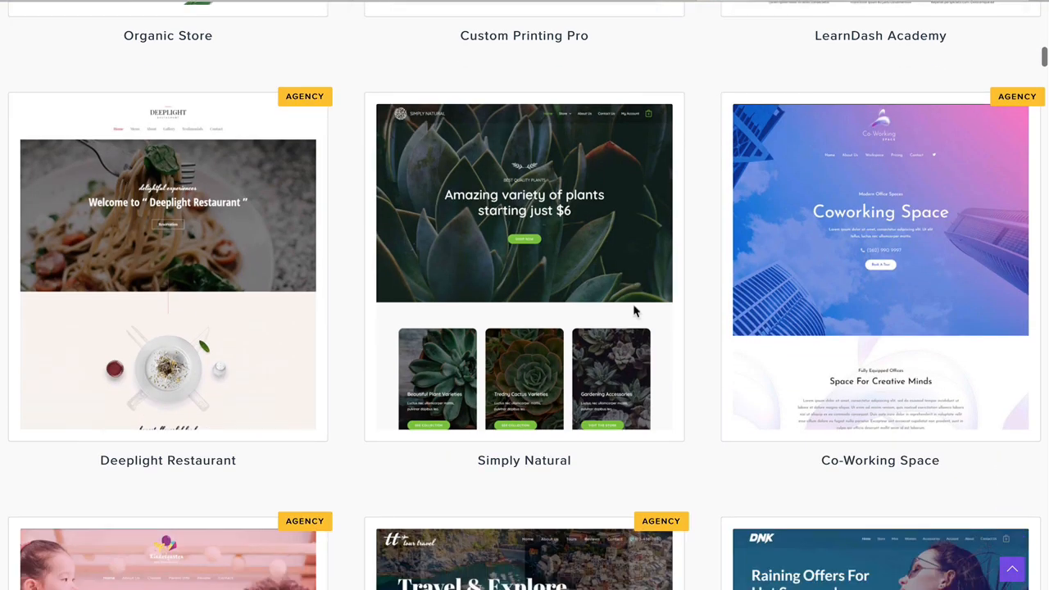
pyautogui.scroll(-6, 633, 310)
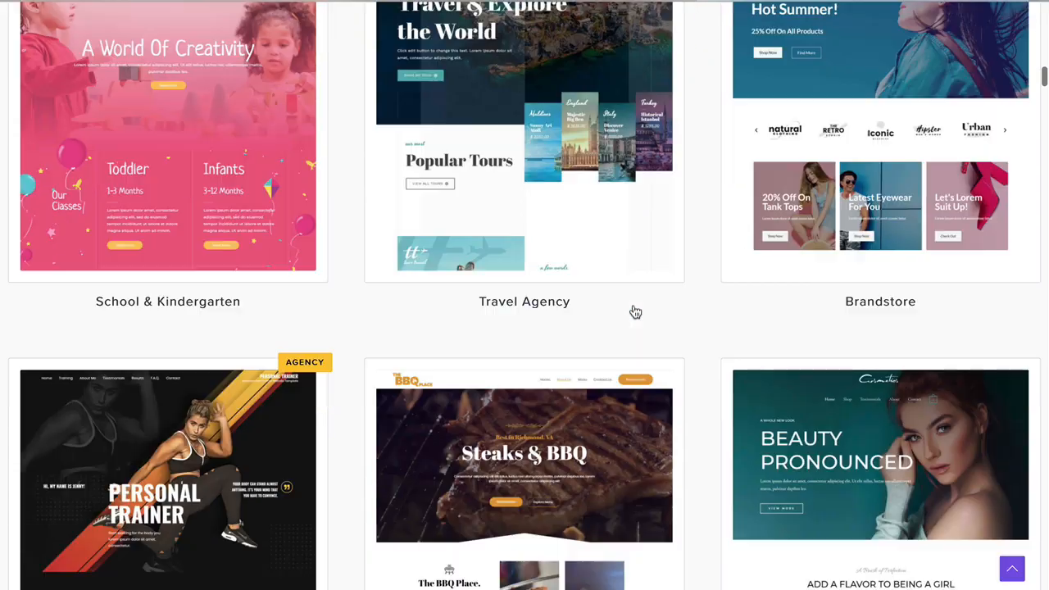
pyautogui.scroll(-5, 633, 310)
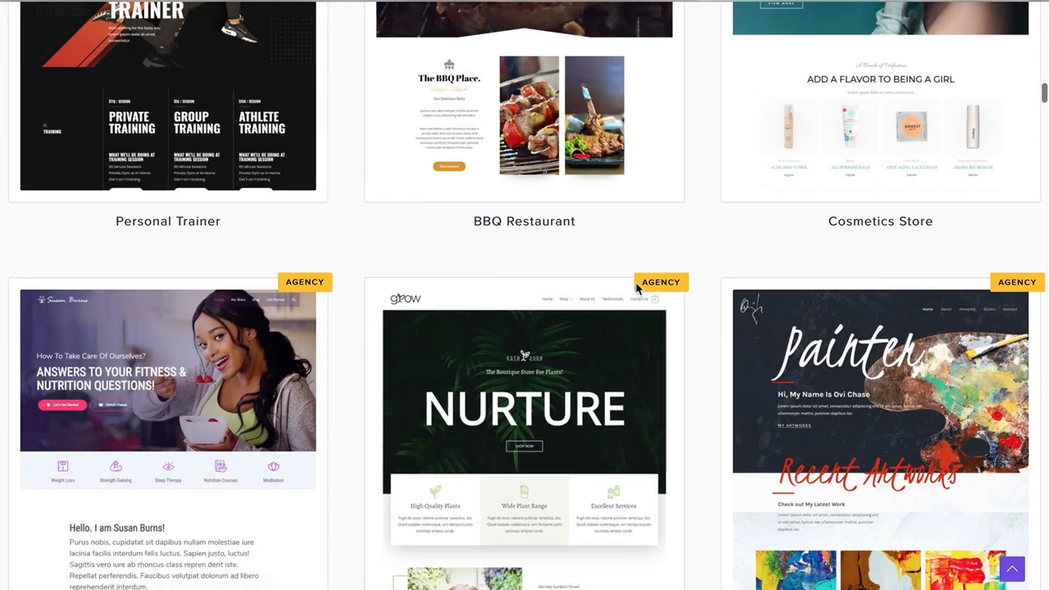
pyautogui.scroll(-6, 636, 287)
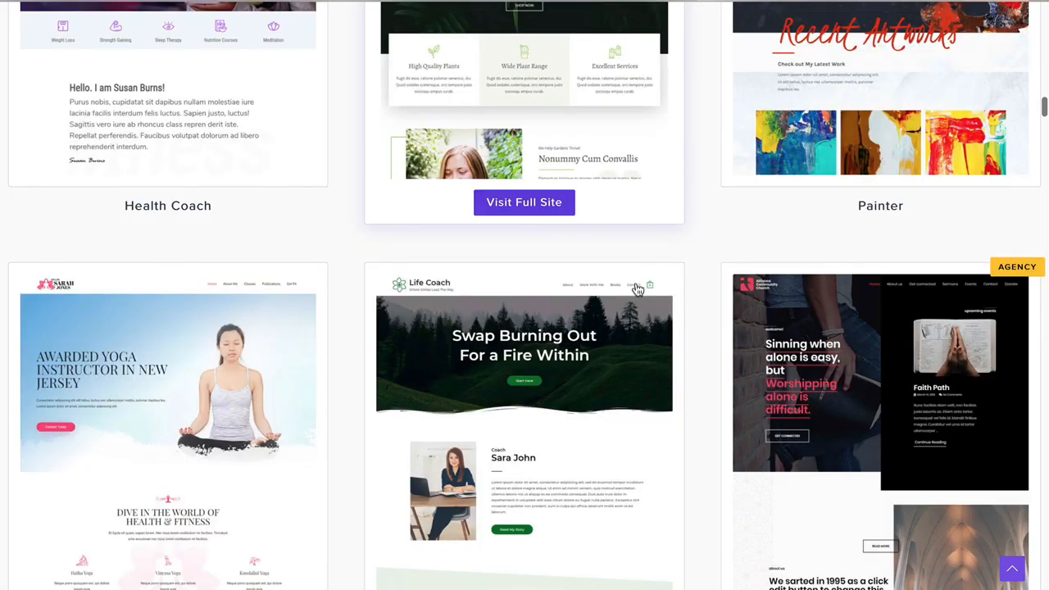
pyautogui.scroll(-6, 638, 290)
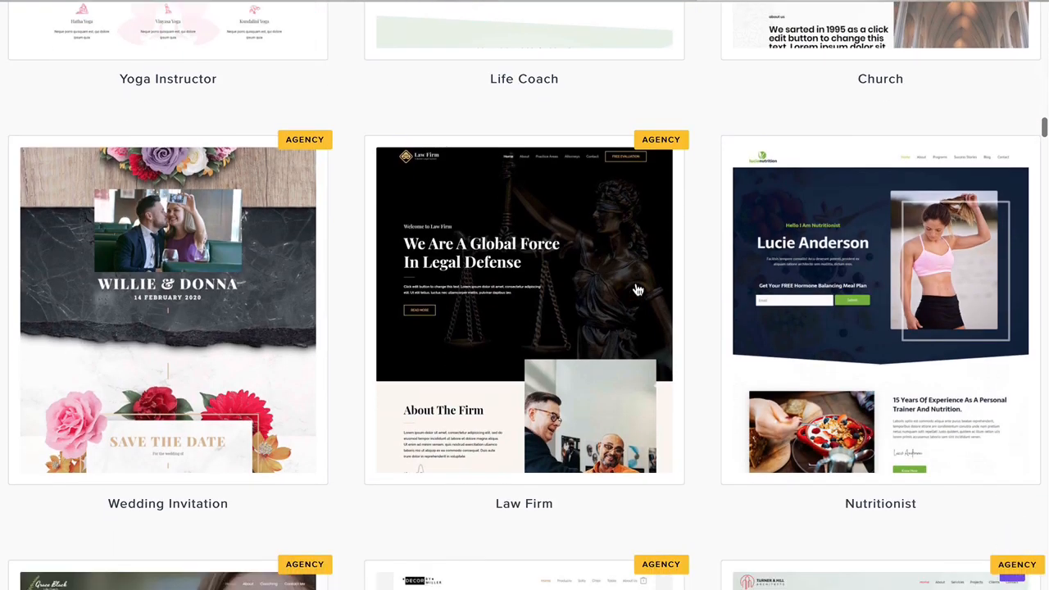
pyautogui.scroll(10, 638, 291)
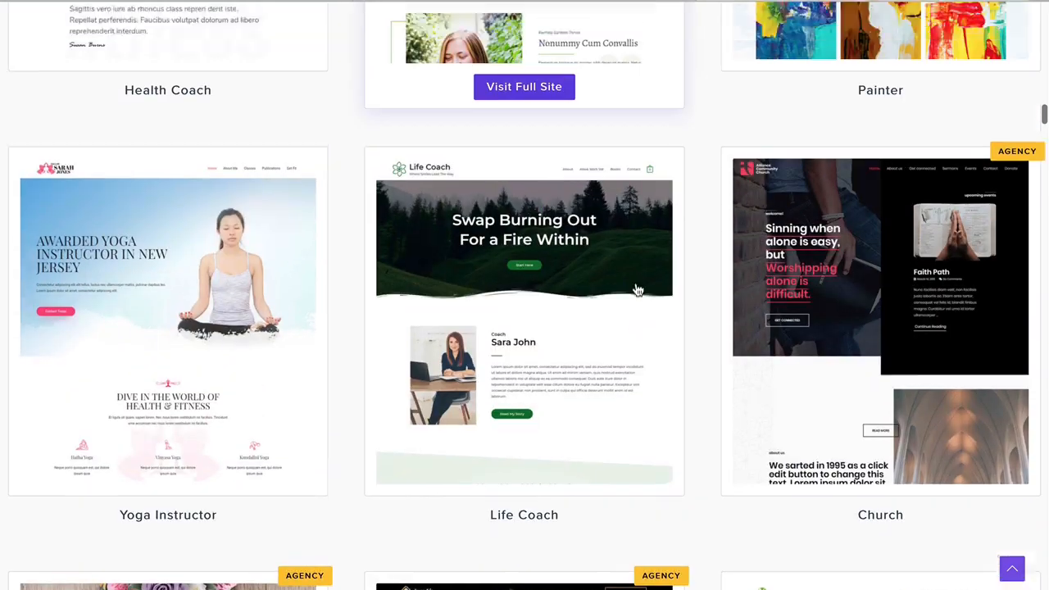
pyautogui.scroll(8, 637, 290)
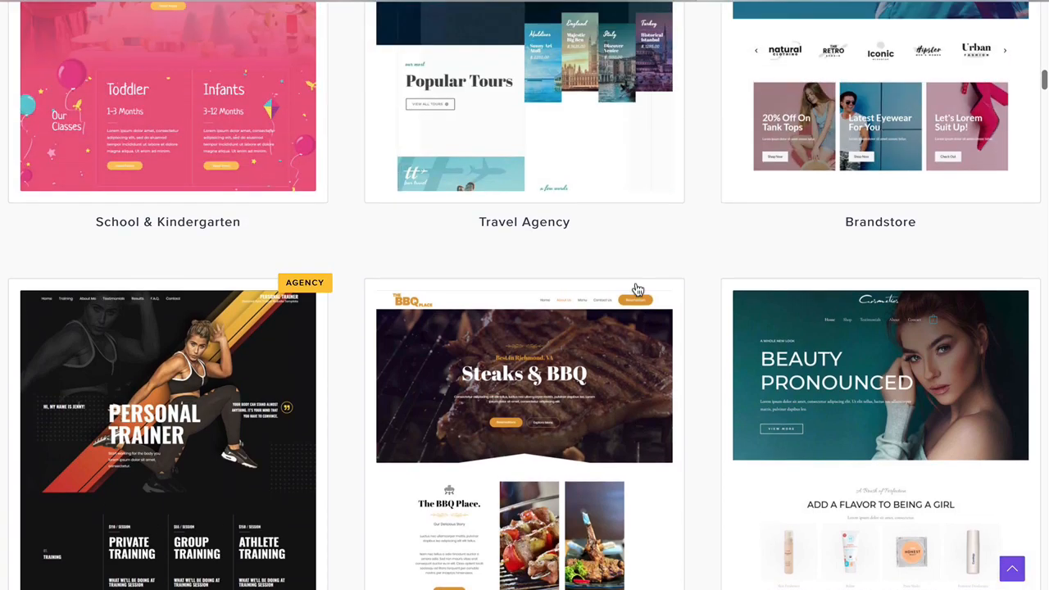
pyautogui.scroll(10, 637, 290)
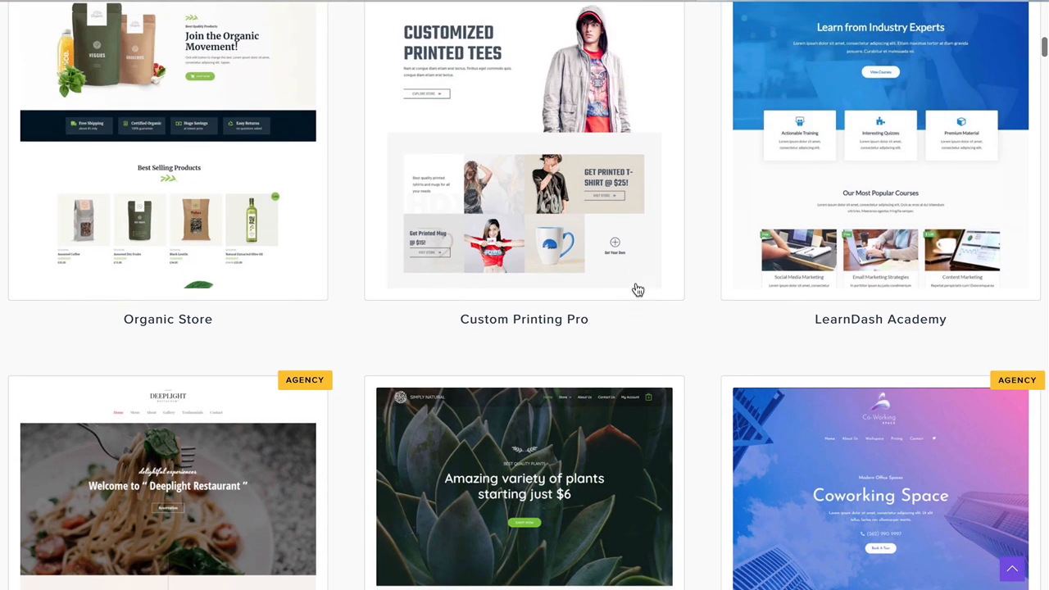
pyautogui.scroll(5, 638, 290)
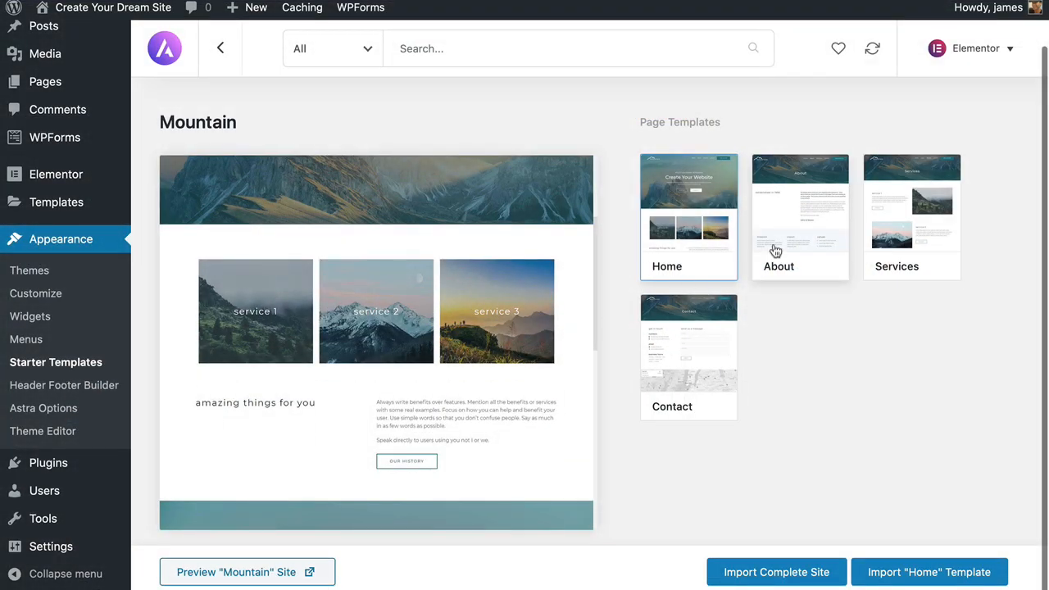
# - Preview the Mountain template's About page, then its Contact page
pyautogui.click(775, 251)
pyautogui.click(701, 351)
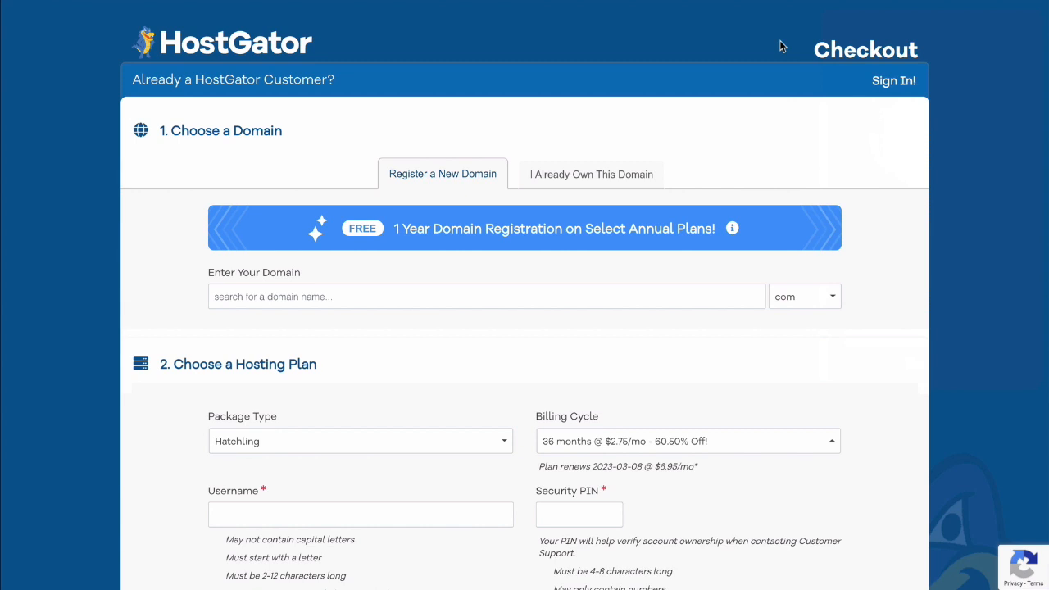
# - Check the domain extensions, then set the billing cycle to 12 months @ $5.95/mo
pyautogui.click(805, 296)
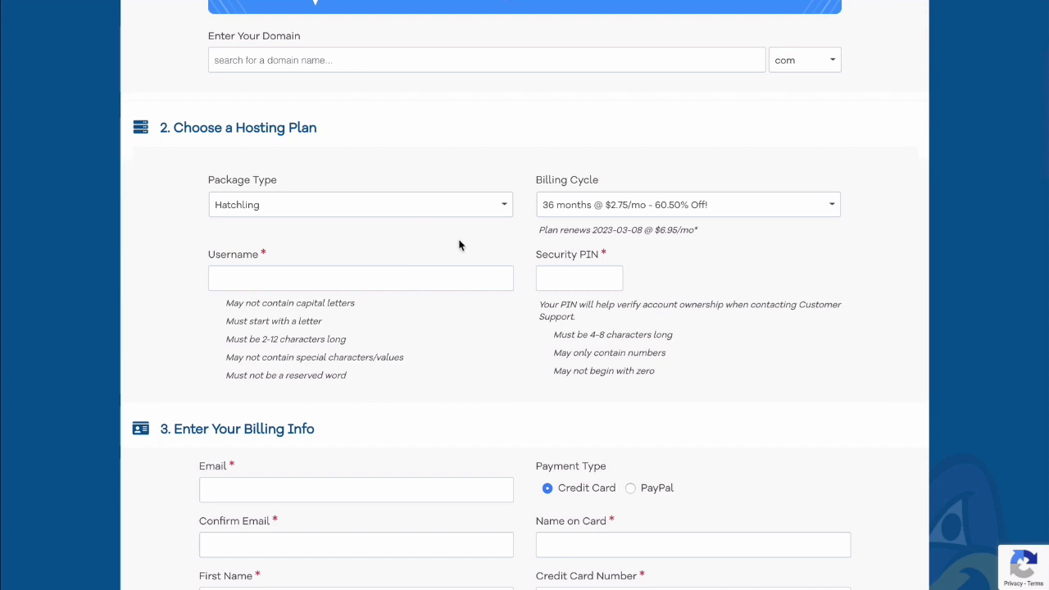
pyautogui.click(592, 210)
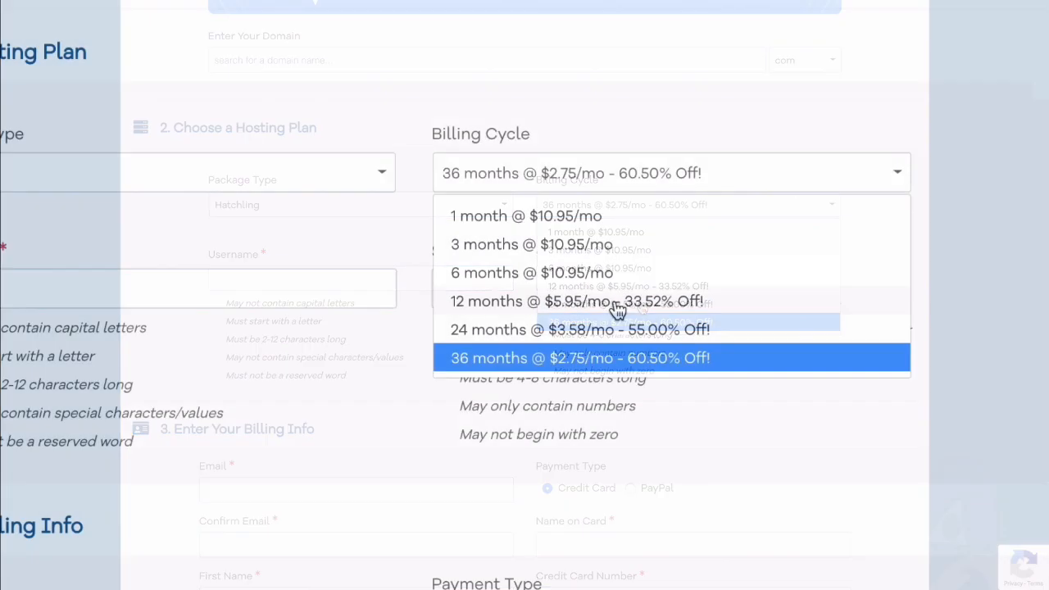
pyautogui.click(653, 286)
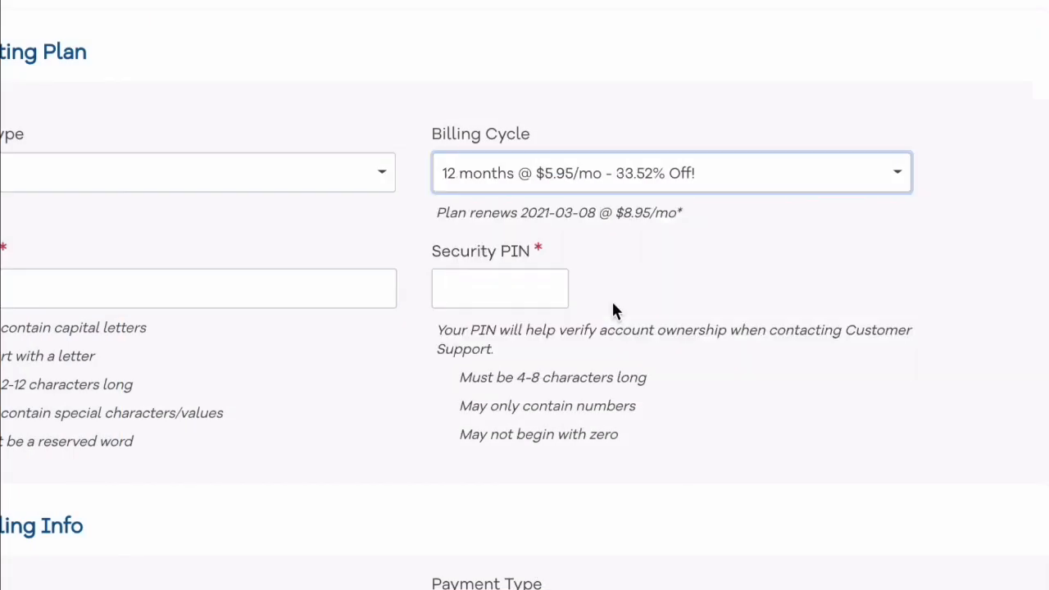
pyautogui.scroll(-5, 524, 295)
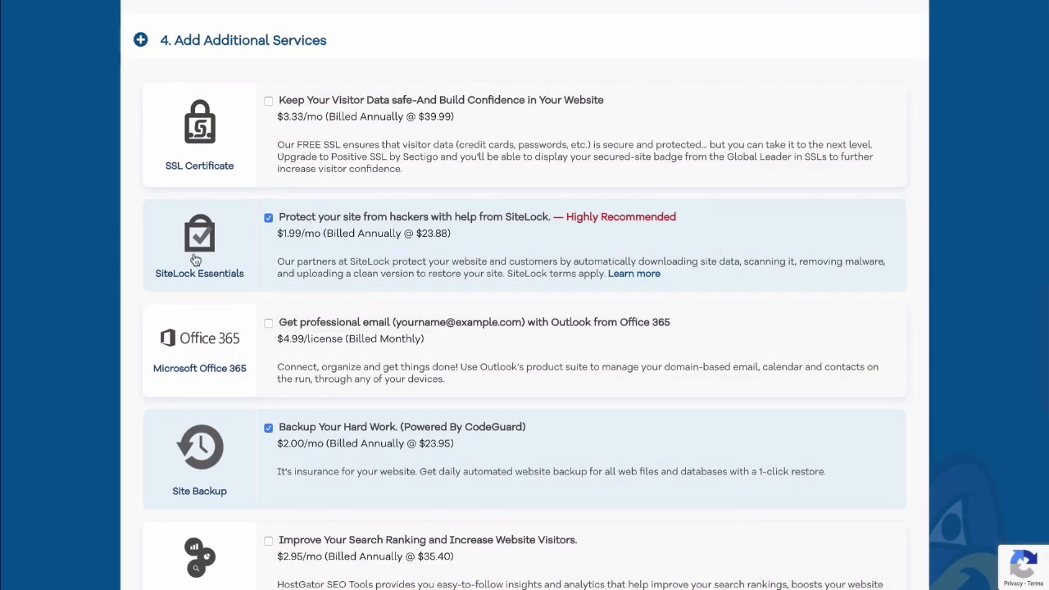
# - Untick the SiteLock and Site Backup add-ons on the order
pyautogui.click(268, 219)
pyautogui.scroll(-2, 267, 225)
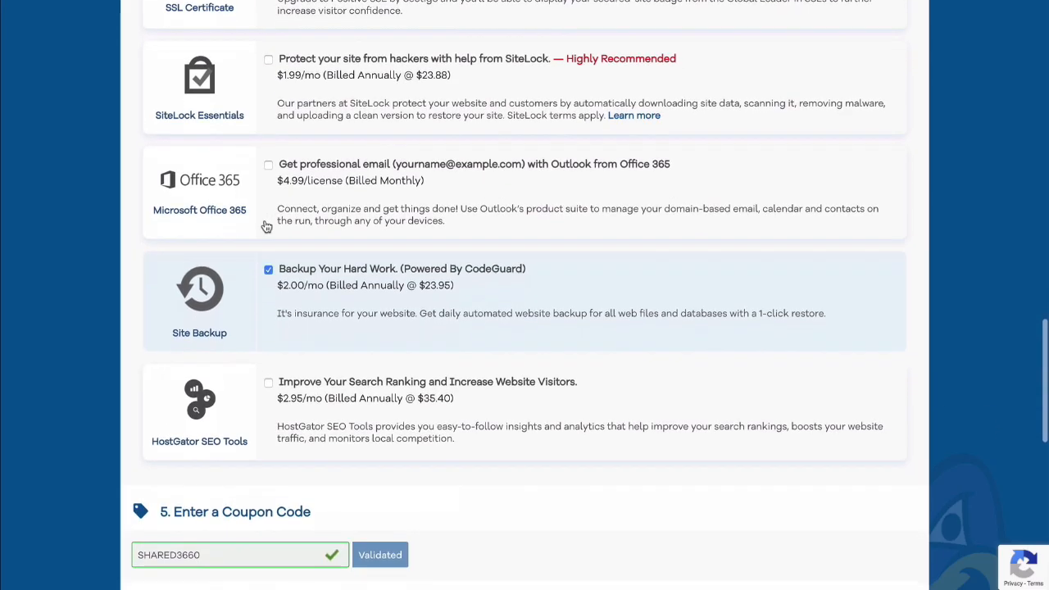
pyautogui.click(268, 272)
pyautogui.scroll(-2, 270, 278)
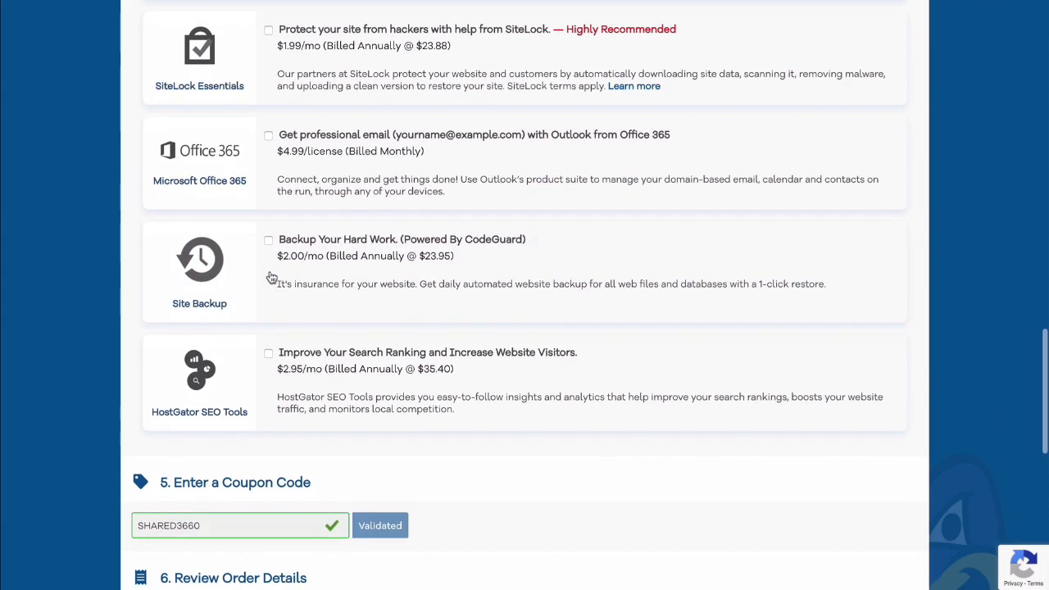
pyautogui.scroll(-1, 271, 278)
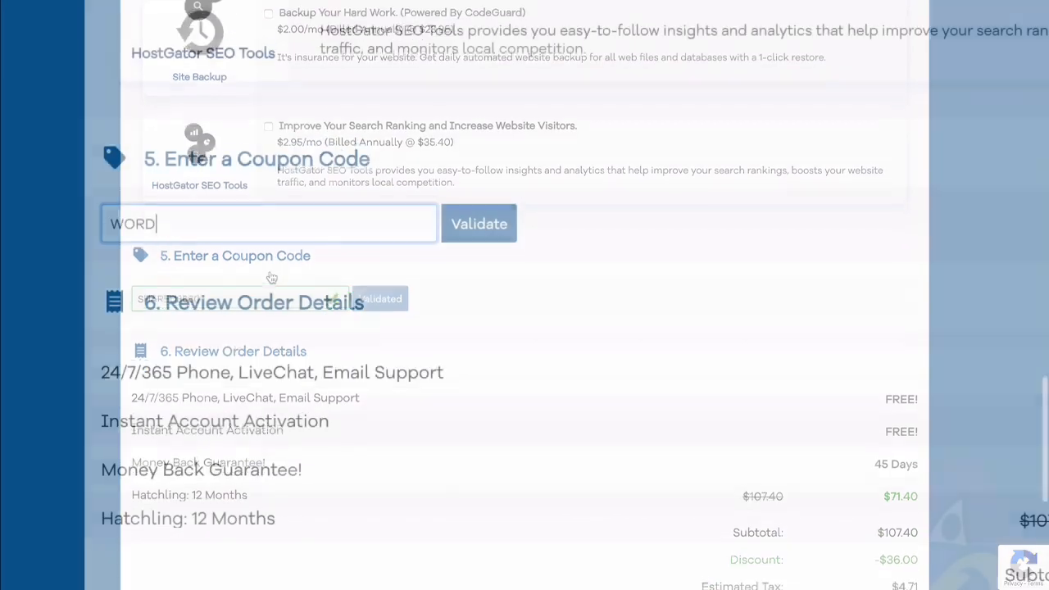
# - Validate coupon WORDPRESSHERO, keep the 12-month cycle and accept the Terms of Service
pyautogui.write('PRESSH')
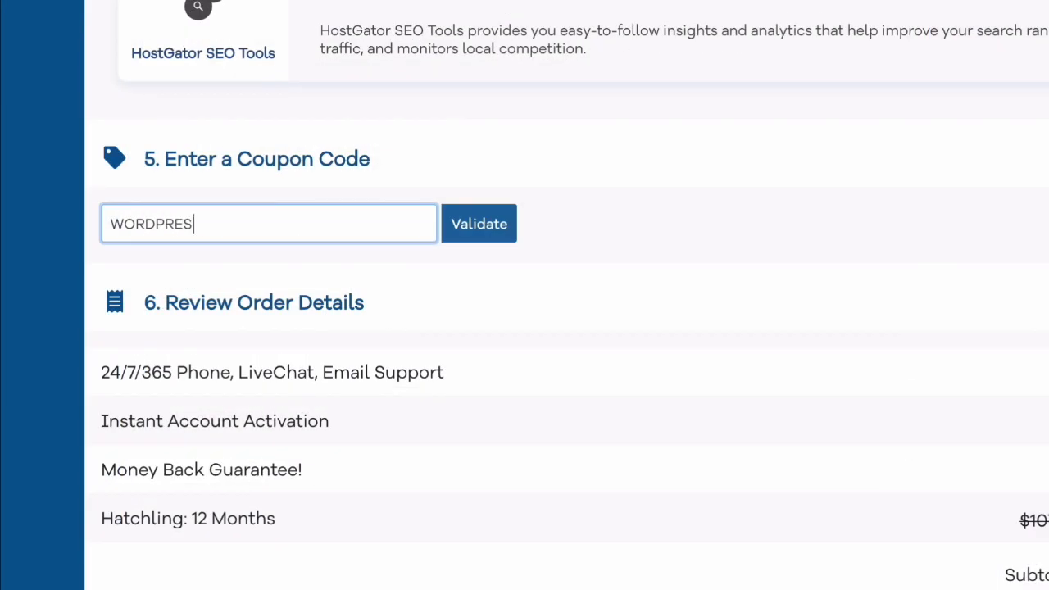
pyautogui.write('ERO')
pyautogui.click(482, 237)
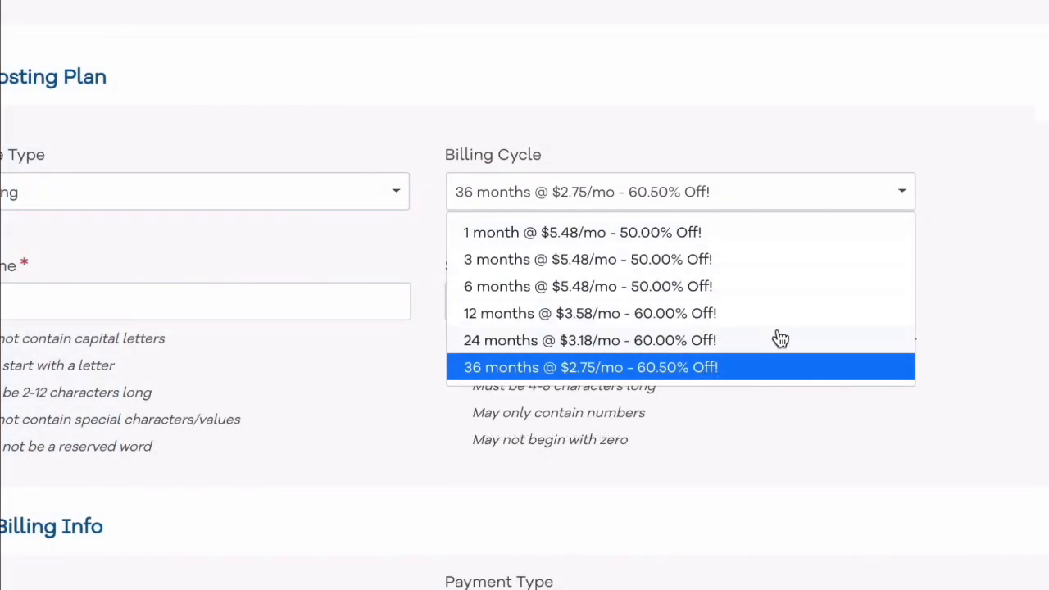
pyautogui.click(732, 320)
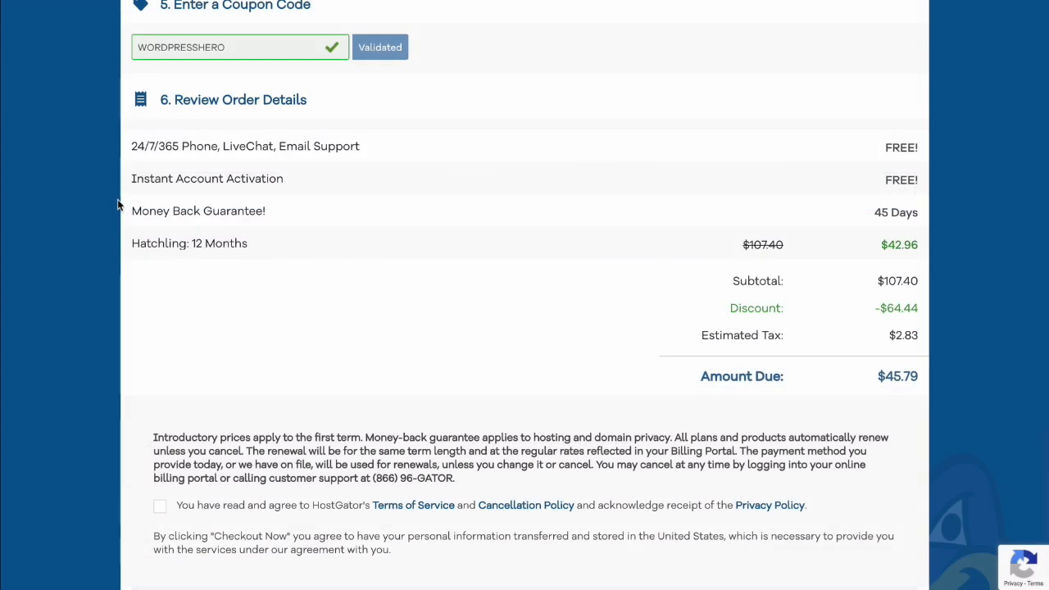
pyautogui.scroll(-3, 118, 205)
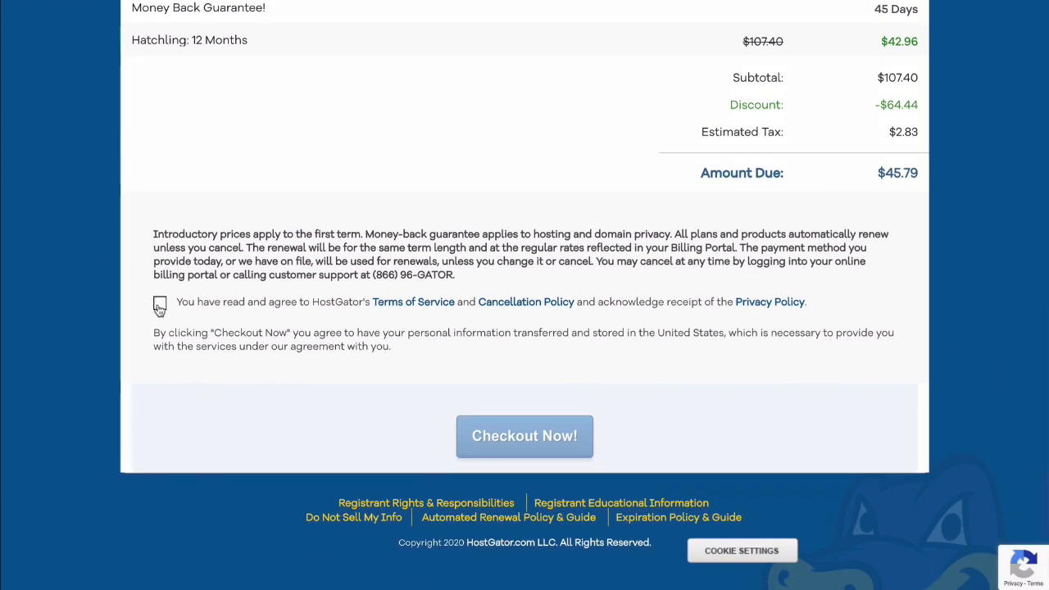
pyautogui.click(160, 302)
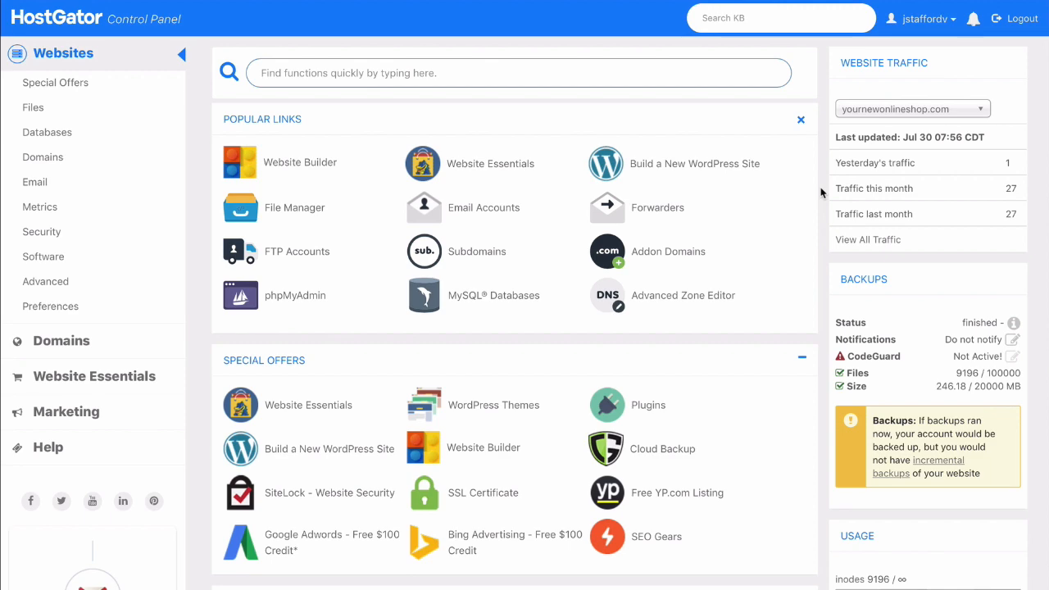
# - Go to PHP Selector in the cPanel Software section
pyautogui.scroll(-5, 822, 192)
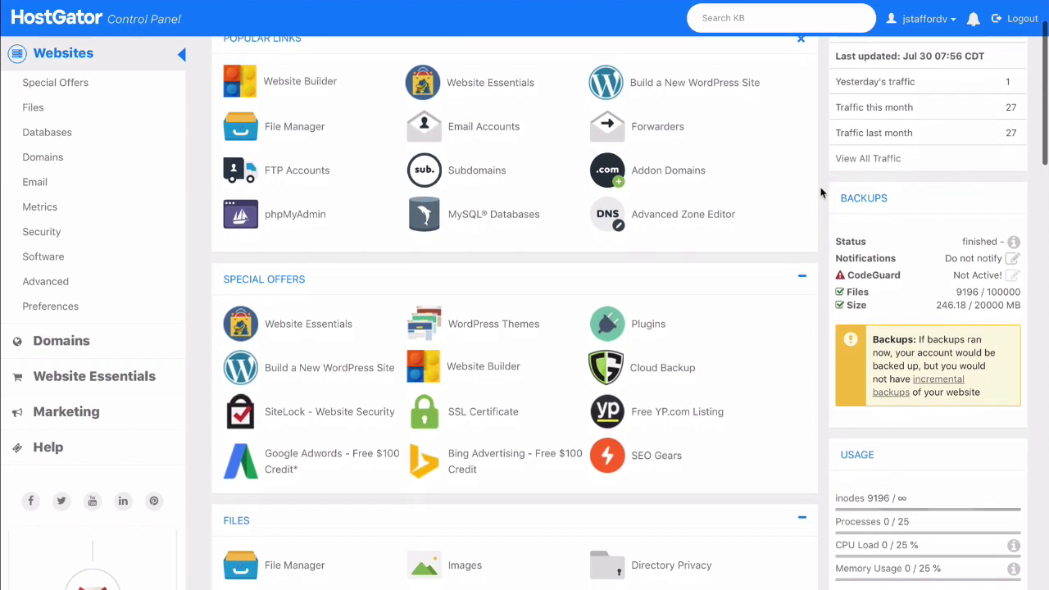
pyautogui.scroll(-10, 821, 193)
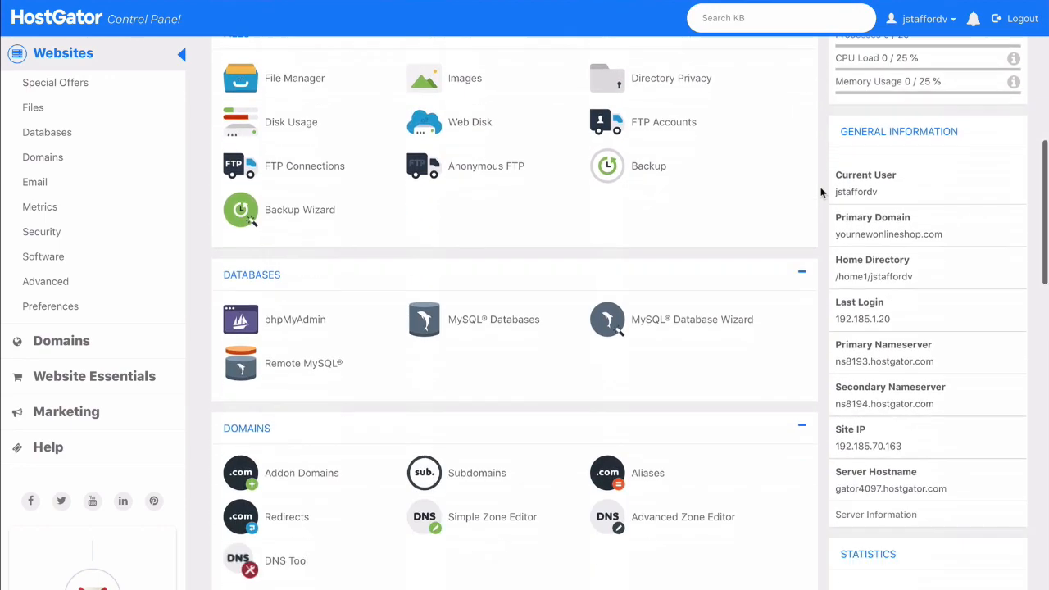
pyautogui.scroll(-9, 822, 193)
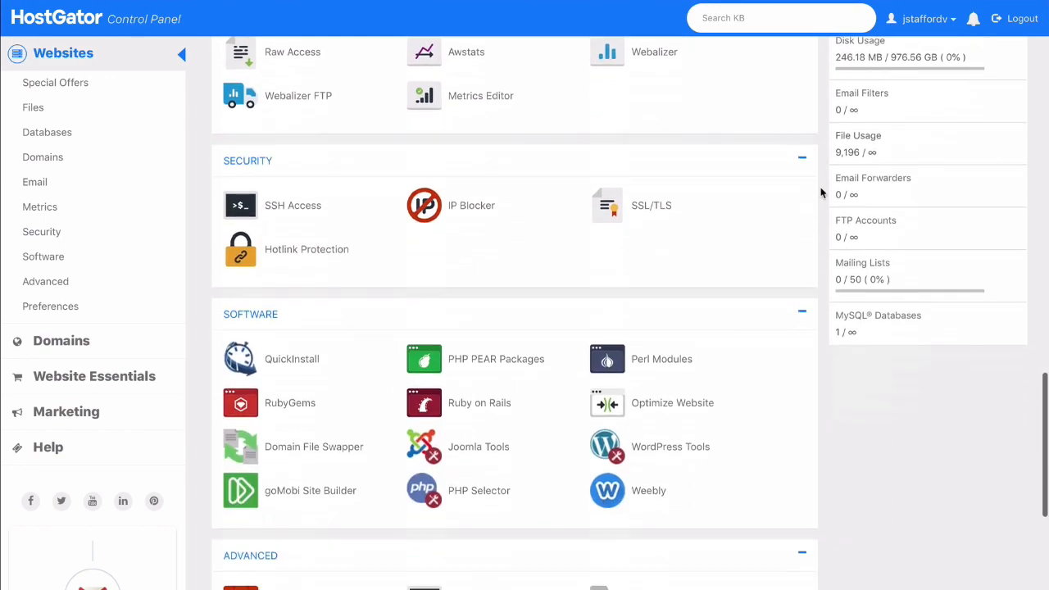
pyautogui.scroll(1, 821, 192)
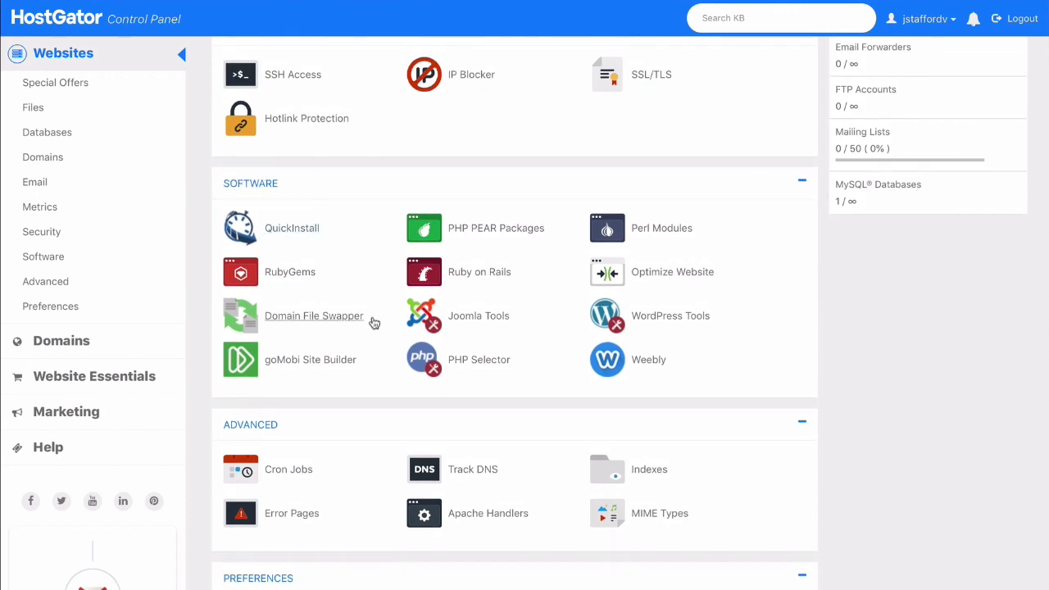
pyautogui.click(464, 370)
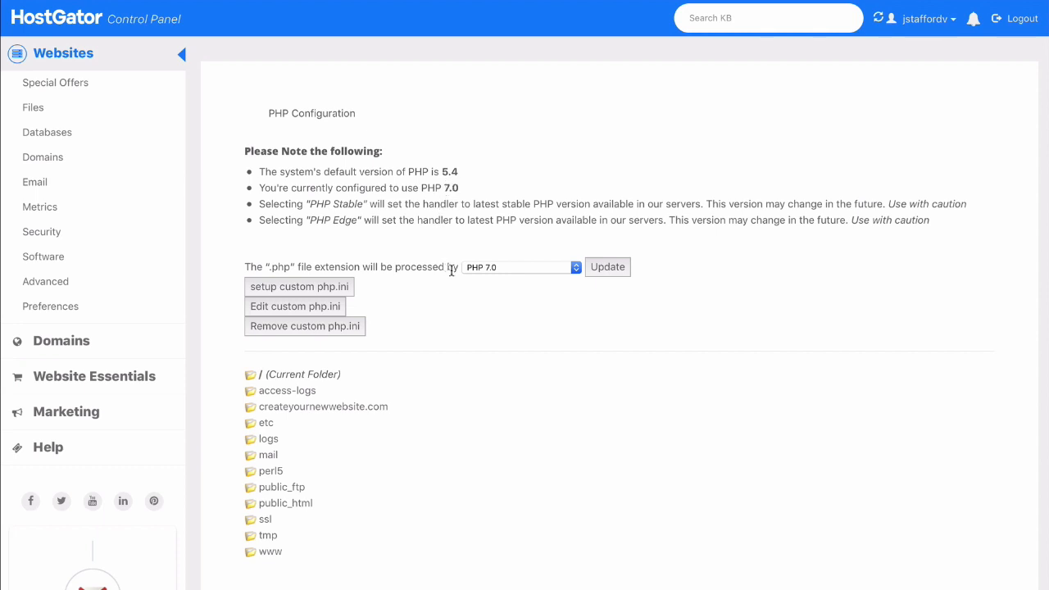
# - Keep the .php handler at PHP 7.0 in the version dropdown
pyautogui.click(504, 271)
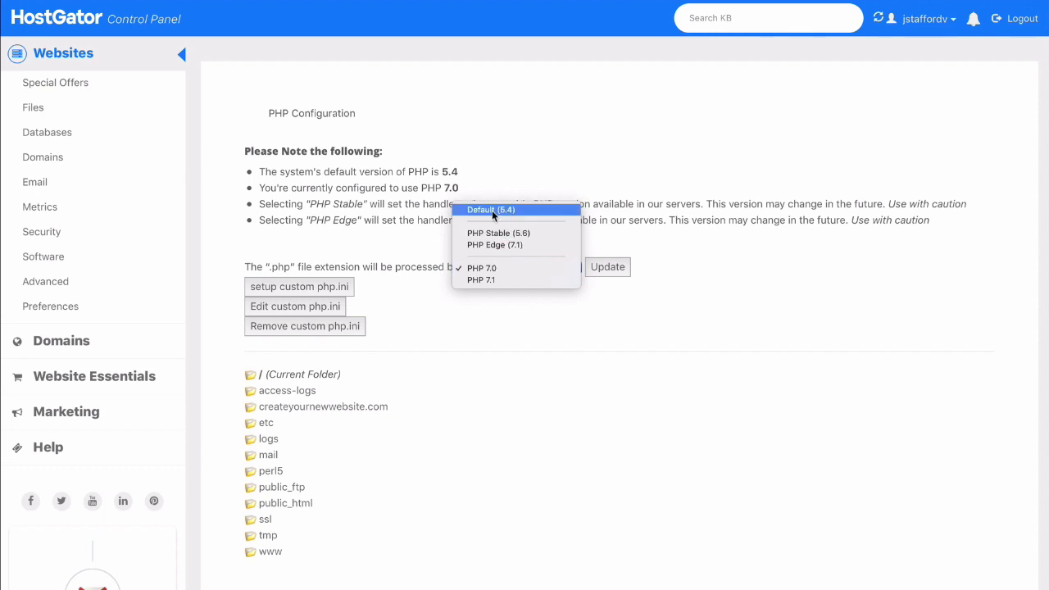
pyautogui.click(563, 309)
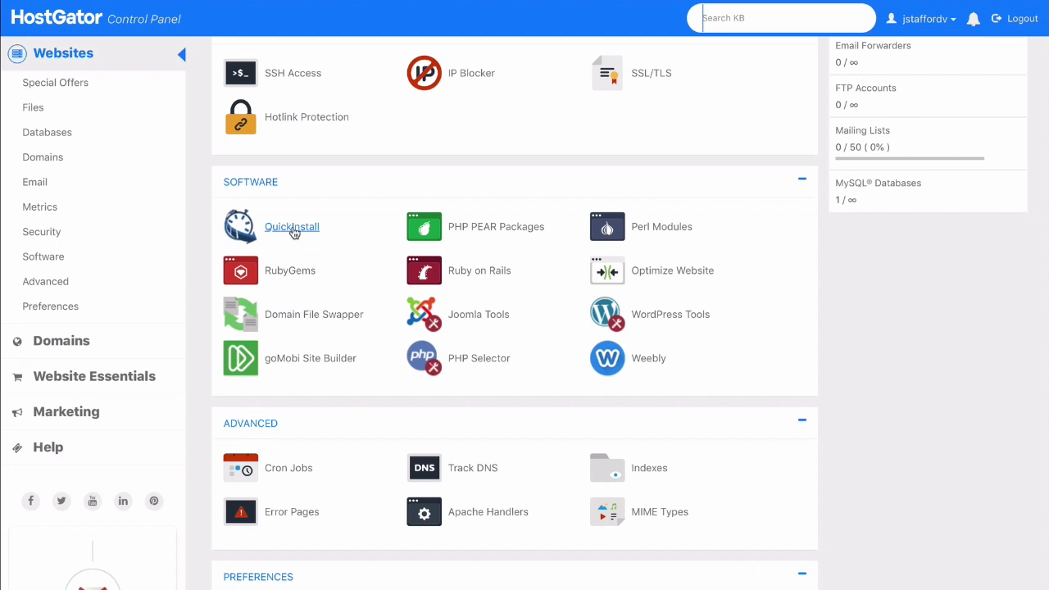
# - Install WordPress on createyournewwebsite.com through QuickInstall and go to its login page
pyautogui.click(293, 232)
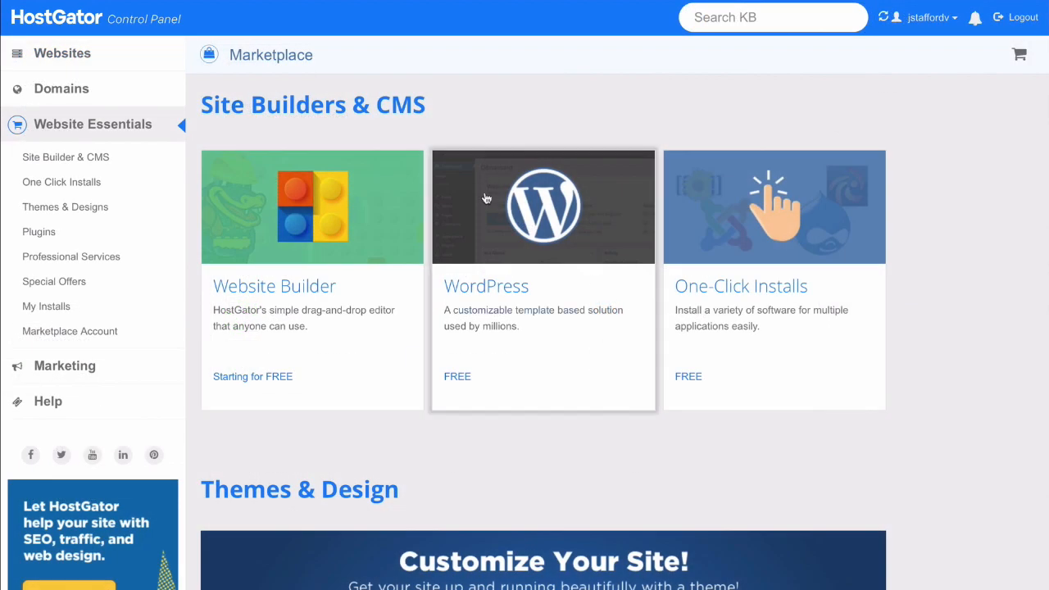
pyautogui.click(531, 295)
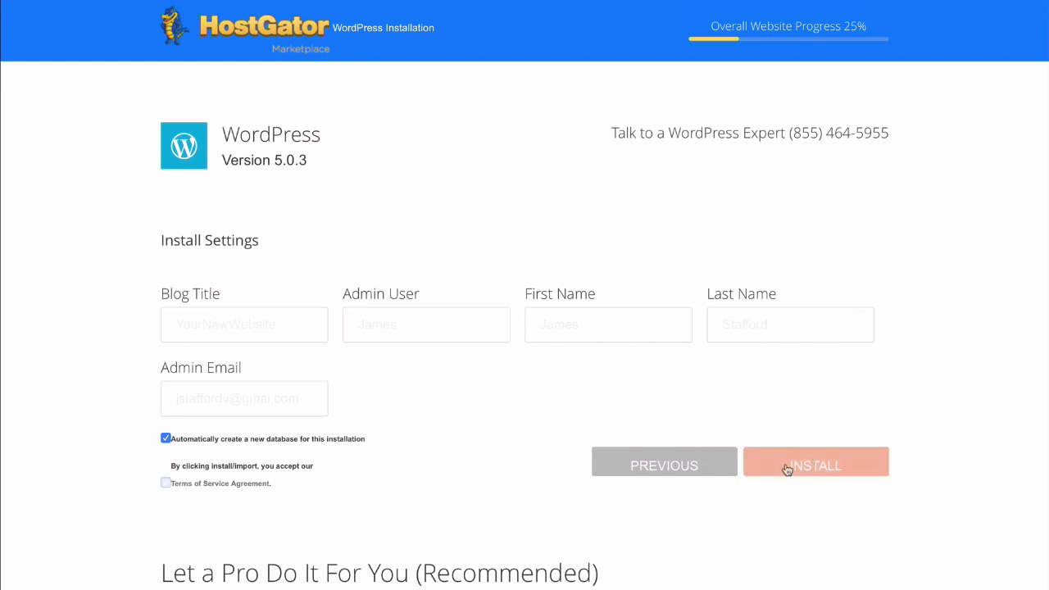
pyautogui.click(812, 462)
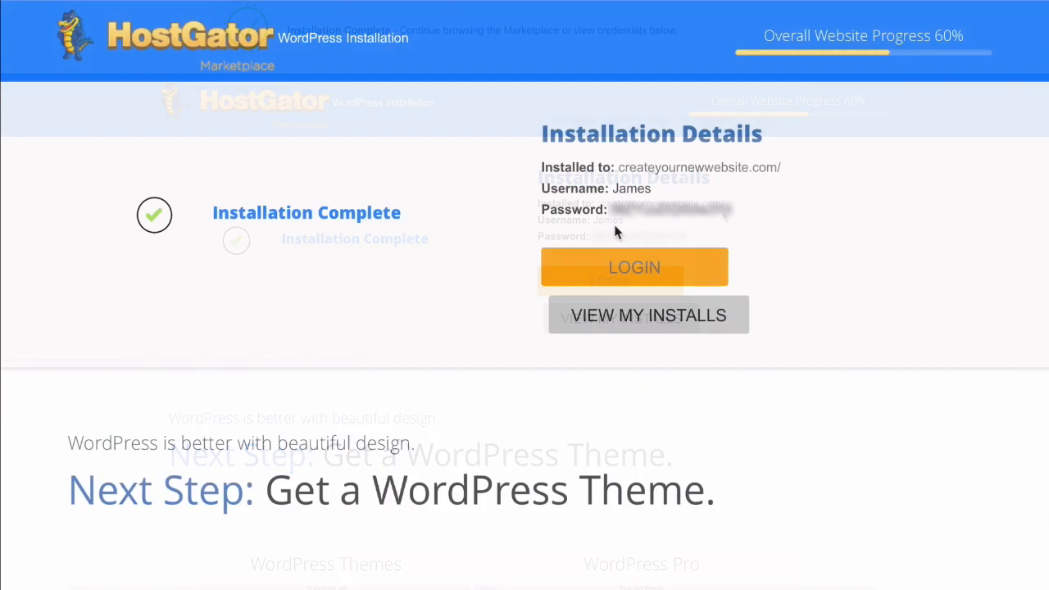
pyautogui.click(638, 270)
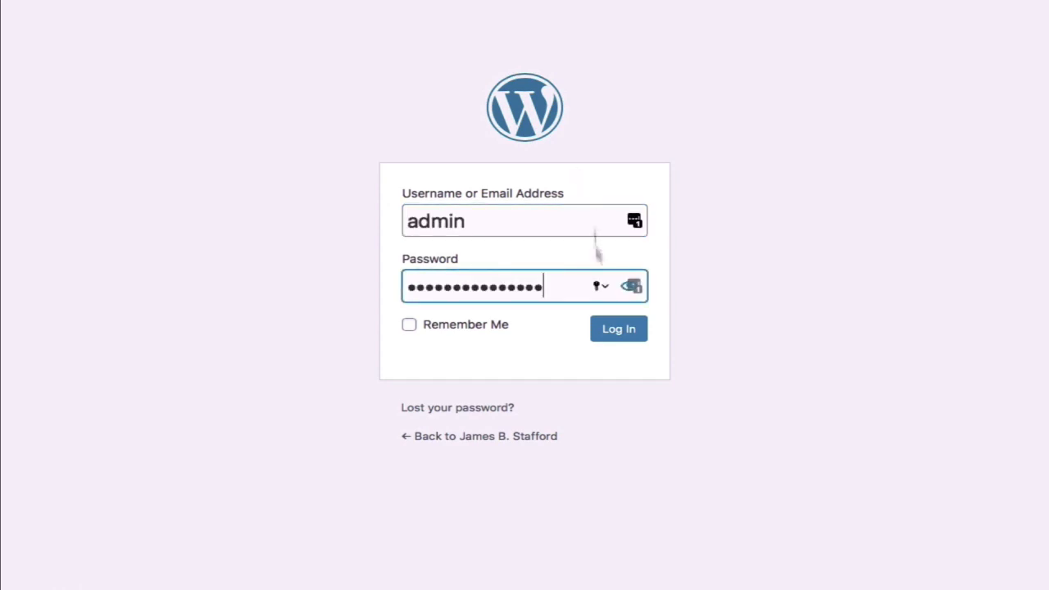
# - Log in to the new WordPress site with the filled-in administrator credentials
pyautogui.click(619, 328)
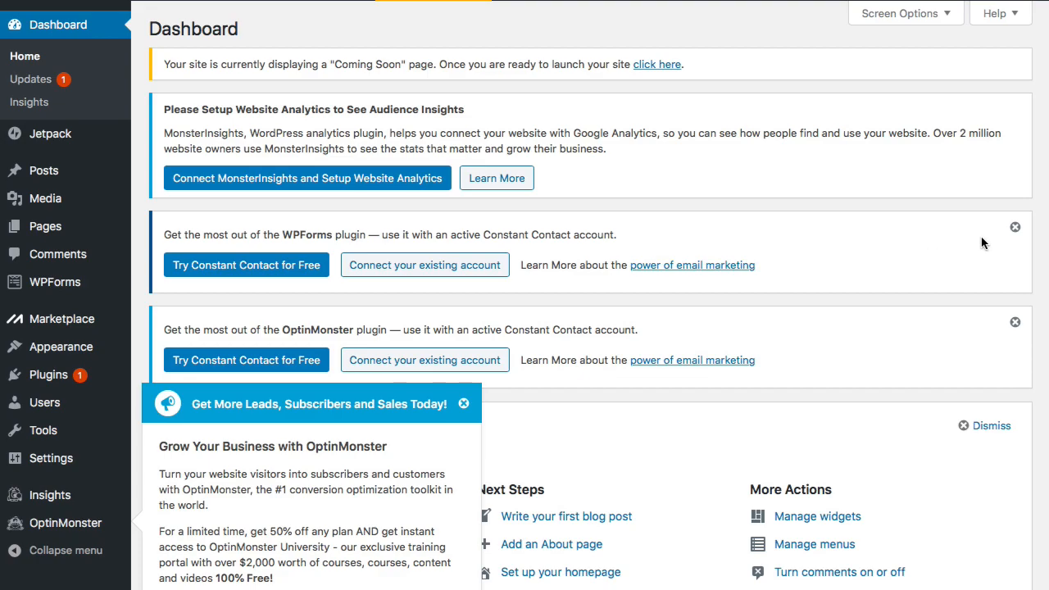
# - Dismiss the WPForms, OptinMonster and Jetpack notices, the OptinMonster popup and the Welcome panel
pyautogui.click(1015, 227)
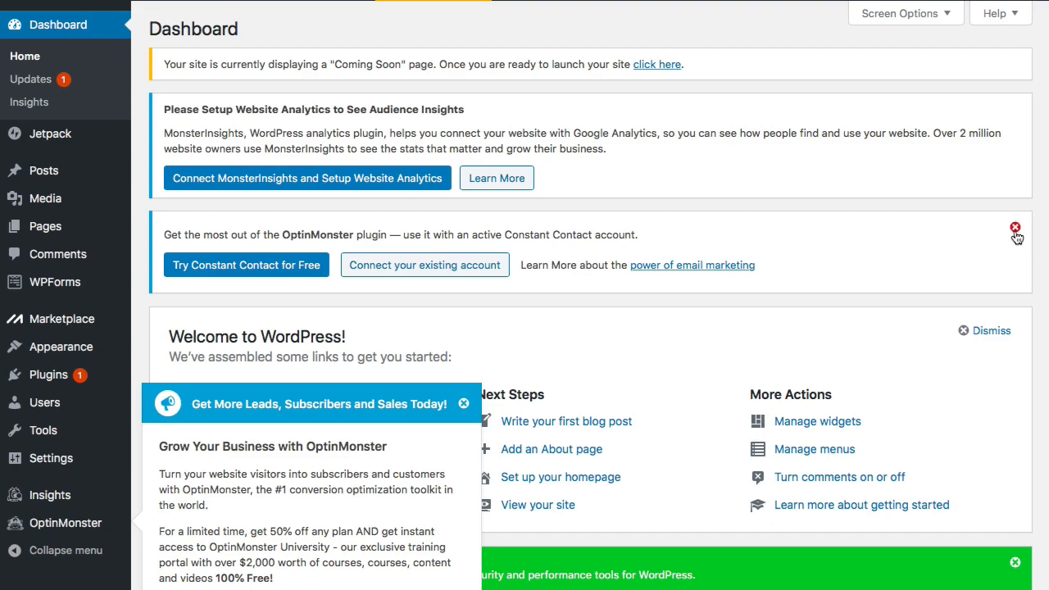
pyautogui.click(1016, 229)
pyautogui.click(463, 404)
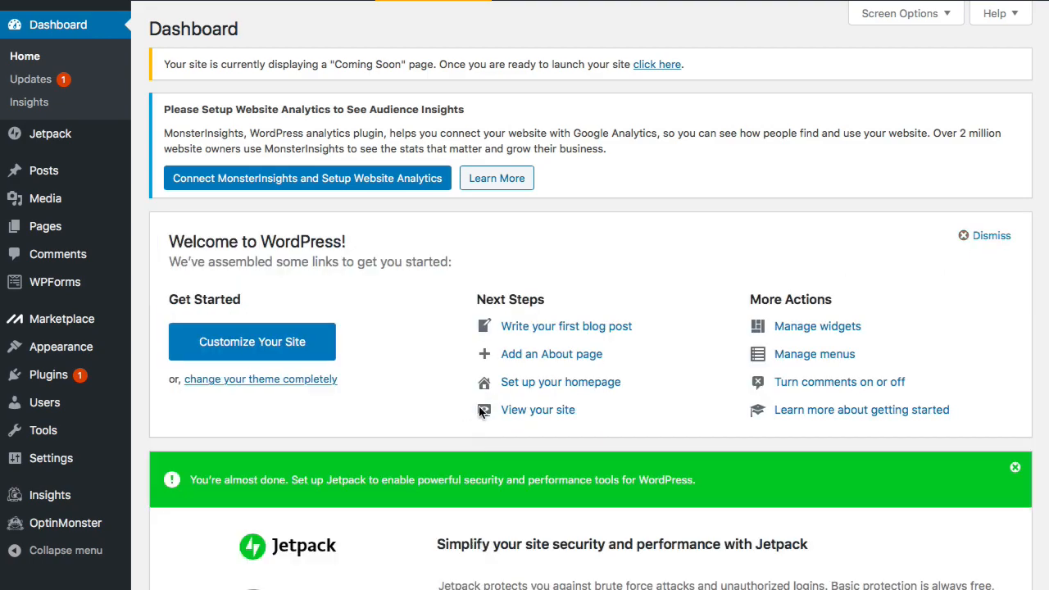
pyautogui.click(1015, 469)
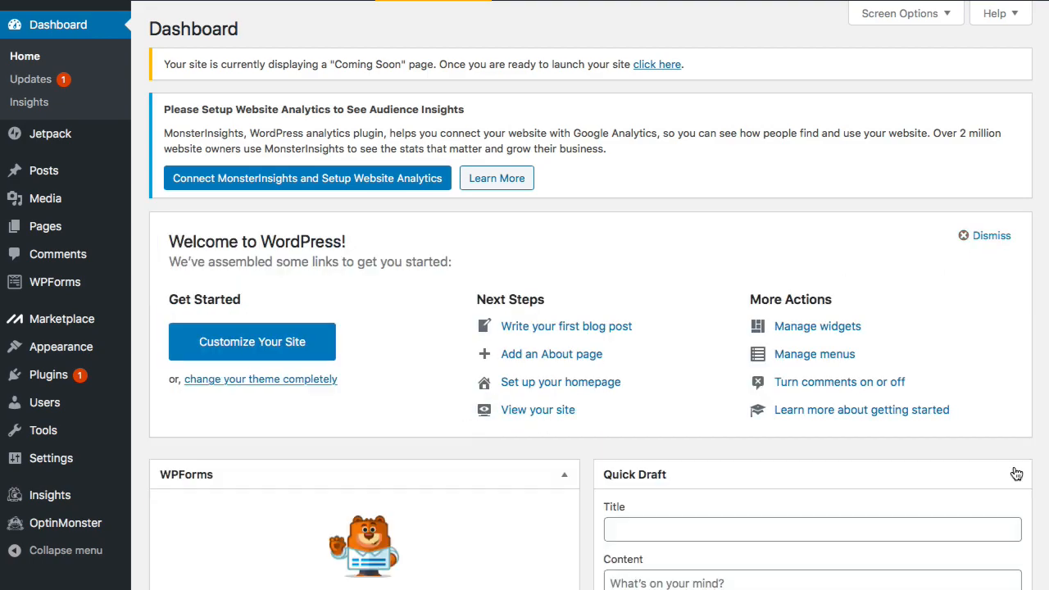
pyautogui.click(964, 238)
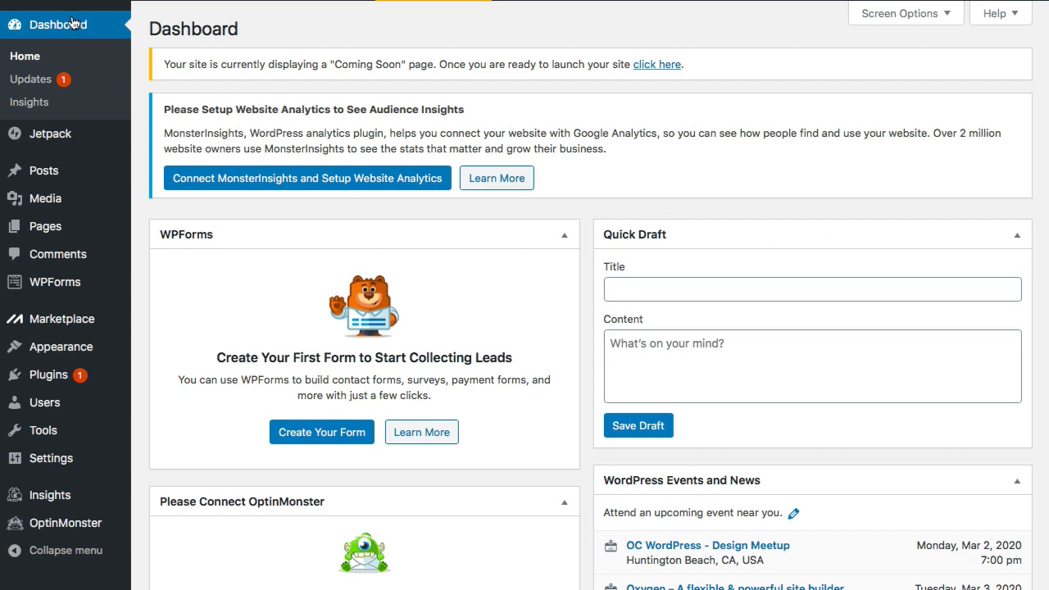
pyautogui.moveTo(45, 1)
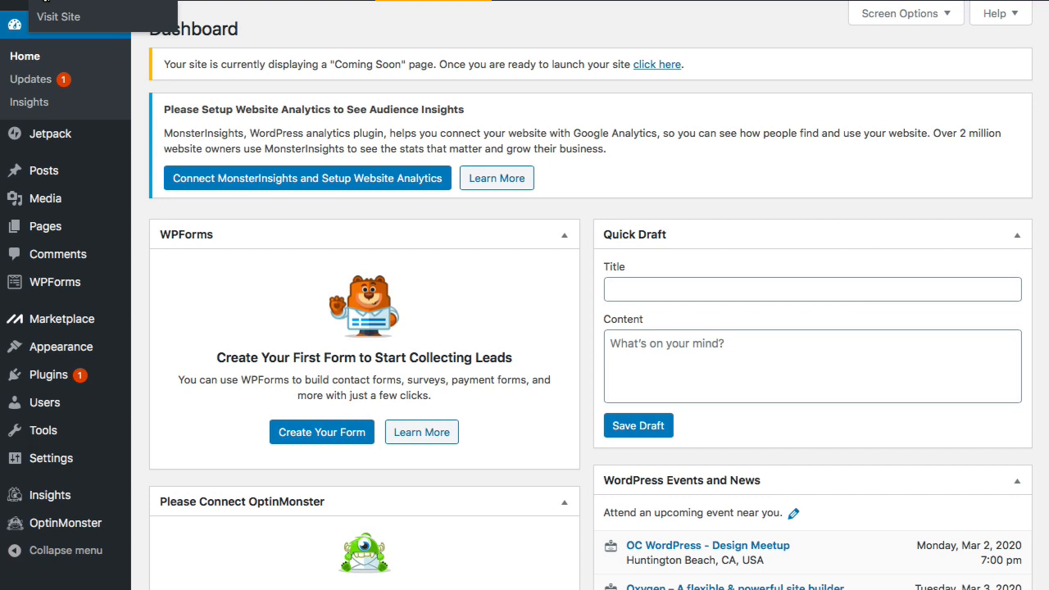
pyautogui.rightClick(45, 3)
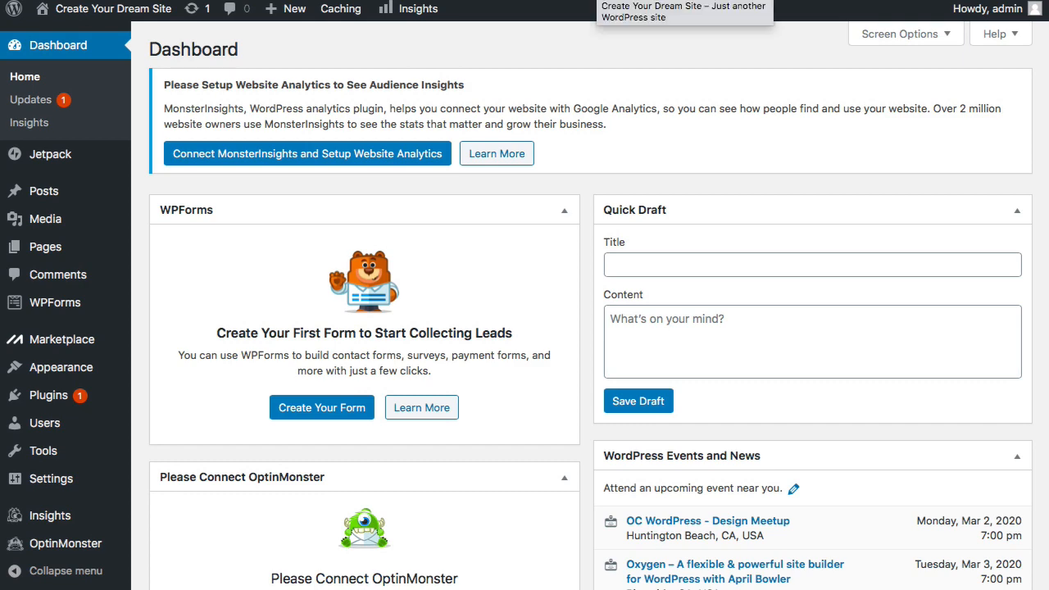
pyautogui.click(595, 1)
pyautogui.scroll(-4, 591, 119)
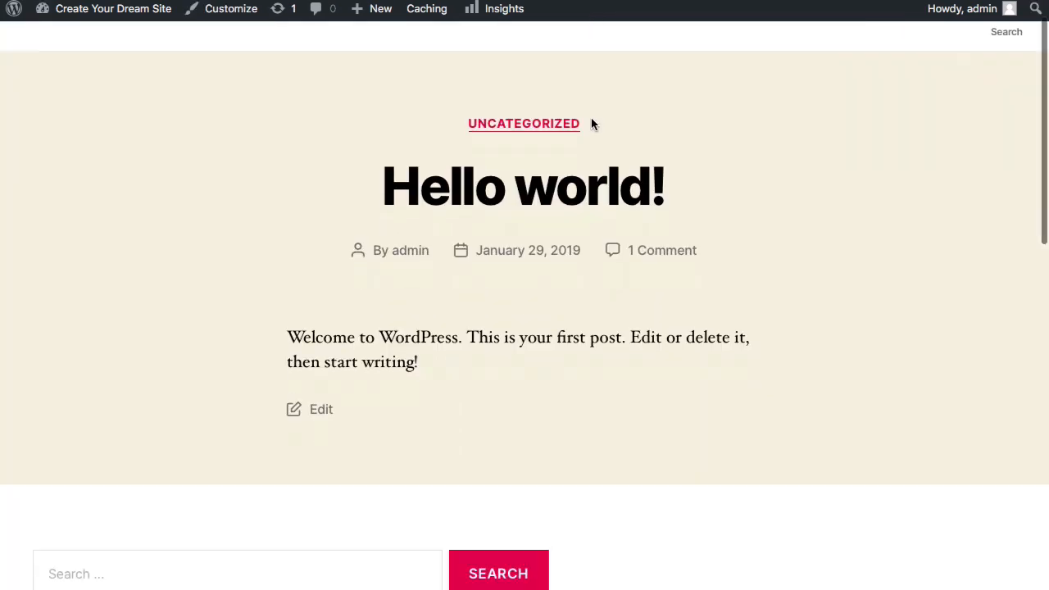
pyautogui.scroll(-8, 592, 120)
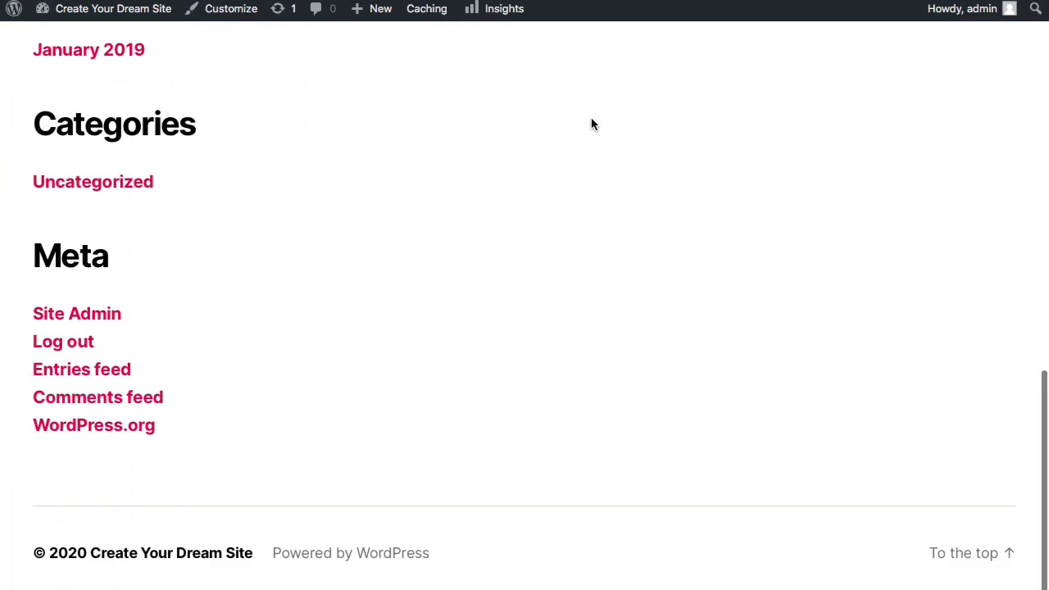
pyautogui.scroll(4, 592, 120)
pyautogui.scroll(8, 592, 124)
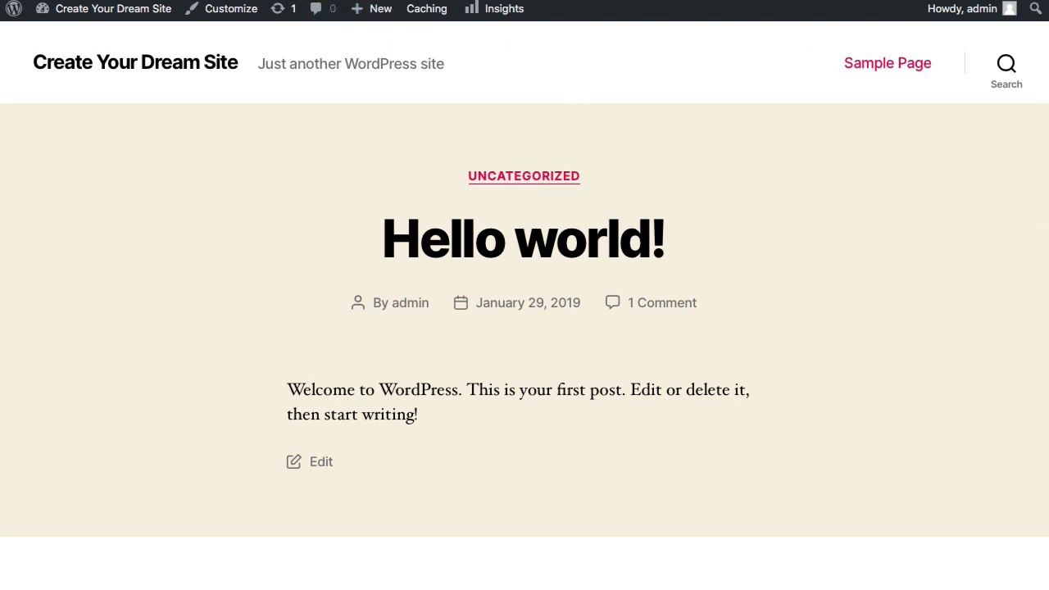
pyautogui.click(308, 1)
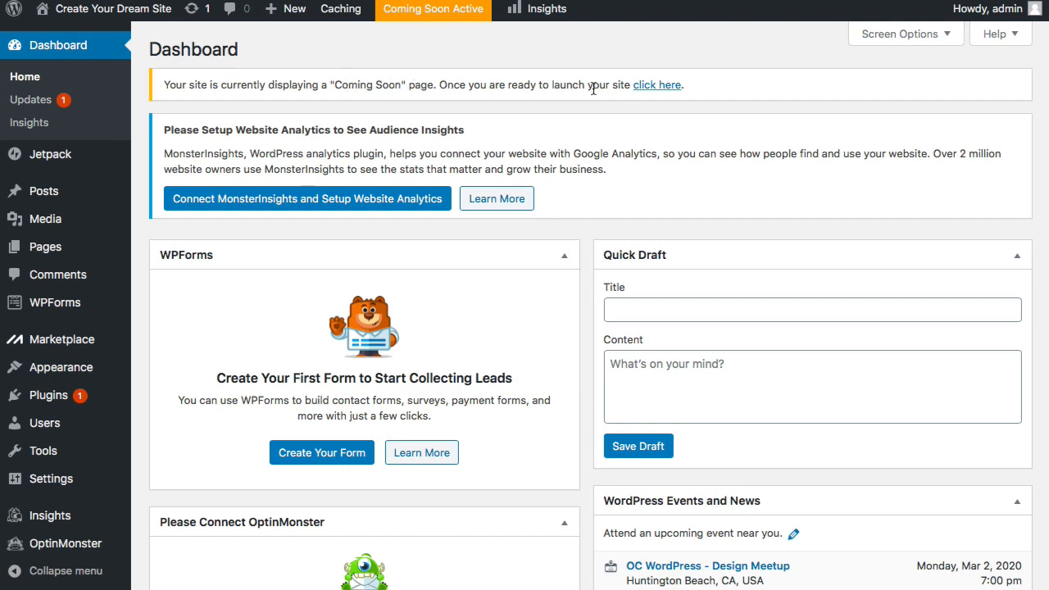
# - Launch the site out of Coming Soon mode using the dashboard notice's link
pyautogui.click(649, 85)
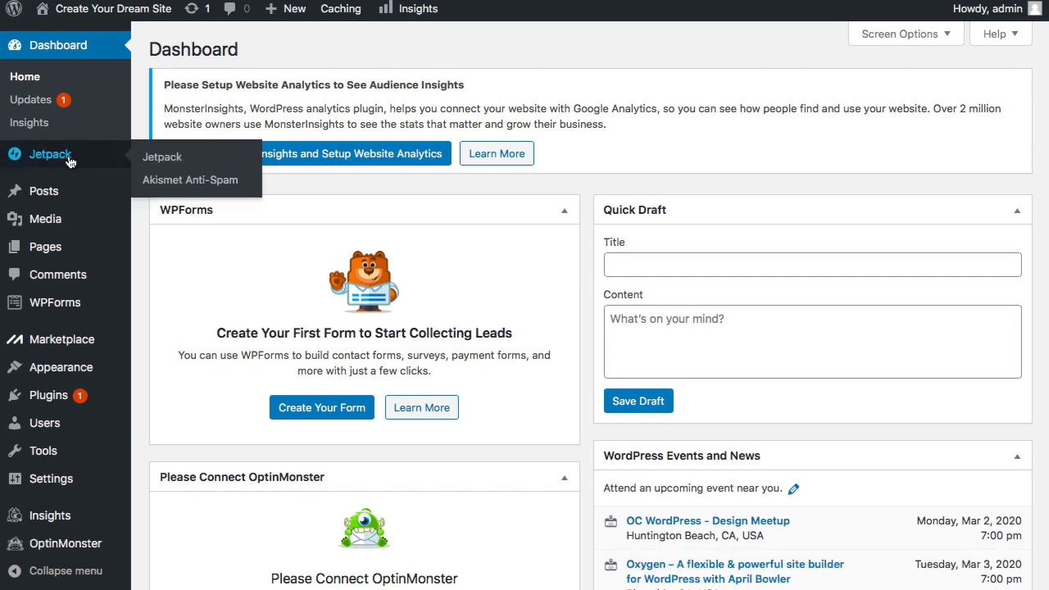
pyautogui.moveTo(68, 336)
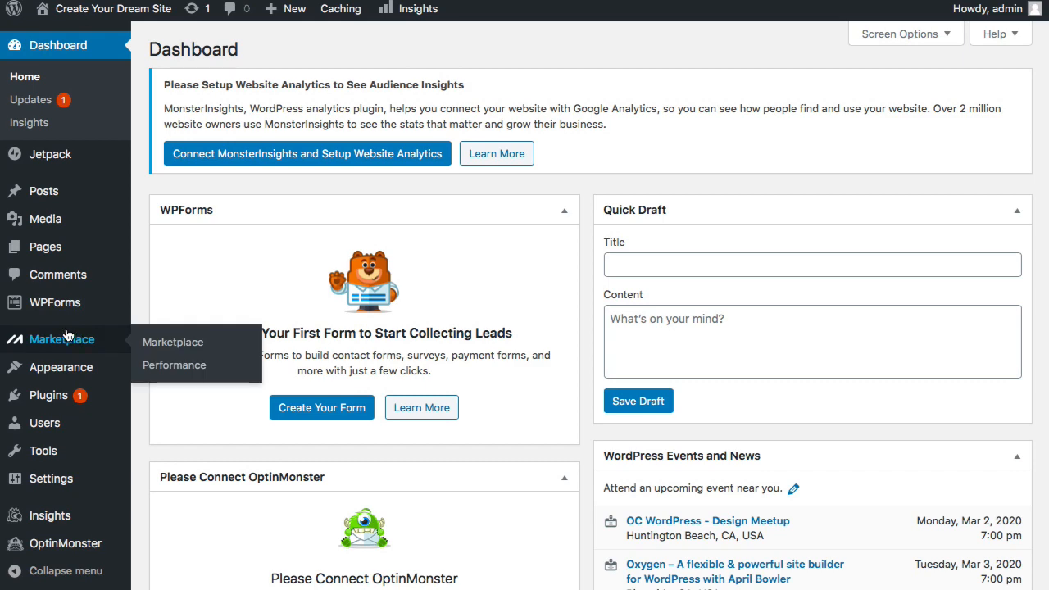
pyautogui.moveTo(64, 244)
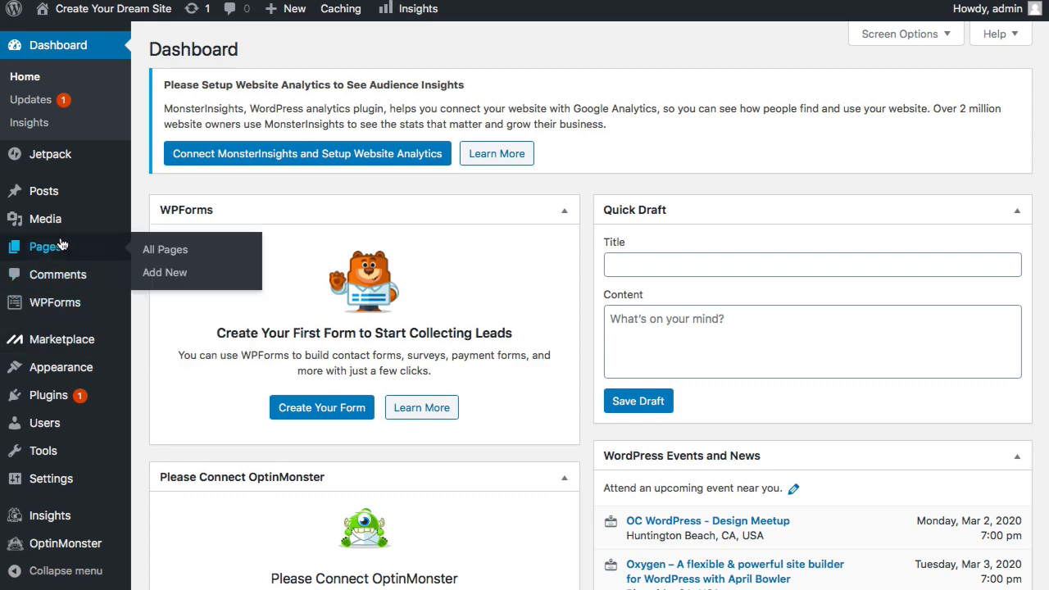
# - Move the Sample Page, Privacy Policy and WPForms Preview pages to the Trash
pyautogui.click(164, 250)
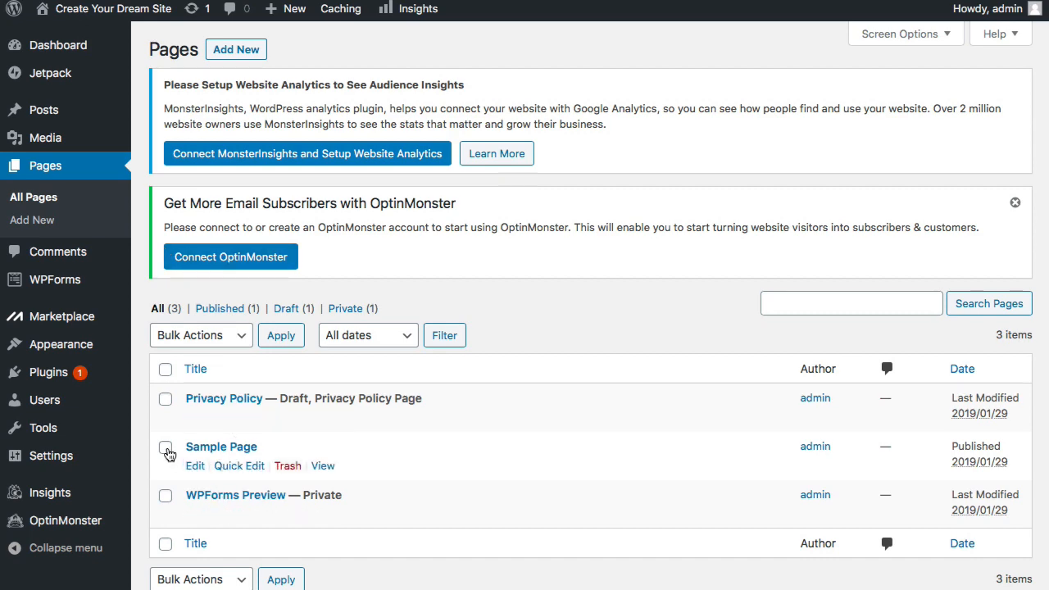
pyautogui.click(166, 448)
pyautogui.click(166, 399)
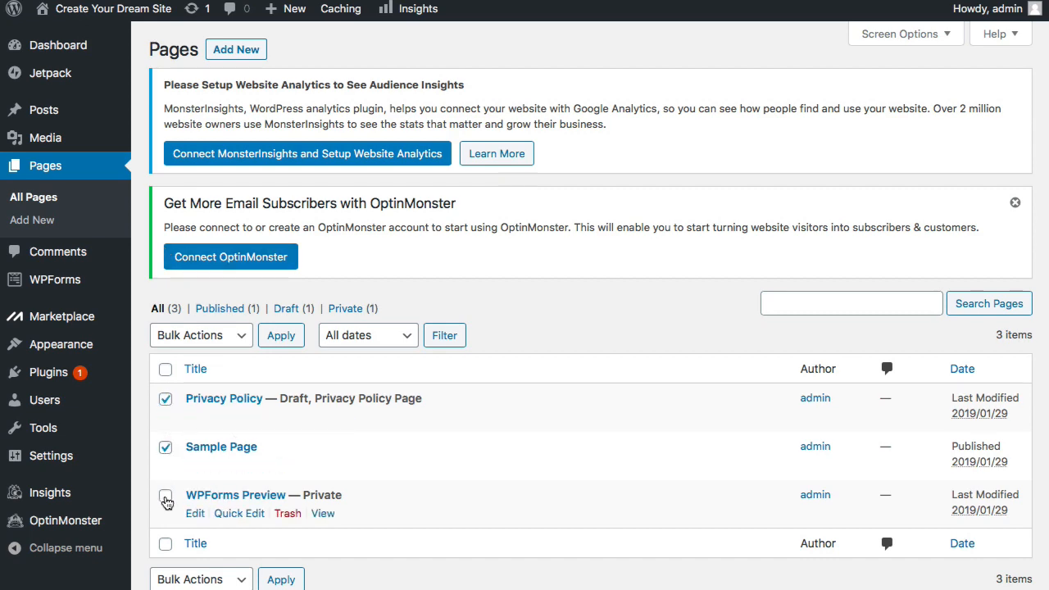
pyautogui.click(166, 497)
pyautogui.click(240, 339)
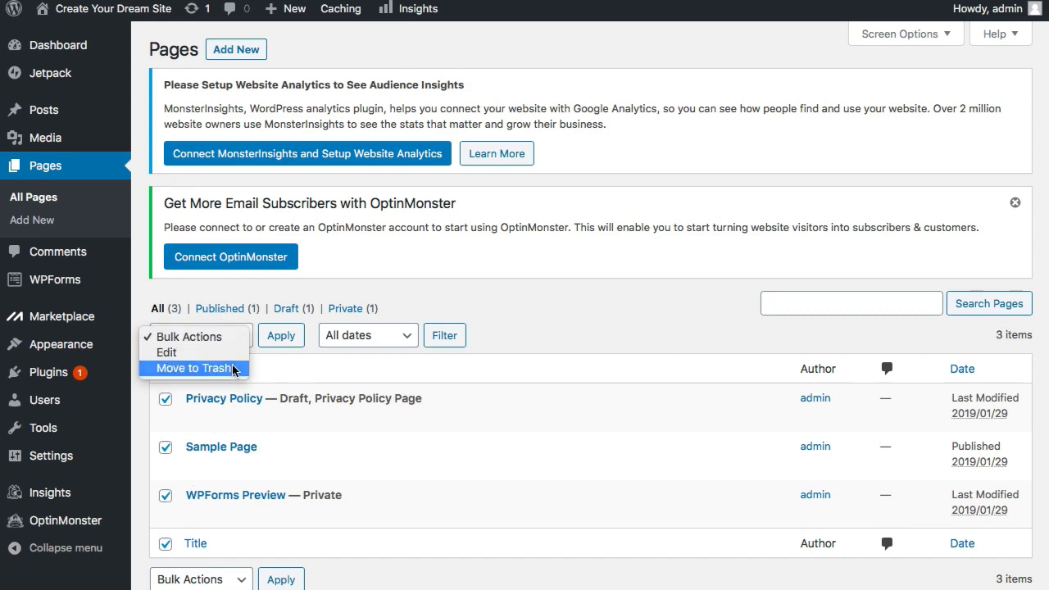
pyautogui.click(233, 368)
pyautogui.click(280, 339)
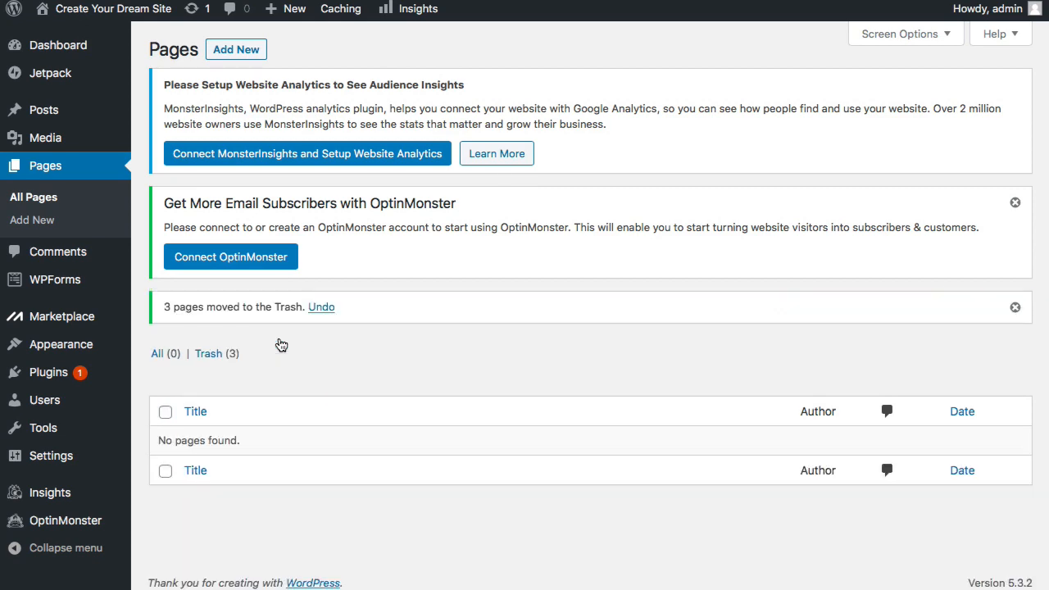
# - Permanently delete all three pages from the Trash
pyautogui.click(233, 356)
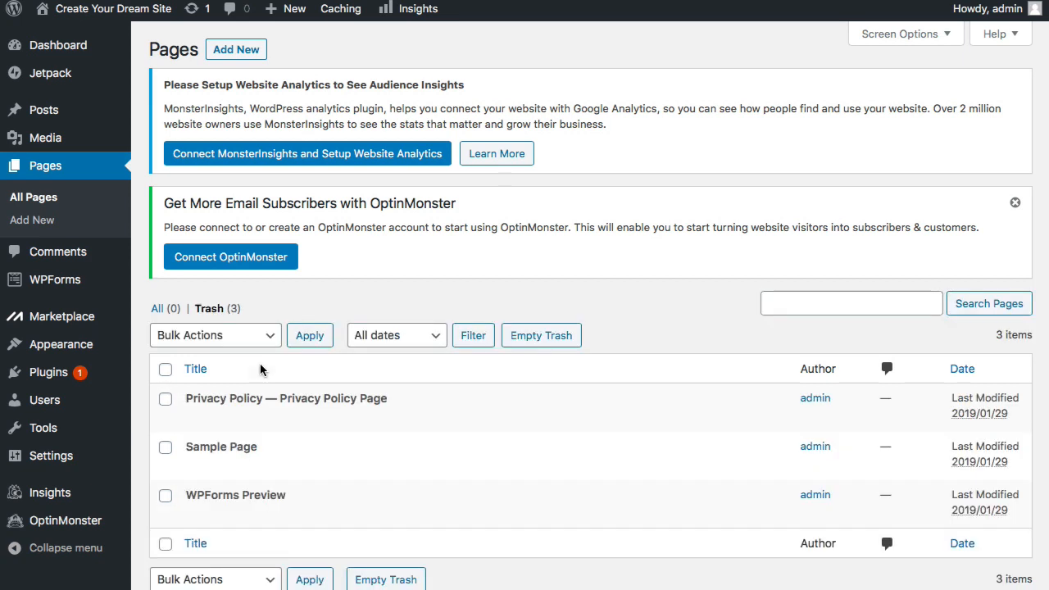
pyautogui.click(164, 369)
pyautogui.click(269, 343)
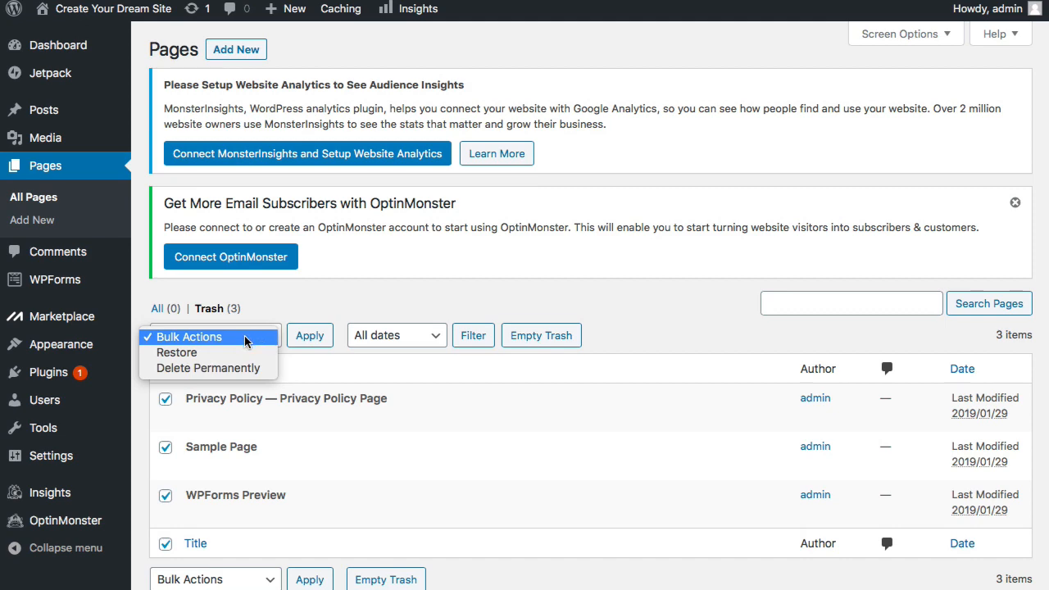
pyautogui.click(245, 368)
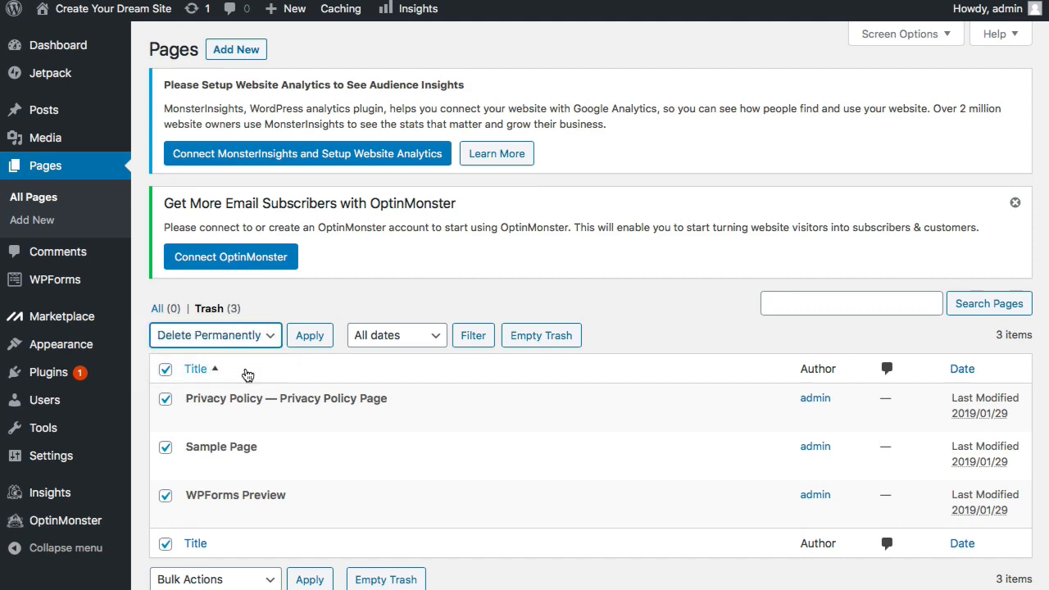
pyautogui.click(308, 337)
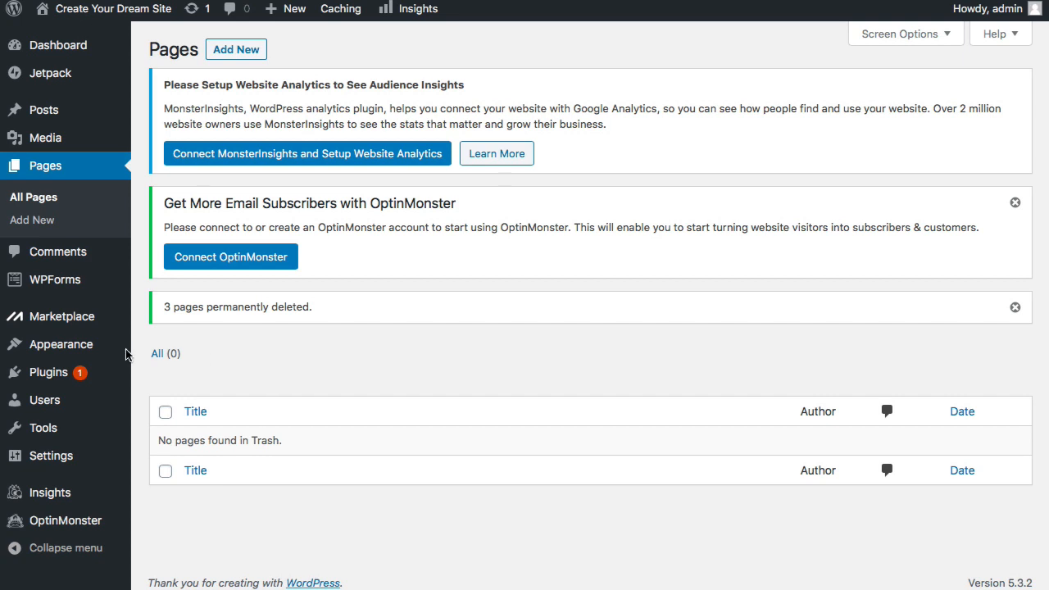
pyautogui.moveTo(60, 369)
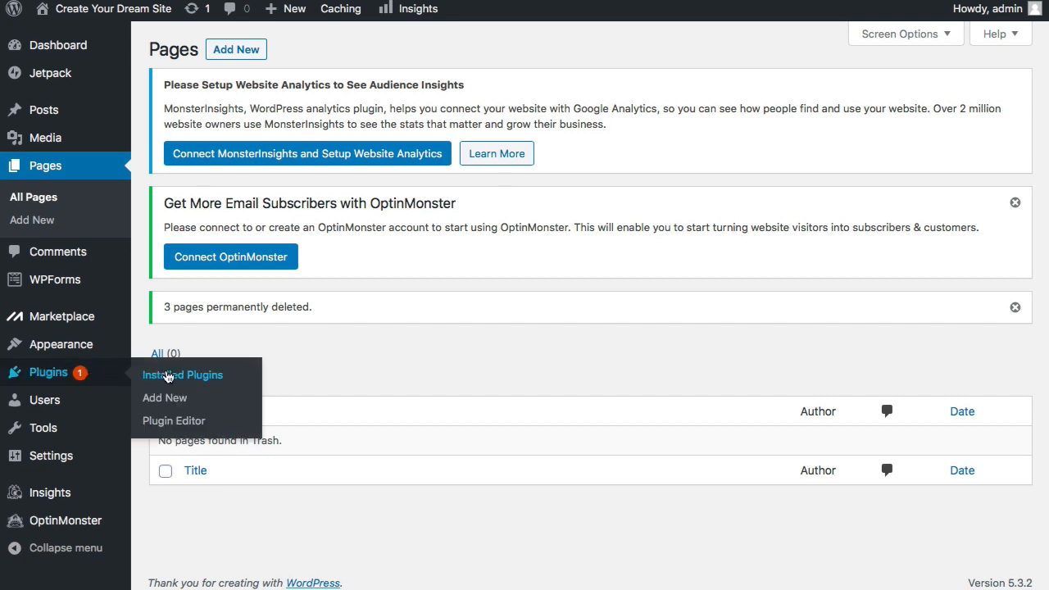
# - Deactivate all seven installed plugins with a bulk action
pyautogui.click(168, 376)
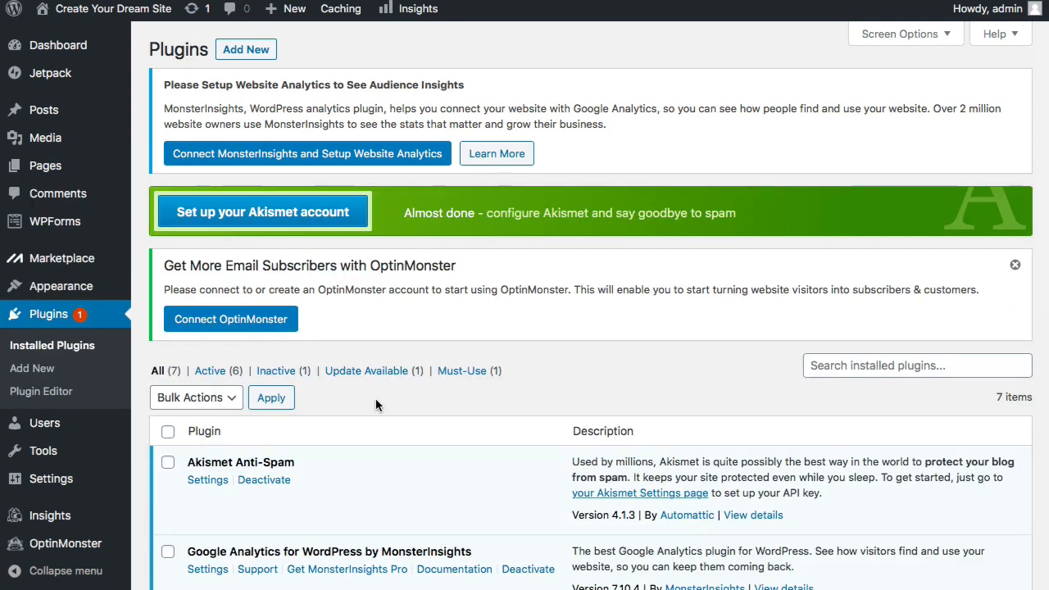
pyautogui.scroll(-7, 376, 404)
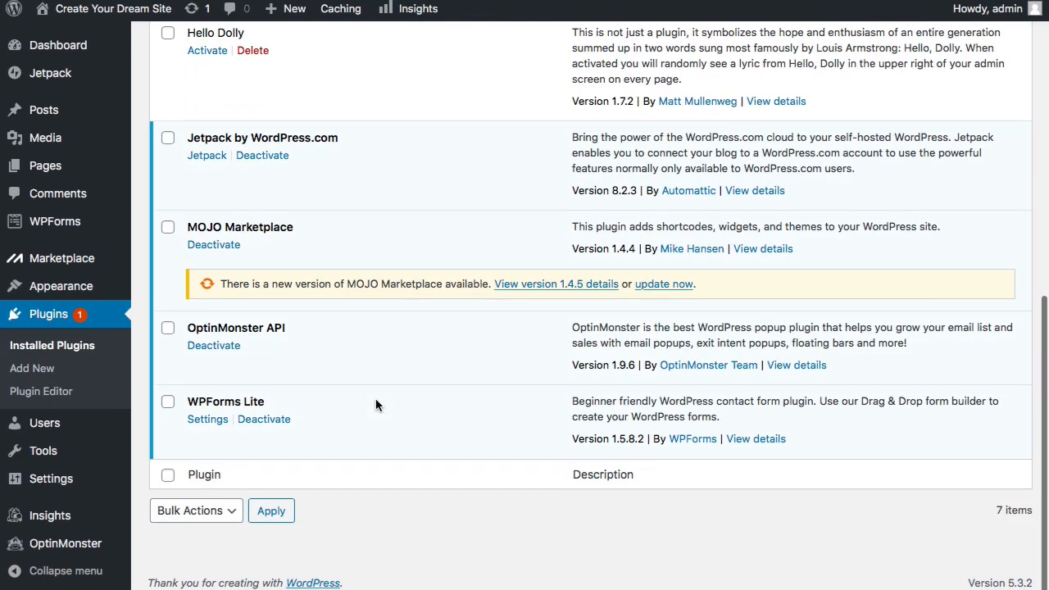
pyautogui.scroll(7, 375, 404)
pyautogui.scroll(1, 375, 404)
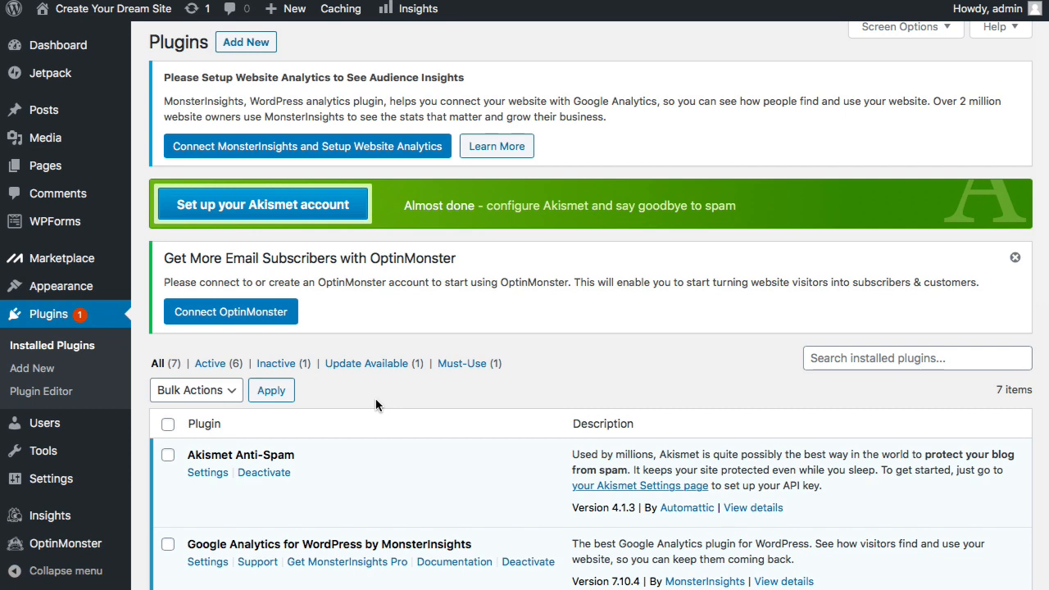
pyautogui.scroll(-5, 375, 398)
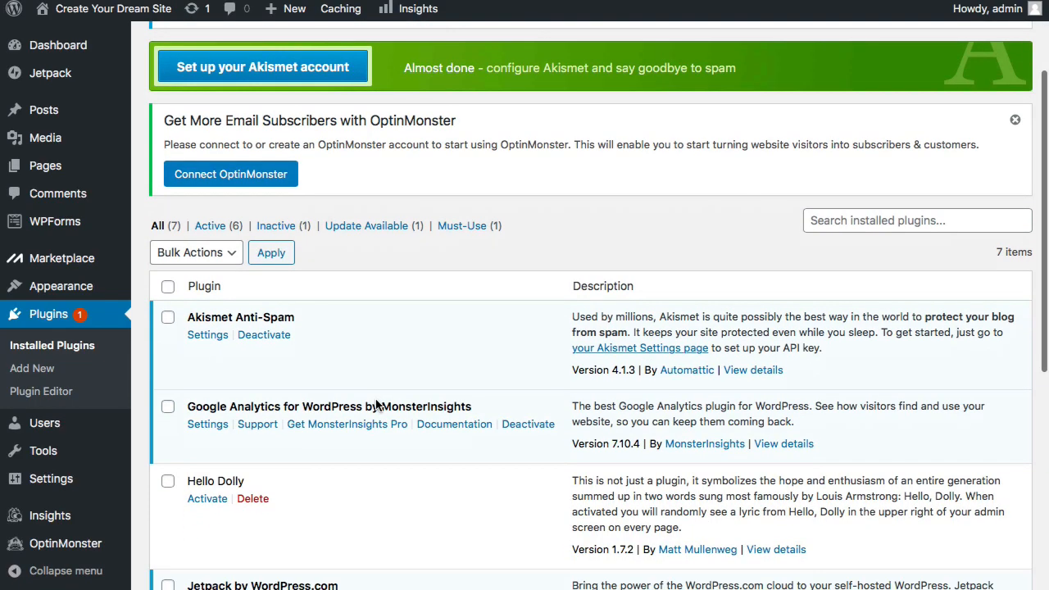
pyautogui.scroll(-4, 375, 405)
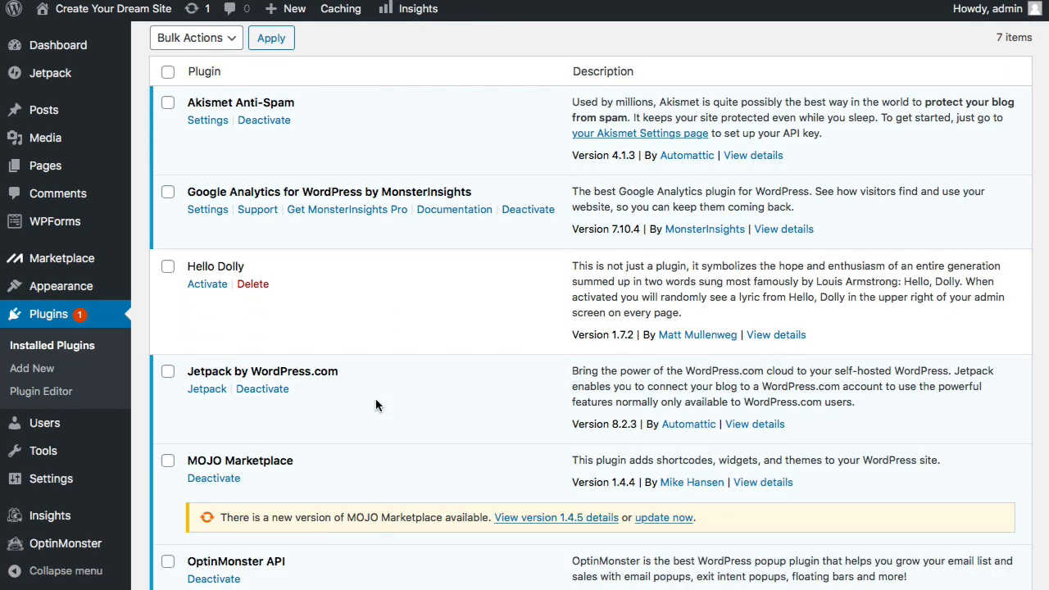
pyautogui.scroll(2, 159, 176)
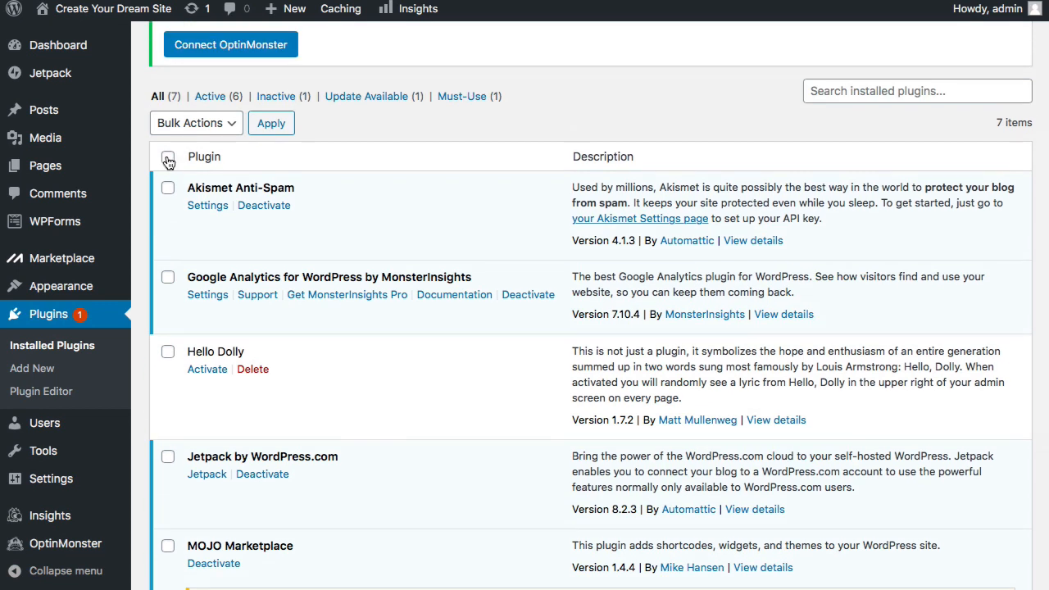
pyautogui.click(168, 158)
pyautogui.click(231, 127)
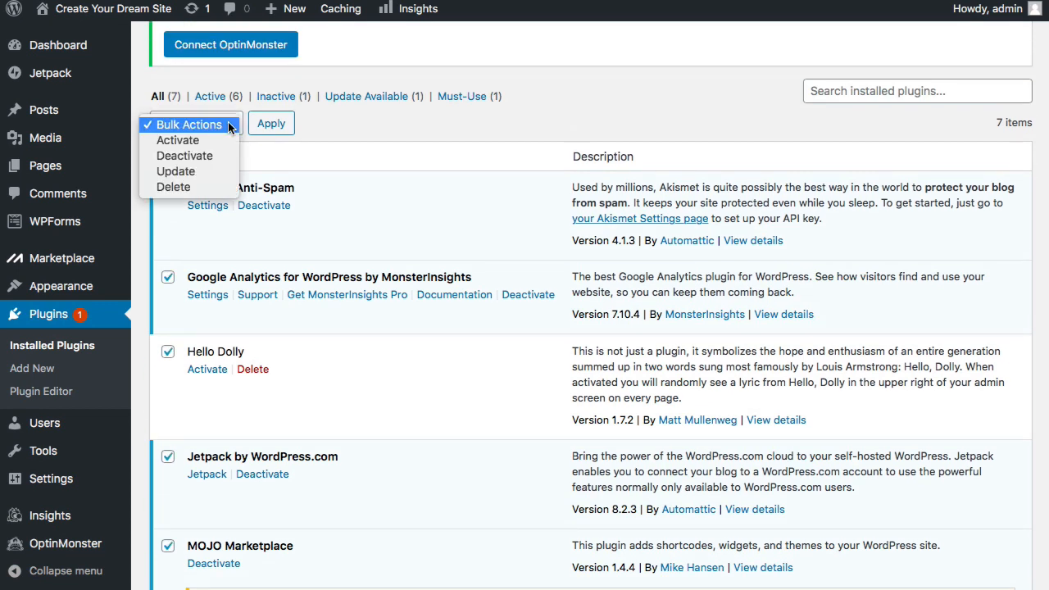
pyautogui.click(184, 156)
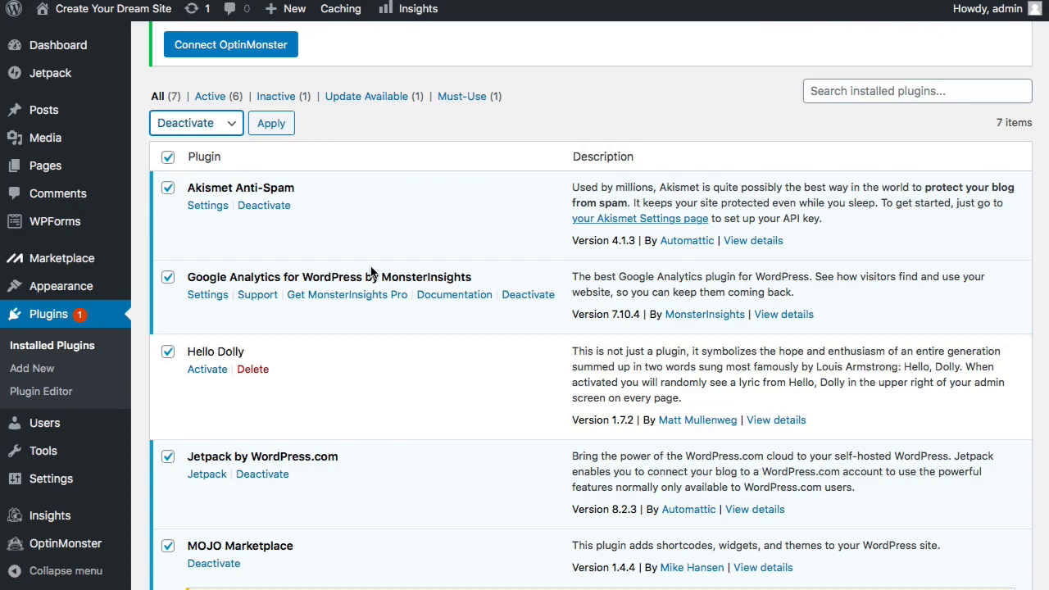
pyautogui.click(277, 128)
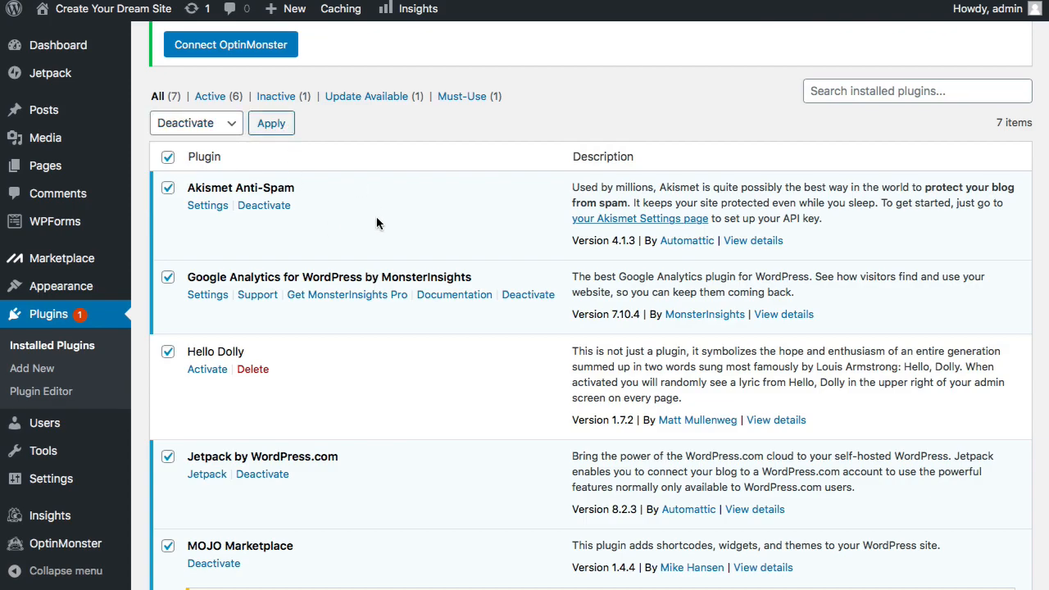
# - Bulk-delete all the deactivated plugins and confirm deleting their data
pyautogui.click(167, 193)
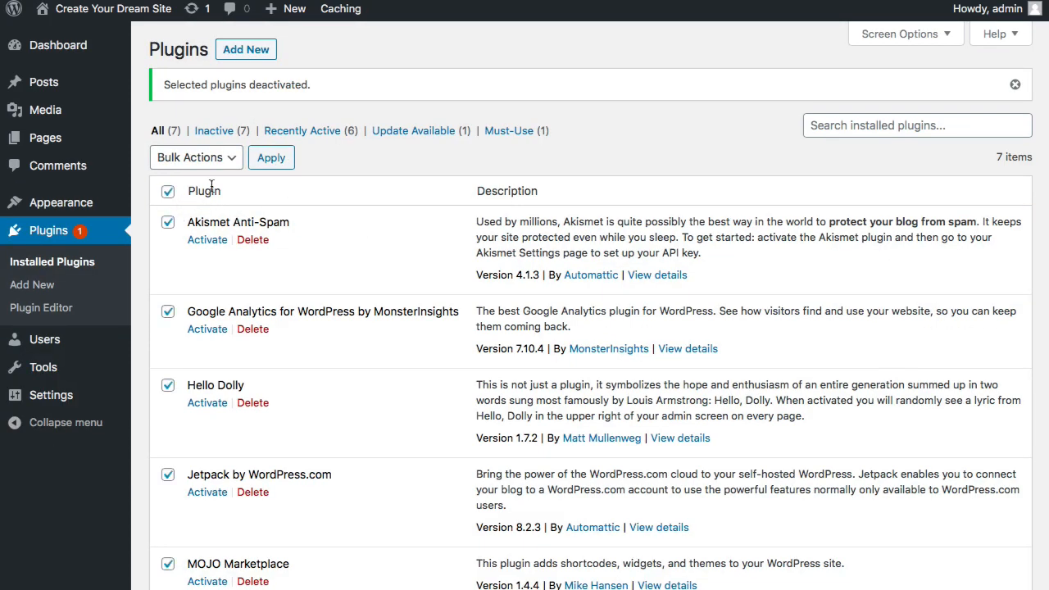
pyautogui.click(223, 160)
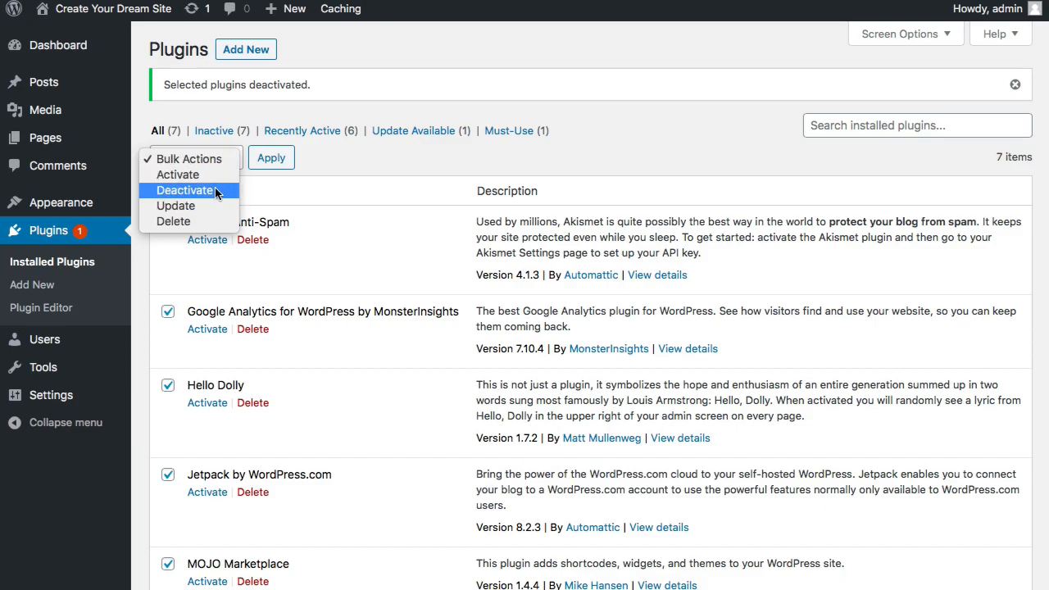
pyautogui.click(179, 221)
pyautogui.click(273, 159)
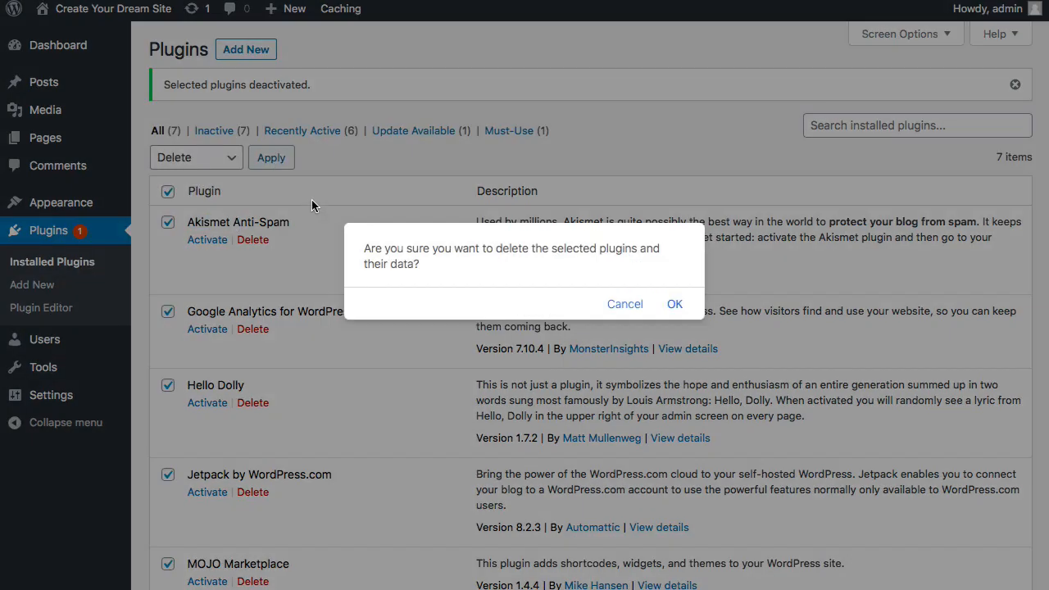
pyautogui.click(673, 305)
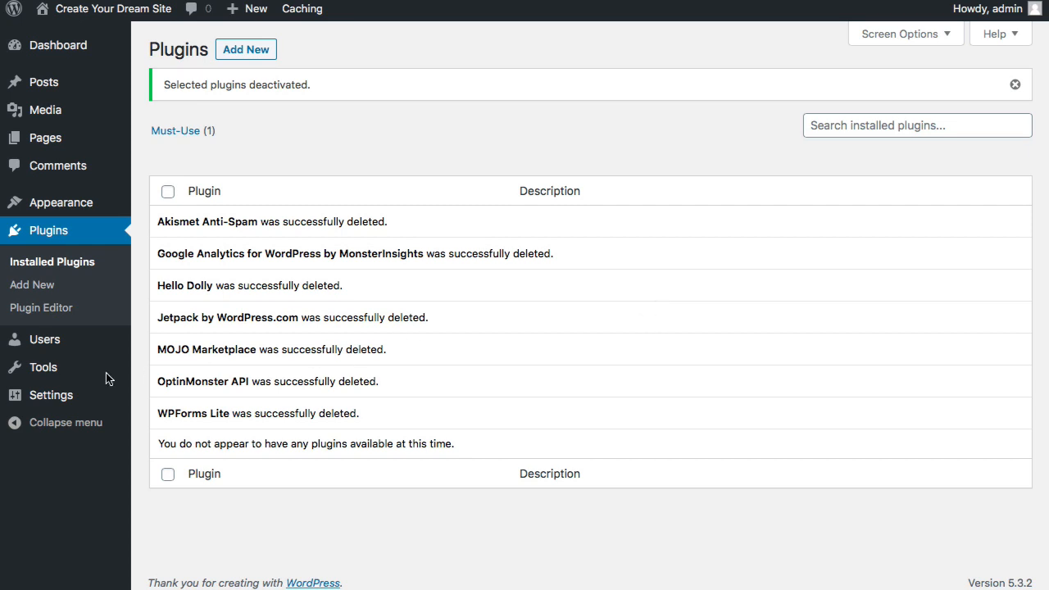
# - Choose the Post name structure under Settings > Permalinks
pyautogui.moveTo(77, 399)
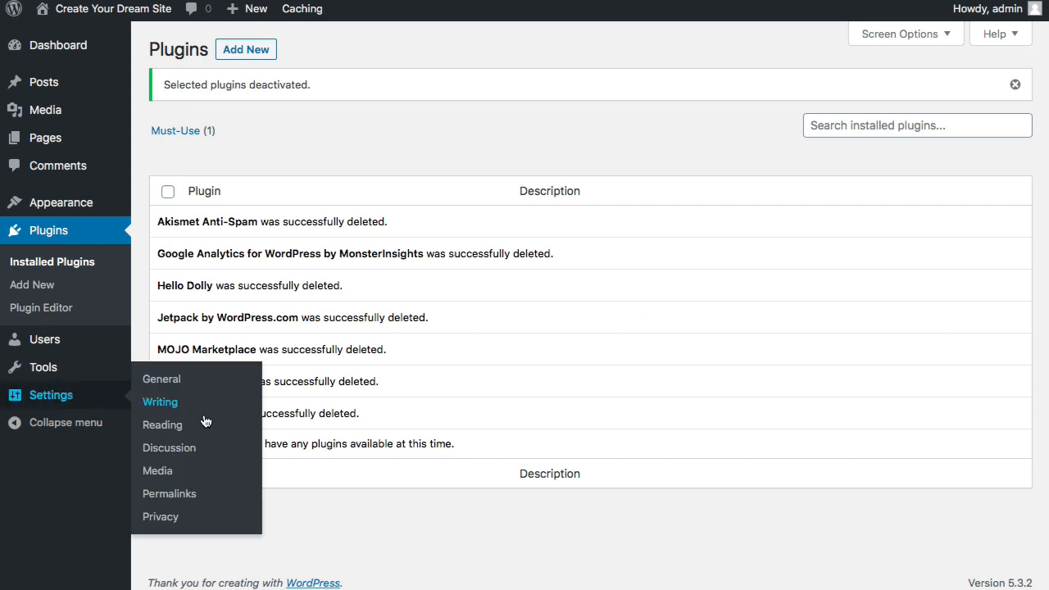
pyautogui.click(179, 498)
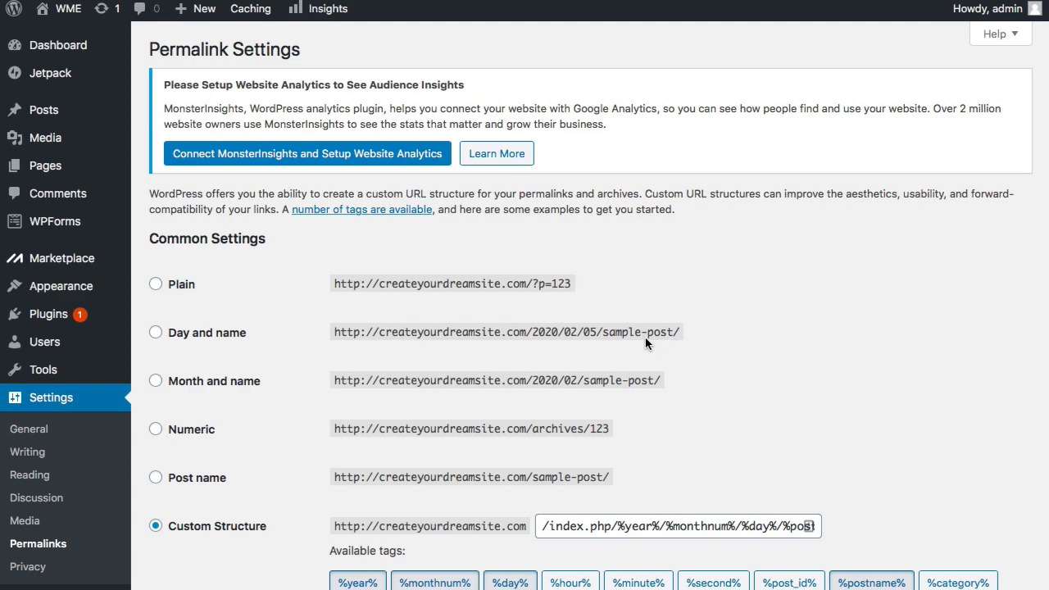
pyautogui.click(156, 478)
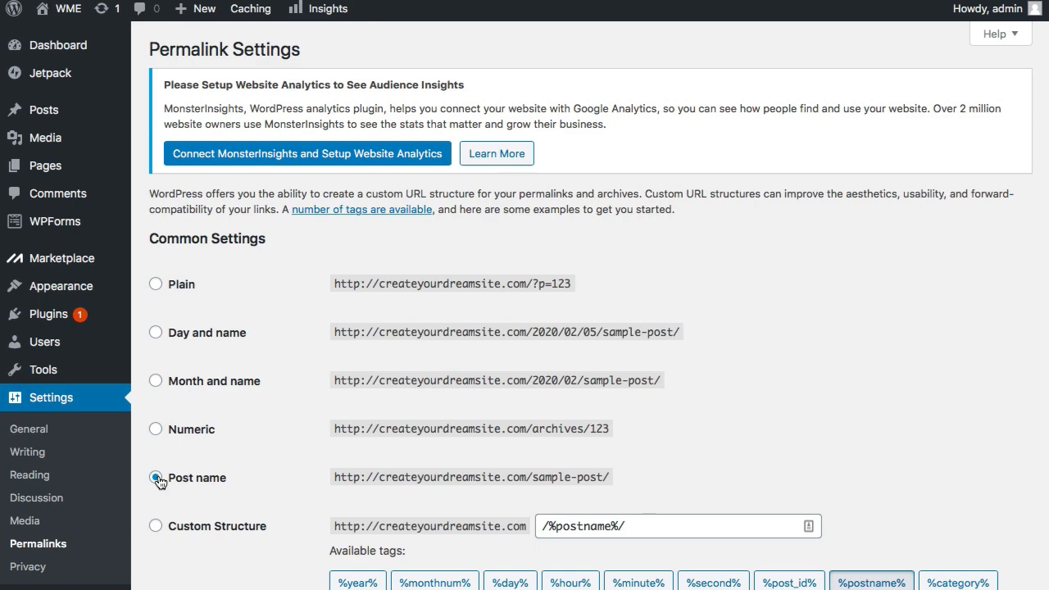
pyautogui.scroll(-5, 160, 482)
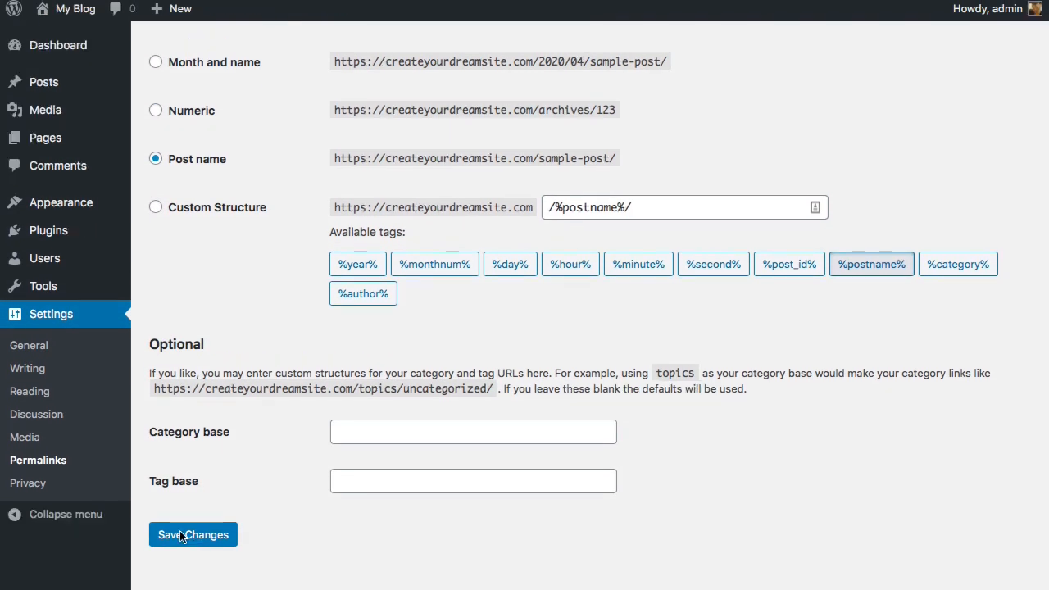
# - Change the site title in General Settings to WME
pyautogui.click(40, 348)
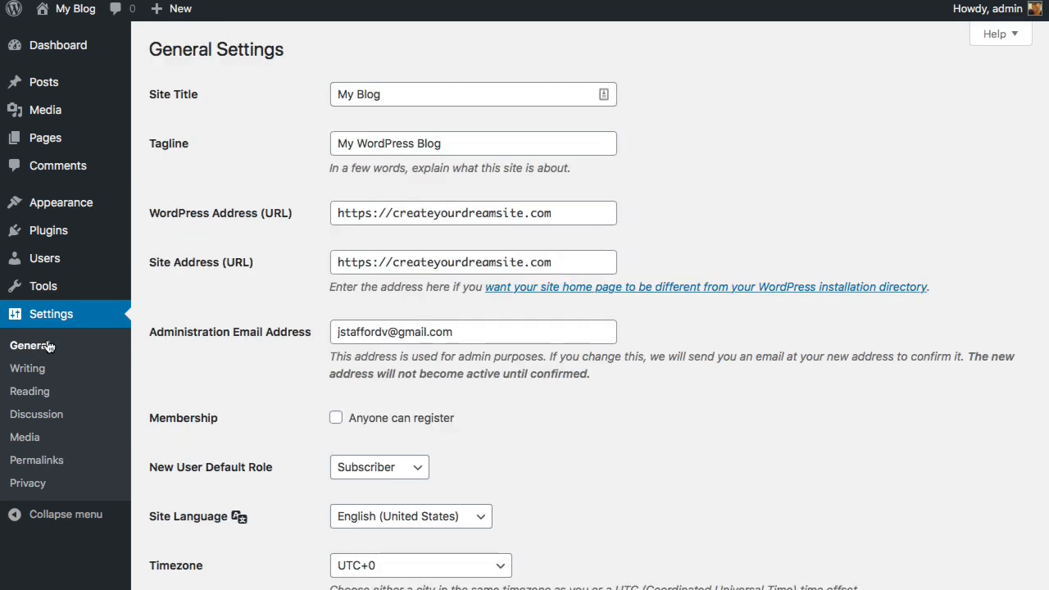
pyautogui.doubleClick(417, 99)
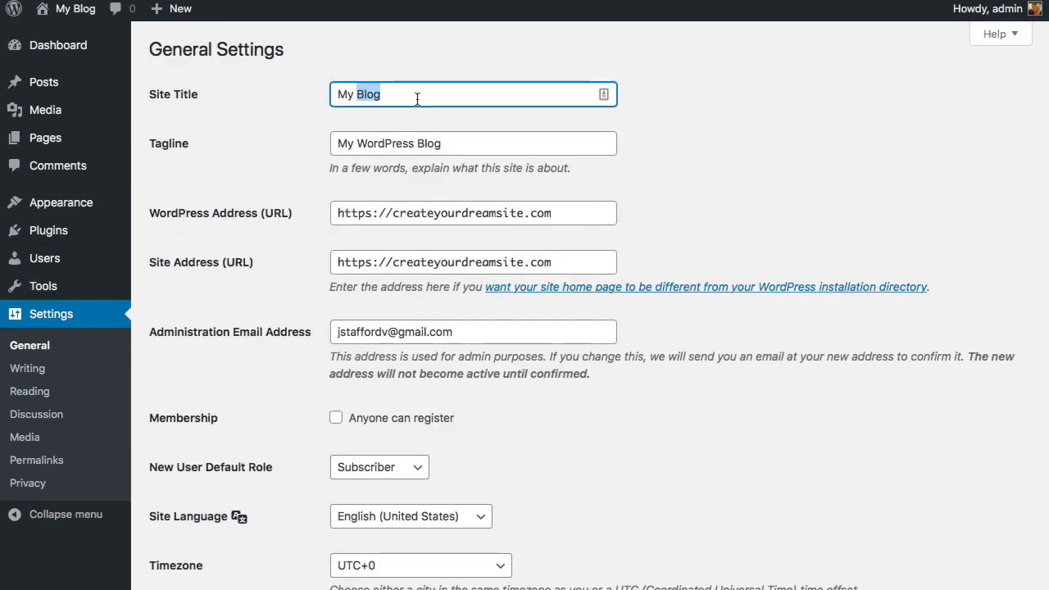
pyautogui.press('BackSpace')
pyautogui.press('BackSpace')
pyautogui.press('BackSpace')
pyautogui.press('BackSpace')
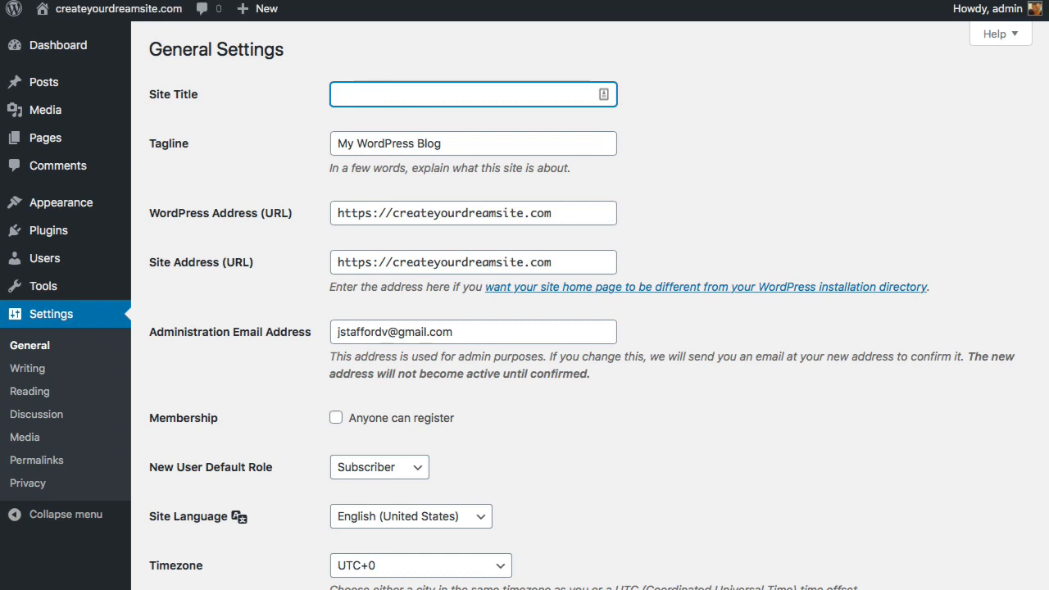
pyautogui.write('WME')
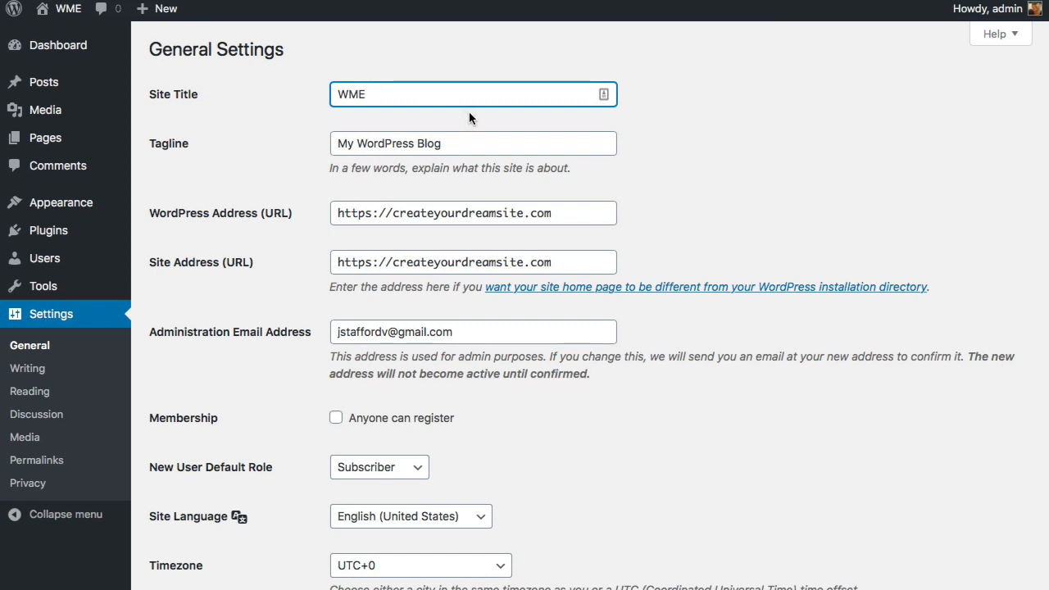
# - Set the tagline to 'Create A Profitable Website' and save the settings
pyautogui.tripleClick(444, 146)
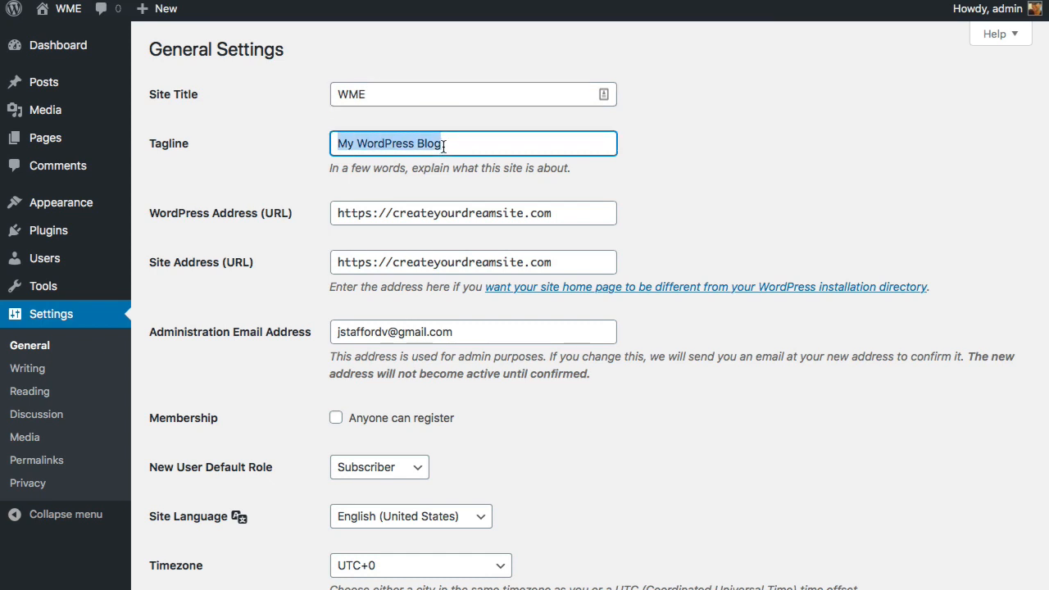
pyautogui.press('BackSpace')
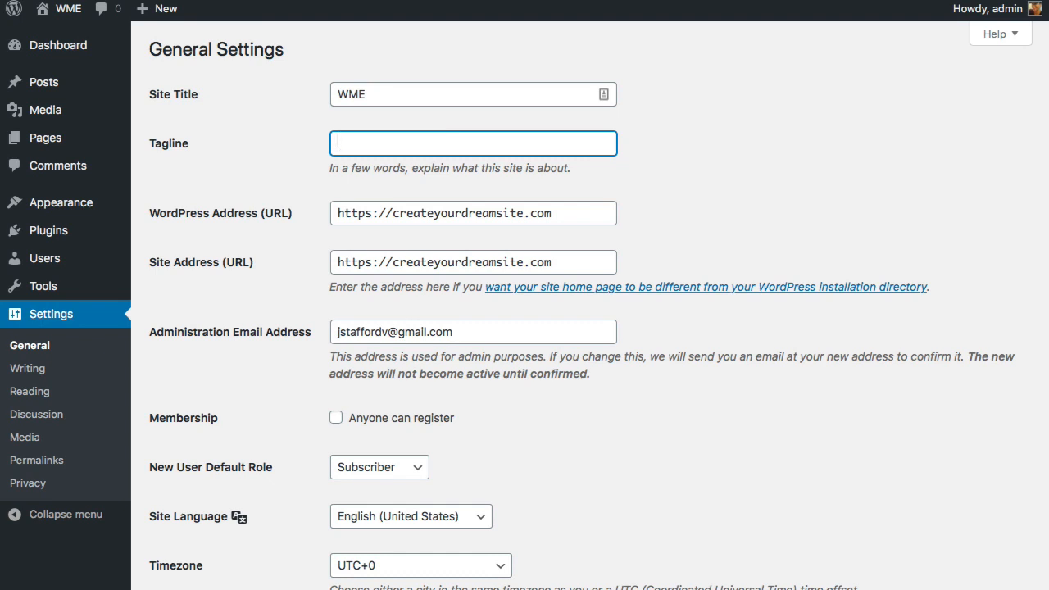
pyautogui.write('Create A Profitable Website')
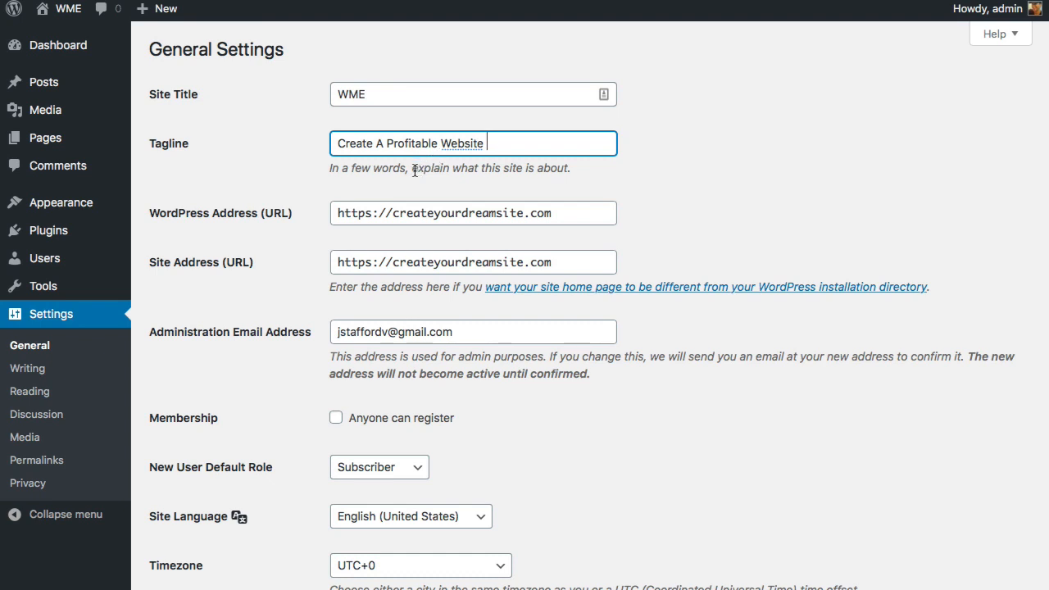
pyautogui.scroll(-7, 378, 267)
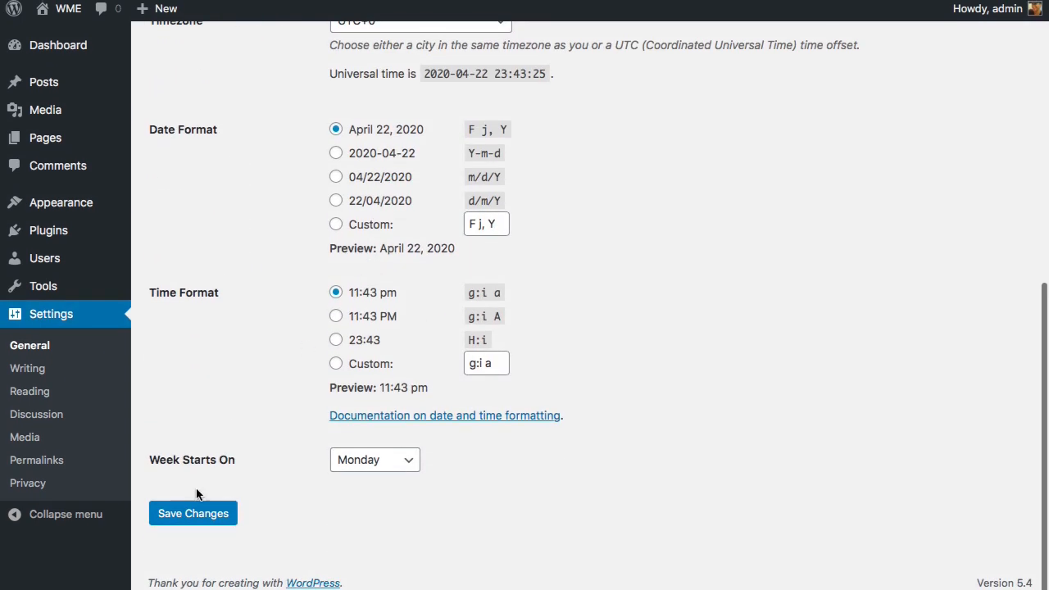
pyautogui.click(191, 515)
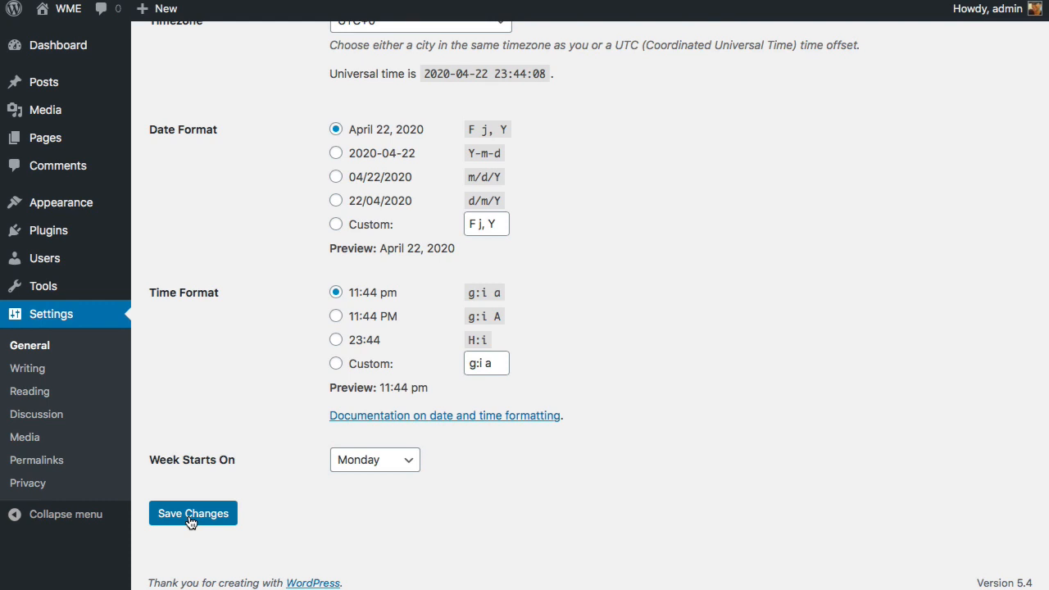
pyautogui.moveTo(92, 210)
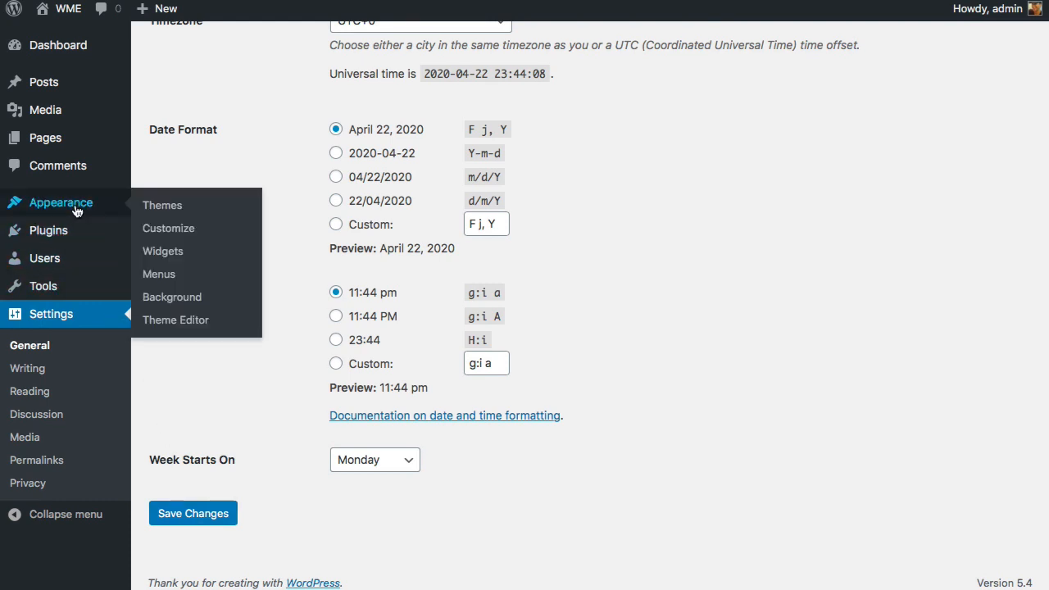
# - Search the theme directory for 'astra', then install and activate the Astra theme
pyautogui.click(161, 212)
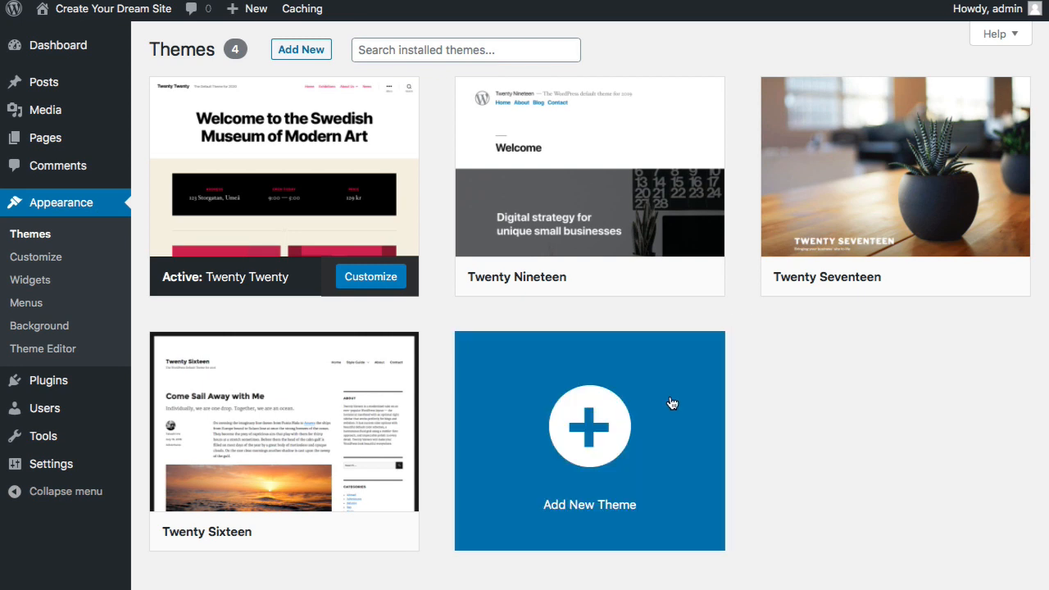
pyautogui.click(648, 447)
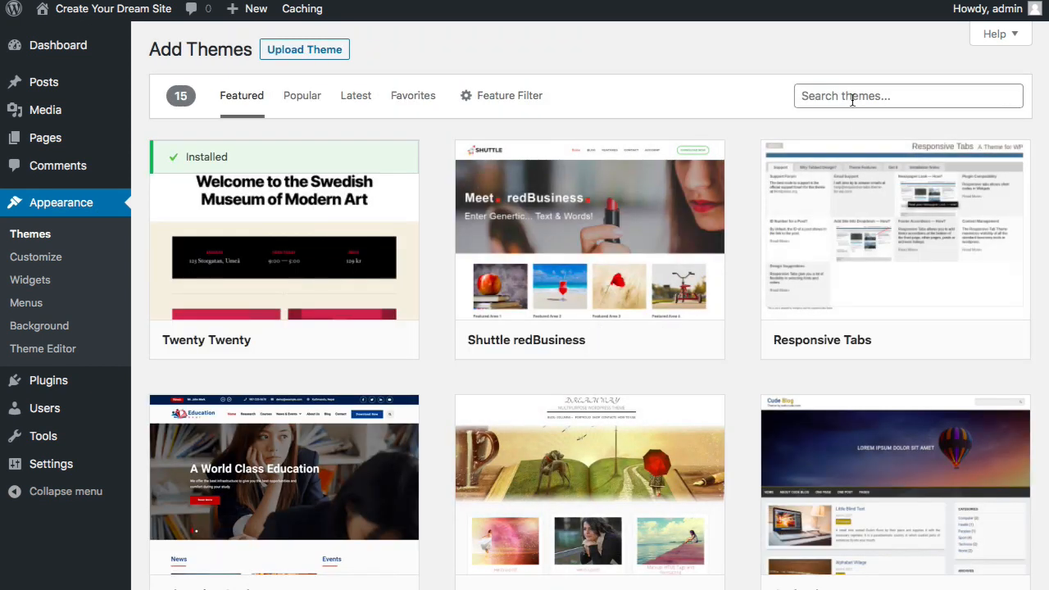
pyautogui.click(853, 99)
pyautogui.write('ast')
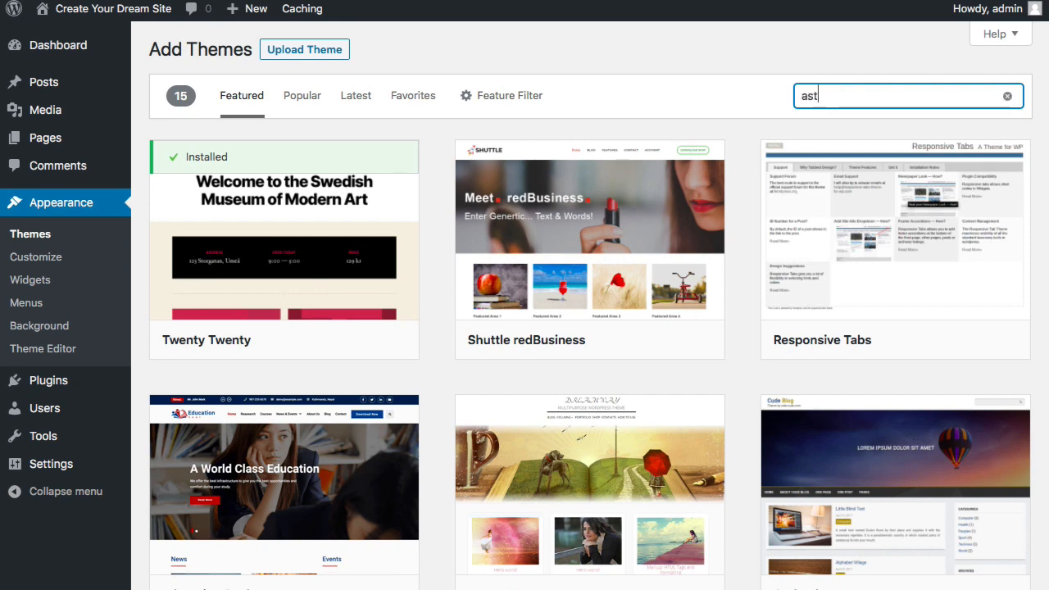
pyautogui.write('ra')
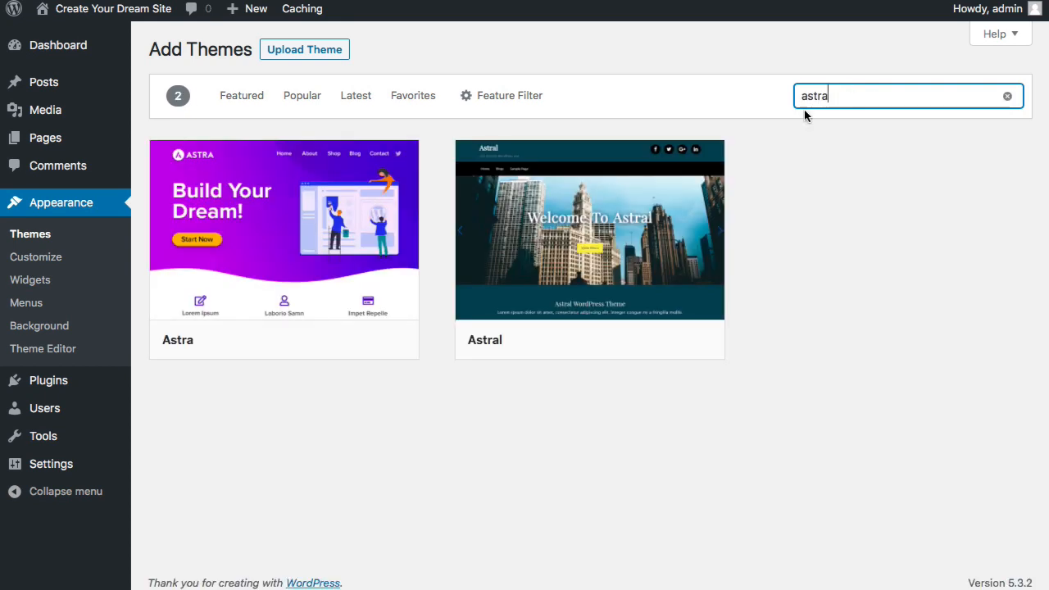
pyautogui.moveTo(337, 262)
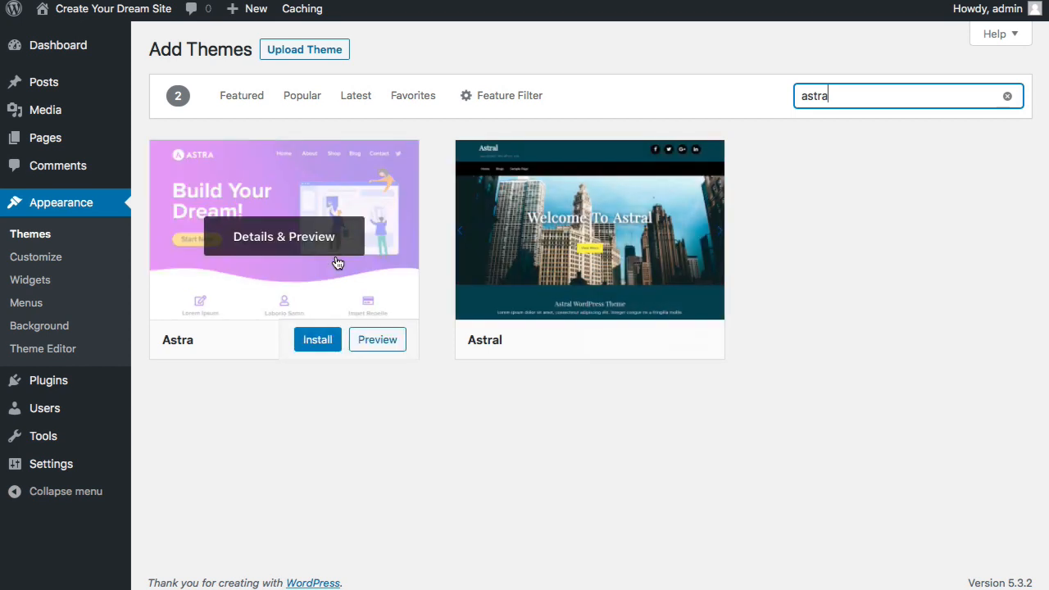
pyautogui.click(327, 343)
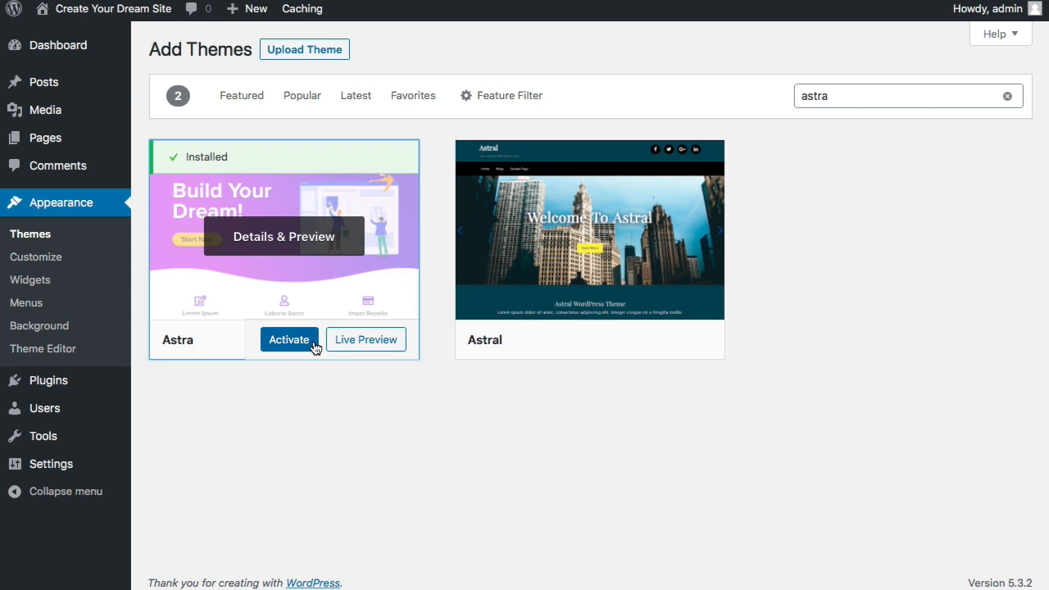
pyautogui.click(289, 340)
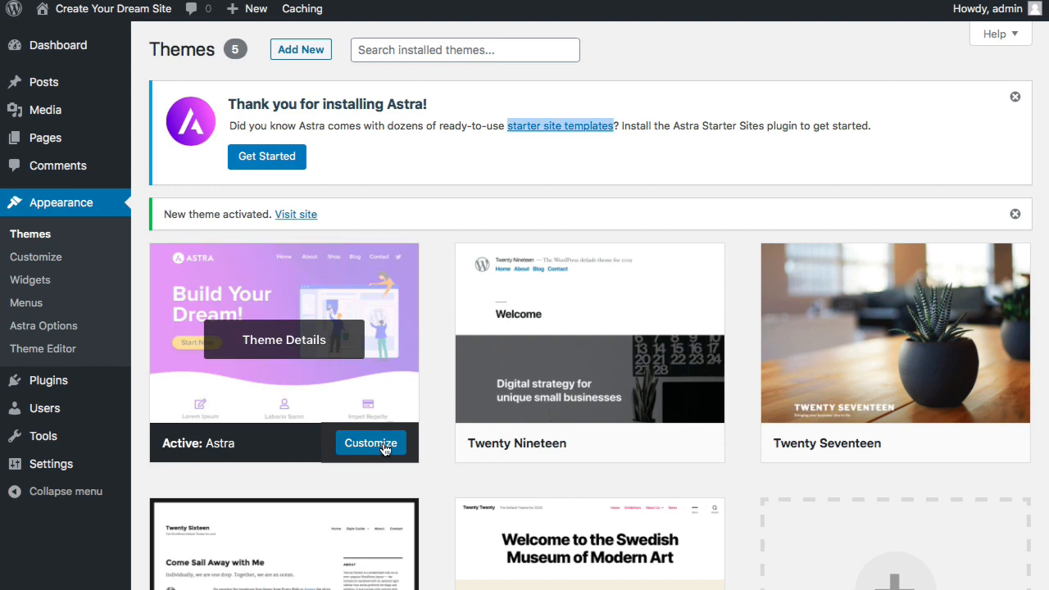
# - Search plugins for 'astra starter sites', then install and activate Starter Templates
pyautogui.moveTo(69, 386)
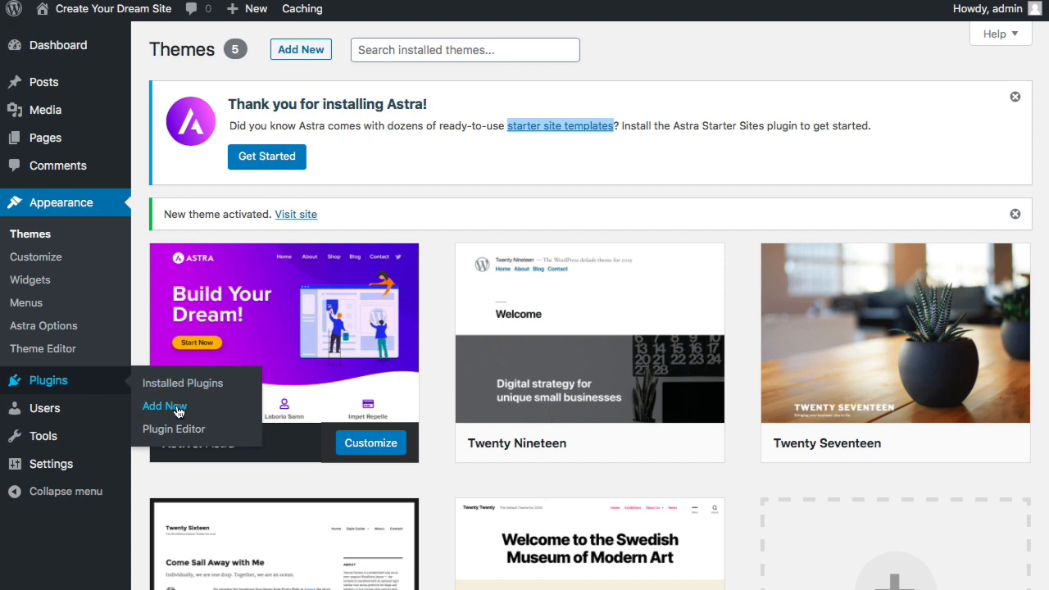
pyautogui.click(164, 407)
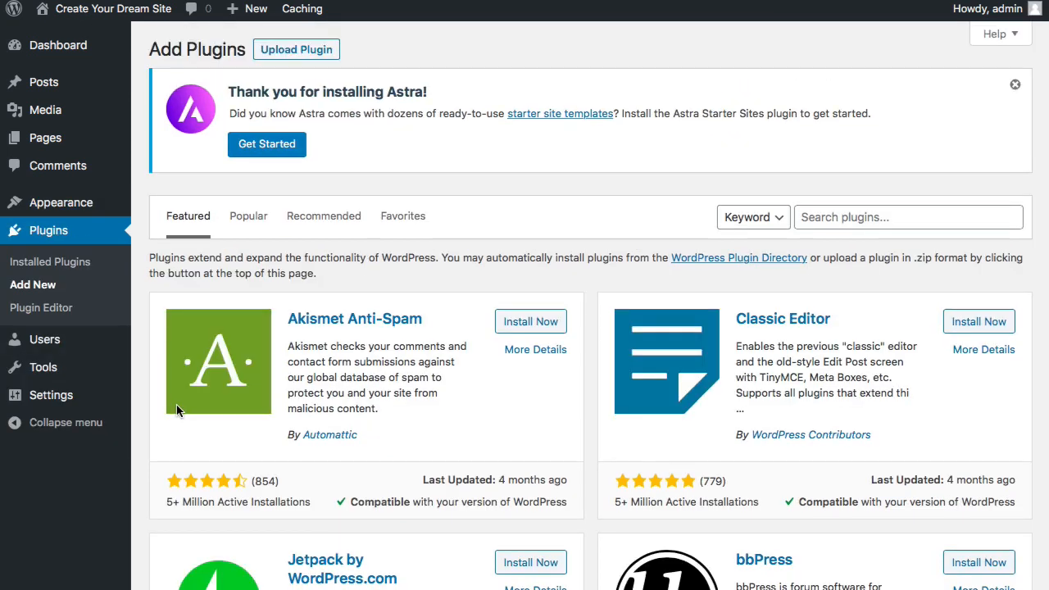
pyautogui.click(842, 218)
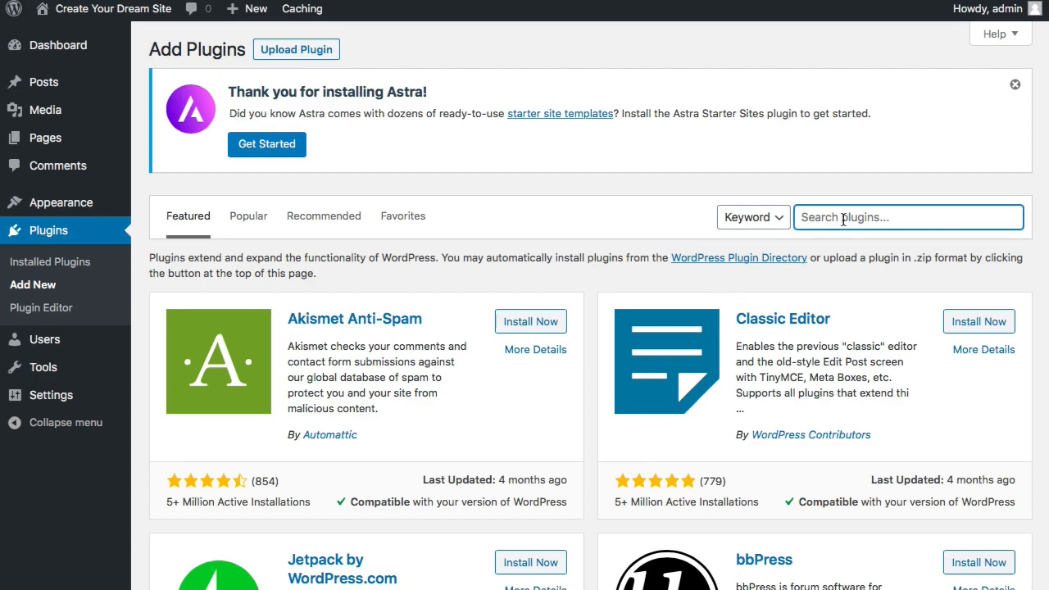
pyautogui.write('a')
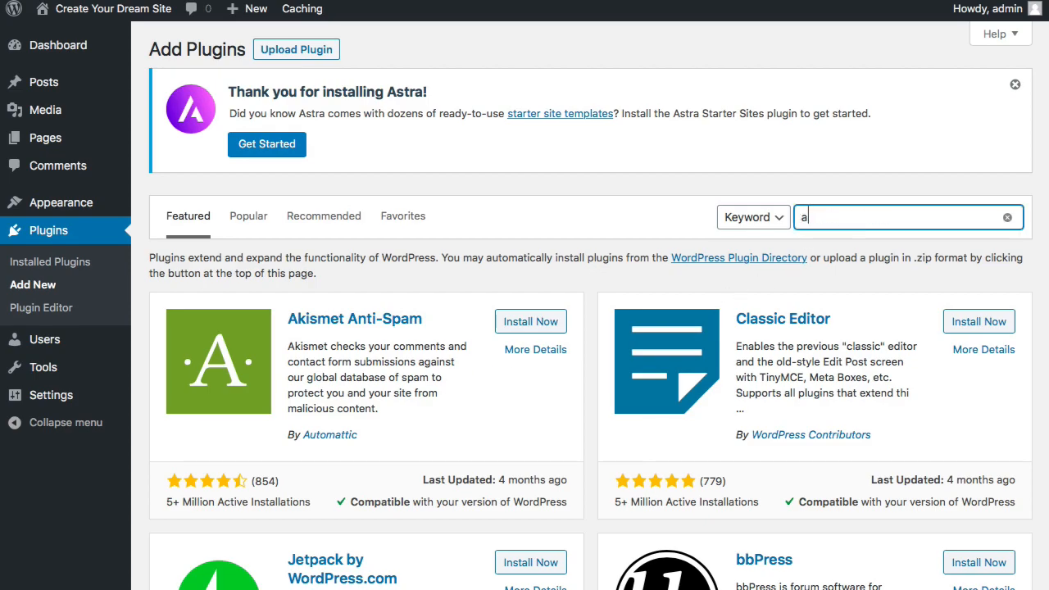
pyautogui.write('stra starter sites')
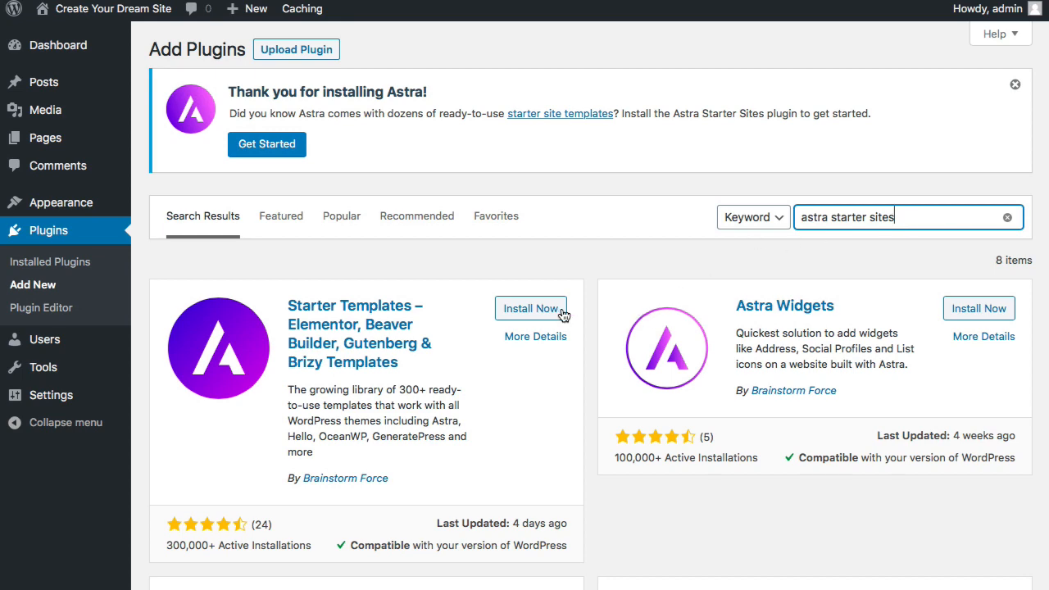
pyautogui.click(551, 309)
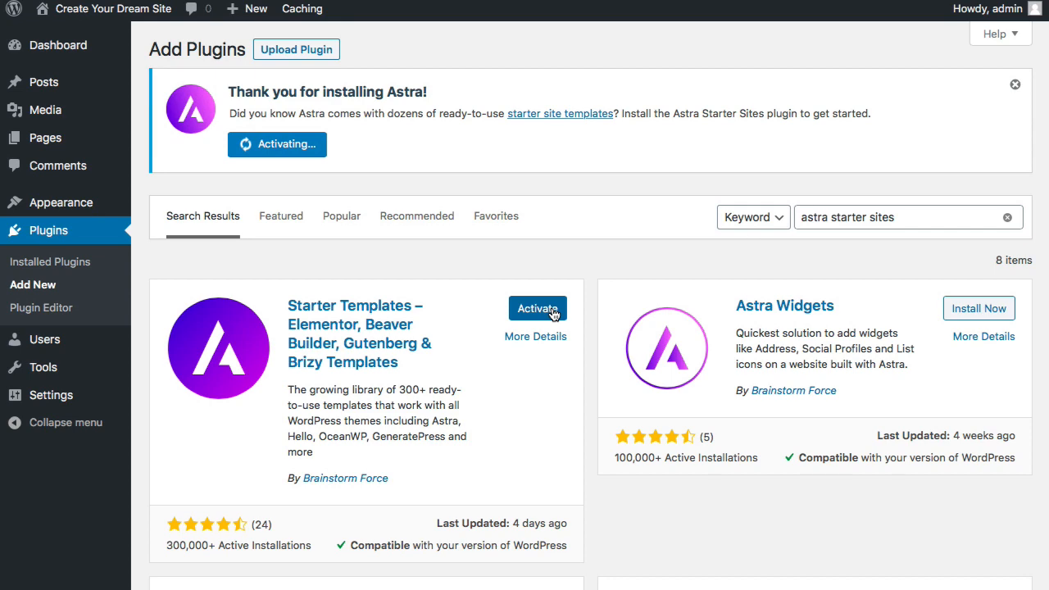
pyautogui.click(553, 311)
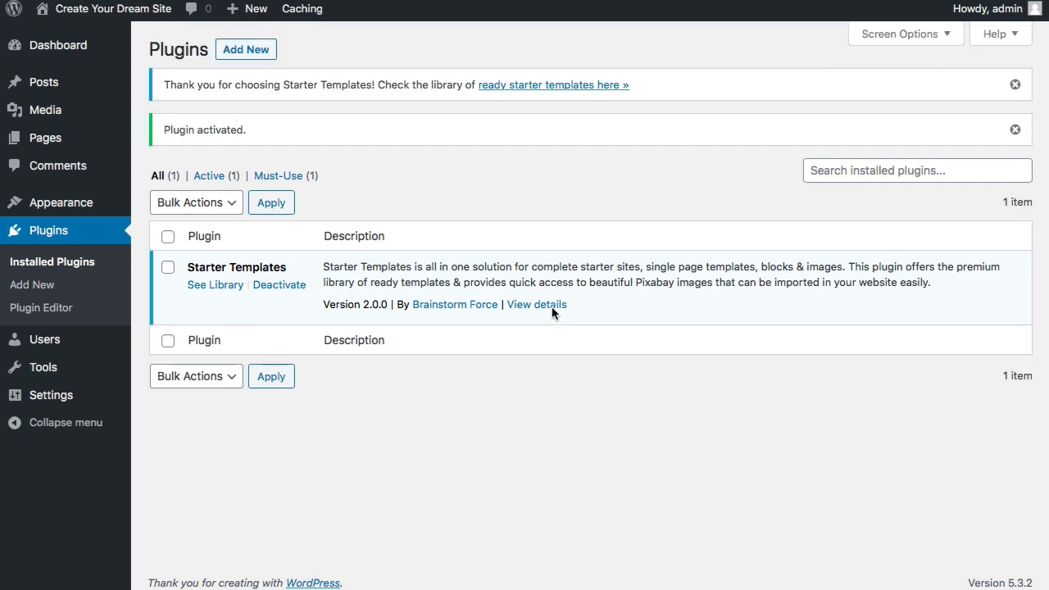
pyautogui.moveTo(67, 209)
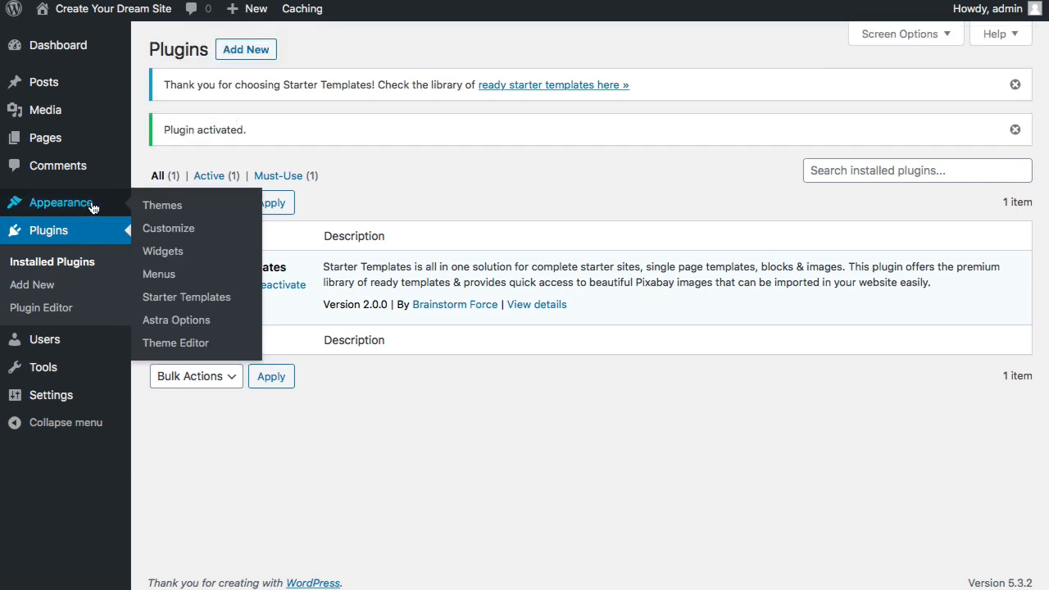
# - Pick Elementor as the page builder in Starter Templates and browse the template grid
pyautogui.click(182, 300)
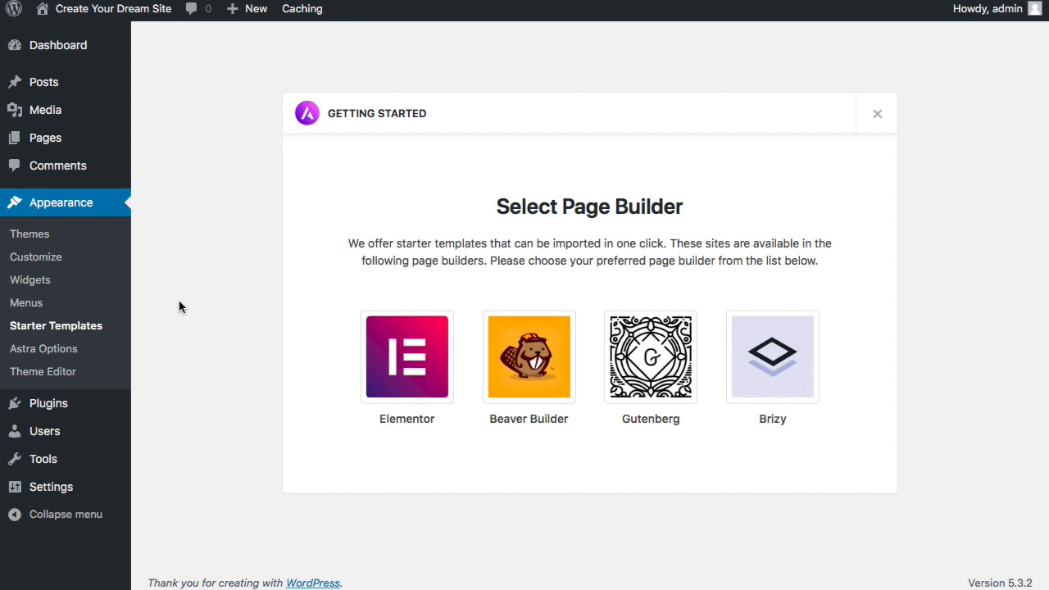
pyautogui.click(399, 358)
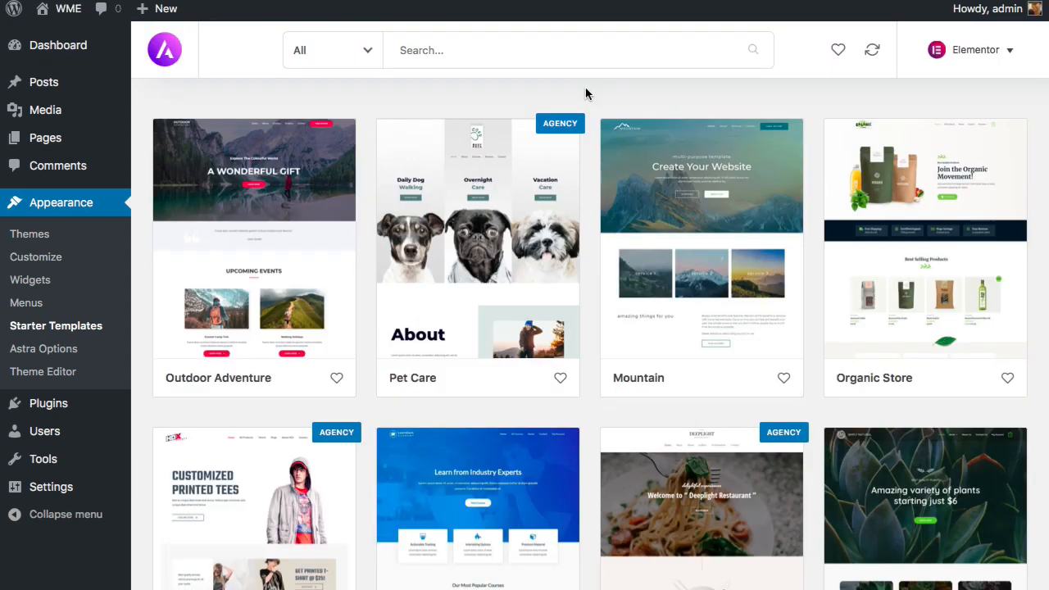
pyautogui.scroll(-8, 585, 93)
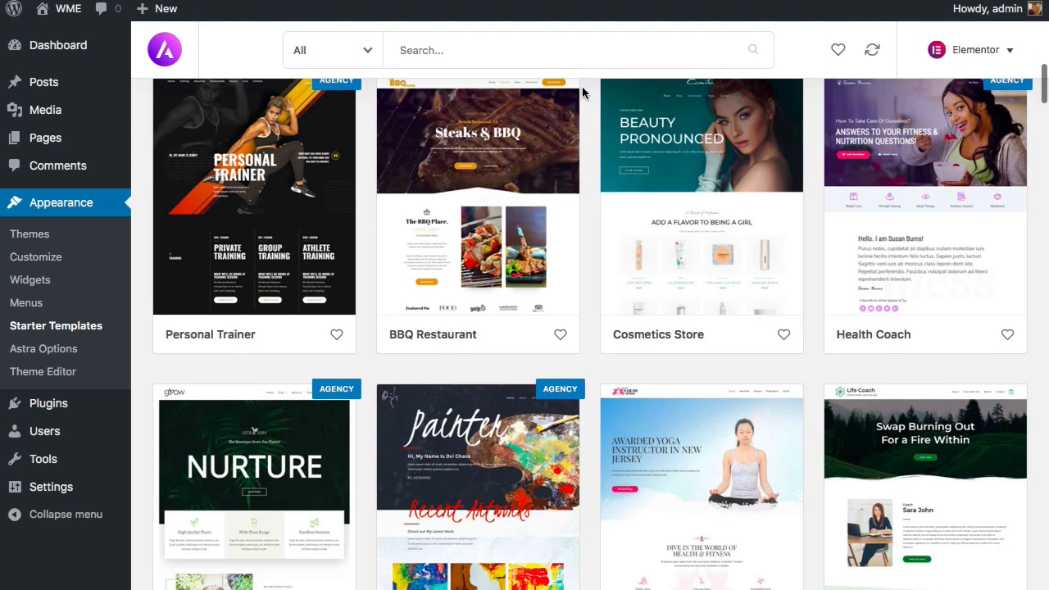
pyautogui.scroll(-10, 583, 92)
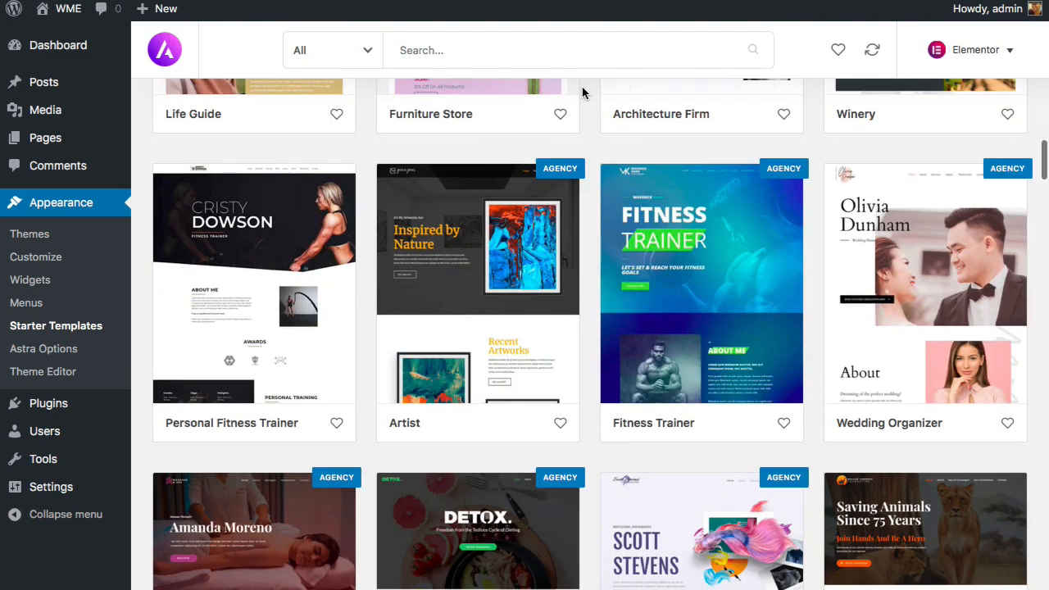
pyautogui.scroll(-10, 582, 93)
pyautogui.scroll(10, 583, 94)
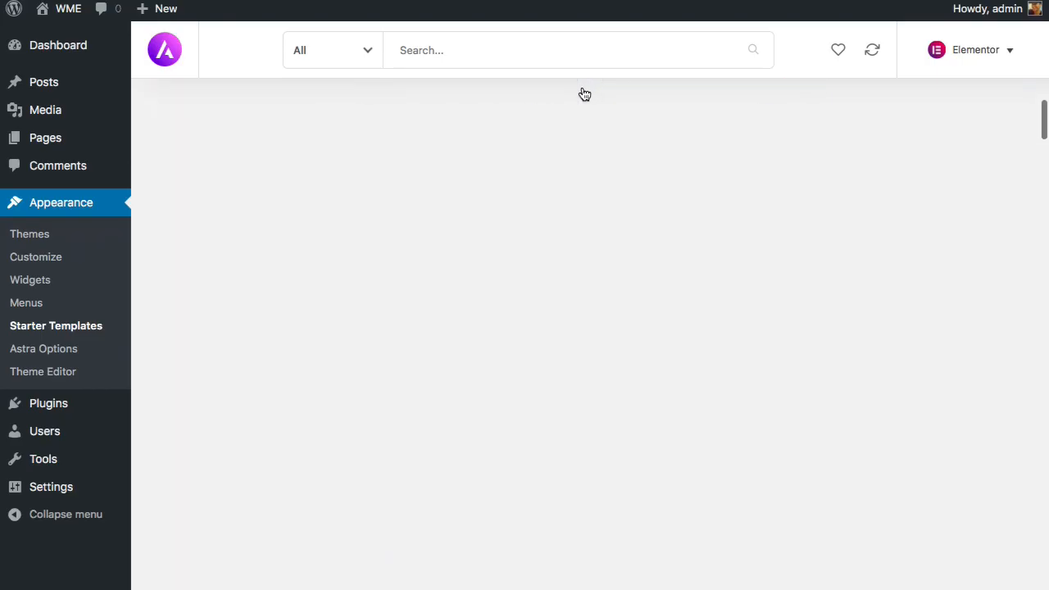
pyautogui.scroll(5, 584, 95)
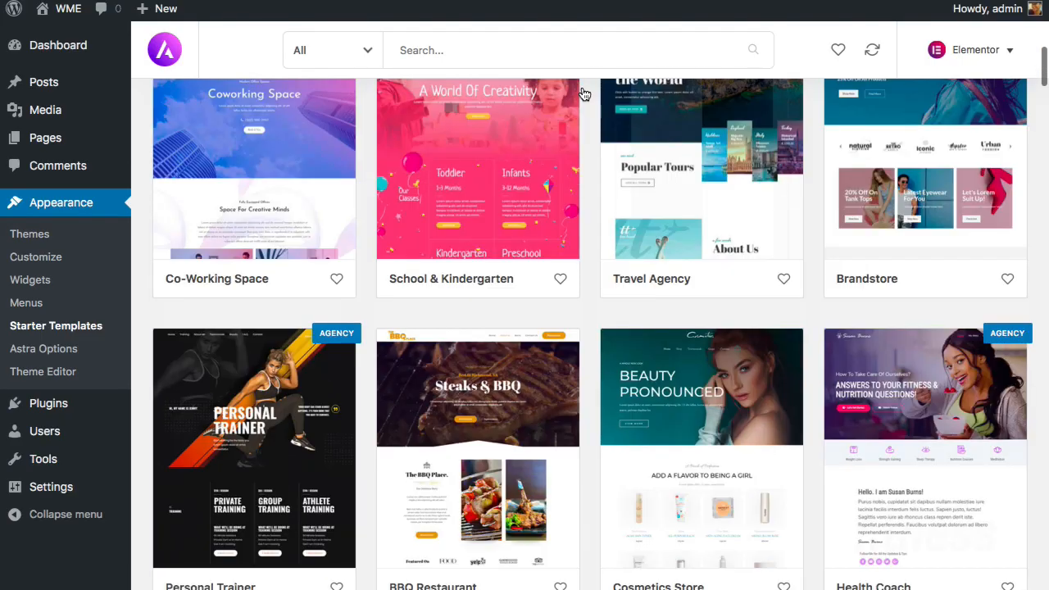
pyautogui.scroll(10, 583, 92)
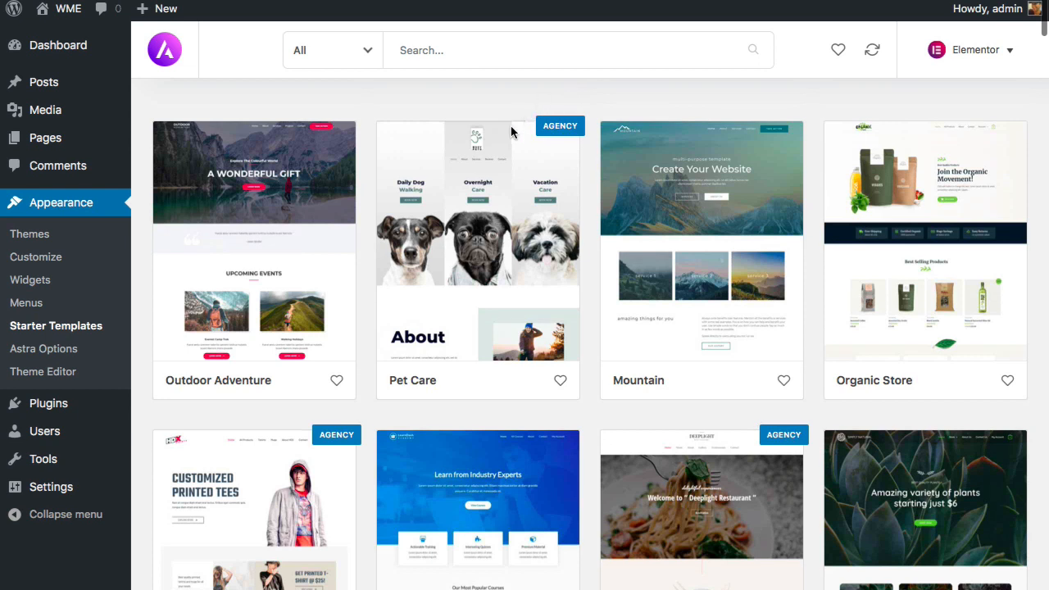
# - Apply the Free filter to the template library and scroll through the remaining designs
pyautogui.click(355, 48)
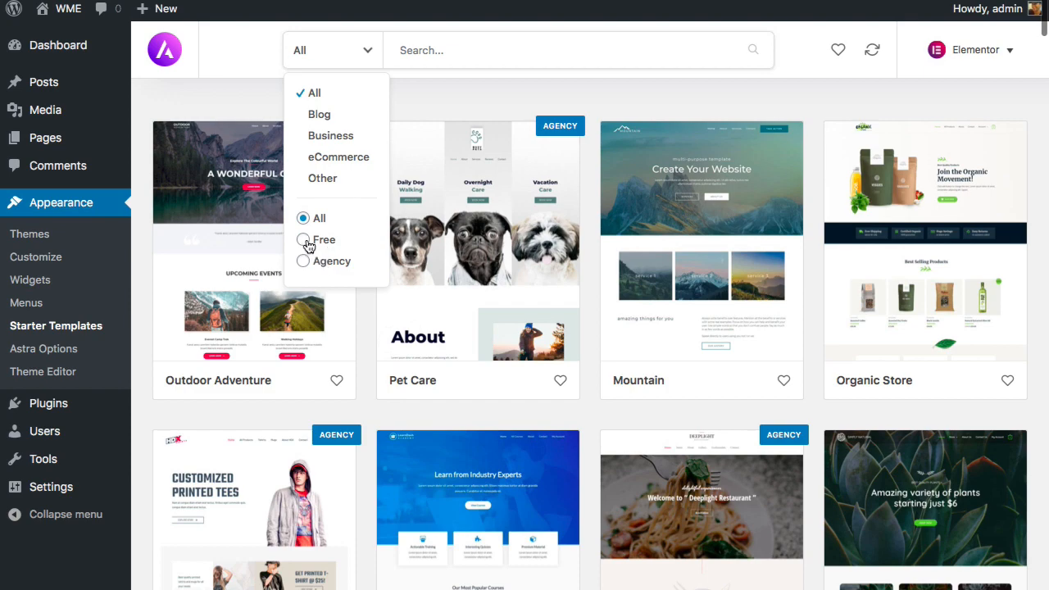
pyautogui.click(303, 241)
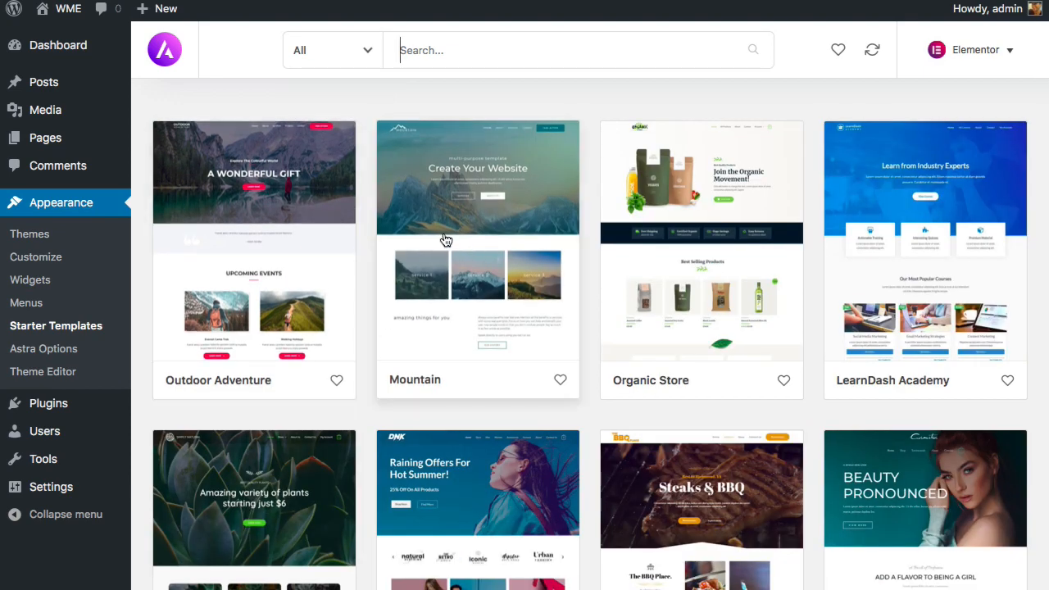
pyautogui.scroll(-2, 443, 239)
pyautogui.scroll(-5, 443, 240)
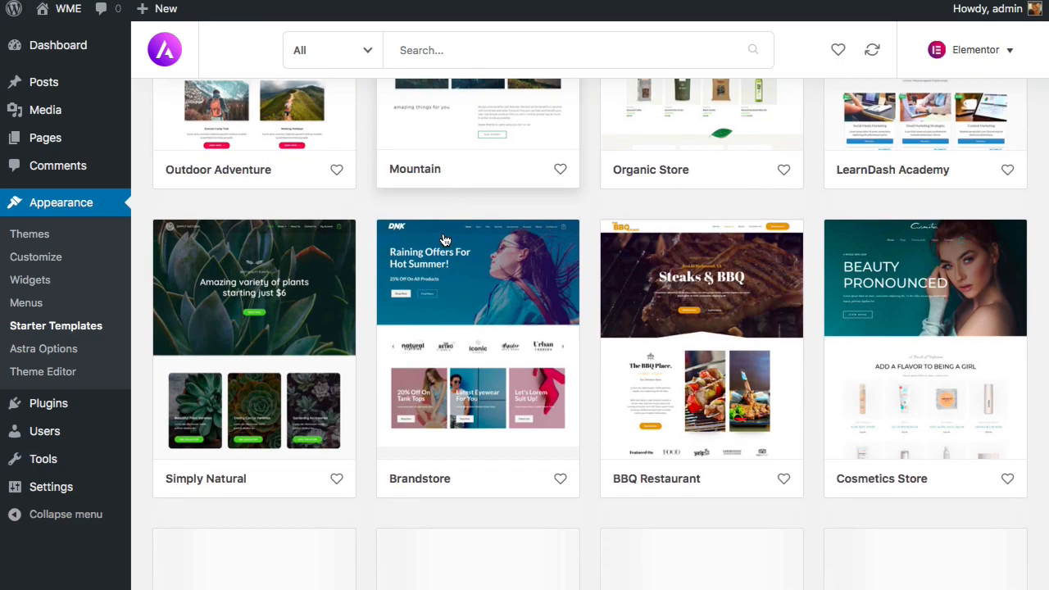
pyautogui.scroll(-8, 442, 240)
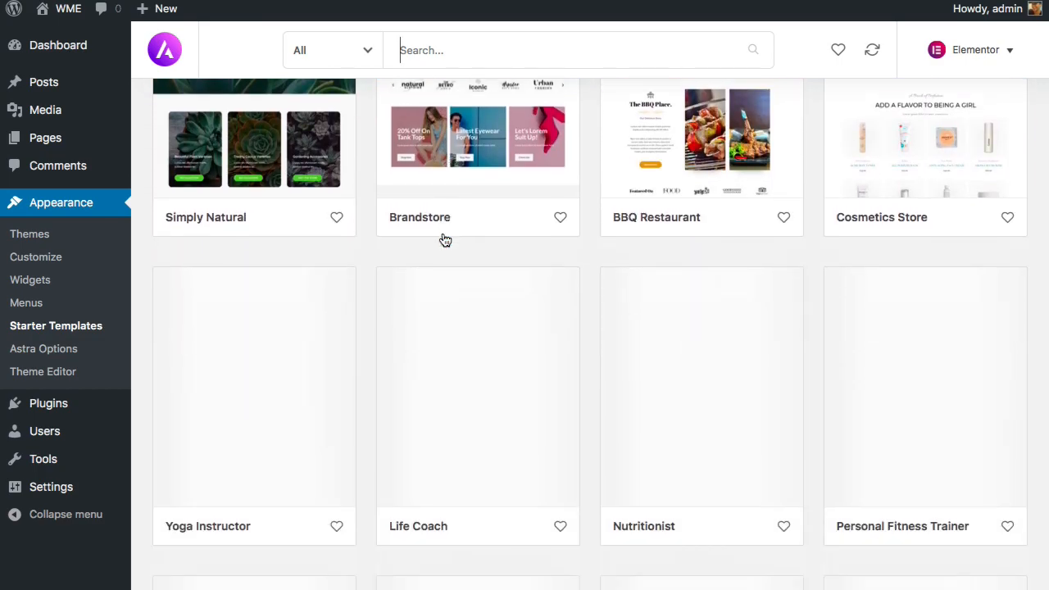
pyautogui.scroll(-2, 442, 239)
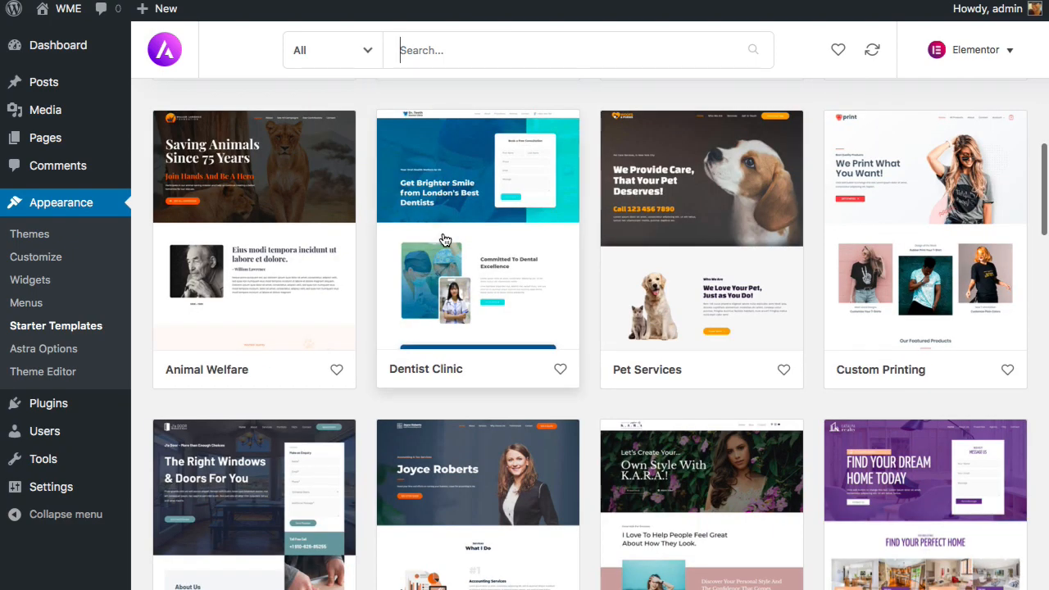
pyautogui.scroll(-5, 443, 239)
pyautogui.scroll(-2, 443, 240)
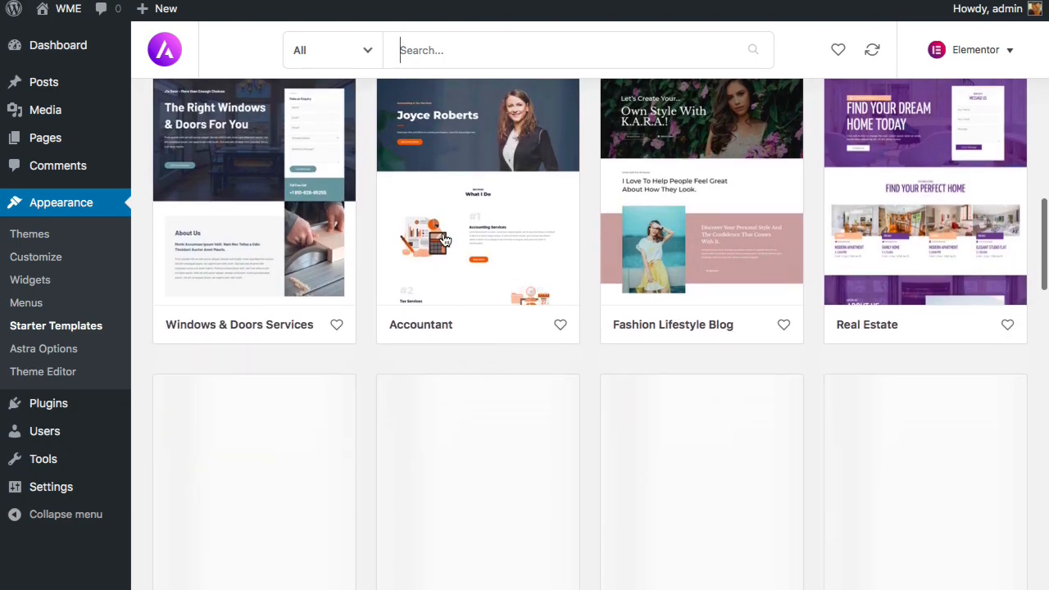
pyautogui.scroll(-3, 442, 240)
pyautogui.scroll(-3, 443, 239)
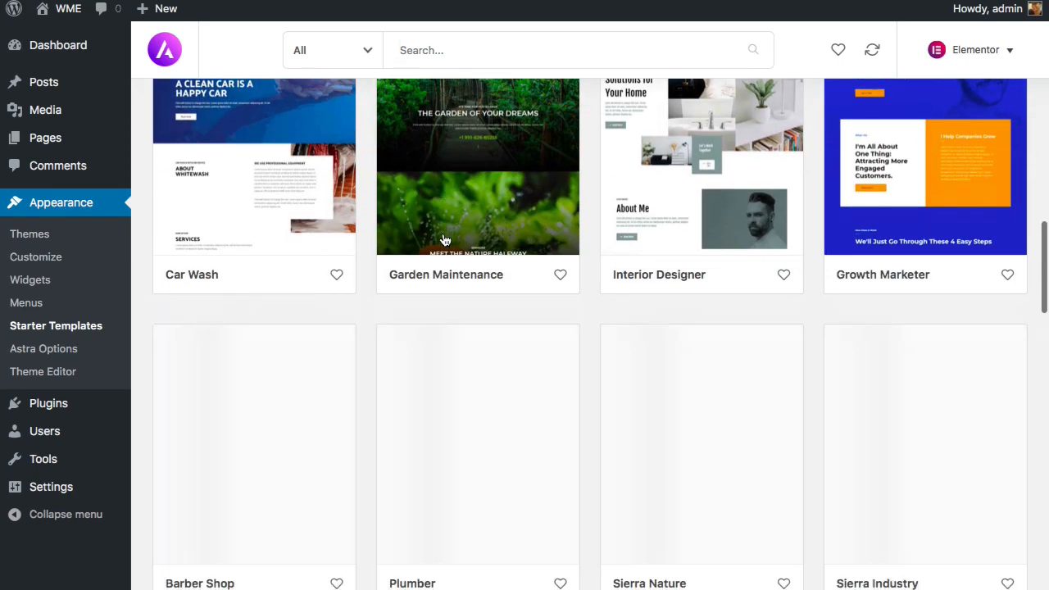
pyautogui.scroll(-2, 443, 240)
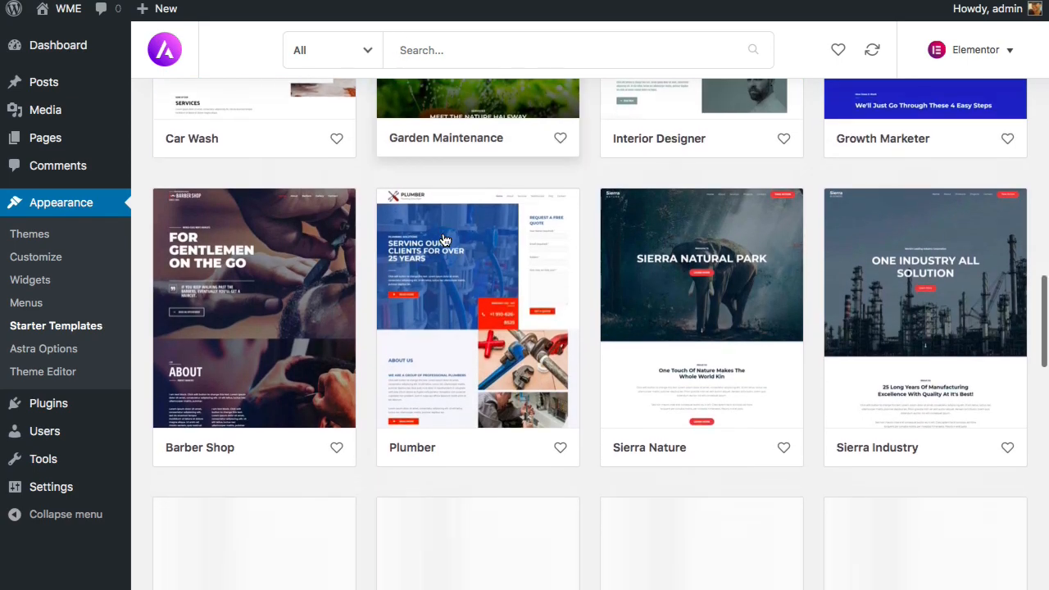
pyautogui.scroll(-2, 444, 239)
pyautogui.scroll(-3, 443, 239)
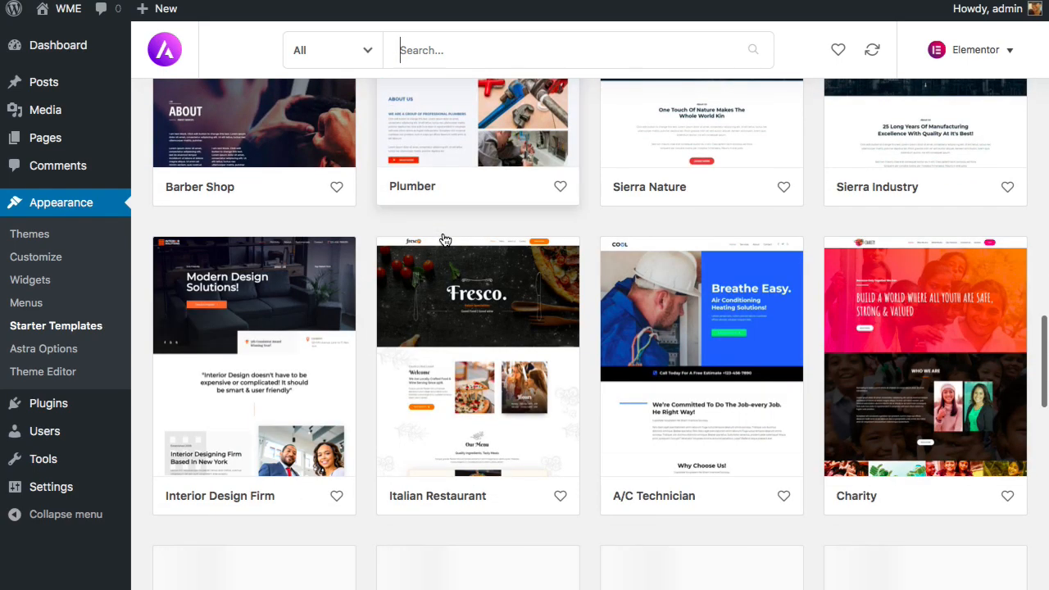
pyautogui.scroll(-3, 443, 239)
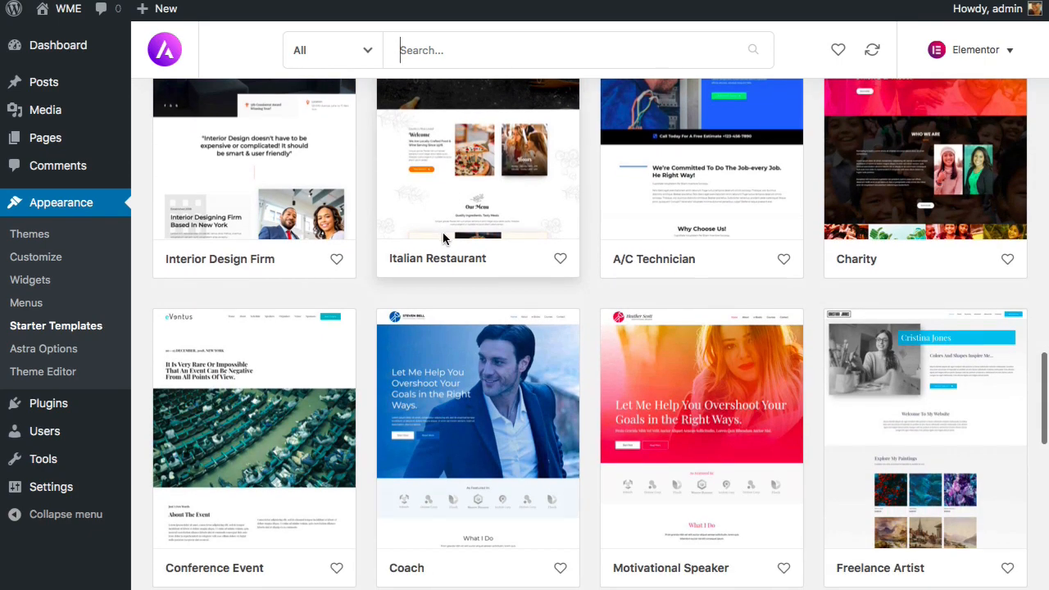
pyautogui.scroll(-2, 443, 239)
pyautogui.scroll(-2, 443, 239)
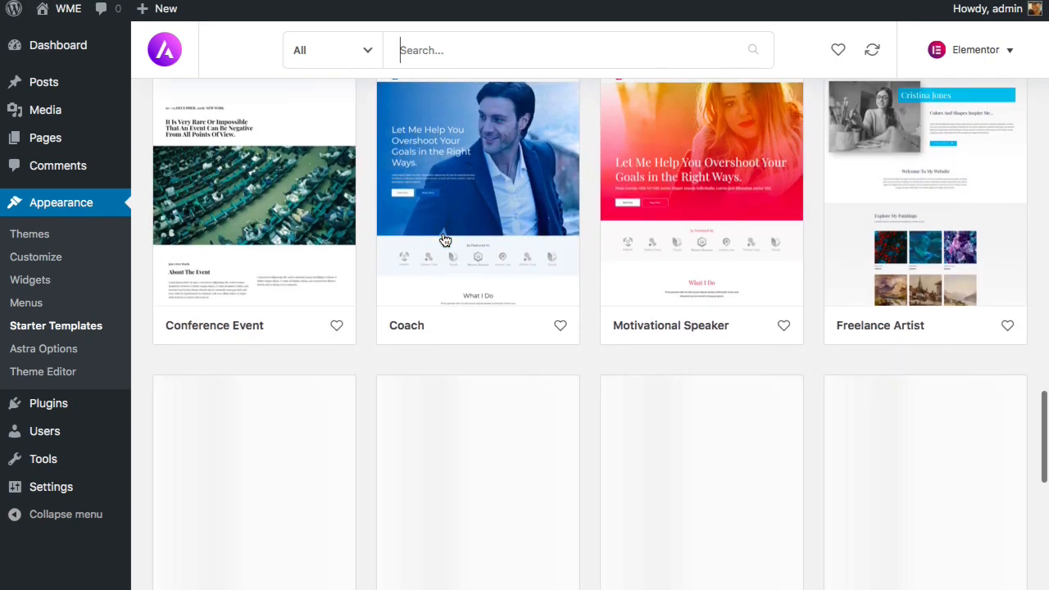
pyautogui.scroll(-2, 443, 239)
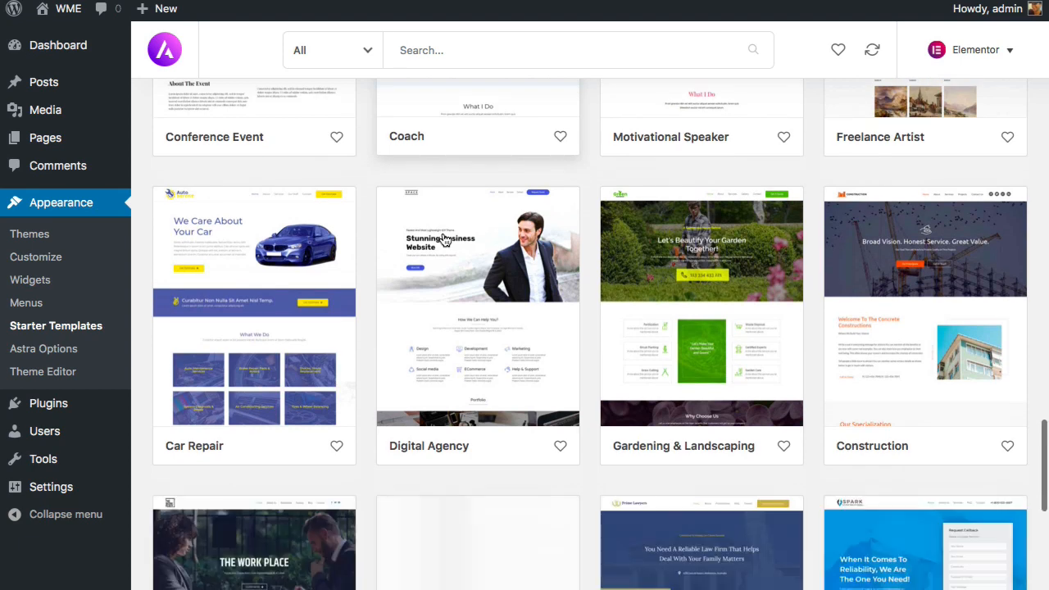
pyautogui.scroll(-2, 443, 239)
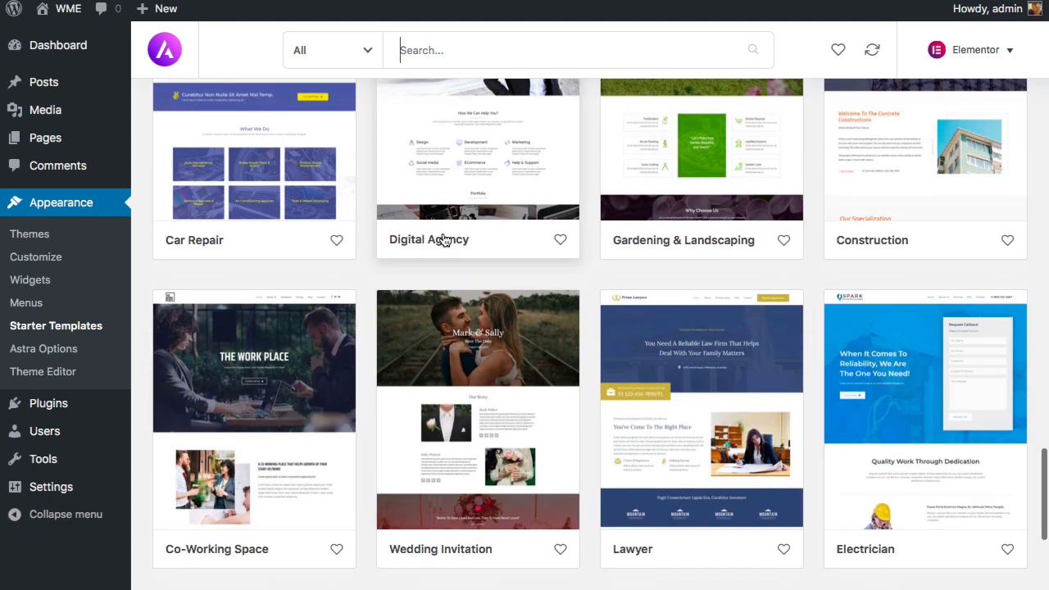
pyautogui.scroll(-3, 444, 238)
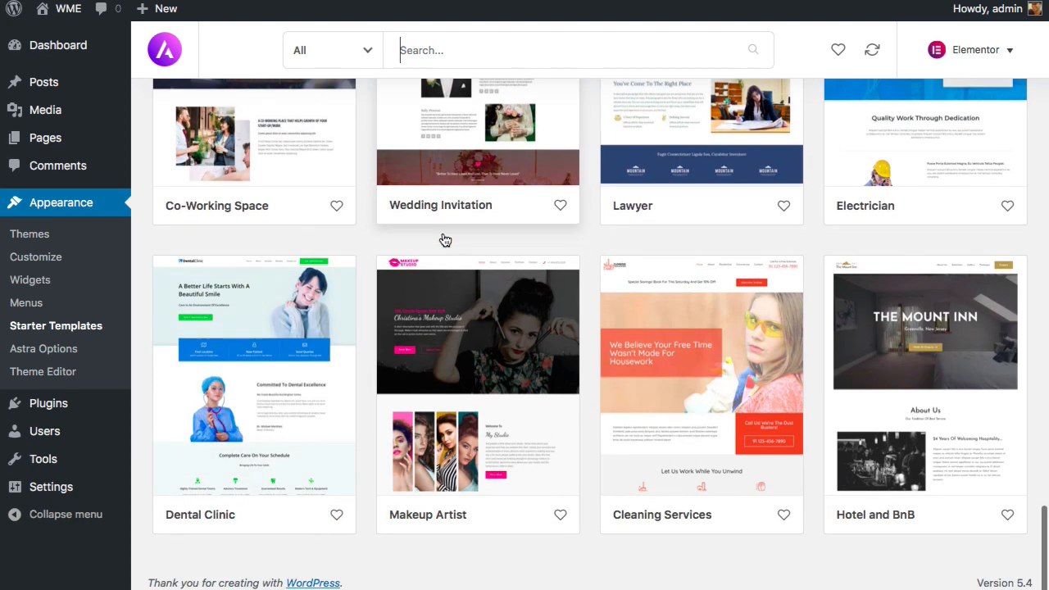
pyautogui.scroll(7, 443, 239)
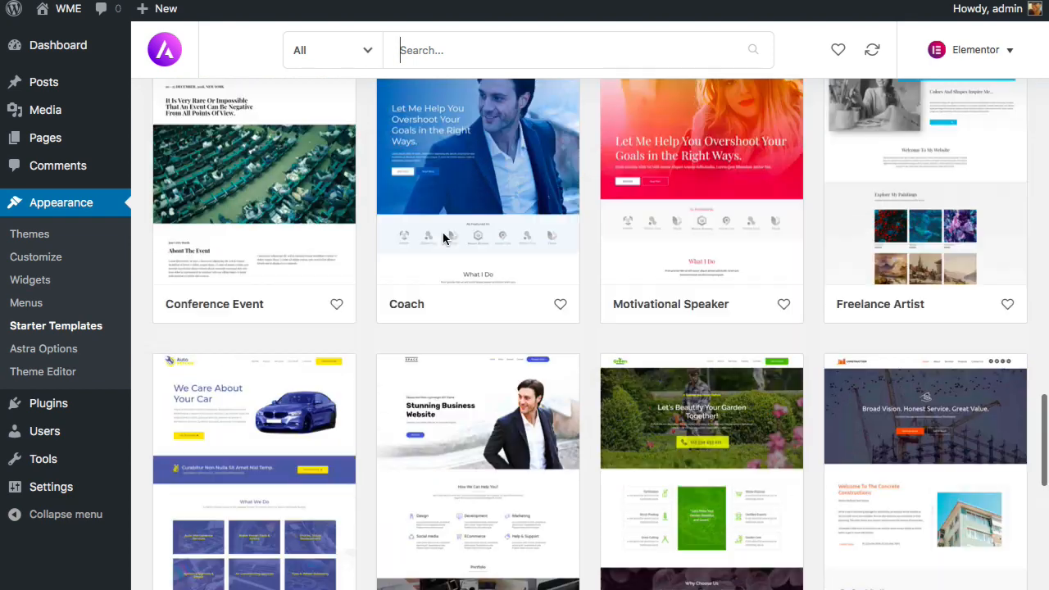
pyautogui.scroll(1, 442, 238)
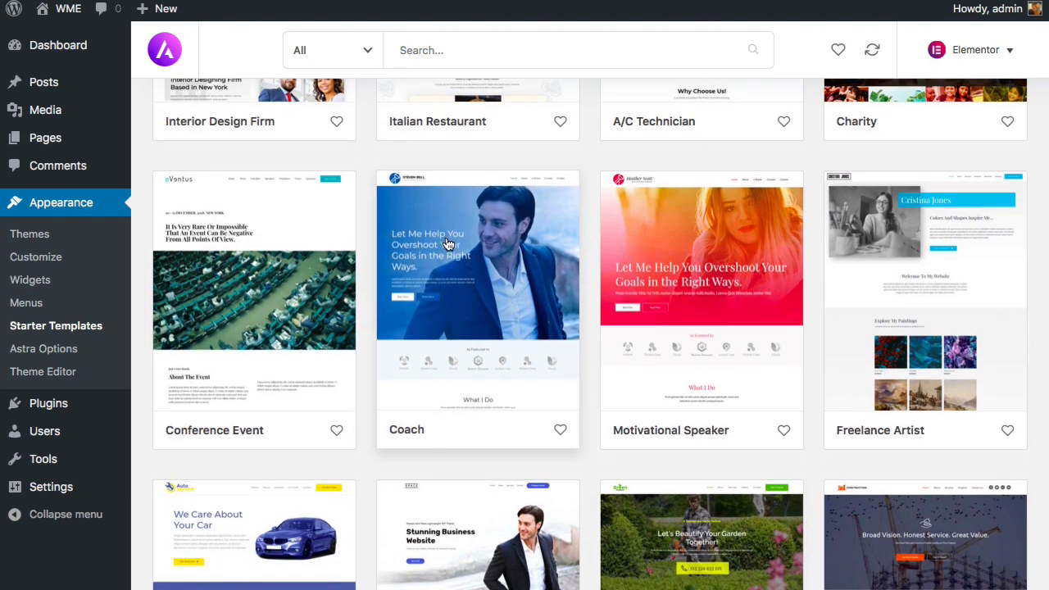
pyautogui.scroll(4, 449, 243)
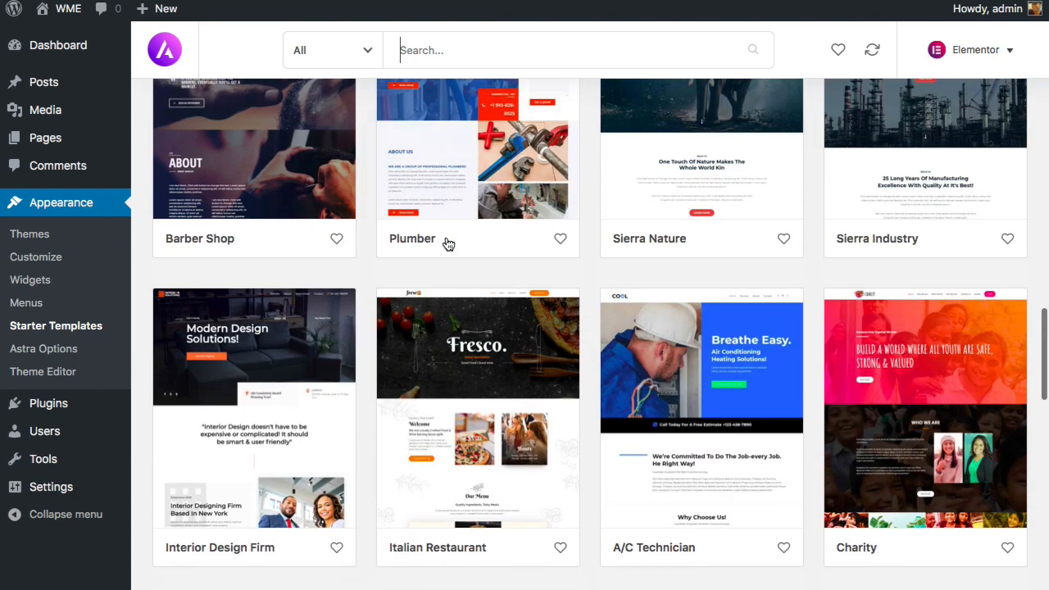
pyautogui.scroll(10, 448, 243)
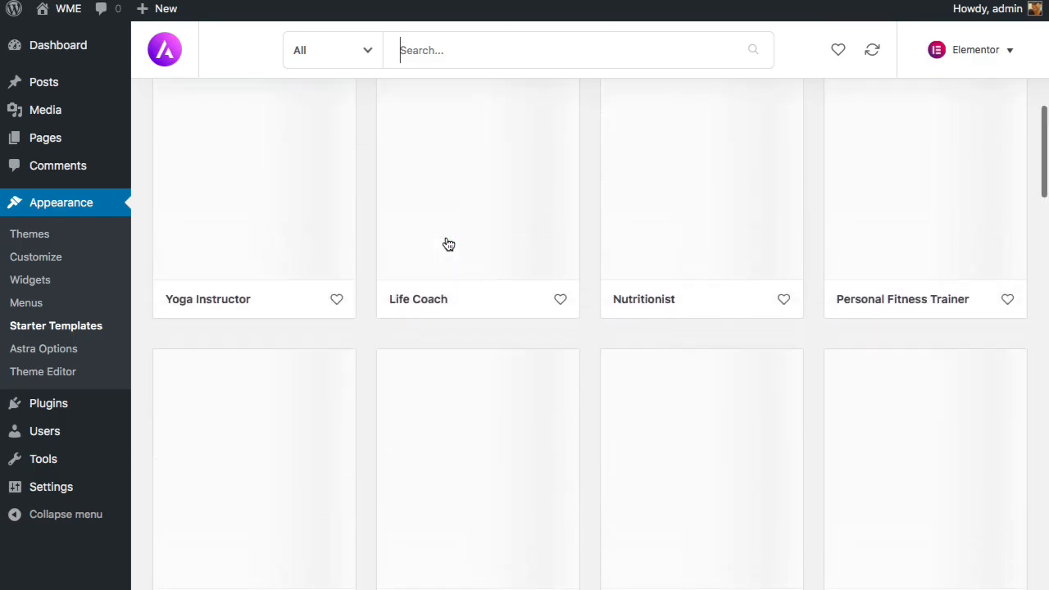
pyautogui.scroll(8, 448, 243)
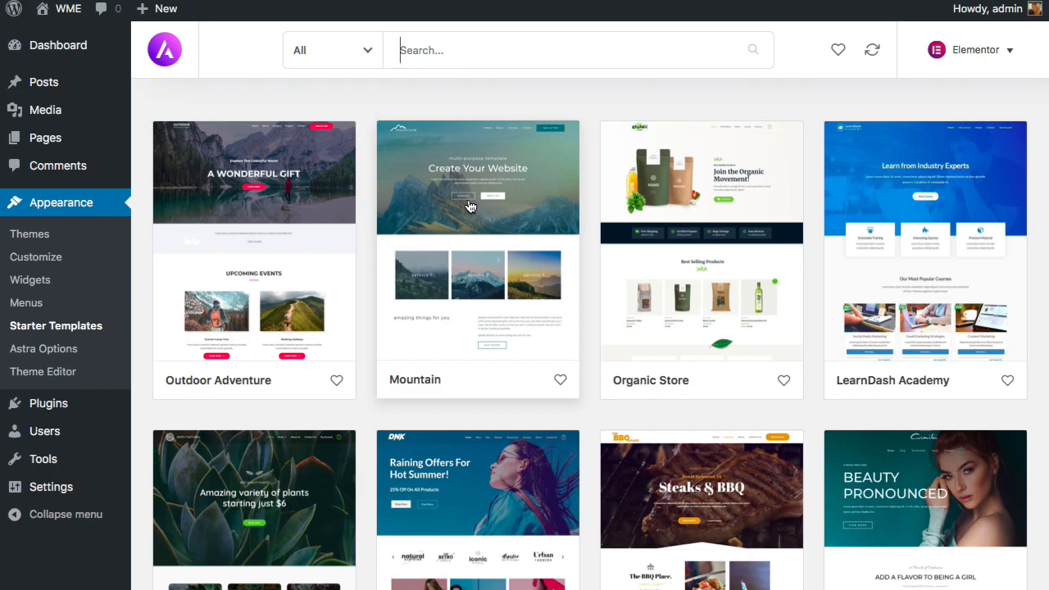
# - Open the Mountain starter site's details from the template library
pyautogui.click(469, 206)
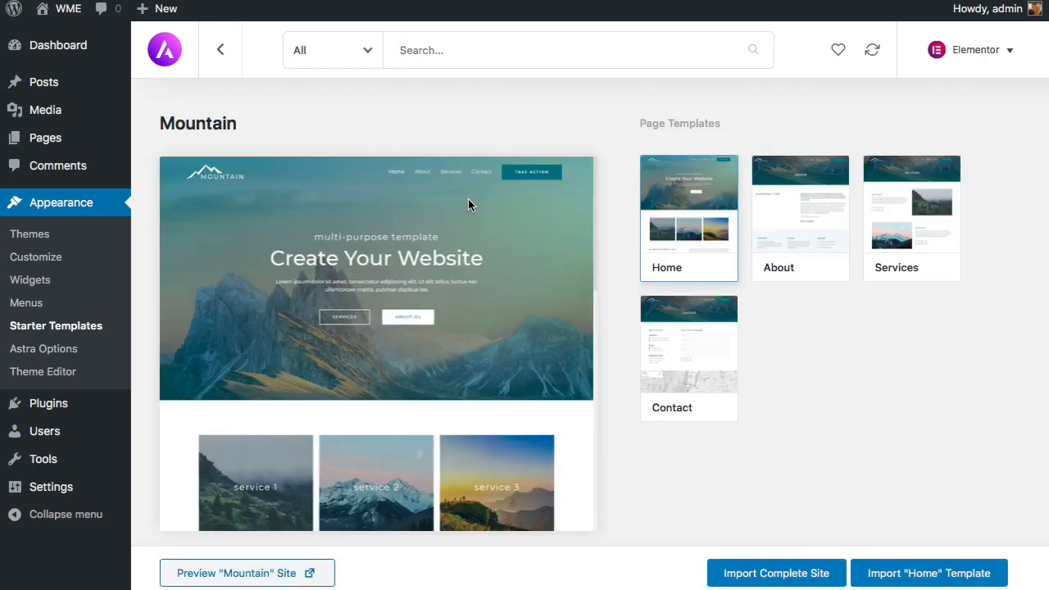
pyautogui.scroll(-5, 467, 209)
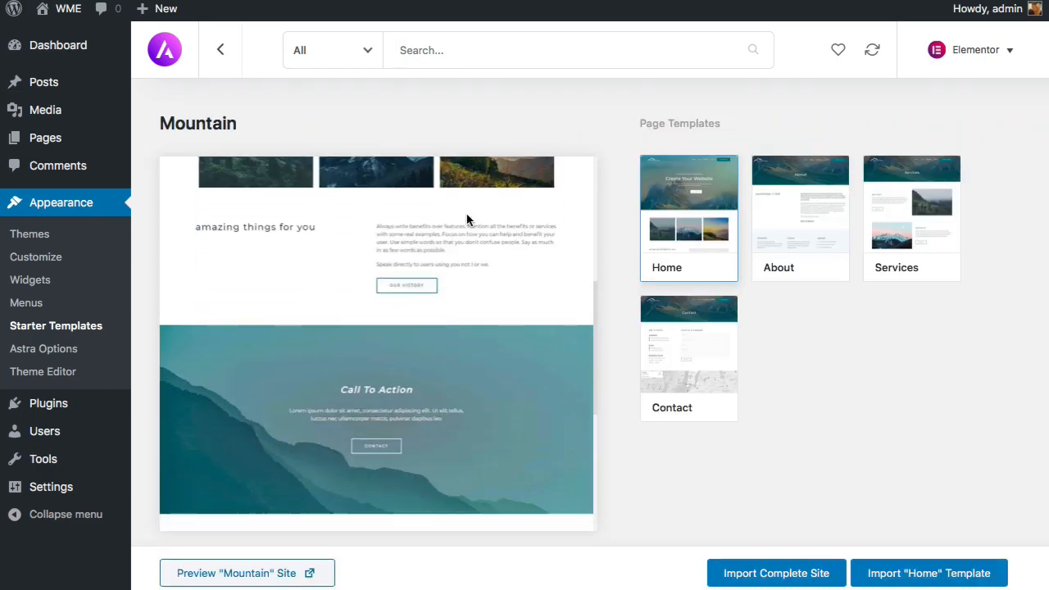
pyautogui.scroll(-4, 467, 213)
pyautogui.scroll(2, 467, 213)
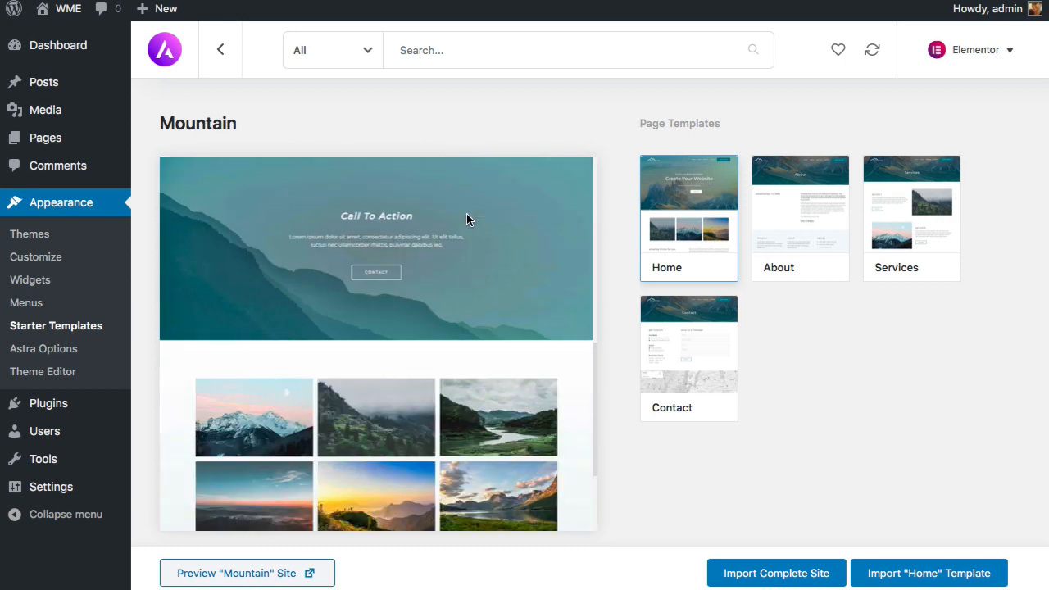
pyautogui.scroll(7, 466, 214)
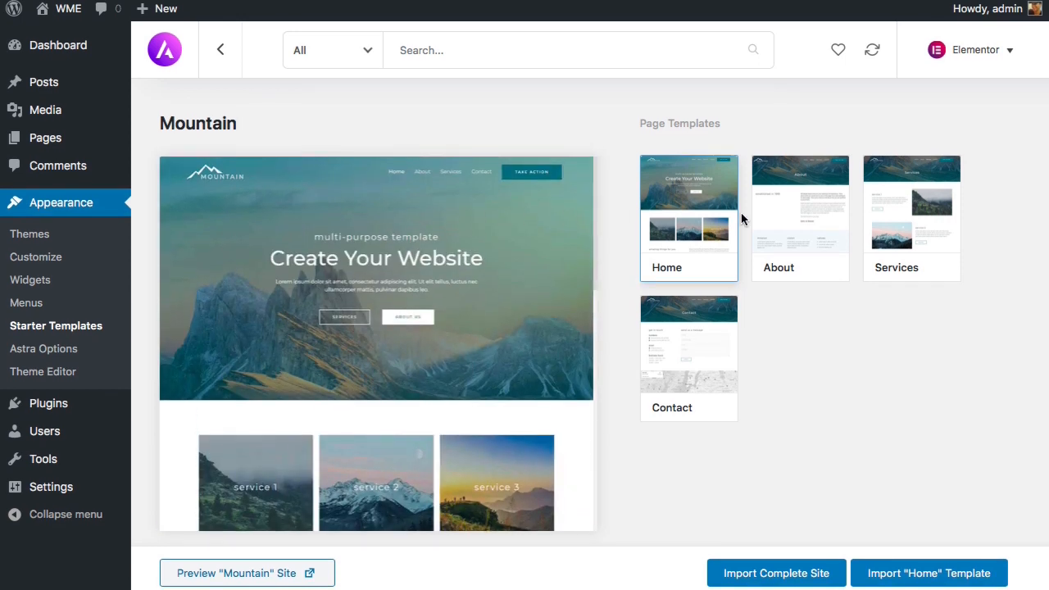
# - Preview the About, Services and Contact page templates, then return to Home
pyautogui.click(770, 214)
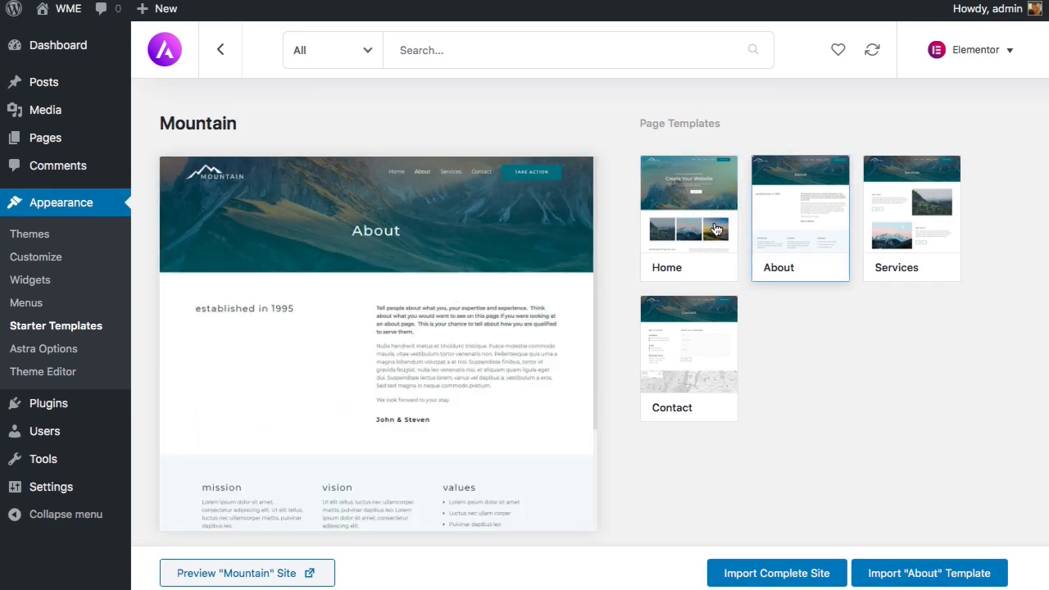
pyautogui.scroll(-3, 522, 280)
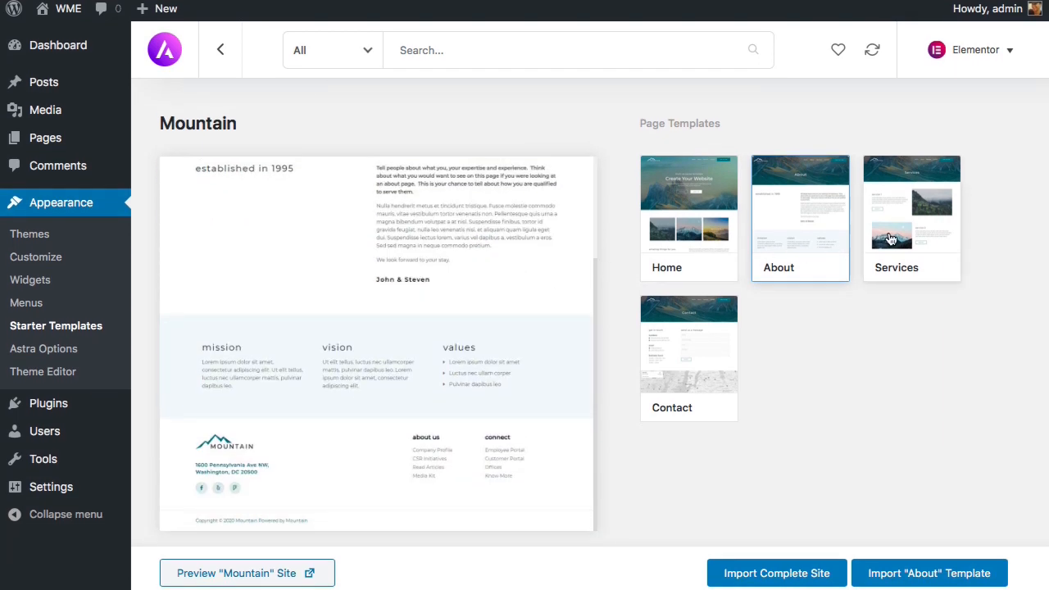
pyautogui.click(911, 217)
pyautogui.scroll(-5, 491, 266)
pyautogui.scroll(-3, 491, 272)
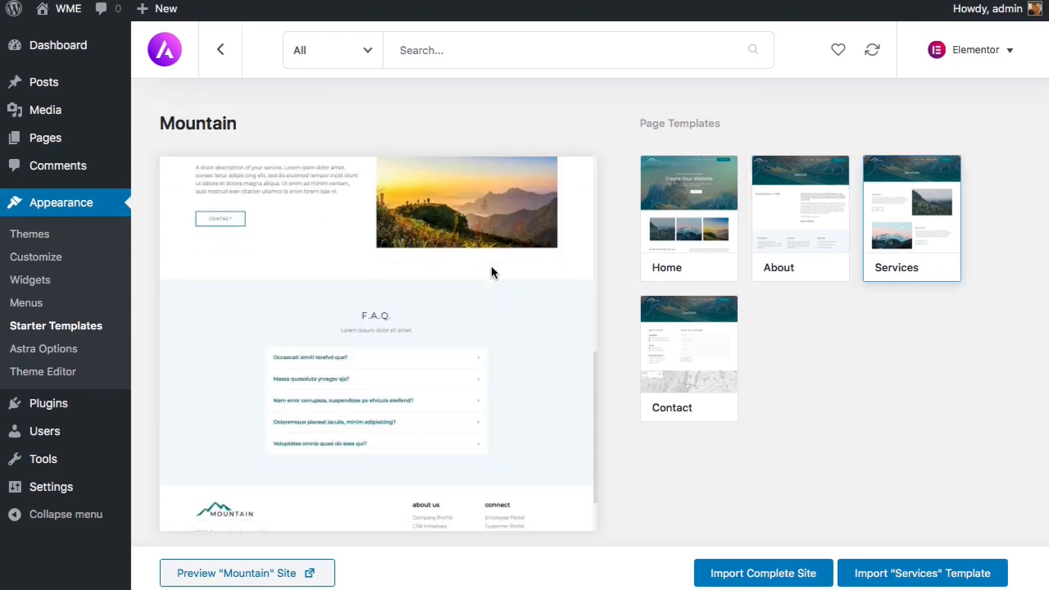
pyautogui.scroll(8, 491, 272)
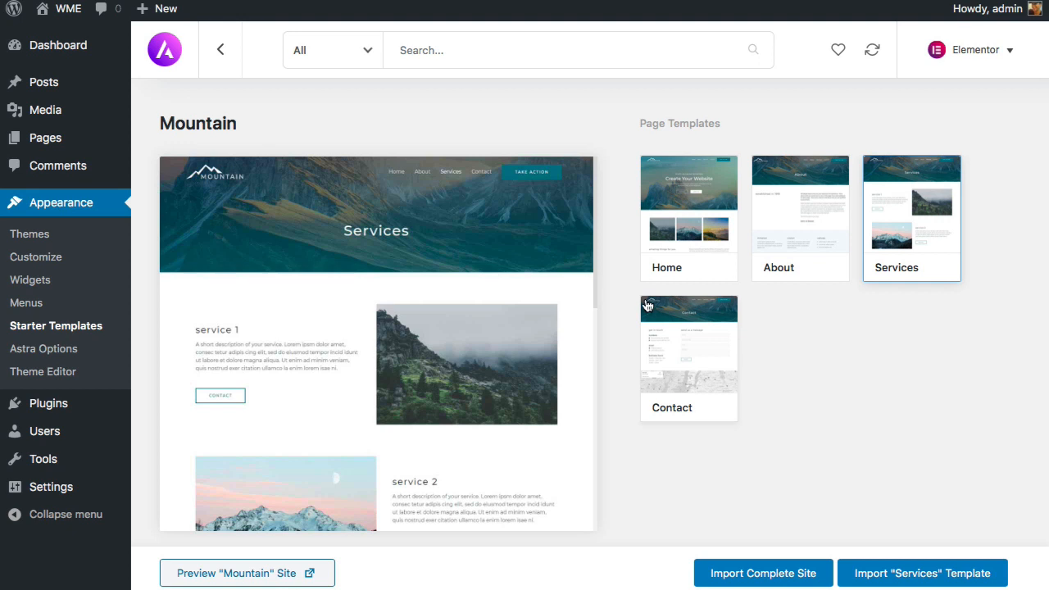
pyautogui.click(652, 307)
pyautogui.scroll(-1, 333, 265)
pyautogui.scroll(-3, 333, 265)
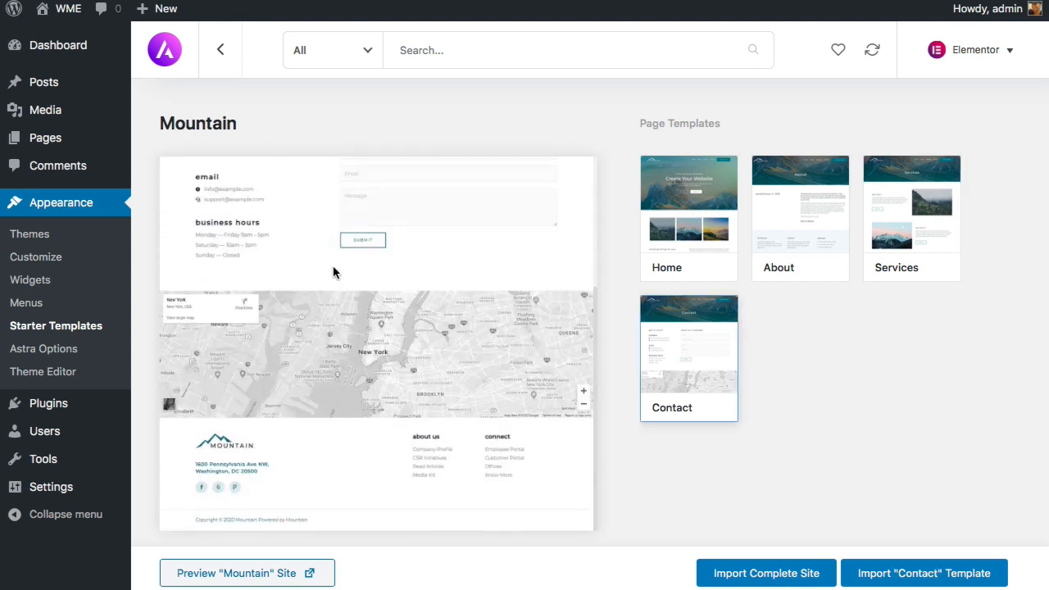
pyautogui.scroll(4, 332, 265)
pyautogui.click(642, 219)
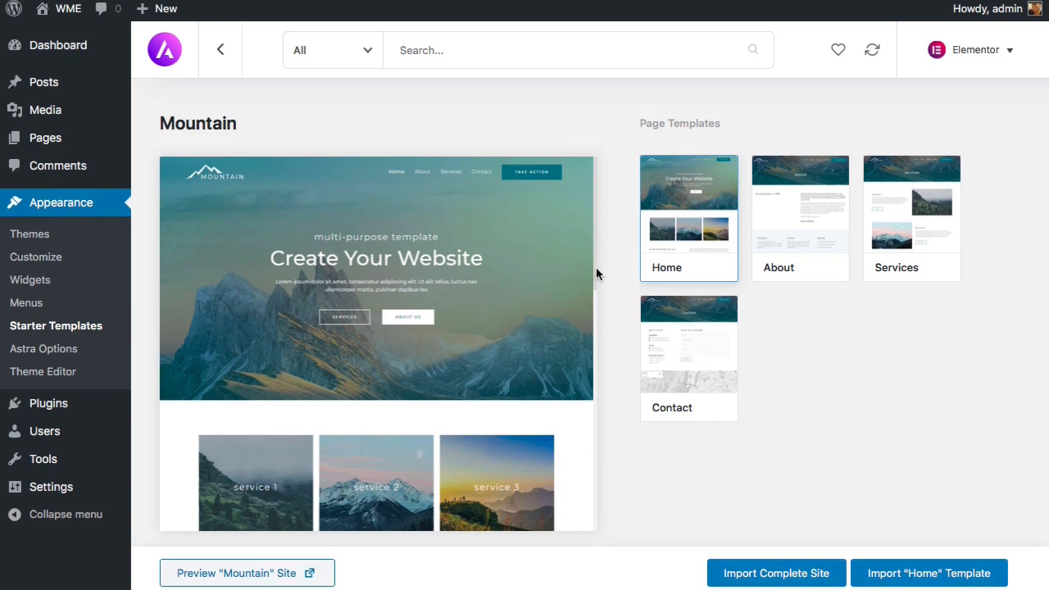
pyautogui.scroll(-3, 596, 267)
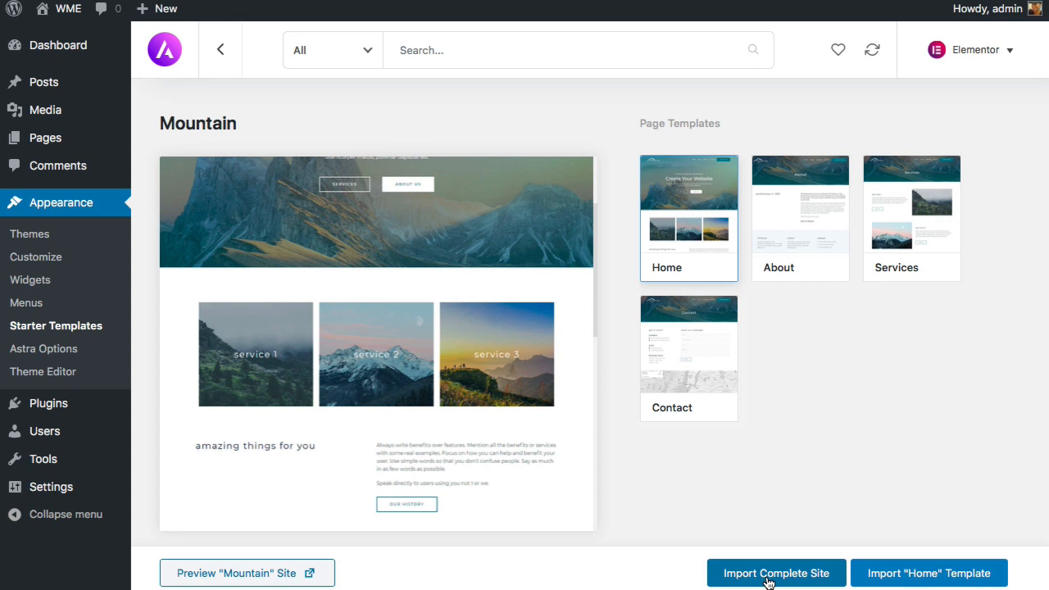
# - Import the complete Mountain site with default options and view the imported site
pyautogui.click(769, 581)
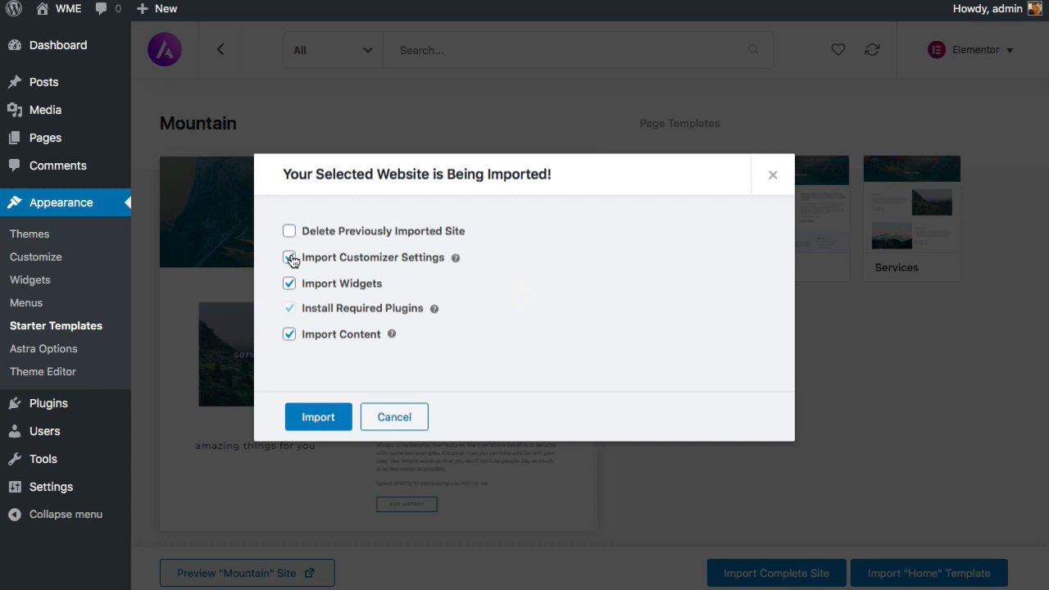
pyautogui.click(319, 419)
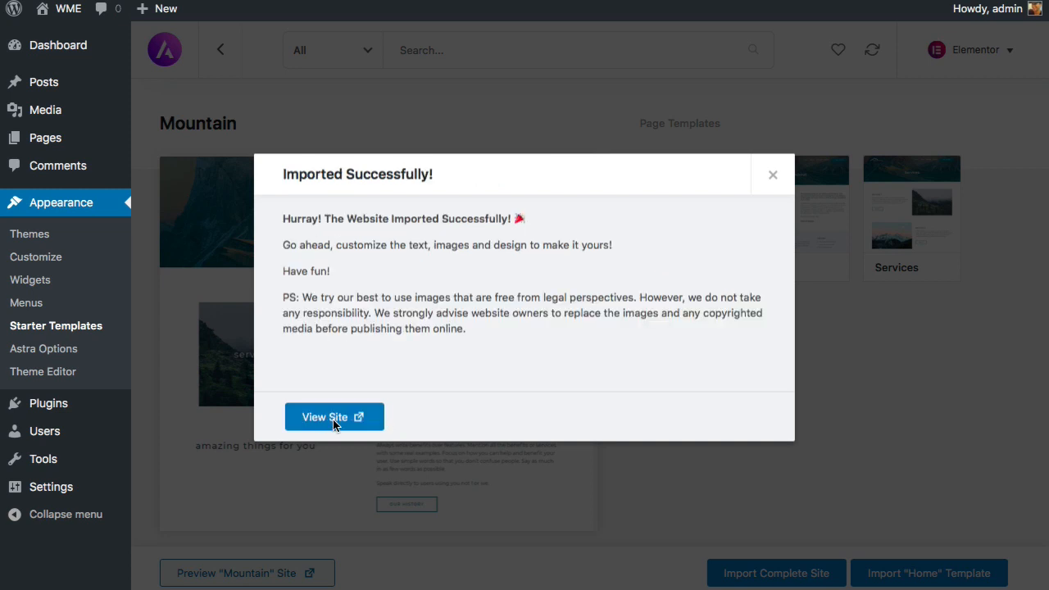
pyautogui.click(333, 418)
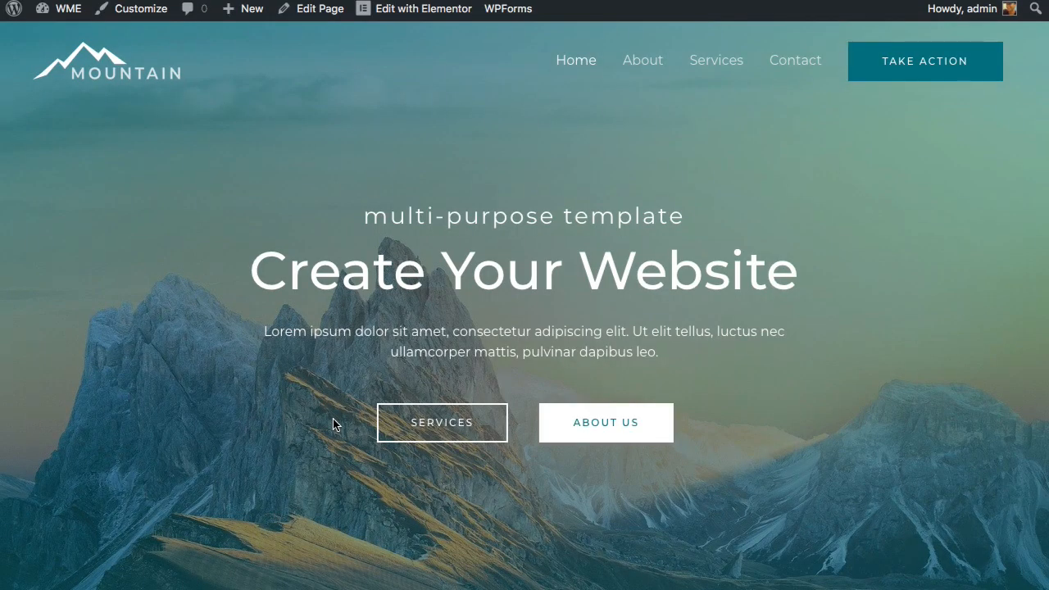
# - Scroll through the imported Mountain site's Home, About, Services and Contact pages, ending back on Home
pyautogui.scroll(-5, 333, 425)
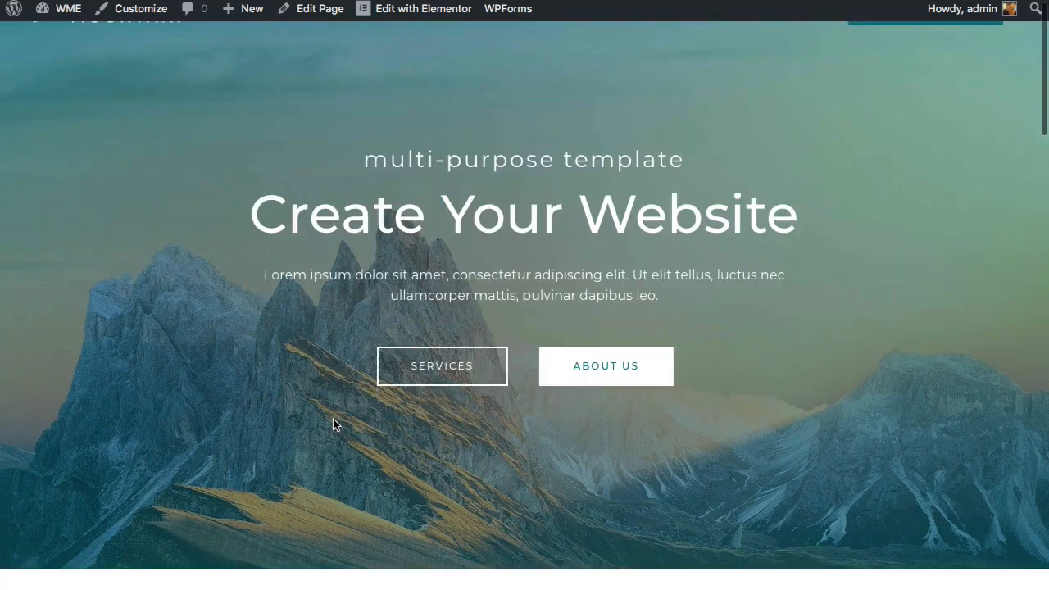
pyautogui.scroll(-10, 333, 425)
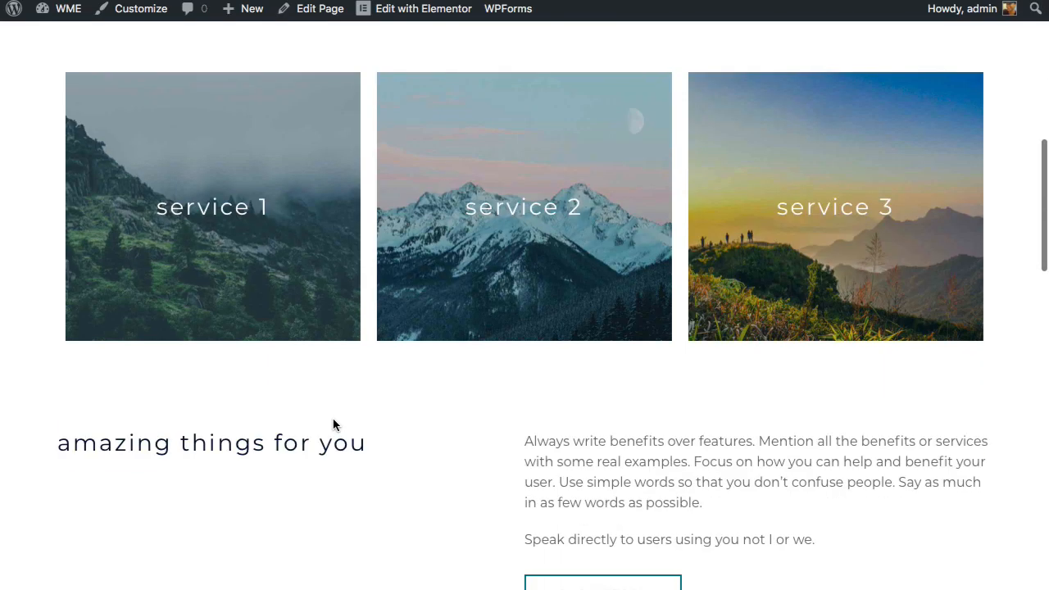
pyautogui.scroll(-10, 333, 424)
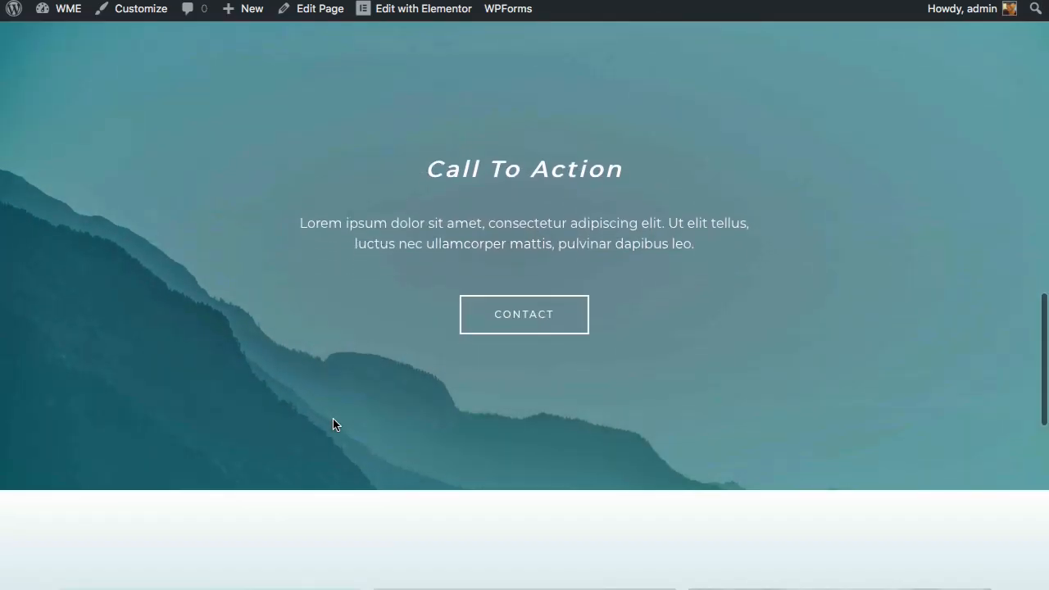
pyautogui.scroll(-2, 333, 425)
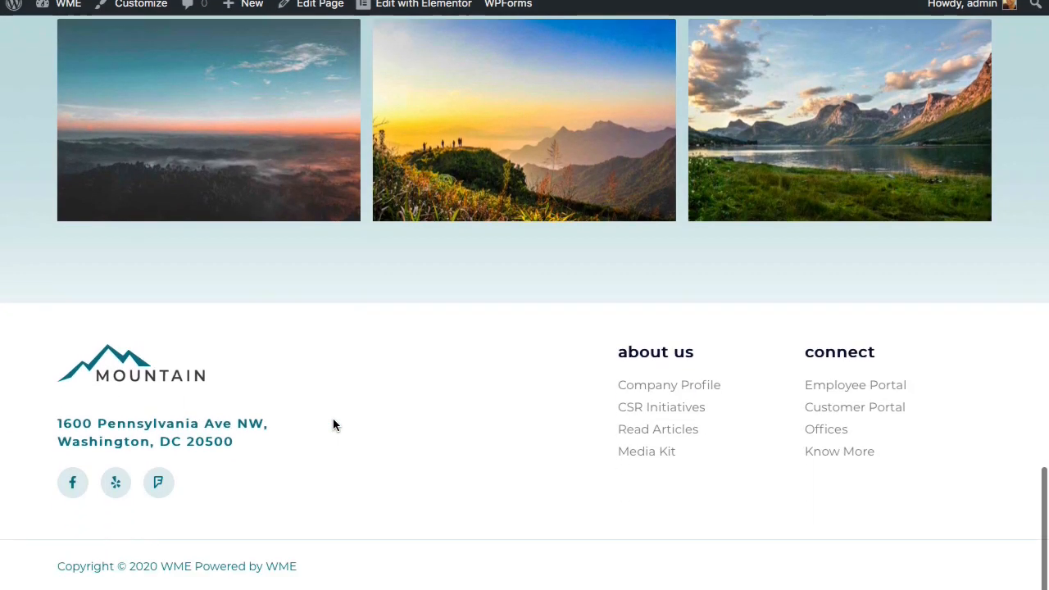
pyautogui.scroll(4, 333, 424)
pyautogui.scroll(15, 333, 424)
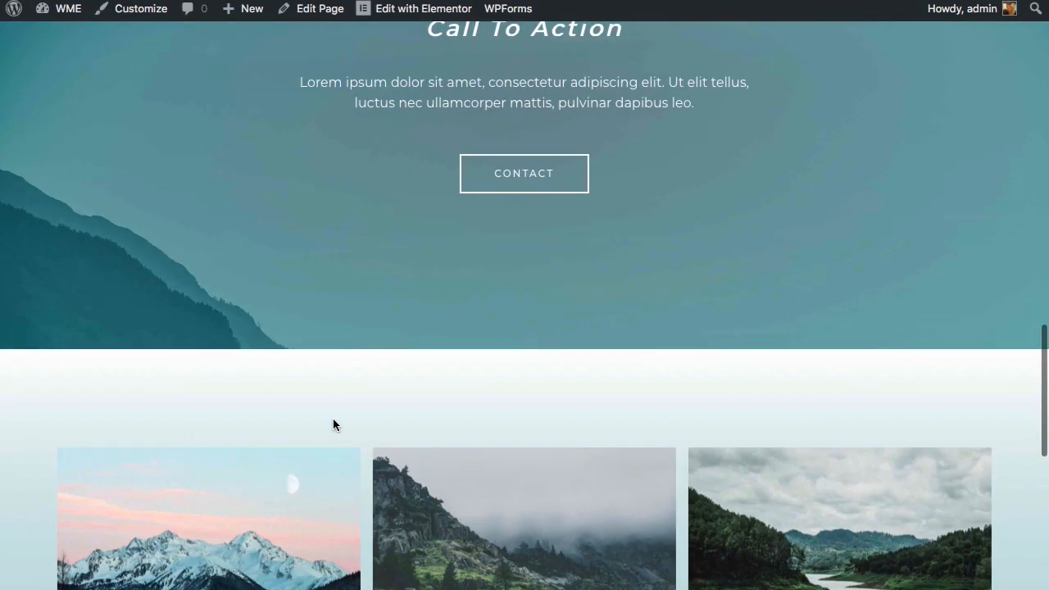
pyautogui.scroll(5, 333, 424)
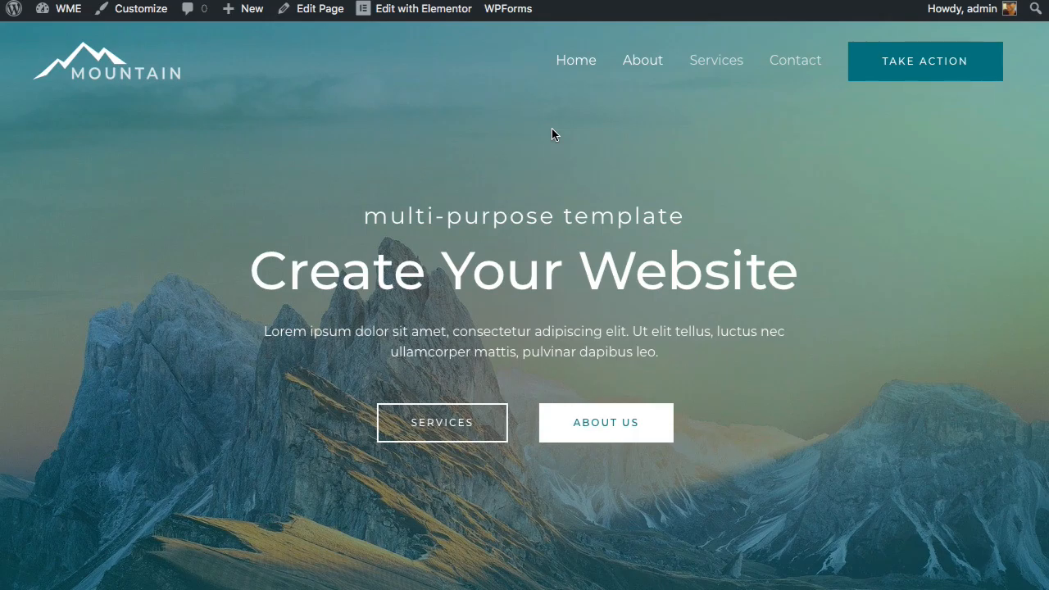
pyautogui.scroll(-3, 552, 129)
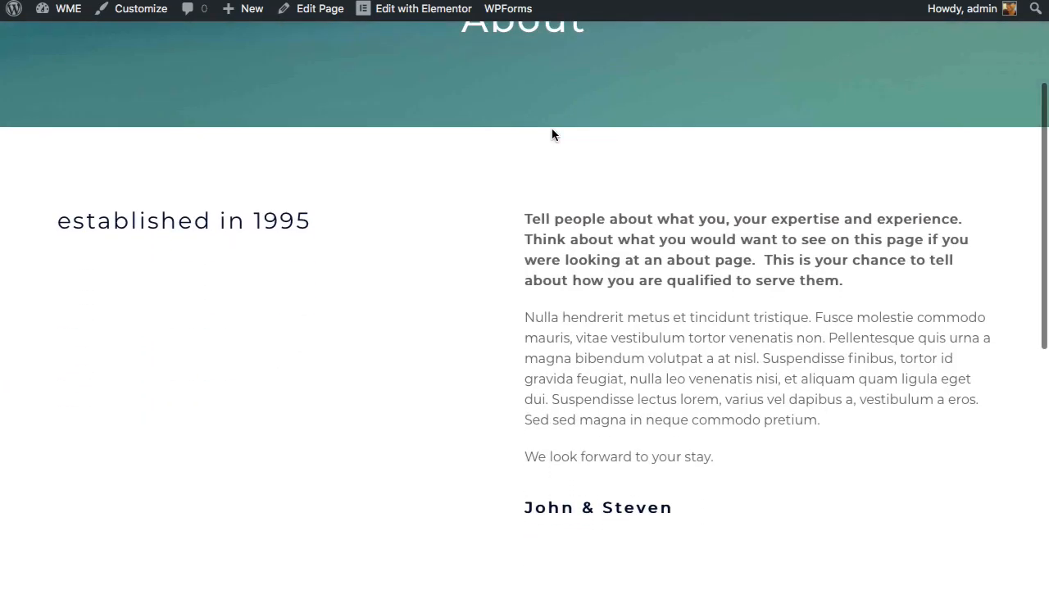
pyautogui.scroll(-7, 552, 129)
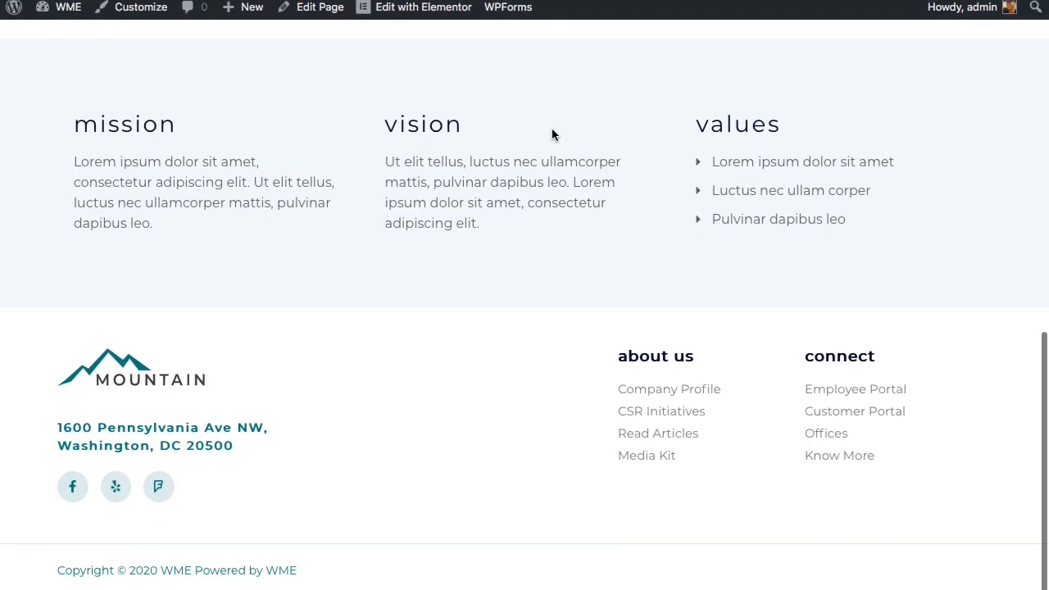
pyautogui.scroll(10, 552, 129)
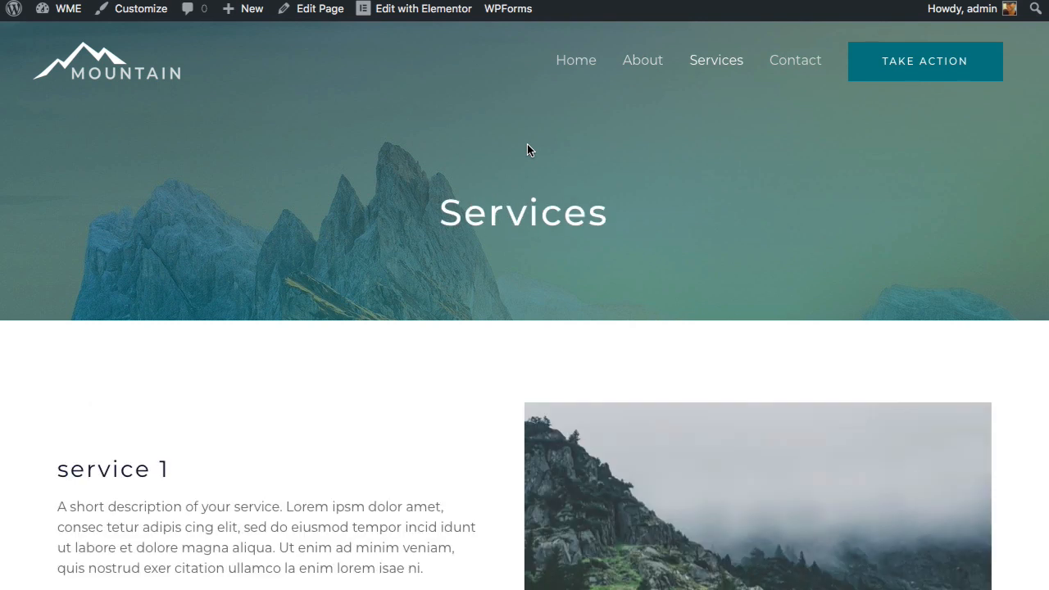
pyautogui.scroll(-4, 529, 147)
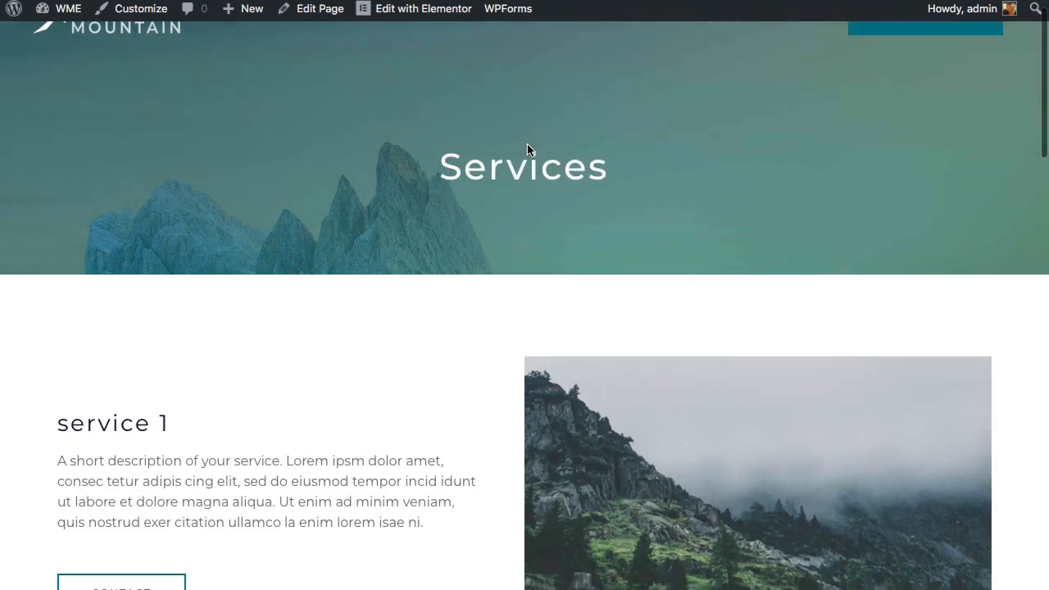
pyautogui.scroll(-20, 527, 144)
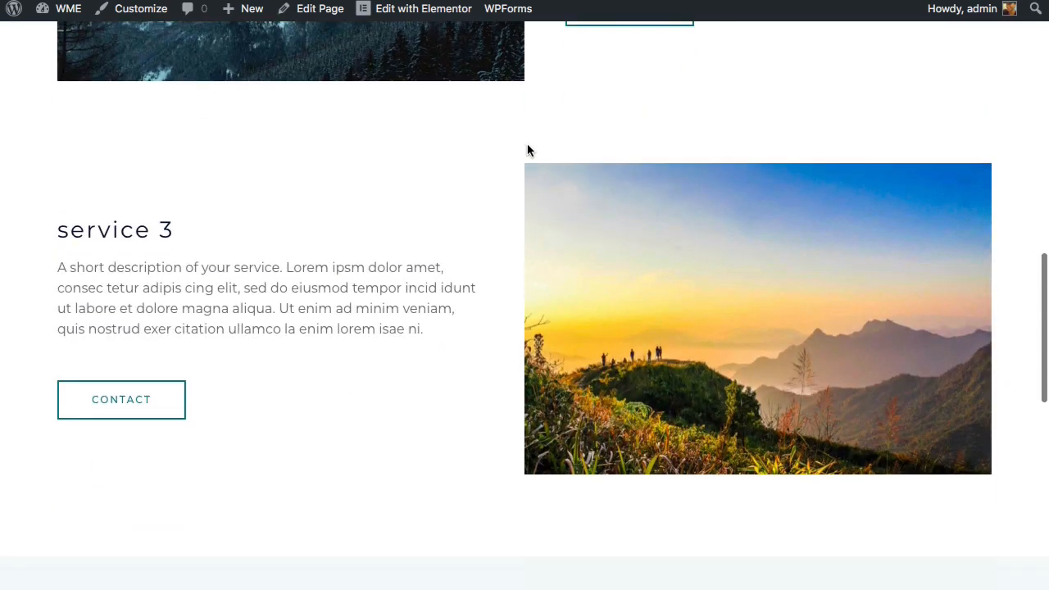
pyautogui.scroll(20, 527, 144)
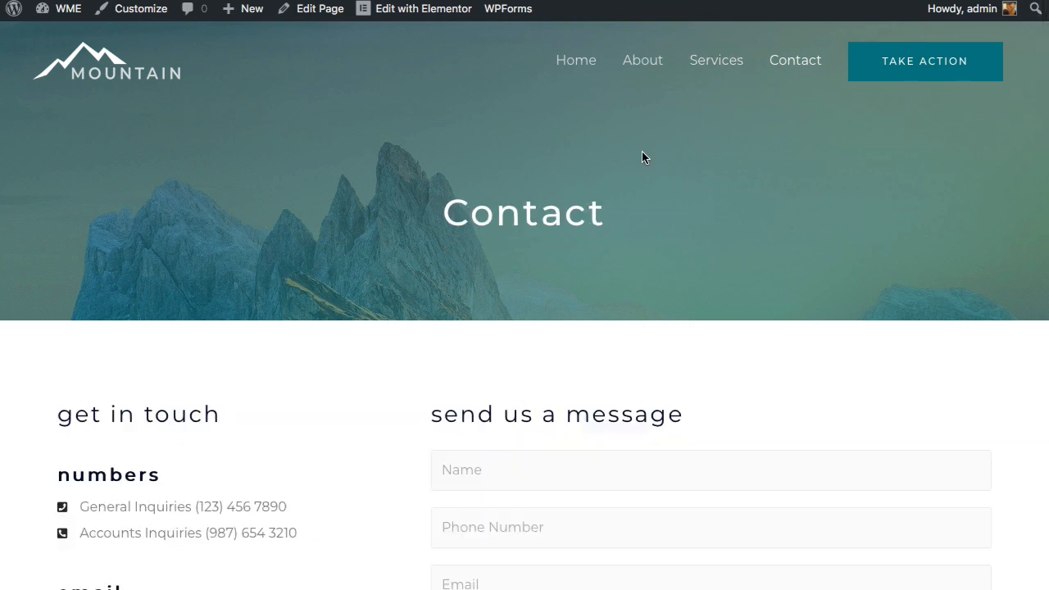
pyautogui.scroll(-5, 642, 158)
pyautogui.scroll(4, 642, 157)
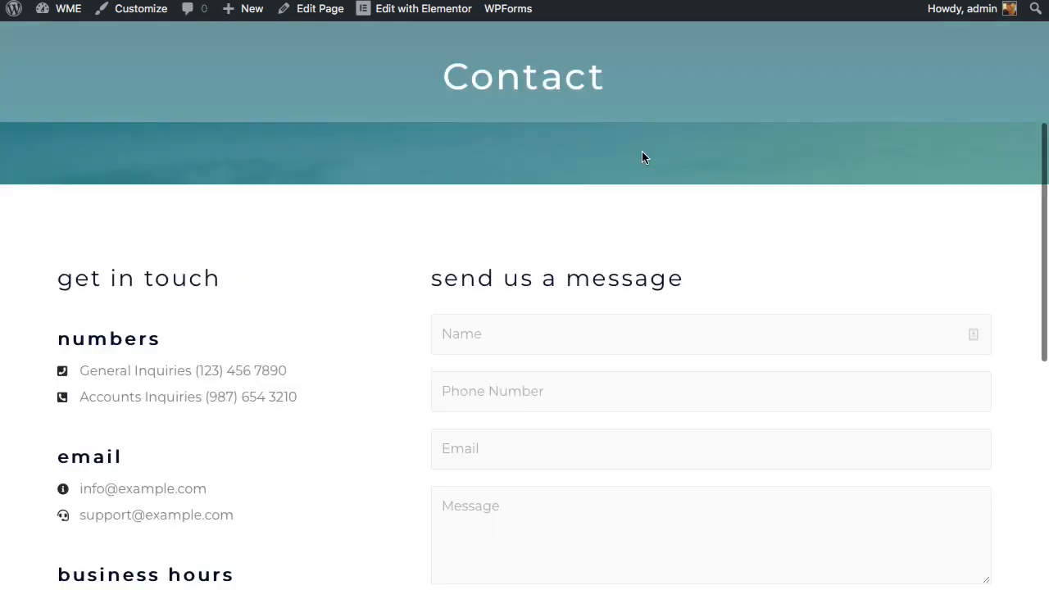
pyautogui.scroll(-2, 642, 157)
pyautogui.scroll(-8, 642, 158)
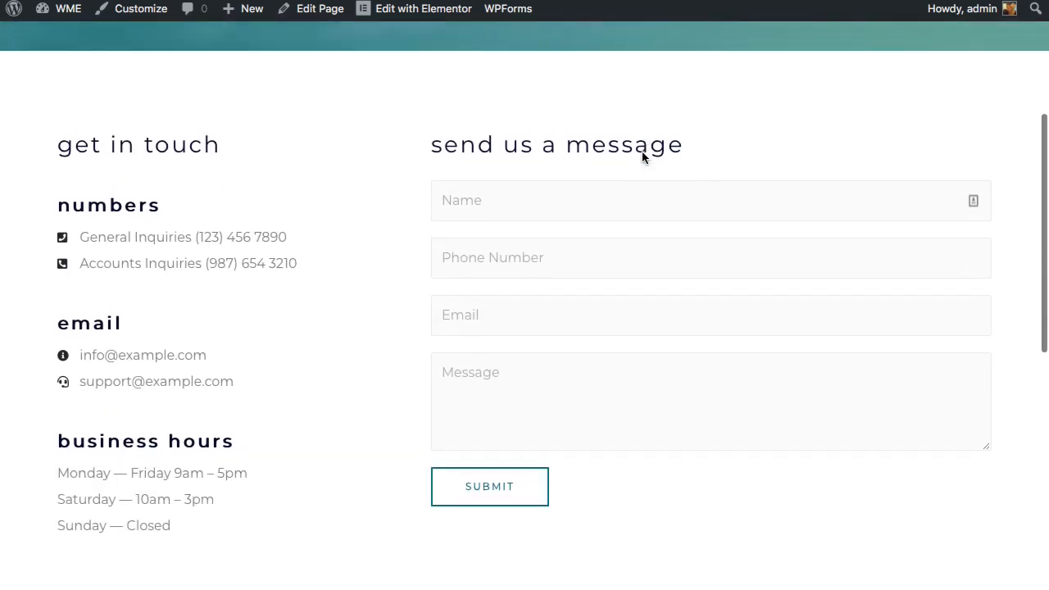
pyautogui.scroll(11, 642, 150)
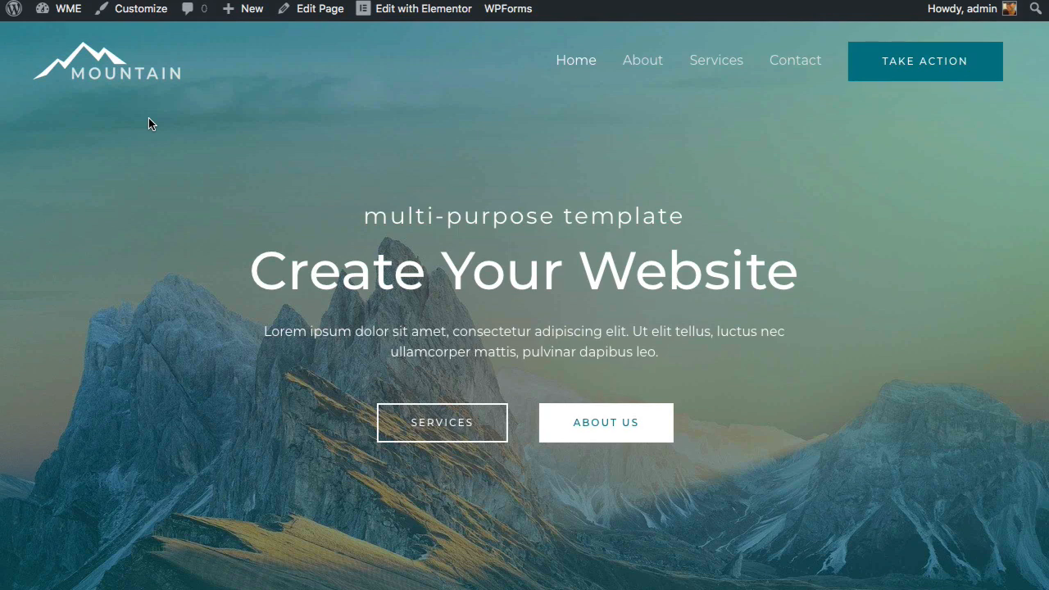
# - Scroll down and back up through the finished Mountain home page
pyautogui.scroll(-3, 148, 121)
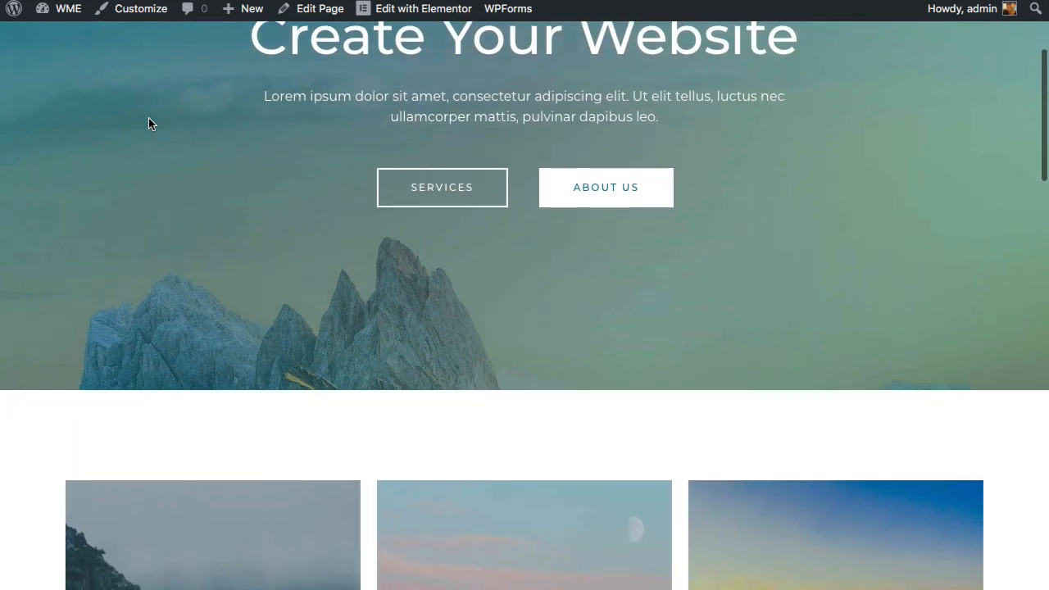
pyautogui.scroll(-5, 149, 121)
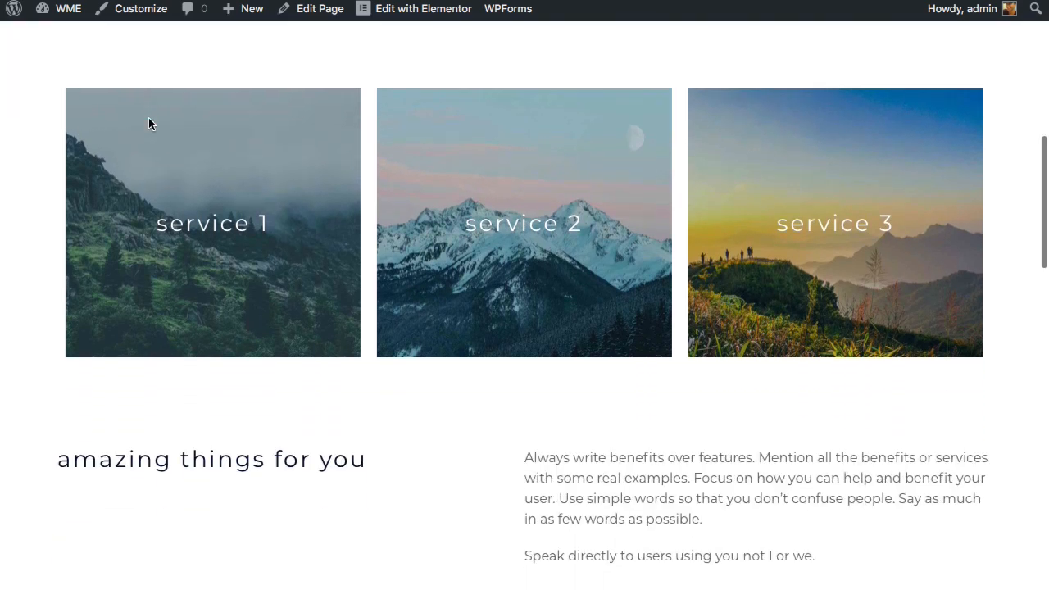
pyautogui.scroll(-7, 148, 124)
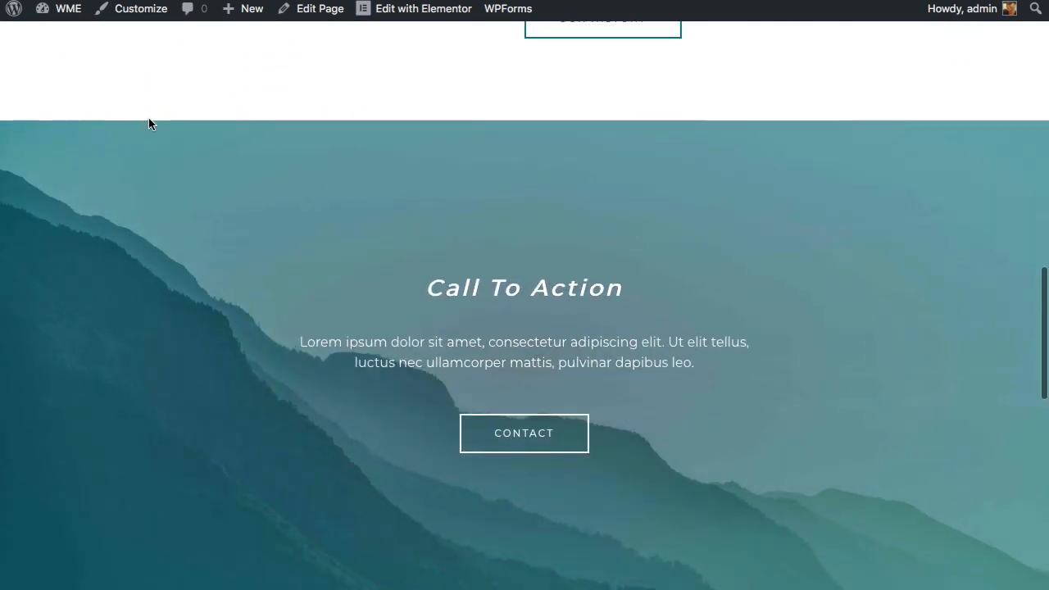
pyautogui.scroll(-6, 148, 123)
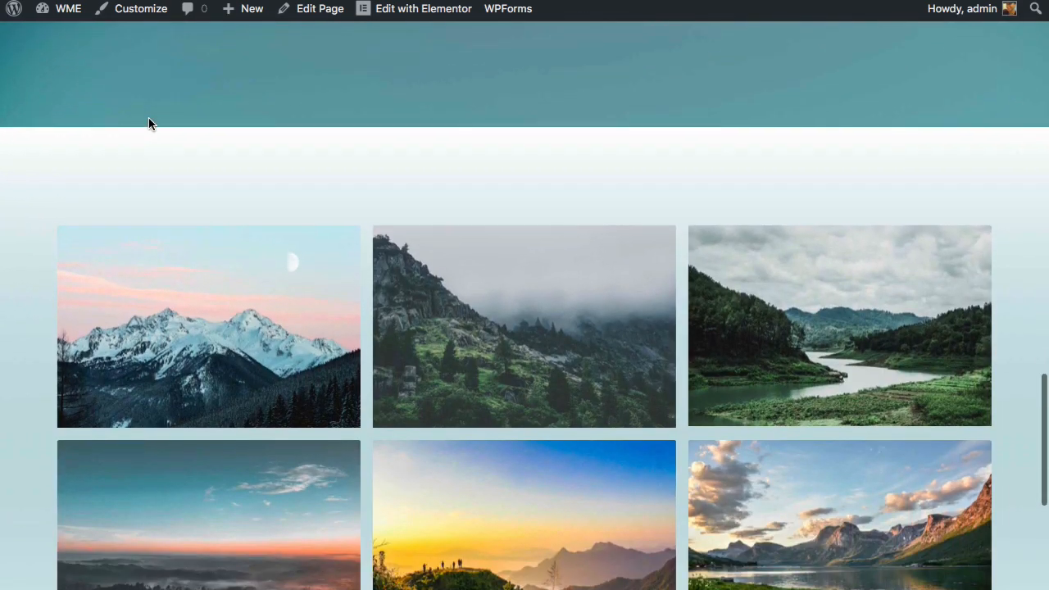
pyautogui.scroll(-5, 148, 124)
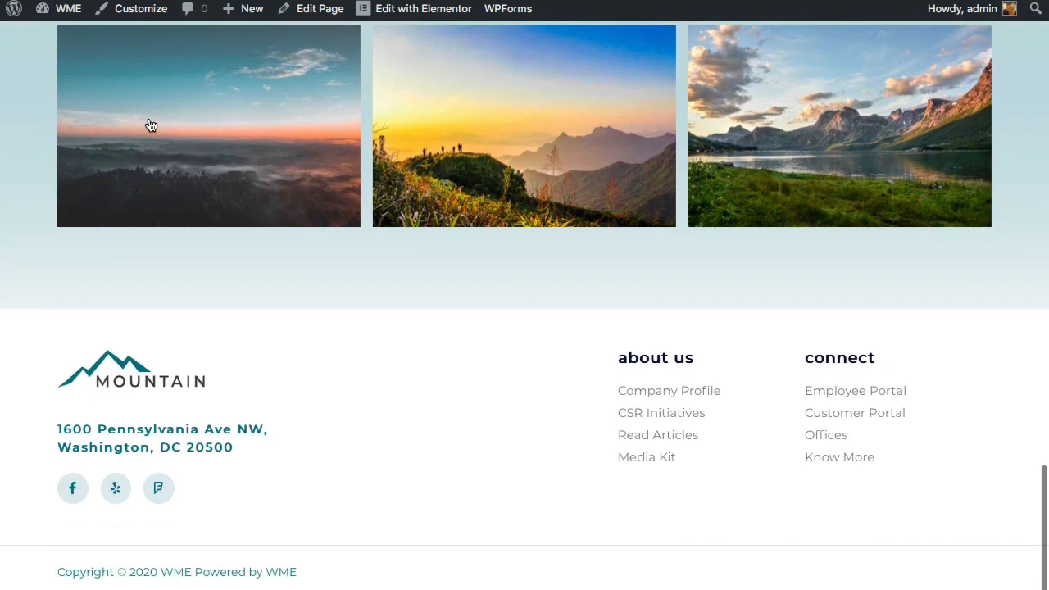
pyautogui.scroll(8, 150, 125)
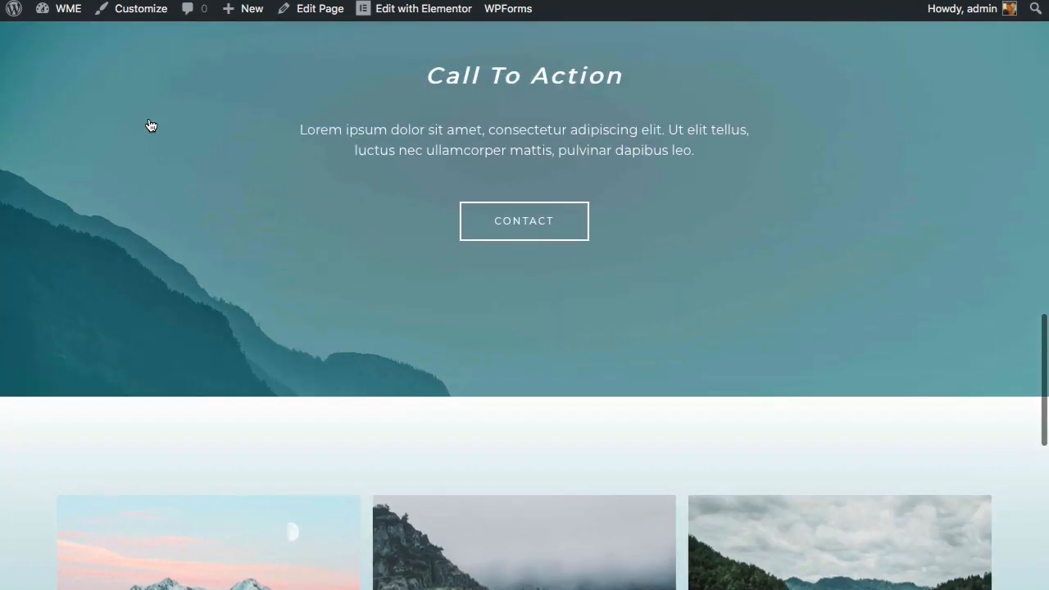
pyautogui.scroll(8, 151, 125)
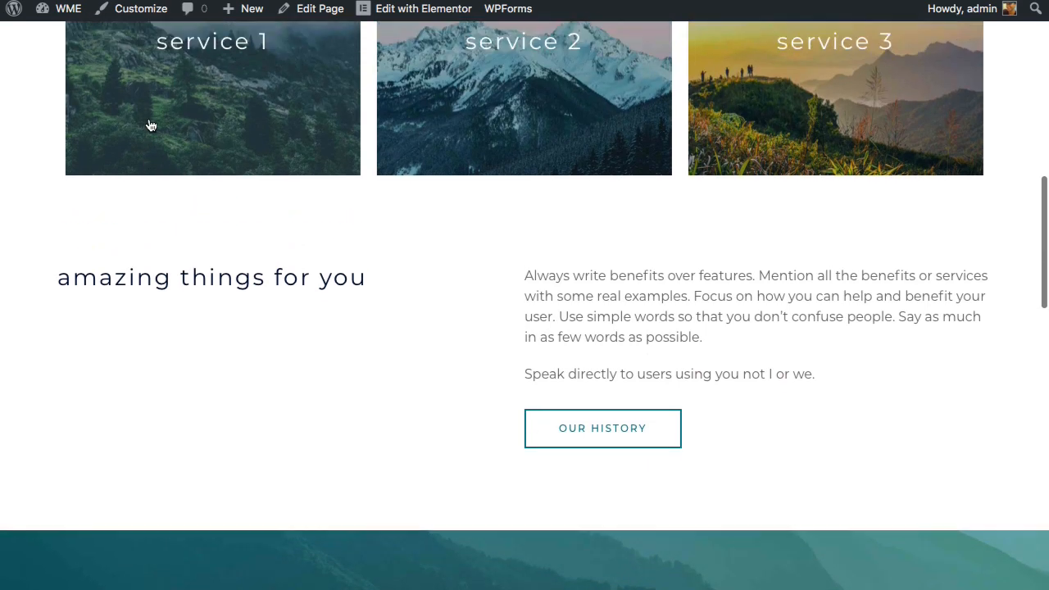
pyautogui.scroll(6, 150, 125)
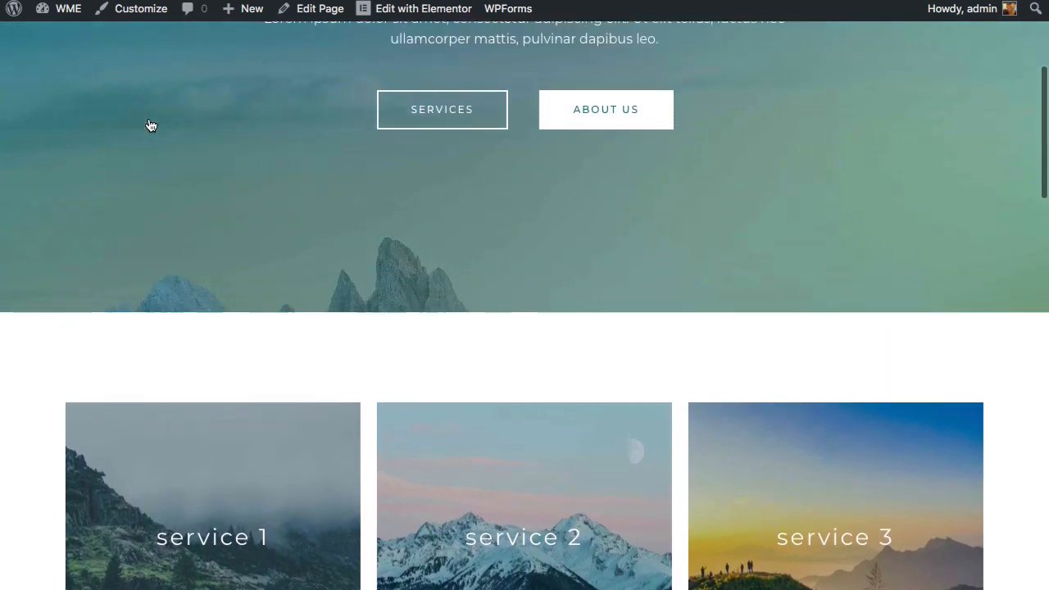
pyautogui.scroll(4, 151, 124)
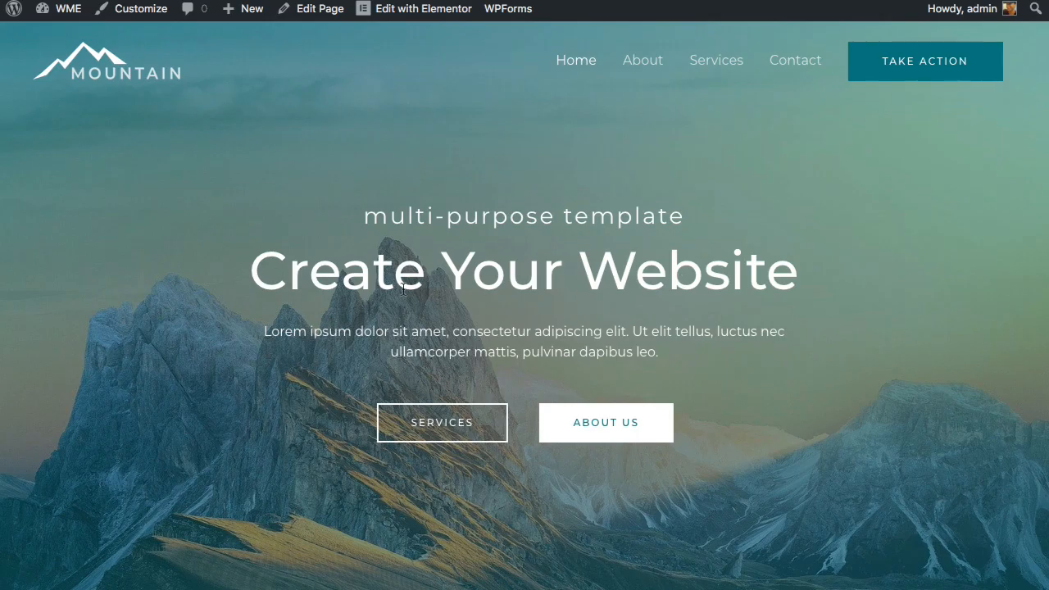
# - Leave the home page for the admin Dashboard and reach Plugins > Add New
pyautogui.scroll(-1, 388, 289)
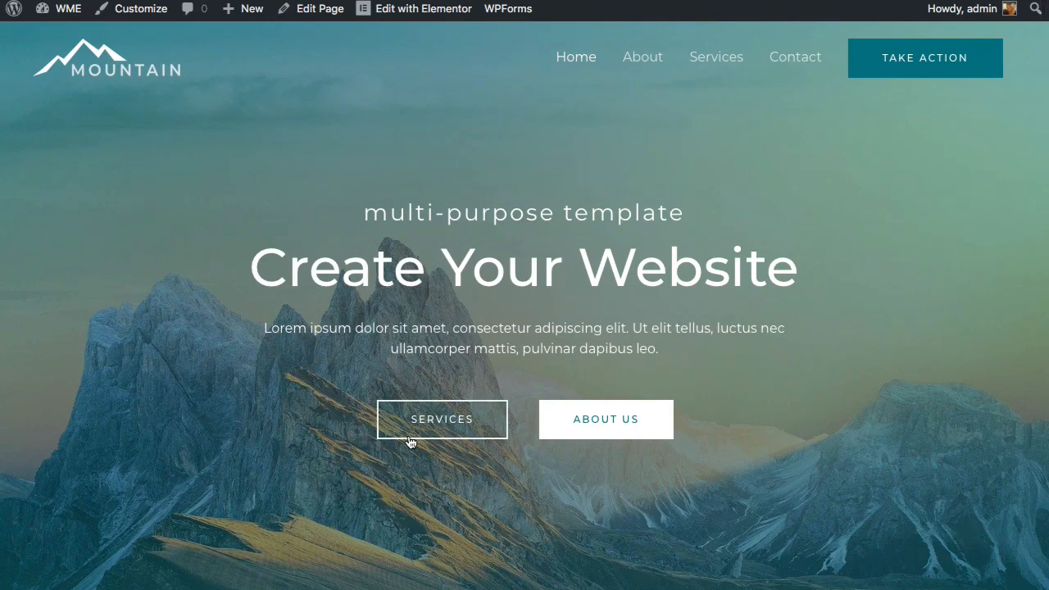
pyautogui.scroll(-5, 601, 431)
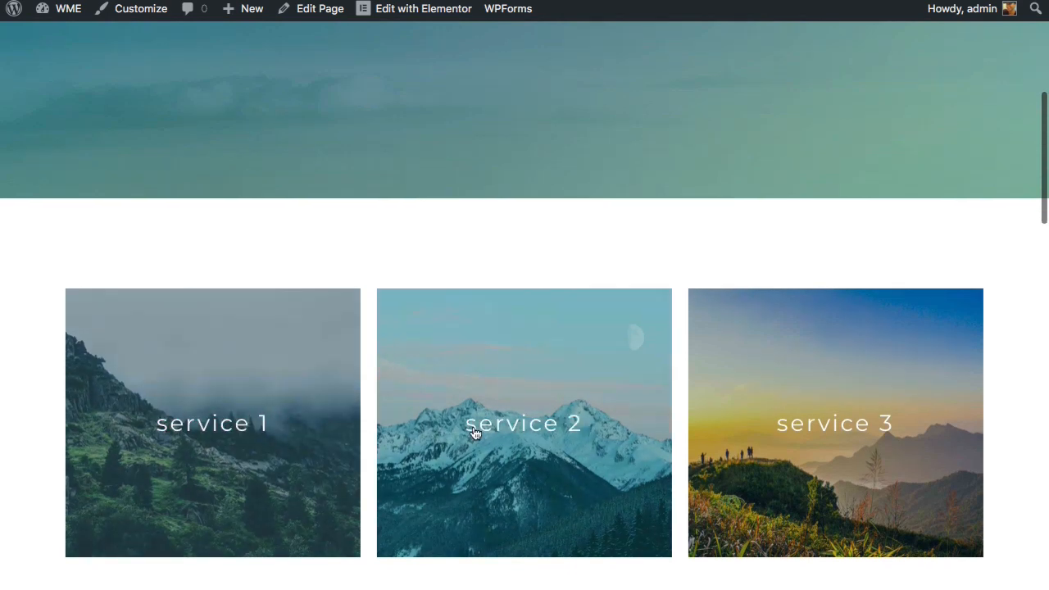
pyautogui.scroll(5, 745, 427)
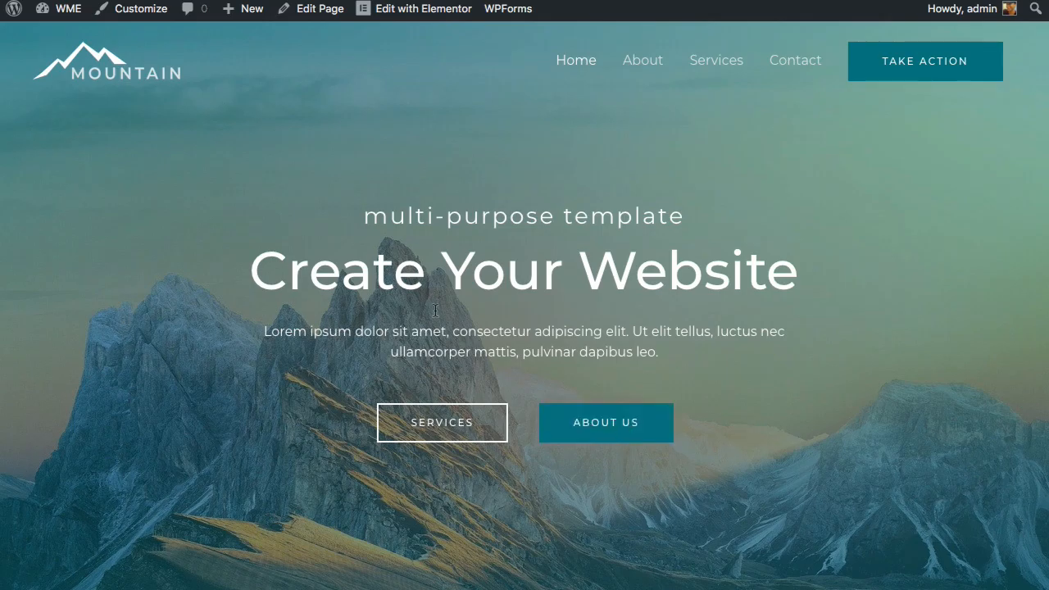
pyautogui.moveTo(57, 19)
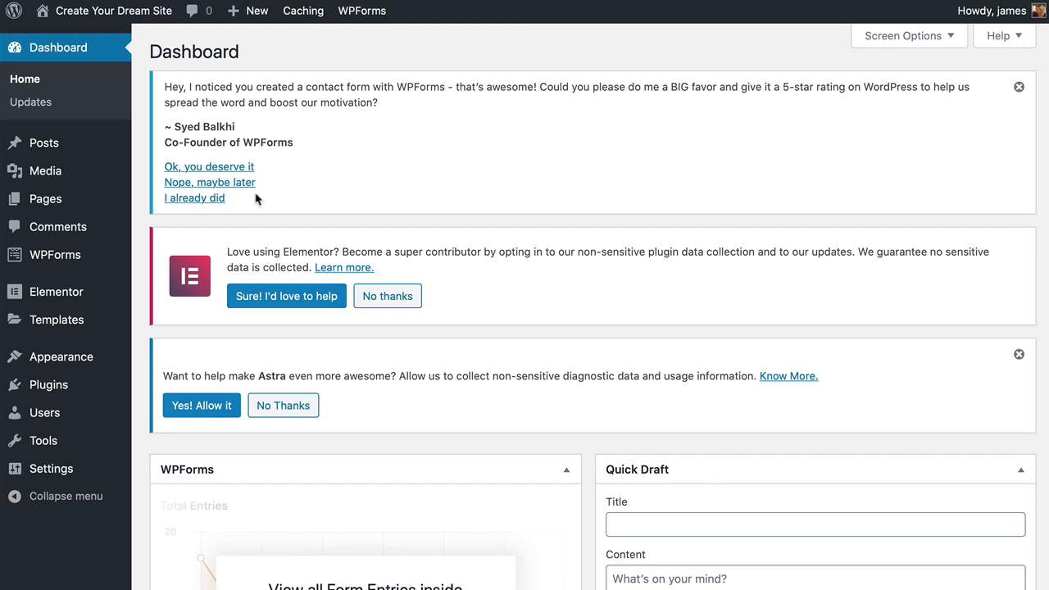
pyautogui.moveTo(62, 390)
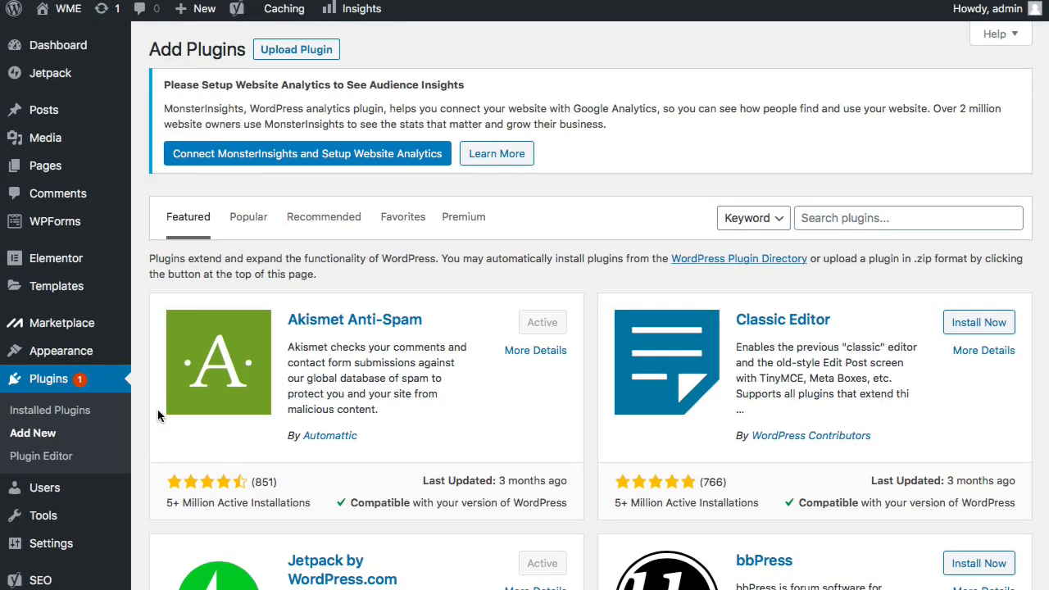
# - Search plugins for 'sumo', then install and activate Sumo – Boost Conversion and Sales
pyautogui.click(837, 227)
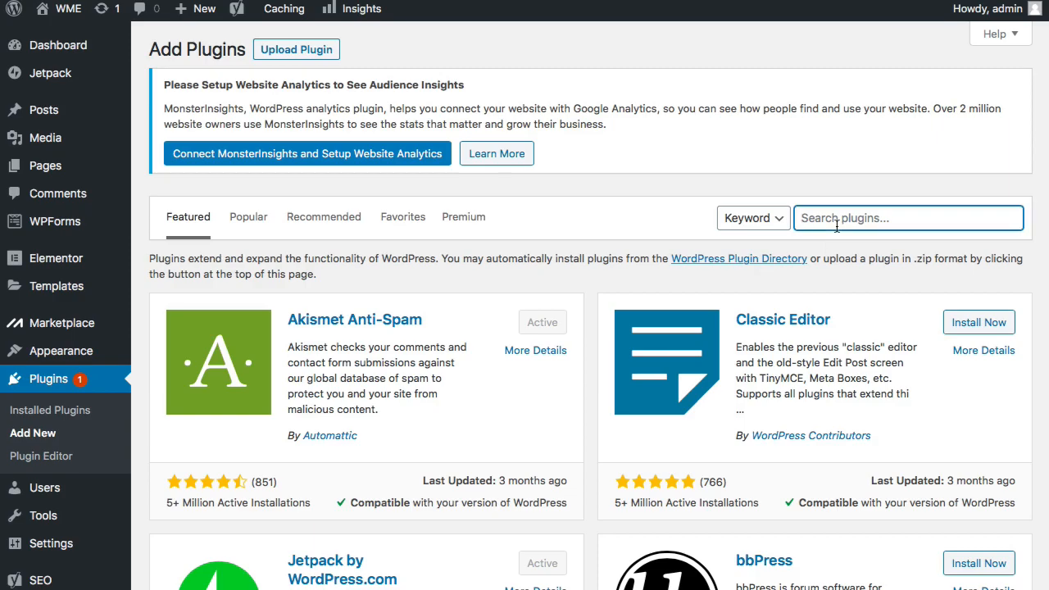
pyautogui.write('sumo')
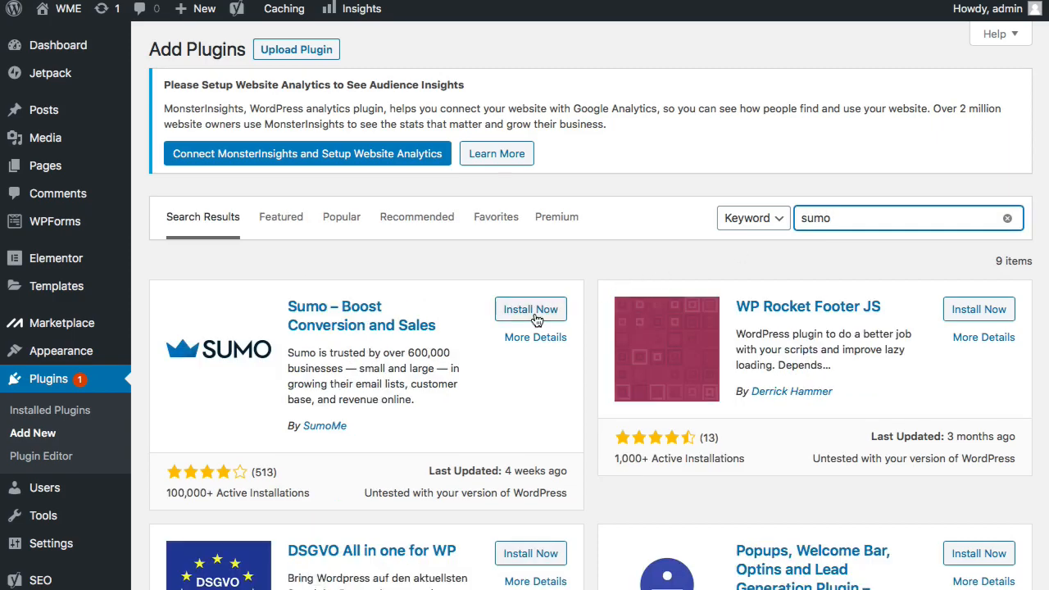
pyautogui.click(538, 315)
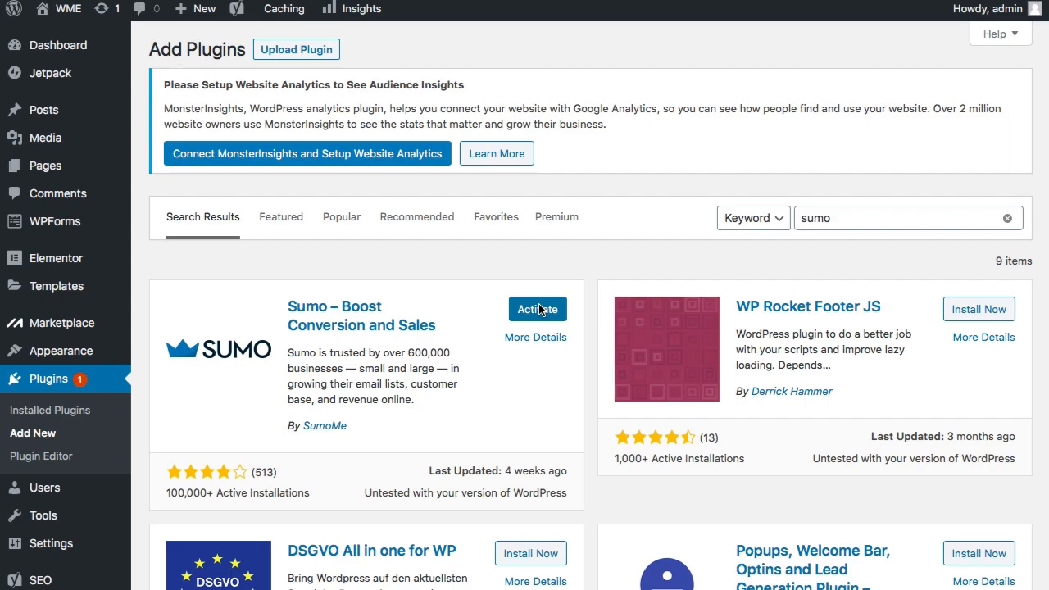
pyautogui.click(538, 309)
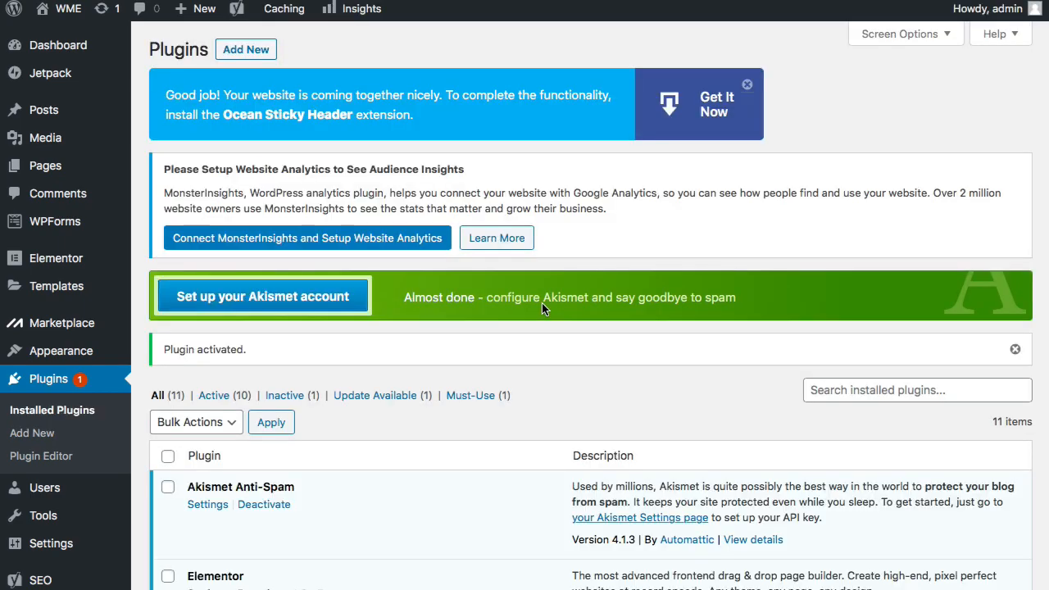
pyautogui.scroll(-3, 21, 292)
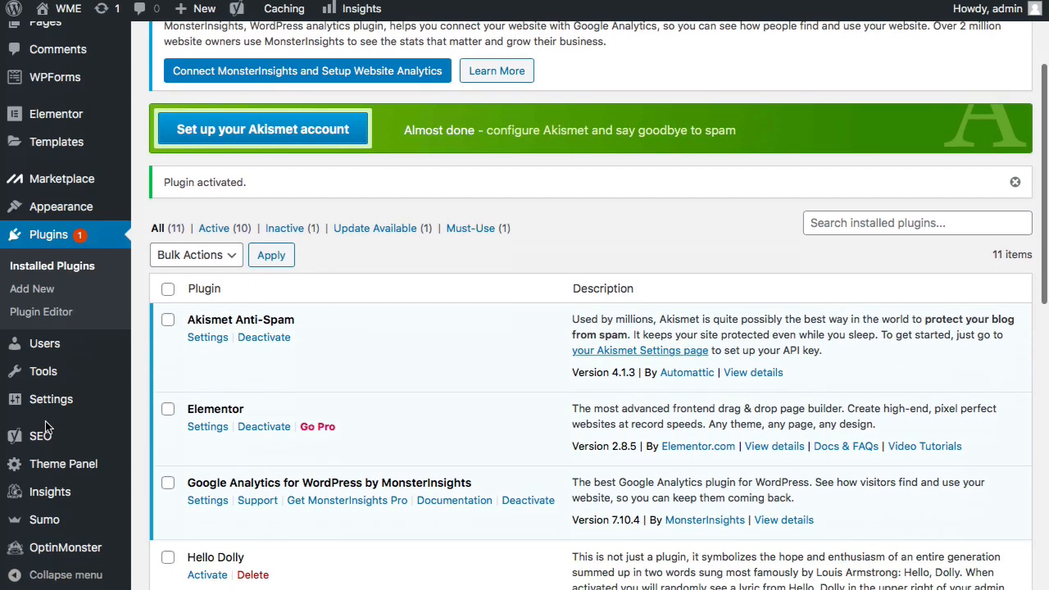
# - Sign up for a Sumo account with a new email and password, declining Safari's password save
pyautogui.click(55, 523)
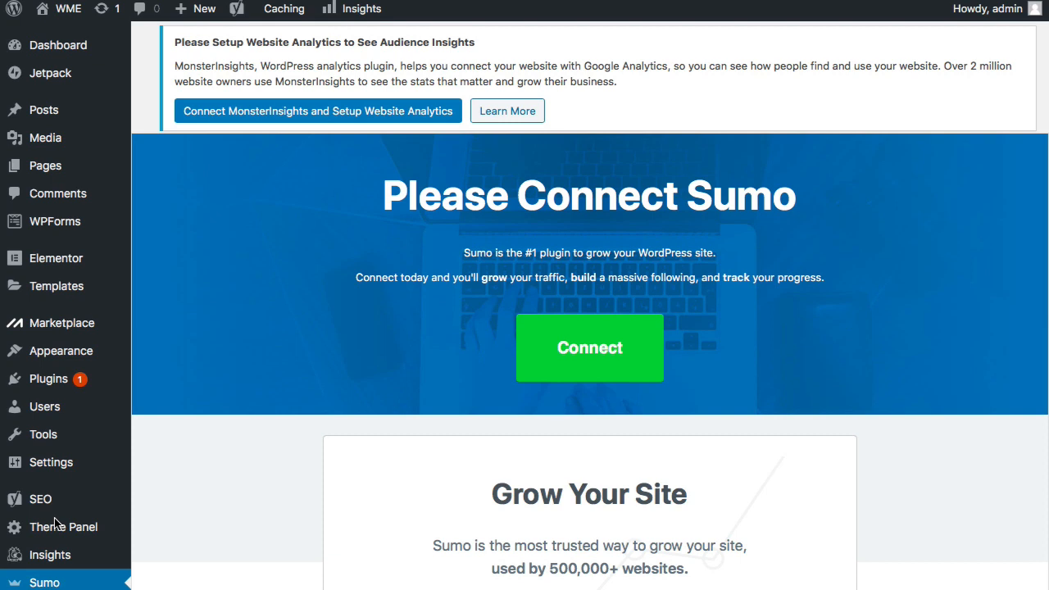
pyautogui.click(611, 361)
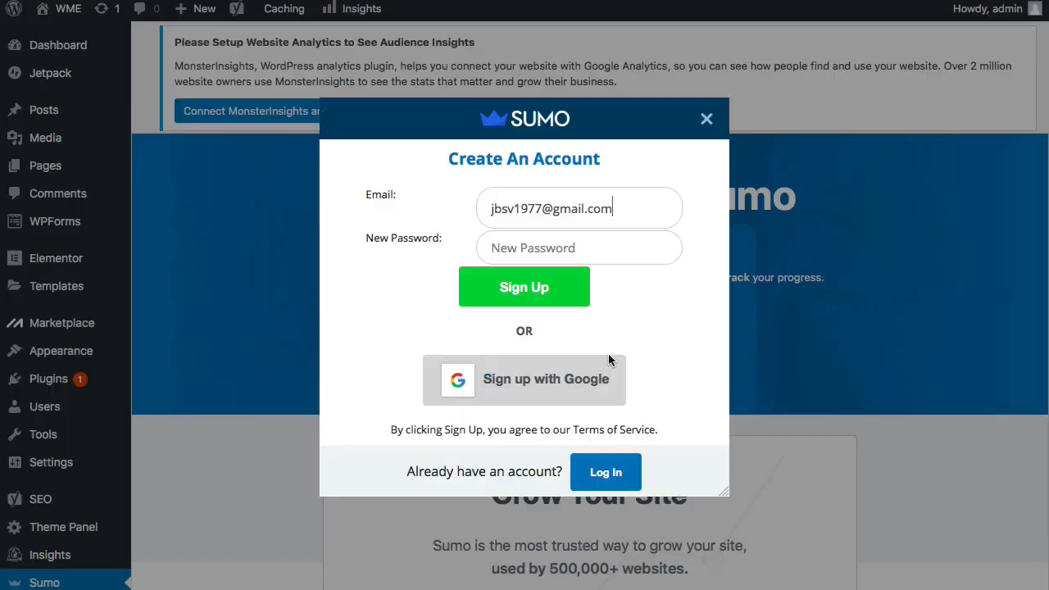
pyautogui.tripleClick(632, 212)
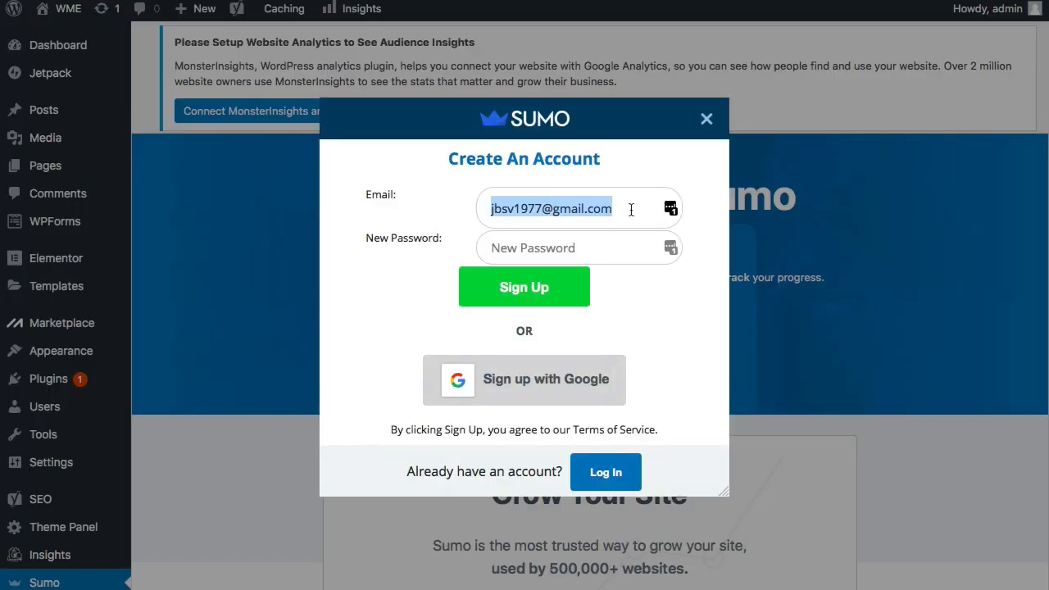
pyautogui.press('BackSpace')
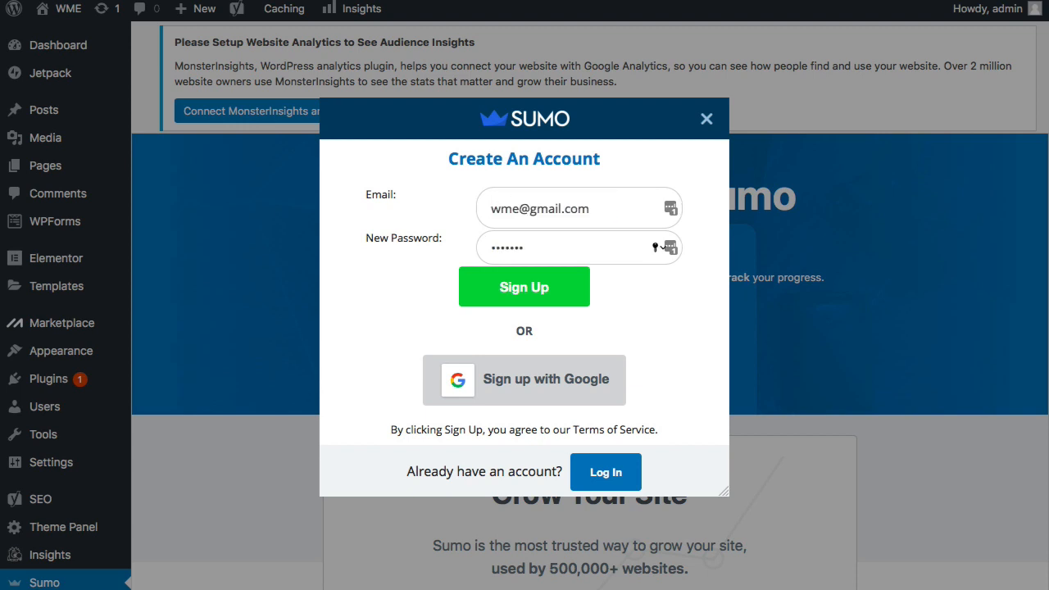
pyautogui.click(539, 290)
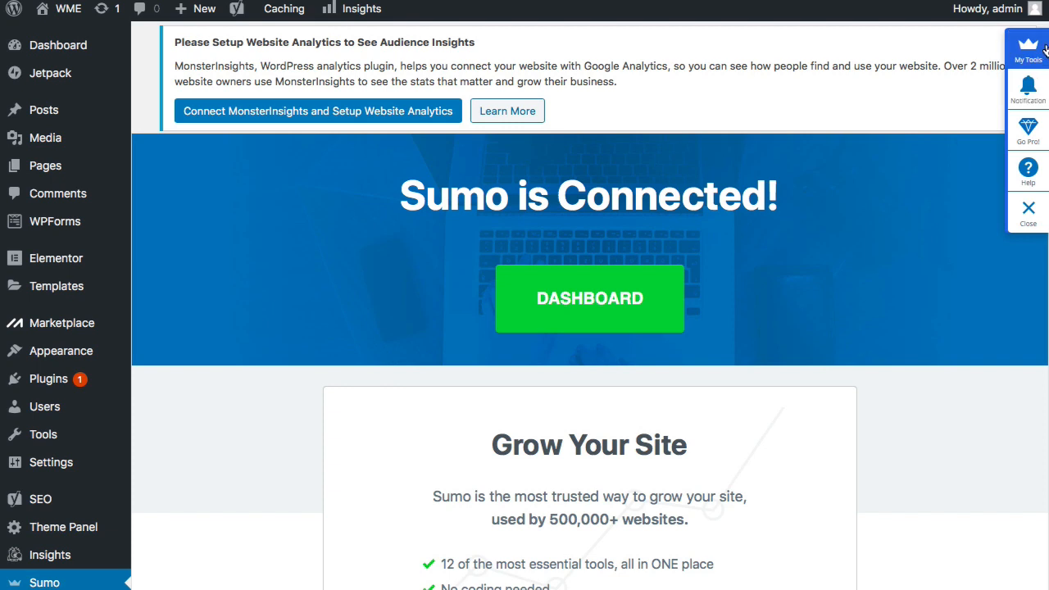
pyautogui.click(1038, 164)
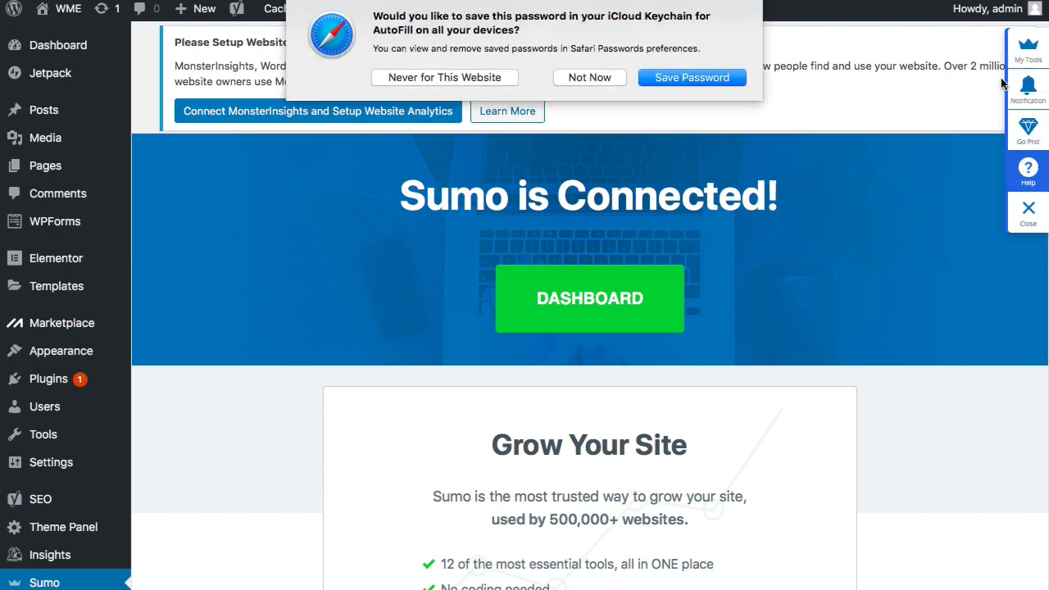
pyautogui.click(590, 78)
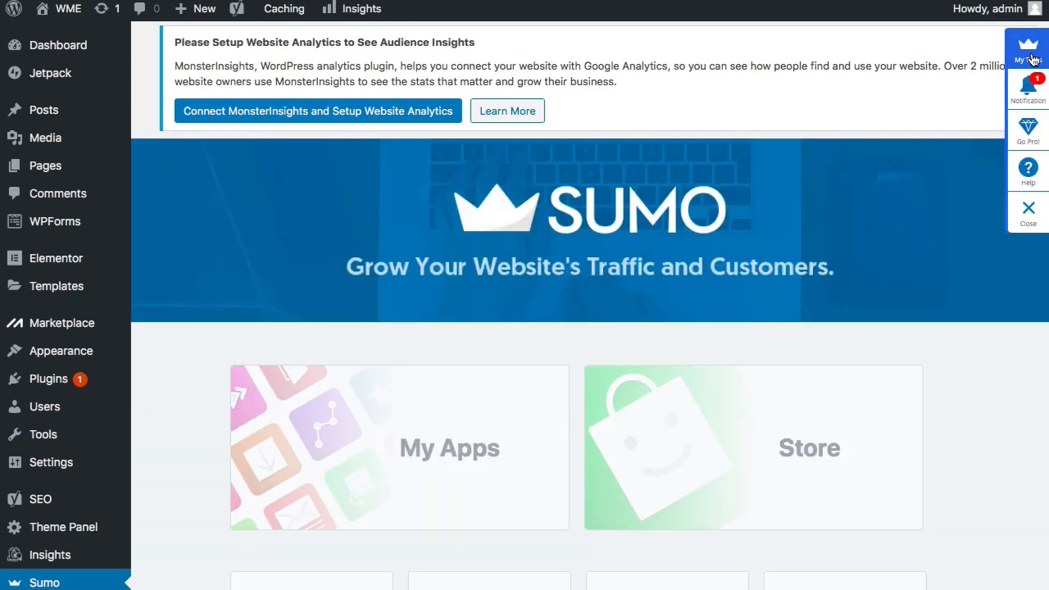
# - Dismiss the suggested newsletter form and activate the Share app under Sumo's Extras
pyautogui.click(1033, 60)
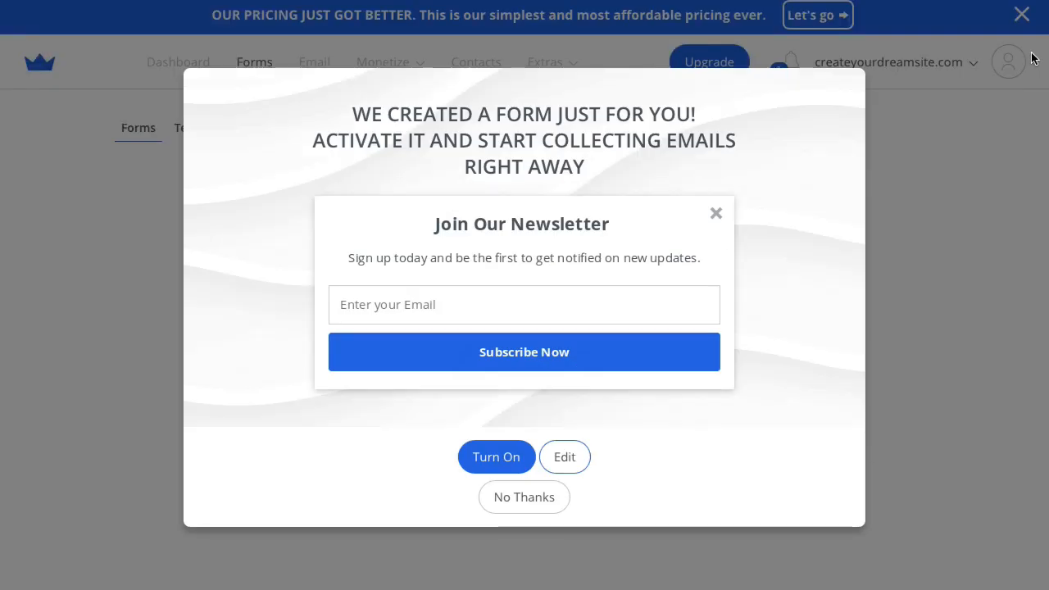
pyautogui.click(544, 503)
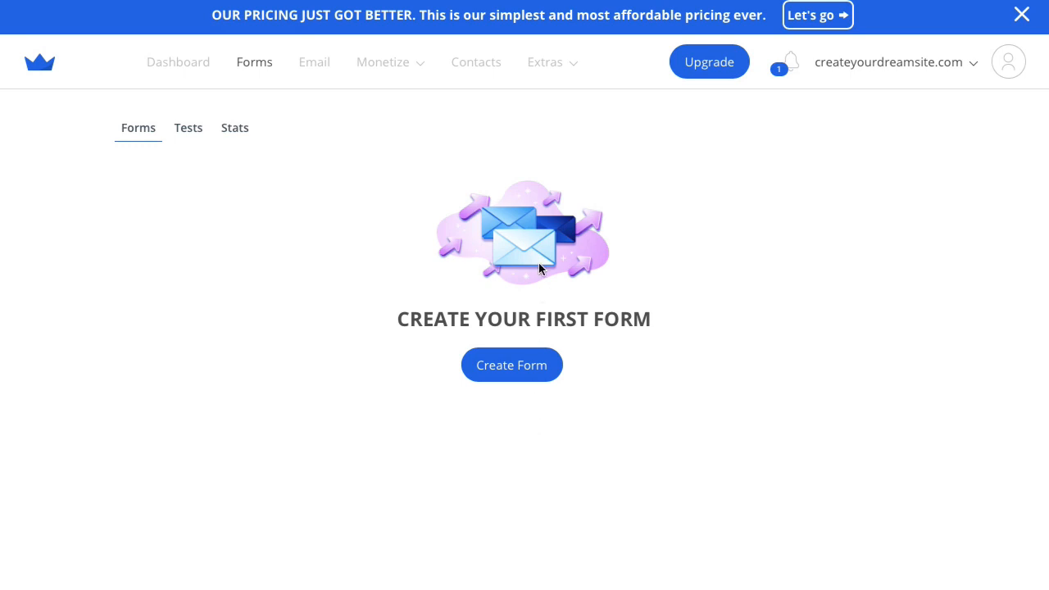
pyautogui.click(549, 66)
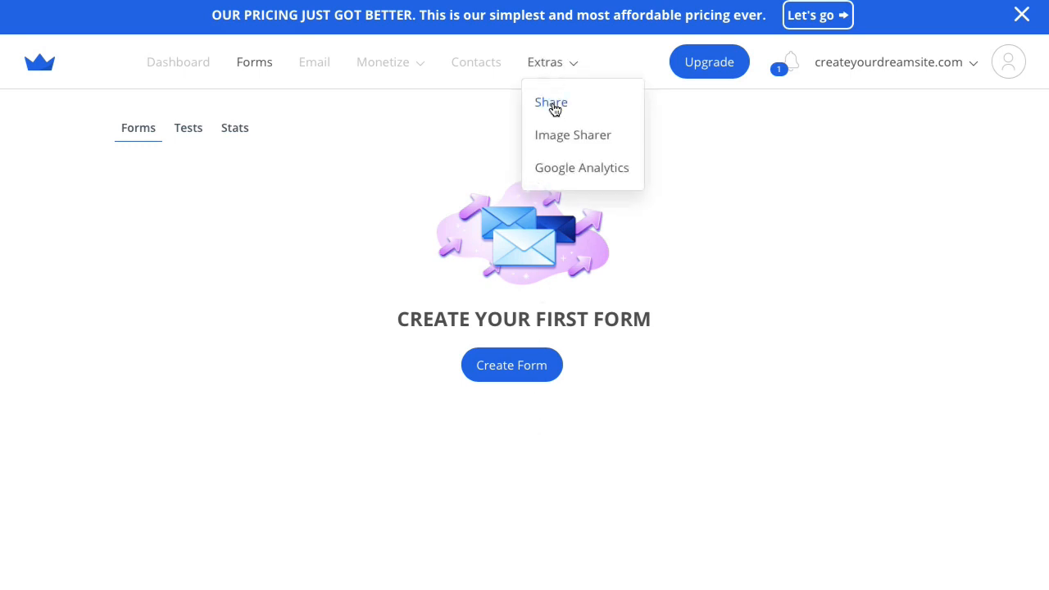
pyautogui.click(552, 102)
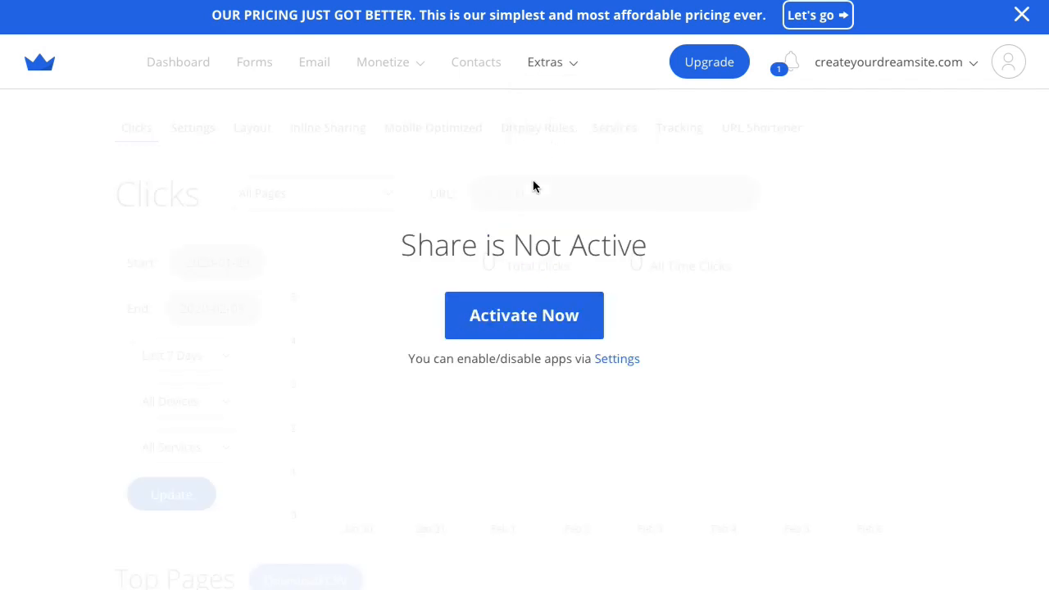
pyautogui.click(519, 317)
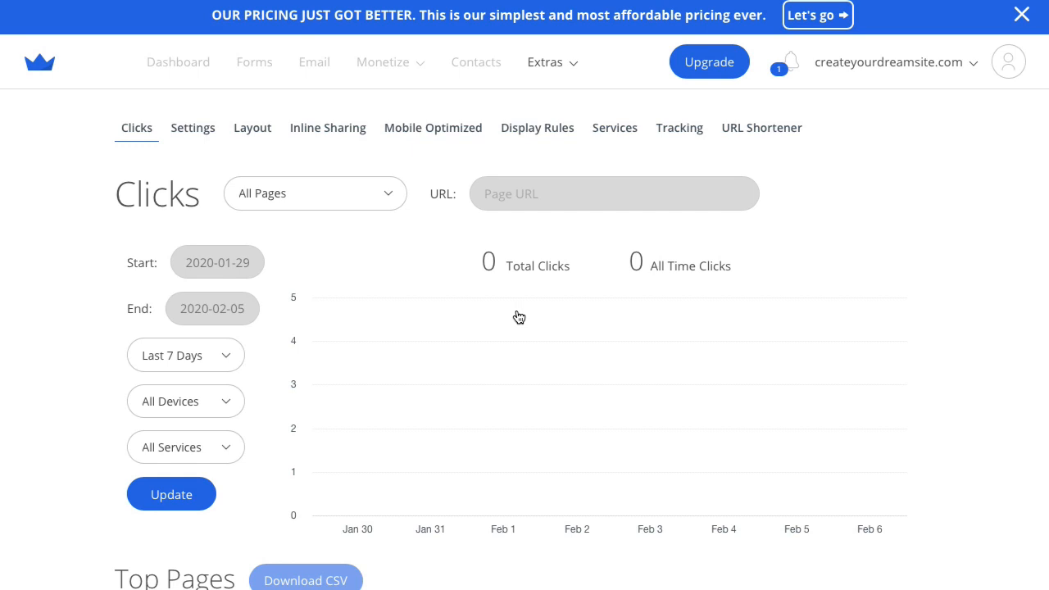
# - Scroll the live Mountain homepage to inspect the Sumo share bar on the left edge
pyautogui.scroll(-1, 525, 85)
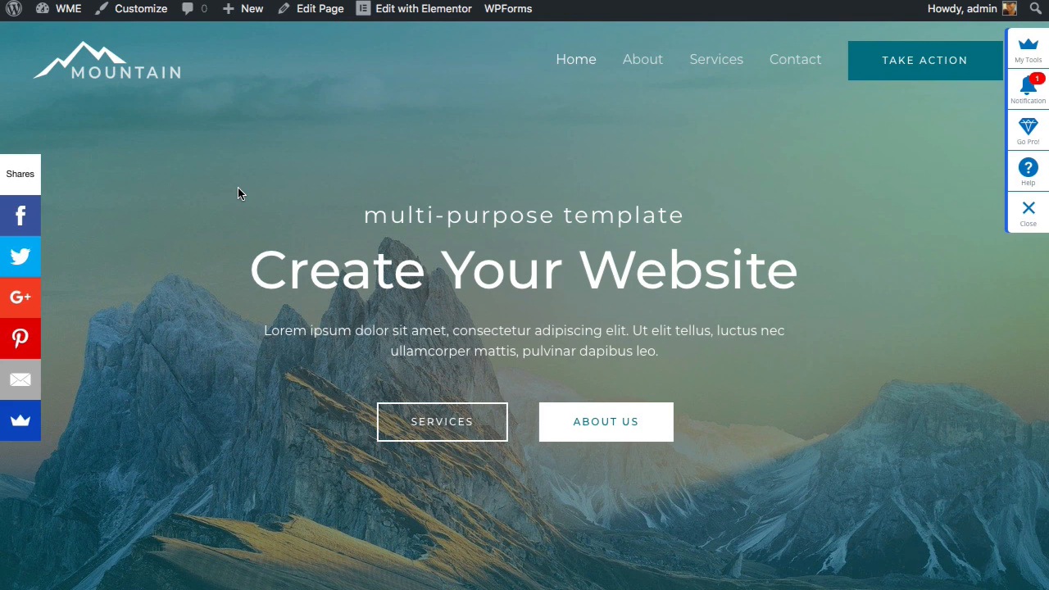
pyautogui.scroll(-3, 237, 194)
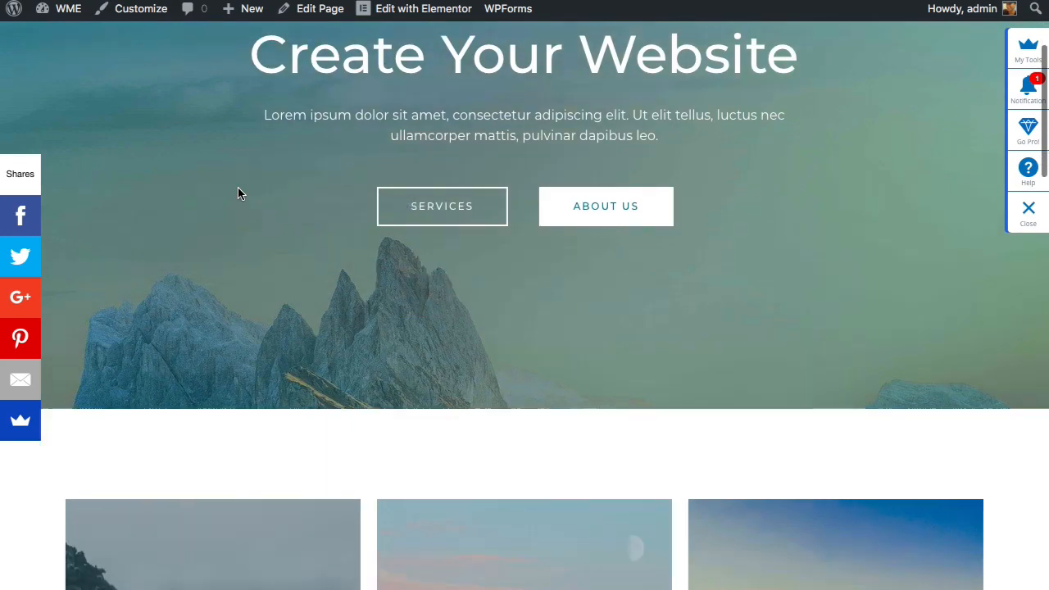
pyautogui.scroll(-1, 237, 194)
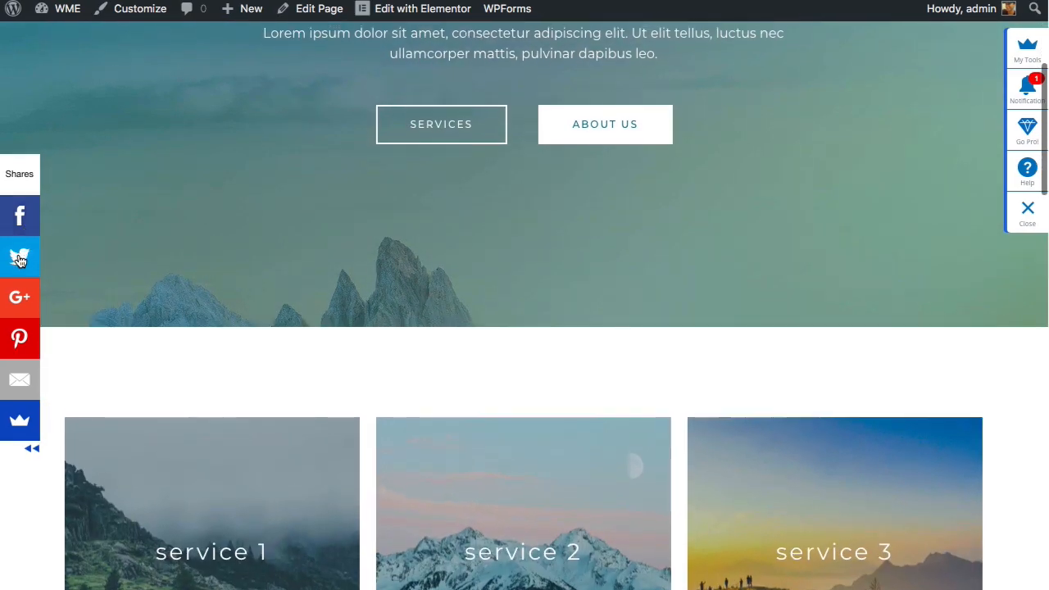
pyautogui.scroll(-1, 19, 279)
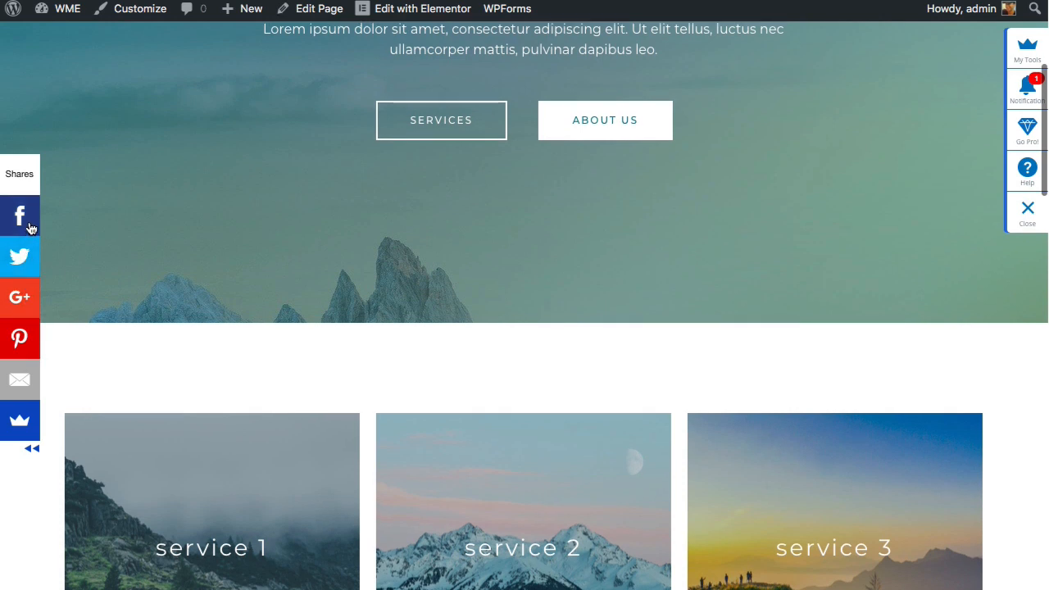
pyautogui.scroll(2, 30, 228)
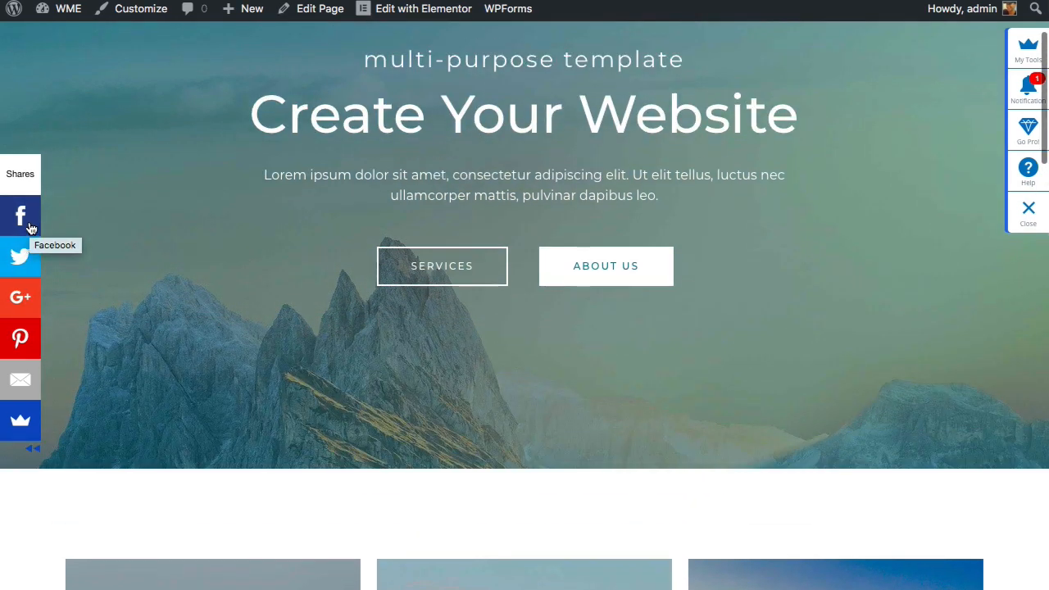
pyautogui.scroll(2, 30, 227)
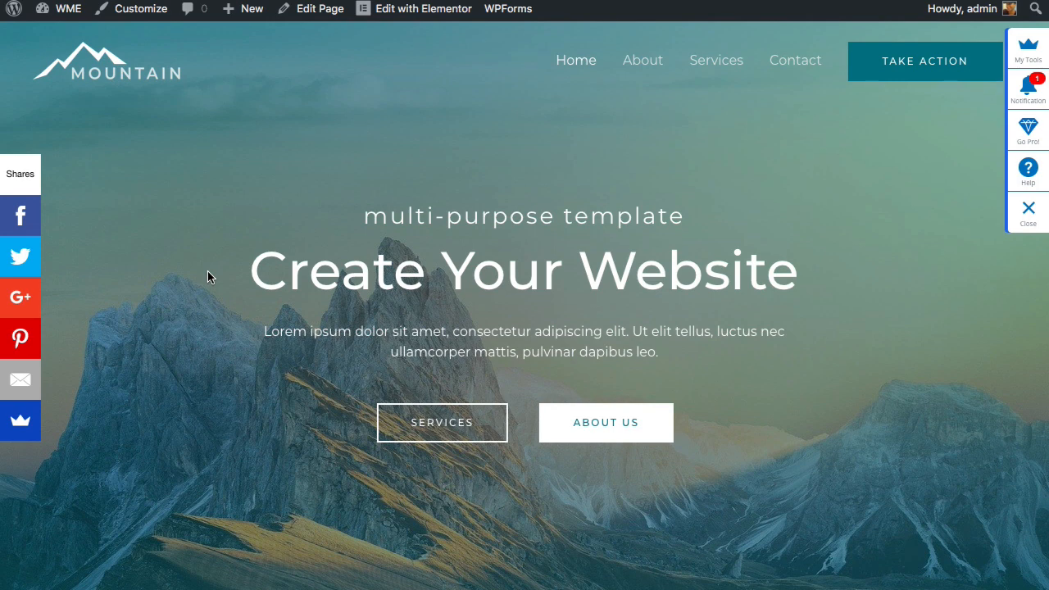
pyautogui.scroll(-1, 210, 389)
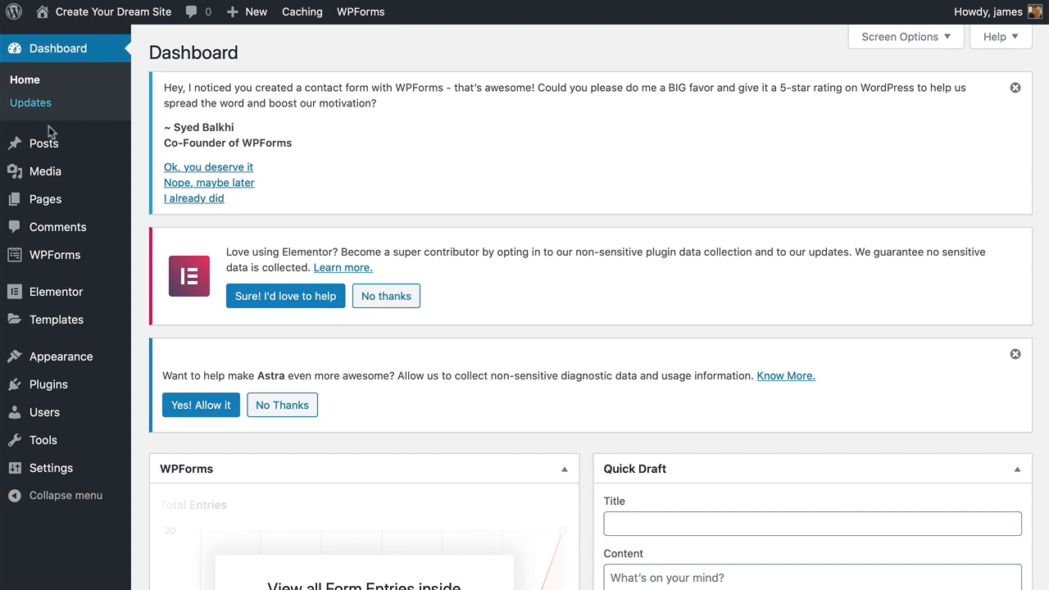
# - Open the Home page from Pages > All Pages with Edit with Elementor
pyautogui.moveTo(42, 198)
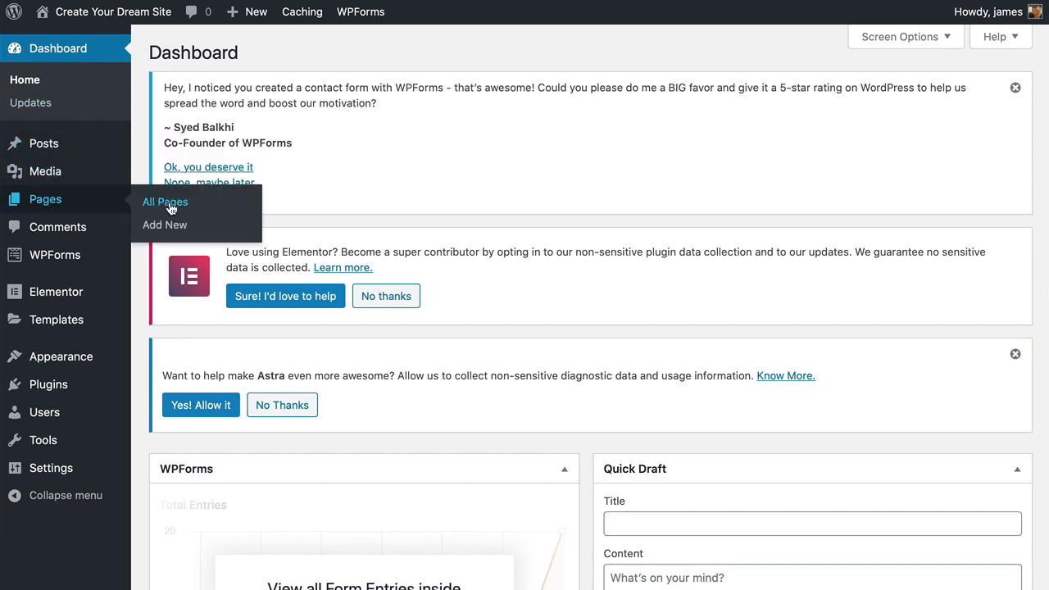
pyautogui.click(170, 208)
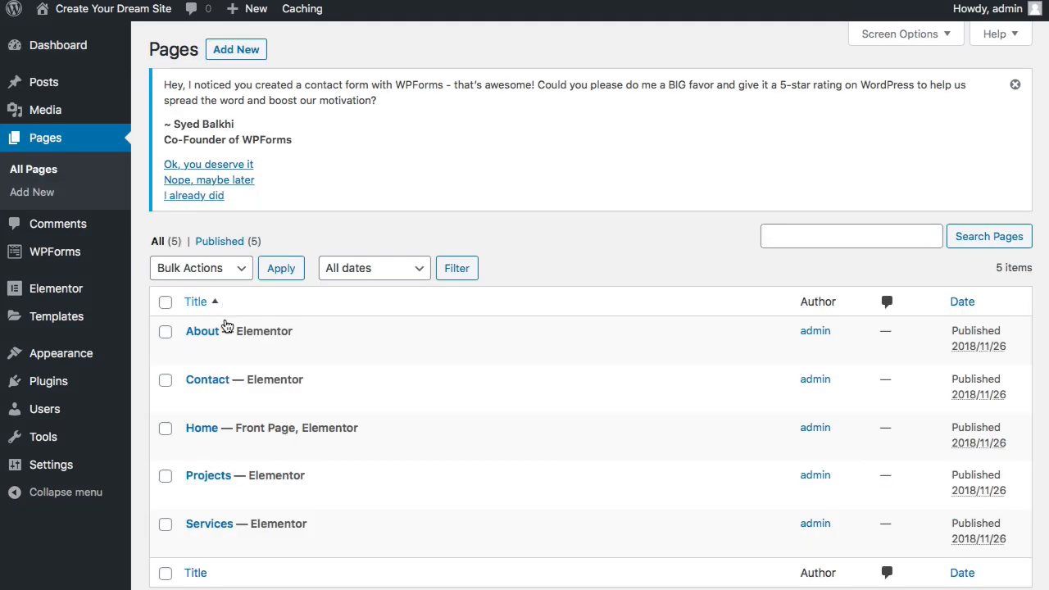
pyautogui.scroll(-1, 219, 331)
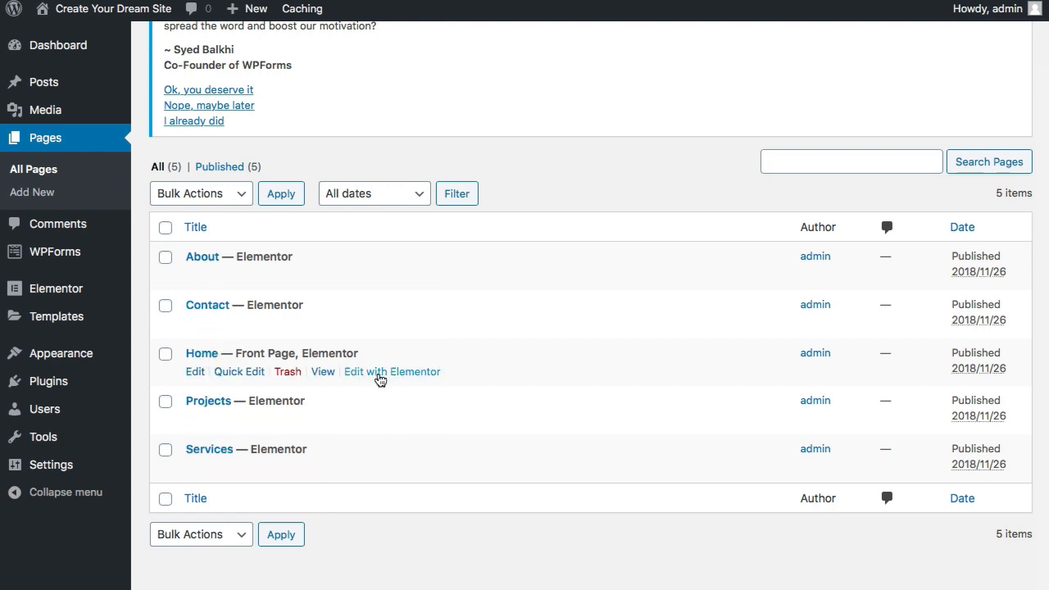
pyautogui.click(377, 373)
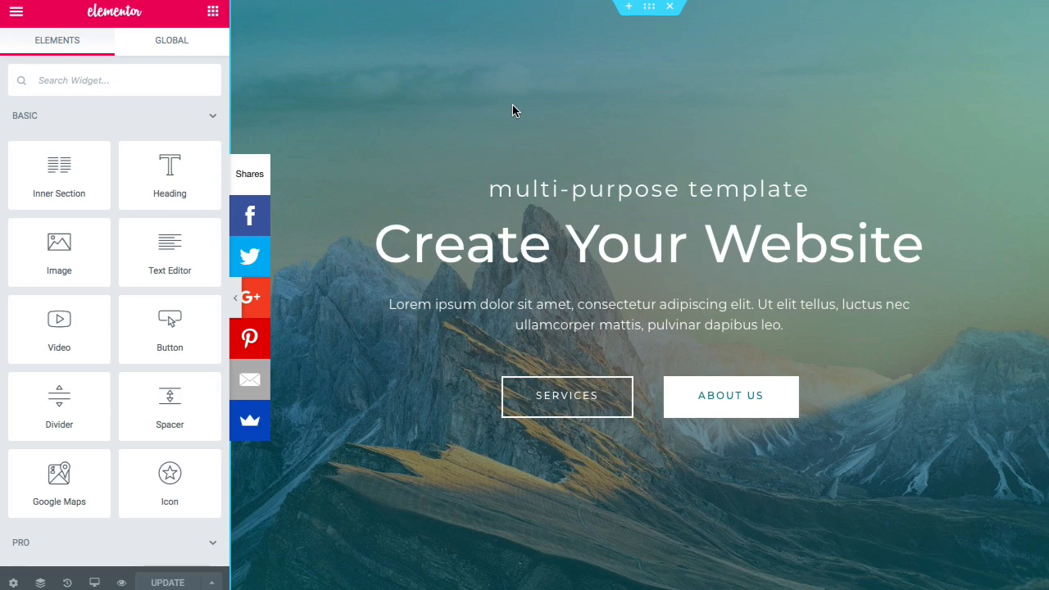
# - Scroll the Home page preview, then collapse the Elementor panel for a full-width view
pyautogui.scroll(-5, 512, 105)
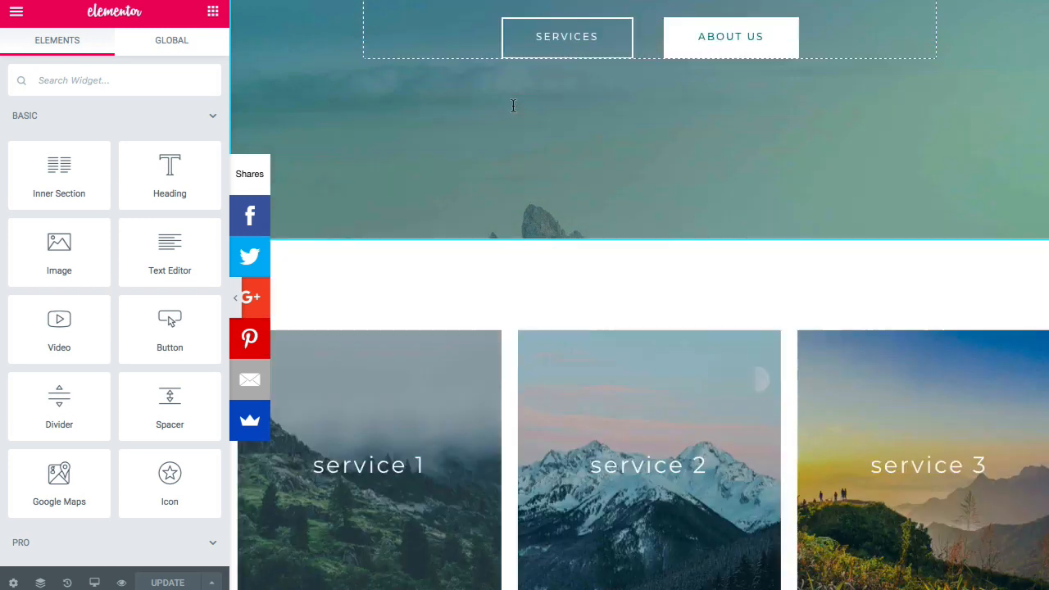
pyautogui.scroll(-3, 513, 105)
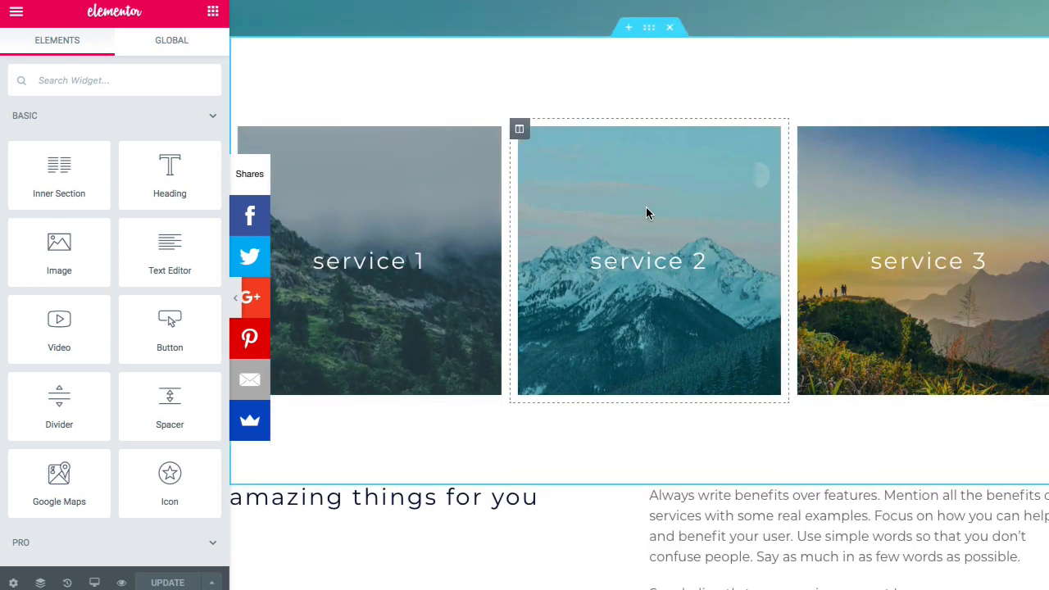
pyautogui.scroll(-8, 646, 213)
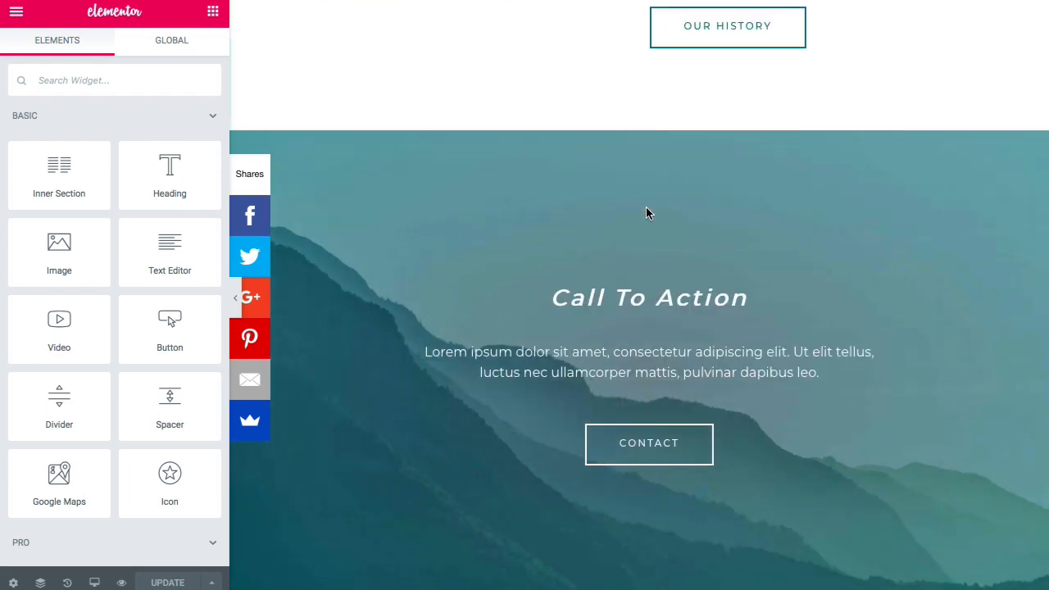
pyautogui.scroll(-2, 646, 213)
pyautogui.scroll(4, 628, 227)
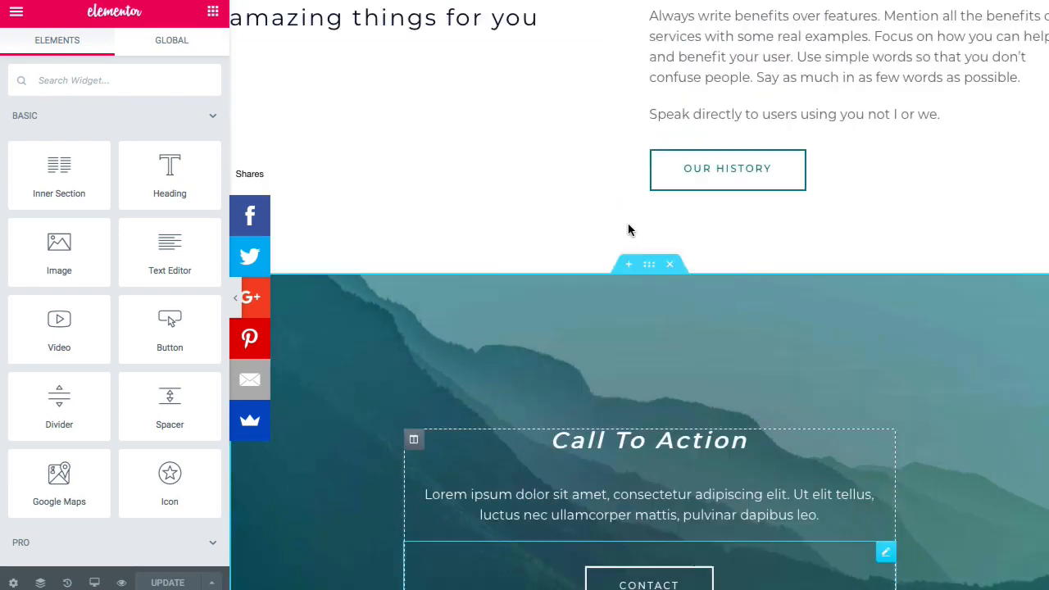
pyautogui.scroll(11, 629, 225)
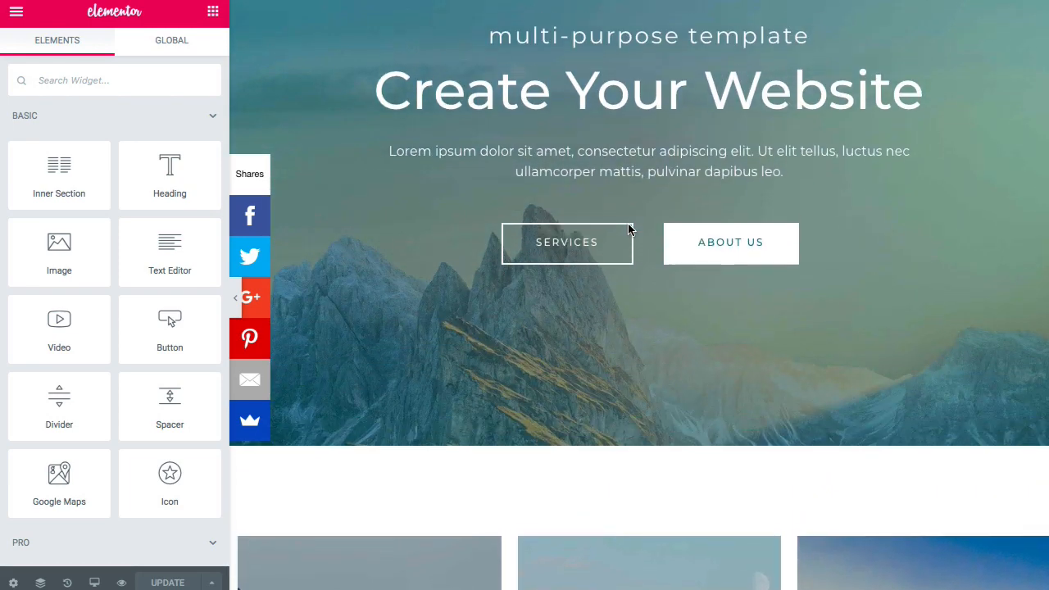
pyautogui.scroll(2, 628, 226)
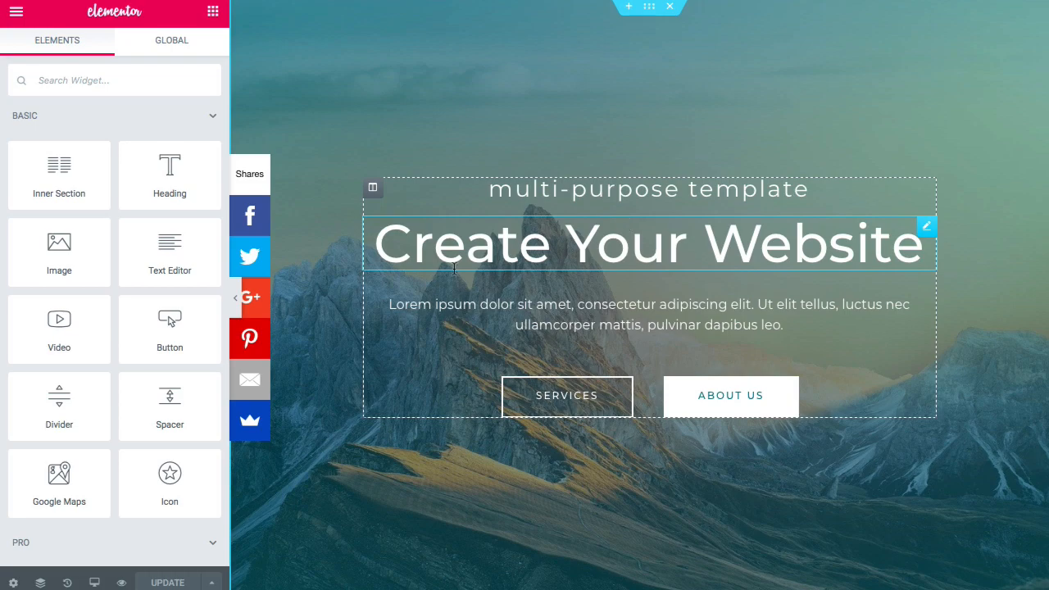
pyautogui.click(235, 299)
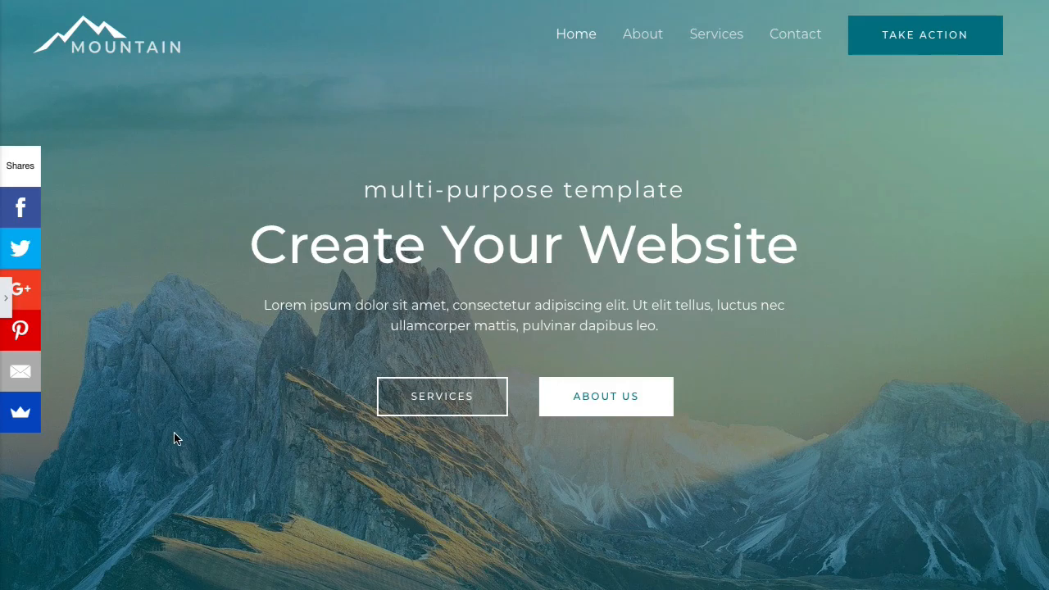
pyautogui.scroll(-4, 231, 432)
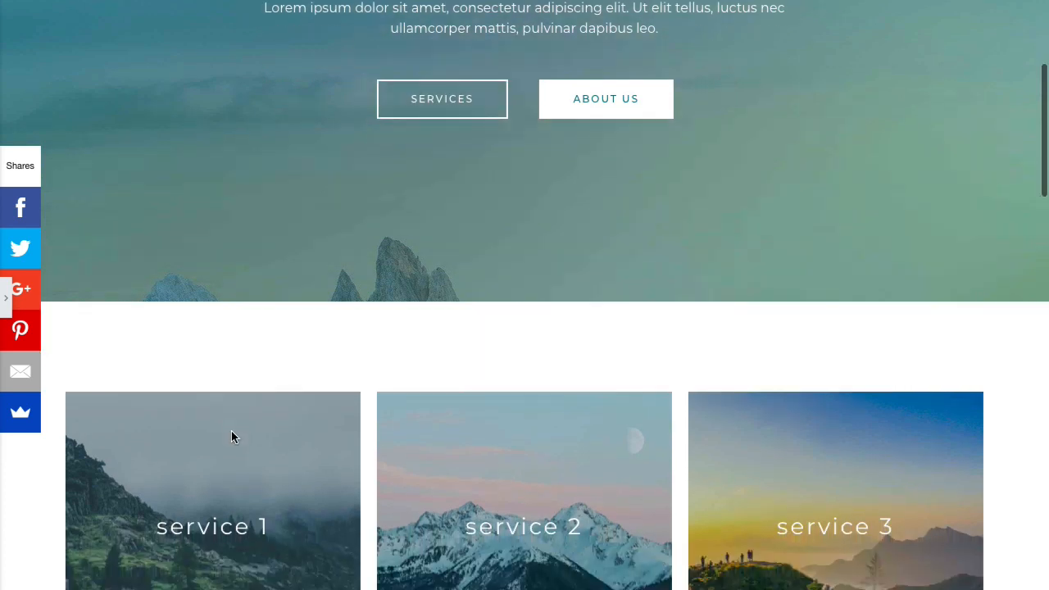
pyautogui.scroll(-1, 231, 432)
pyautogui.scroll(-2, 232, 435)
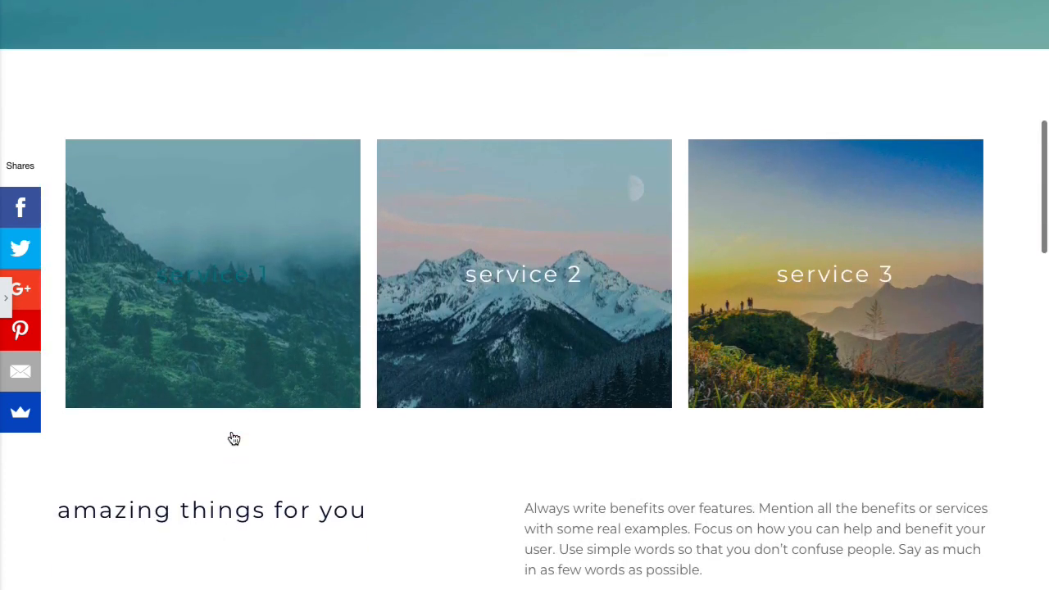
pyautogui.scroll(-6, 232, 435)
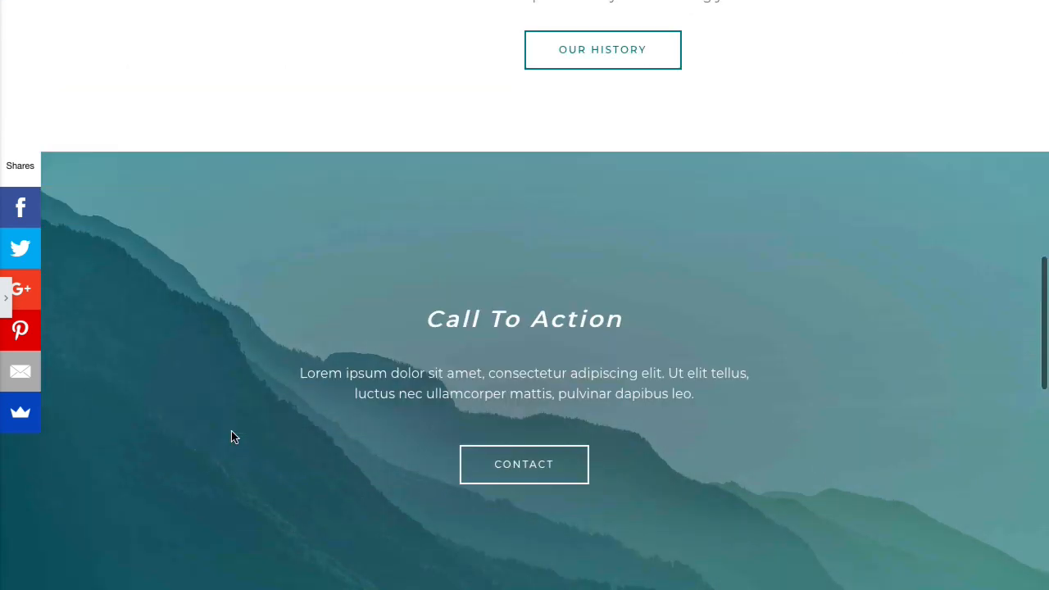
pyautogui.scroll(-4, 231, 431)
pyautogui.scroll(-4, 231, 432)
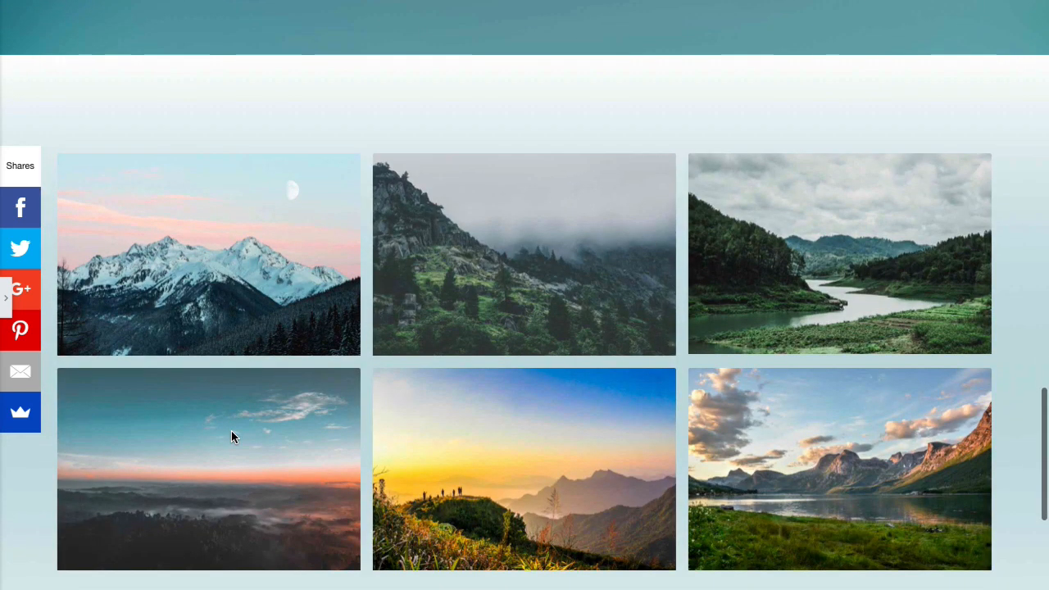
pyautogui.scroll(-4, 231, 437)
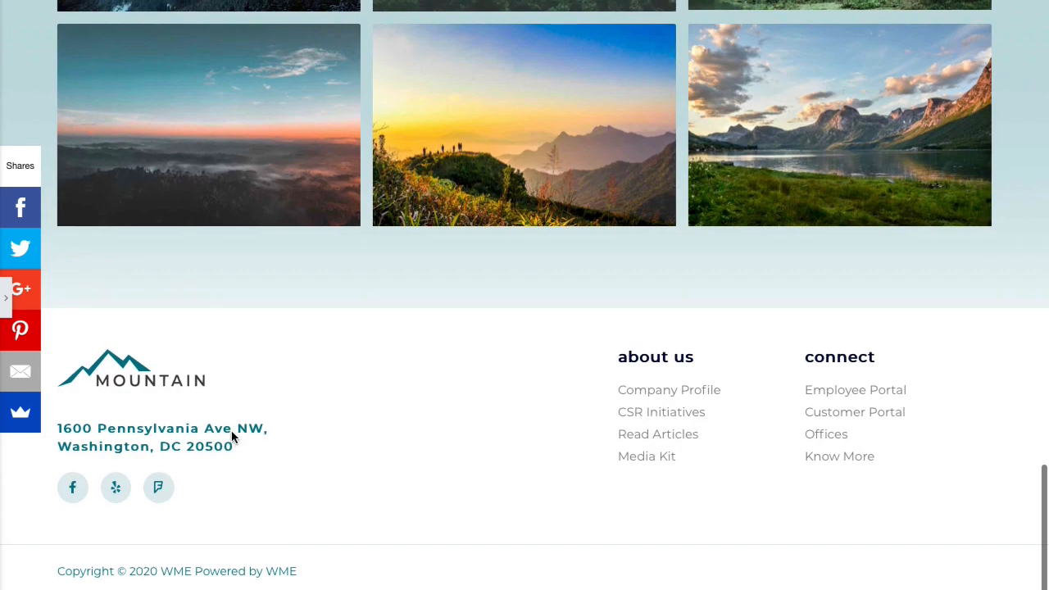
pyautogui.scroll(8, 232, 432)
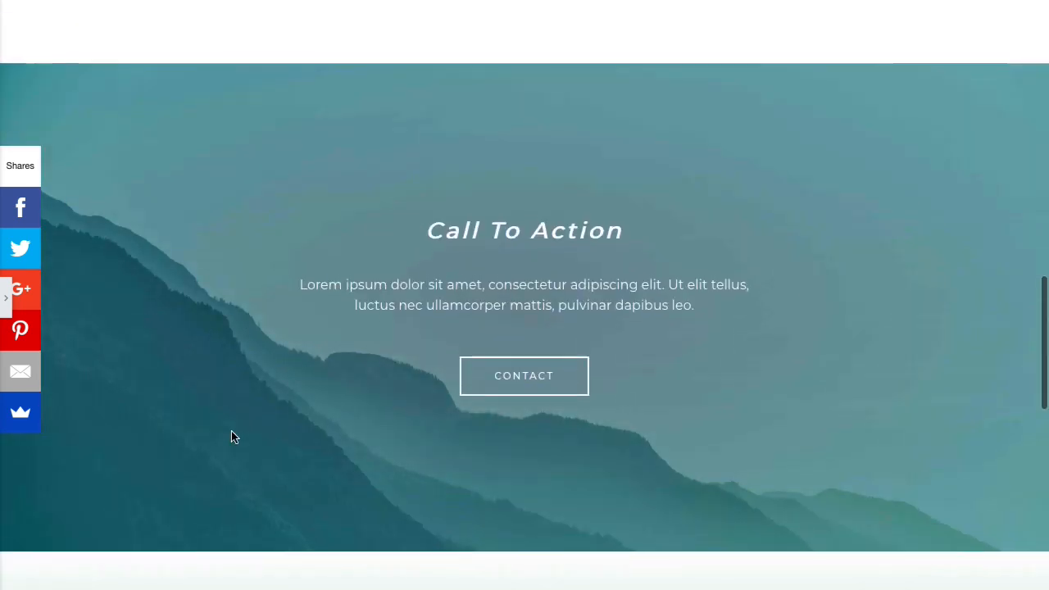
pyautogui.scroll(10, 231, 431)
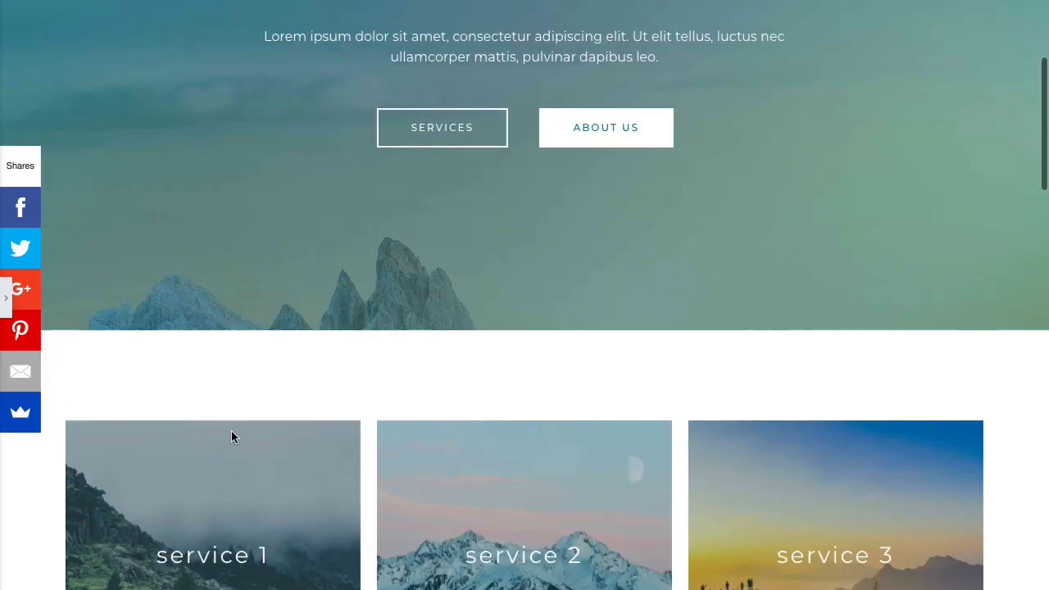
pyautogui.scroll(3, 231, 437)
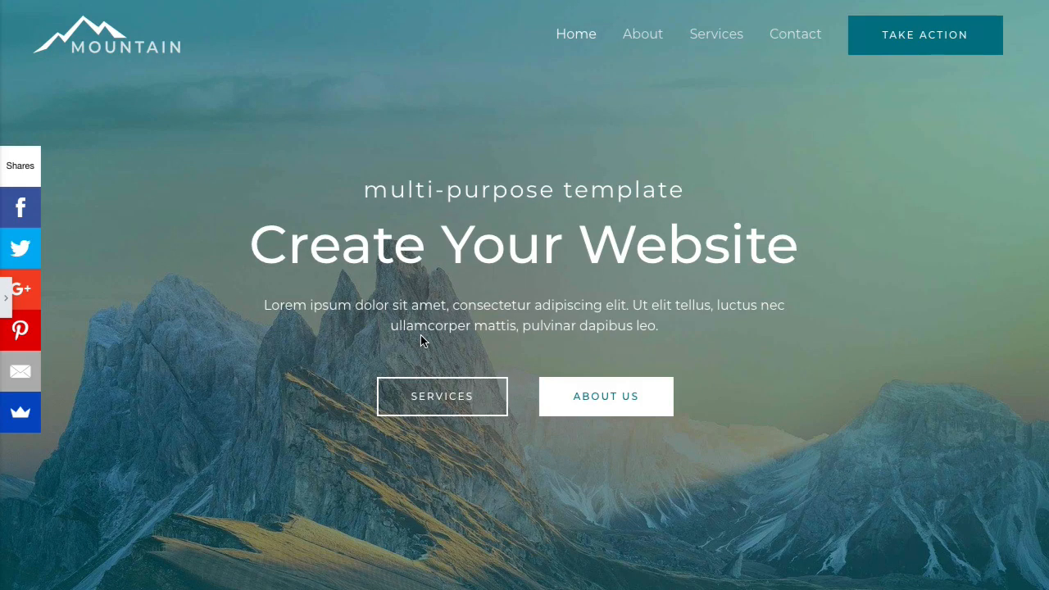
# - Scroll the Mountain template preview past the service cards and Call To Action to the six-photo gallery
pyautogui.scroll(-4, 420, 335)
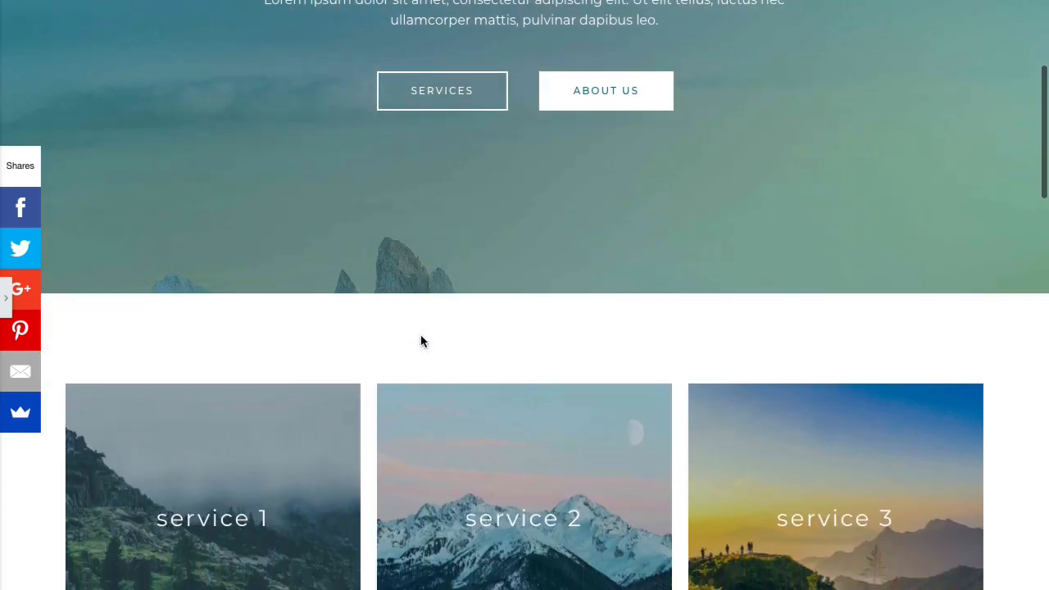
pyautogui.scroll(-2, 421, 335)
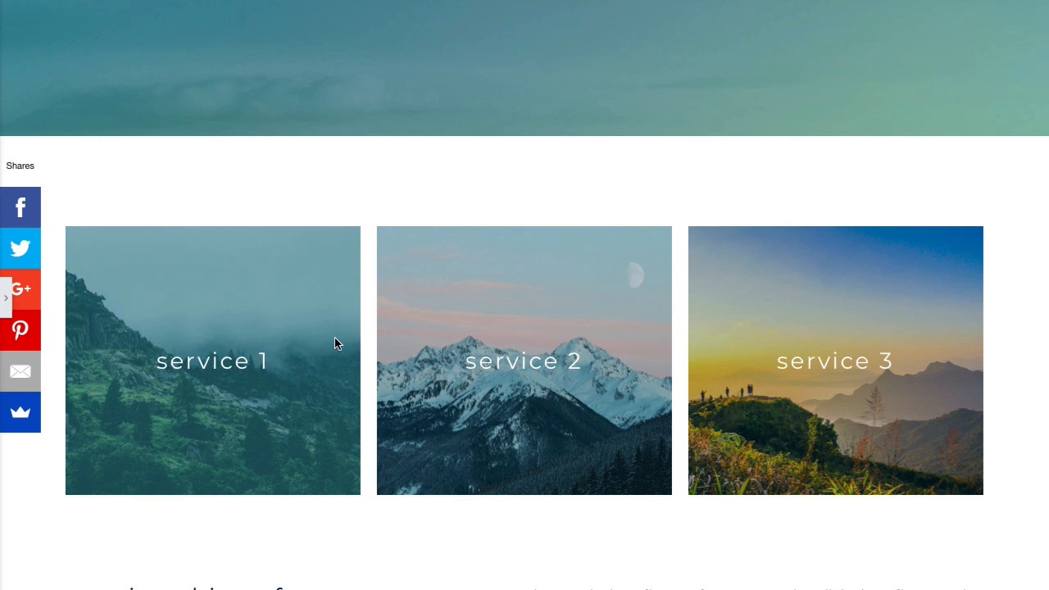
pyautogui.scroll(-2, 530, 345)
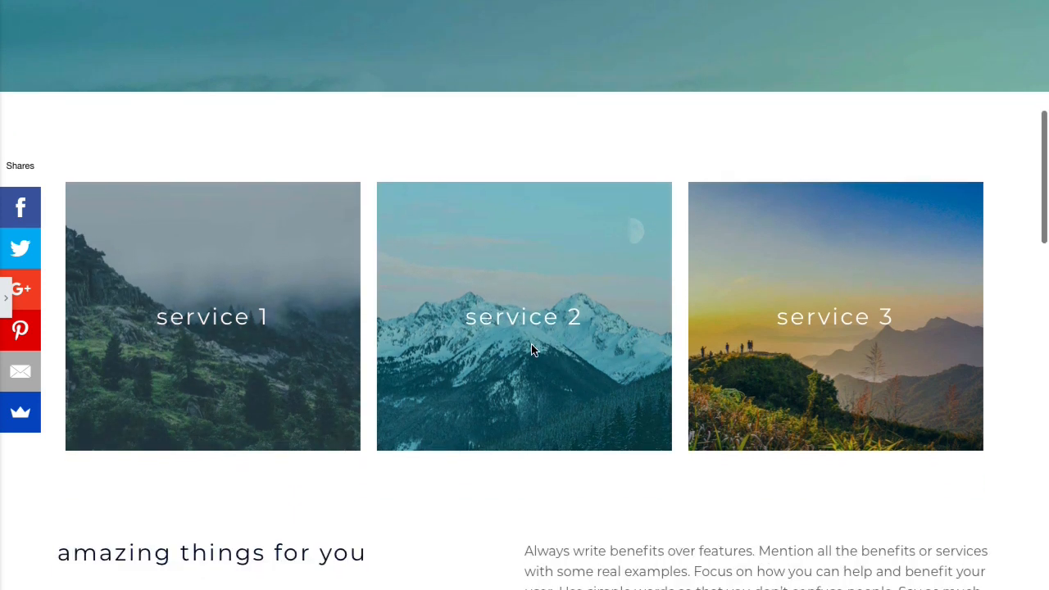
pyautogui.scroll(-1, 531, 345)
pyautogui.scroll(-1, 531, 350)
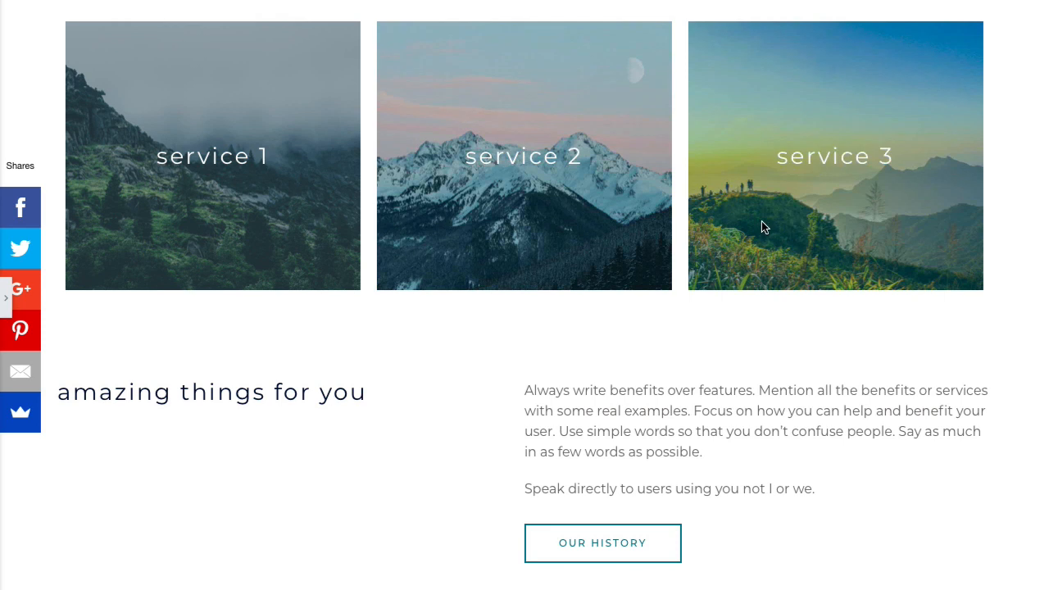
pyautogui.scroll(-6, 762, 221)
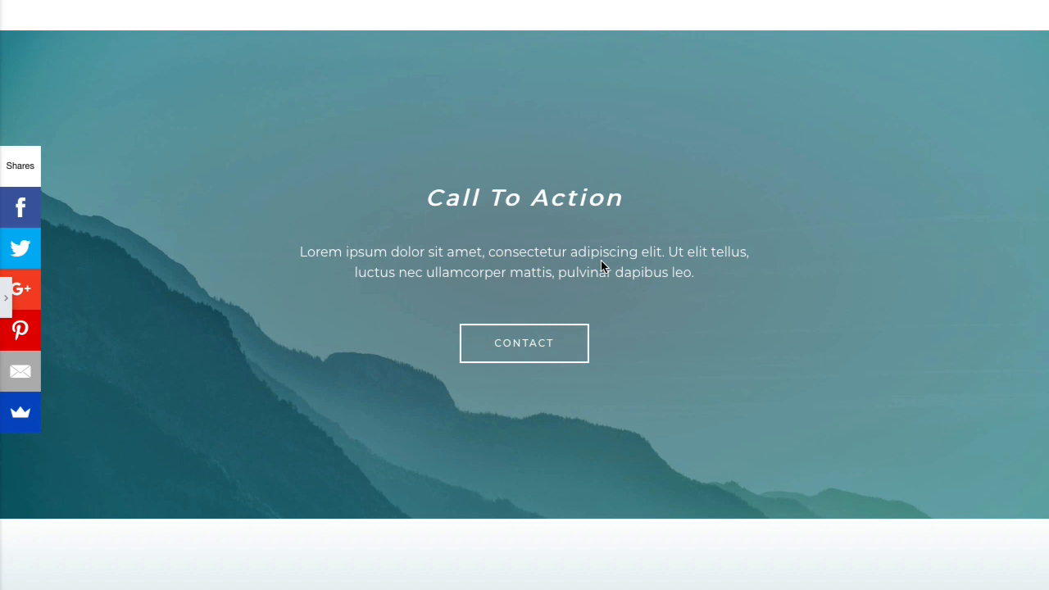
pyautogui.scroll(-4, 601, 262)
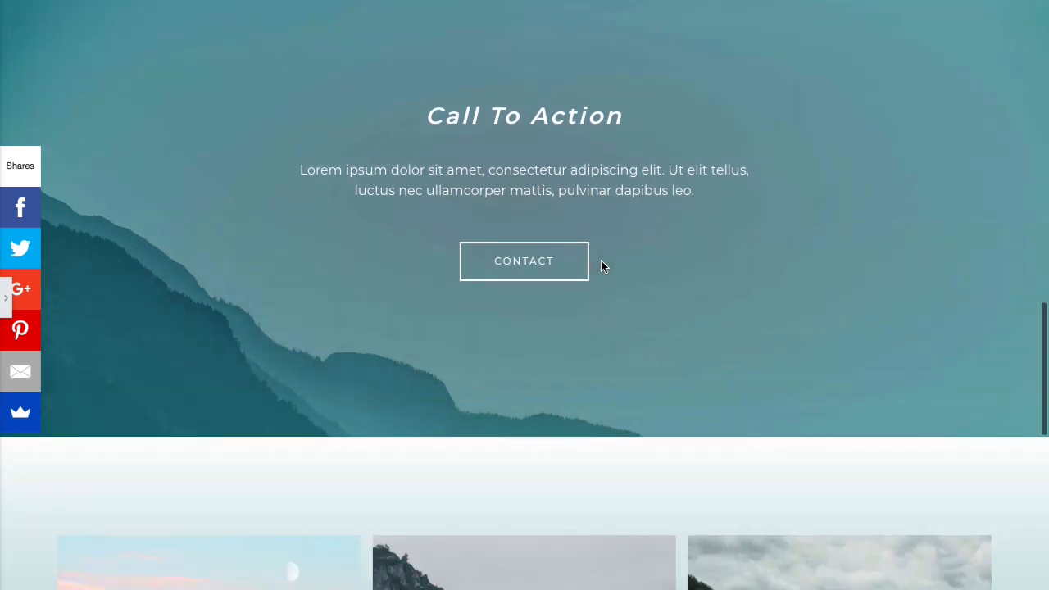
pyautogui.scroll(-3, 600, 263)
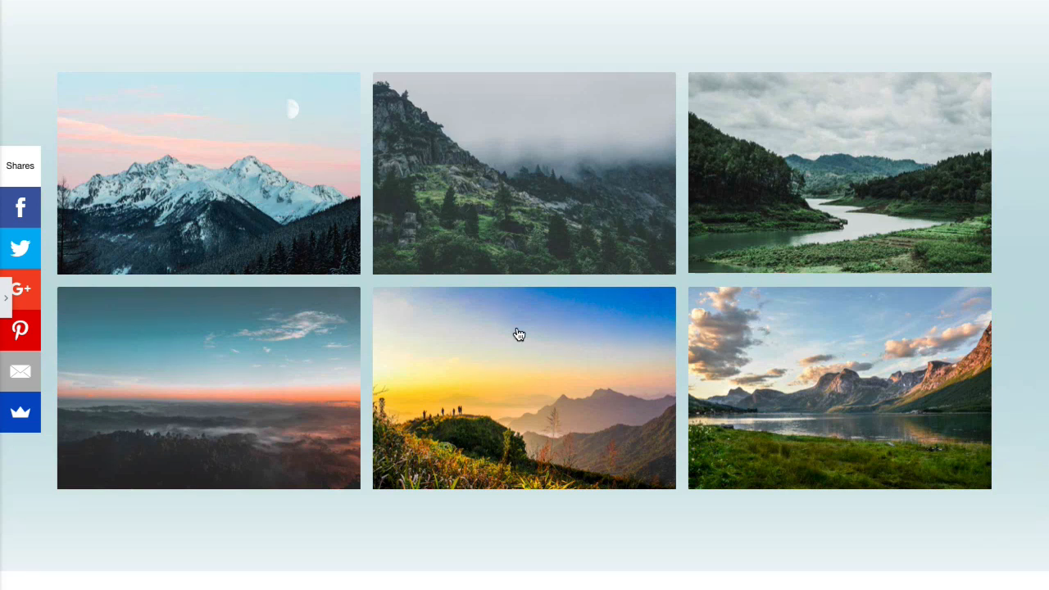
pyautogui.click(265, 202)
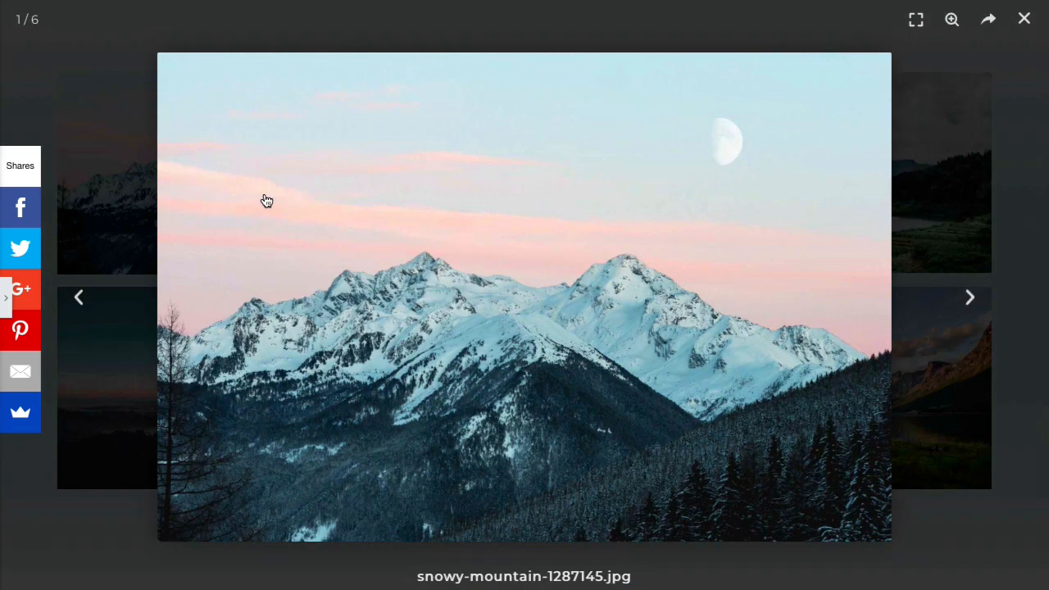
pyautogui.click(971, 299)
pyautogui.click(972, 299)
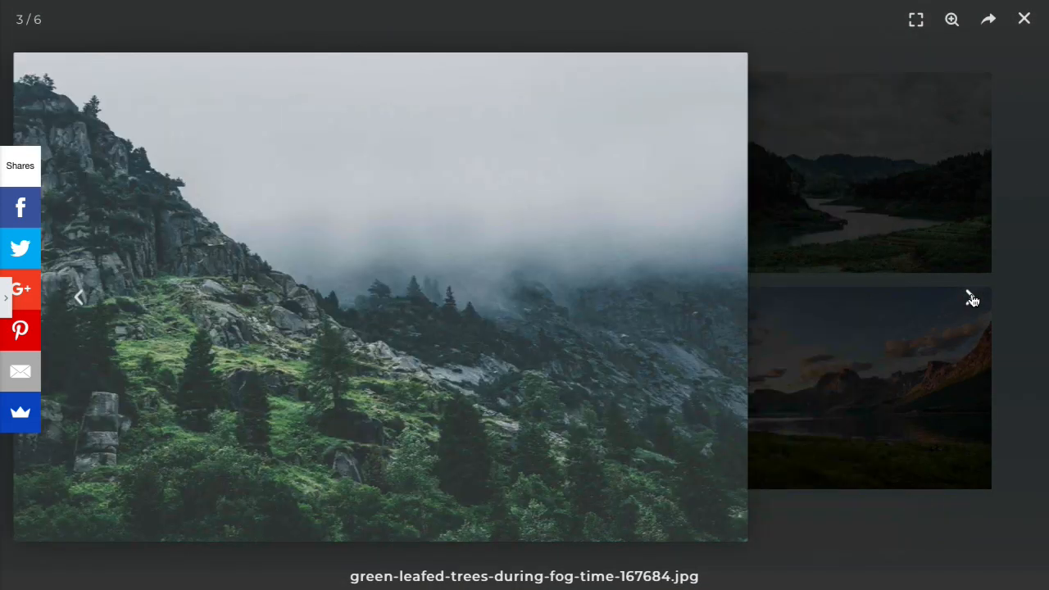
pyautogui.click(972, 298)
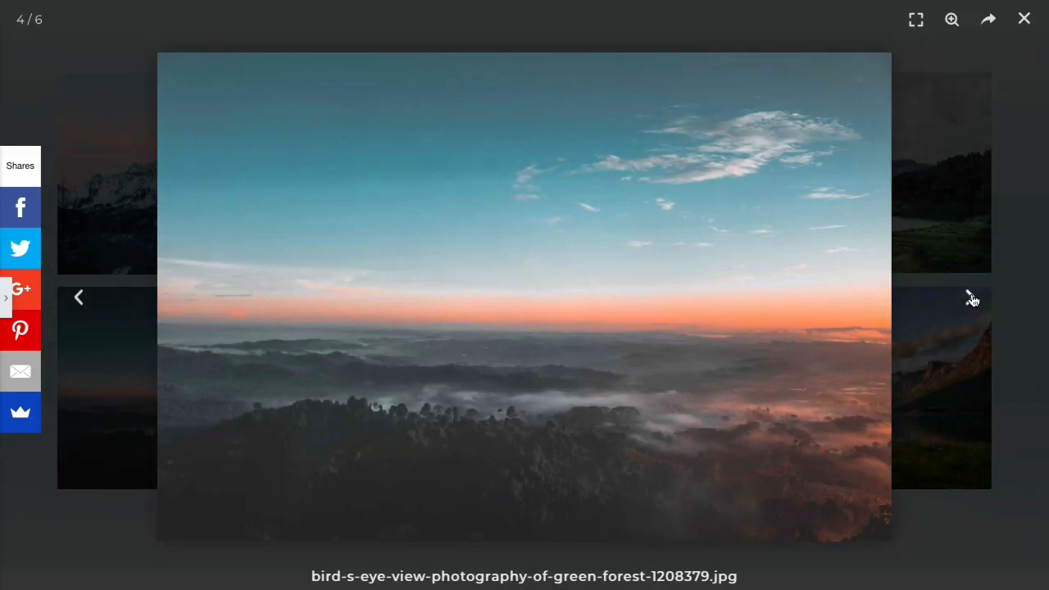
pyautogui.click(971, 298)
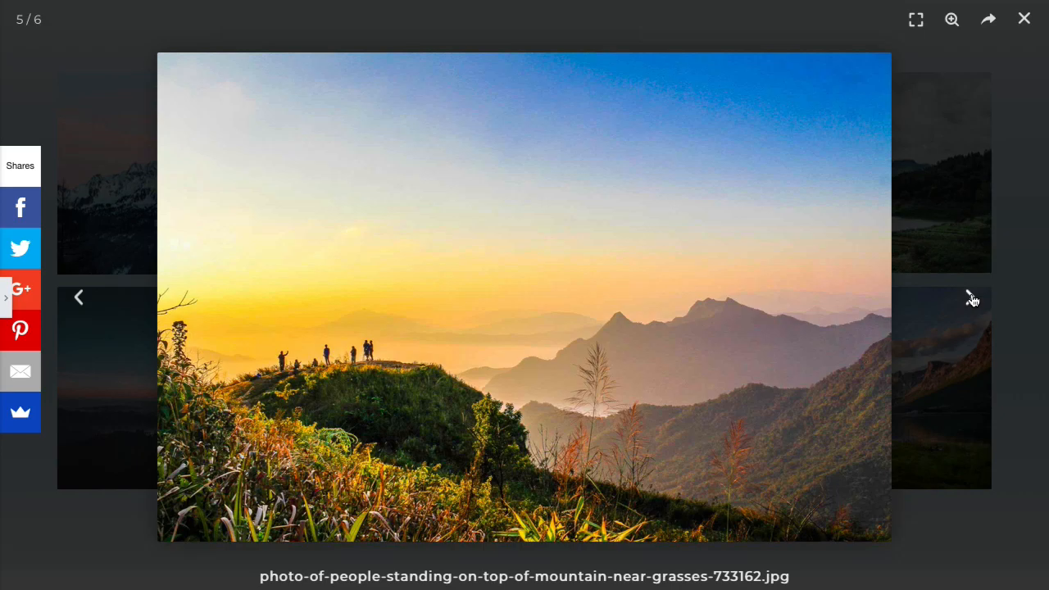
pyautogui.click(972, 298)
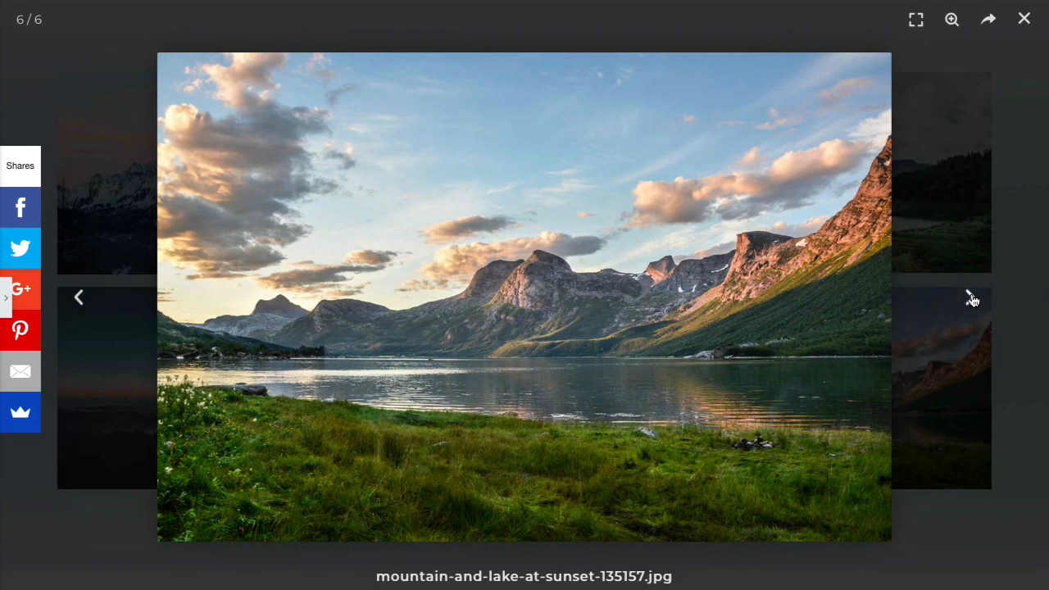
pyautogui.click(971, 298)
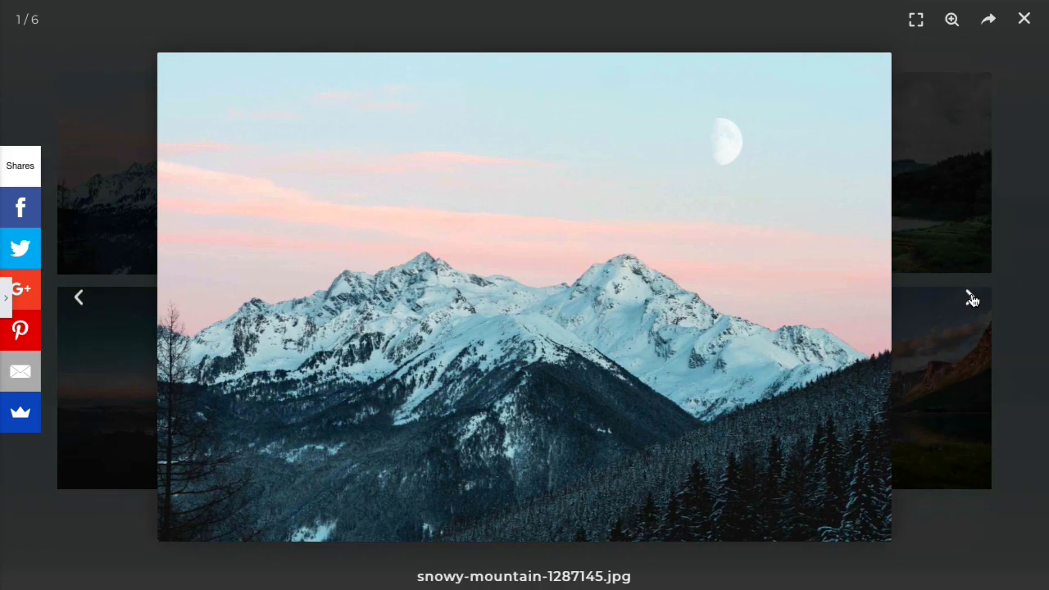
pyautogui.click(972, 298)
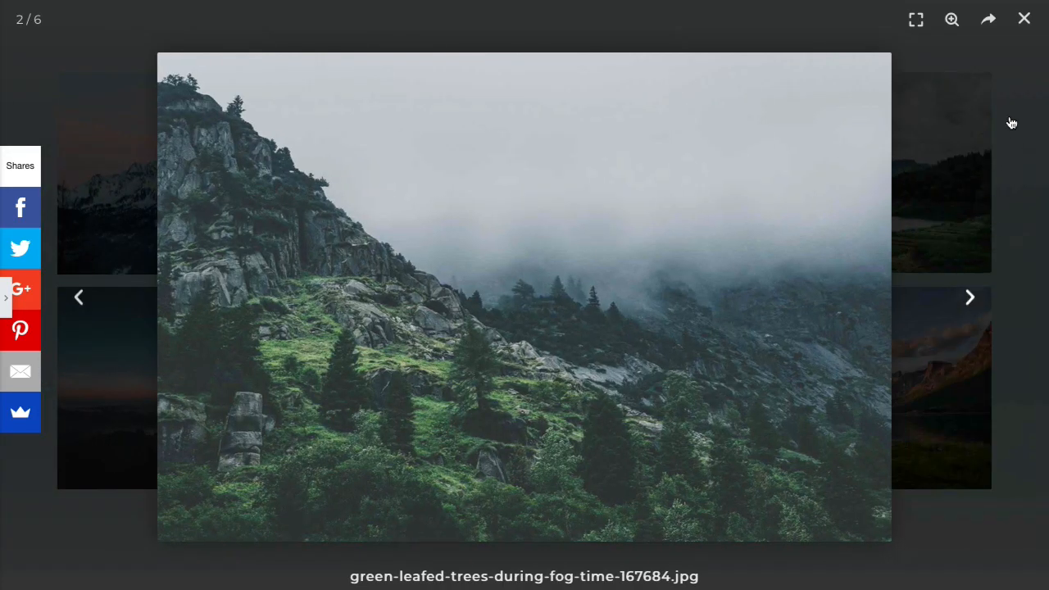
pyautogui.click(1024, 21)
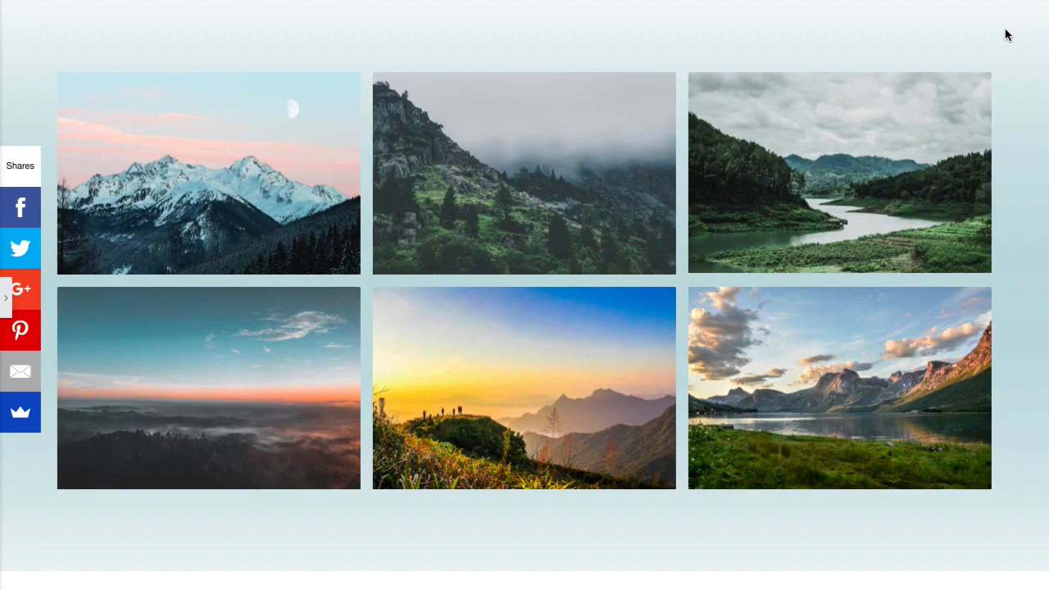
# - Scroll briefly to the footer, then back up to the 'Create Your Website' hero
pyautogui.scroll(-3, 644, 225)
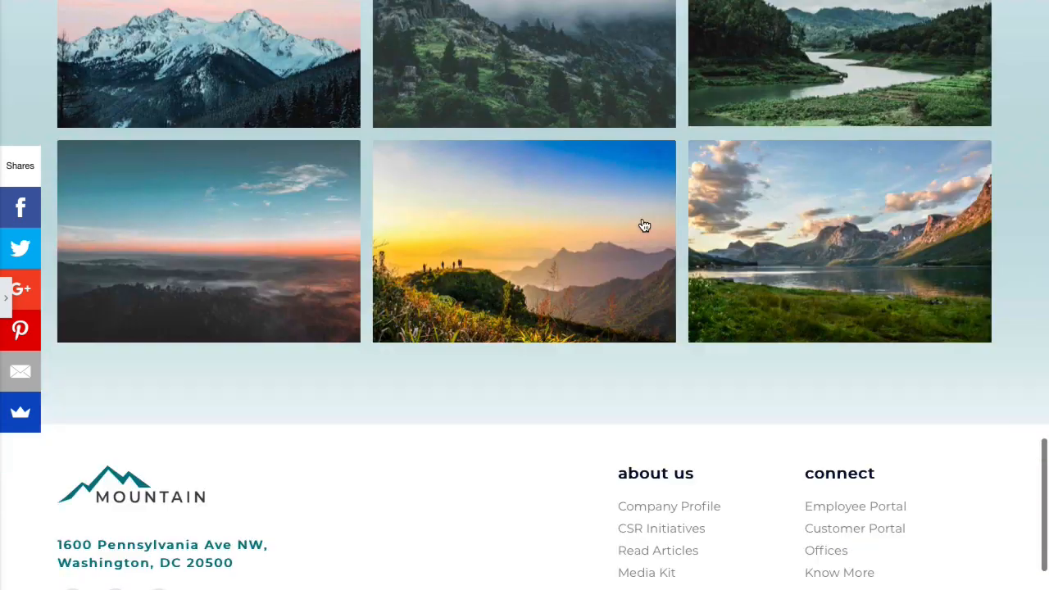
pyautogui.scroll(3, 644, 225)
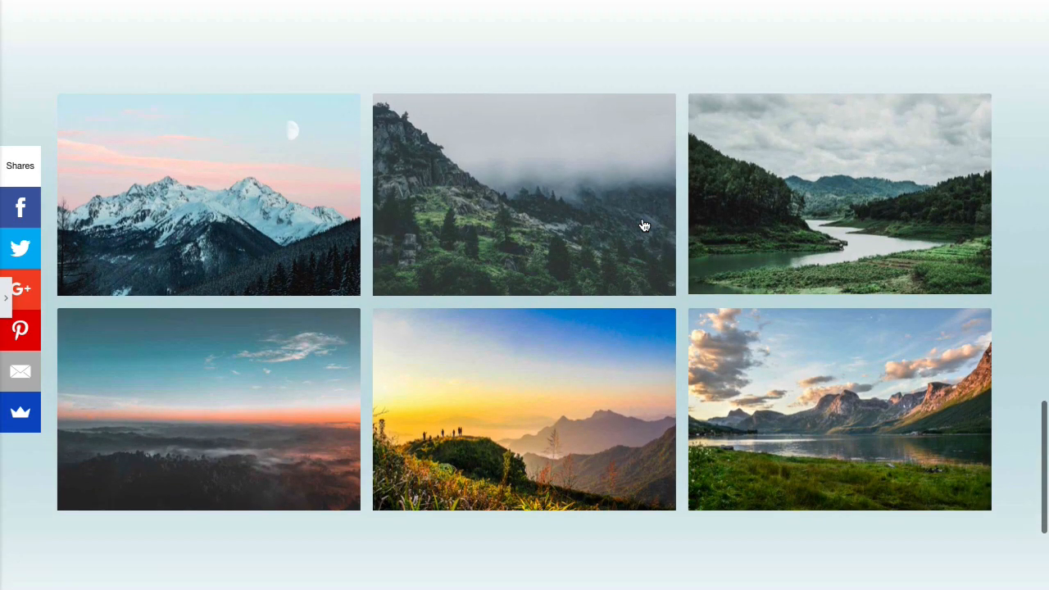
pyautogui.scroll(5, 644, 226)
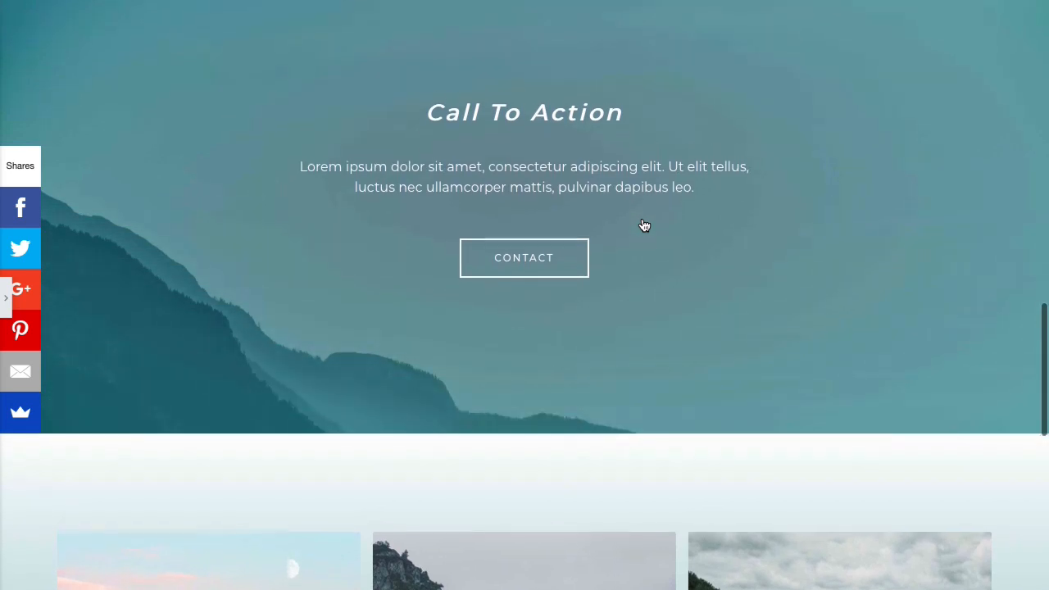
pyautogui.scroll(5, 645, 226)
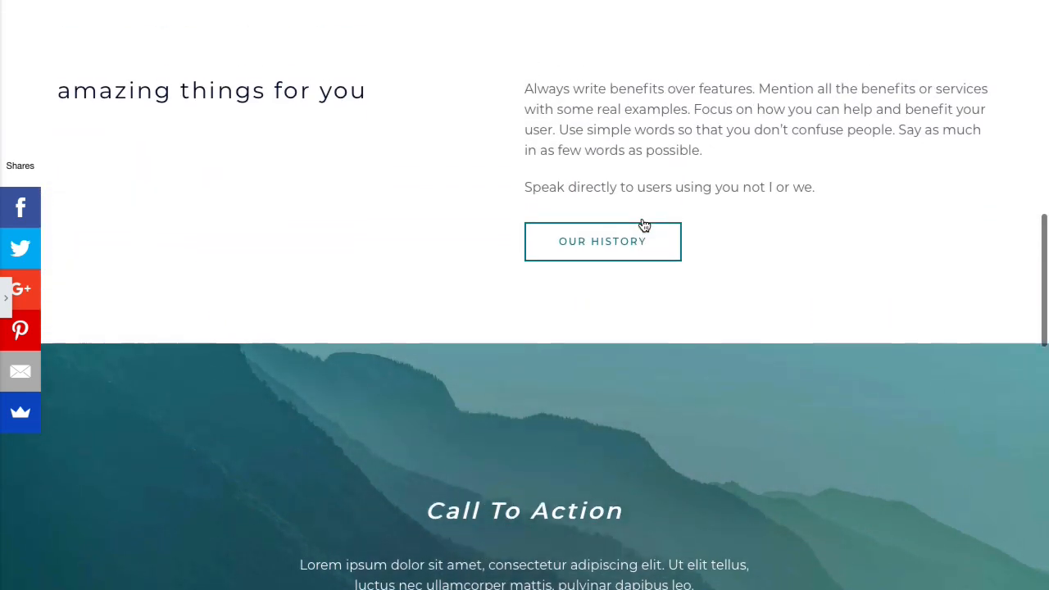
pyautogui.scroll(4, 645, 225)
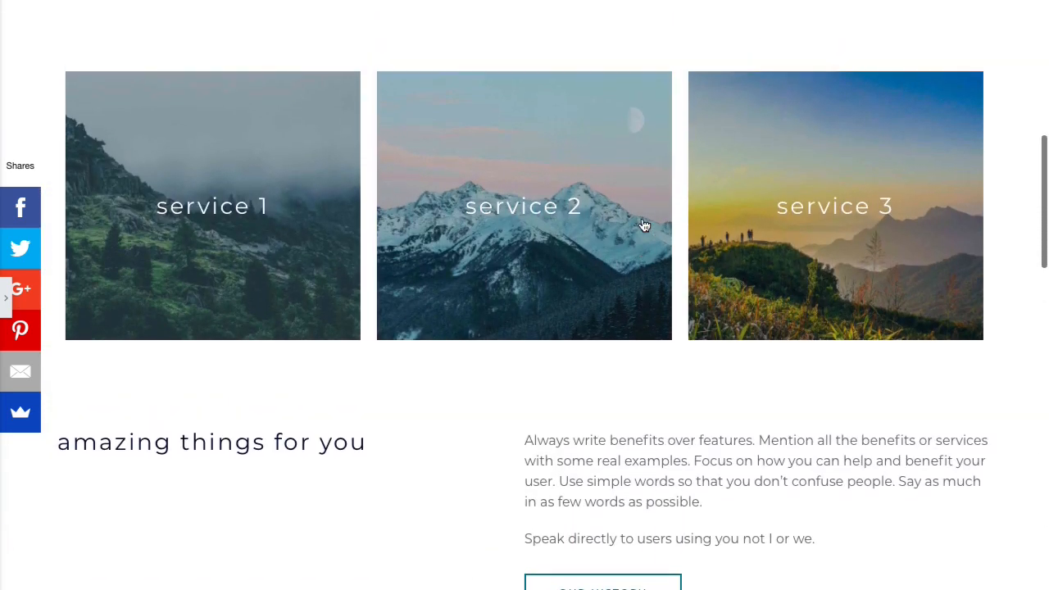
pyautogui.scroll(4, 644, 225)
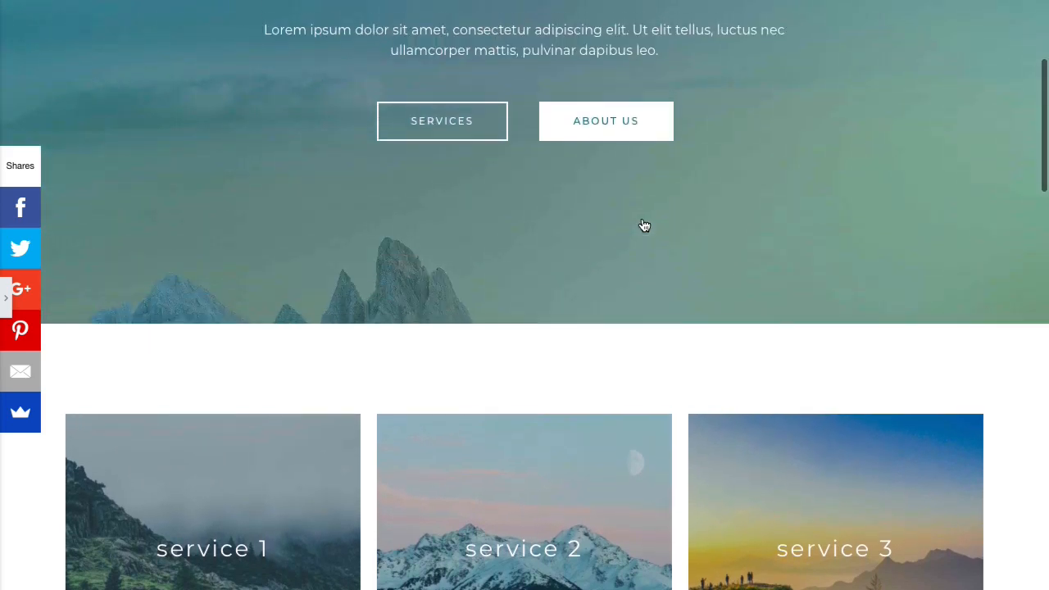
pyautogui.scroll(3, 642, 218)
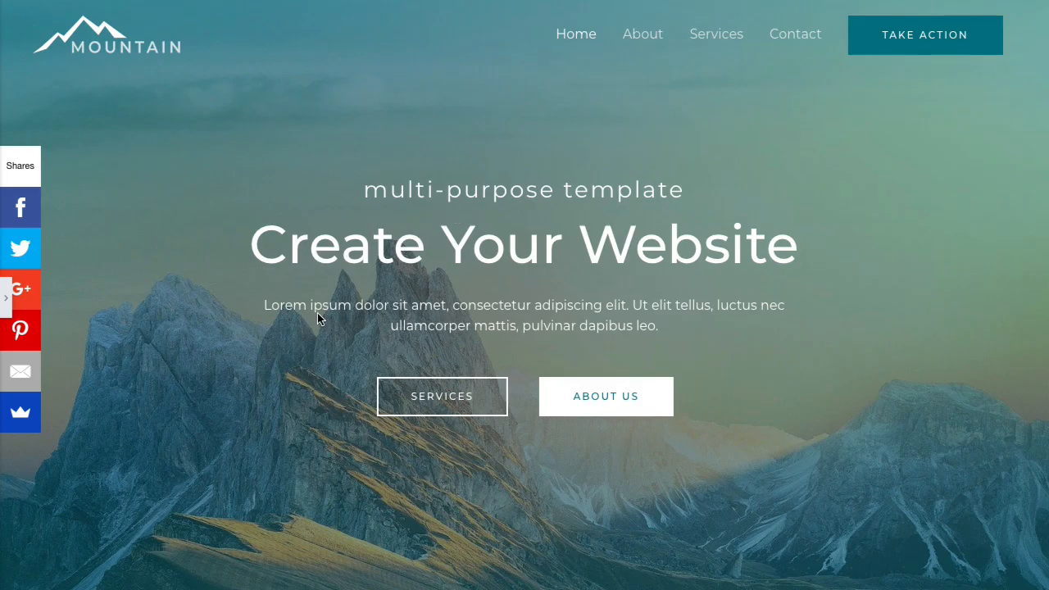
# - Scroll down the live Mountain homepage past the photo gallery and Call To Action
pyautogui.scroll(-3, 318, 314)
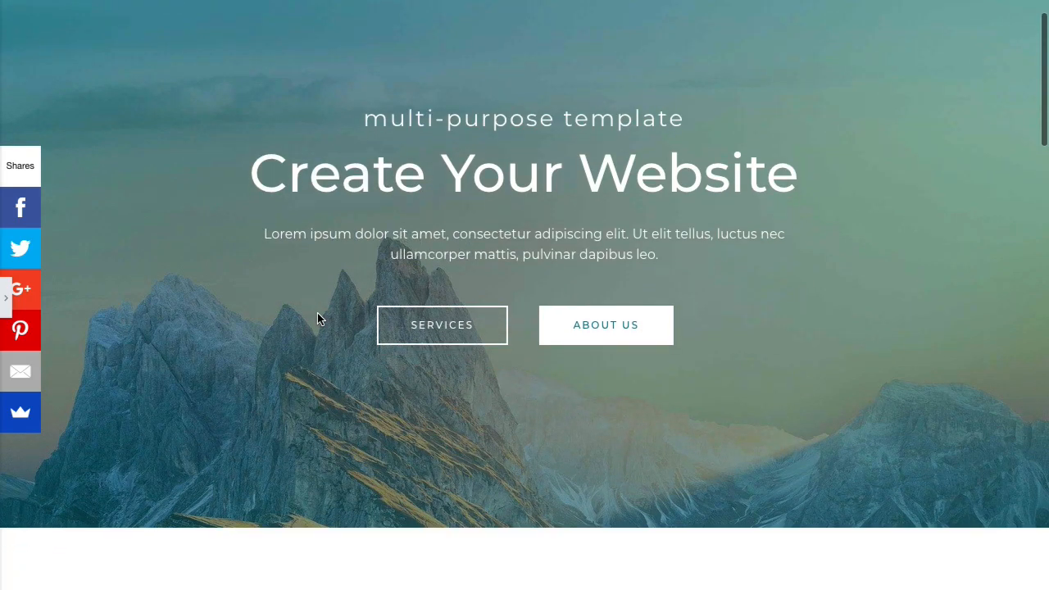
pyautogui.scroll(-2, 317, 313)
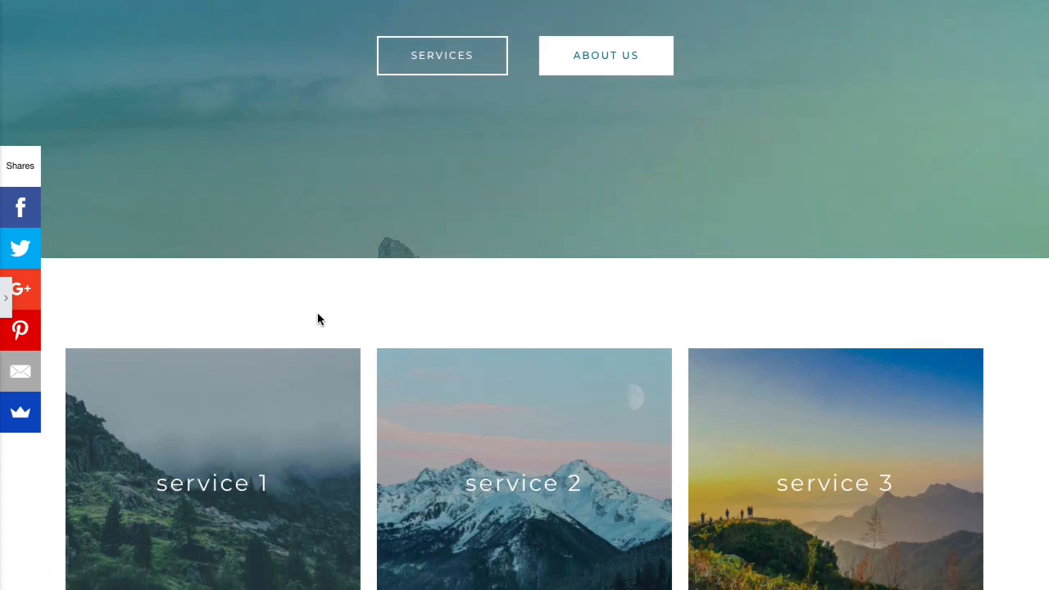
pyautogui.scroll(-2, 318, 314)
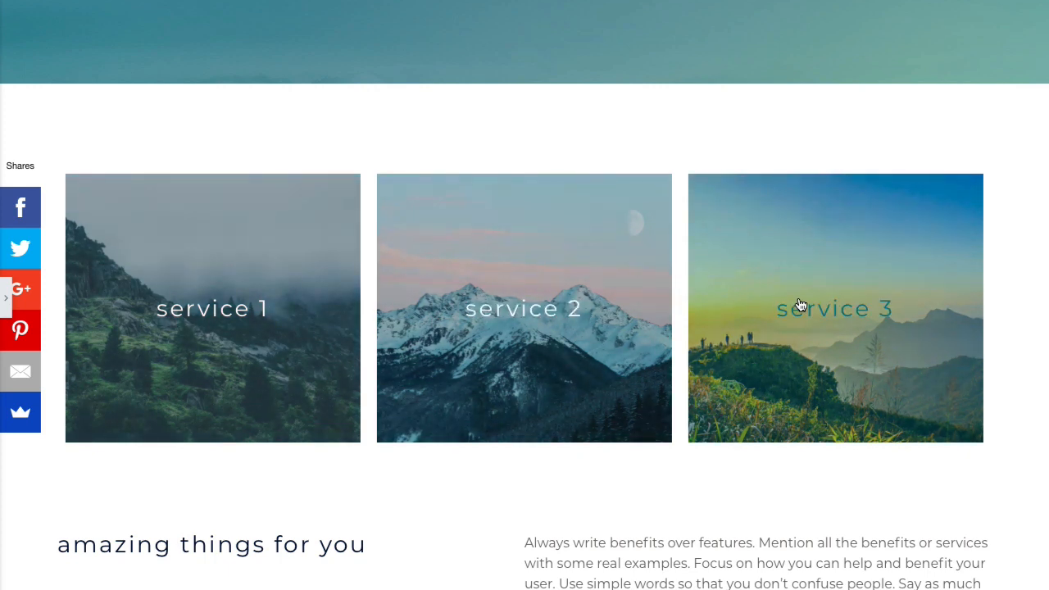
pyautogui.scroll(-1, 801, 305)
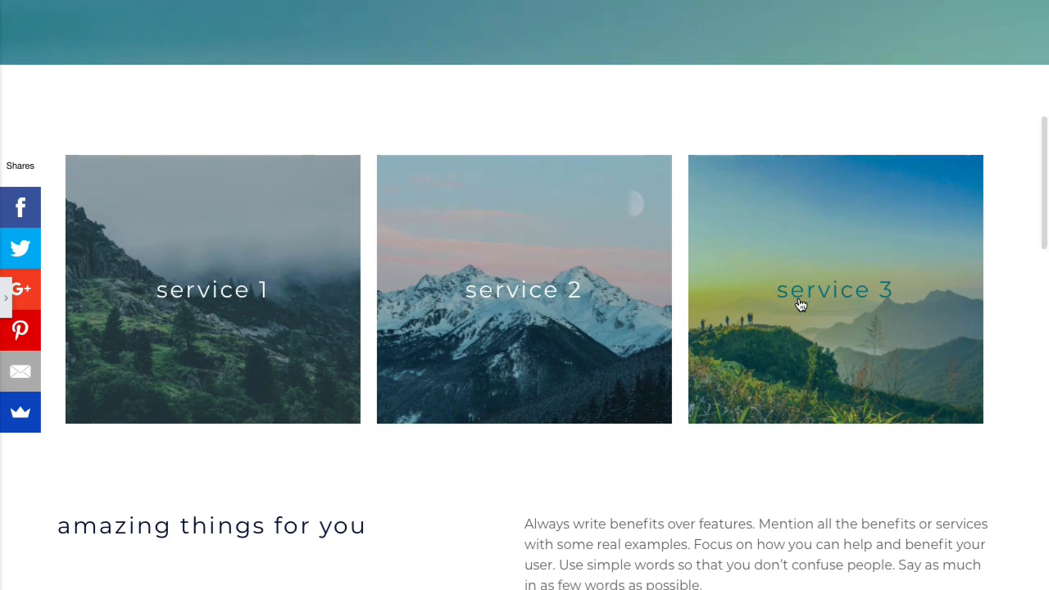
pyautogui.scroll(-1, 801, 305)
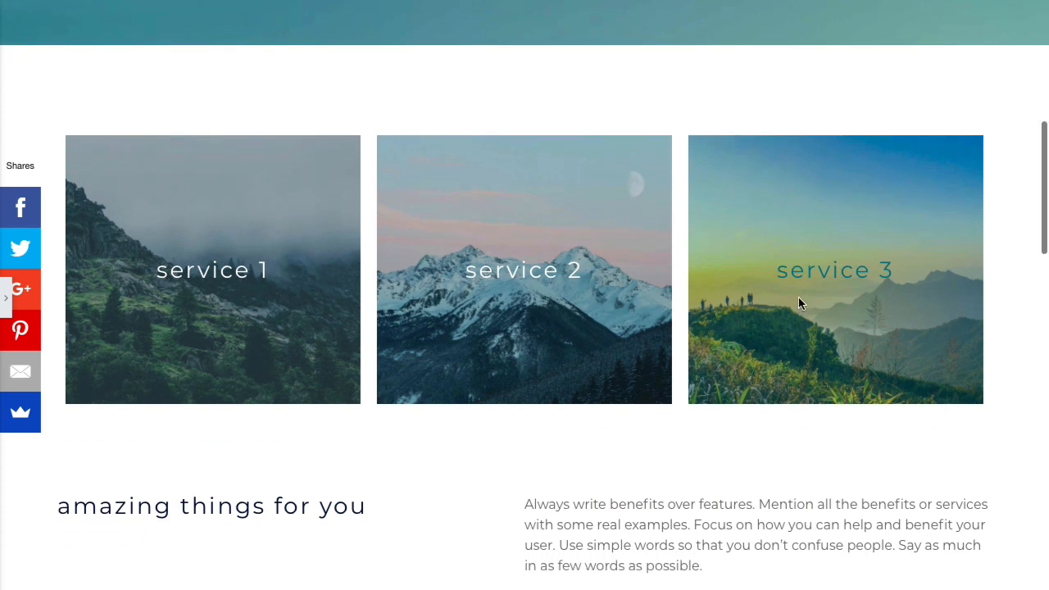
pyautogui.scroll(-5, 798, 297)
pyautogui.scroll(-5, 799, 302)
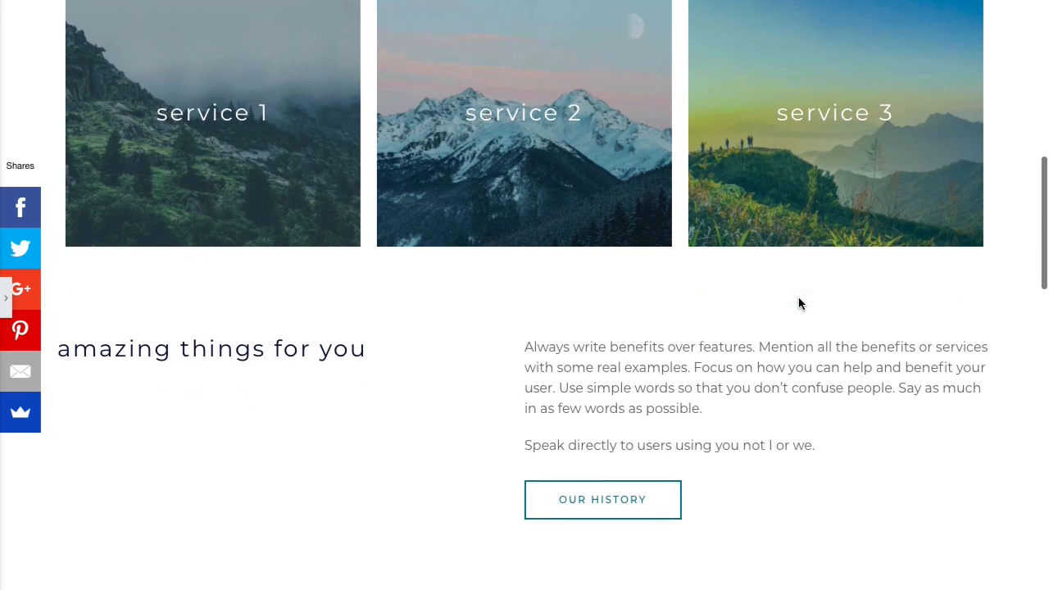
pyautogui.scroll(-8, 799, 302)
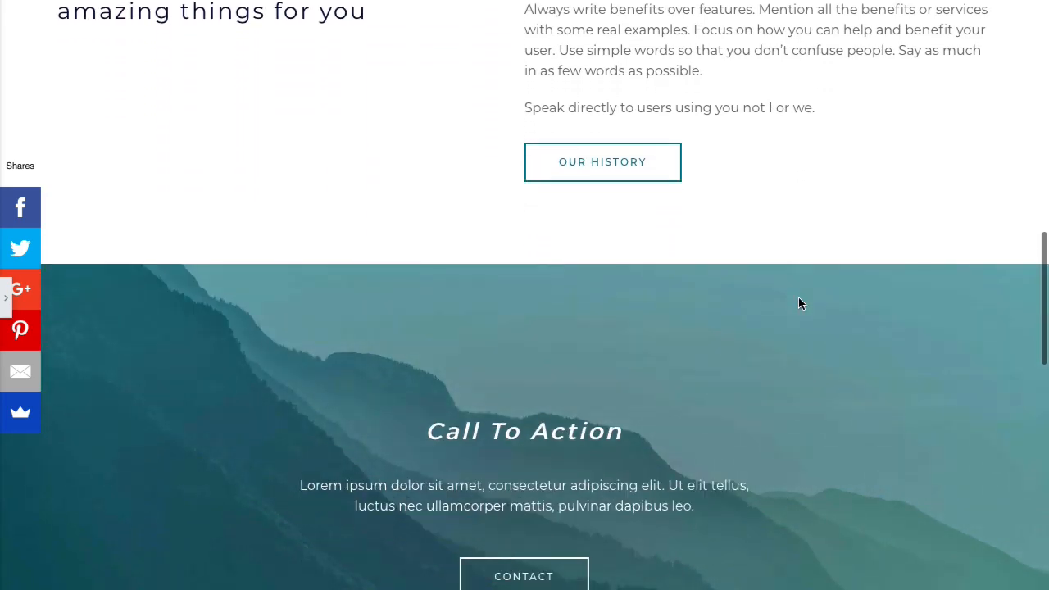
pyautogui.scroll(-2, 800, 303)
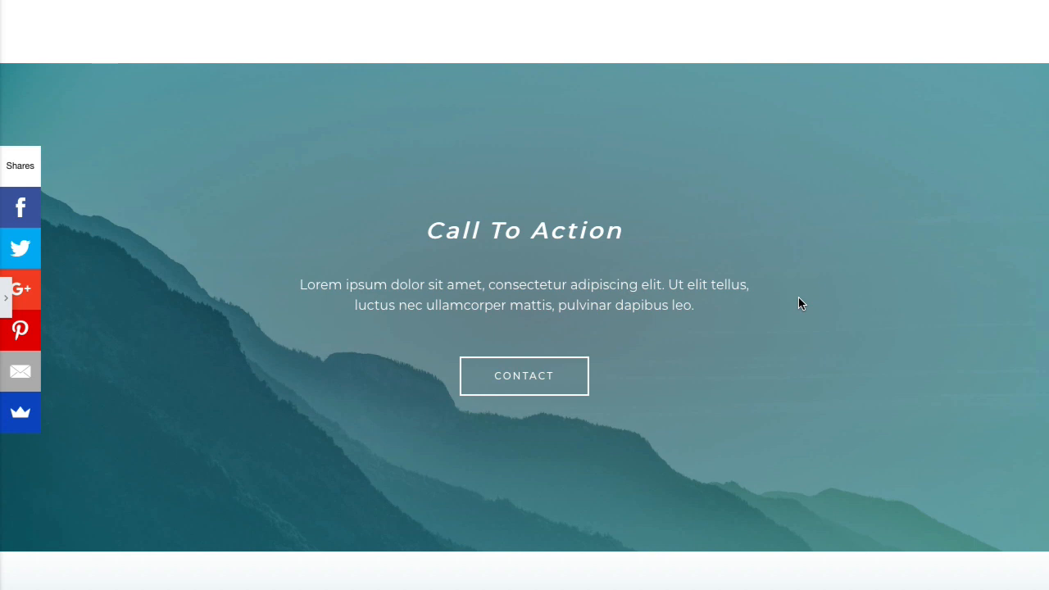
pyautogui.scroll(-5, 800, 303)
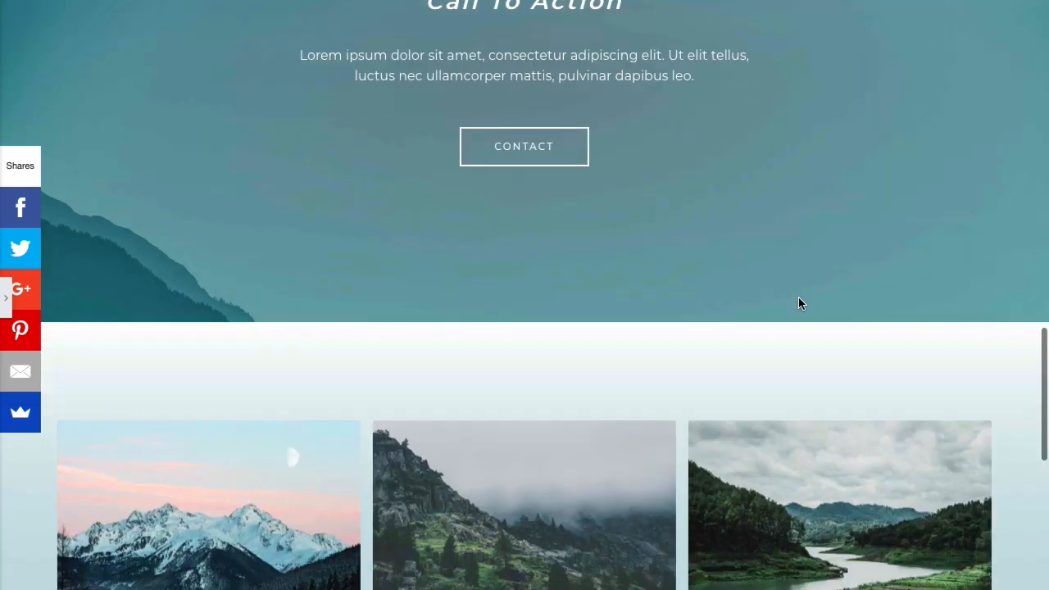
pyautogui.scroll(-3, 800, 303)
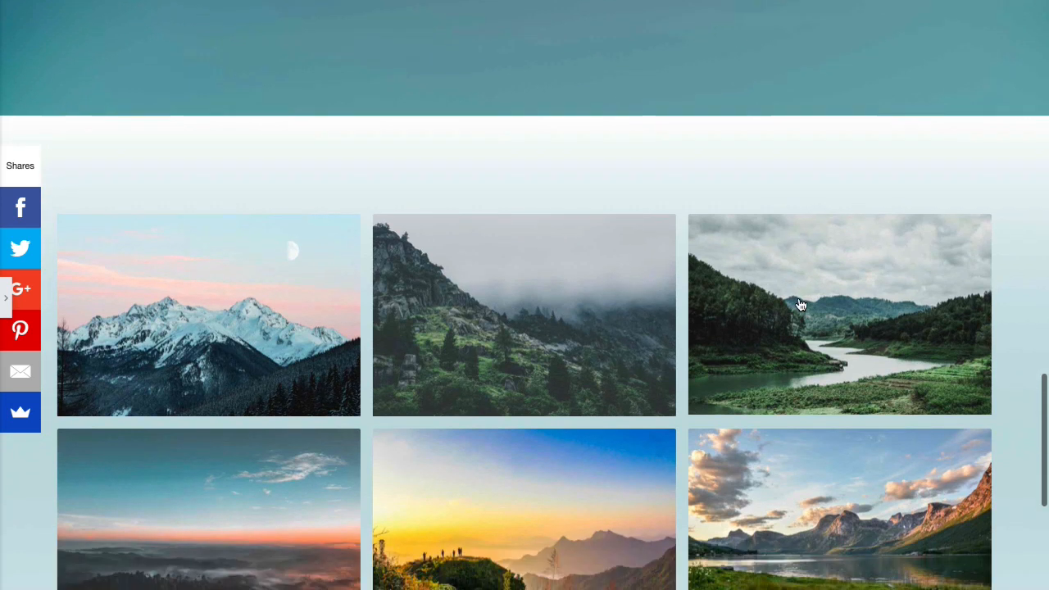
pyautogui.scroll(-1, 800, 304)
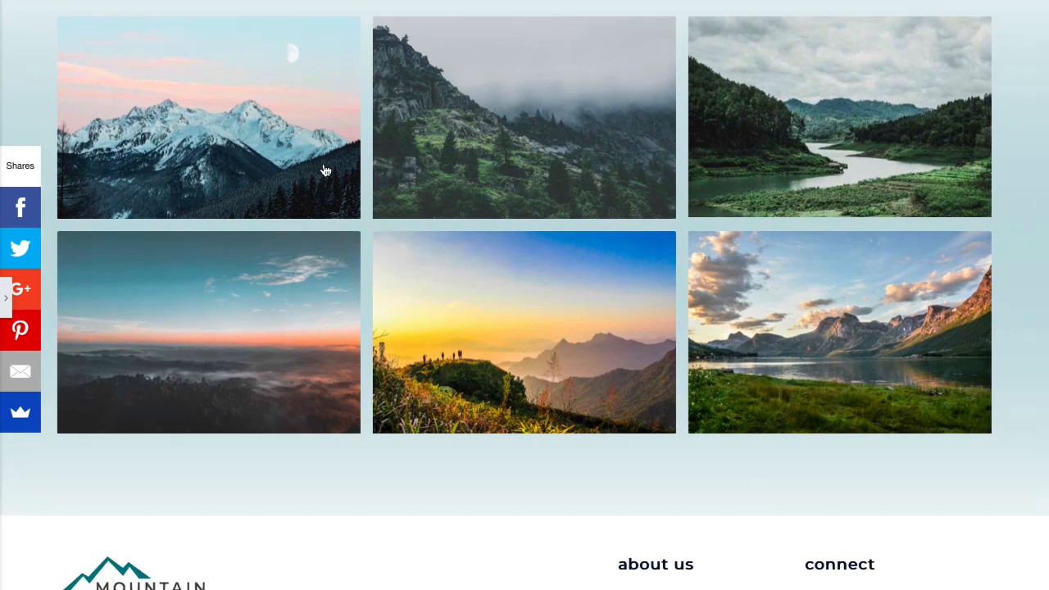
# - Scroll back up to the three service tiles and the 'amazing things for you' section
pyautogui.scroll(2, 623, 194)
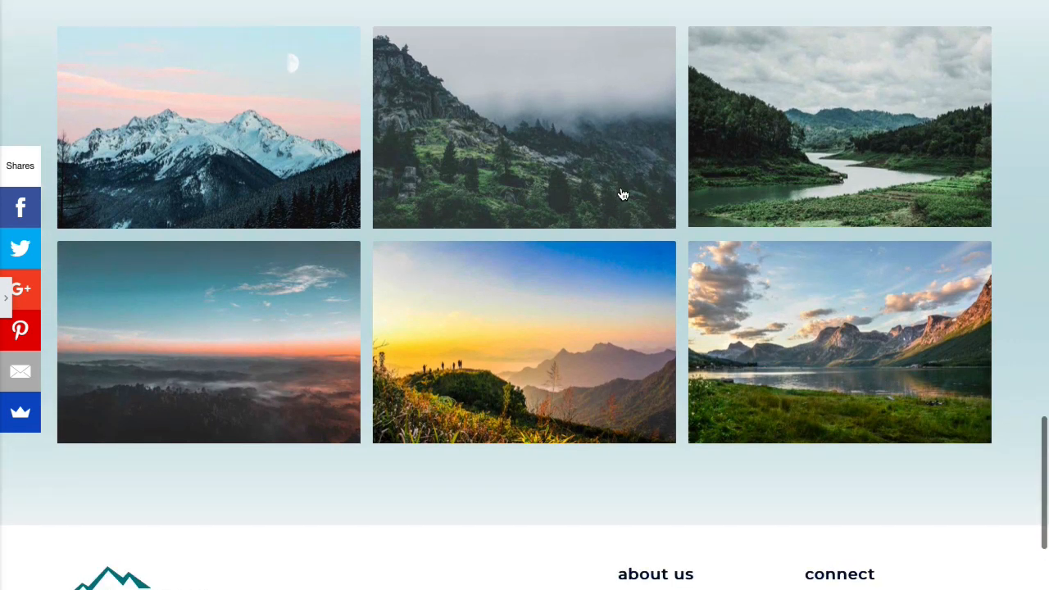
pyautogui.scroll(1, 623, 194)
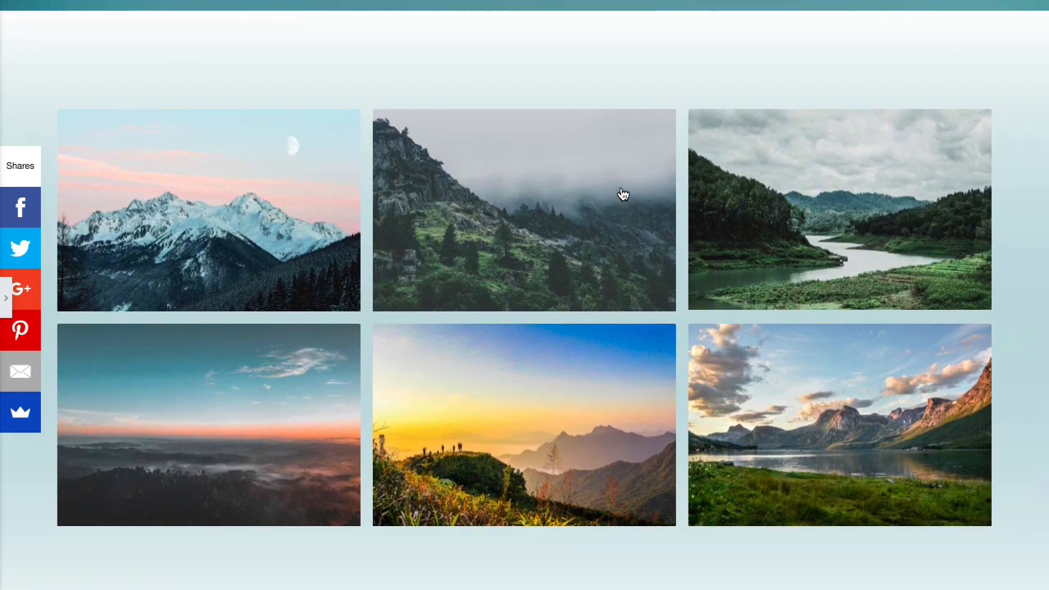
pyautogui.scroll(1, 623, 194)
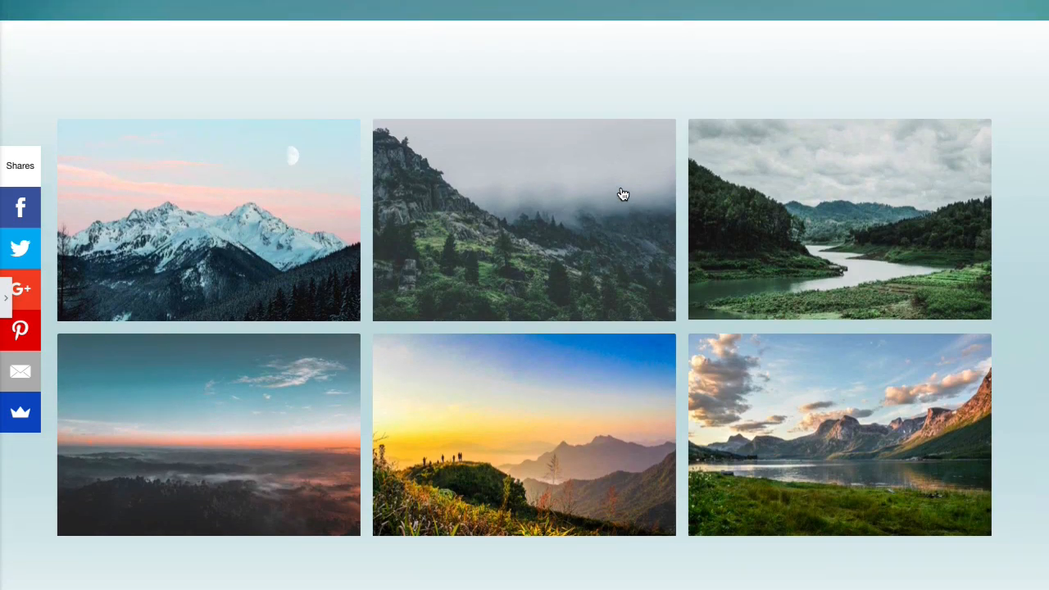
pyautogui.scroll(6, 623, 194)
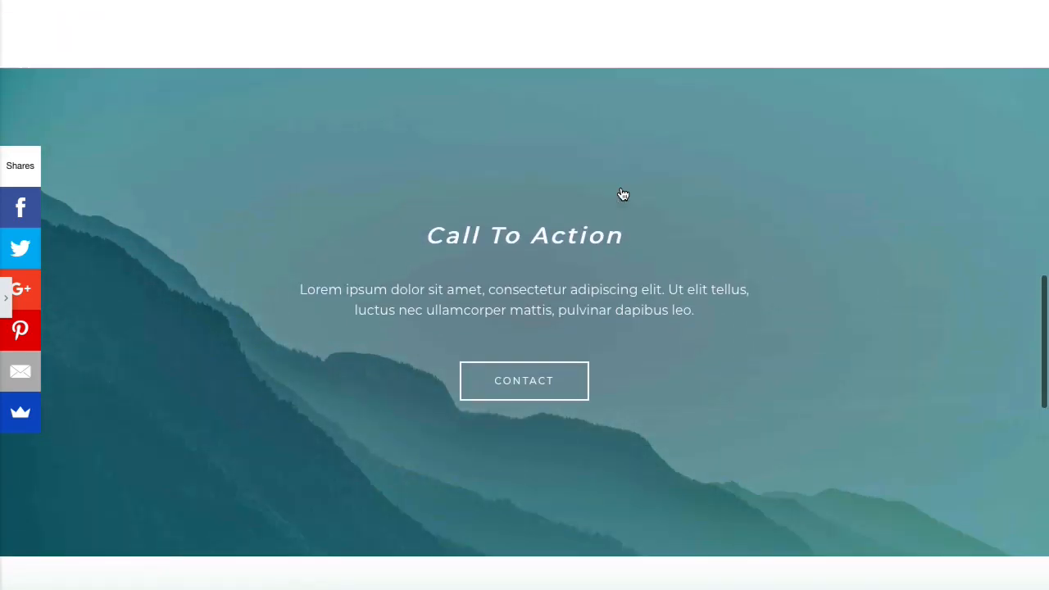
pyautogui.scroll(8, 623, 194)
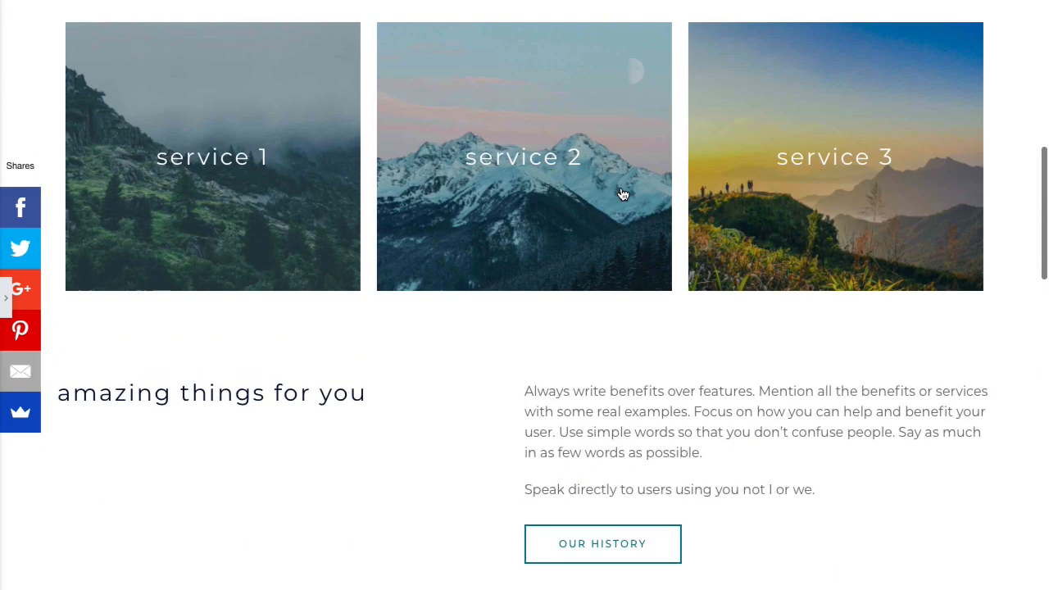
pyautogui.scroll(8, 623, 194)
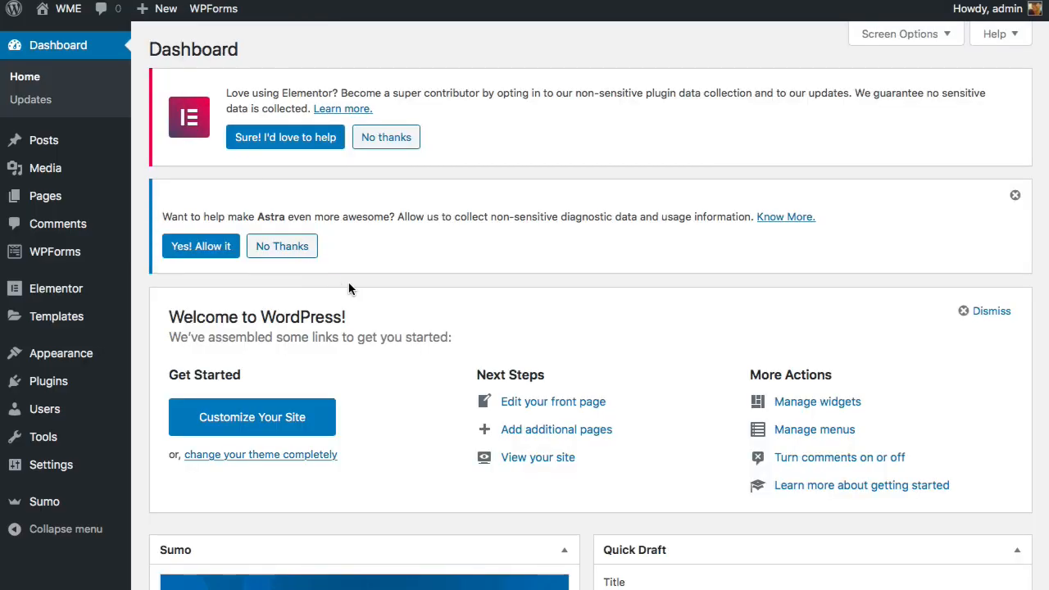
# - Dismiss the Astra data-collection notice with No Thanks and open Customize Your Site
pyautogui.click(1015, 195)
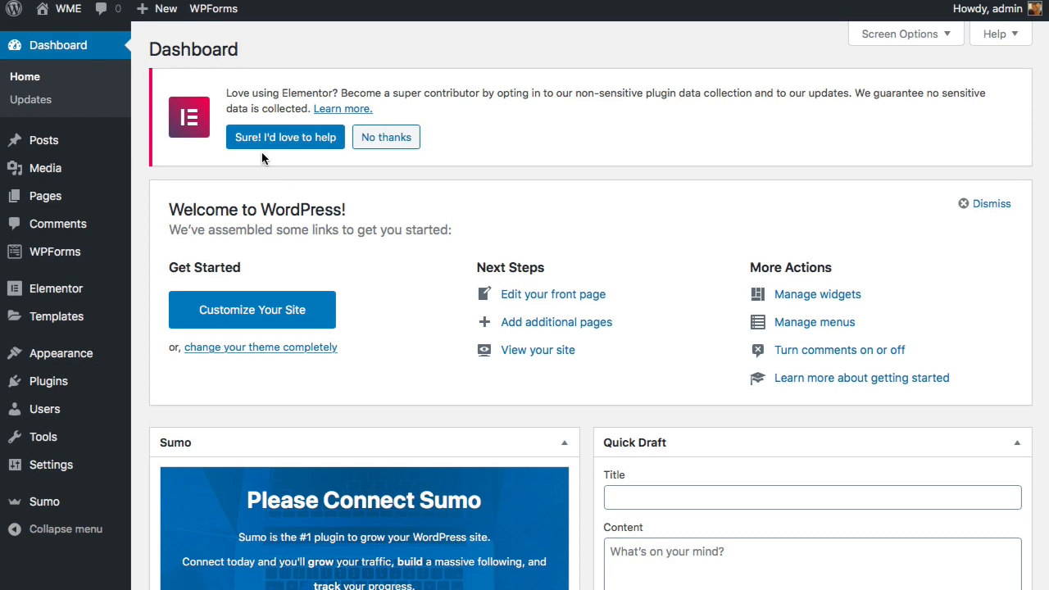
pyautogui.moveTo(65, 10)
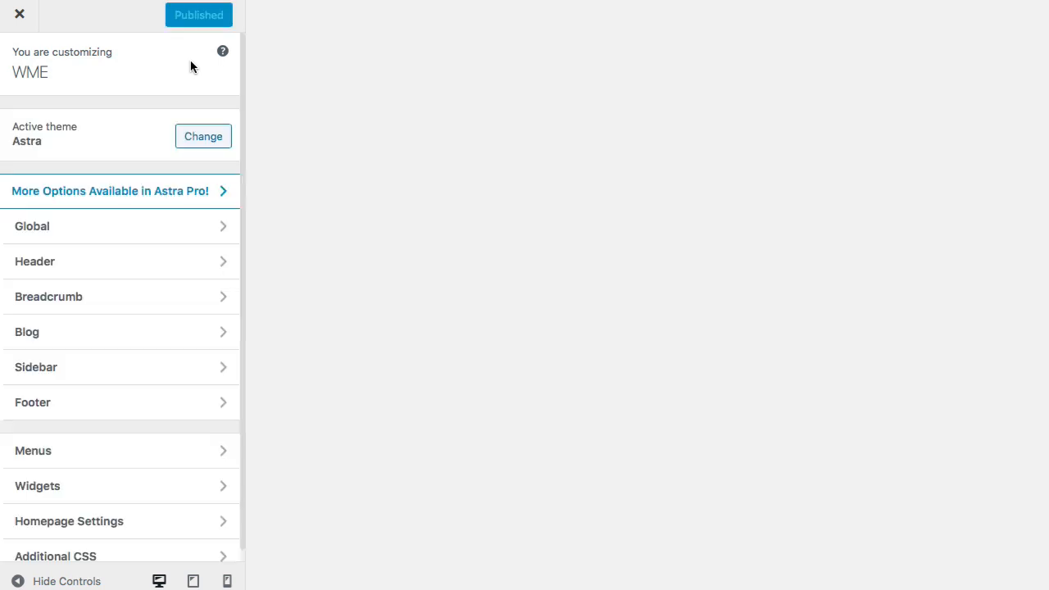
# - In Header > Site Identity, drag the Logo Width slider, then reset it to default
pyautogui.click(113, 264)
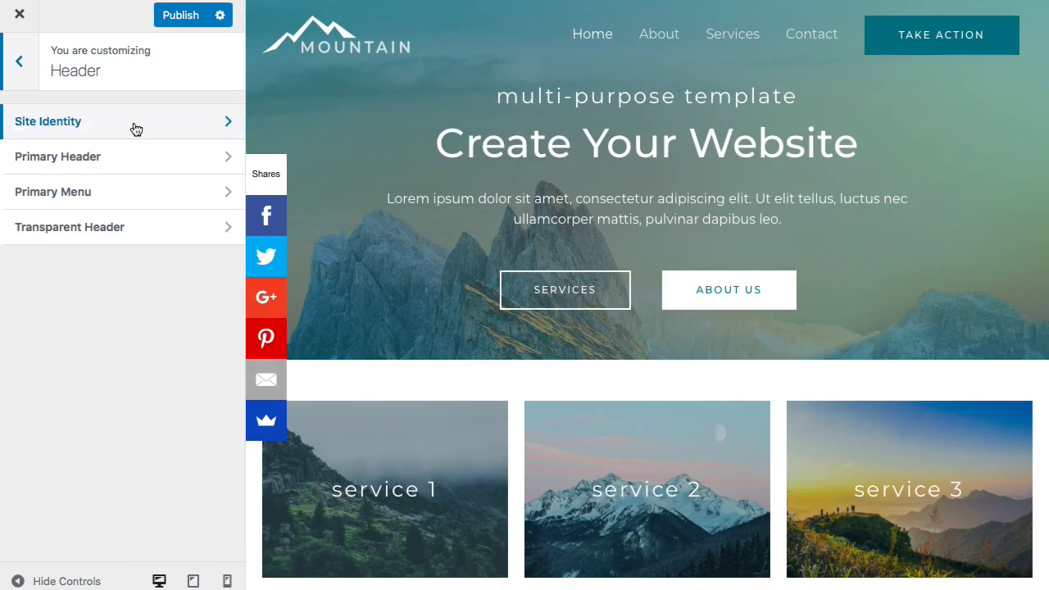
pyautogui.click(135, 128)
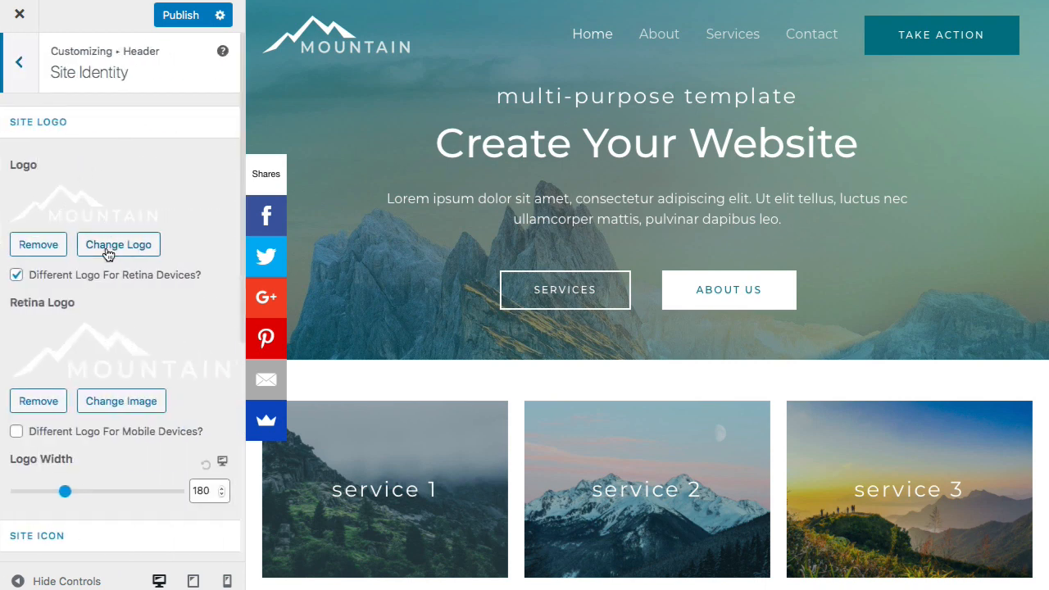
pyautogui.scroll(-5, 107, 250)
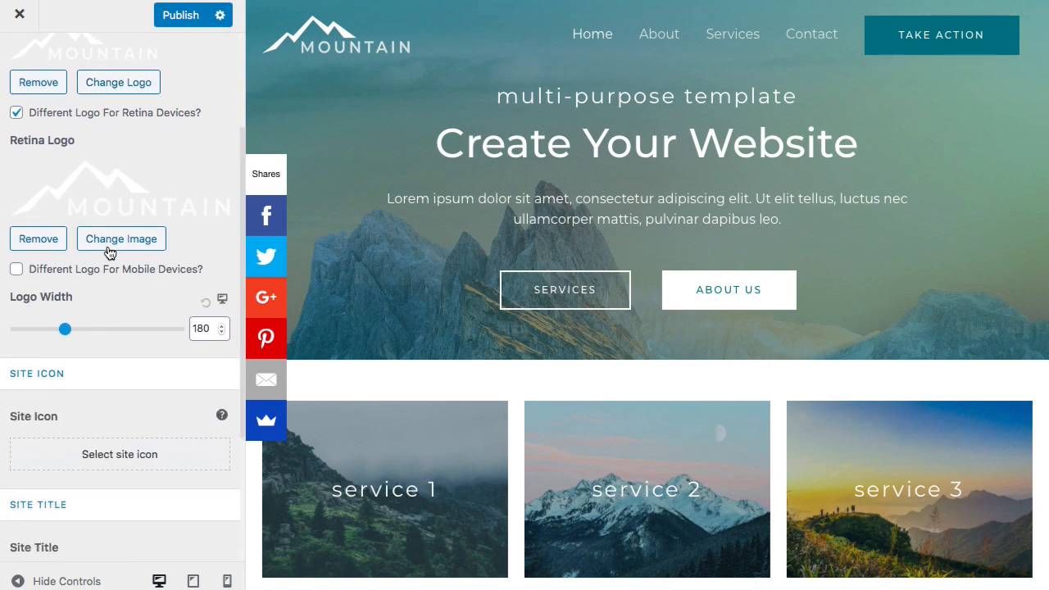
pyautogui.moveTo(65, 293)
pyautogui.mouseDown()
pyautogui.moveTo(42, 299)
pyautogui.moveTo(59, 300)
pyautogui.mouseUp()
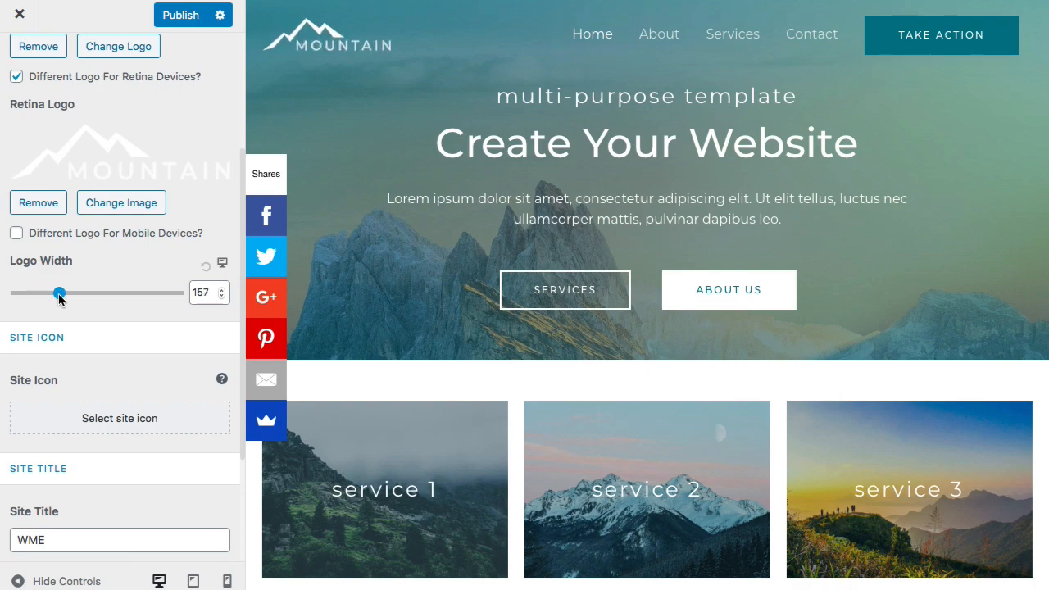
pyautogui.click(205, 268)
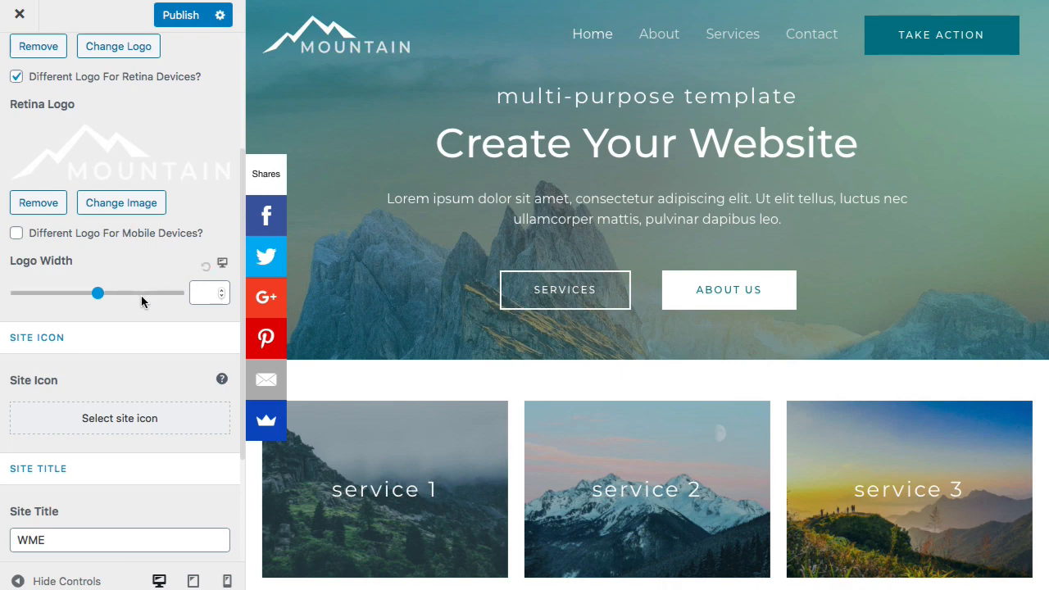
# - Turn on Display Site Title and Display Site Tagline, and toggle the separate retina logo option
pyautogui.scroll(-3, 141, 301)
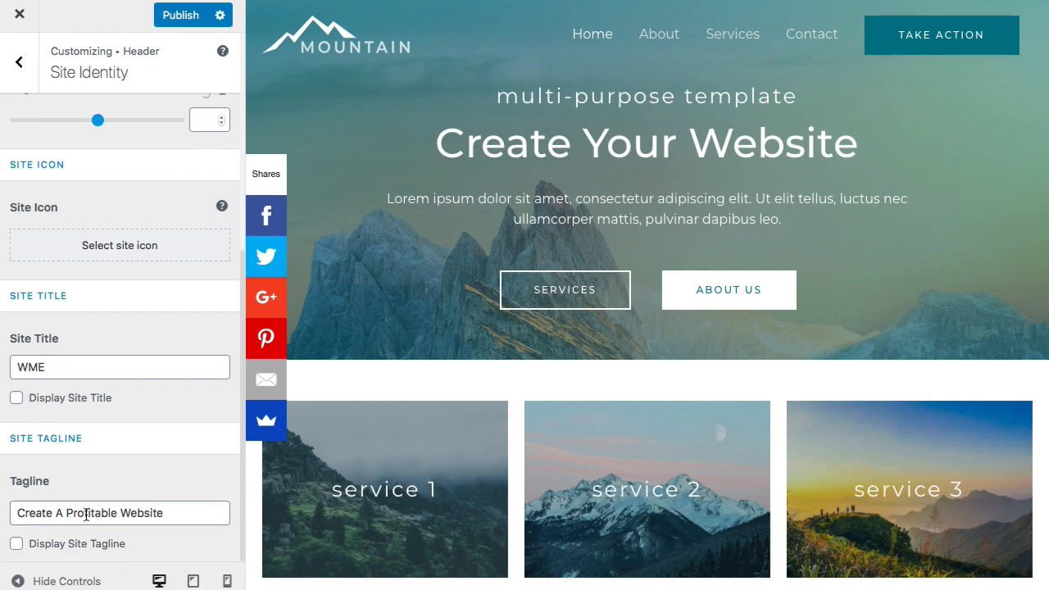
pyautogui.scroll(4, 91, 499)
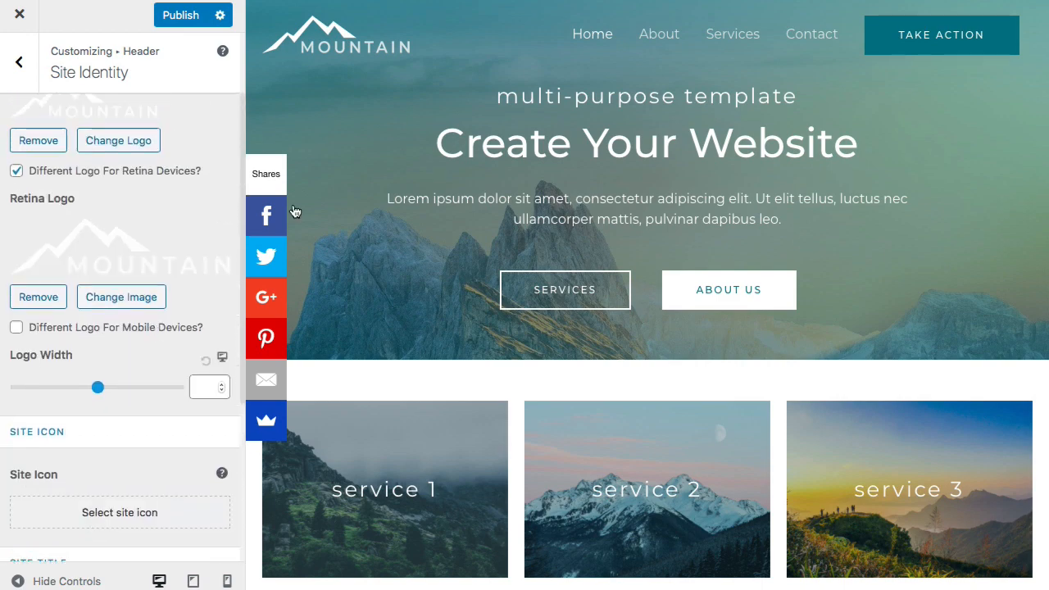
pyautogui.scroll(-3, 176, 274)
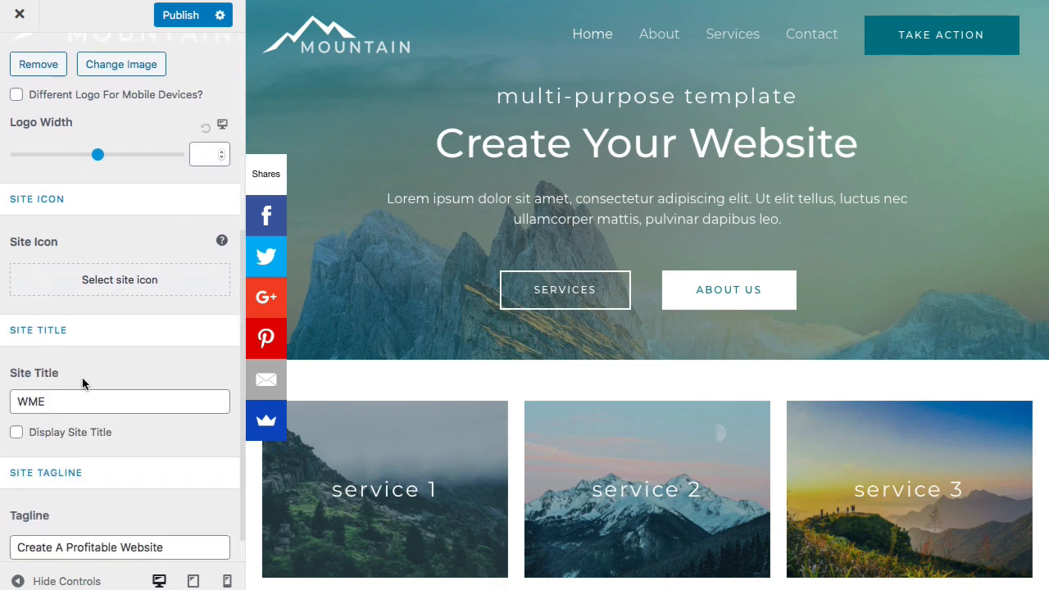
pyautogui.scroll(-1, 91, 386)
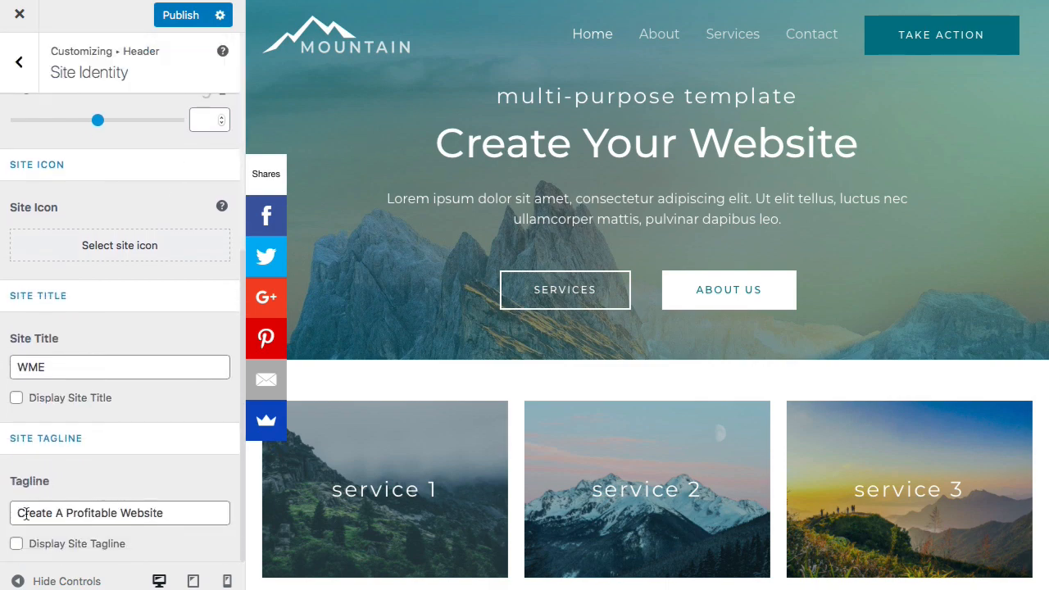
pyautogui.click(17, 544)
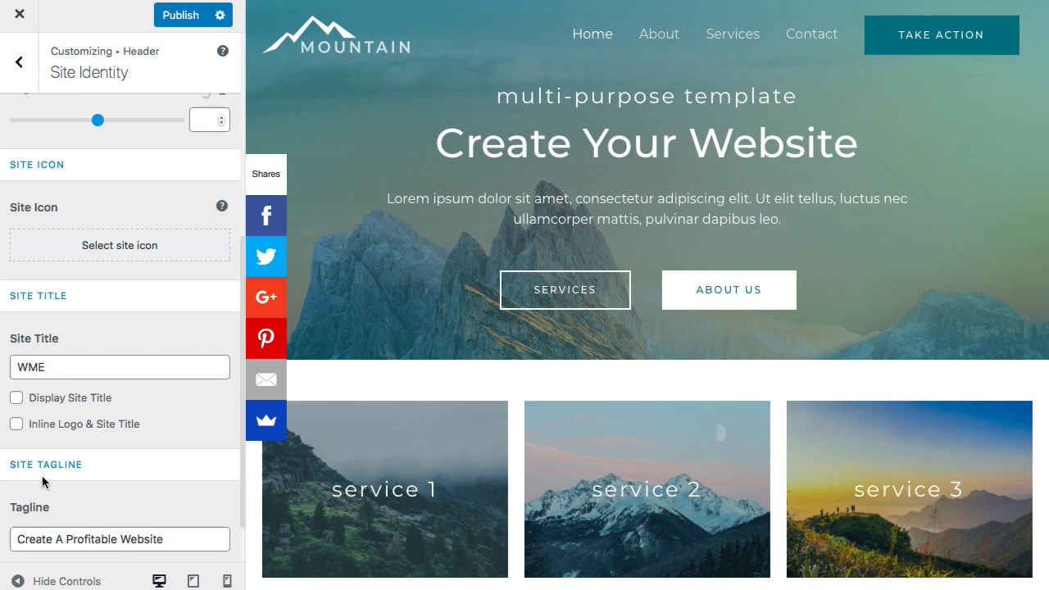
pyautogui.click(17, 398)
pyautogui.scroll(-1, 129, 444)
pyautogui.scroll(-1, 125, 447)
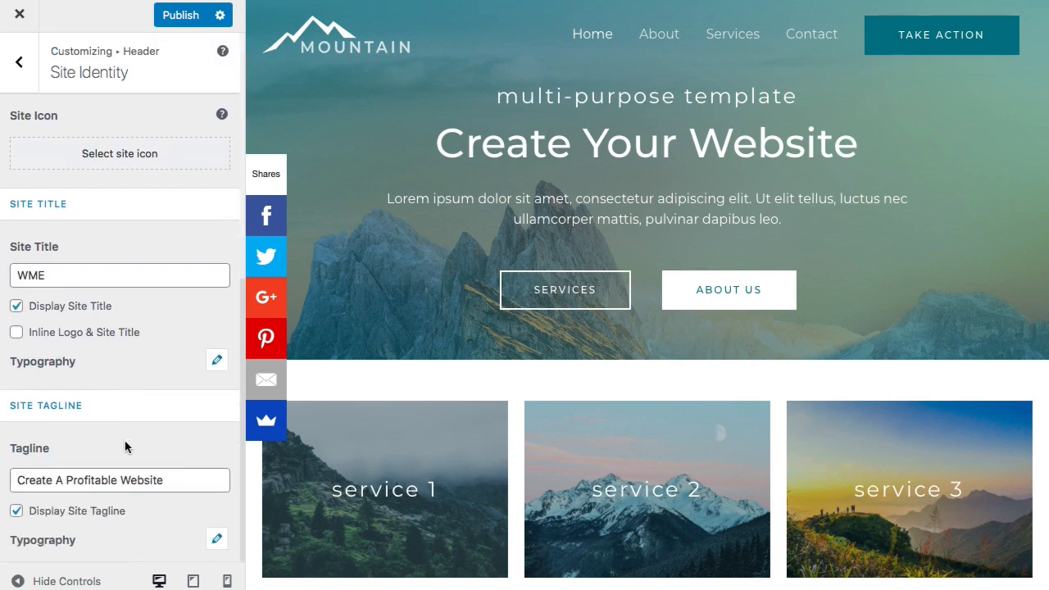
pyautogui.scroll(9, 125, 442)
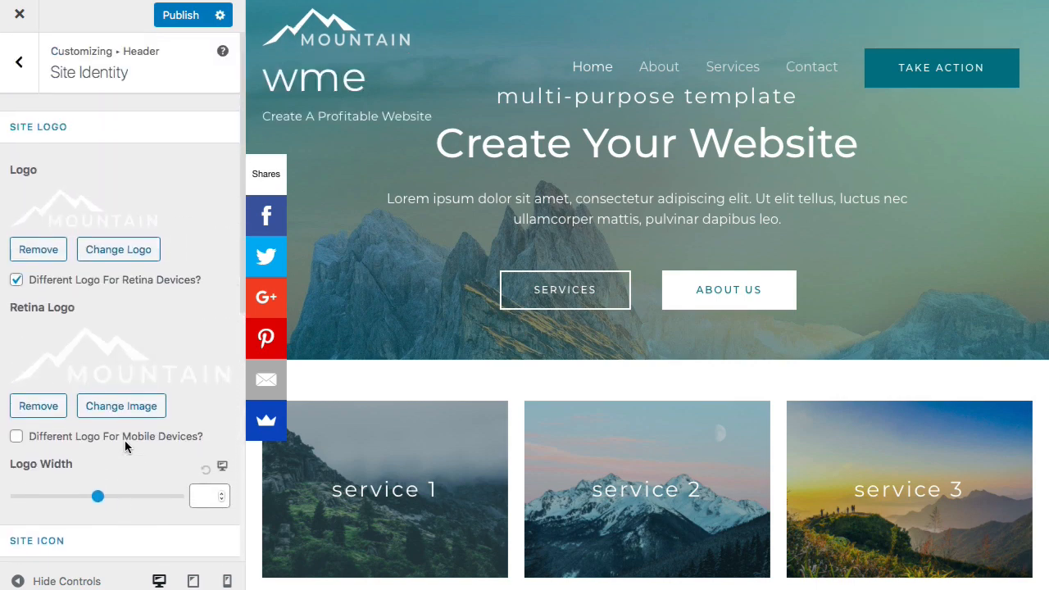
pyautogui.click(17, 275)
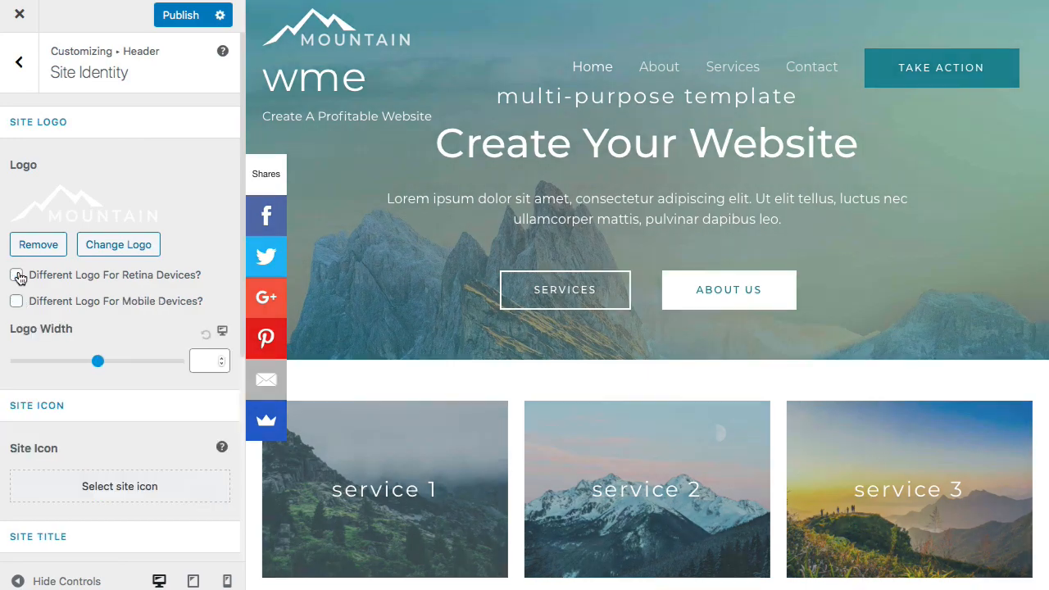
pyautogui.click(17, 274)
# - Remove the current site logo and the retina logo image
pyautogui.click(40, 246)
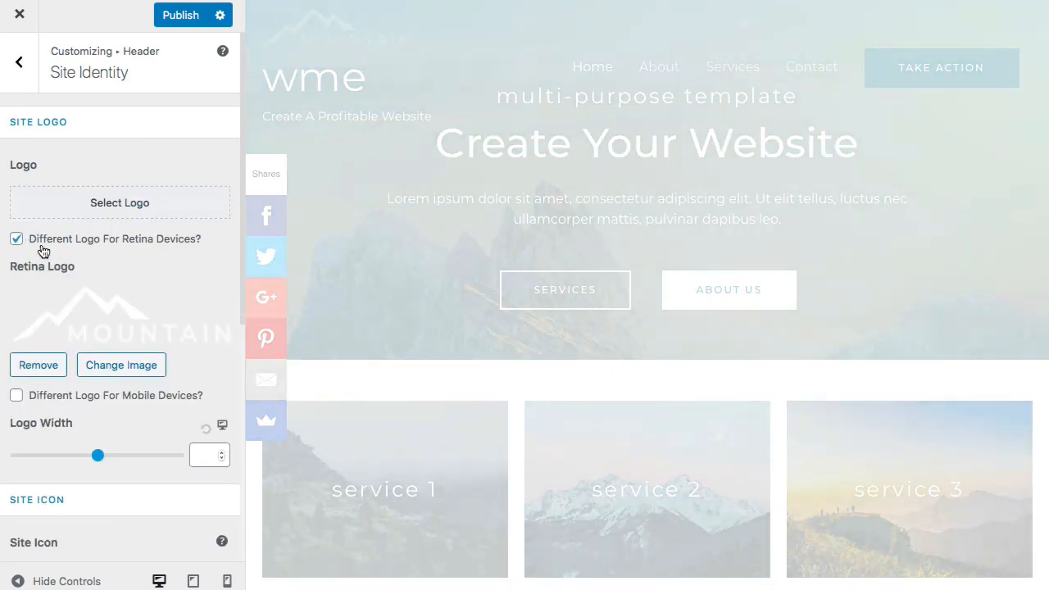
pyautogui.click(42, 367)
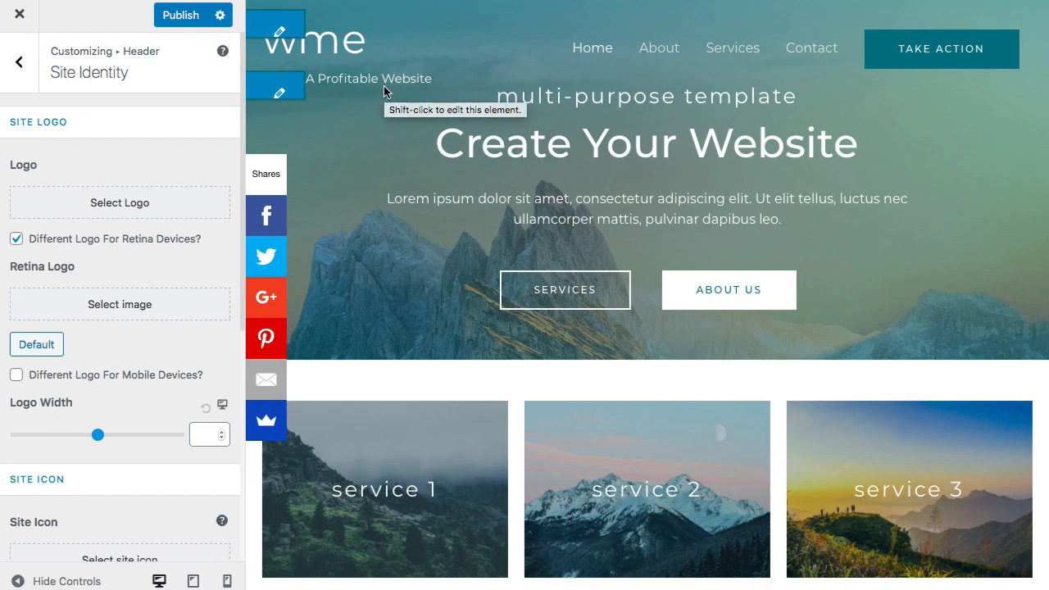
pyautogui.scroll(-2, 384, 86)
pyautogui.scroll(-6, 383, 86)
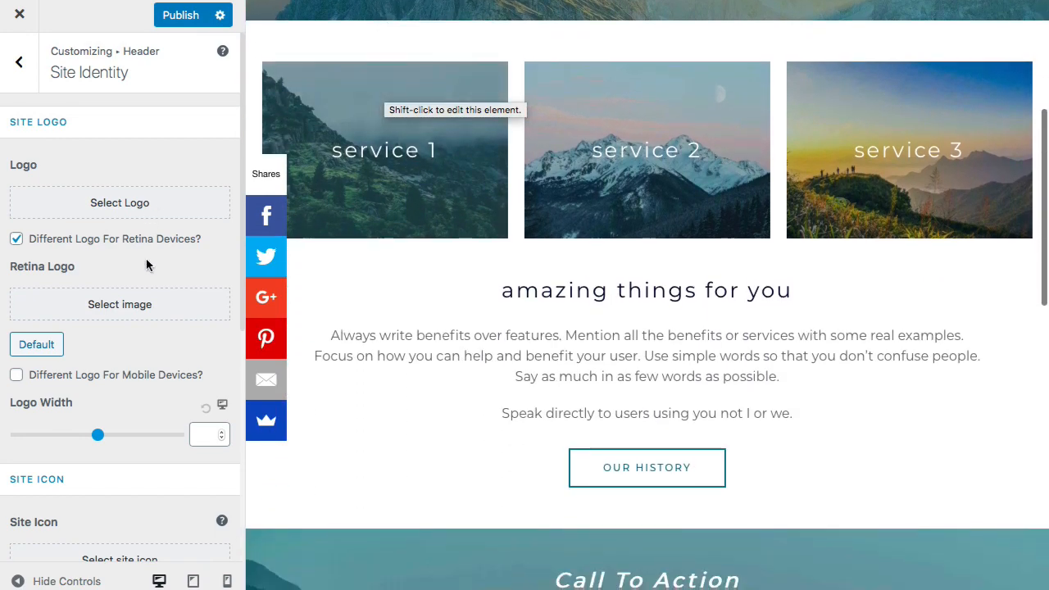
pyautogui.scroll(-6, 159, 285)
pyautogui.scroll(-3, 158, 285)
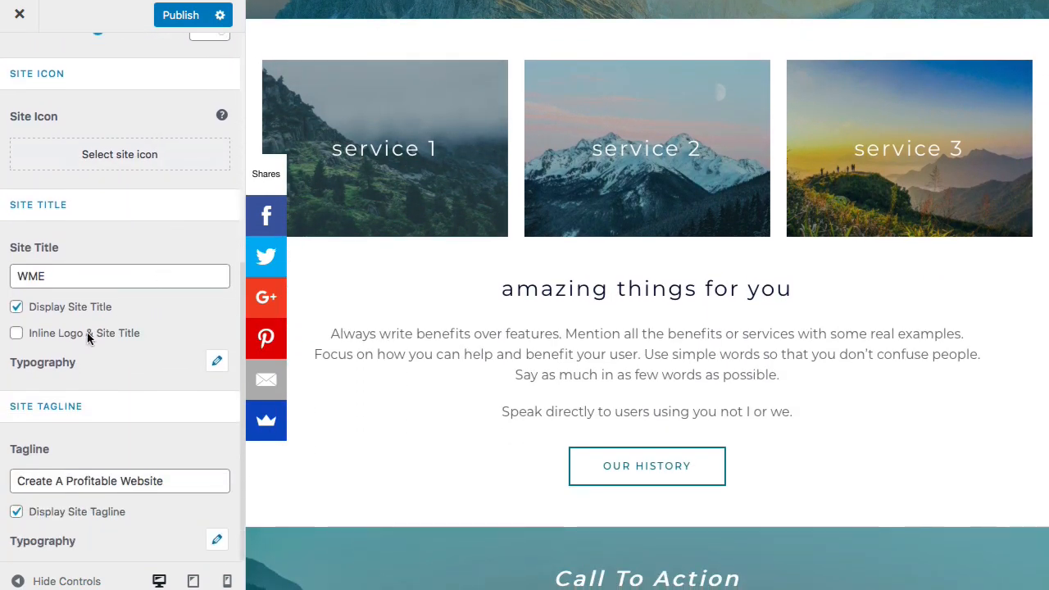
pyautogui.scroll(1, 82, 383)
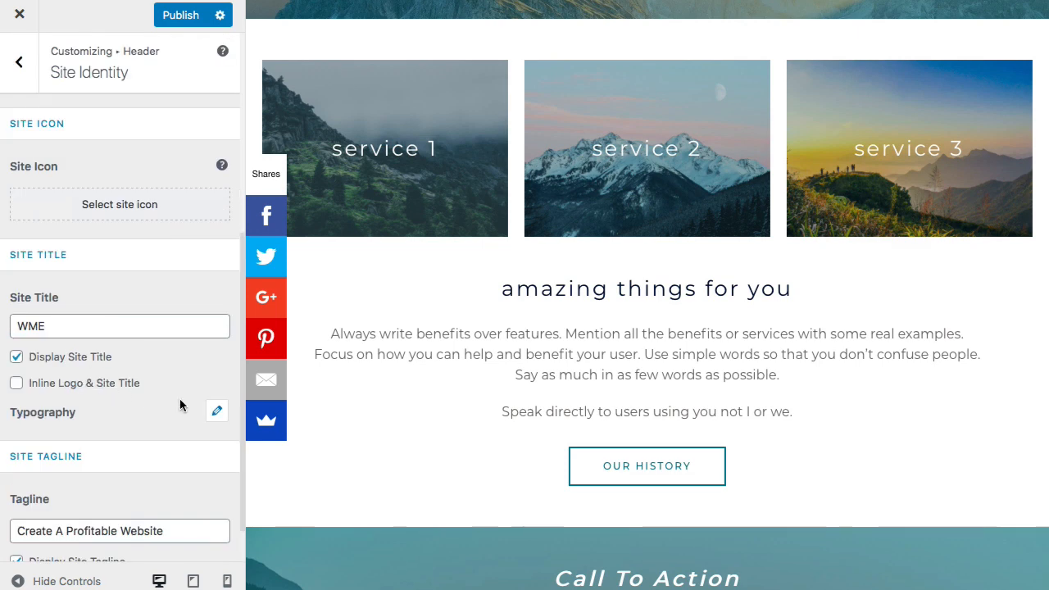
# - Try a larger site title font size, then return it to 31 px
pyautogui.click(218, 413)
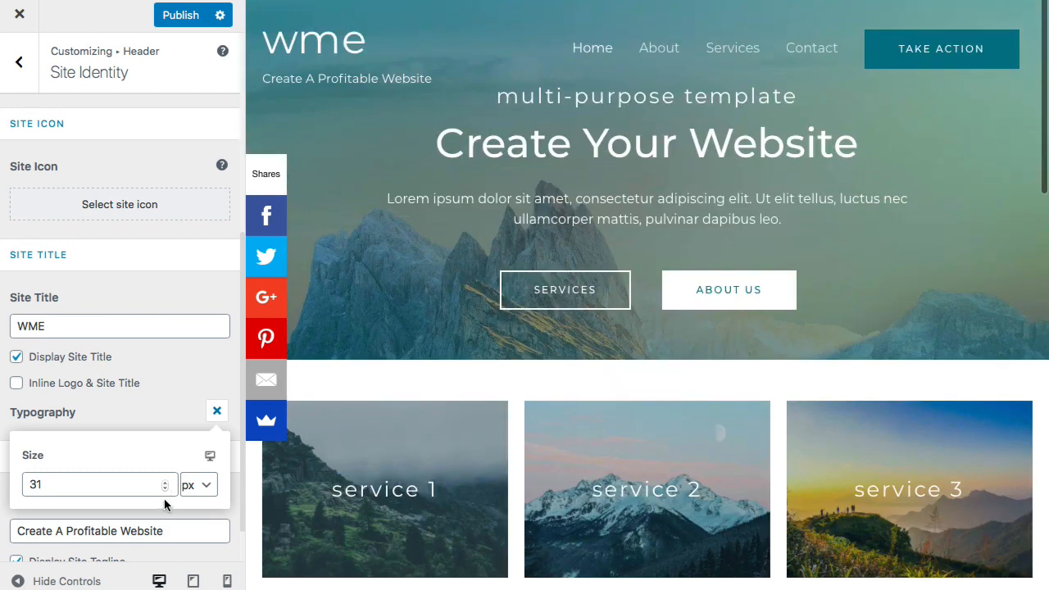
pyautogui.click(166, 483)
pyautogui.click(166, 483)
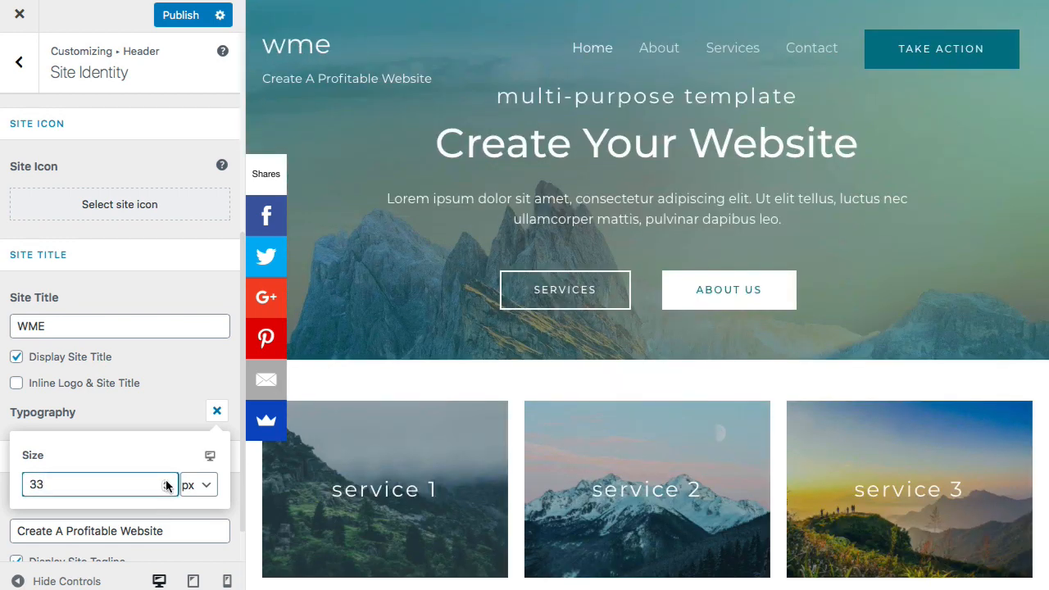
pyautogui.click(165, 483)
pyautogui.click(165, 483)
pyautogui.click(165, 483)
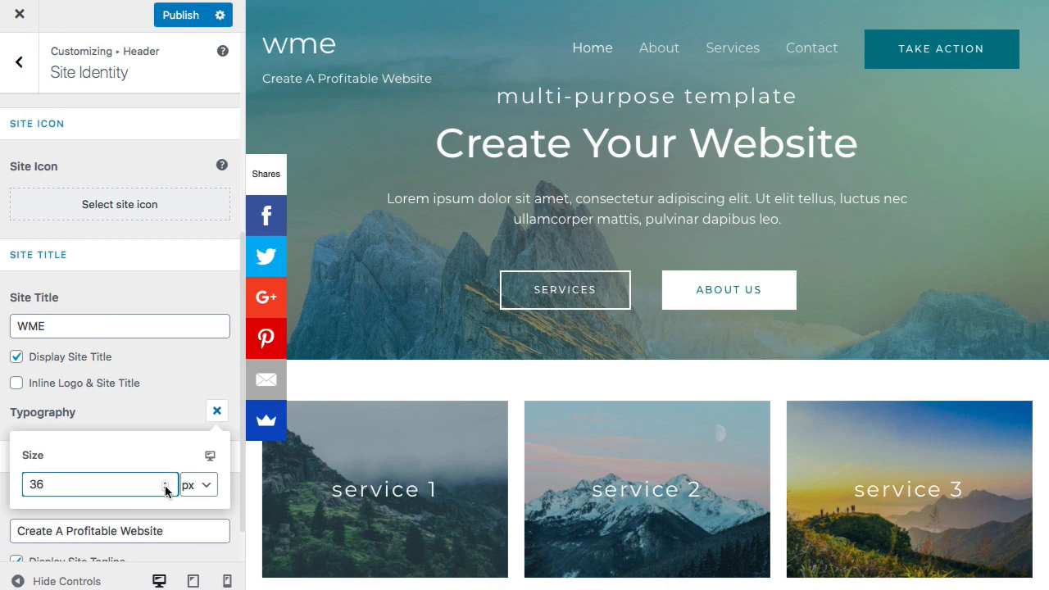
pyautogui.click(165, 489)
pyautogui.click(165, 489)
pyautogui.click(166, 489)
pyautogui.click(166, 489)
pyautogui.click(166, 490)
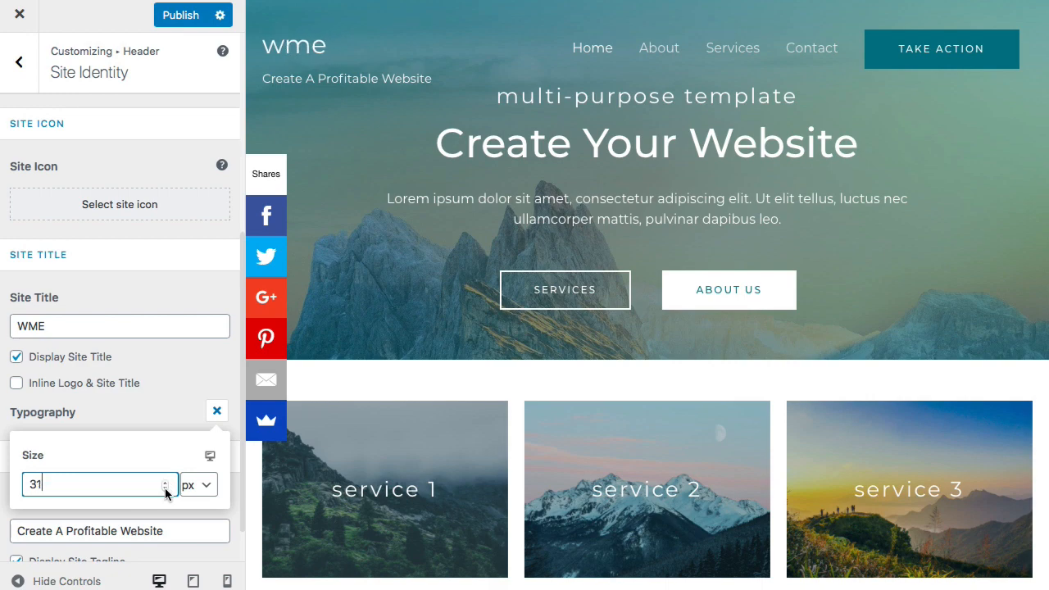
pyautogui.click(166, 490)
pyautogui.scroll(-5, 154, 479)
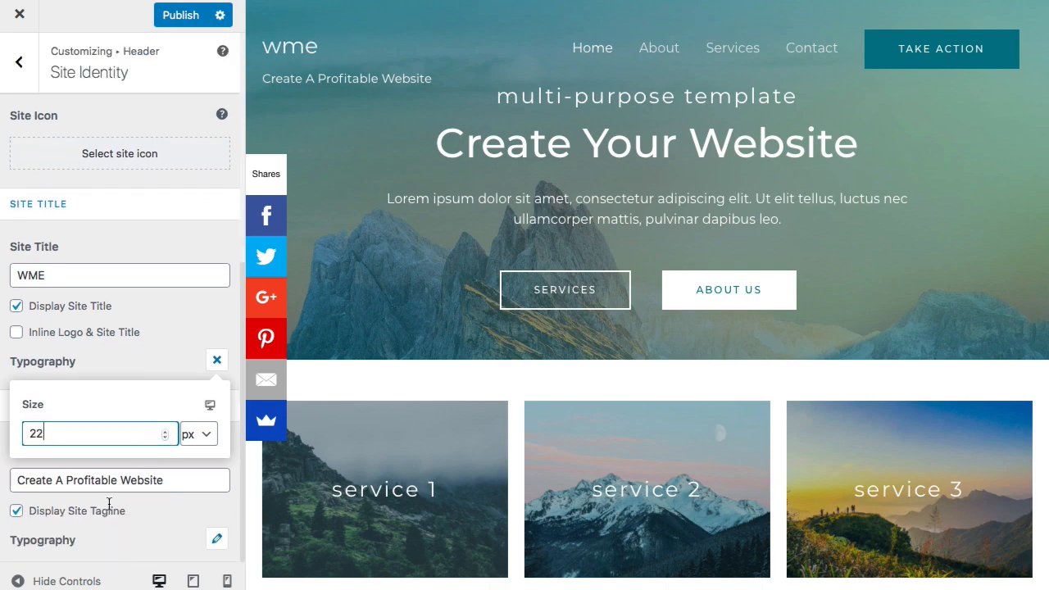
pyautogui.scroll(5, 125, 458)
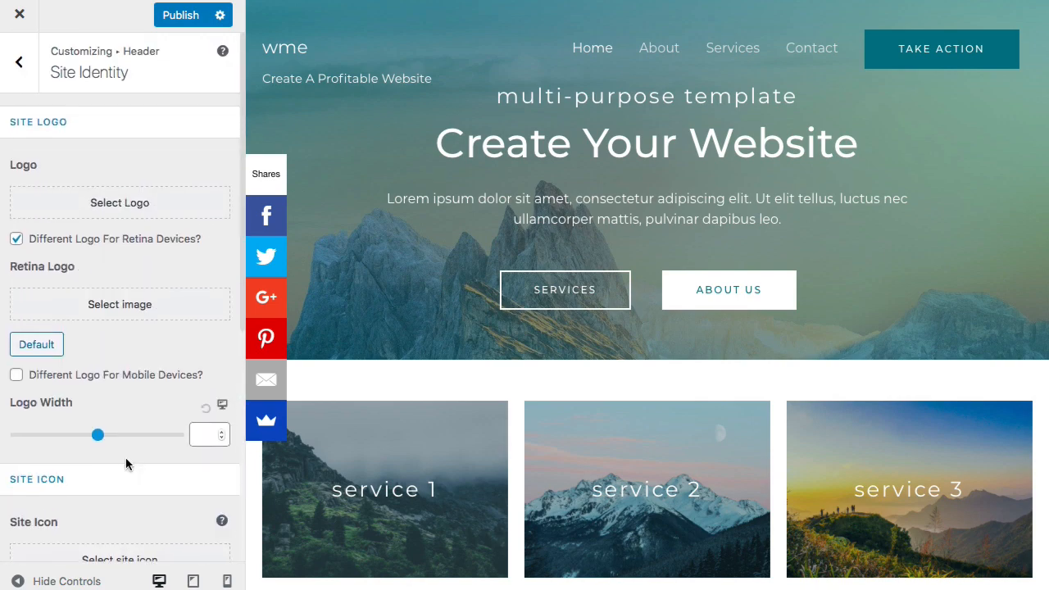
# - Uncheck Display Site Title so 'wme' no longer shows in the header
pyautogui.moveTo(319, 59)
pyautogui.scroll(-5, 106, 374)
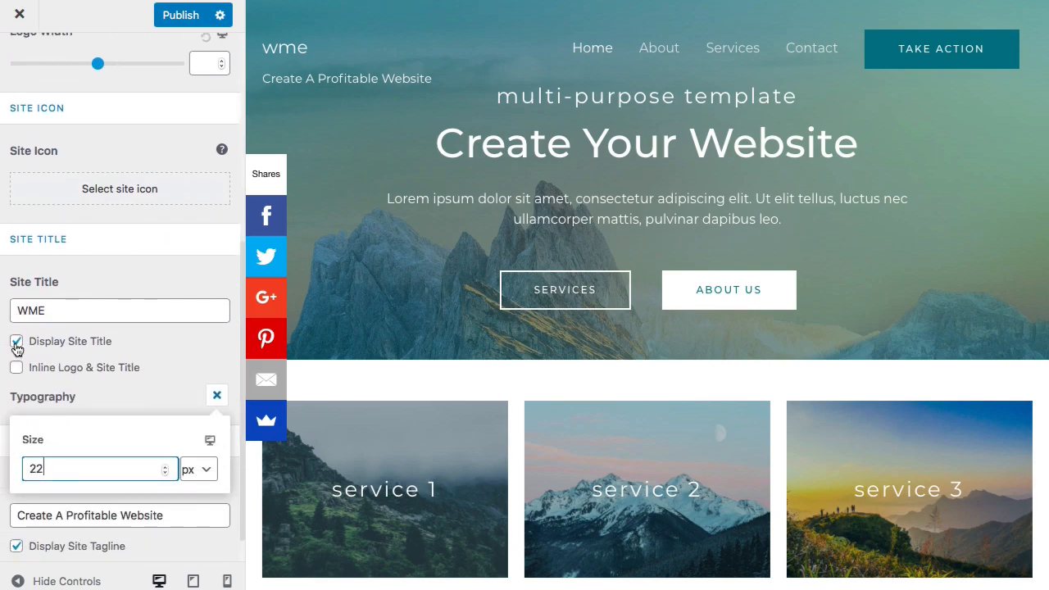
pyautogui.click(17, 343)
pyautogui.scroll(2, 106, 438)
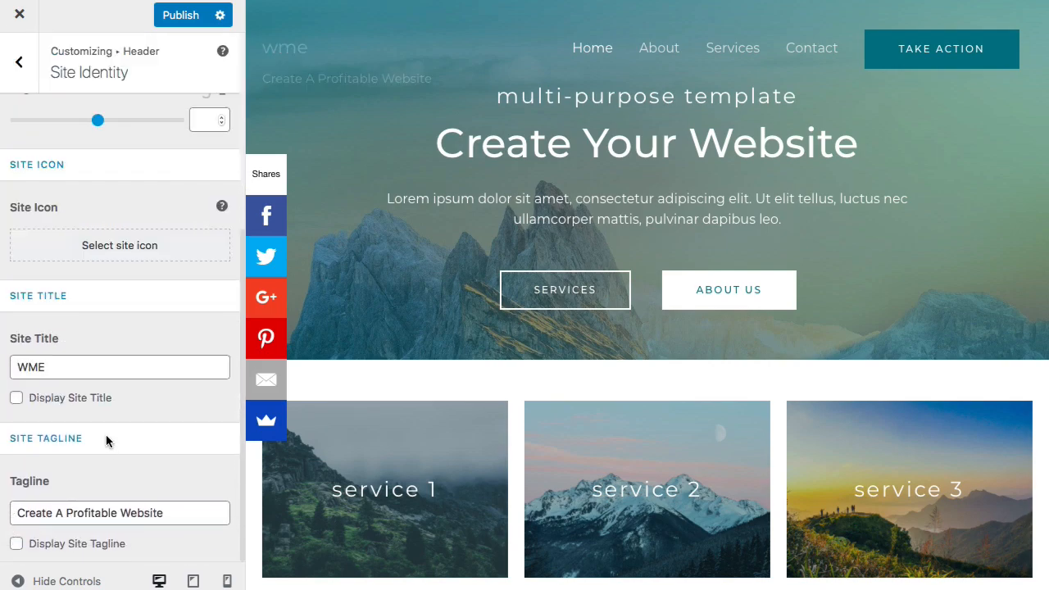
pyautogui.scroll(5, 106, 438)
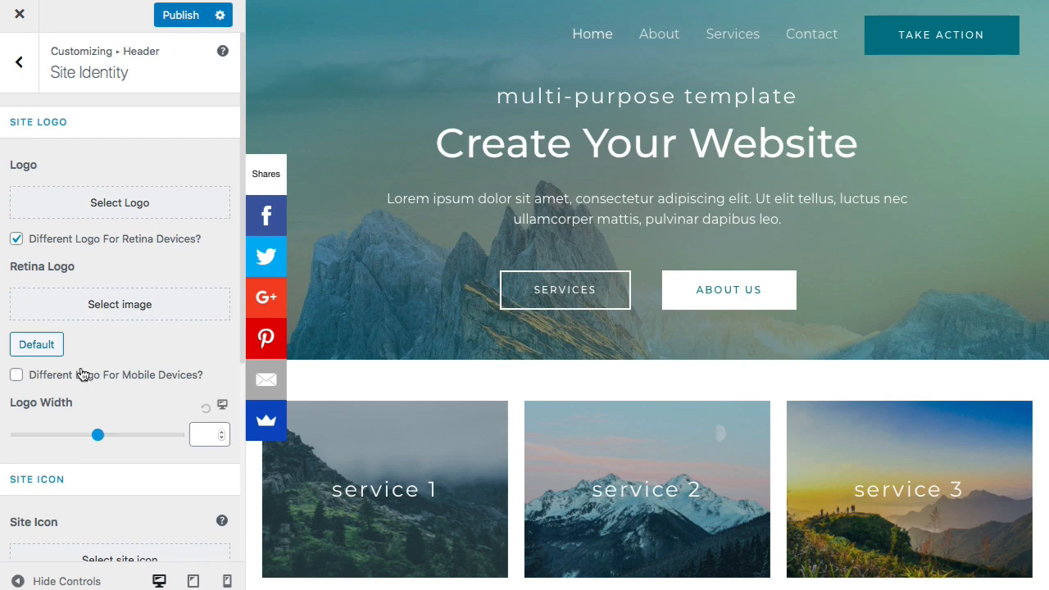
# - Upload 'New WME_white full_logo.png' as the site logo and skip cropping
pyautogui.click(99, 205)
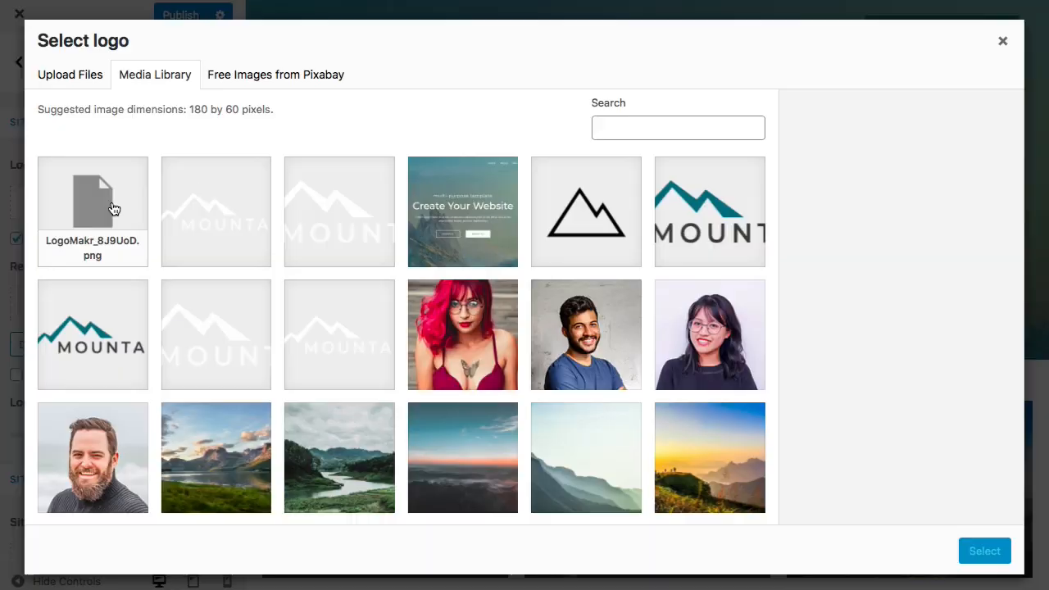
pyautogui.click(81, 75)
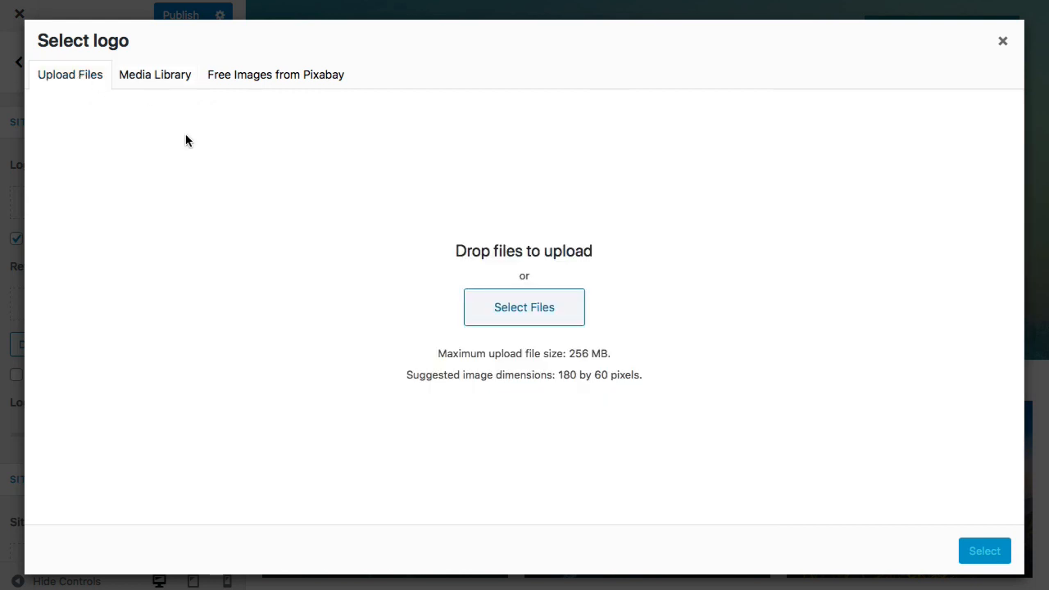
pyautogui.click(494, 309)
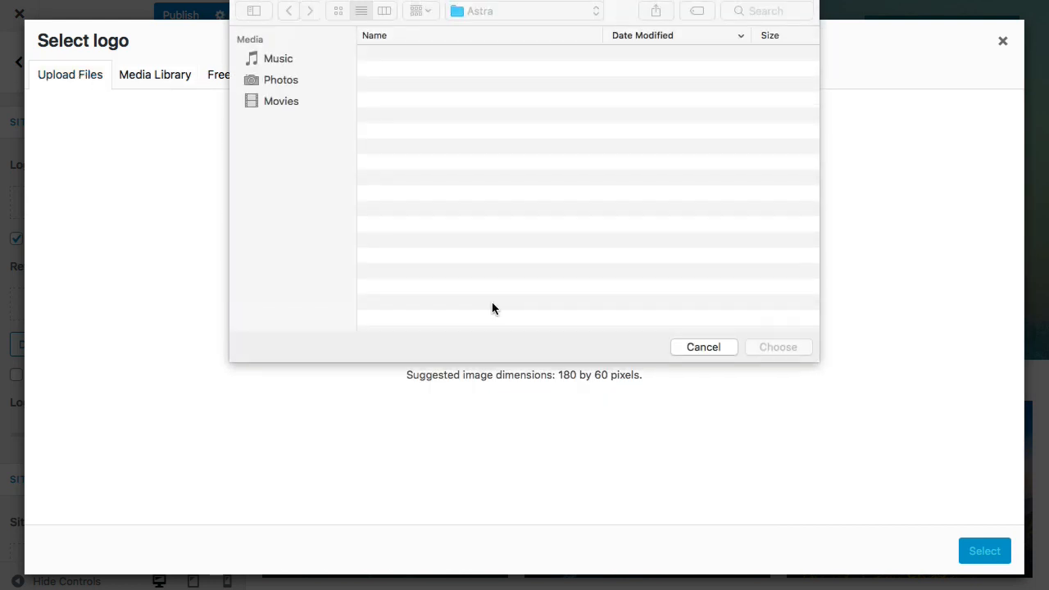
pyautogui.click(446, 54)
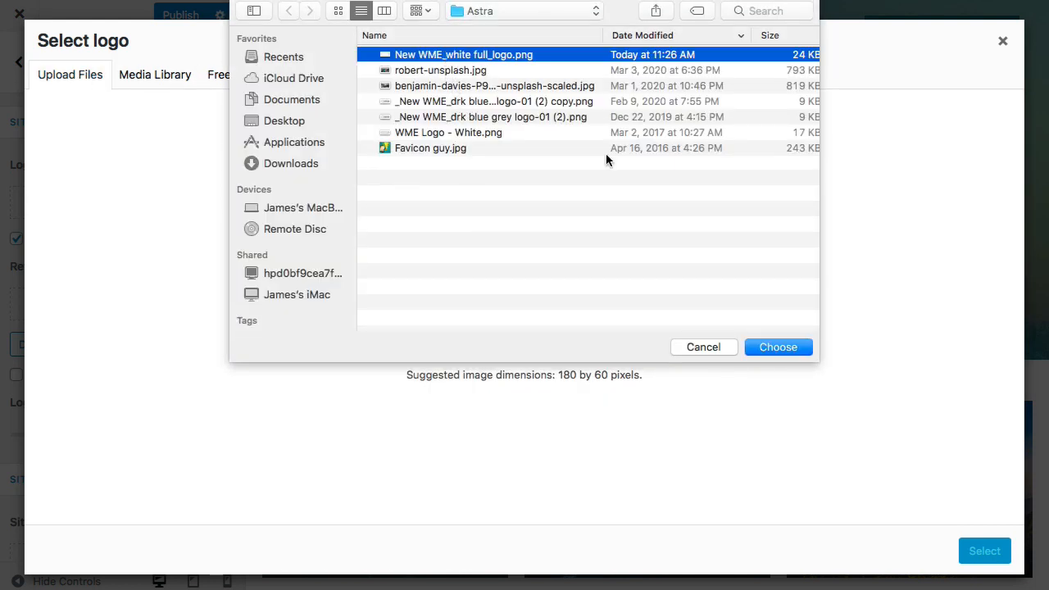
pyautogui.click(767, 348)
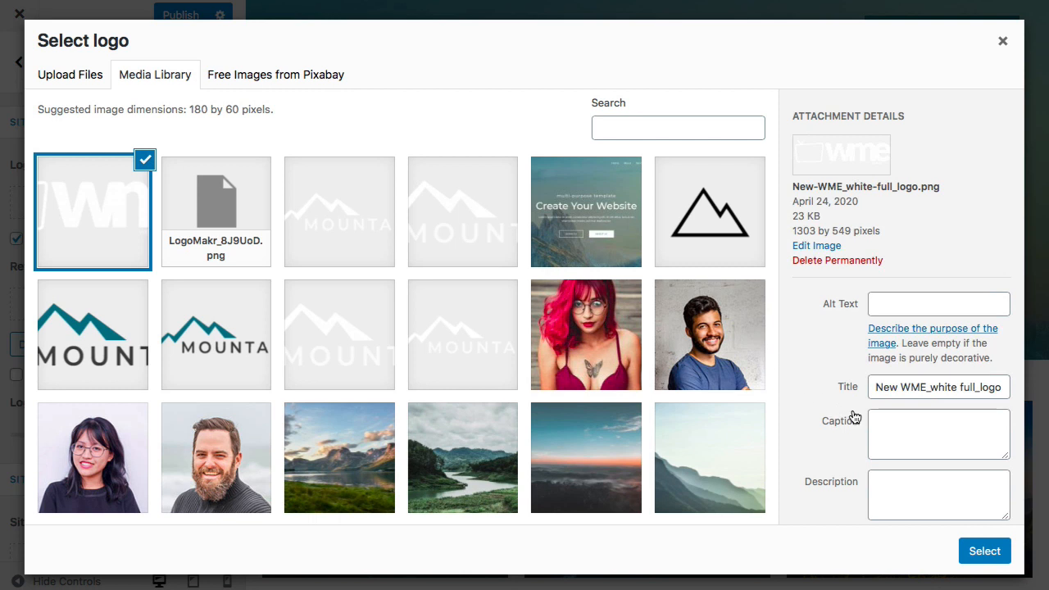
pyautogui.click(980, 553)
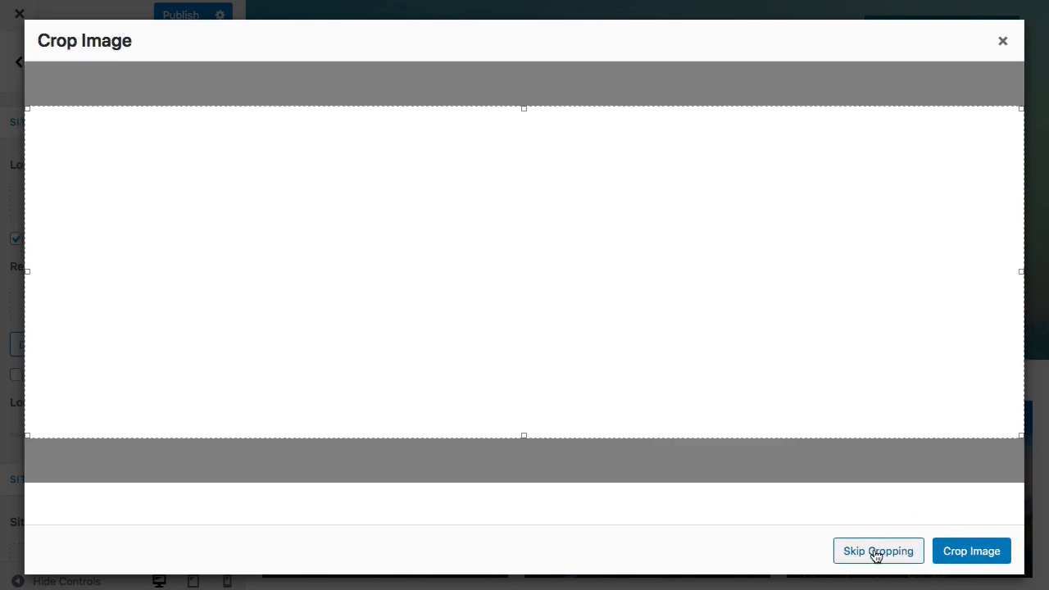
pyautogui.click(874, 552)
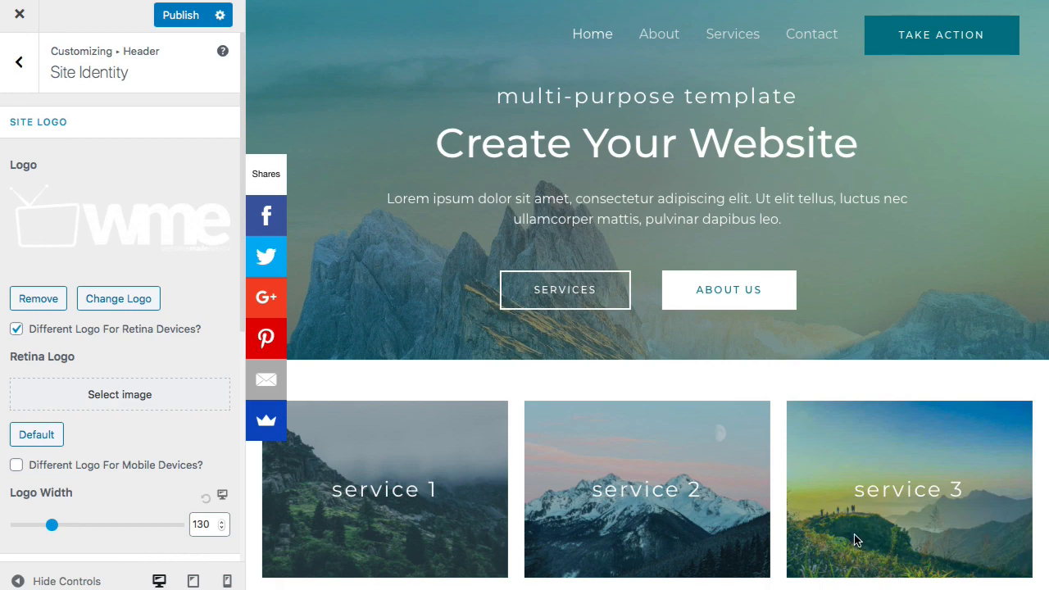
# - Nudge the Logo Width up and back to 130, then clear the value
pyautogui.click(222, 522)
pyautogui.click(222, 522)
pyautogui.click(221, 523)
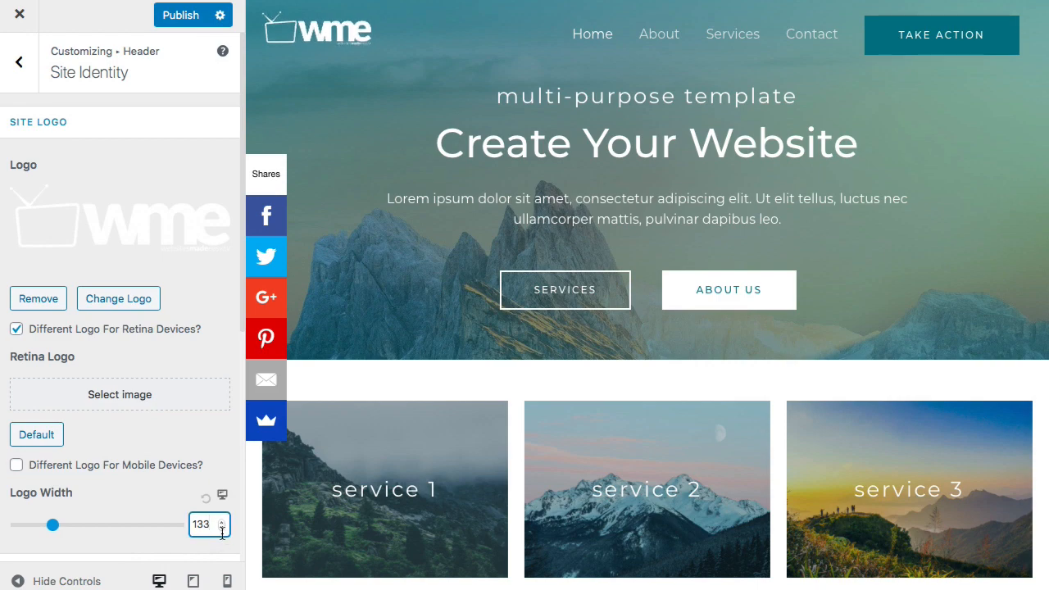
pyautogui.click(221, 528)
pyautogui.click(221, 527)
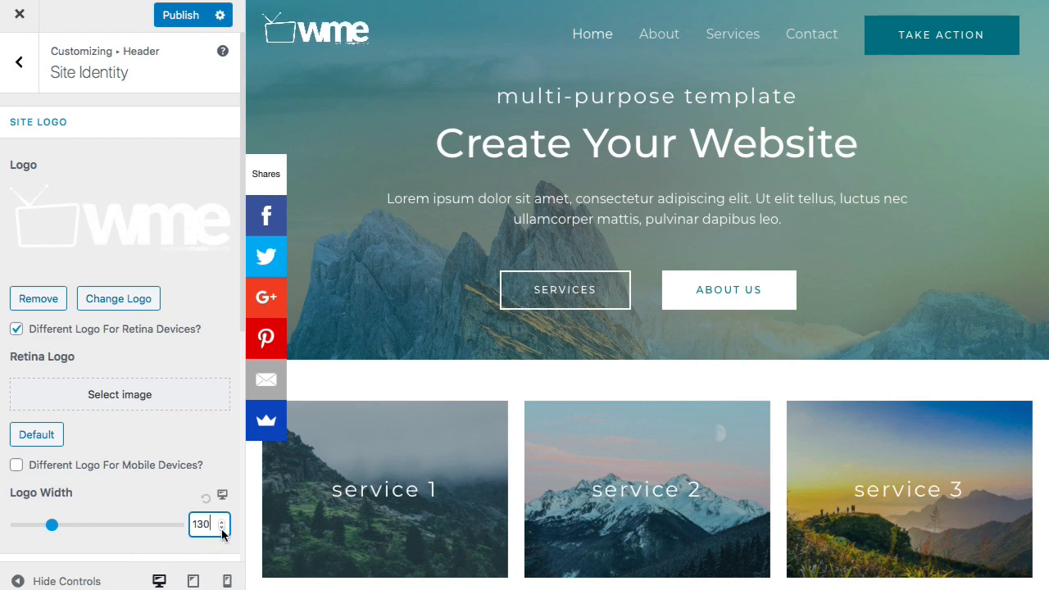
pyautogui.click(222, 528)
pyautogui.press('BackSpace')
pyautogui.press('BackSpace')
pyautogui.press('BackSpace')
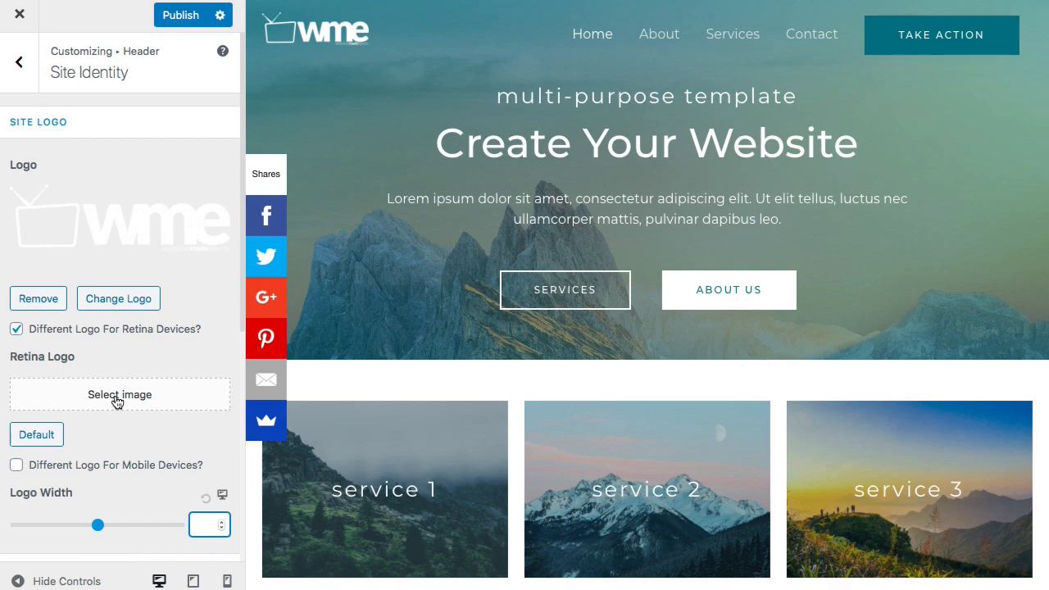
# - Set the white WME logo as the retina logo, toggling the retina option off and on
pyautogui.click(117, 397)
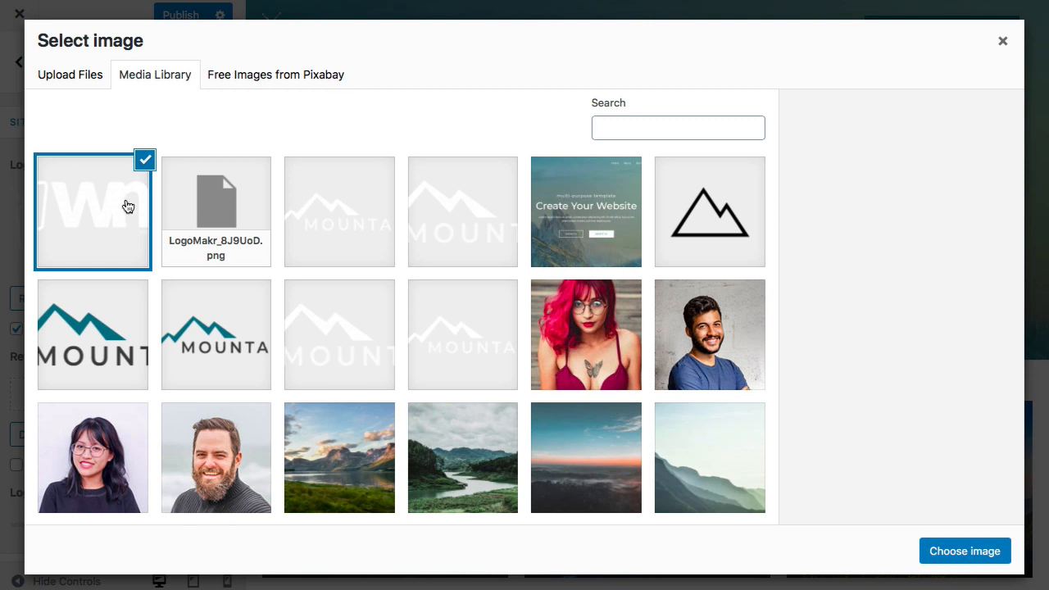
pyautogui.click(948, 554)
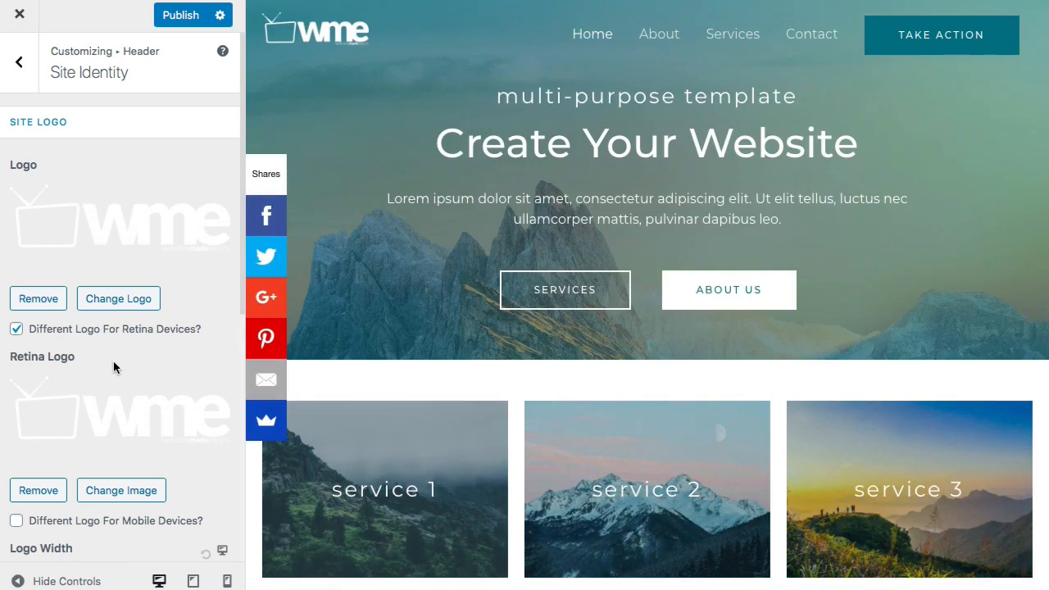
pyautogui.click(17, 330)
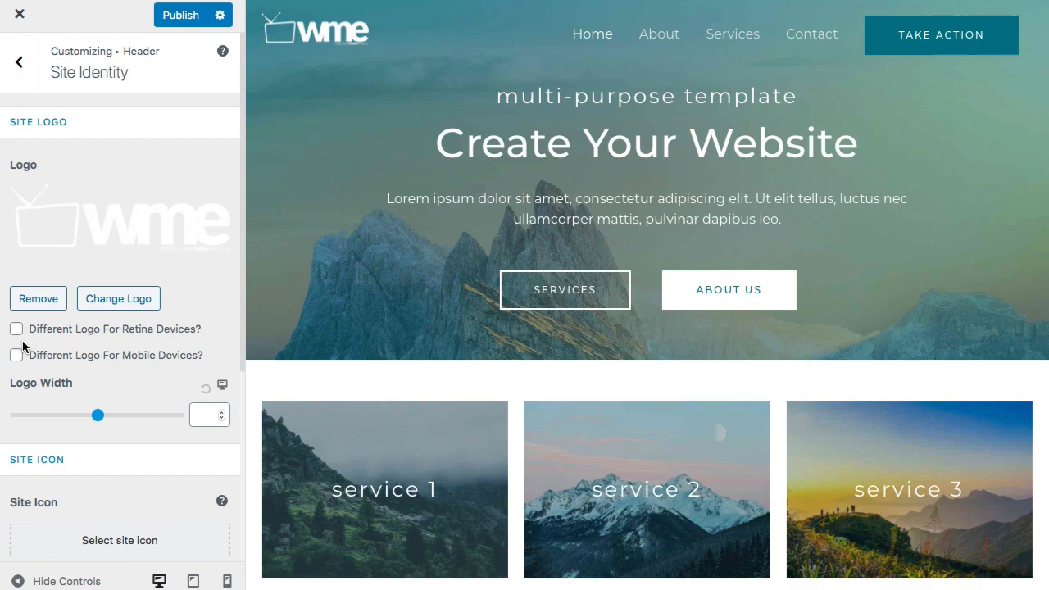
pyautogui.click(16, 330)
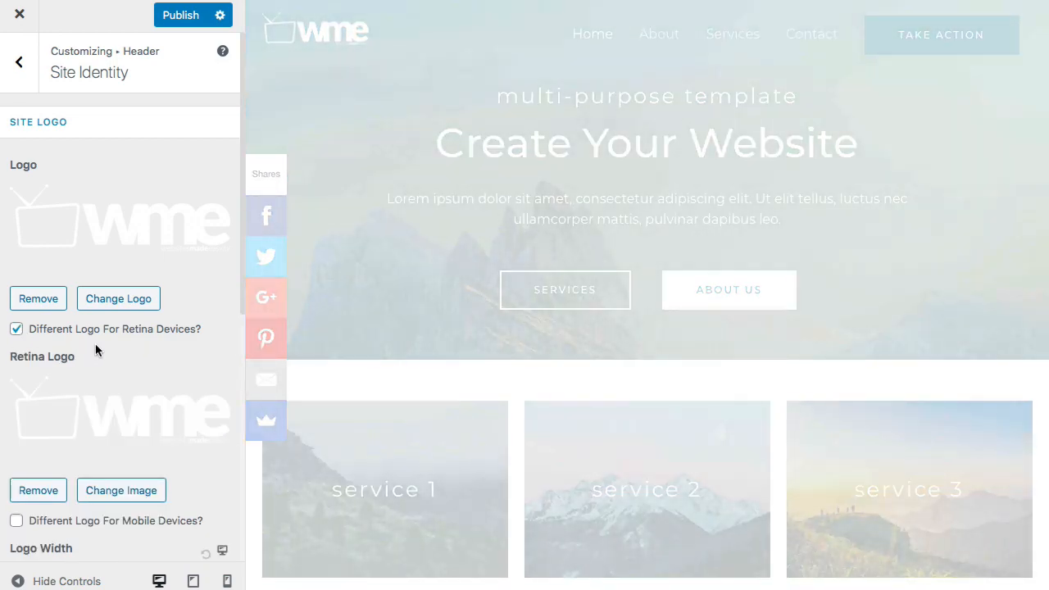
pyautogui.scroll(-5, 95, 343)
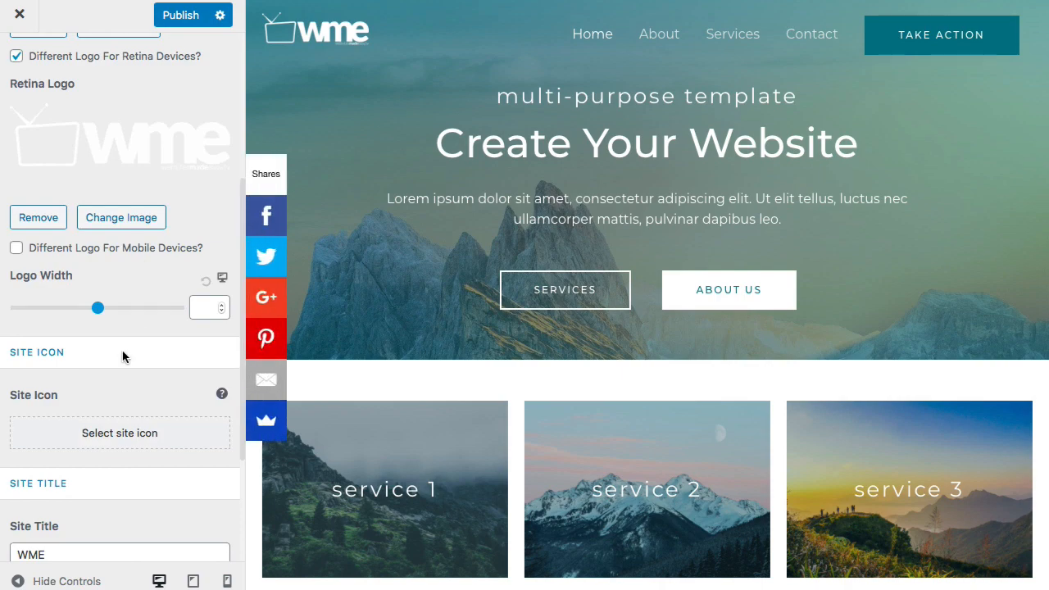
pyautogui.scroll(-4, 123, 356)
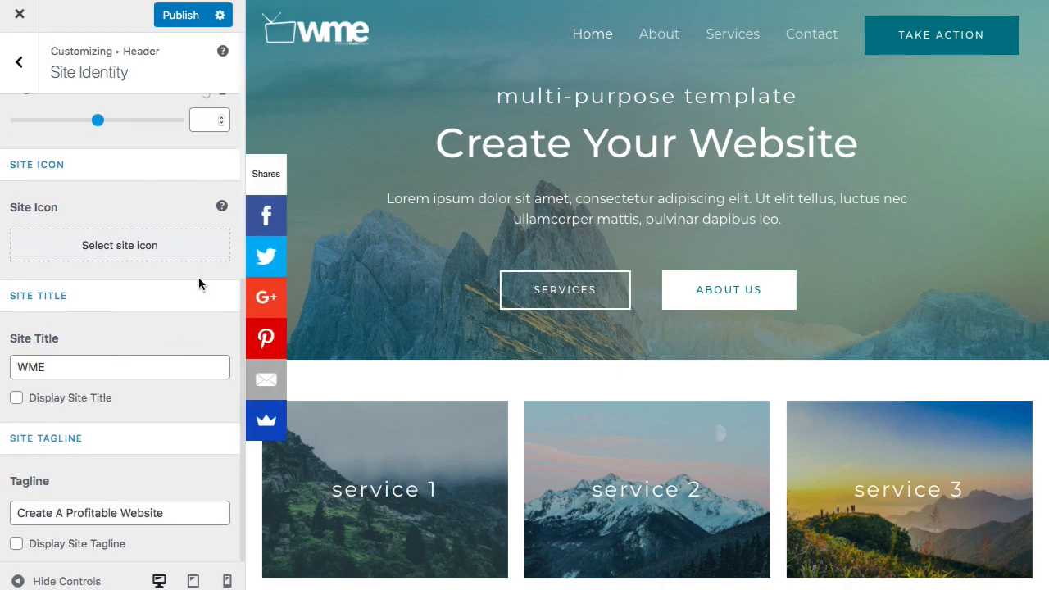
# - Upload 'Favicon guy.jpg' as the site icon and publish the customizer changes
pyautogui.click(139, 256)
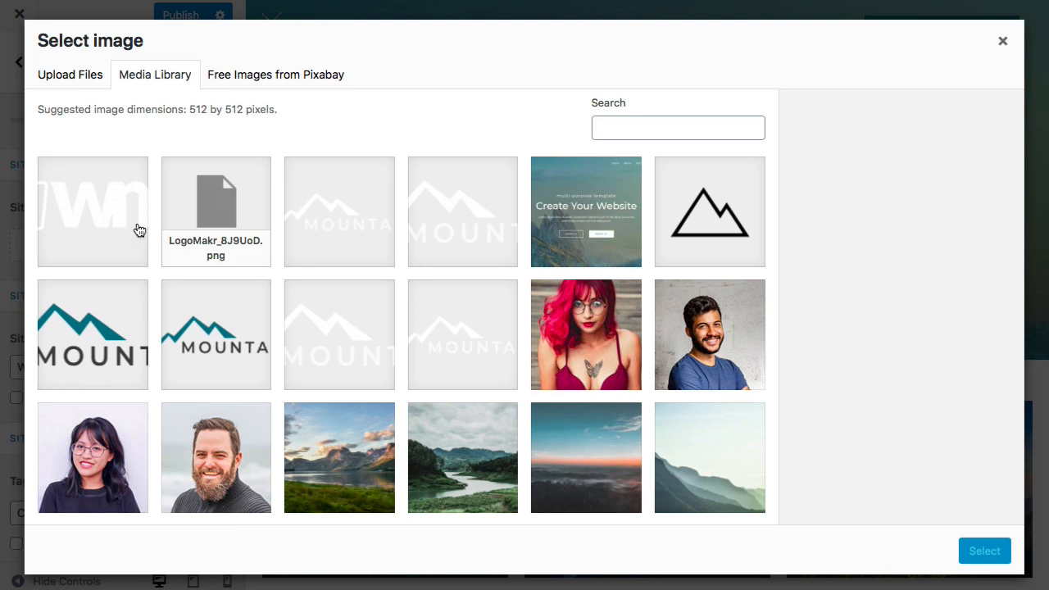
pyautogui.click(95, 80)
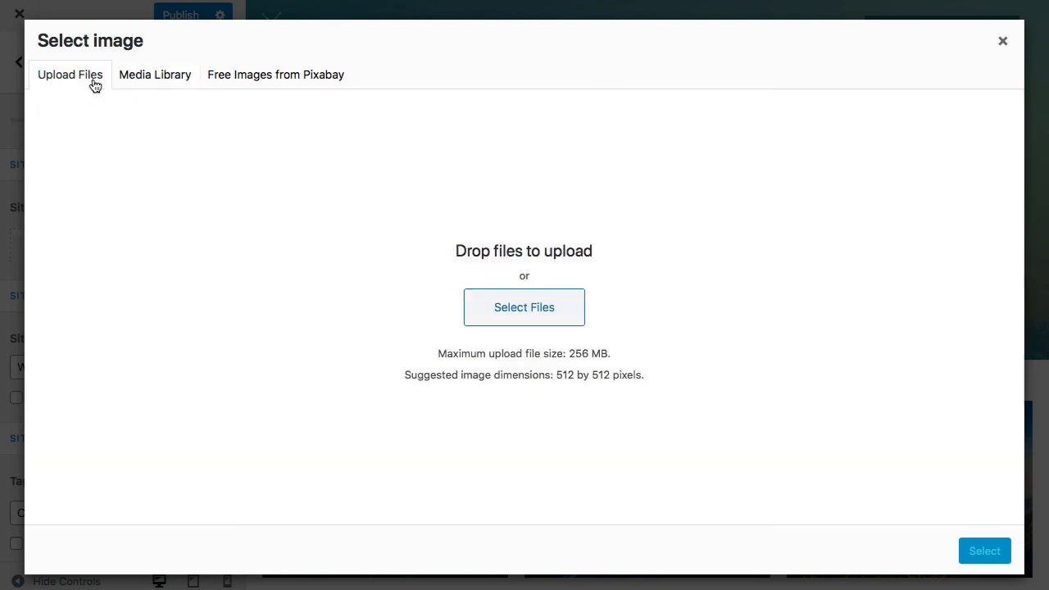
pyautogui.click(489, 319)
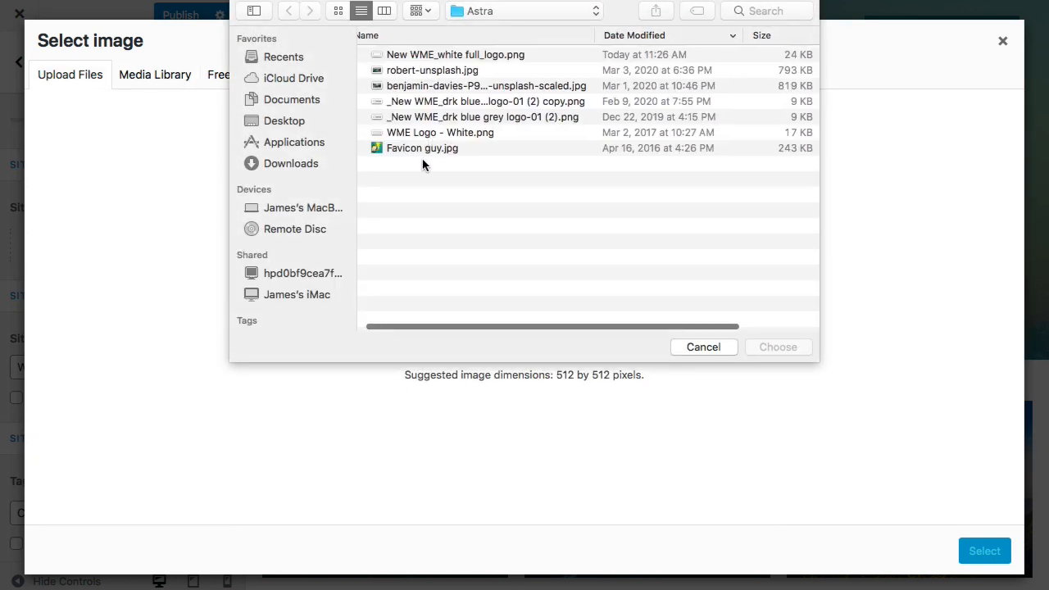
pyautogui.click(418, 149)
pyautogui.click(783, 343)
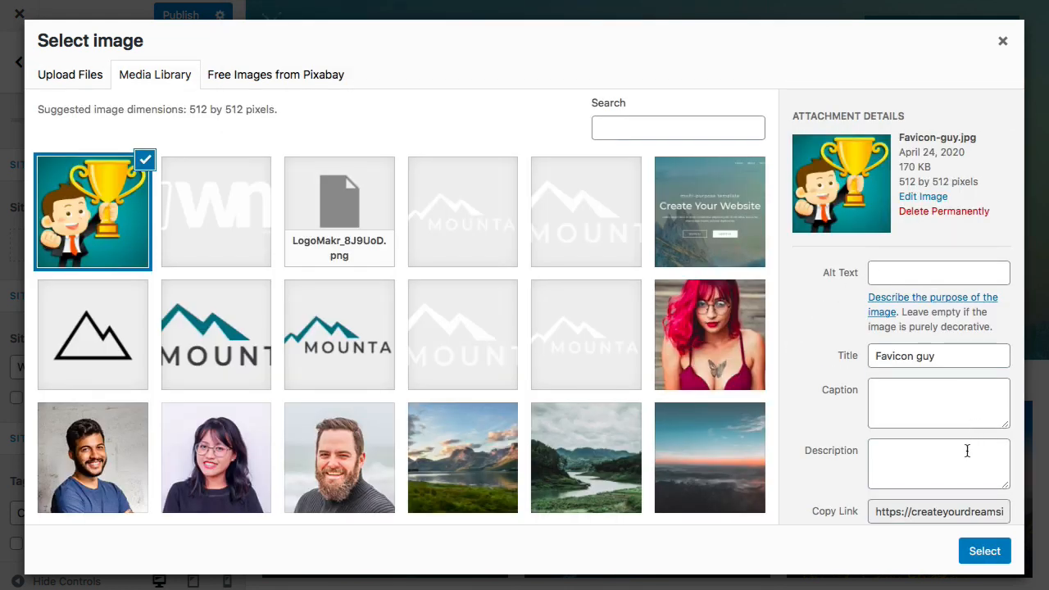
pyautogui.click(976, 554)
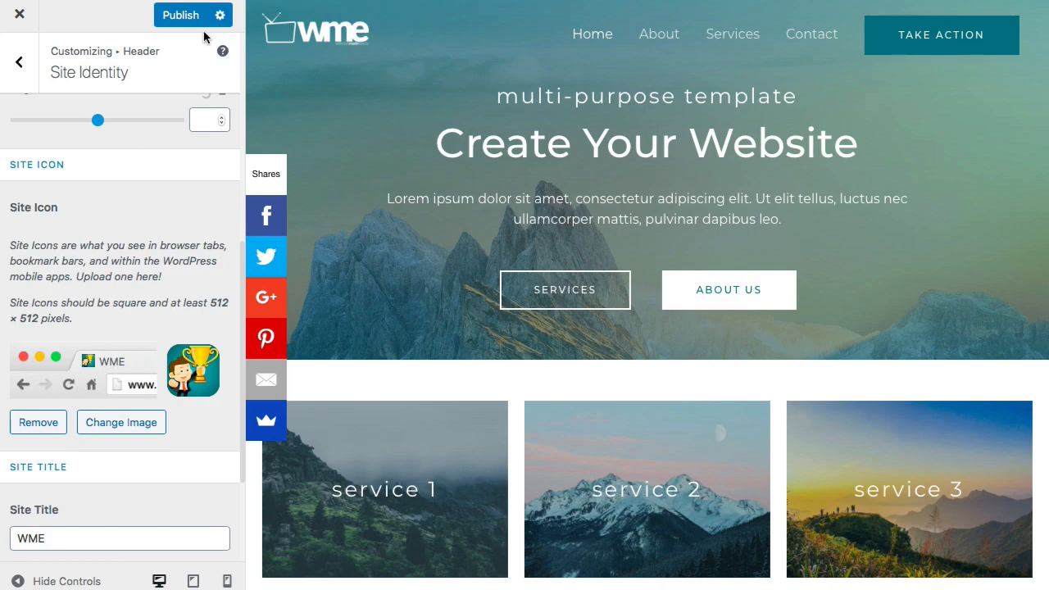
pyautogui.click(181, 17)
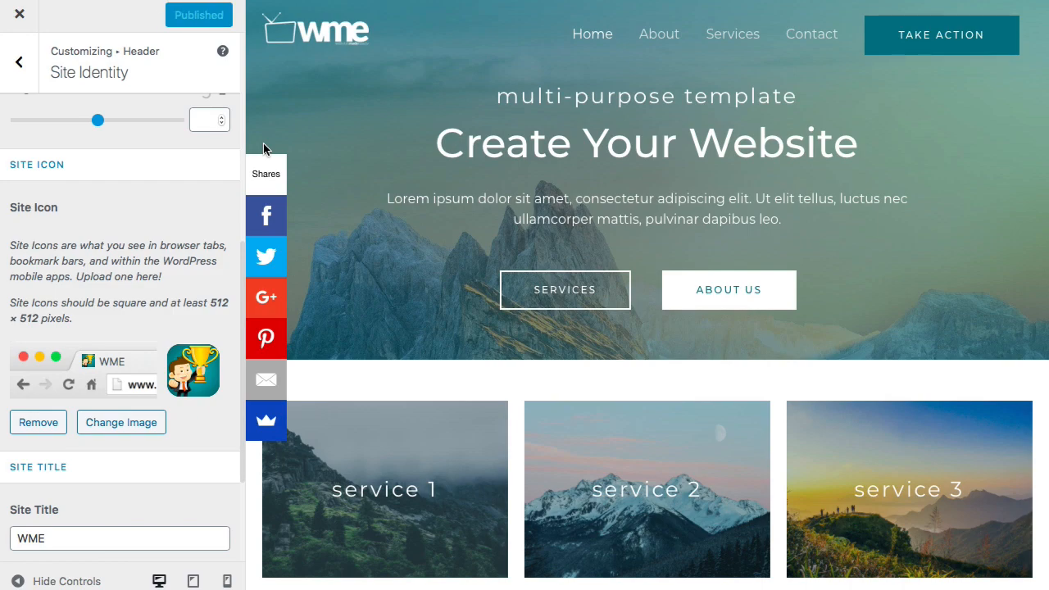
# - Change the header button text to 'Get Started'
pyautogui.click(22, 66)
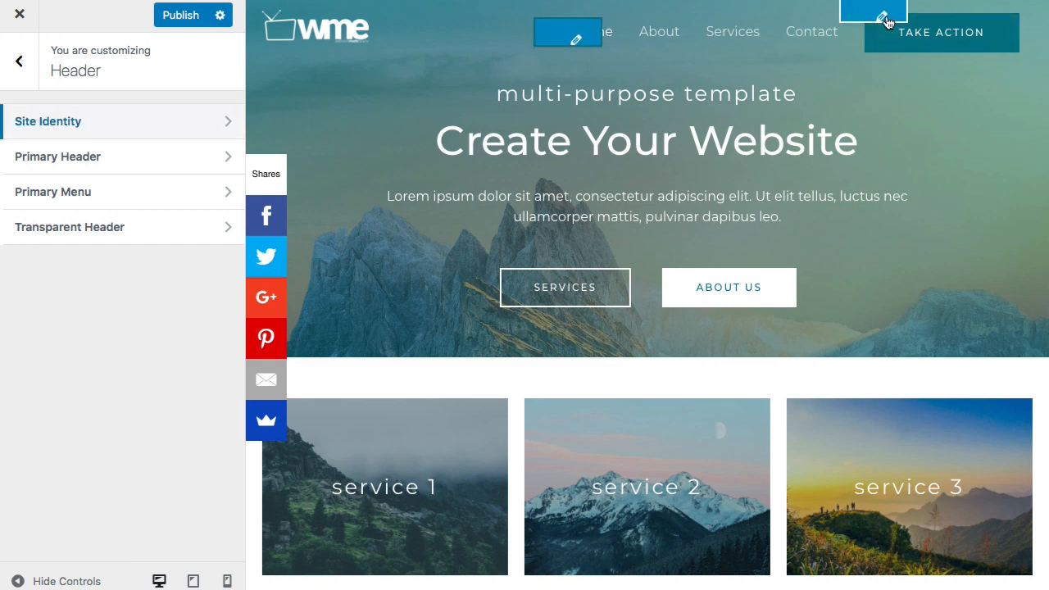
pyautogui.click(883, 17)
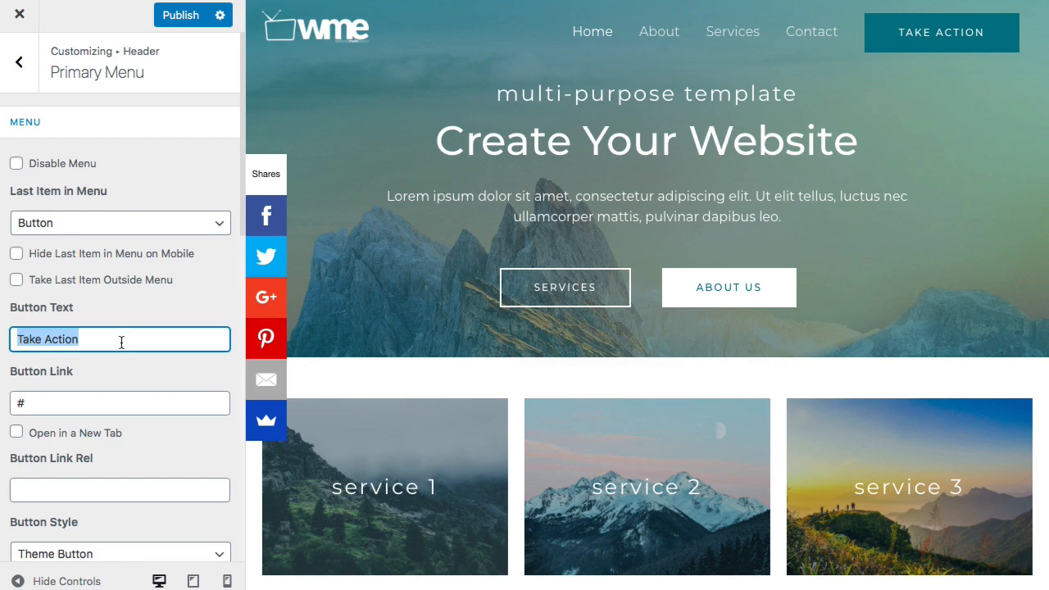
pyautogui.press('BackSpace')
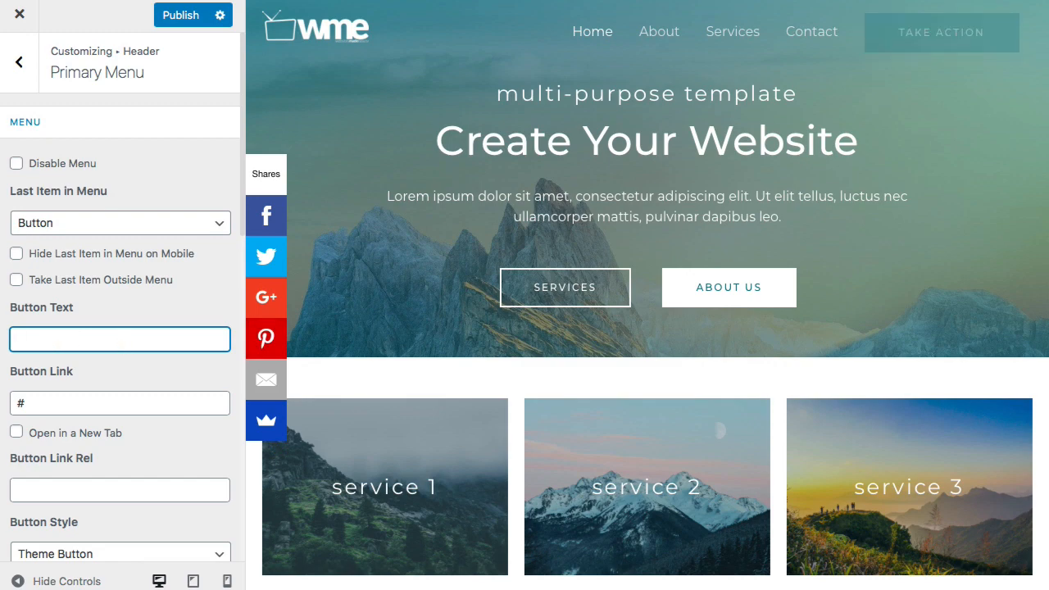
pyautogui.write('Get Stt')
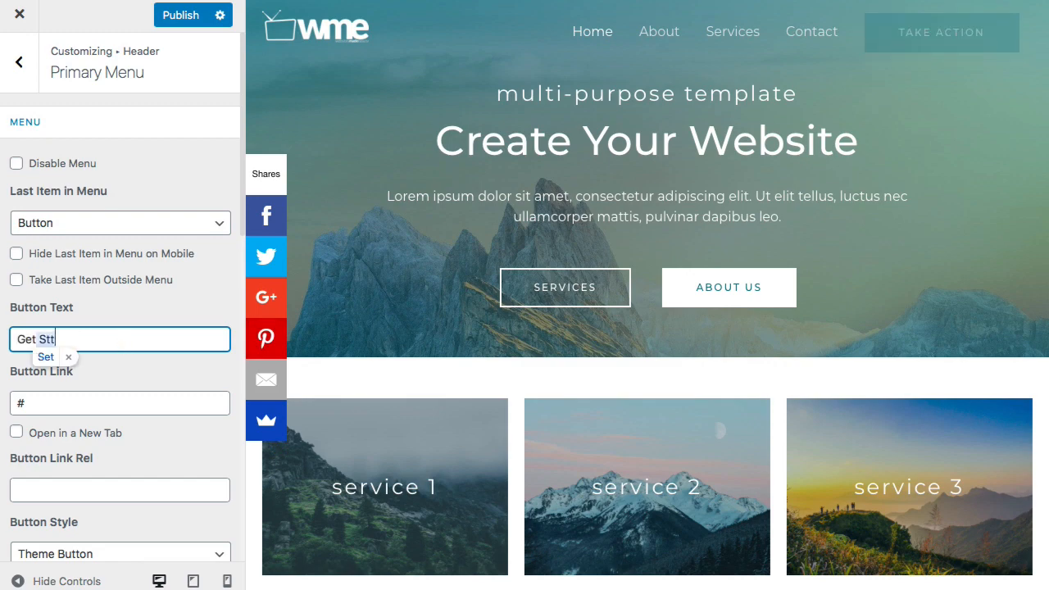
pyautogui.press('BackSpace')
pyautogui.write('arted')
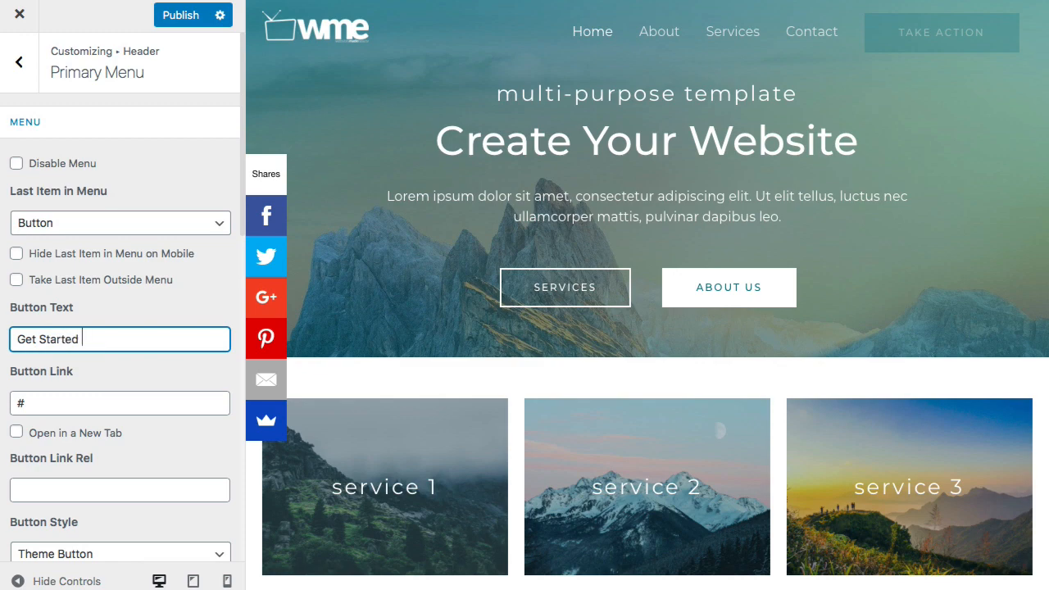
pyautogui.scroll(-1, 89, 379)
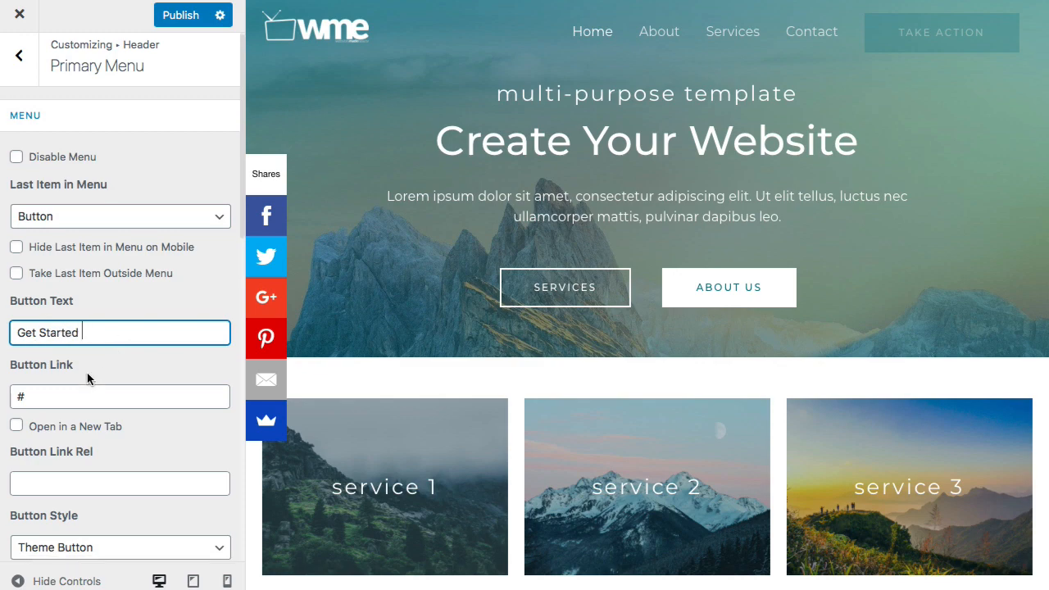
# - Replace the '#' button link with '/contact' and review the last menu item options
pyautogui.click(53, 396)
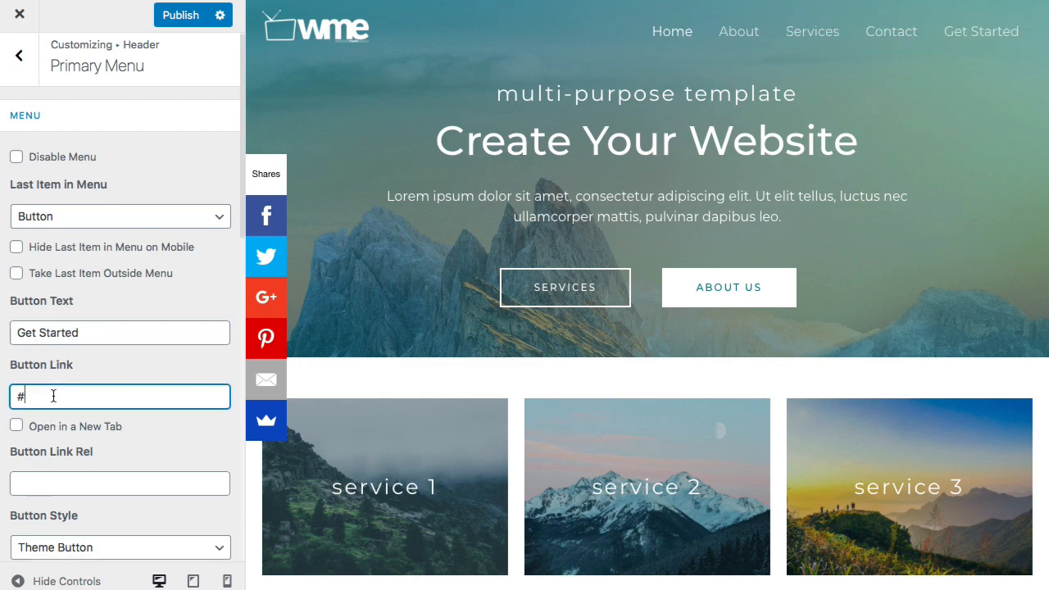
pyautogui.press('BackSpace')
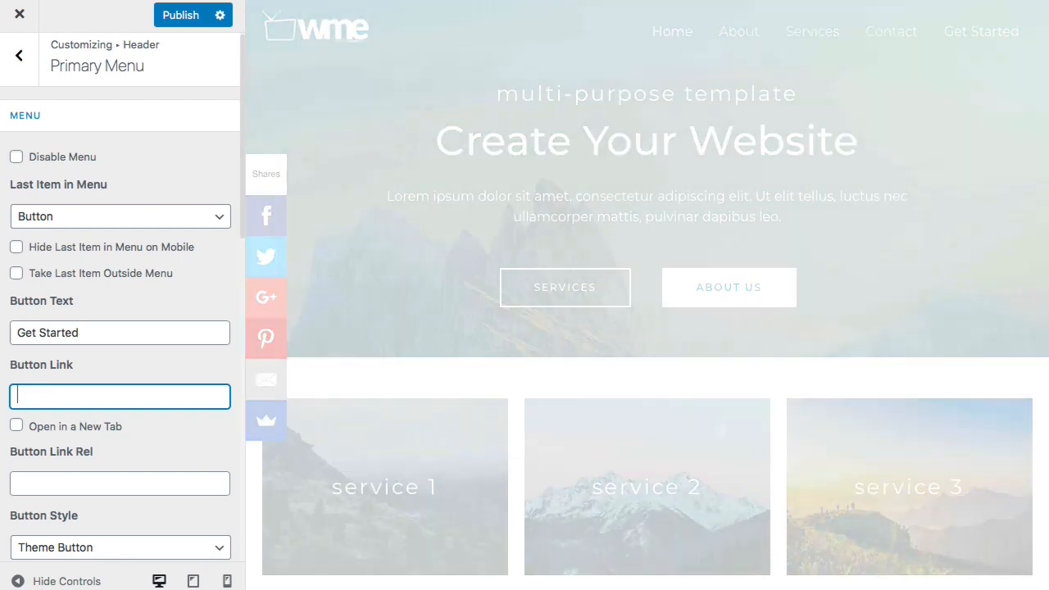
pyautogui.write('/contact')
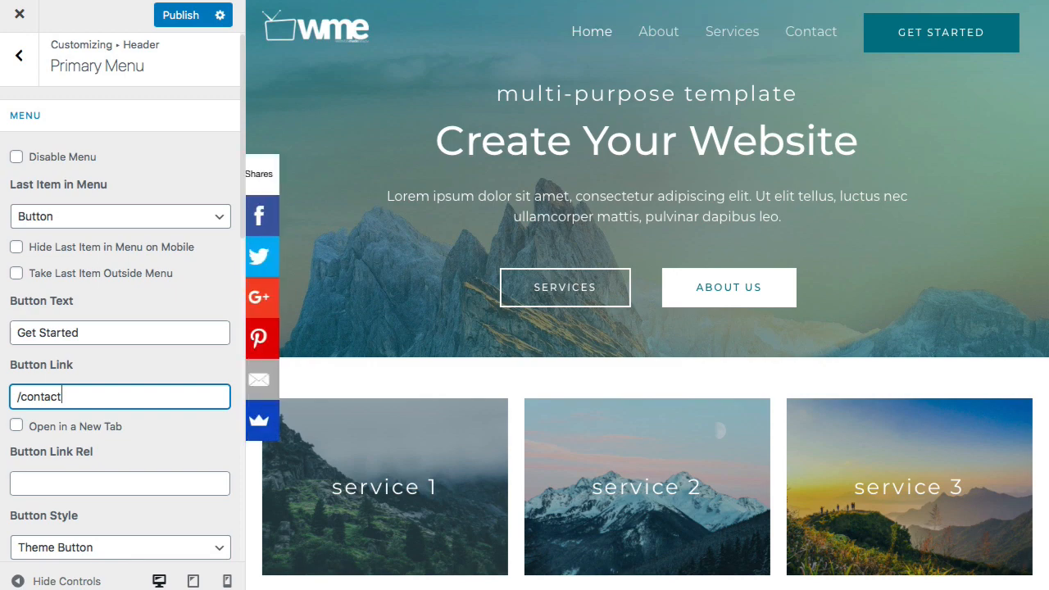
pyautogui.click(78, 333)
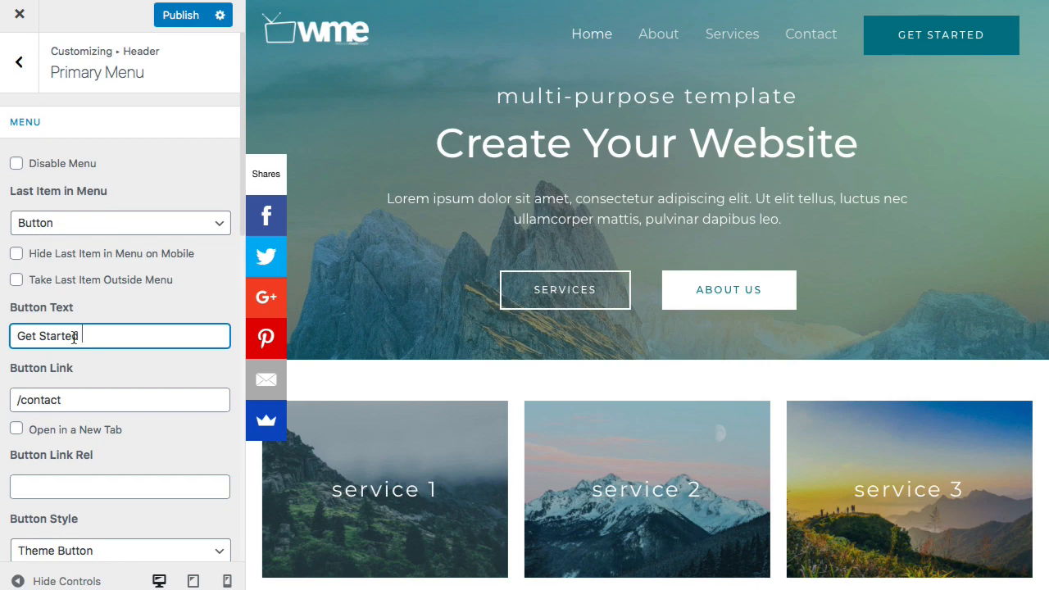
pyautogui.click(113, 231)
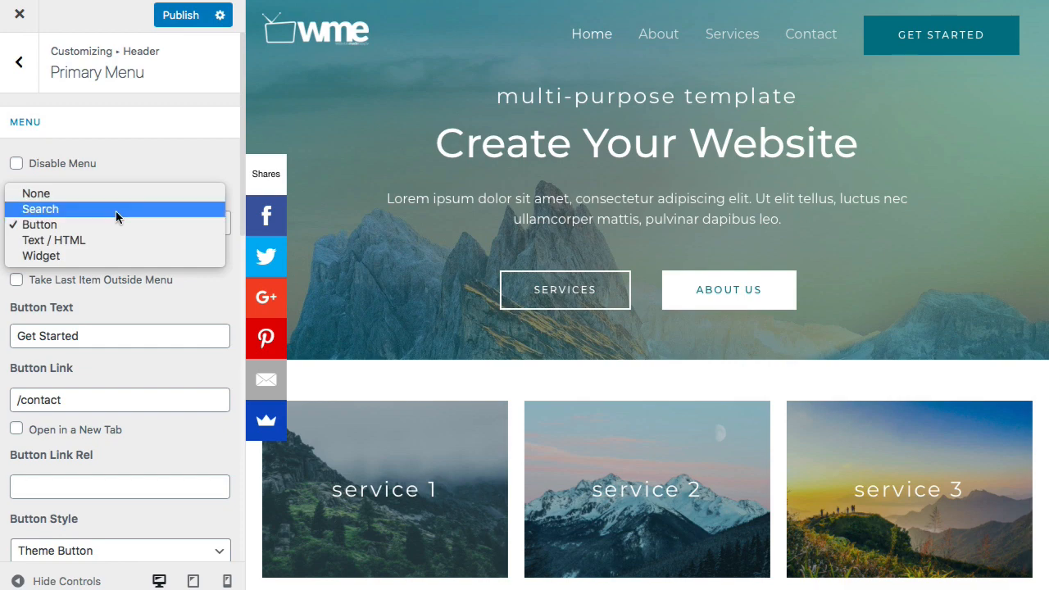
pyautogui.click(116, 211)
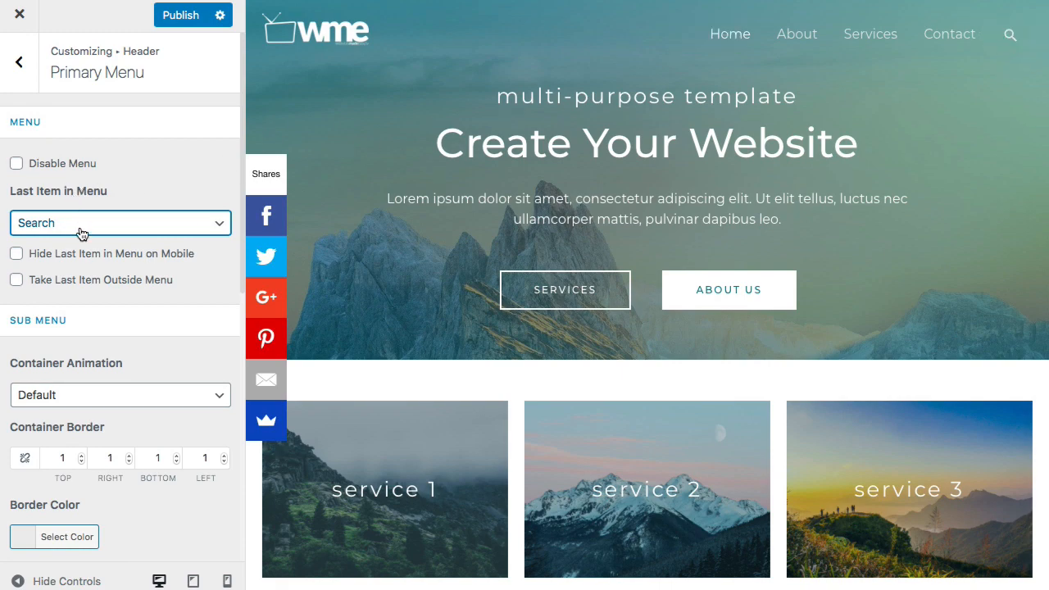
pyautogui.click(79, 227)
pyautogui.click(80, 211)
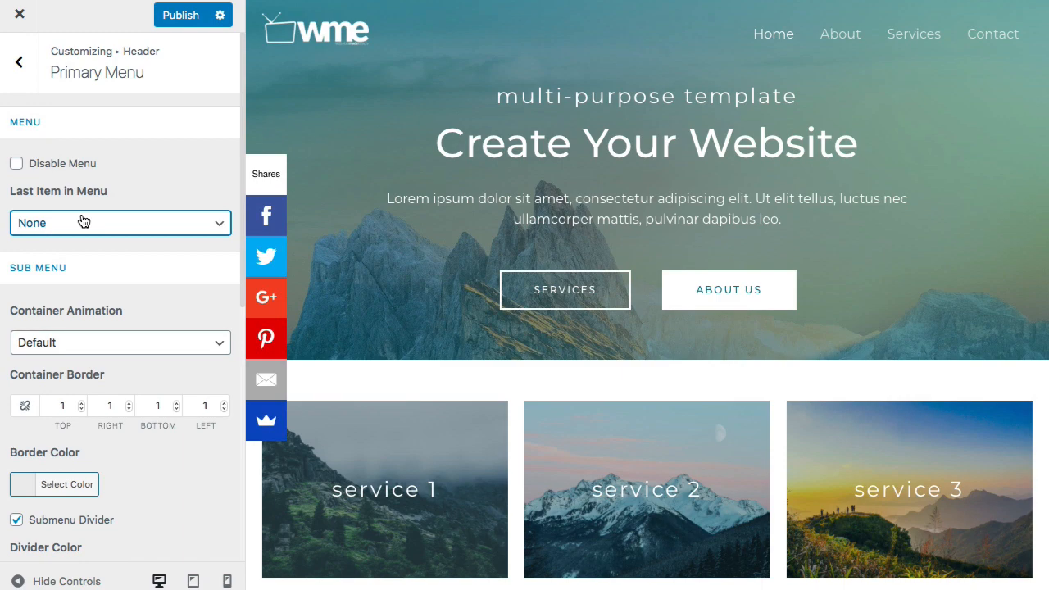
pyautogui.click(83, 222)
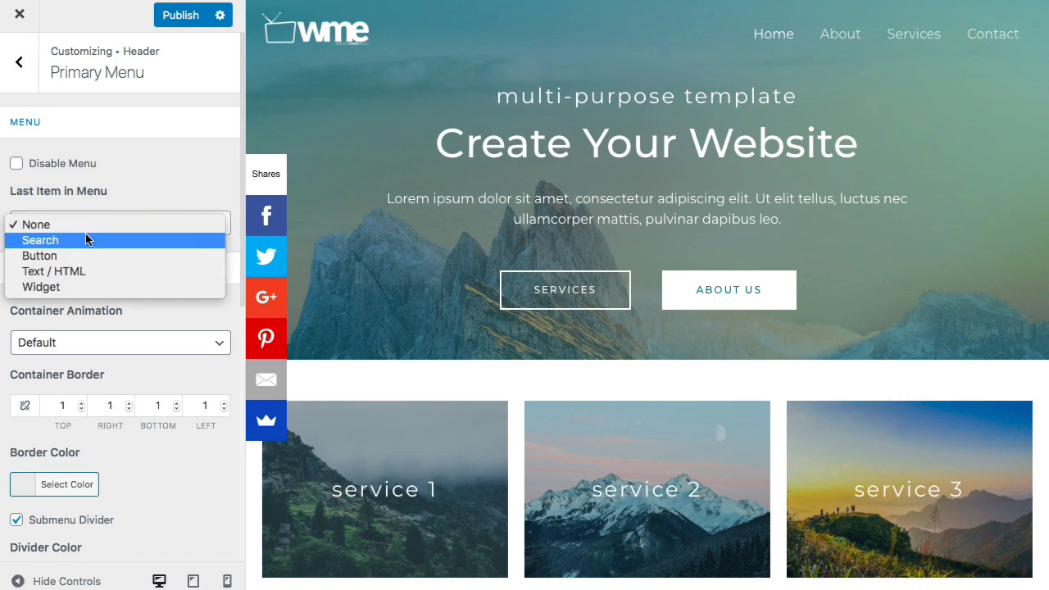
pyautogui.click(85, 255)
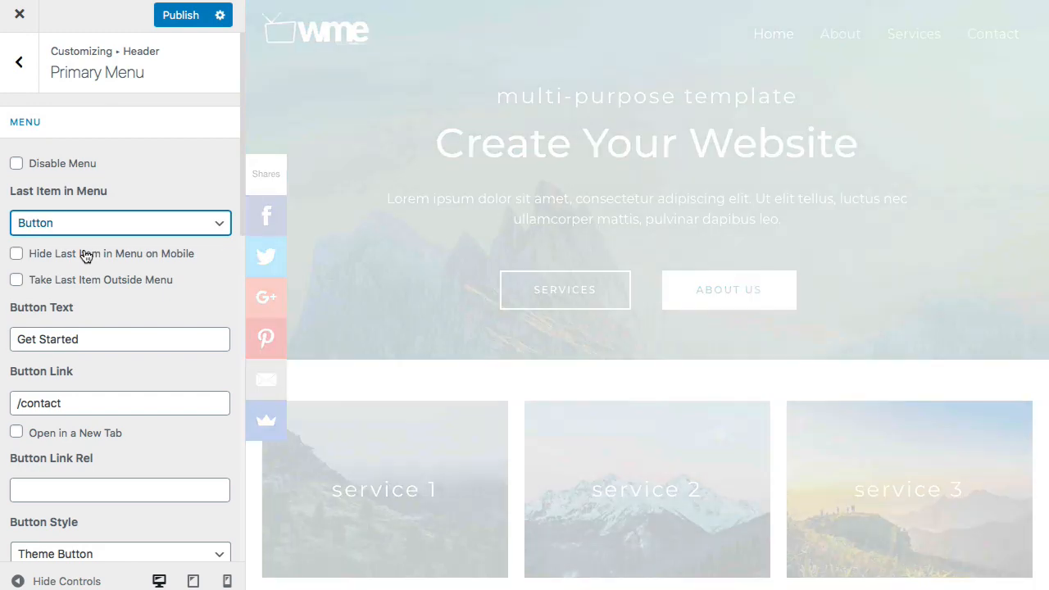
# - Open the global button colour settings and copy the current teal background value 1a6c7a
pyautogui.scroll(-2, 86, 256)
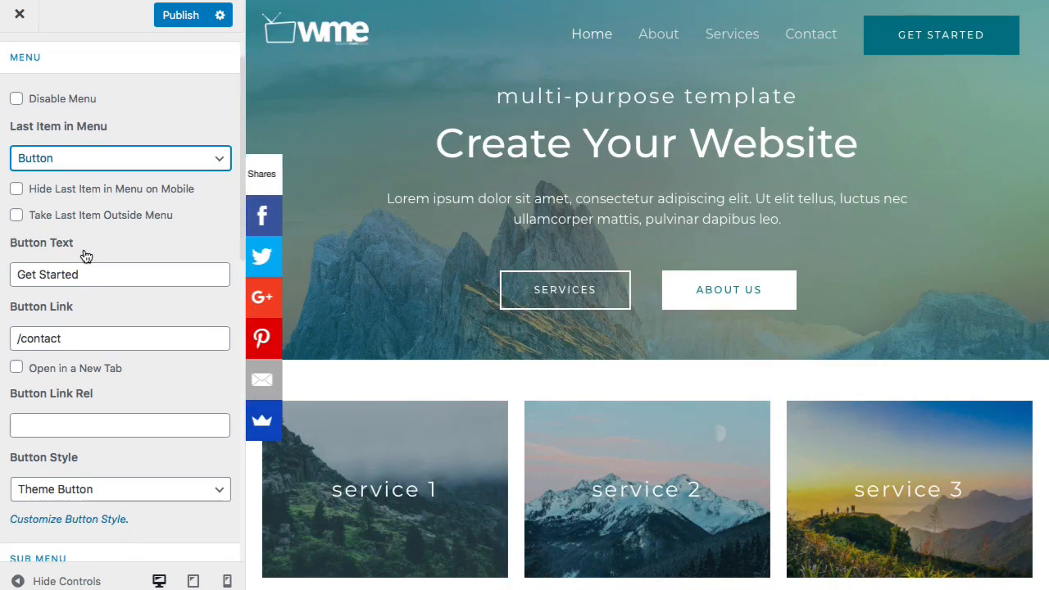
pyautogui.scroll(-2, 86, 256)
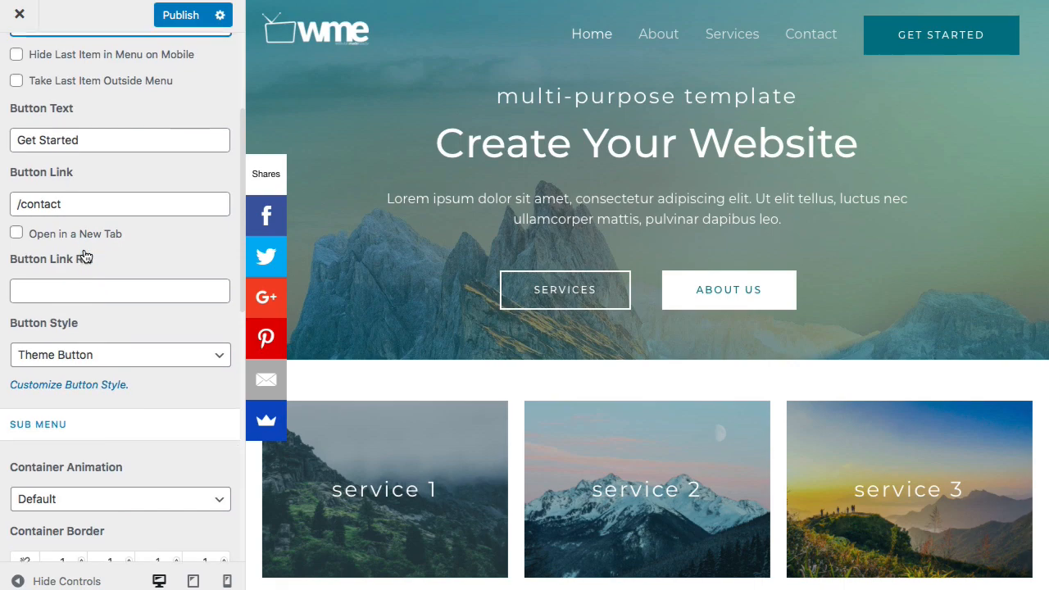
pyautogui.click(79, 379)
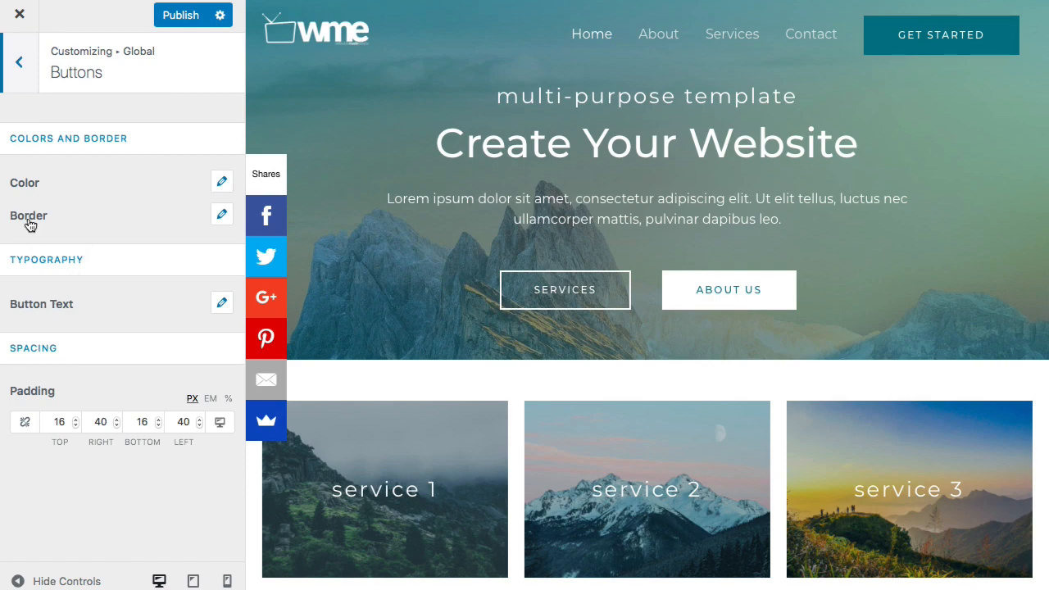
pyautogui.click(33, 188)
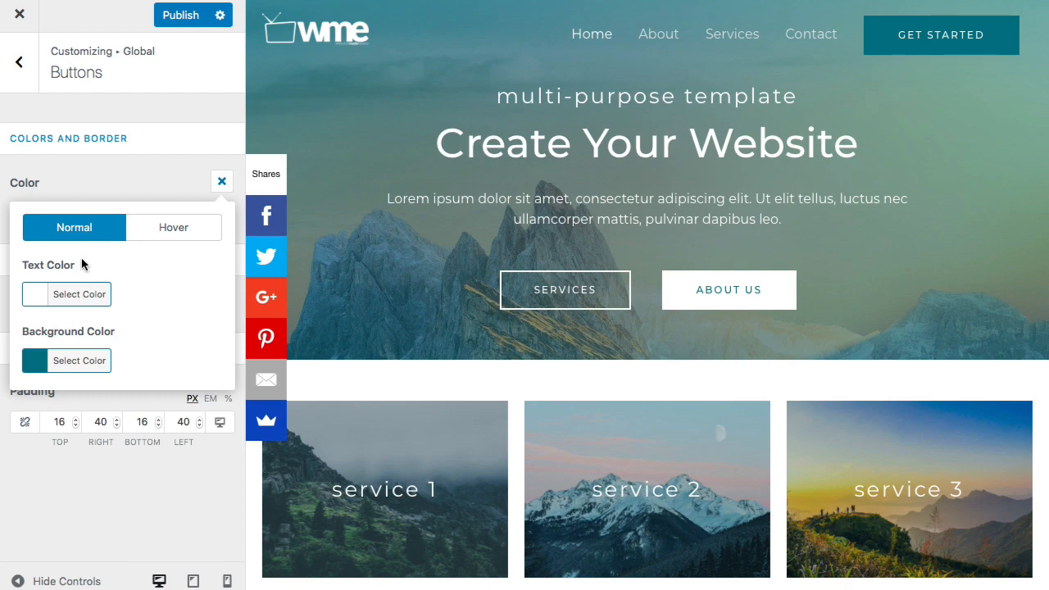
pyautogui.click(72, 359)
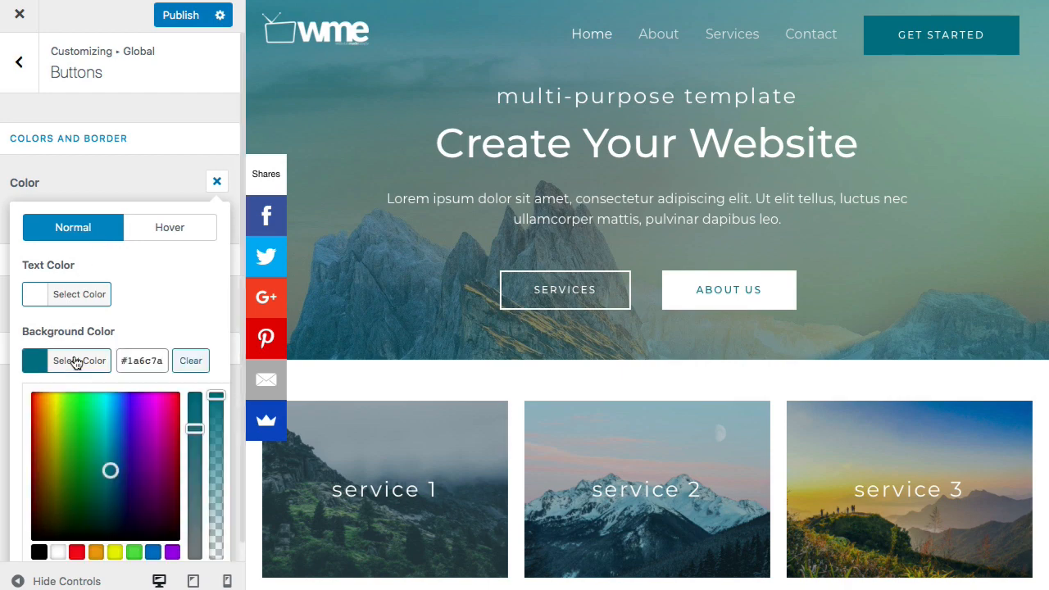
pyautogui.doubleClick(148, 359)
pyautogui.rightClick(147, 359)
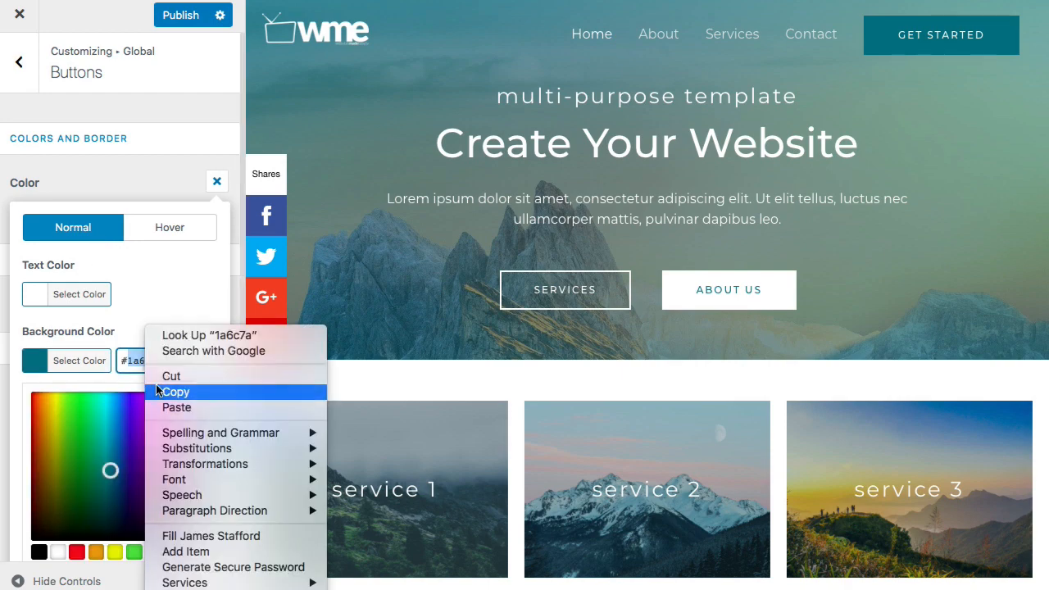
pyautogui.click(175, 391)
# - Try purple, dark blue and dark green button backgrounds, then restore teal 1a6c7a
pyautogui.click(136, 423)
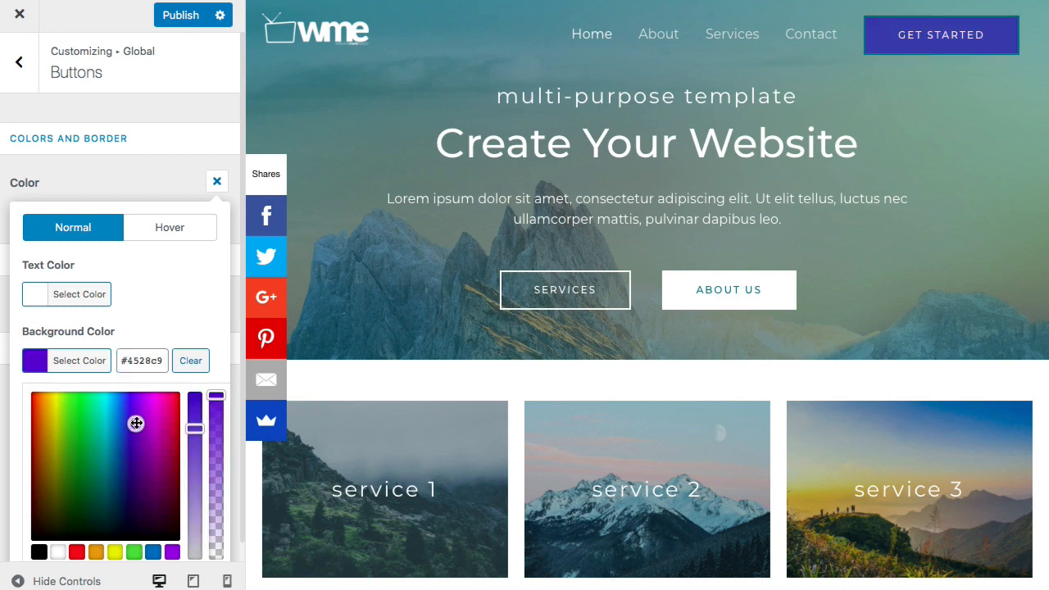
pyautogui.click(131, 473)
pyautogui.click(82, 500)
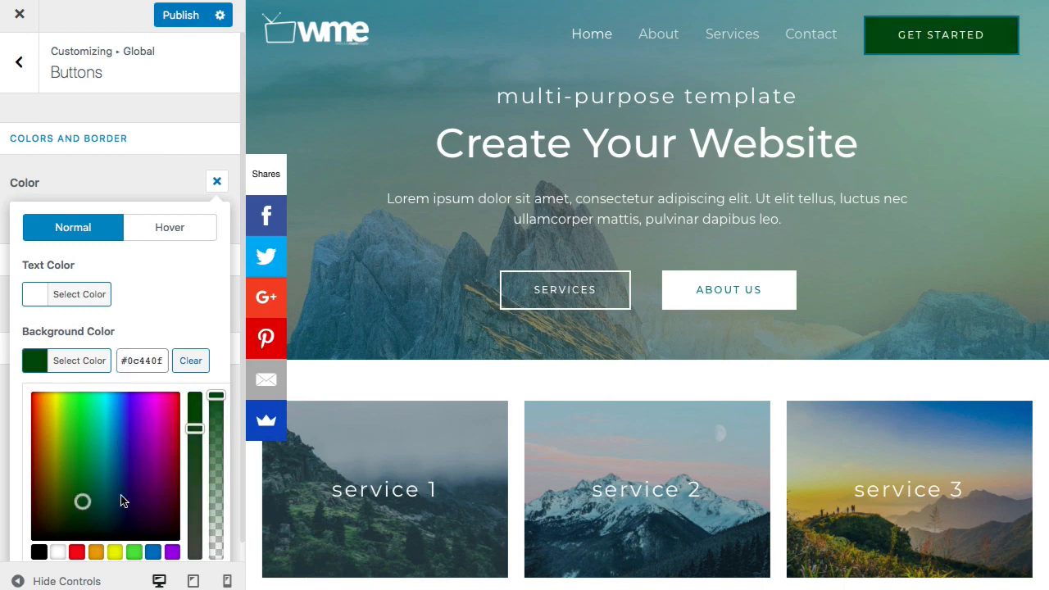
pyautogui.click(148, 431)
pyautogui.doubleClick(147, 364)
pyautogui.rightClick(146, 364)
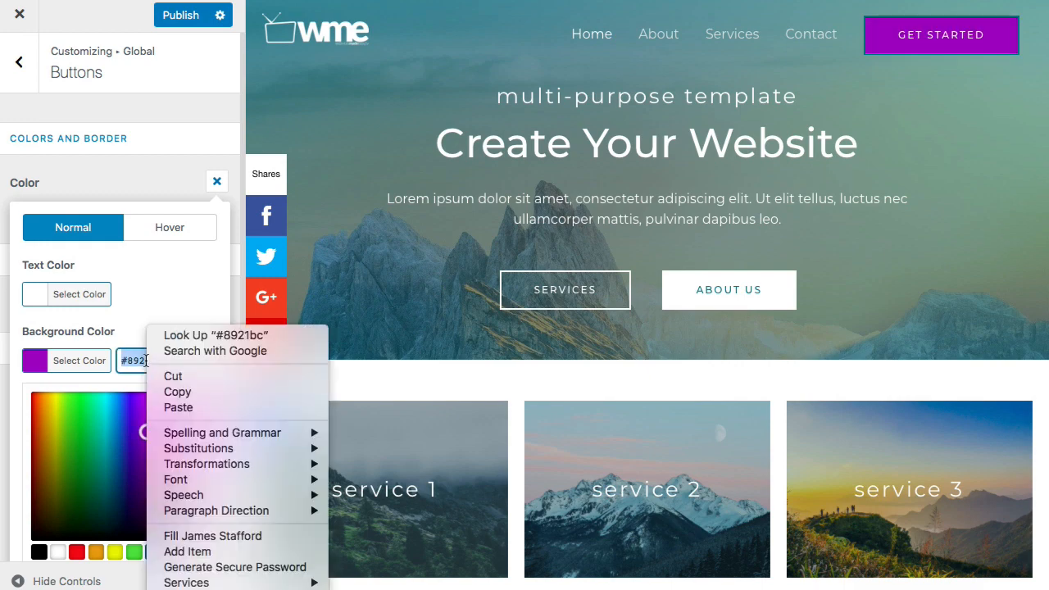
pyautogui.click(167, 406)
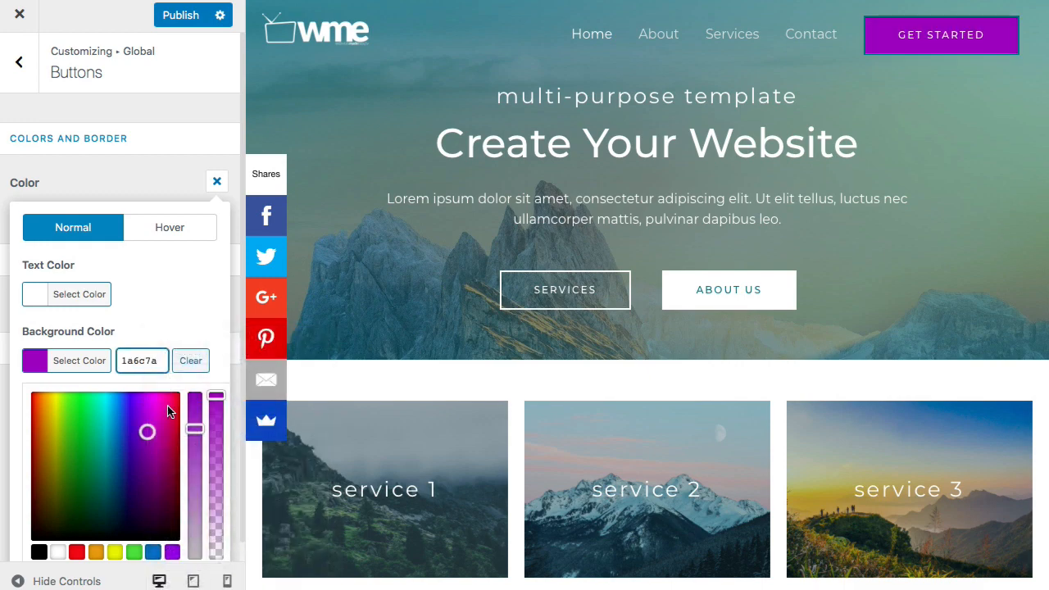
pyautogui.click(165, 316)
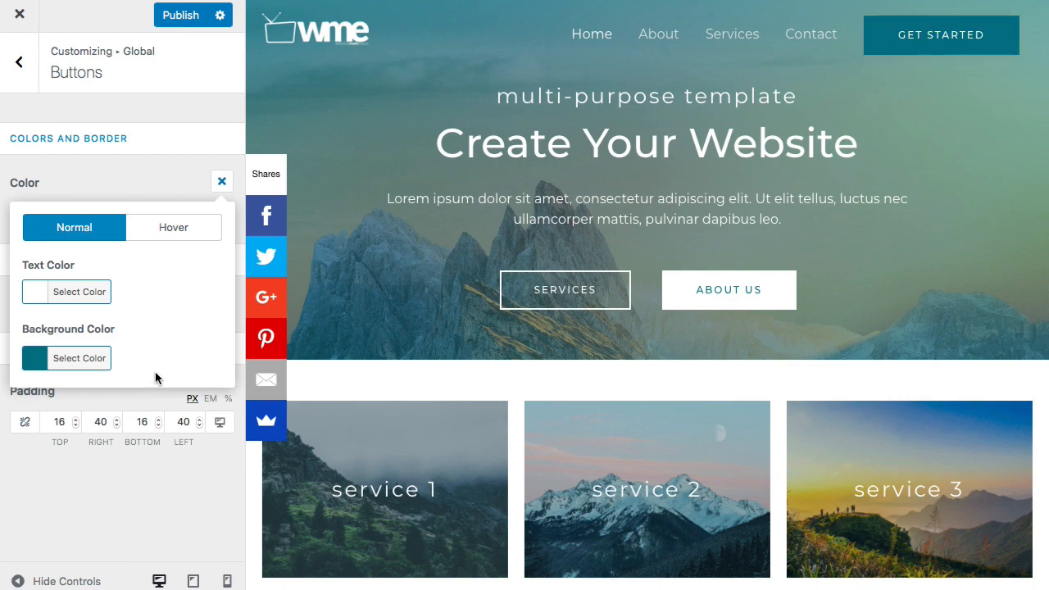
pyautogui.click(221, 182)
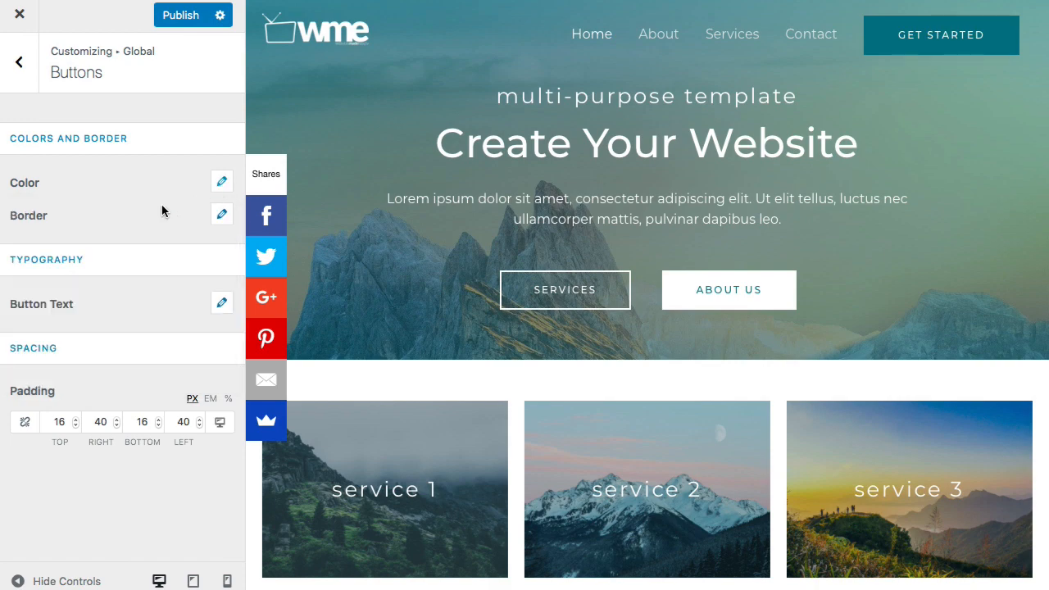
# - Publish the Customizer changes and close it to view the live site with the teal button
pyautogui.click(21, 71)
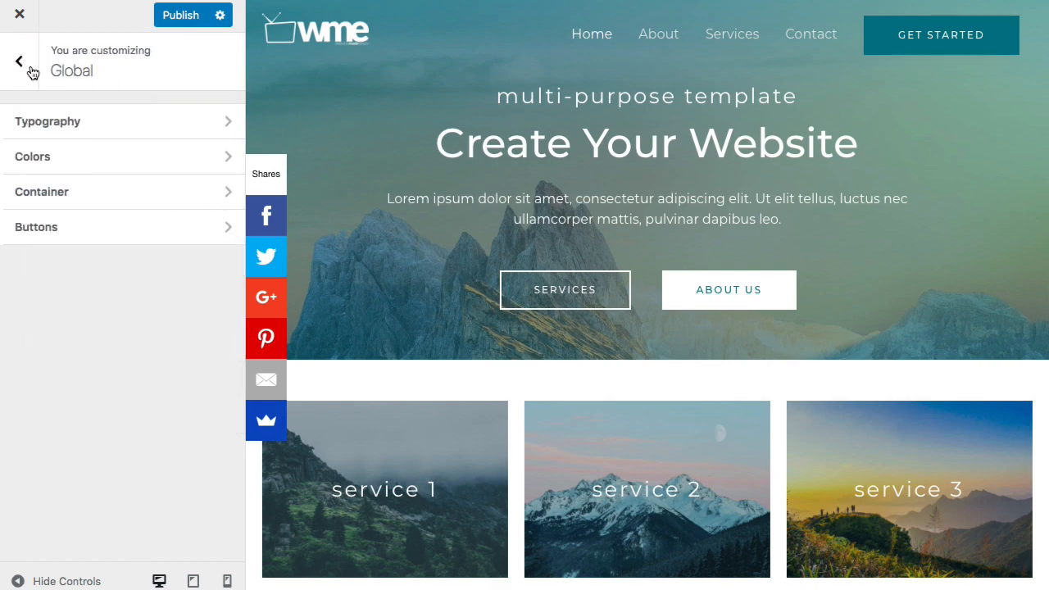
pyautogui.click(20, 67)
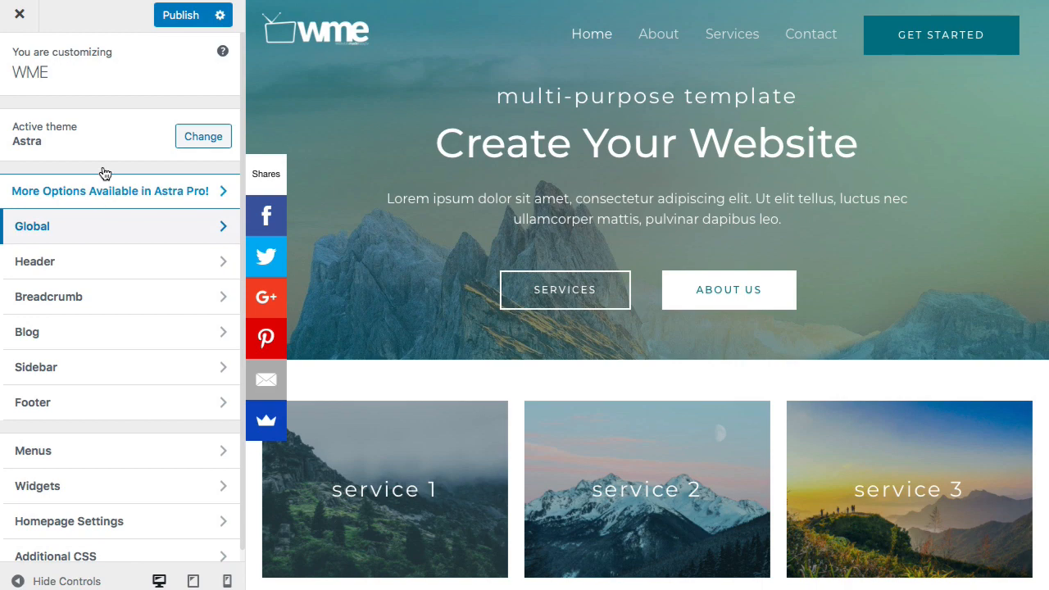
pyautogui.click(200, 21)
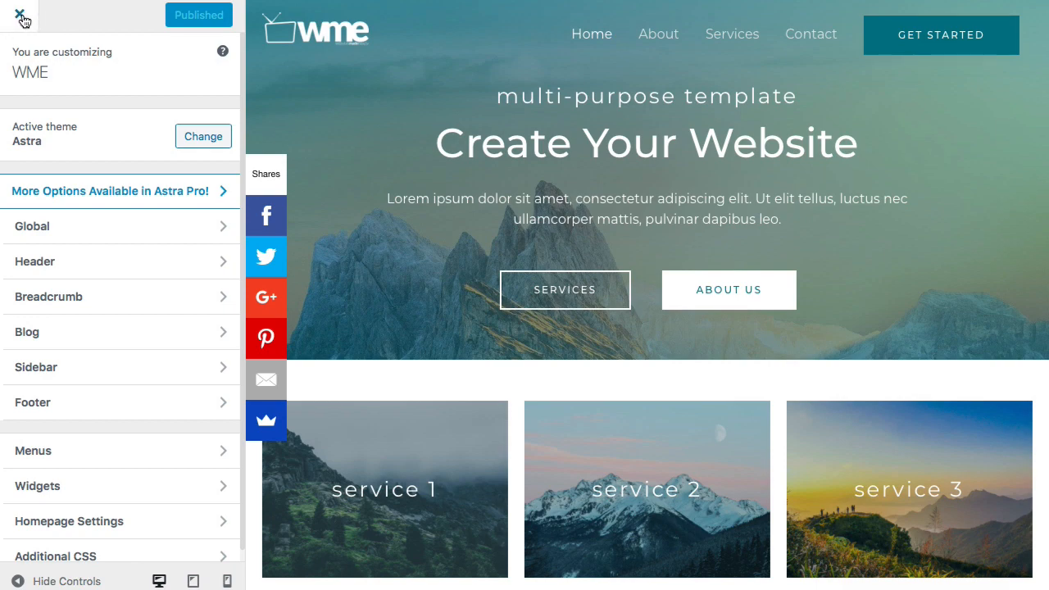
pyautogui.click(20, 16)
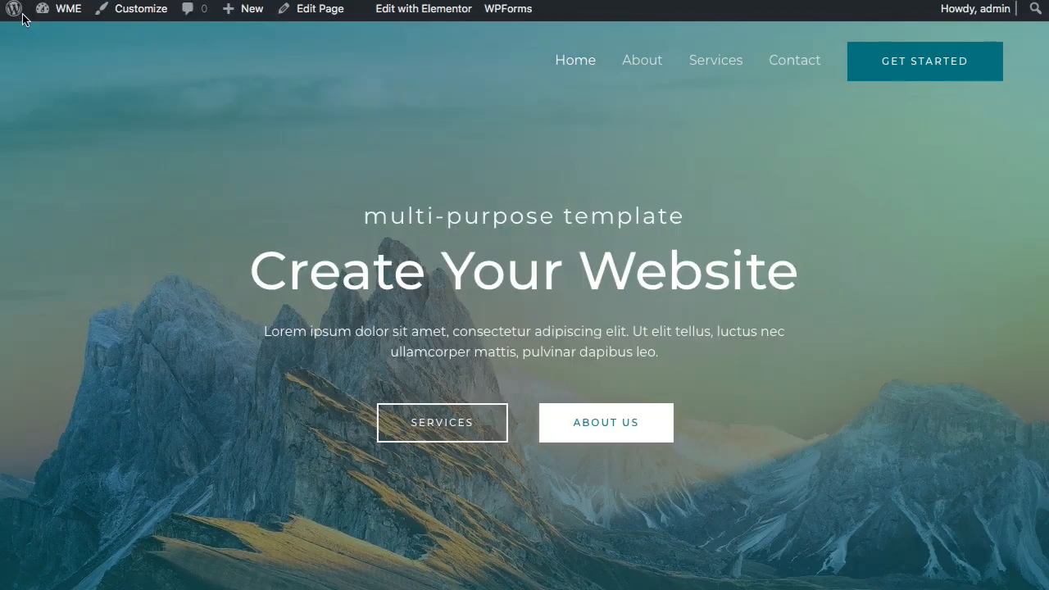
pyautogui.moveTo(61, 10)
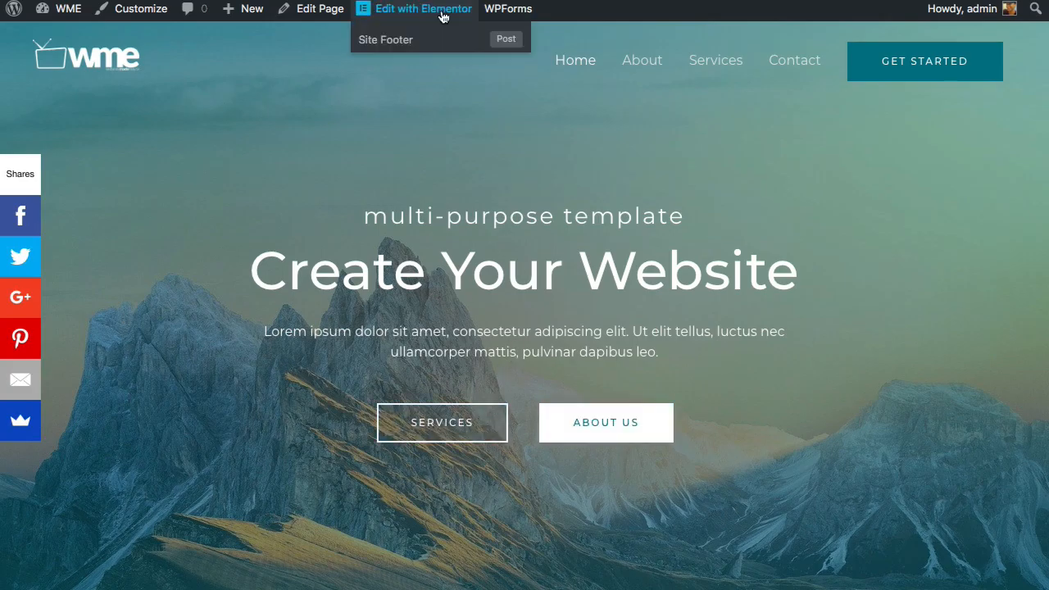
# - Open the home page in Elementor, add a trial Button widget to the hero, then undo it
pyautogui.click(443, 16)
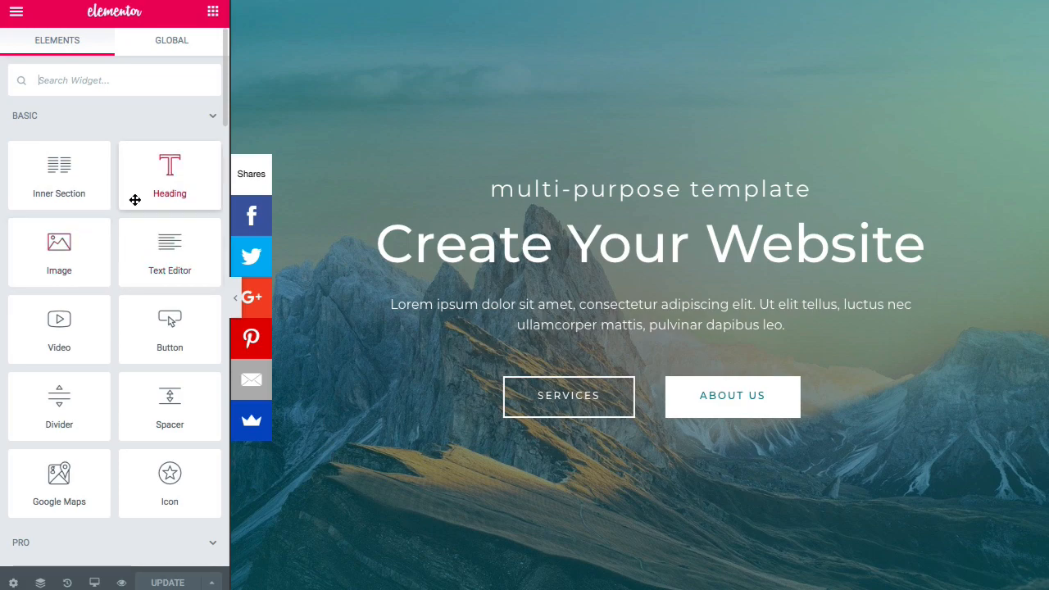
pyautogui.moveTo(134, 202); pyautogui.dragTo(156, 205)
pyautogui.scroll(-3, 138, 212)
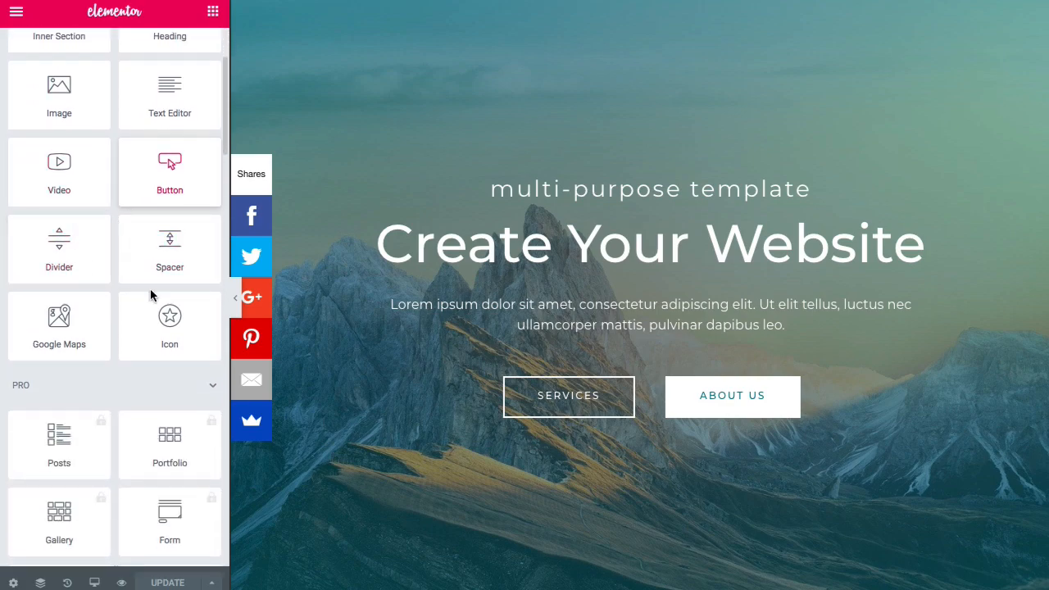
pyautogui.scroll(-10, 98, 304)
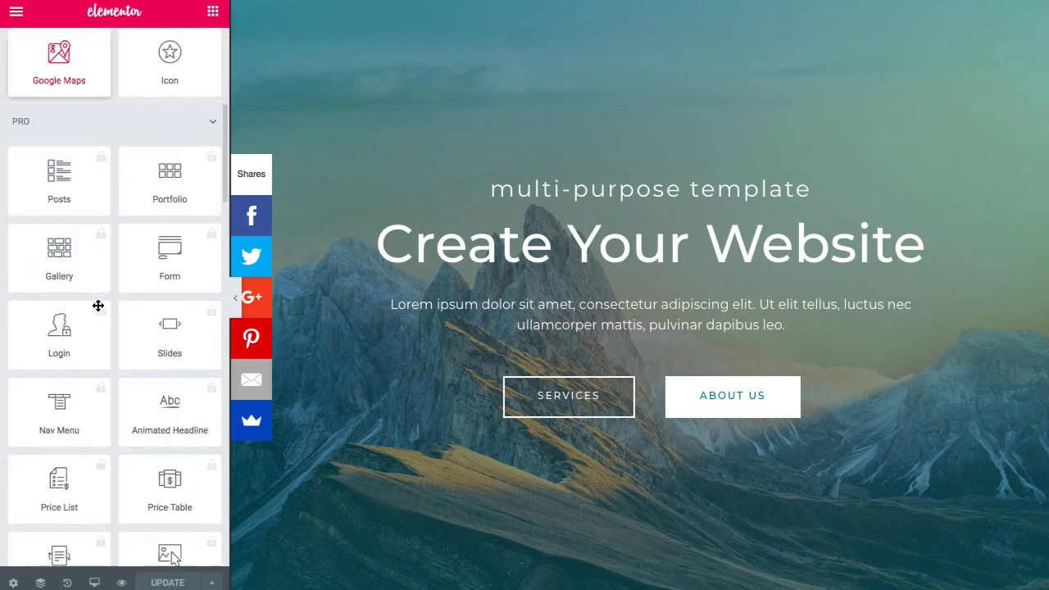
pyautogui.scroll(15, 99, 305)
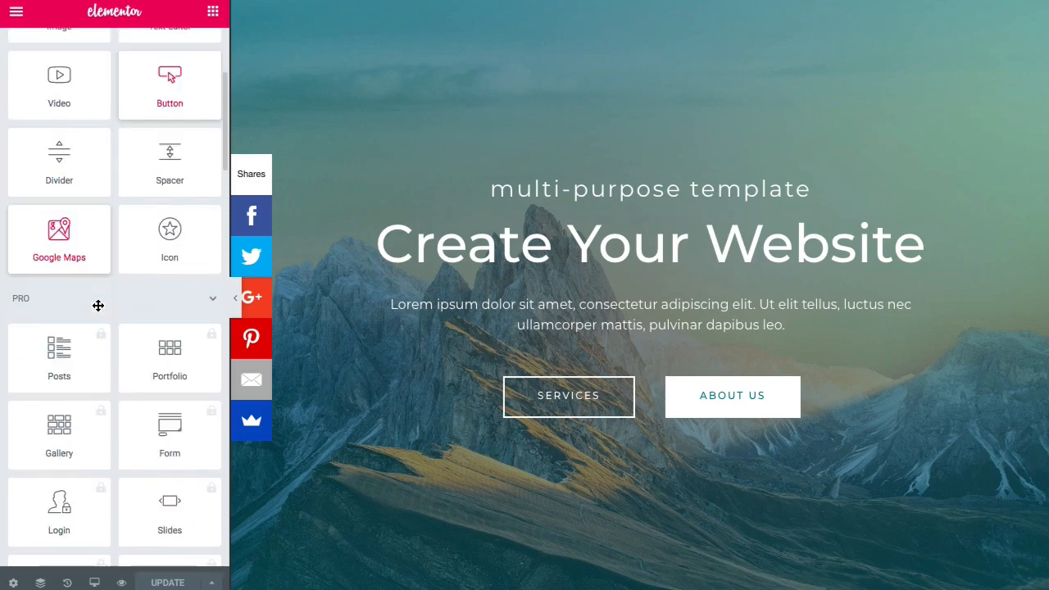
pyautogui.moveTo(176, 318); pyautogui.dragTo(436, 225)
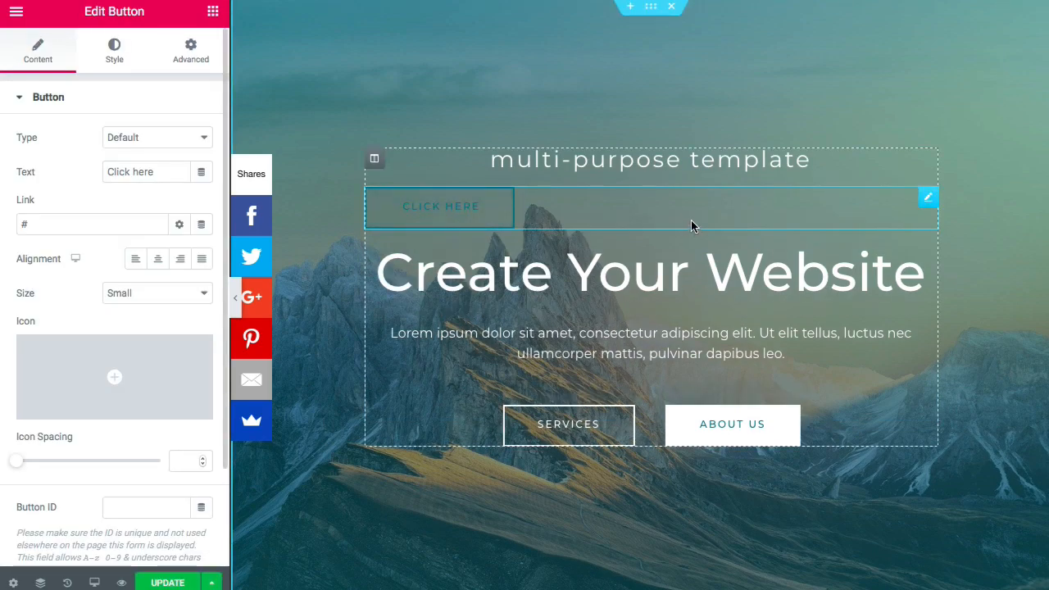
pyautogui.hotkey('ctrl', 'z')
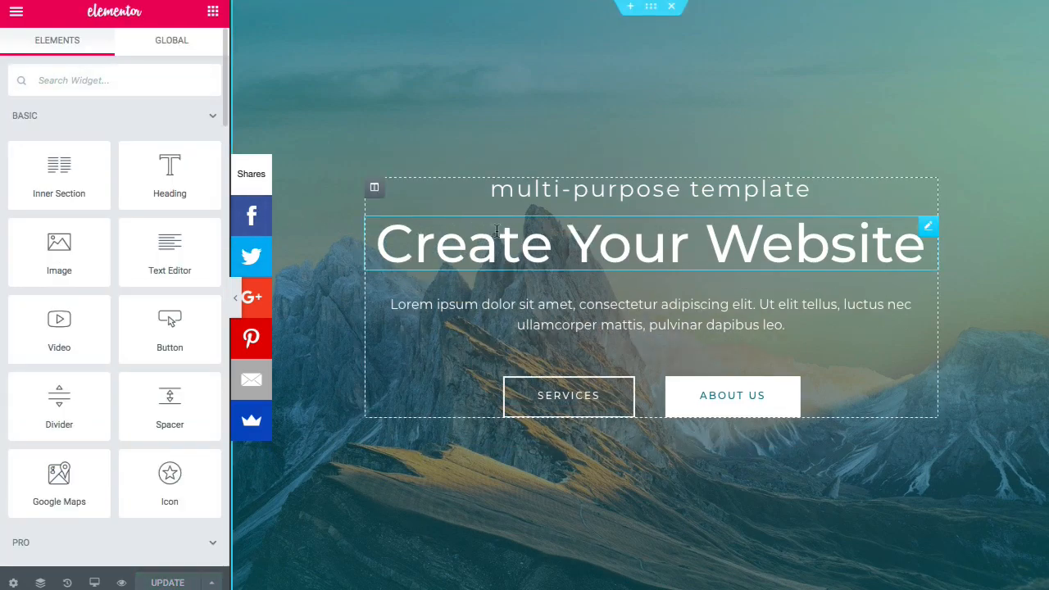
# - Select the hero heading and trial-edit its title with 'Profitable' and 'Today!'
pyautogui.click(548, 241)
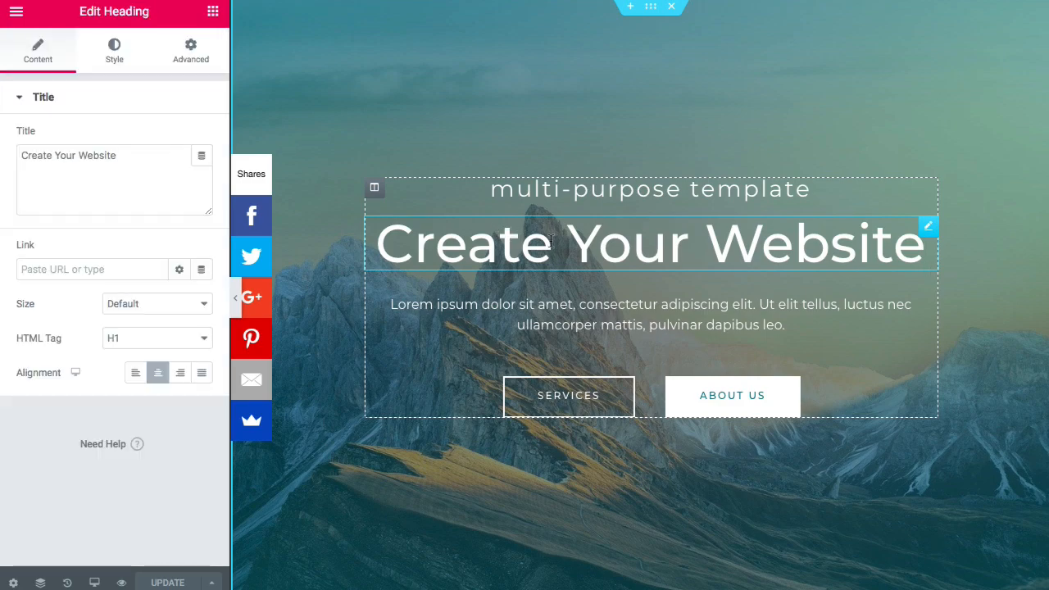
pyautogui.click(707, 251)
pyautogui.write('Profi')
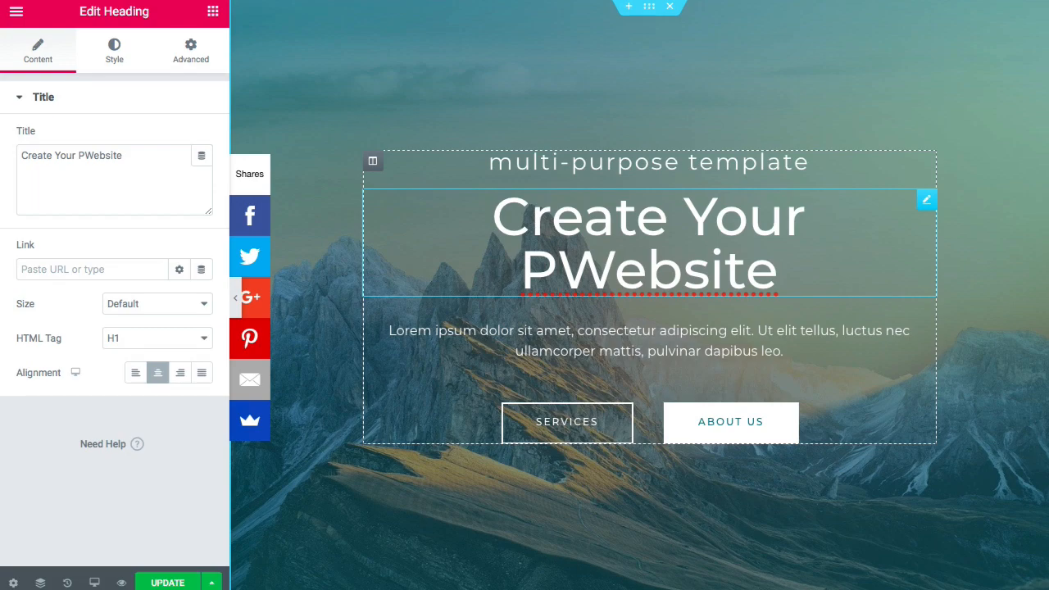
pyautogui.write('table')
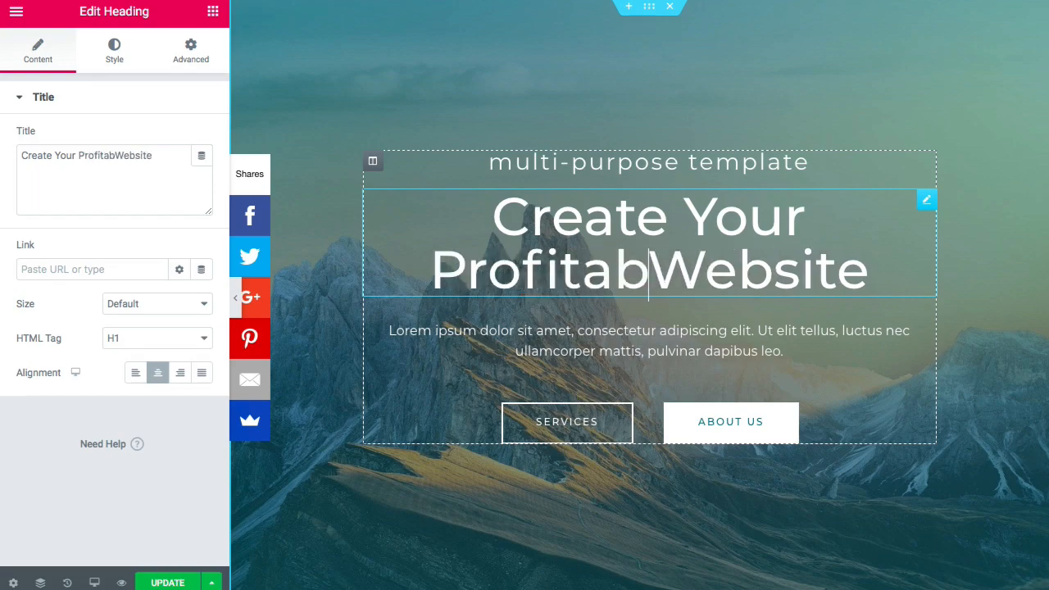
pyautogui.click(178, 164)
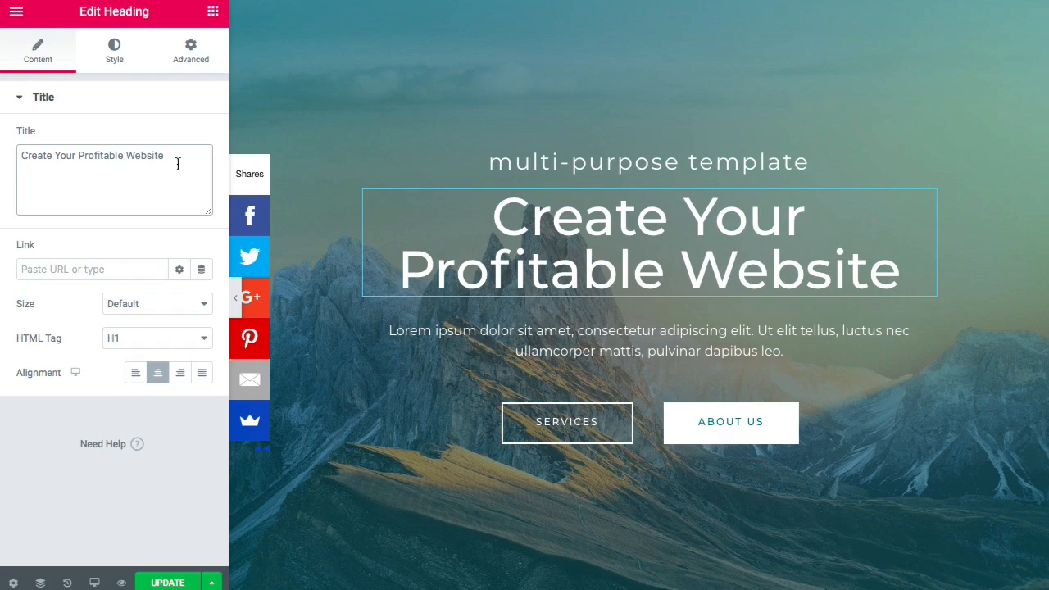
pyautogui.write('Today!')
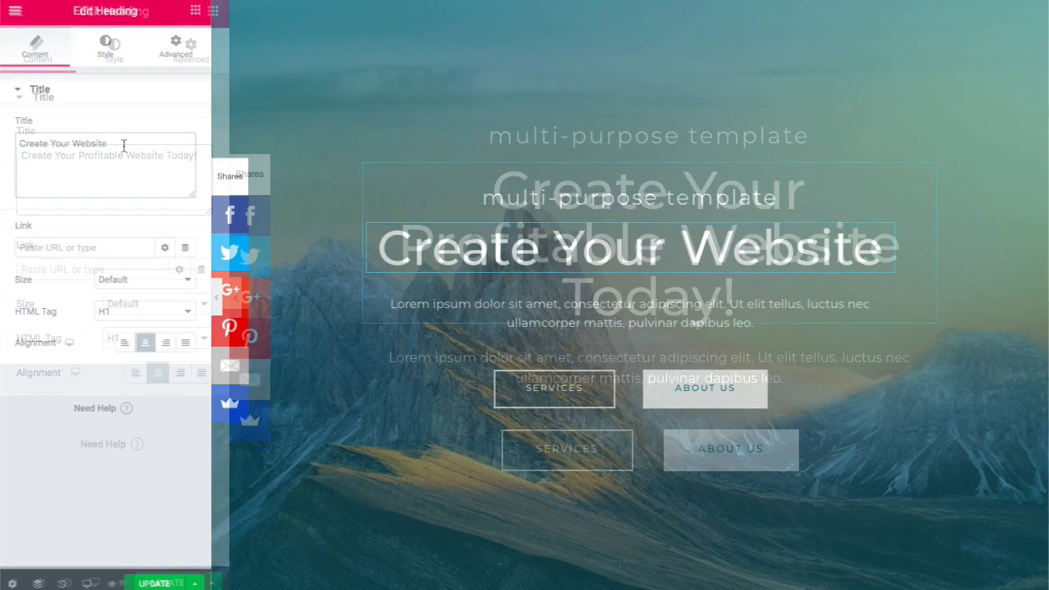
pyautogui.click(107, 65)
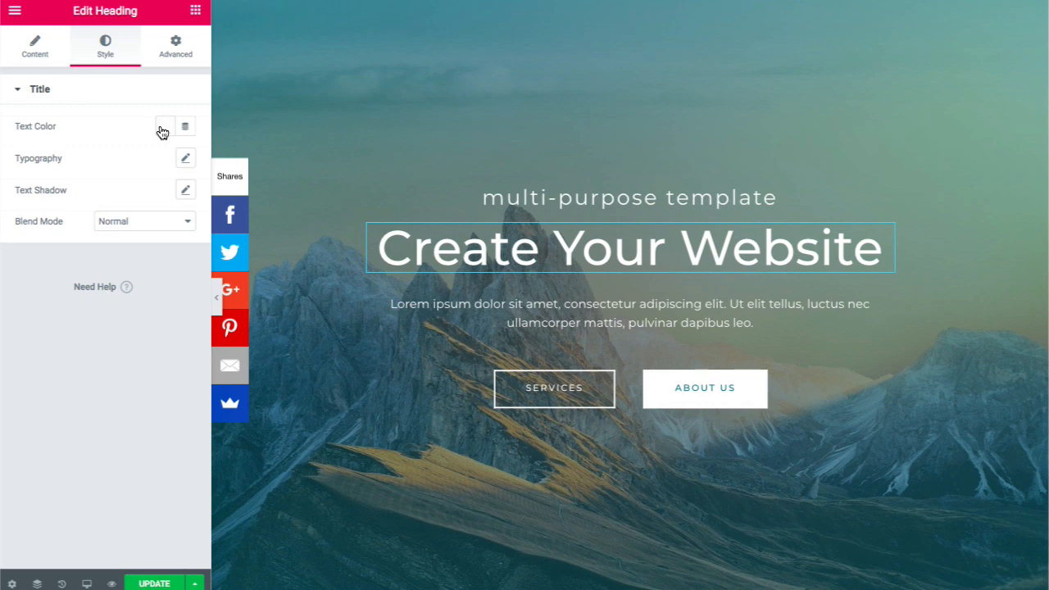
pyautogui.click(162, 128)
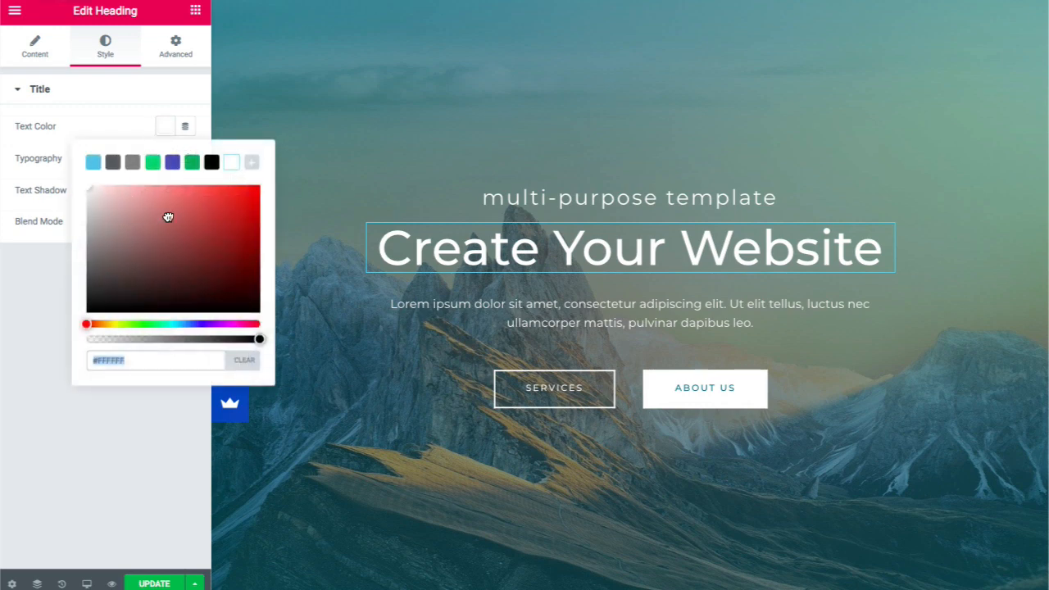
pyautogui.moveTo(136, 214); pyautogui.dragTo(124, 237)
pyautogui.moveTo(221, 217); pyautogui.dragTo(162, 255)
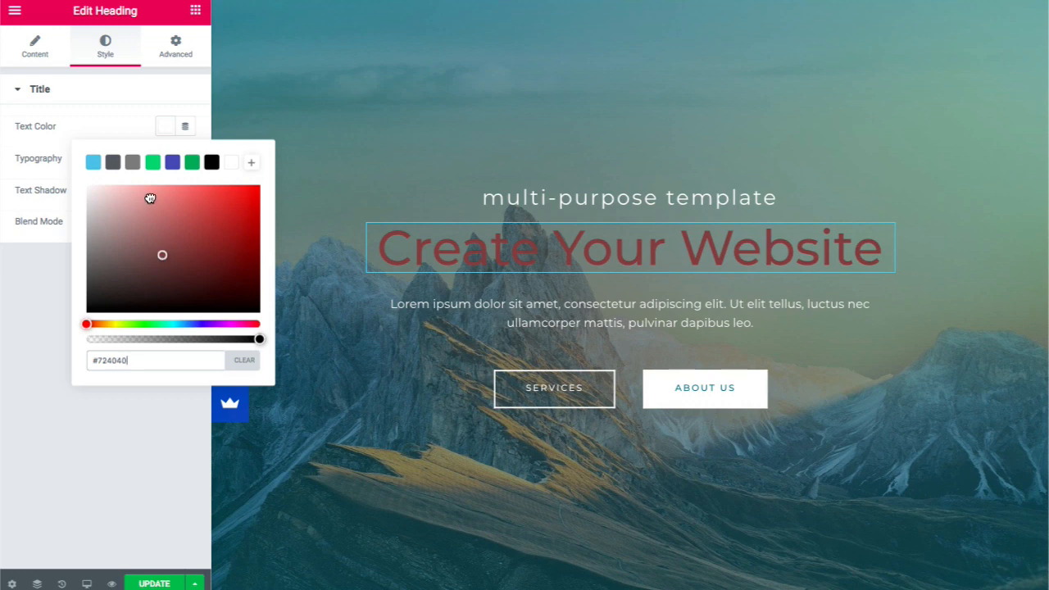
pyautogui.click(118, 133)
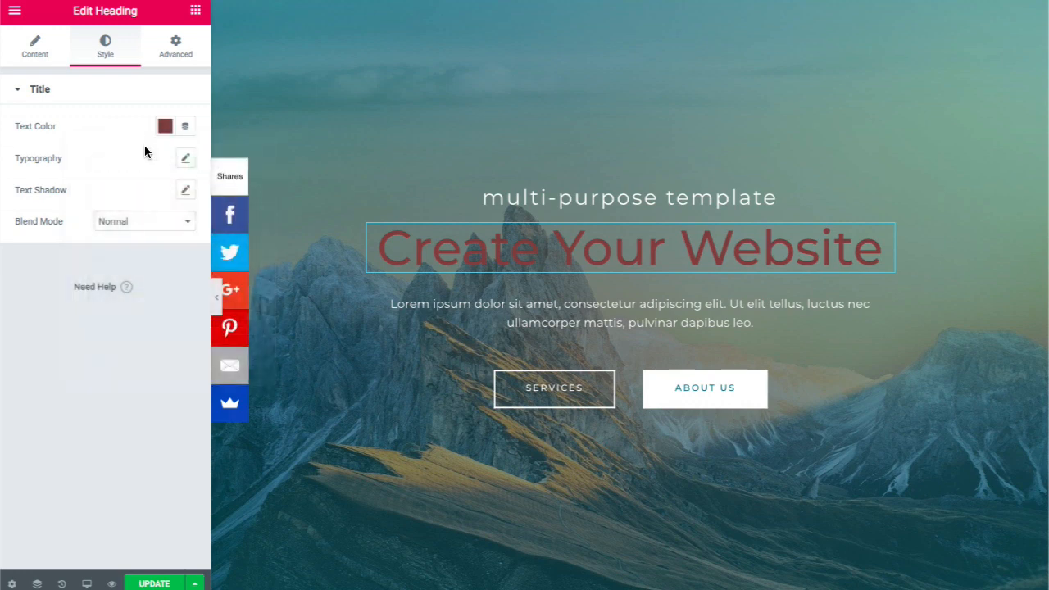
pyautogui.click(186, 158)
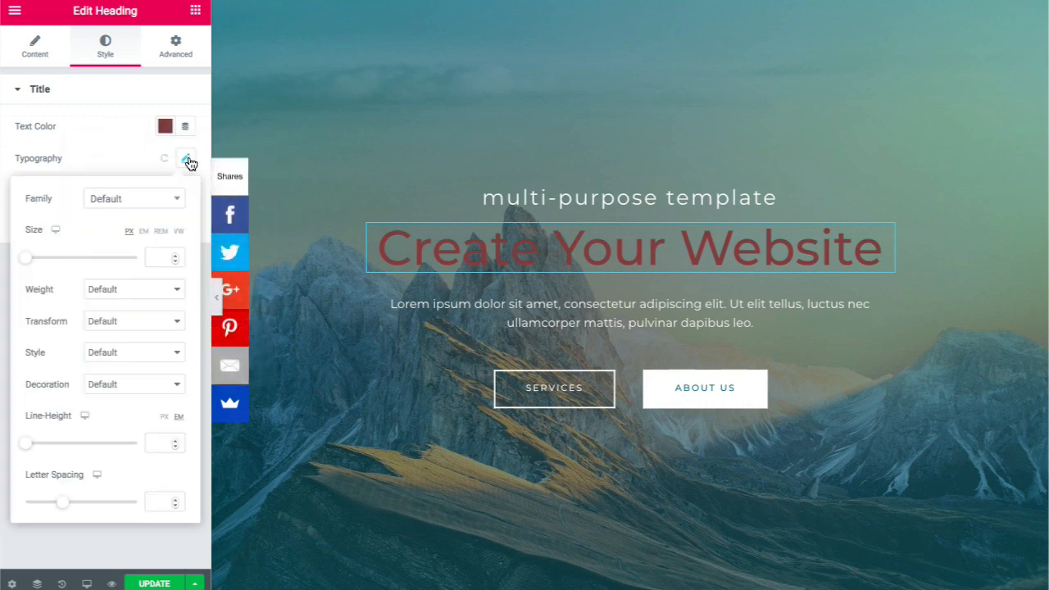
pyautogui.click(160, 203)
pyautogui.scroll(-3, 143, 295)
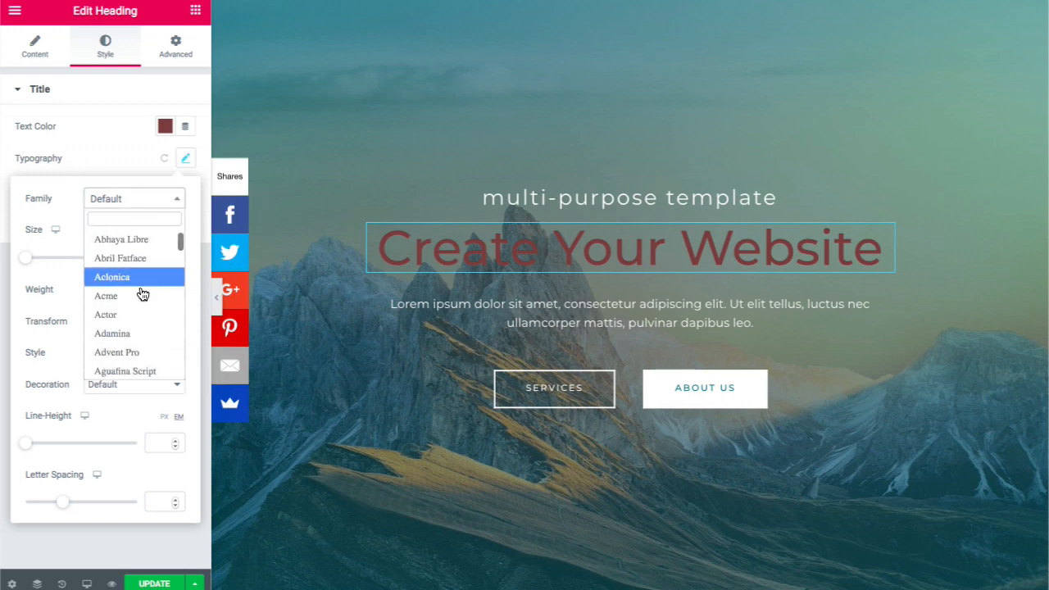
pyautogui.scroll(-1, 143, 295)
pyautogui.scroll(4, 142, 294)
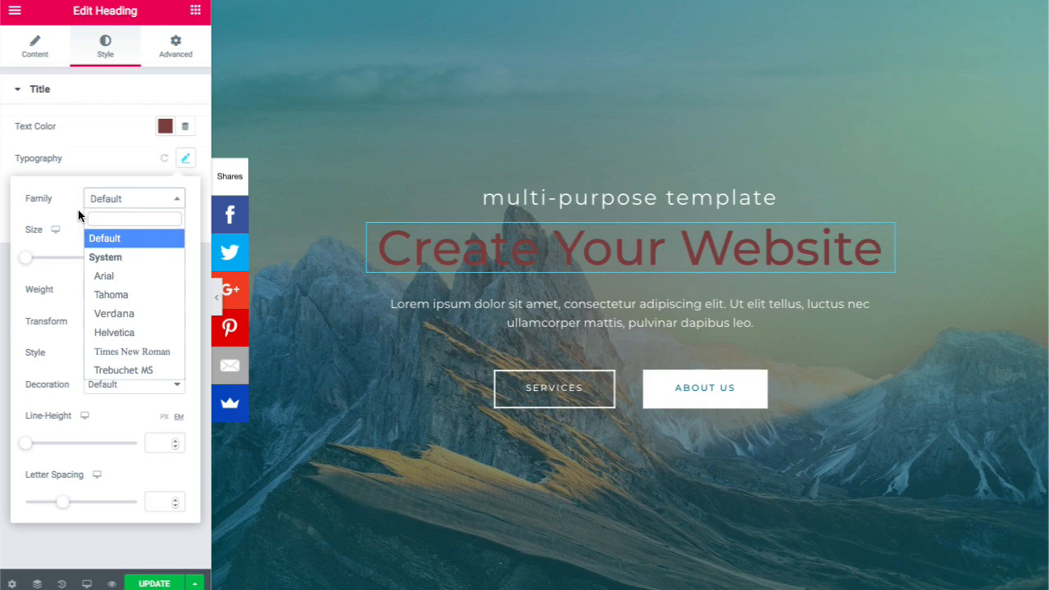
pyautogui.click(102, 167)
pyautogui.click(186, 159)
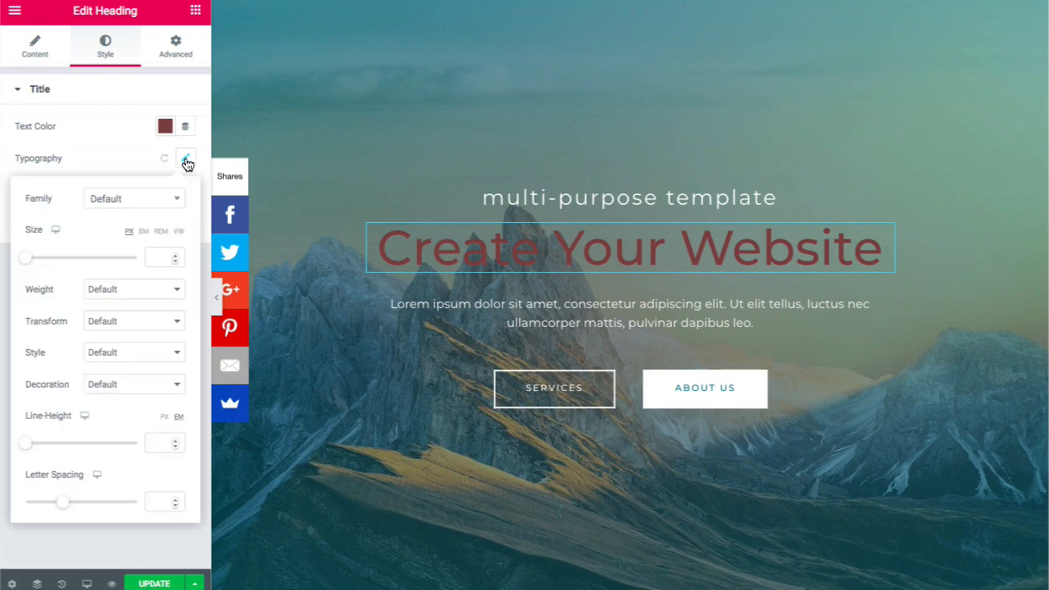
pyautogui.click(28, 258)
pyautogui.moveTo(58, 264); pyautogui.dragTo(82, 260)
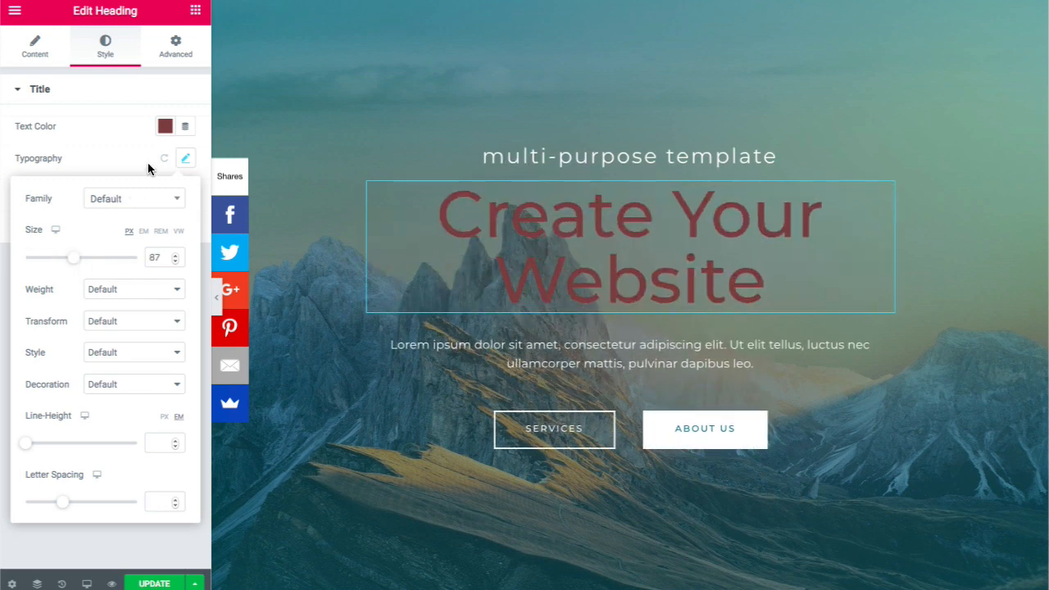
pyautogui.click(147, 162)
pyautogui.click(168, 163)
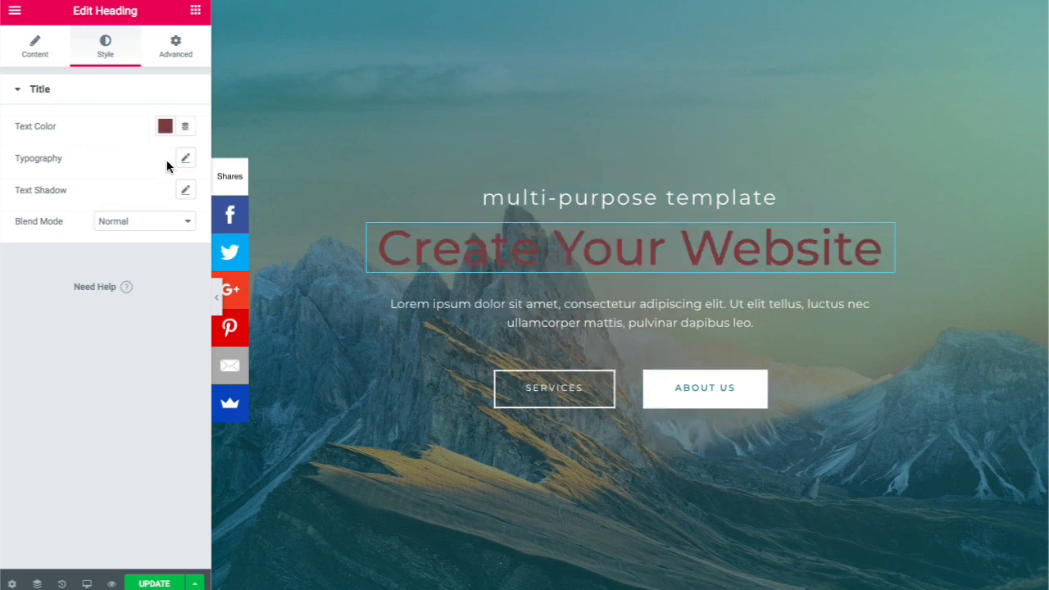
pyautogui.click(167, 130)
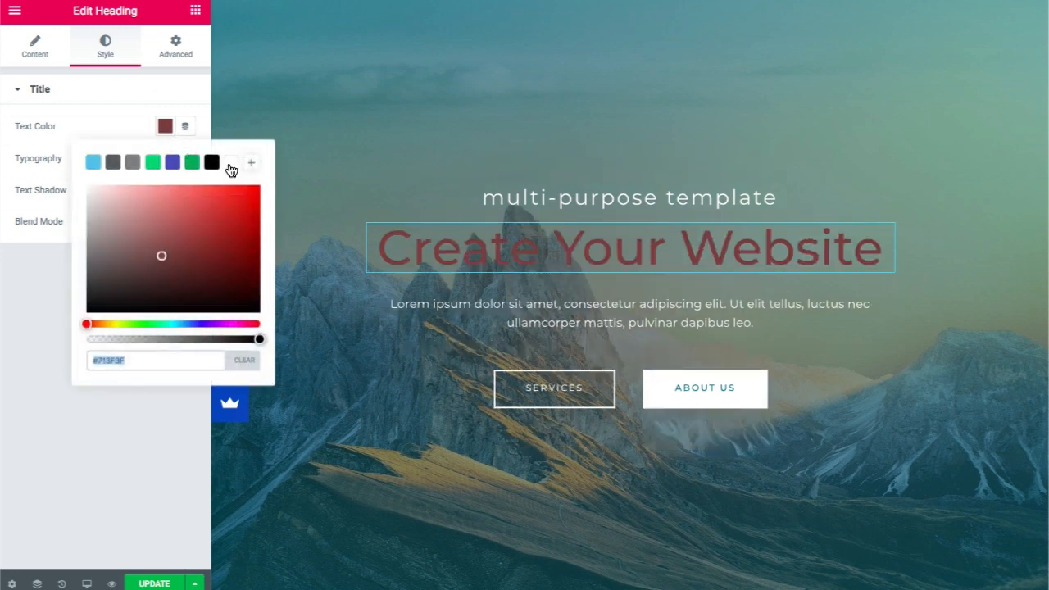
pyautogui.click(231, 164)
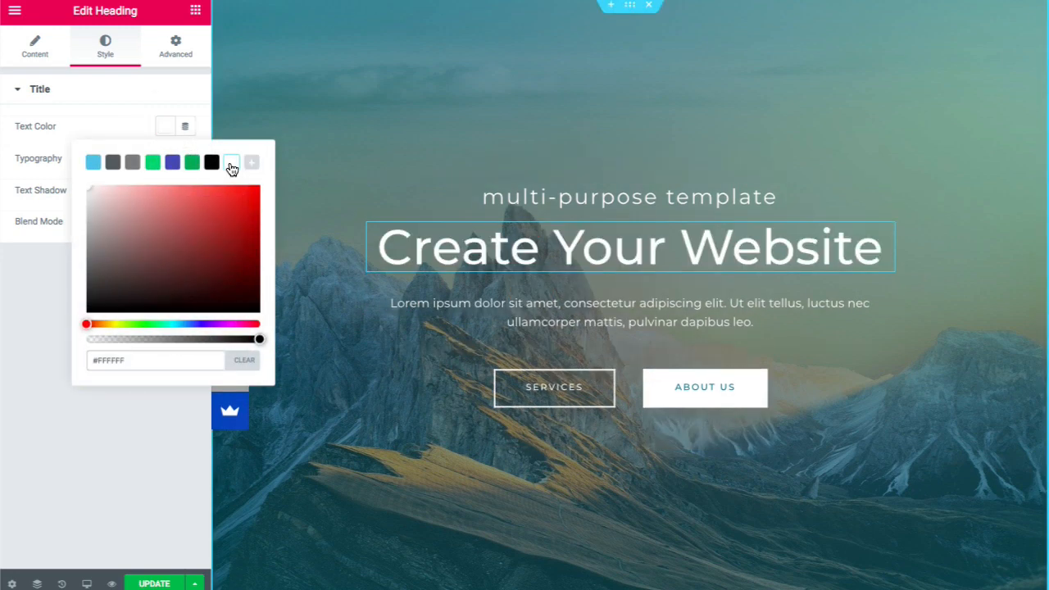
pyautogui.click(35, 54)
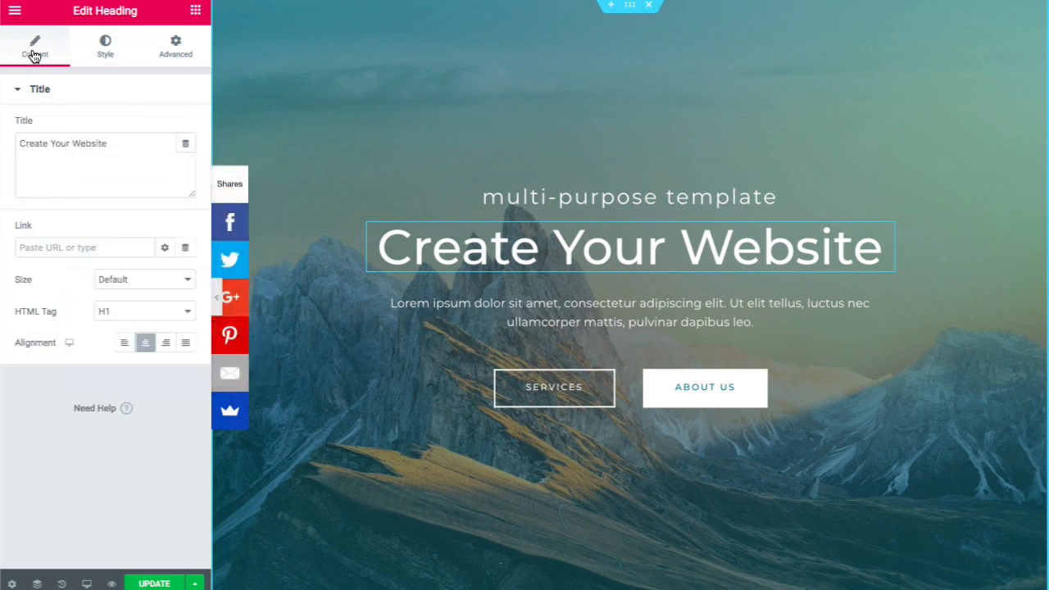
# - Retype the hero heading title as 'Create A Profitable Website'
pyautogui.click(118, 145)
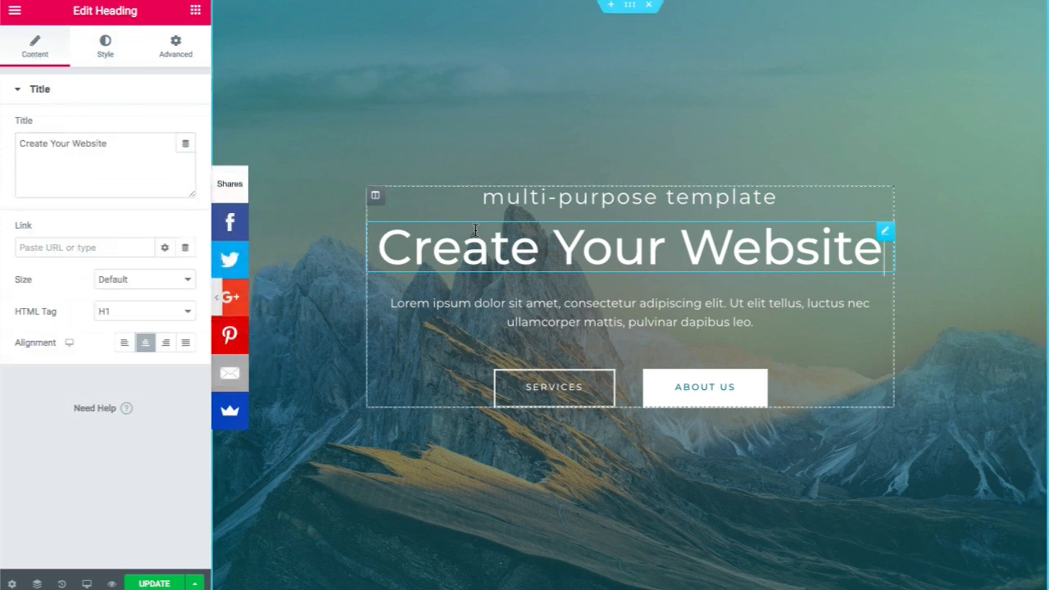
pyautogui.click(120, 147)
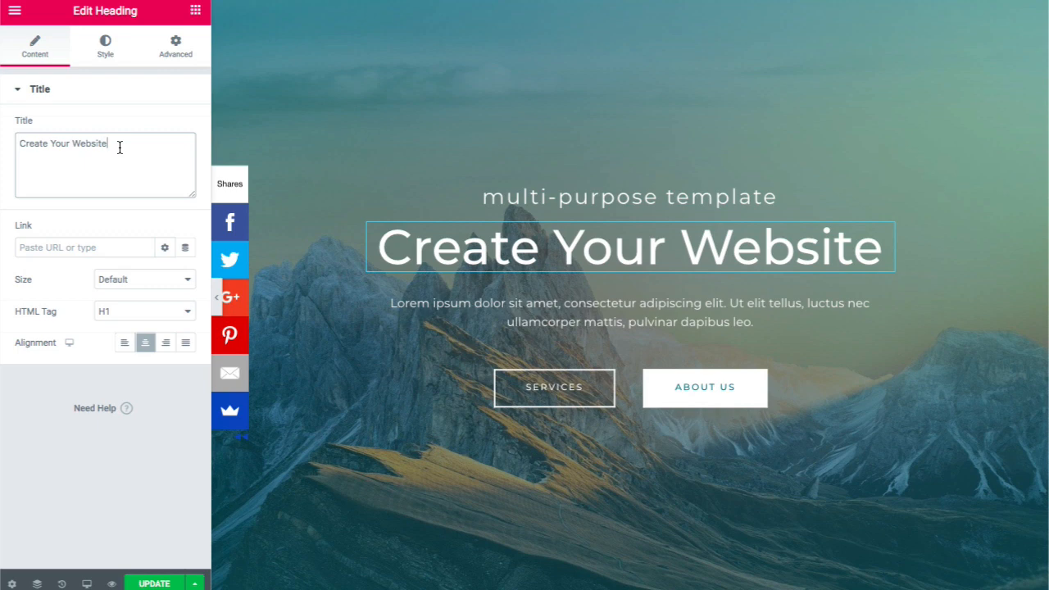
pyautogui.press('BackSpace')
pyautogui.press('BackSpace')
pyautogui.press('BackSpace')
pyautogui.press('BackSpace')
pyautogui.press('BackSpace')
pyautogui.press('BackSpace')
pyautogui.press('BackSpace')
pyautogui.press('BackSpace')
pyautogui.press('BackSpace')
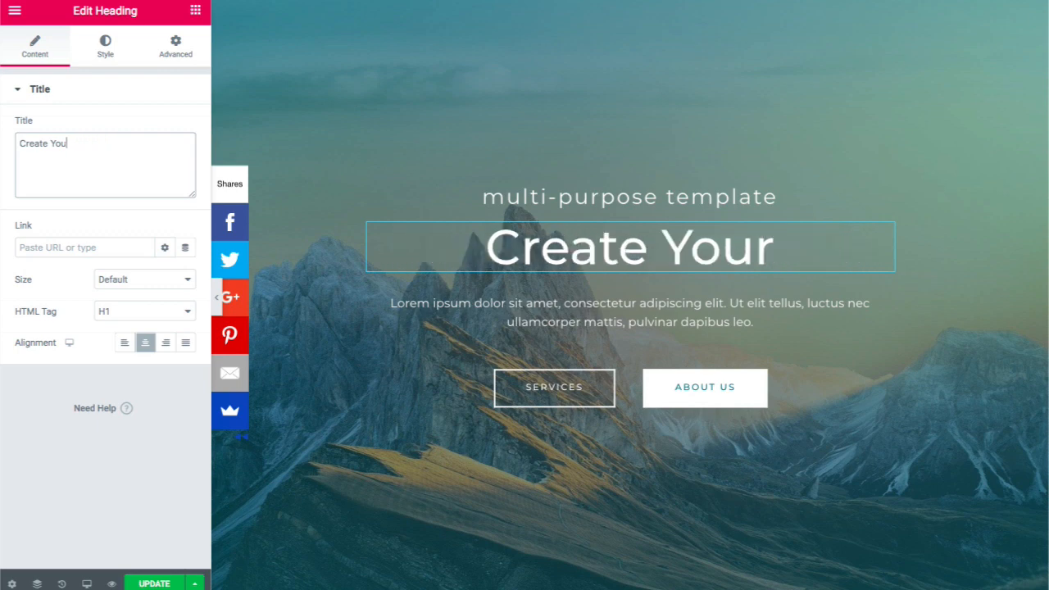
pyautogui.press('BackSpace')
pyautogui.press('BackSpace')
pyautogui.press('BackSpace')
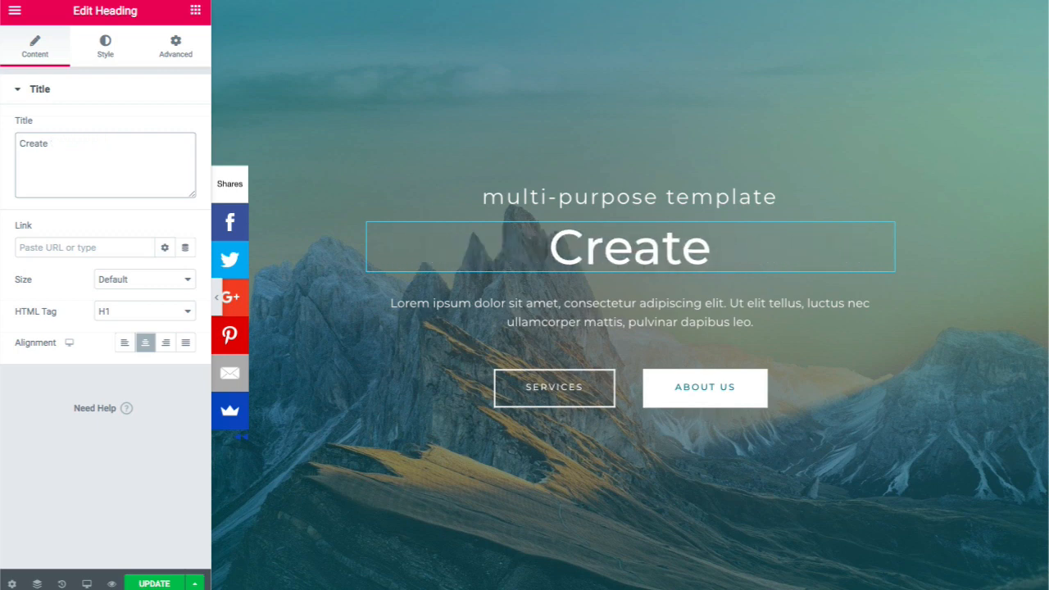
pyautogui.write('A Pr')
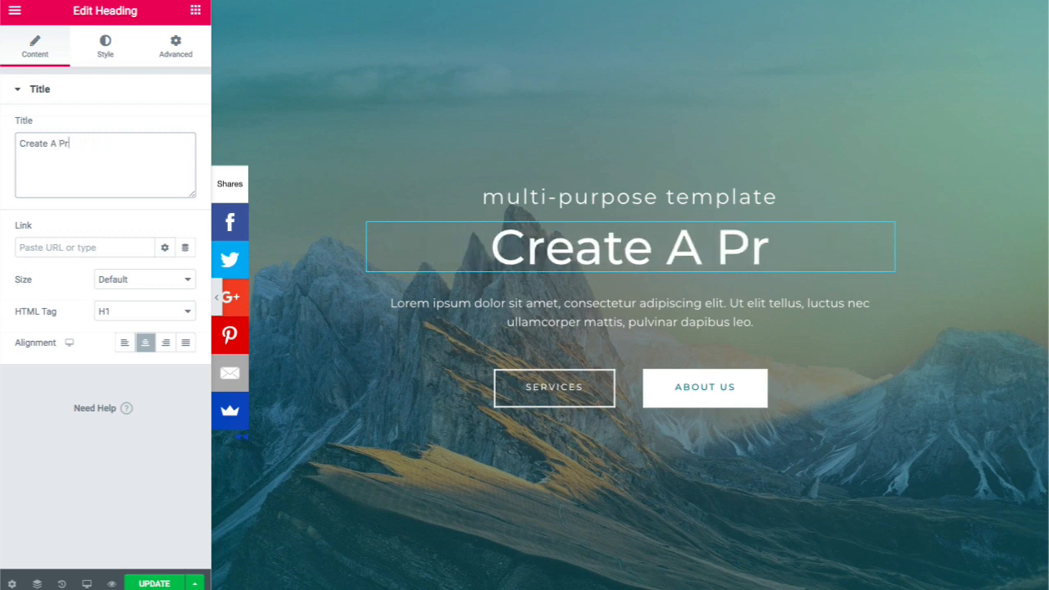
pyautogui.write('ofitab')
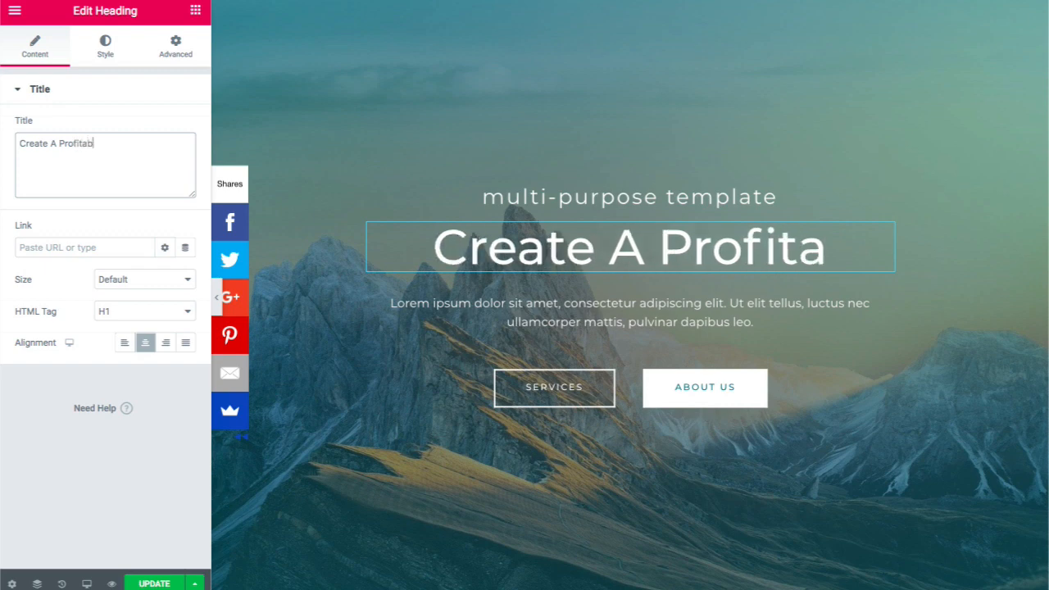
pyautogui.write('le Webs')
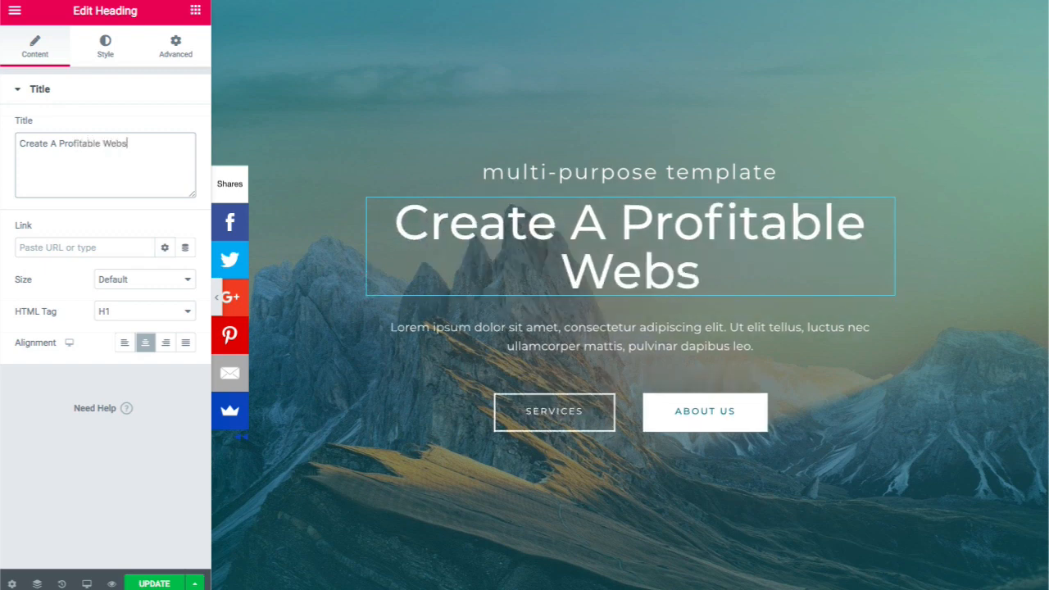
pyautogui.write('ite')
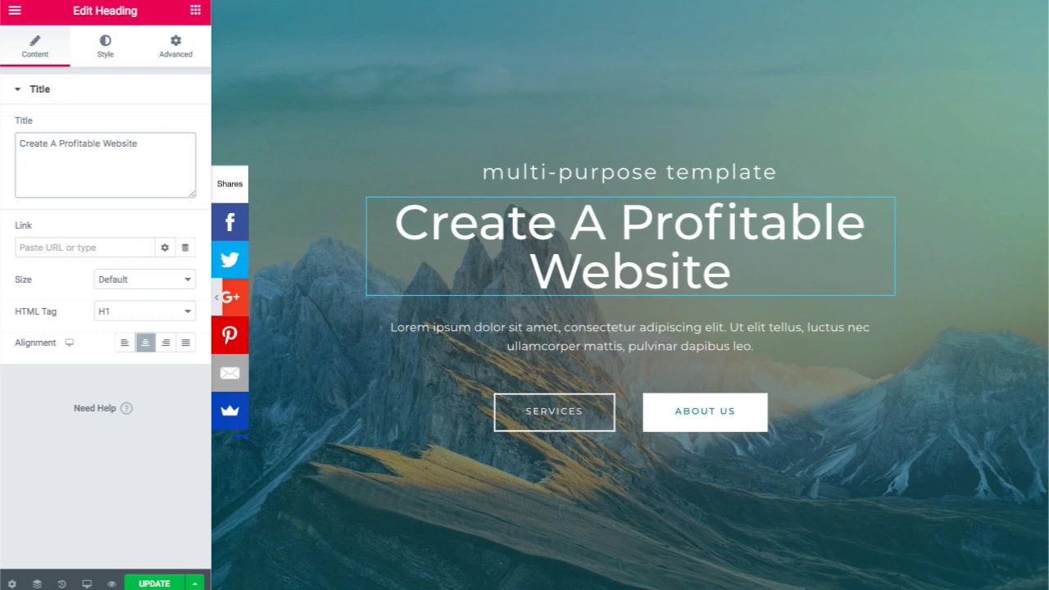
pyautogui.click(549, 330)
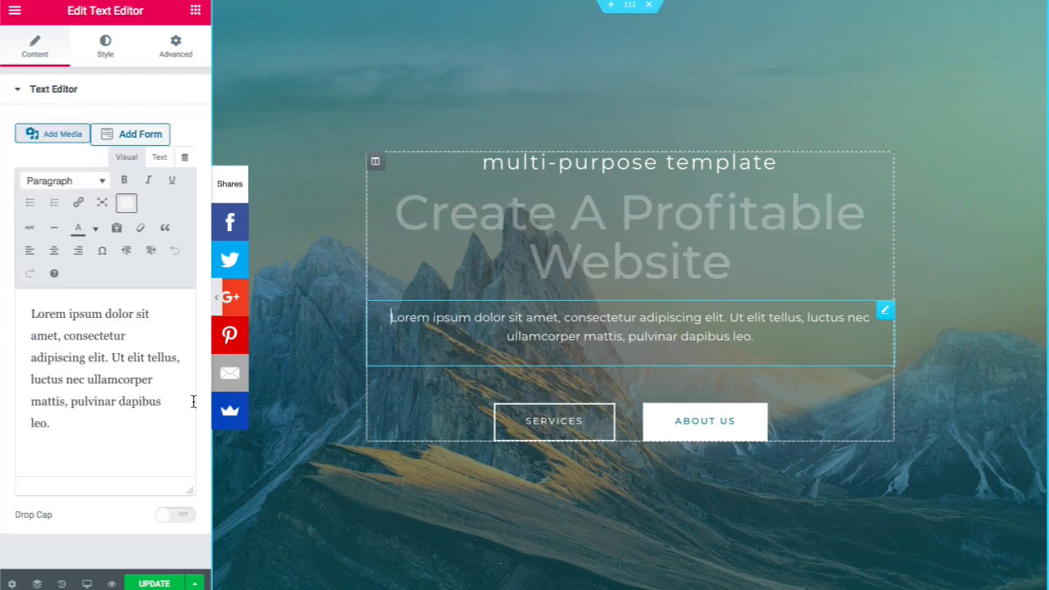
# - Delete the Lorem ipsum subtitle and start the new sentence 'How to create a money'
pyautogui.moveTo(68, 422); pyautogui.dragTo(30, 319)
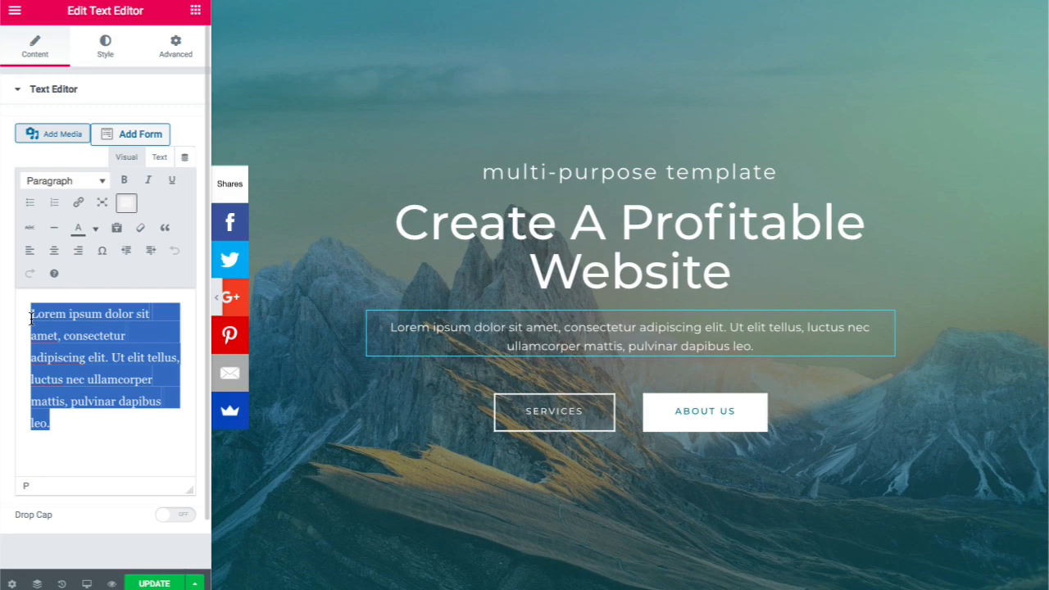
pyautogui.press('BackSpace')
pyautogui.write('Hiow')
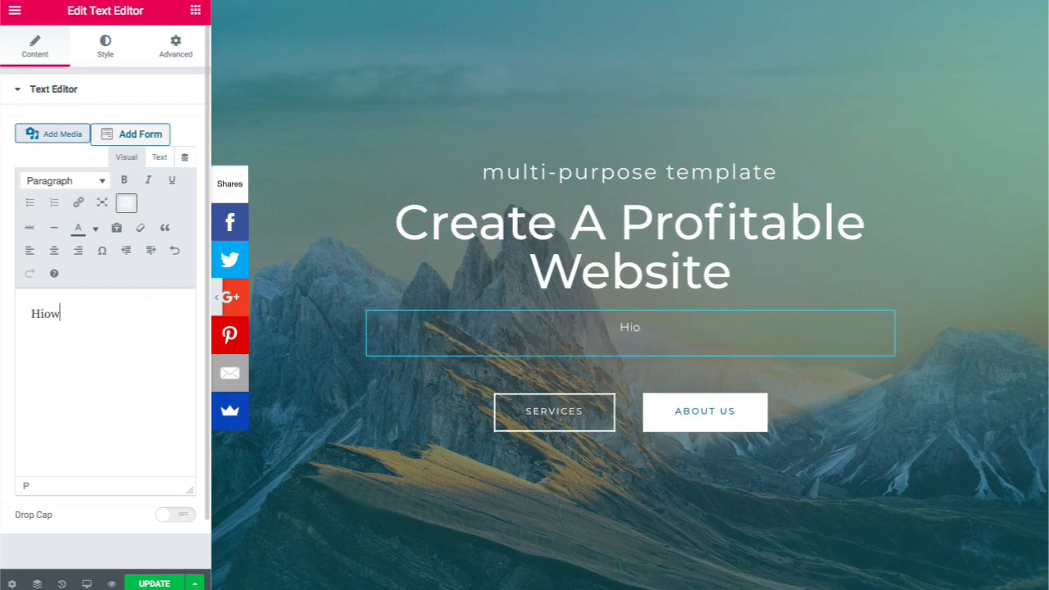
pyautogui.press('Left')
pyautogui.press('Left')
pyautogui.press('BackSpace')
pyautogui.press('End')
pyautogui.write('to create a mon')
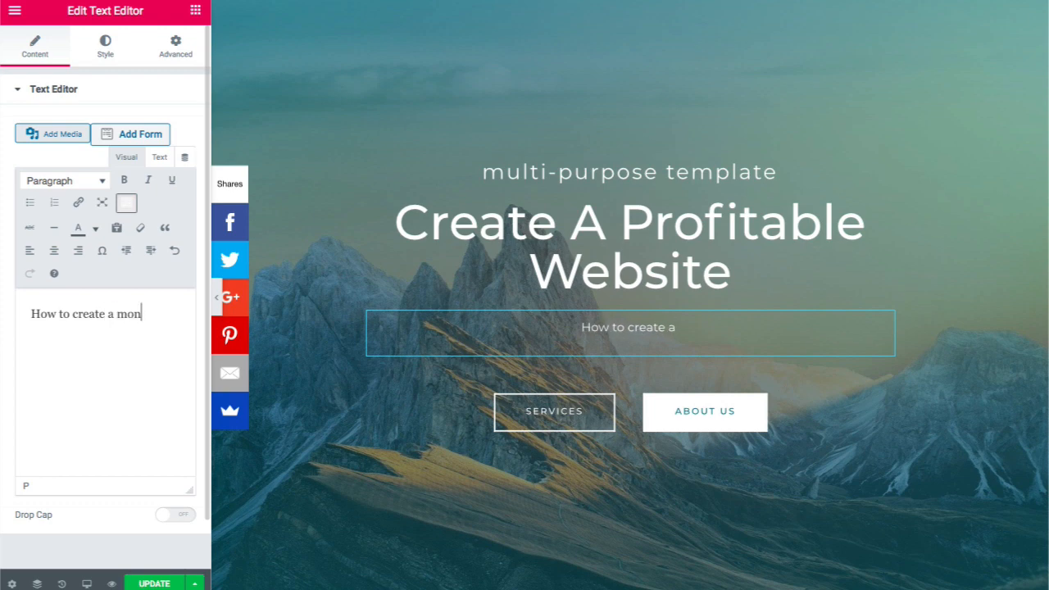
pyautogui.write('ey')
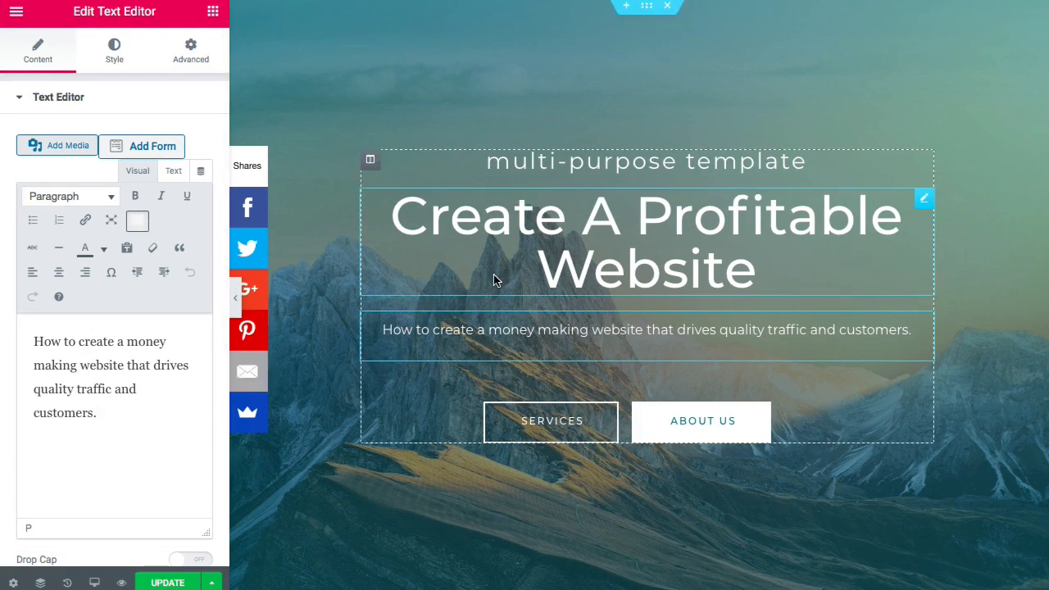
# - Change the heading back to 'Create Your Website' by replacing 'A Profitable' with 'Your'
pyautogui.click(611, 240)
pyautogui.click(638, 224)
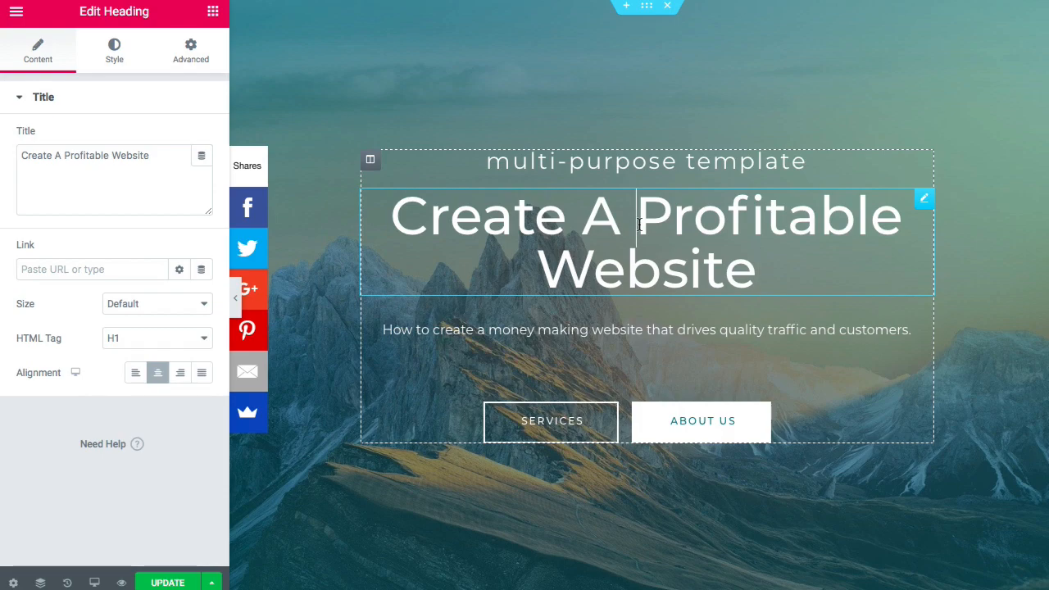
pyautogui.press('BackSpace')
pyautogui.press('BackSpace')
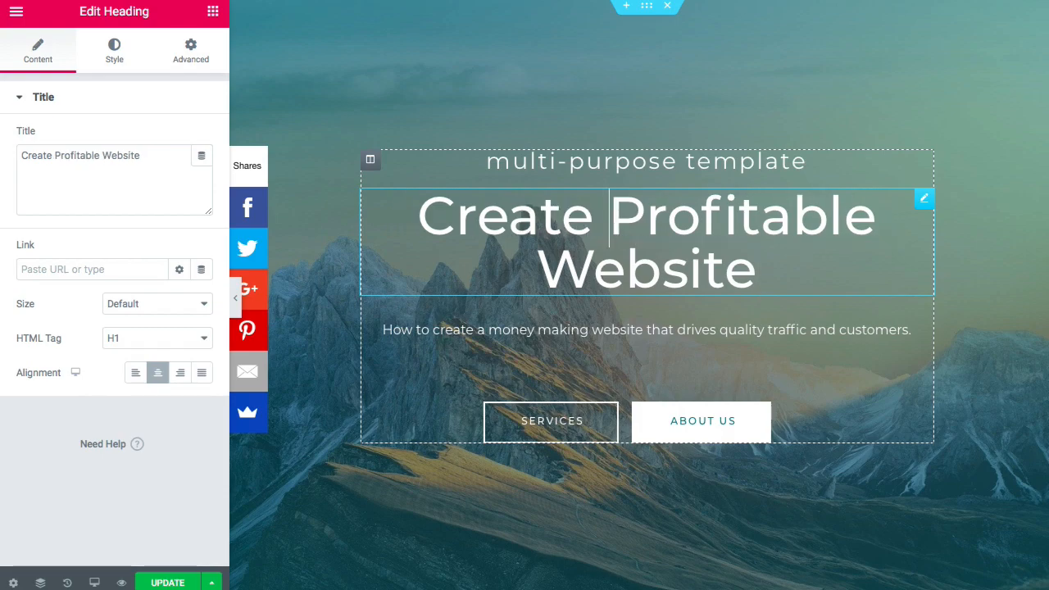
pyautogui.press('Right')
pyautogui.press('Right')
pyautogui.press('Right')
pyautogui.press('Right')
pyautogui.press('Right')
pyautogui.press('Right')
pyautogui.press('Right')
pyautogui.press('Right')
pyautogui.press('BackSpace')
pyautogui.press('BackSpace')
pyautogui.press('BackSpace')
pyautogui.press('BackSpace')
pyautogui.press('BackSpace')
pyautogui.press('BackSpace')
pyautogui.press('BackSpace')
pyautogui.press('BackSpace')
pyautogui.press('BackSpace')
pyautogui.press('BackSpace')
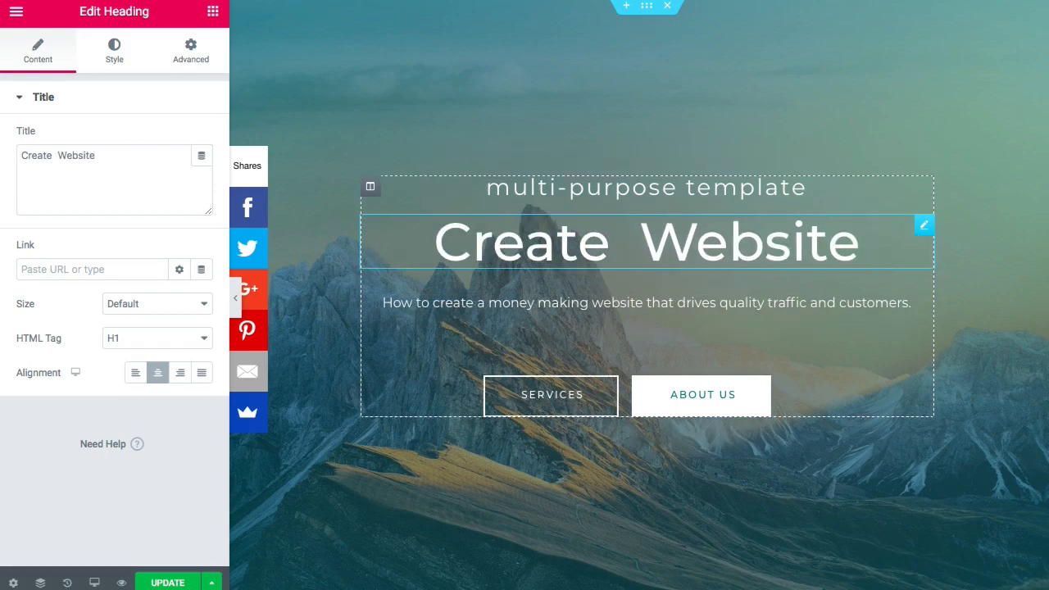
pyautogui.write('Your')
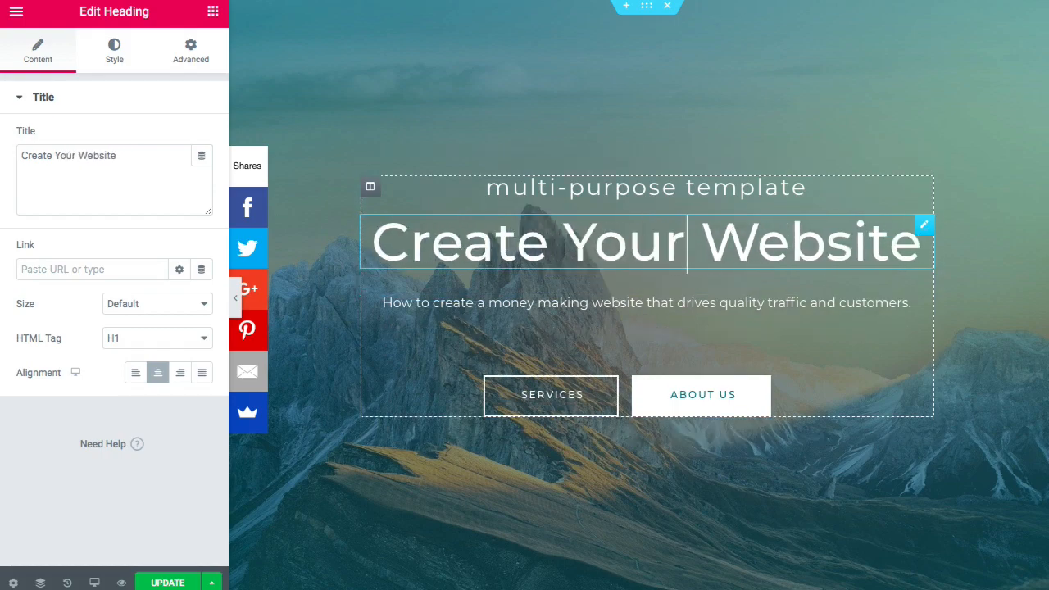
pyautogui.click(556, 302)
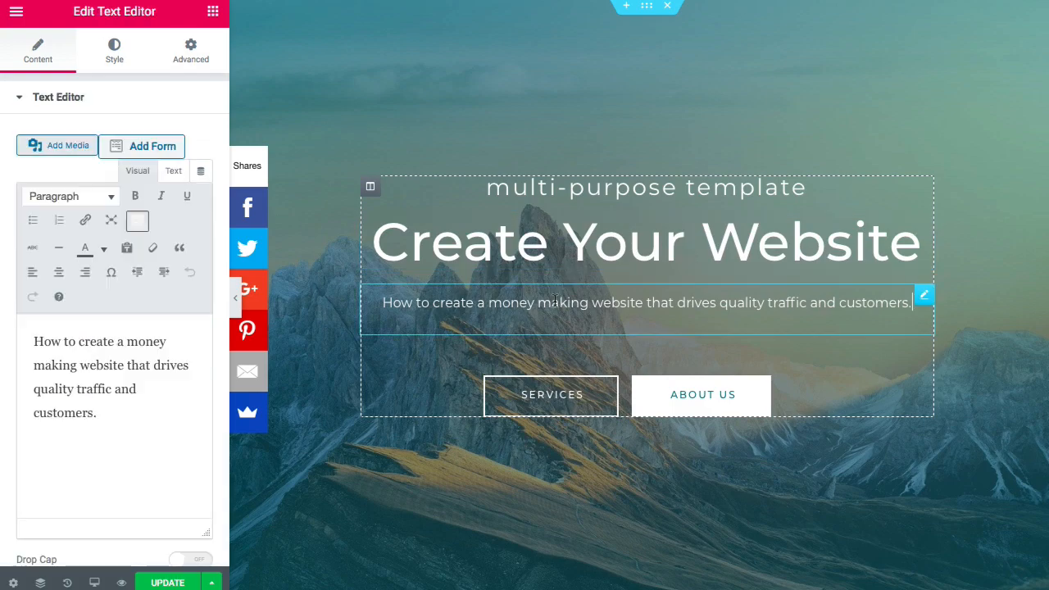
pyautogui.click(144, 402)
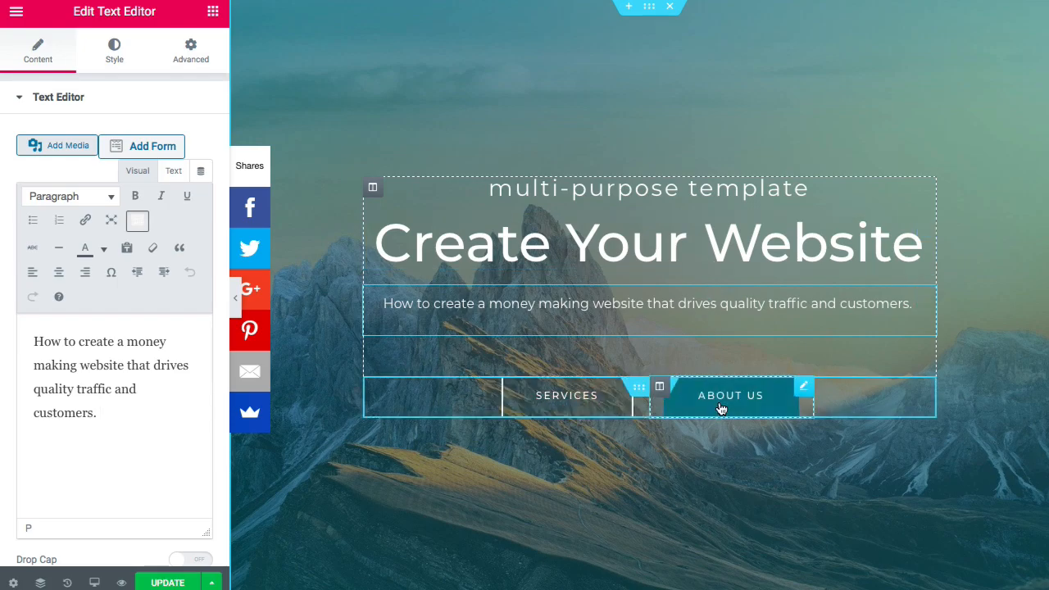
# - Delete the column holding the Services button
pyautogui.click(587, 313)
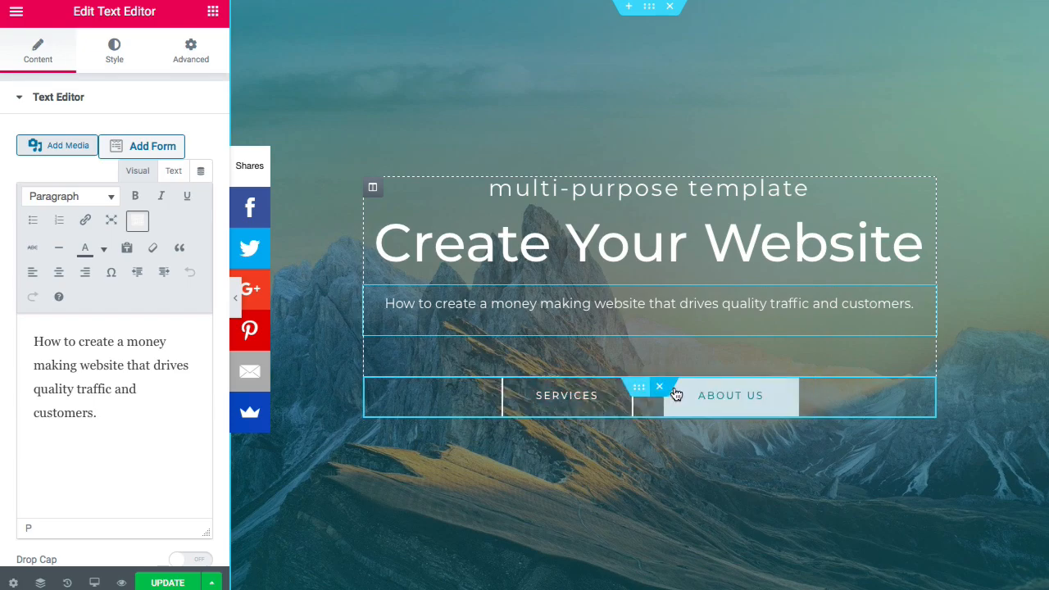
pyautogui.rightClick(495, 389)
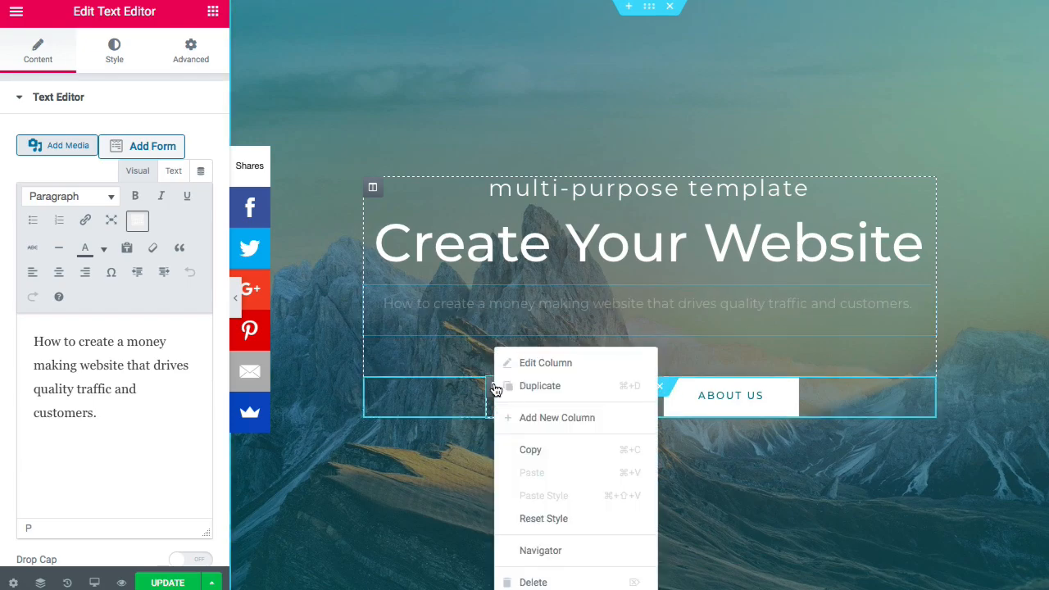
pyautogui.click(536, 583)
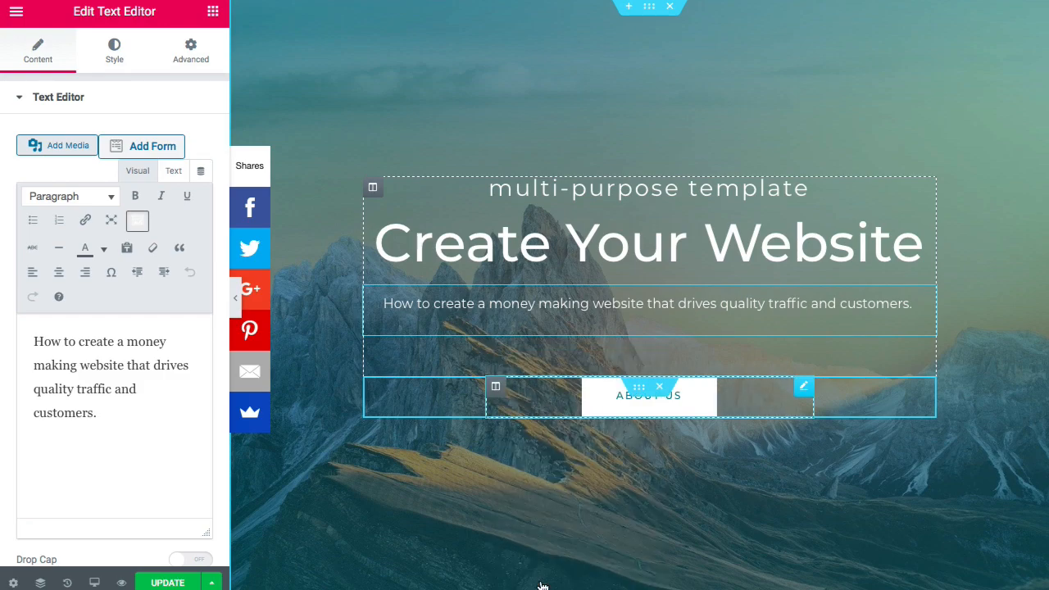
# - Copy and paste the About Us button, then delete the extra copy
pyautogui.rightClick(610, 400)
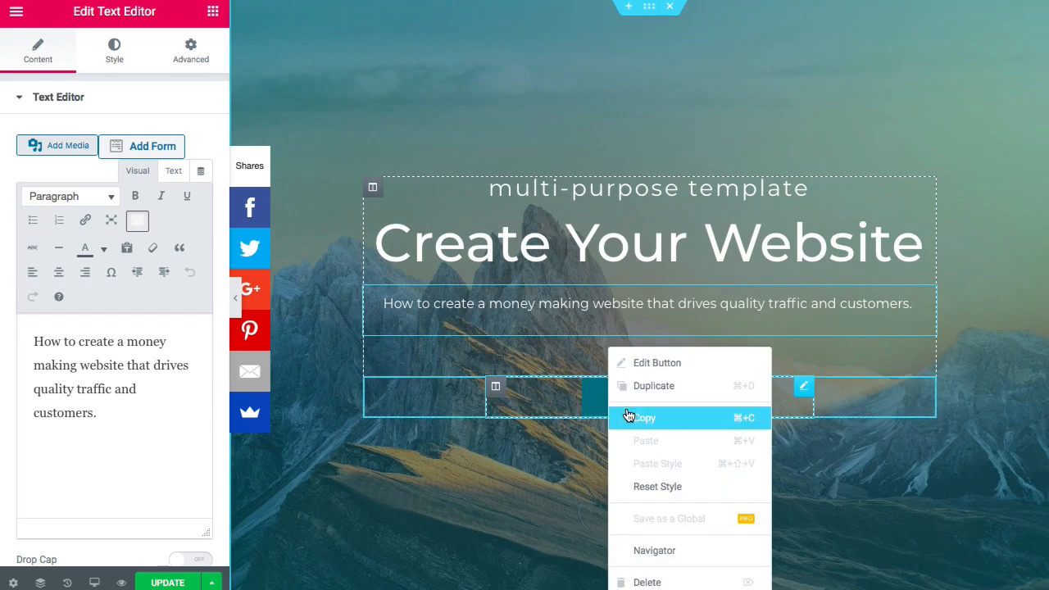
pyautogui.click(625, 416)
pyautogui.rightClick(596, 422)
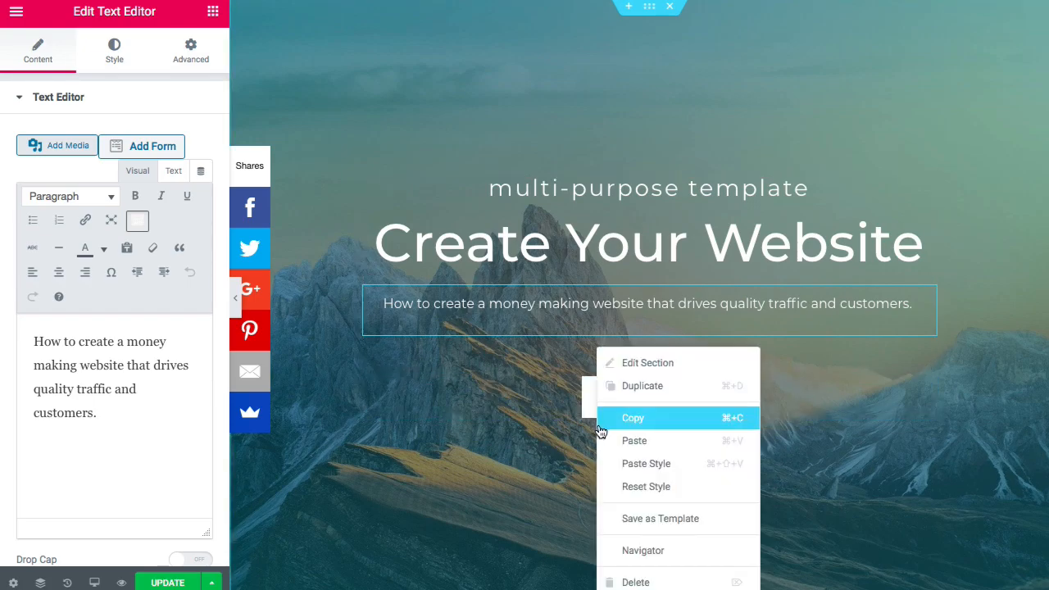
pyautogui.click(650, 443)
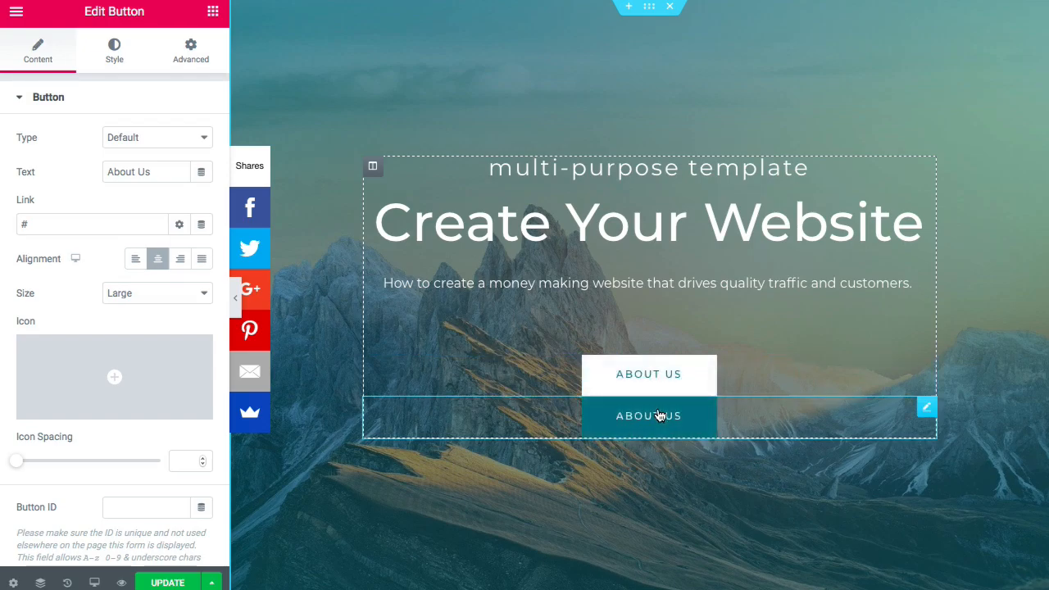
pyautogui.press('Delete')
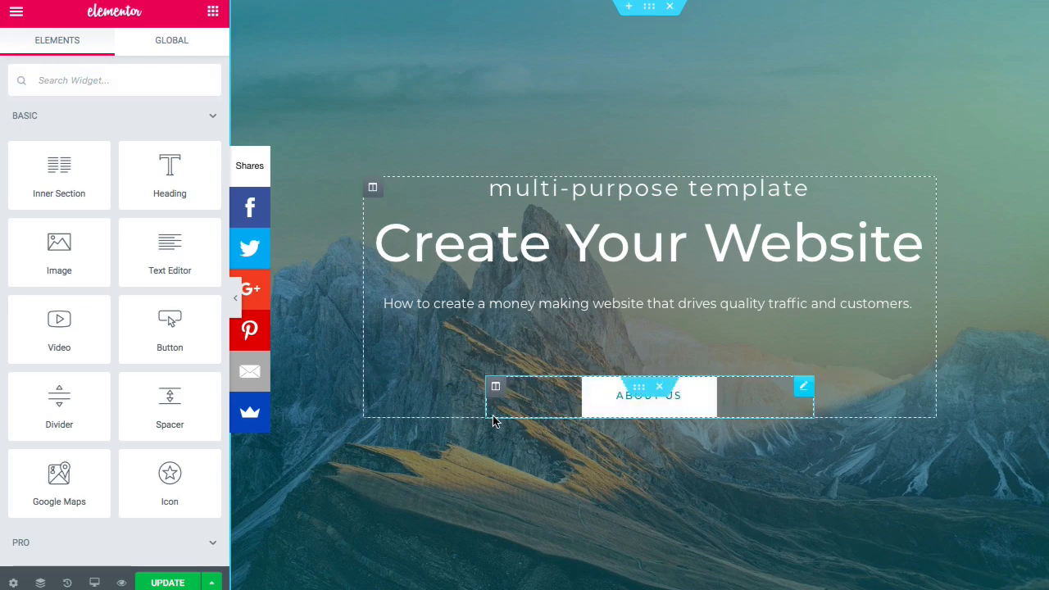
# - Revert the page to its Editing Started state from the History panel
pyautogui.click(68, 583)
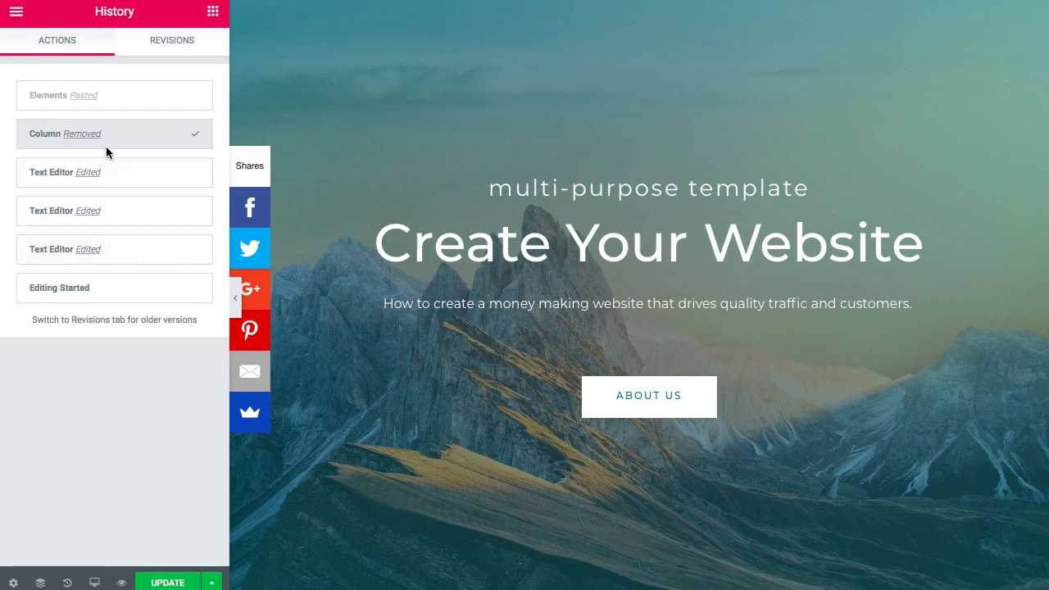
pyautogui.click(88, 296)
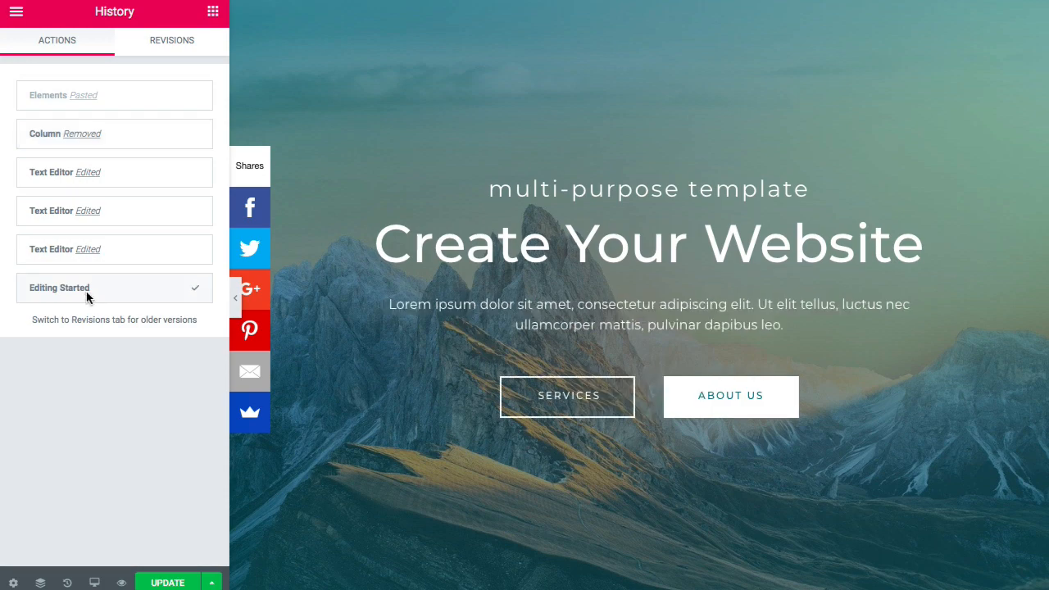
pyautogui.click(544, 311)
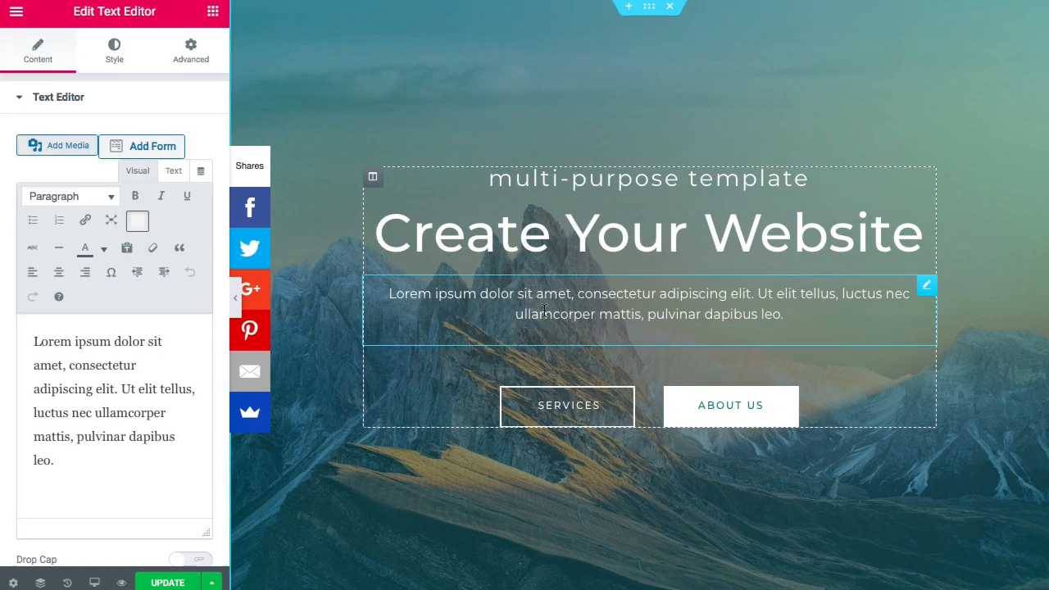
pyautogui.click(82, 447)
# - Rewrite the subtitle as 'How to make a money making website that drives quality traffic and customers.' and delete the Services column
pyautogui.moveTo(82, 447); pyautogui.dragTo(37, 328)
pyautogui.press('BackSpace')
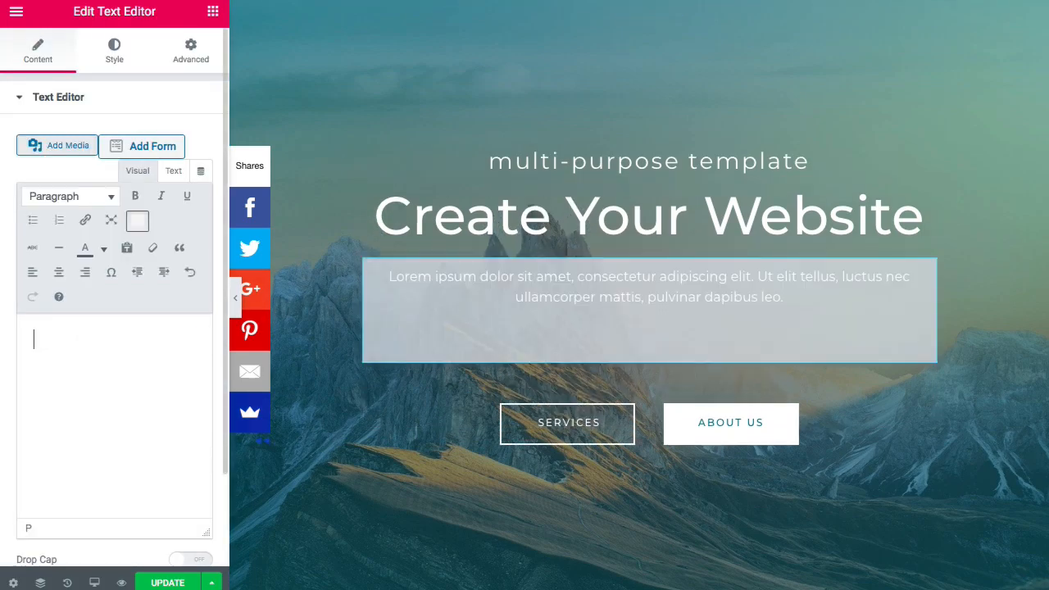
pyautogui.write('How to make a money making website that drives quality traffic and customers.')
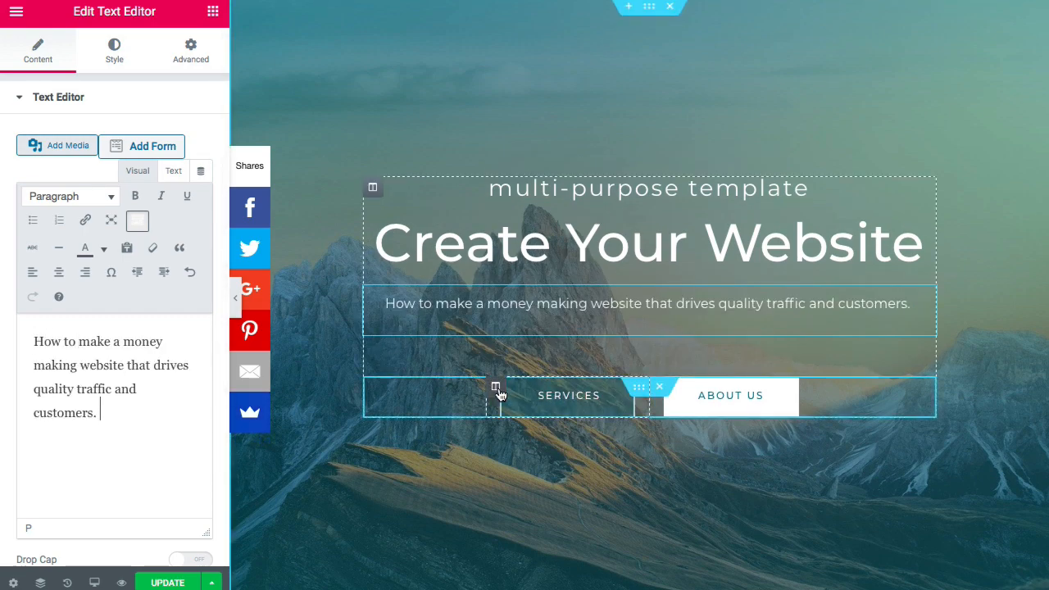
pyautogui.rightClick(498, 393)
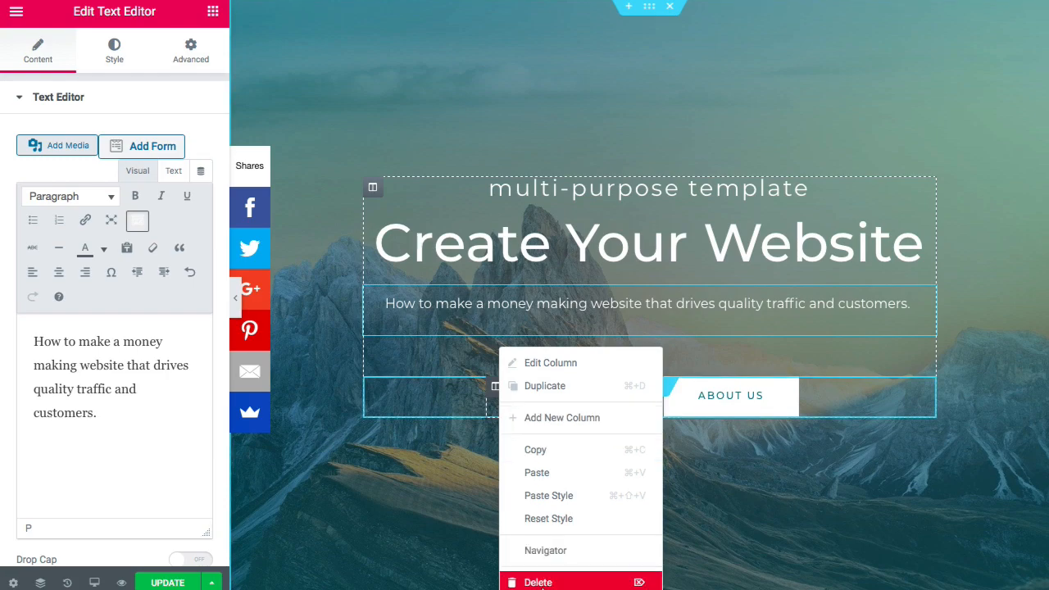
pyautogui.click(537, 582)
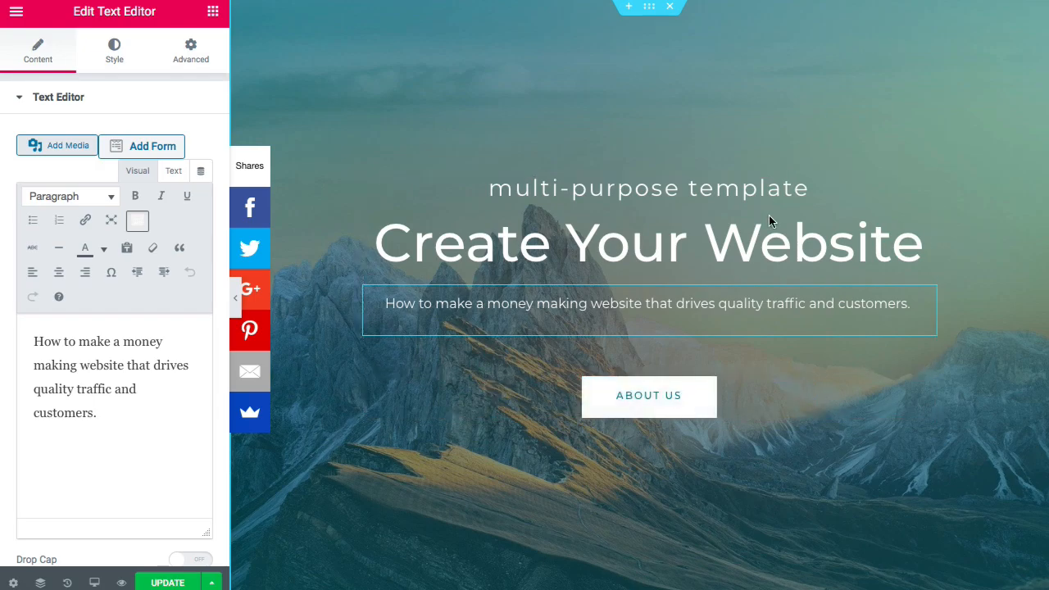
# - Relabel the About Us button 'Get Started' and change its link from '#' to /contact
pyautogui.click(613, 404)
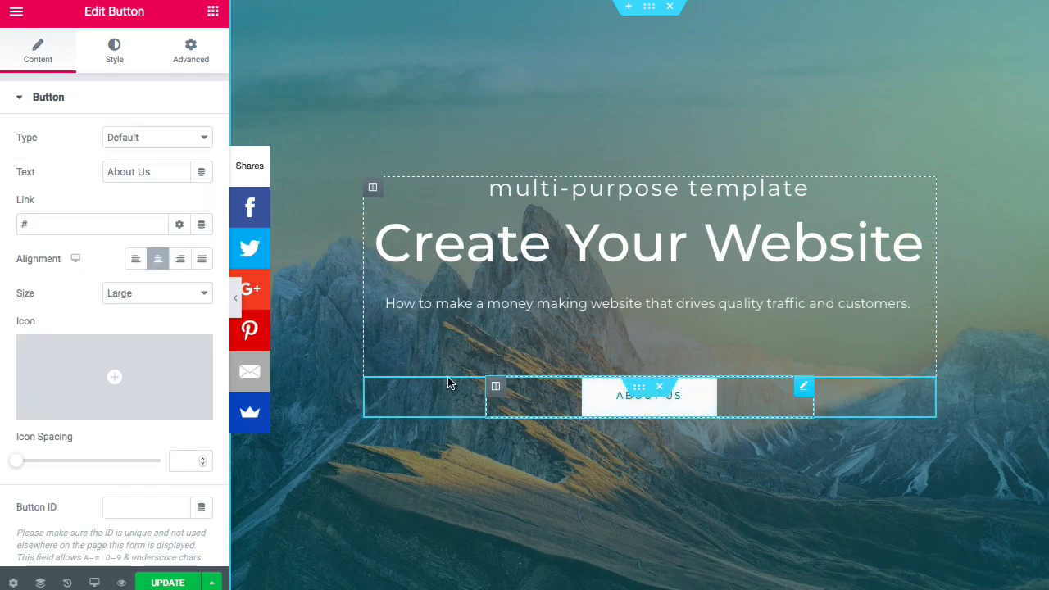
pyautogui.doubleClick(162, 171)
pyautogui.tripleClick(161, 170)
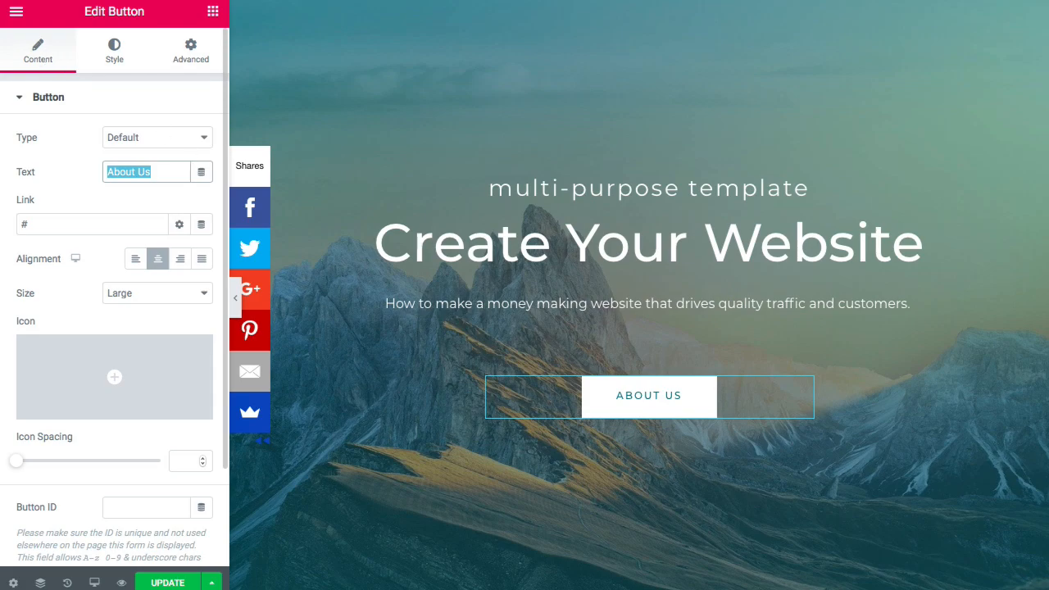
pyautogui.write('Get Started')
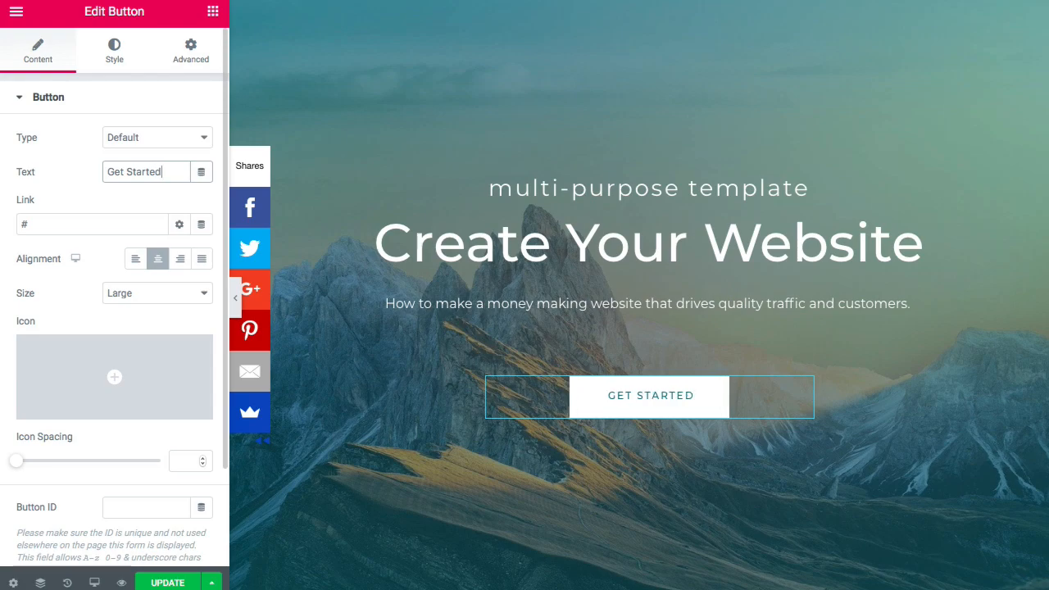
pyautogui.click(69, 225)
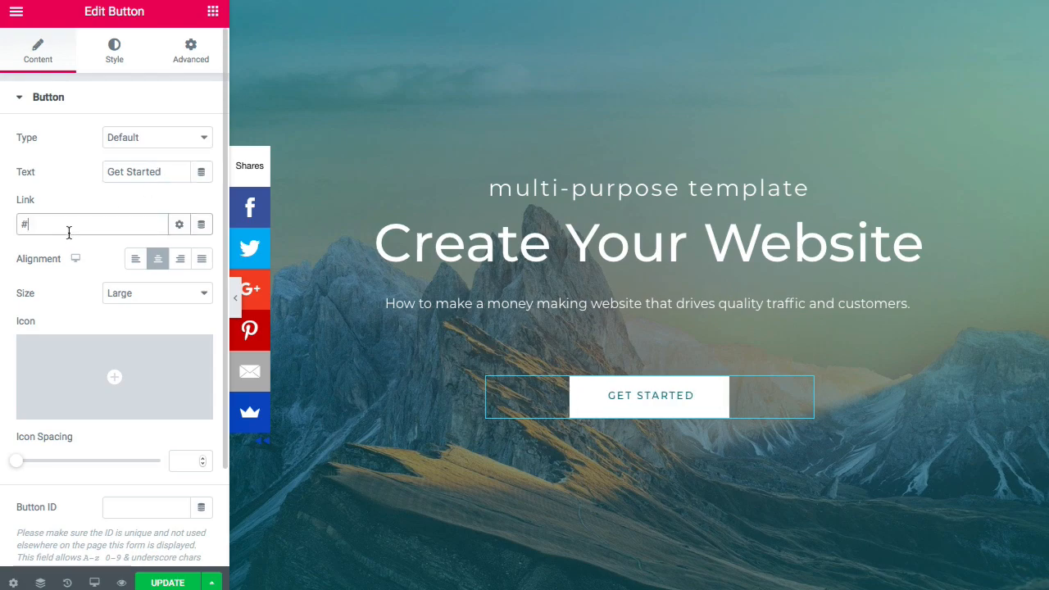
pyautogui.press('BackSpace')
pyautogui.write('/contact')
pyautogui.click(66, 307)
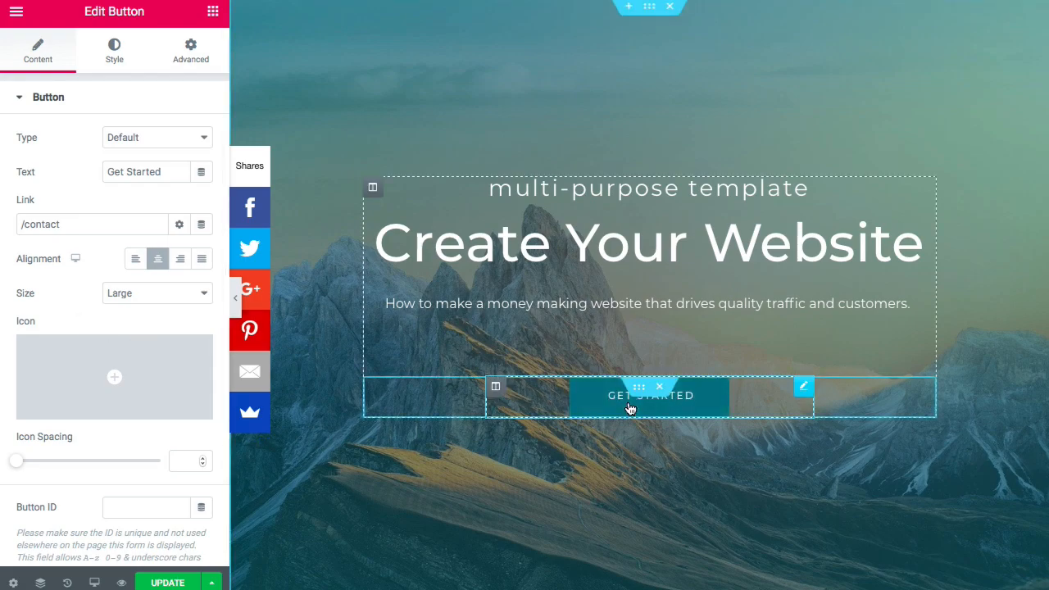
# - Make the Get Started button's normal-state text white, copying the #1A6C7A colour code
pyautogui.moveTo(174, 361)
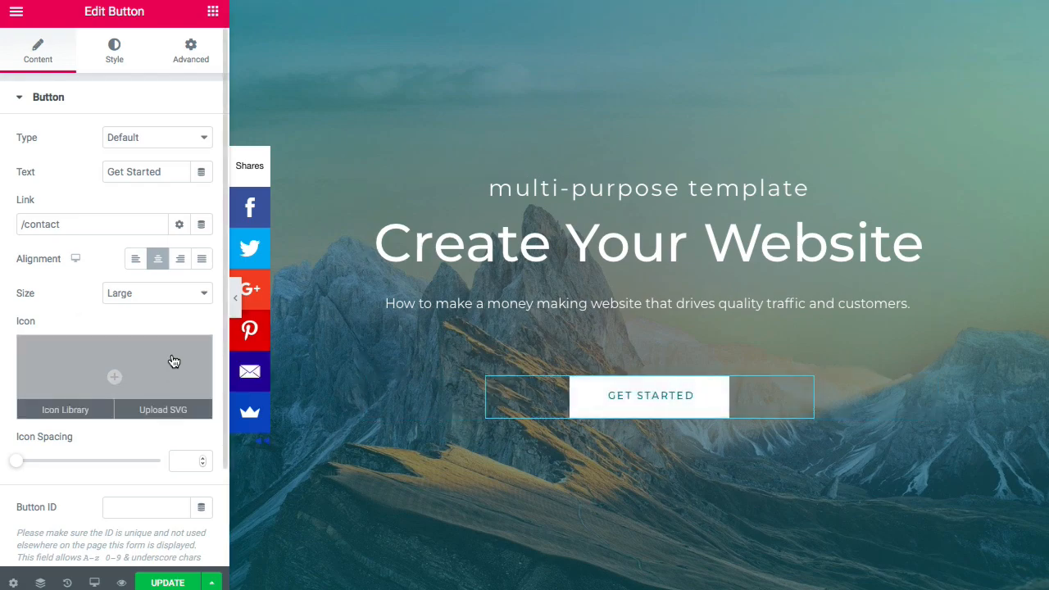
pyautogui.click(115, 54)
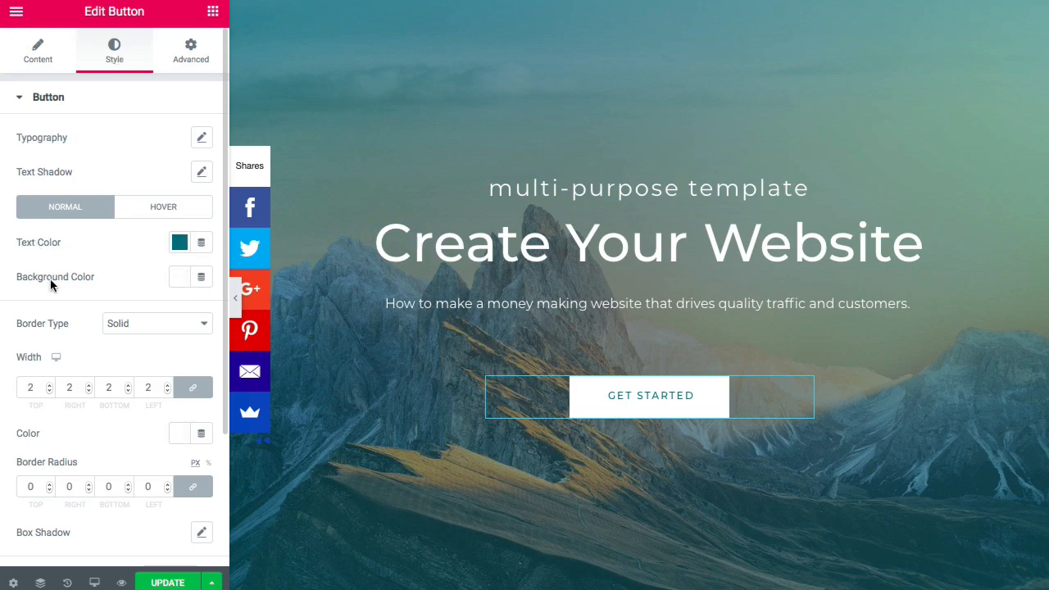
pyautogui.click(163, 215)
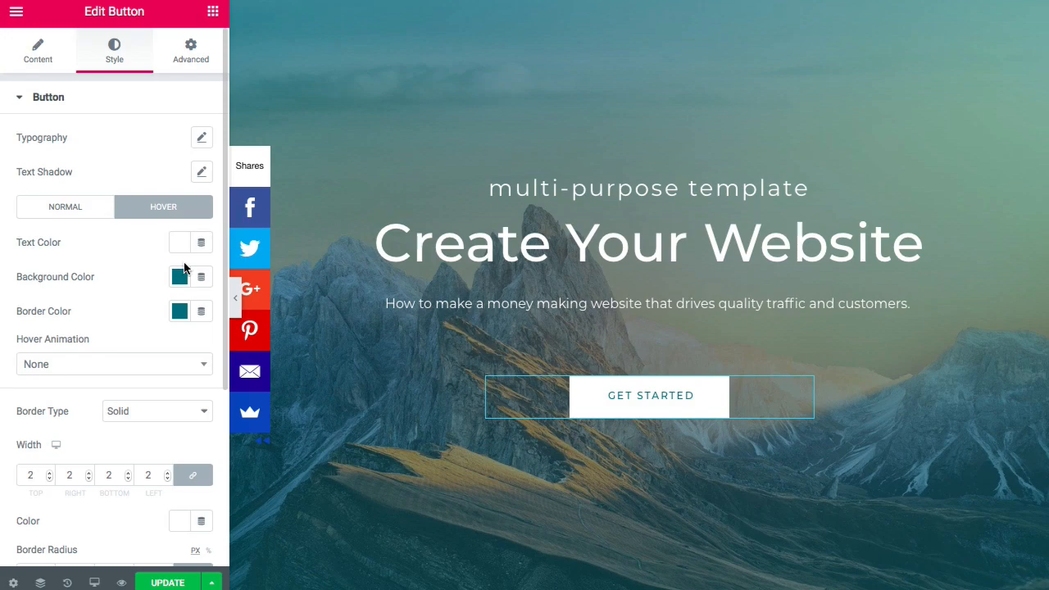
pyautogui.click(91, 213)
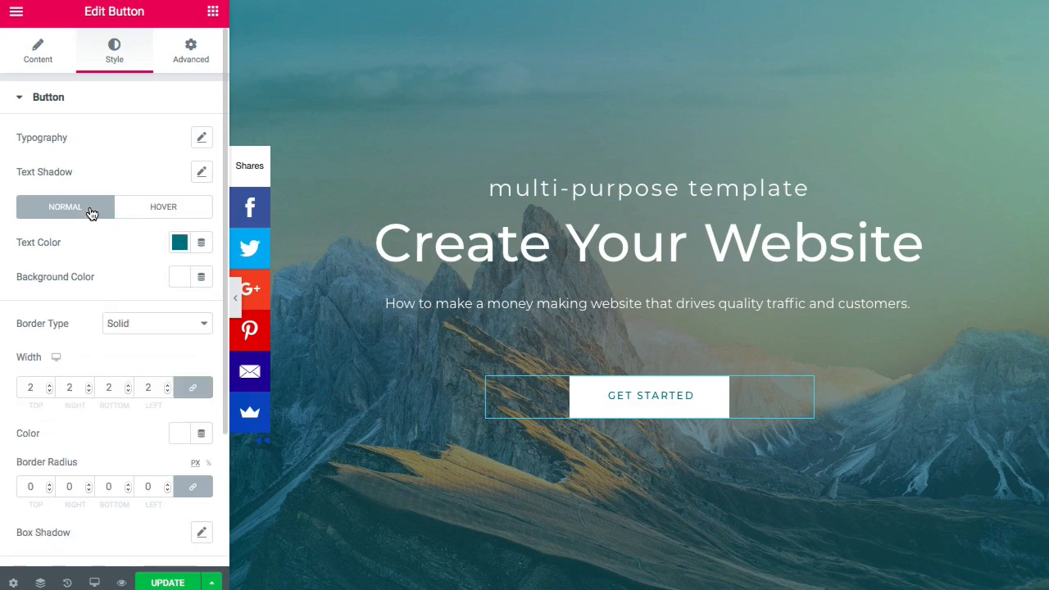
pyautogui.click(179, 244)
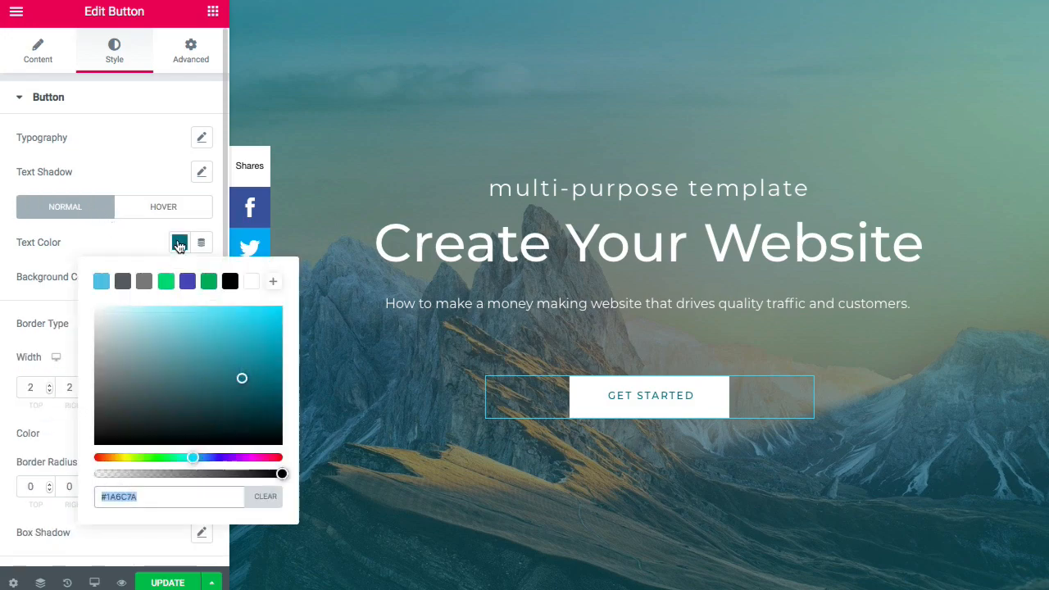
pyautogui.rightClick(124, 498)
pyautogui.click(164, 407)
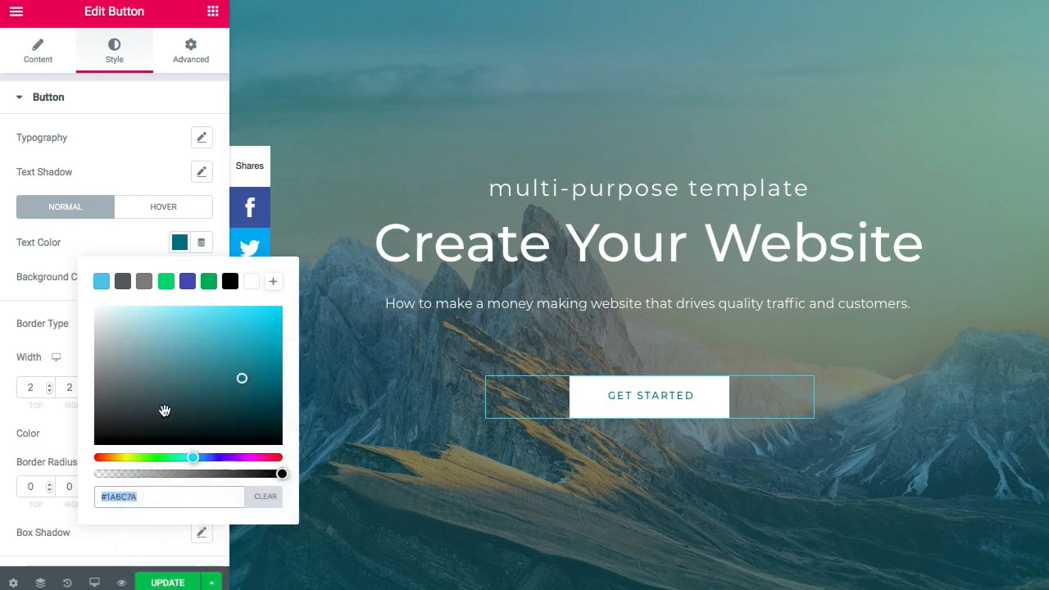
pyautogui.click(250, 281)
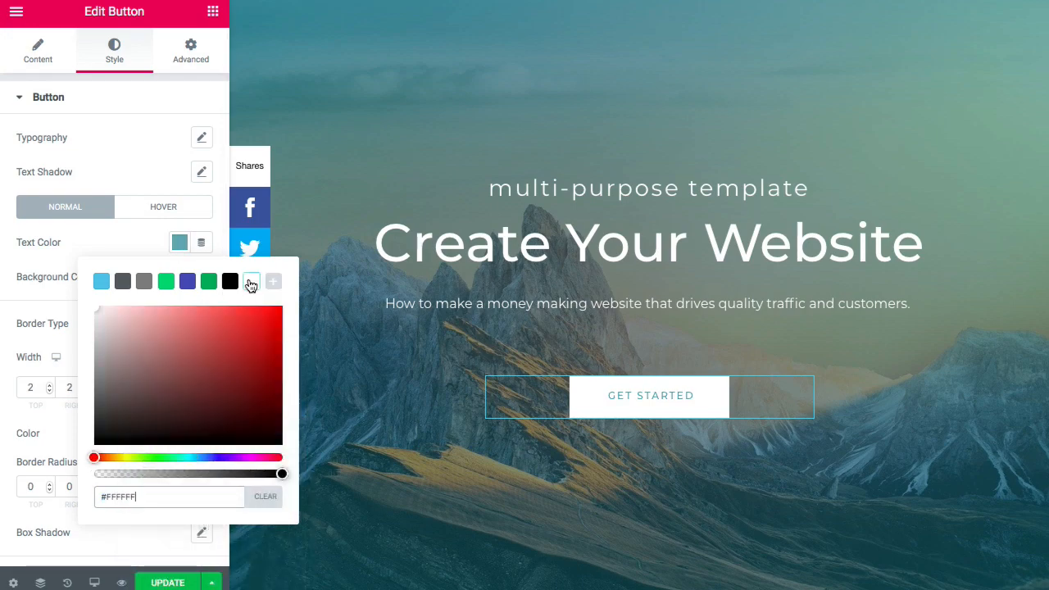
pyautogui.click(153, 243)
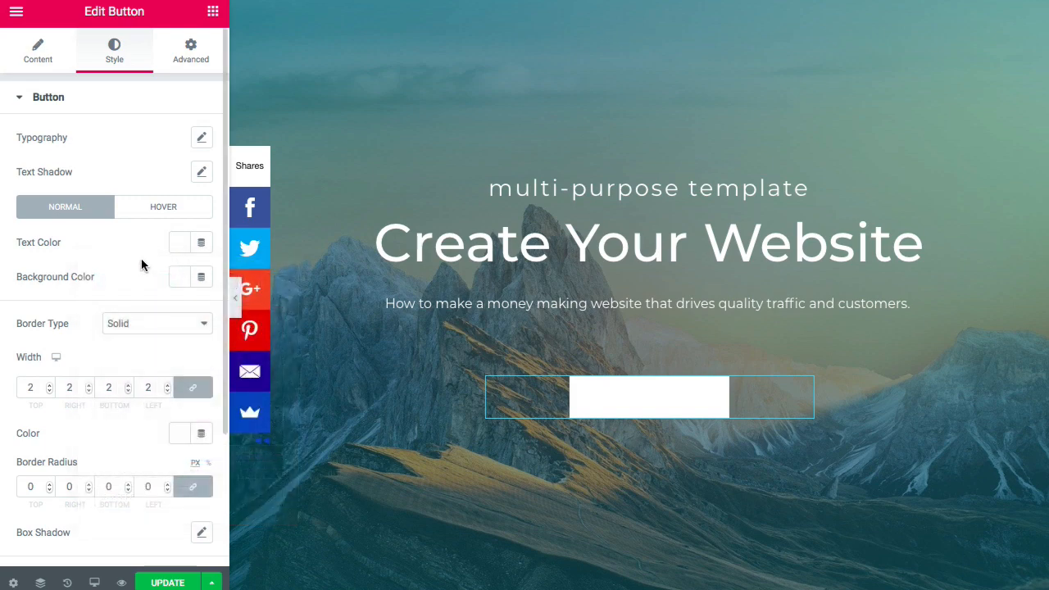
# - Paste #1A6C7A as the button's background colour and set its border type to None
pyautogui.click(182, 281)
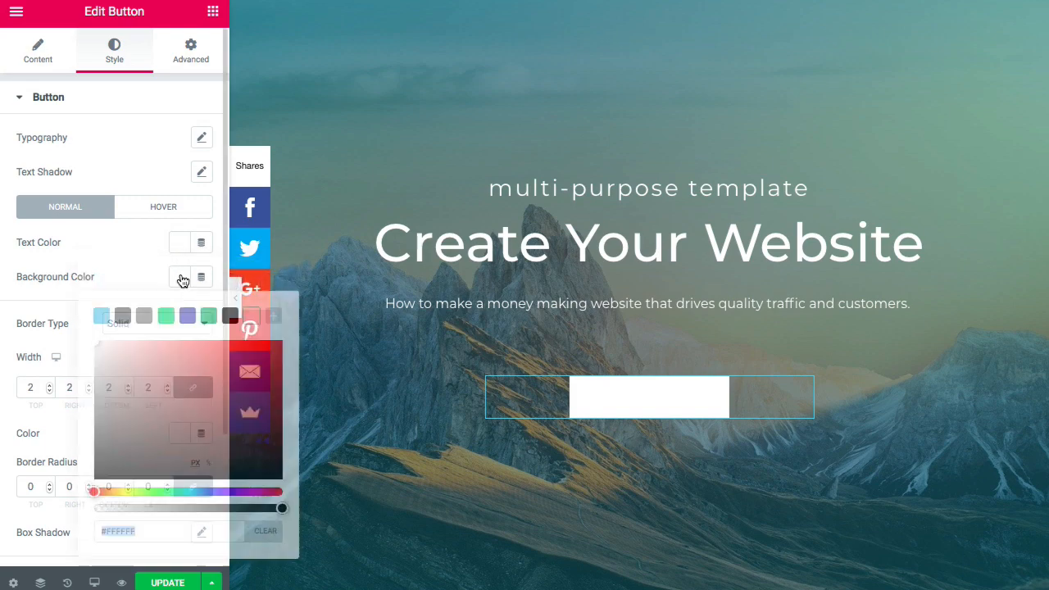
pyautogui.rightClick(130, 532)
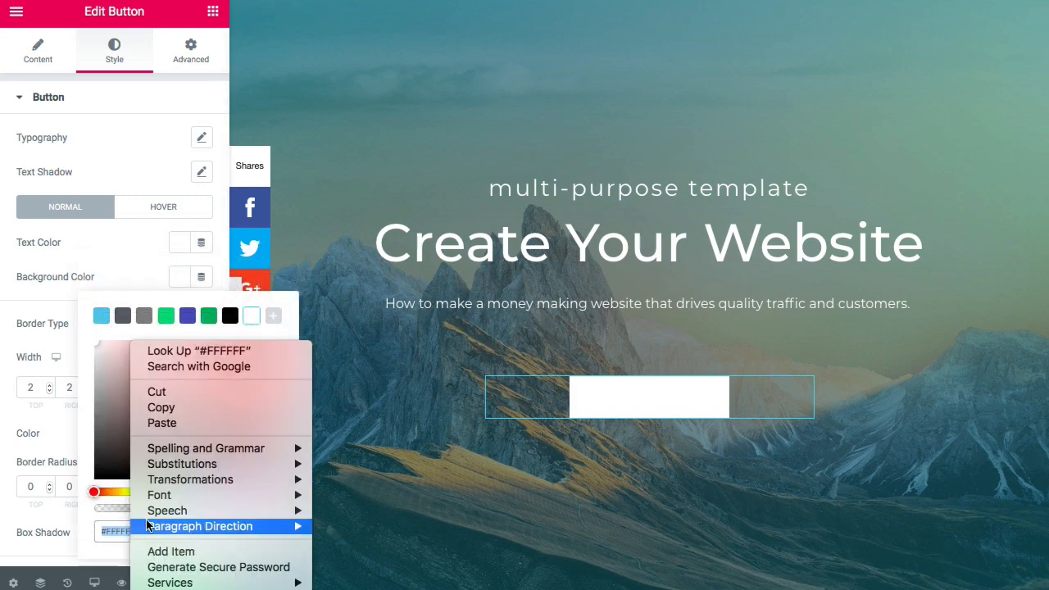
pyautogui.click(164, 421)
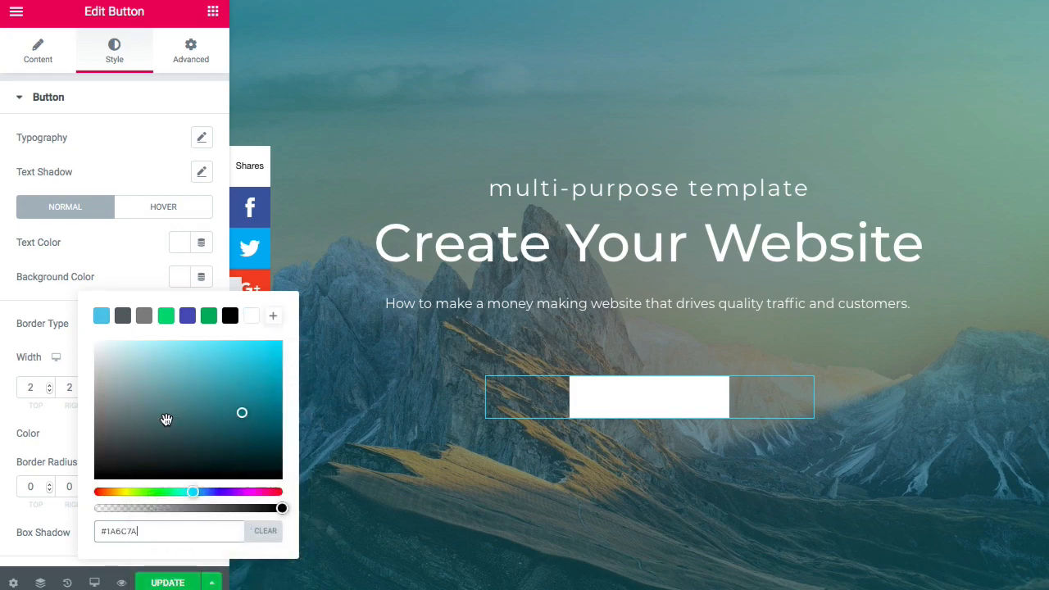
pyautogui.click(129, 270)
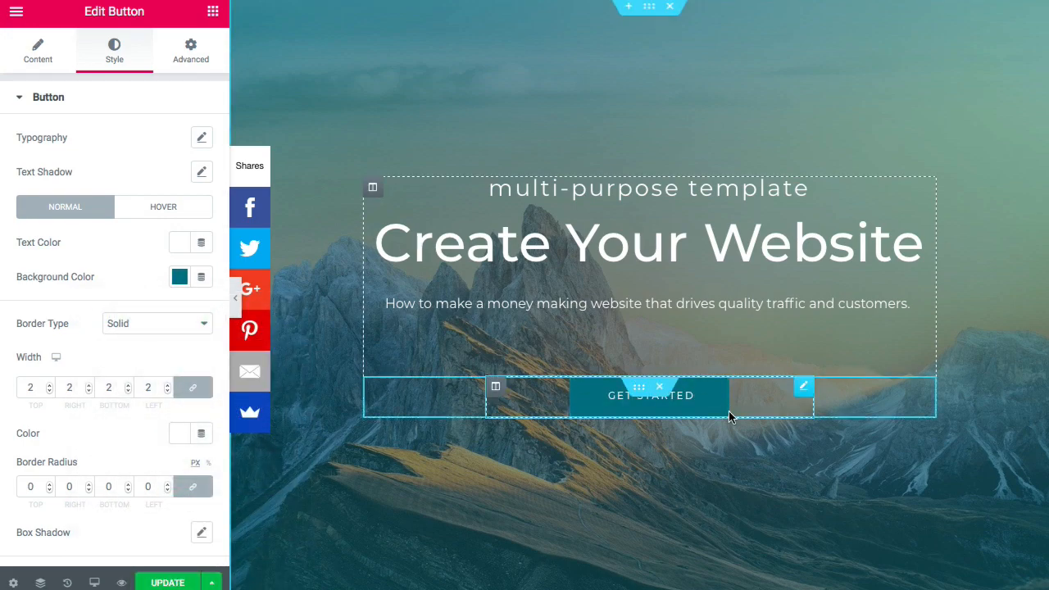
pyautogui.click(146, 328)
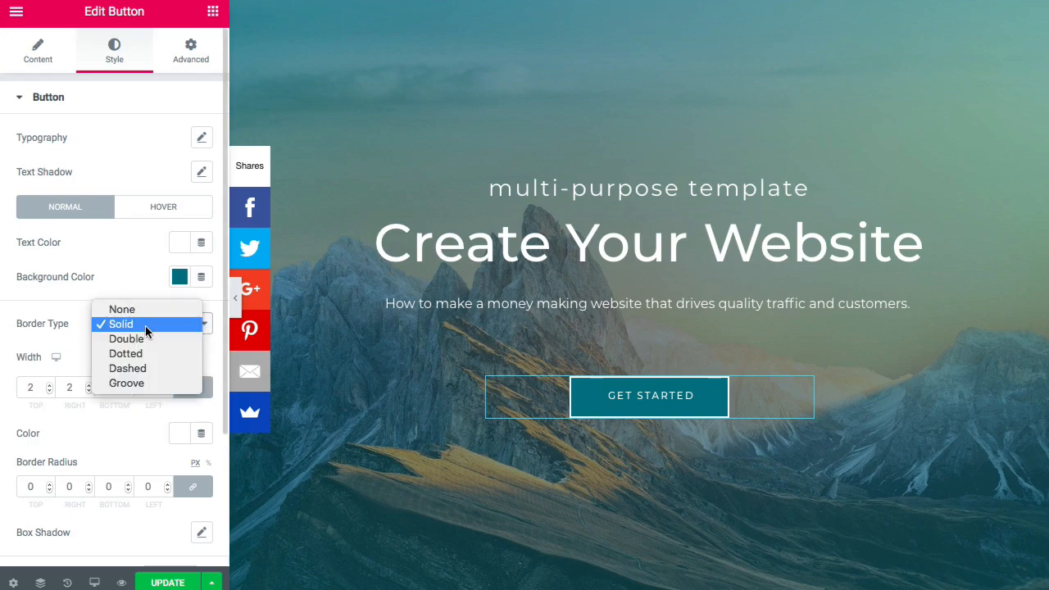
pyautogui.click(146, 311)
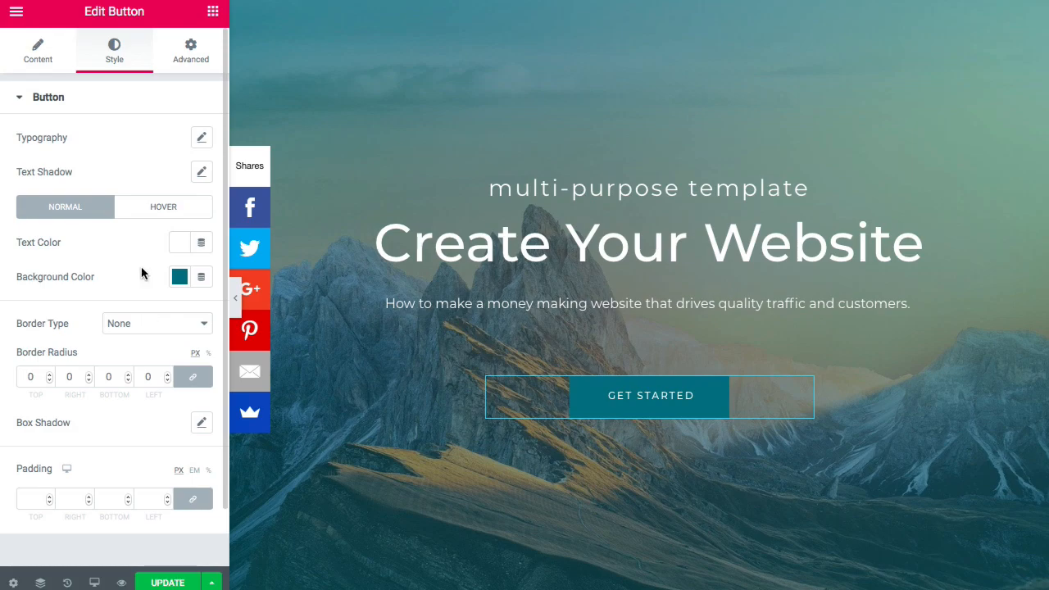
pyautogui.click(161, 212)
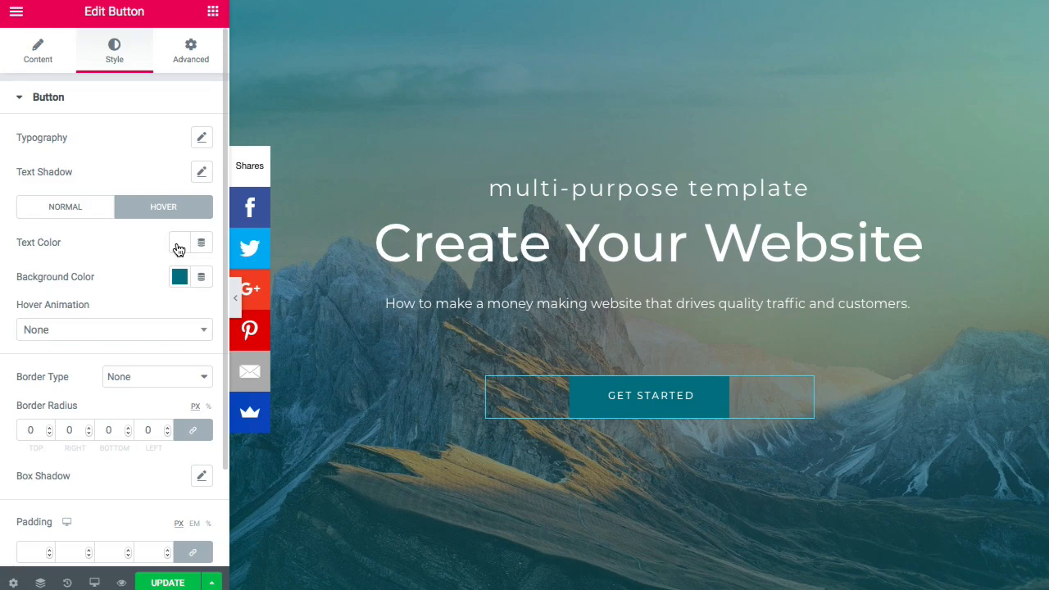
# - Set the button's hover text colour to teal #1A6C7A and hover background to white
pyautogui.click(178, 244)
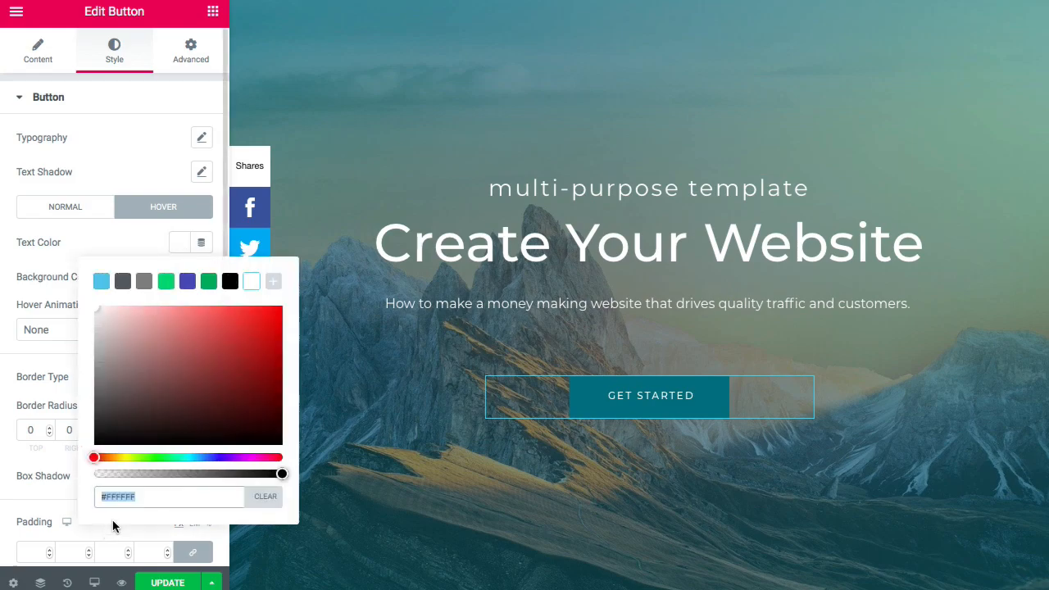
pyautogui.rightClick(125, 497)
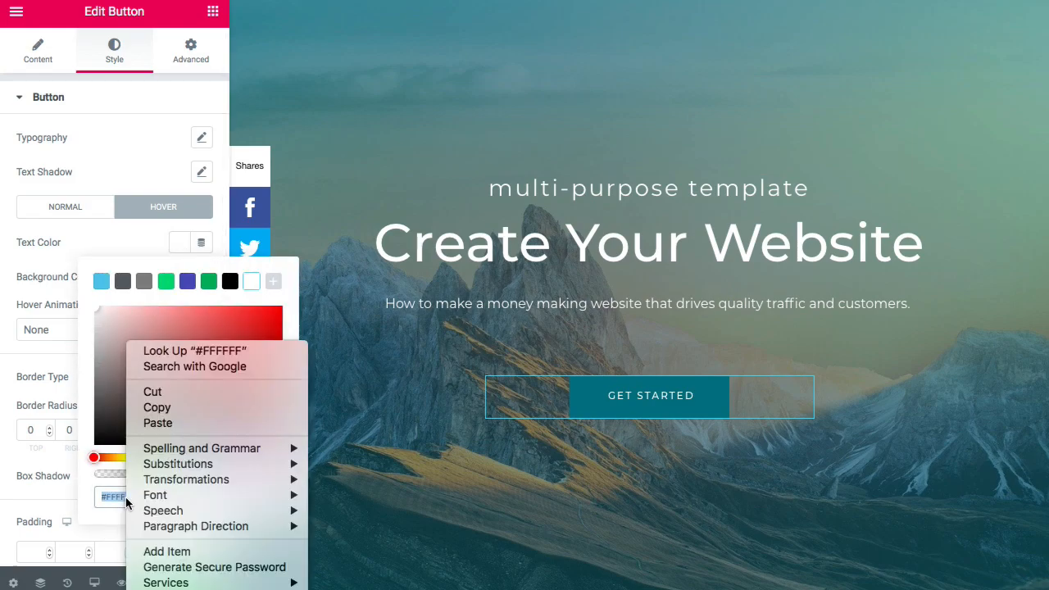
pyautogui.click(152, 425)
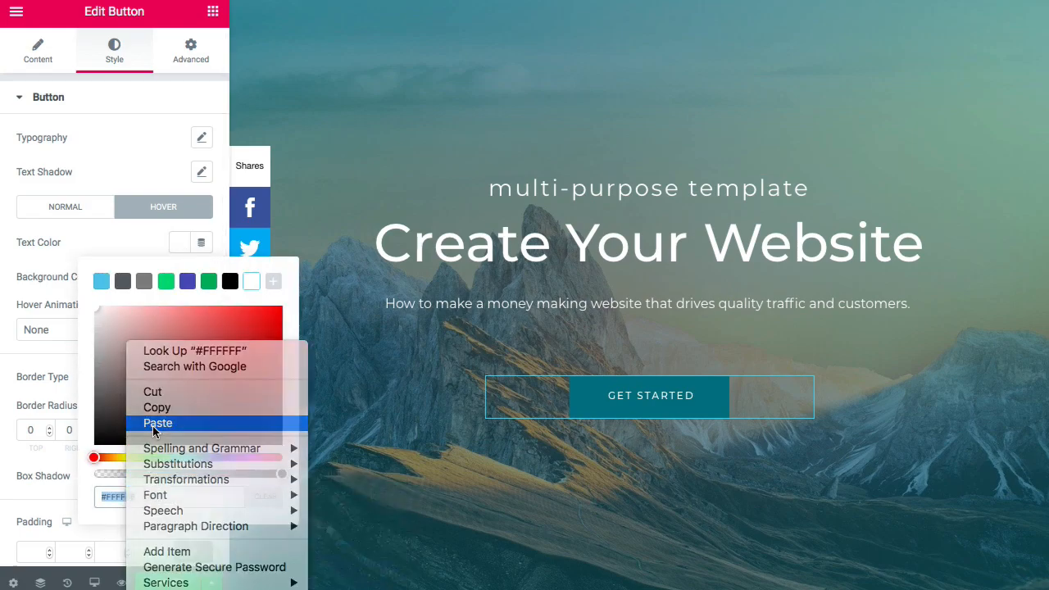
pyautogui.click(107, 236)
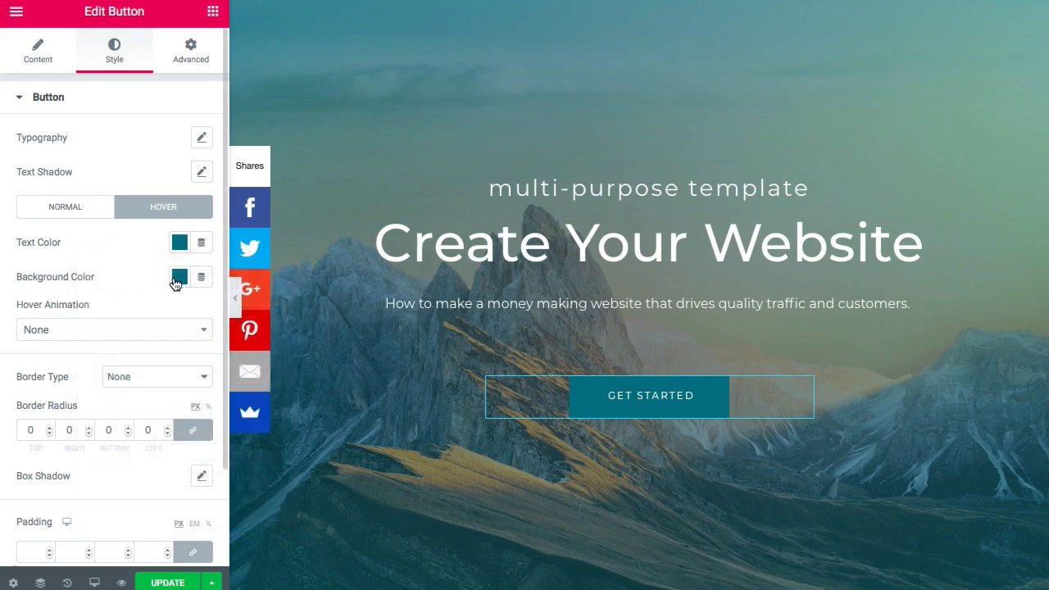
pyautogui.click(177, 278)
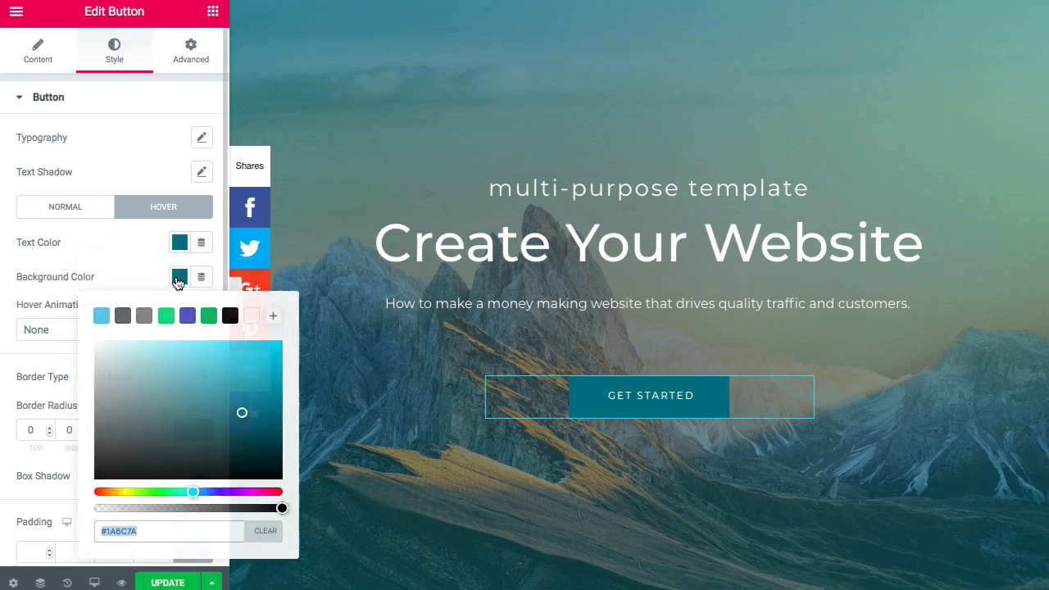
pyautogui.click(248, 319)
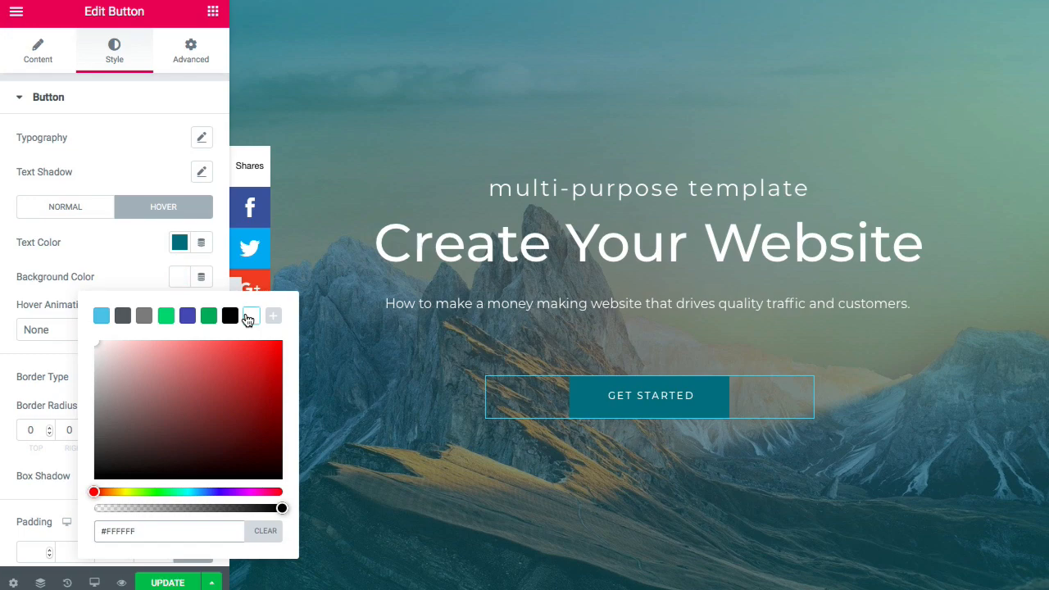
pyautogui.click(122, 259)
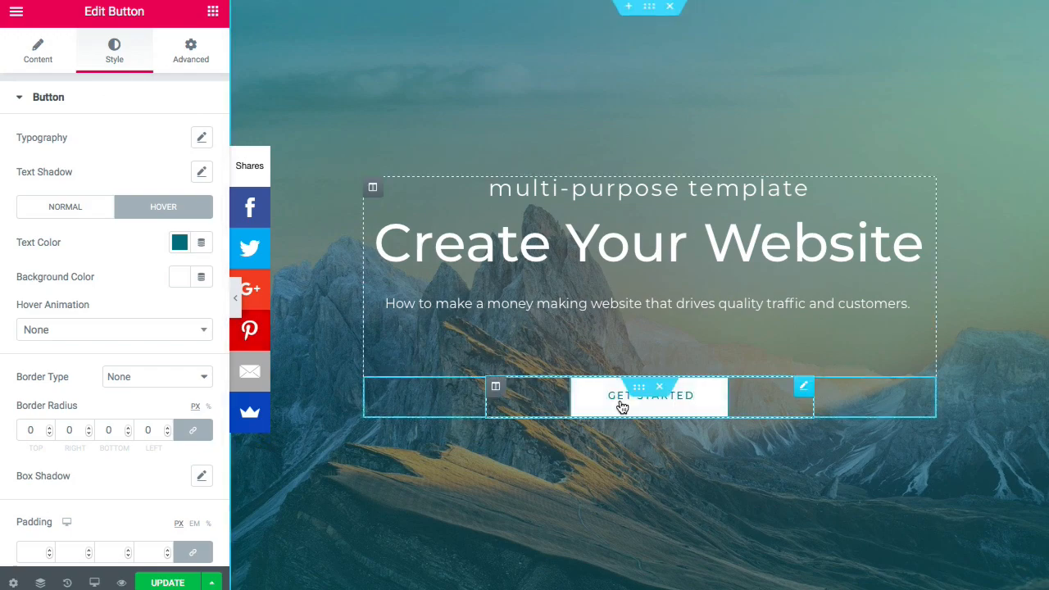
# - In the button's Advanced settings, reset the margins to 0 and unlink the sides
pyautogui.click(197, 58)
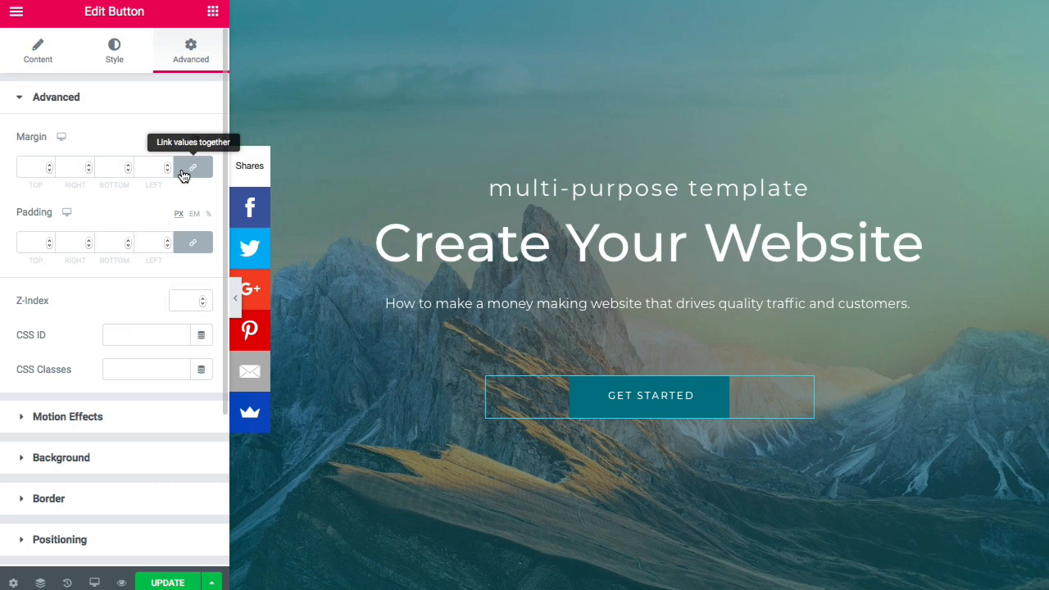
pyautogui.click(49, 164)
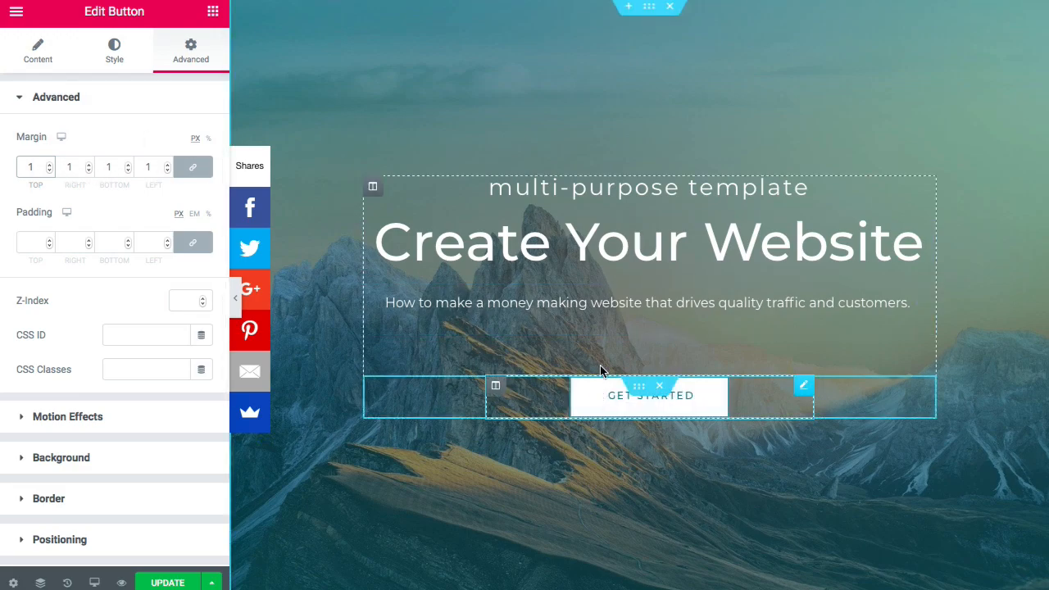
pyautogui.click(51, 170)
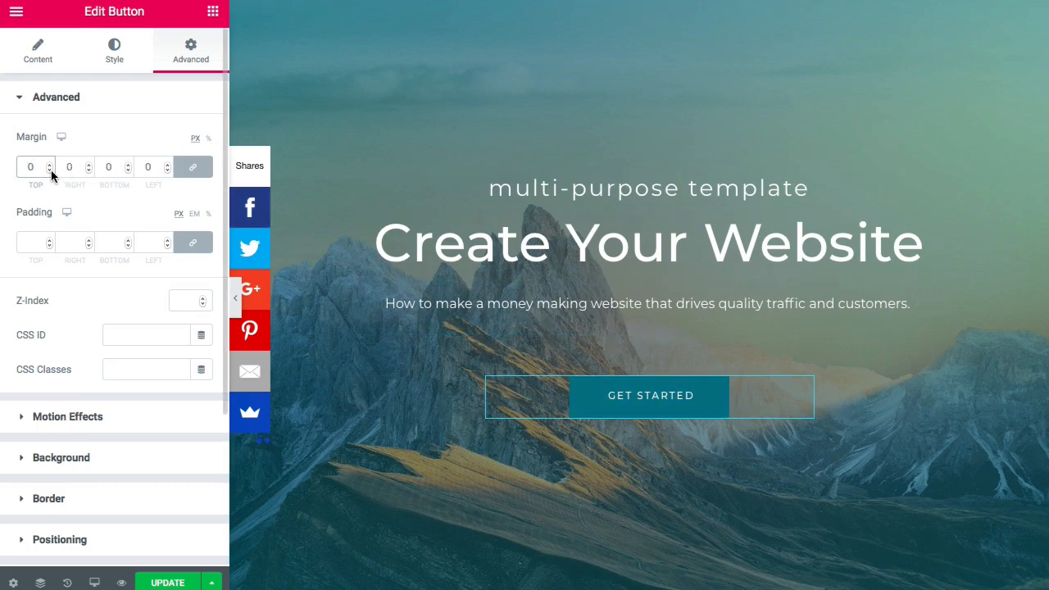
pyautogui.click(194, 170)
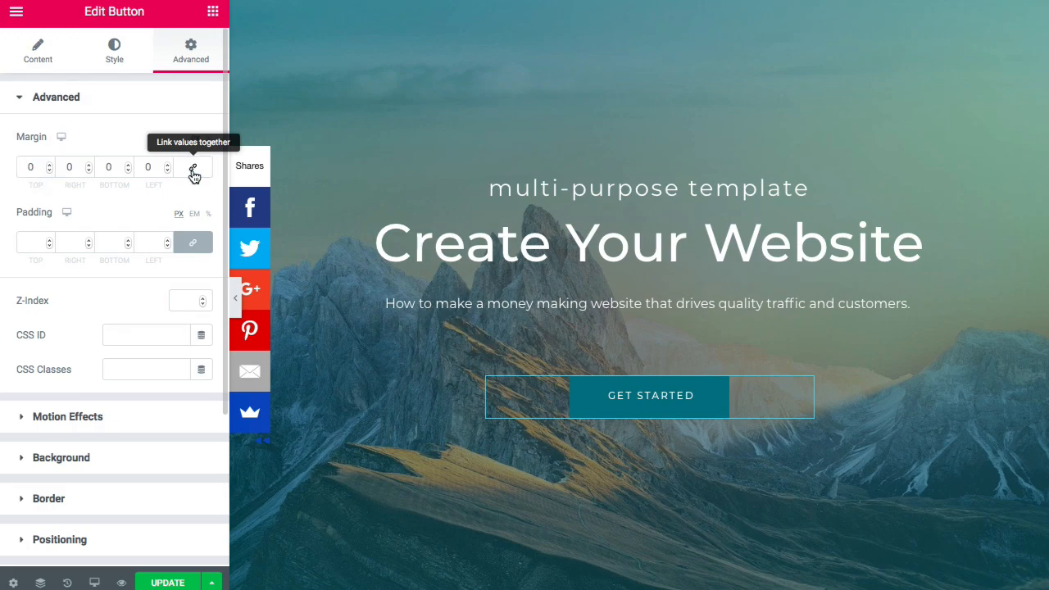
# - Lower the button's top margin to -20 px and preview the full page
pyautogui.click(50, 164)
pyautogui.click(50, 163)
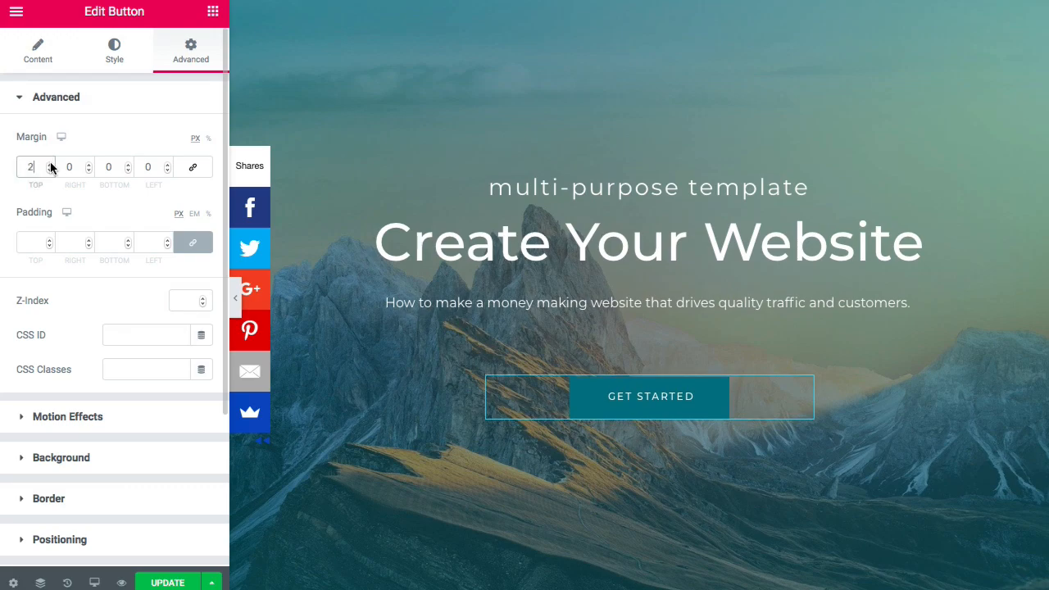
pyautogui.click(50, 170)
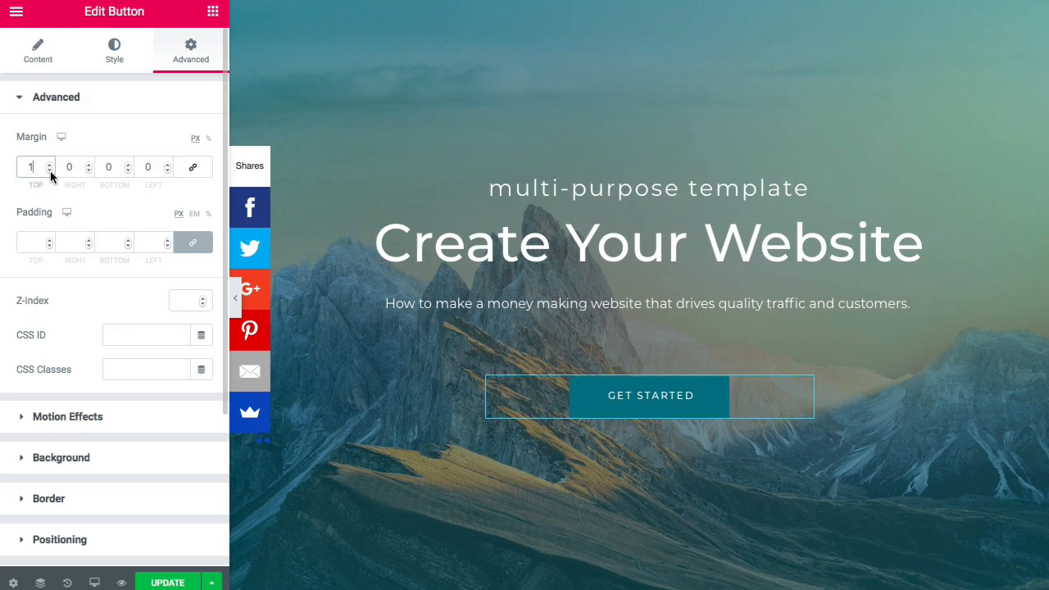
pyautogui.click(50, 171)
pyautogui.click(50, 170)
pyautogui.click(50, 170)
pyautogui.click(50, 171)
pyautogui.click(50, 170)
pyautogui.click(50, 171)
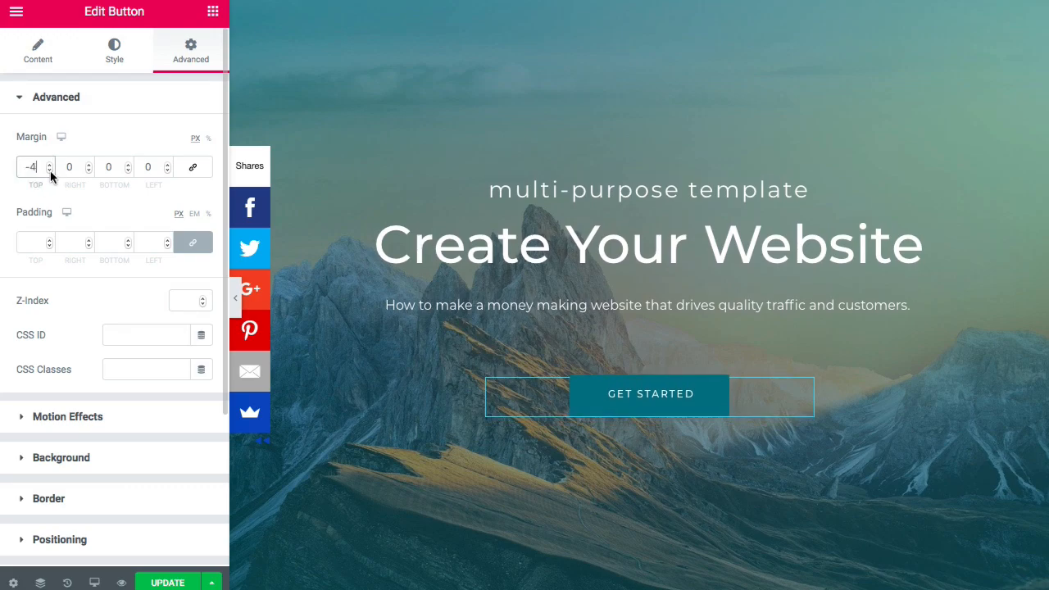
pyautogui.click(50, 171)
pyautogui.click(50, 170)
pyautogui.click(50, 170)
pyautogui.click(50, 171)
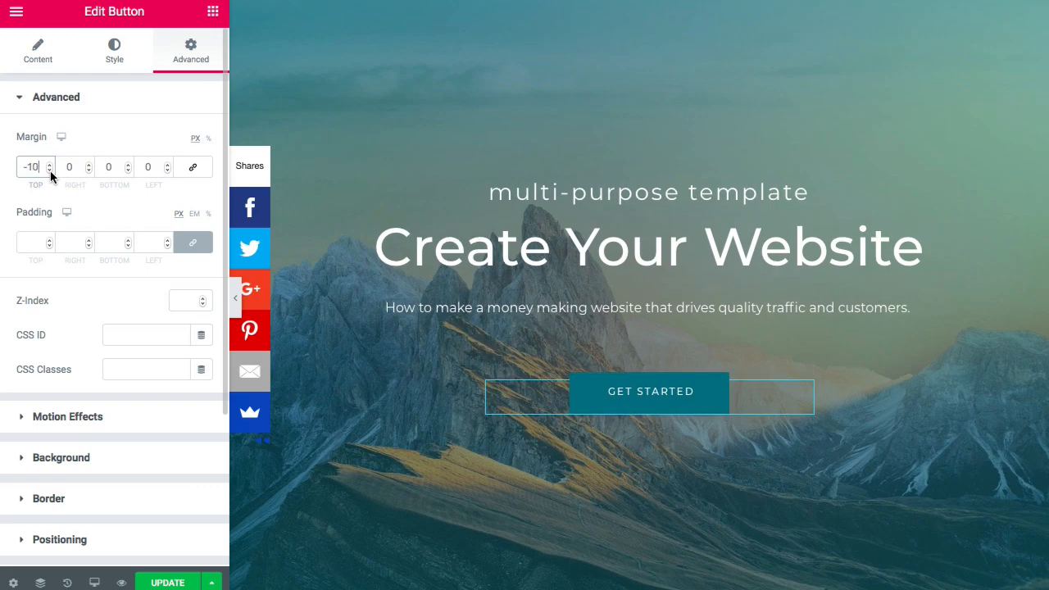
pyautogui.click(50, 171)
pyautogui.click(50, 171)
pyautogui.click(50, 171)
pyautogui.click(50, 170)
pyautogui.click(50, 171)
pyautogui.click(50, 171)
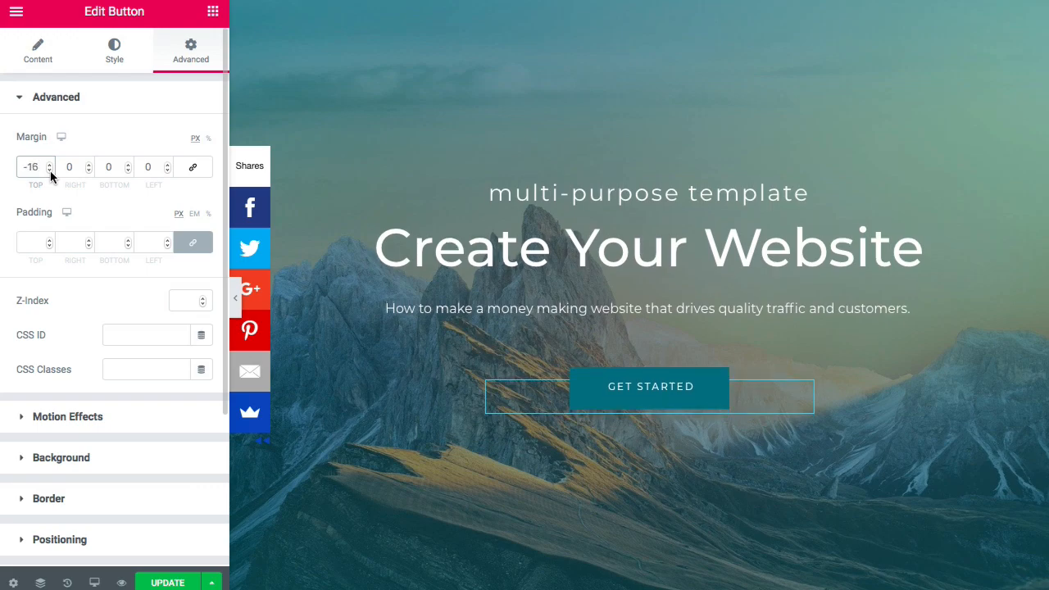
pyautogui.click(50, 170)
pyautogui.click(50, 171)
pyautogui.click(50, 170)
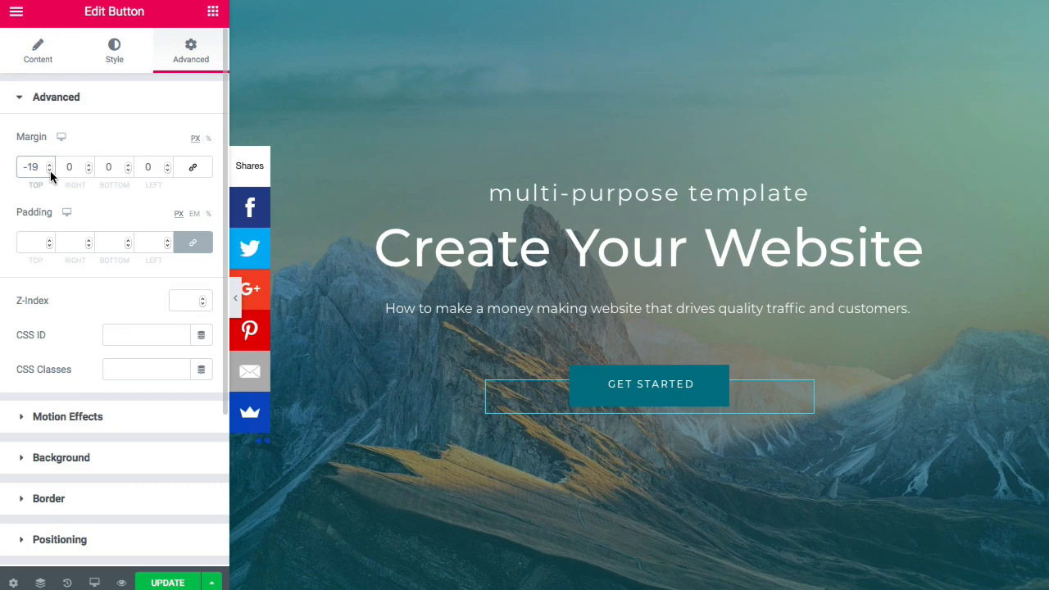
pyautogui.click(50, 170)
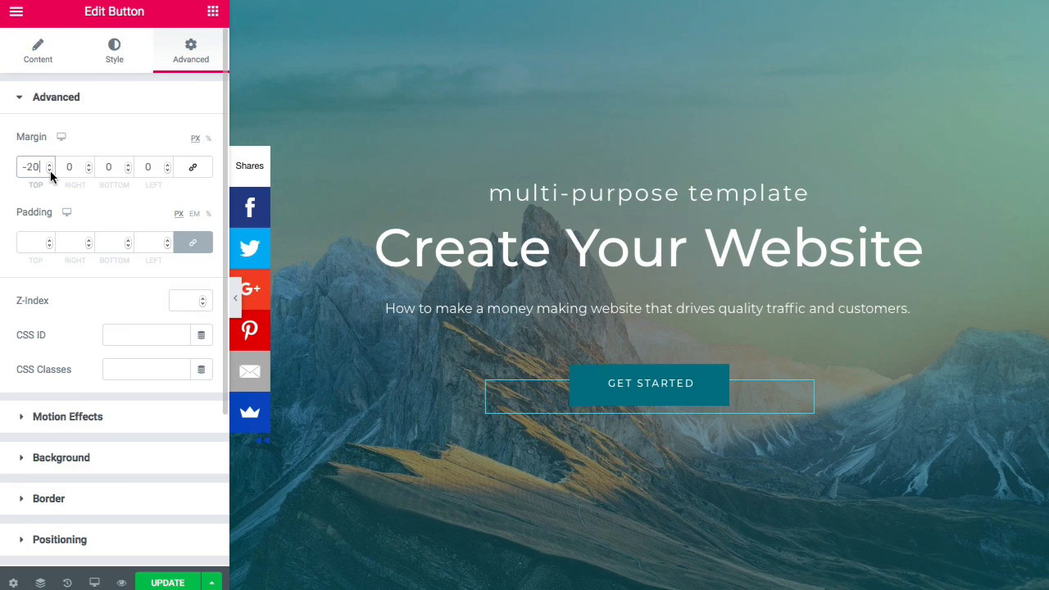
pyautogui.click(237, 298)
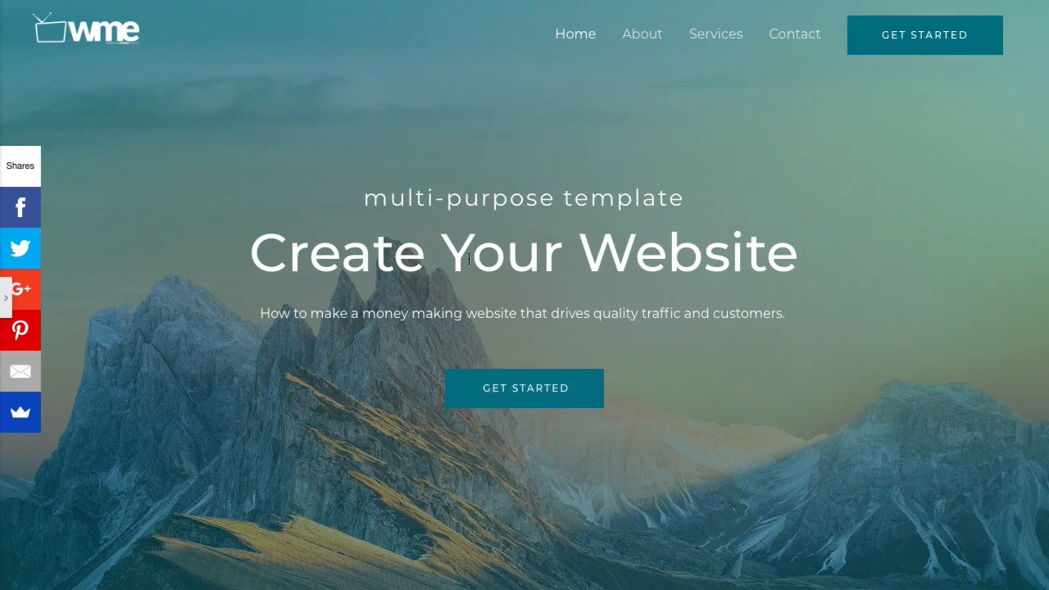
pyautogui.click(6, 299)
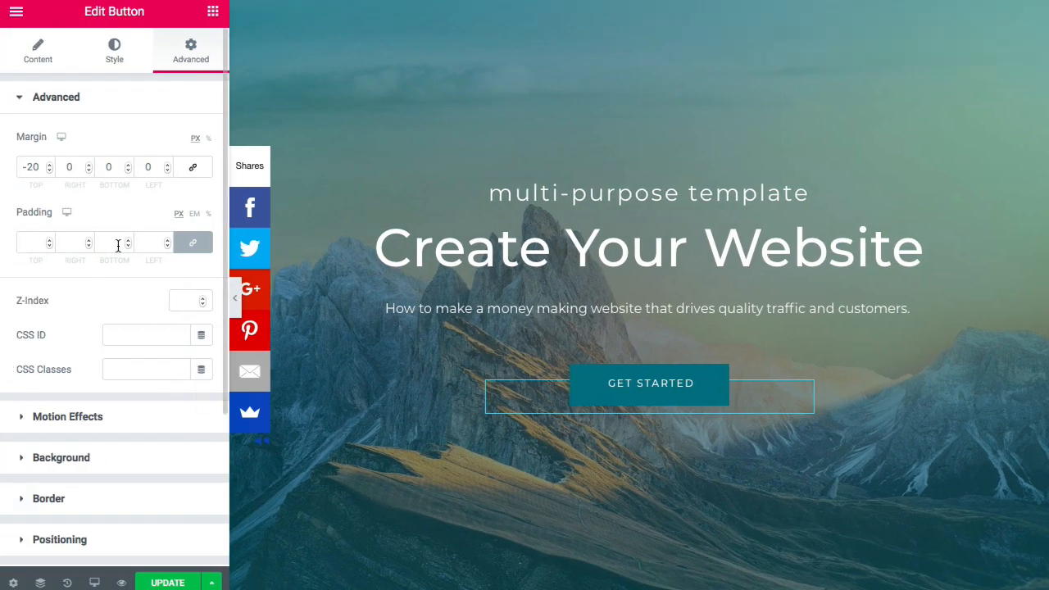
# - Edit the heading title to 'Create A Profitable Website' and preview it at full width
pyautogui.click(527, 261)
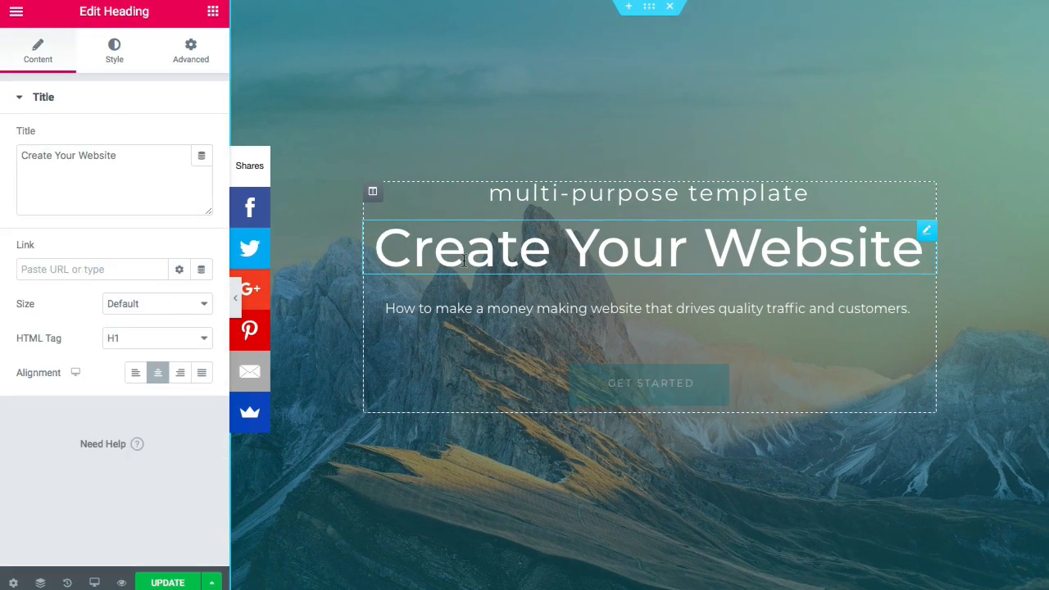
pyautogui.click(72, 157)
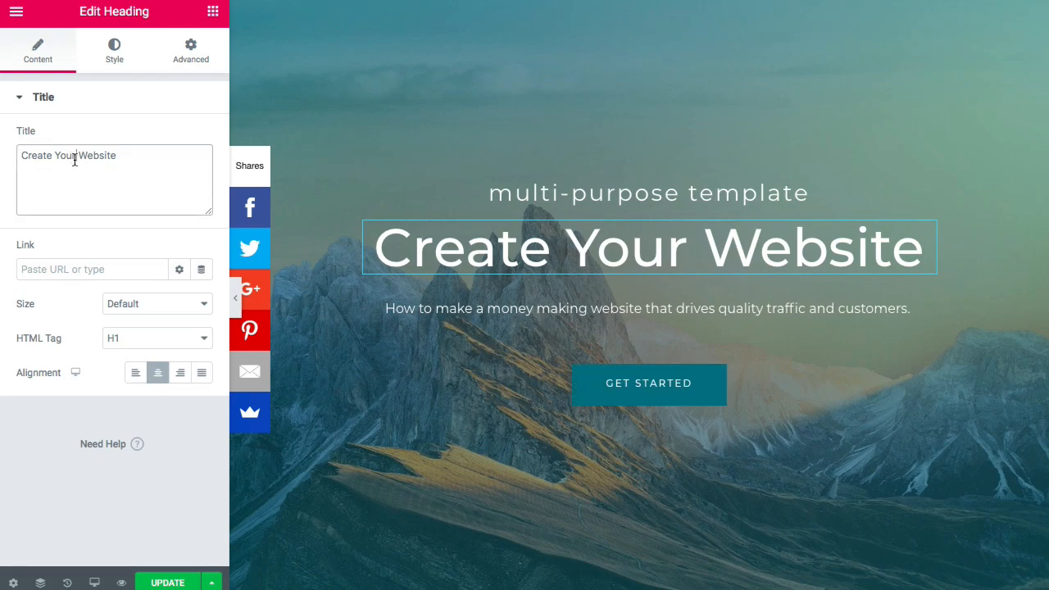
pyautogui.press('BackSpace')
pyautogui.press('BackSpace')
pyautogui.press('BackSpace')
pyautogui.press('BackSpace')
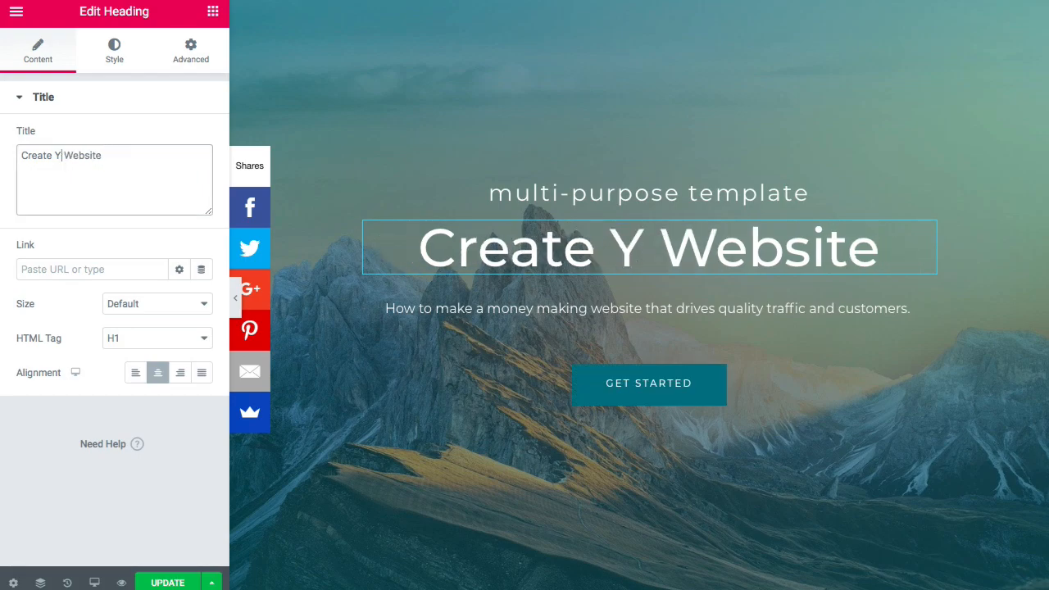
pyautogui.write('A Prof')
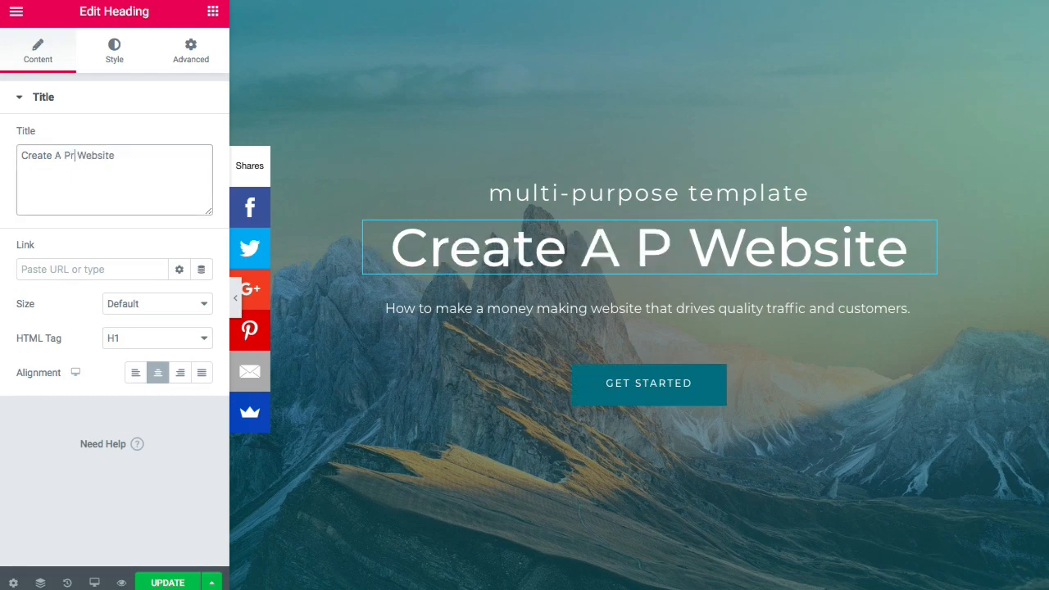
pyautogui.write('itable')
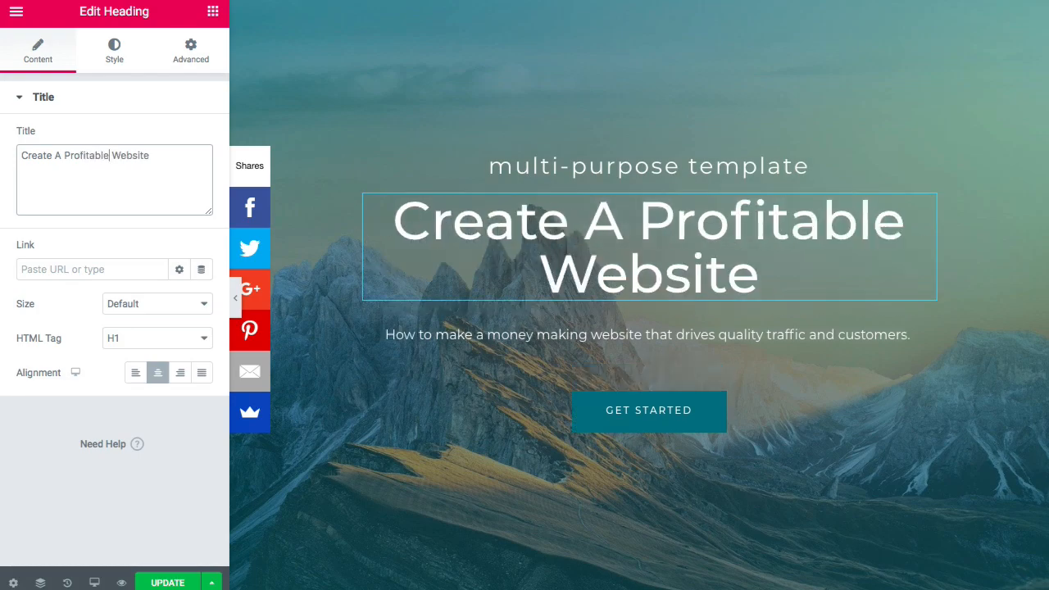
pyautogui.click(235, 298)
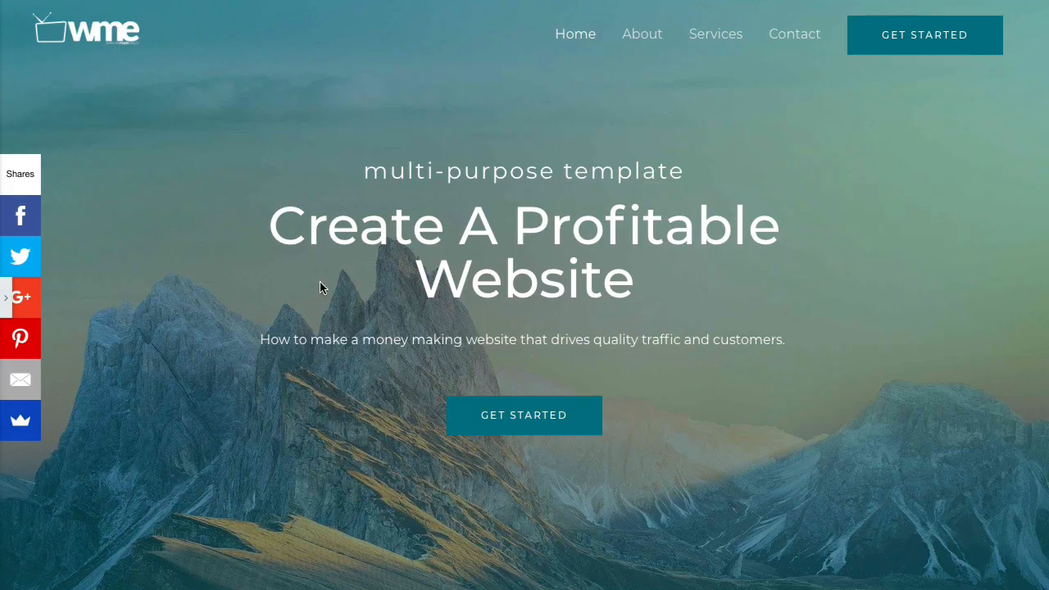
pyautogui.click(7, 299)
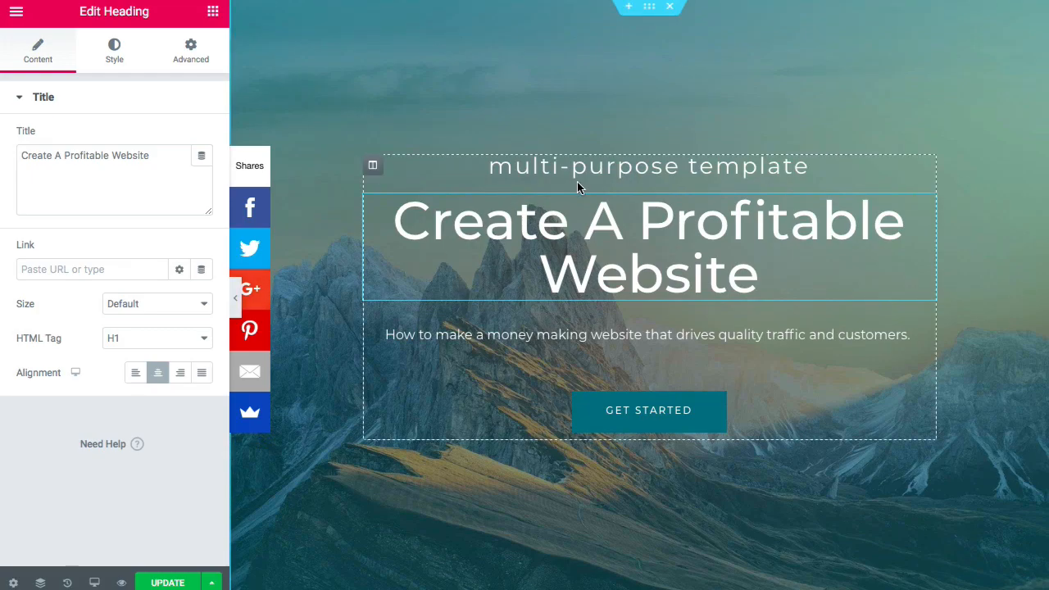
# - Set the 'Multi-purpose Template' tagline's typography size to 28 px
pyautogui.click(590, 167)
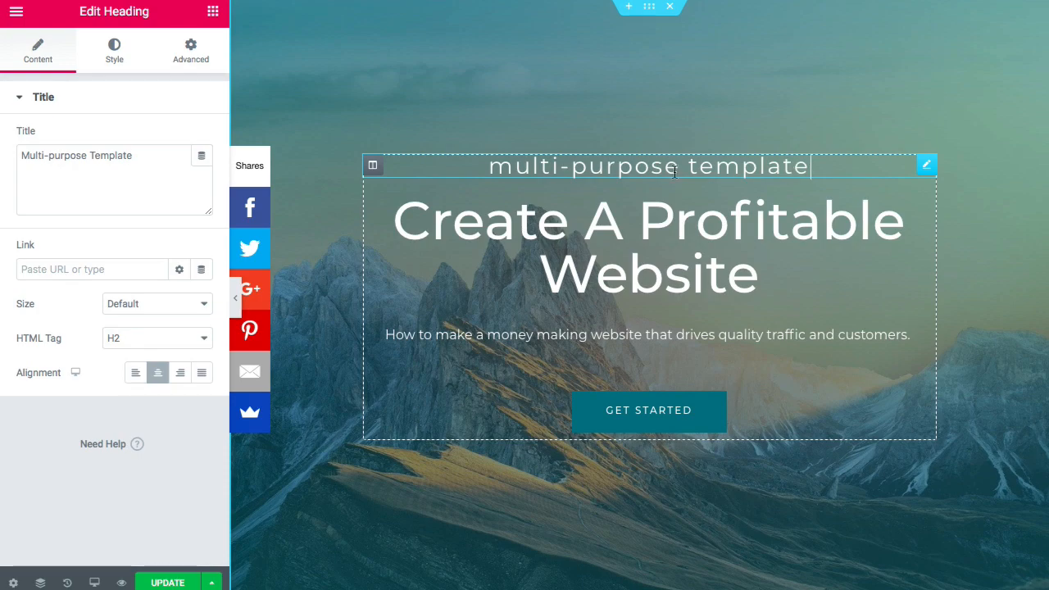
pyautogui.click(677, 169)
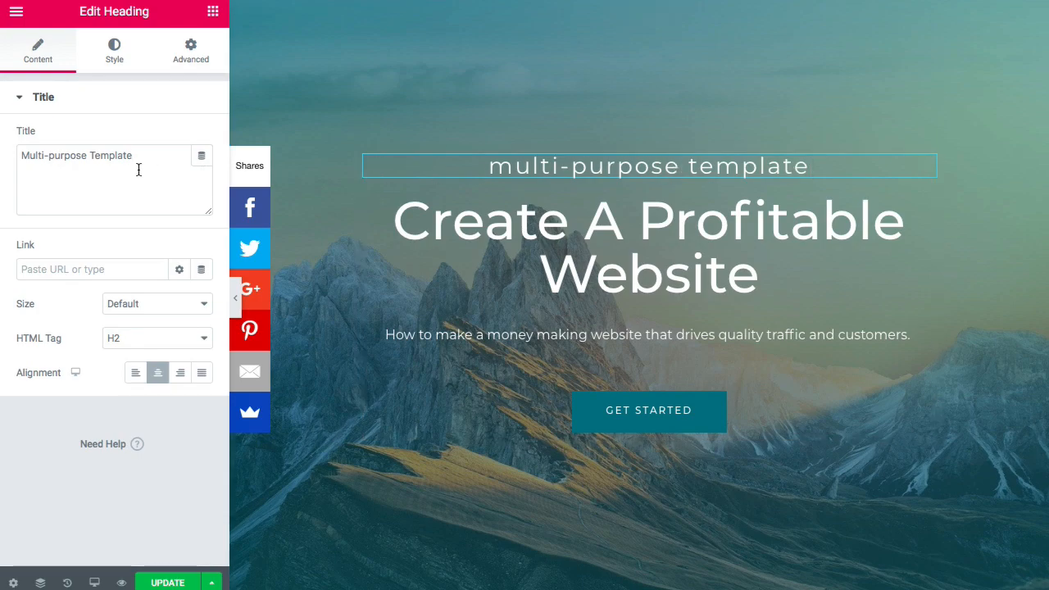
pyautogui.click(116, 47)
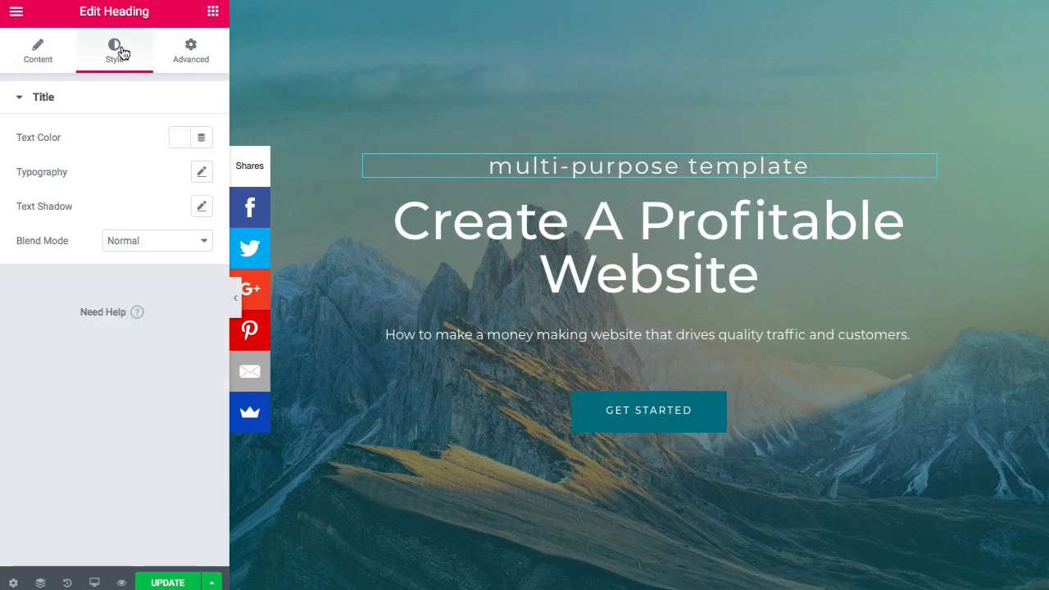
pyautogui.click(201, 173)
pyautogui.moveTo(28, 280)
pyautogui.mouseDown()
pyautogui.moveTo(65, 284)
pyautogui.moveTo(32, 284)
pyautogui.moveTo(44, 281)
pyautogui.mouseUp()
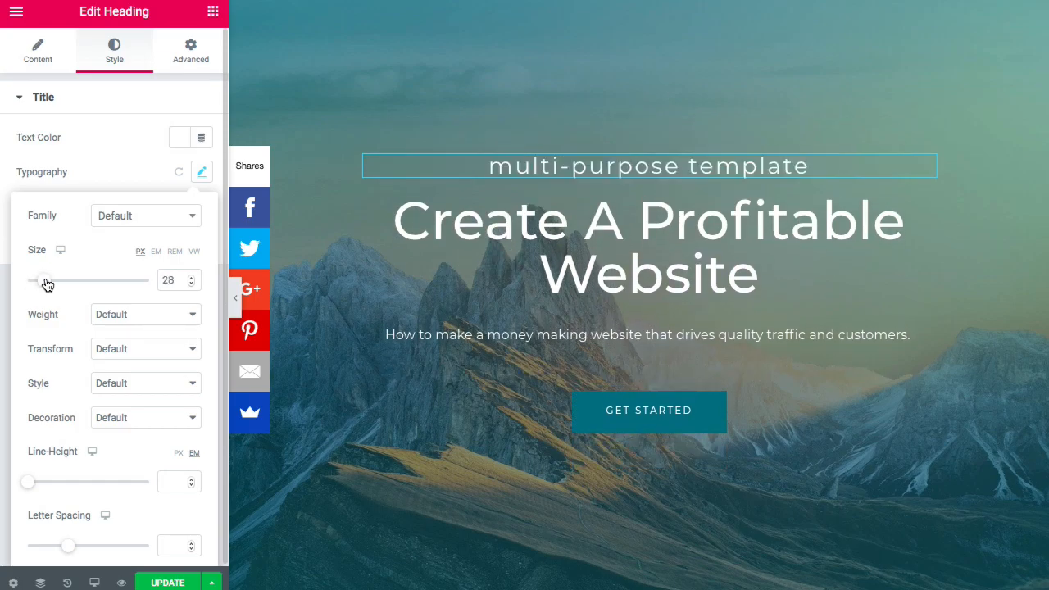
pyautogui.click(581, 326)
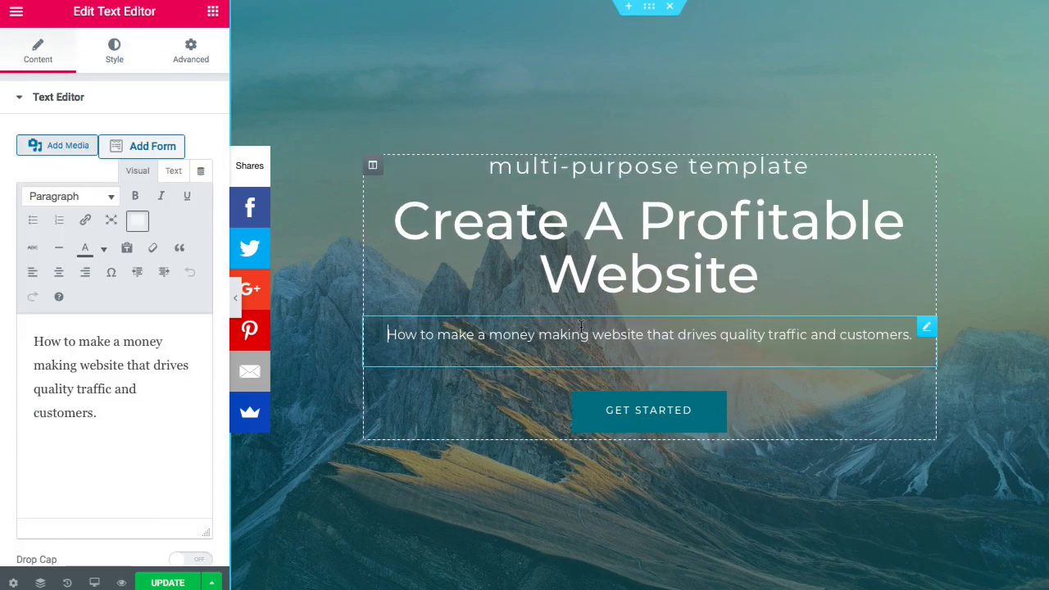
pyautogui.click(120, 50)
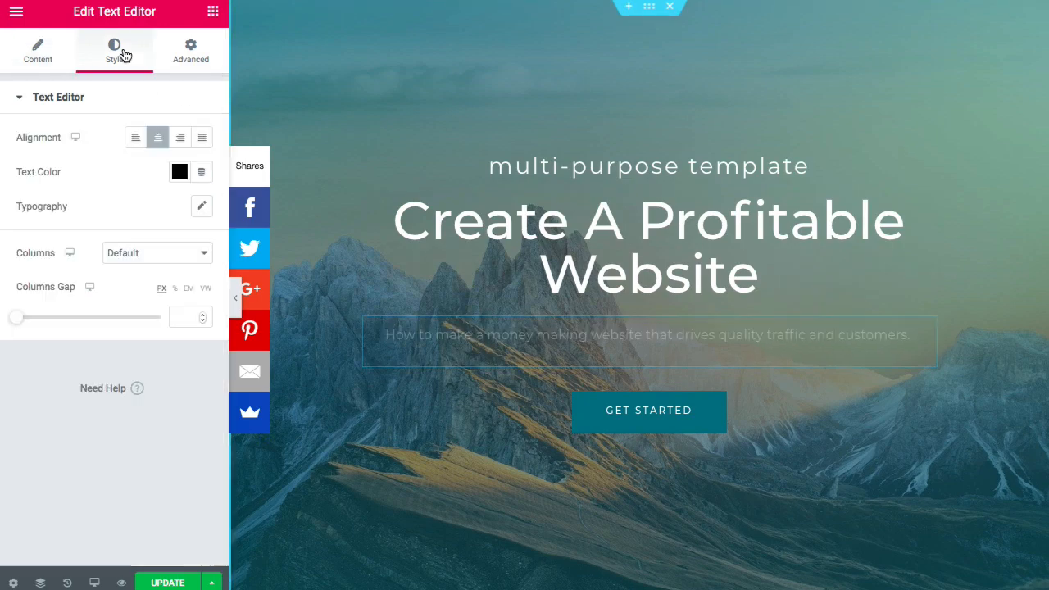
pyautogui.click(203, 207)
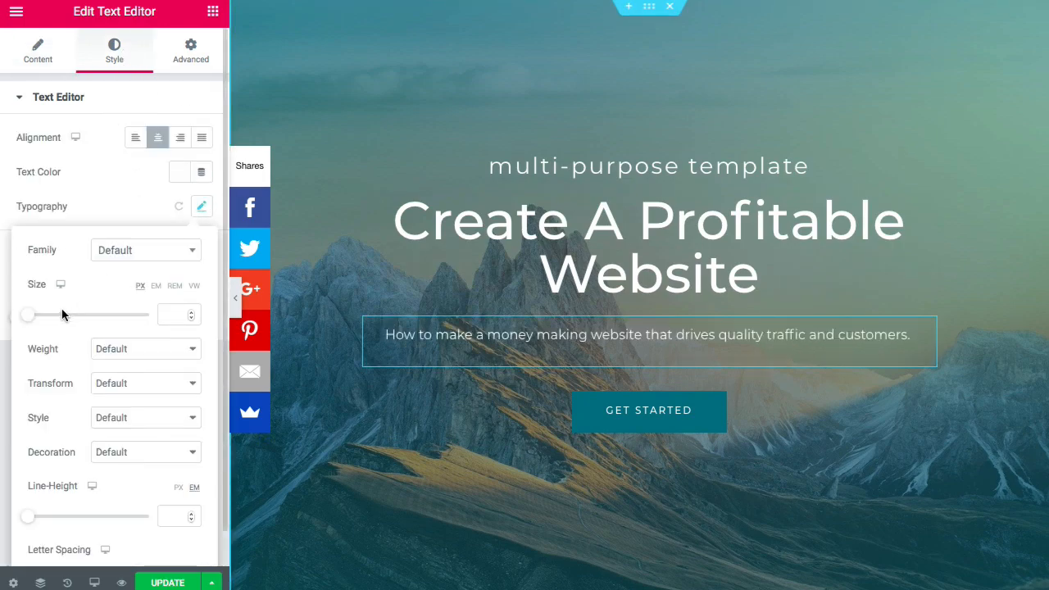
pyautogui.click(191, 316)
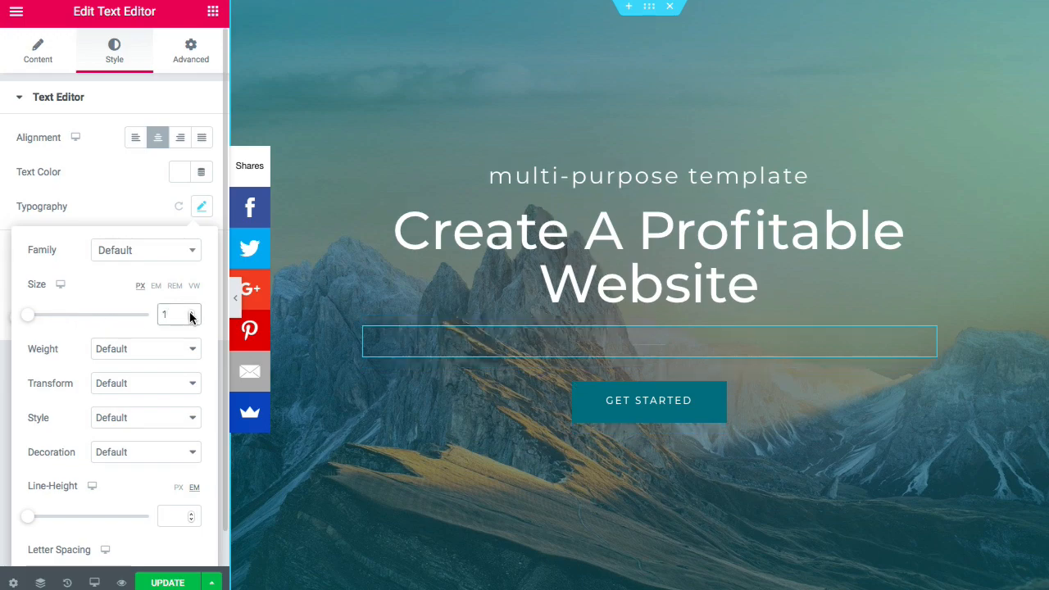
pyautogui.press('BackSpace')
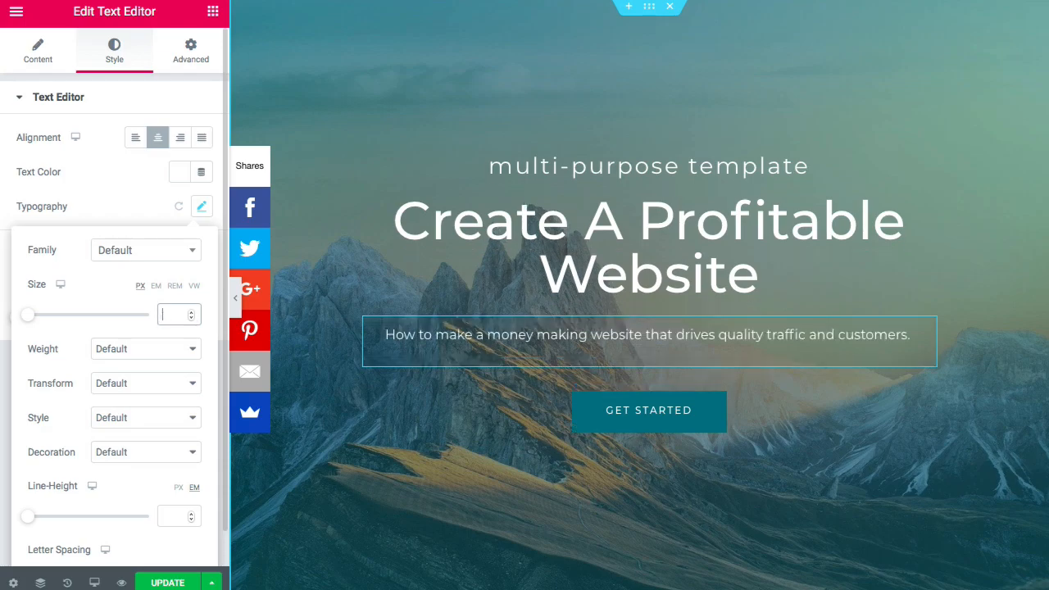
pyautogui.write('20')
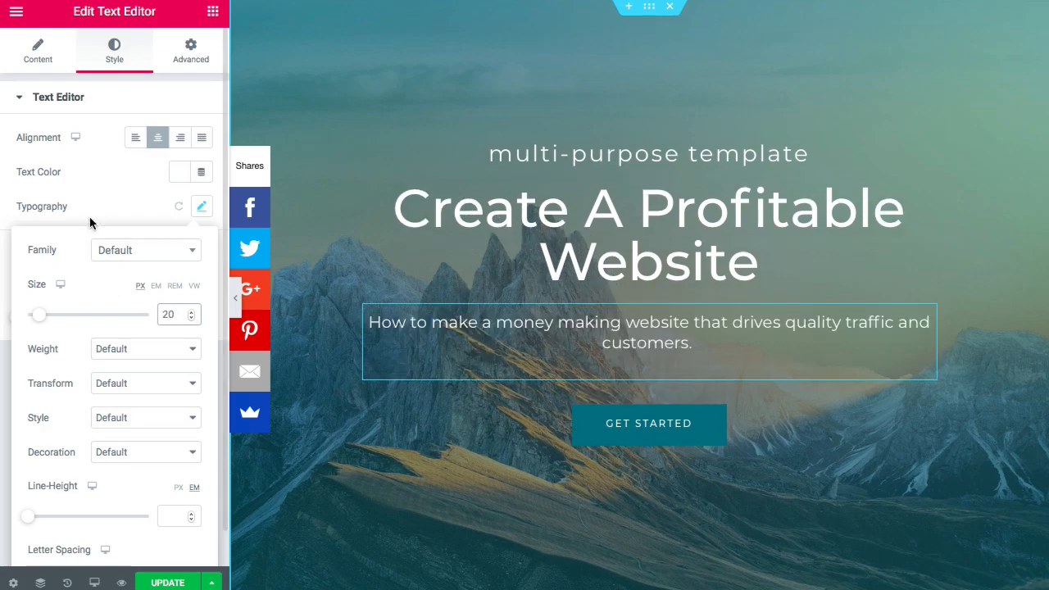
pyautogui.click(117, 212)
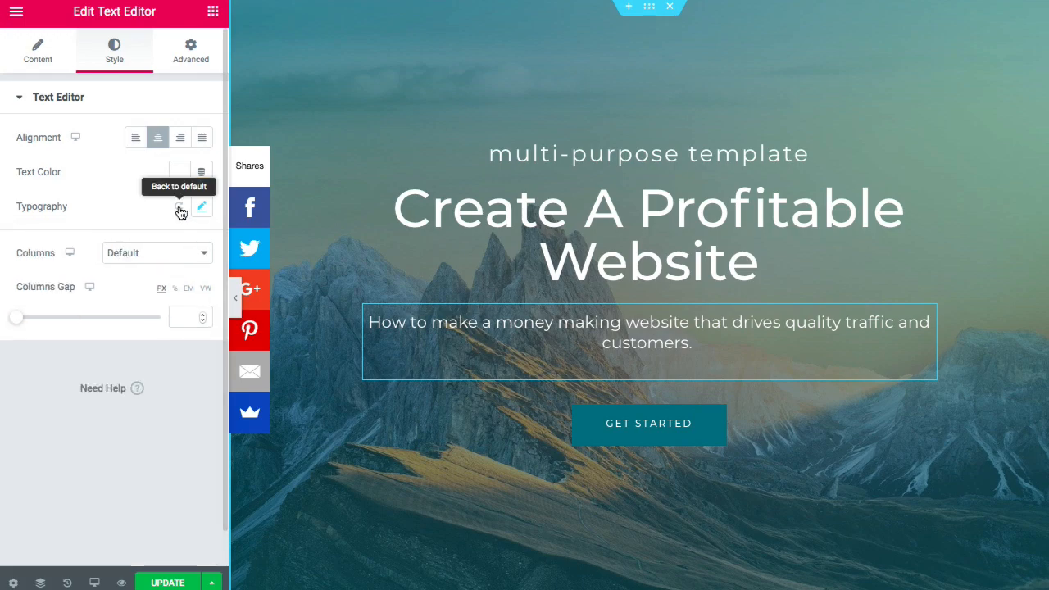
pyautogui.click(178, 207)
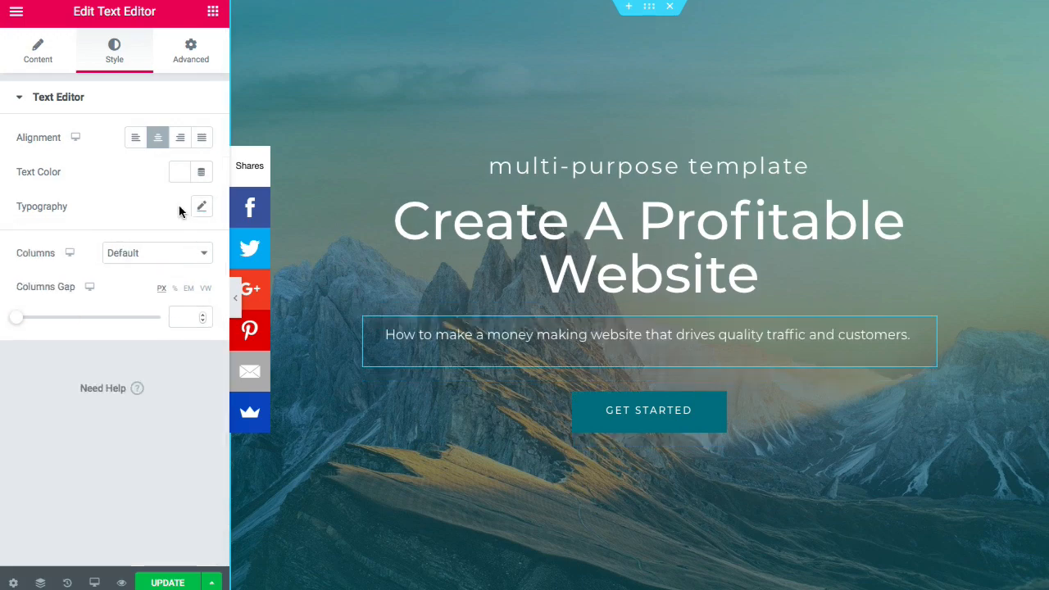
pyautogui.click(638, 161)
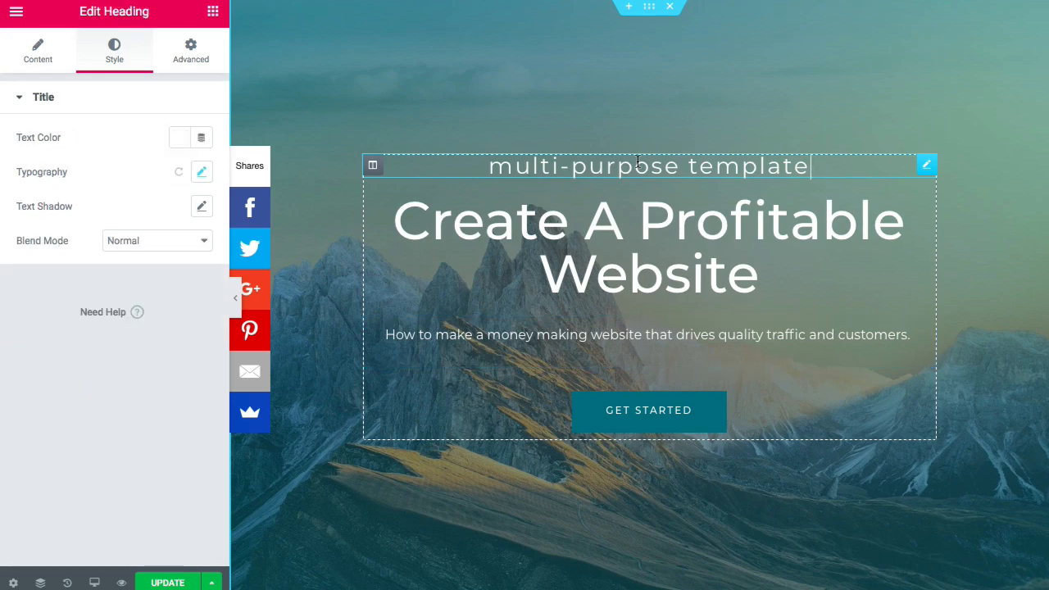
pyautogui.click(636, 164)
pyautogui.rightClick(374, 165)
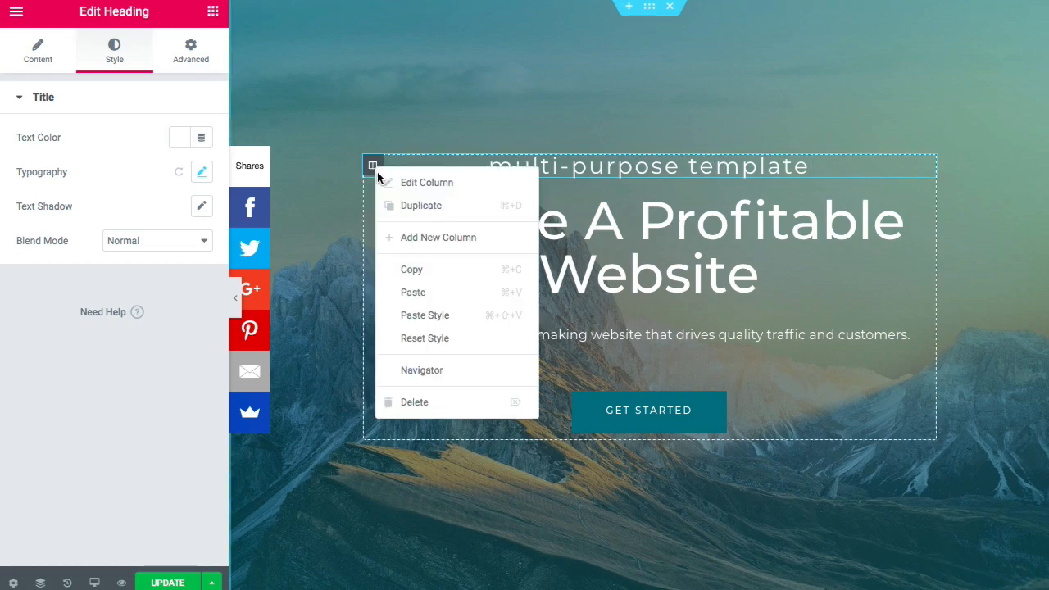
pyautogui.click(409, 402)
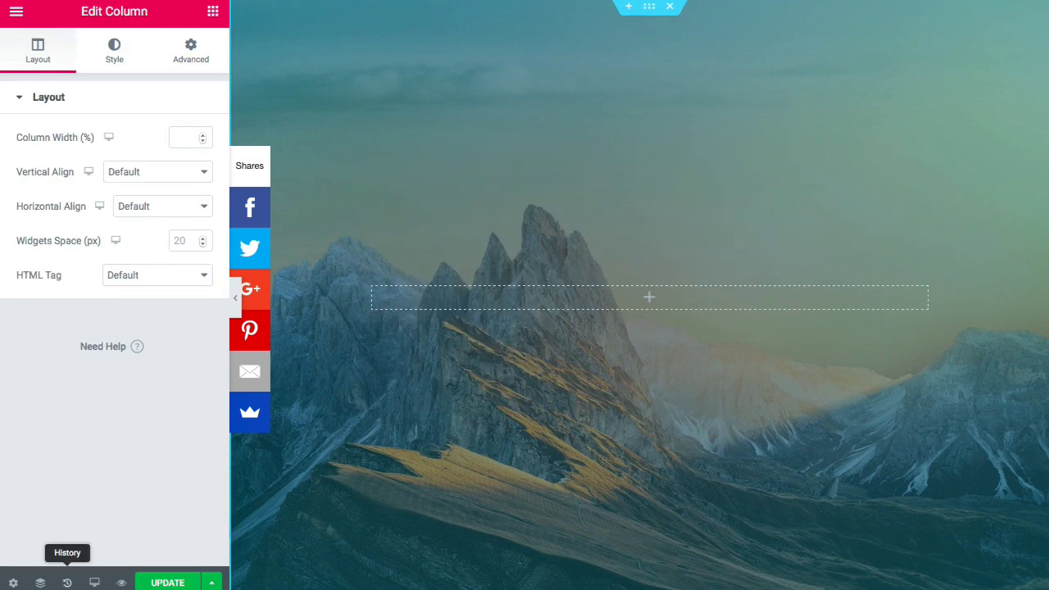
pyautogui.click(68, 583)
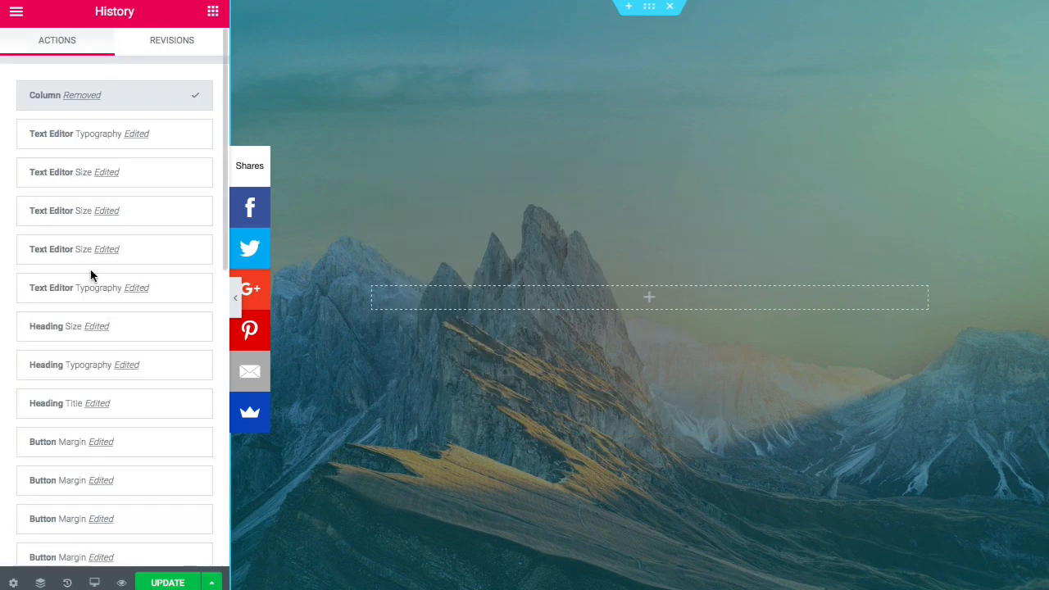
pyautogui.click(91, 135)
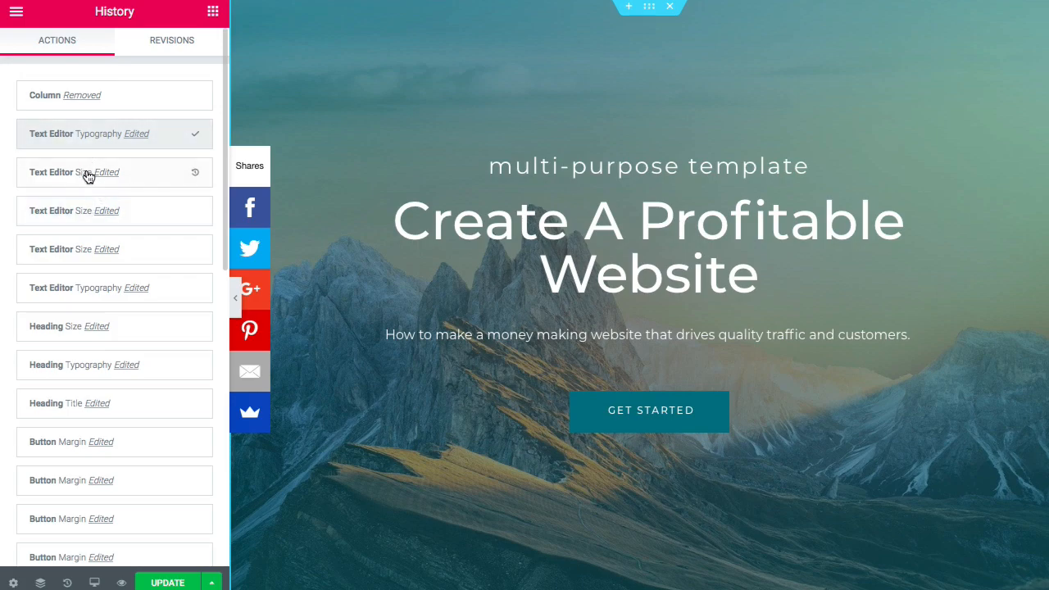
pyautogui.click(159, 49)
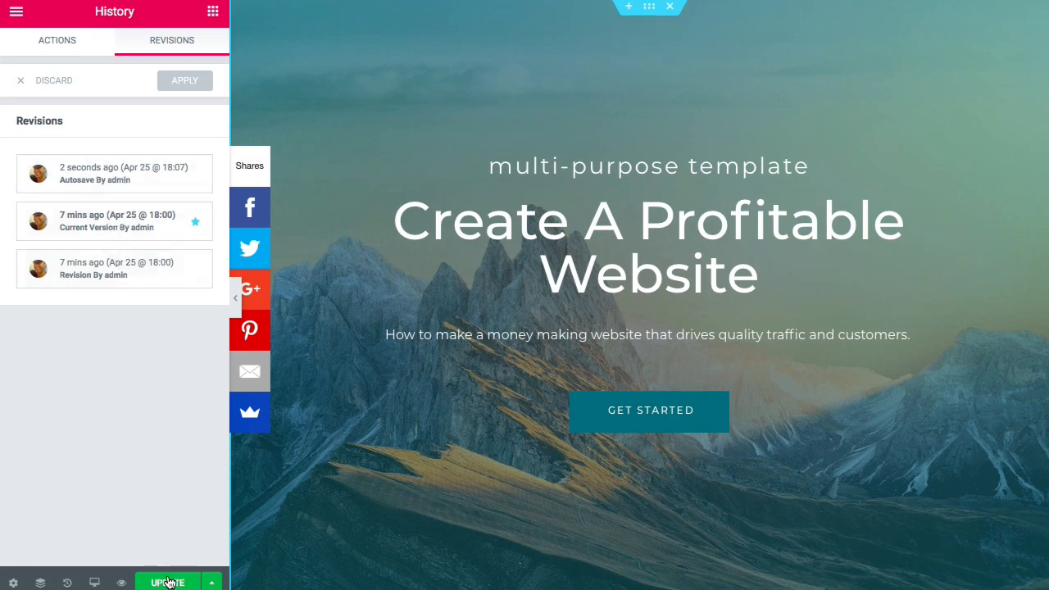
pyautogui.click(71, 40)
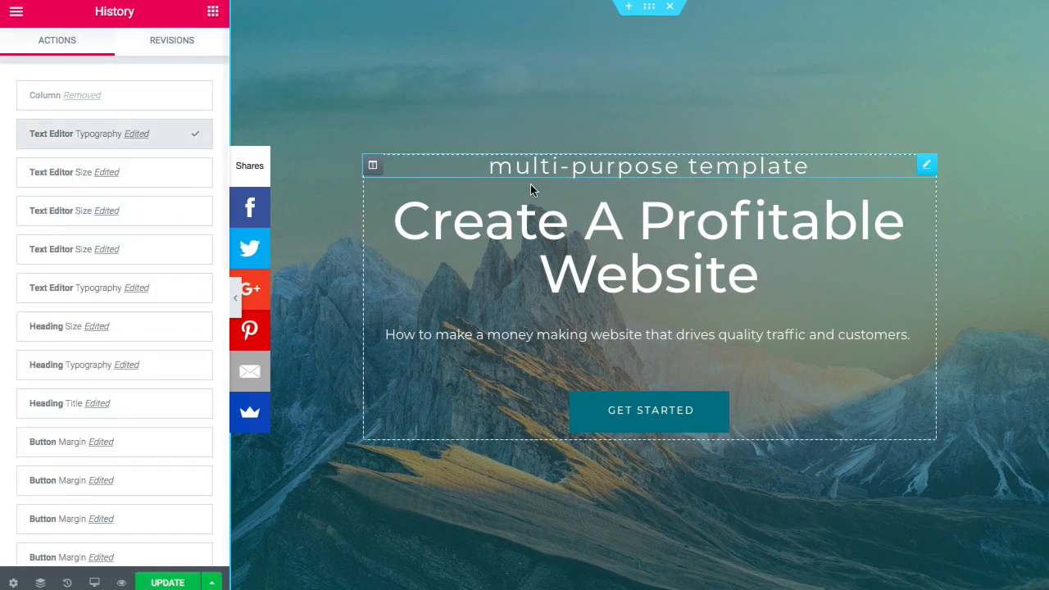
# - Delete the 'Multi-purpose Template' tagline and preview the hero without it
pyautogui.click(574, 168)
pyautogui.rightClick(929, 170)
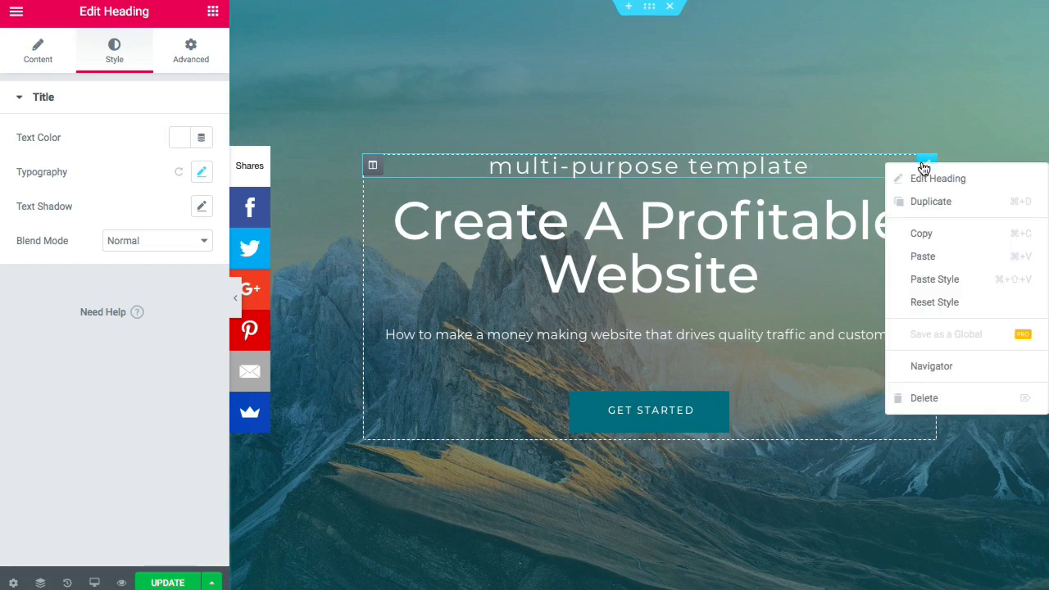
pyautogui.click(924, 398)
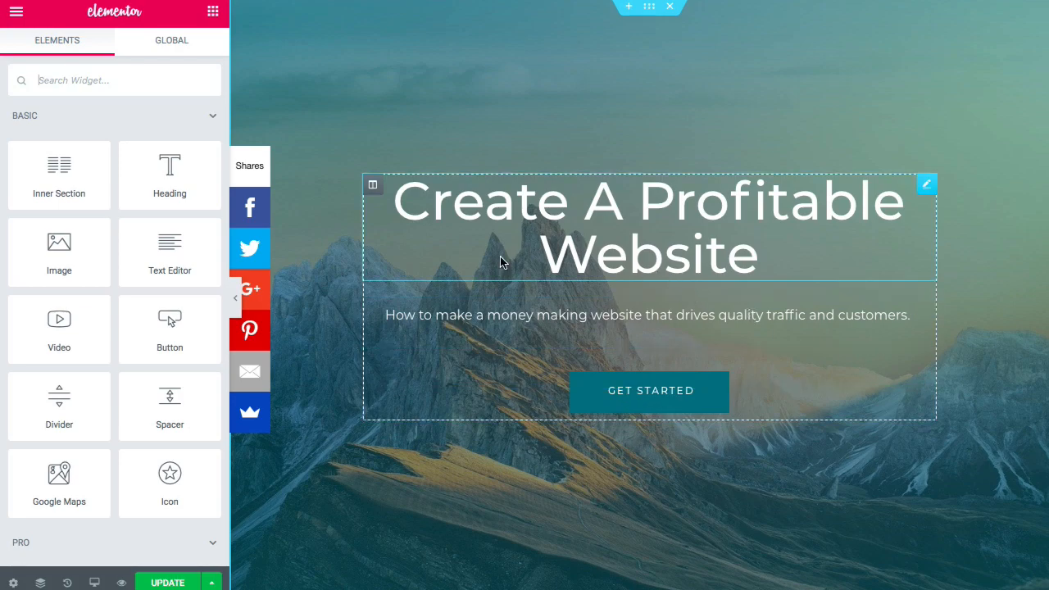
pyautogui.click(236, 302)
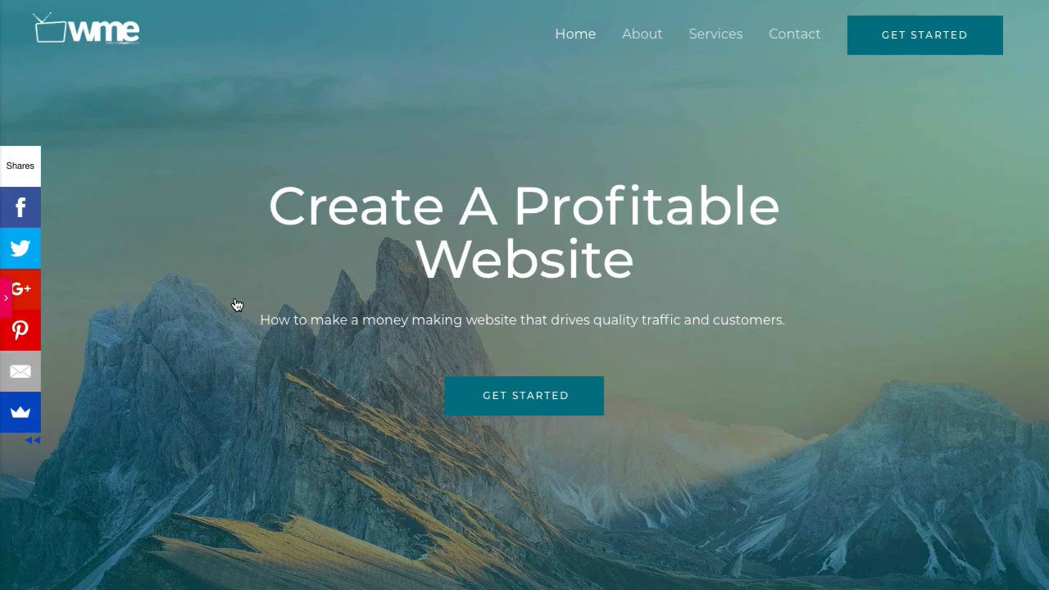
pyautogui.moveTo(2, 304)
pyautogui.click(10, 301)
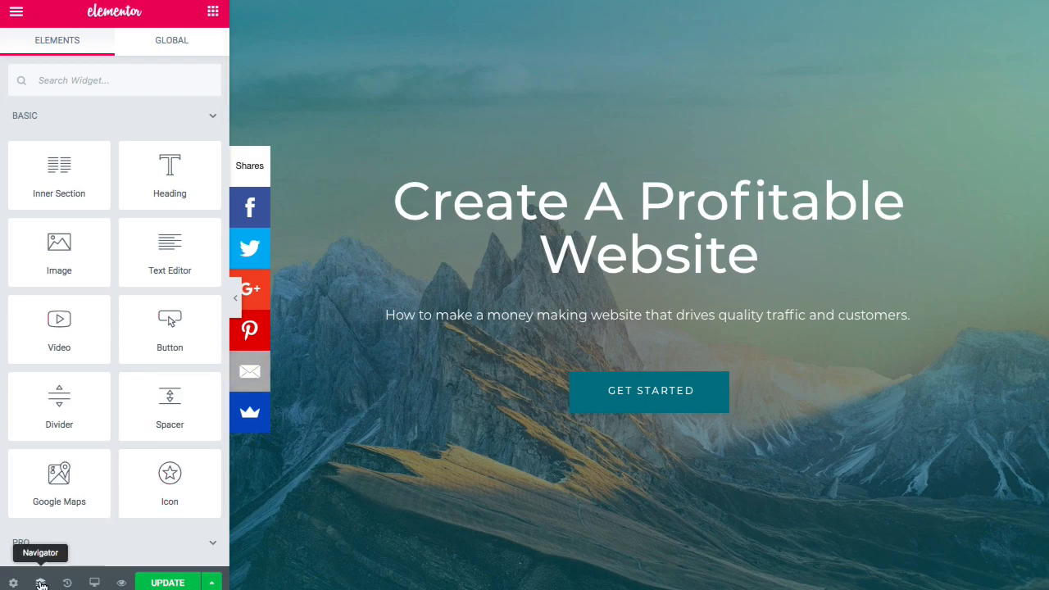
# - Select the hero section through the Navigator structure list
pyautogui.click(40, 584)
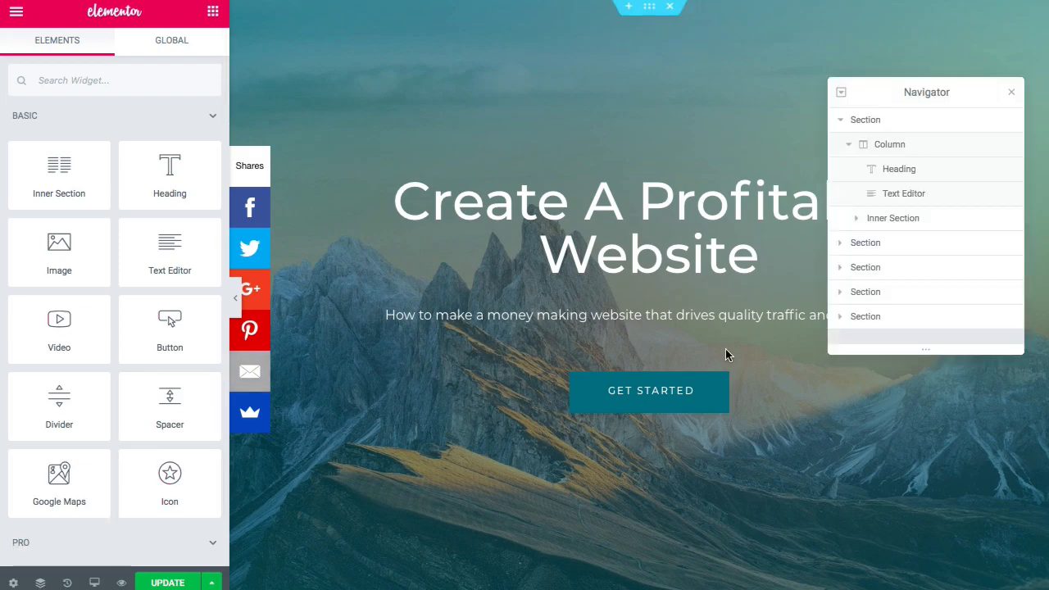
pyautogui.click(850, 146)
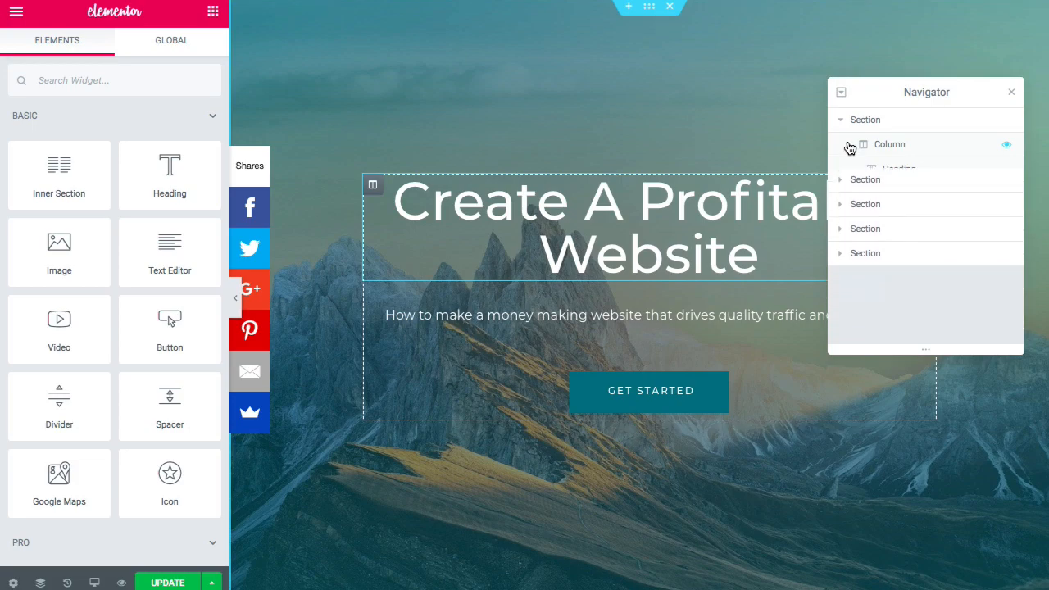
pyautogui.click(850, 146)
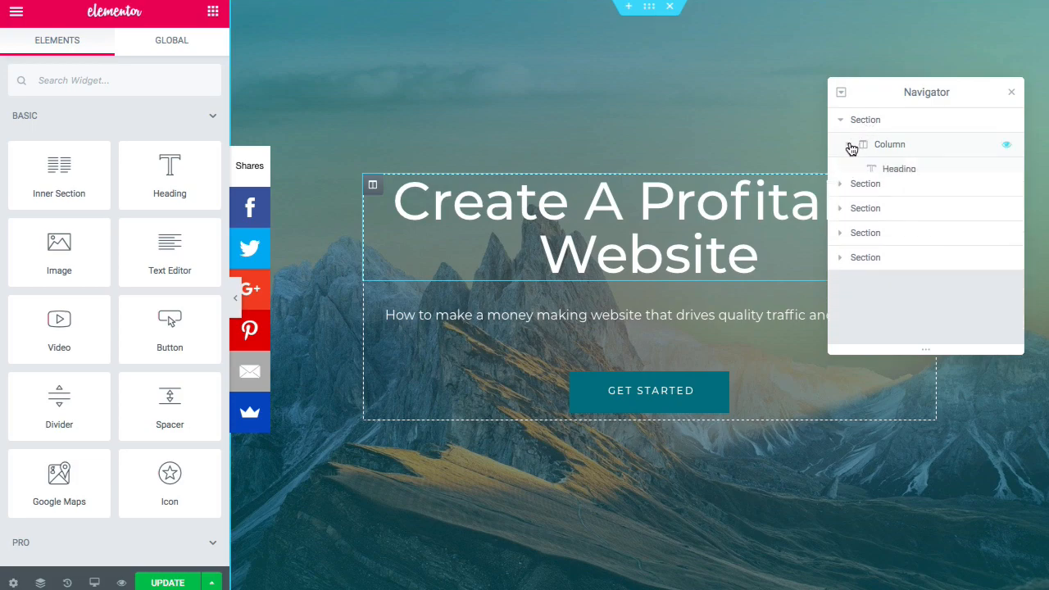
pyautogui.click(851, 146)
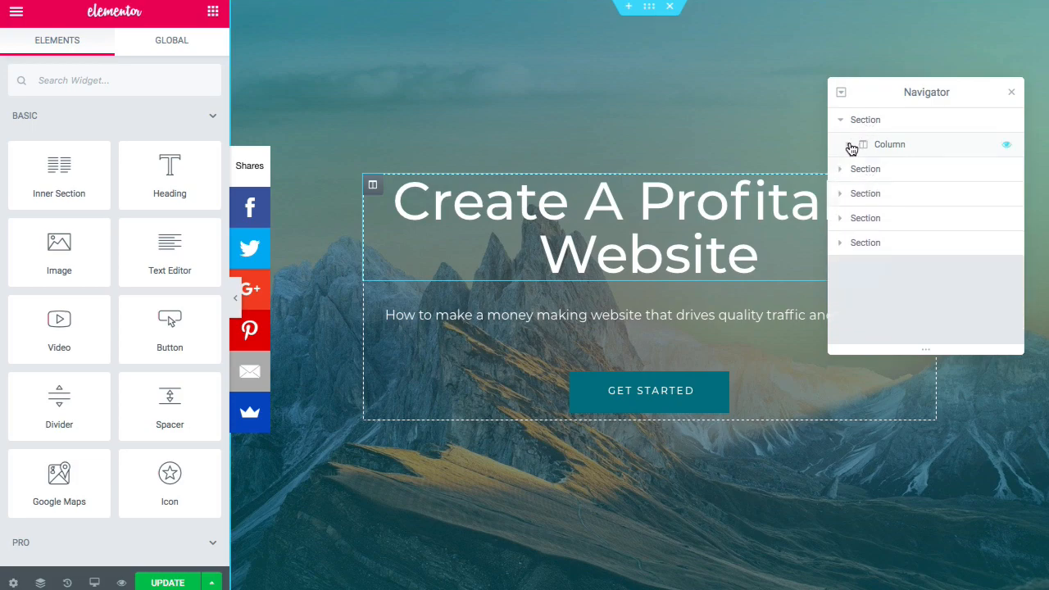
pyautogui.click(876, 195)
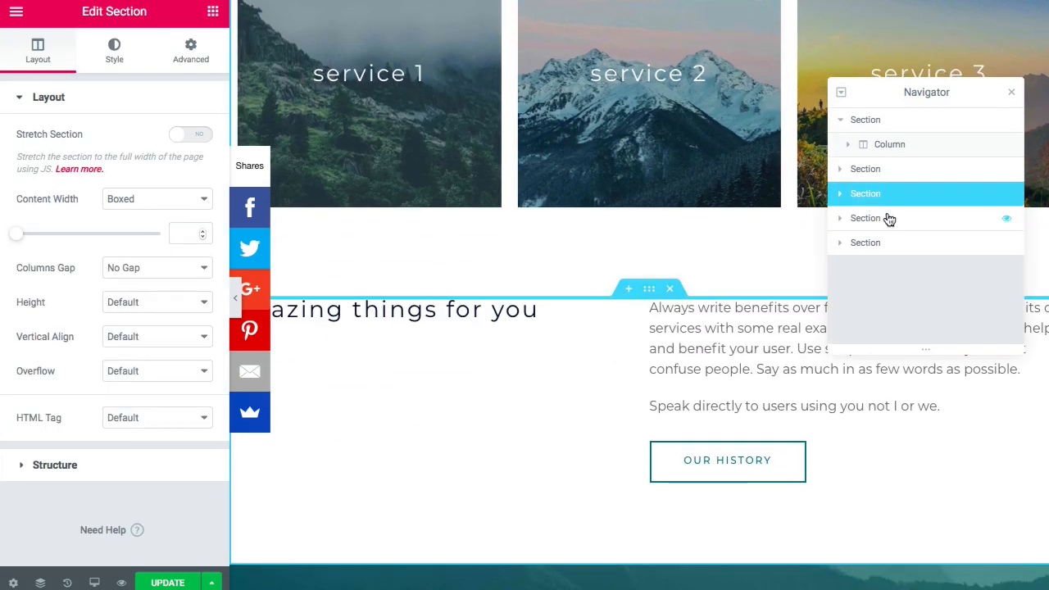
pyautogui.click(889, 219)
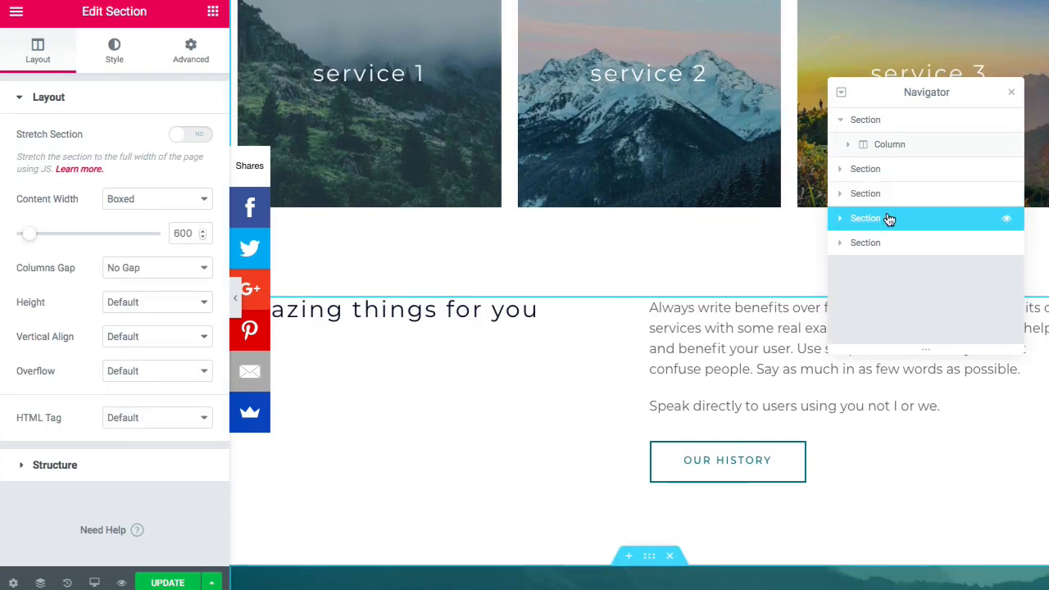
pyautogui.click(893, 123)
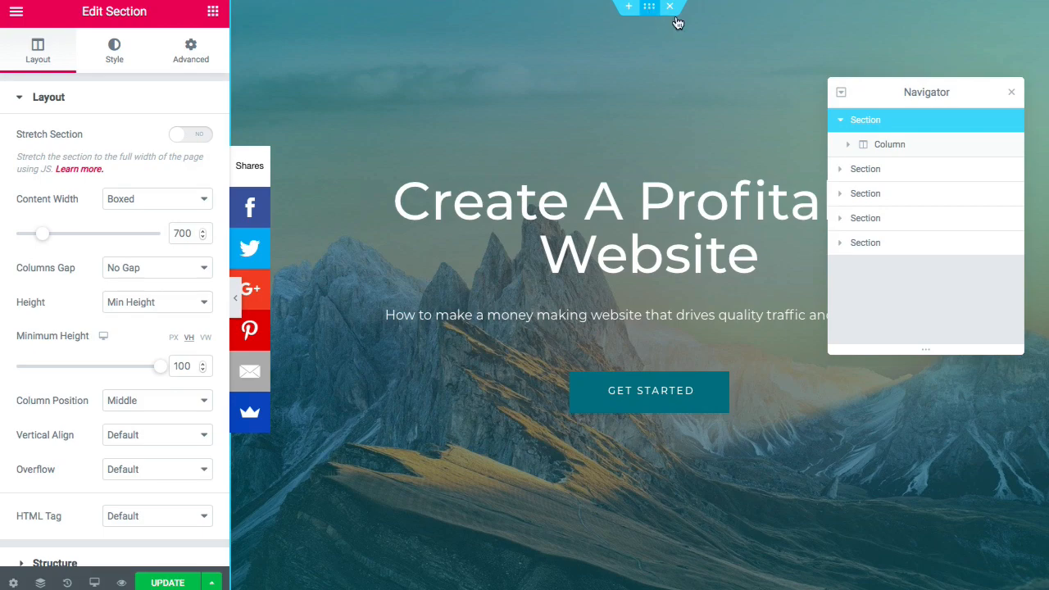
pyautogui.click(1012, 93)
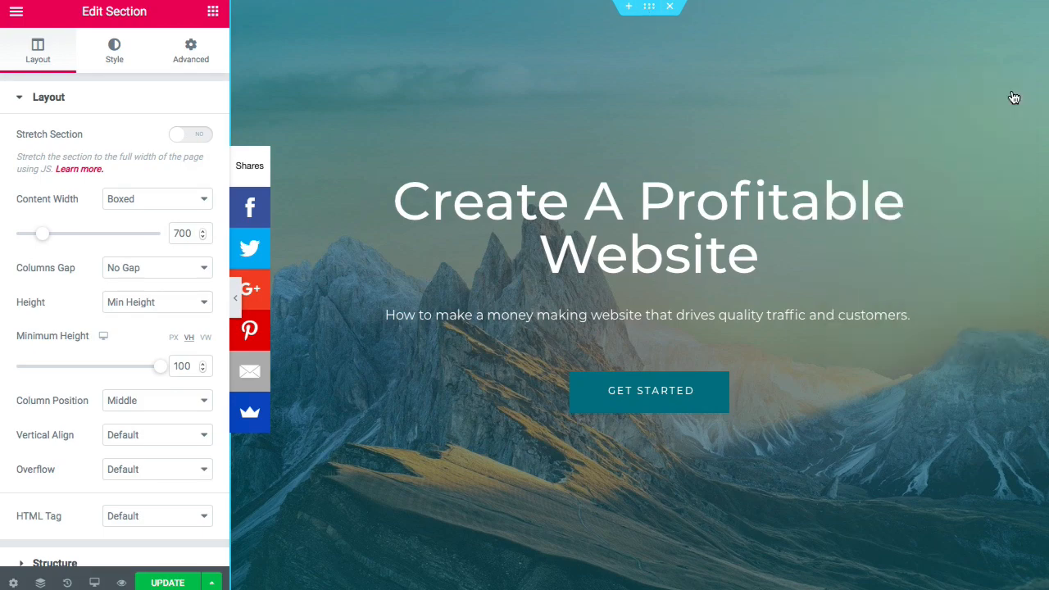
# - Set the hero section's Content Width to 1000 and preview the page
pyautogui.rightClick(649, 8)
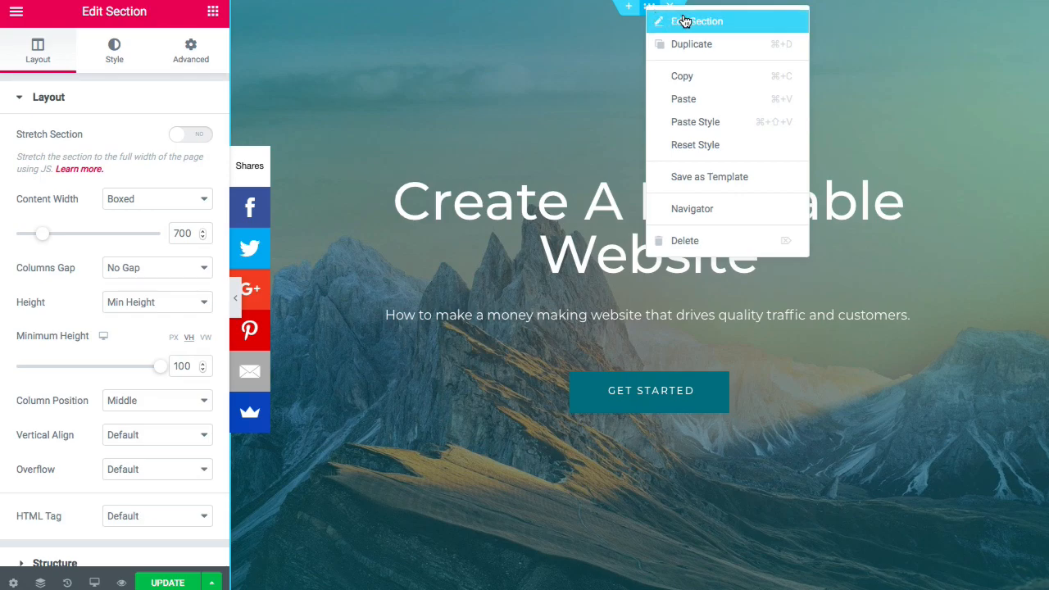
pyautogui.click(686, 22)
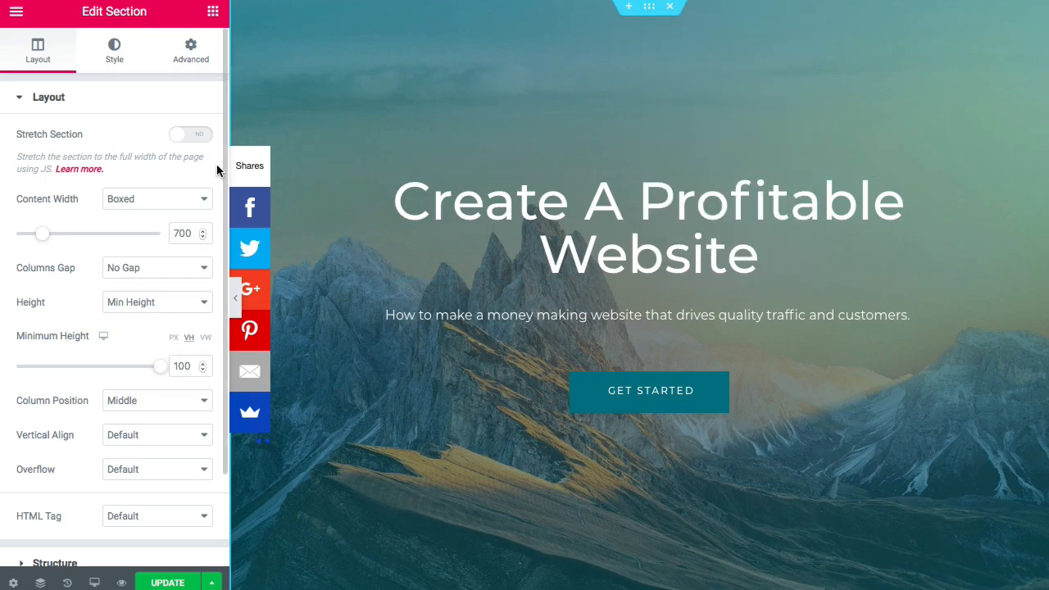
pyautogui.click(181, 235)
pyautogui.press('BackSpace')
pyautogui.write('10')
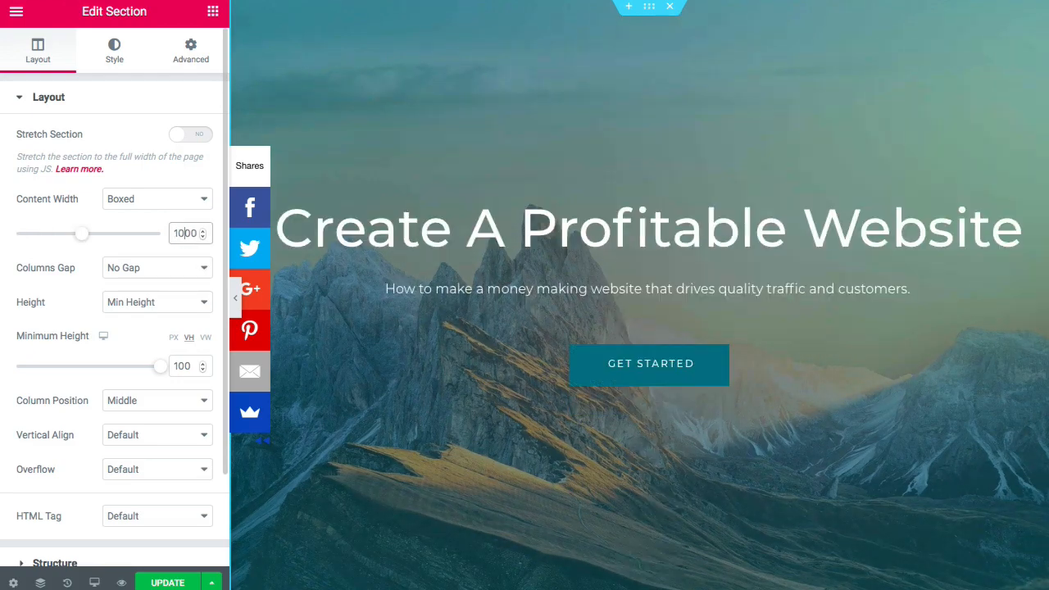
pyautogui.click(236, 298)
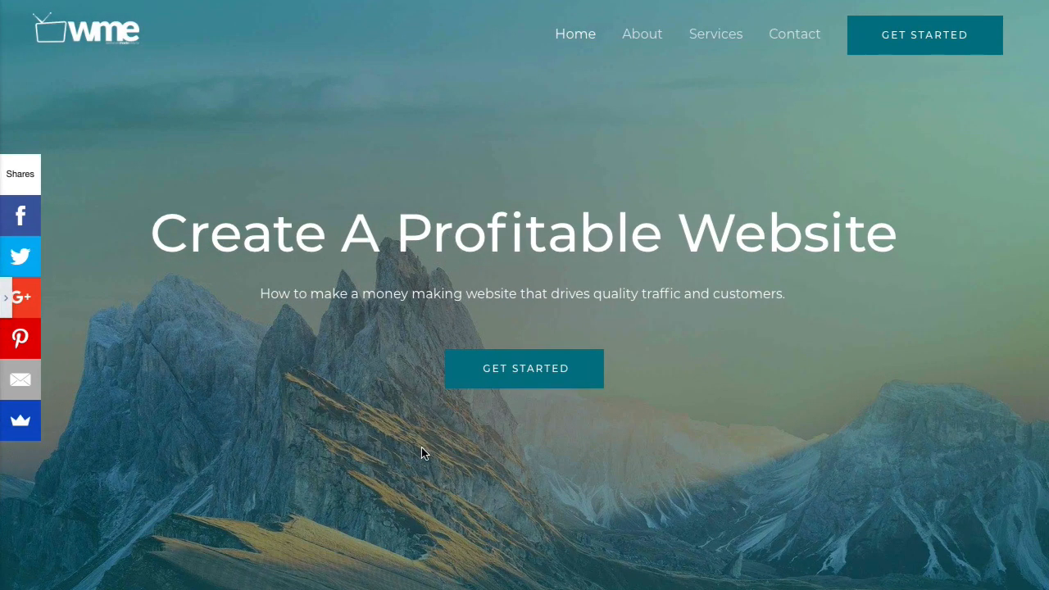
# - Check the preview, return to the editor, and save the page with Update
pyautogui.scroll(-2, 421, 447)
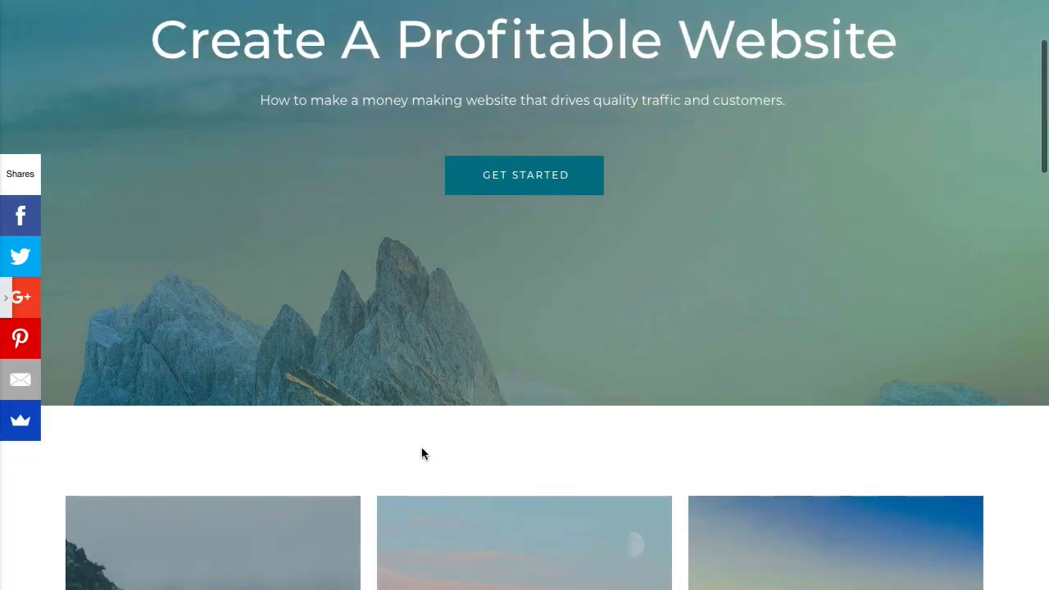
pyautogui.scroll(2, 421, 453)
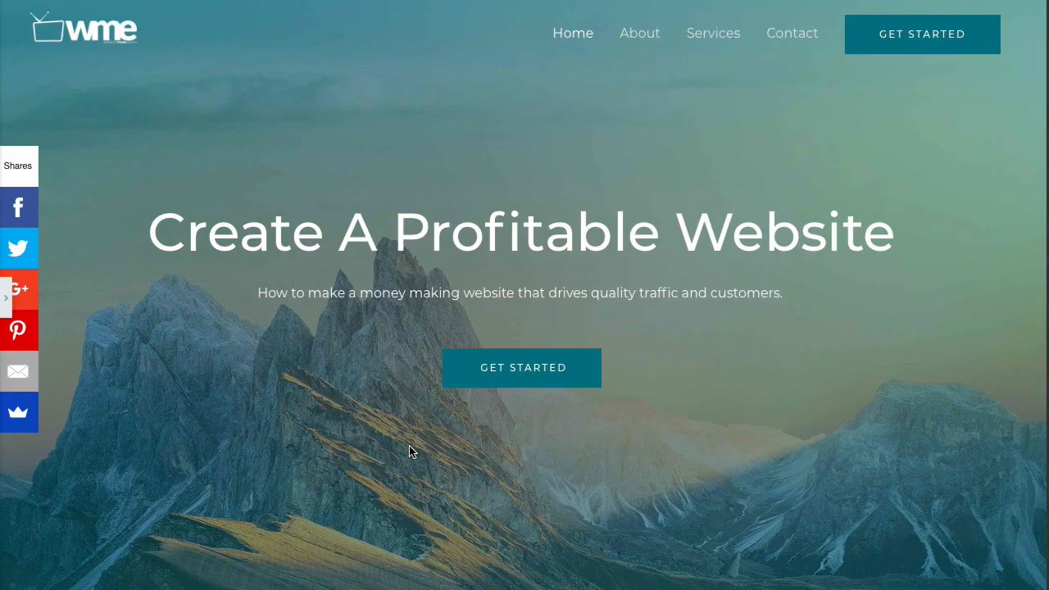
pyautogui.moveTo(2, 304)
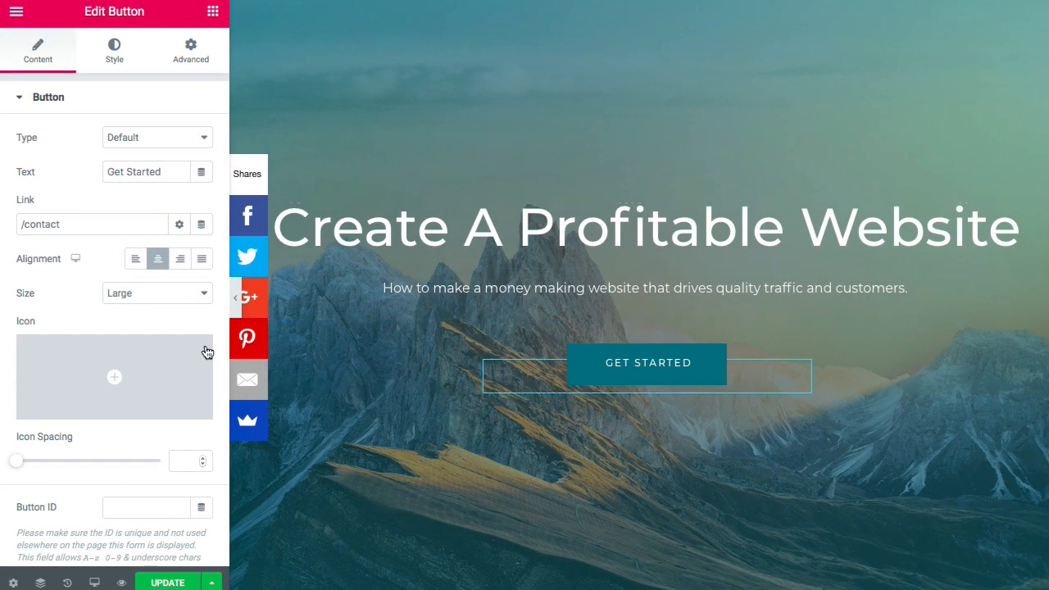
pyautogui.click(168, 583)
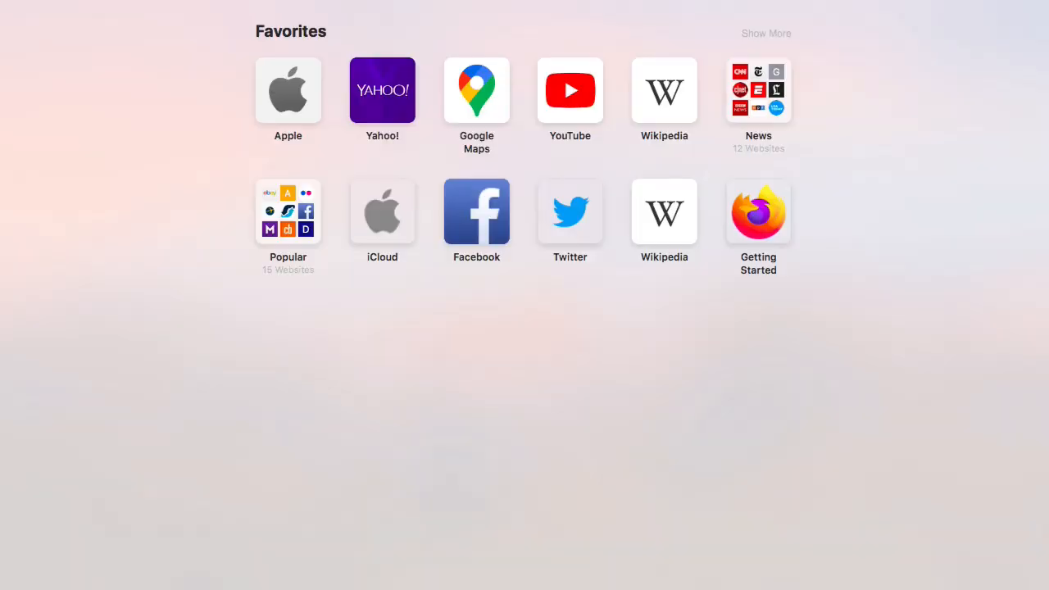
# - Open Unsplash via 'un' and browse the Explore > Backgrounds photo collection
pyautogui.write('un')
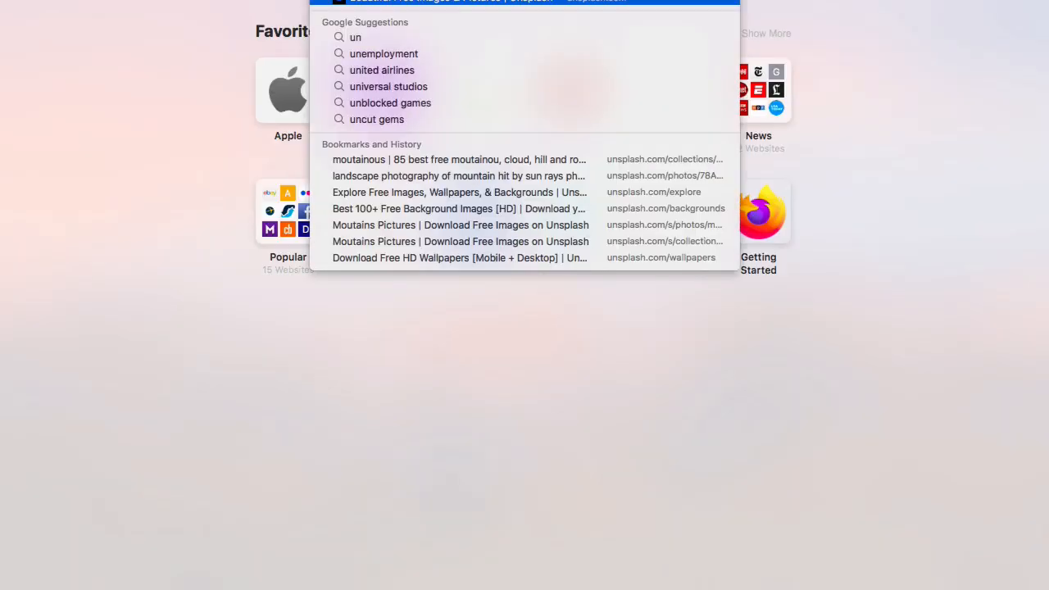
pyautogui.press('Return')
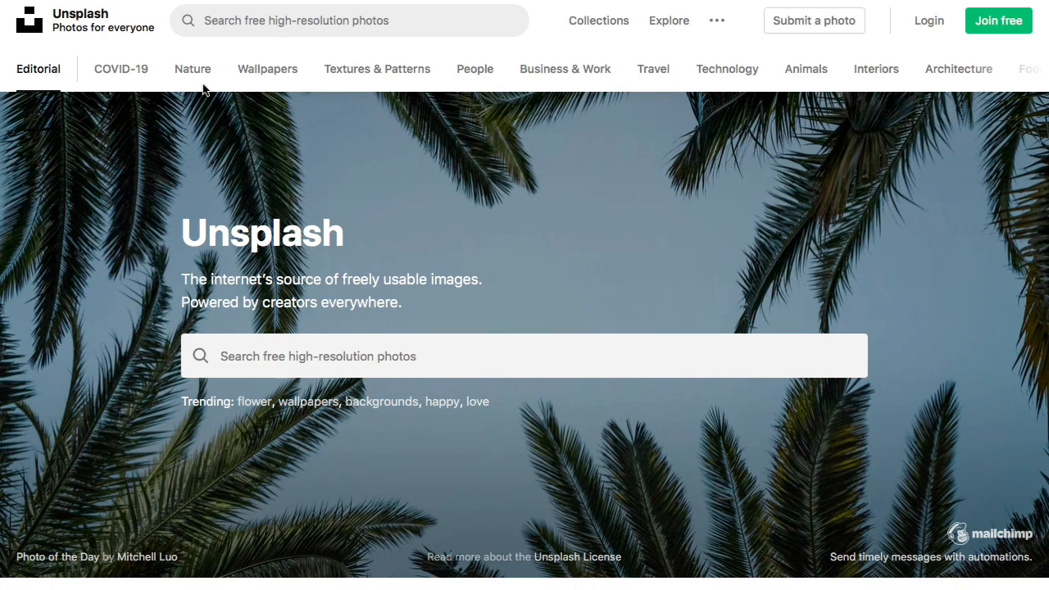
pyautogui.click(663, 25)
pyautogui.scroll(-3, 480, 152)
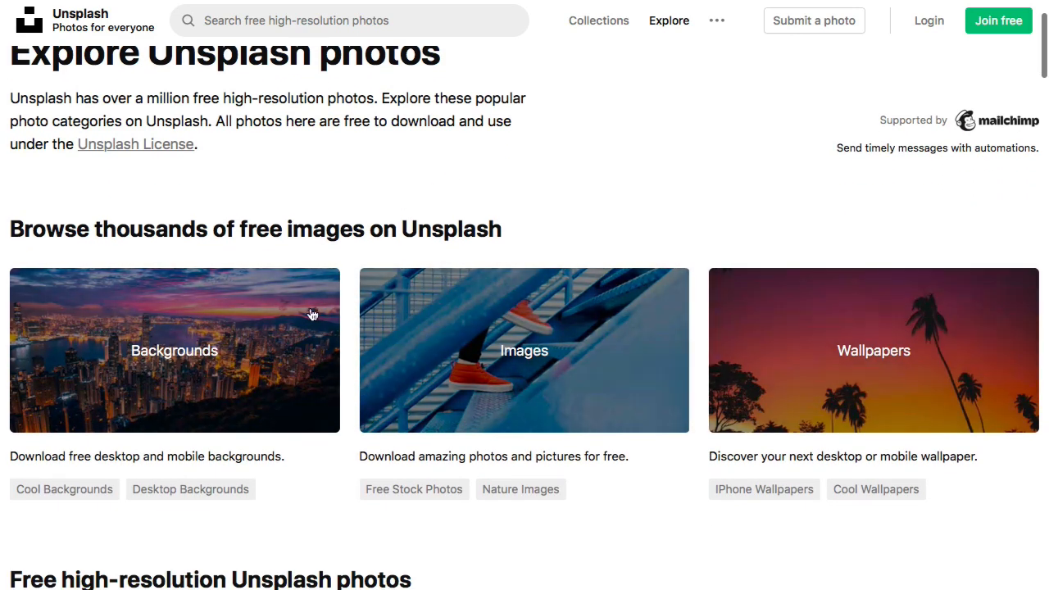
pyautogui.click(299, 318)
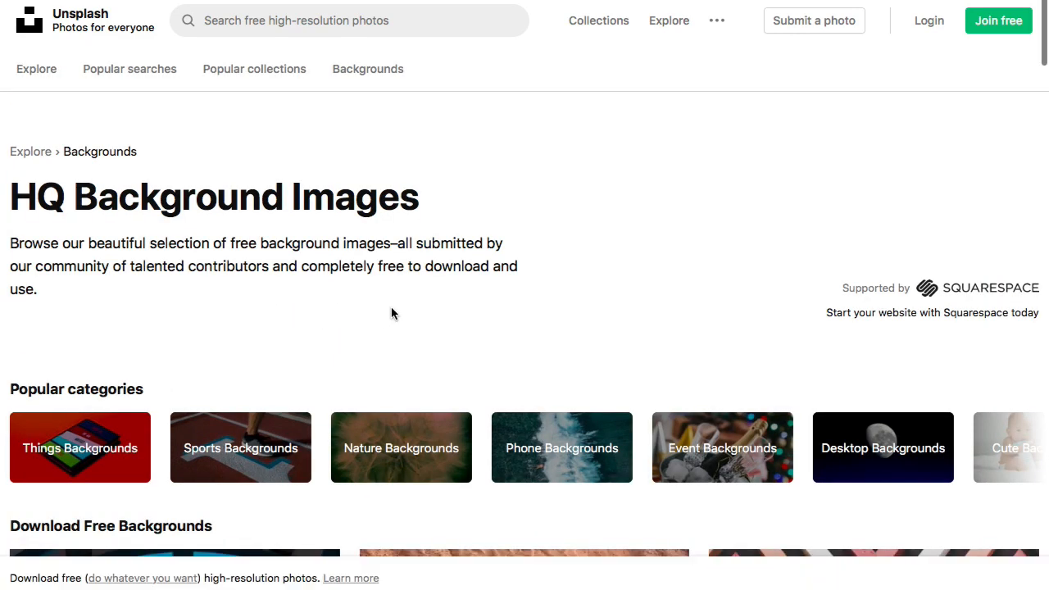
pyautogui.scroll(-10, 391, 314)
pyautogui.scroll(-10, 391, 308)
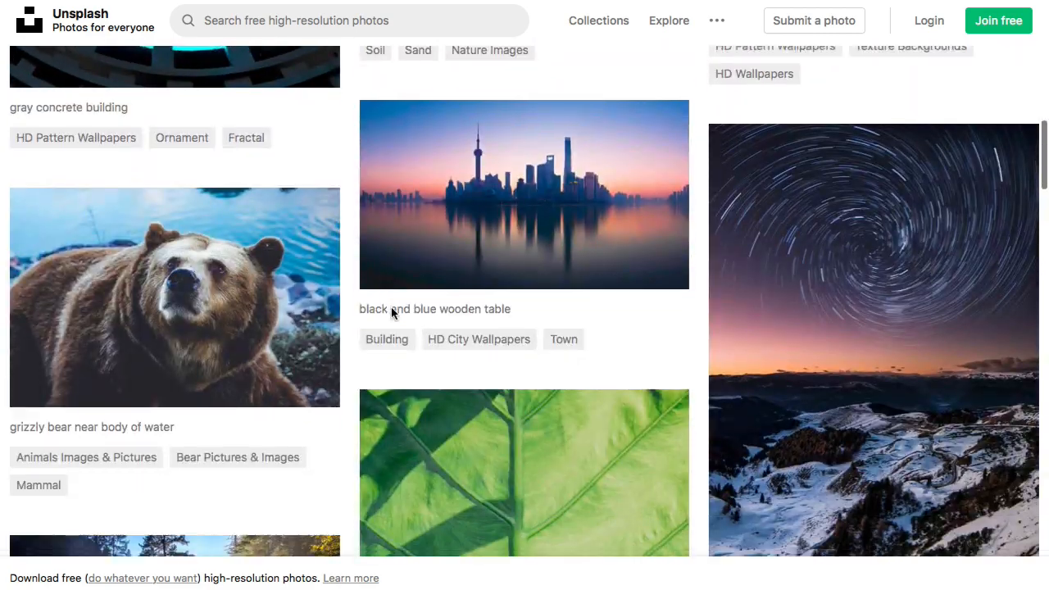
pyautogui.scroll(12, 391, 307)
pyautogui.scroll(8, 391, 308)
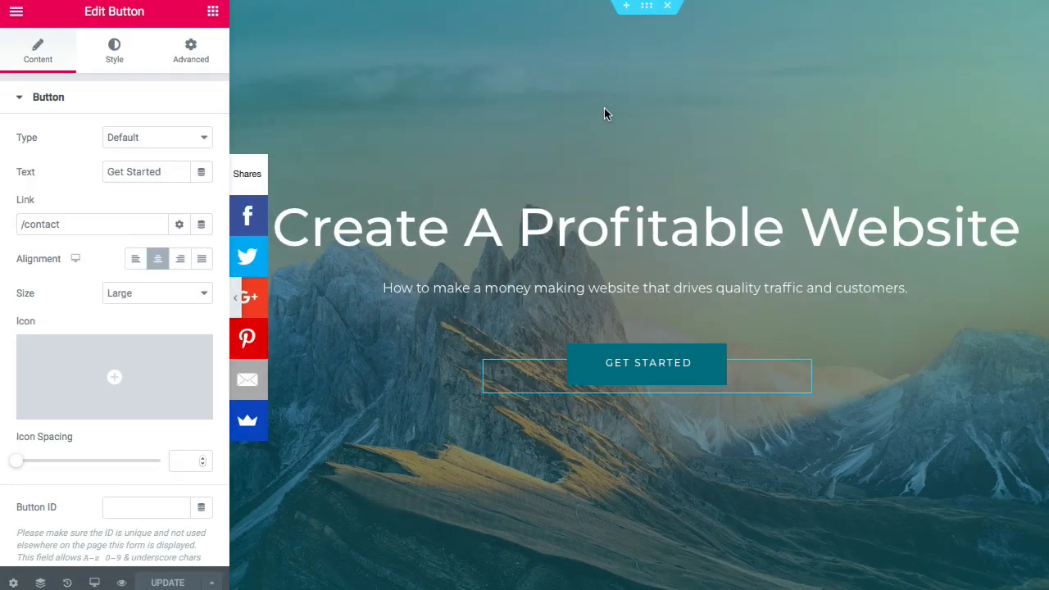
# - Select the hero section and open the image chooser for its Style background
pyautogui.click(648, 8)
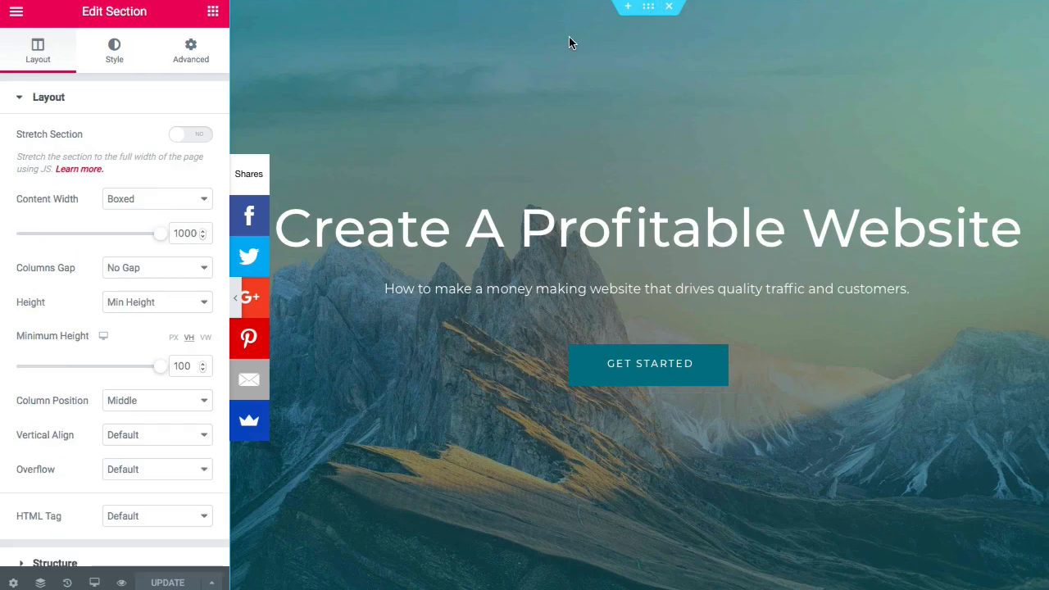
pyautogui.click(112, 57)
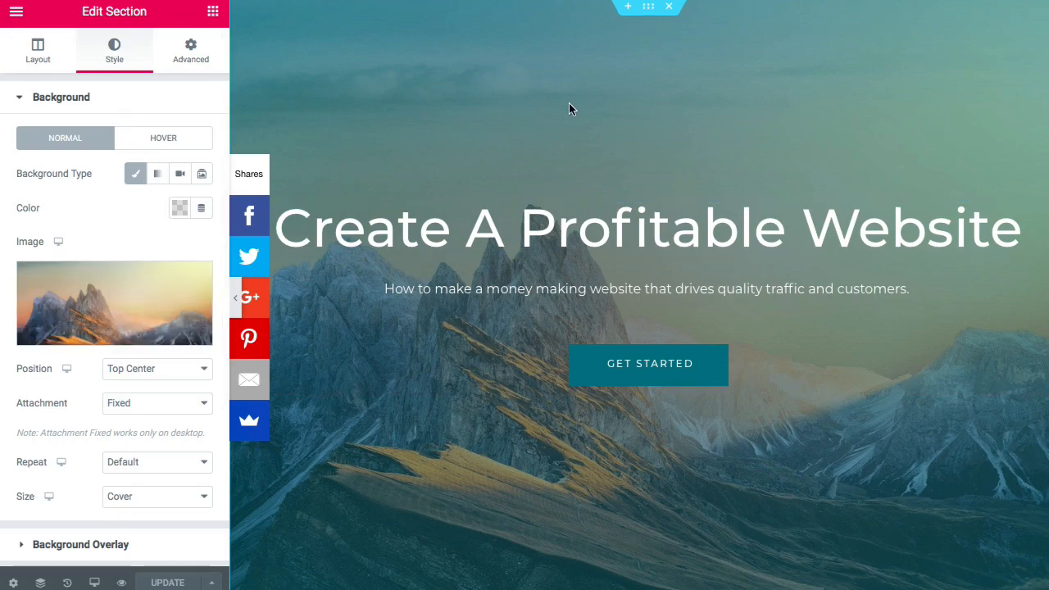
pyautogui.moveTo(111, 299)
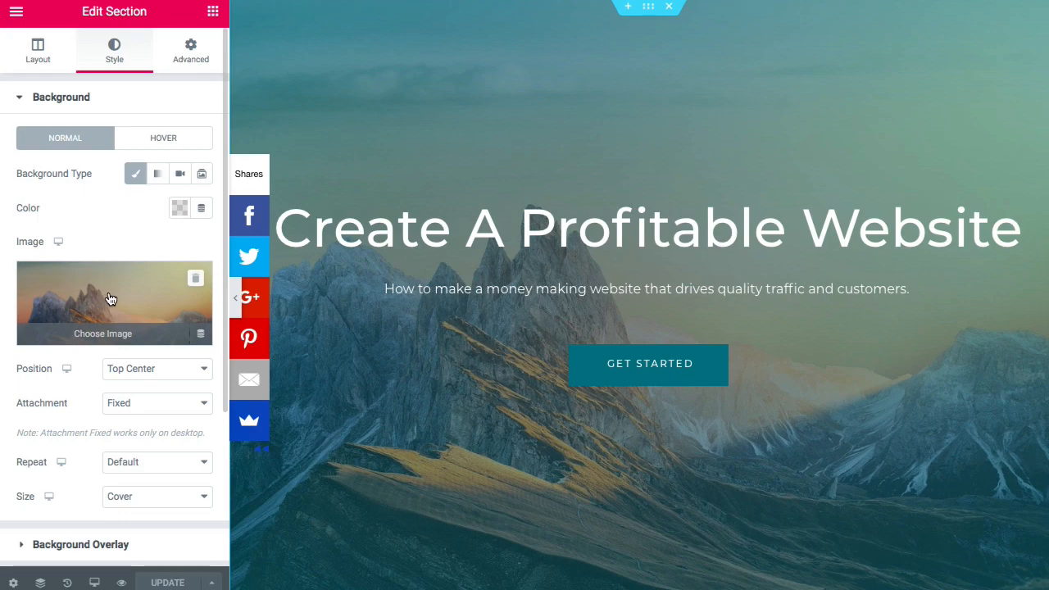
pyautogui.scroll(-1, 115, 297)
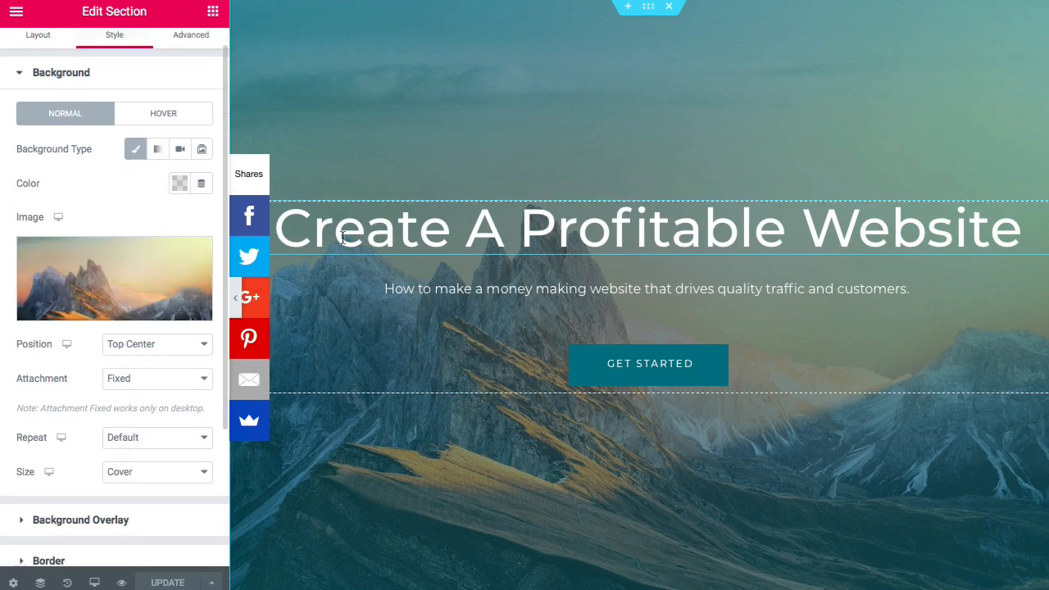
pyautogui.click(108, 312)
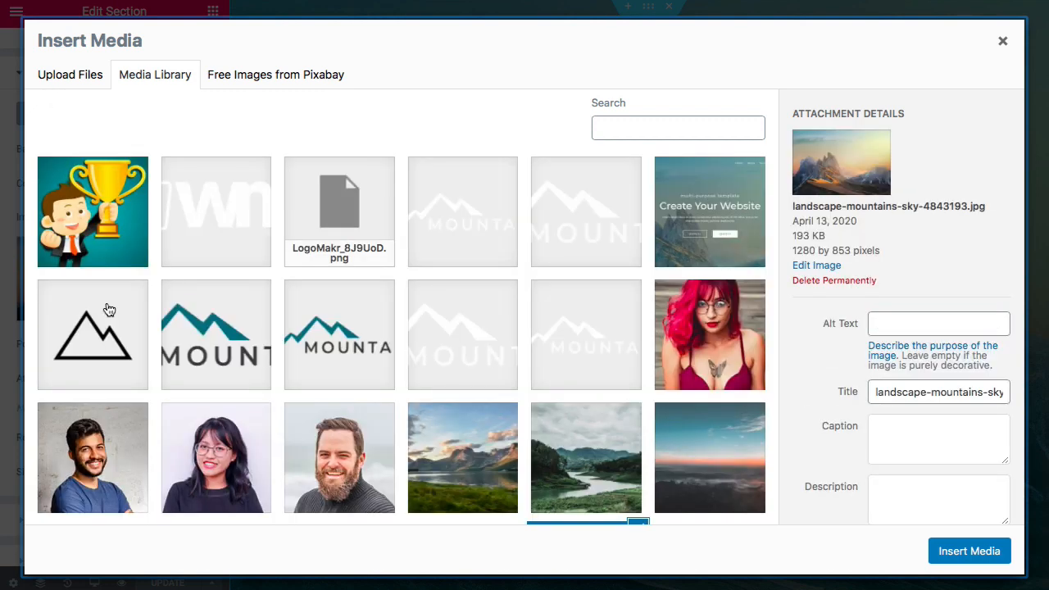
# - Upload david-marcu-78A265wPiO4-unsplash-scaled.jpg from Downloads and insert it as the background
pyautogui.click(91, 86)
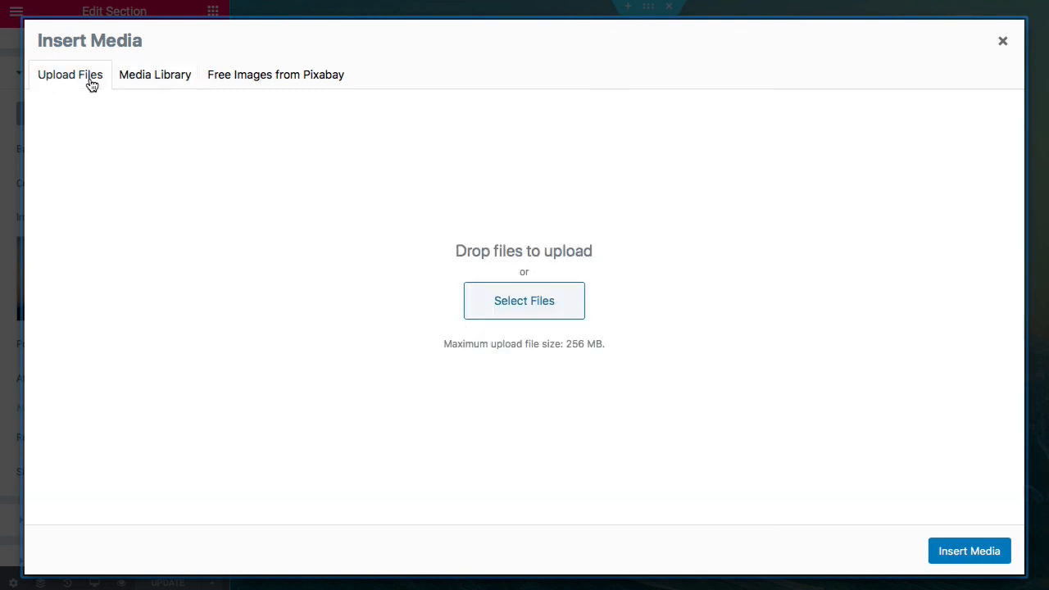
pyautogui.click(522, 311)
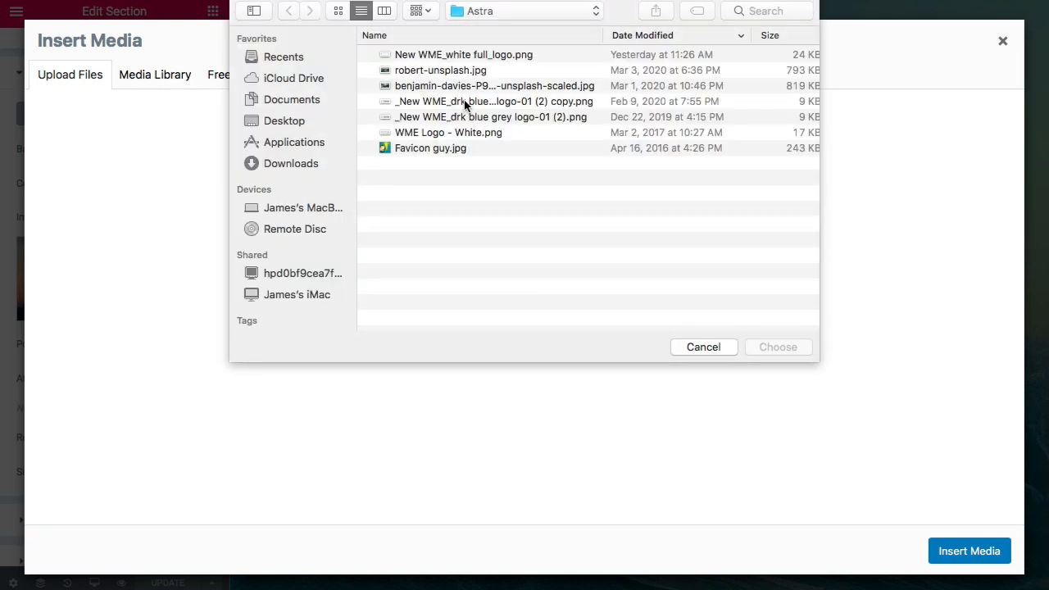
pyautogui.click(303, 162)
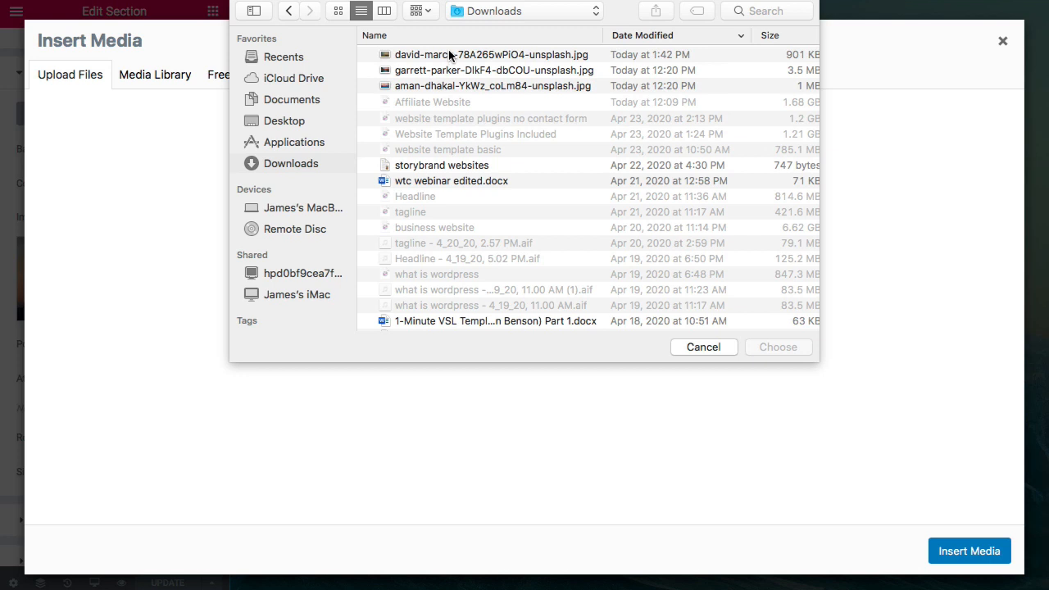
pyautogui.click(471, 54)
pyautogui.click(776, 350)
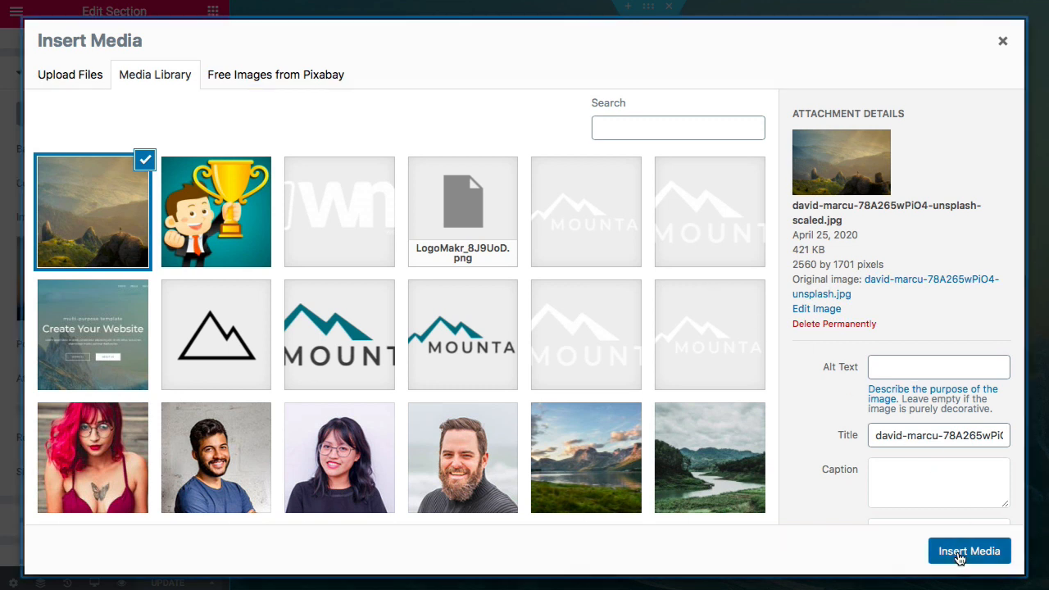
pyautogui.click(959, 552)
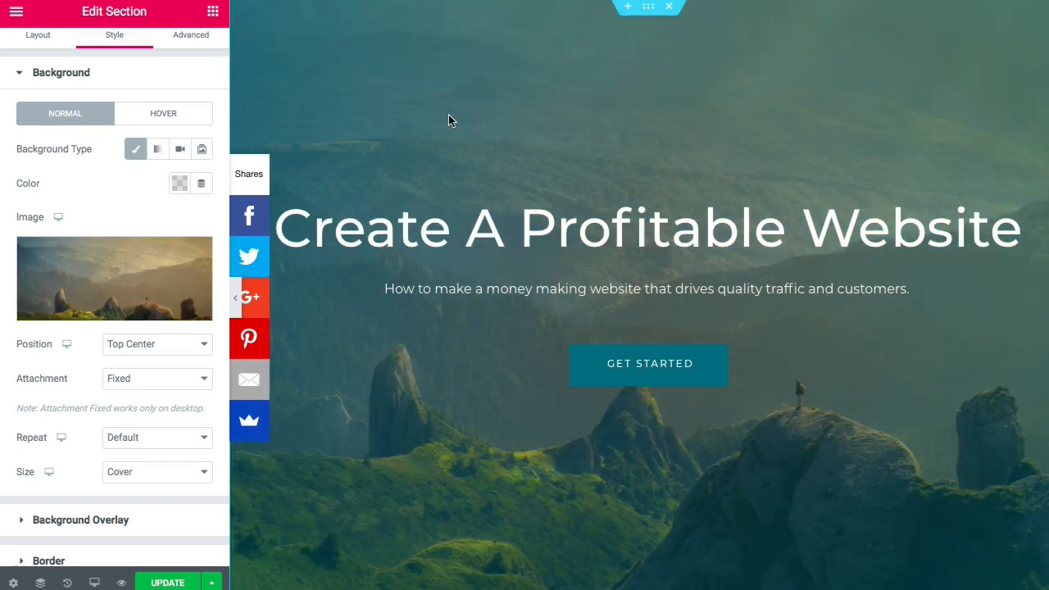
# - Expand the hero's Background Overlay settings to reveal the radial dark-to-teal gradient at 0.5 opacity
pyautogui.moveTo(161, 280)
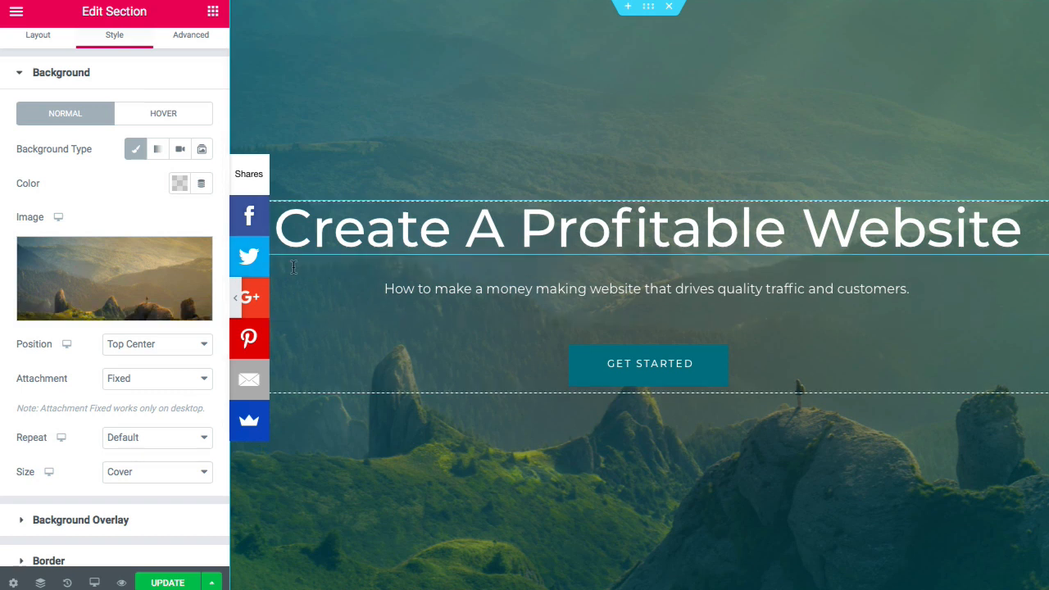
pyautogui.scroll(-3, 88, 387)
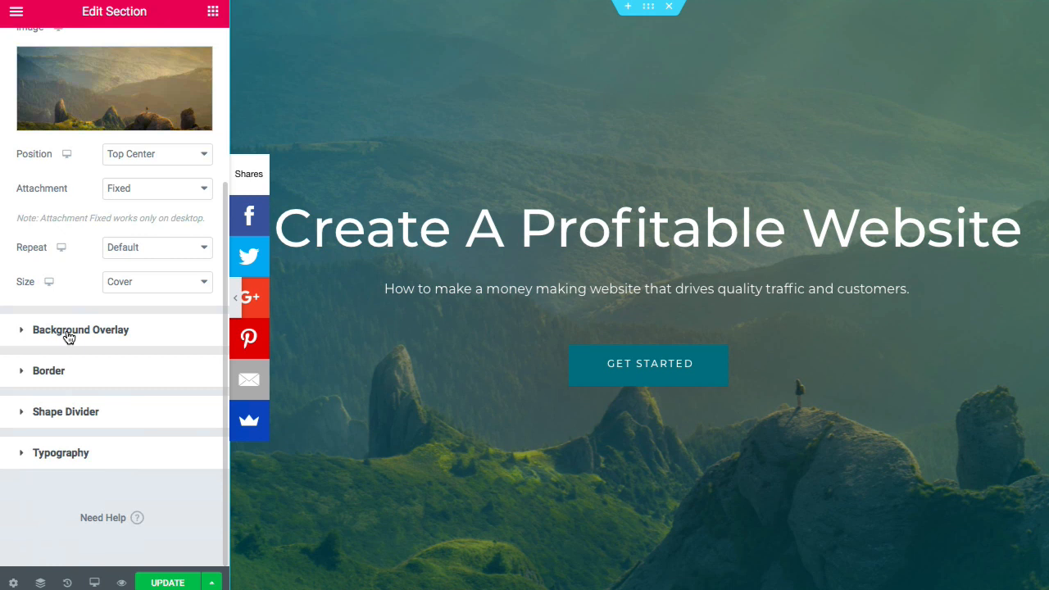
pyautogui.click(68, 333)
pyautogui.scroll(-4, 69, 324)
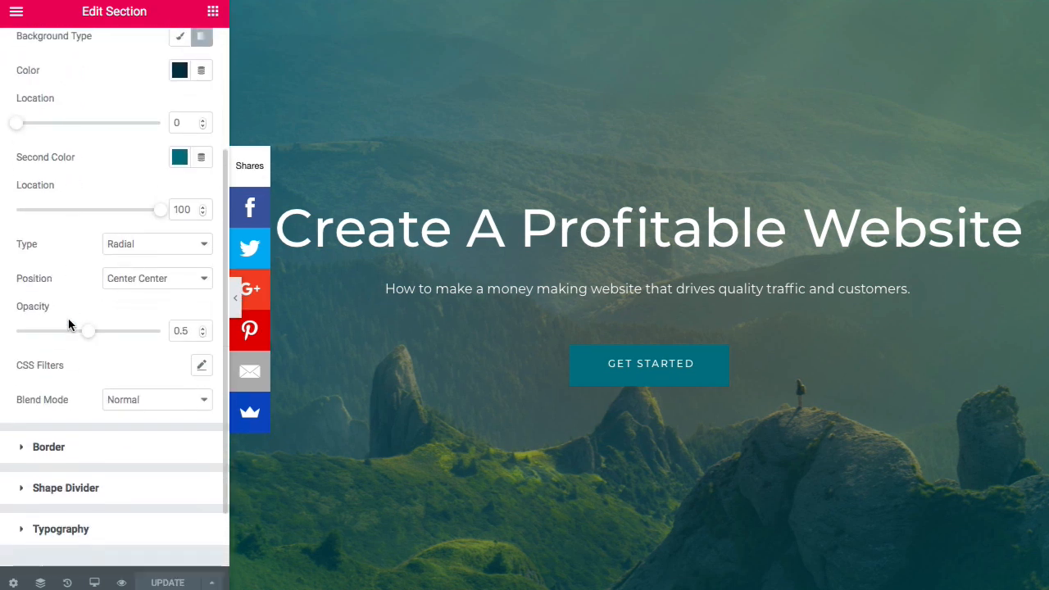
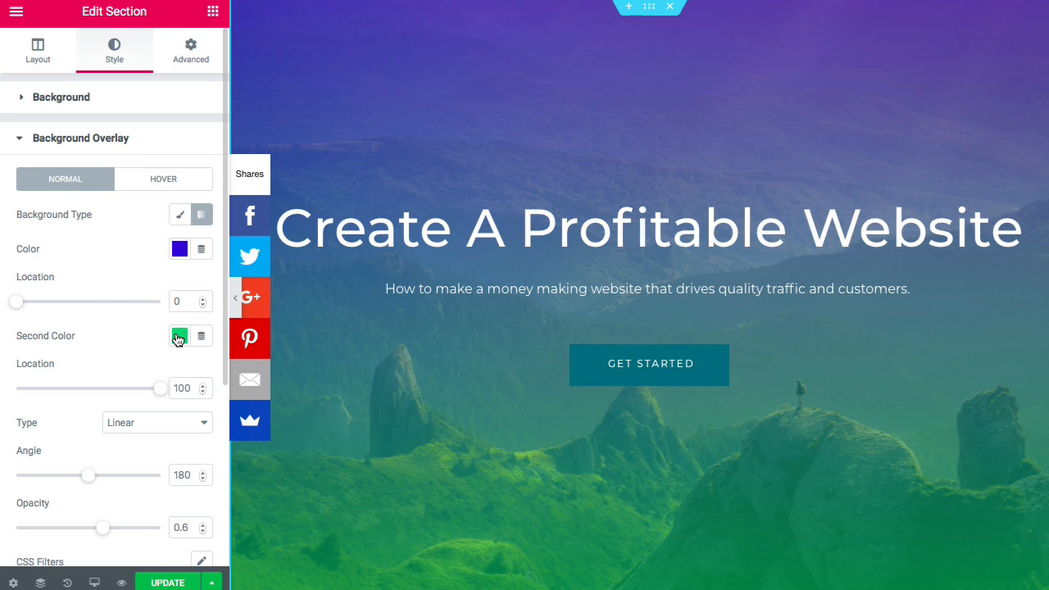
# - Clear both the Color and Second Color of the hero's gradient background overlay
pyautogui.click(199, 253)
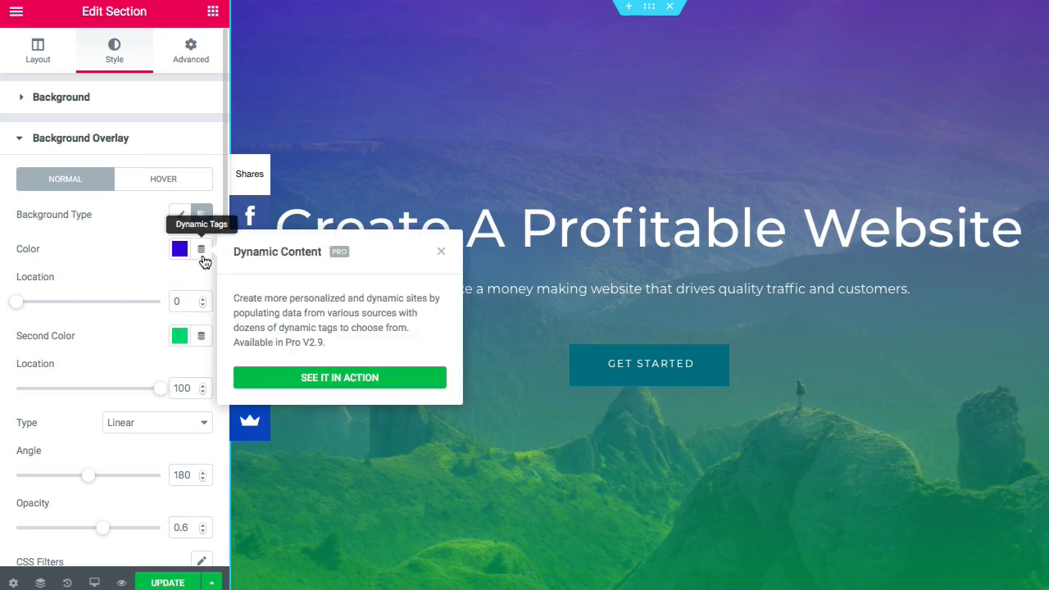
pyautogui.click(165, 251)
pyautogui.click(178, 252)
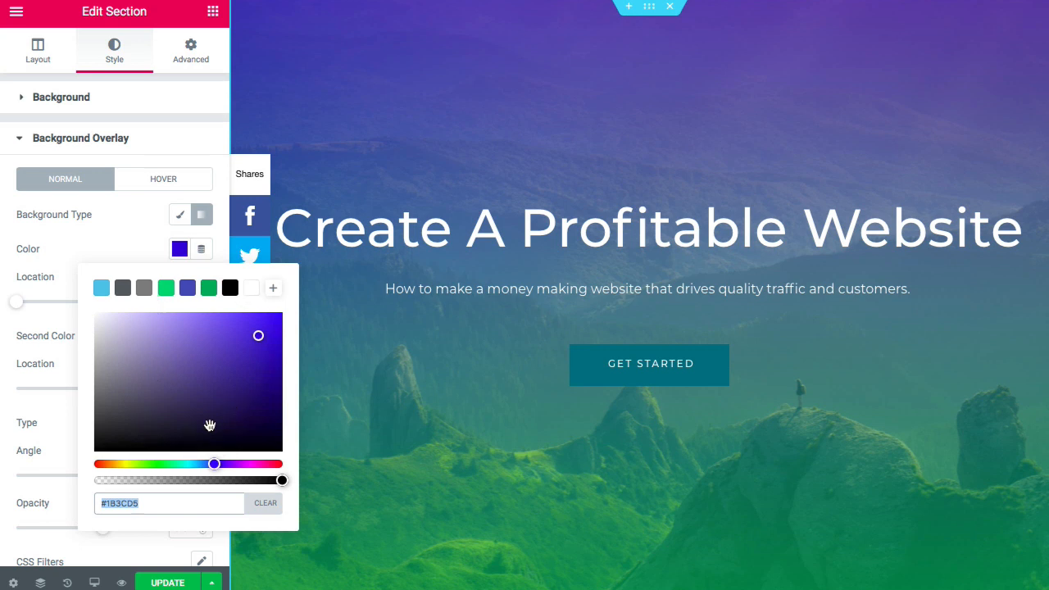
pyautogui.click(266, 505)
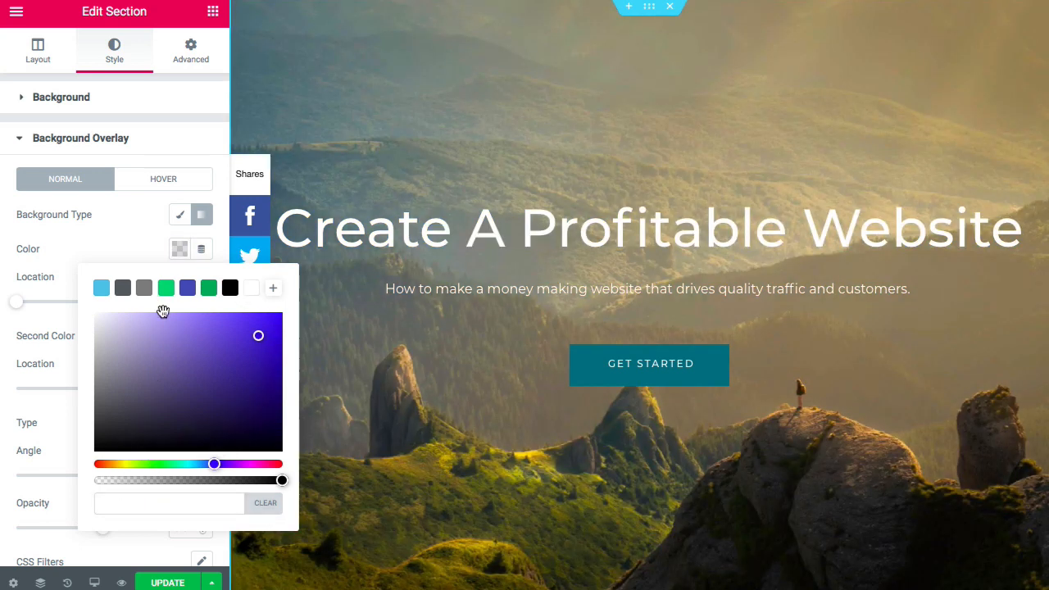
pyautogui.click(136, 243)
pyautogui.click(180, 337)
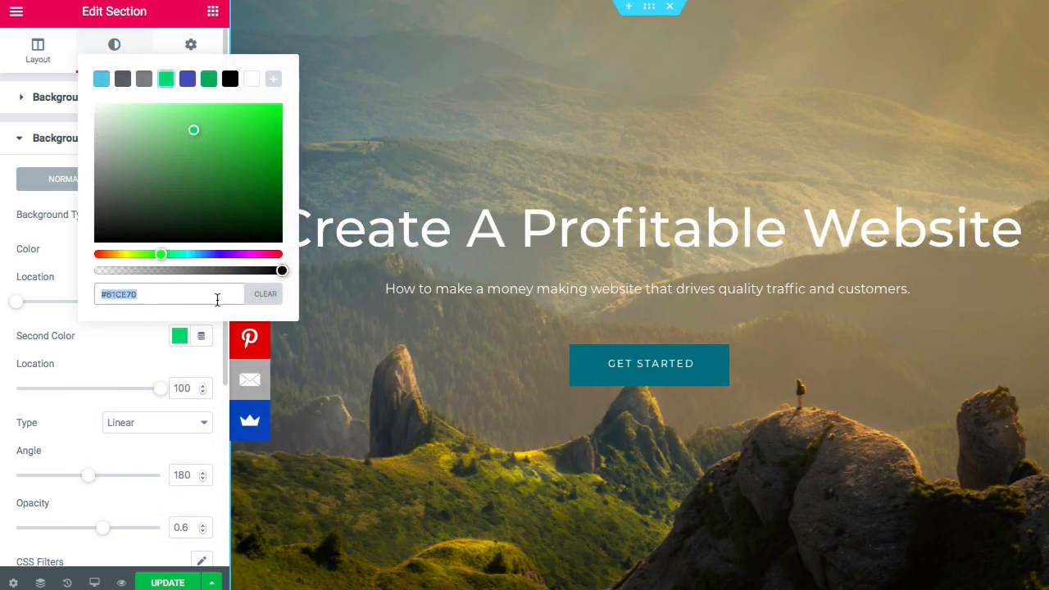
pyautogui.click(263, 299)
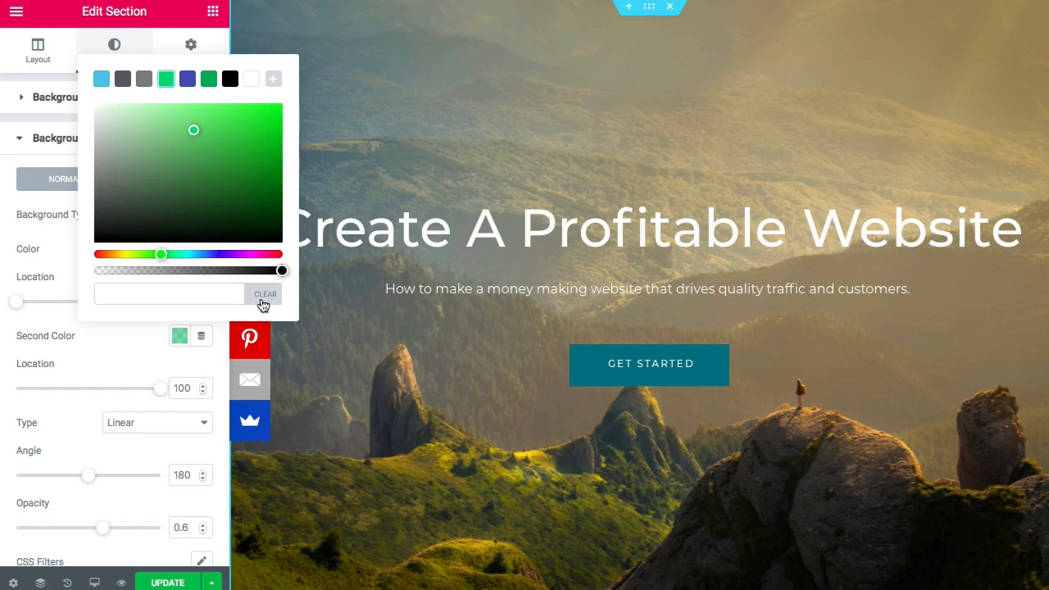
pyautogui.click(72, 255)
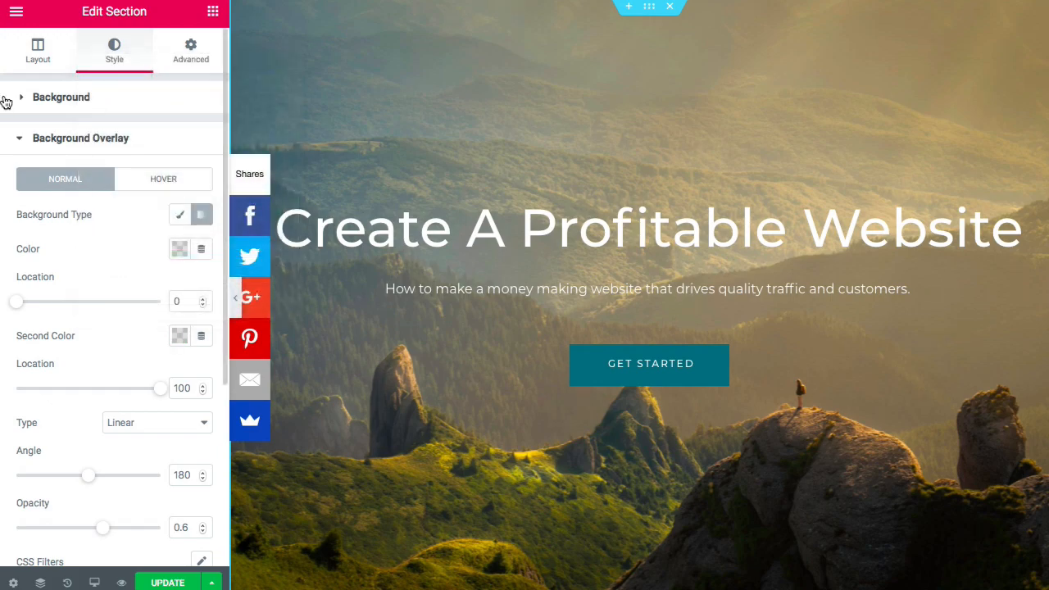
pyautogui.click(33, 99)
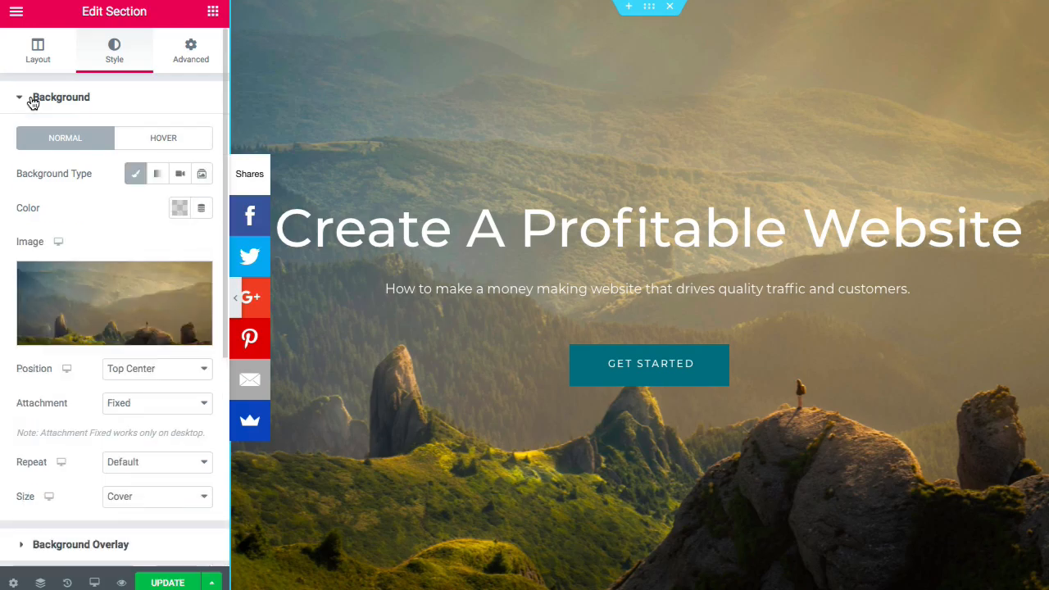
# - Switch the hero background to Video and copy the GoPro: Greece Summer Adventures 2019 YouTube URL
pyautogui.click(178, 182)
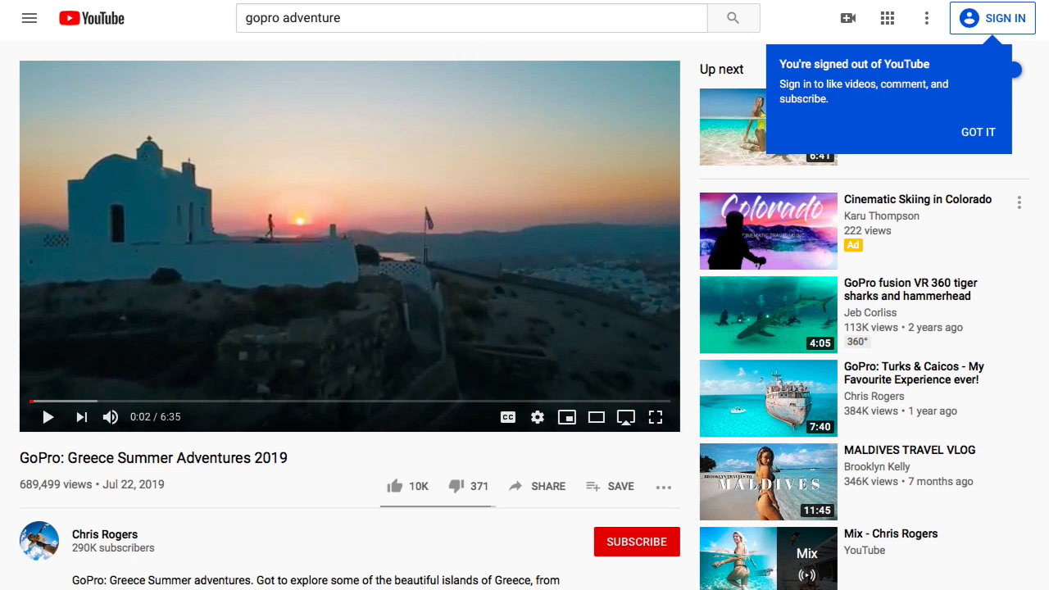
pyautogui.click(438, 0)
pyautogui.rightClick(438, 0)
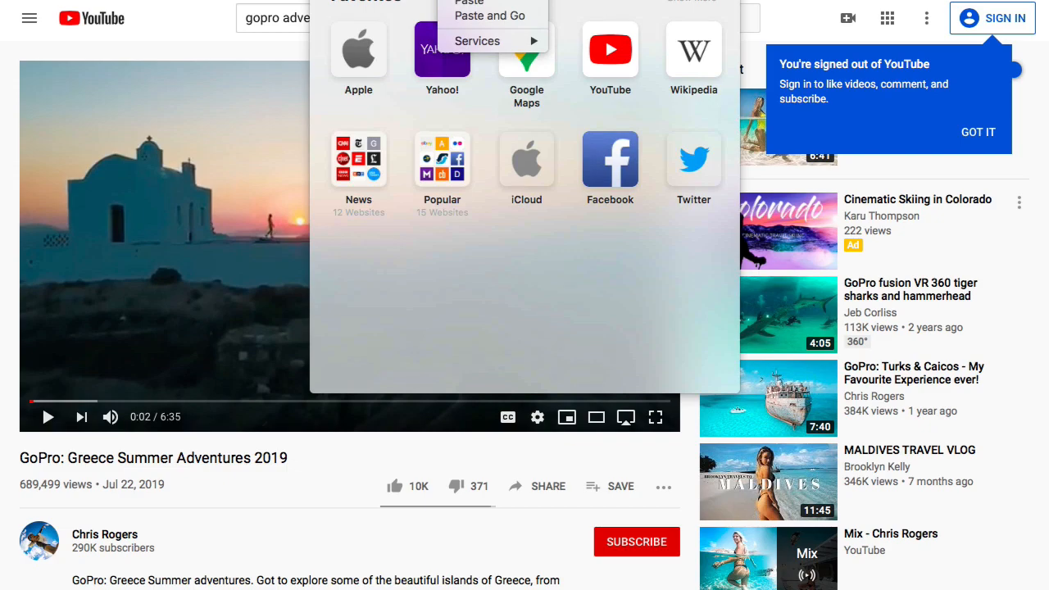
pyautogui.click(460, 3)
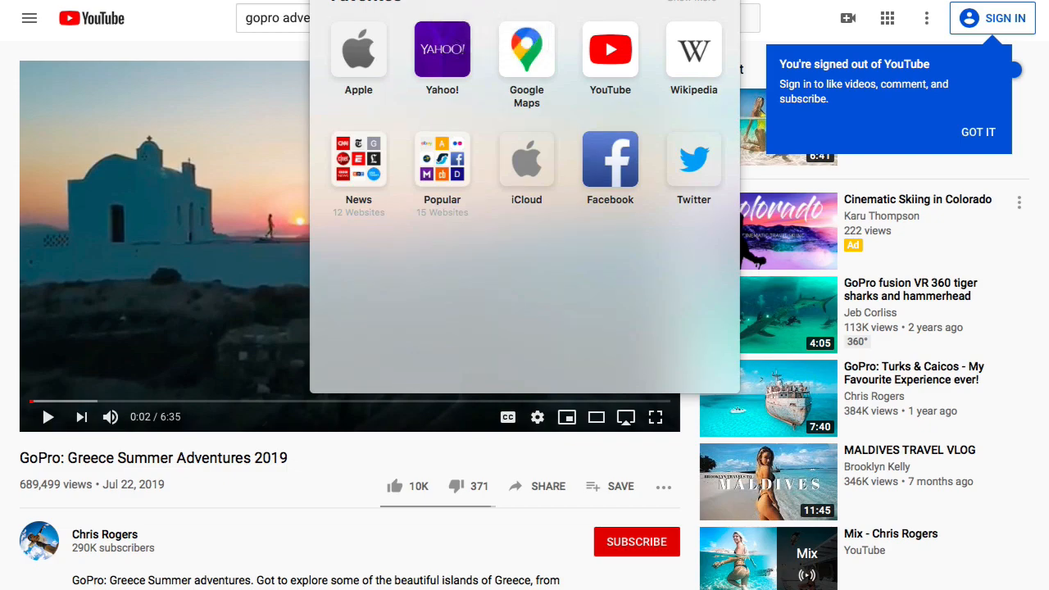
pyautogui.press('Escape')
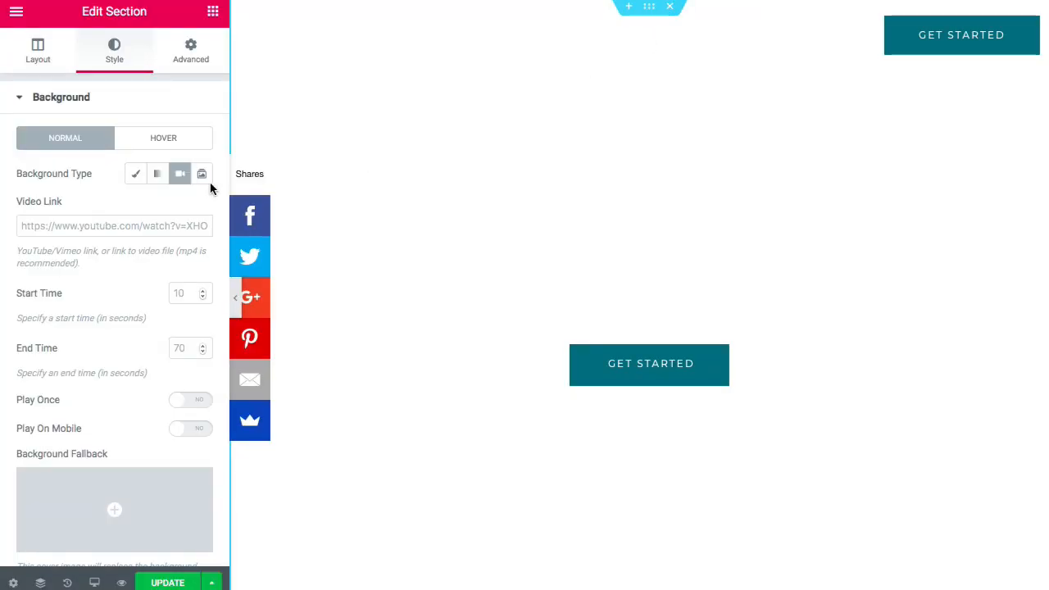
# - Paste the GoPro YouTube URL as the Video Link, preview it, then return to Classic
pyautogui.click(90, 229)
pyautogui.rightClick(96, 226)
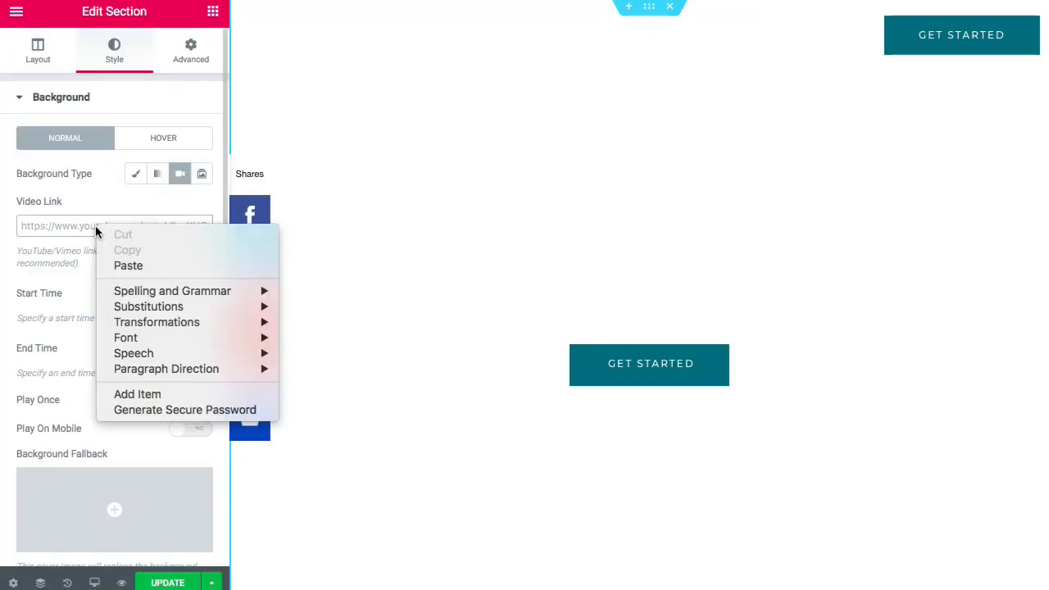
pyautogui.click(129, 265)
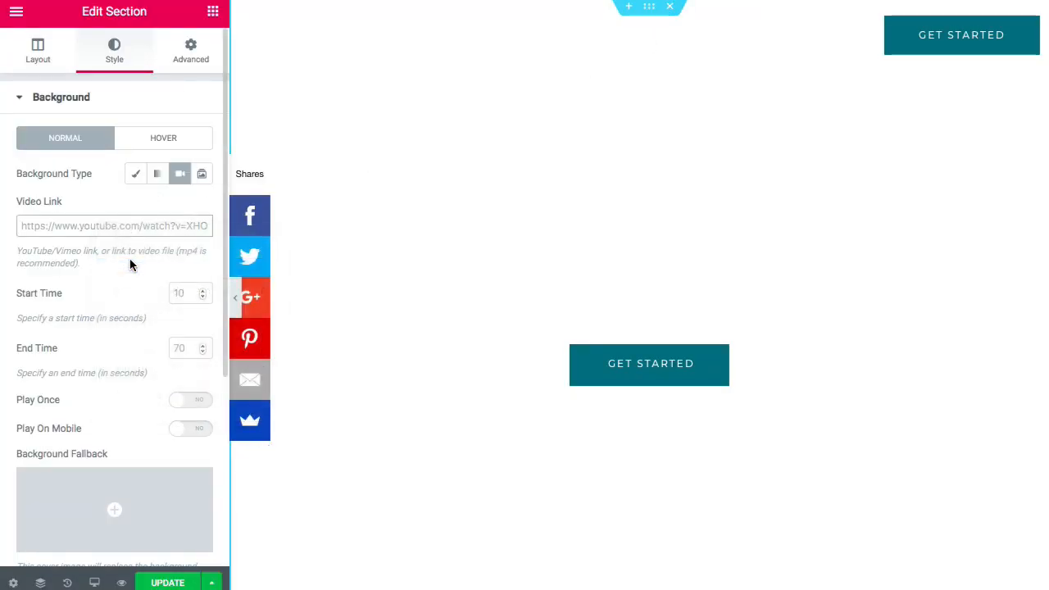
pyautogui.click(236, 299)
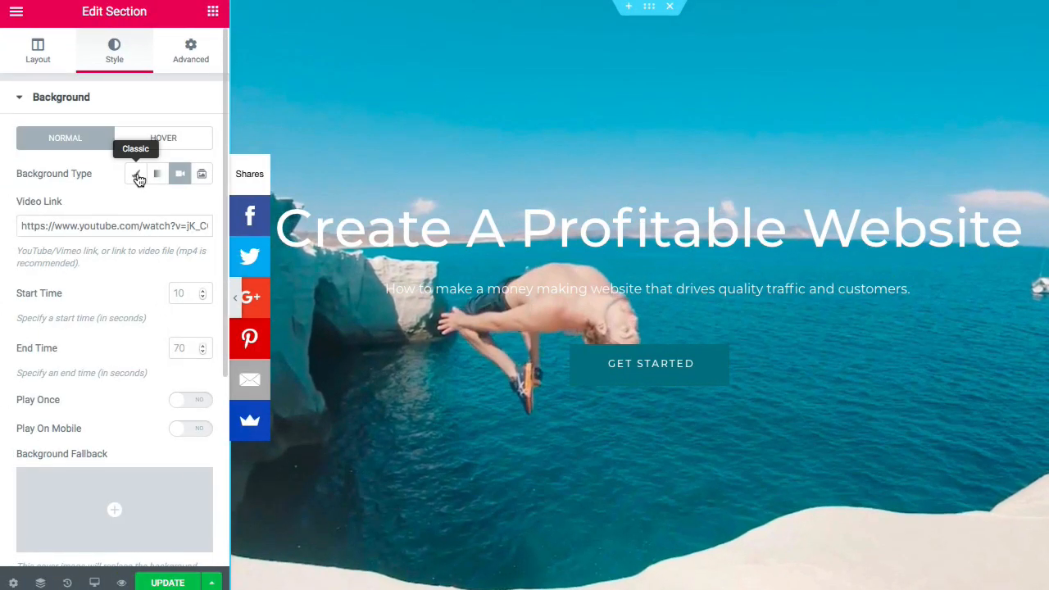
pyautogui.click(137, 176)
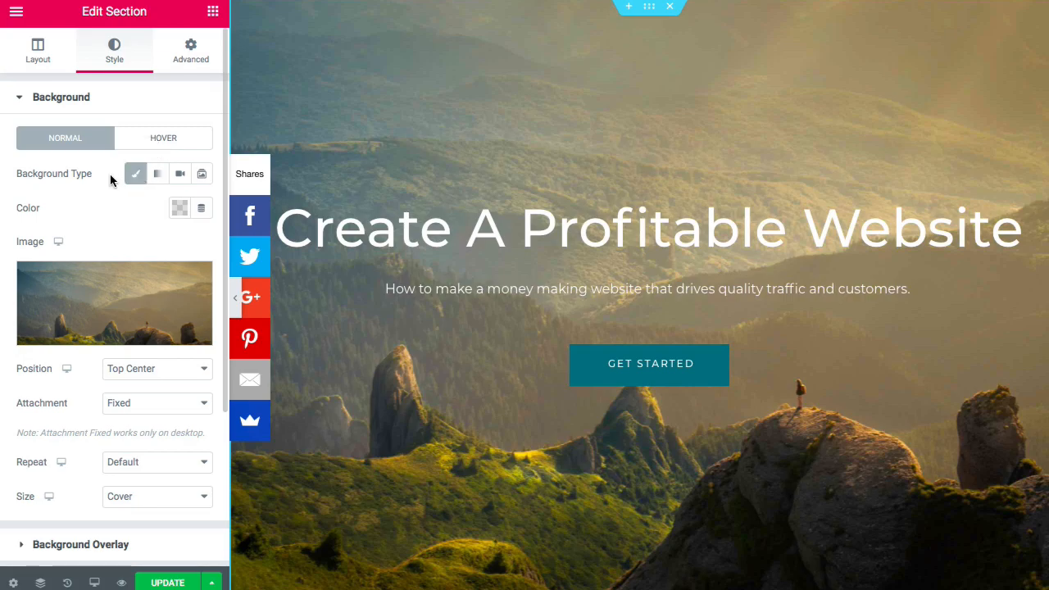
# - Set the hero's Background Overlay colour to the black preset
pyautogui.click(77, 546)
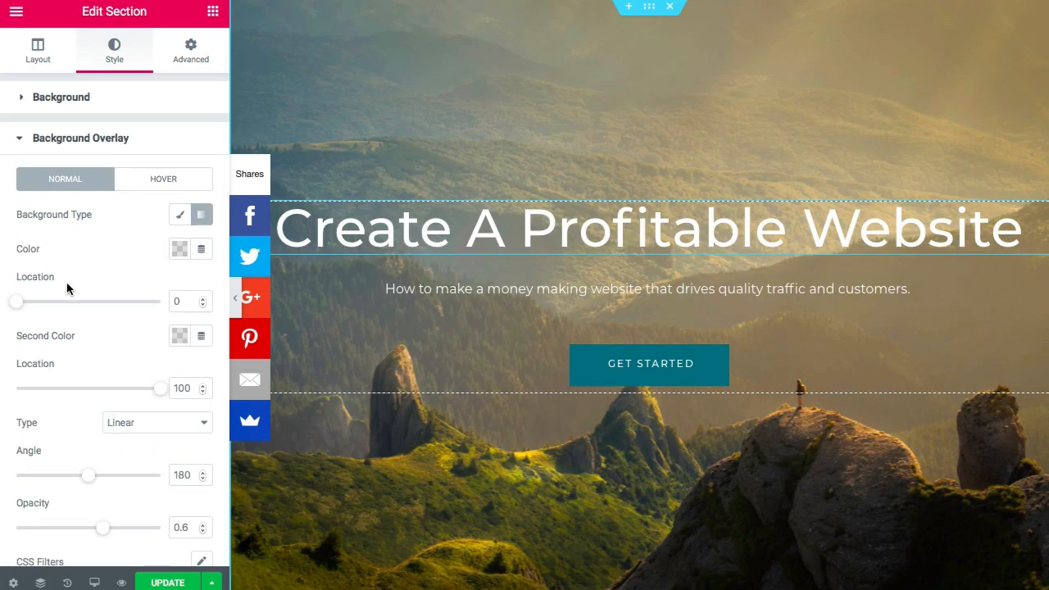
pyautogui.click(180, 253)
pyautogui.click(230, 289)
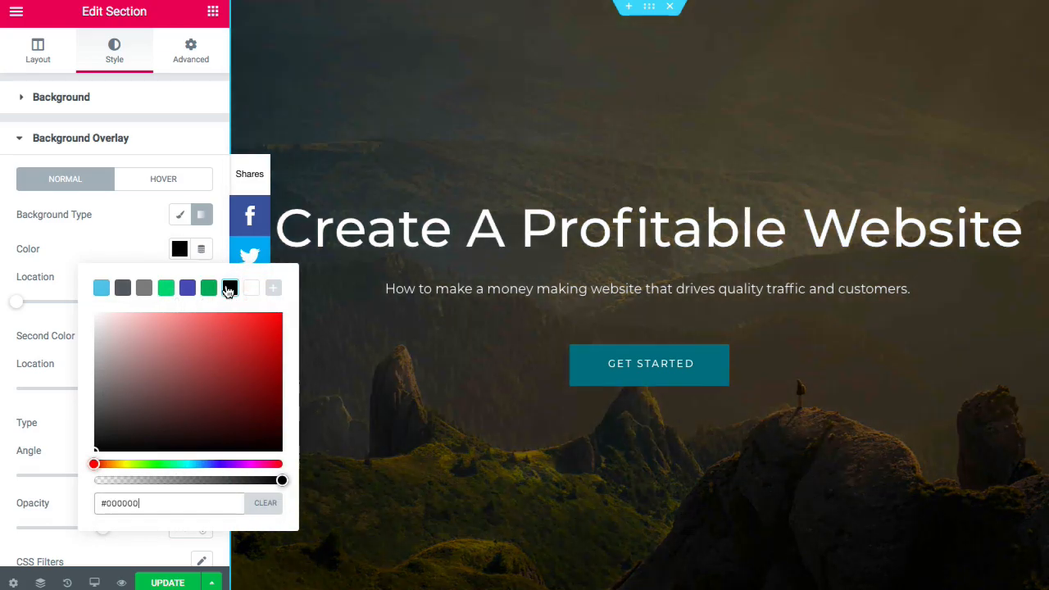
pyautogui.click(112, 239)
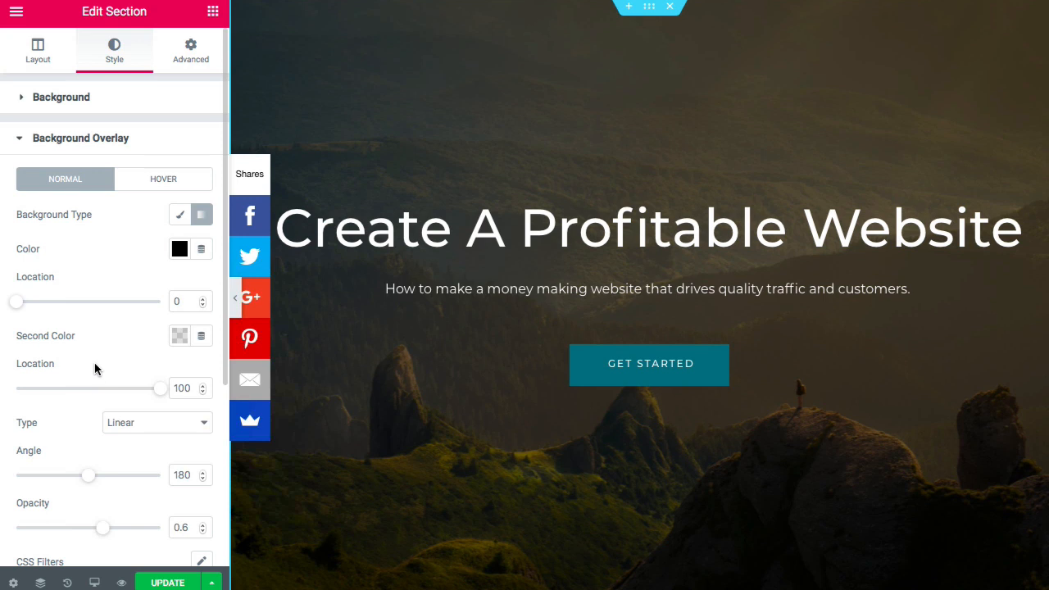
# - Set the overlay opacity to 0.3 and switch the background type back to Video
pyautogui.scroll(-1, 94, 369)
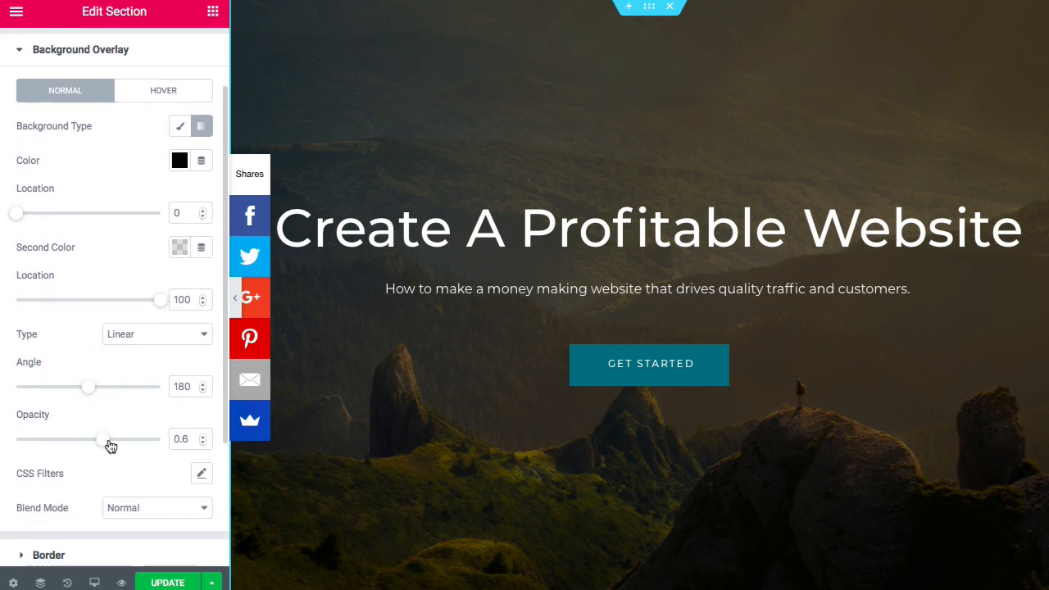
pyautogui.moveTo(87, 445); pyautogui.dragTo(51, 445)
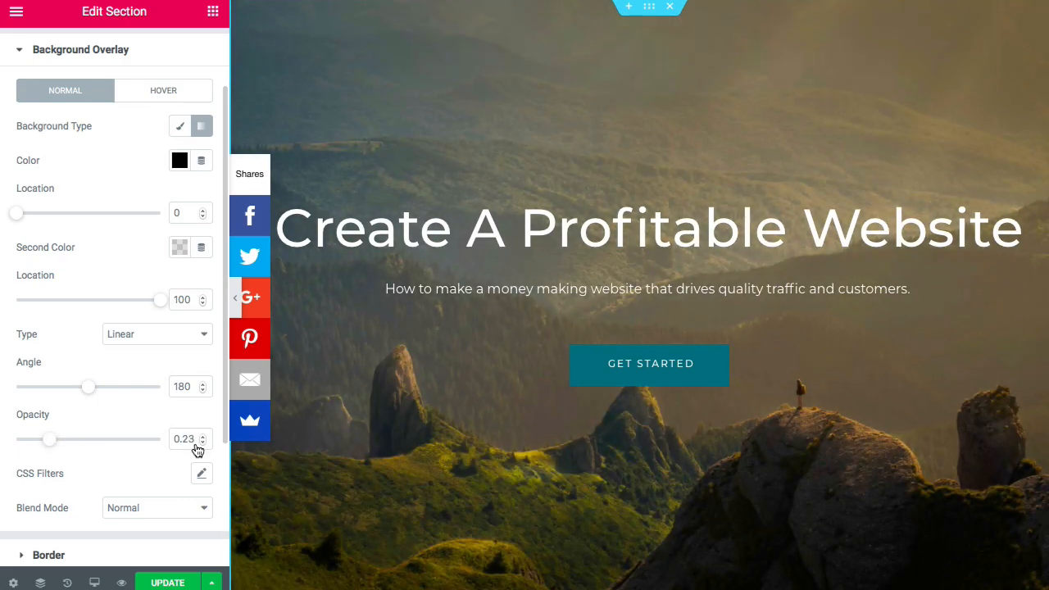
pyautogui.click(202, 440)
pyautogui.scroll(1, 137, 374)
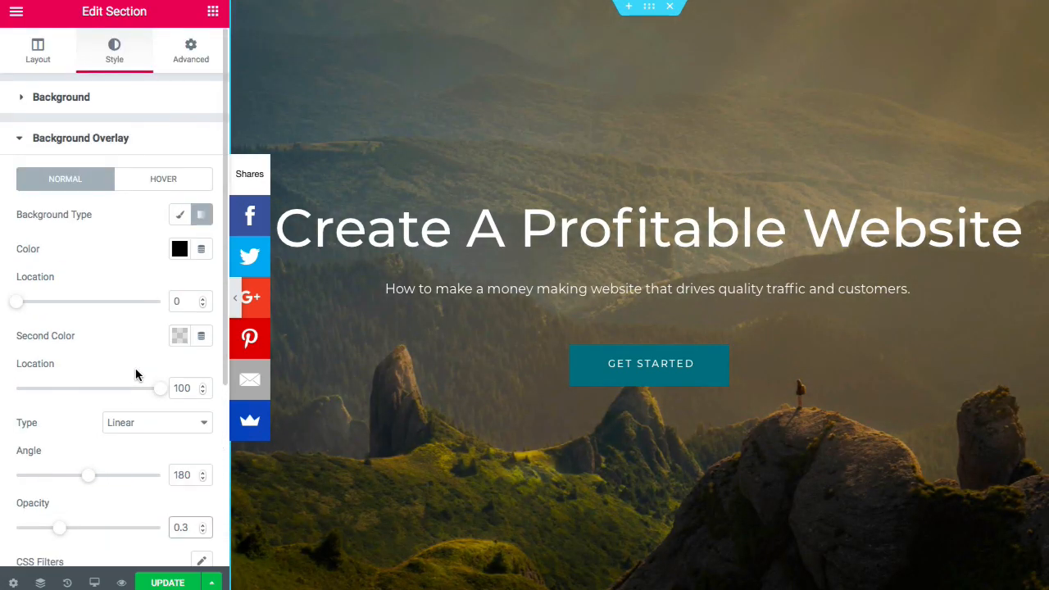
pyautogui.click(72, 100)
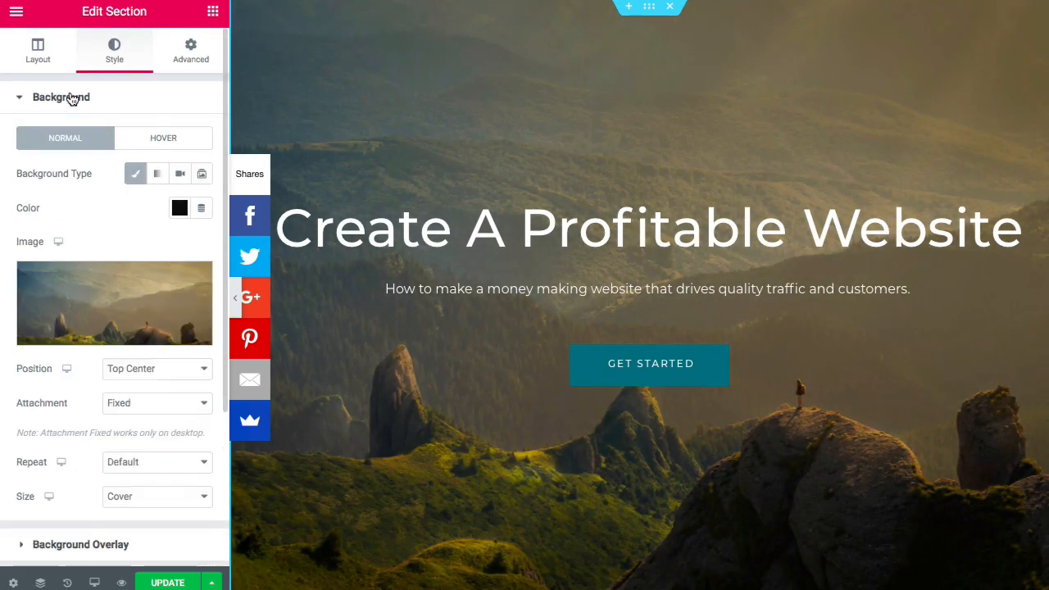
pyautogui.click(181, 174)
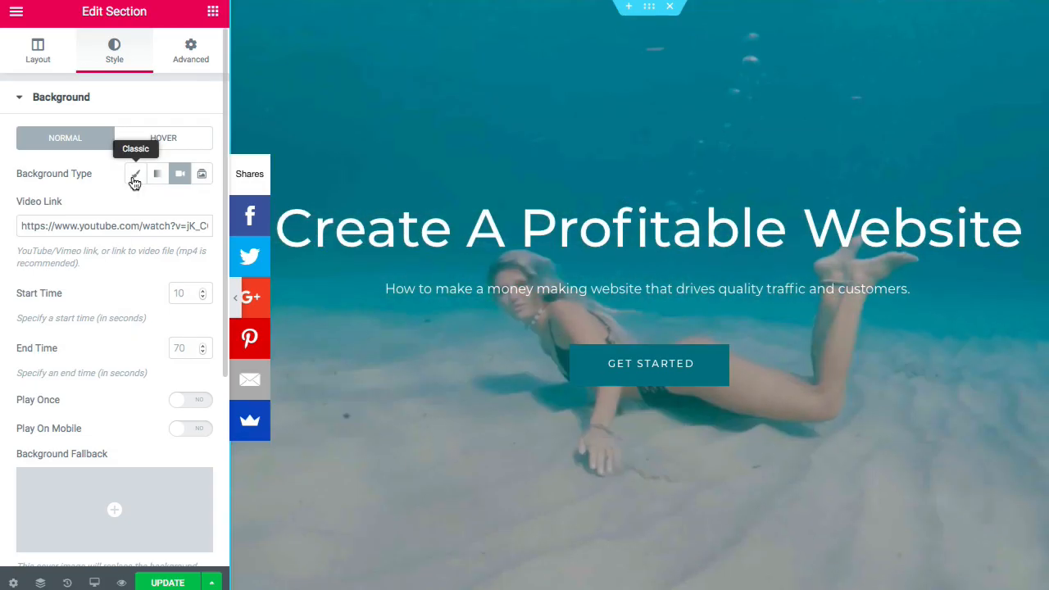
# - Change the hero background type from Video to Classic and review the Edit Section panel
pyautogui.click(133, 176)
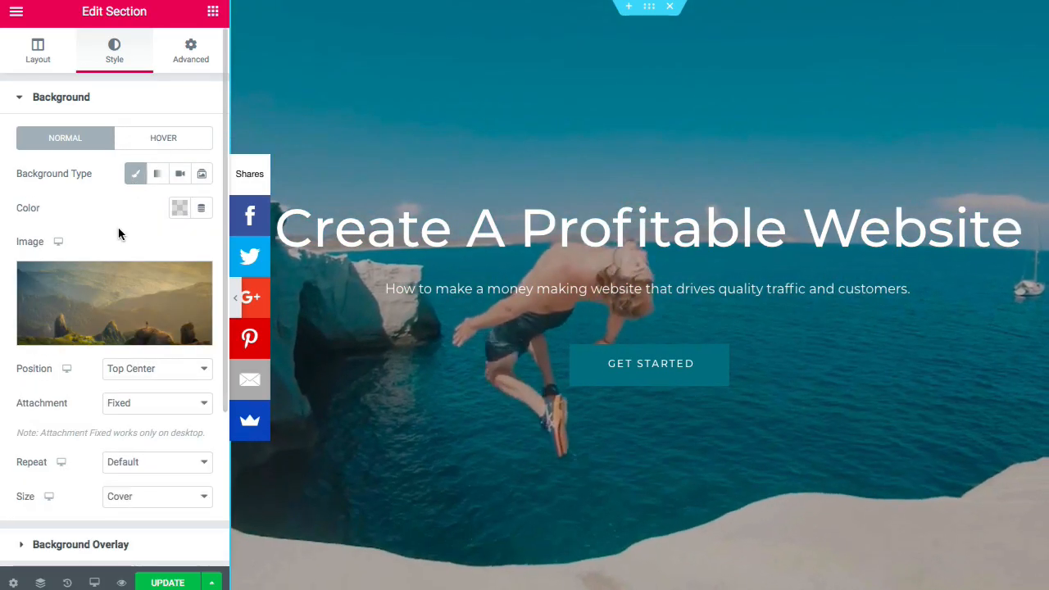
pyautogui.scroll(-3, 113, 257)
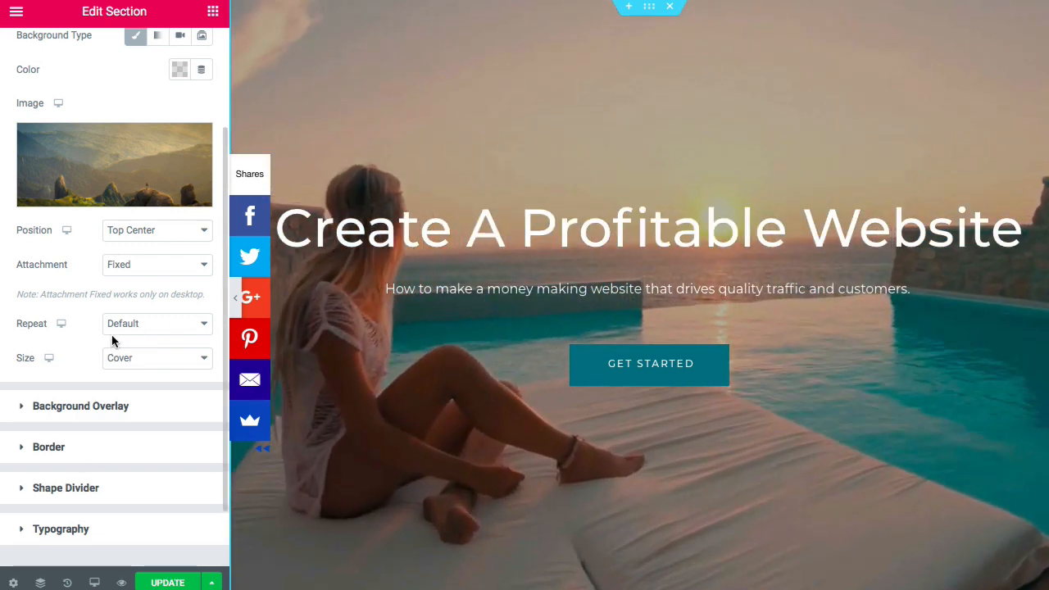
pyautogui.scroll(3, 111, 336)
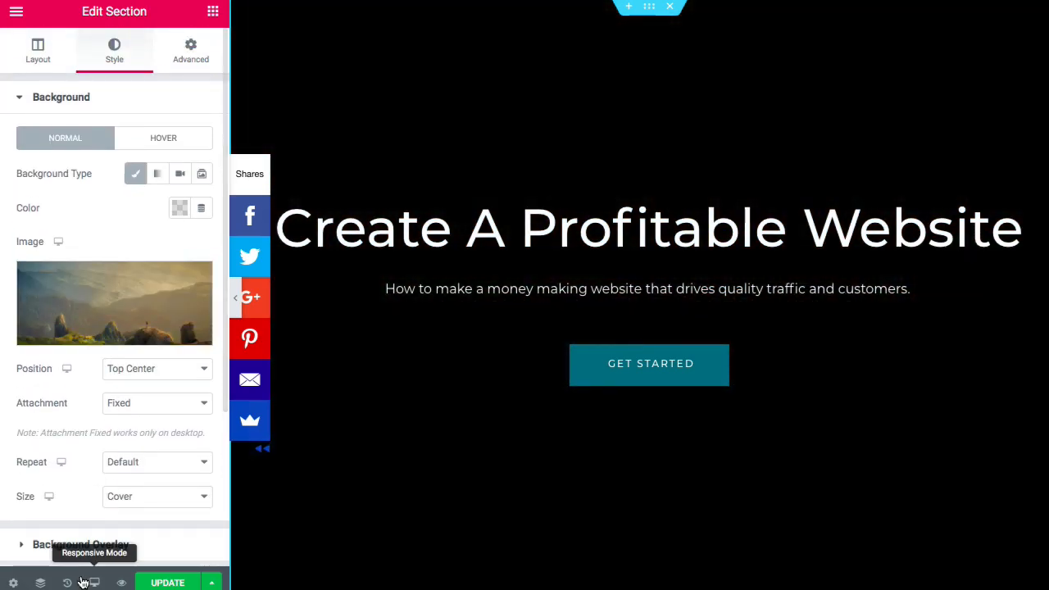
pyautogui.click(67, 582)
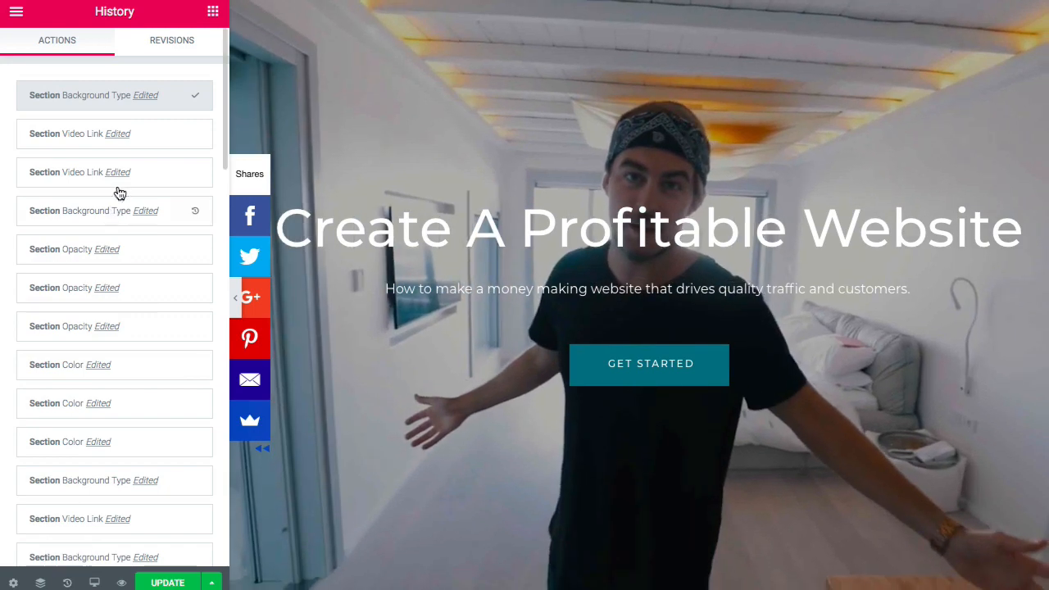
pyautogui.click(171, 43)
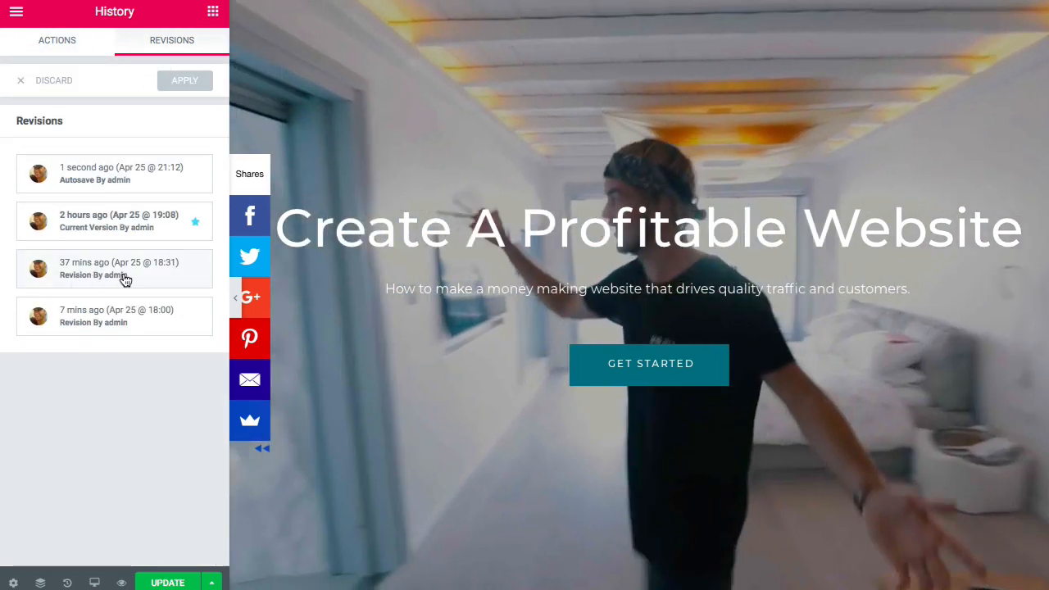
pyautogui.click(125, 280)
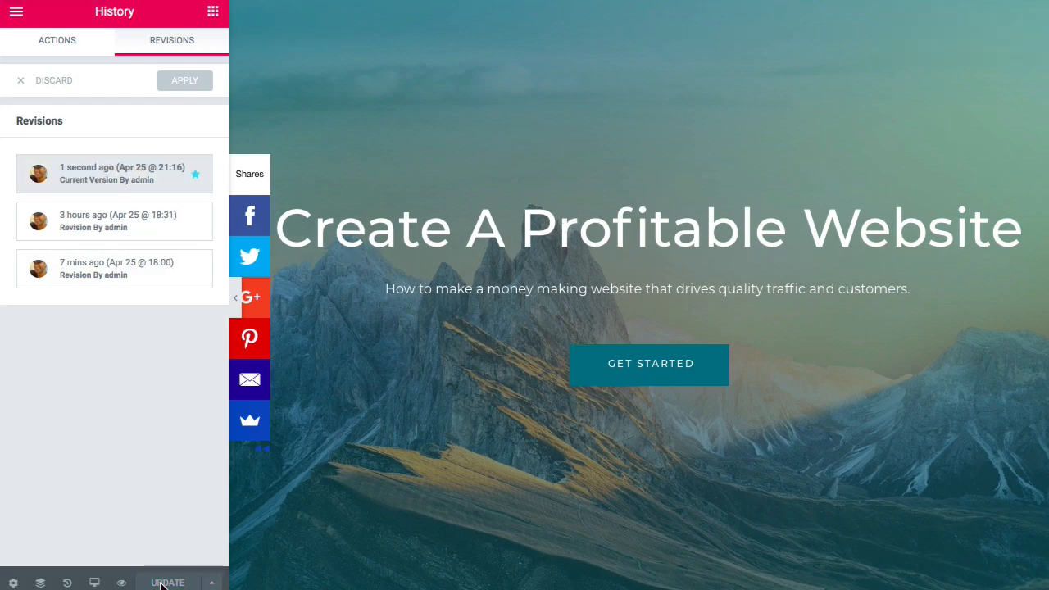
pyautogui.click(238, 300)
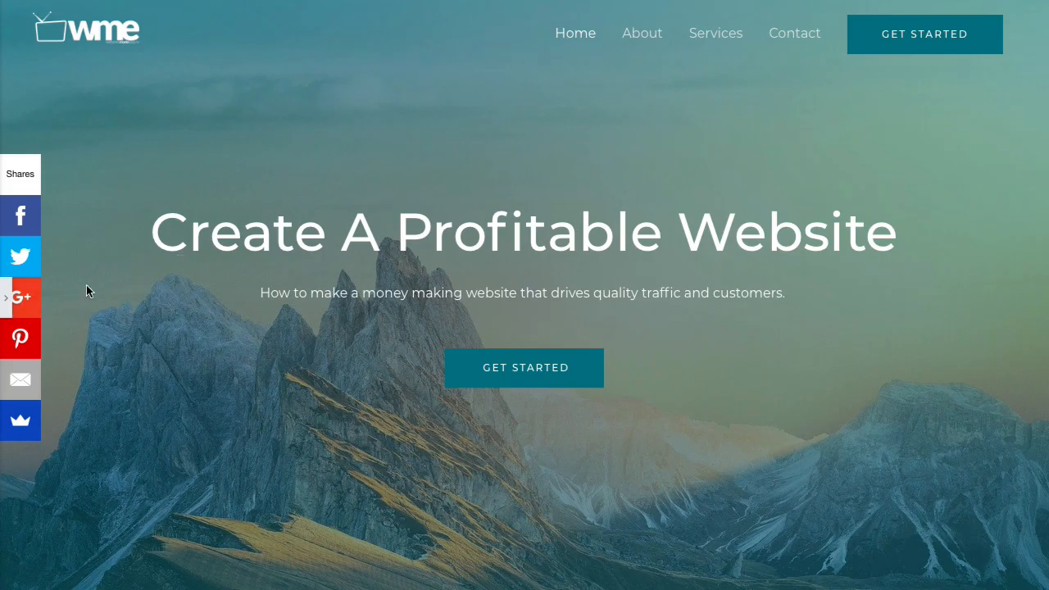
pyautogui.click(5, 297)
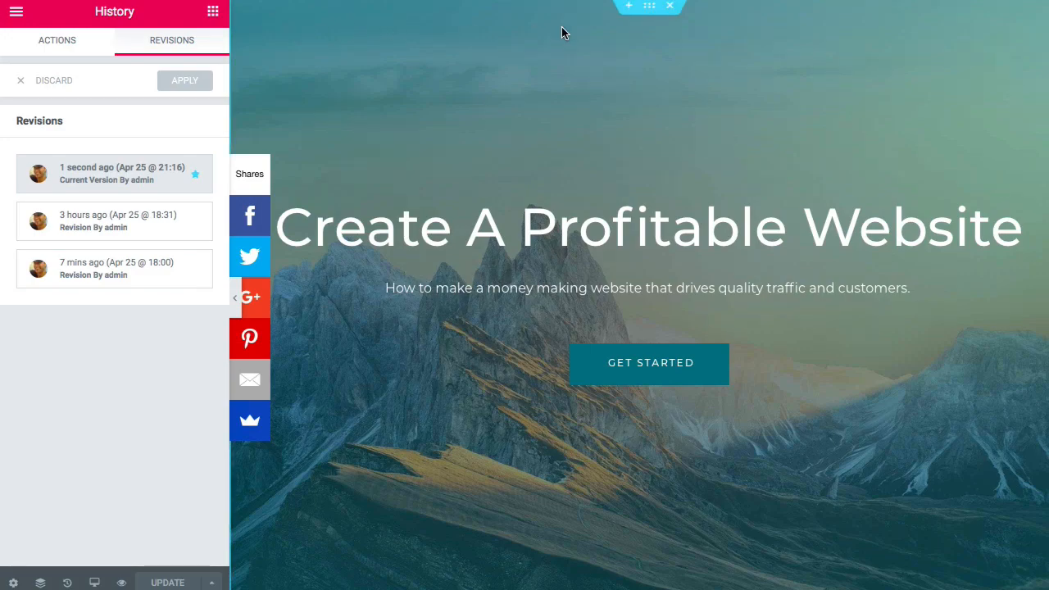
# - Select the hero section and locate its Style background image settings
pyautogui.click(649, 10)
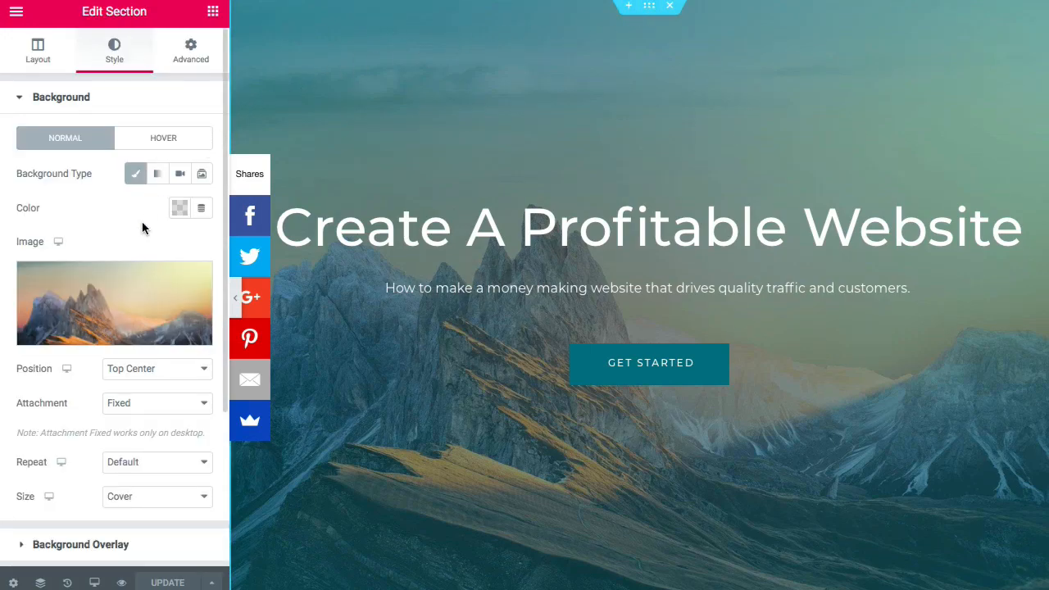
pyautogui.moveTo(74, 297)
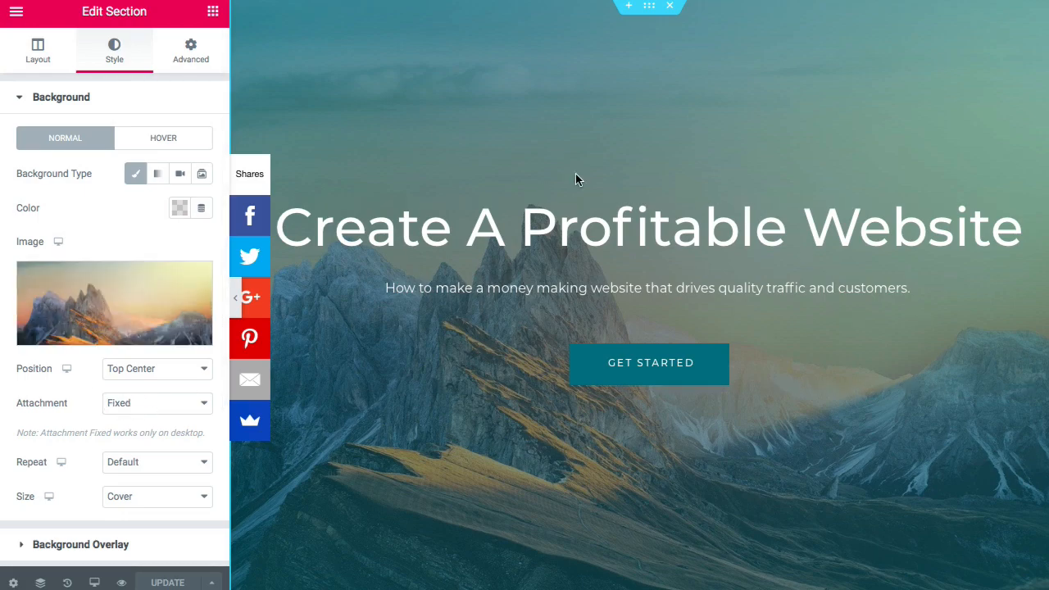
pyautogui.scroll(-3, 575, 176)
pyautogui.scroll(3, 576, 178)
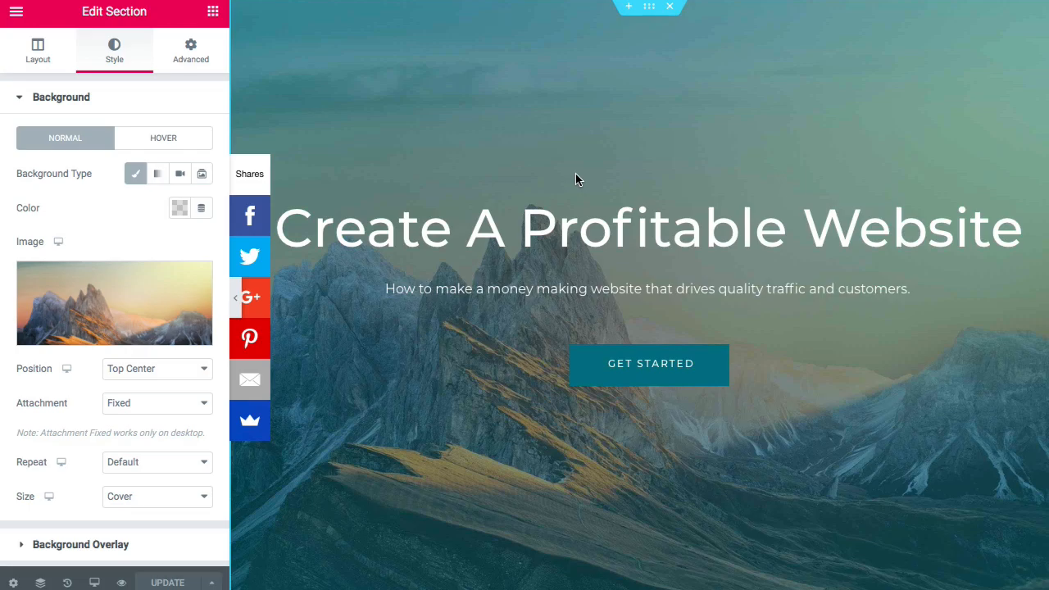
pyautogui.scroll(-3, 576, 179)
pyautogui.scroll(1, 575, 179)
pyautogui.scroll(2, 575, 178)
pyautogui.scroll(-4, 575, 179)
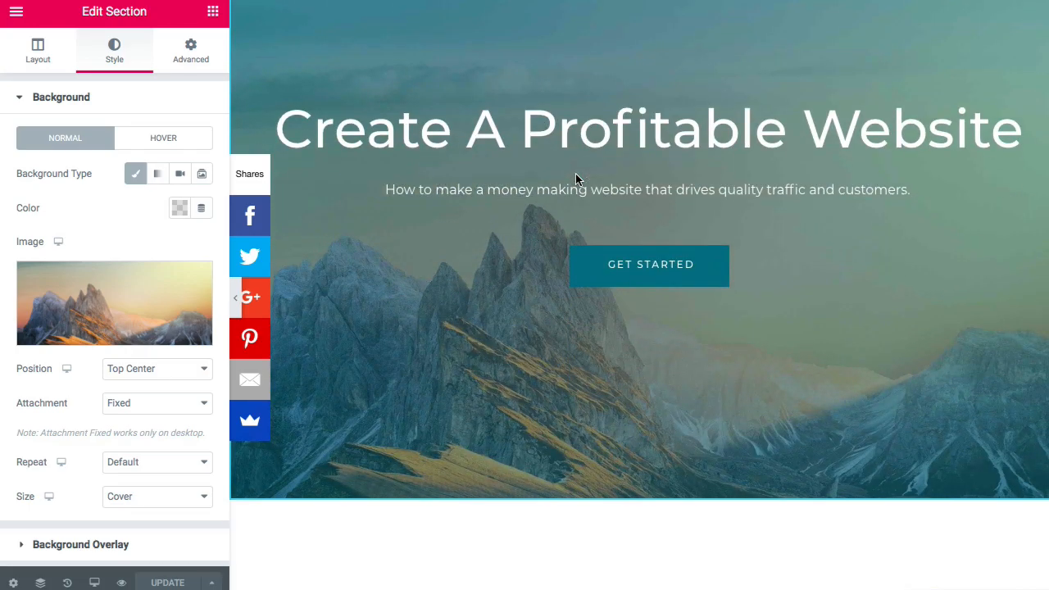
pyautogui.scroll(4, 575, 179)
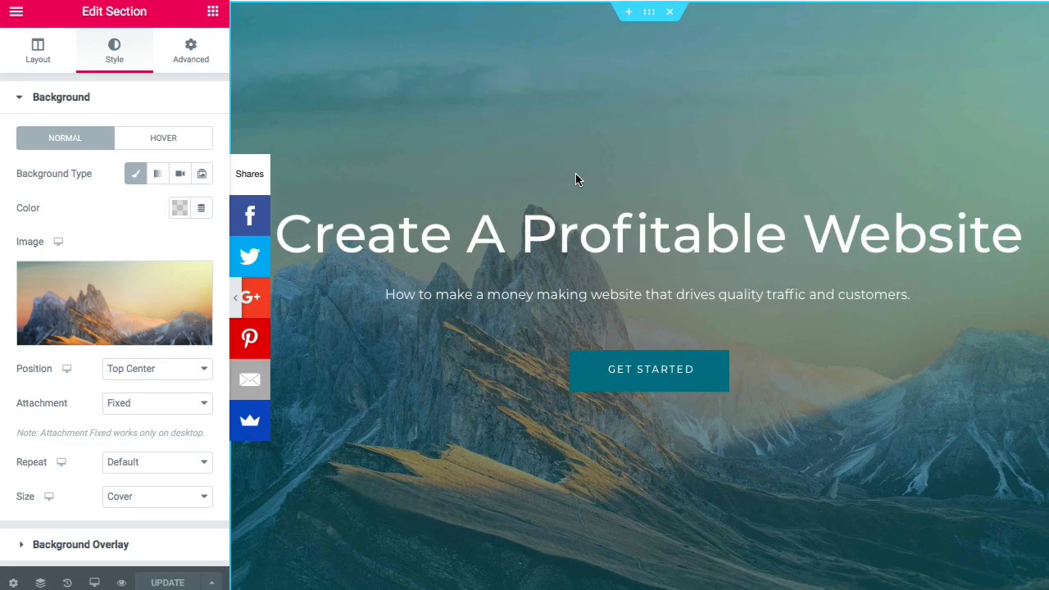
# - Try Scroll for the background Attachment, then set it back to Fixed
pyautogui.click(164, 410)
pyautogui.click(165, 393)
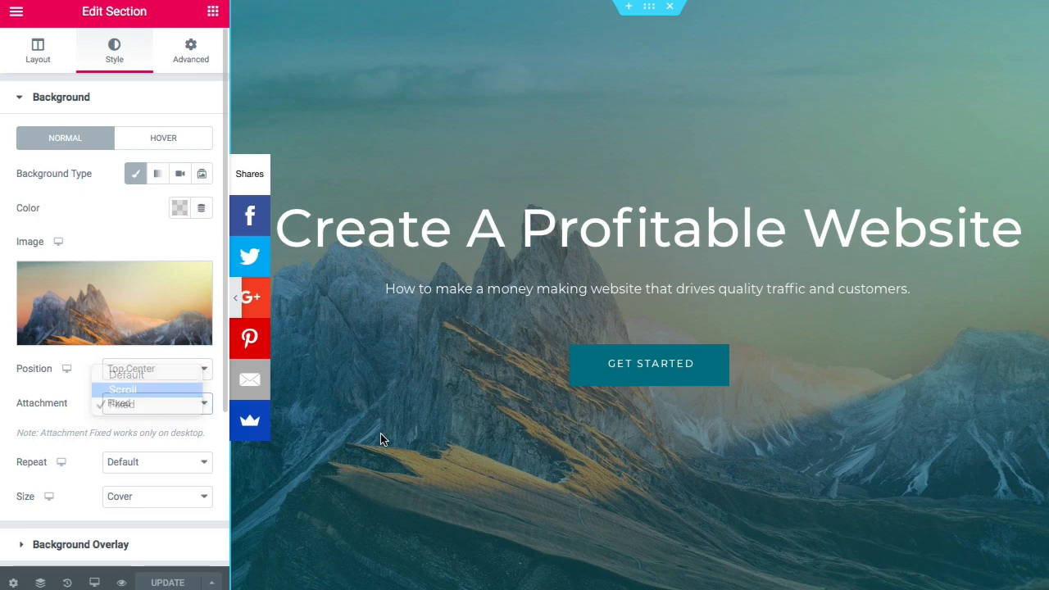
pyautogui.scroll(-2, 401, 436)
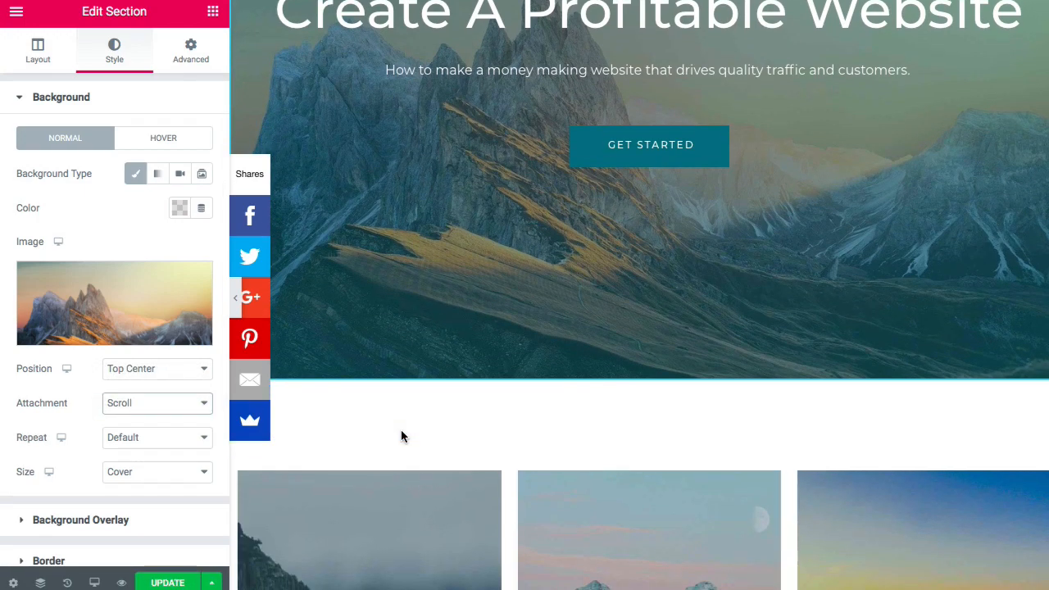
pyautogui.scroll(2, 400, 435)
pyautogui.scroll(-3, 401, 435)
pyautogui.scroll(3, 401, 436)
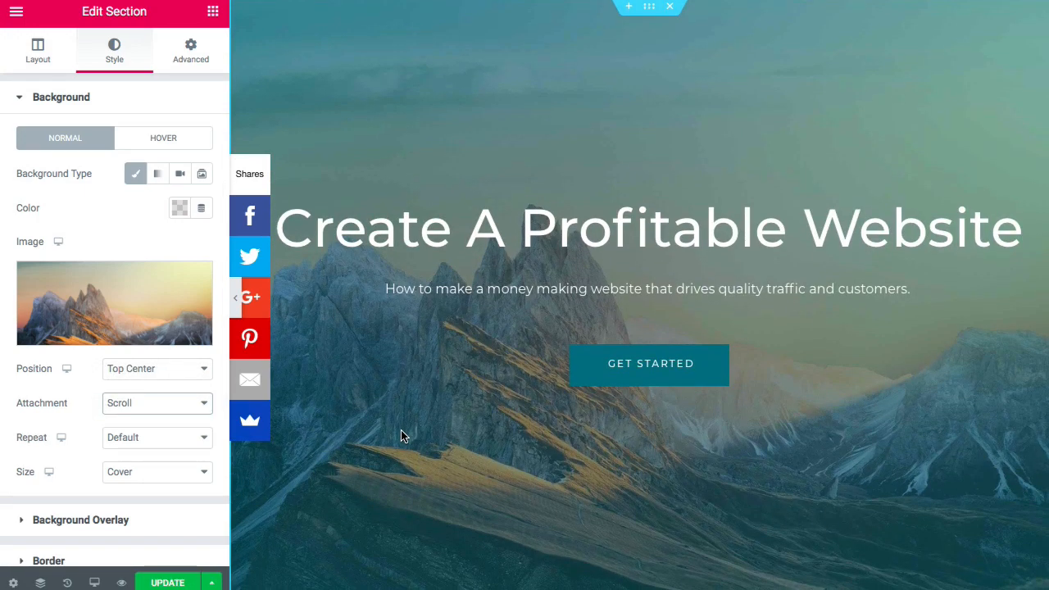
pyautogui.scroll(-3, 401, 436)
pyautogui.scroll(2, 401, 436)
pyautogui.scroll(2, 401, 436)
pyautogui.click(159, 404)
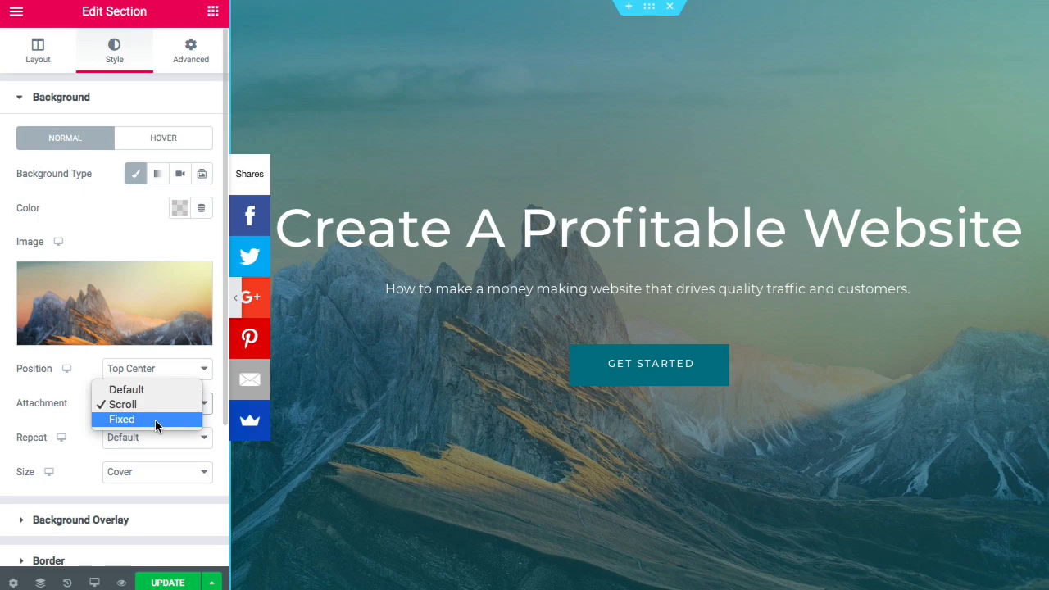
pyautogui.click(155, 420)
# - Try Top Right, Center Left and Bottom Right positions, settling on Top Center
pyautogui.click(164, 373)
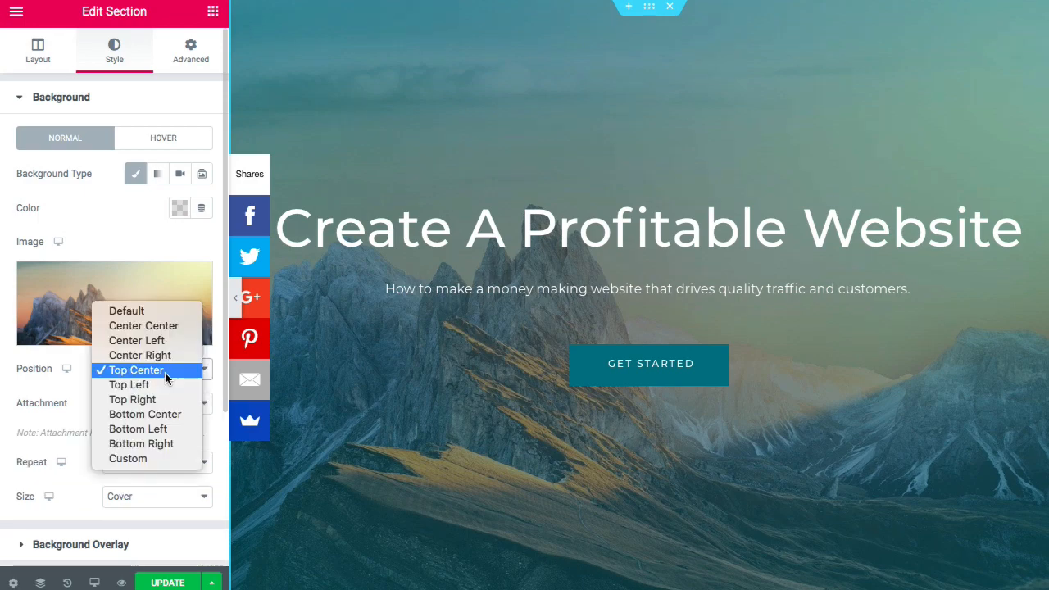
pyautogui.click(160, 400)
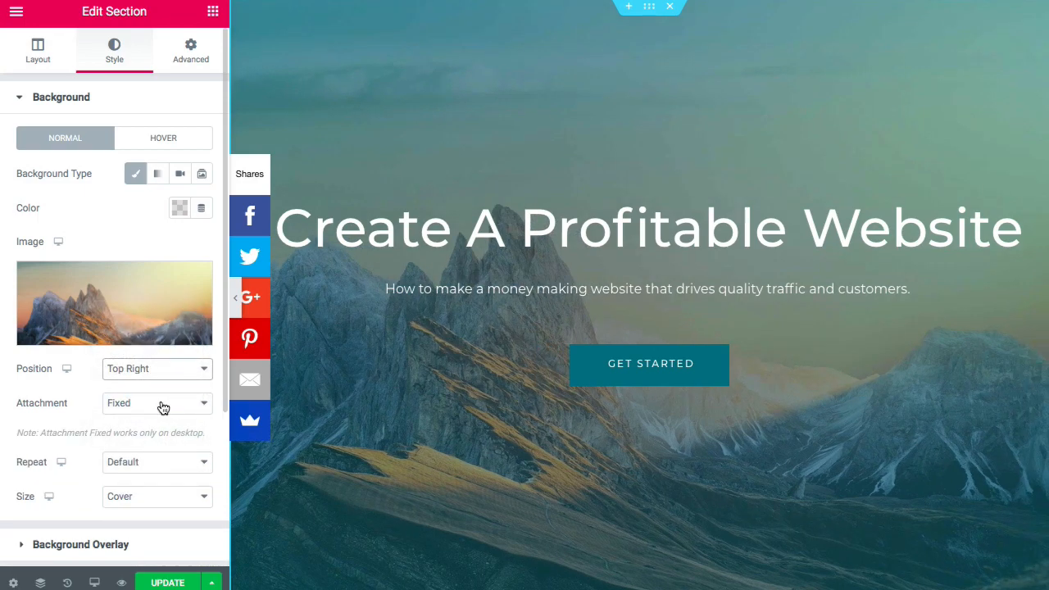
pyautogui.click(164, 370)
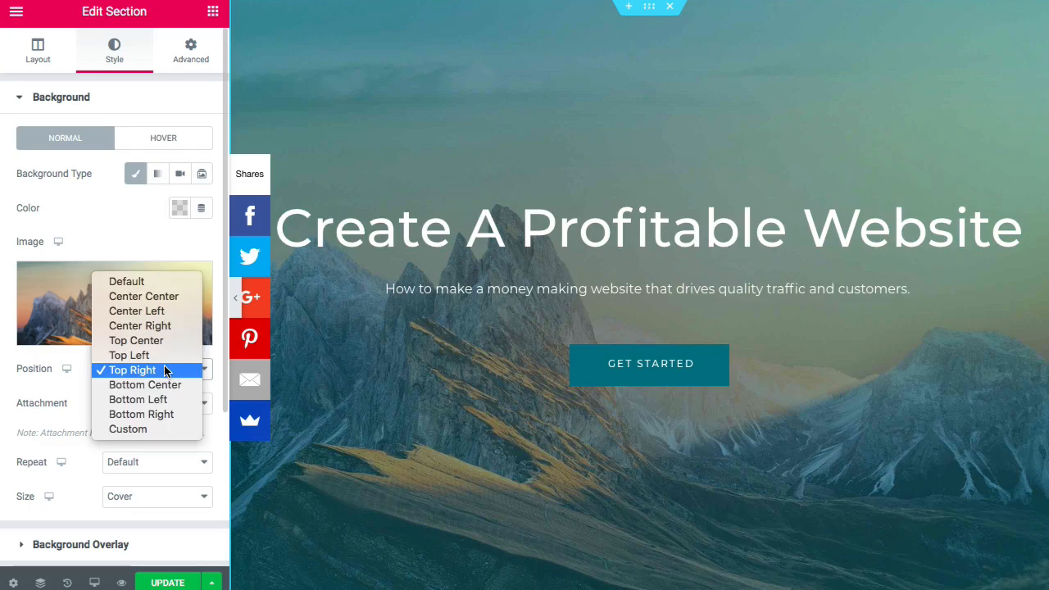
pyautogui.click(163, 315)
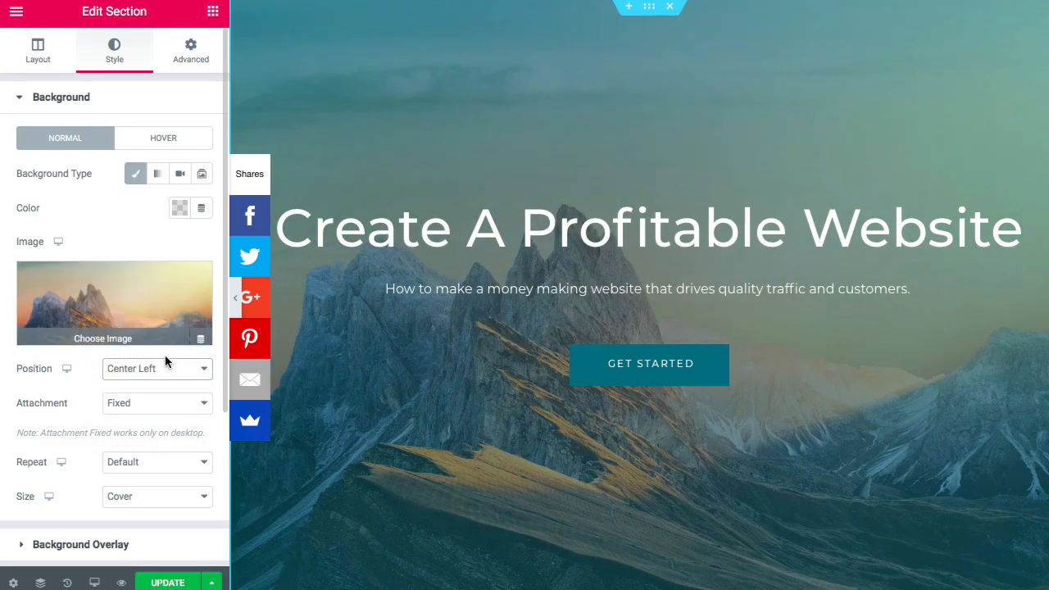
pyautogui.click(166, 363)
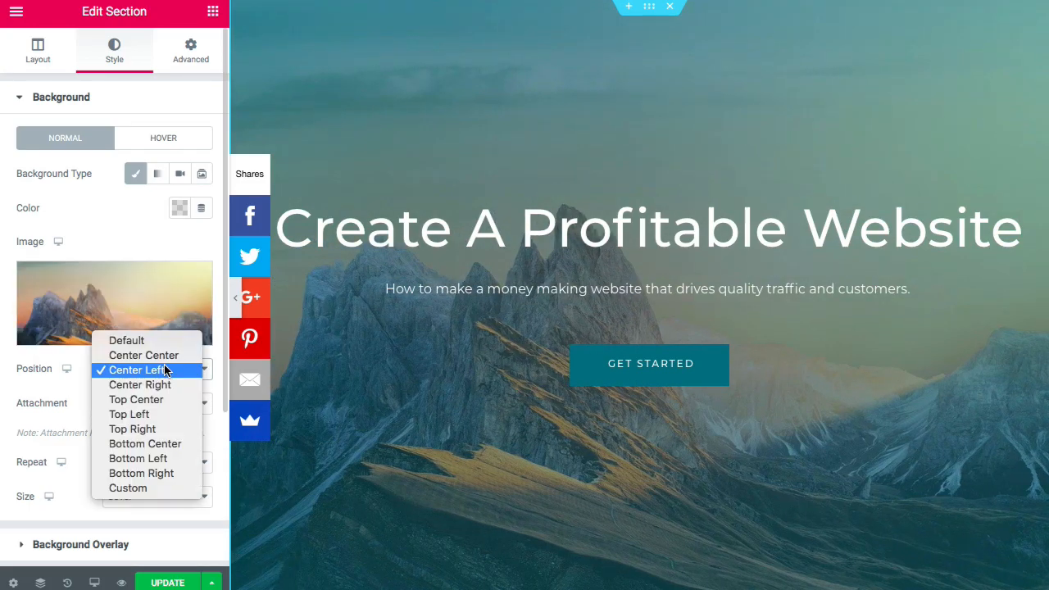
pyautogui.click(165, 474)
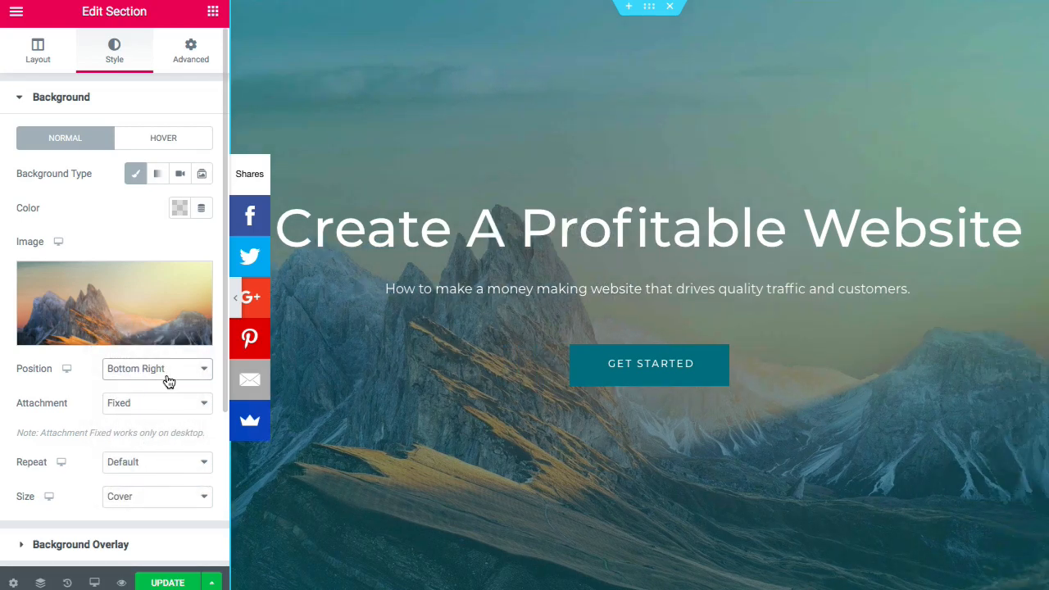
pyautogui.click(168, 373)
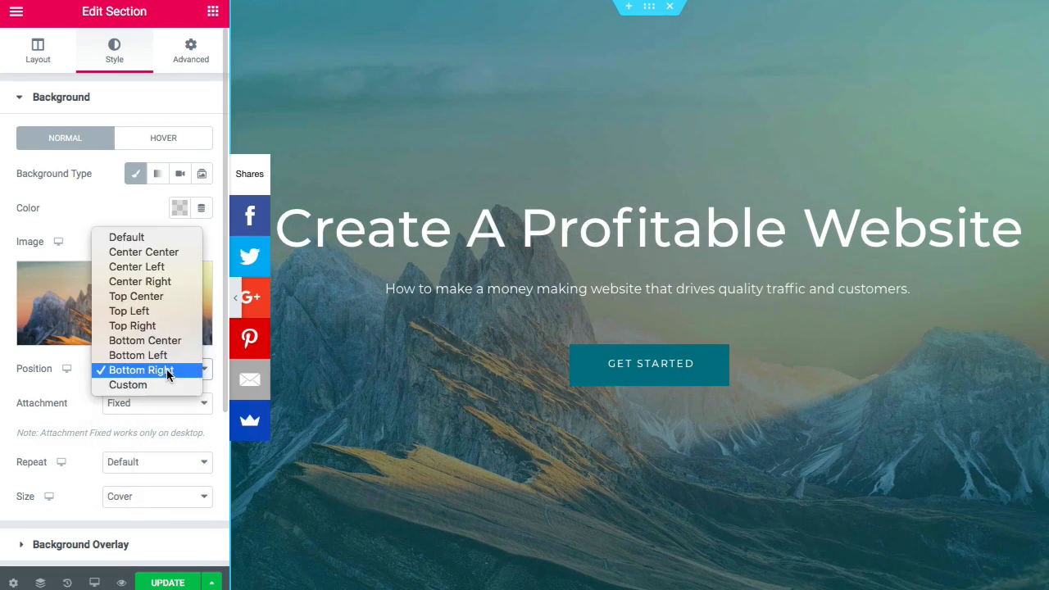
pyautogui.click(173, 295)
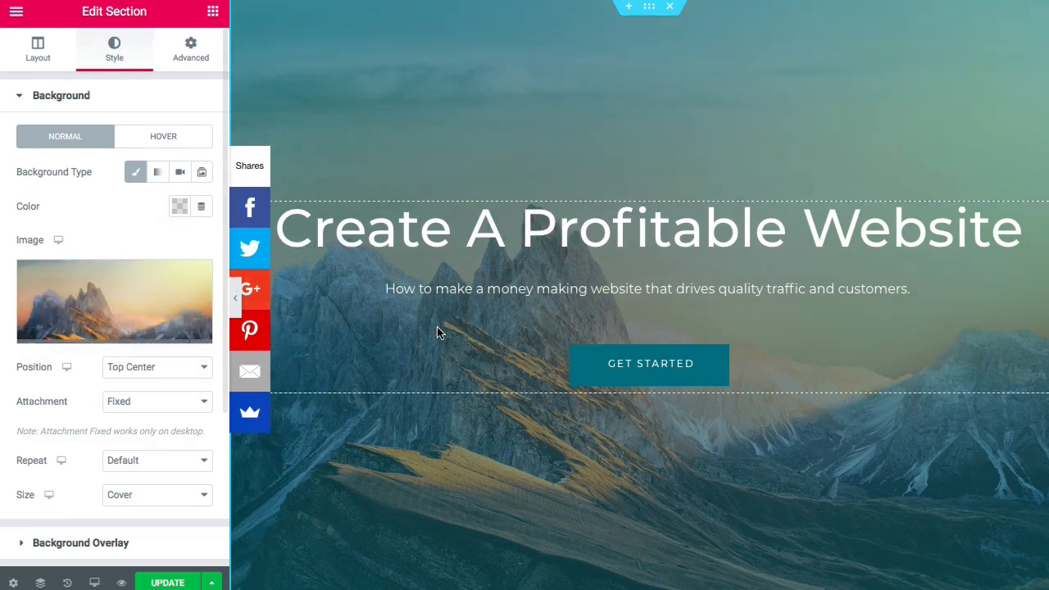
pyautogui.scroll(-6, 470, 335)
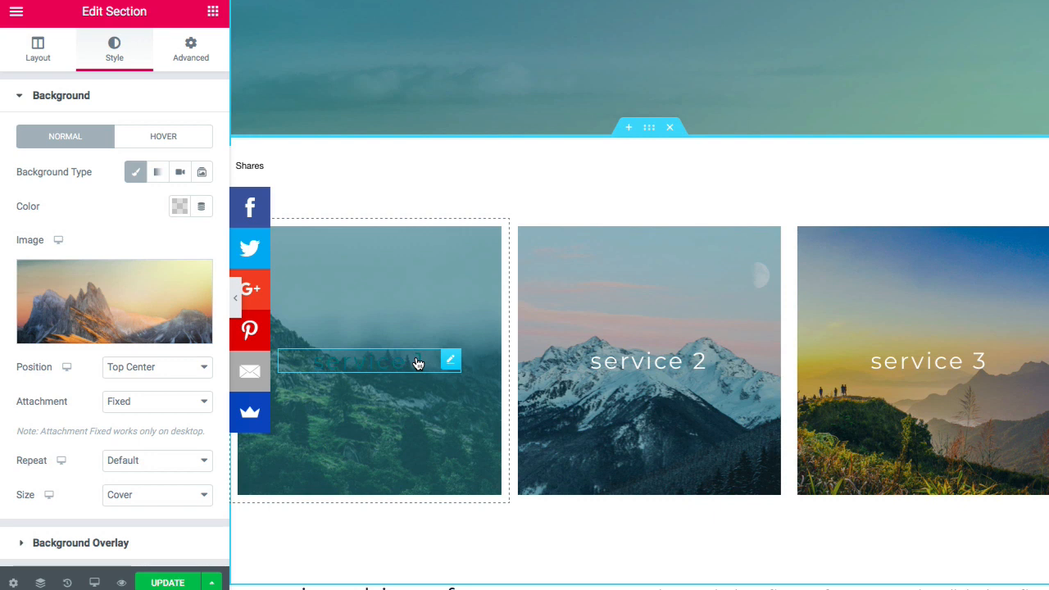
pyautogui.scroll(-1, 418, 361)
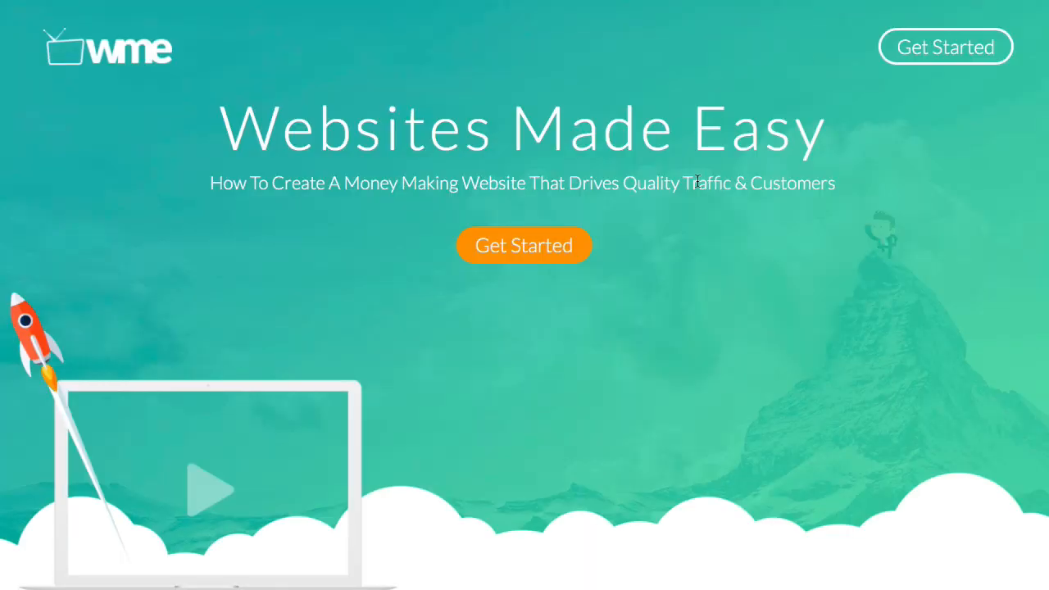
# - Follow the reference site's circle link and browse its Website, Traffic, Customers boxes and blog posts
pyautogui.scroll(-10, 697, 182)
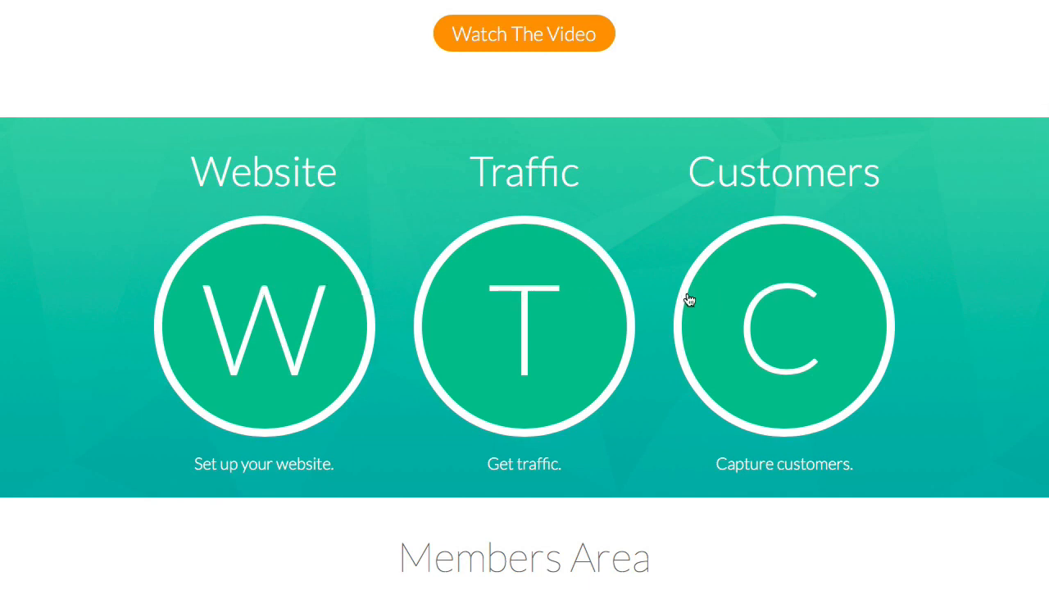
pyautogui.click(308, 323)
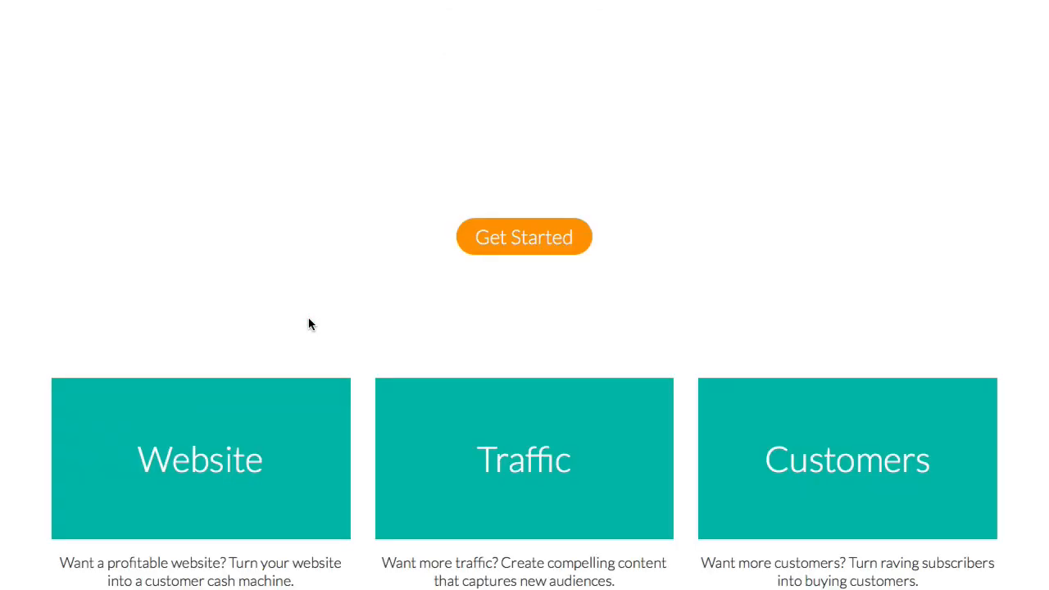
pyautogui.scroll(-5, 308, 323)
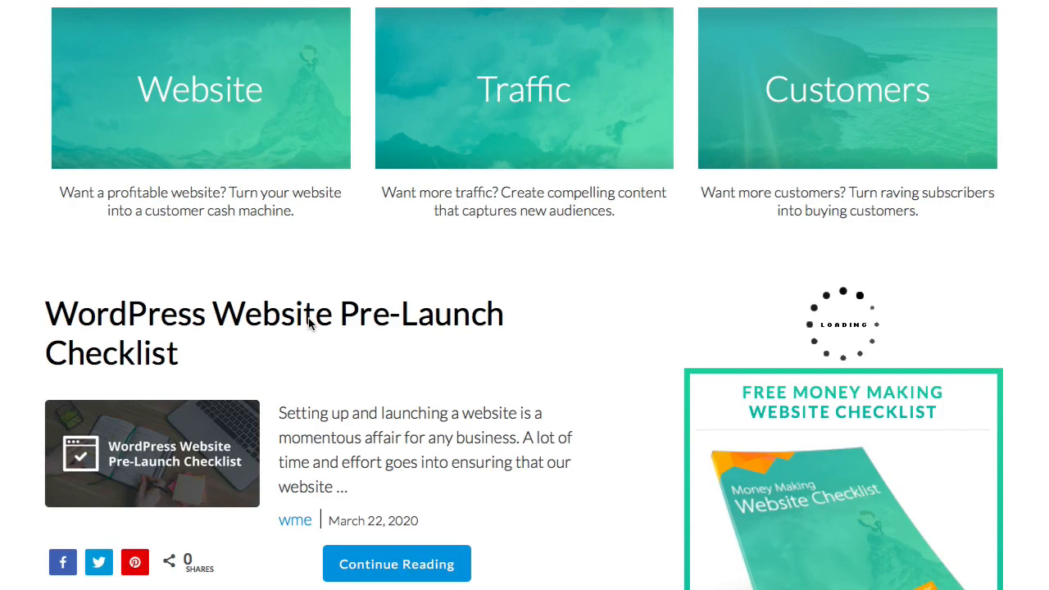
pyautogui.scroll(-5, 308, 324)
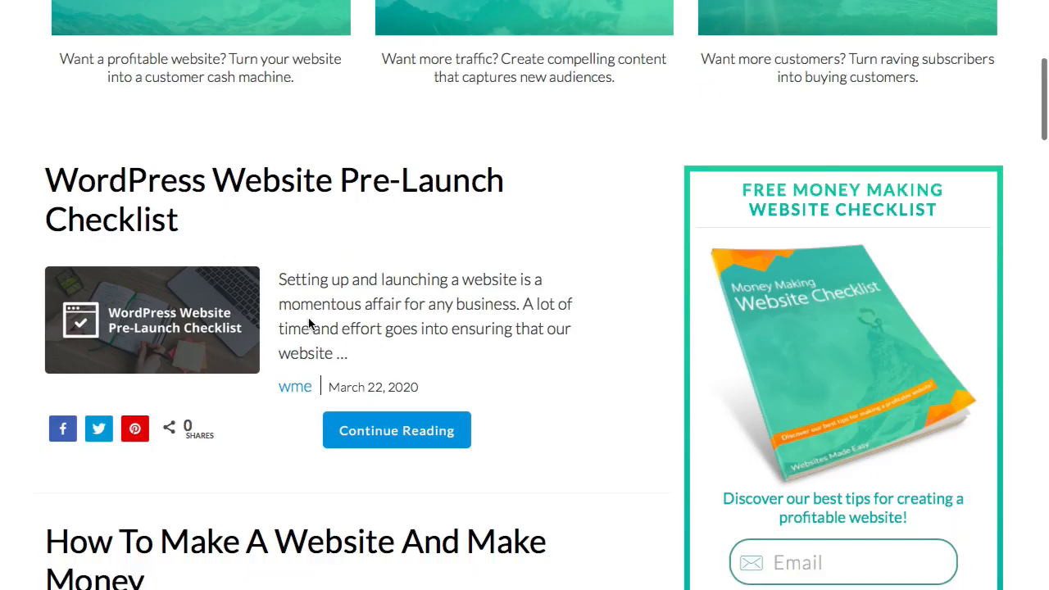
pyautogui.scroll(10, 309, 324)
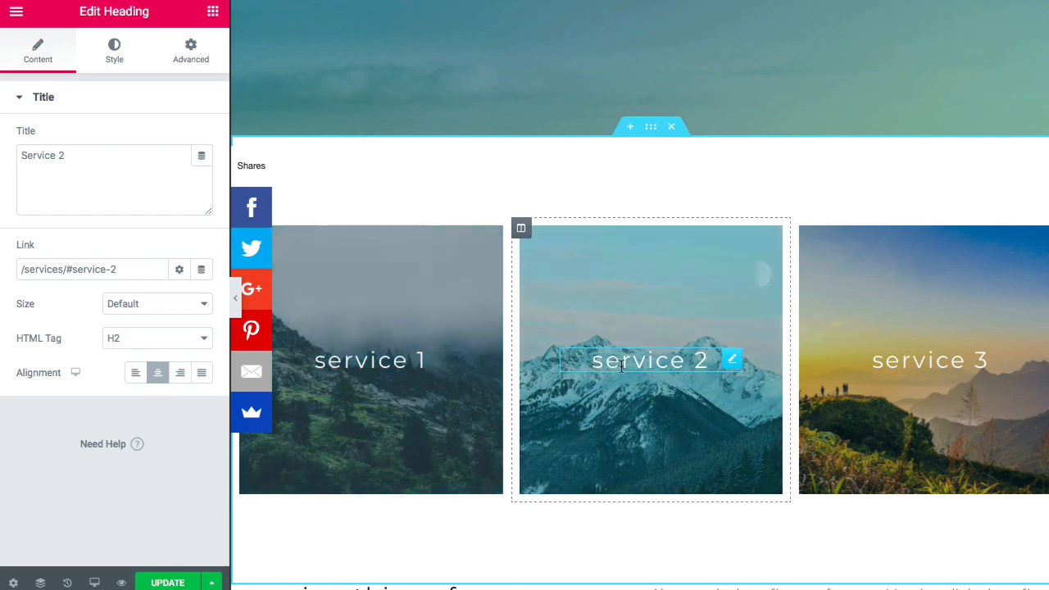
# - Duplicate the heading in each of the three service columns
pyautogui.click(418, 366)
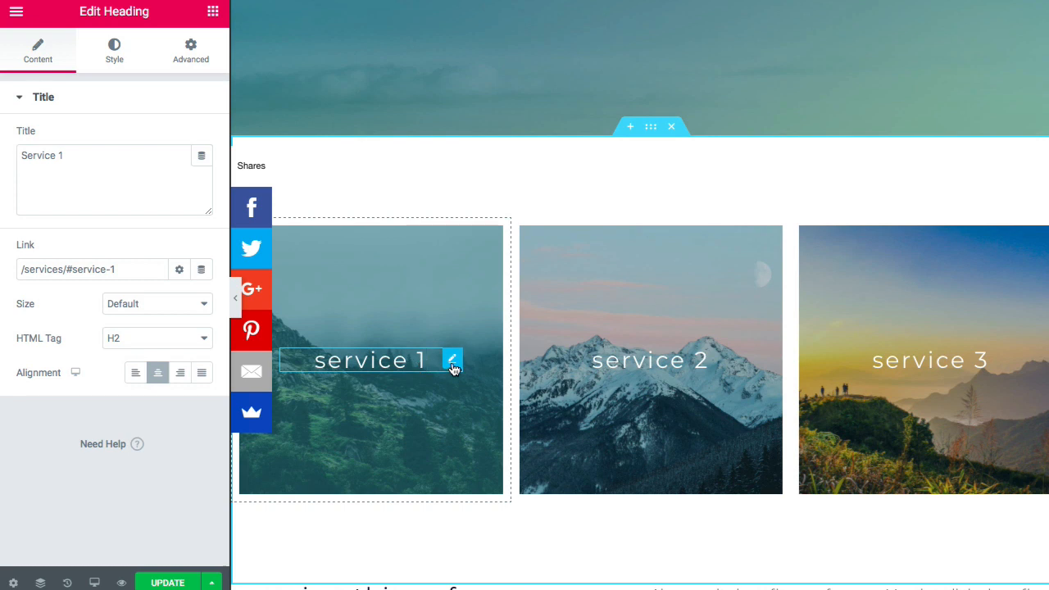
pyautogui.rightClick(454, 363)
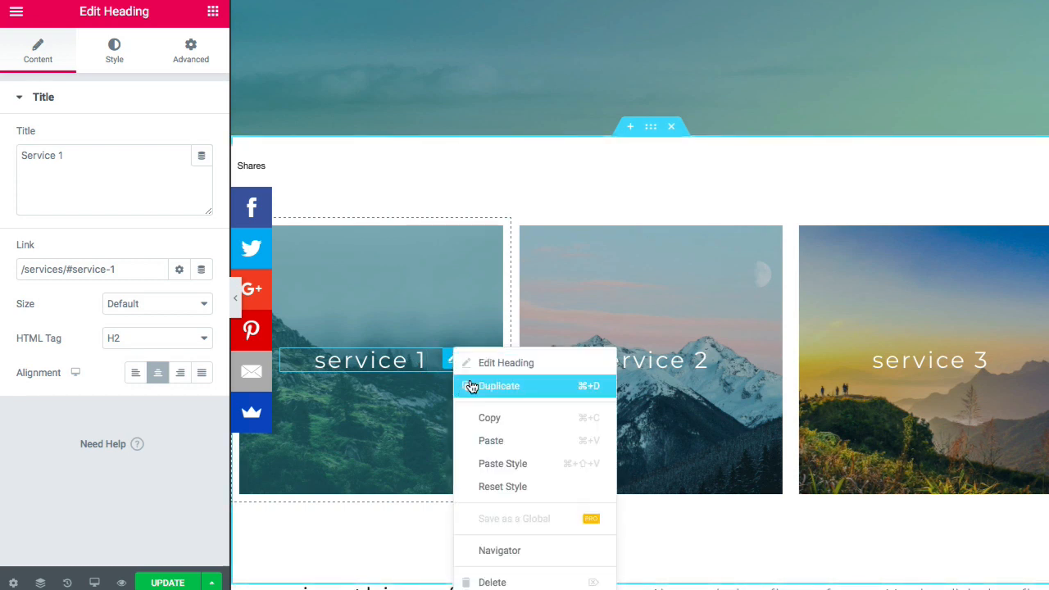
pyautogui.click(473, 387)
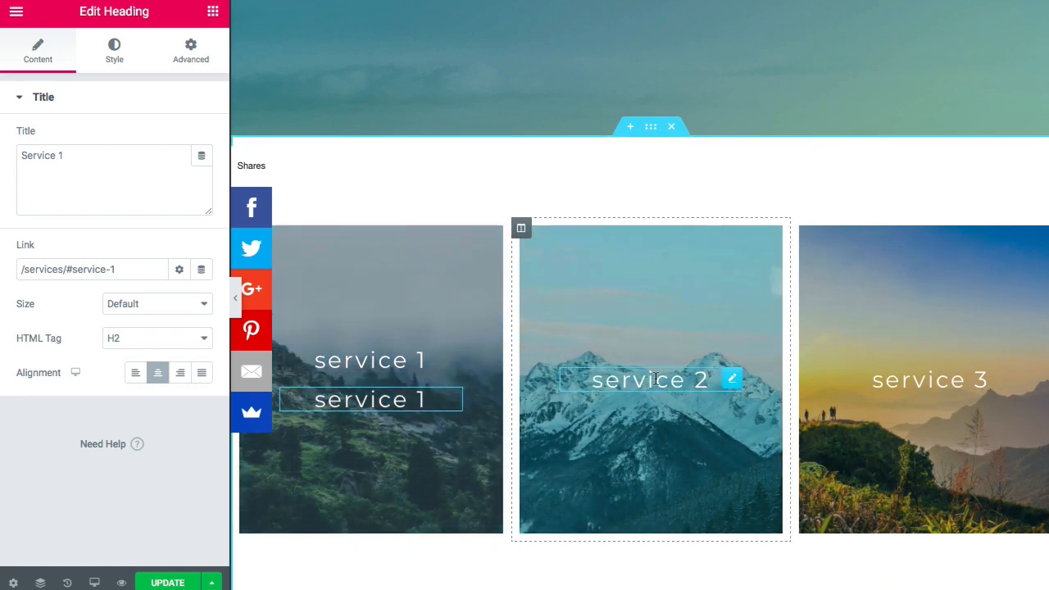
pyautogui.rightClick(733, 382)
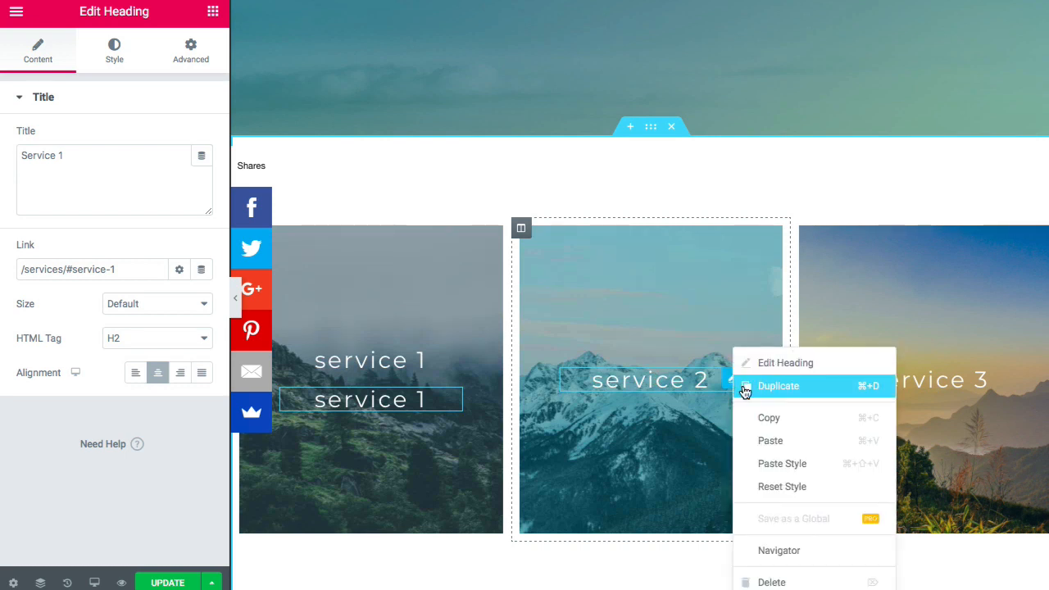
pyautogui.click(745, 388)
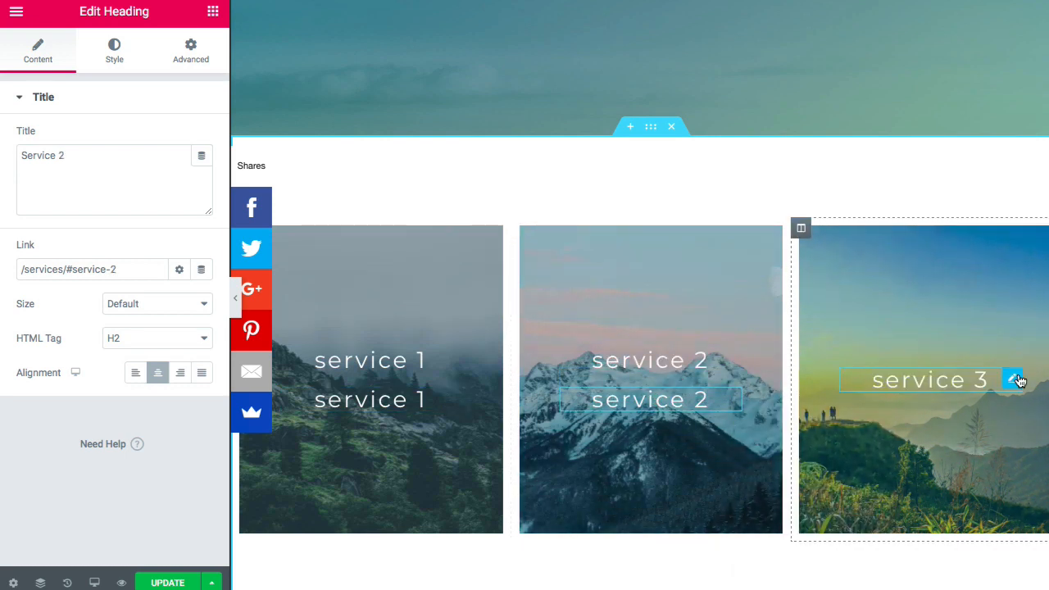
pyautogui.rightClick(1018, 380)
pyautogui.click(996, 385)
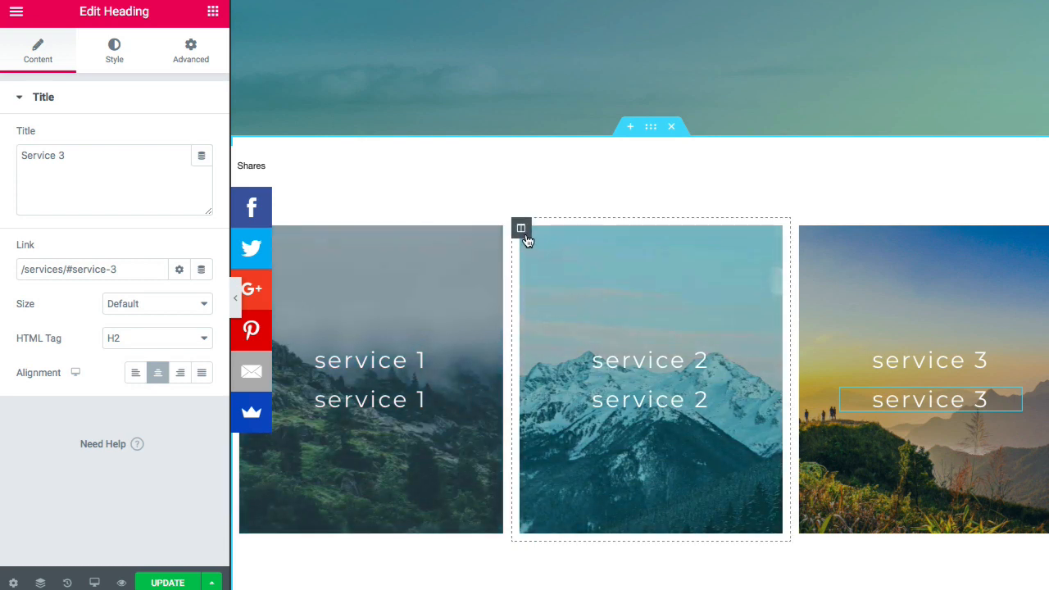
# - Duplicate and delete the Service 2 column, restoring the three-column row via History
pyautogui.rightClick(521, 231)
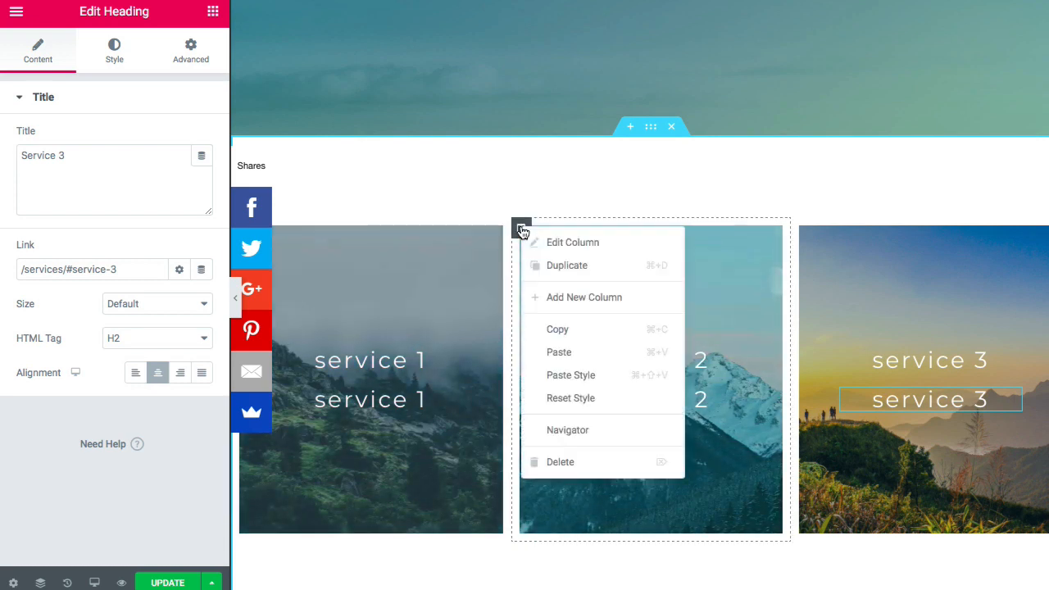
pyautogui.click(544, 263)
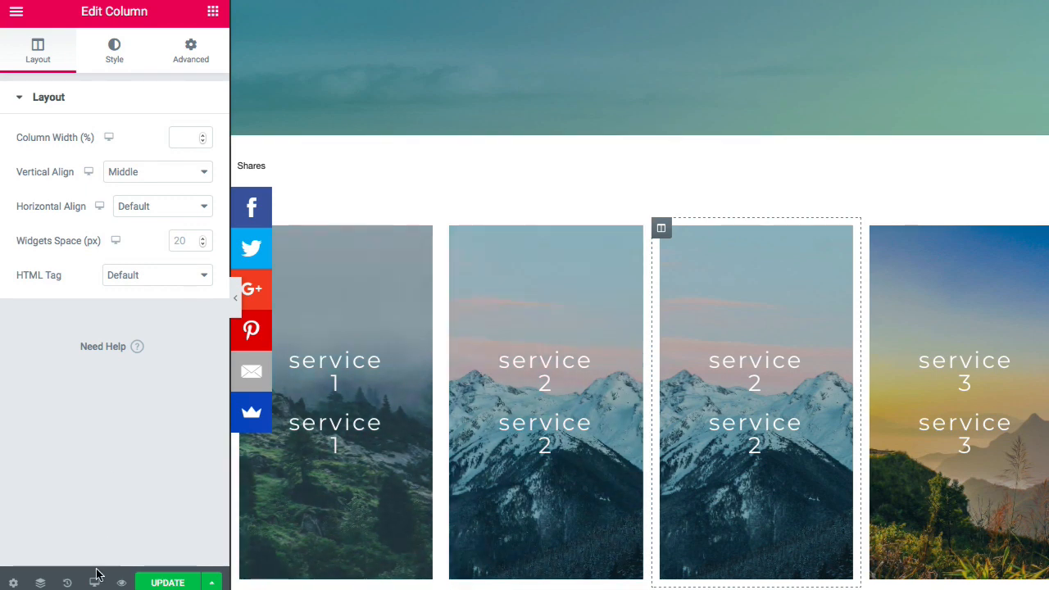
pyautogui.click(70, 583)
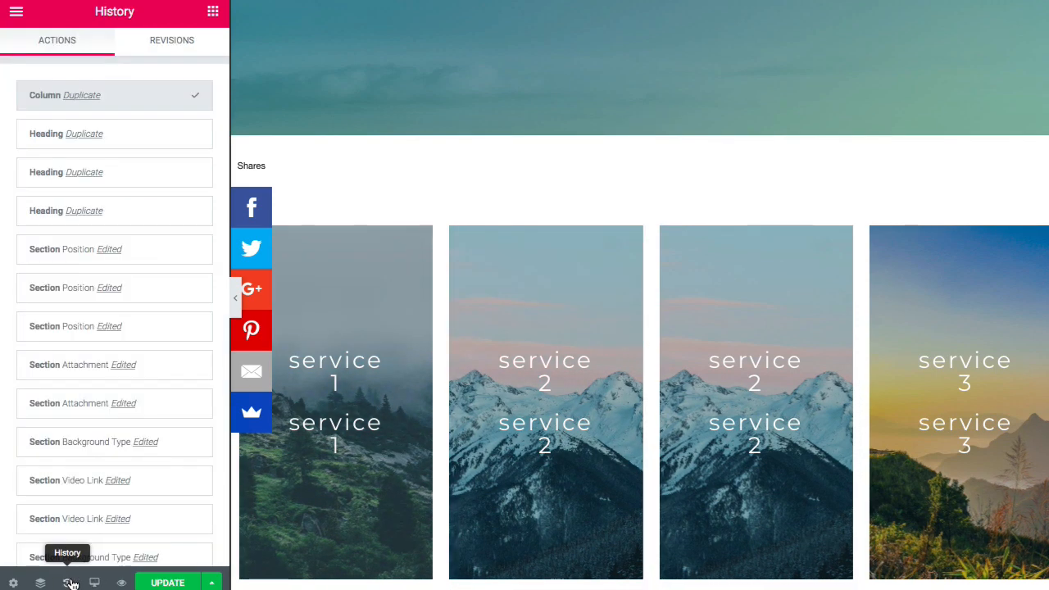
pyautogui.click(115, 145)
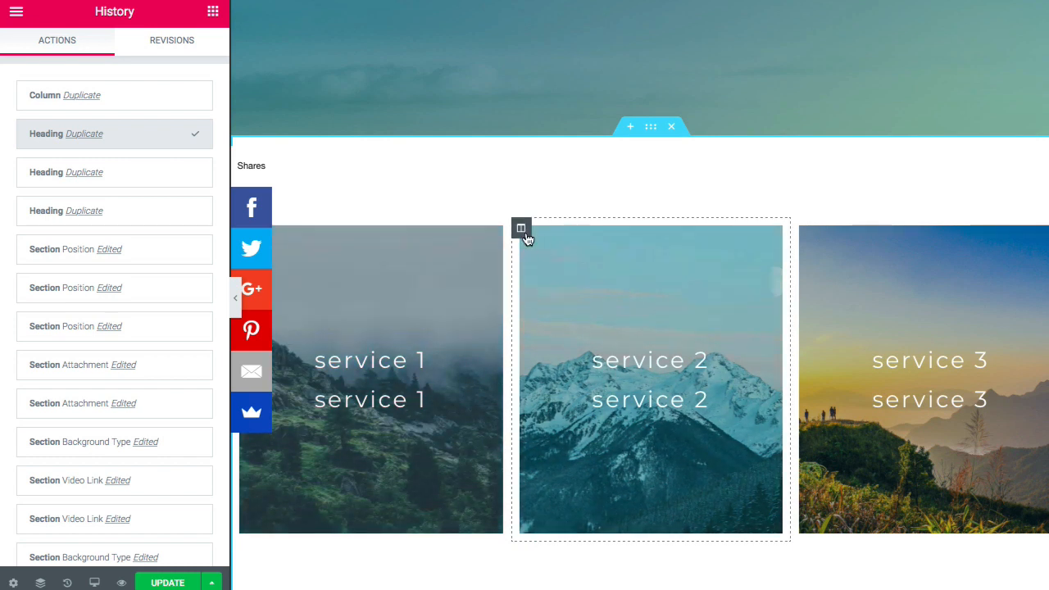
pyautogui.rightClick(527, 238)
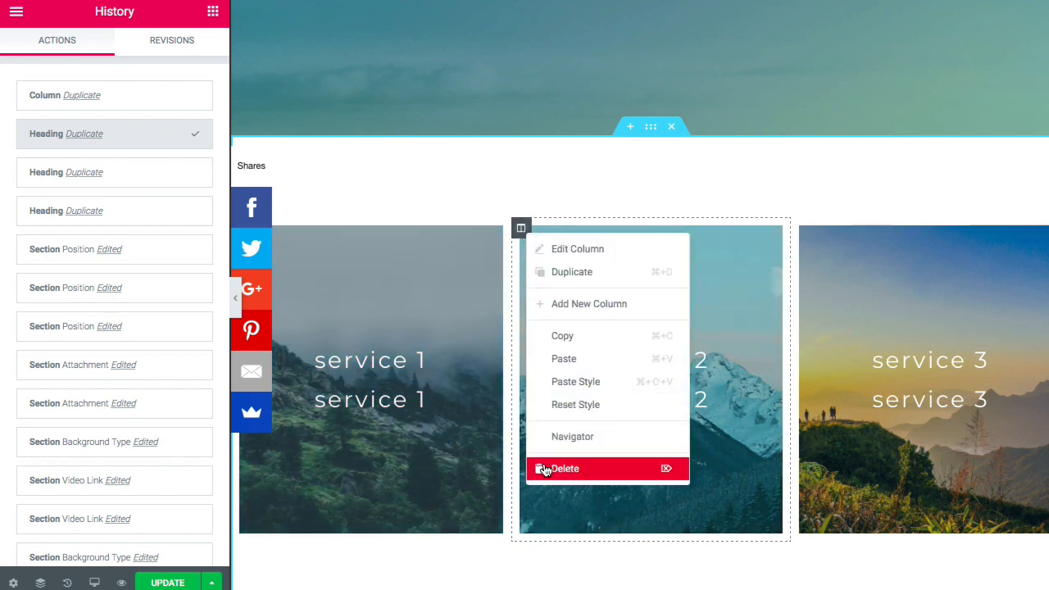
pyautogui.click(544, 470)
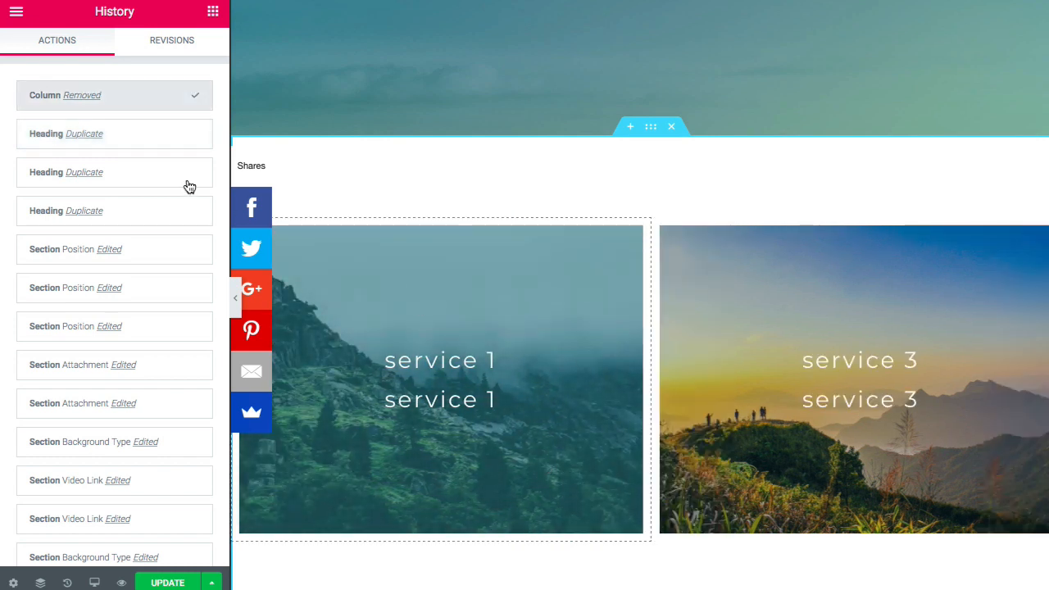
pyautogui.click(153, 139)
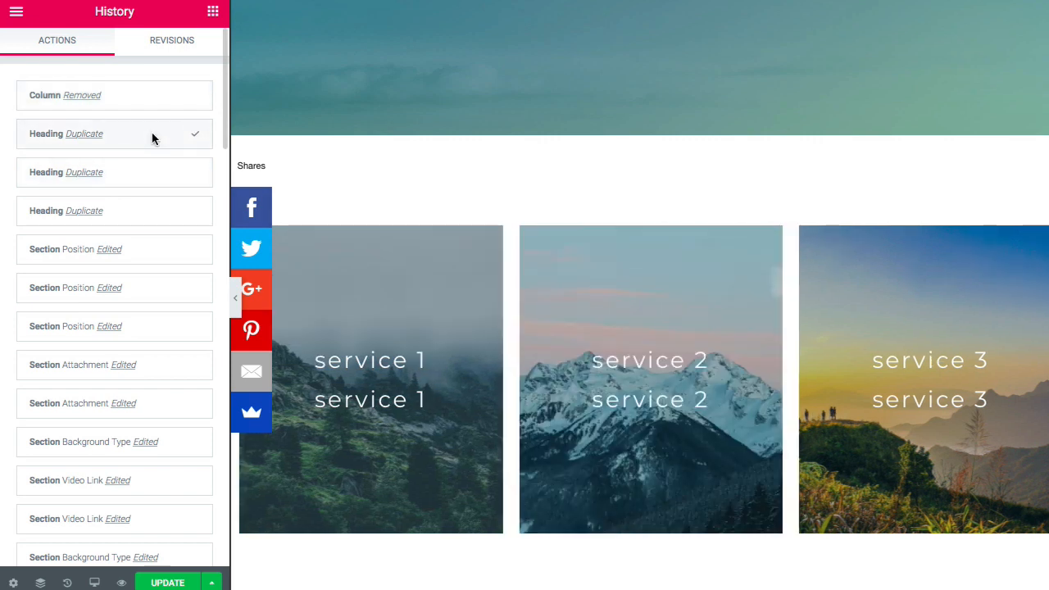
# - Retitle the lower headings 'Setup Your Website', 'Get Traffic' and 'Capture customers'
pyautogui.click(386, 407)
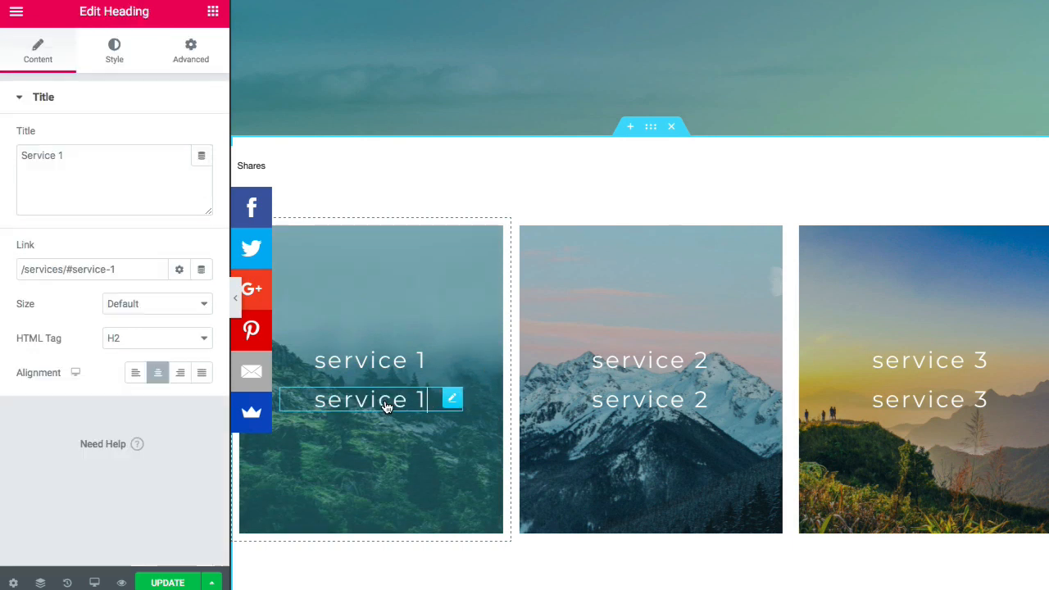
pyautogui.tripleClick(112, 147)
pyautogui.write('Setup Your Website')
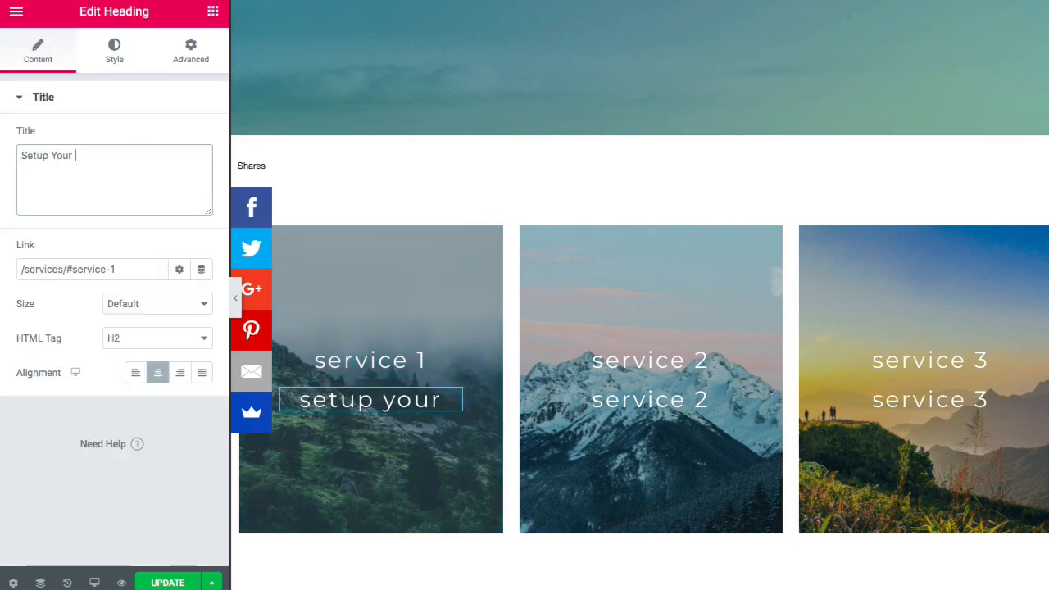
pyautogui.click(632, 412)
pyautogui.tripleClick(136, 163)
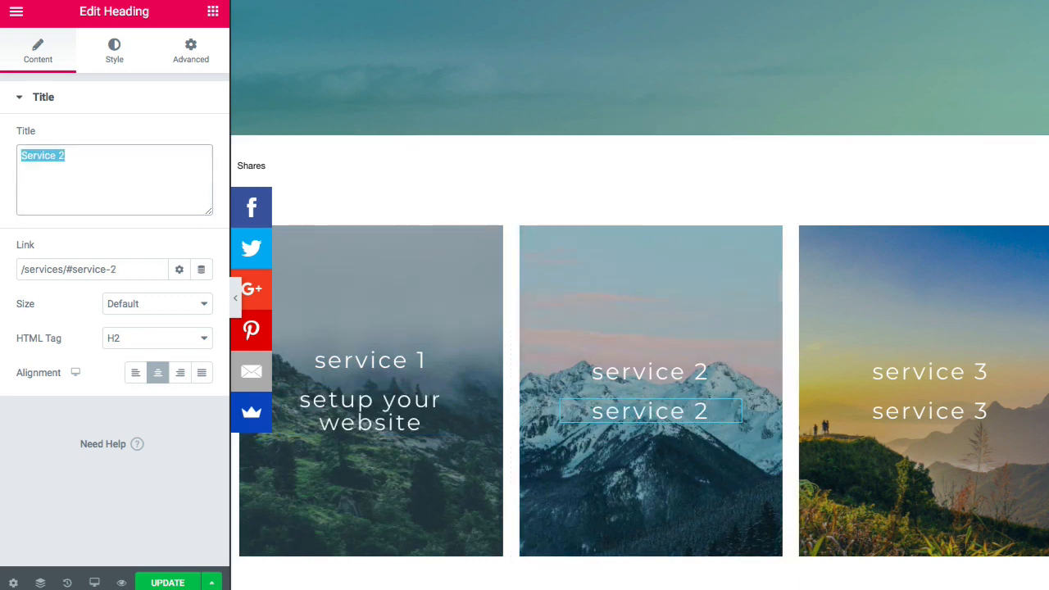
pyautogui.write('Get Traffic')
pyautogui.click(909, 417)
pyautogui.tripleClick(123, 155)
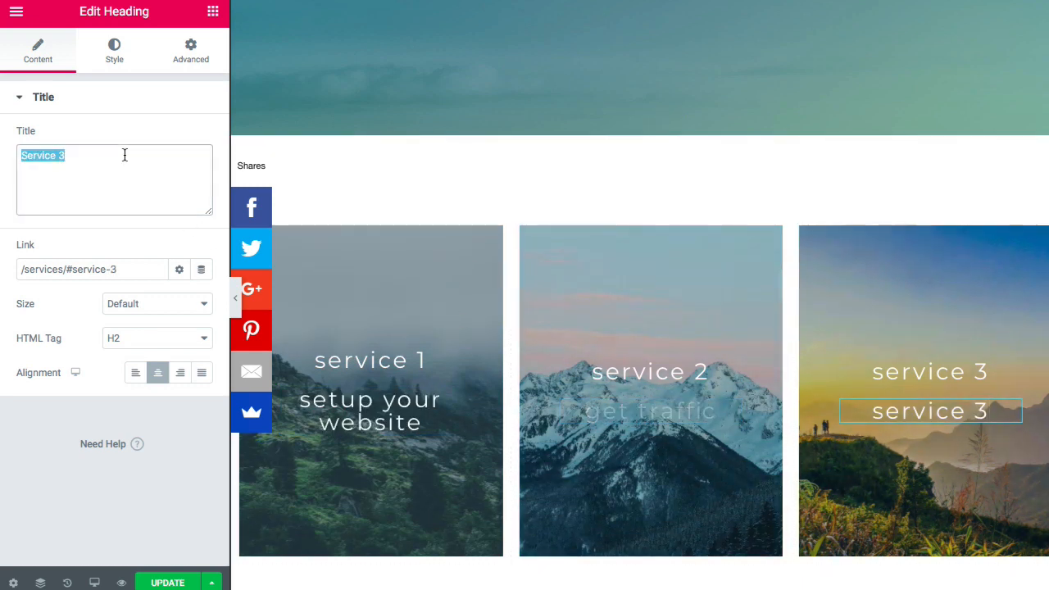
pyautogui.write('Capture customers')
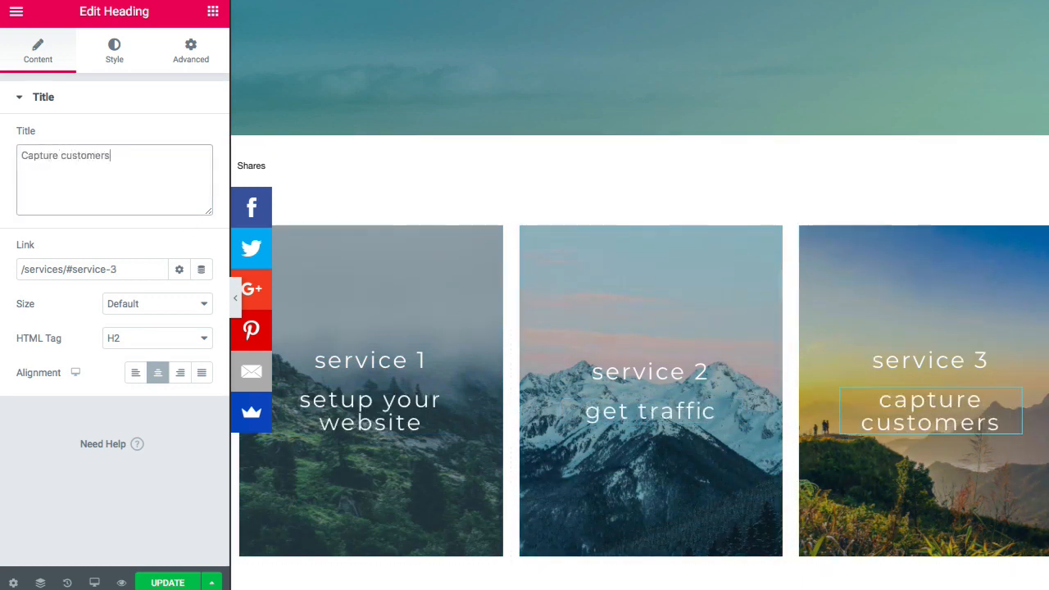
# - Retitle the top headings 'Website', 'Traffic' and 'Customers'
pyautogui.click(369, 361)
pyautogui.tripleClick(118, 157)
pyautogui.write('Website')
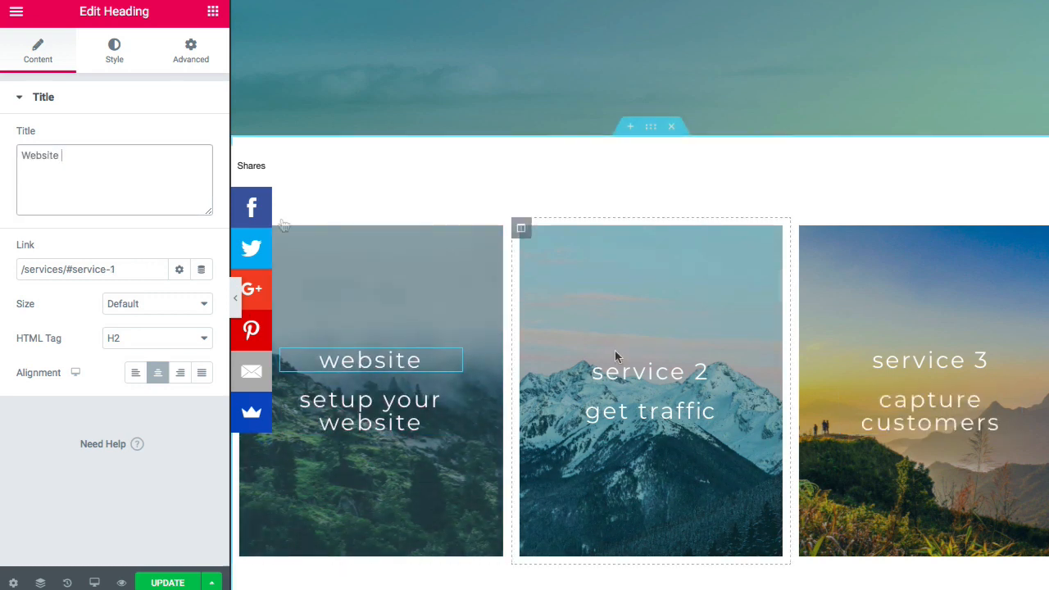
pyautogui.click(628, 376)
pyautogui.tripleClick(77, 155)
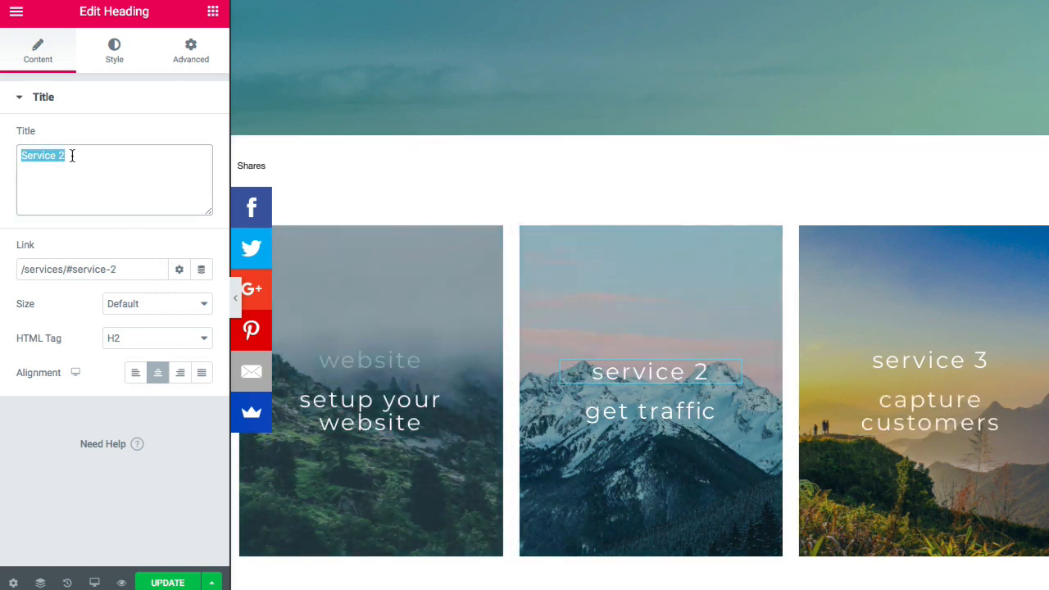
pyautogui.write('Traffic')
pyautogui.click(909, 366)
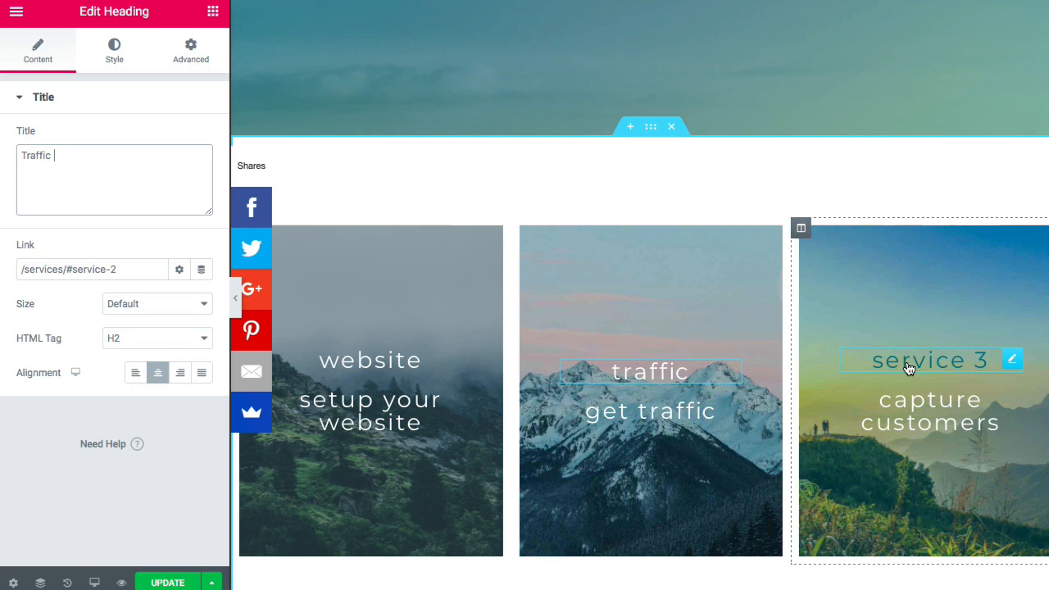
pyautogui.tripleClick(56, 157)
pyautogui.write('Customers')
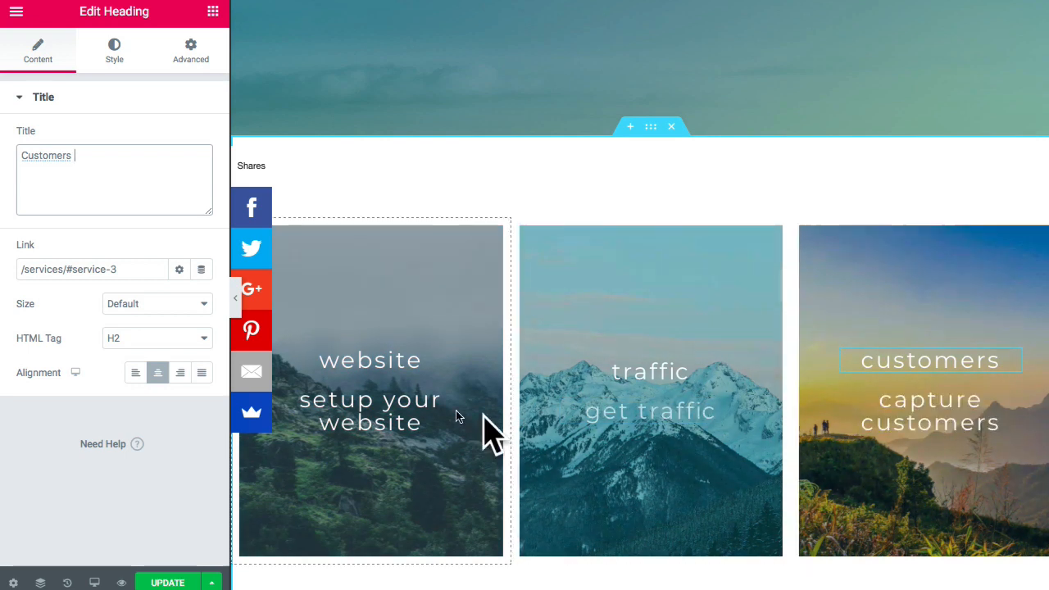
pyautogui.click(403, 413)
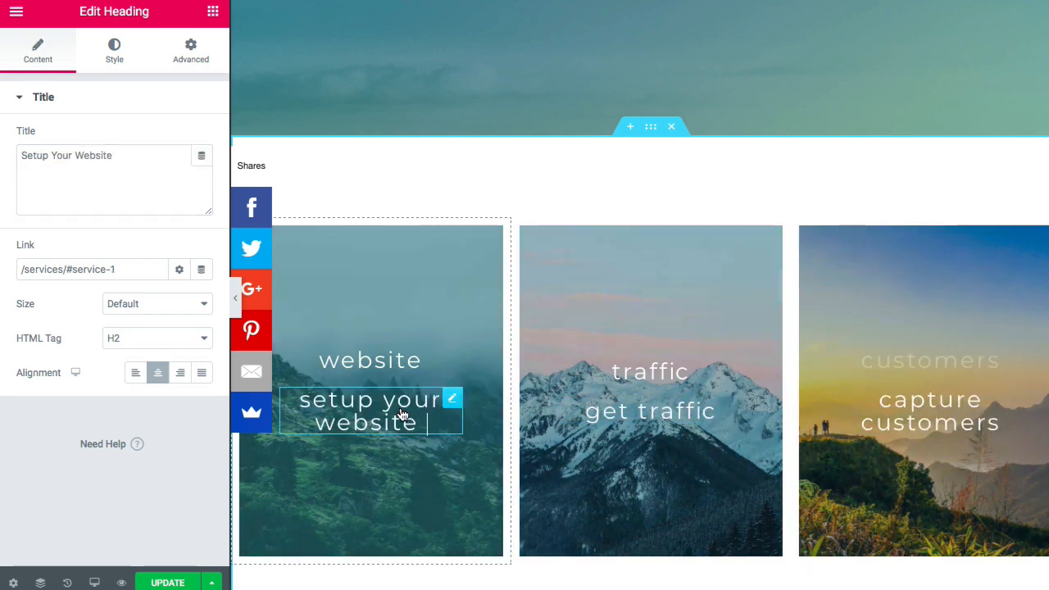
# - Set the 'Setup Your Website' subheading's typography size to 15 px
pyautogui.click(114, 59)
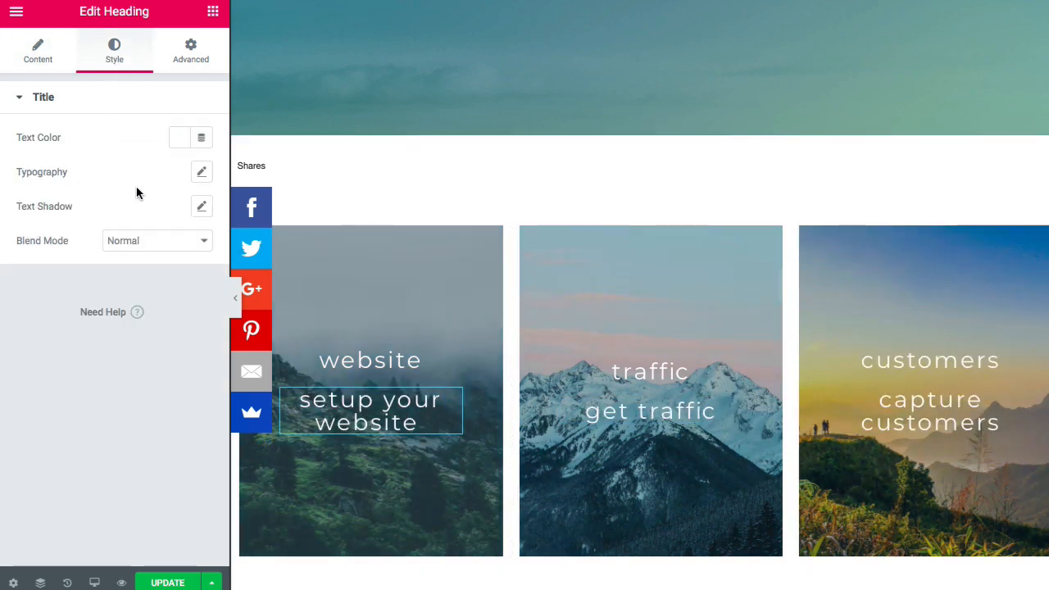
pyautogui.click(199, 176)
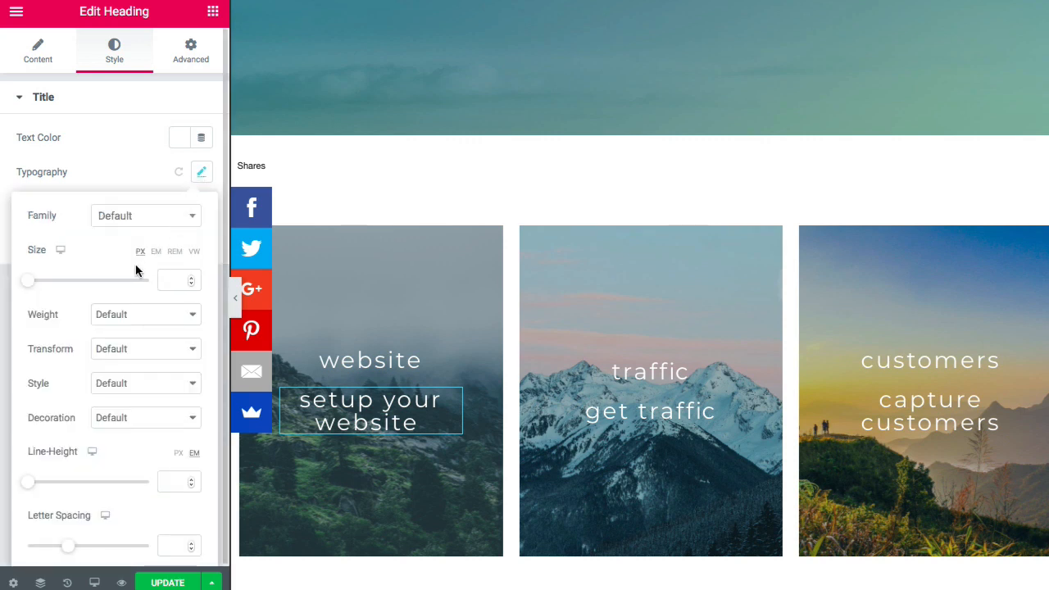
pyautogui.moveTo(37, 285); pyautogui.dragTo(45, 286)
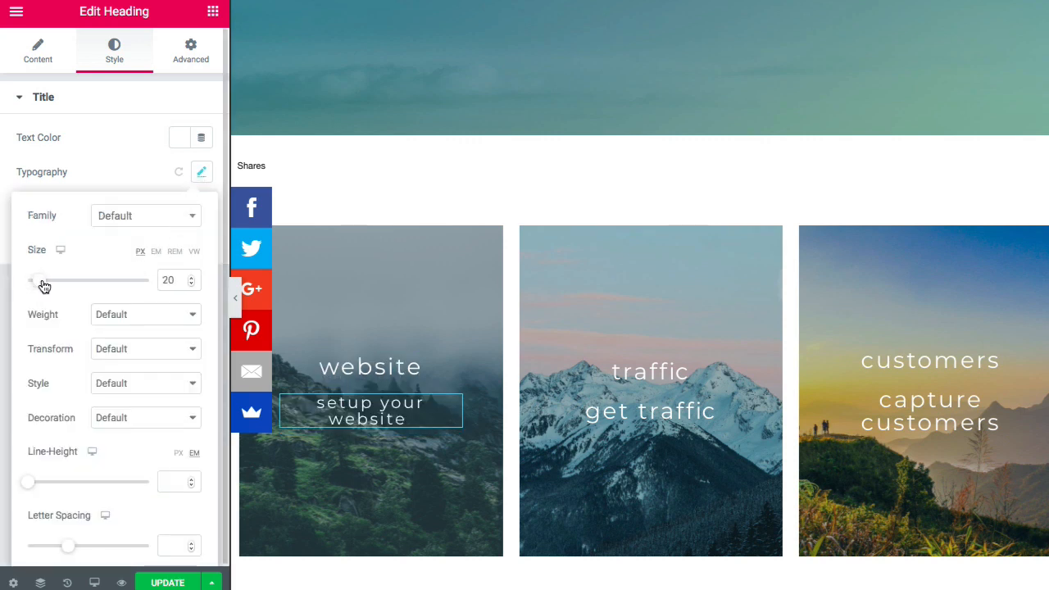
pyautogui.click(191, 284)
pyautogui.click(191, 284)
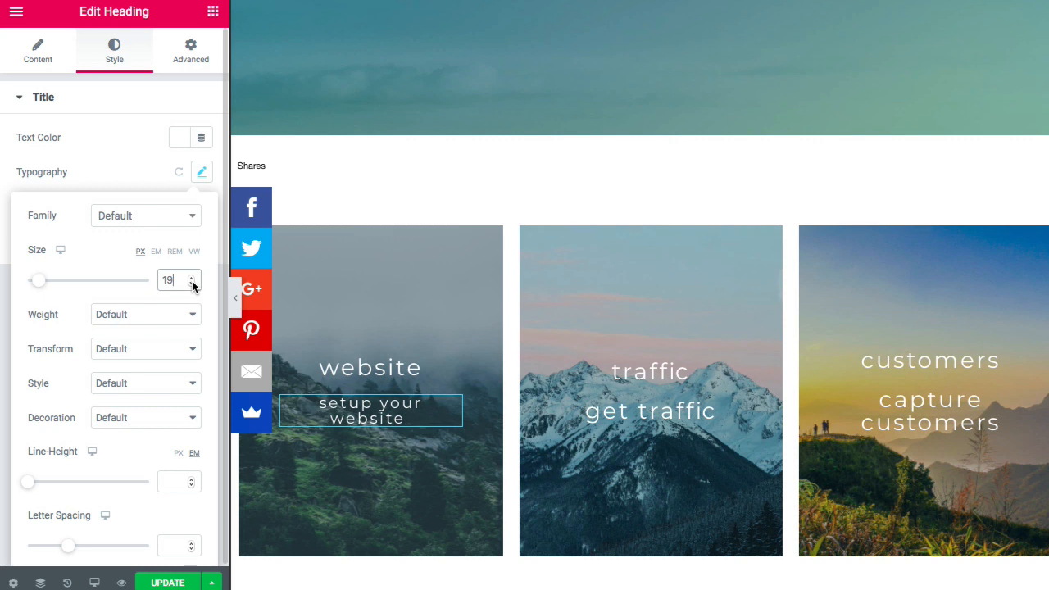
pyautogui.click(191, 283)
pyautogui.click(193, 283)
pyautogui.click(192, 284)
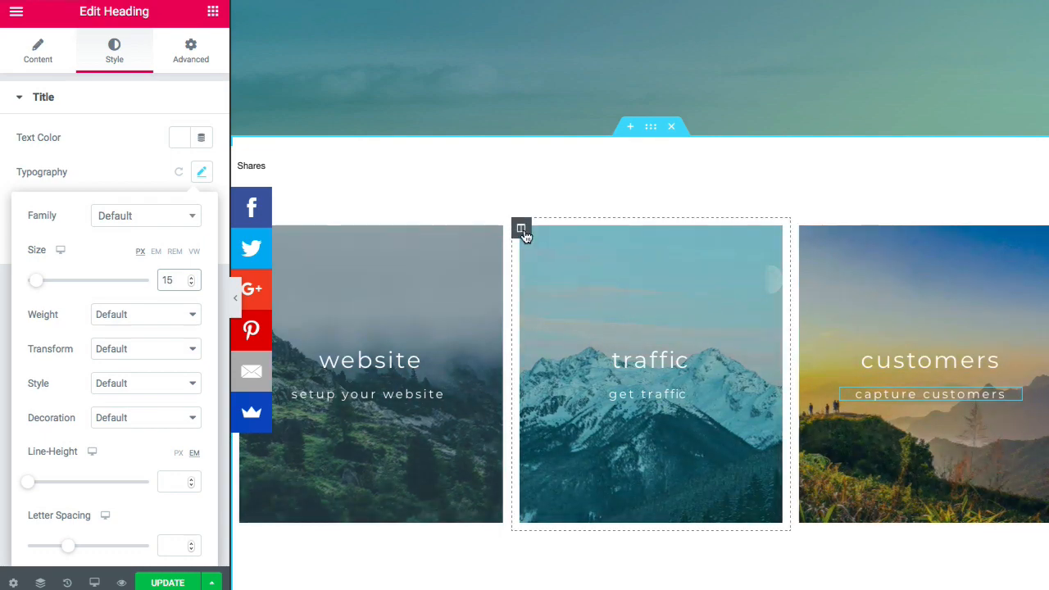
pyautogui.click(629, 317)
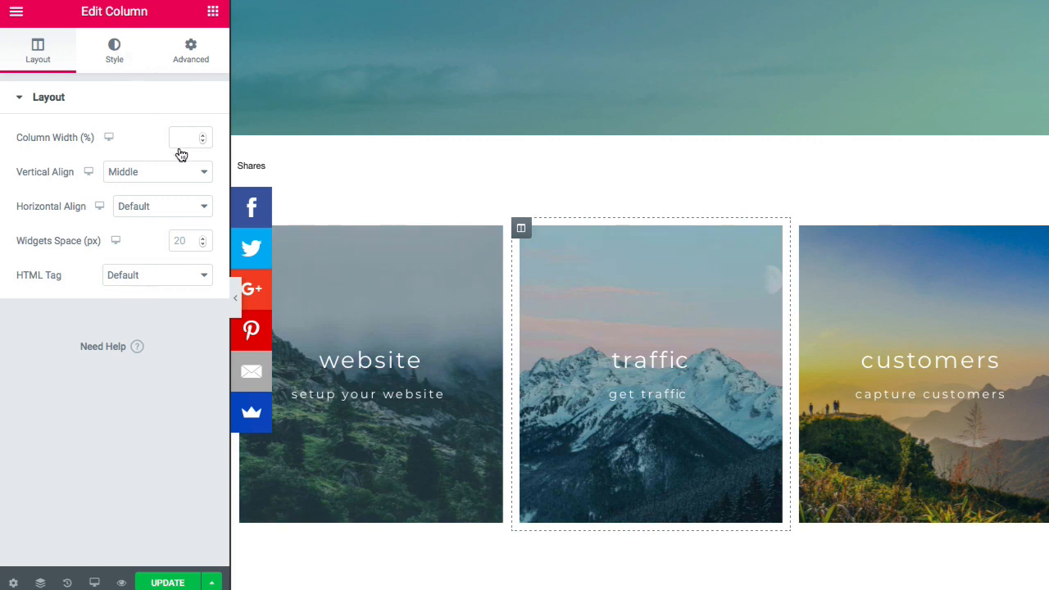
# - Set the misty mountain photo from the Media Library as the traffic column's background
pyautogui.click(114, 49)
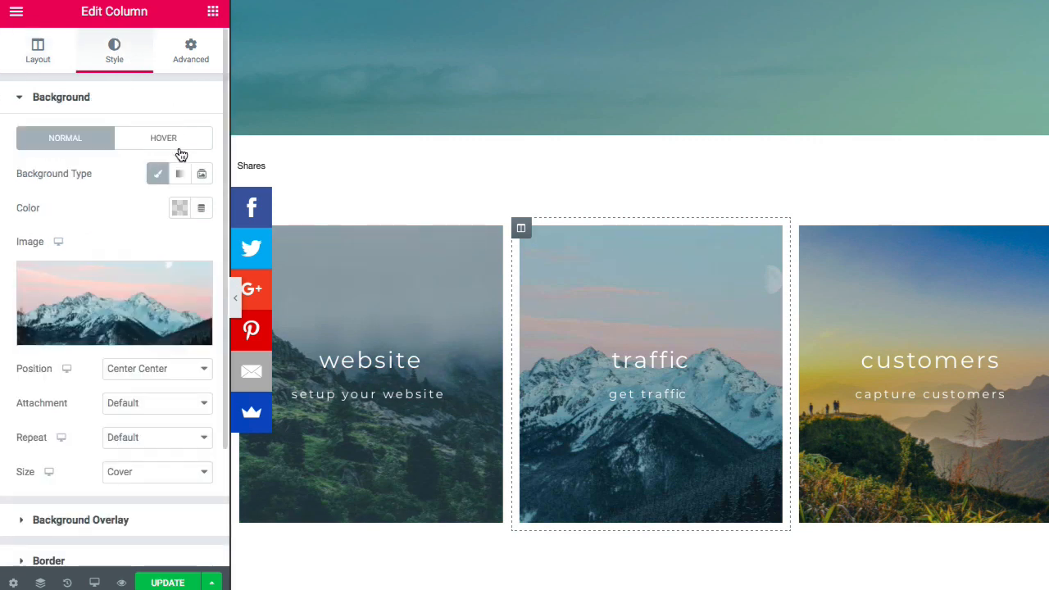
pyautogui.click(103, 327)
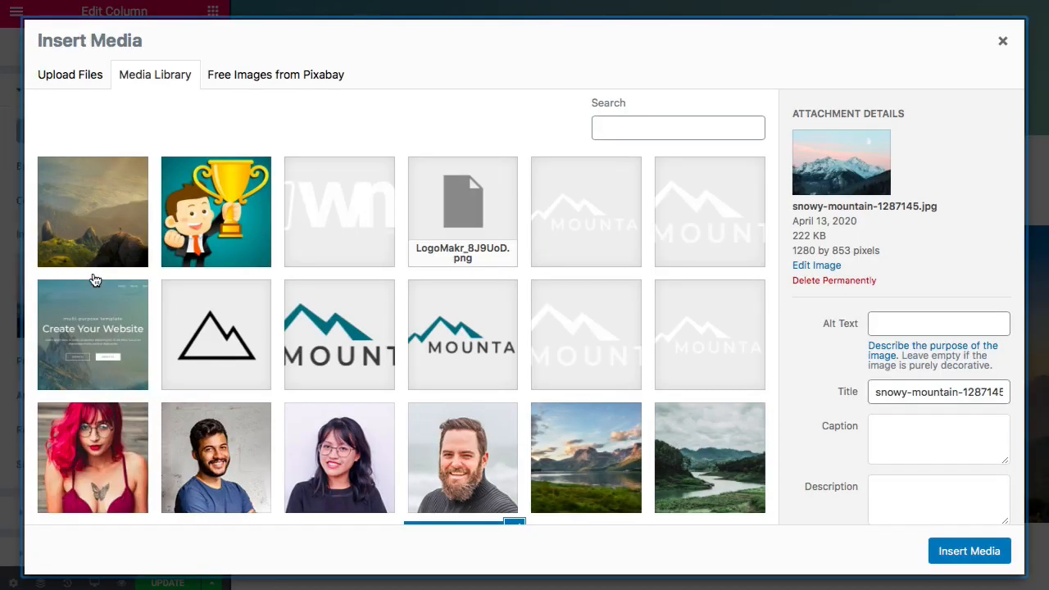
pyautogui.click(109, 214)
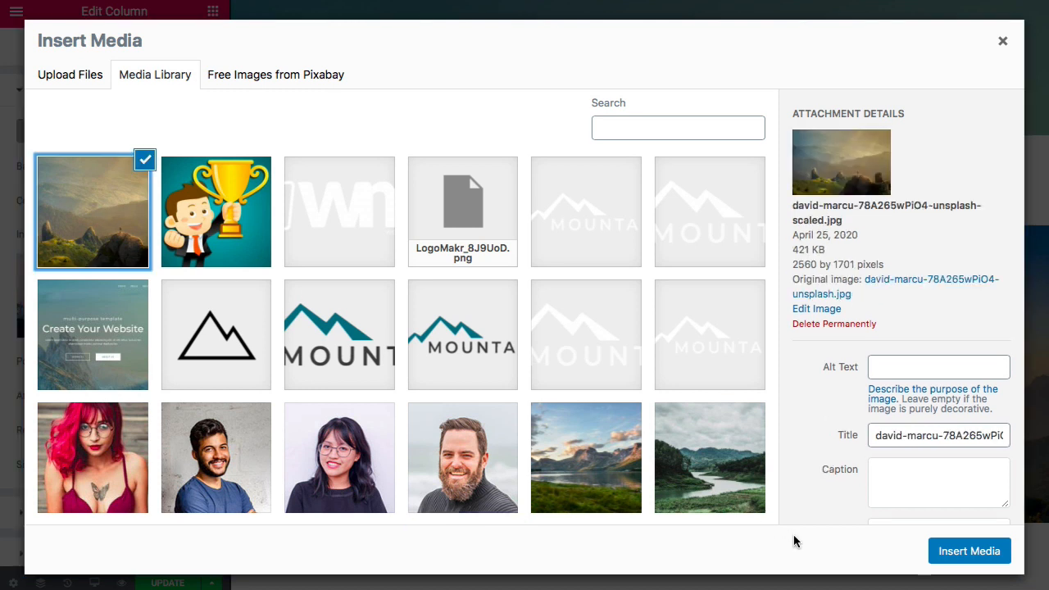
pyautogui.click(953, 554)
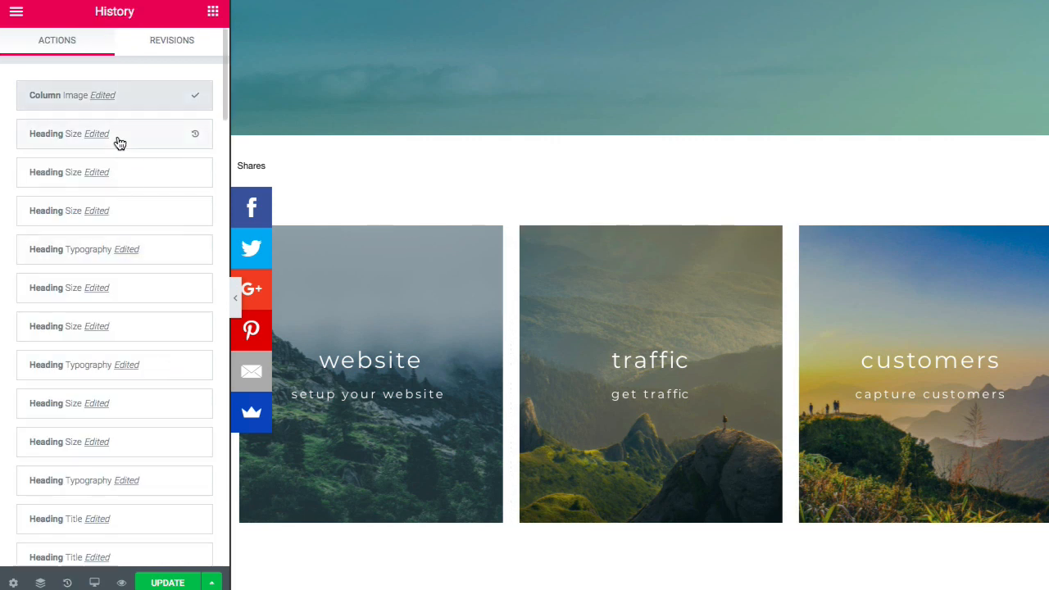
# - Revert to the 'Heading Size Edited' history step, restoring the snowy mountain photo
pyautogui.click(119, 141)
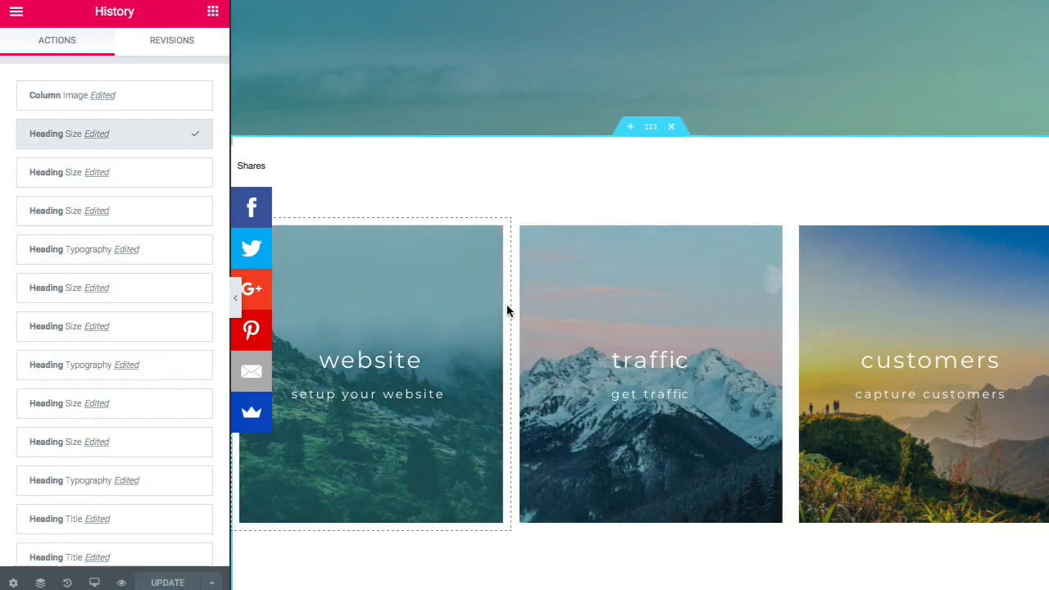
pyautogui.scroll(-2, 507, 304)
pyautogui.scroll(-3, 507, 308)
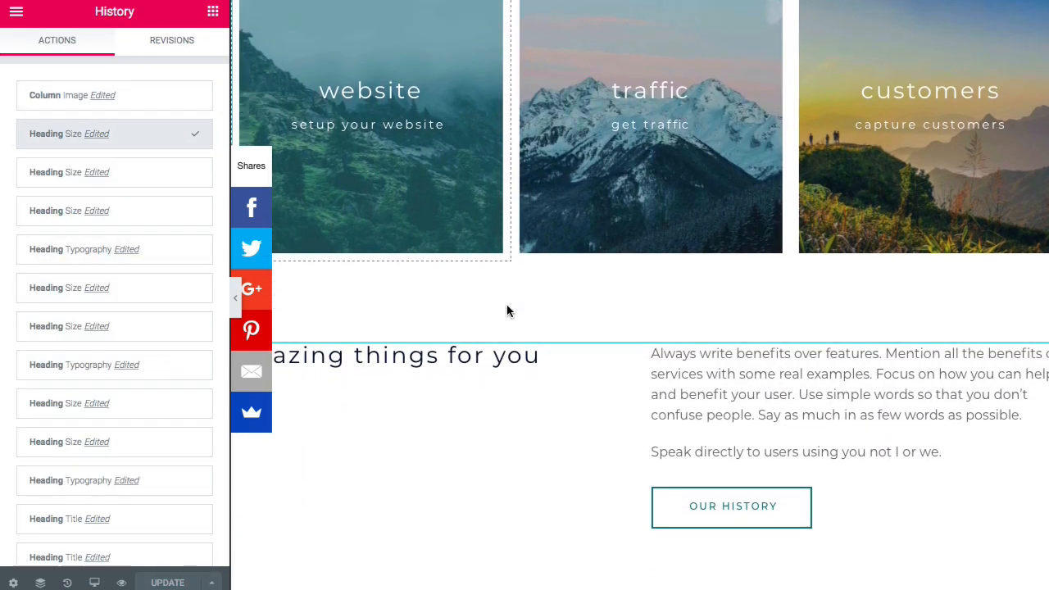
pyautogui.scroll(-1, 506, 310)
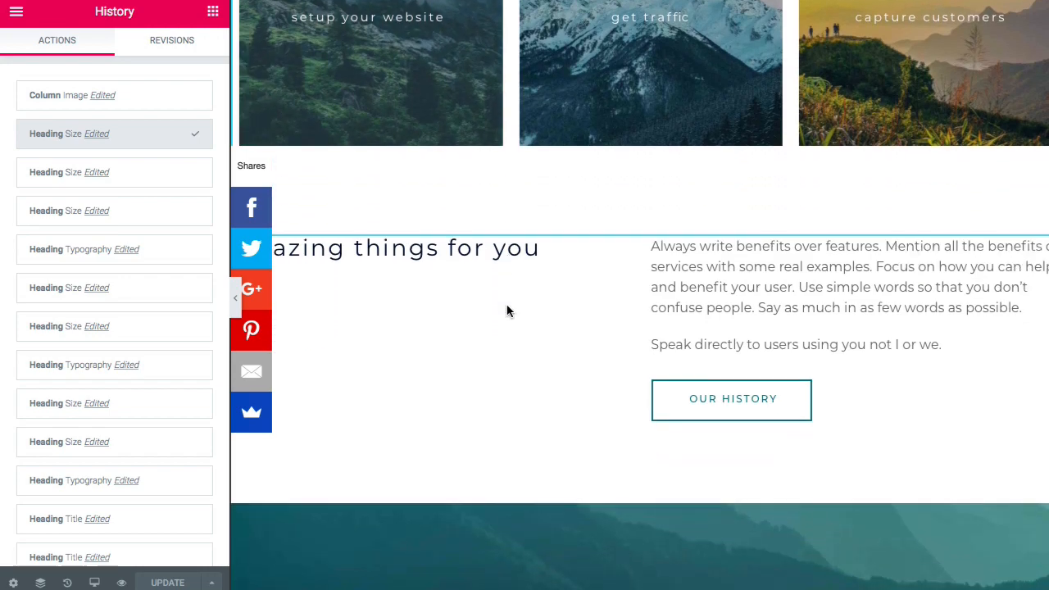
# - Replace the 'Amazing Things for You' heading title with 'Ready to start'
pyautogui.click(414, 248)
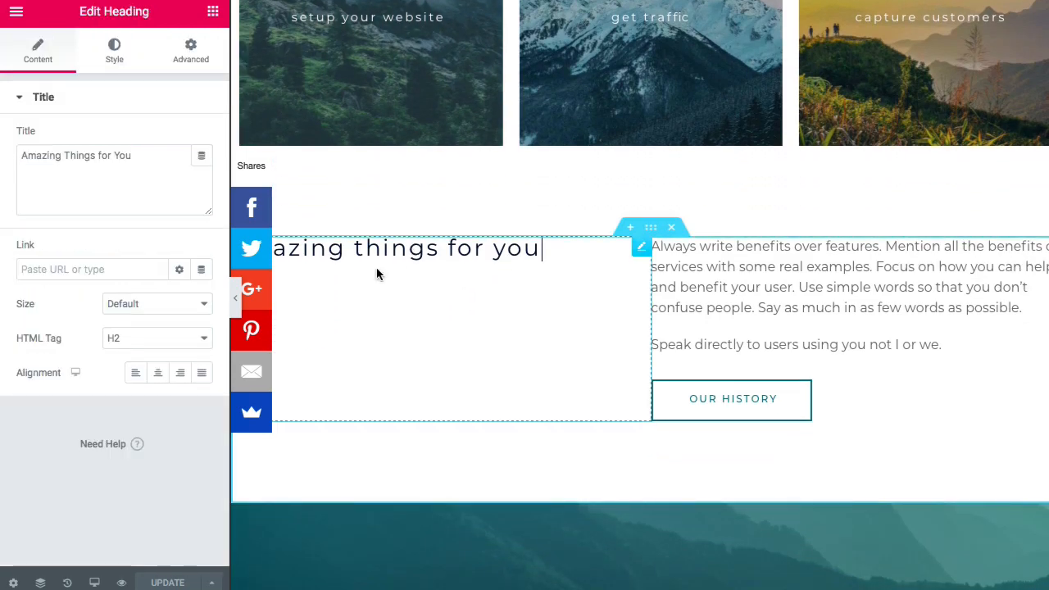
pyautogui.click(234, 298)
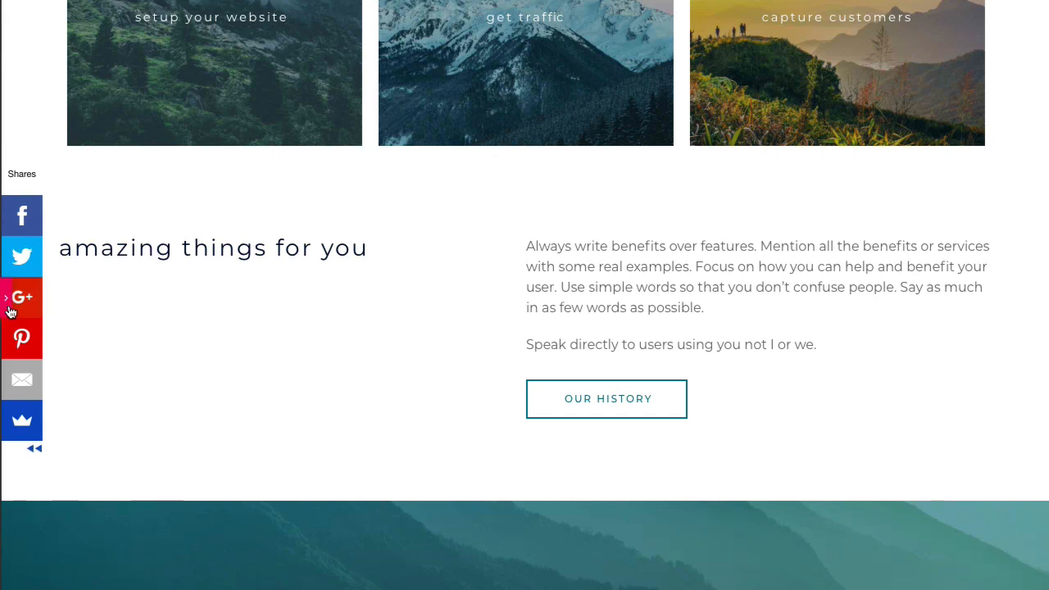
pyautogui.click(51, 311)
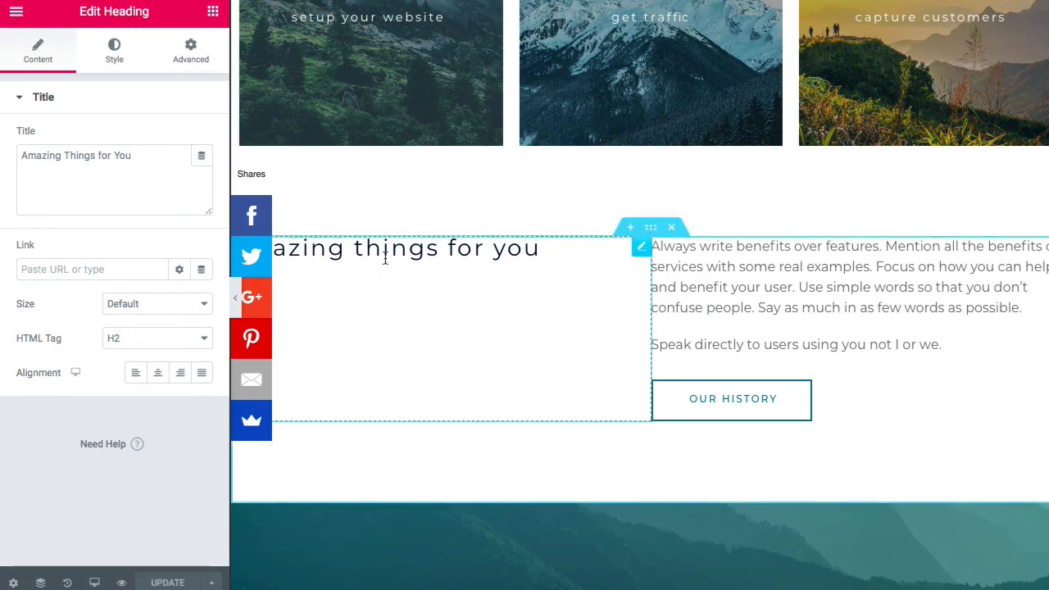
pyautogui.tripleClick(384, 255)
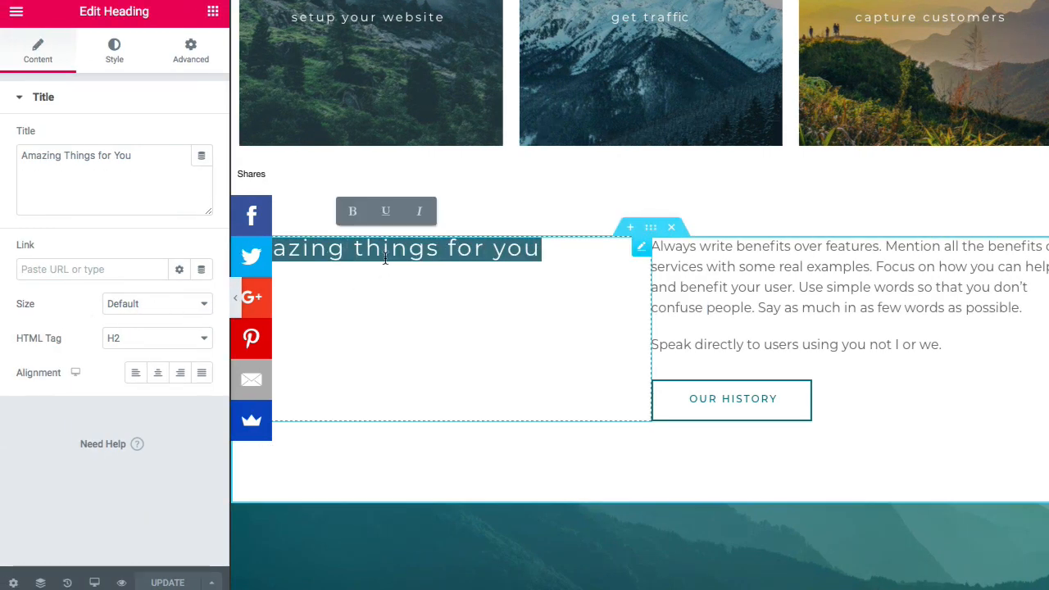
pyautogui.press('BackSpace')
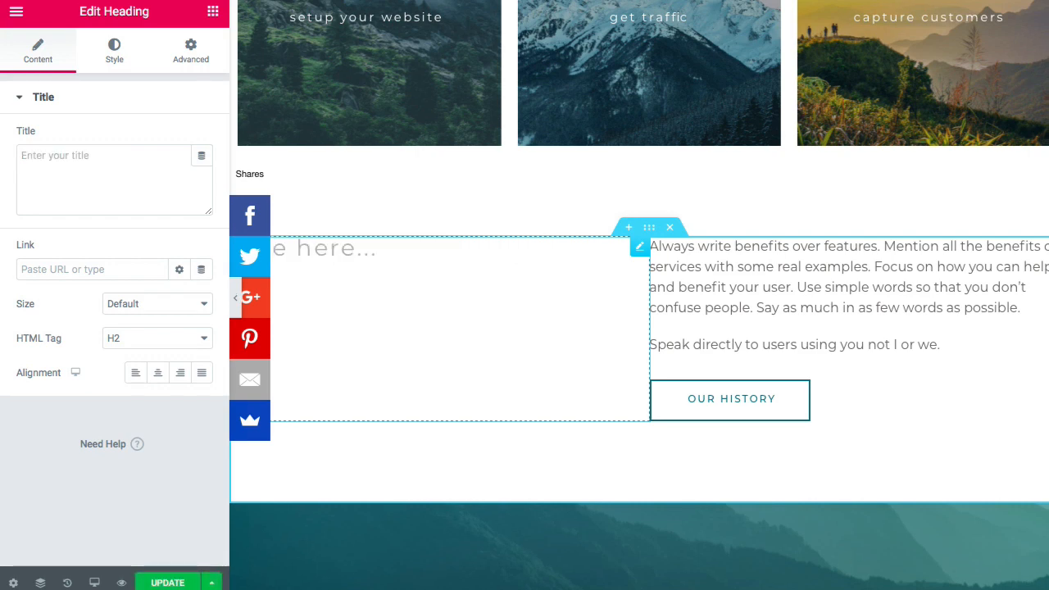
pyautogui.click(109, 162)
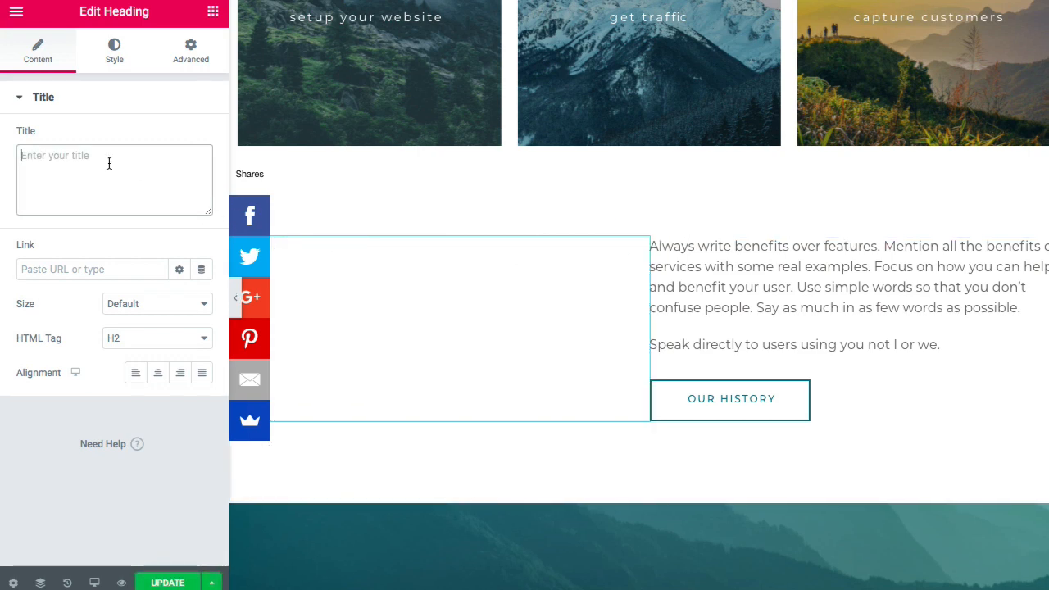
pyautogui.write('Ready')
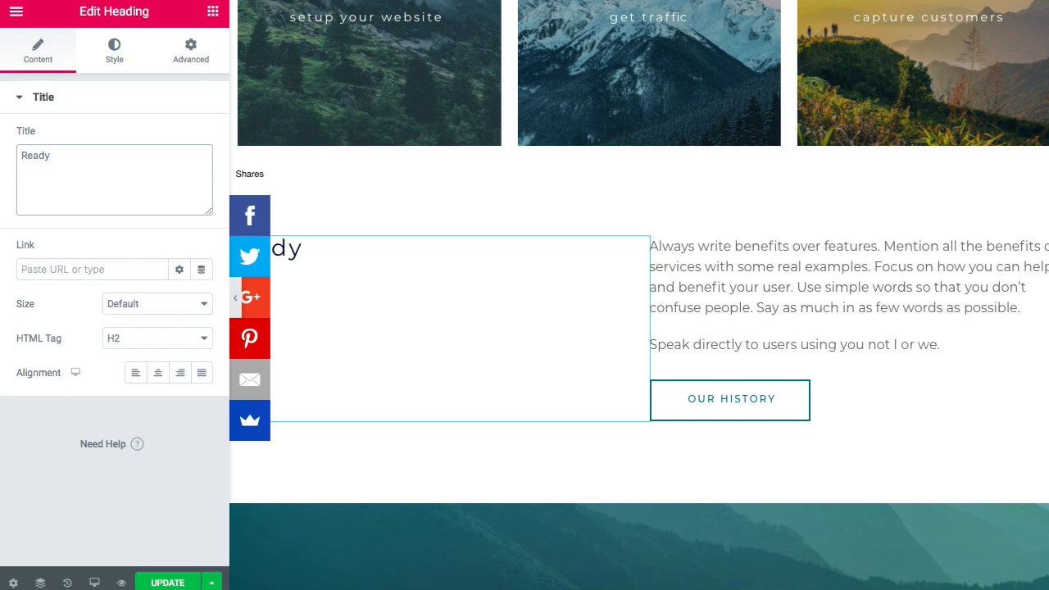
pyautogui.write(' to starte')
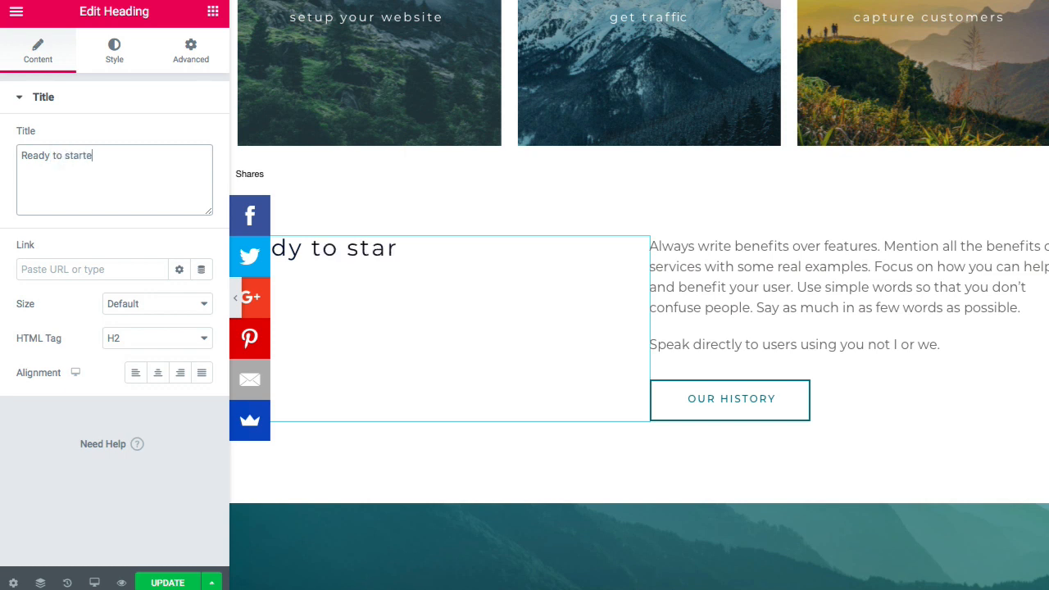
pyautogui.press('BackSpace')
# - Add the final '?' to the heading and paste the 'Get started building your money making website' paragraph over the old benefits text
pyautogui.write('?')
pyautogui.click(726, 300)
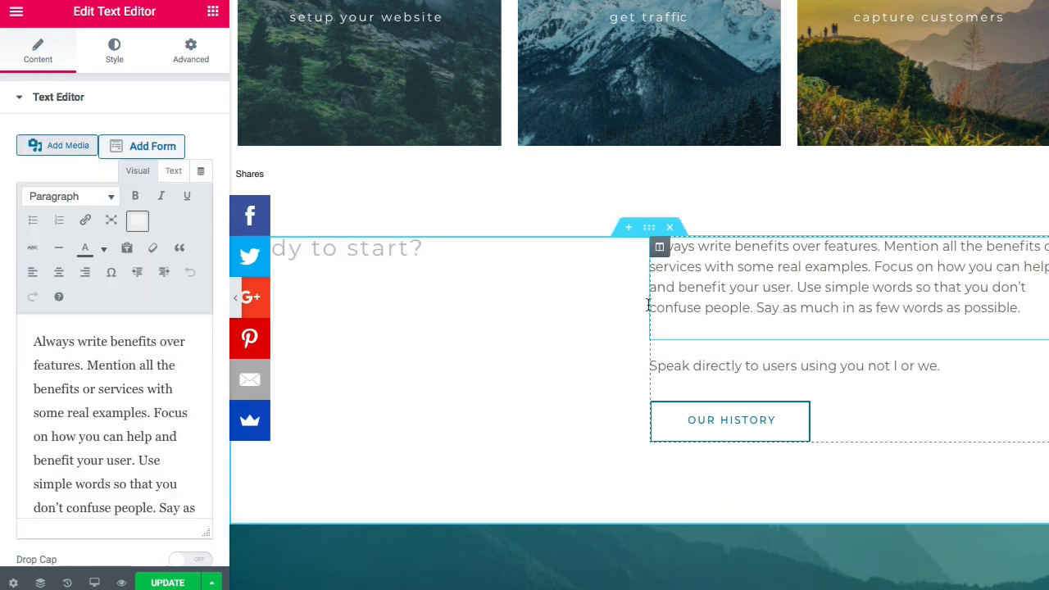
pyautogui.scroll(-1, 148, 394)
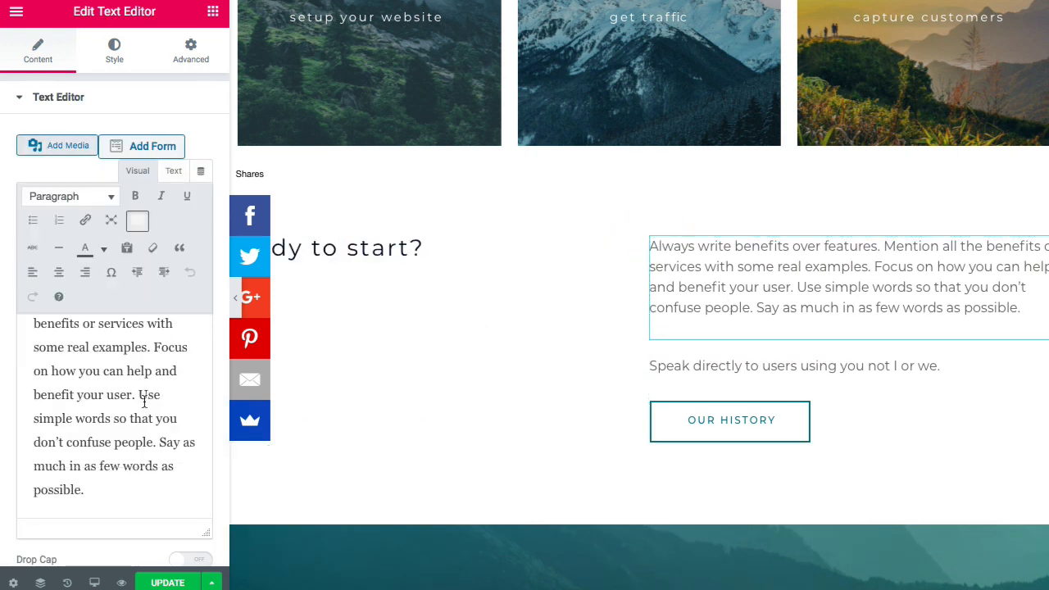
pyautogui.moveTo(92, 502); pyautogui.dragTo(41, 309)
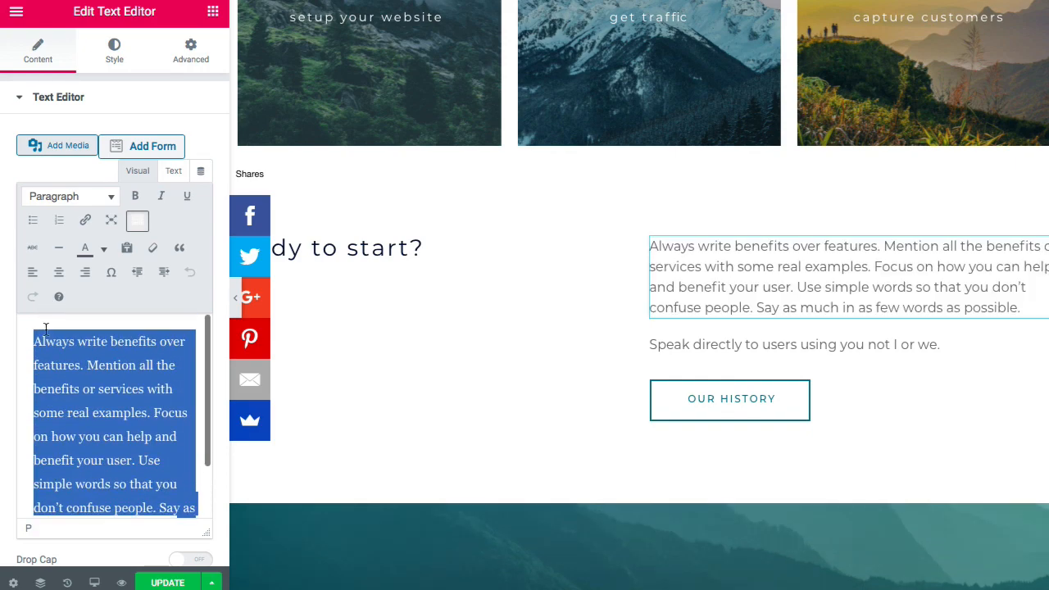
pyautogui.press('BackSpace')
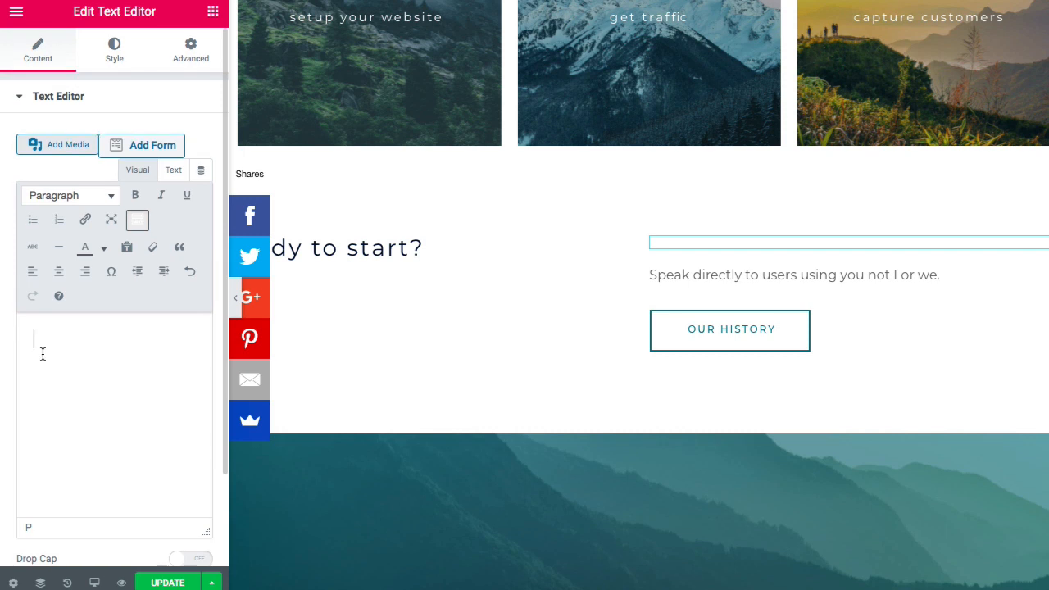
pyautogui.rightClick(38, 340)
pyautogui.click(70, 381)
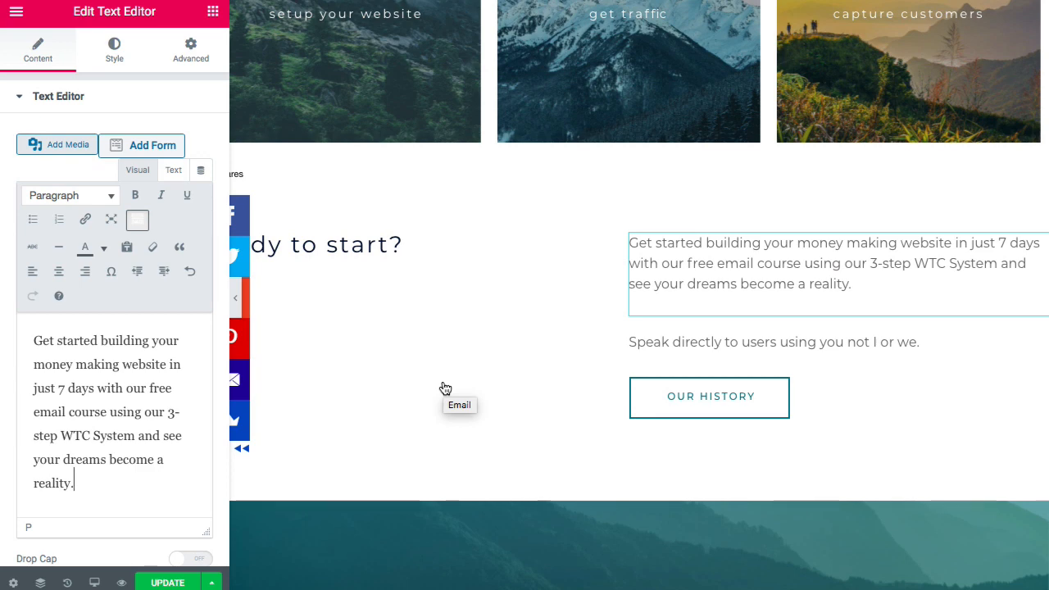
# - Delete the 'Speak directly to users' text block
pyautogui.click(737, 349)
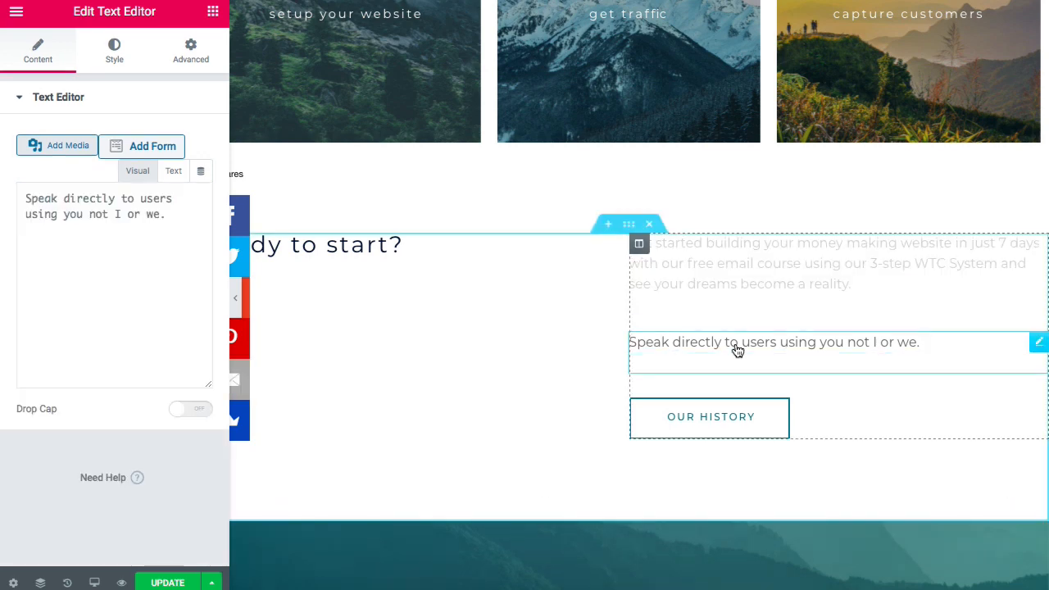
pyautogui.rightClick(1038, 341)
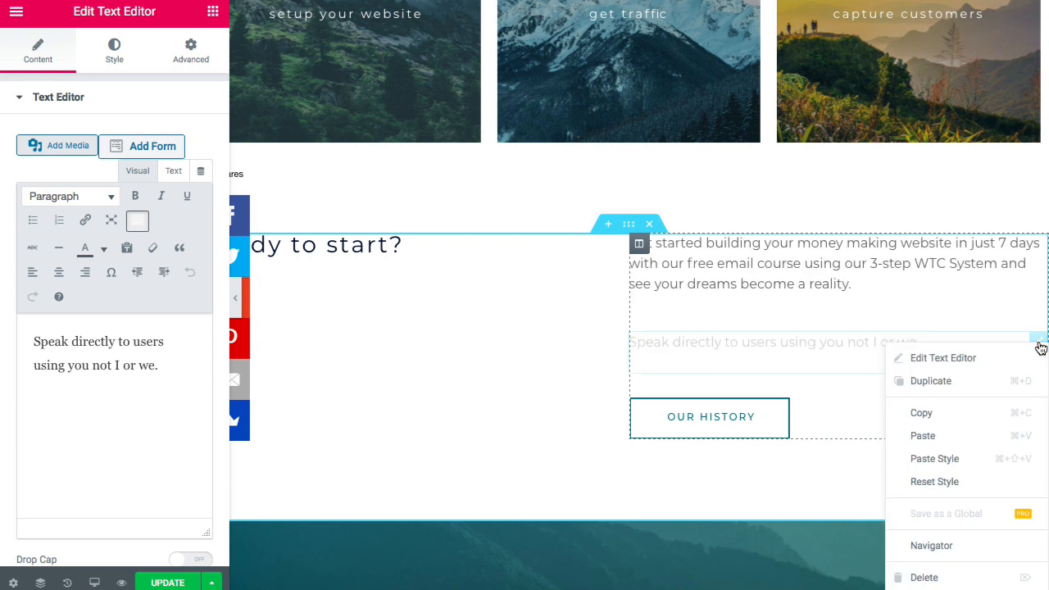
pyautogui.click(930, 574)
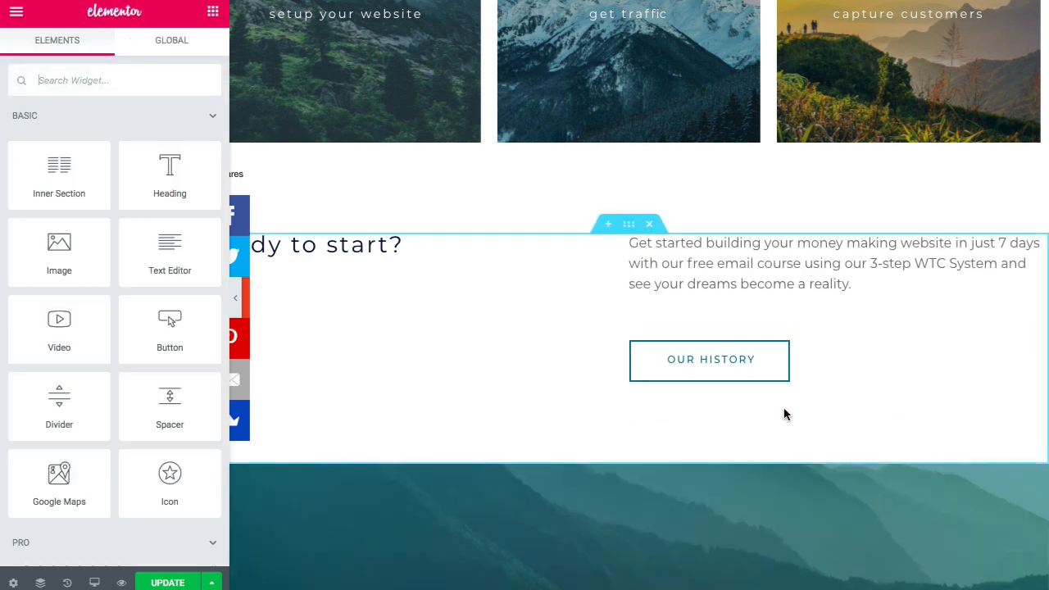
# - Point the OUR HISTORY button to /contact and relabel it 'Get Stated'
pyautogui.click(731, 376)
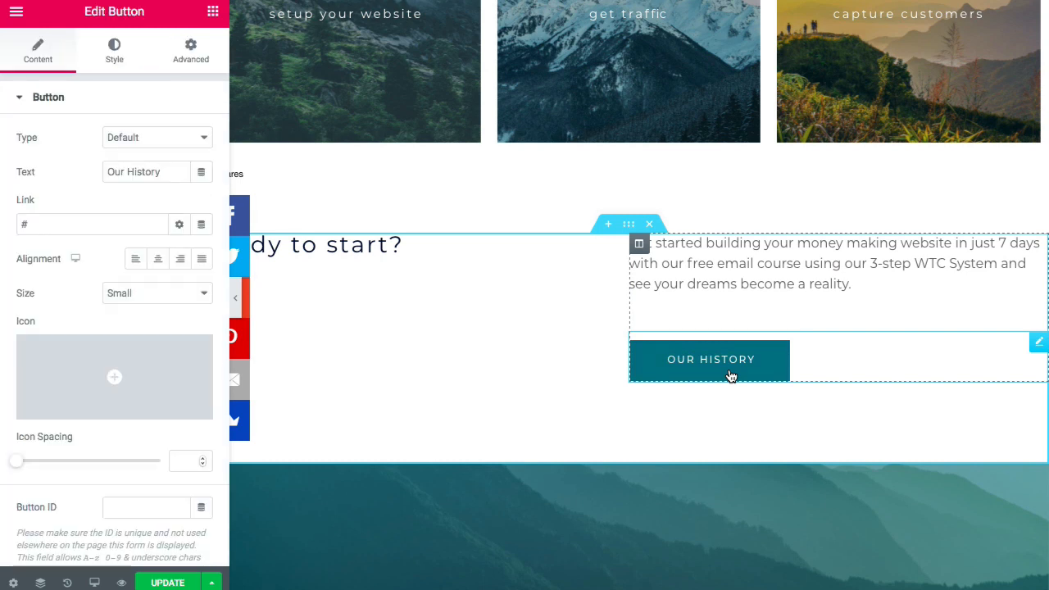
pyautogui.click(111, 228)
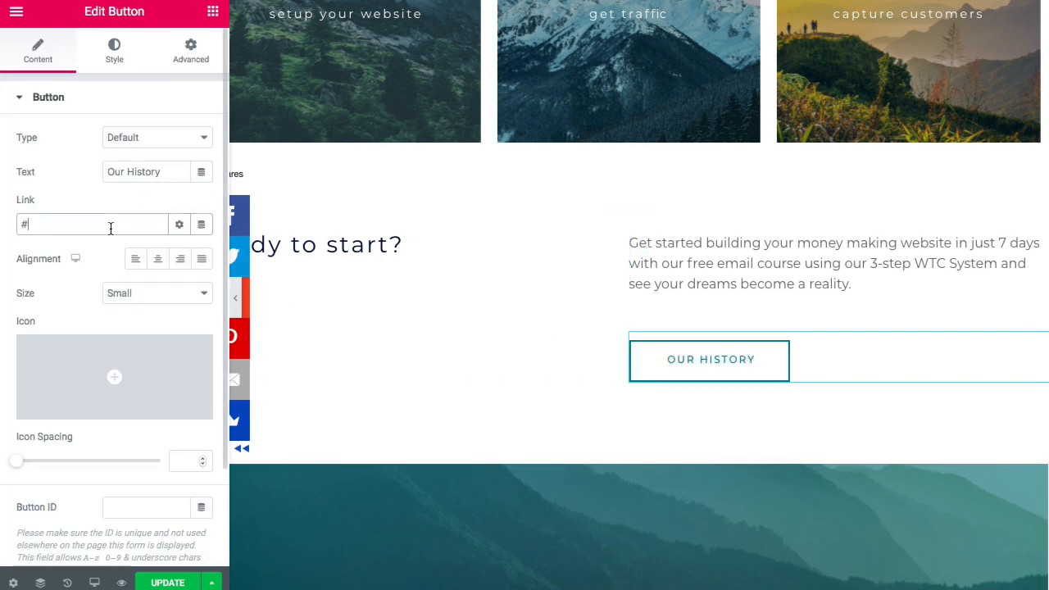
pyautogui.press('BackSpace')
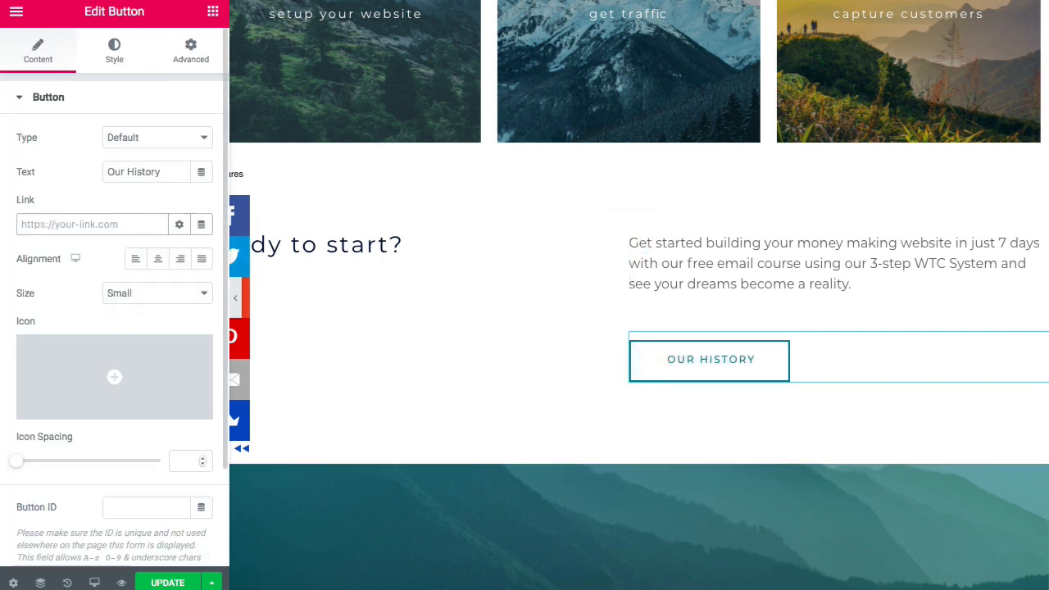
pyautogui.write('/contact')
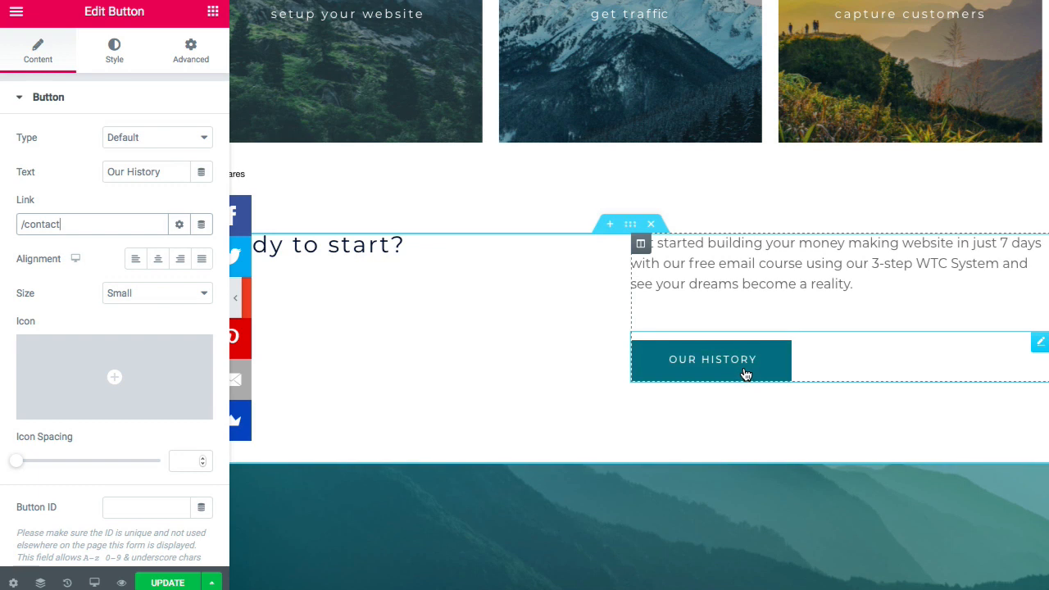
pyautogui.tripleClick(155, 174)
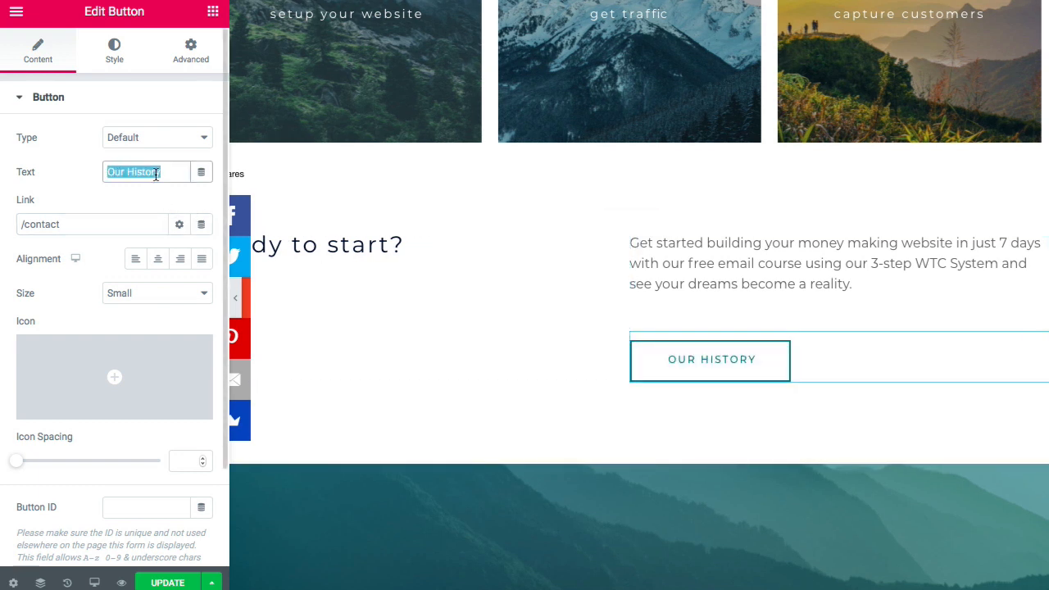
pyautogui.write('Get')
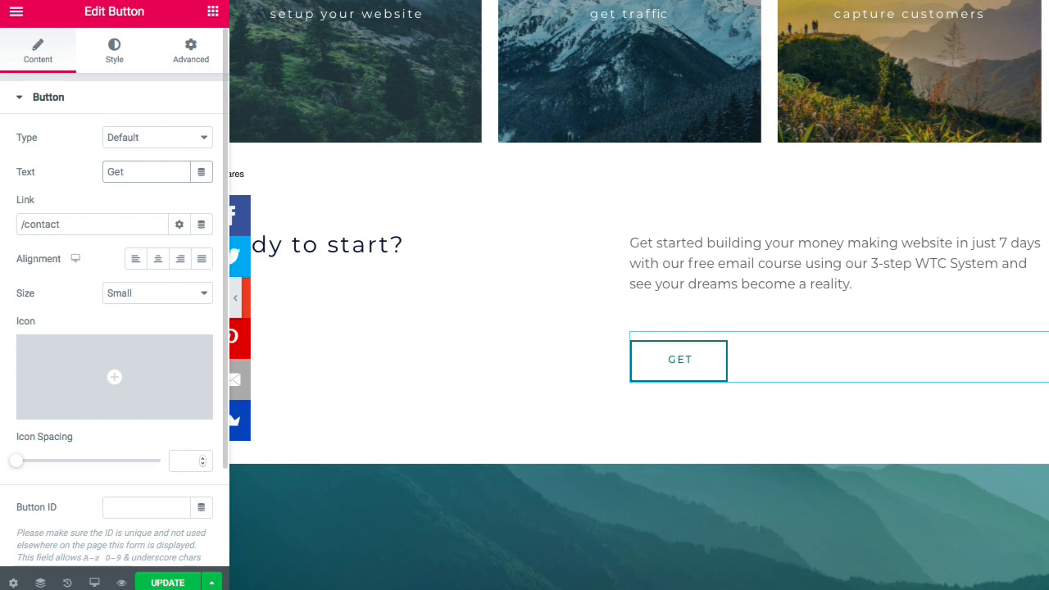
pyautogui.write(' Stated')
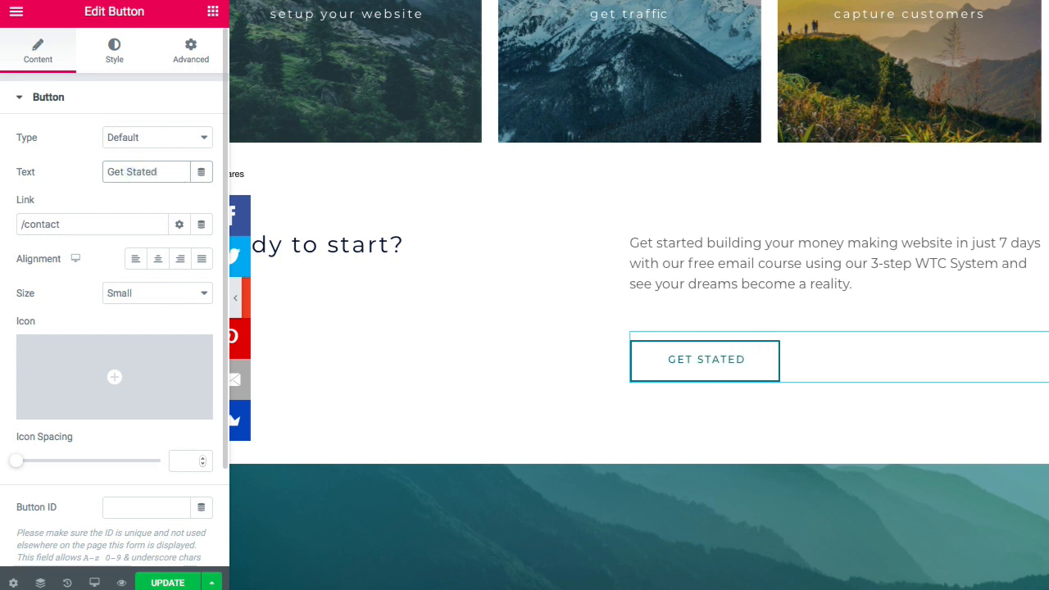
pyautogui.click(425, 306)
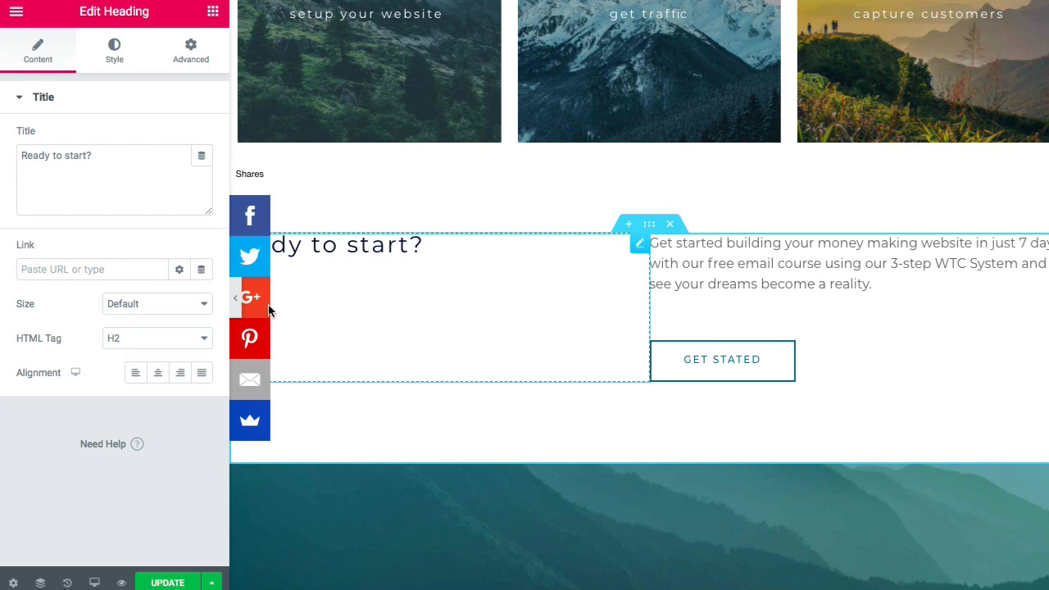
# - Preview the image cards full-width, save with Update, and scroll down to the Call To Action section
pyautogui.click(235, 302)
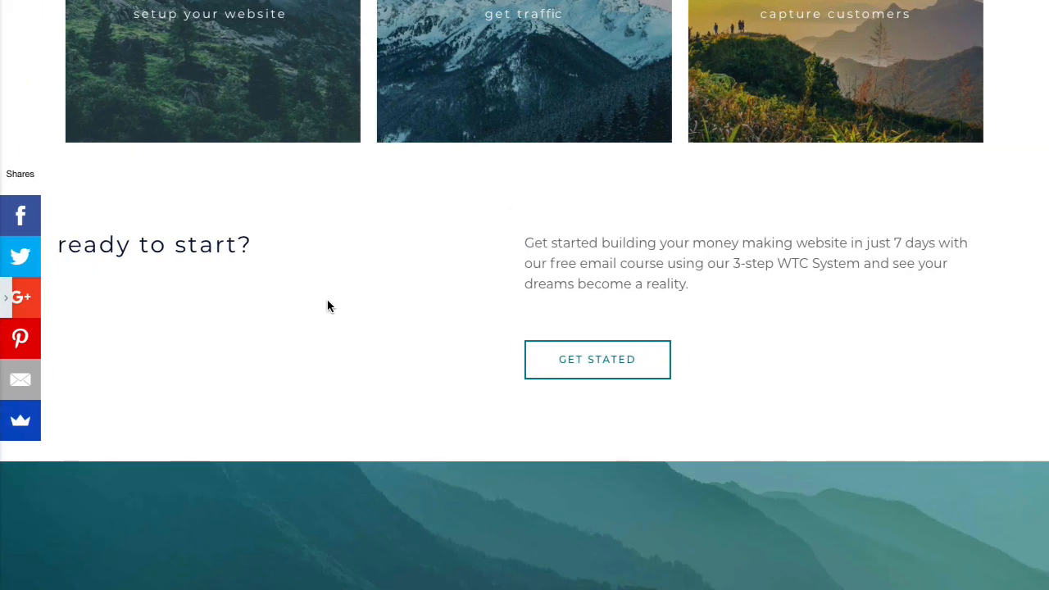
pyautogui.scroll(3, 327, 305)
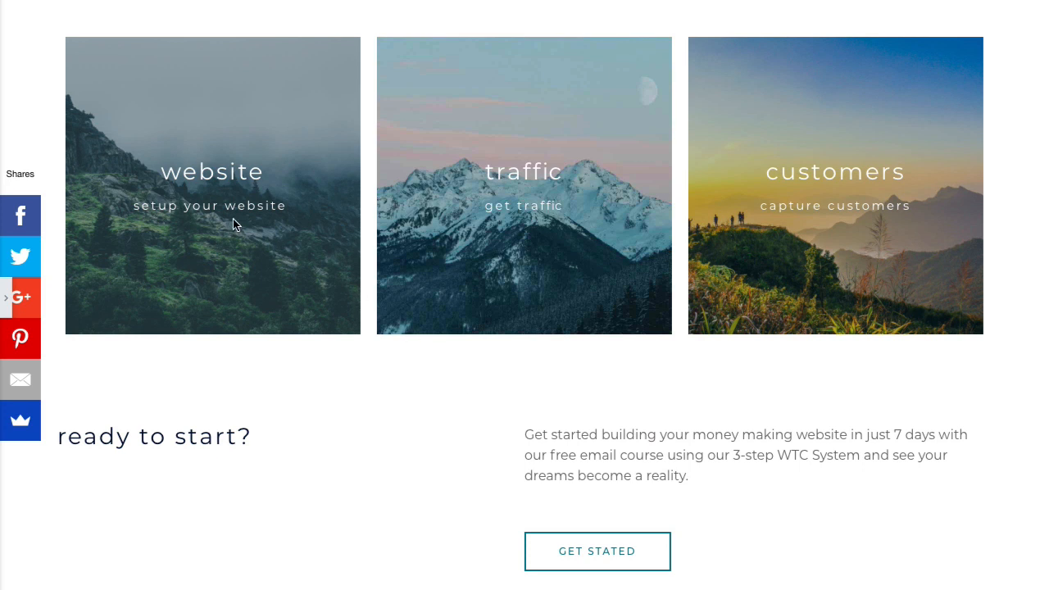
pyautogui.scroll(1, 222, 205)
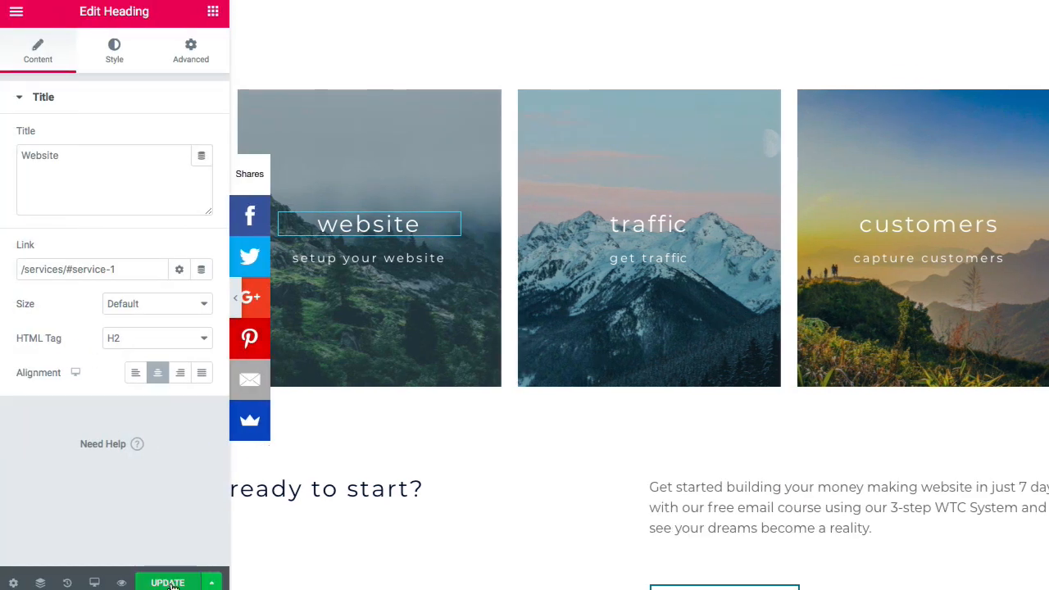
pyautogui.click(170, 583)
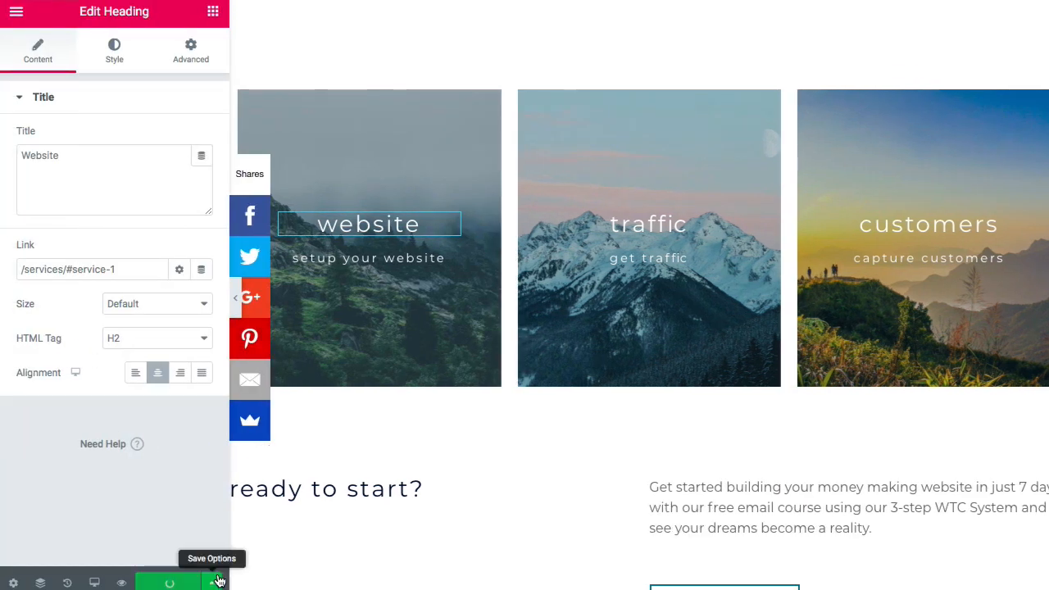
pyautogui.scroll(-3, 489, 410)
pyautogui.scroll(-6, 489, 405)
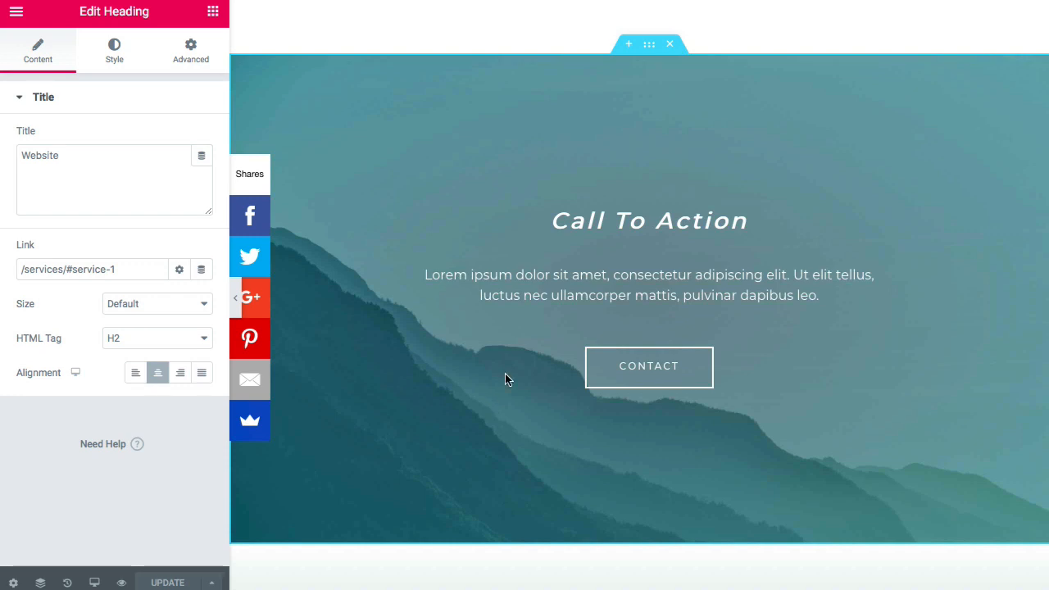
# - Swap the Call To Action lorem ipsum for four pasted Websites Made Easy paragraphs
pyautogui.click(529, 289)
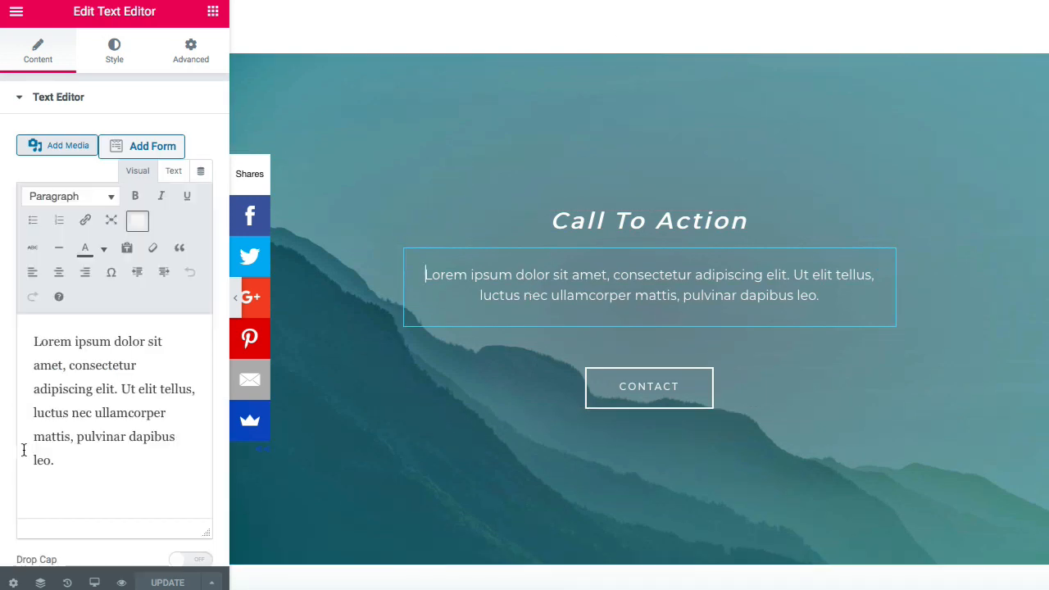
pyautogui.click(102, 461)
pyautogui.moveTo(105, 461); pyautogui.dragTo(37, 345)
pyautogui.press('BackSpace')
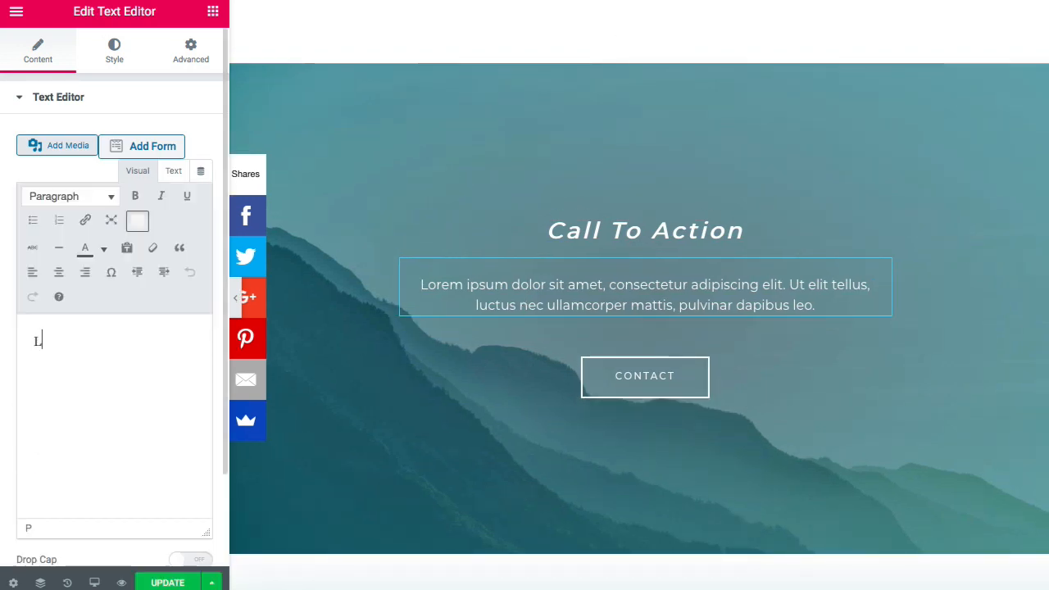
pyautogui.press('BackSpace')
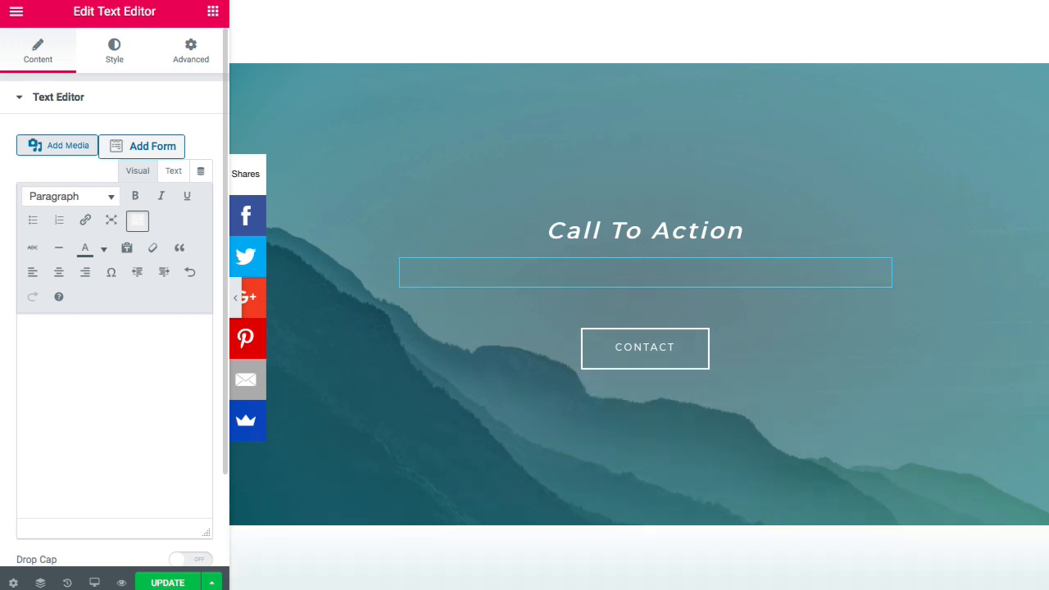
pyautogui.hotkey('ctrl', 'v')
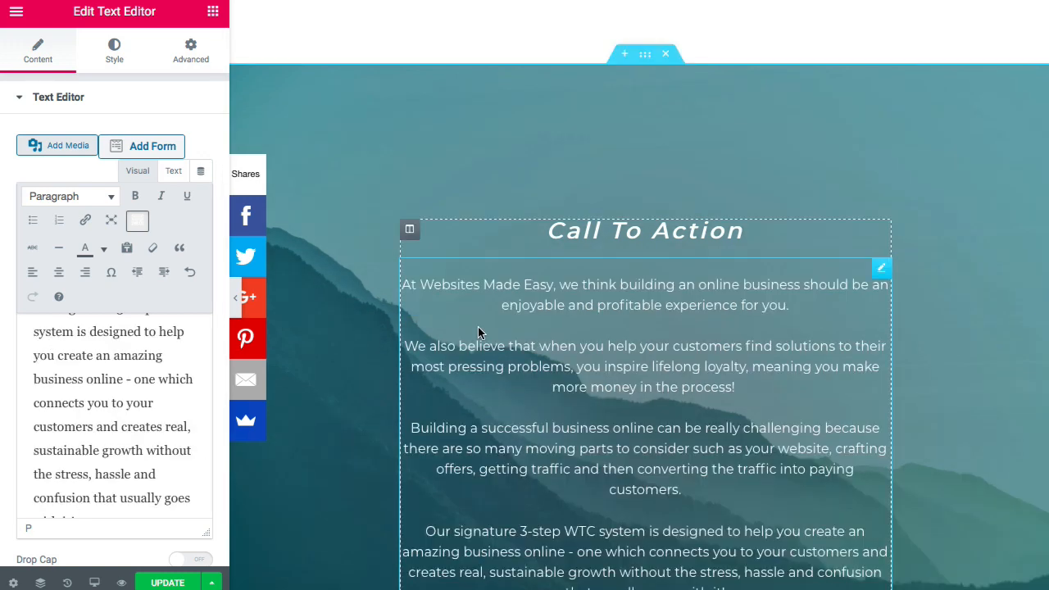
pyautogui.scroll(-2, 479, 330)
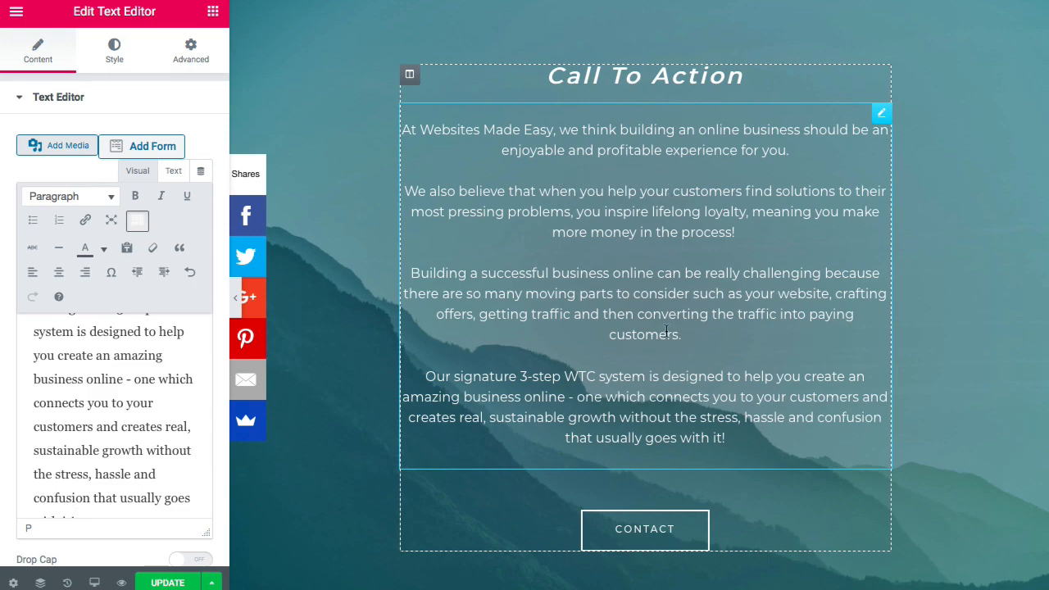
pyautogui.scroll(-1, 664, 332)
pyautogui.scroll(1, 674, 251)
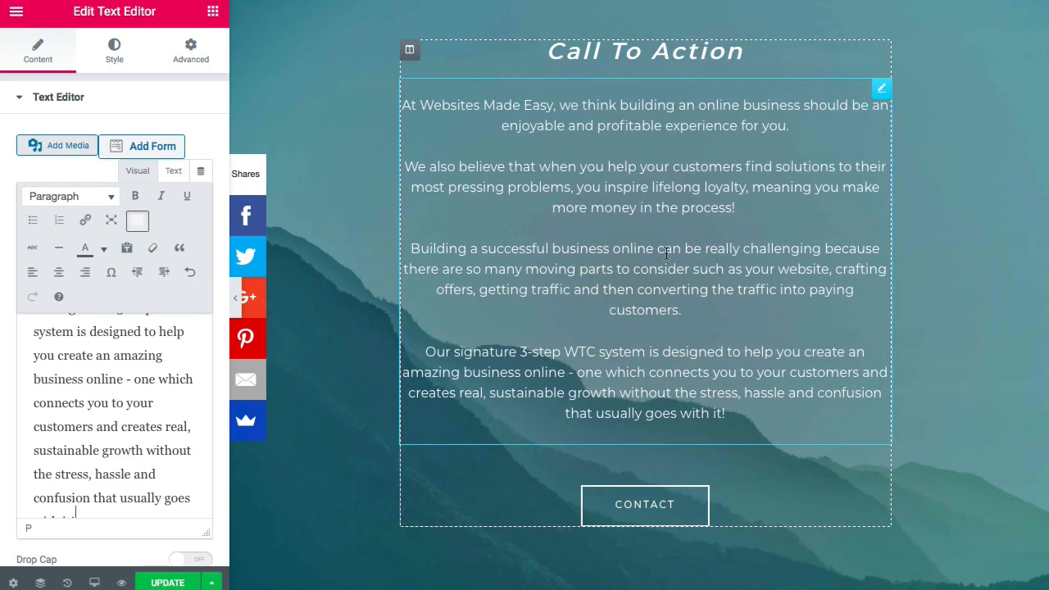
pyautogui.scroll(1, 675, 146)
pyautogui.click(681, 137)
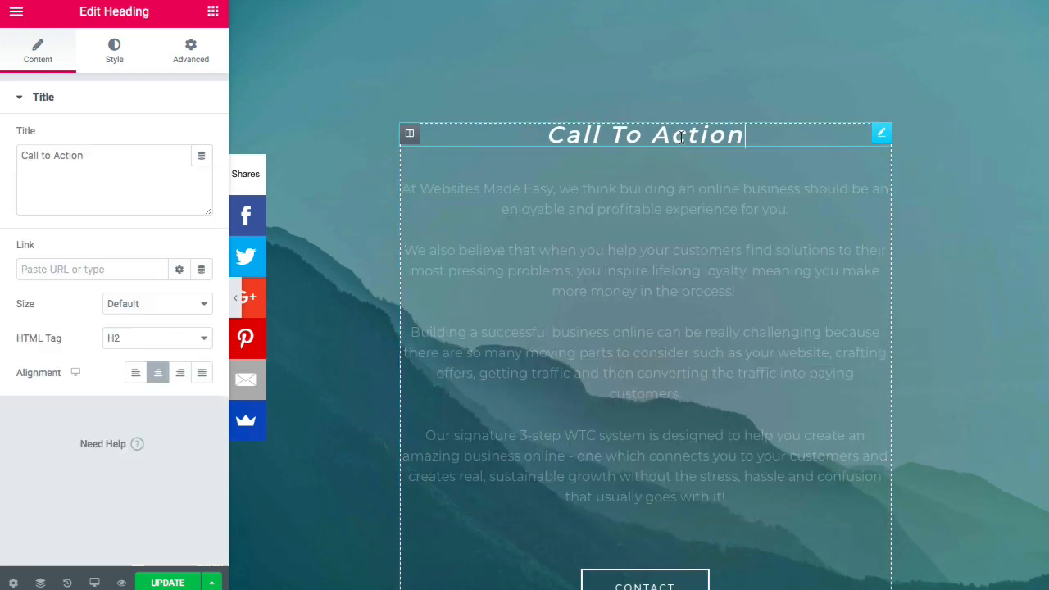
# - Retitle the Call To Action heading 'A website Makes it Real'
pyautogui.tripleClick(51, 156)
pyautogui.write('A we')
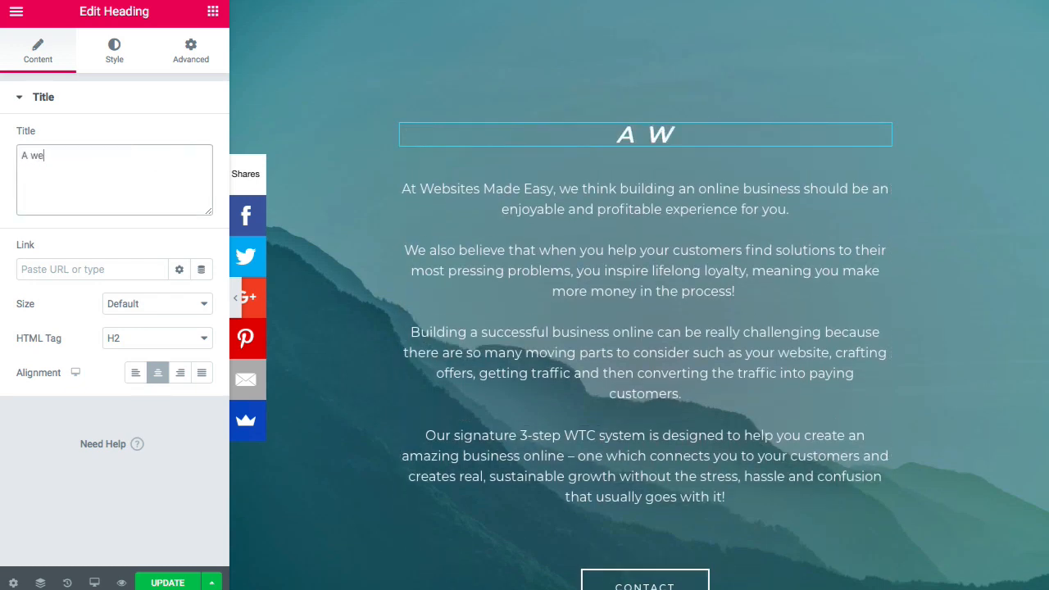
pyautogui.write('bsite Makes it Real')
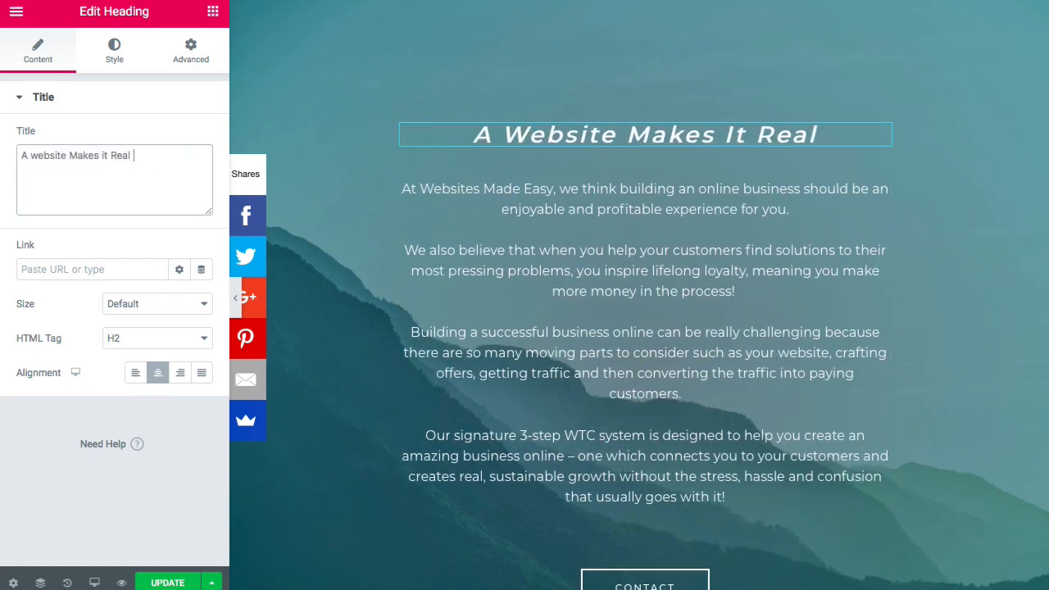
pyautogui.scroll(-2, 345, 172)
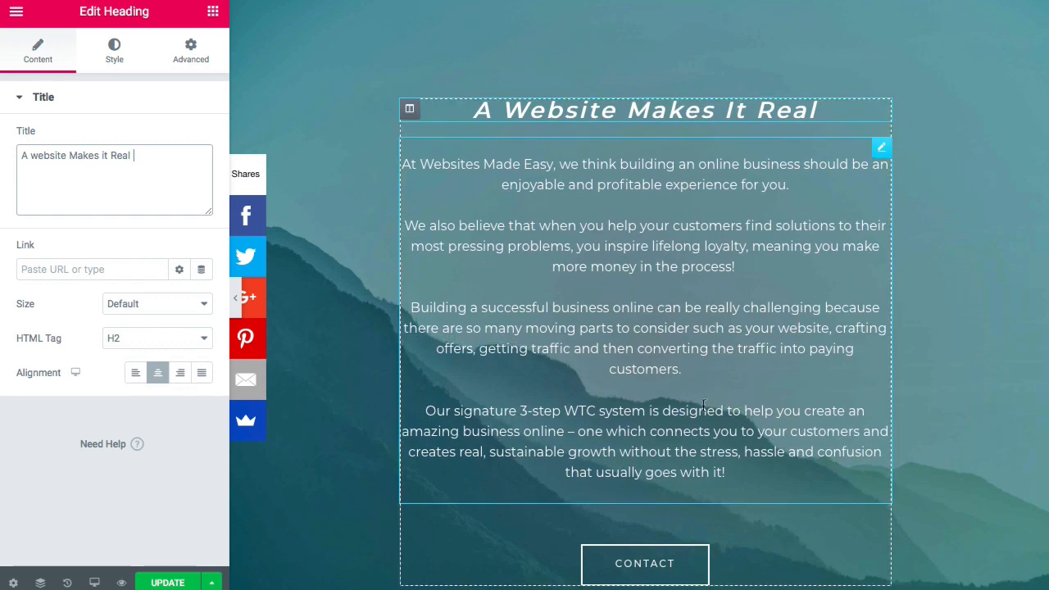
# - Change the CONTACT button's link from '#' to /contact
pyautogui.click(651, 512)
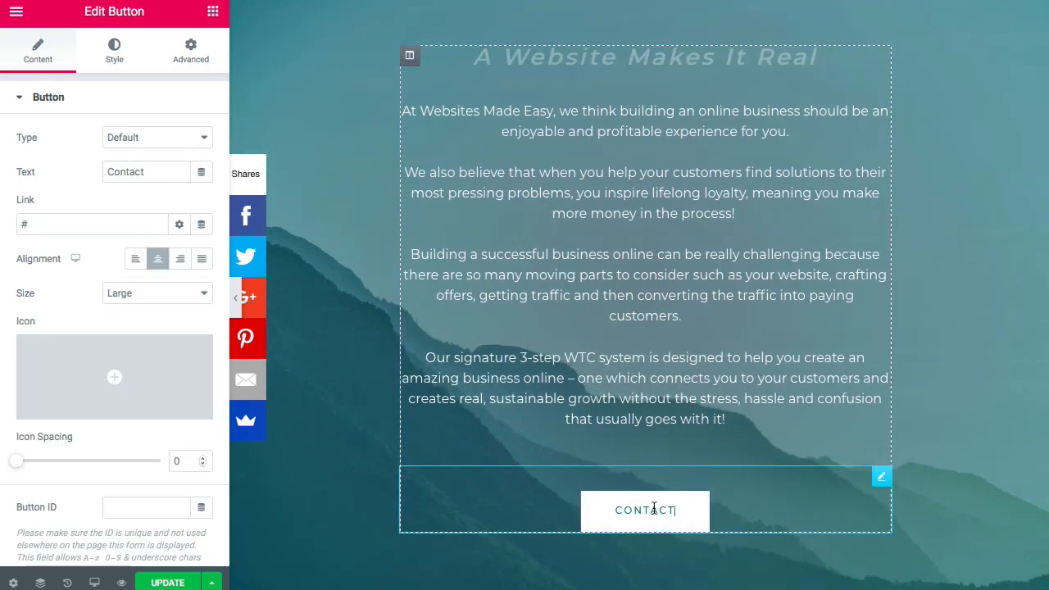
pyautogui.doubleClick(75, 228)
pyautogui.press('BackSpace')
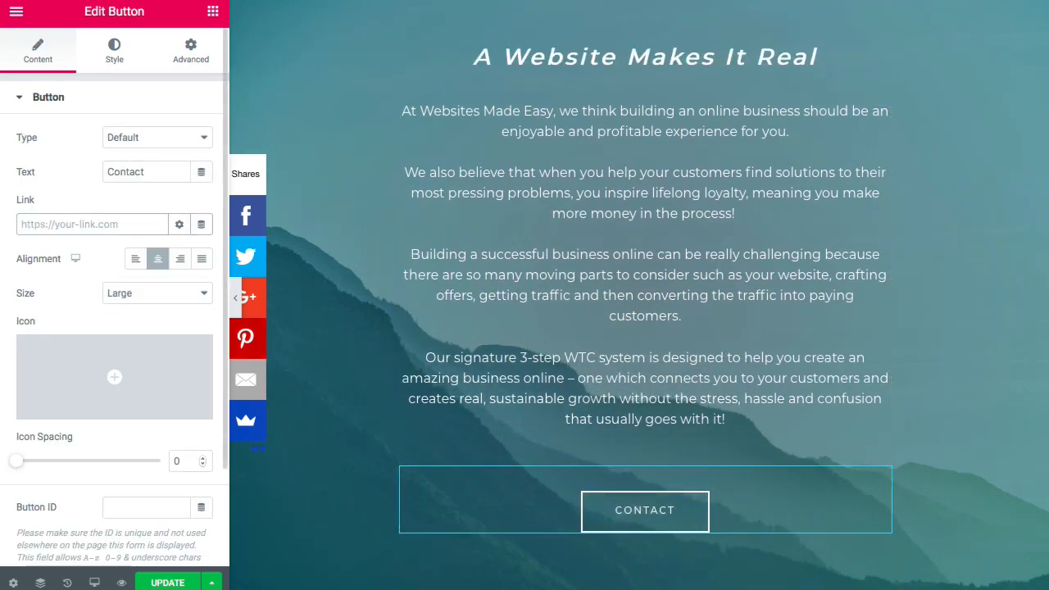
pyautogui.write('/contact')
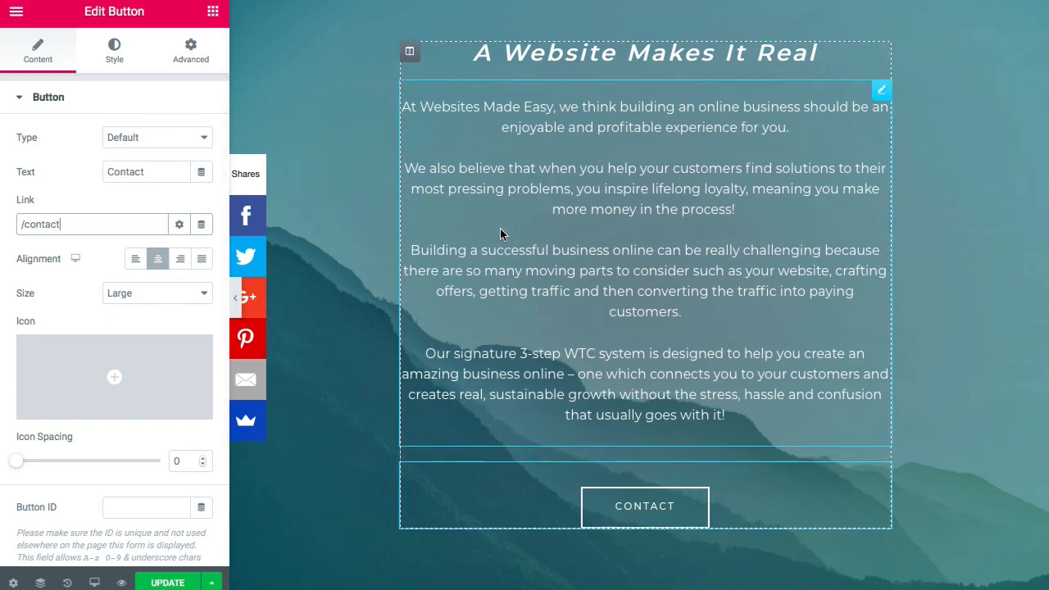
pyautogui.scroll(1, 501, 232)
pyautogui.scroll(3, 501, 232)
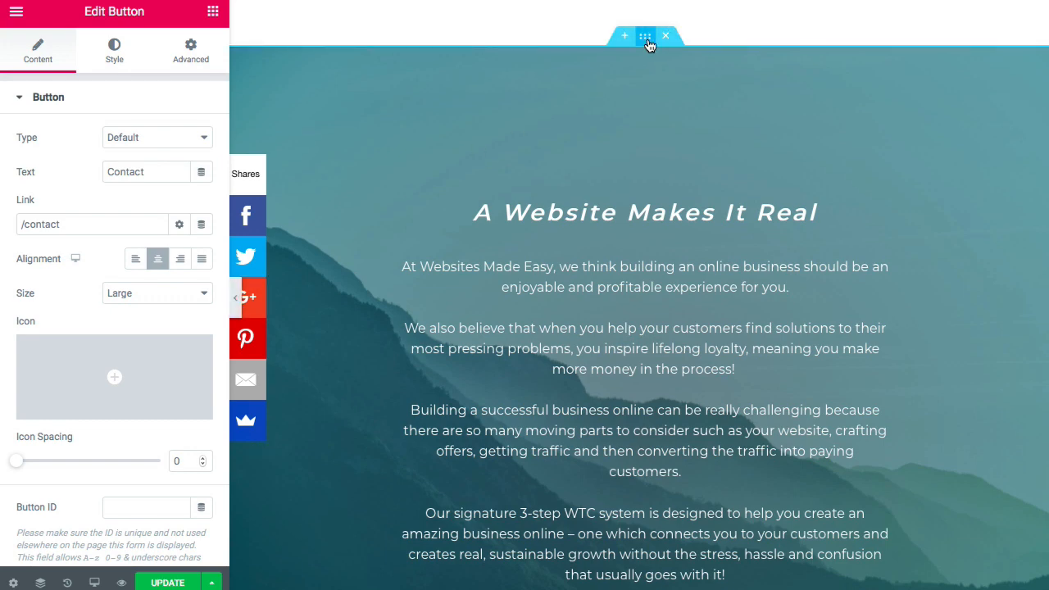
# - Switch the teal section's background type to video
pyautogui.click(645, 36)
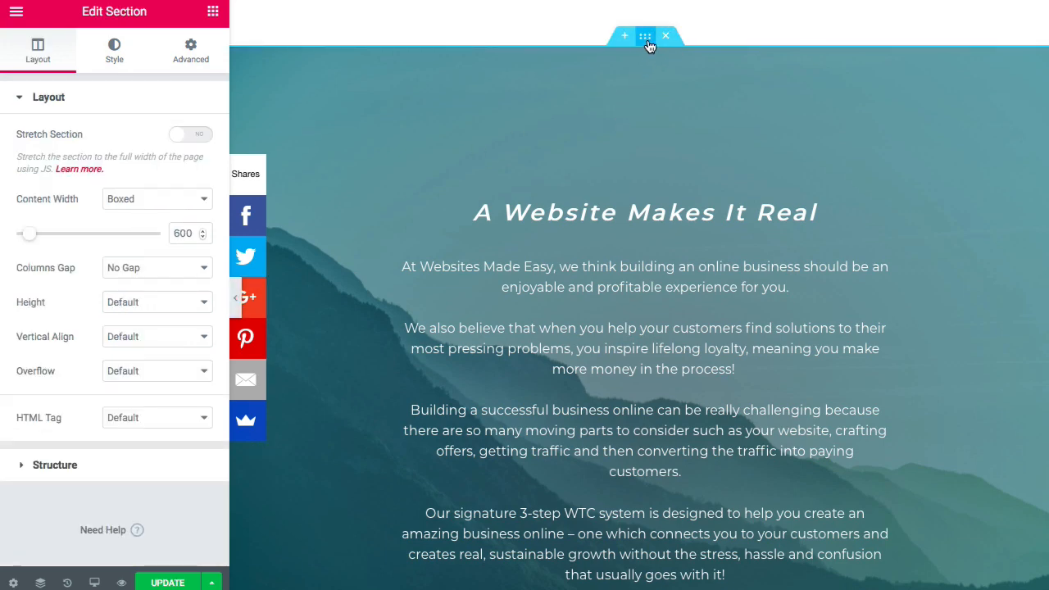
pyautogui.click(117, 51)
pyautogui.moveTo(121, 336)
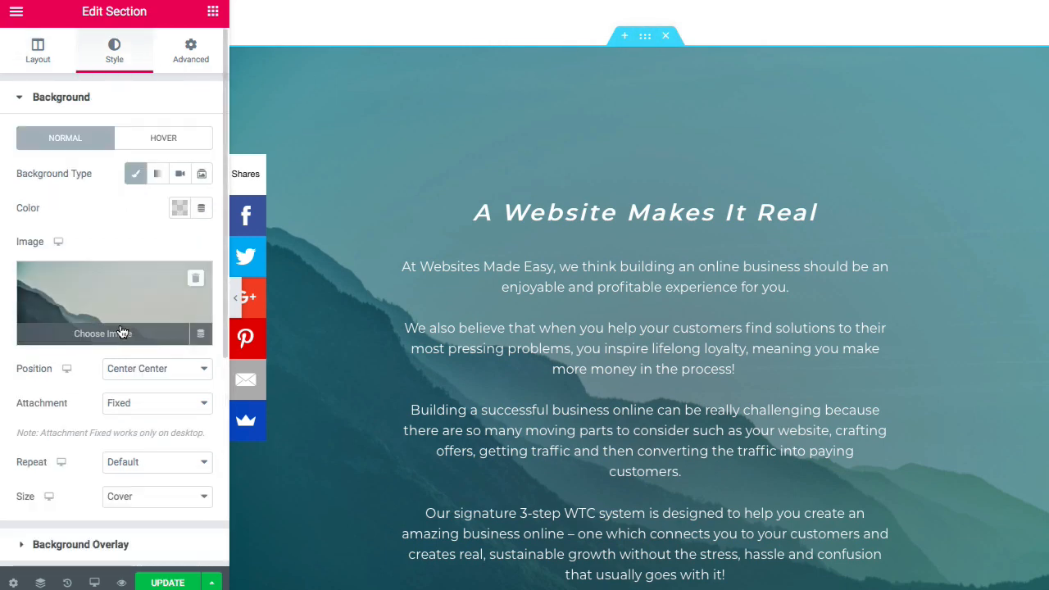
pyautogui.click(180, 176)
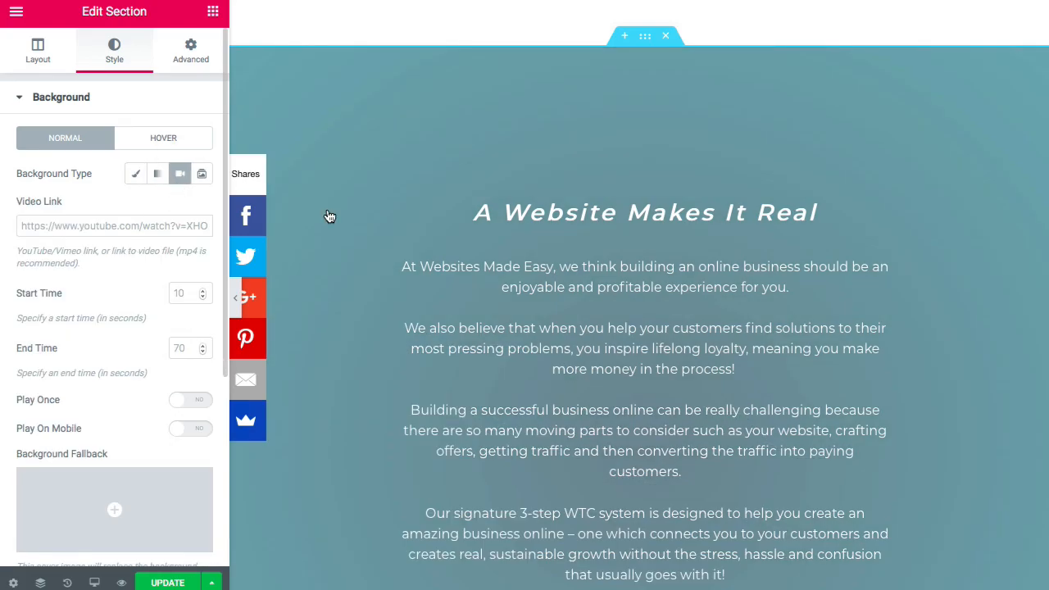
pyautogui.scroll(15, 431, 196)
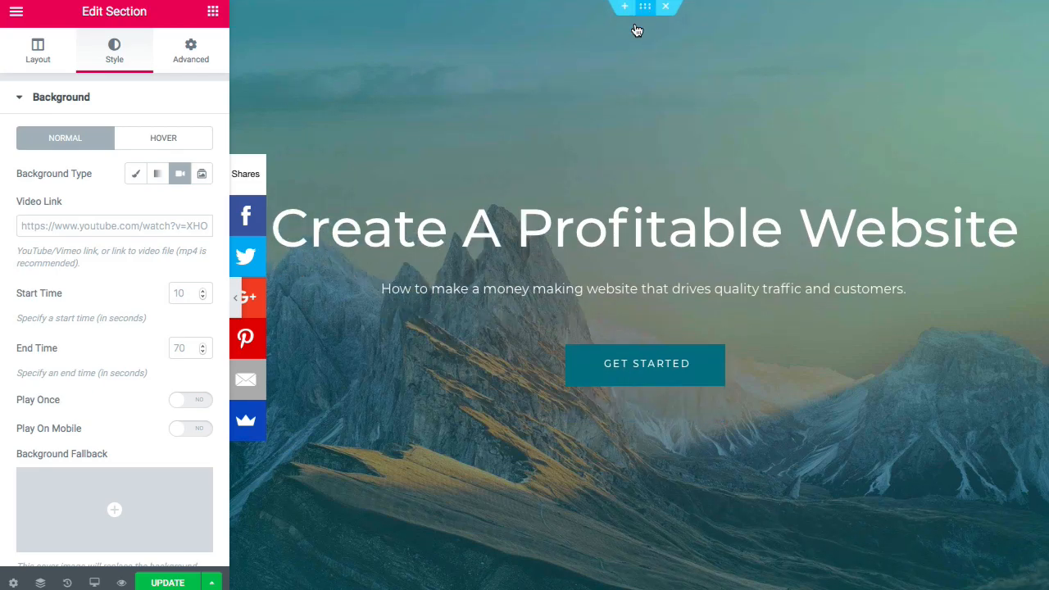
# - Switch the hero section's background to video, ready for a video link
pyautogui.click(637, 24)
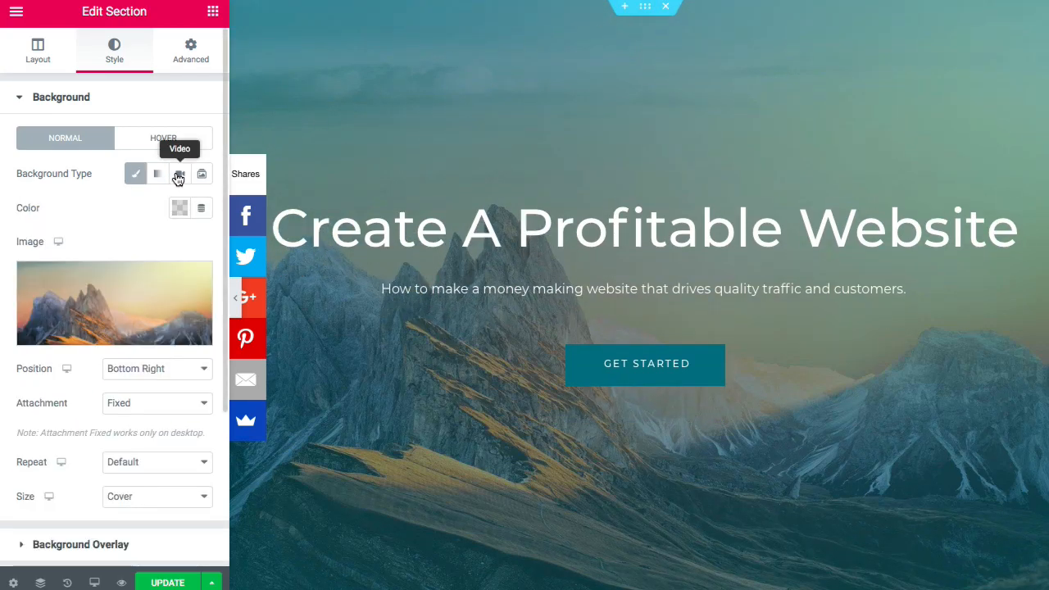
pyautogui.click(179, 176)
pyautogui.click(123, 225)
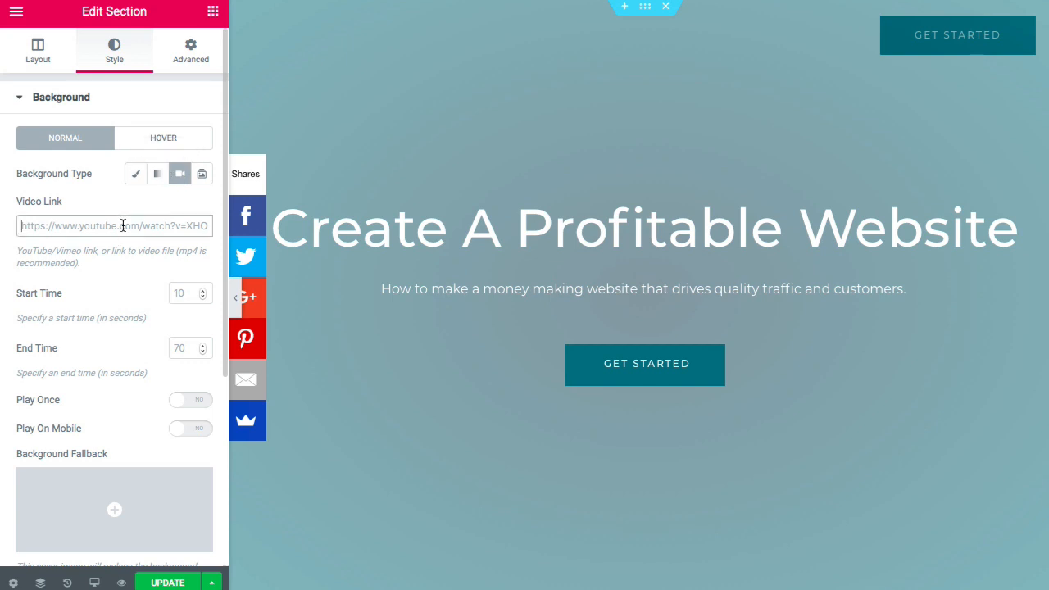
pyautogui.scroll(-15, 549, 232)
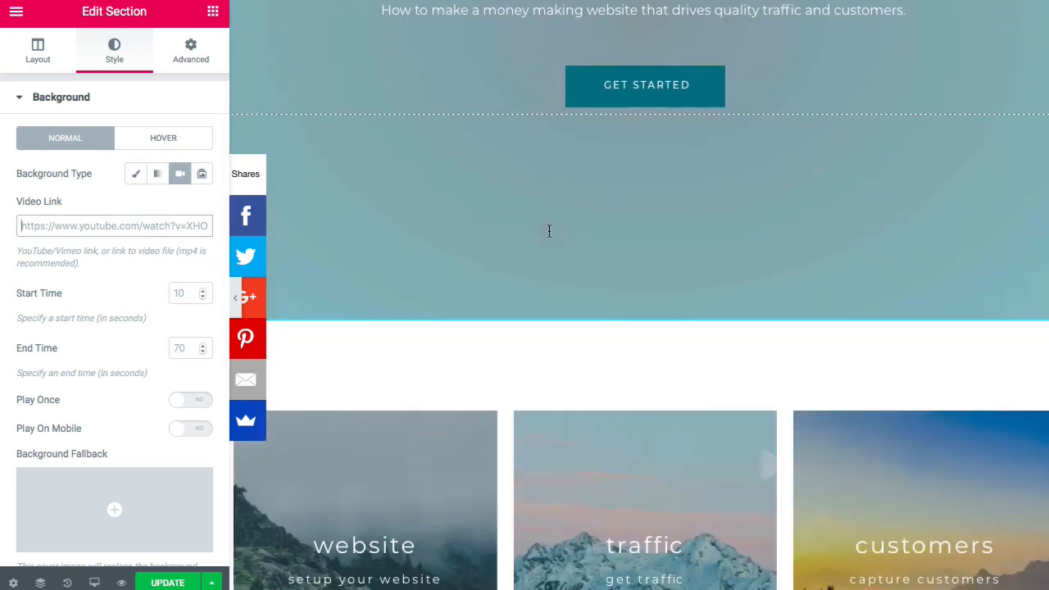
pyautogui.scroll(-3, 548, 229)
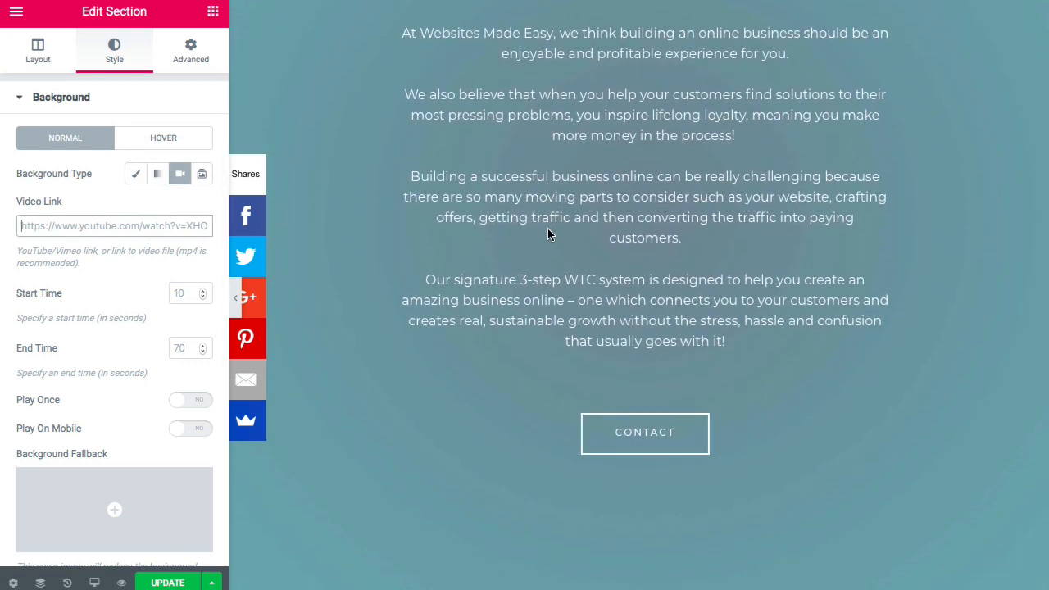
pyautogui.scroll(5, 547, 229)
pyautogui.scroll(3, 547, 228)
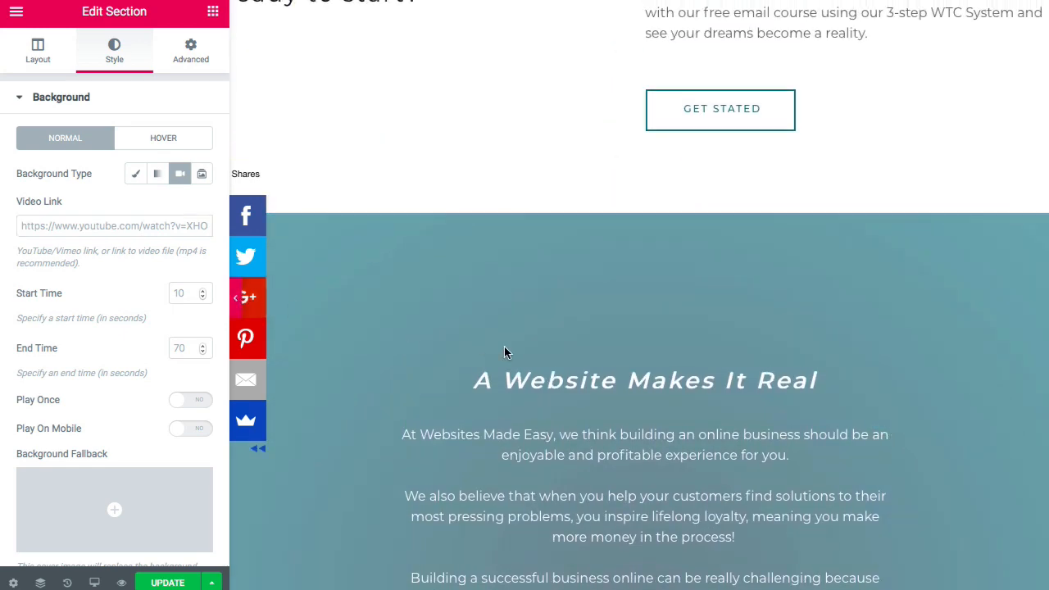
# - Preview the page with the editing panel hidden (Ctrl+P)
pyautogui.hotkey('ctrl', 'p')
pyautogui.scroll(-3, 508, 349)
pyautogui.scroll(-5, 508, 344)
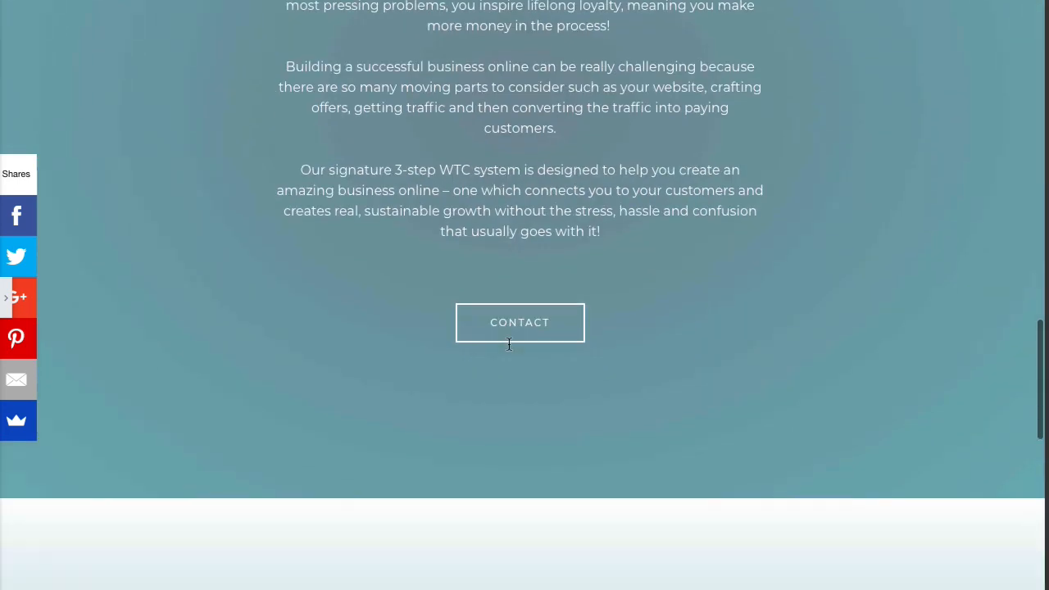
pyautogui.scroll(4, 508, 343)
pyautogui.scroll(1, 508, 349)
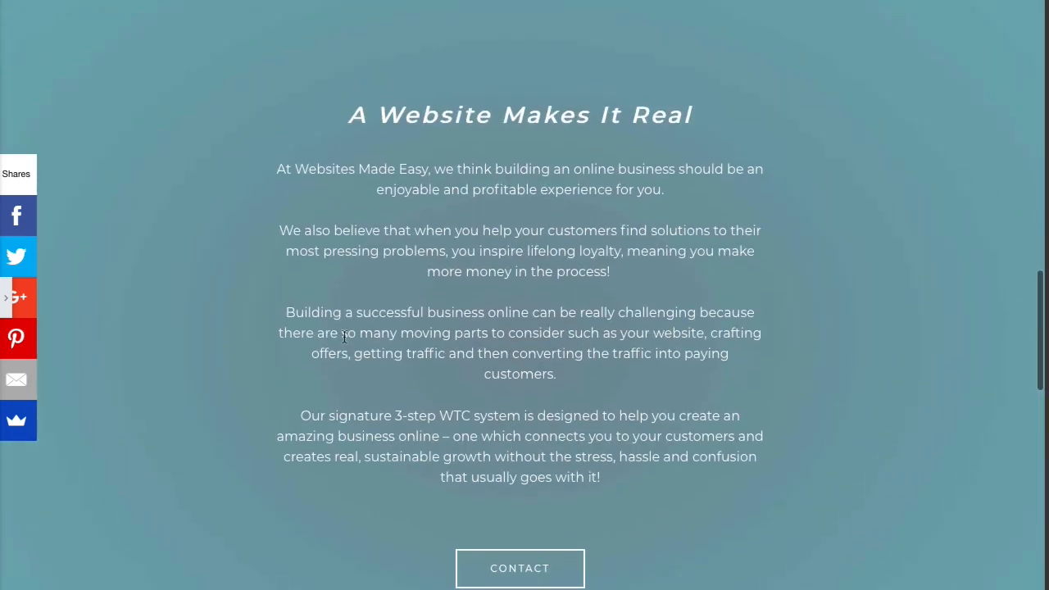
# - Reopen the panel and set the background type back to Classic
pyautogui.click(16, 314)
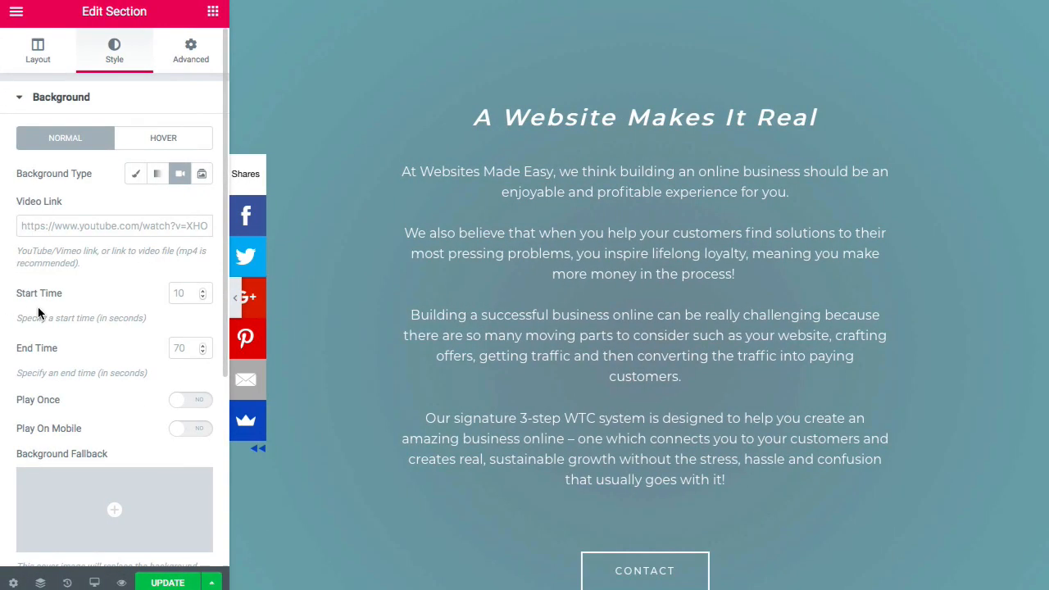
pyautogui.click(134, 174)
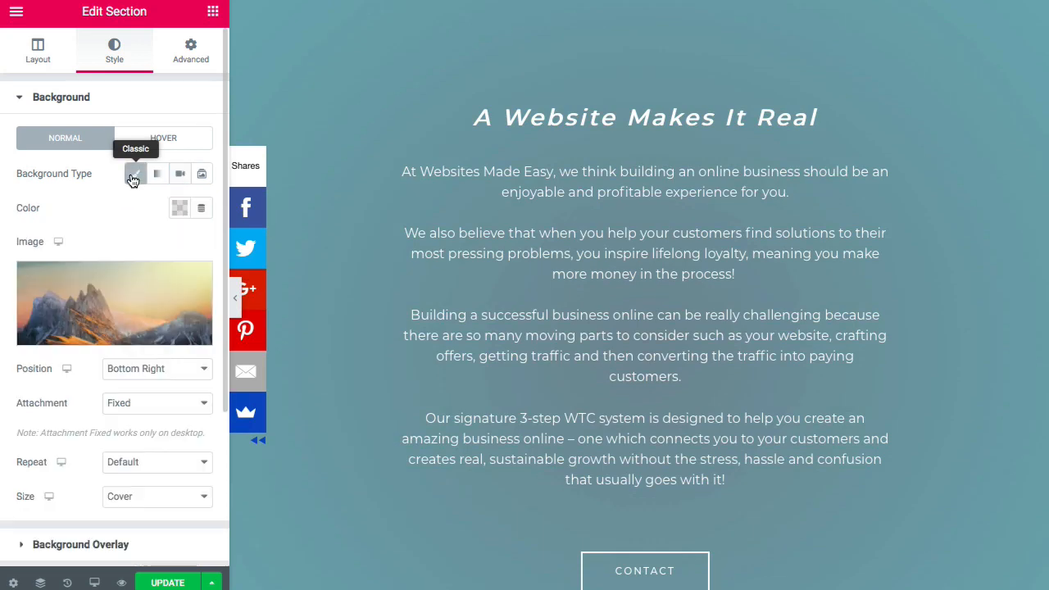
pyautogui.scroll(-15, 385, 301)
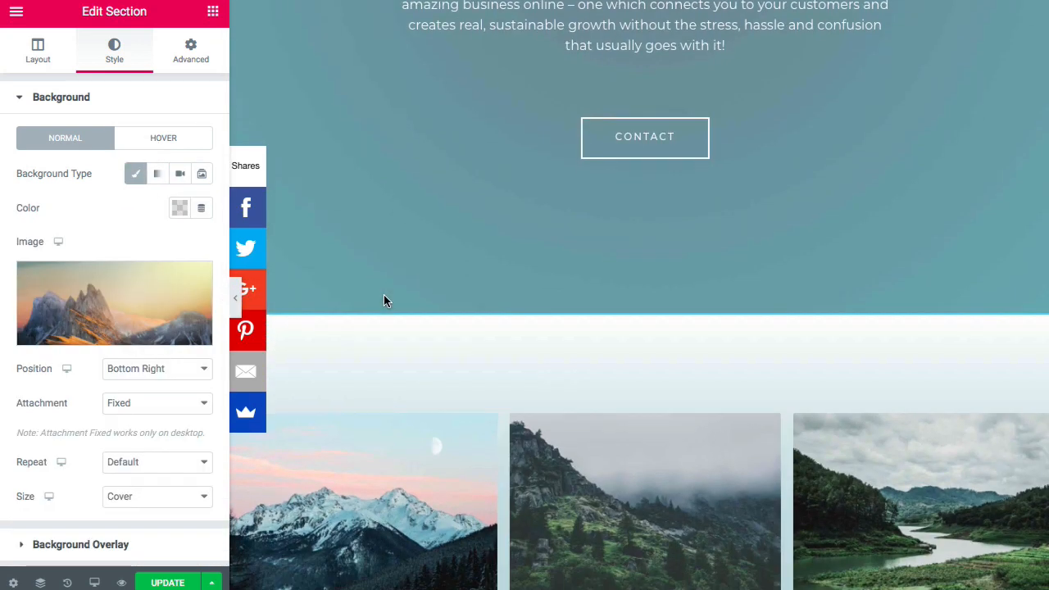
pyautogui.scroll(6, 383, 297)
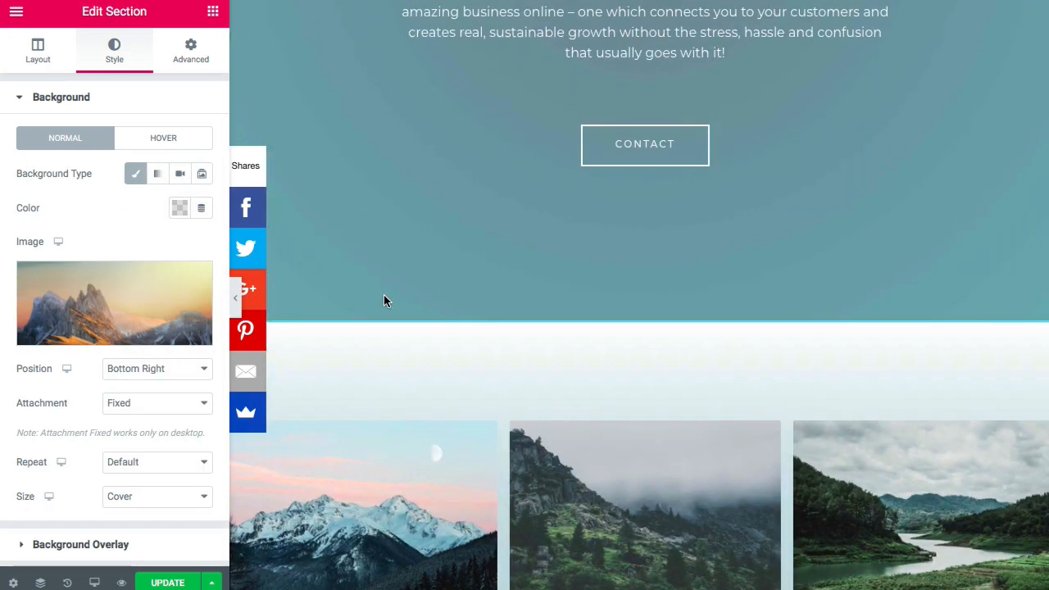
pyautogui.click(604, 229)
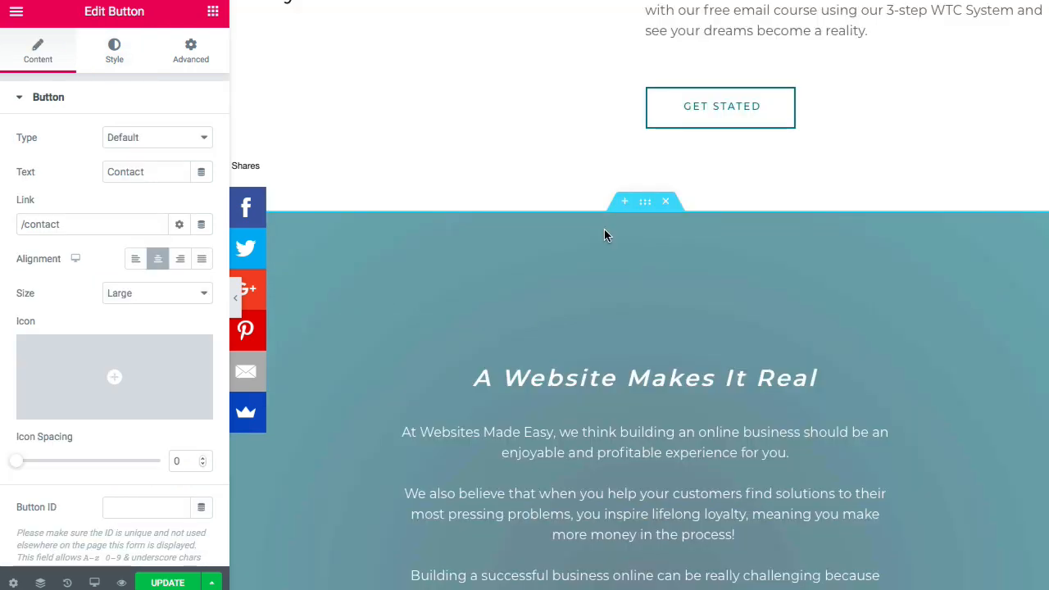
# - Give the teal section a Classic mountain image background (Center Center, Fixed, Cover) and preview it
pyautogui.click(649, 206)
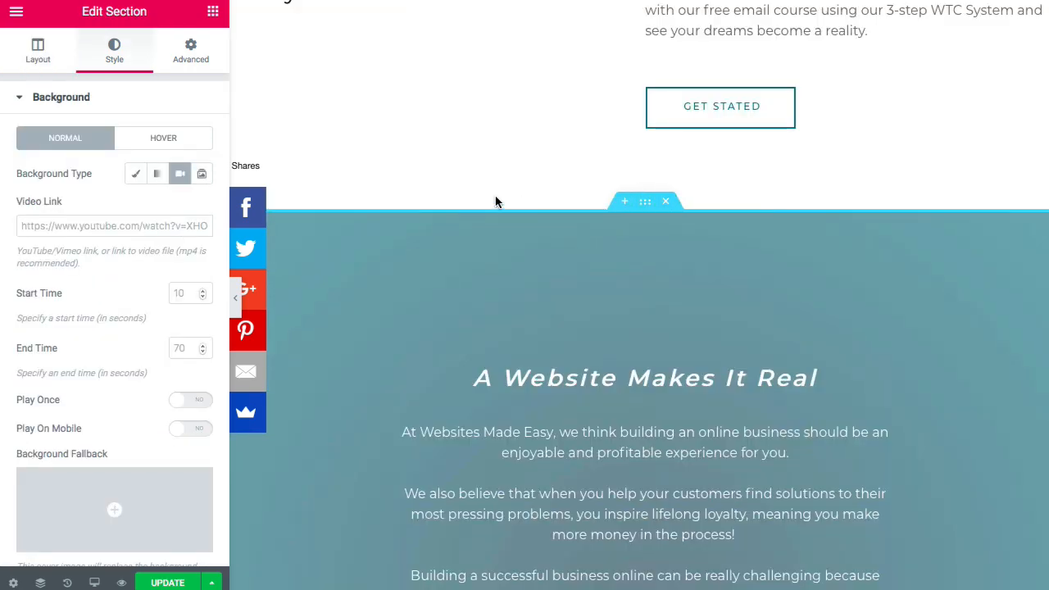
pyautogui.click(141, 181)
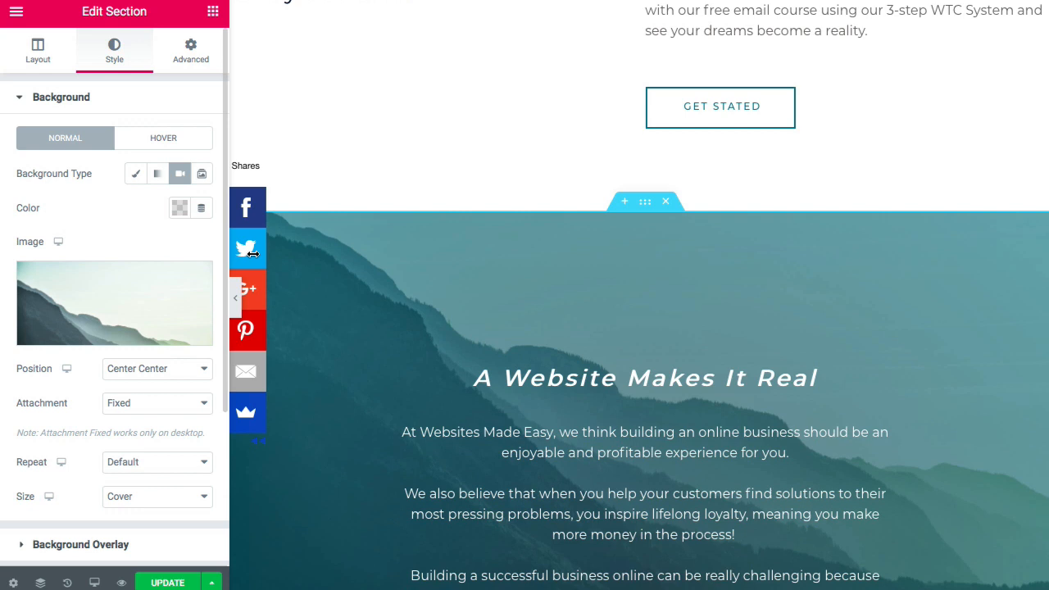
pyautogui.click(235, 297)
pyautogui.scroll(15, 426, 293)
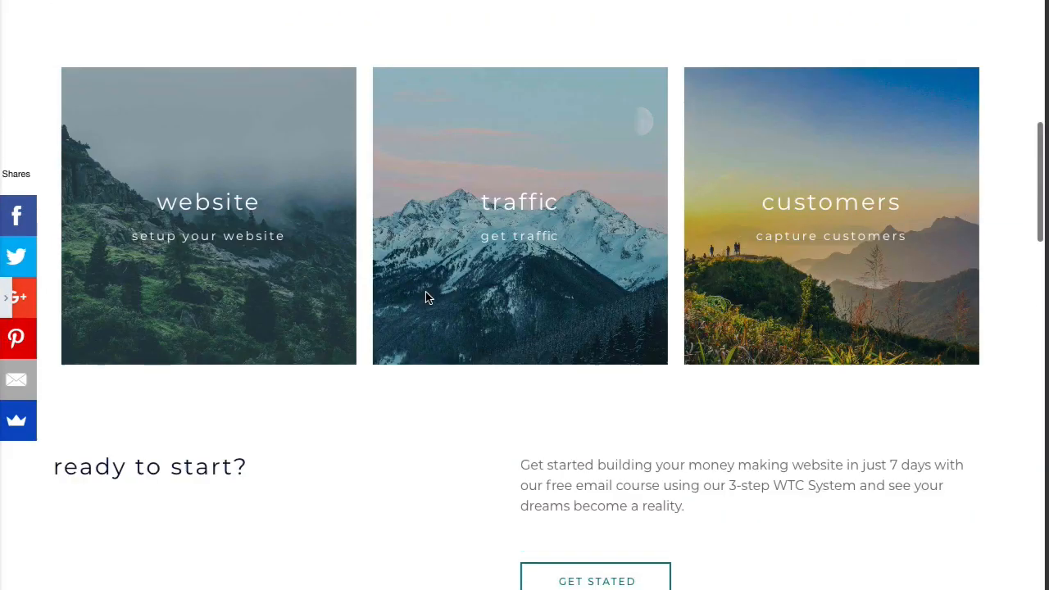
pyautogui.scroll(-15, 425, 295)
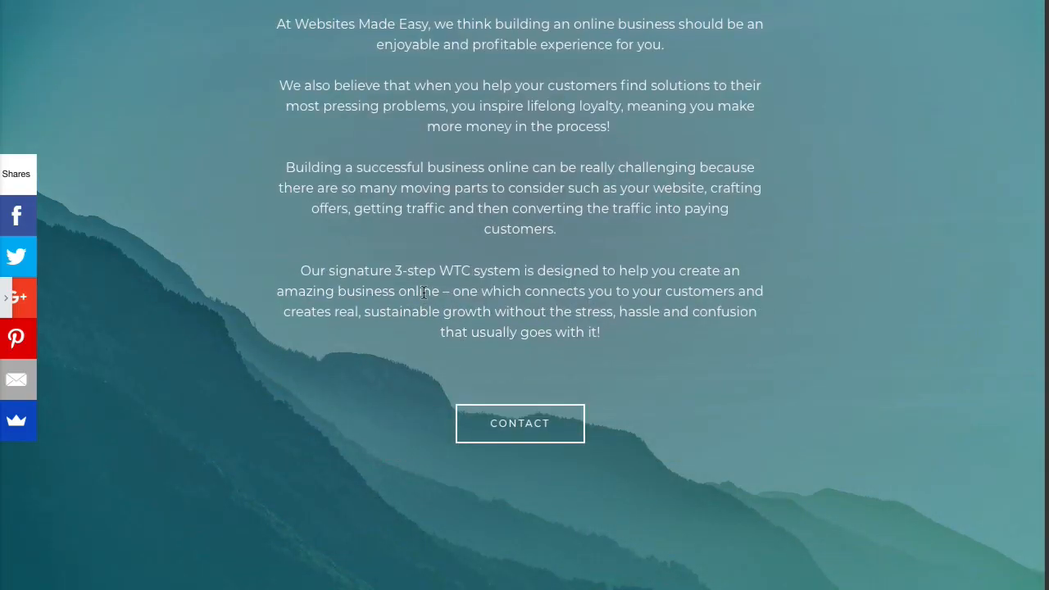
pyautogui.click(7, 305)
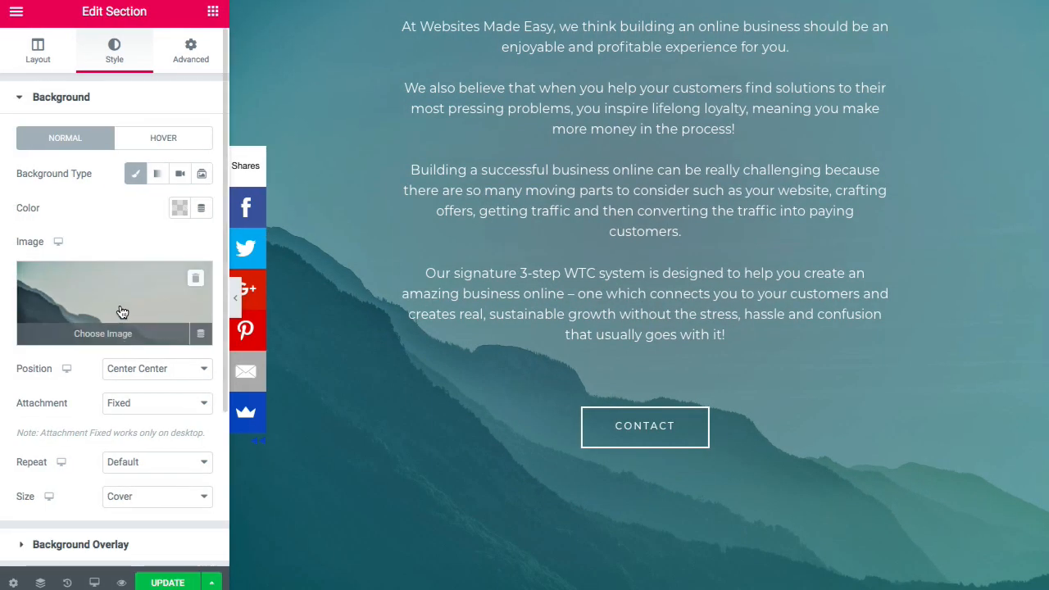
pyautogui.scroll(3, 398, 191)
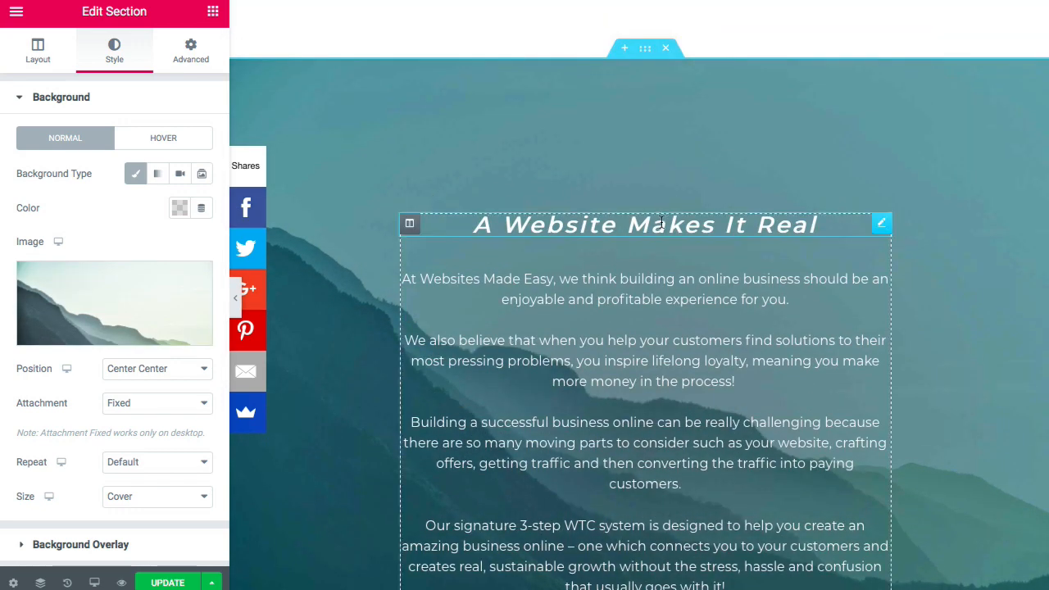
# - In the heading's Motion Effects, try a Fade In Down entrance and set duration to Slow
pyautogui.click(663, 221)
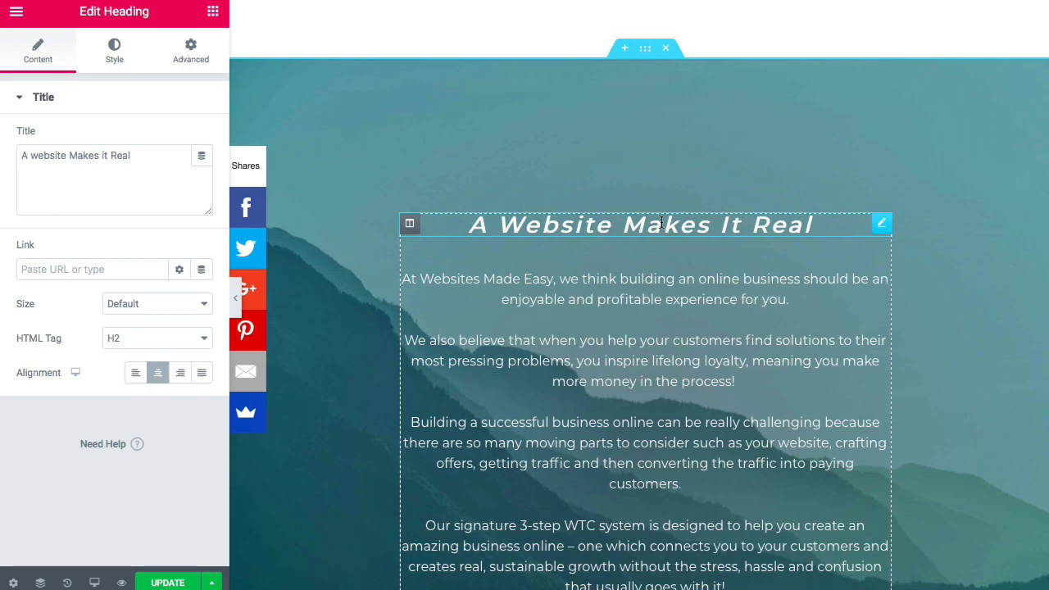
pyautogui.click(188, 52)
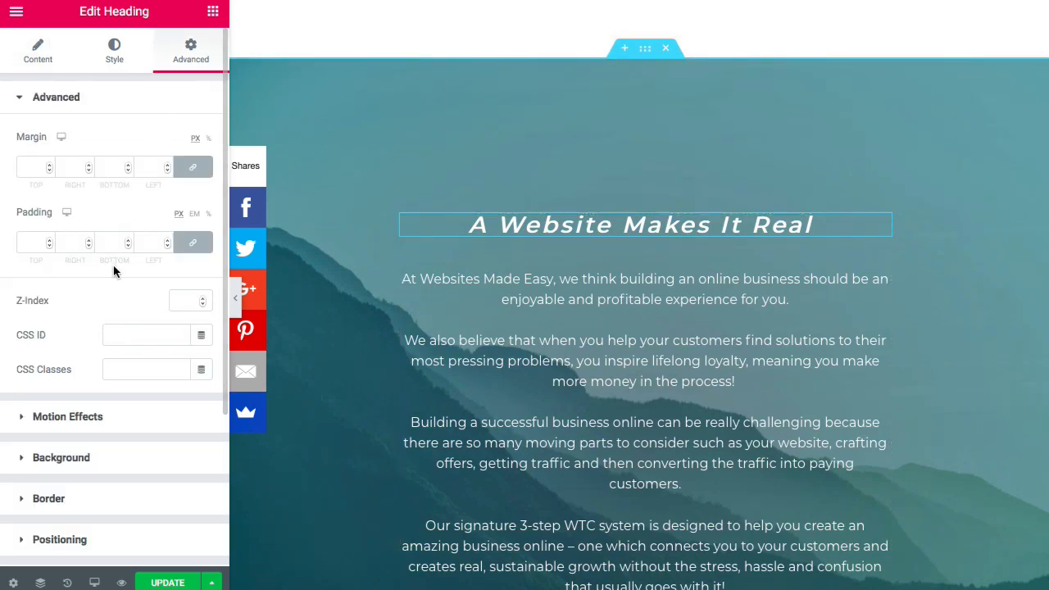
pyautogui.click(82, 416)
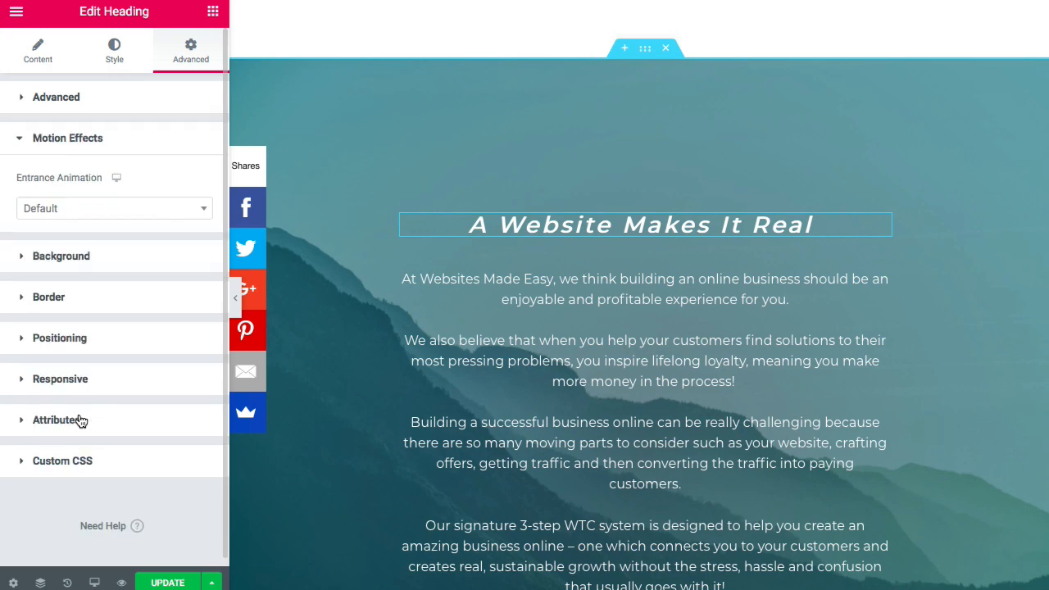
pyautogui.click(114, 211)
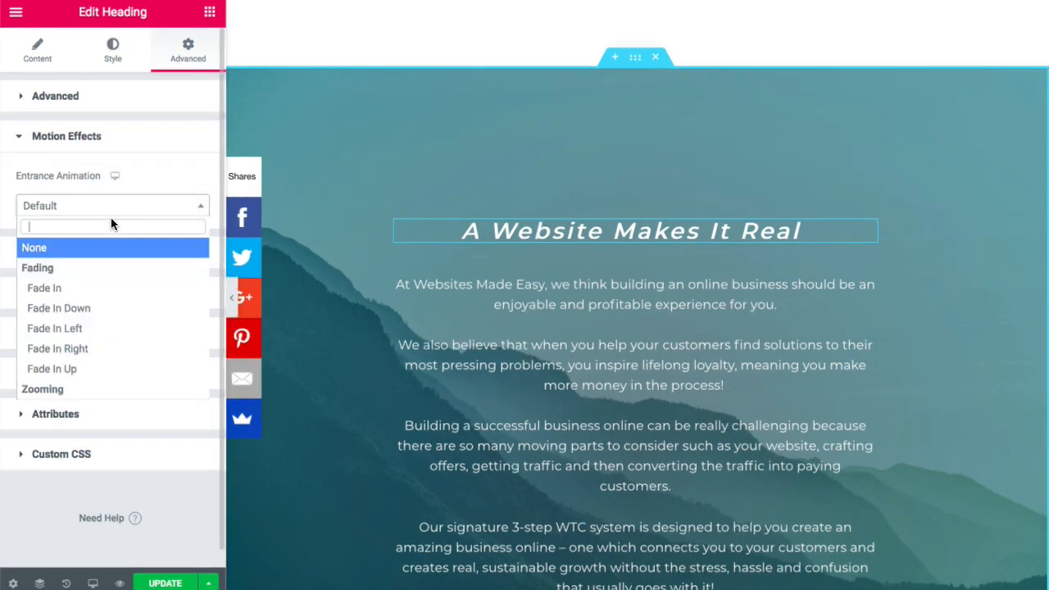
pyautogui.click(95, 311)
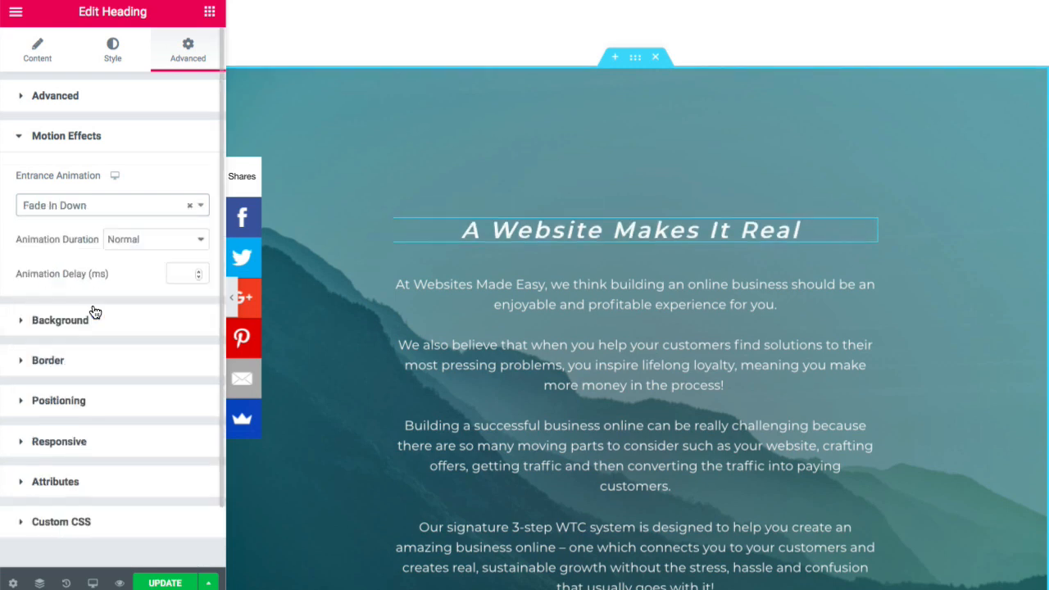
pyautogui.click(197, 270)
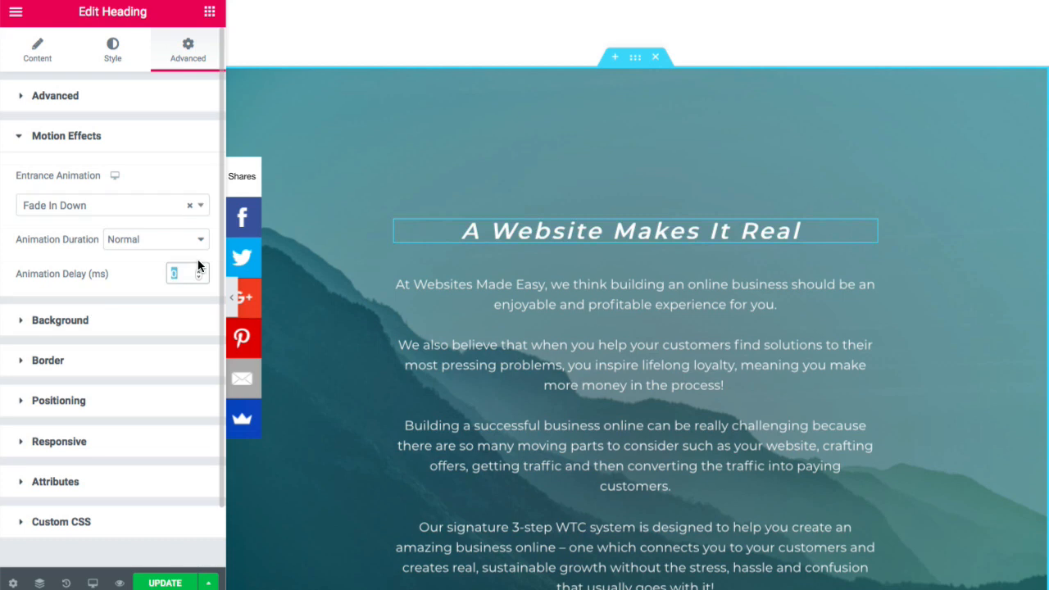
pyautogui.click(202, 246)
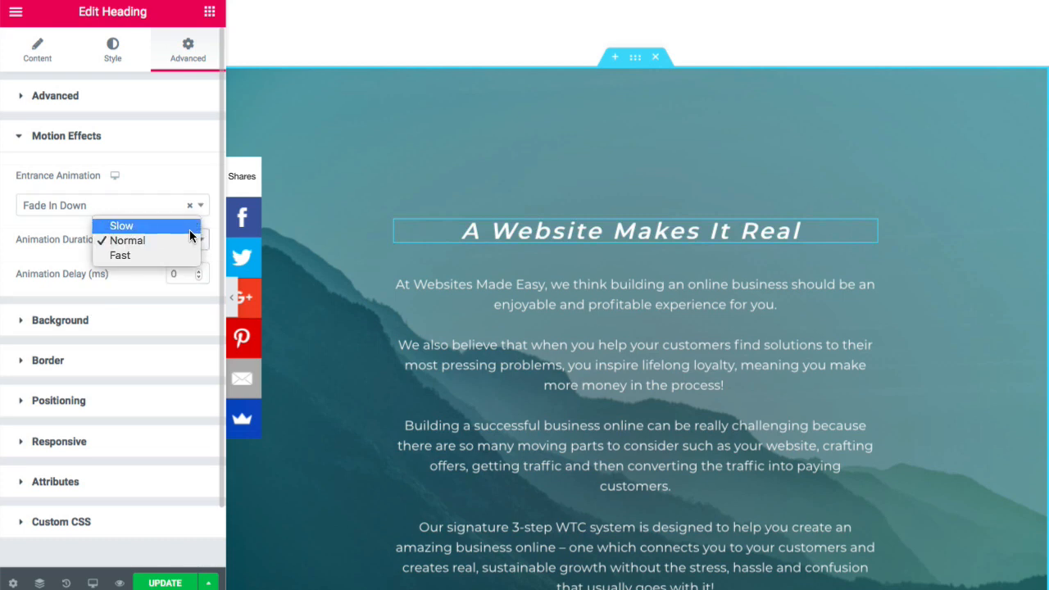
pyautogui.press('Escape')
pyautogui.press('Up')
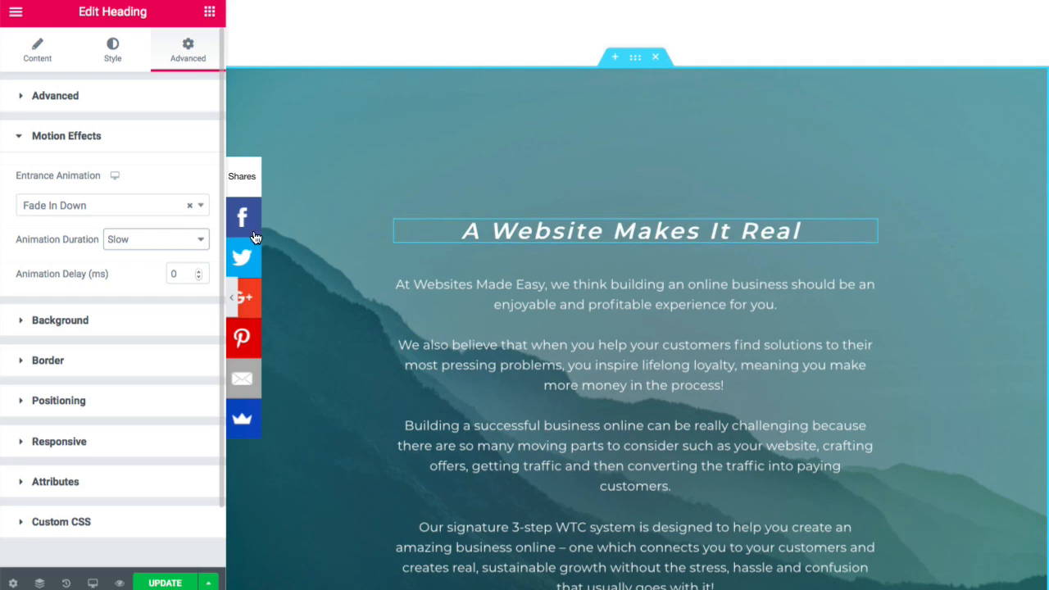
pyautogui.scroll(-1, 408, 238)
pyautogui.scroll(-4, 407, 238)
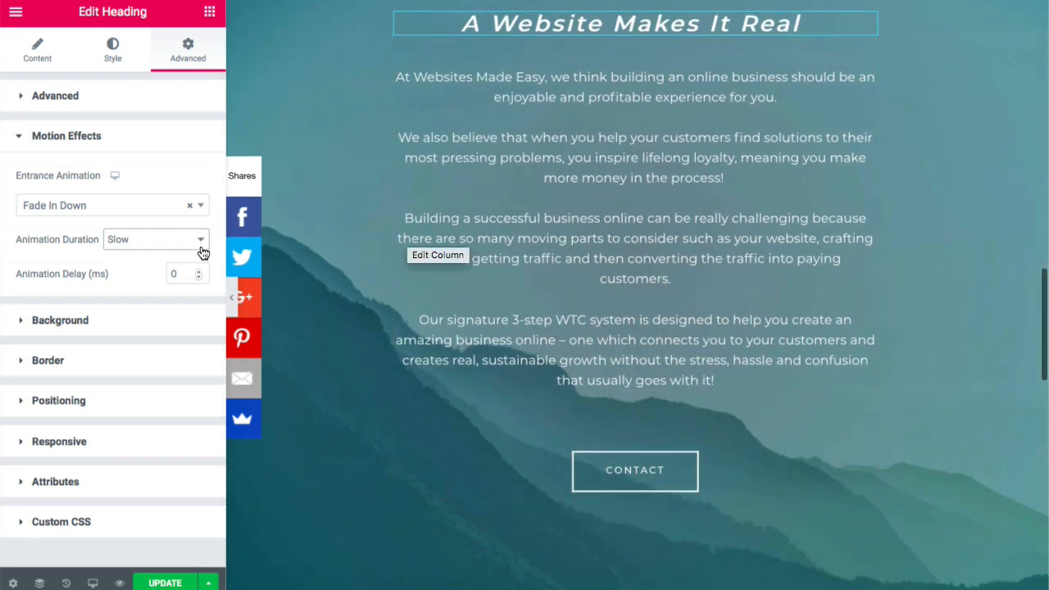
pyautogui.click(198, 241)
pyautogui.click(196, 241)
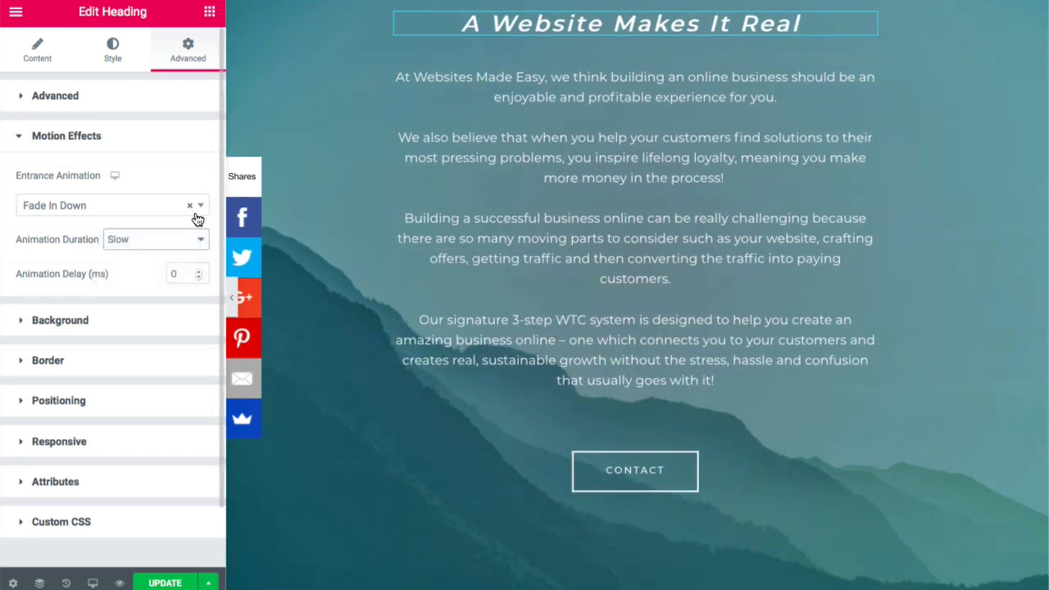
# - Try Fade In Up and Zoom In Left, then settle on the Fade In entrance animation
pyautogui.click(203, 207)
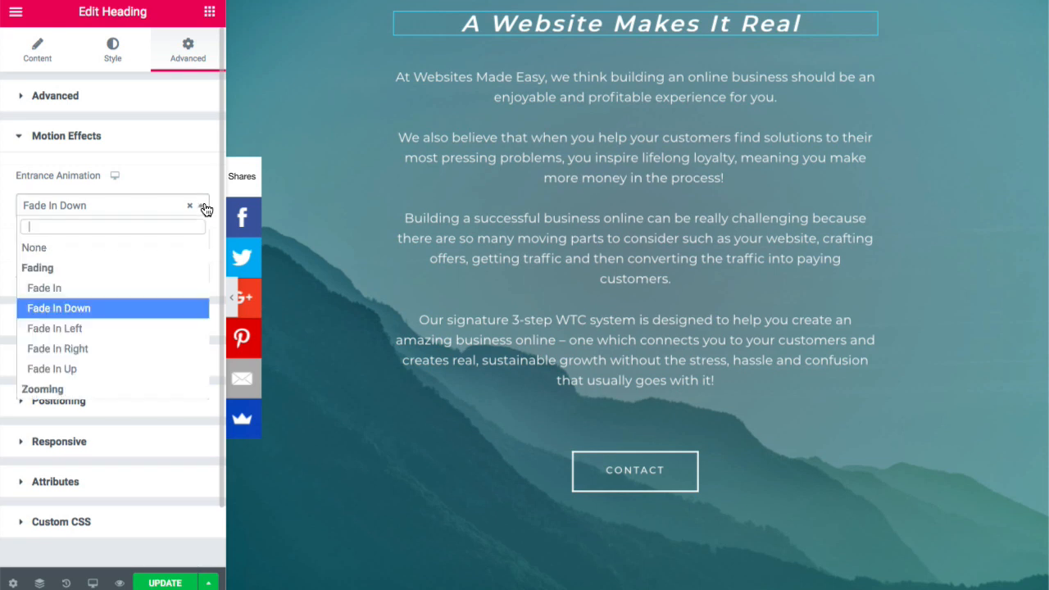
pyautogui.click(134, 368)
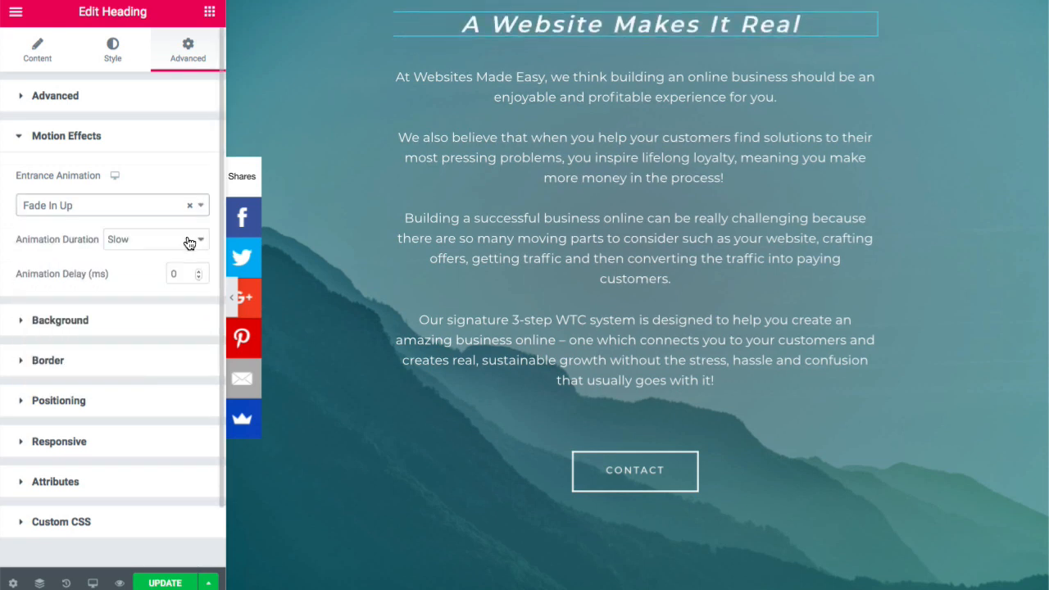
pyautogui.click(199, 207)
pyautogui.scroll(-3, 110, 332)
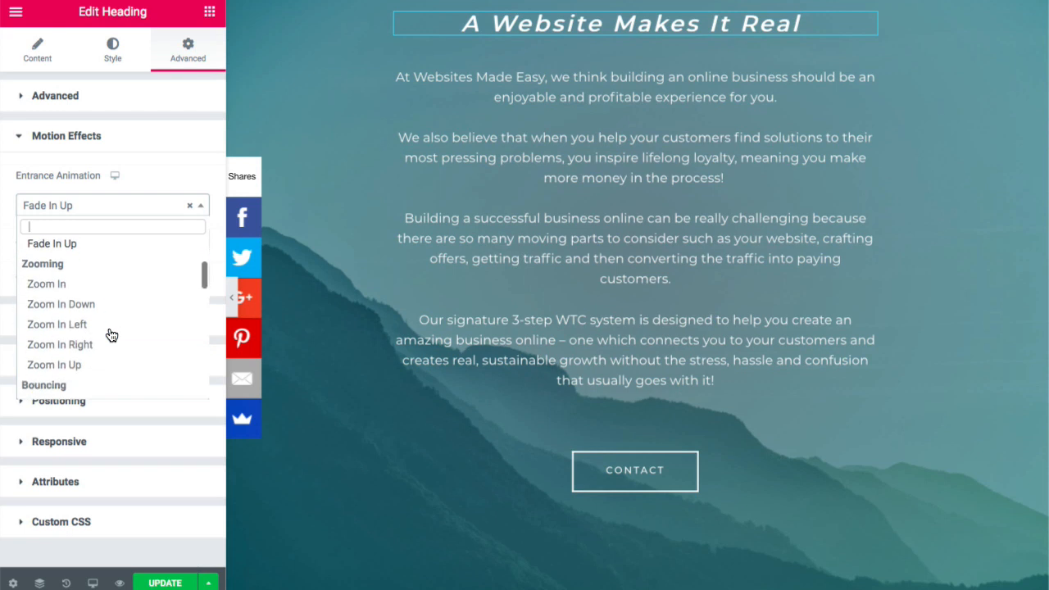
pyautogui.click(111, 329)
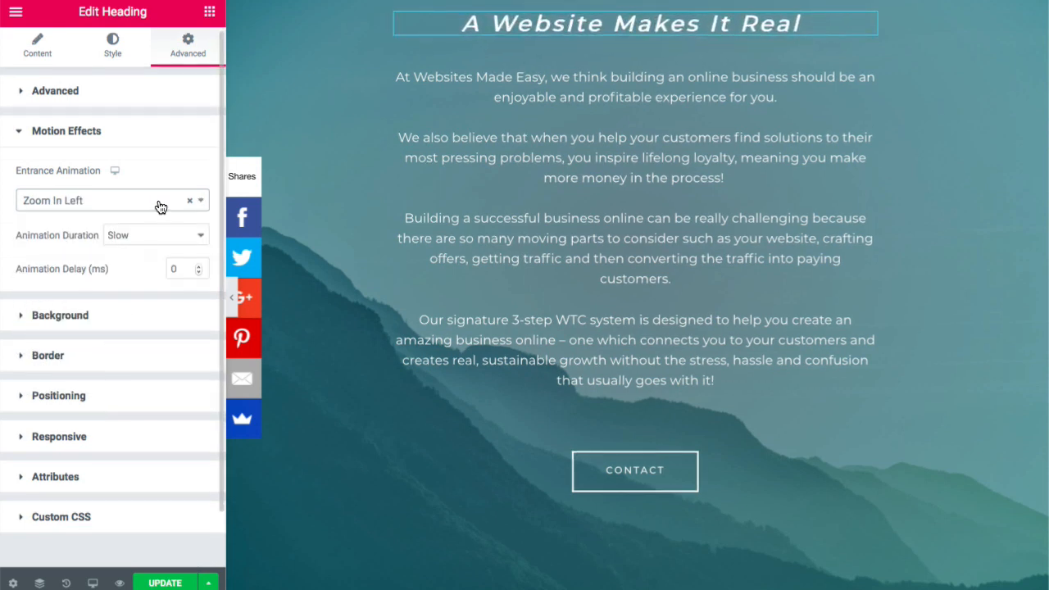
pyautogui.click(205, 201)
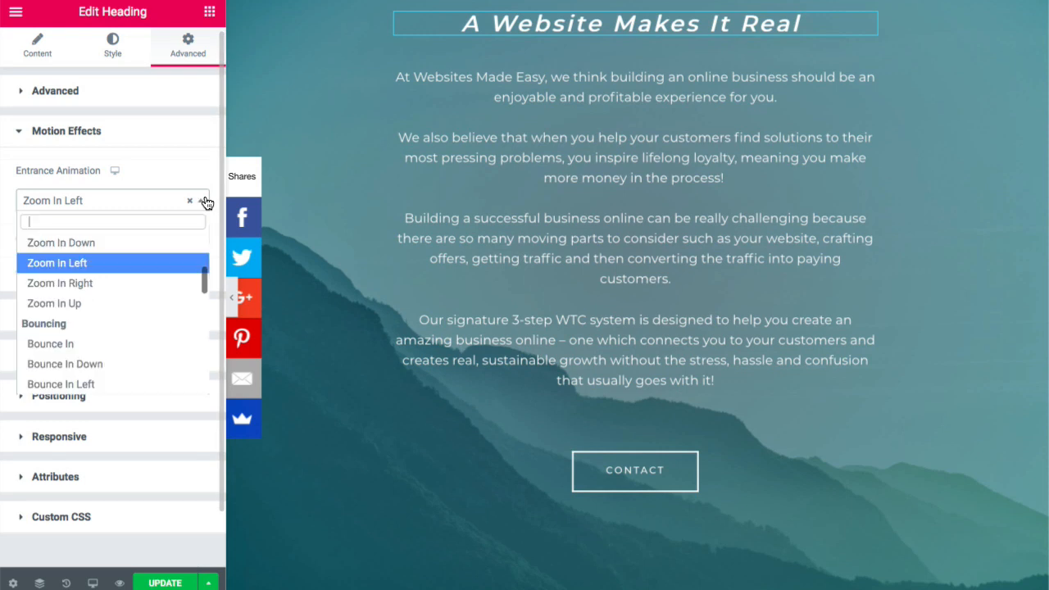
pyautogui.scroll(3, 136, 266)
pyautogui.click(128, 283)
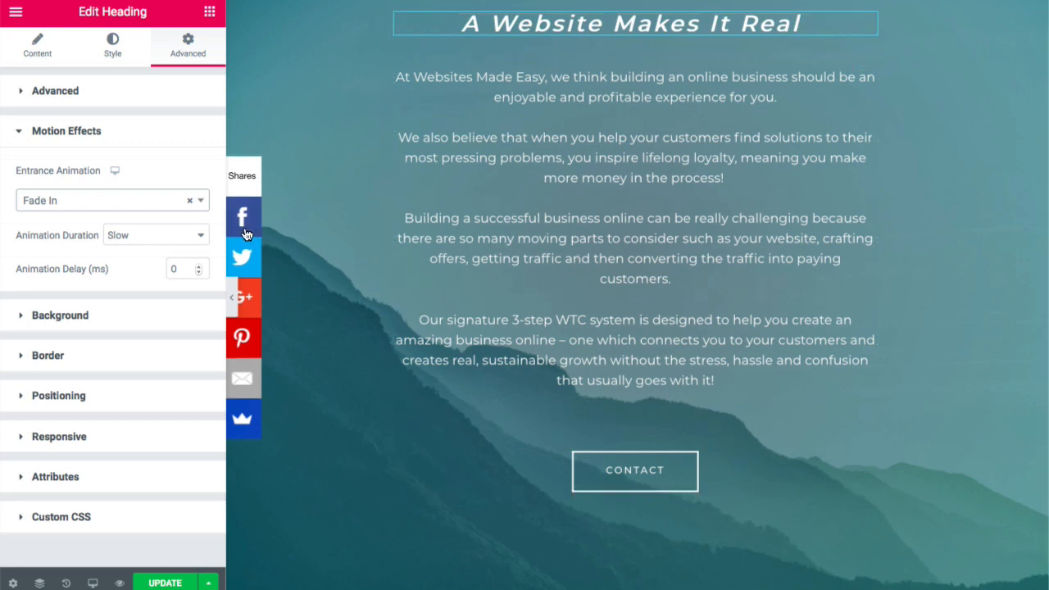
pyautogui.scroll(3, 518, 181)
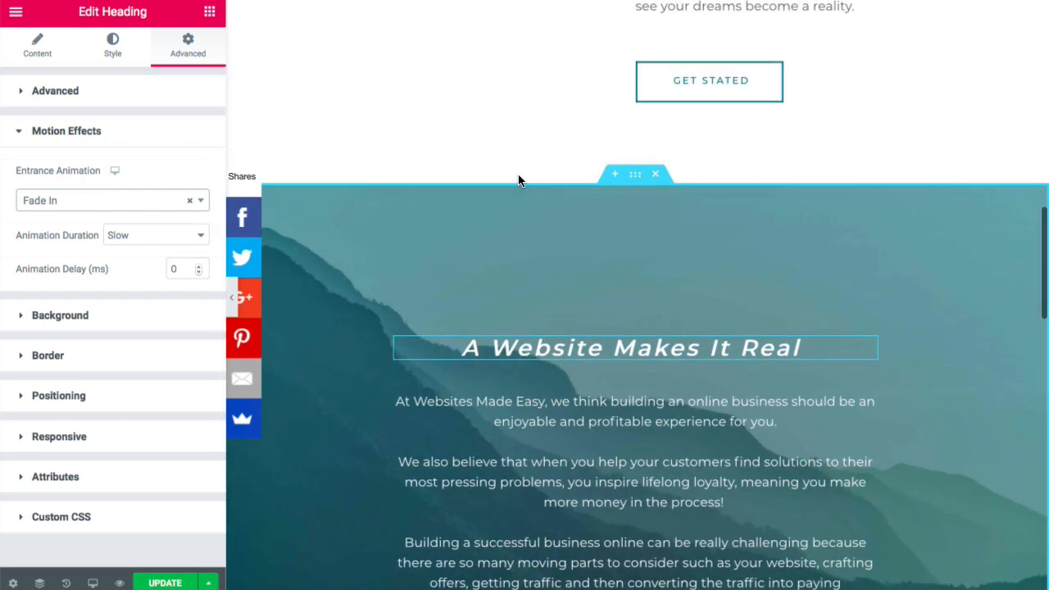
pyautogui.scroll(-5, 518, 180)
pyautogui.scroll(-5, 518, 174)
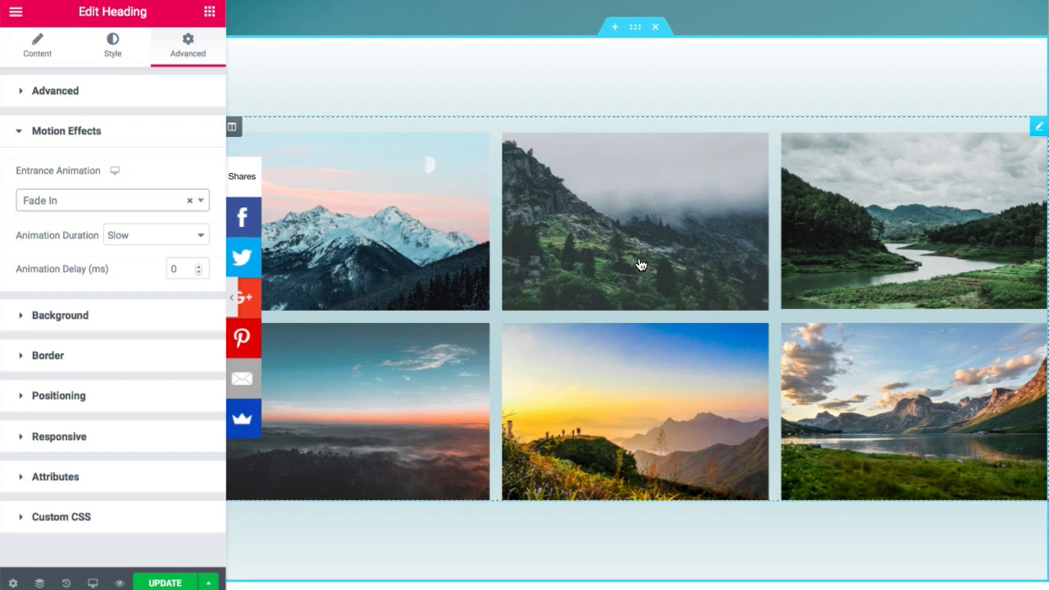
# - Review the gallery's images in Edit Gallery and keep the existing six mountain photos
pyautogui.click(457, 240)
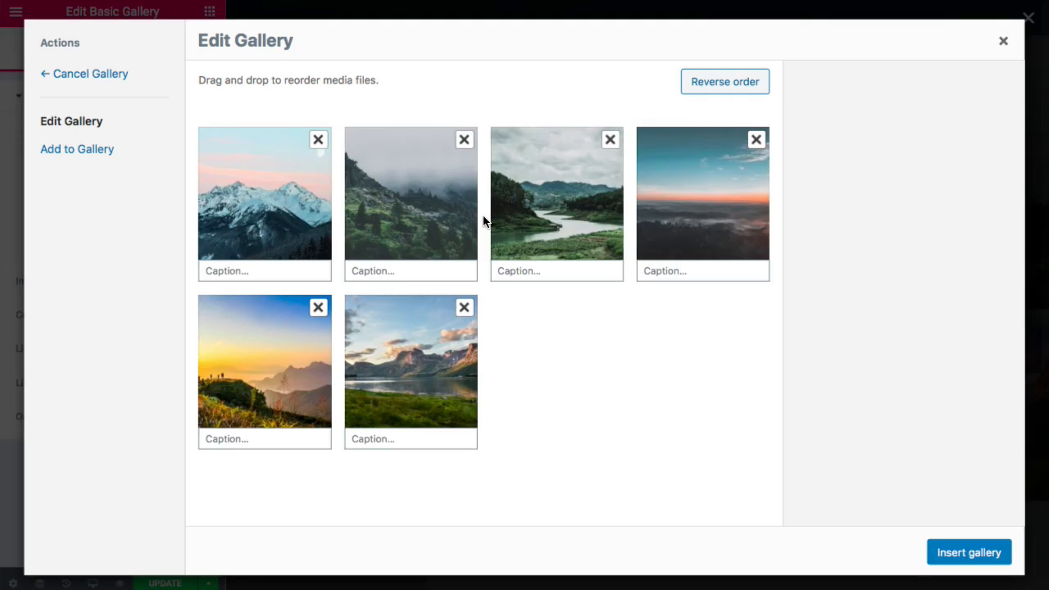
pyautogui.click(100, 152)
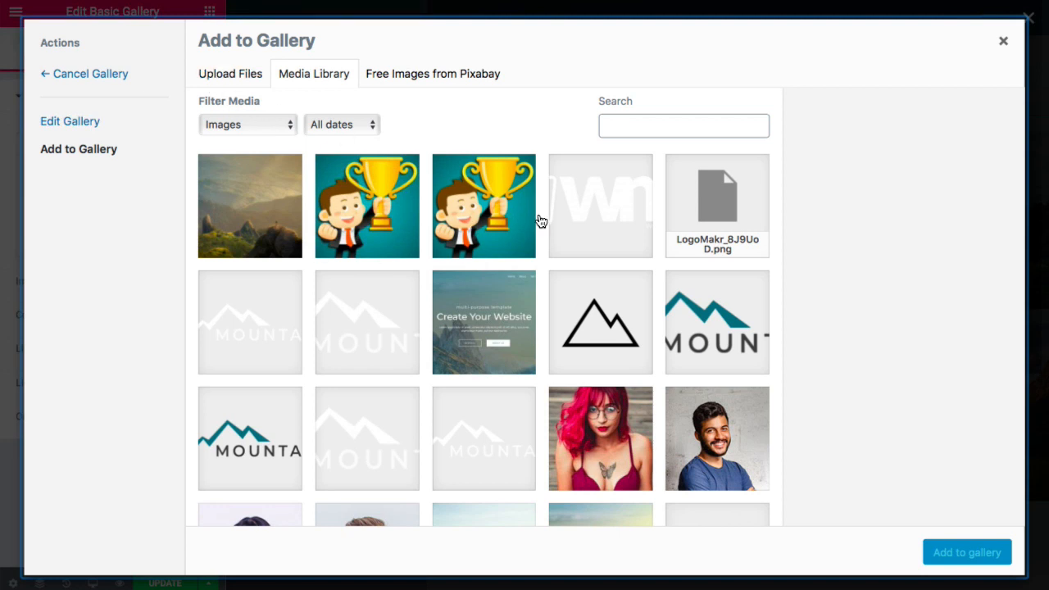
pyautogui.click(92, 78)
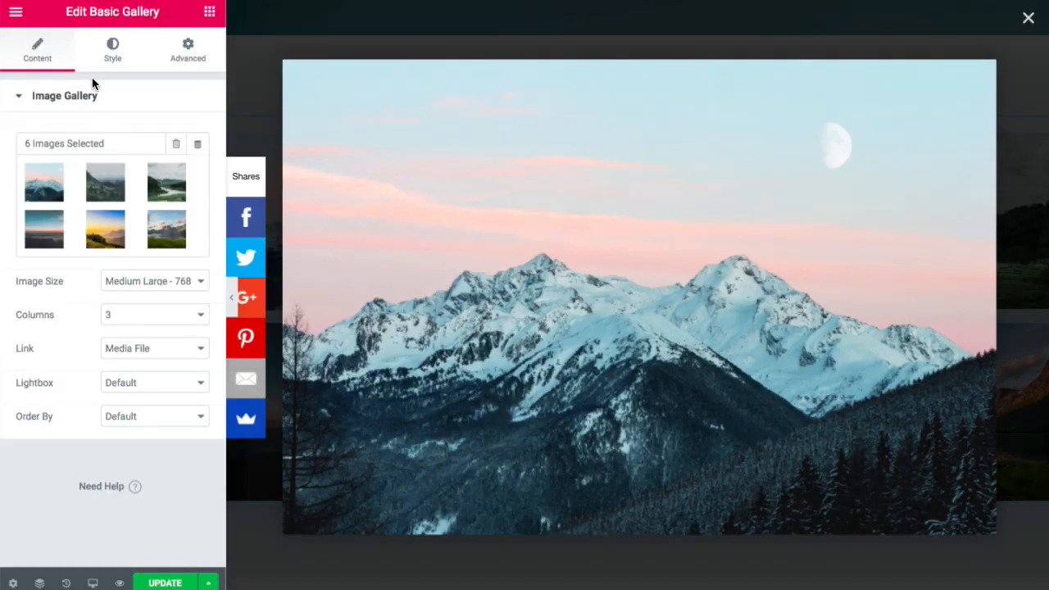
pyautogui.click(104, 188)
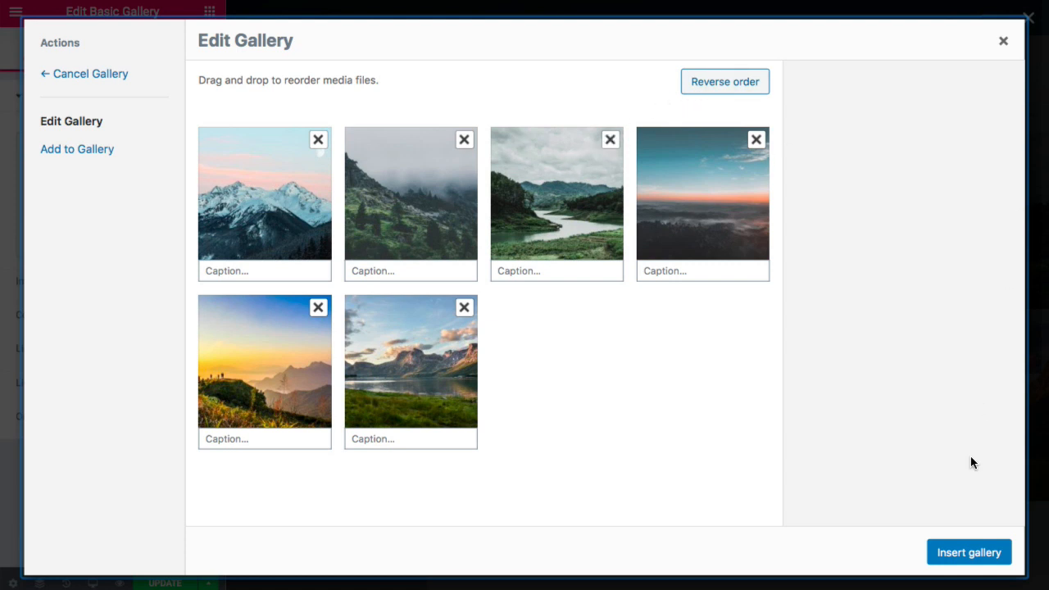
pyautogui.click(970, 552)
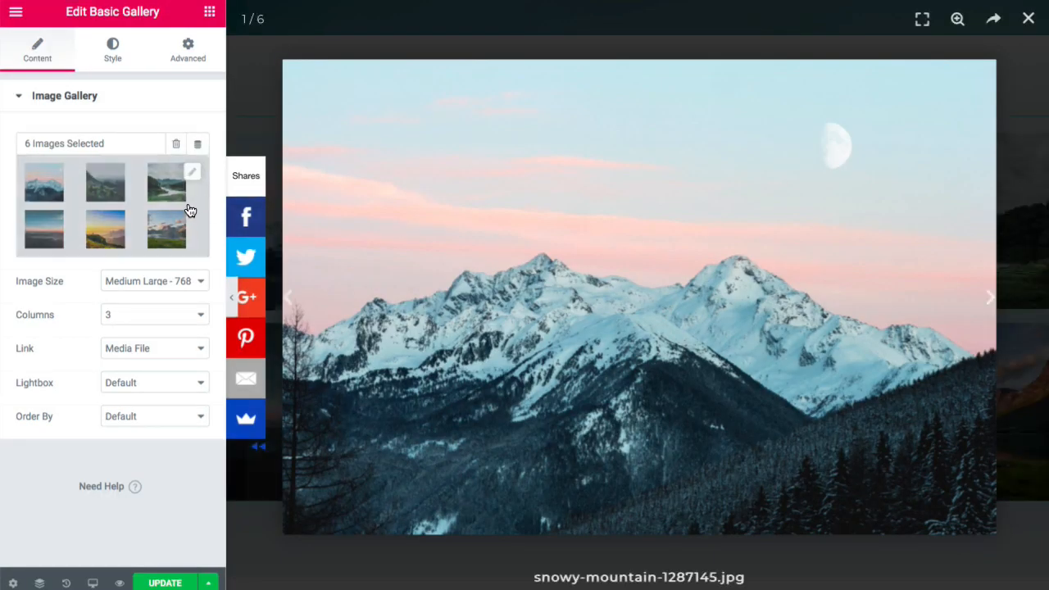
# - Preview the page and step through the lightbox from the foggy trees photo, then close it
pyautogui.click(234, 302)
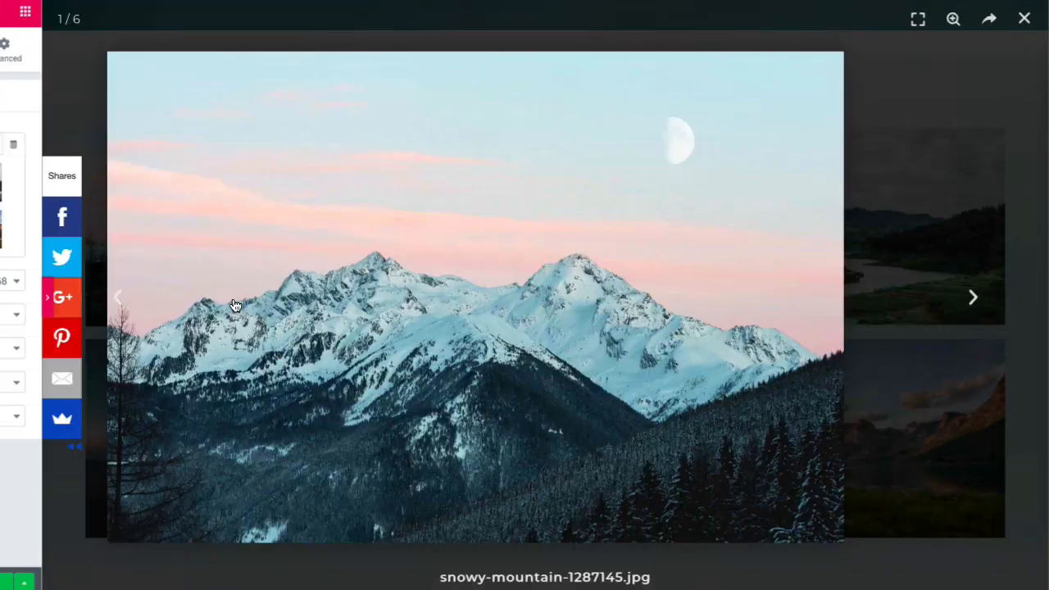
pyautogui.click(1025, 20)
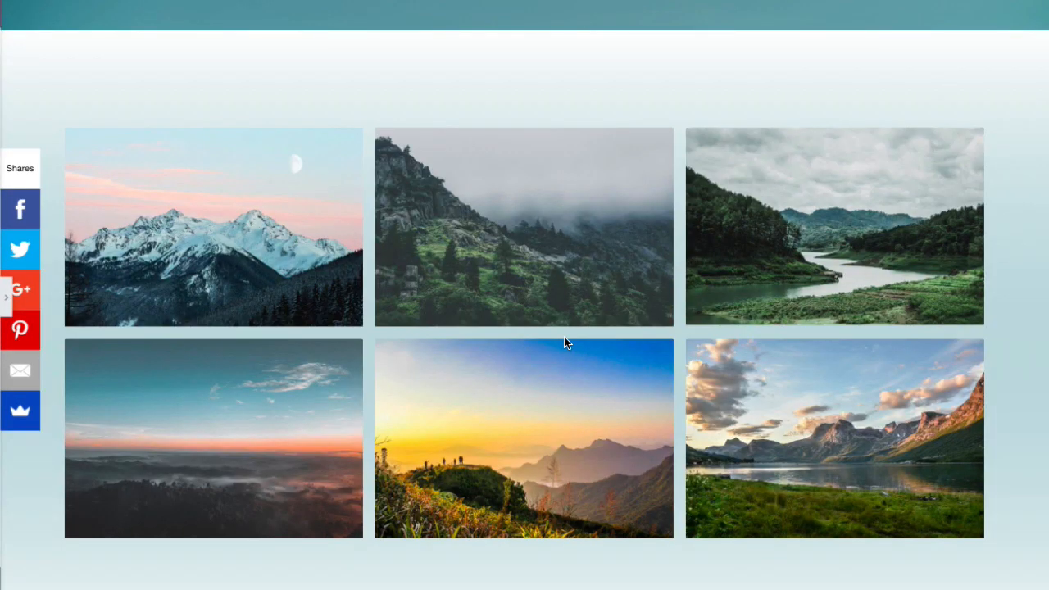
pyautogui.click(541, 261)
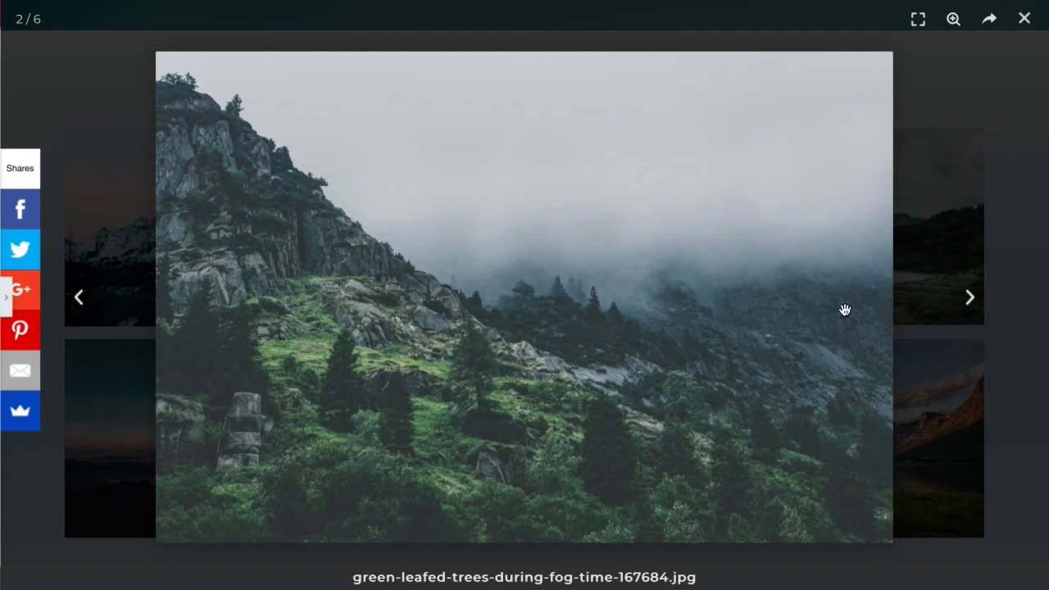
pyautogui.click(967, 298)
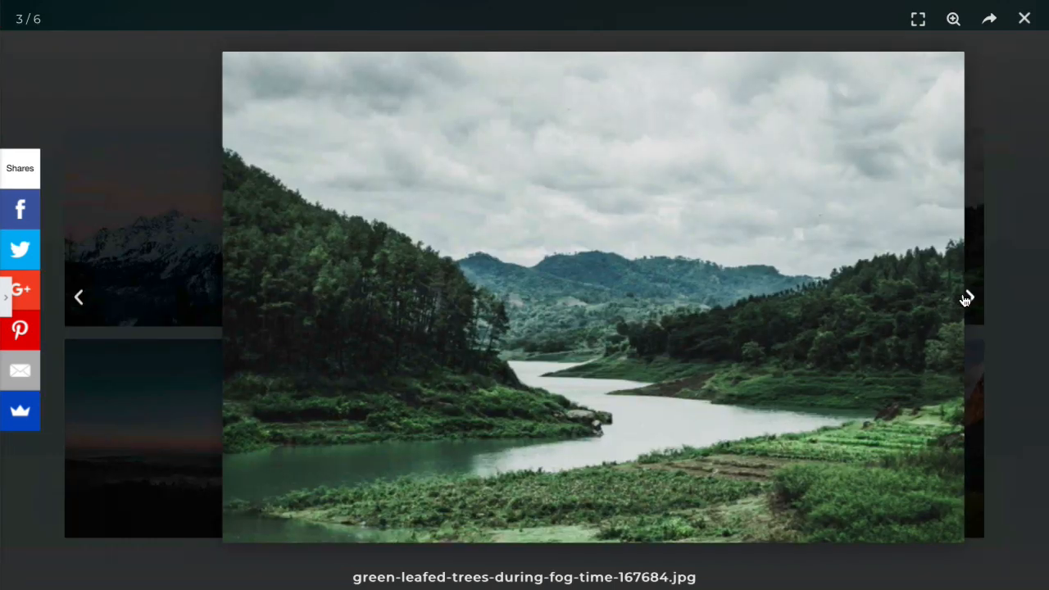
pyautogui.click(967, 298)
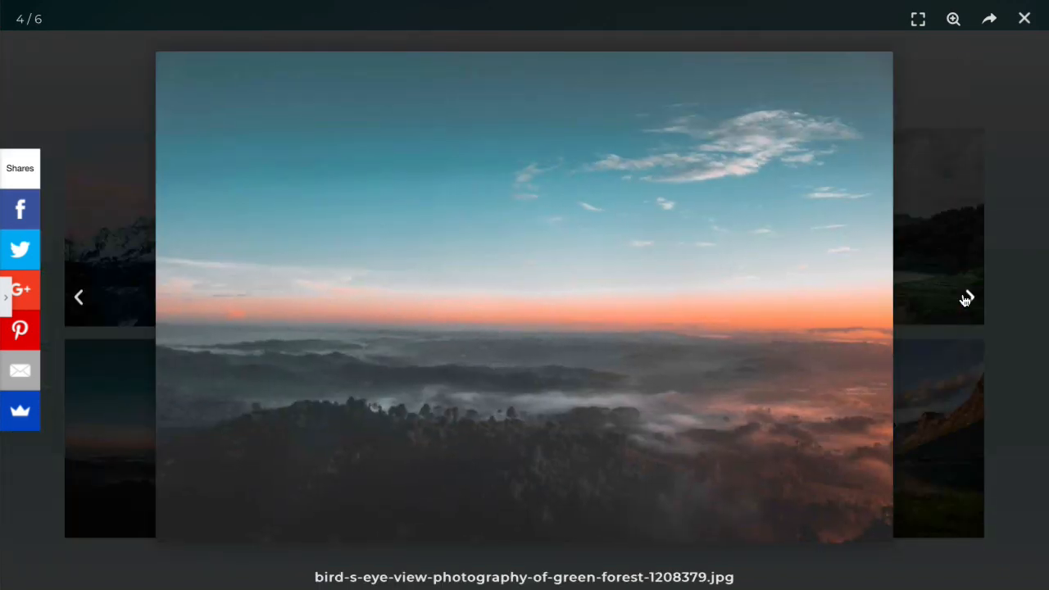
pyautogui.click(967, 299)
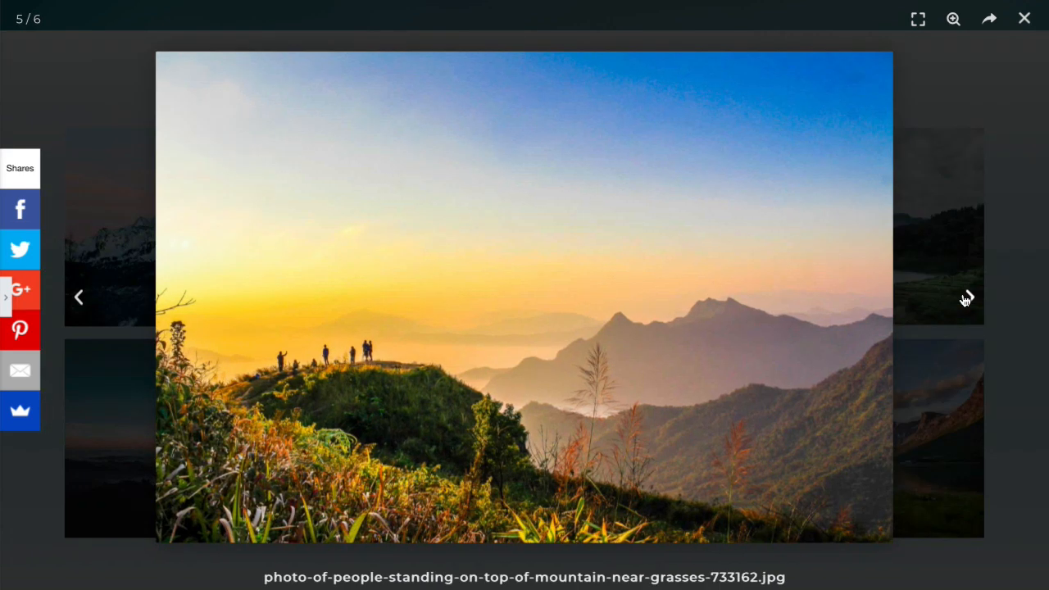
pyautogui.click(1023, 21)
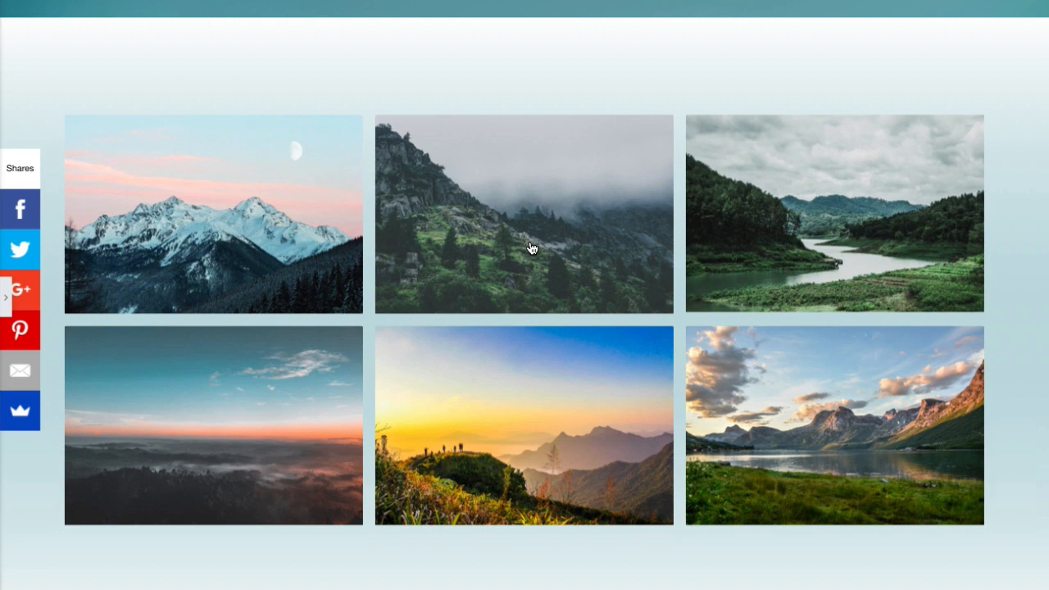
# - Scroll the preview through the finished page from the heading down to the footer
pyautogui.scroll(-3, 531, 249)
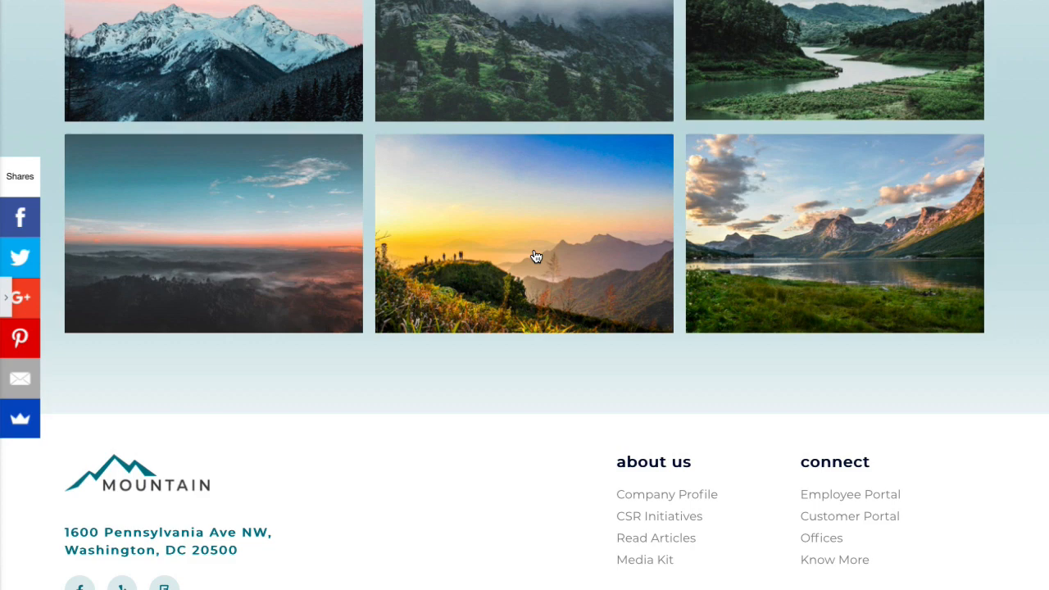
pyautogui.scroll(5, 536, 256)
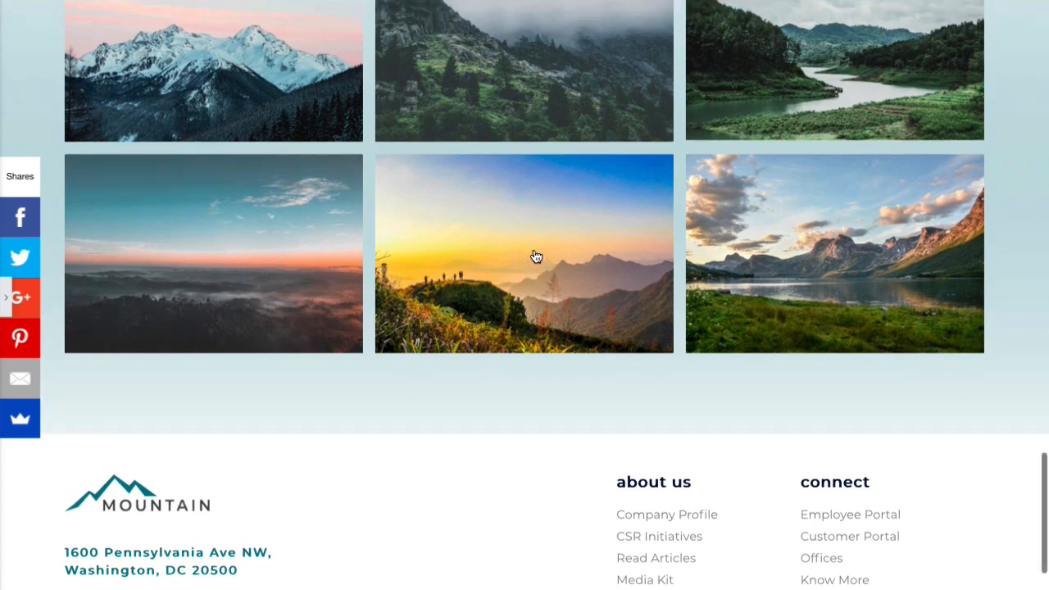
pyautogui.scroll(8, 536, 257)
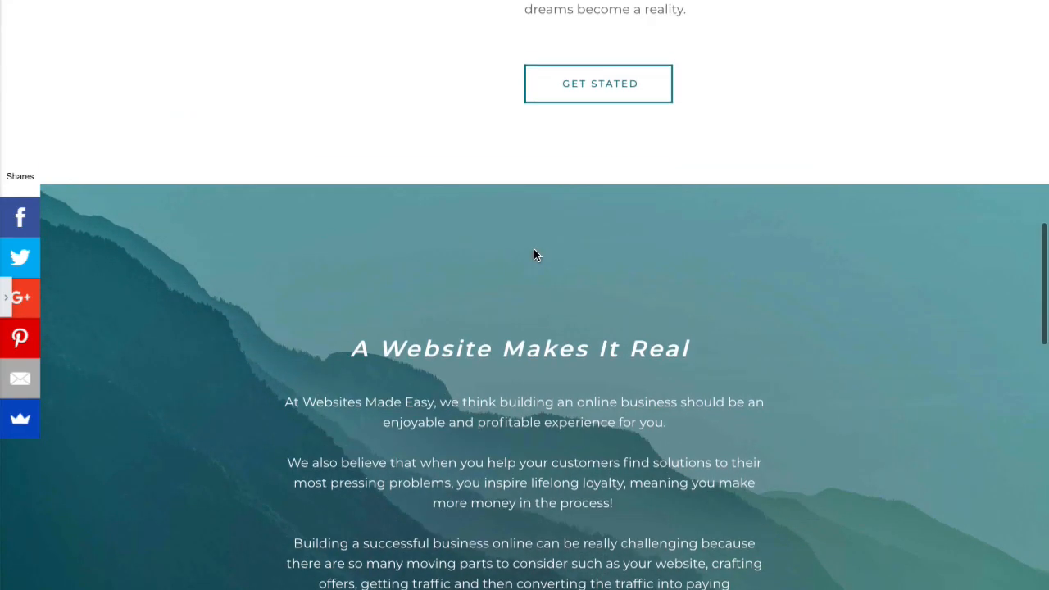
pyautogui.scroll(-9, 533, 255)
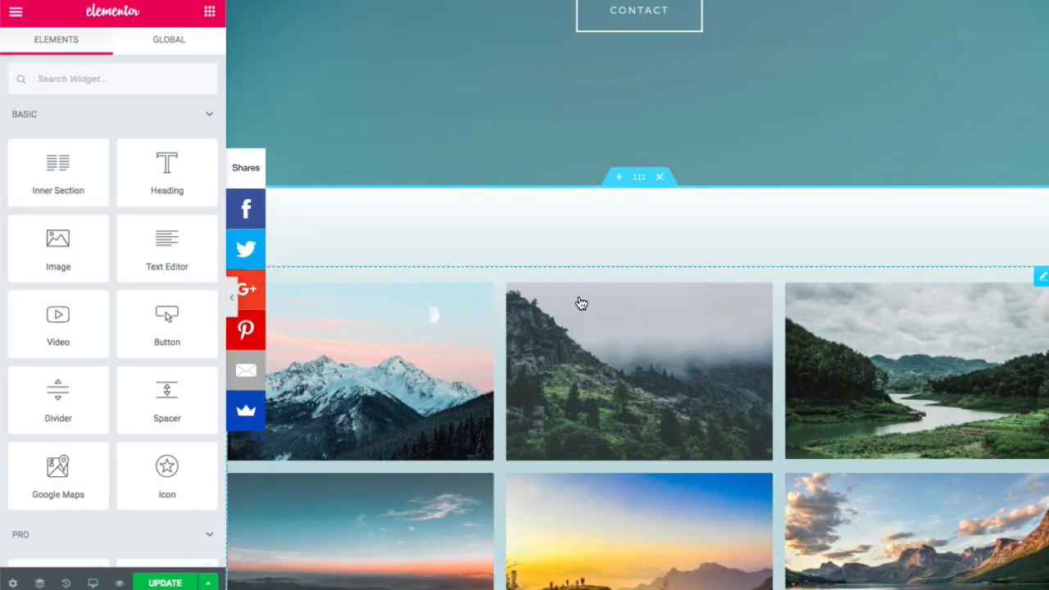
pyautogui.scroll(-3, 581, 302)
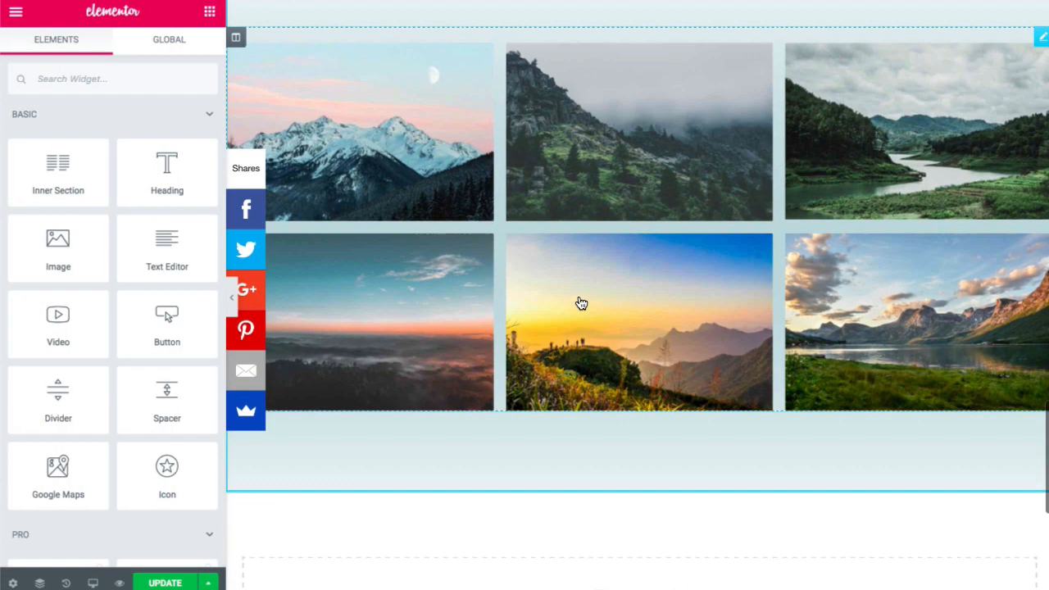
# - Open the template library for the empty section on the Pages tab
pyautogui.scroll(-6, 580, 304)
pyautogui.scroll(2, 578, 302)
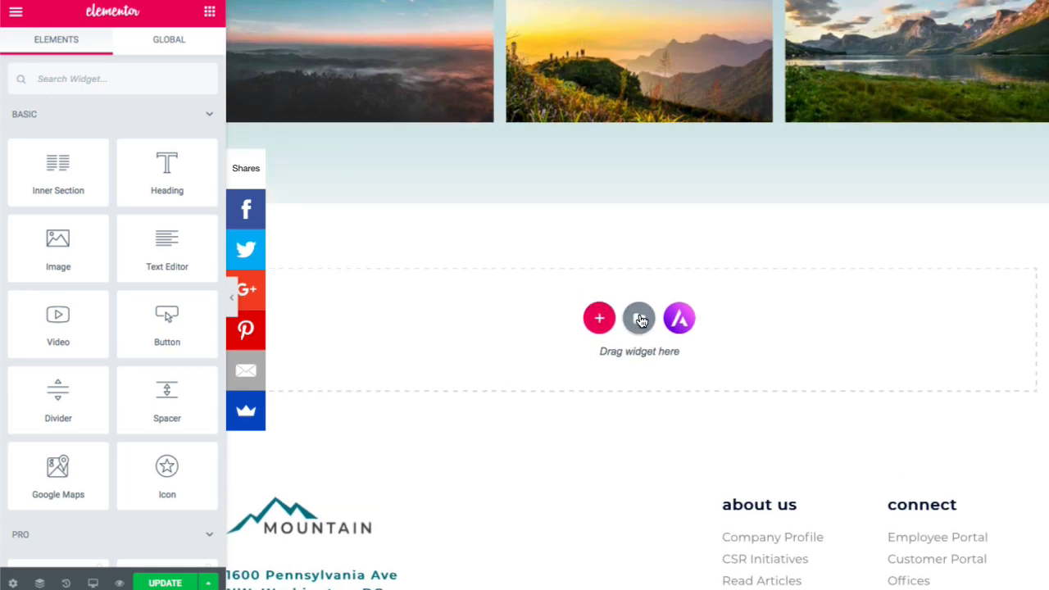
pyautogui.click(640, 319)
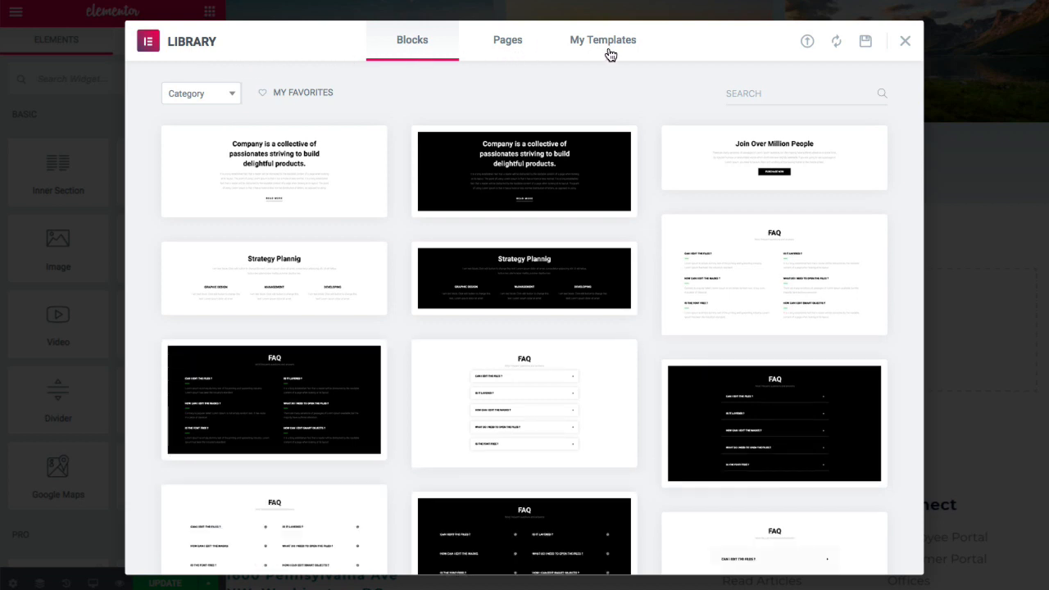
pyautogui.click(515, 45)
# - Scroll through the page templates such as Travel, Portfolio, Law Firm and Gym
pyautogui.moveTo(414, 225)
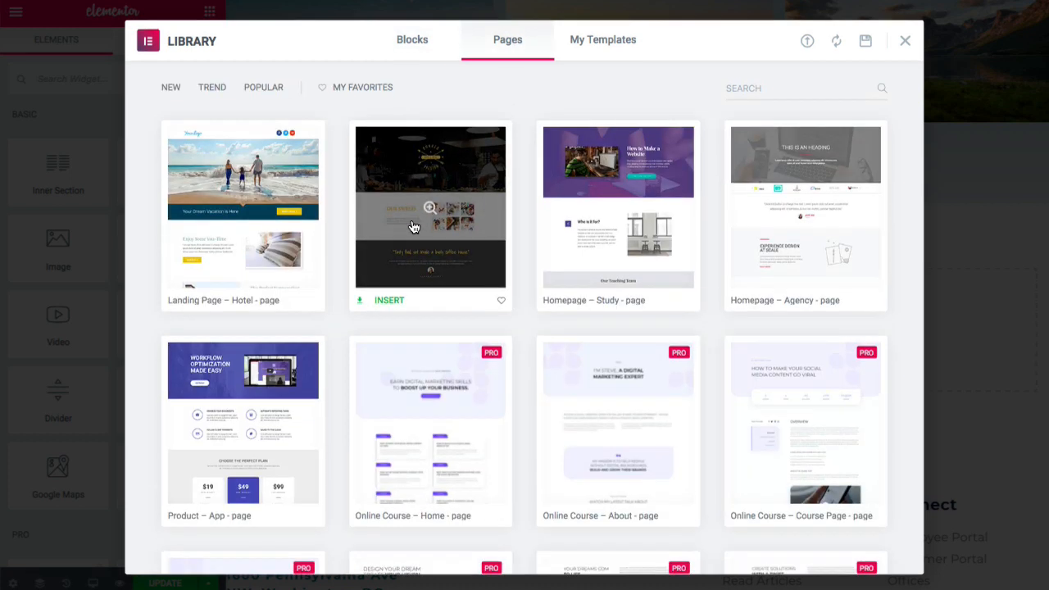
pyautogui.scroll(-10, 414, 227)
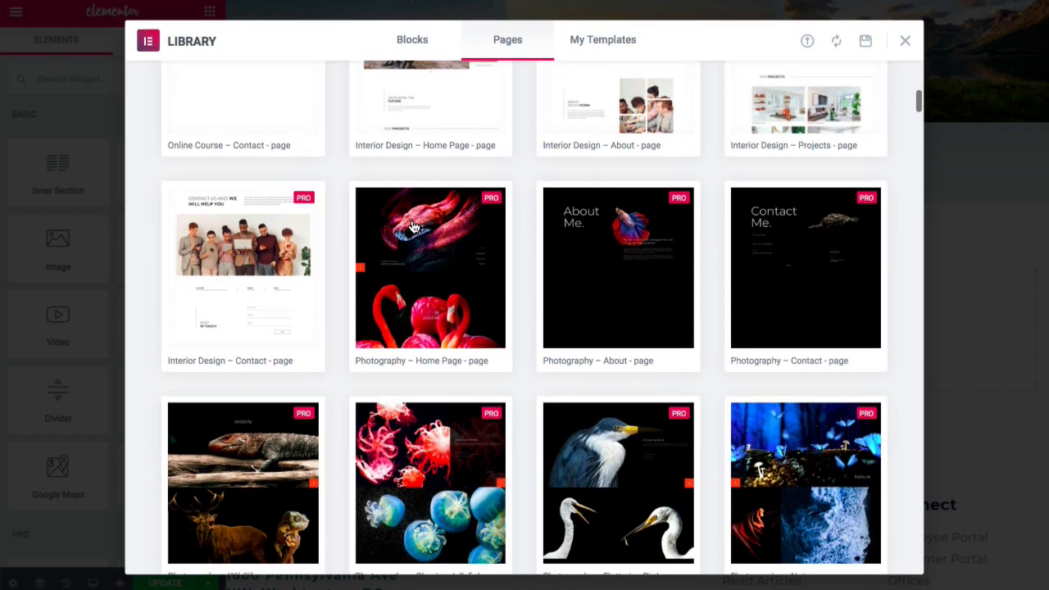
pyautogui.scroll(-5, 414, 227)
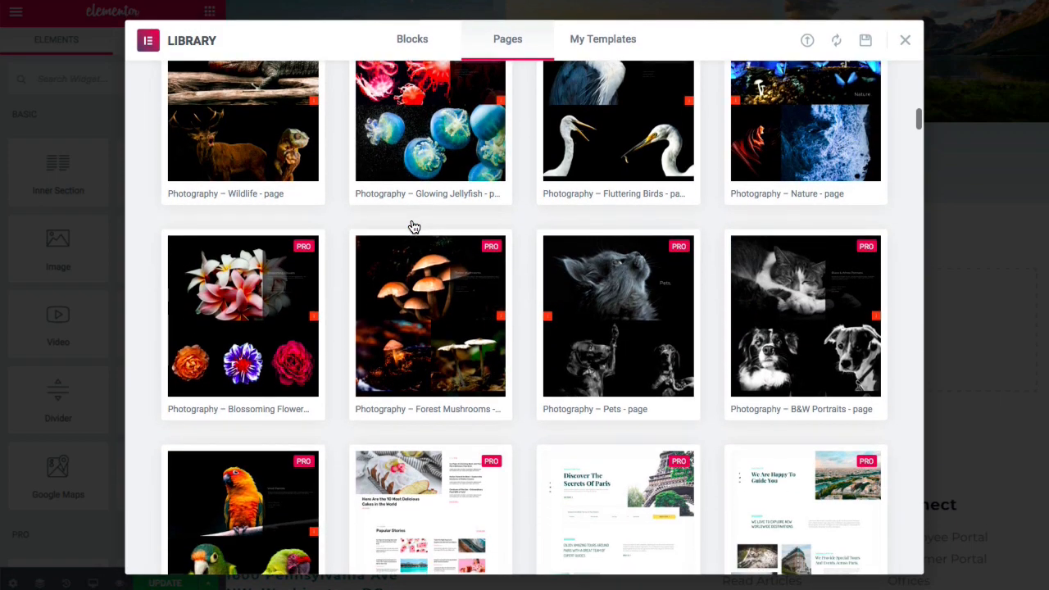
pyautogui.scroll(-3, 414, 227)
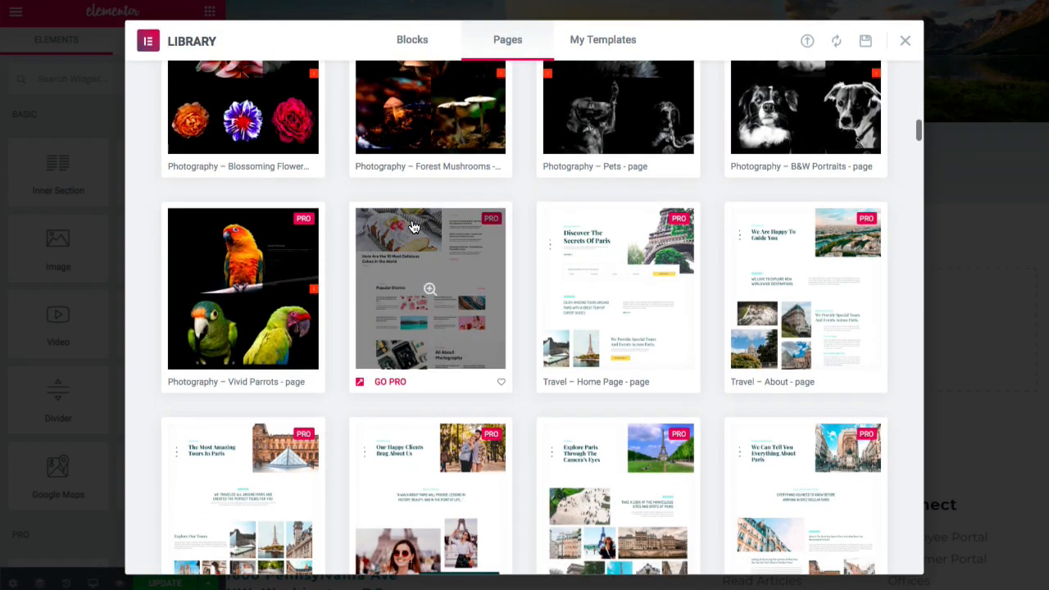
pyautogui.scroll(-3, 414, 227)
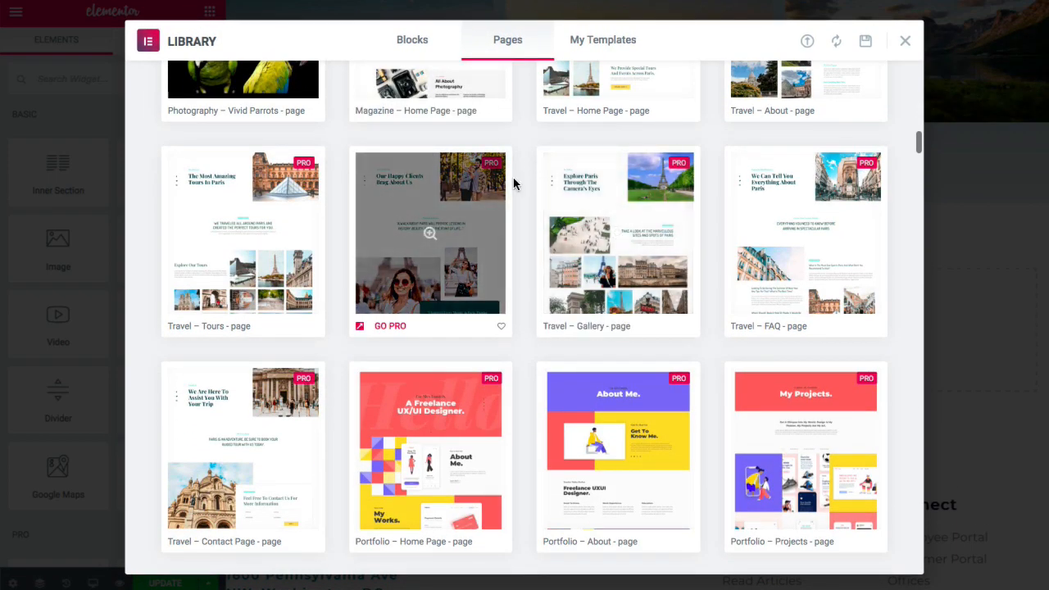
pyautogui.scroll(-4, 733, 205)
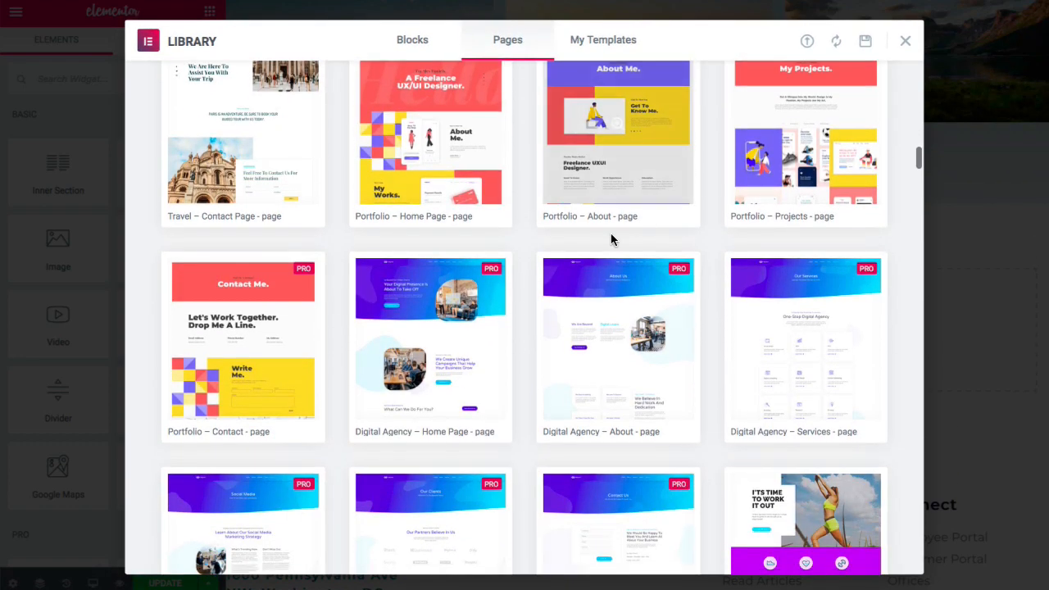
pyautogui.scroll(-10, 611, 233)
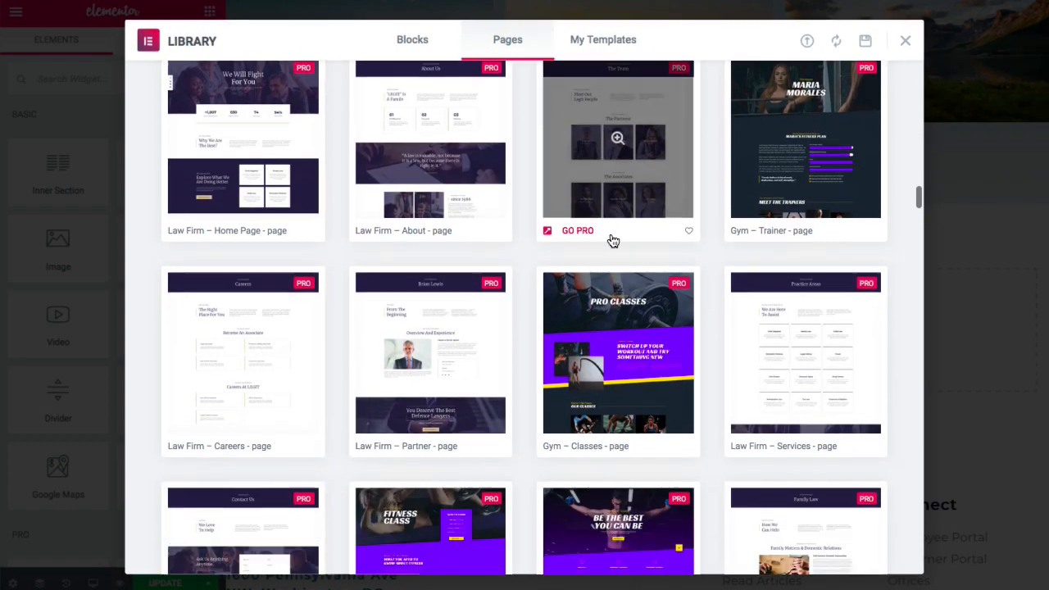
pyautogui.scroll(20, 613, 241)
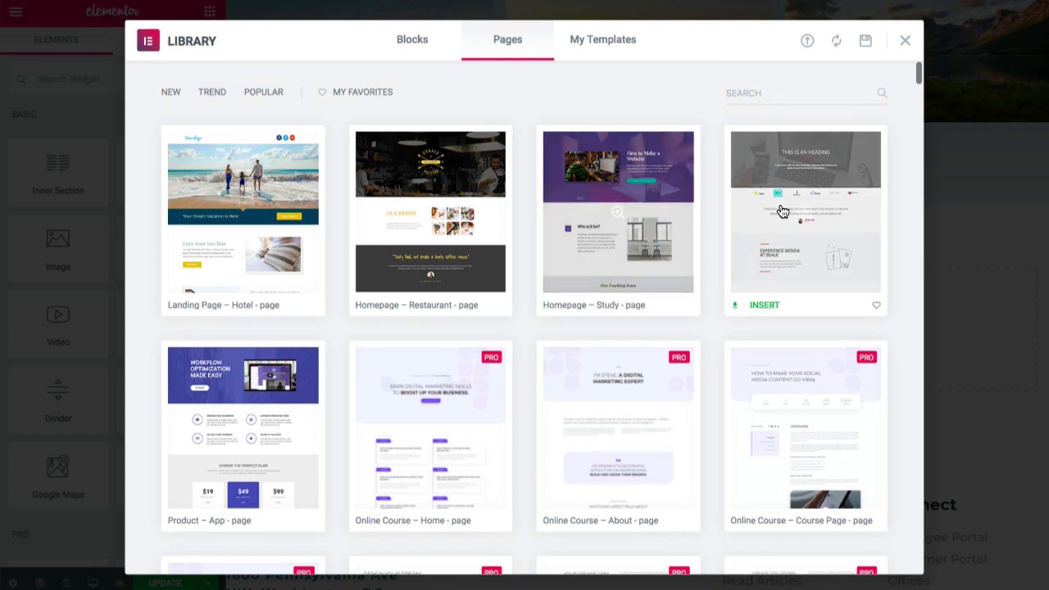
# - Switch the library to Blocks and filter the category to Testimonials
pyautogui.click(413, 41)
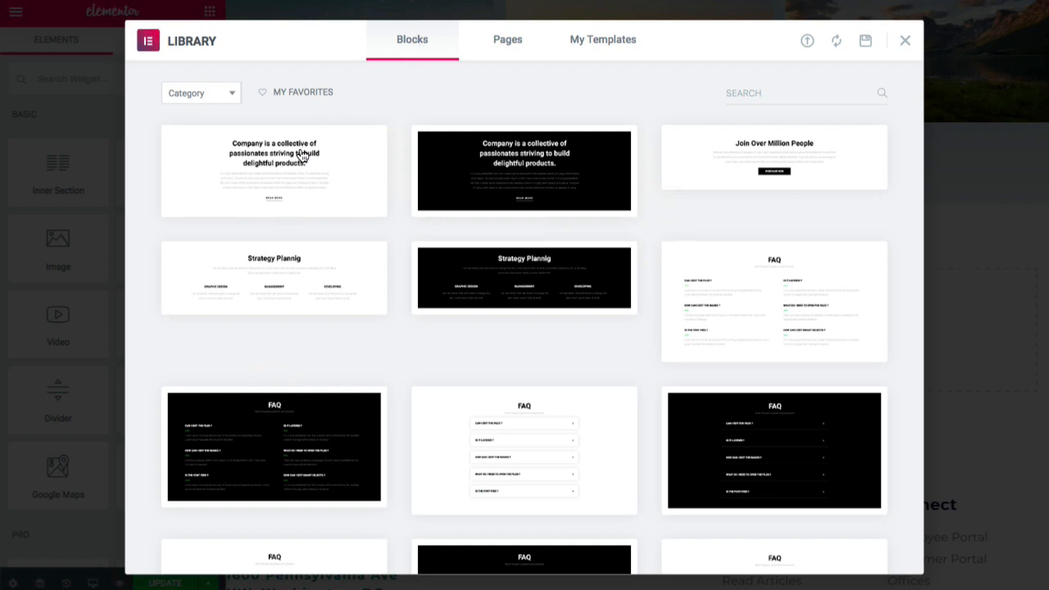
pyautogui.click(234, 97)
pyautogui.scroll(-2, 211, 172)
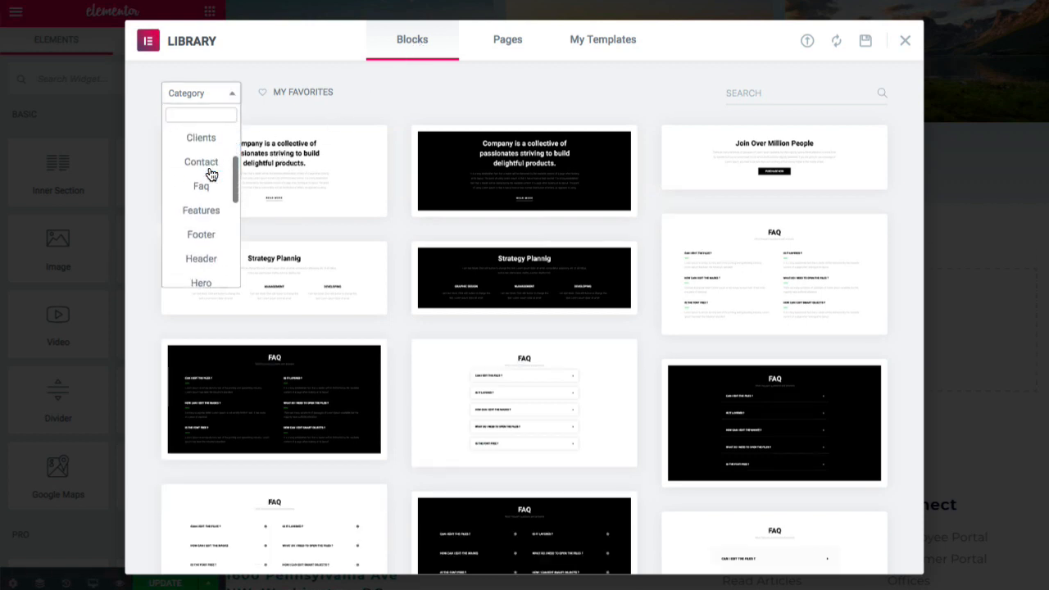
pyautogui.scroll(-8, 211, 175)
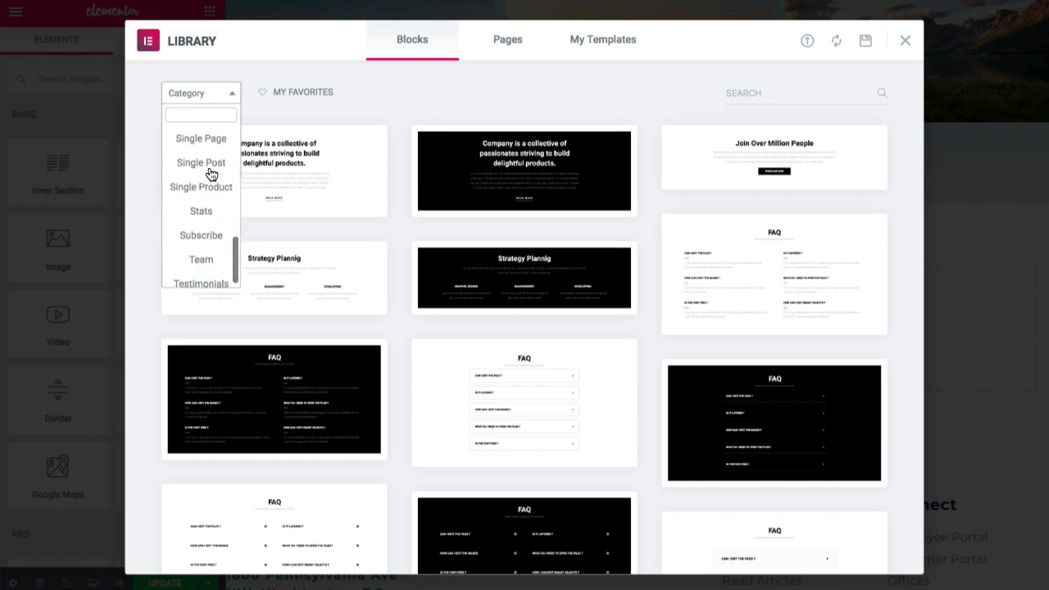
pyautogui.scroll(-1, 211, 176)
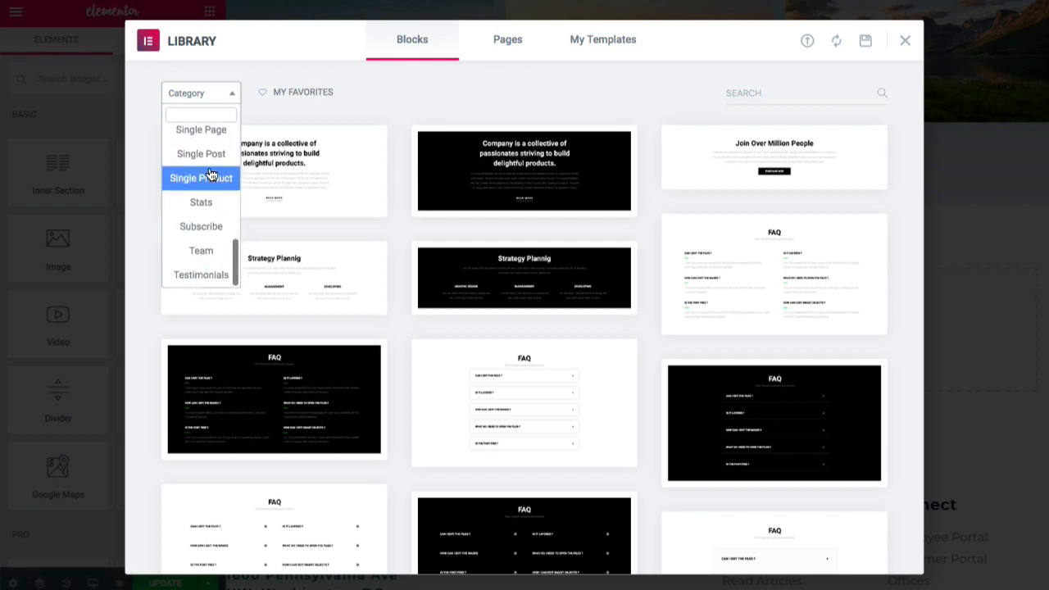
pyautogui.click(204, 277)
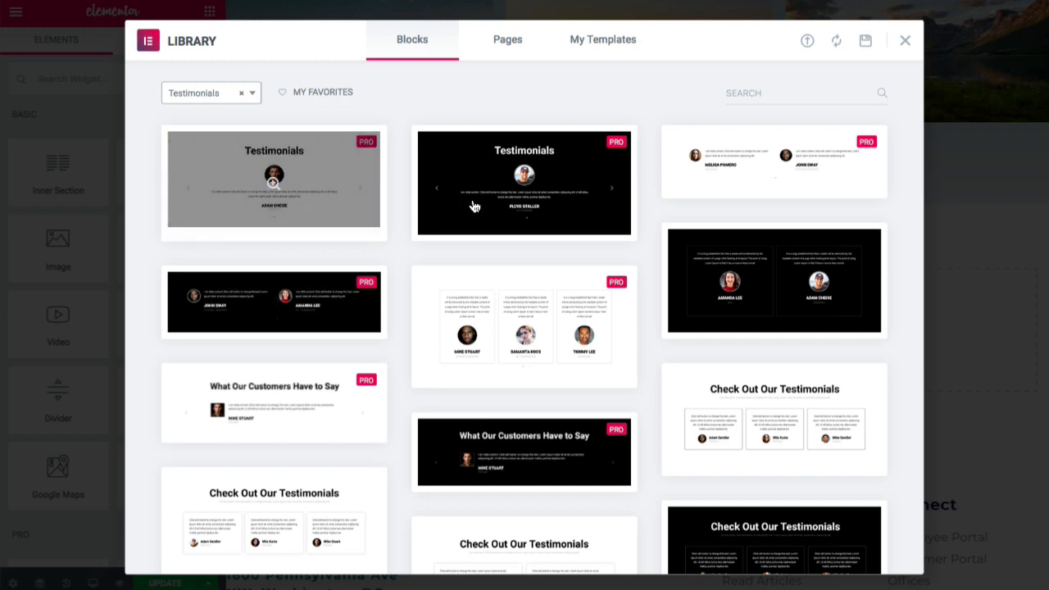
# - Preview a three-card Customers reviews block, then close the library without inserting it
pyautogui.scroll(-5, 658, 213)
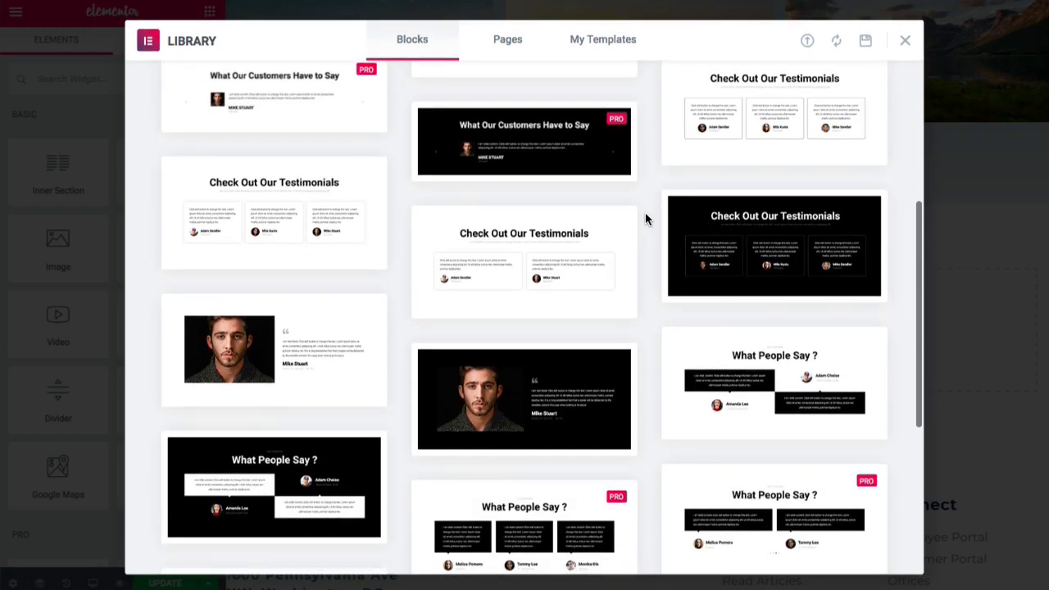
pyautogui.scroll(2, 646, 218)
pyautogui.scroll(-2, 574, 216)
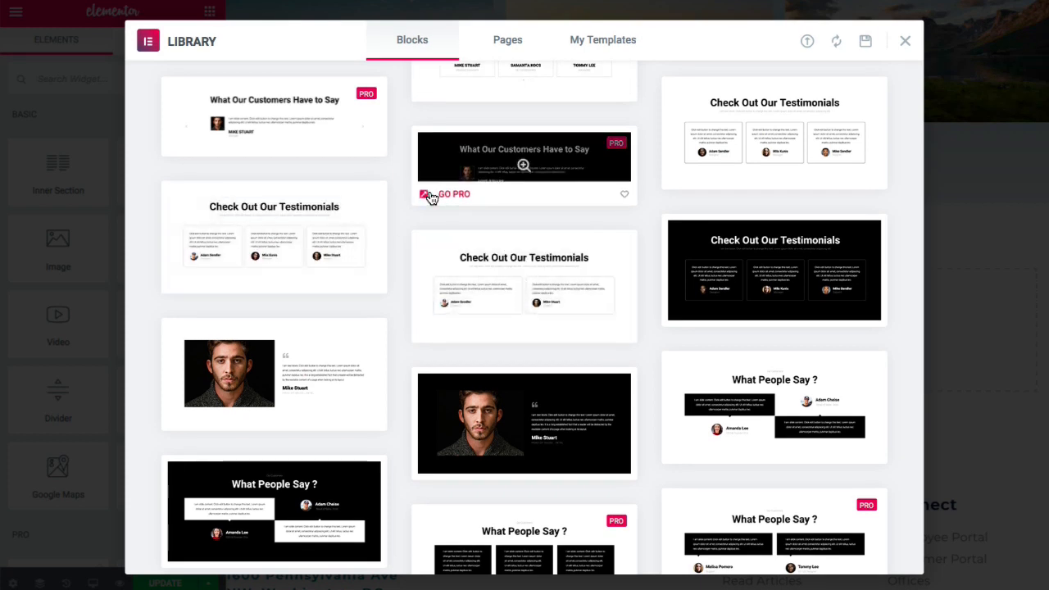
pyautogui.scroll(-4, 432, 199)
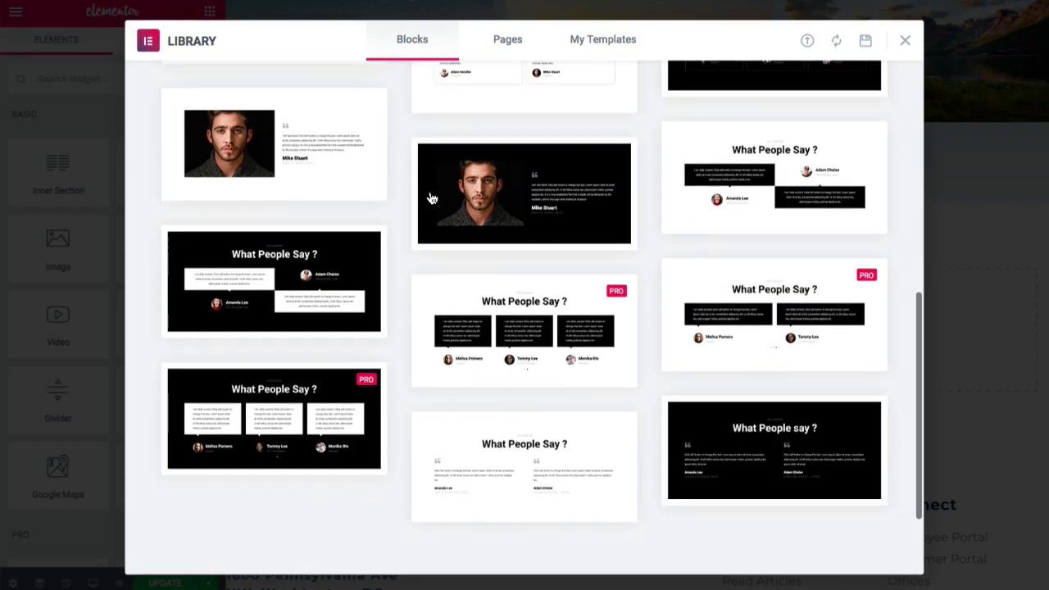
pyautogui.scroll(4, 432, 199)
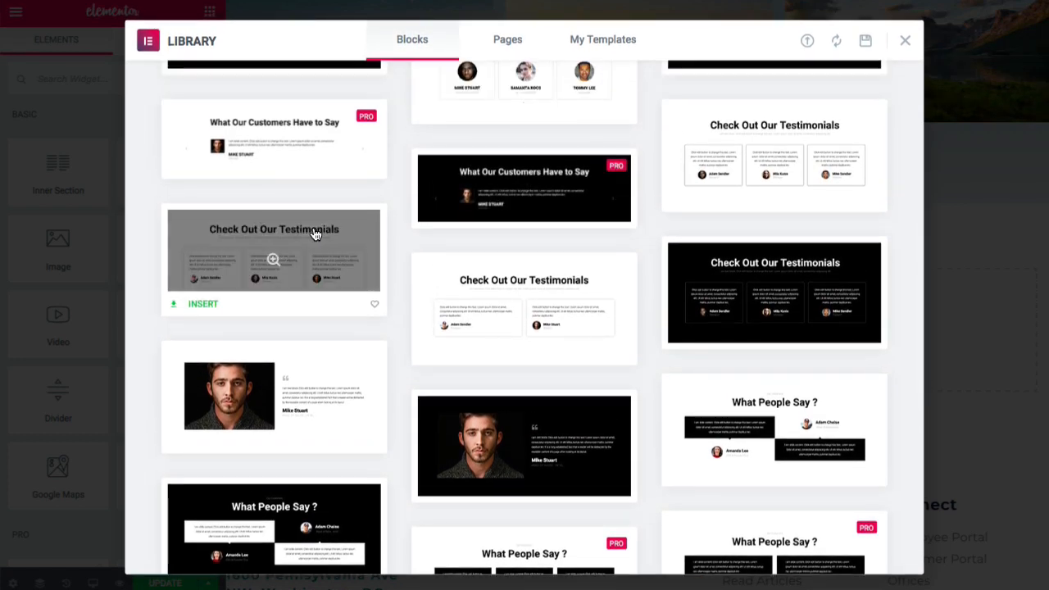
pyautogui.click(310, 237)
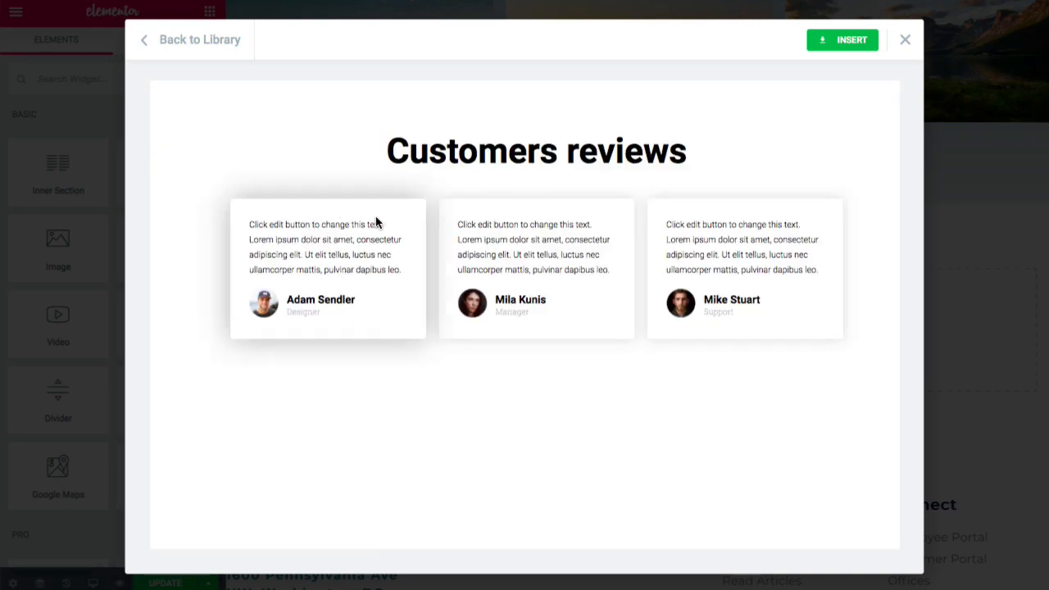
pyautogui.click(906, 42)
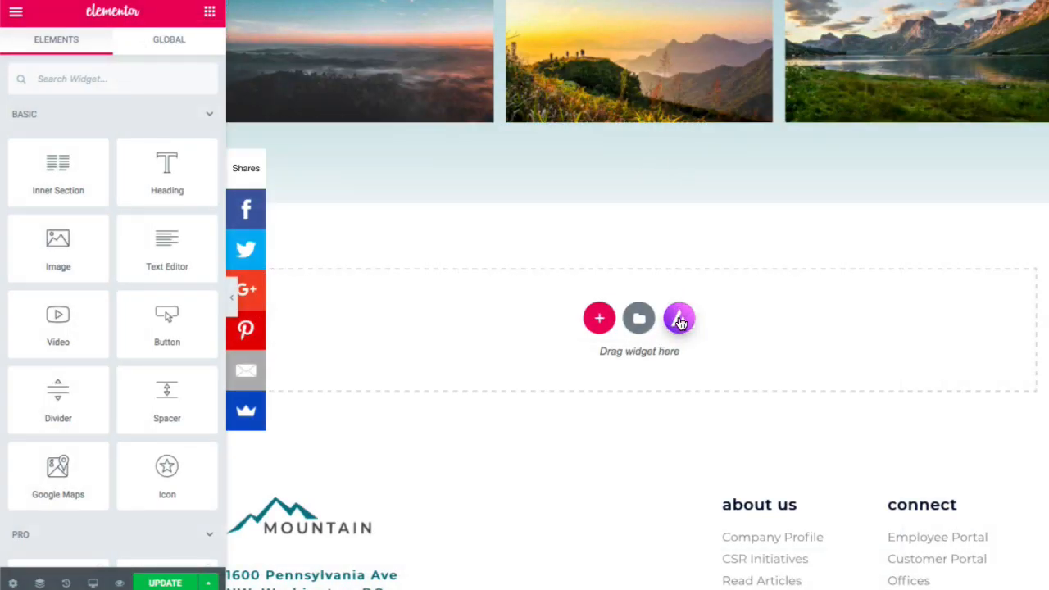
# - Open the purple template-kit library on the Blocks tab, filtered to Testimonial
pyautogui.click(679, 322)
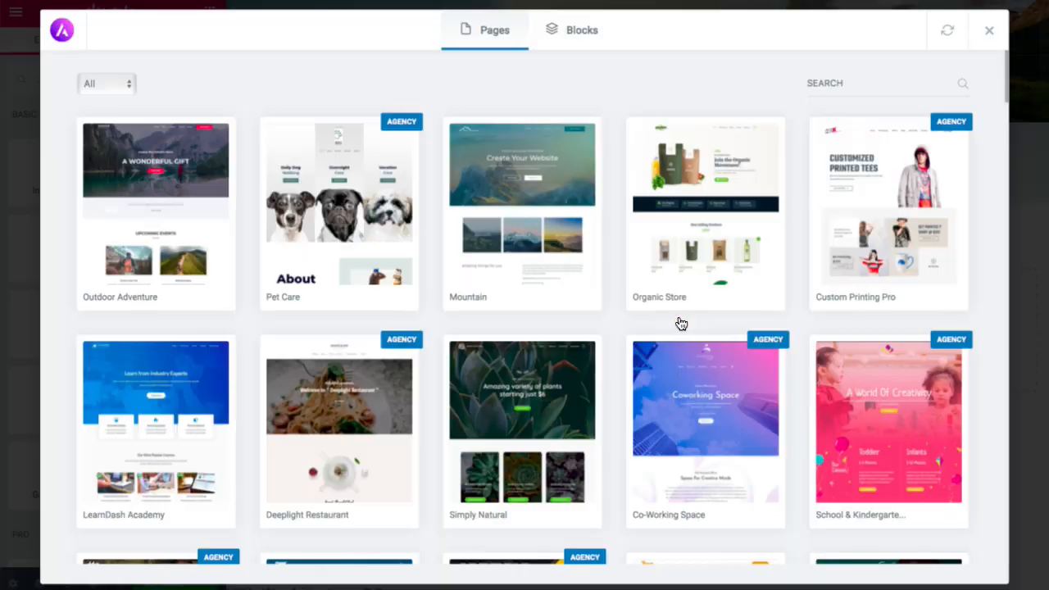
pyautogui.click(584, 35)
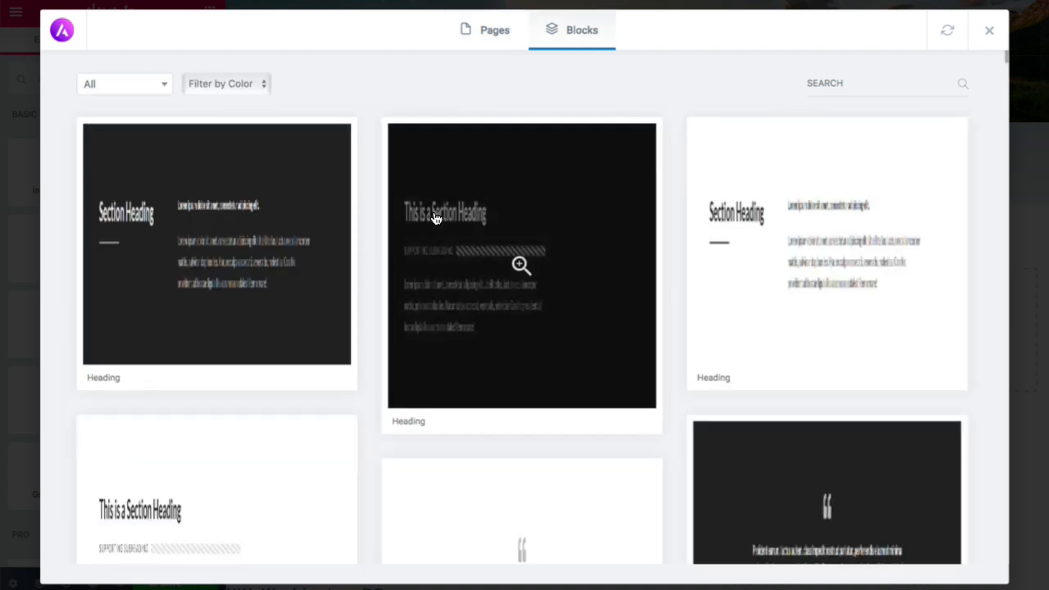
pyautogui.scroll(-3, 437, 219)
pyautogui.scroll(-2, 435, 219)
pyautogui.scroll(6, 476, 242)
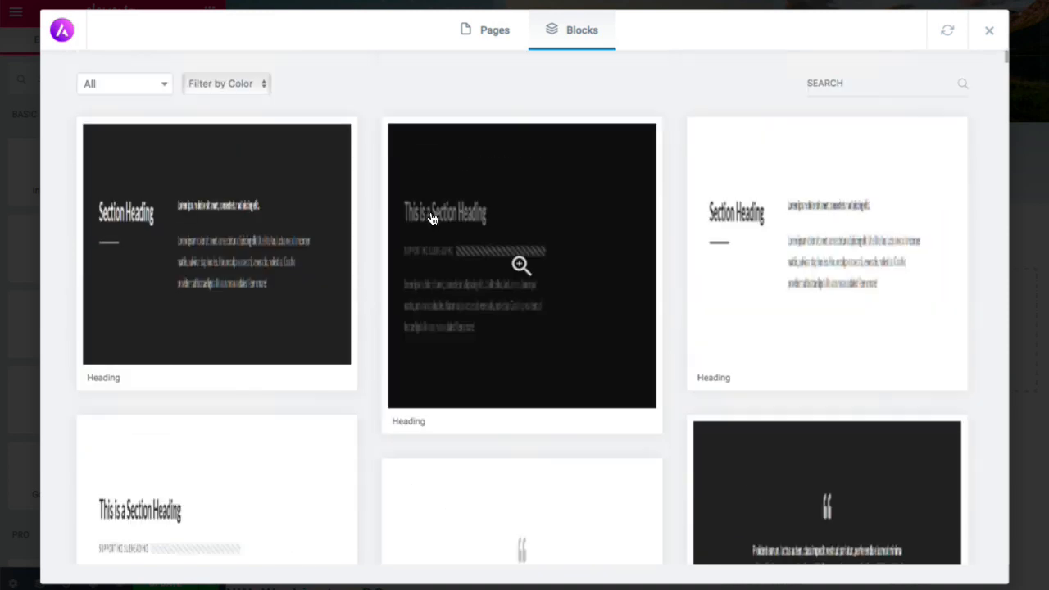
pyautogui.click(155, 94)
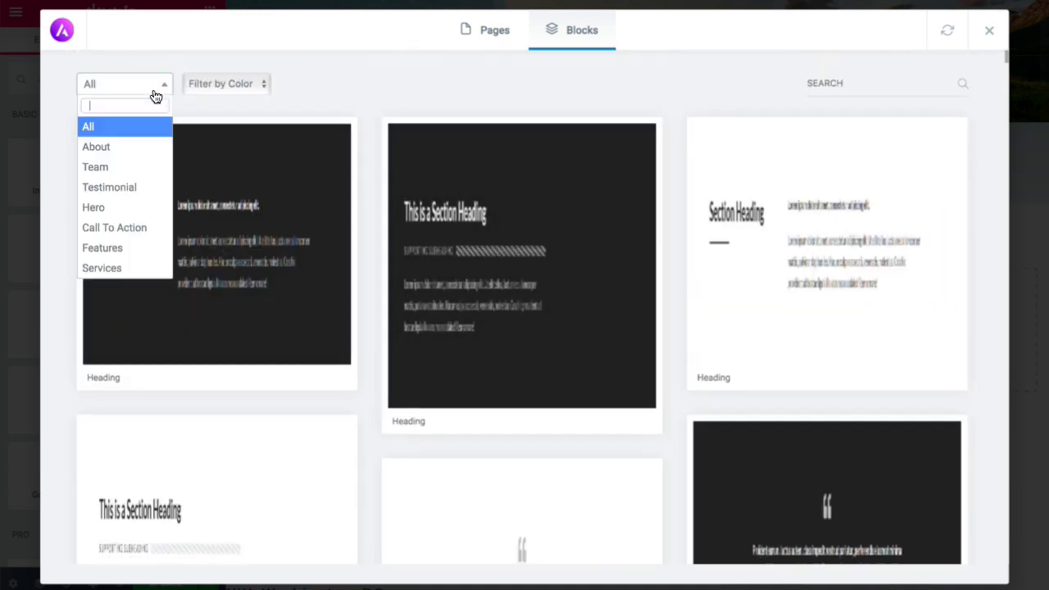
pyautogui.click(134, 190)
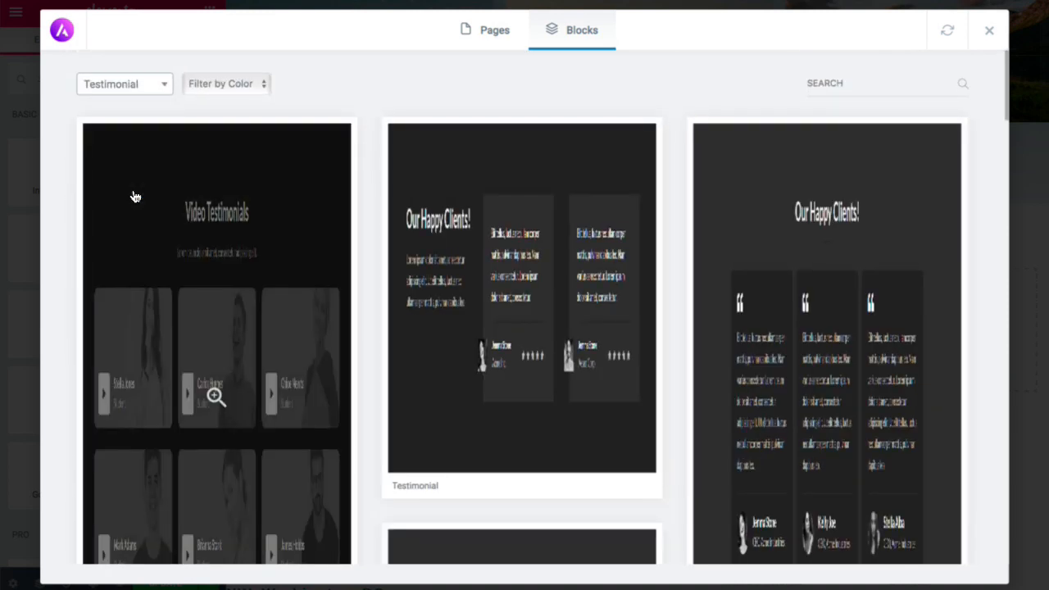
# - Preview the 'Our Happy Clients!' three-review block and import it
pyautogui.scroll(-3, 238, 212)
pyautogui.scroll(-4, 240, 214)
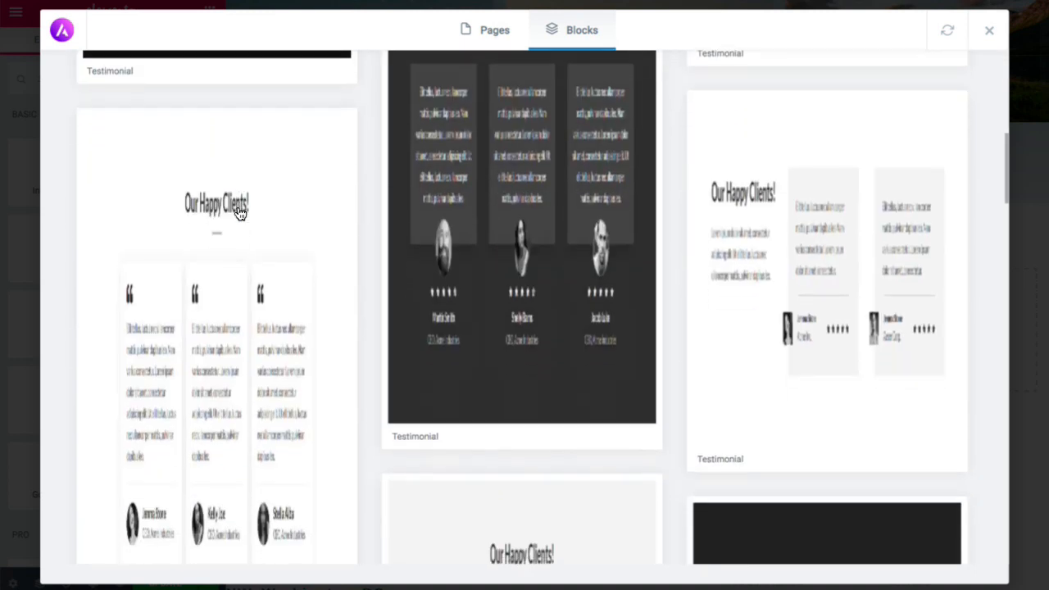
pyautogui.scroll(-14, 241, 214)
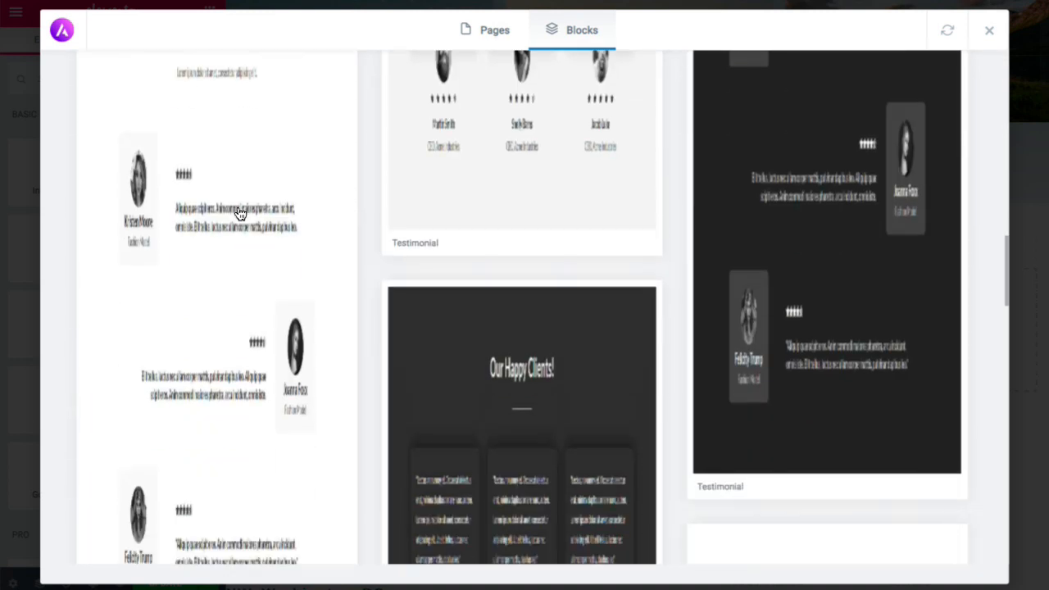
pyautogui.scroll(-10, 240, 214)
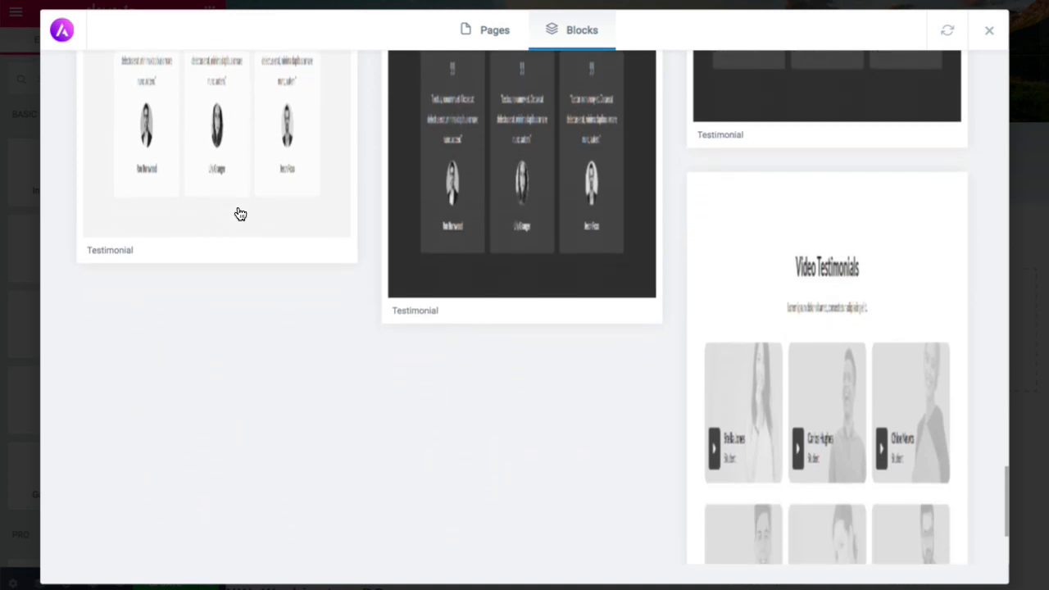
pyautogui.scroll(8, 240, 214)
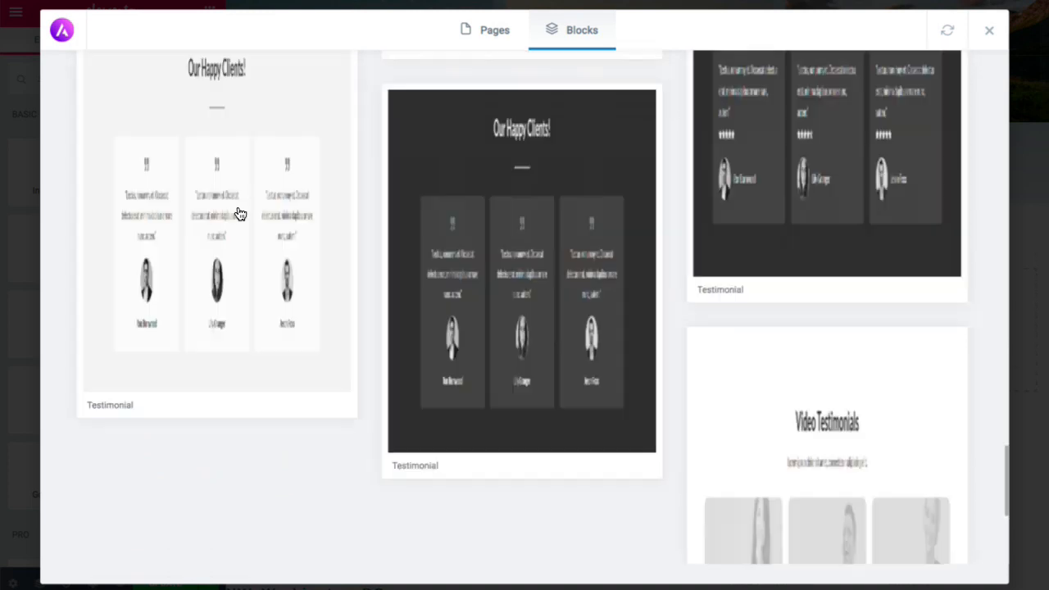
pyautogui.scroll(3, 240, 214)
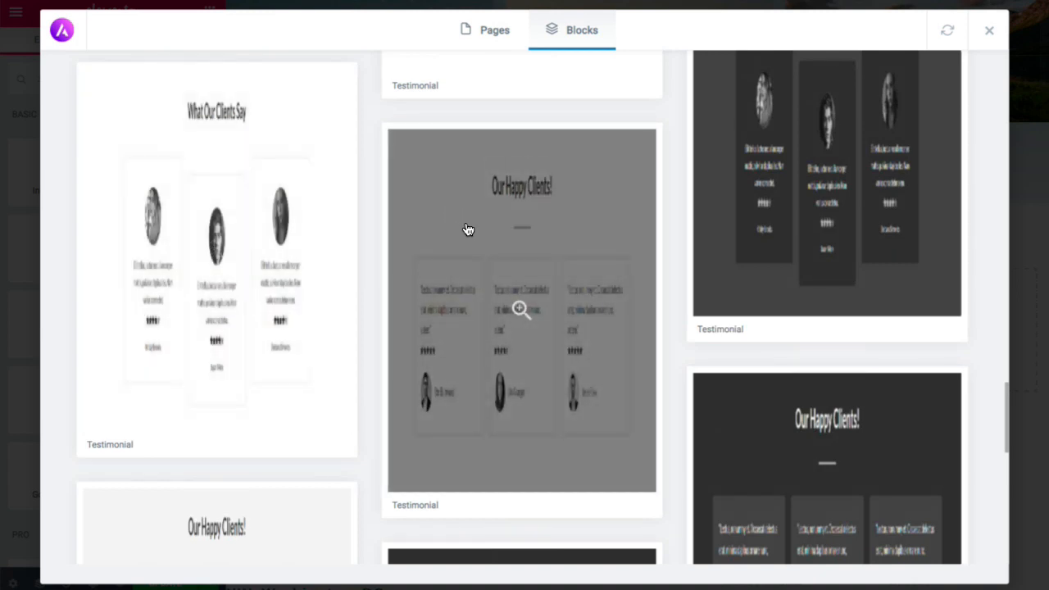
pyautogui.click(469, 231)
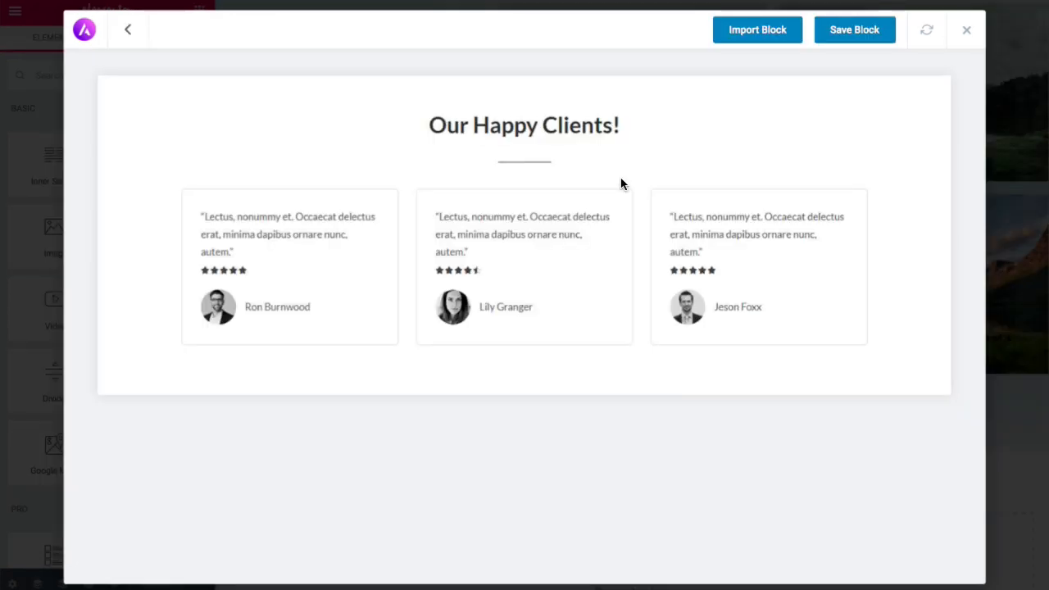
pyautogui.click(763, 37)
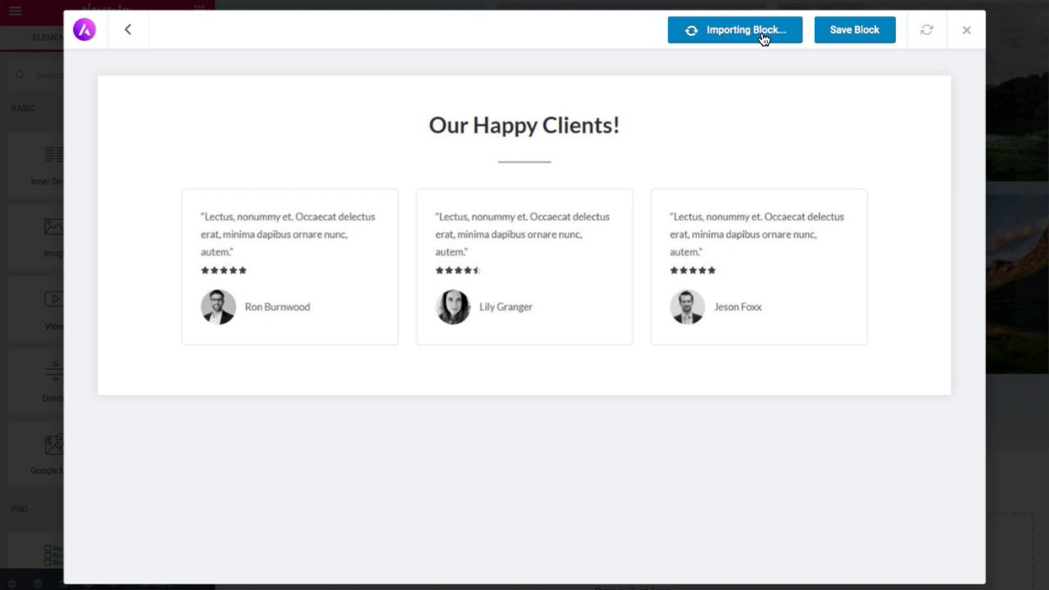
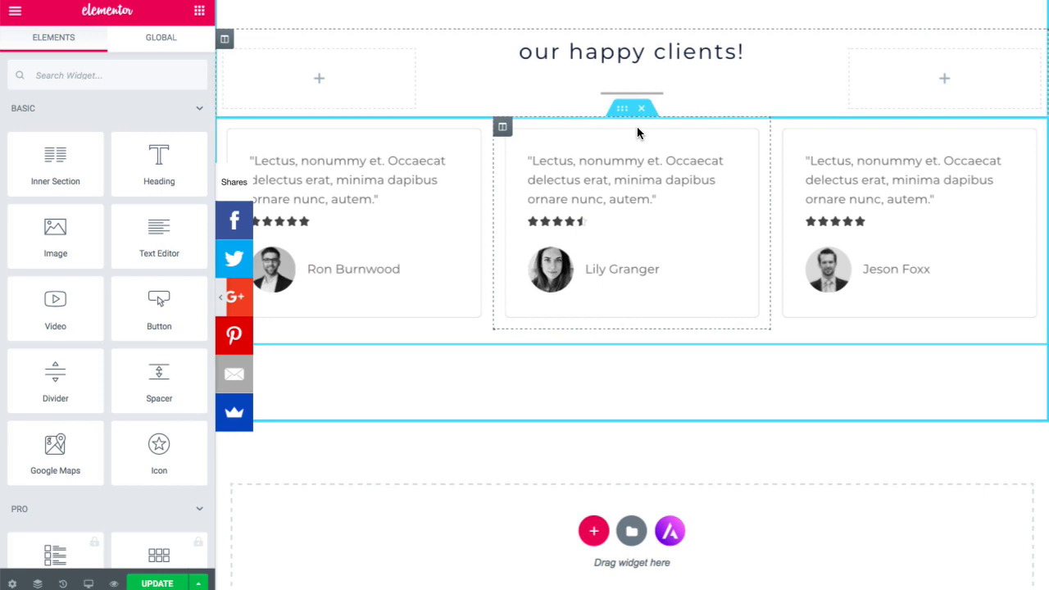
# - Replace the 'Our Happy Clients!' heading with 'Reviews', after briefly trying 'What others are saying'
pyautogui.scroll(1, 640, 134)
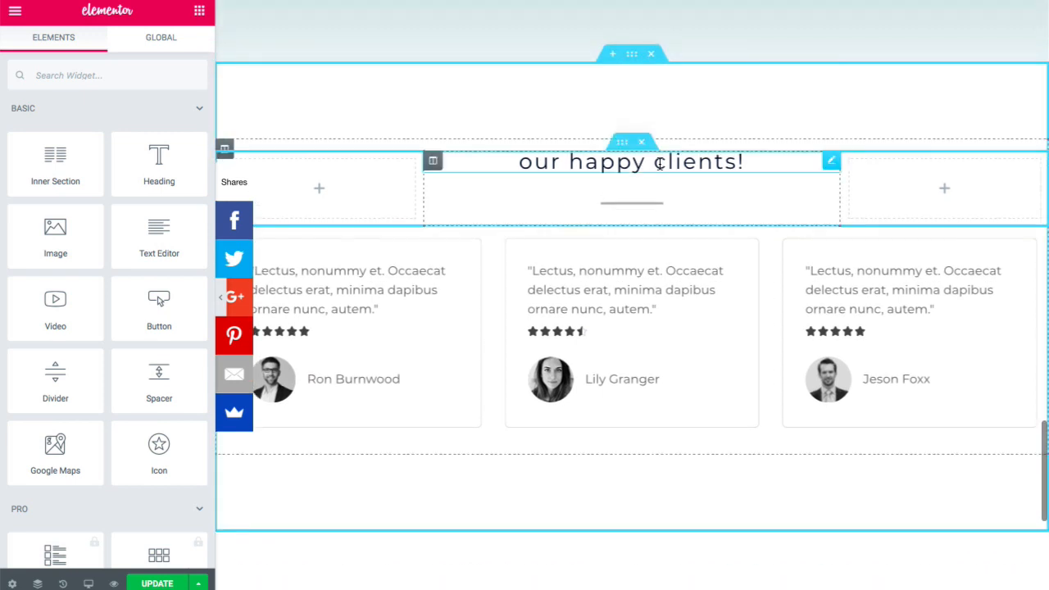
pyautogui.tripleClick(660, 163)
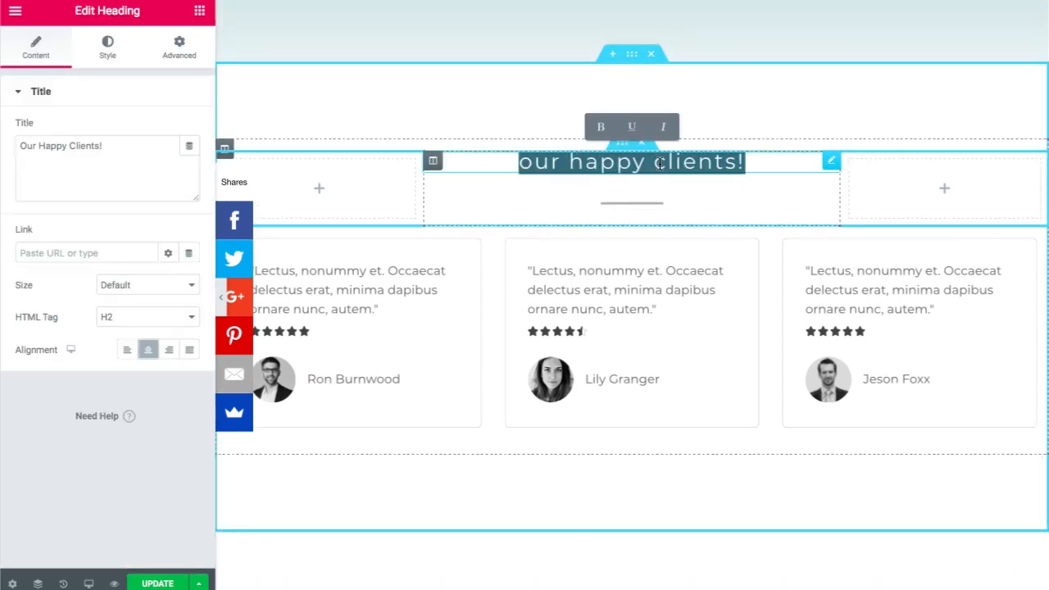
pyautogui.press('BackSpace')
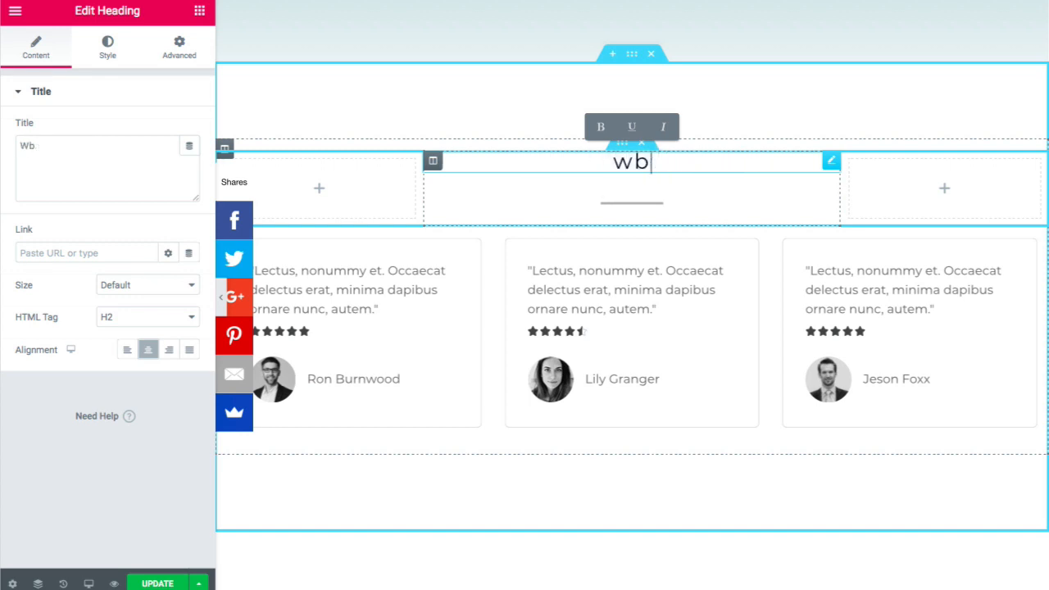
pyautogui.write('What ot')
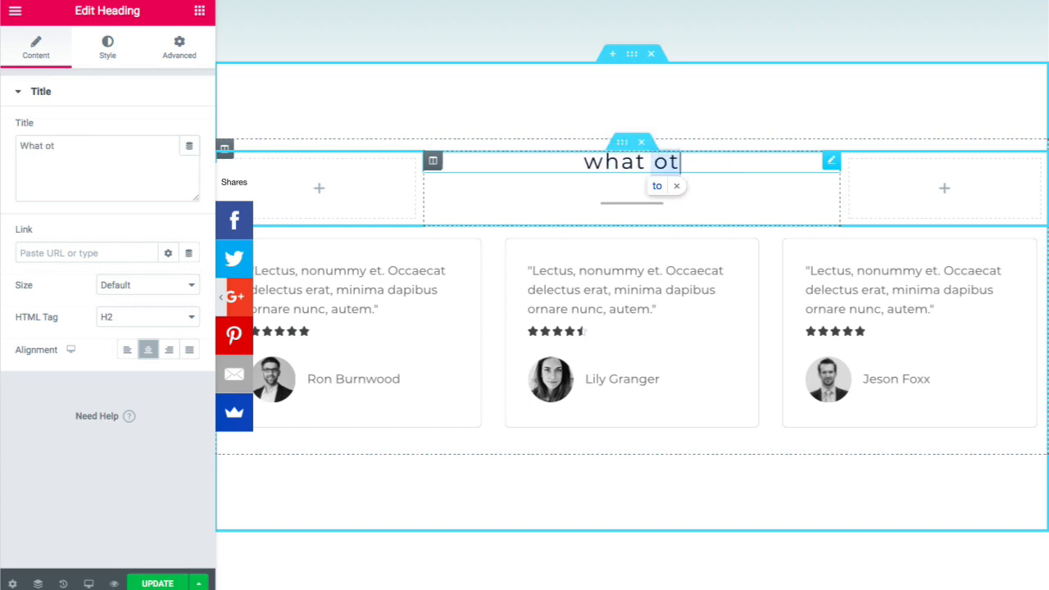
pyautogui.write('hers are saying')
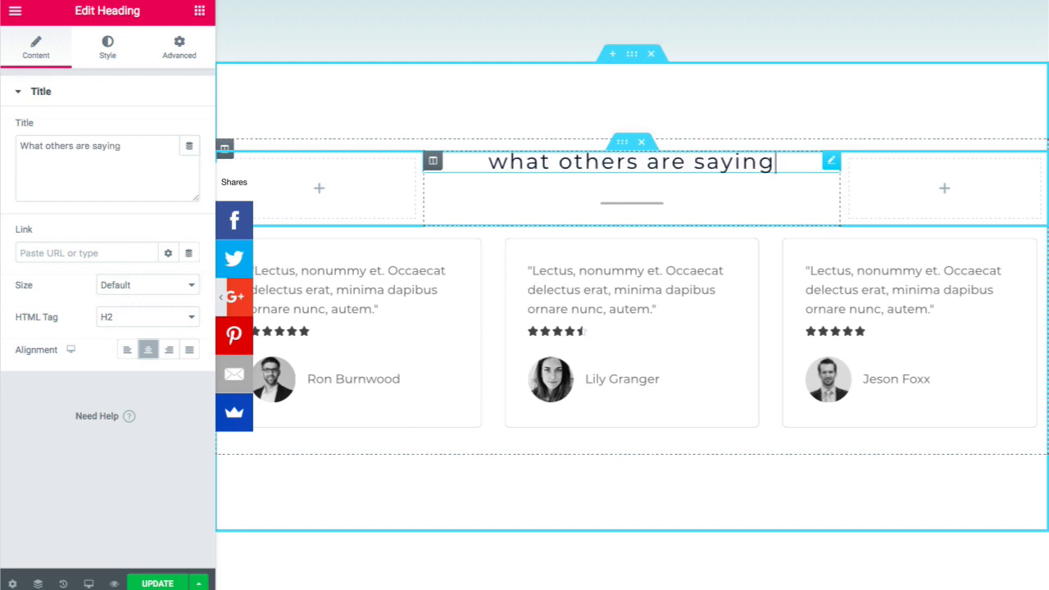
pyautogui.press('BackSpace')
pyautogui.press('BackSpace')
pyautogui.press('BackSpace')
pyautogui.press('BackSpace')
pyautogui.press('BackSpace')
pyautogui.press('BackSpace')
pyautogui.press('BackSpace')
pyautogui.press('BackSpace')
pyautogui.press('BackSpace')
pyautogui.press('BackSpace')
pyautogui.press('BackSpace')
pyautogui.press('BackSpace')
pyautogui.press('BackSpace')
pyautogui.press('BackSpace')
pyautogui.press('BackSpace')
pyautogui.press('BackSpace')
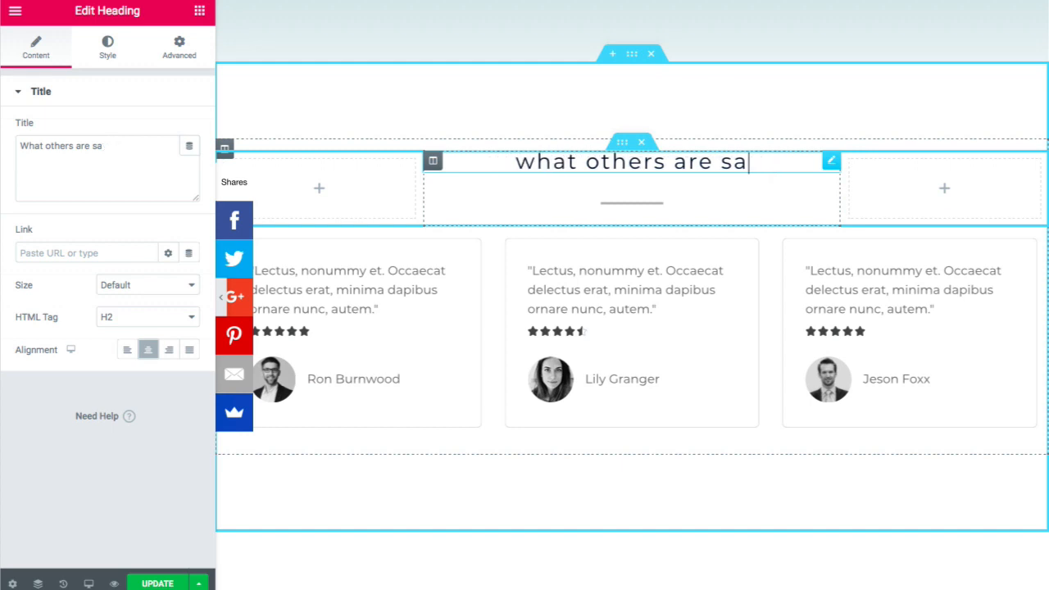
pyautogui.press('BackSpace')
pyautogui.press('BackSpace')
pyautogui.press('BackSpace')
pyautogui.press('BackSpace')
pyautogui.press('BackSpace')
pyautogui.press('BackSpace')
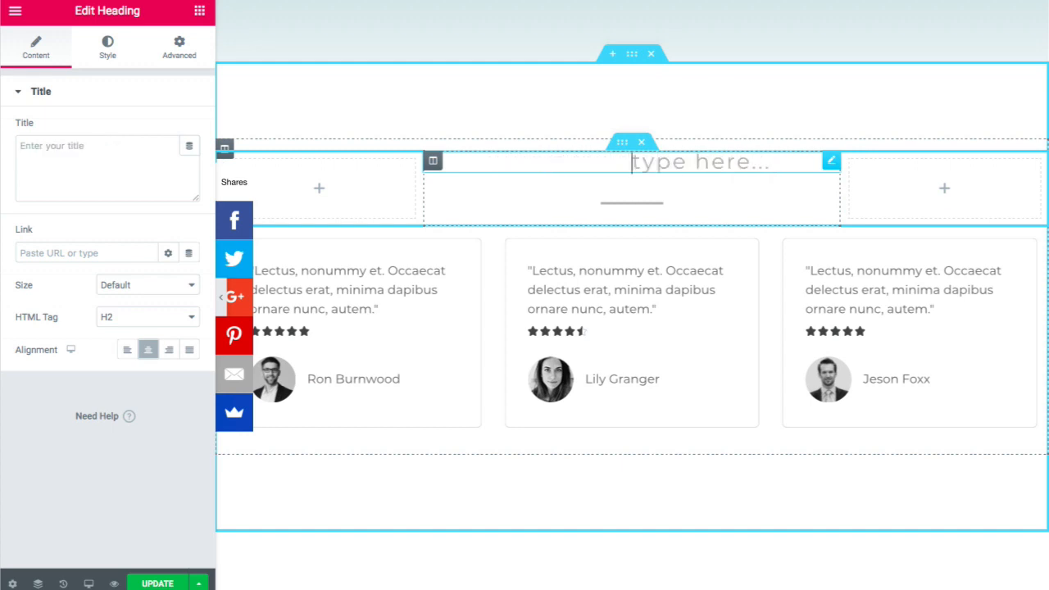
pyautogui.write('Revie')
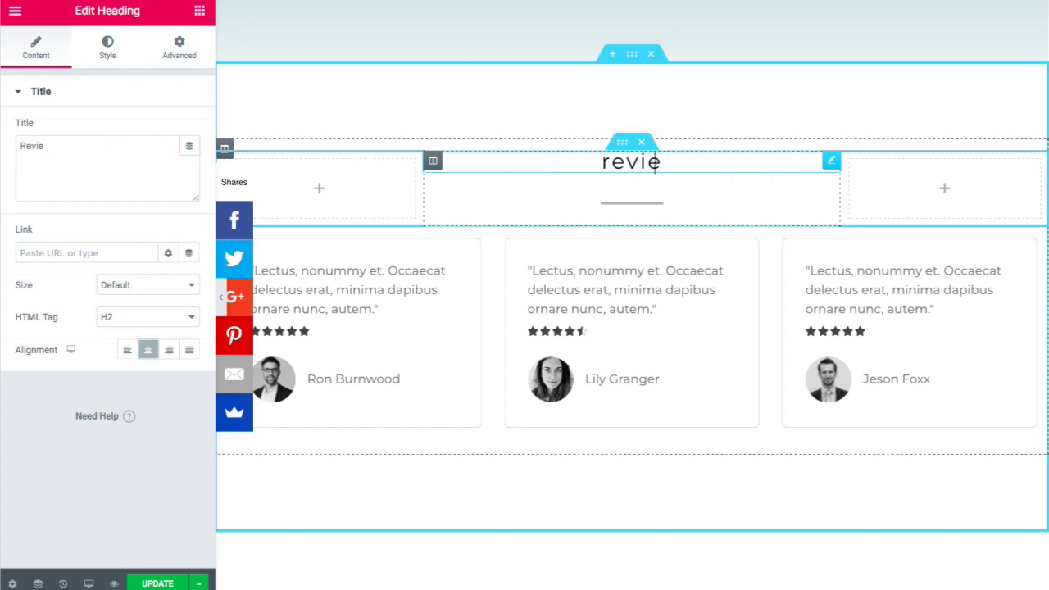
pyautogui.write('ws')
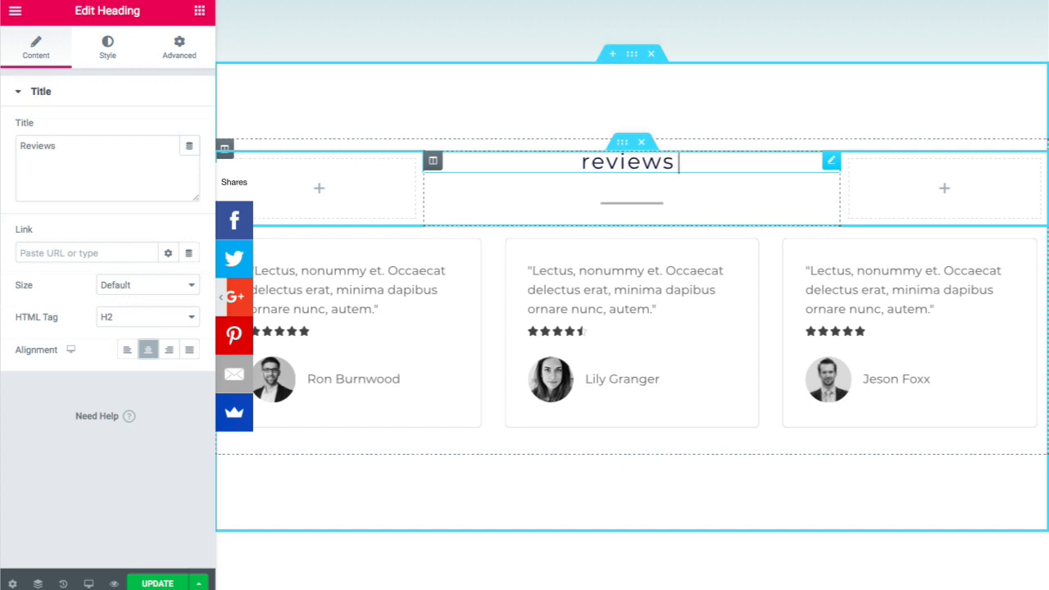
pyautogui.click(415, 288)
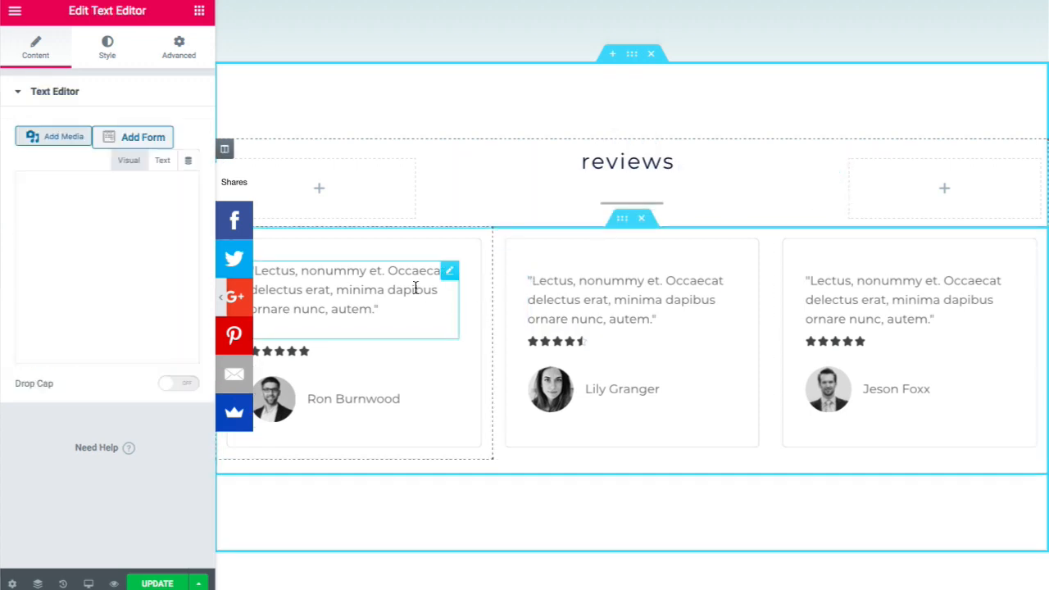
pyautogui.click(408, 311)
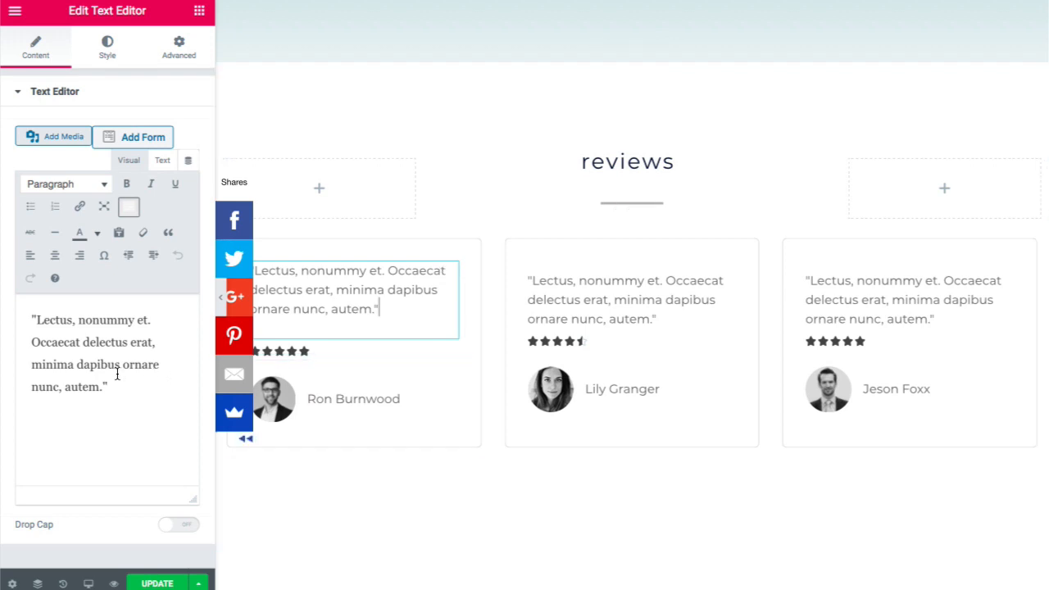
pyautogui.click(283, 351)
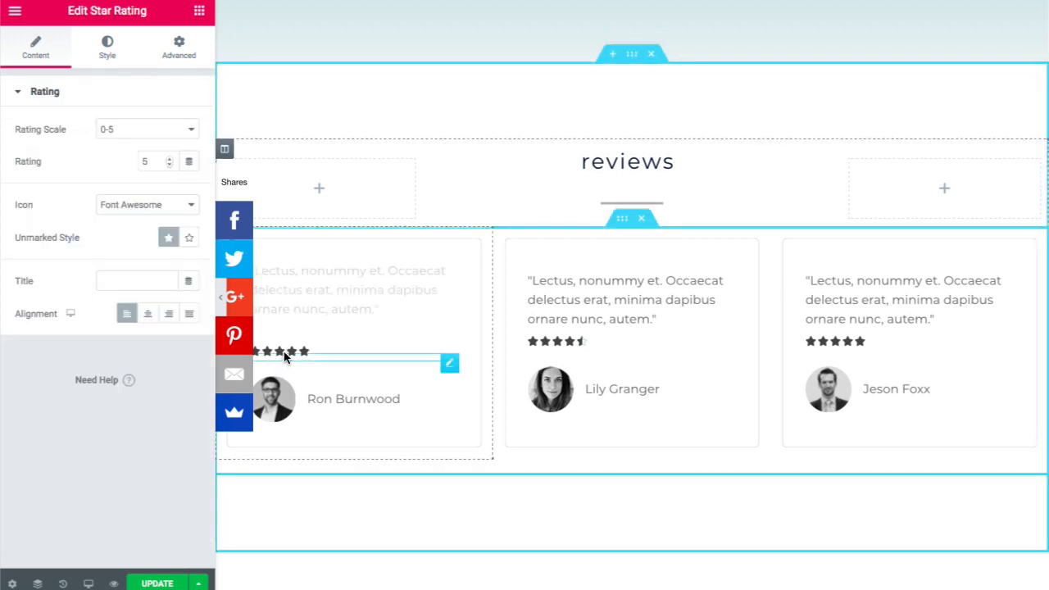
pyautogui.click(318, 402)
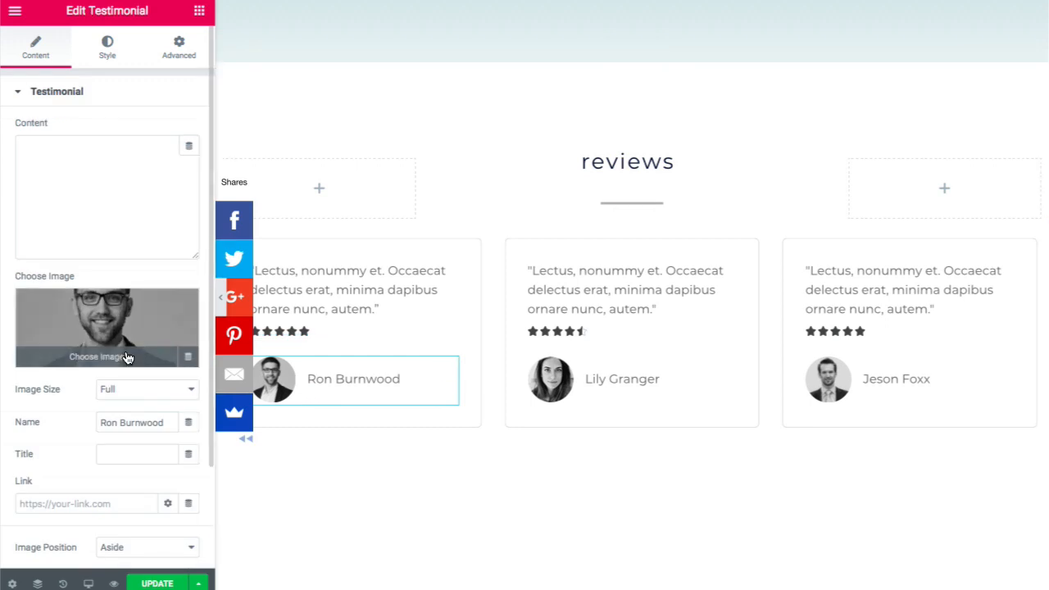
pyautogui.click(538, 336)
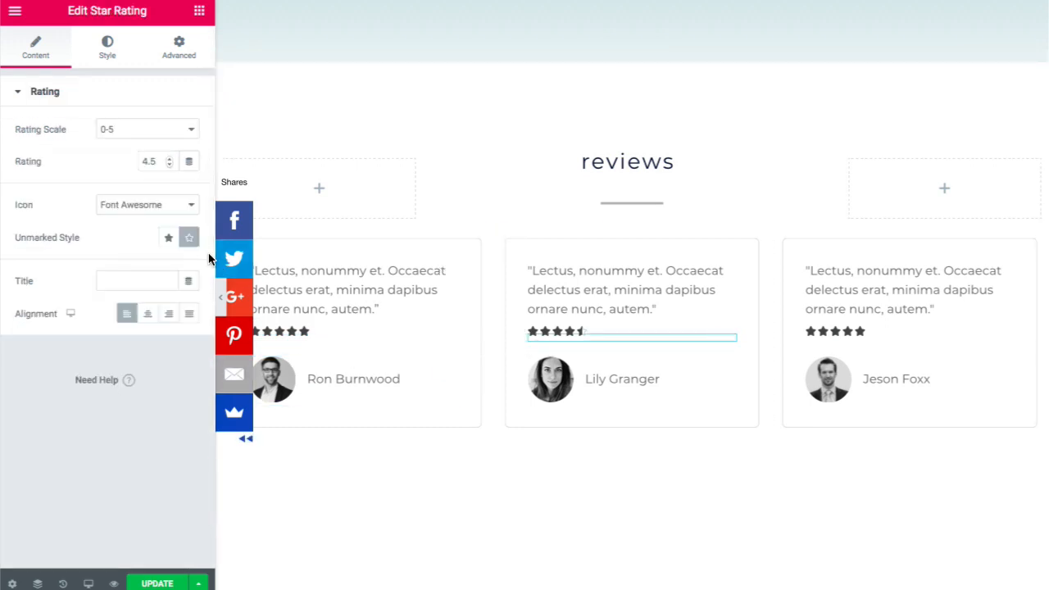
pyautogui.click(171, 239)
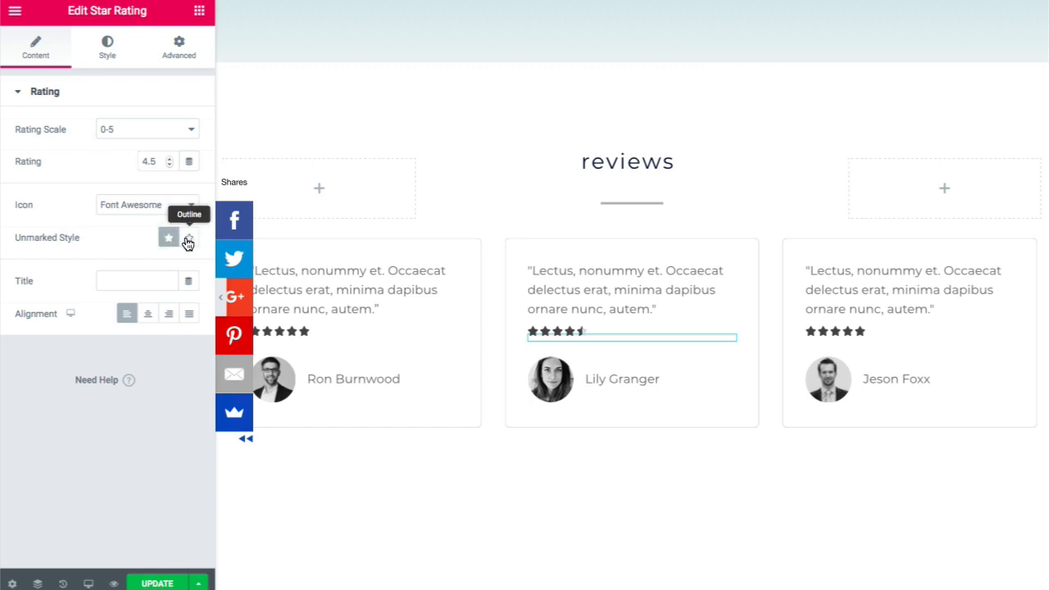
pyautogui.click(188, 240)
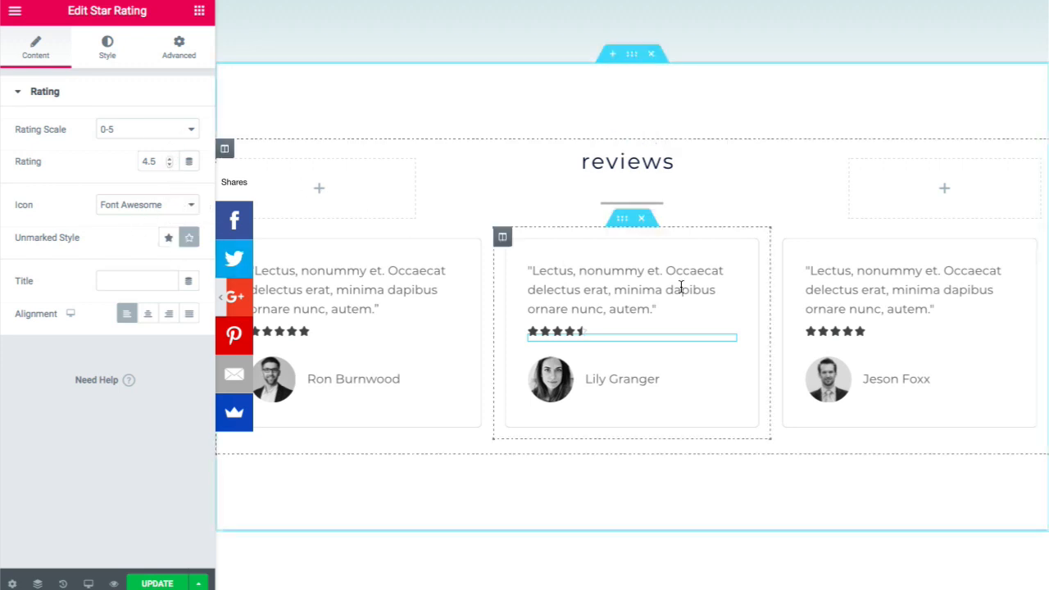
pyautogui.scroll(3, 652, 298)
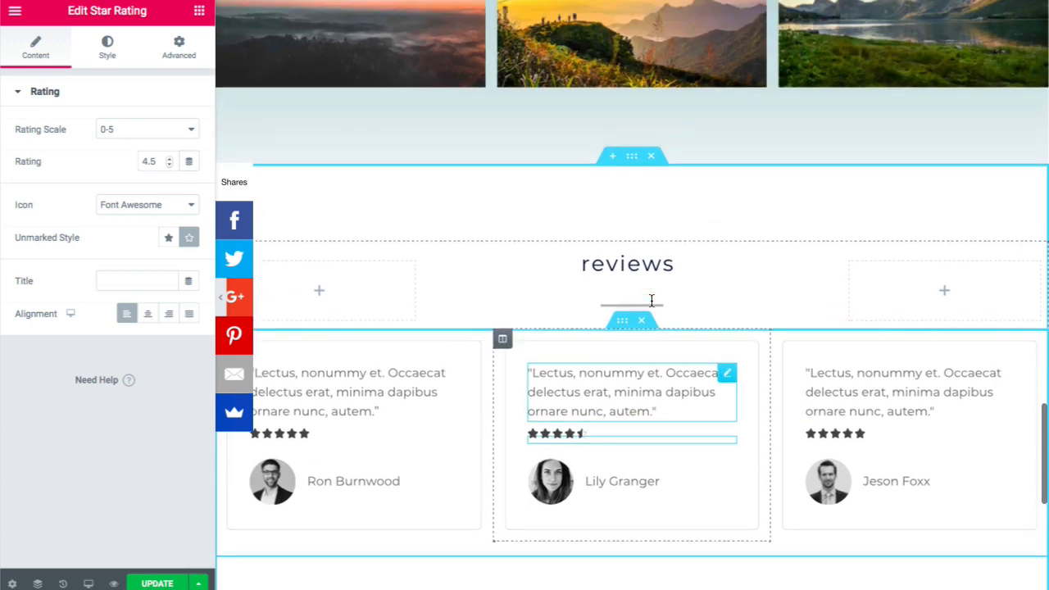
pyautogui.scroll(-3, 650, 300)
pyautogui.scroll(1, 650, 301)
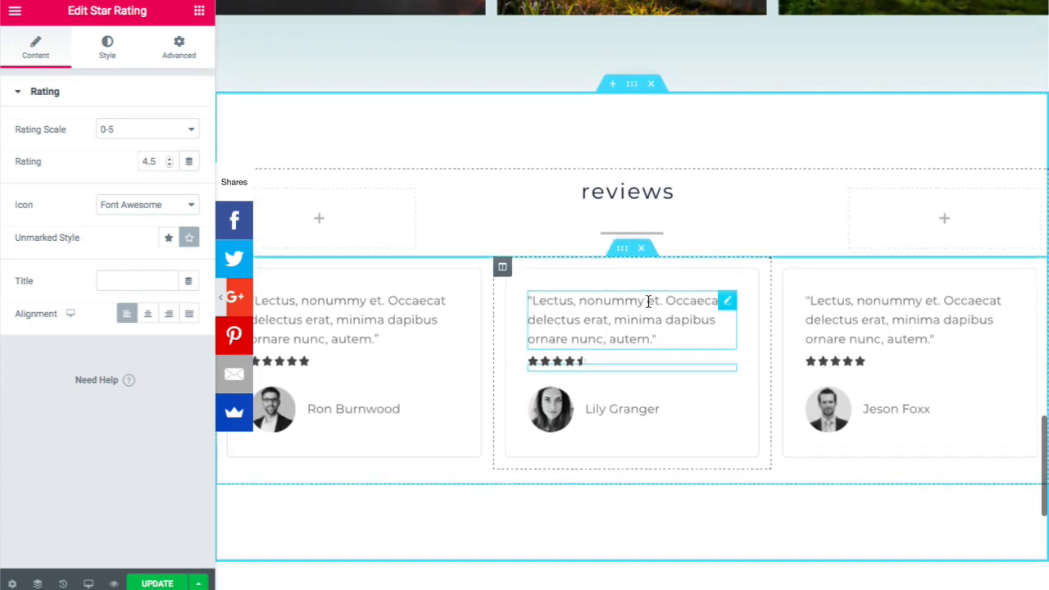
pyautogui.scroll(3, 648, 200)
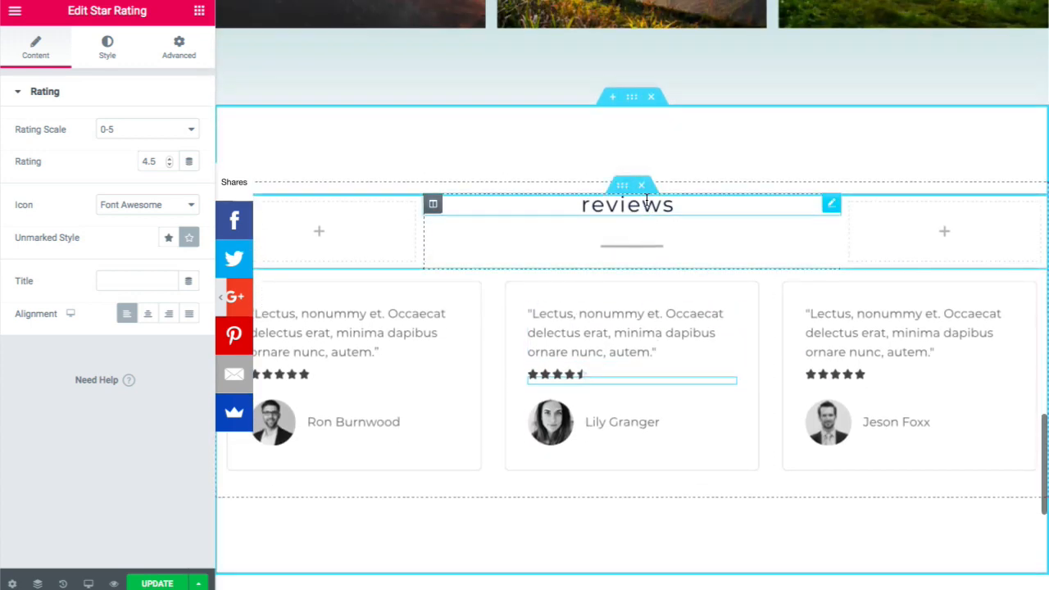
pyautogui.scroll(-1, 632, 285)
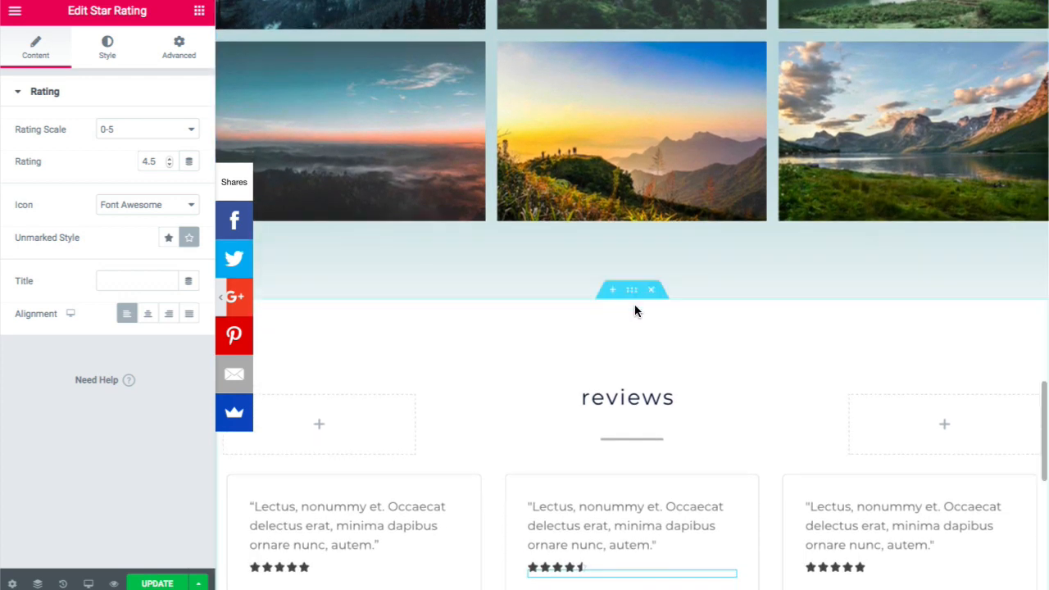
# - Drag the reviews section up to sit below the website, traffic and customers cards
pyautogui.moveTo(631, 297); pyautogui.dragTo(603, 105)
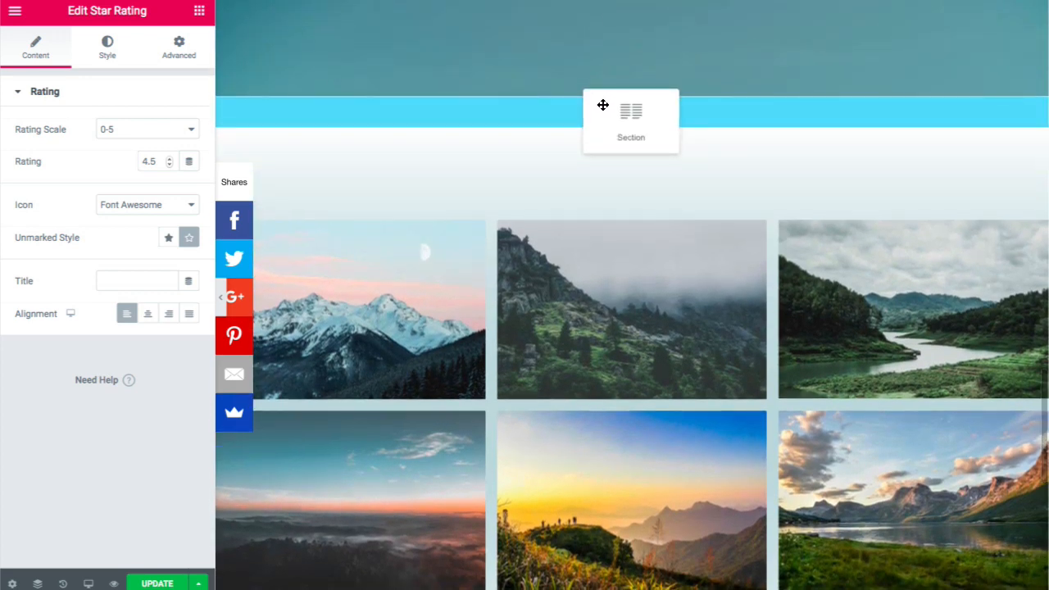
pyautogui.moveTo(589, 127); pyautogui.dragTo(588, 127)
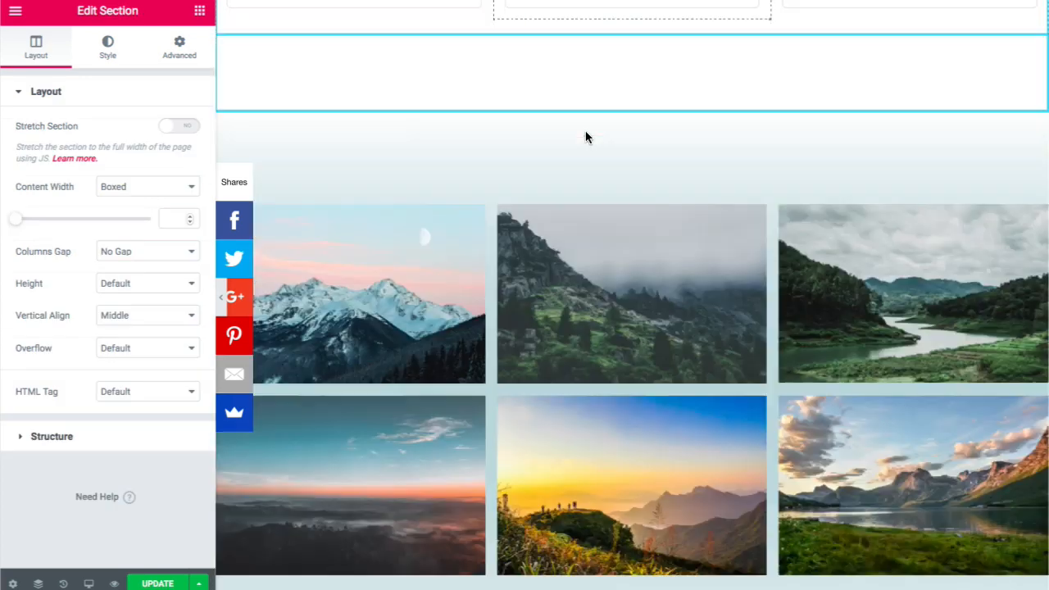
pyautogui.scroll(15, 585, 137)
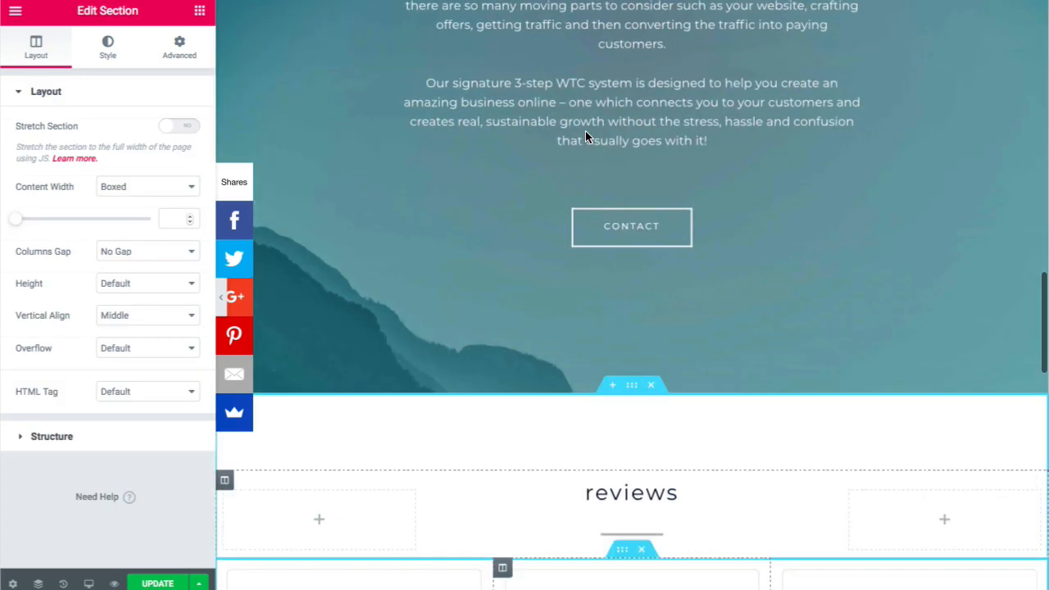
pyautogui.scroll(6, 585, 131)
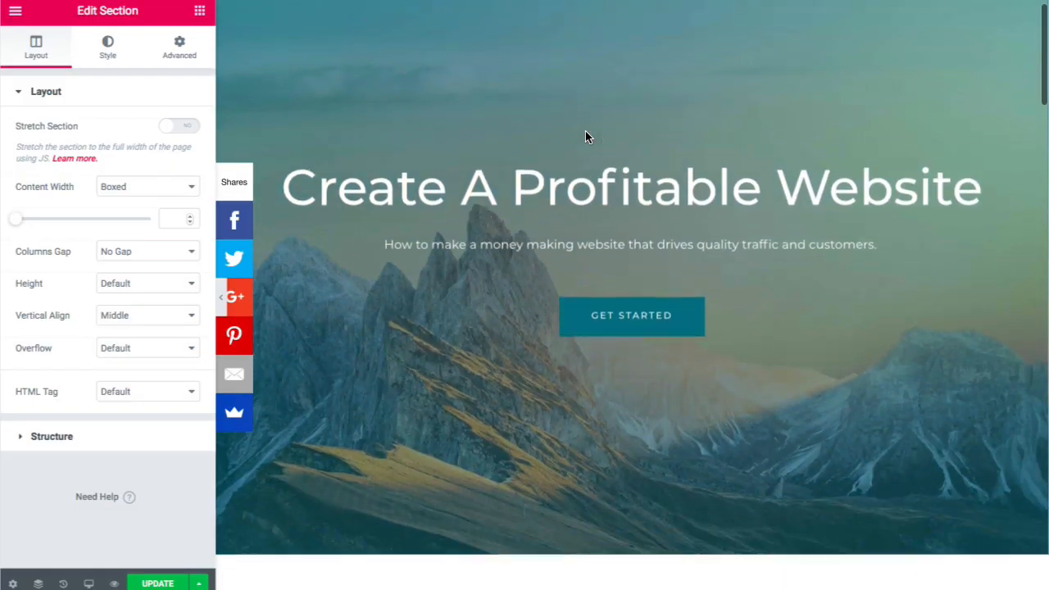
pyautogui.scroll(-14, 585, 137)
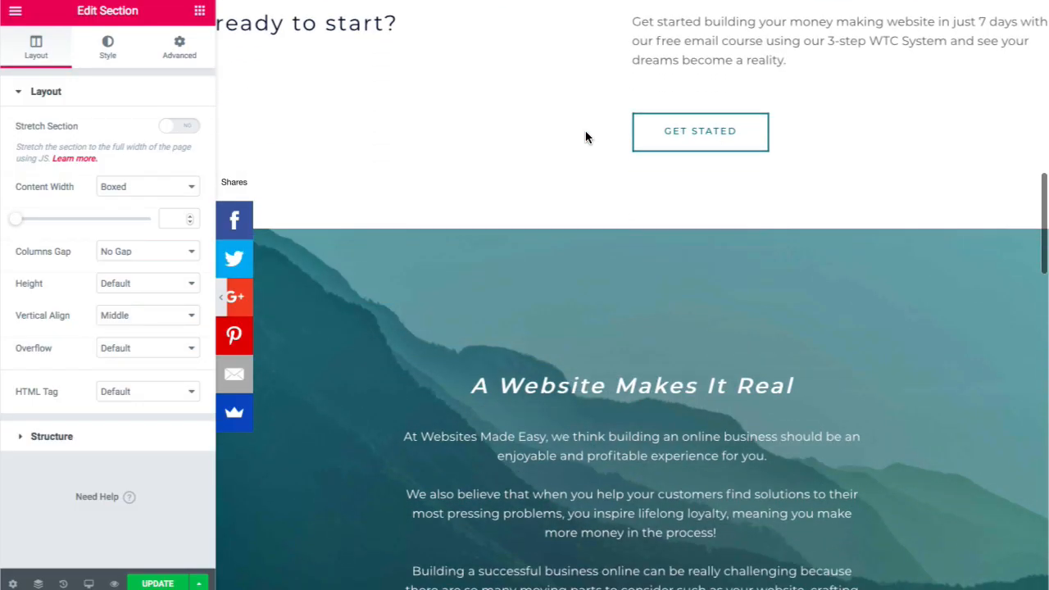
pyautogui.scroll(-1, 585, 136)
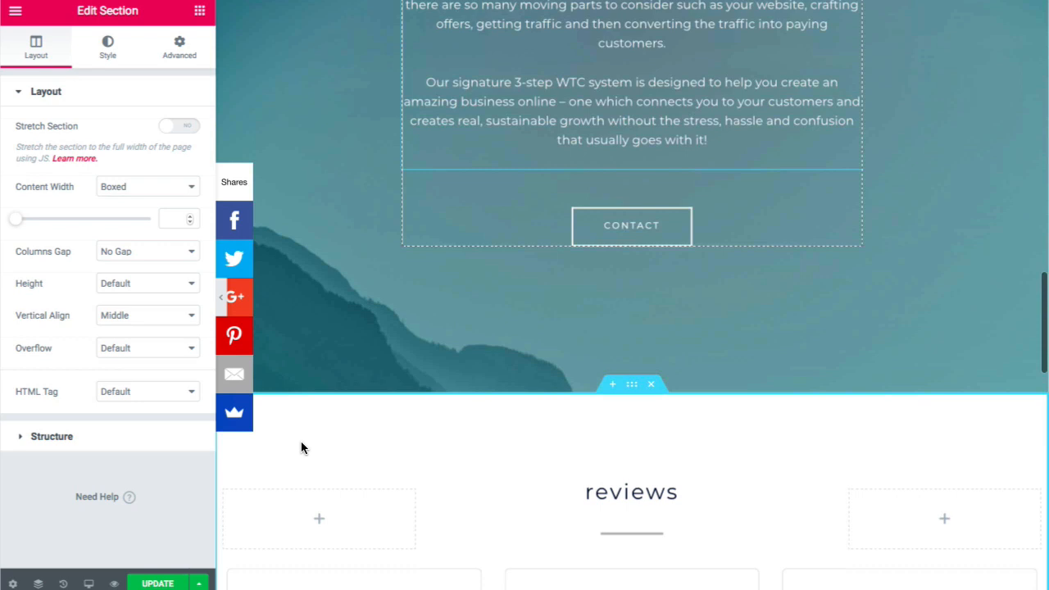
# - Move a section row higher in the page order using the Navigator
pyautogui.click(39, 584)
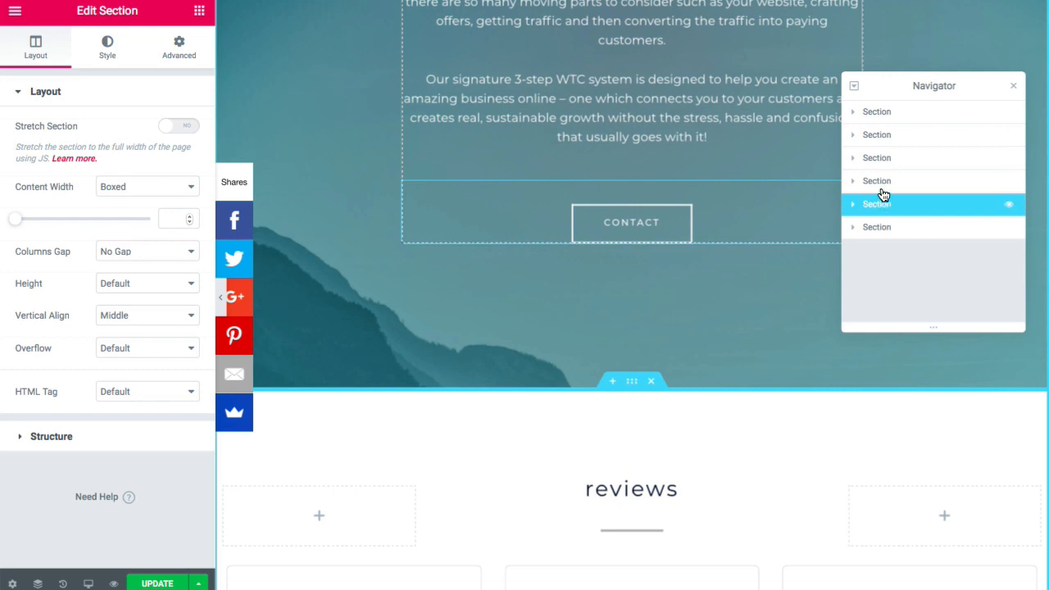
pyautogui.moveTo(883, 194); pyautogui.dragTo(861, 179)
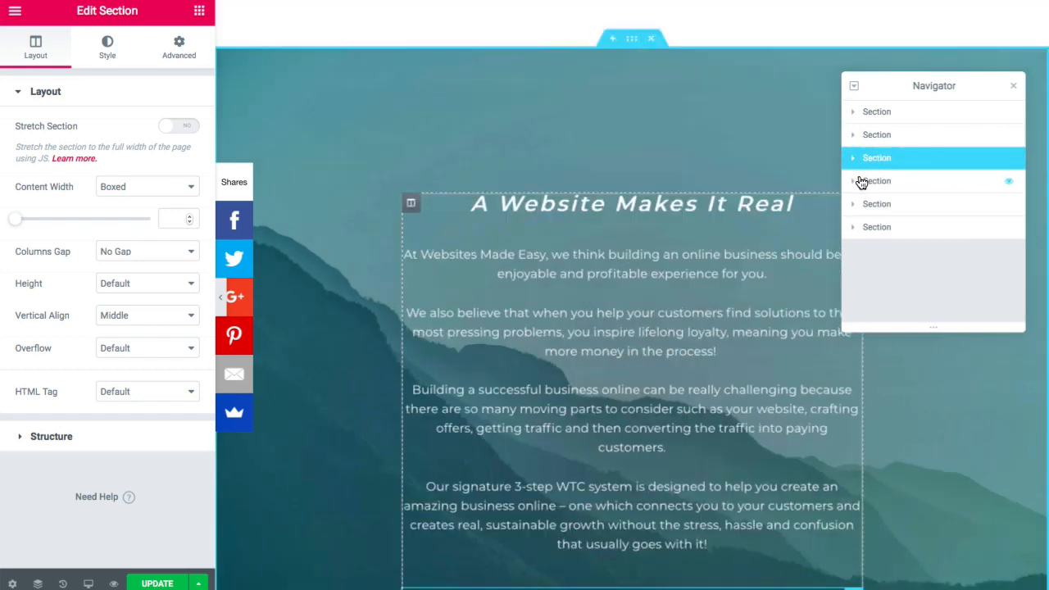
pyautogui.scroll(15, 665, 200)
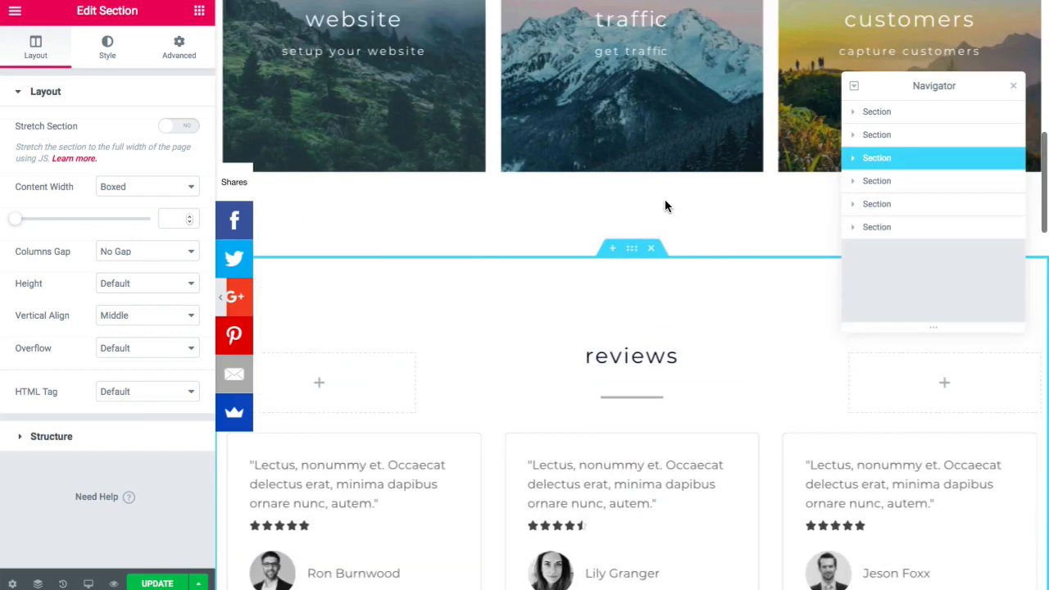
pyautogui.scroll(-10, 665, 200)
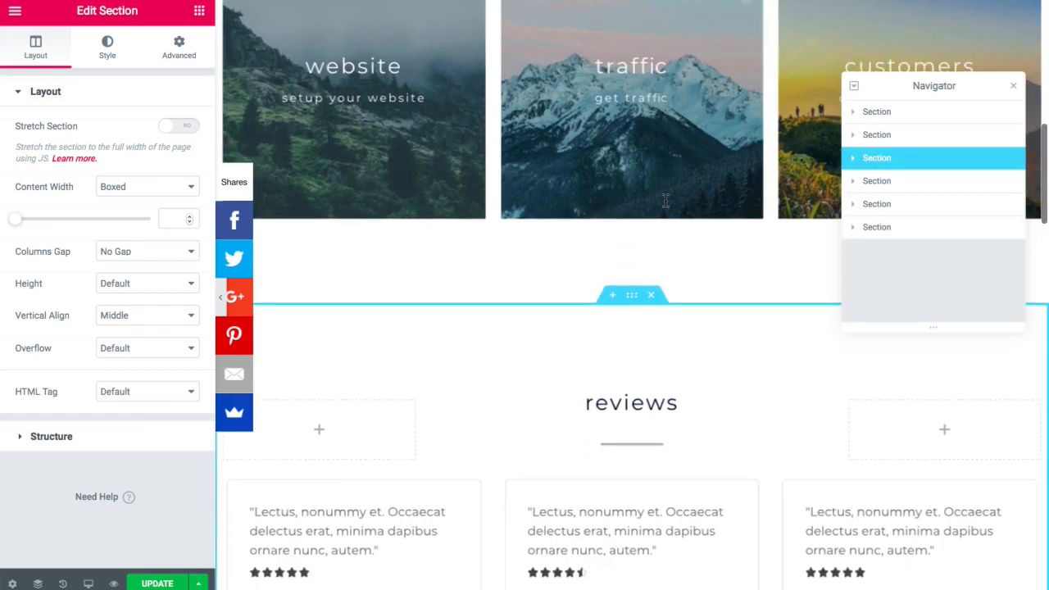
# - Revert the page to 'Editing Started' in History, undo once, and close the Navigator
pyautogui.click(63, 584)
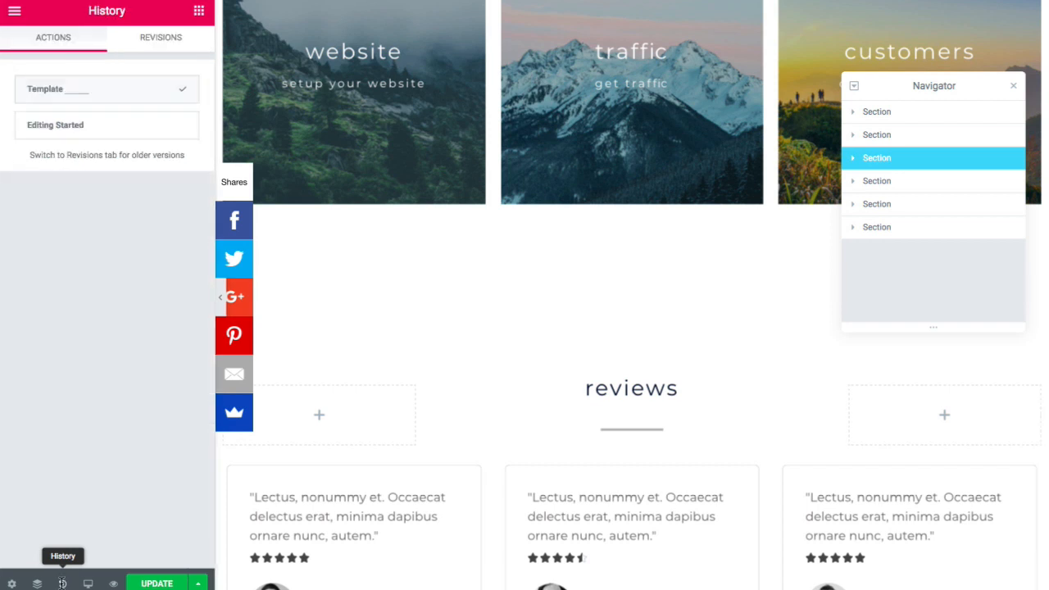
pyautogui.click(117, 141)
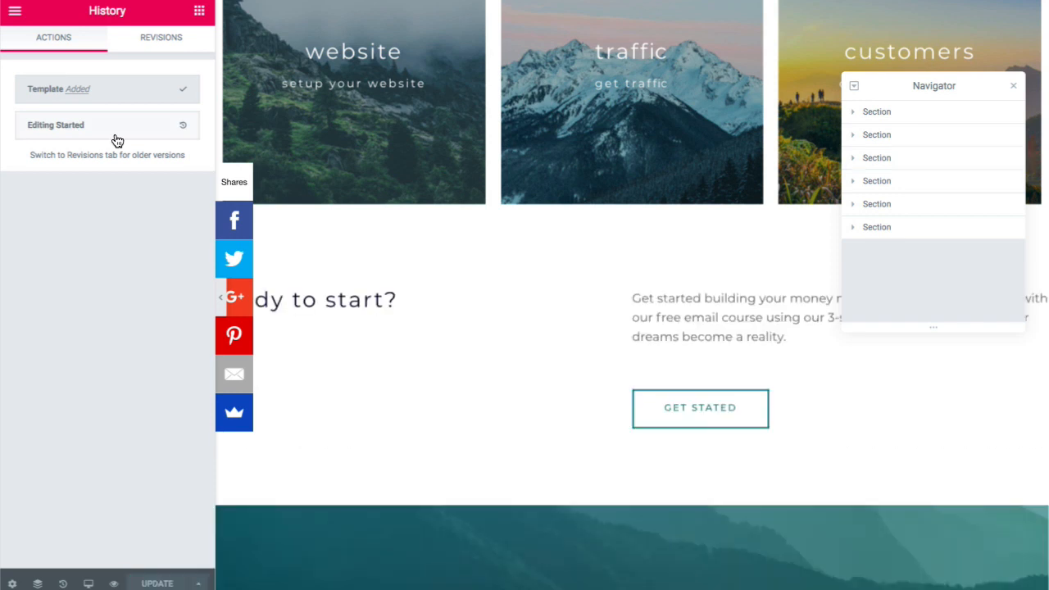
pyautogui.scroll(-5, 371, 200)
pyautogui.scroll(-12, 371, 199)
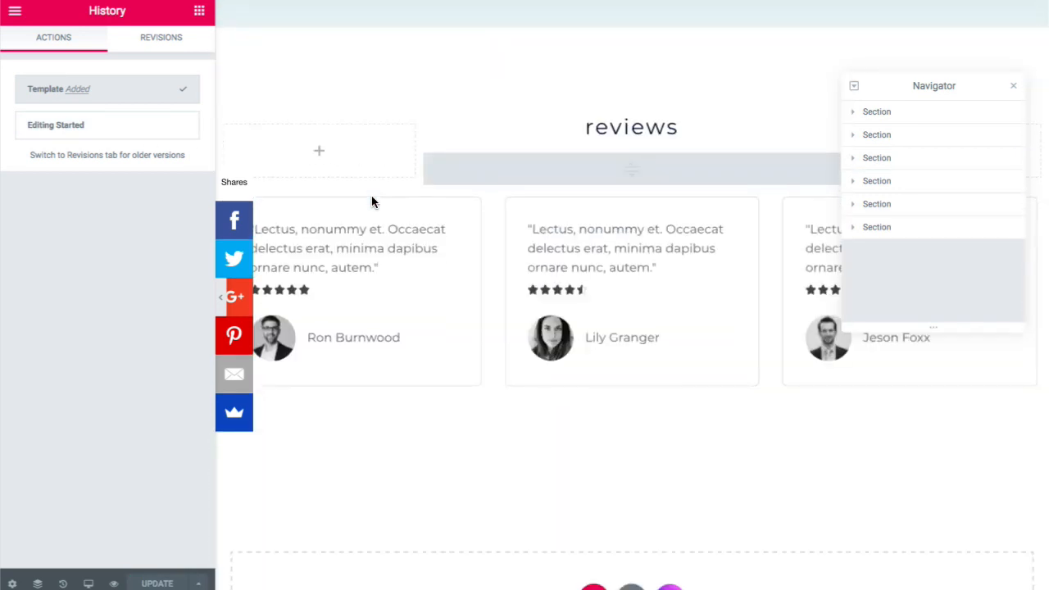
pyautogui.hotkey('ctrl', 'z')
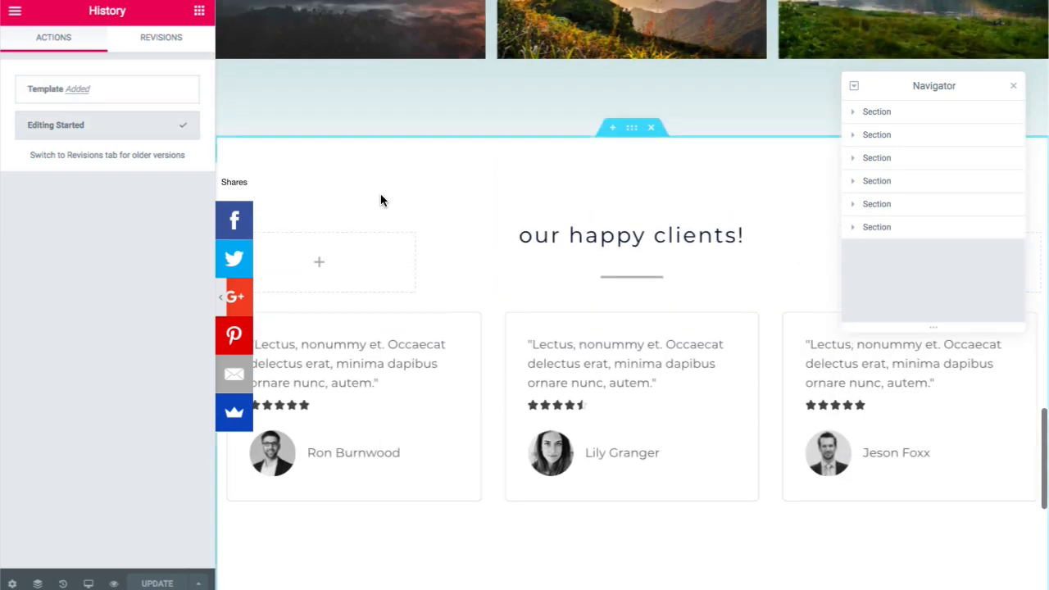
pyautogui.click(1014, 87)
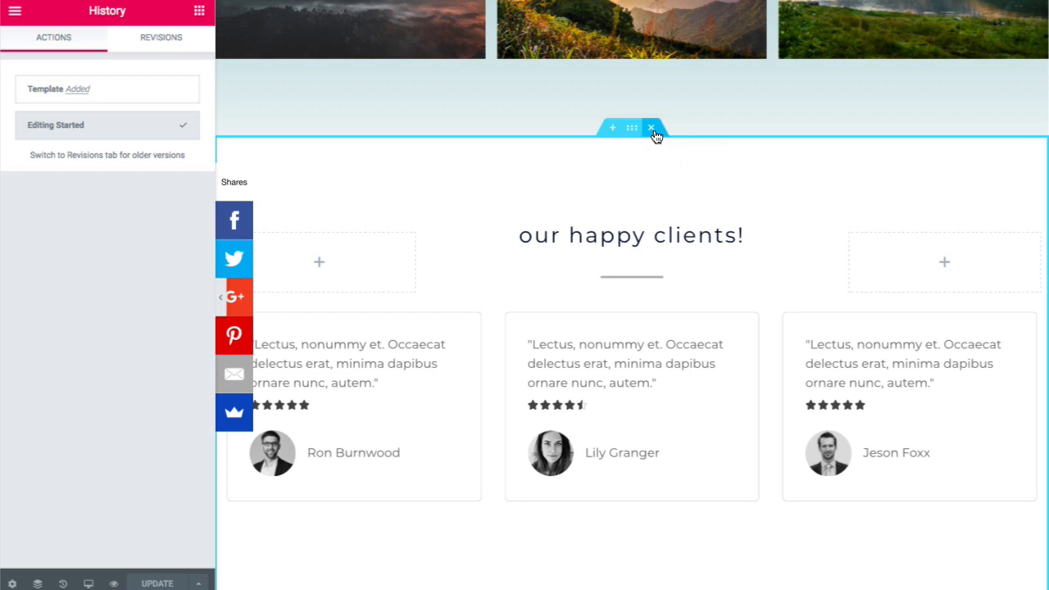
# - Delete the testimonials section, leaving an empty section above the footer
pyautogui.press('Delete')
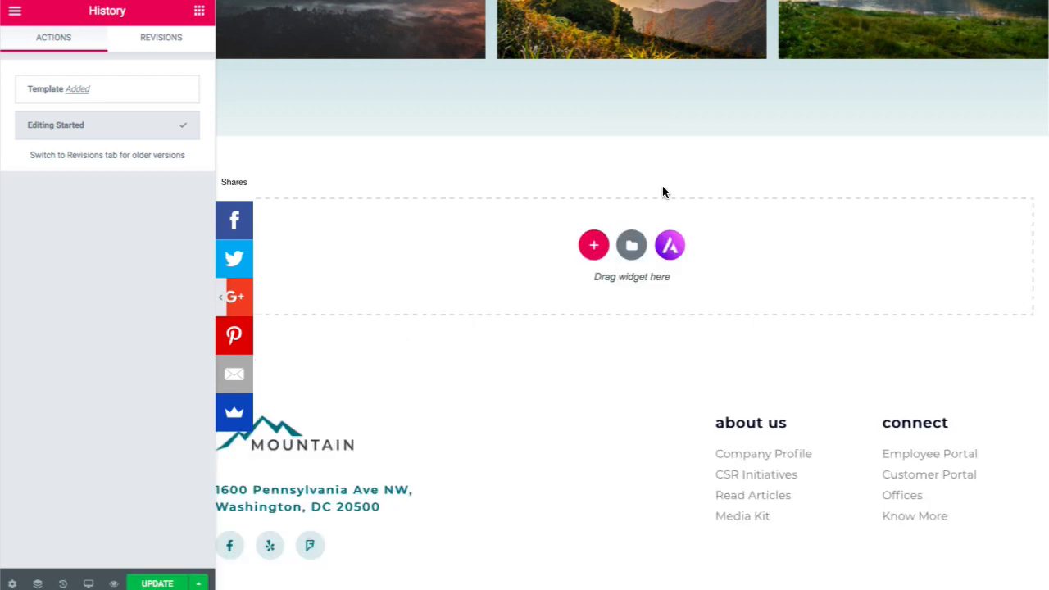
pyautogui.scroll(15, 664, 192)
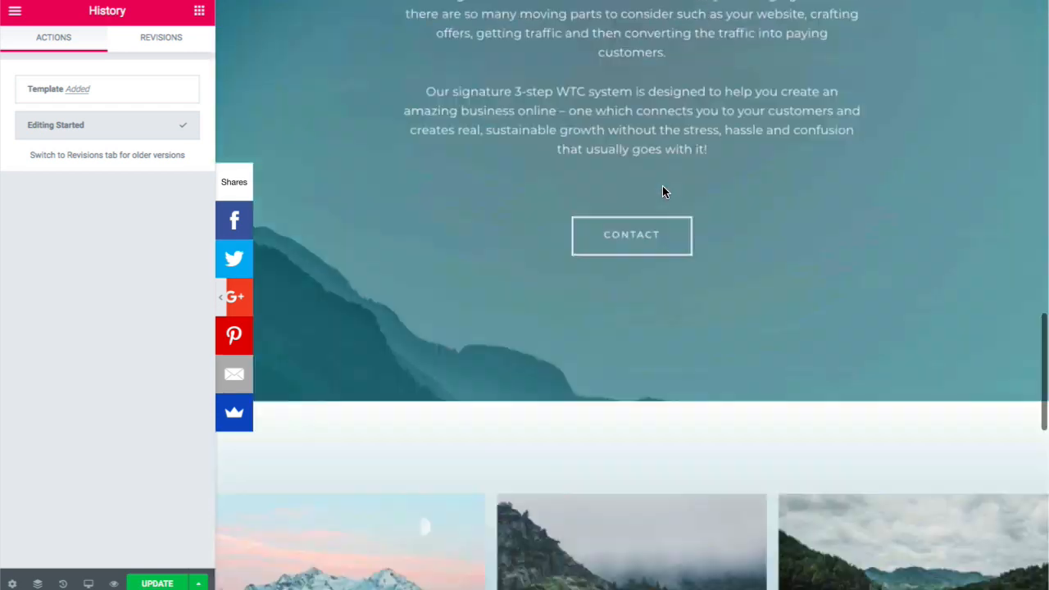
pyautogui.scroll(10, 664, 192)
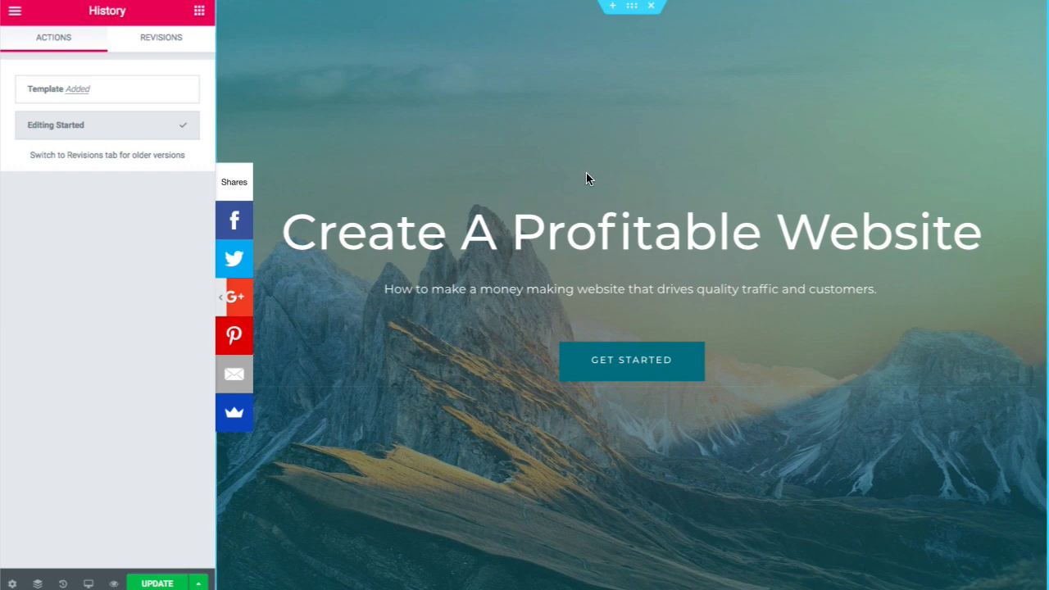
# - Hide the Elementor side panel and scroll through the full-width page preview
pyautogui.click(223, 302)
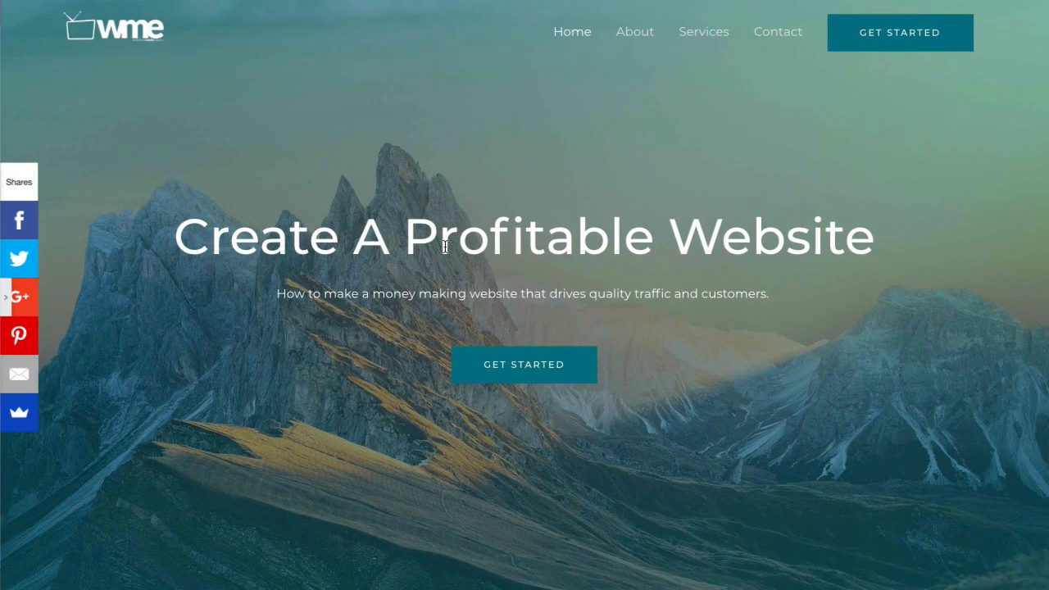
pyautogui.scroll(-4, 437, 244)
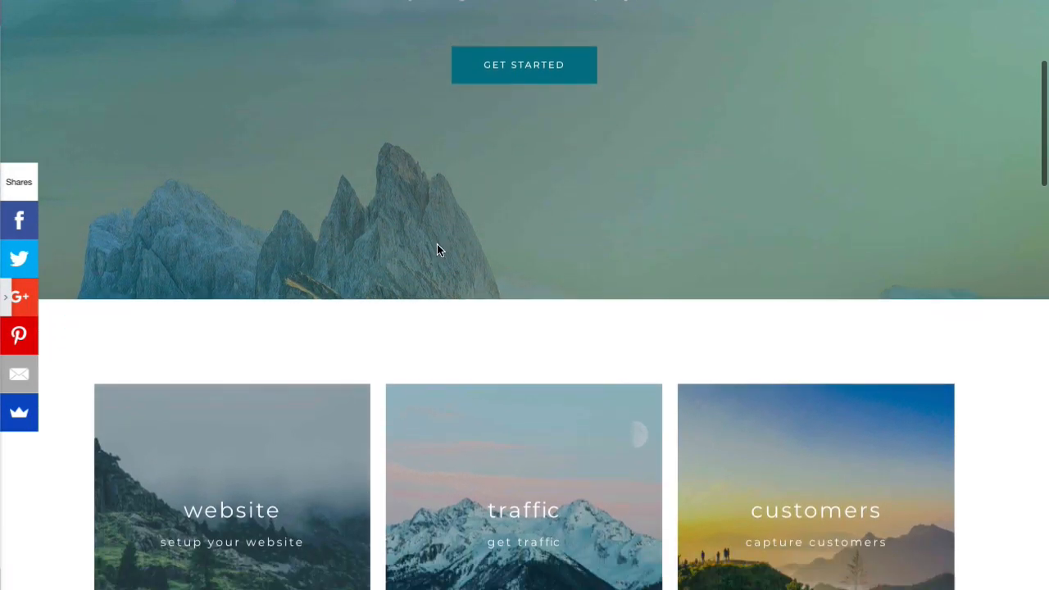
pyautogui.scroll(-12, 438, 249)
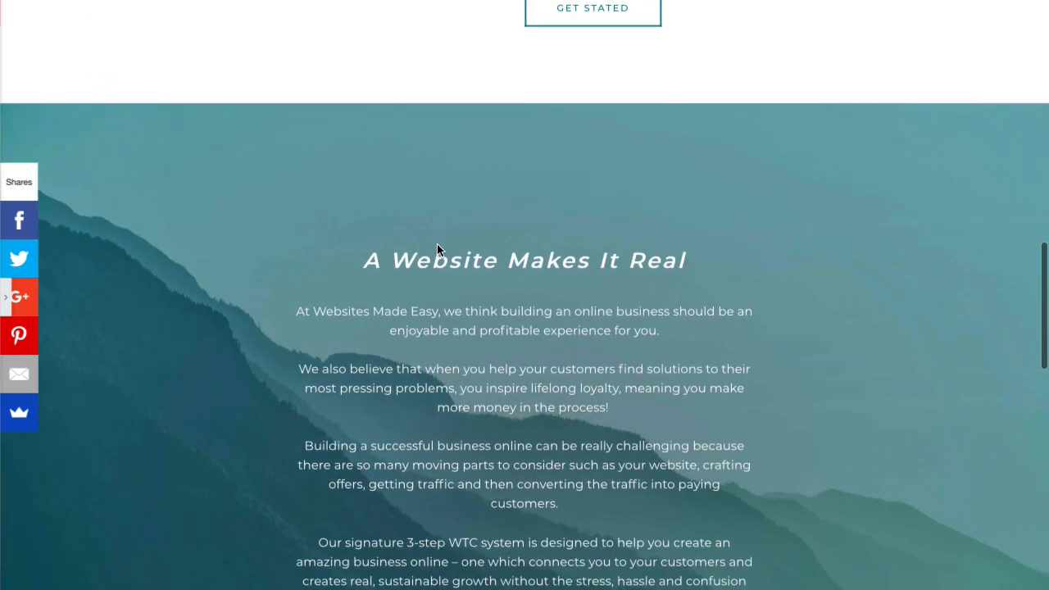
pyautogui.scroll(-6, 438, 250)
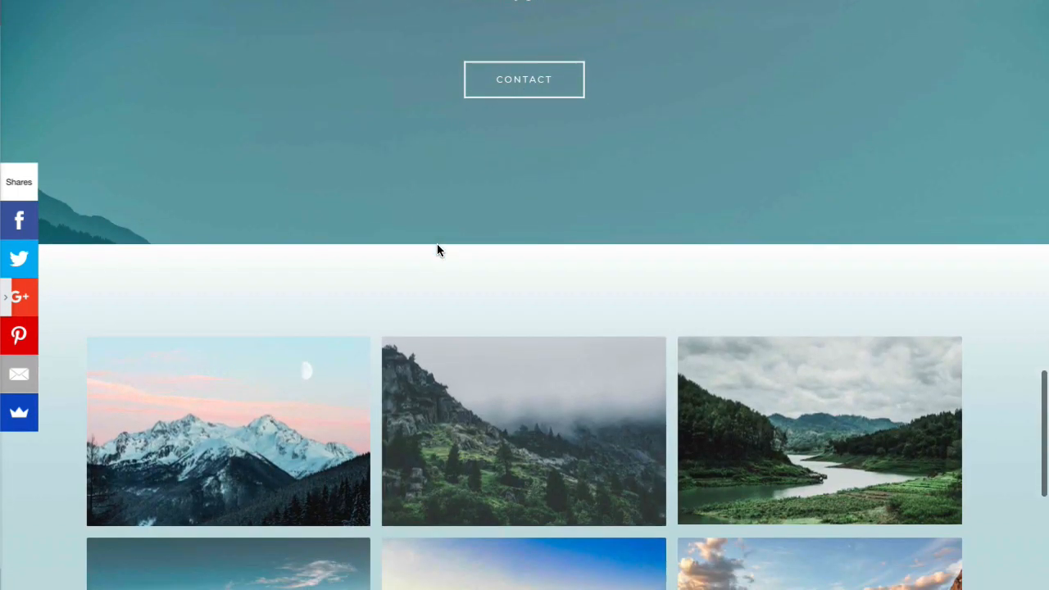
pyautogui.scroll(-6, 437, 245)
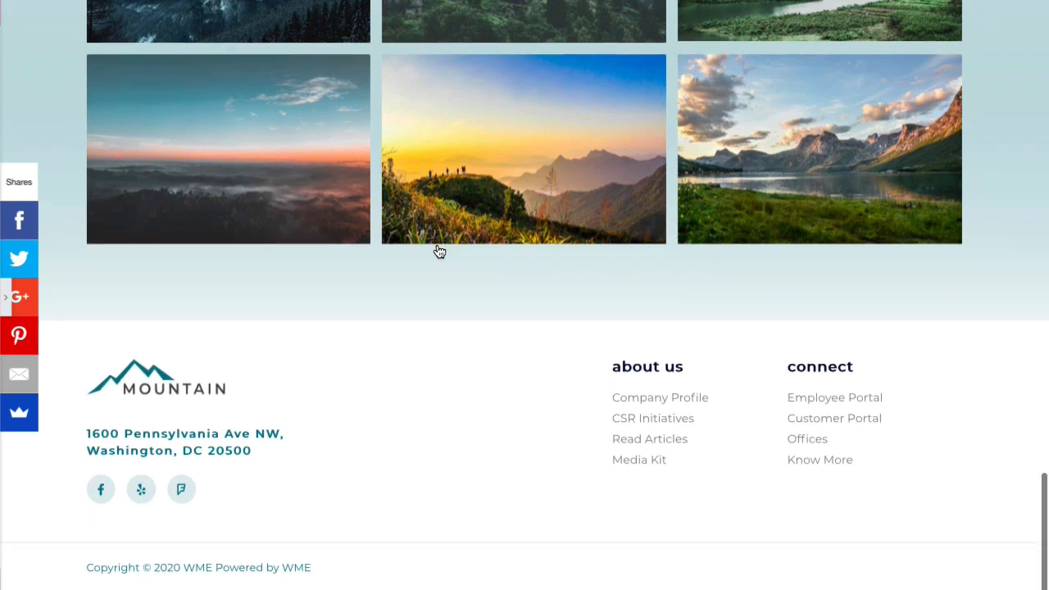
pyautogui.scroll(12, 439, 251)
pyautogui.scroll(10, 438, 251)
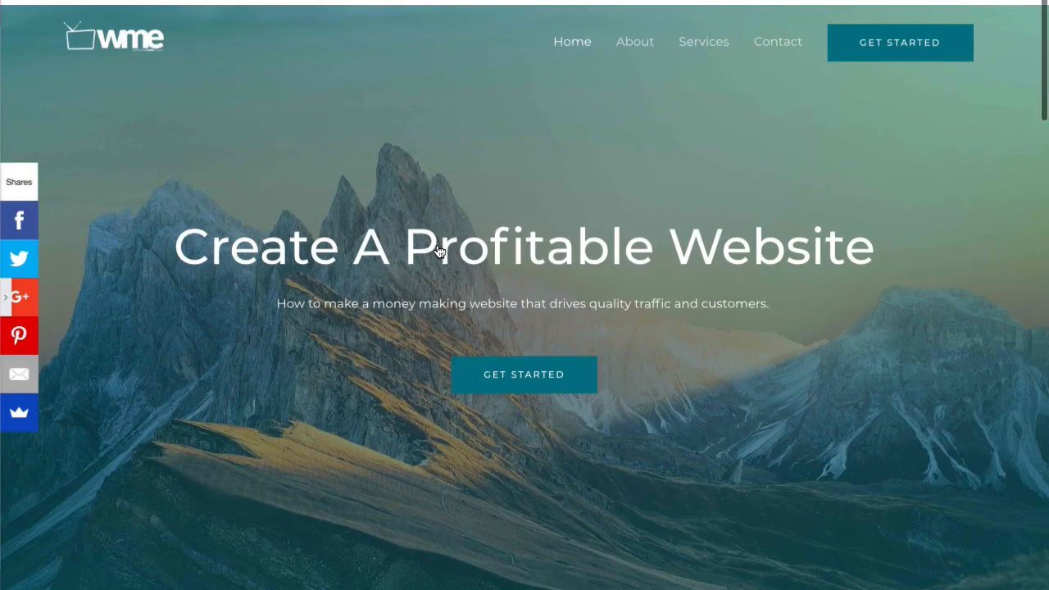
pyautogui.scroll(-8, 439, 251)
pyautogui.scroll(-2, 438, 244)
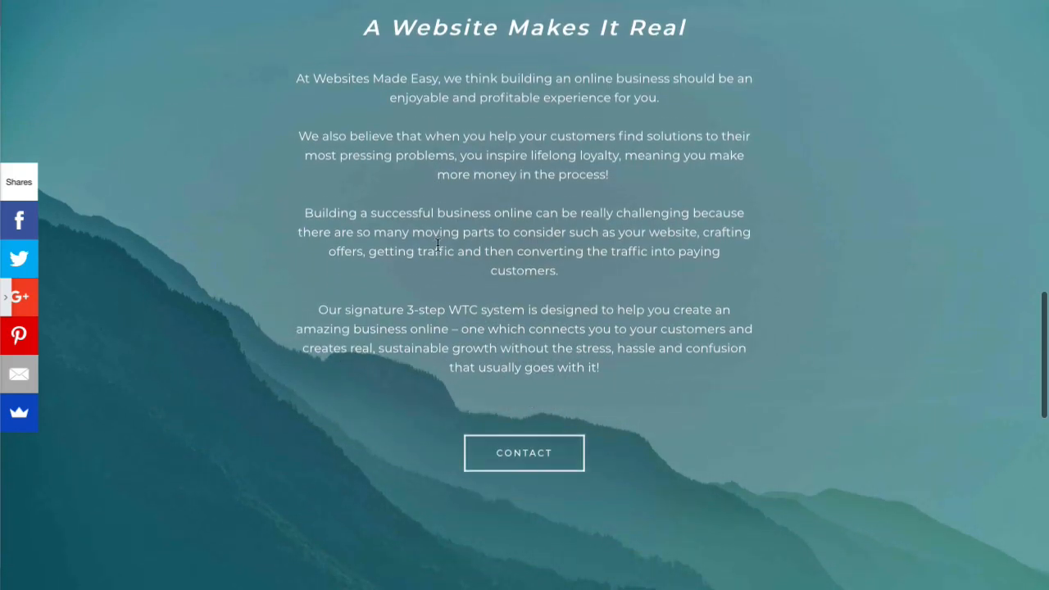
pyautogui.scroll(-4, 438, 244)
pyautogui.scroll(10, 438, 245)
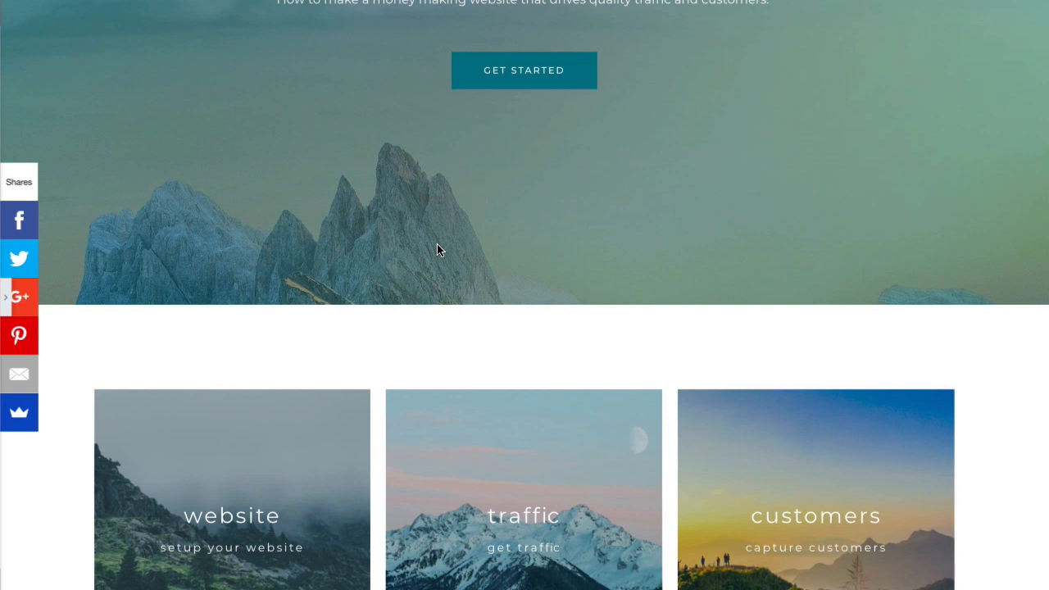
# - Reopen the Elementor side panel showing the widgets list
pyautogui.click(7, 300)
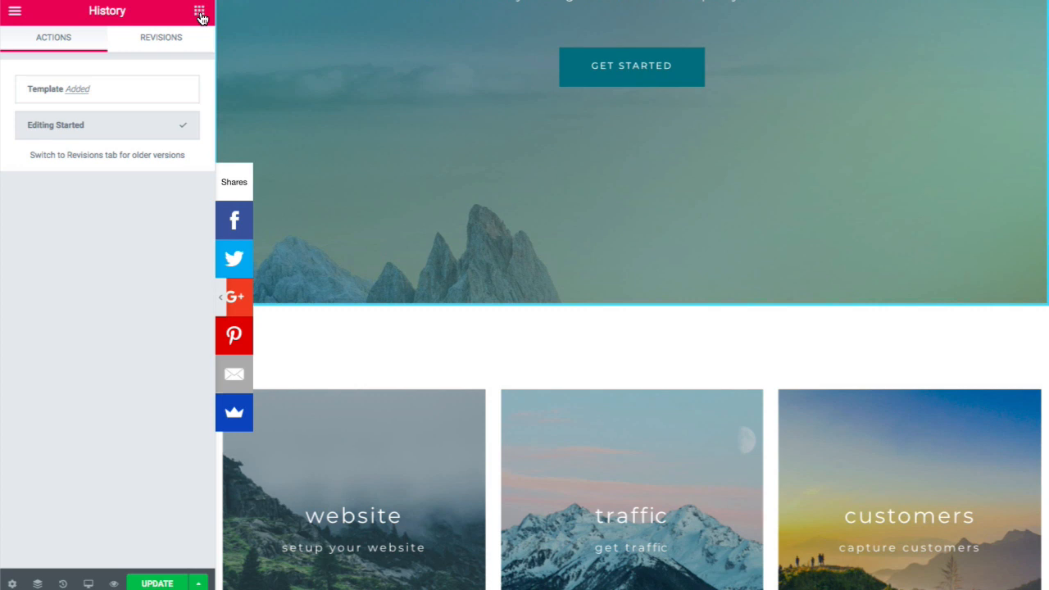
pyautogui.click(199, 13)
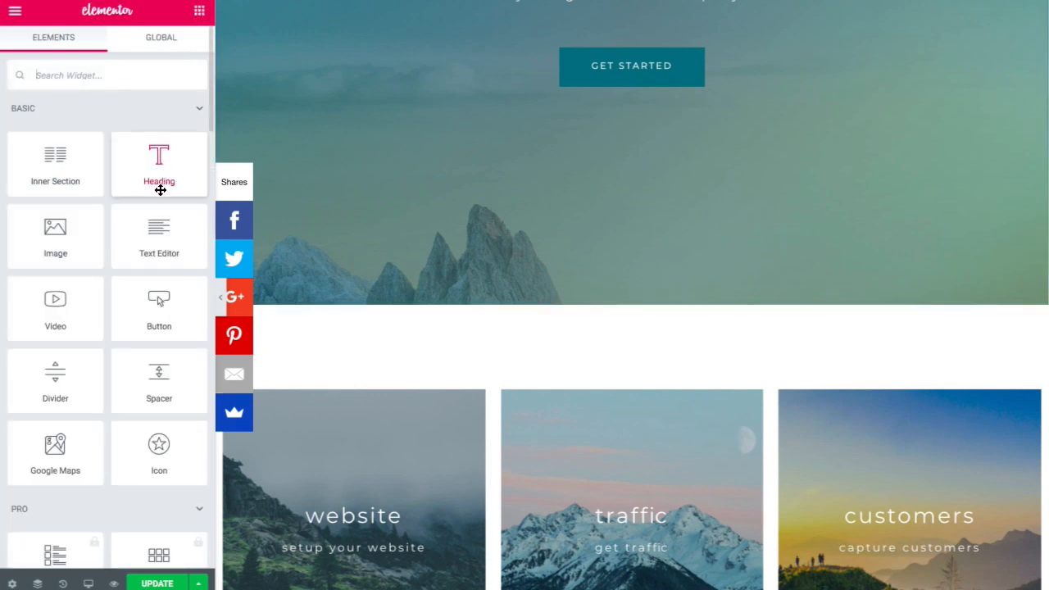
pyautogui.scroll(-1, 122, 392)
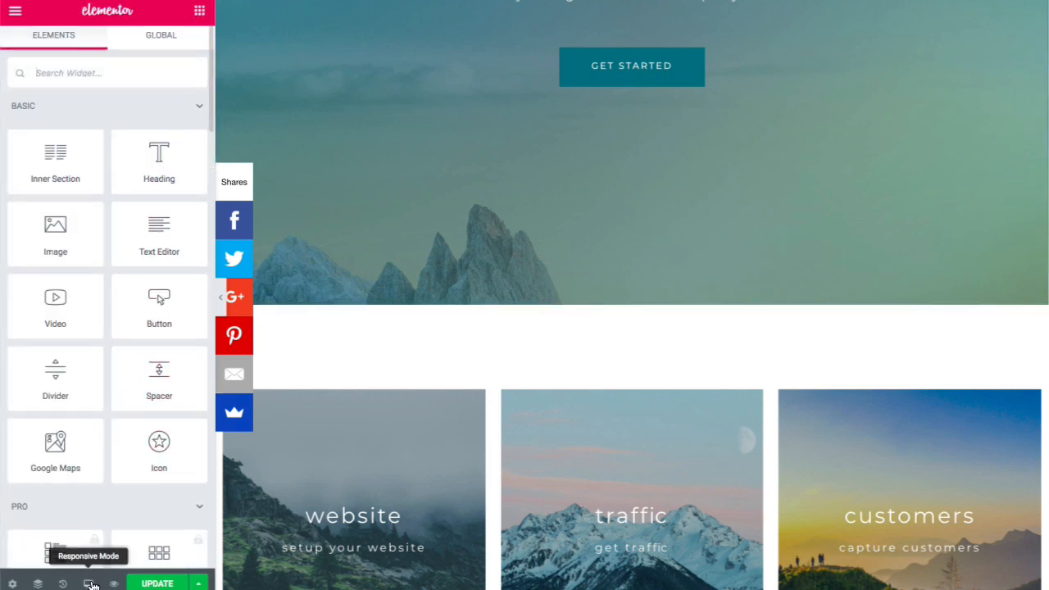
# - Switch Responsive Mode to Mobile and scroll through the phone-width preview
pyautogui.click(88, 584)
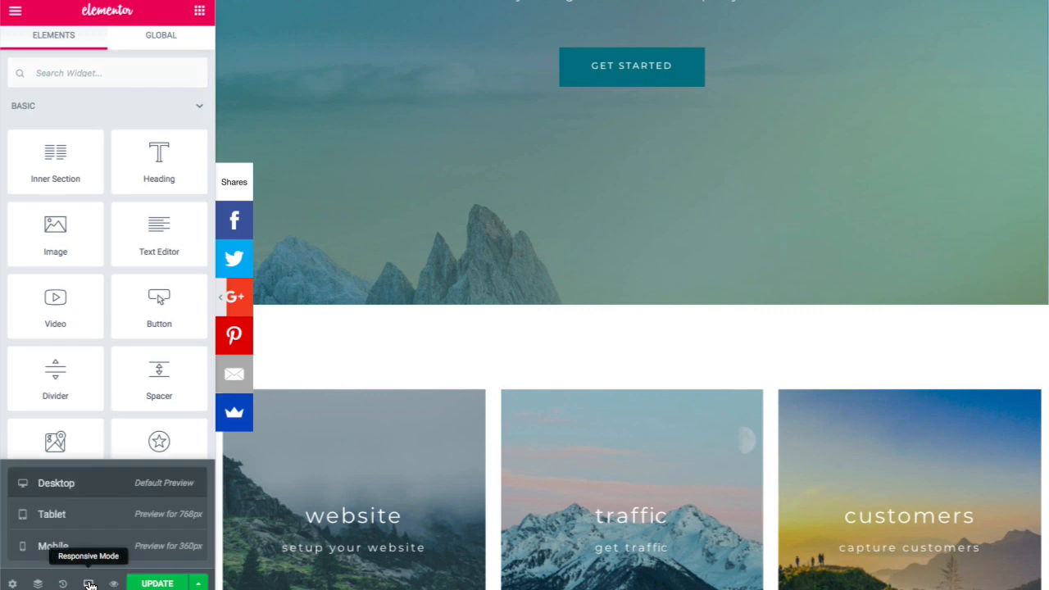
pyautogui.click(77, 552)
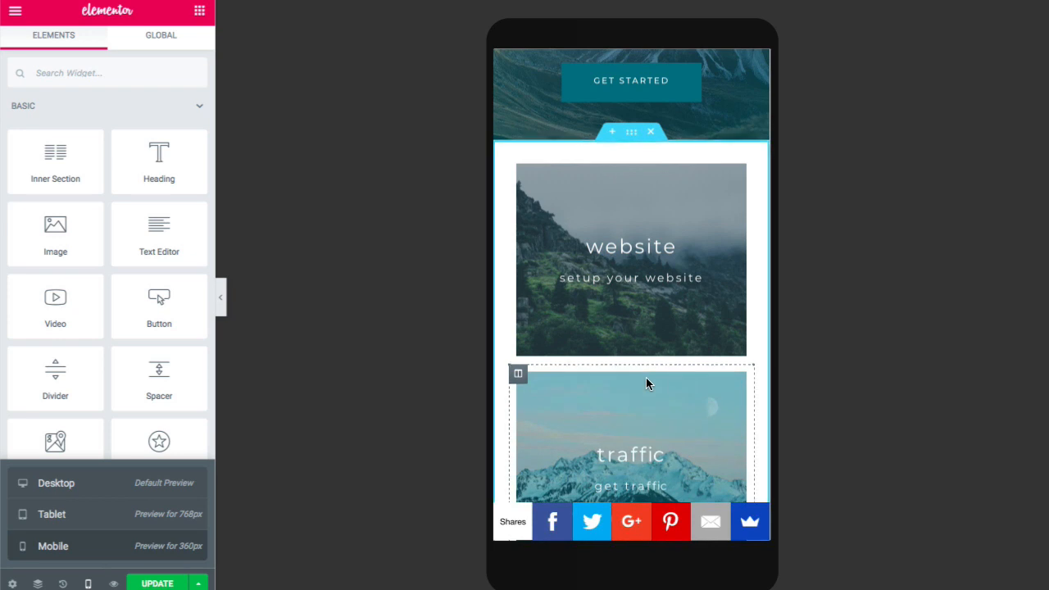
pyautogui.scroll(3, 628, 451)
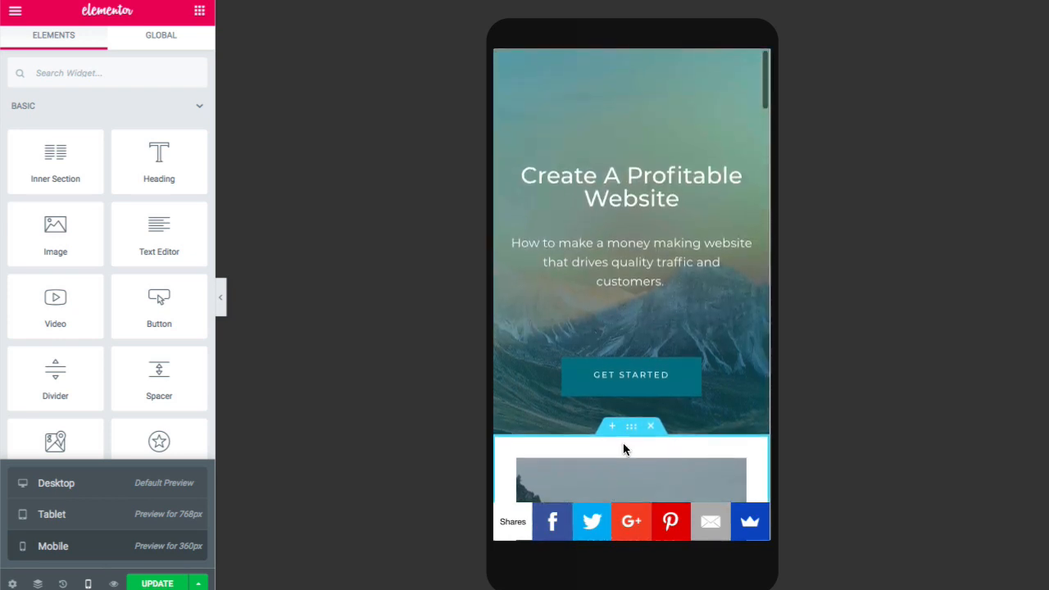
pyautogui.scroll(-2, 623, 449)
pyautogui.scroll(-8, 623, 449)
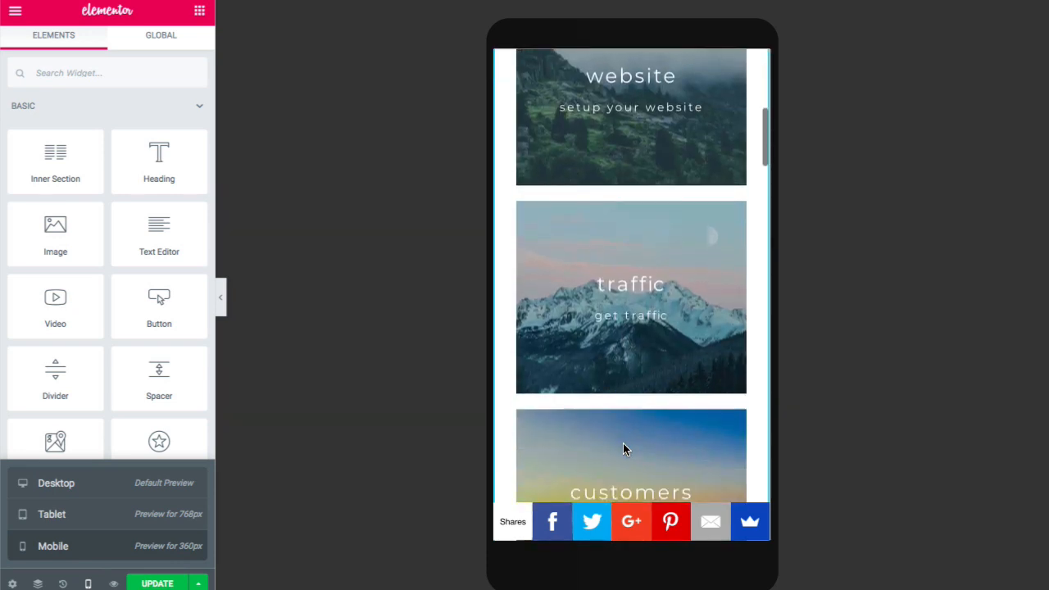
pyautogui.scroll(-7, 623, 450)
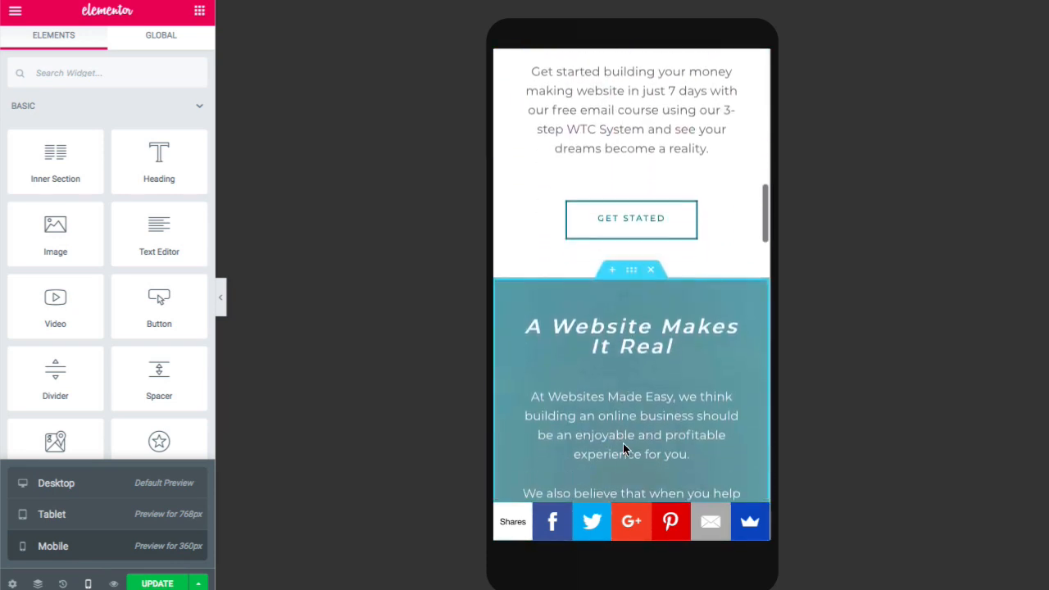
pyautogui.scroll(-15, 623, 444)
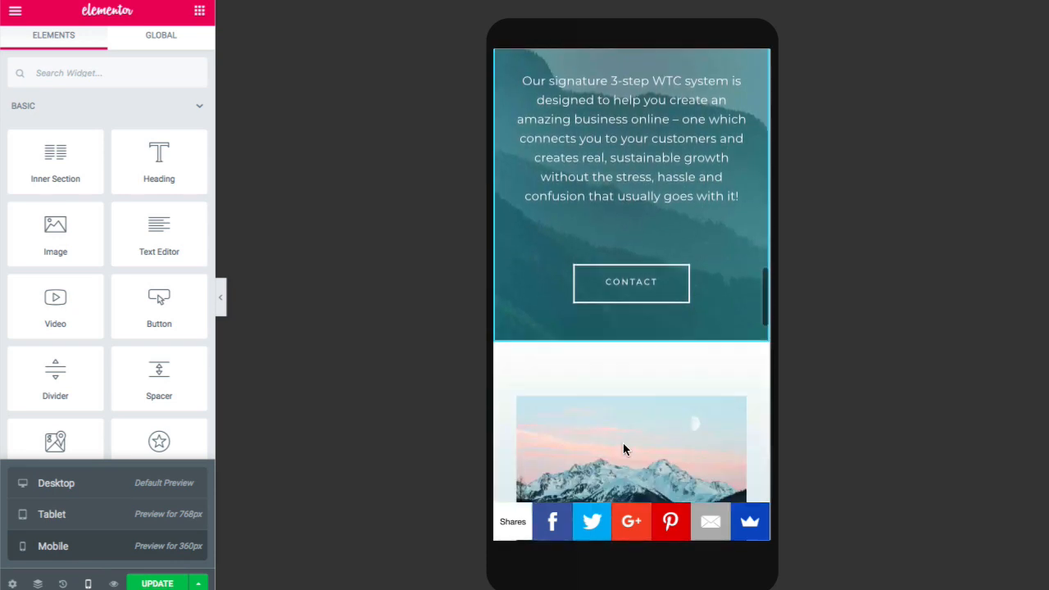
pyautogui.scroll(-5, 623, 449)
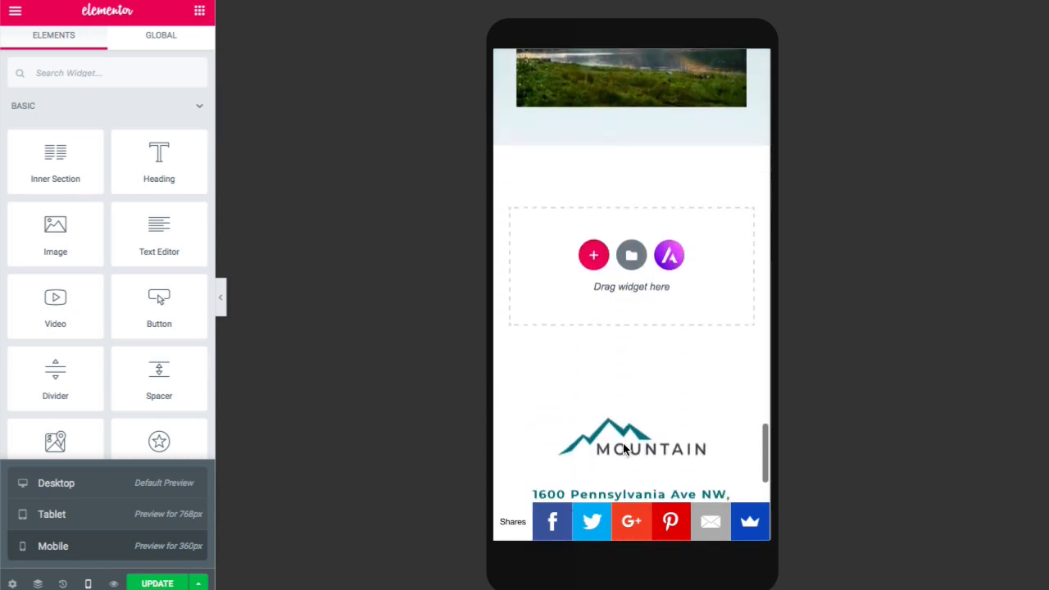
pyautogui.scroll(4, 623, 449)
pyautogui.scroll(20, 623, 443)
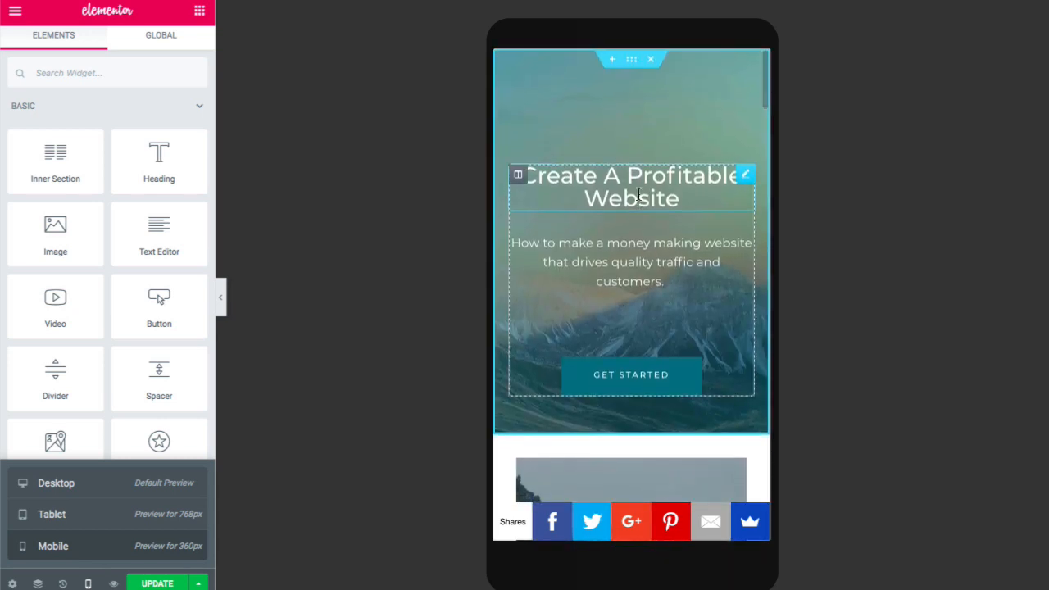
# - Set the mobile 'Create A Profitable Website' heading font size to 21 px
pyautogui.click(639, 195)
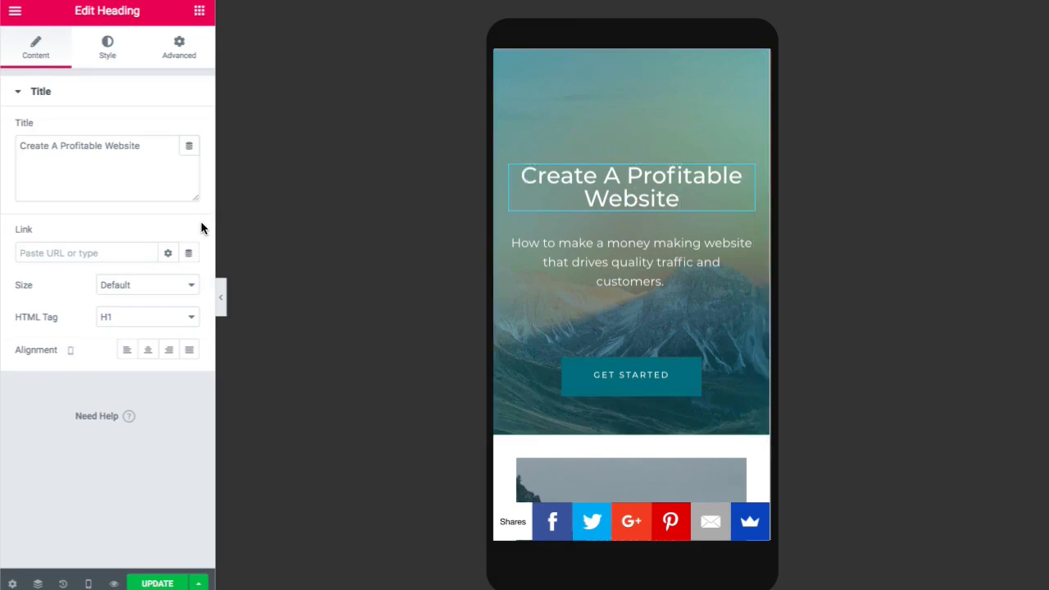
pyautogui.click(104, 50)
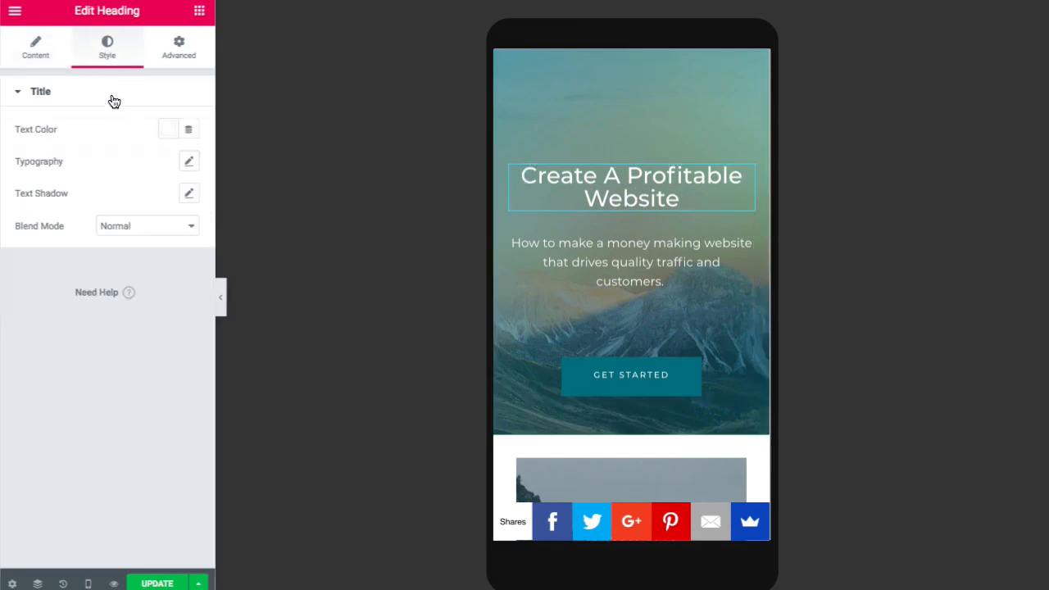
pyautogui.click(189, 162)
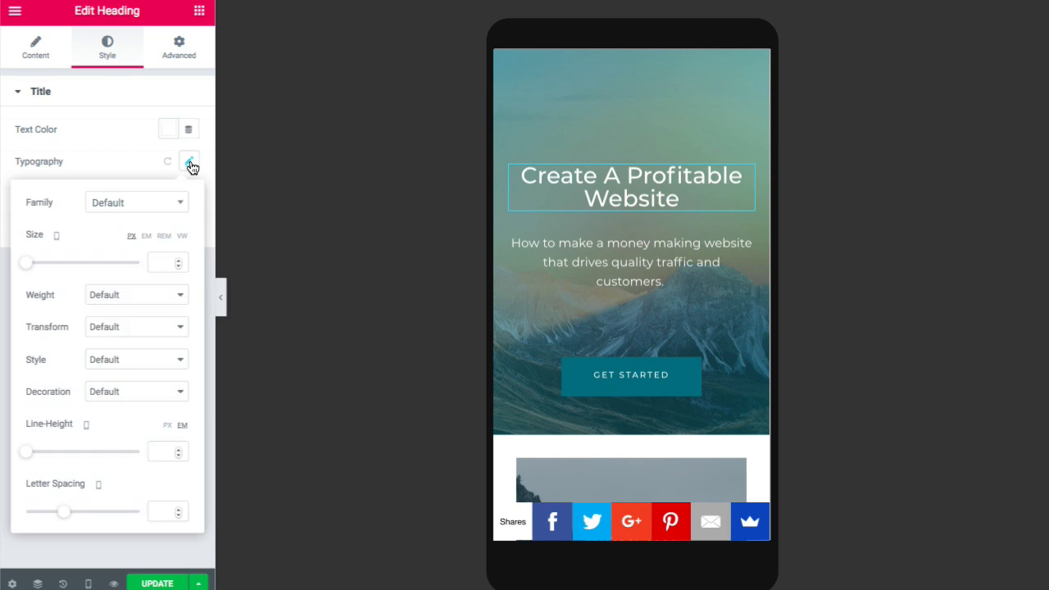
pyautogui.moveTo(31, 267); pyautogui.dragTo(45, 268)
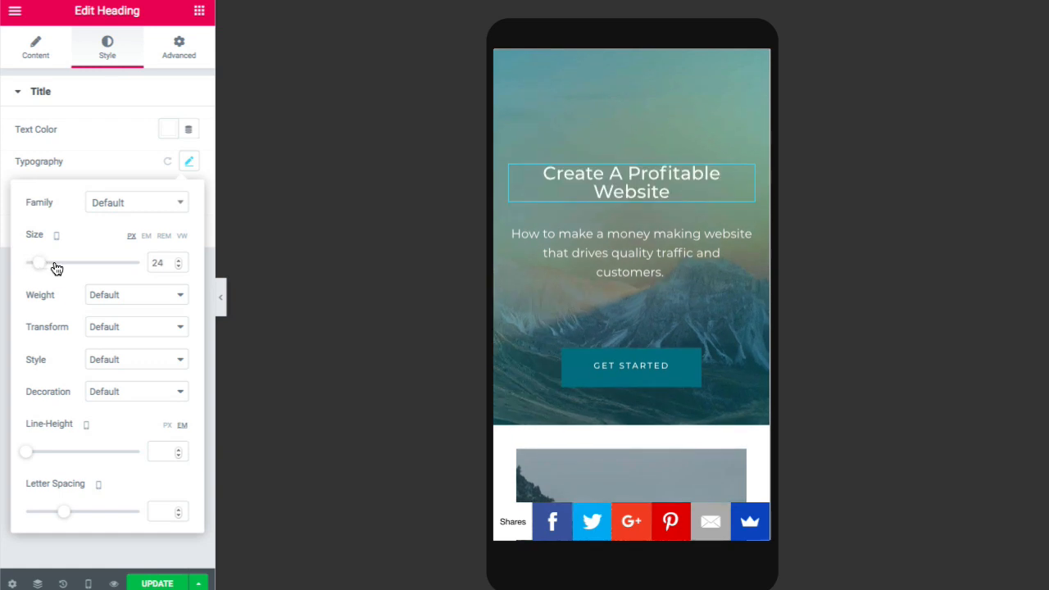
pyautogui.click(178, 266)
pyautogui.click(178, 266)
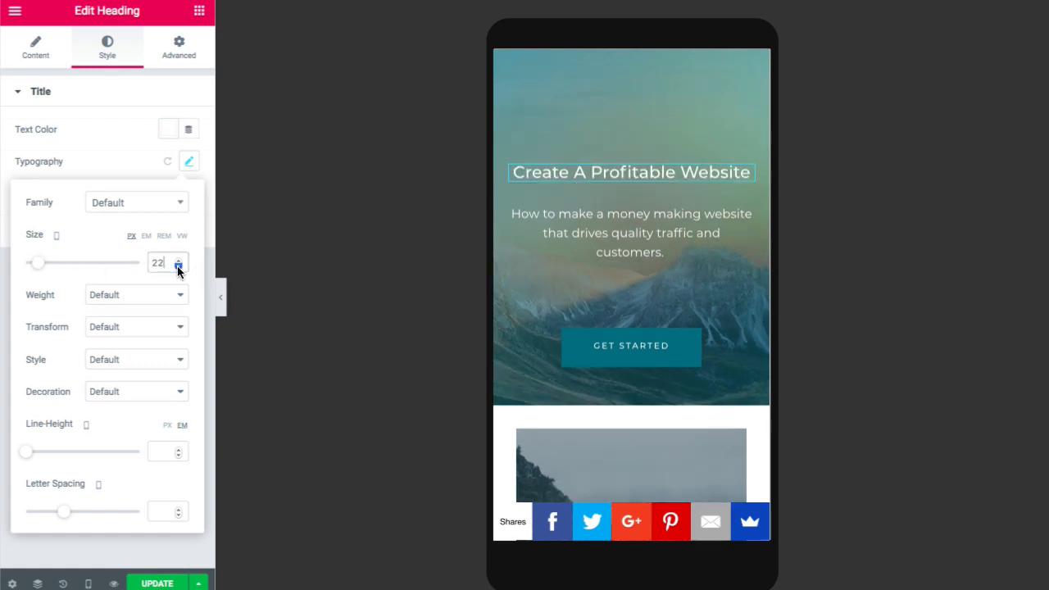
pyautogui.click(178, 266)
pyautogui.click(178, 266)
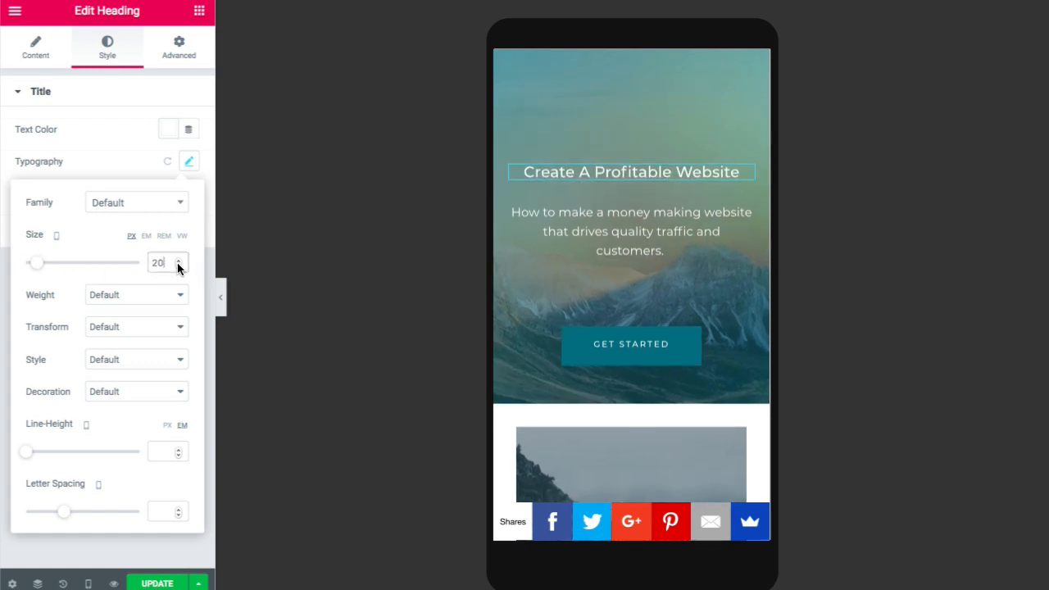
pyautogui.click(178, 260)
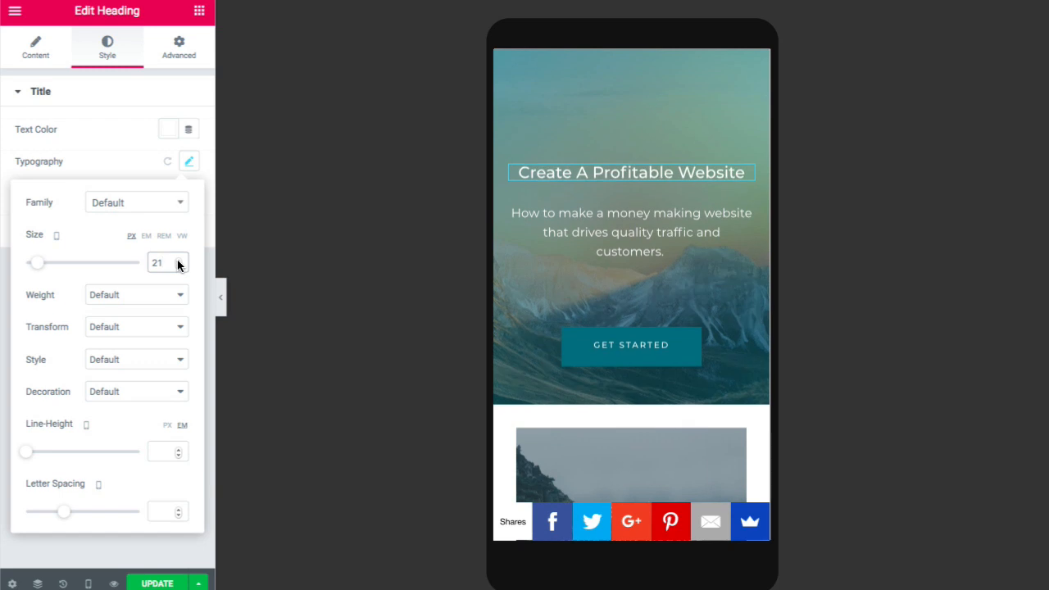
# - Scroll the mobile preview to check the resized hero heading
pyautogui.scroll(-5, 573, 234)
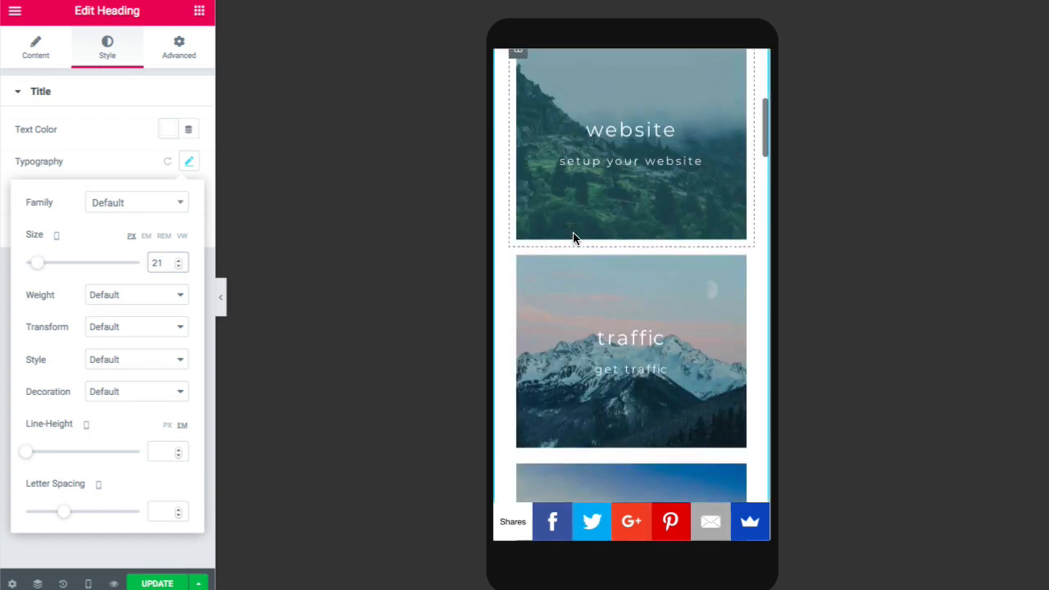
pyautogui.scroll(-4, 573, 237)
pyautogui.scroll(-5, 573, 238)
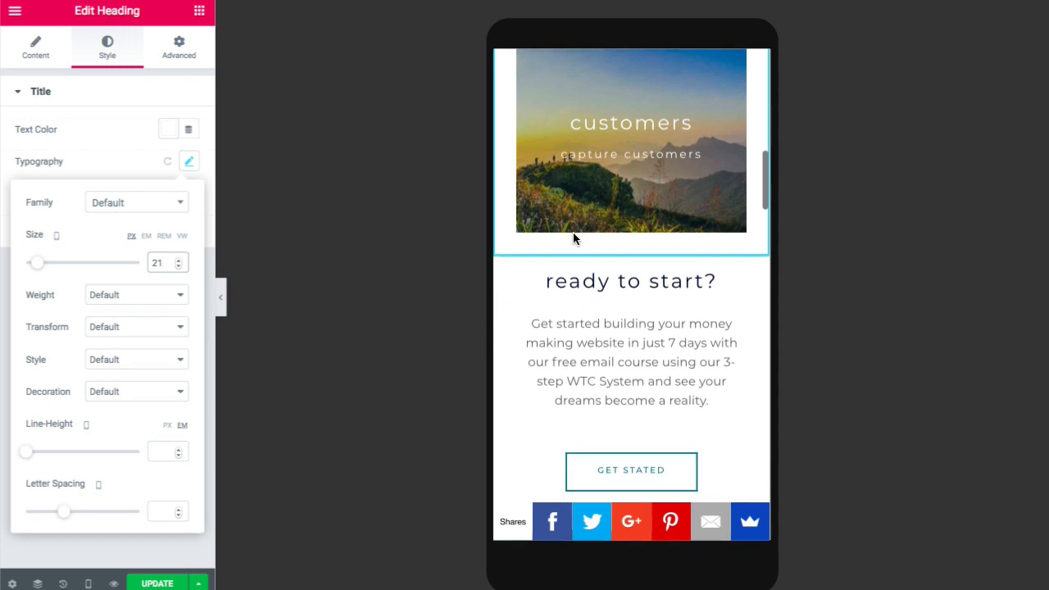
pyautogui.scroll(4, 573, 237)
pyautogui.scroll(8, 573, 238)
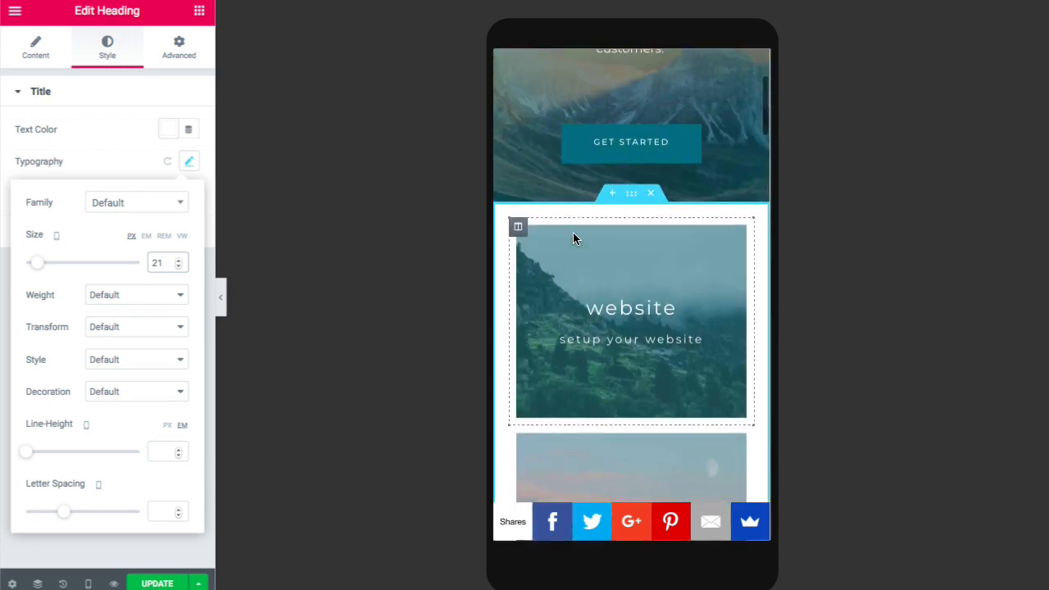
pyautogui.scroll(-2, 573, 238)
pyautogui.scroll(-4, 573, 233)
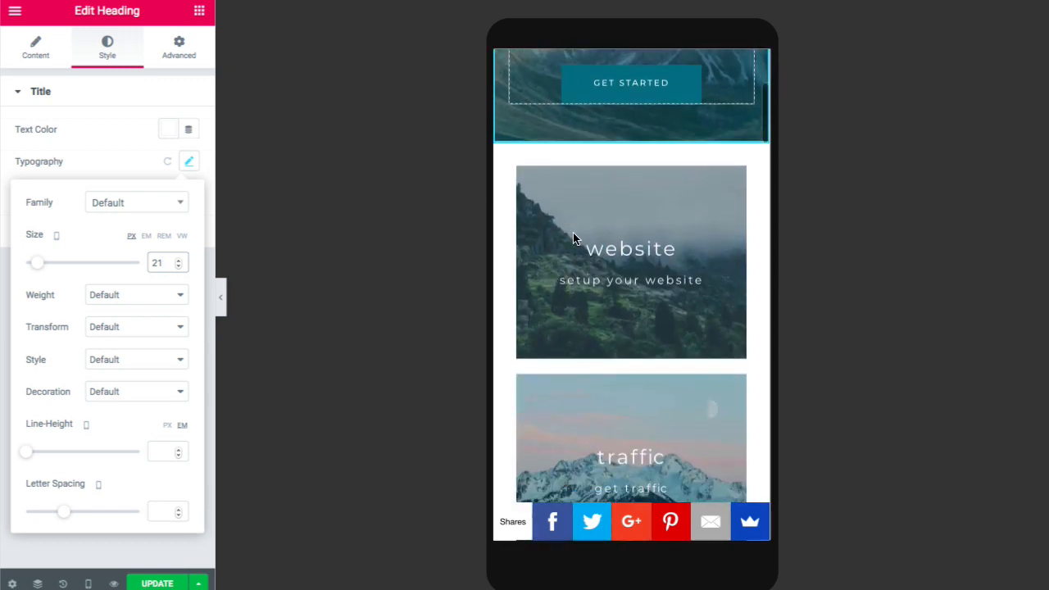
pyautogui.scroll(-5, 573, 238)
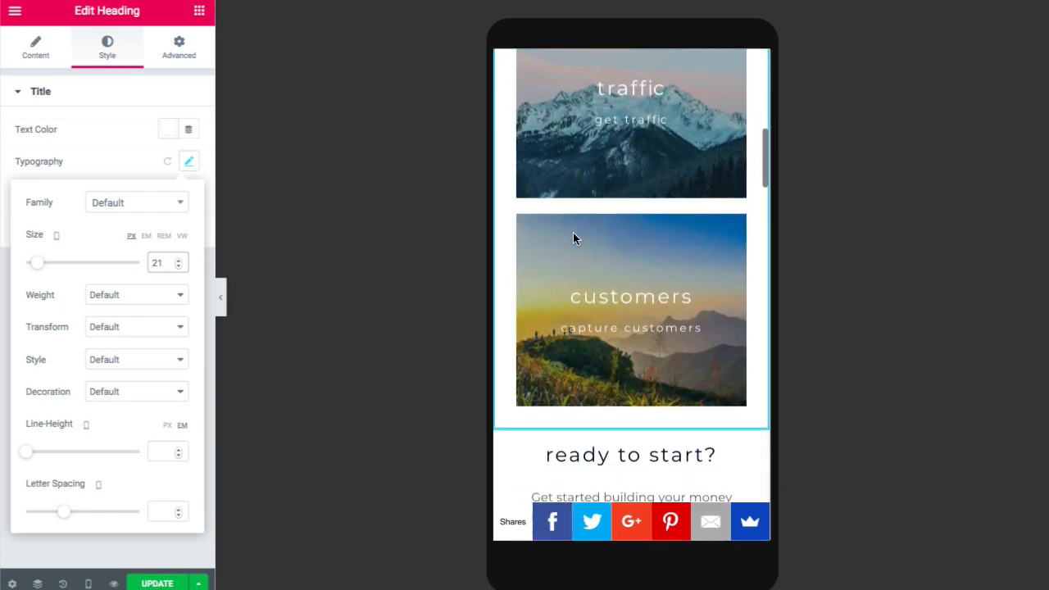
pyautogui.scroll(-4, 573, 232)
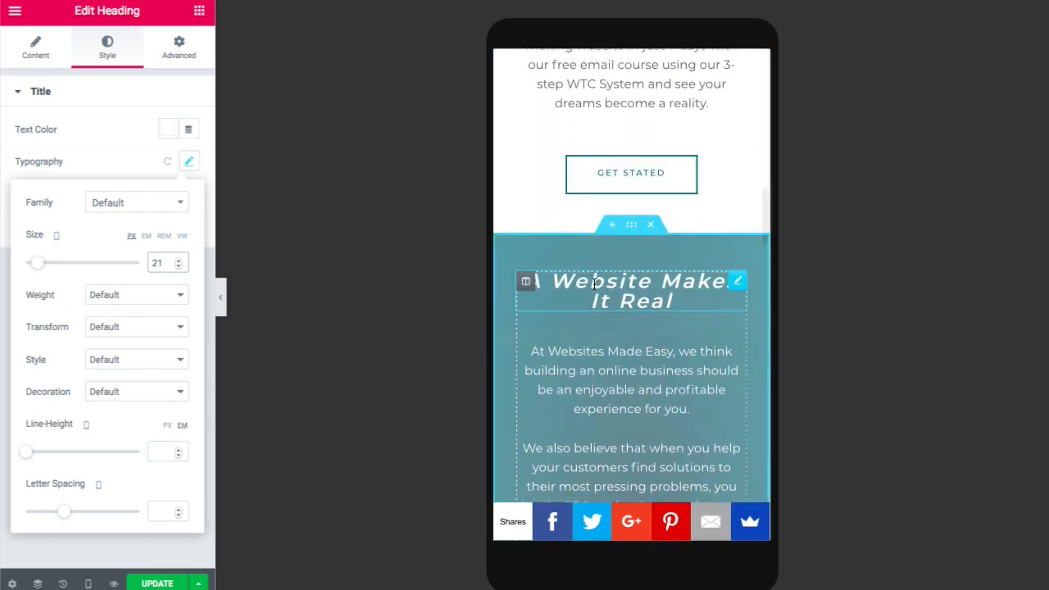
# - Set the 'A Website Makes It Real' heading's mobile typography size to 18 px
pyautogui.click(575, 282)
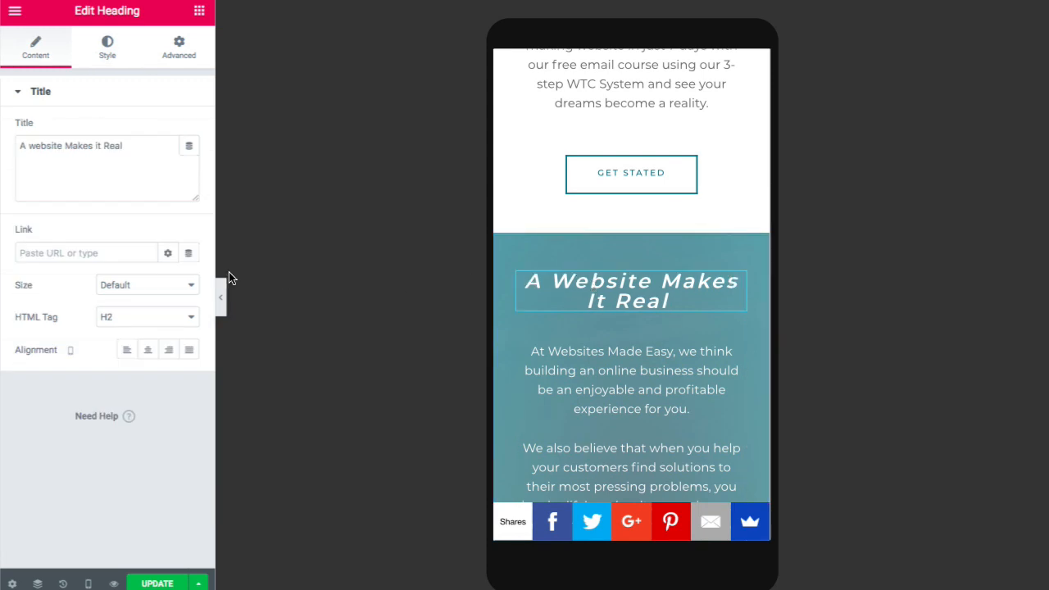
pyautogui.click(114, 51)
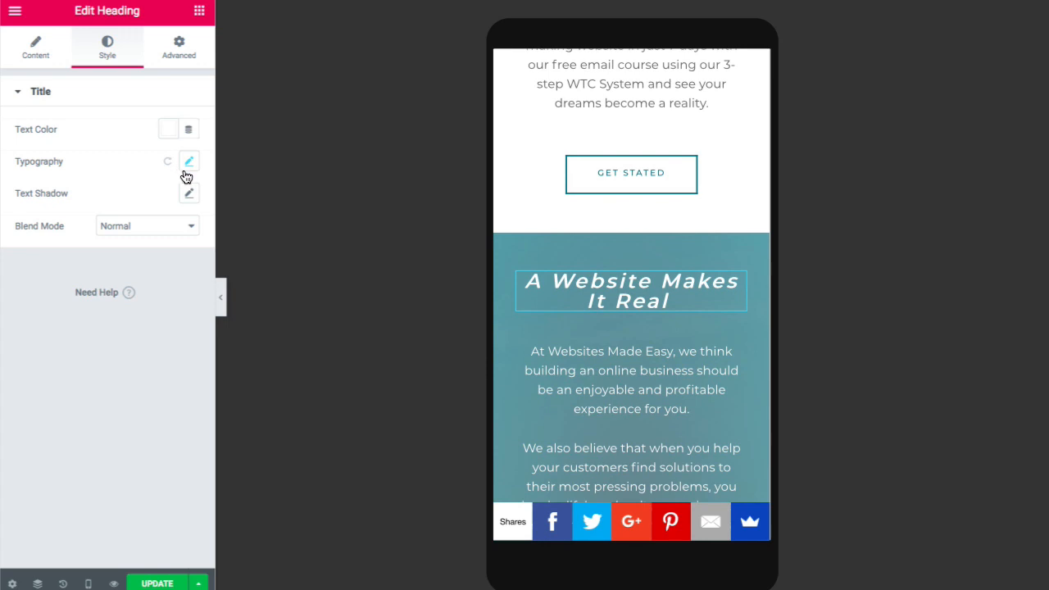
pyautogui.click(187, 164)
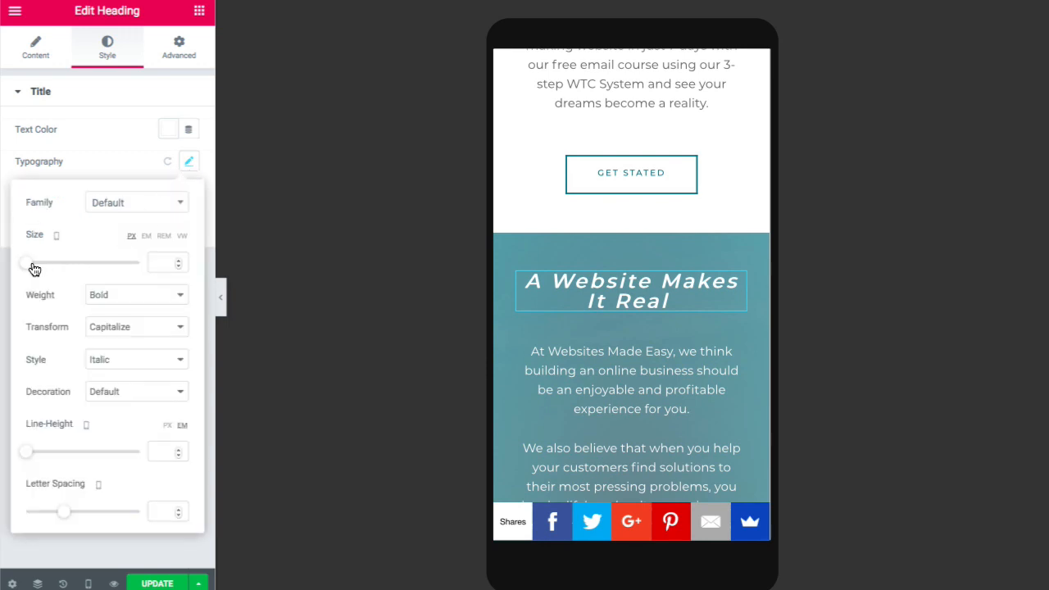
pyautogui.moveTo(31, 264); pyautogui.dragTo(37, 263)
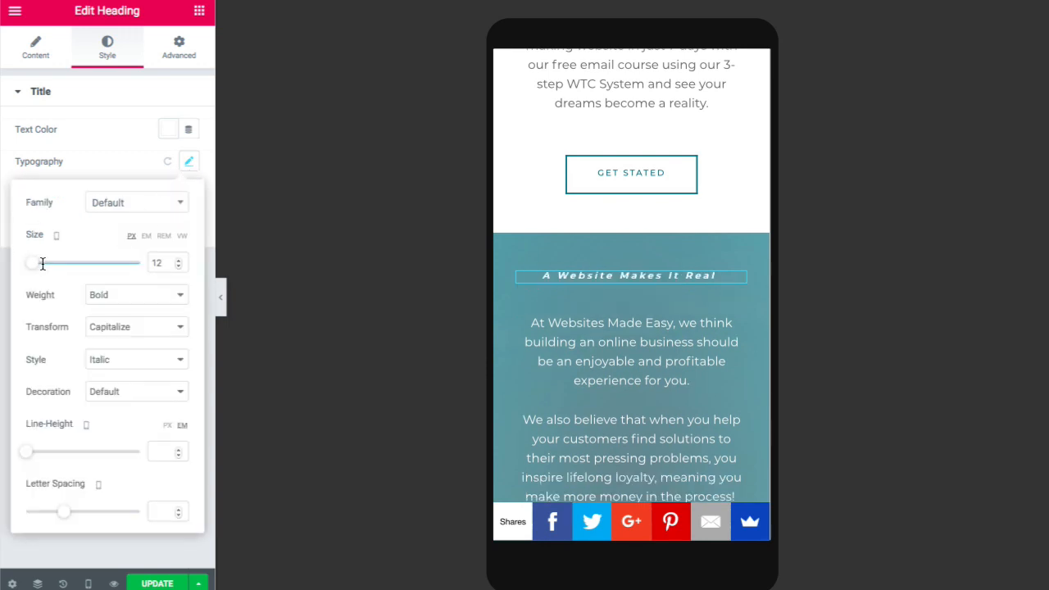
pyautogui.moveTo(38, 269); pyautogui.dragTo(44, 264)
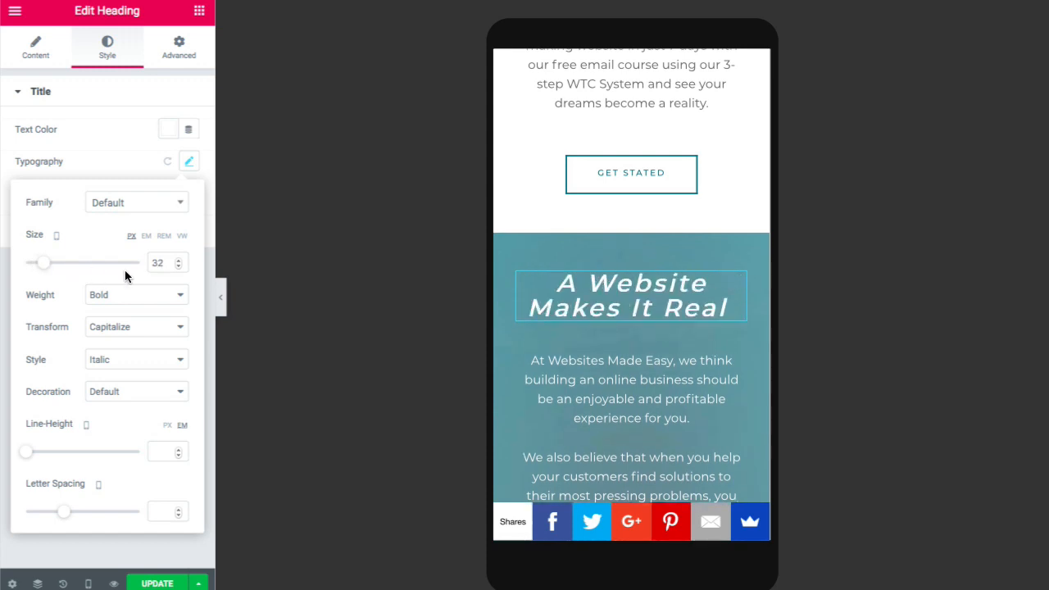
pyautogui.click(179, 266)
pyautogui.click(179, 266)
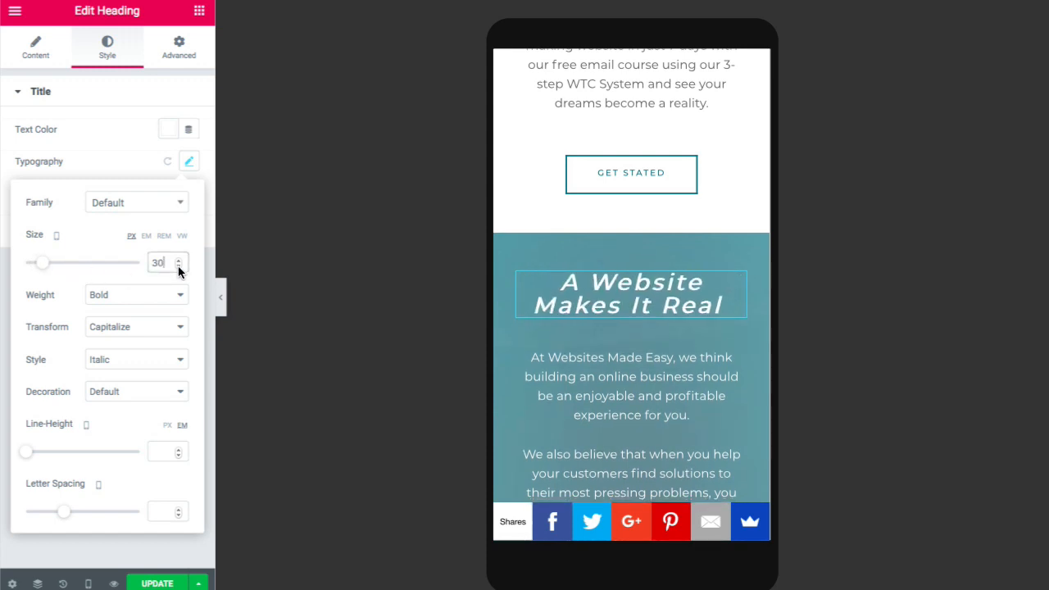
pyautogui.click(179, 266)
pyautogui.click(179, 266)
pyautogui.click(179, 267)
pyautogui.click(179, 266)
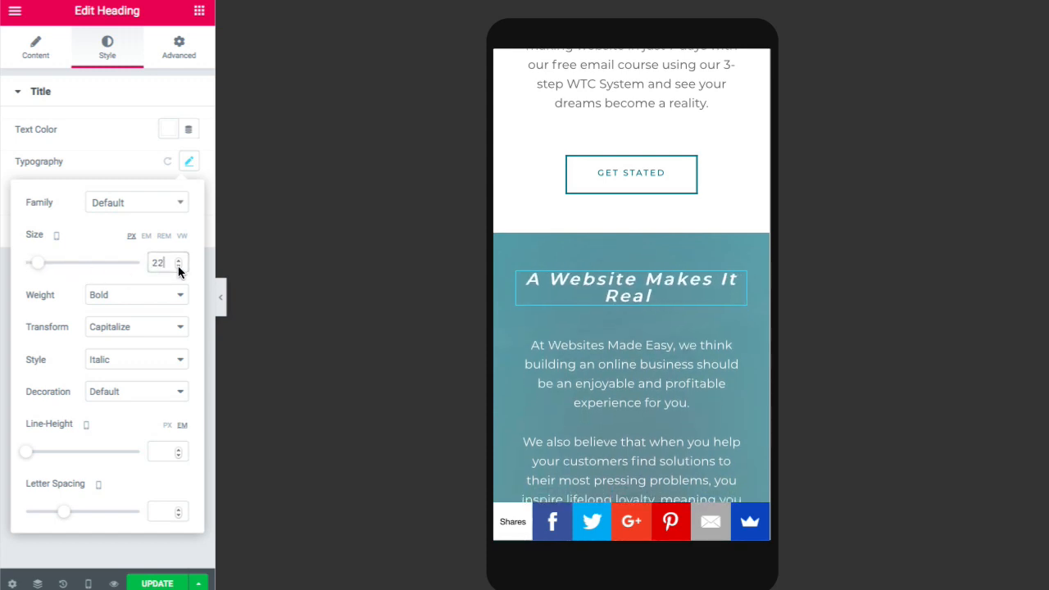
pyautogui.click(179, 266)
pyautogui.click(179, 266)
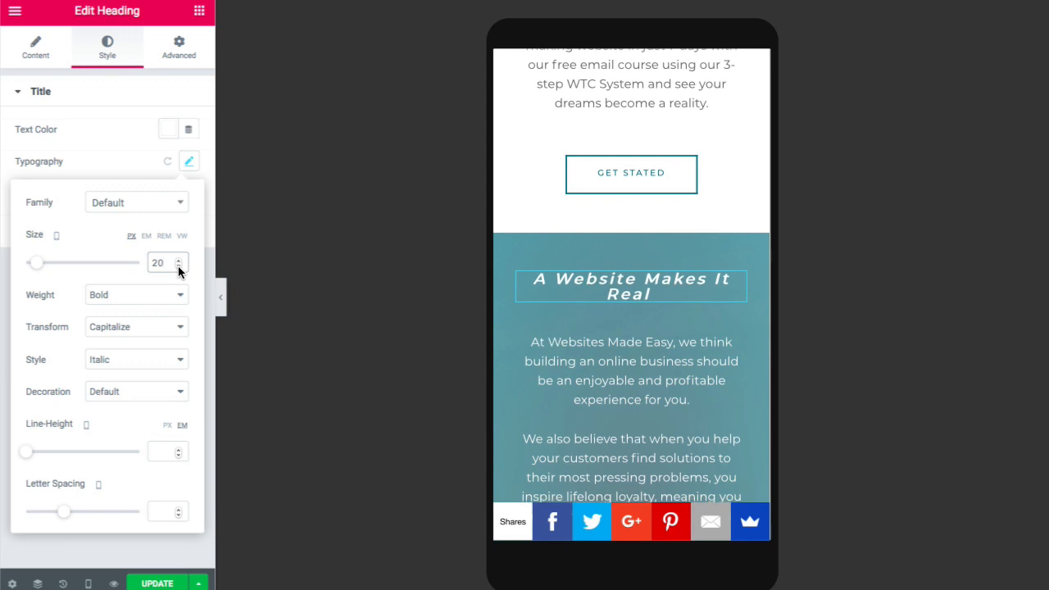
pyautogui.click(178, 268)
pyautogui.click(178, 268)
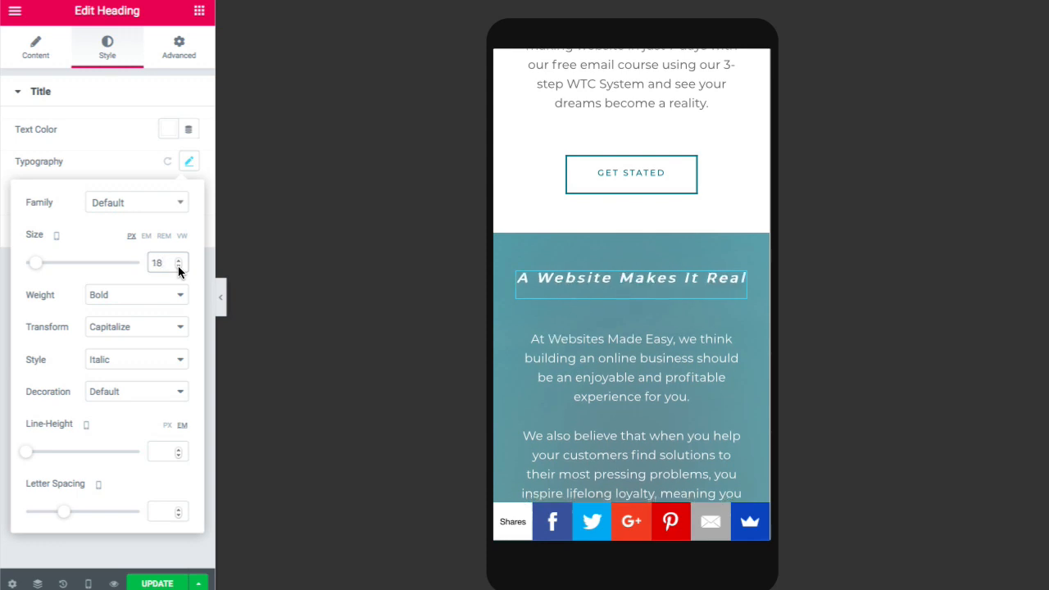
pyautogui.scroll(-6, 526, 259)
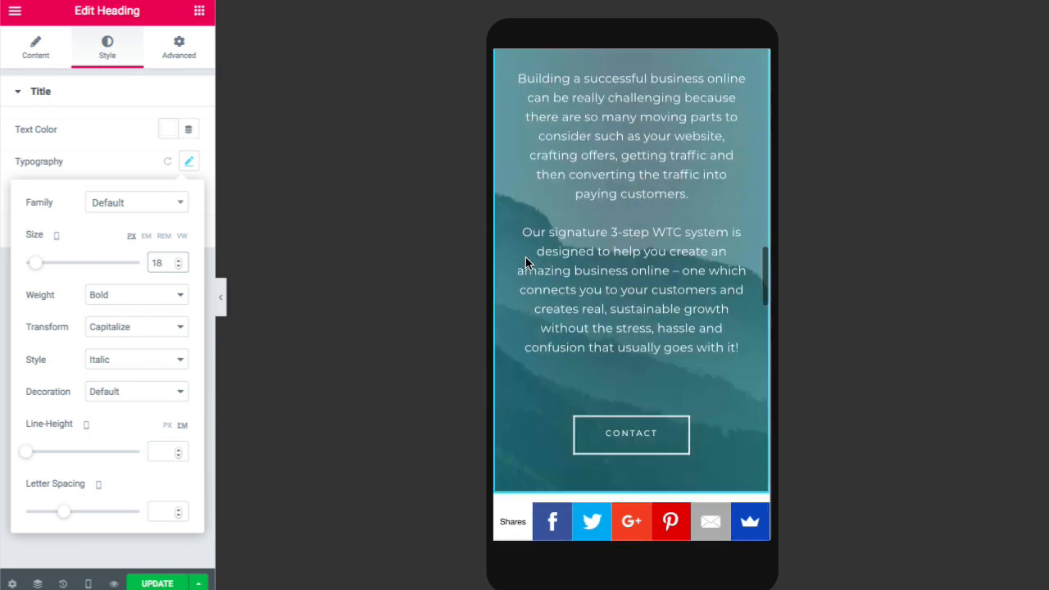
pyautogui.scroll(-10, 525, 257)
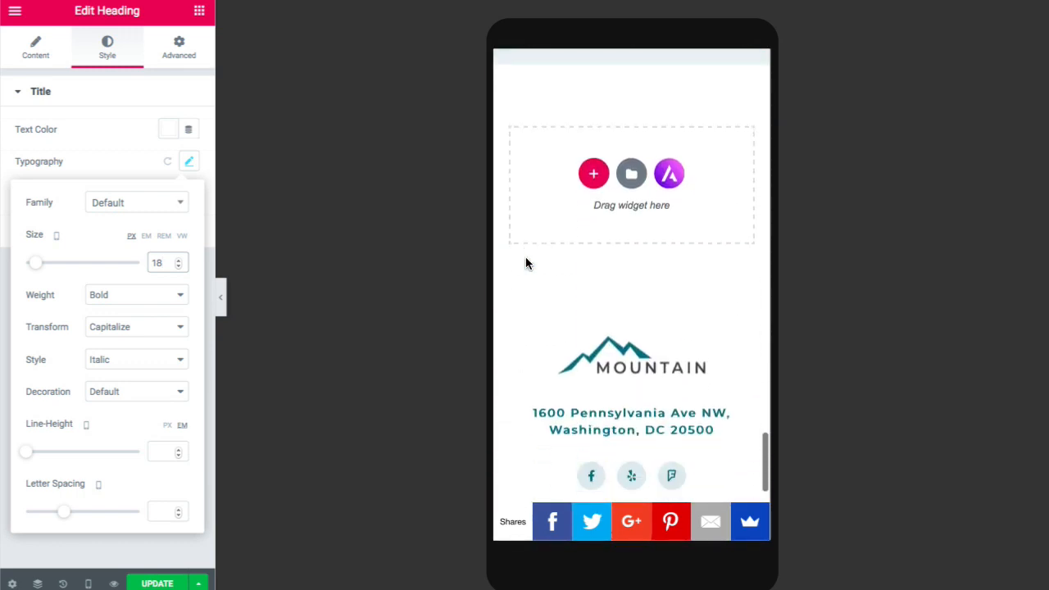
pyautogui.scroll(10, 525, 263)
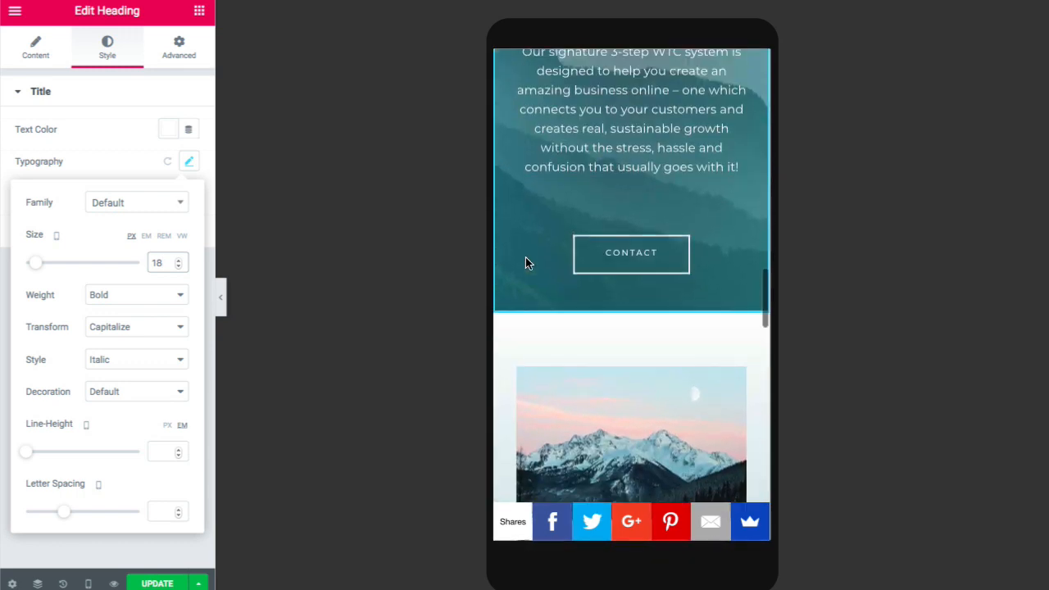
# - Scroll up and down the mobile preview to review the home page at phone width
pyautogui.scroll(10, 525, 262)
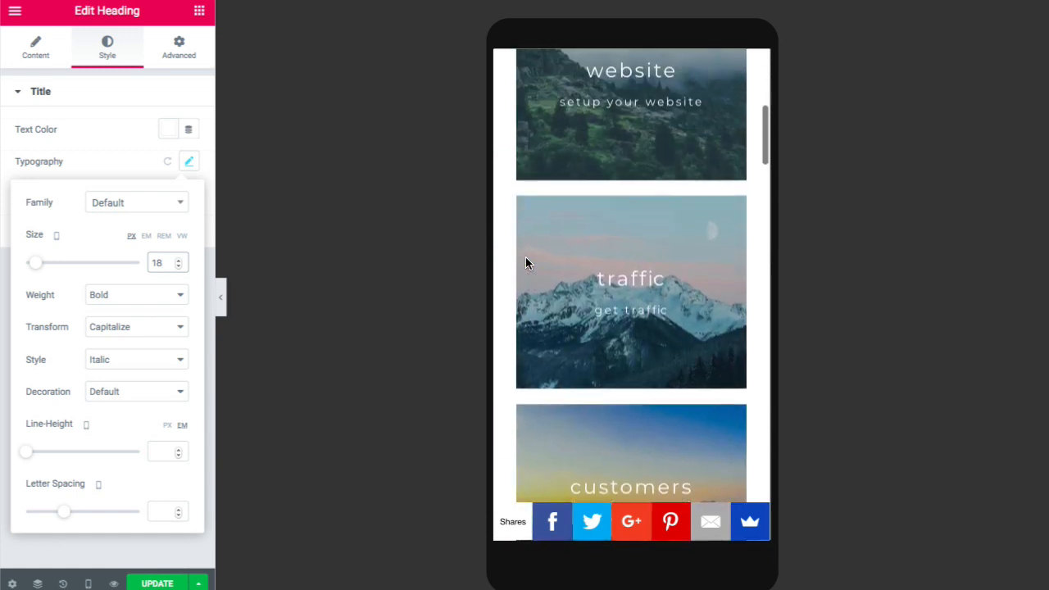
pyautogui.scroll(5, 525, 258)
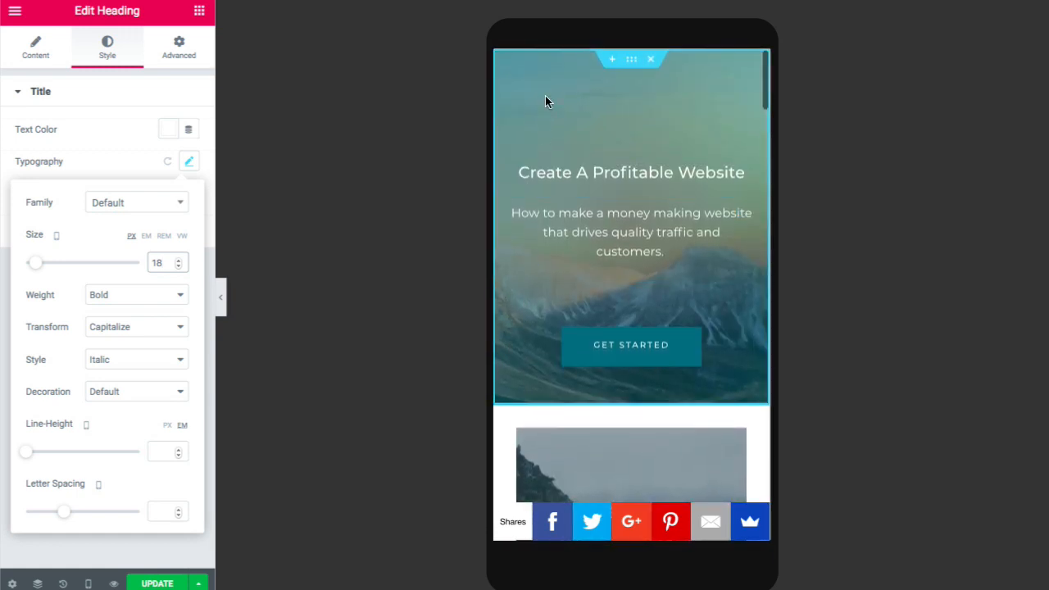
pyautogui.scroll(-10, 546, 98)
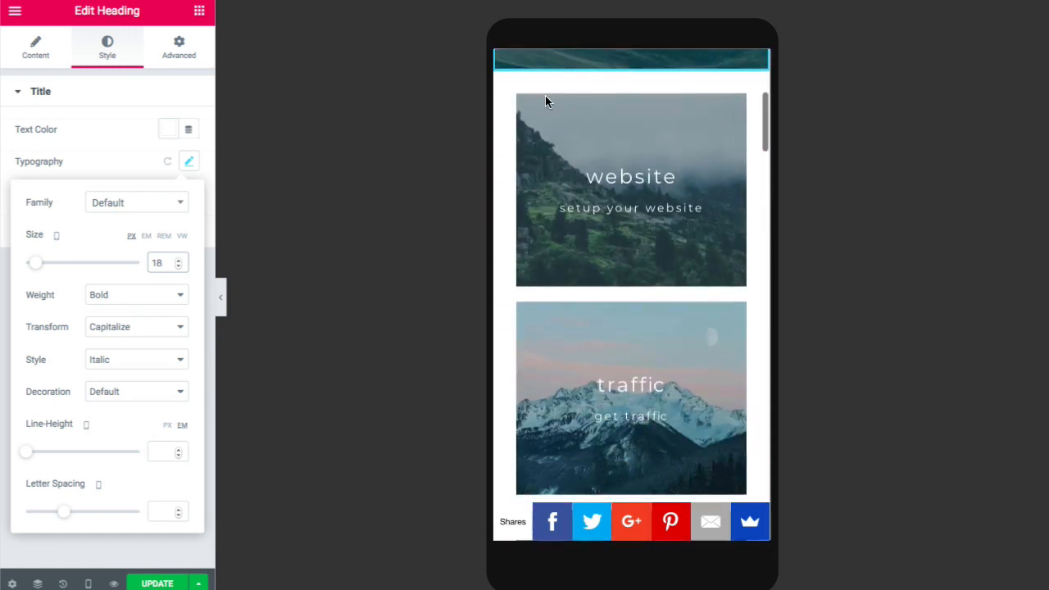
pyautogui.scroll(-5, 545, 96)
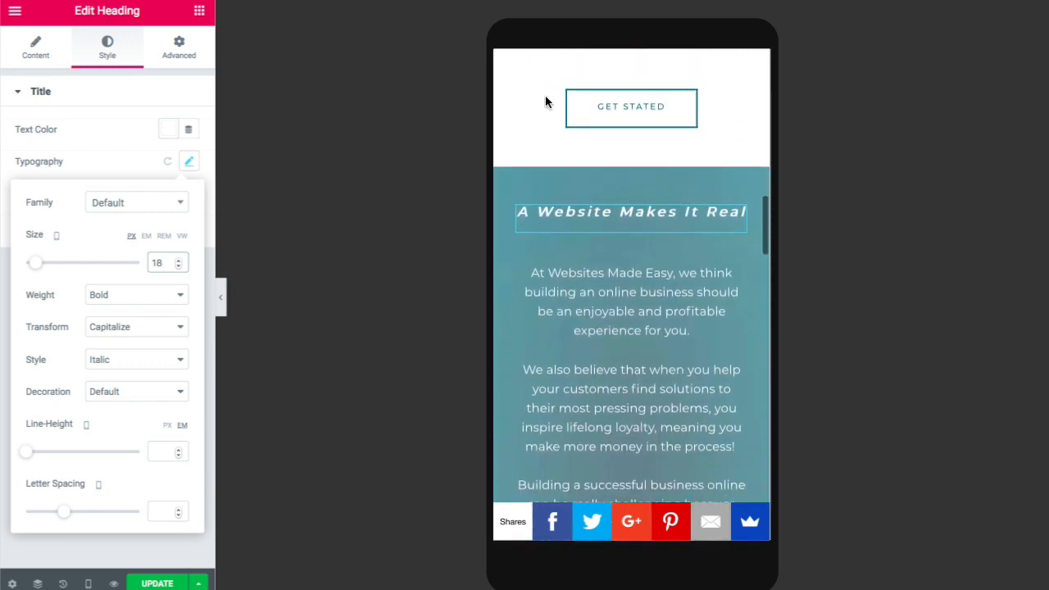
pyautogui.scroll(-10, 545, 101)
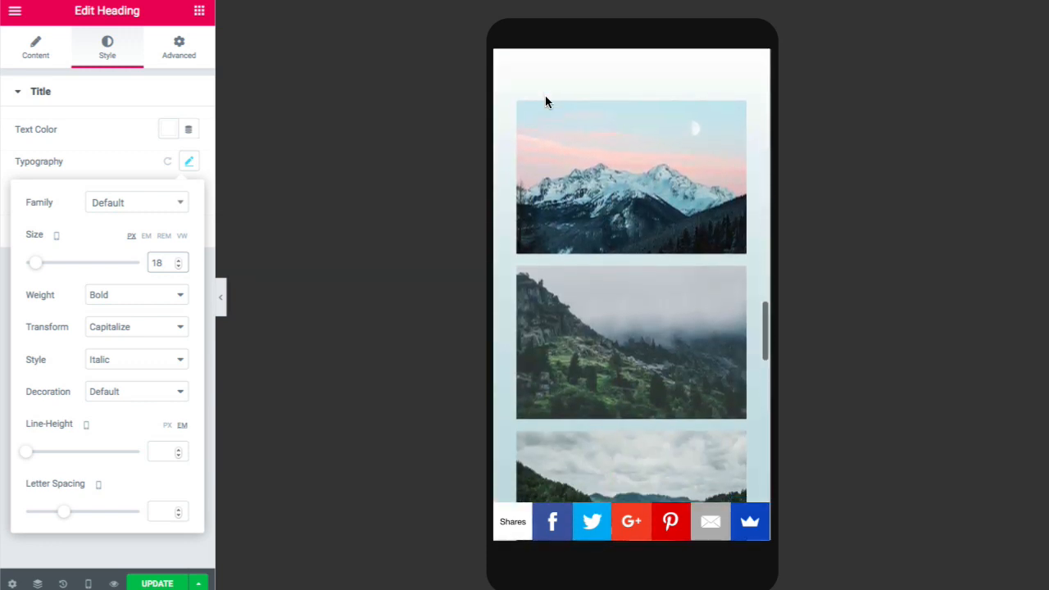
pyautogui.scroll(-10, 547, 101)
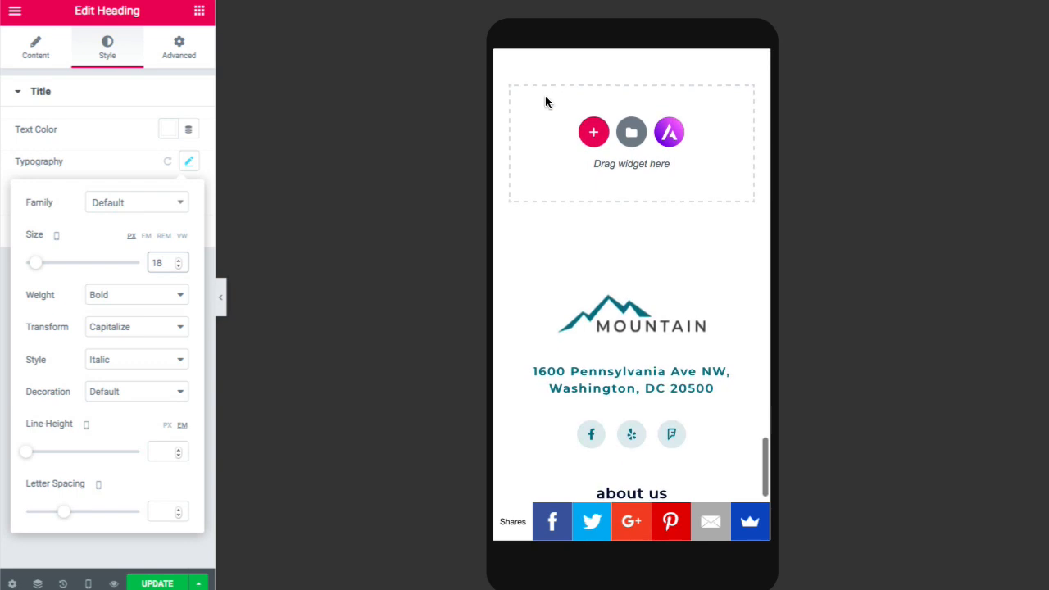
pyautogui.scroll(-3, 546, 100)
pyautogui.scroll(8, 546, 101)
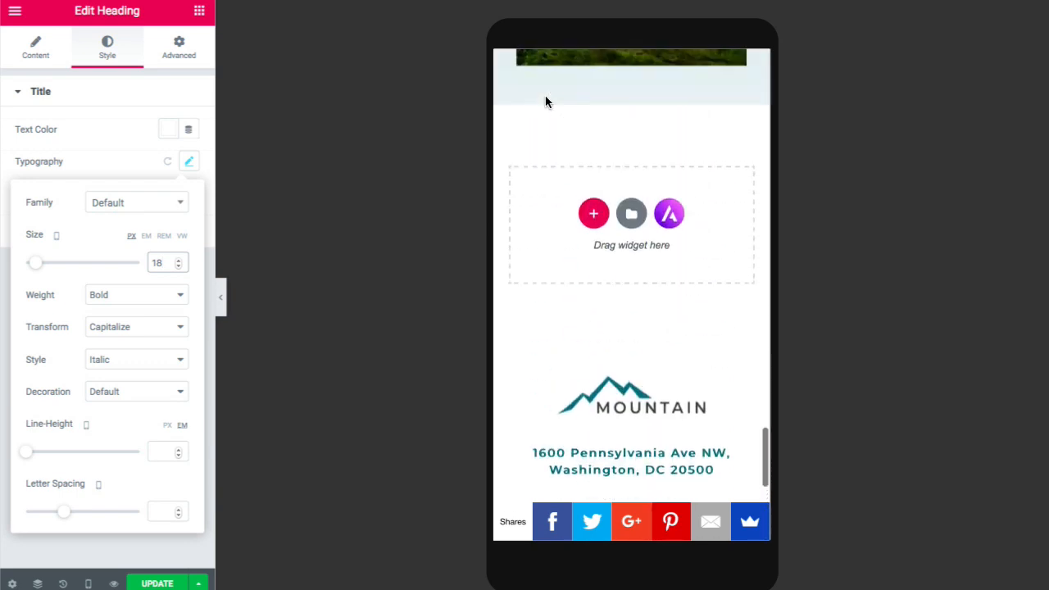
pyautogui.scroll(10, 547, 101)
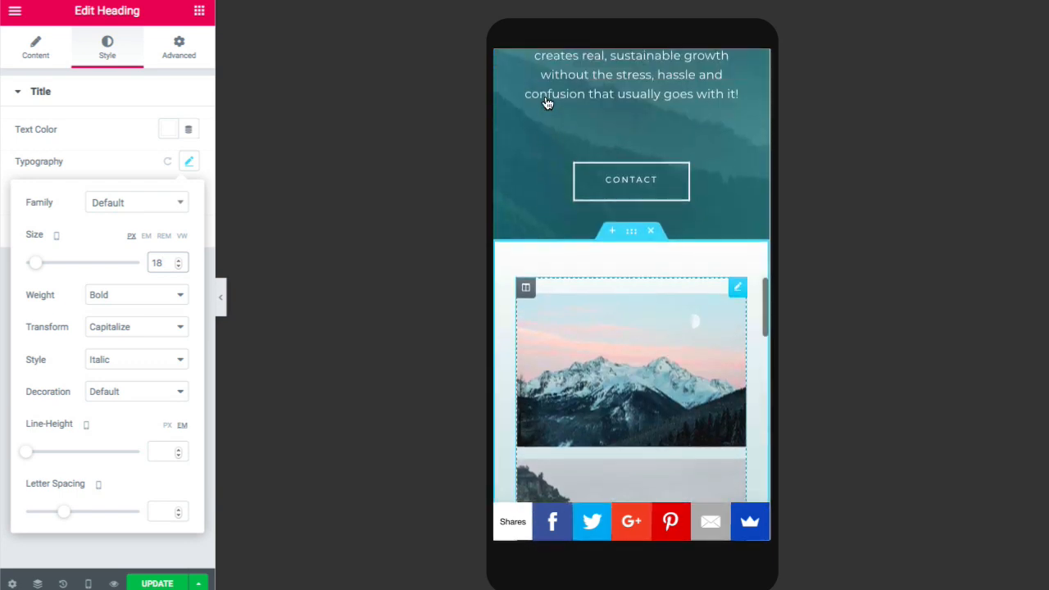
pyautogui.scroll(10, 547, 101)
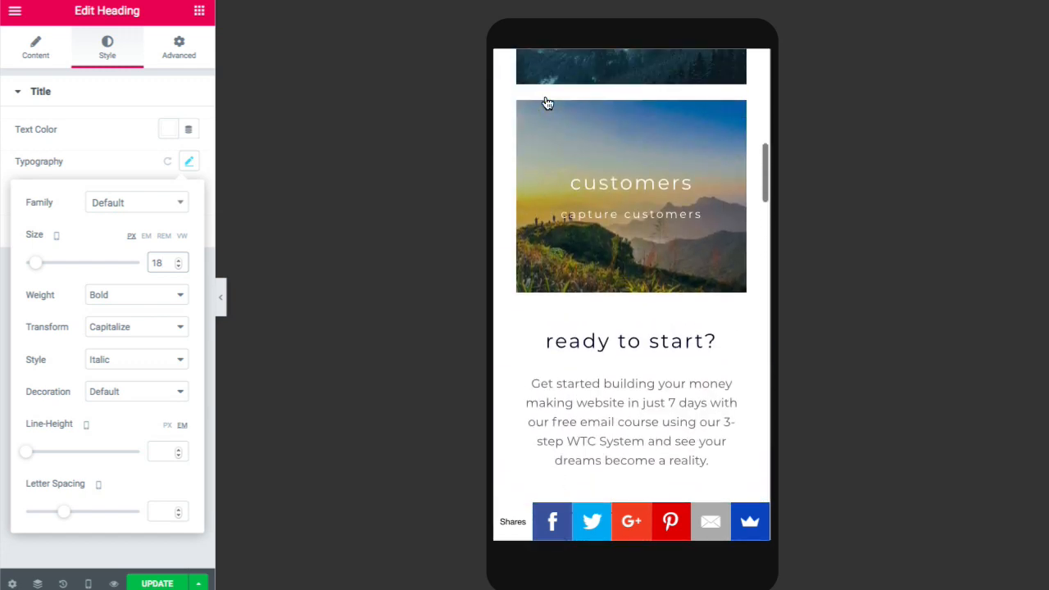
pyautogui.scroll(5, 546, 102)
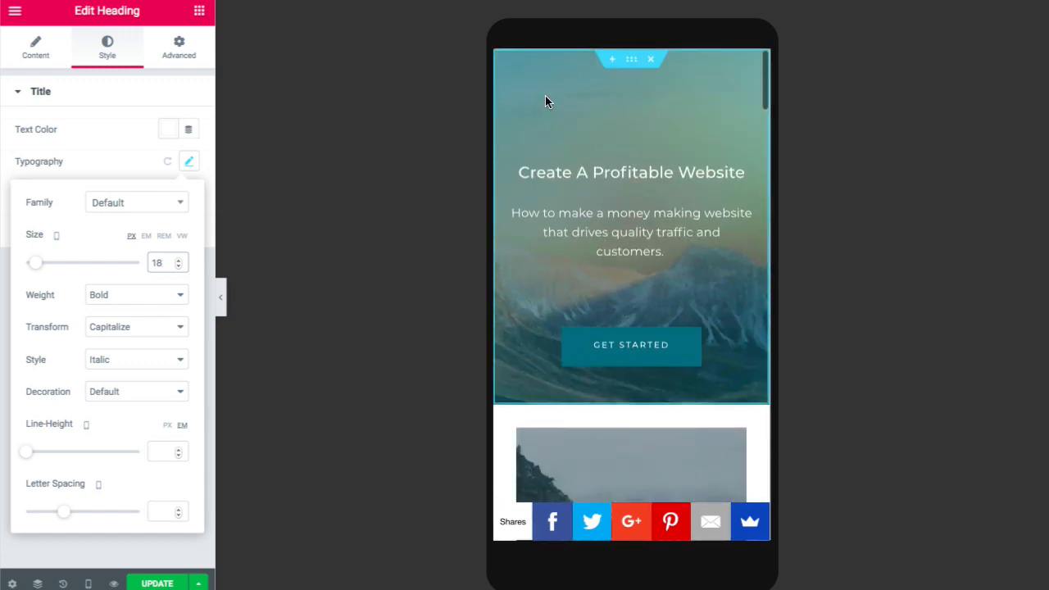
pyautogui.scroll(-4, 546, 102)
pyautogui.scroll(-7, 546, 95)
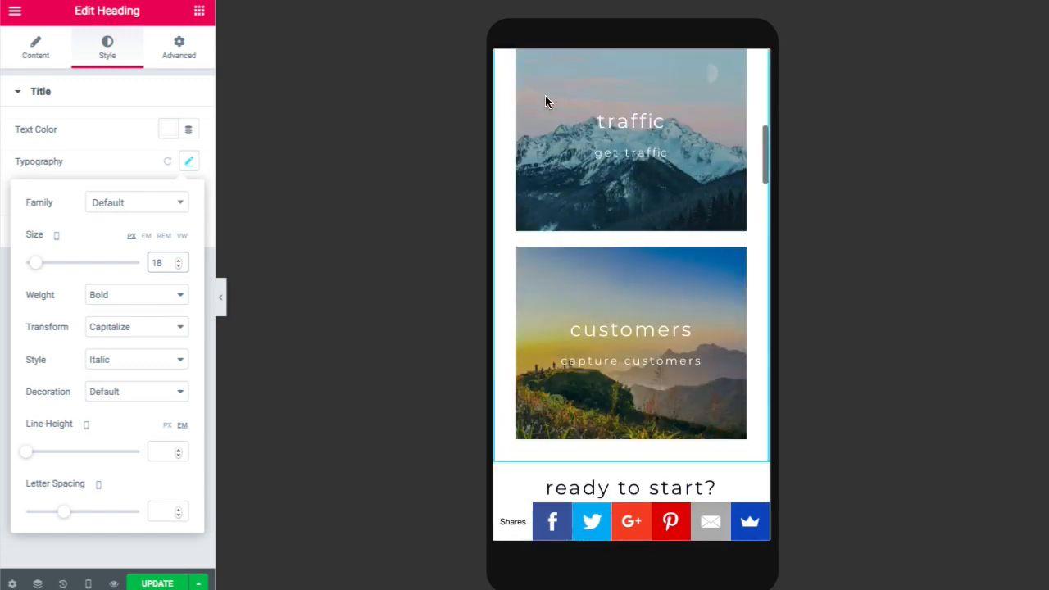
pyautogui.scroll(-5, 545, 96)
pyautogui.scroll(10, 546, 95)
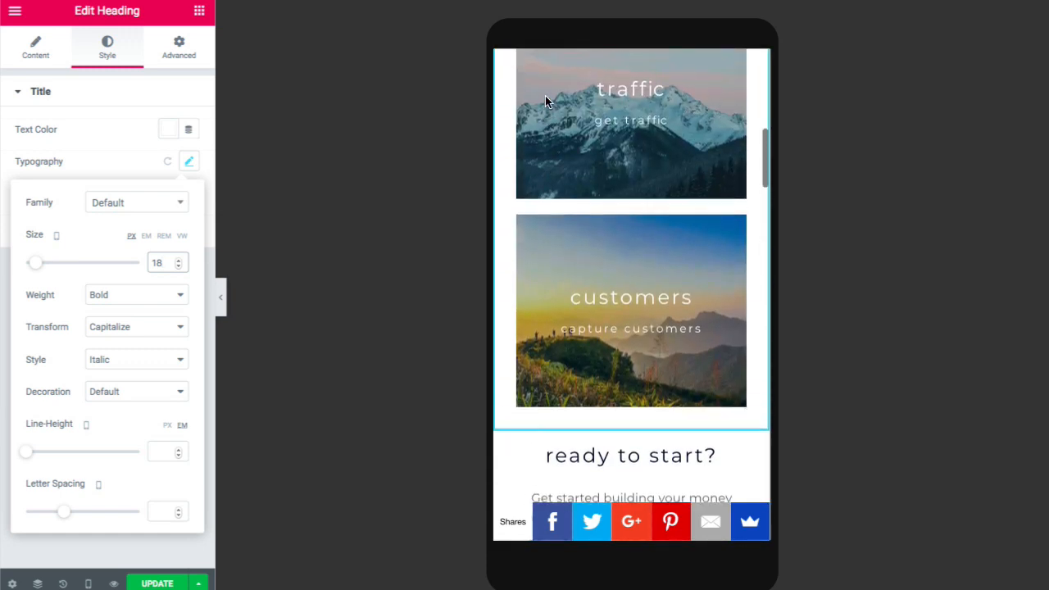
pyautogui.scroll(3, 545, 95)
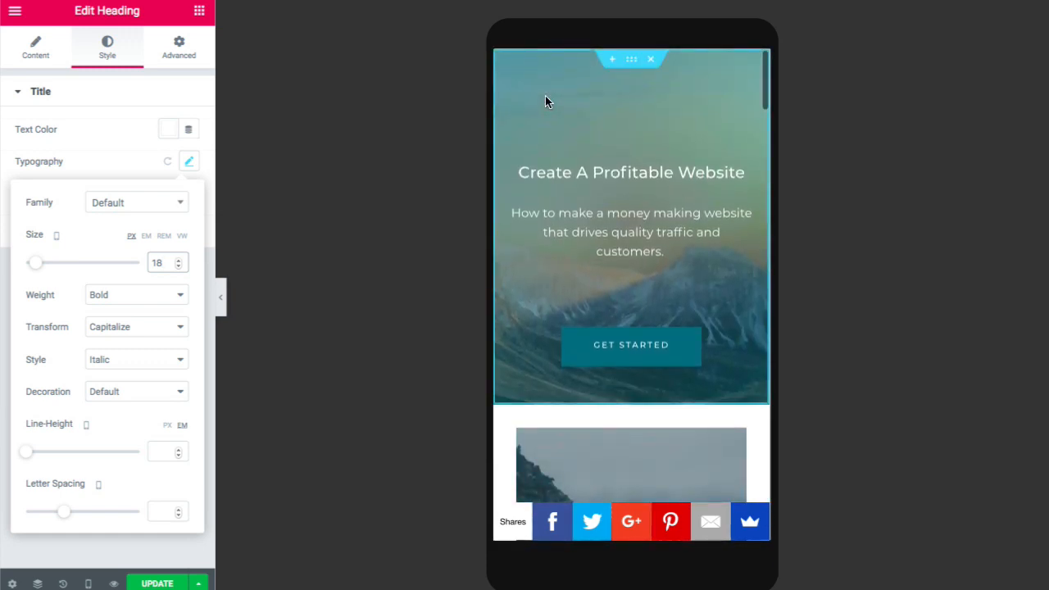
pyautogui.scroll(-6, 546, 96)
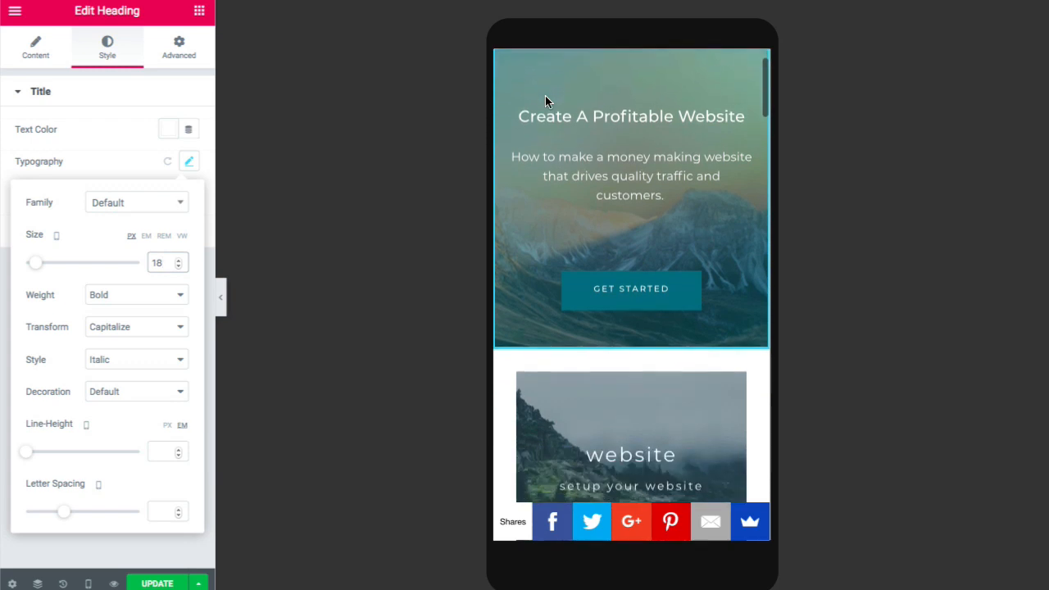
pyautogui.scroll(-3, 545, 98)
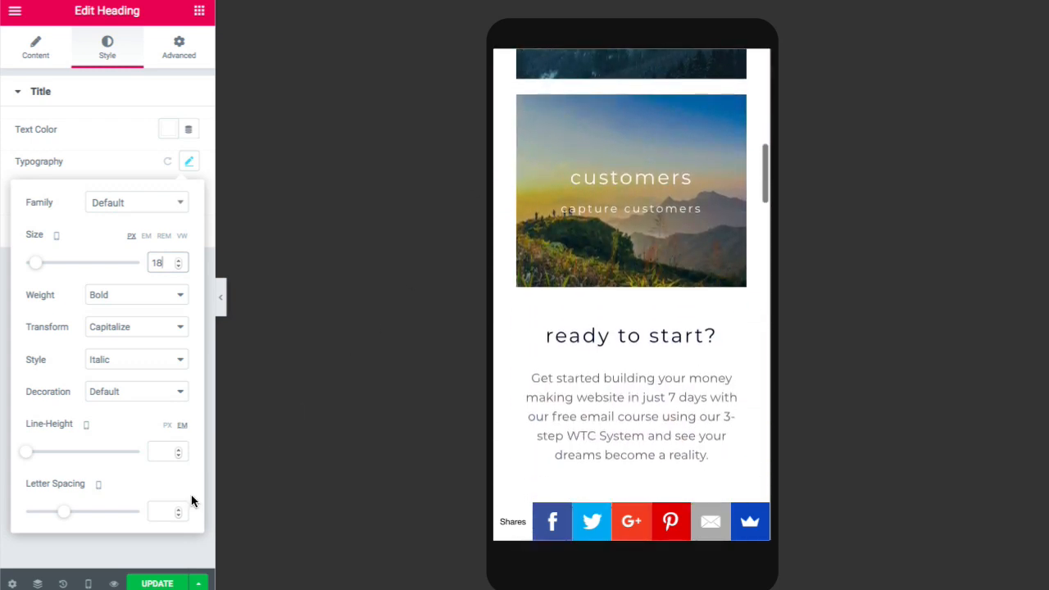
# - Switch the preview back to Desktop and save the home page with Update
pyautogui.click(151, 584)
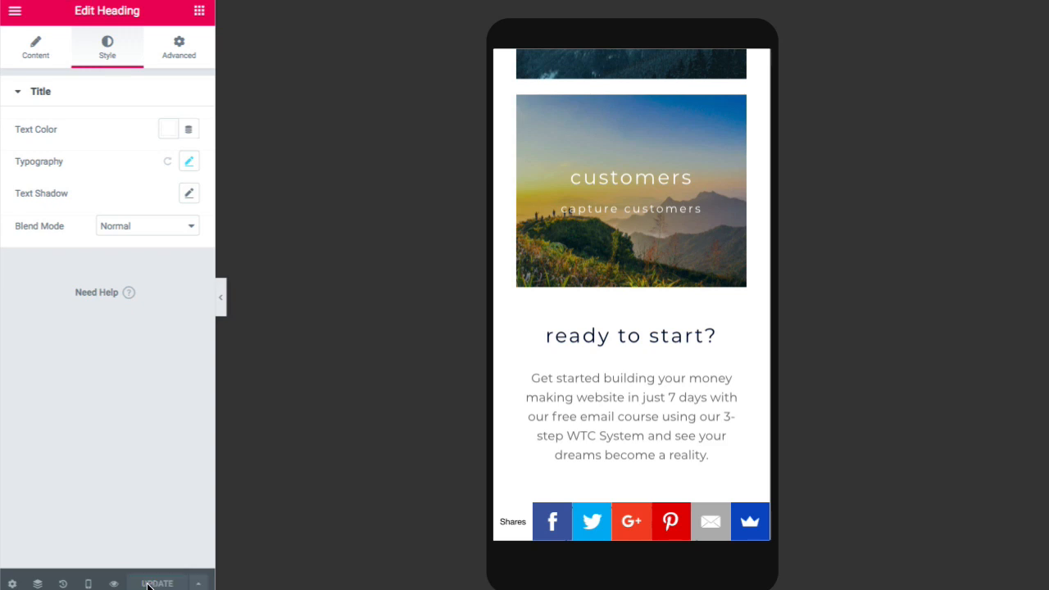
pyautogui.click(90, 584)
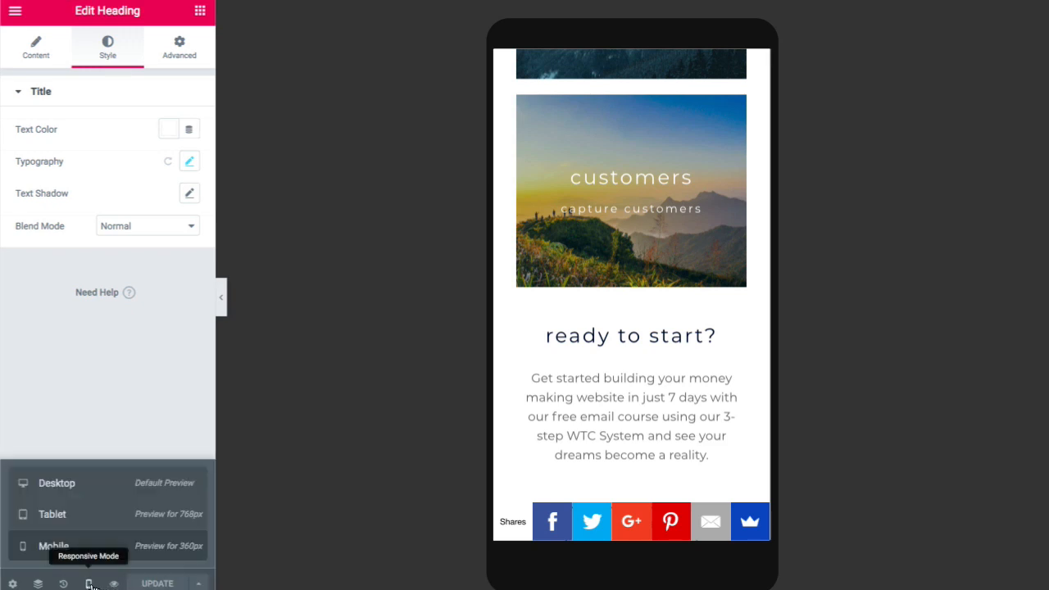
pyautogui.click(74, 489)
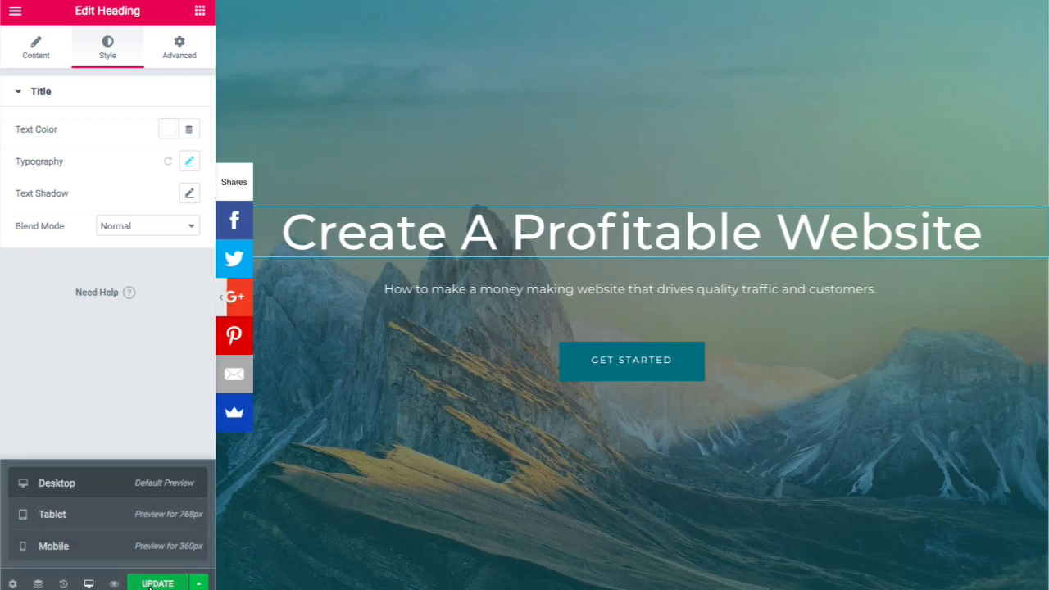
pyautogui.click(149, 584)
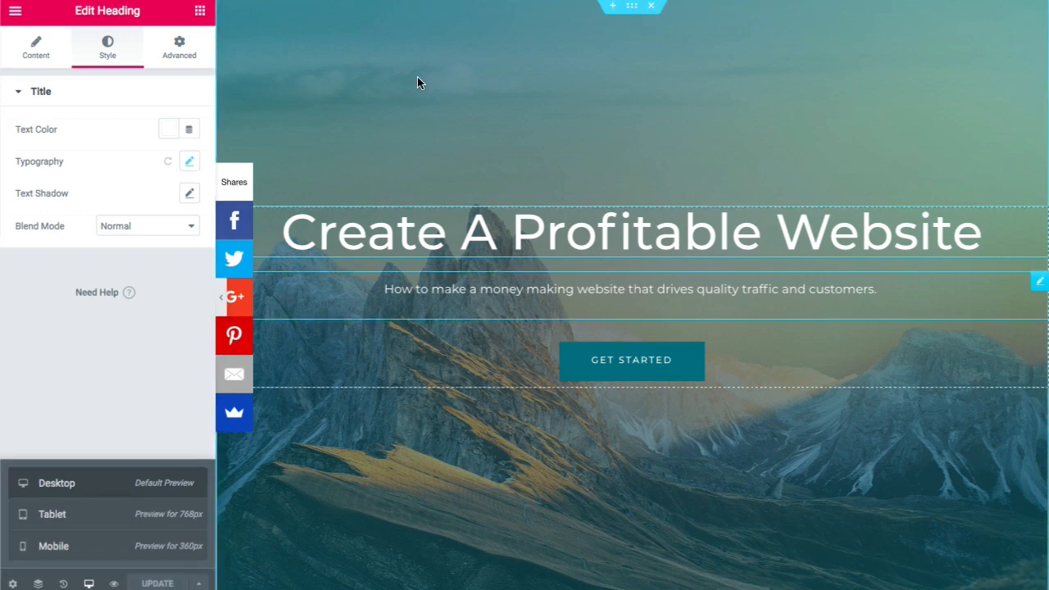
# - Exit the Elementor editor to the dashboard and dismiss the welcome guide
pyautogui.click(17, 13)
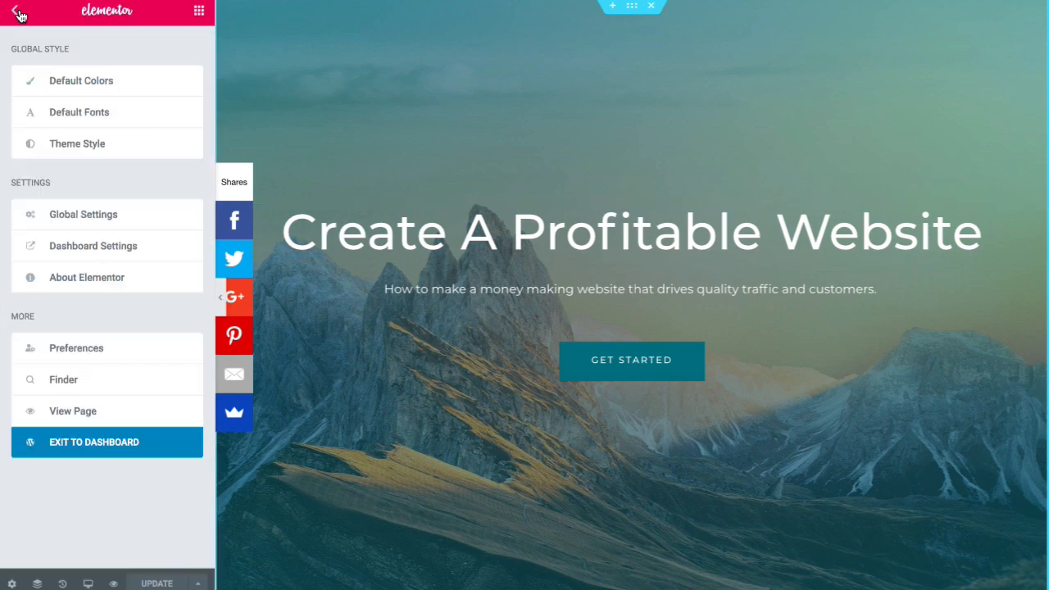
pyautogui.click(95, 450)
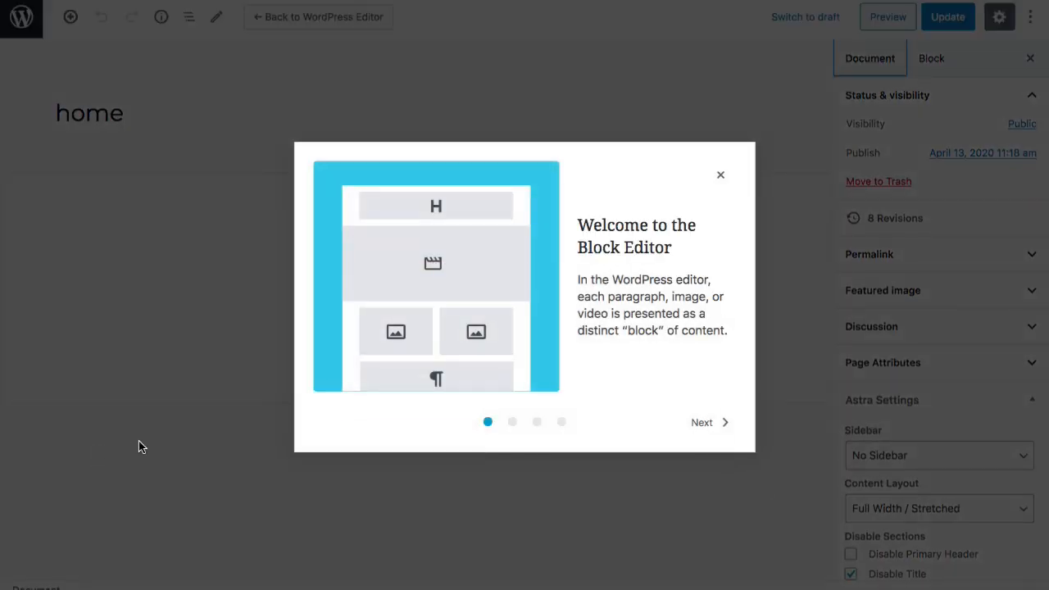
pyautogui.click(720, 176)
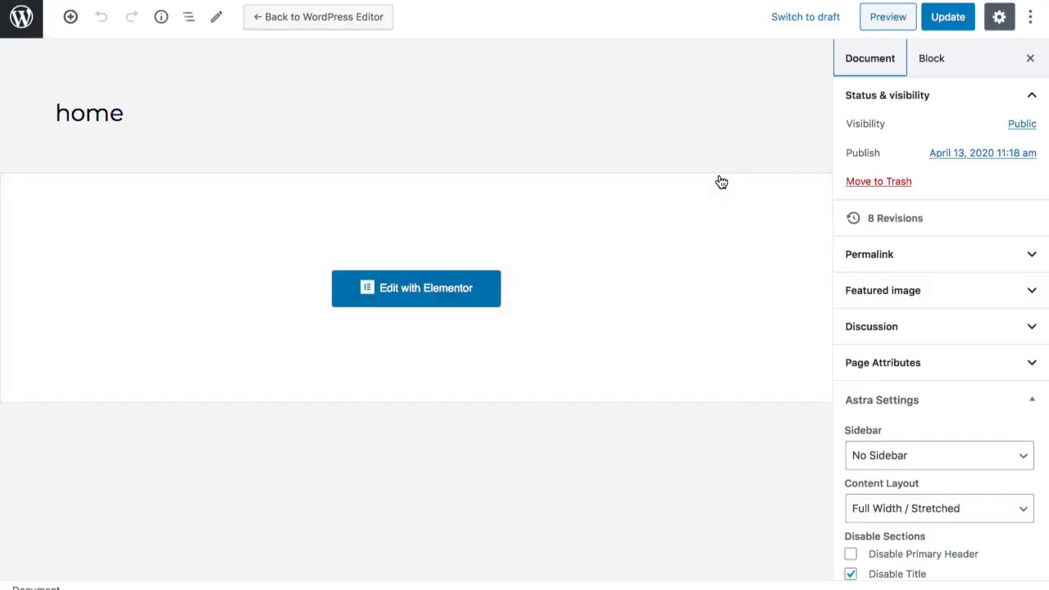
# - Open the About page from the Pages list with Edit with Elementor
pyautogui.click(21, 29)
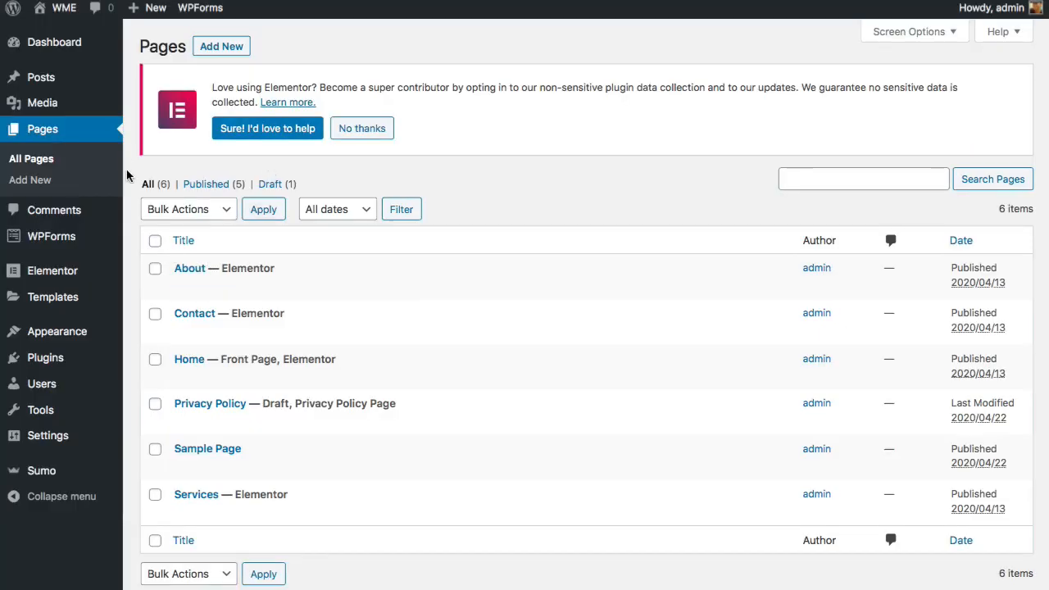
pyautogui.moveTo(69, 56)
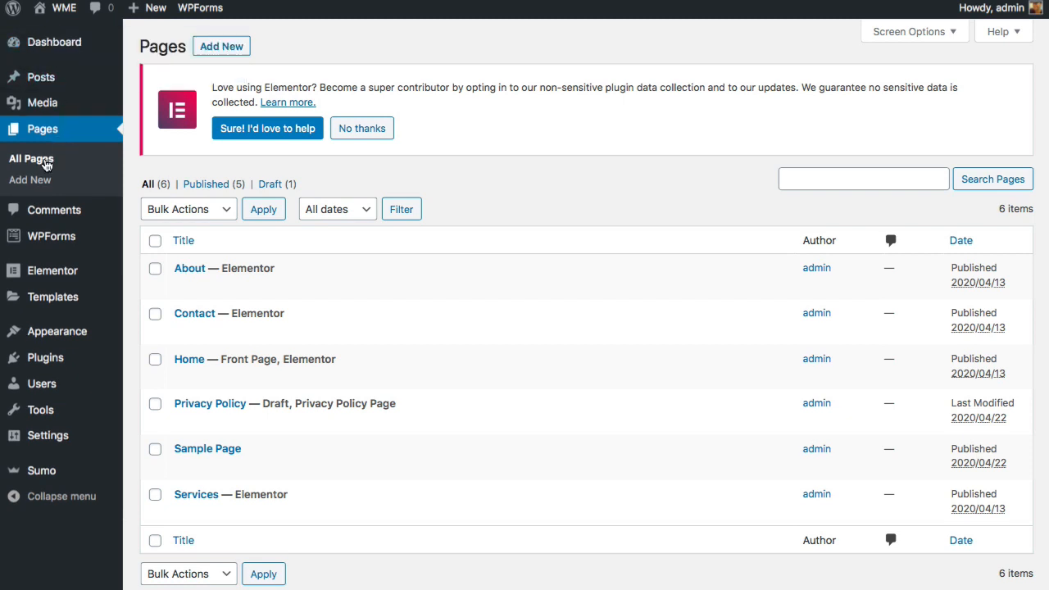
pyautogui.moveTo(246, 264)
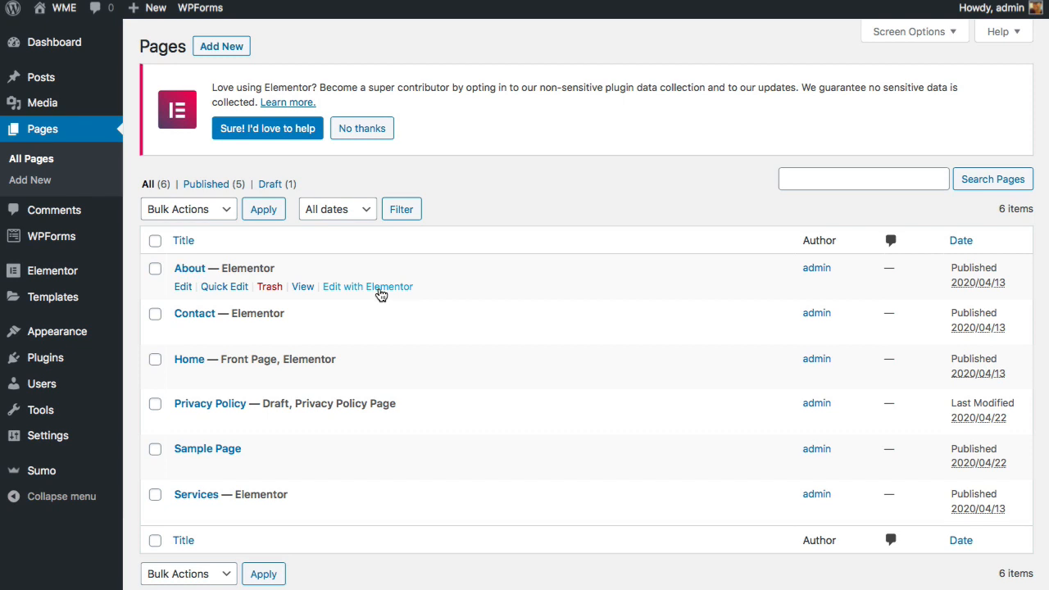
pyautogui.click(381, 287)
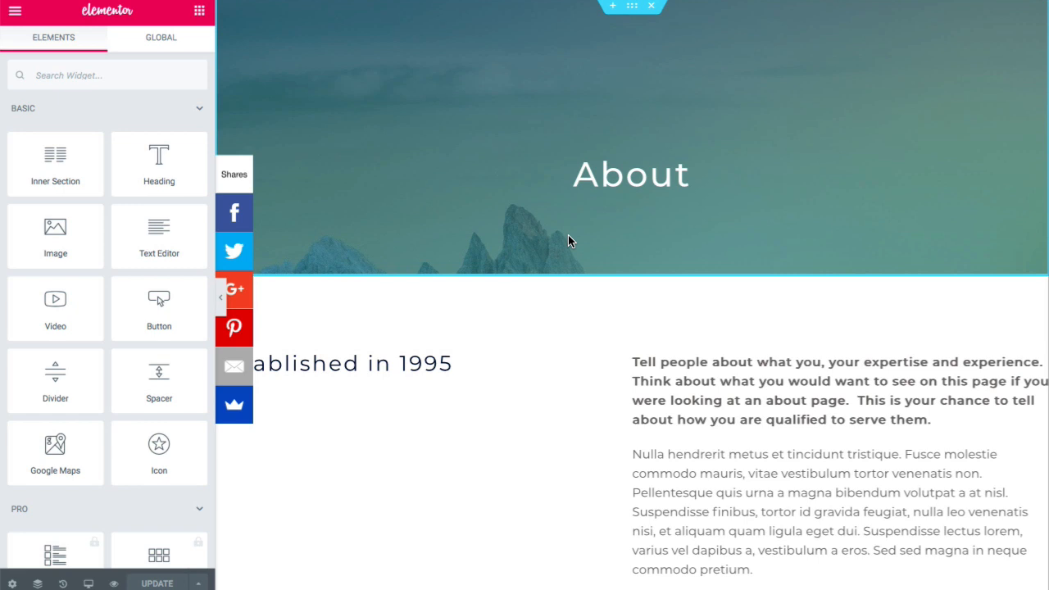
# - Edit the heading's Title field so 'Established in 1995' becomes 'Established in 2012'
pyautogui.scroll(-7, 568, 235)
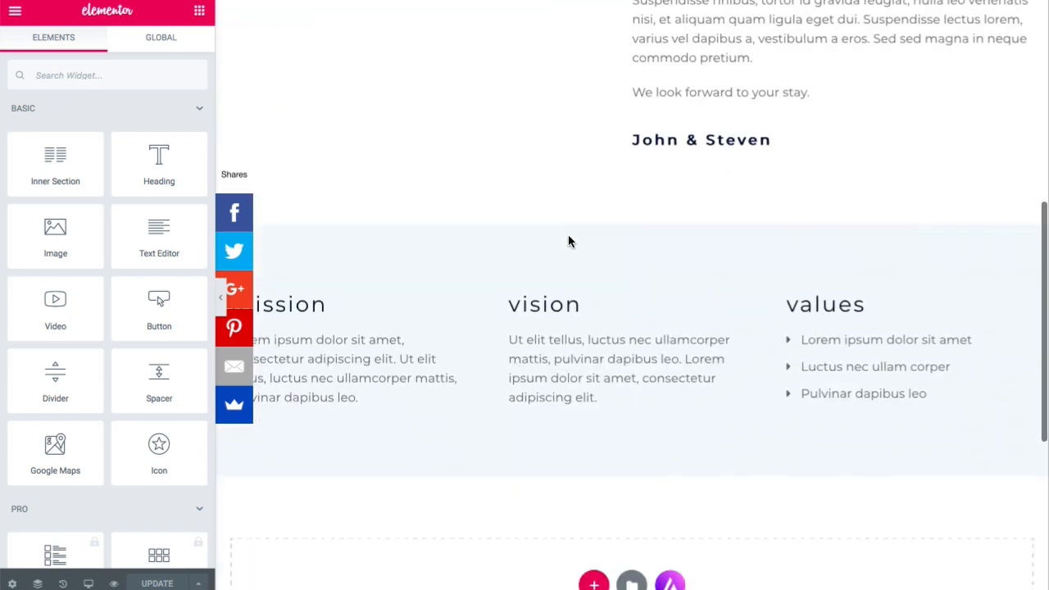
pyautogui.scroll(3, 568, 235)
pyautogui.scroll(4, 568, 235)
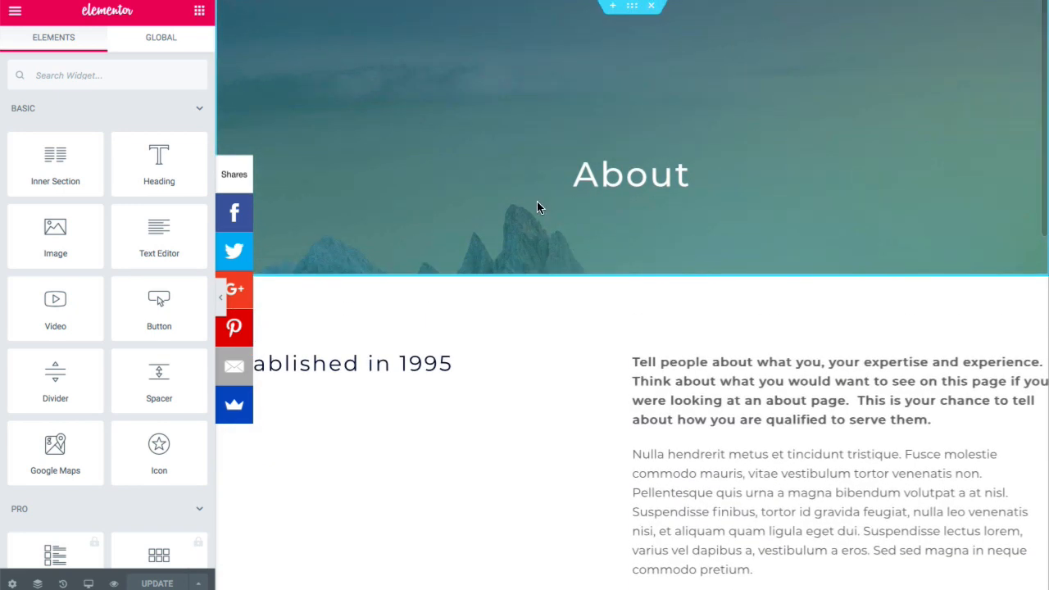
pyautogui.click(380, 367)
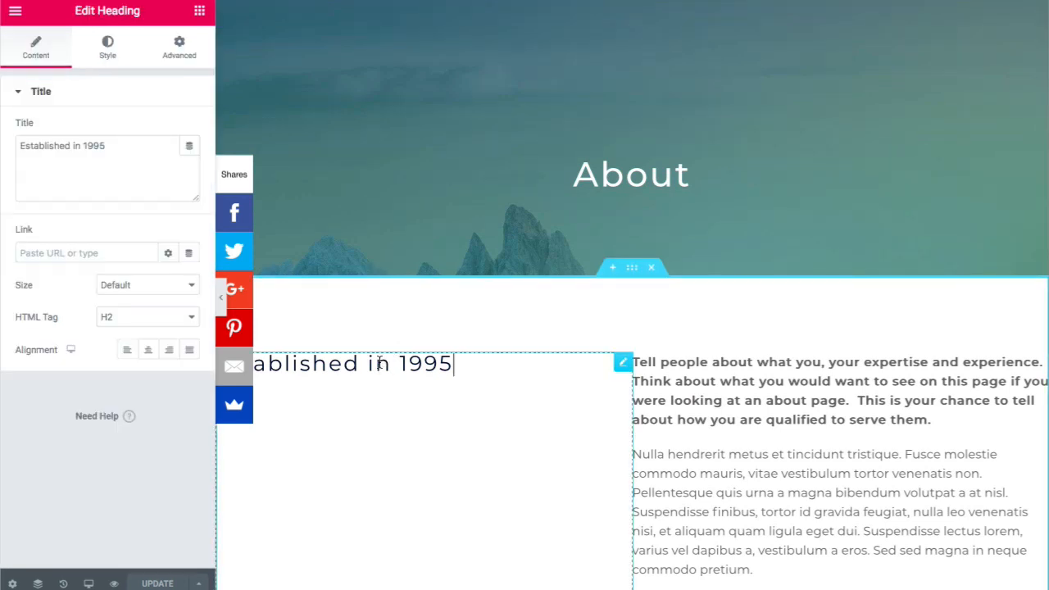
pyautogui.click(133, 167)
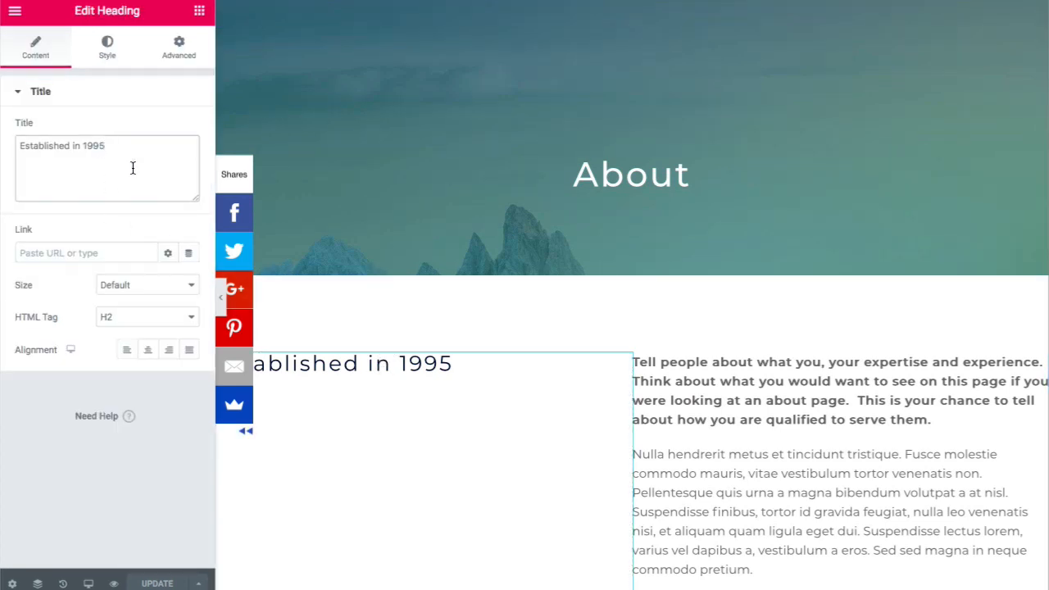
pyautogui.press('BackSpace')
pyautogui.press('BackSpace')
pyautogui.press('BackSpace')
pyautogui.press('BackSpace')
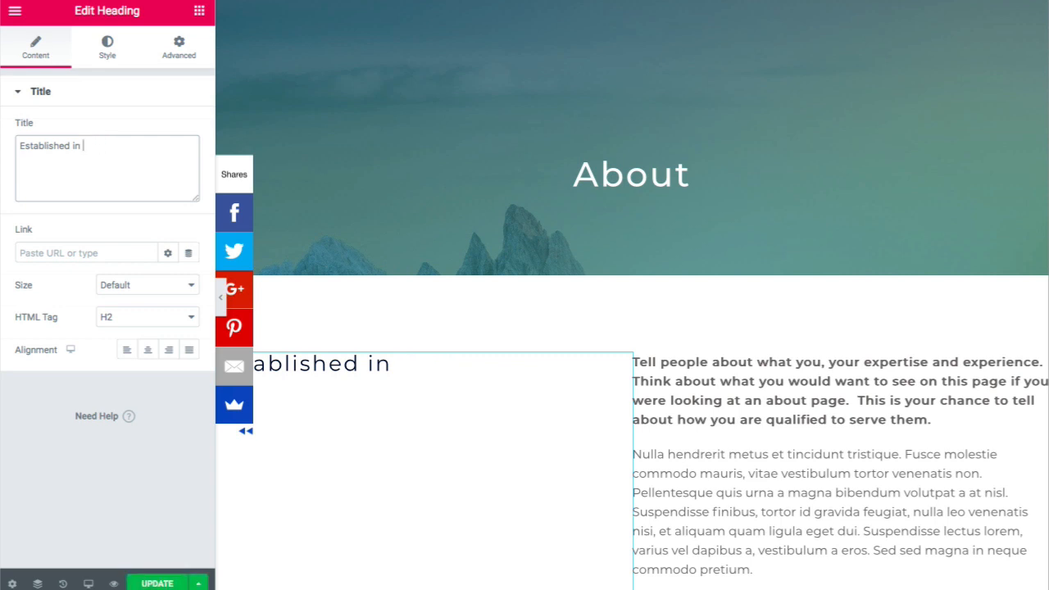
pyautogui.write('2012')
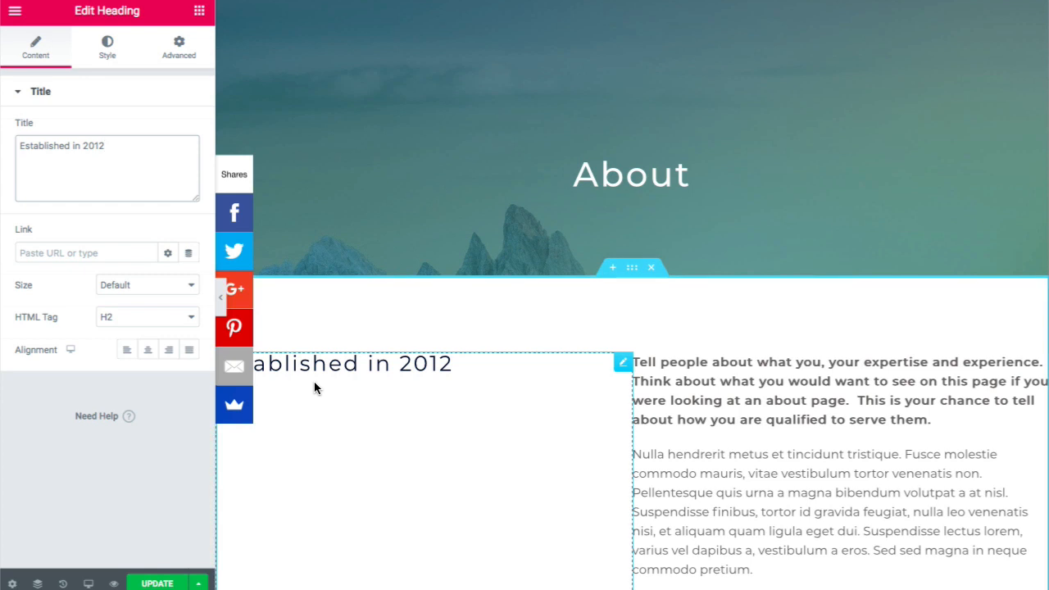
pyautogui.scroll(-2, 314, 381)
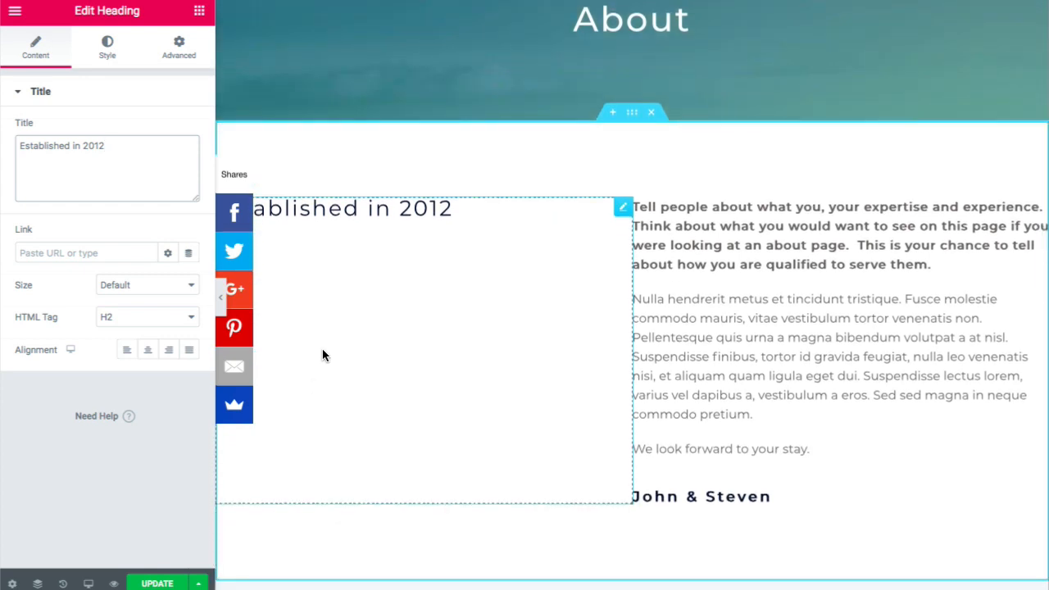
pyautogui.click(200, 11)
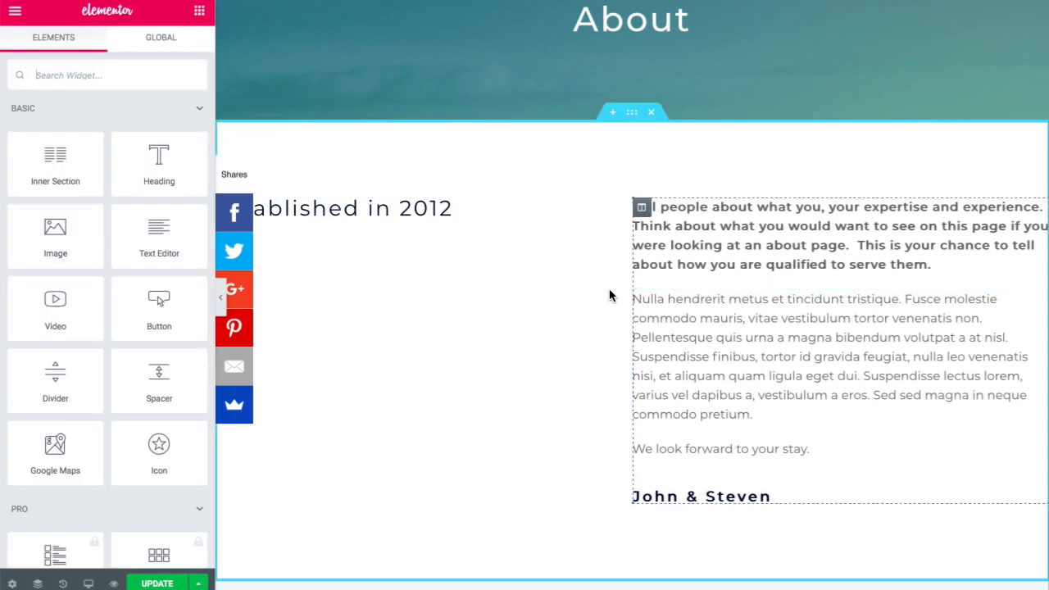
# - Drag an Image widget under the 'Established in 2012' heading and launch the media library with Choose Image
pyautogui.scroll(-7, 526, 294)
pyautogui.scroll(7, 526, 294)
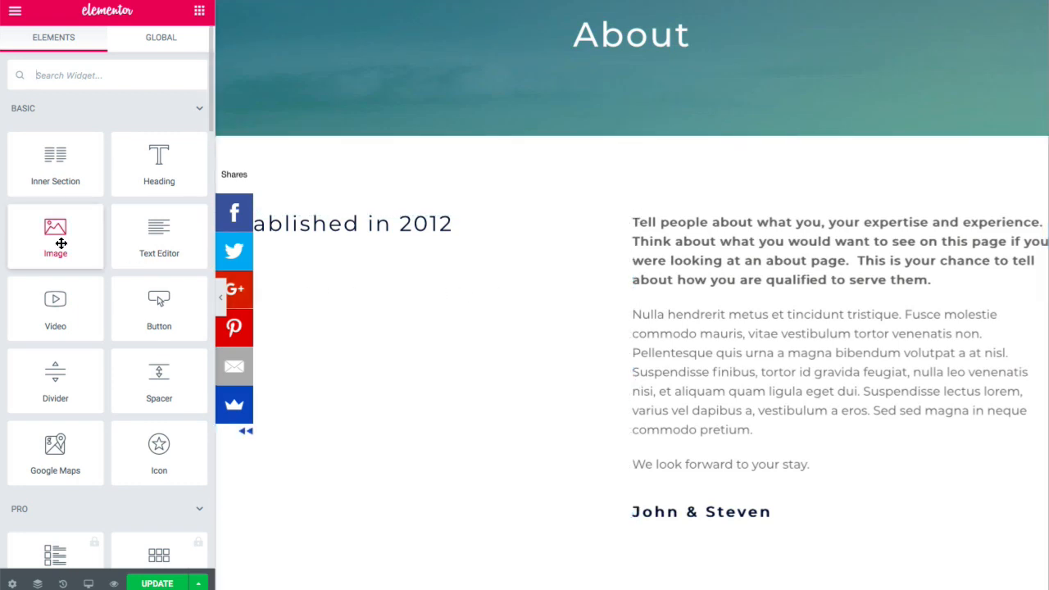
pyautogui.moveTo(55, 230); pyautogui.dragTo(354, 412)
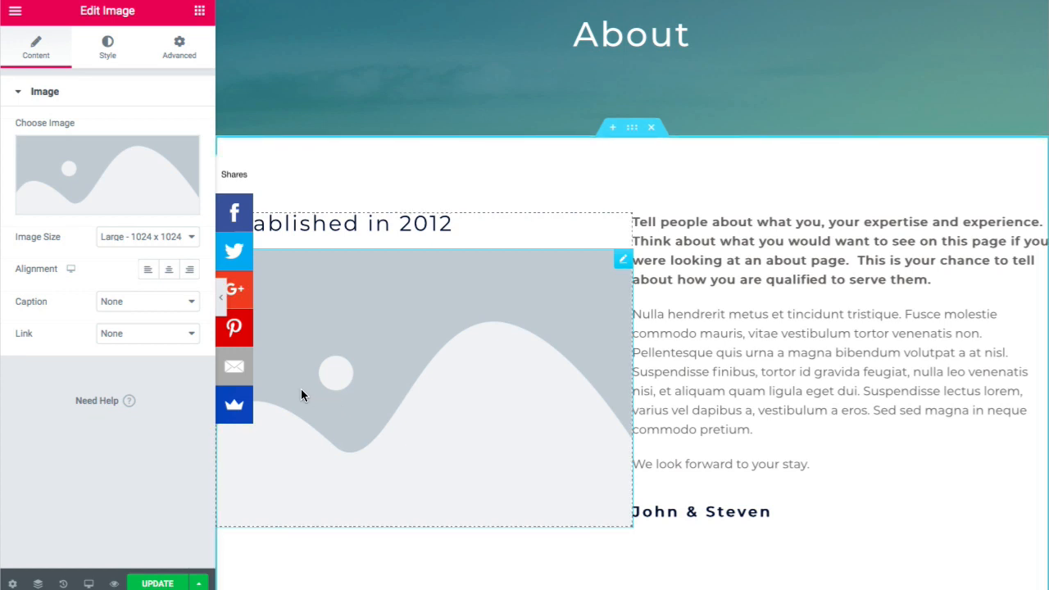
pyautogui.click(95, 208)
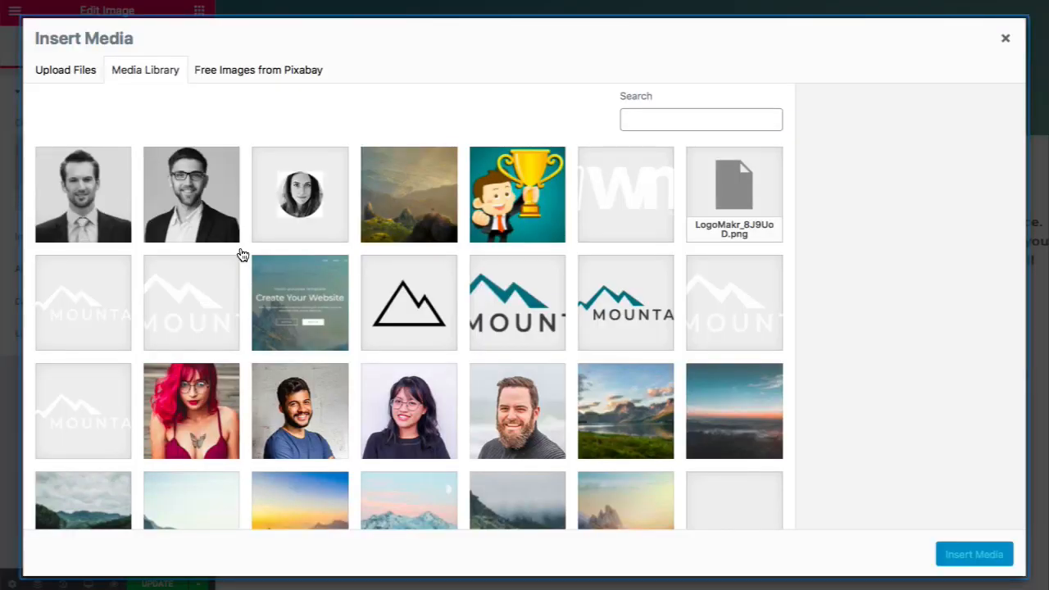
# - Insert the mountain sunrise photo from the Media Library and set its Image Size to Custom
pyautogui.scroll(-1, 242, 255)
pyautogui.click(291, 452)
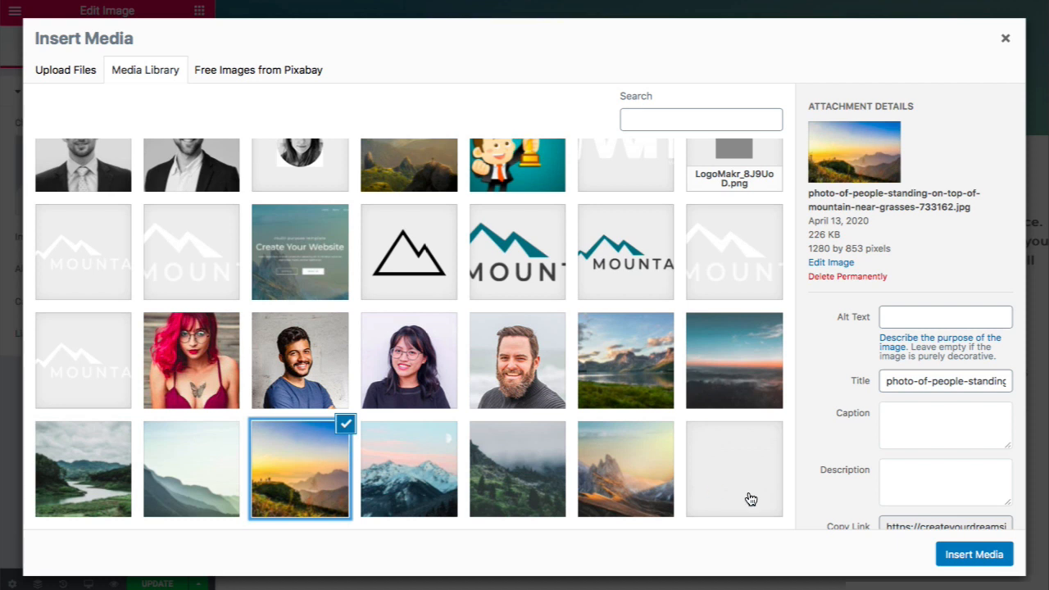
pyautogui.click(970, 555)
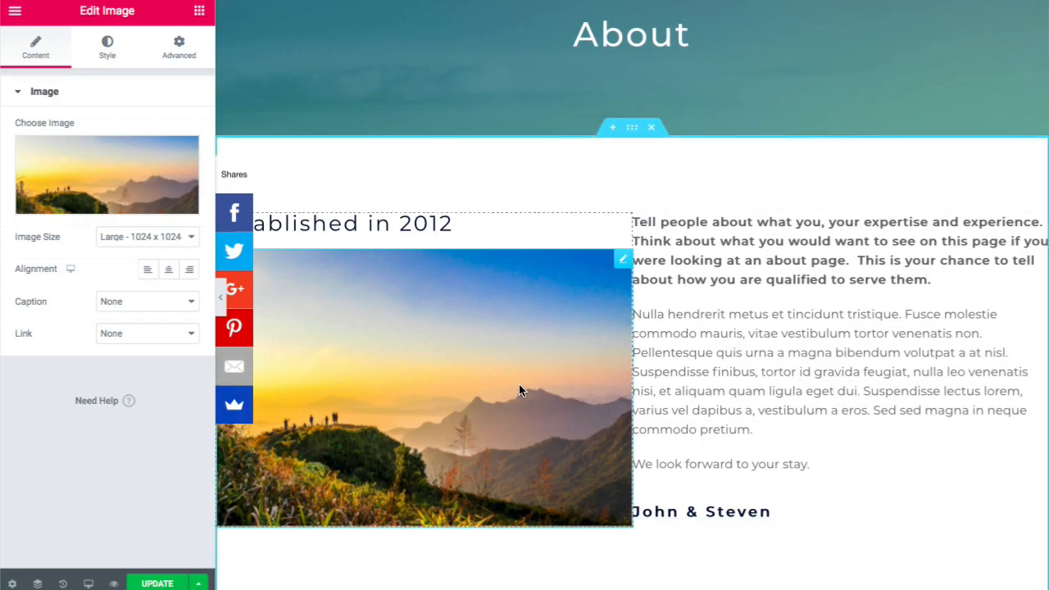
pyautogui.click(162, 239)
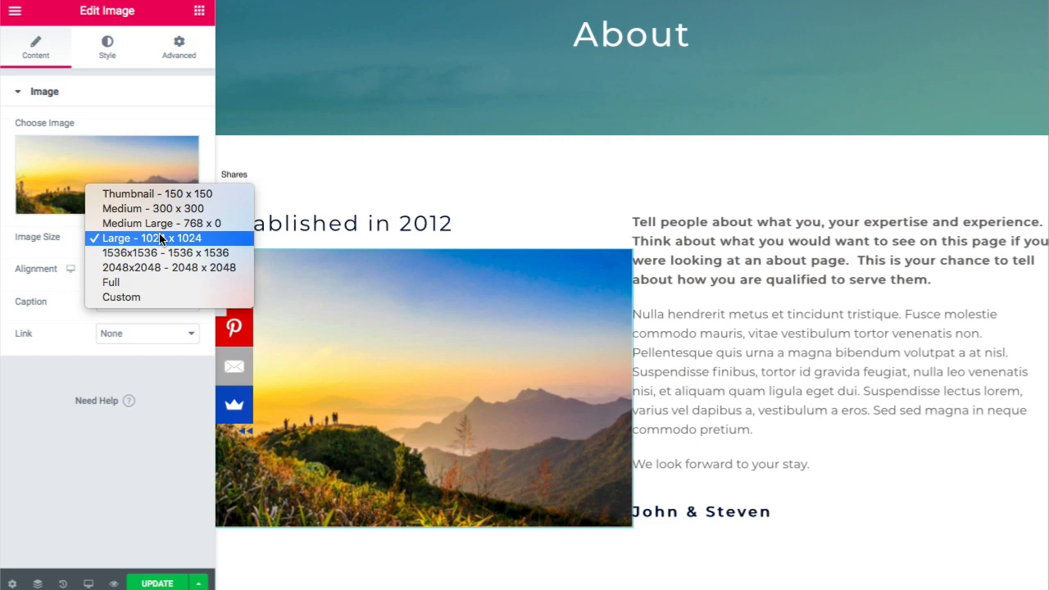
pyautogui.click(151, 298)
# - Give the photo a custom size of 500 × 350 and apply it
pyautogui.click(48, 326)
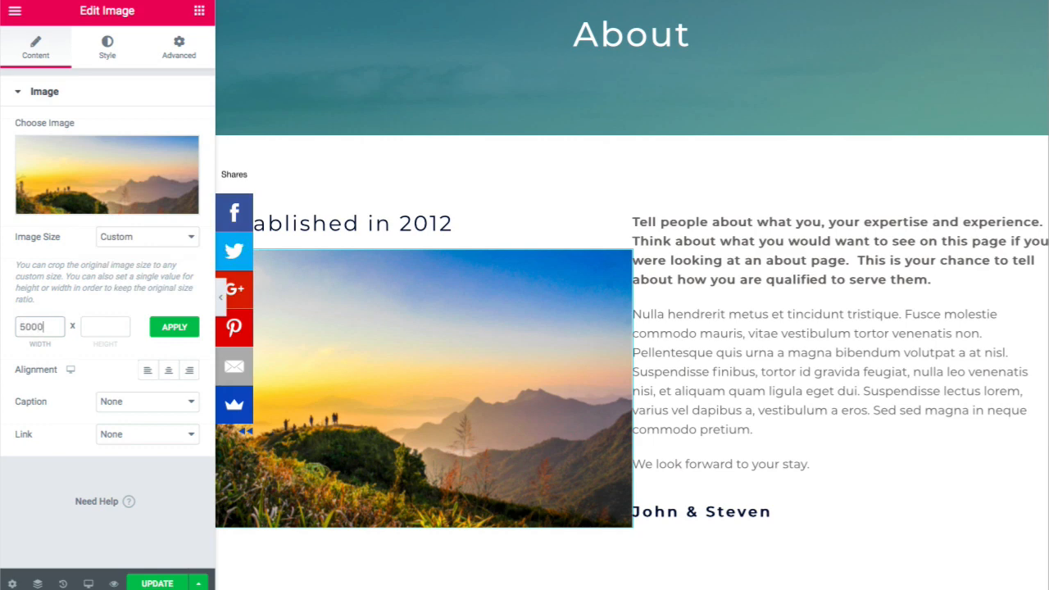
pyautogui.click(94, 325)
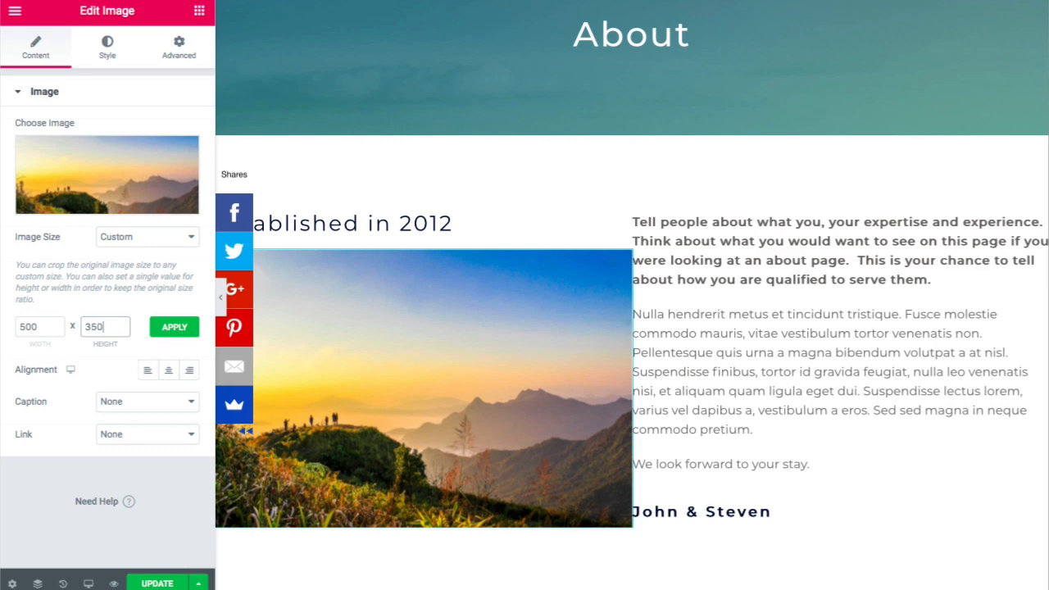
pyautogui.click(174, 327)
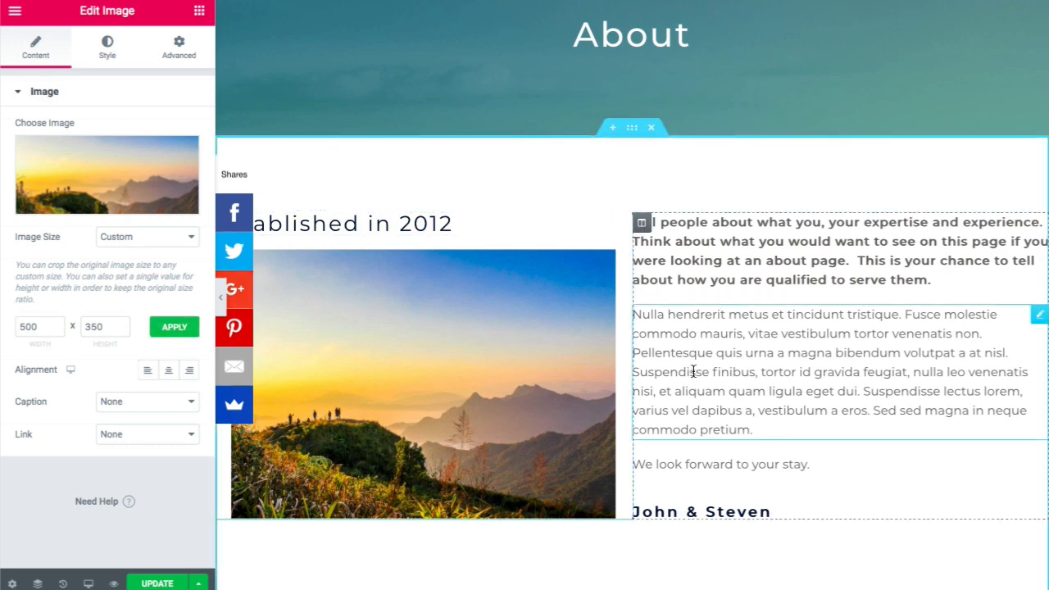
# - Check the page without the panel, then set the photo's alignment to Left and preview again
pyautogui.click(221, 299)
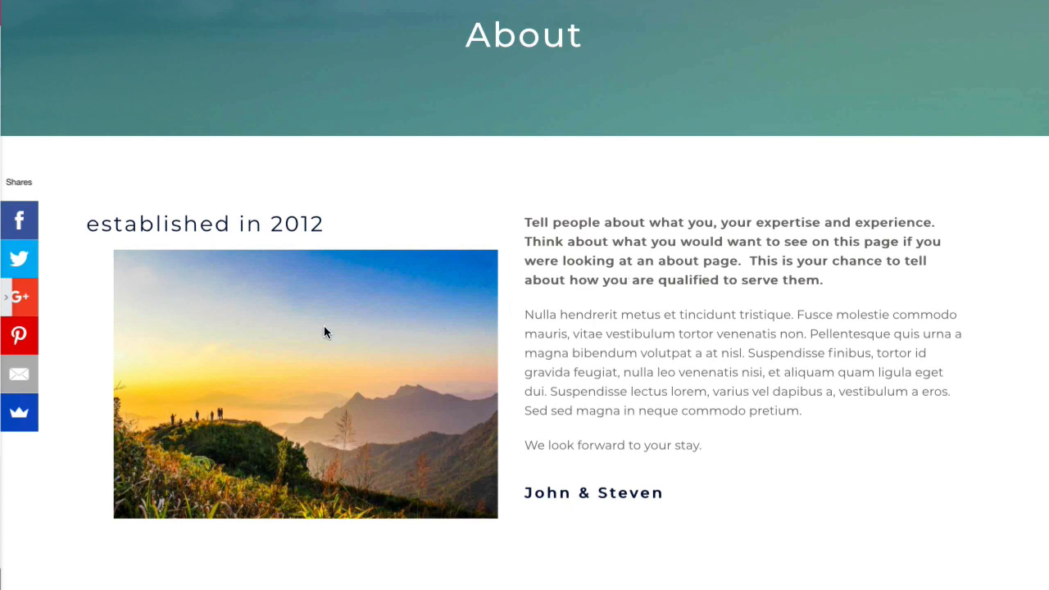
pyautogui.click(10, 305)
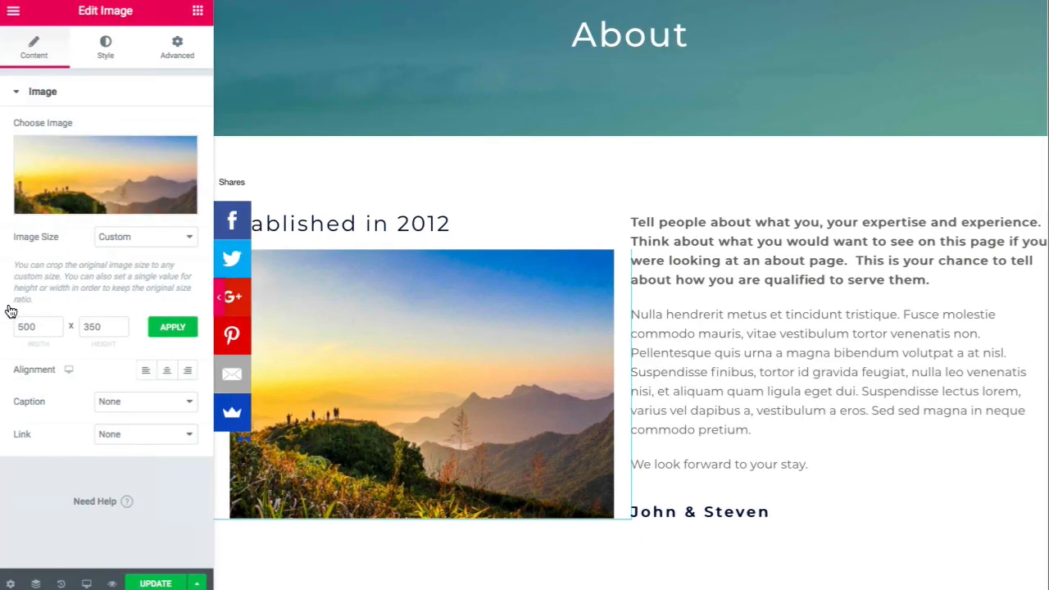
pyautogui.click(148, 372)
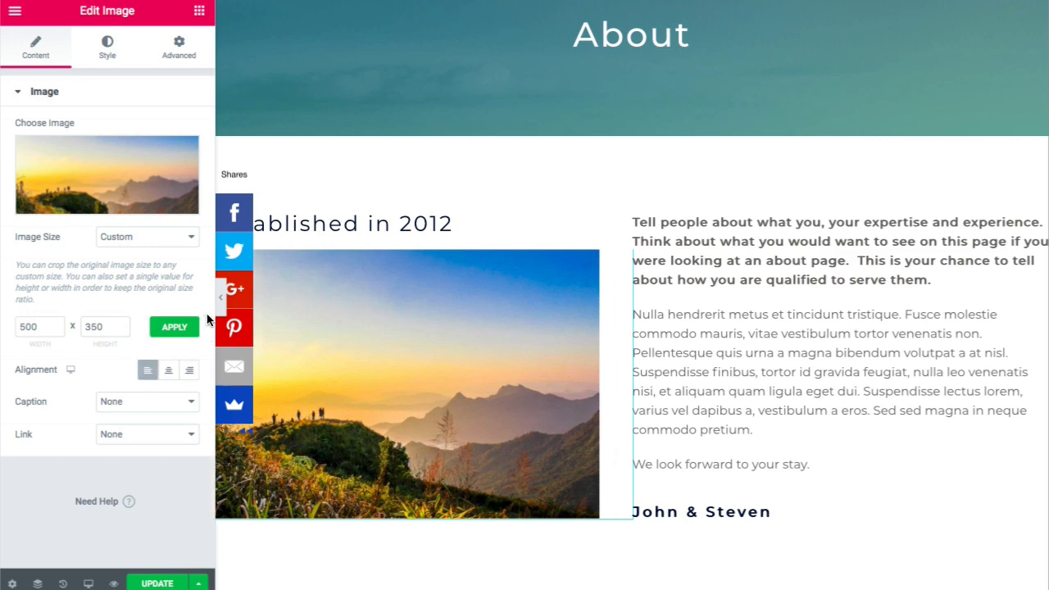
pyautogui.hotkey('ctrl', 'p')
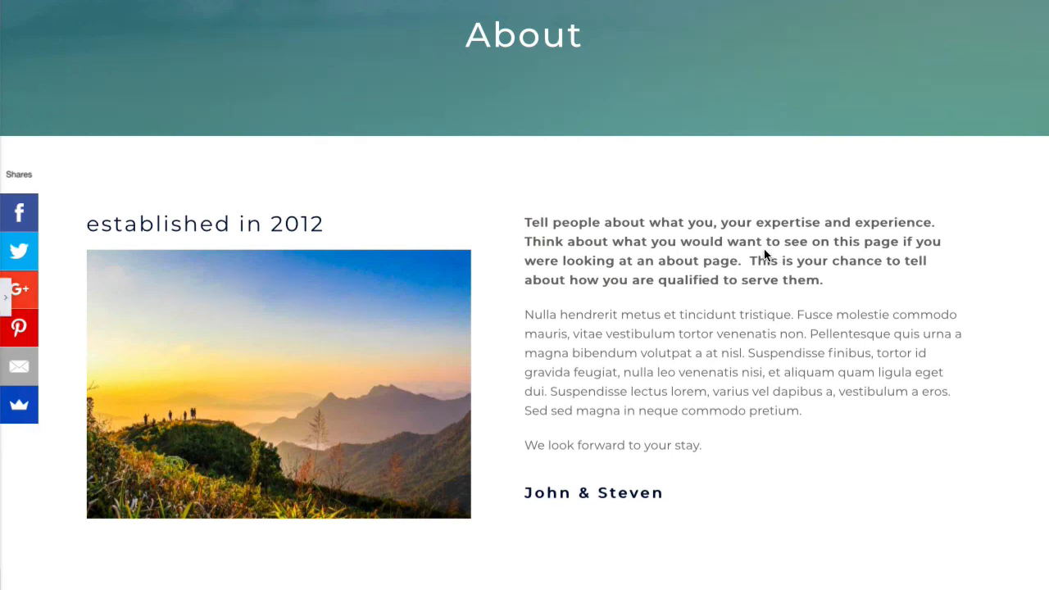
# - Copy the 3-step WTC system paragraph from the other site
pyautogui.scroll(-2, 659, 307)
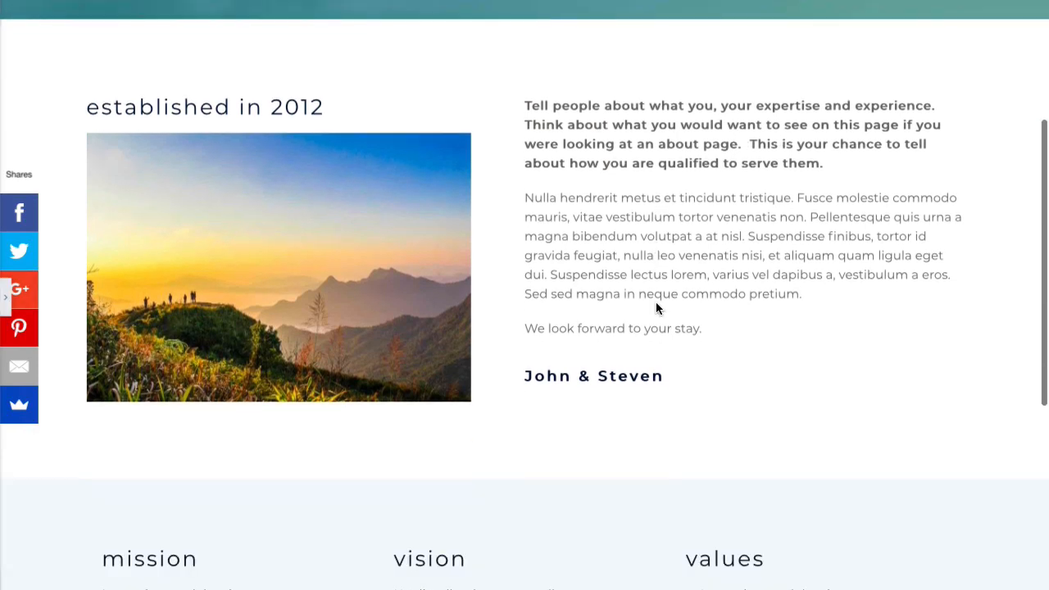
pyautogui.scroll(2, 656, 307)
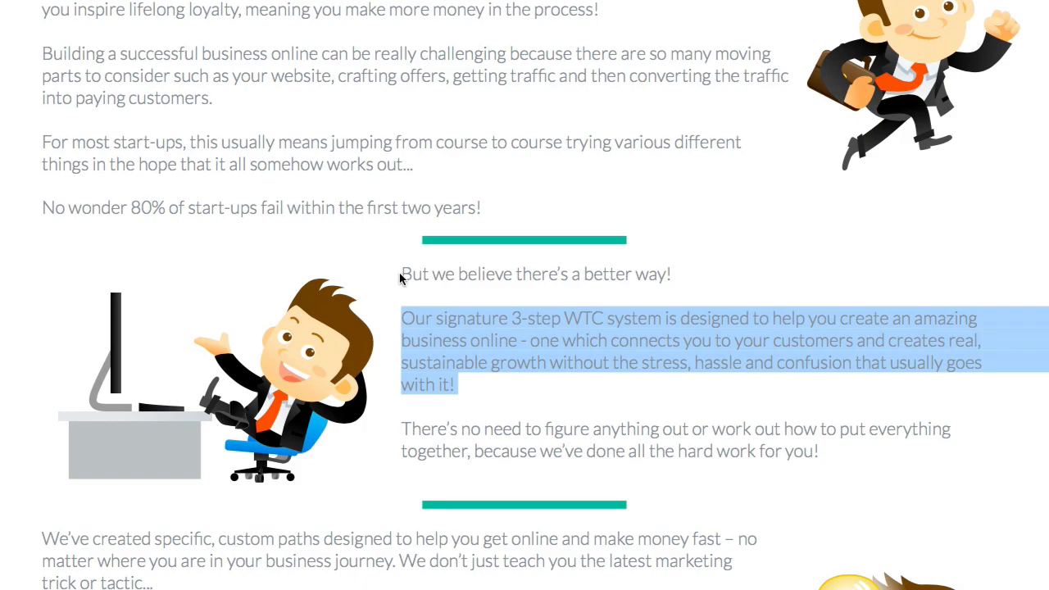
pyautogui.scroll(1, 427, 315)
pyautogui.scroll(-1, 427, 314)
pyautogui.rightClick(448, 338)
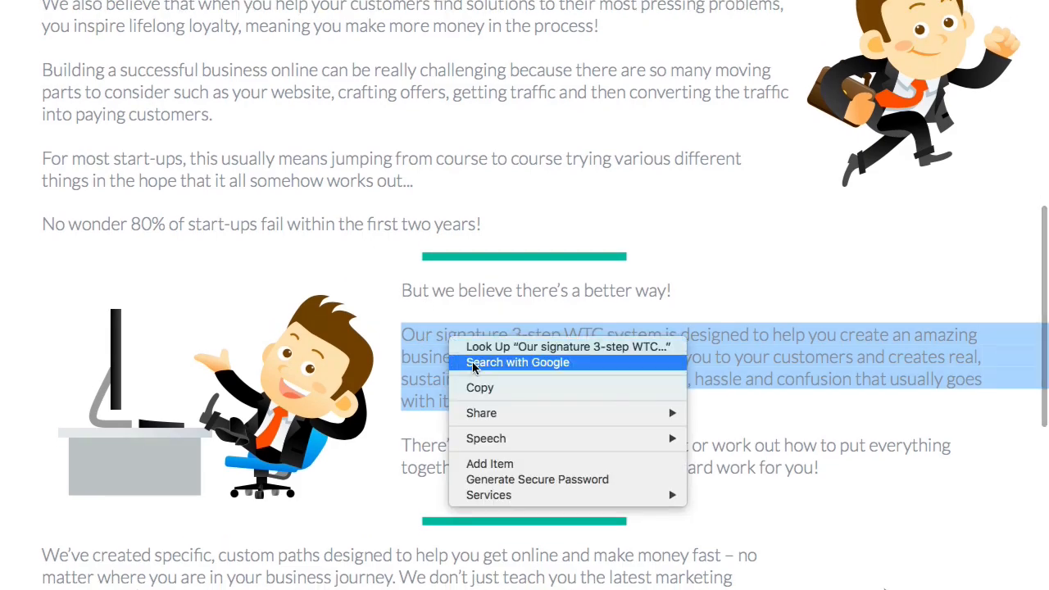
pyautogui.click(482, 388)
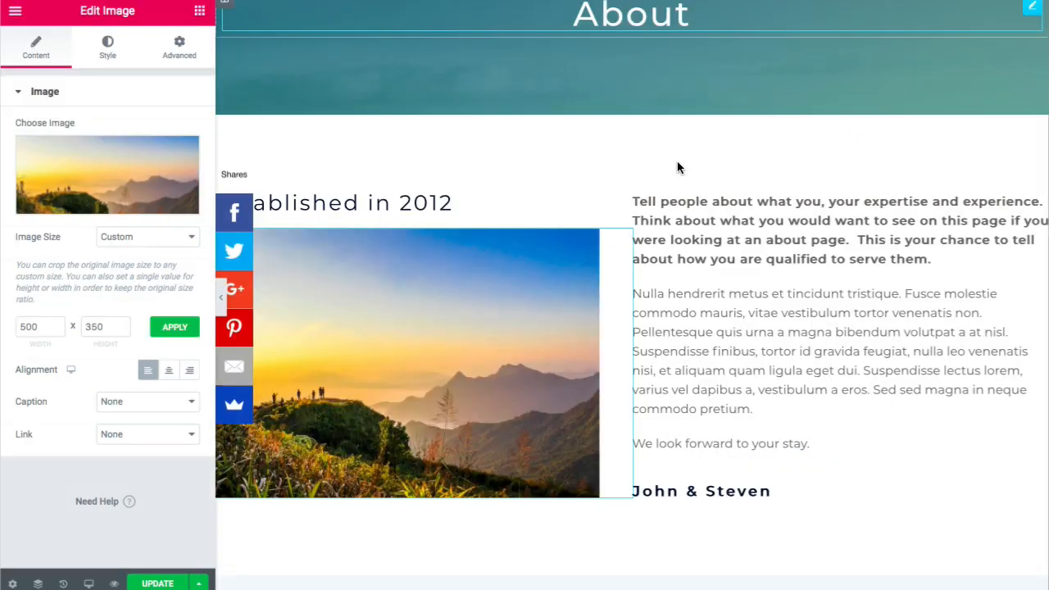
# - Replace the text 'We look forward to your stay.' with the pasted WTC system paragraph
pyautogui.click(724, 443)
pyautogui.click(98, 350)
pyautogui.hotkey('ctrl', 'a')
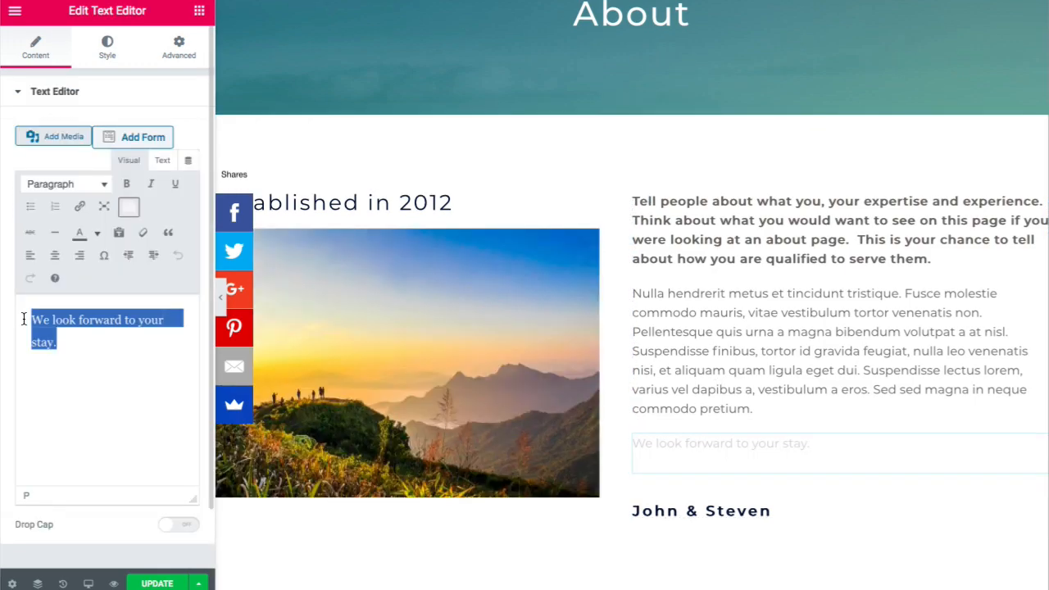
pyautogui.press('BackSpace')
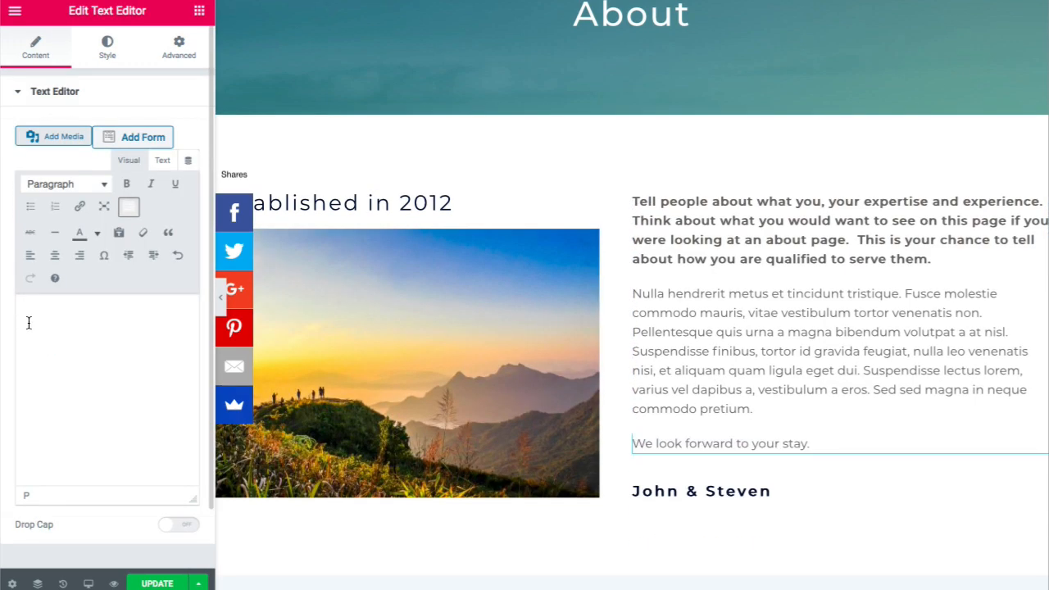
pyautogui.rightClick(29, 323)
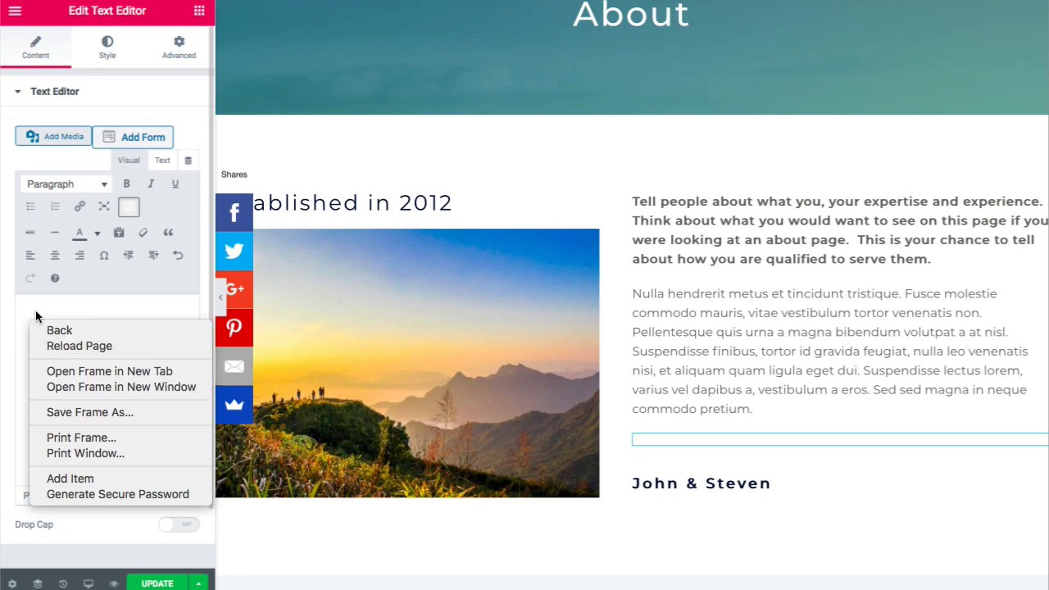
pyautogui.click(35, 310)
pyautogui.rightClick(35, 309)
pyautogui.click(75, 349)
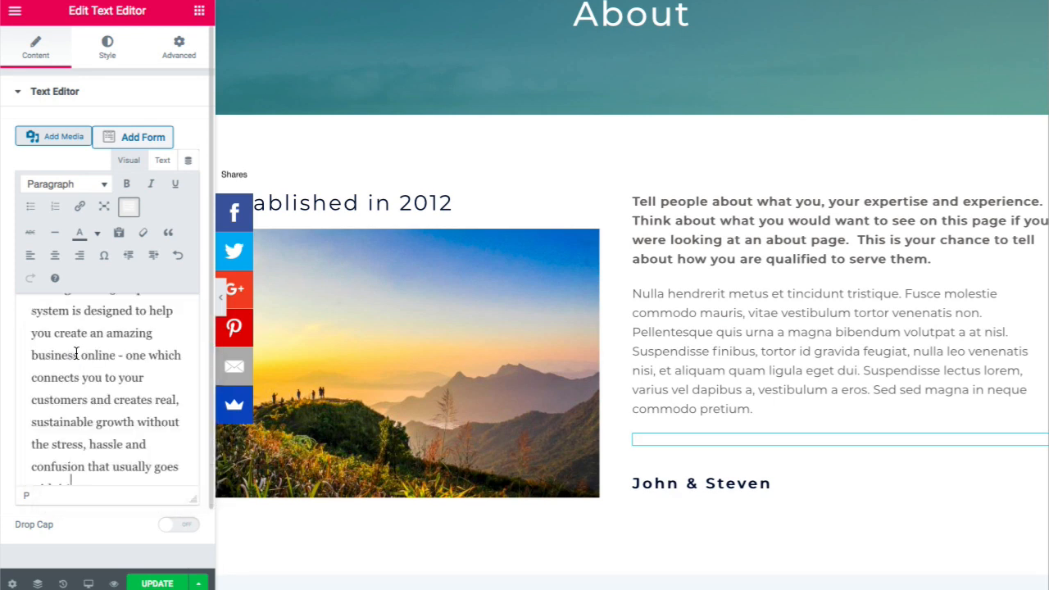
pyautogui.scroll(-2, 528, 327)
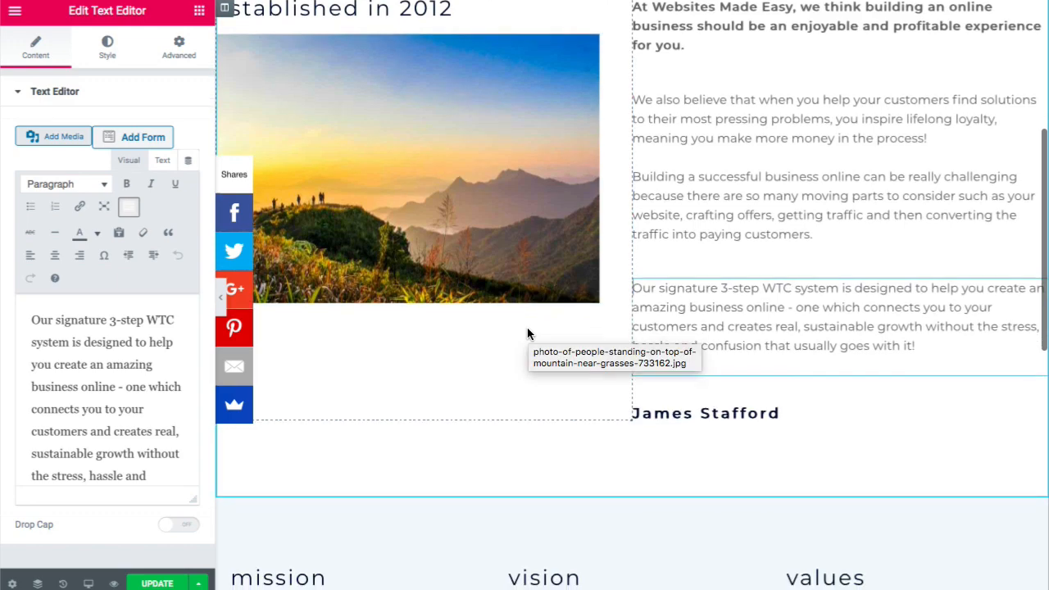
pyautogui.scroll(-1, 527, 327)
# - Hide the editing panel to check the new paragraph on the page, then restore the panel
pyautogui.click(221, 298)
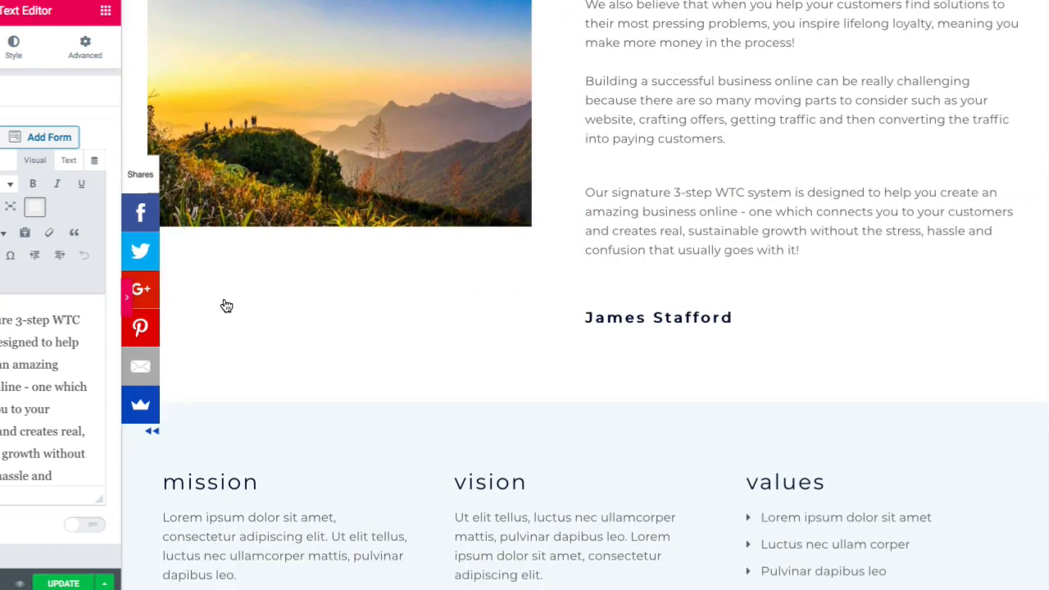
pyautogui.scroll(4, 254, 293)
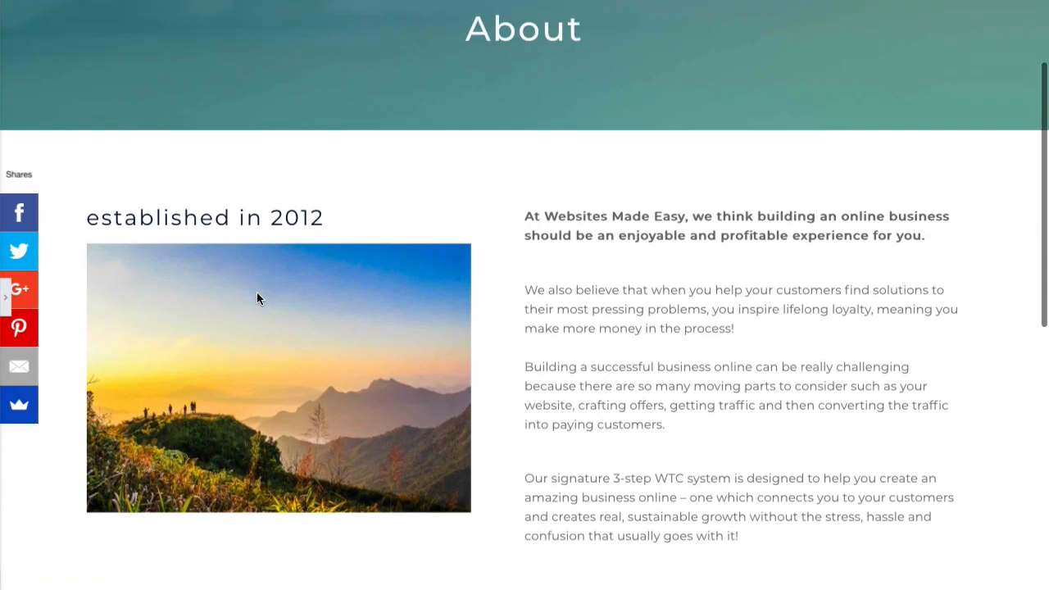
pyautogui.scroll(-4, 257, 297)
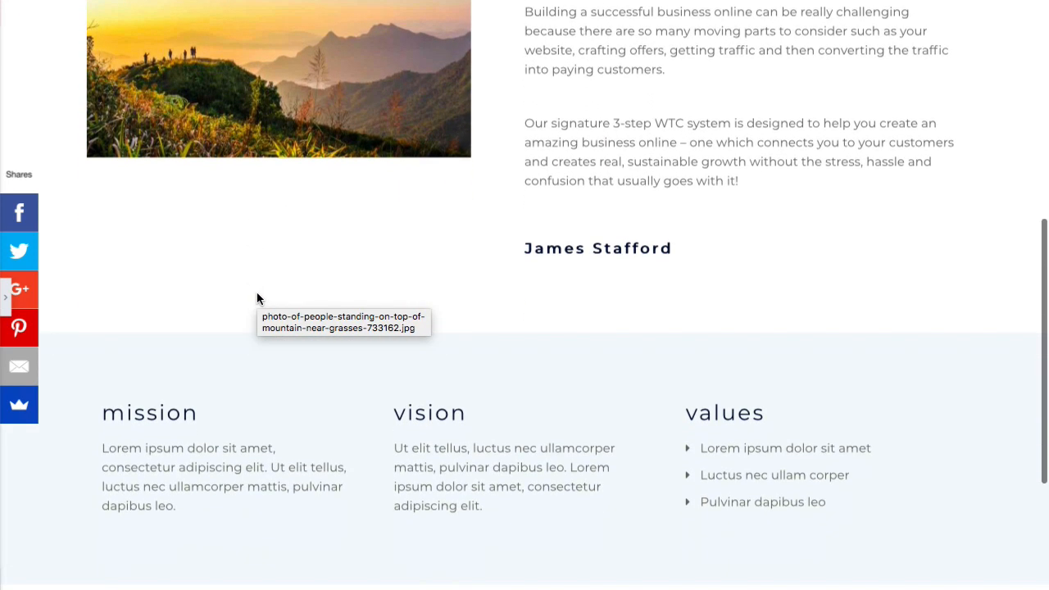
pyautogui.scroll(-2, 256, 298)
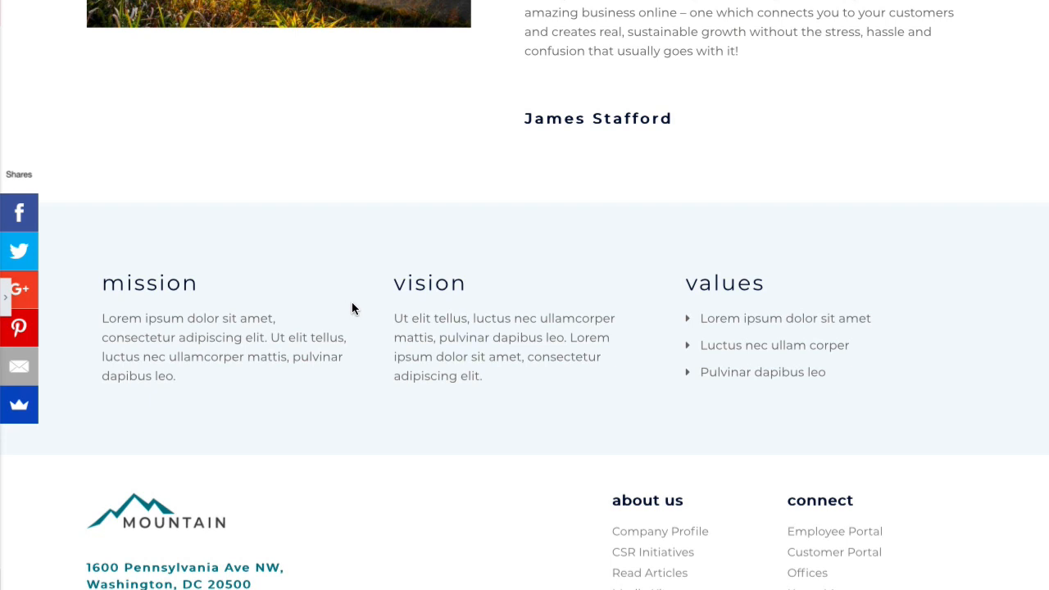
pyautogui.click(8, 297)
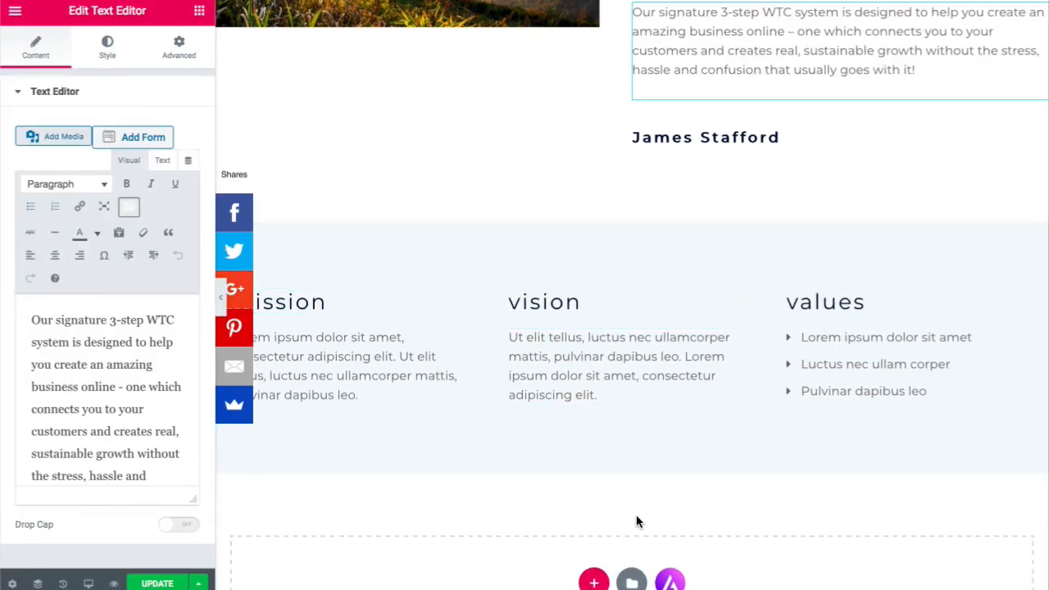
pyautogui.scroll(-1, 637, 519)
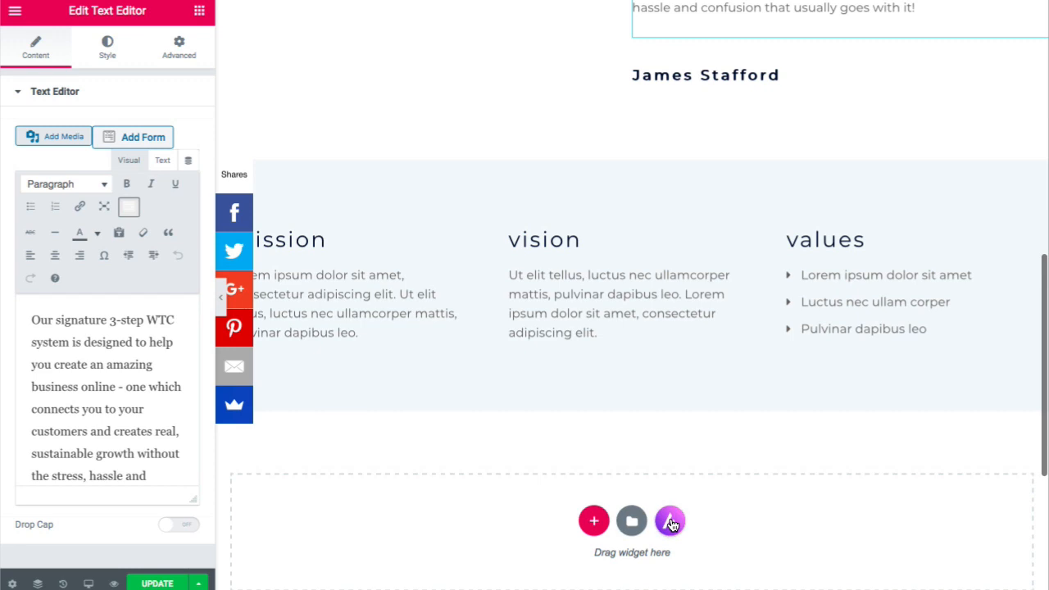
# - Browse the template library's Blocks filtered to the Testimonial category
pyautogui.click(671, 522)
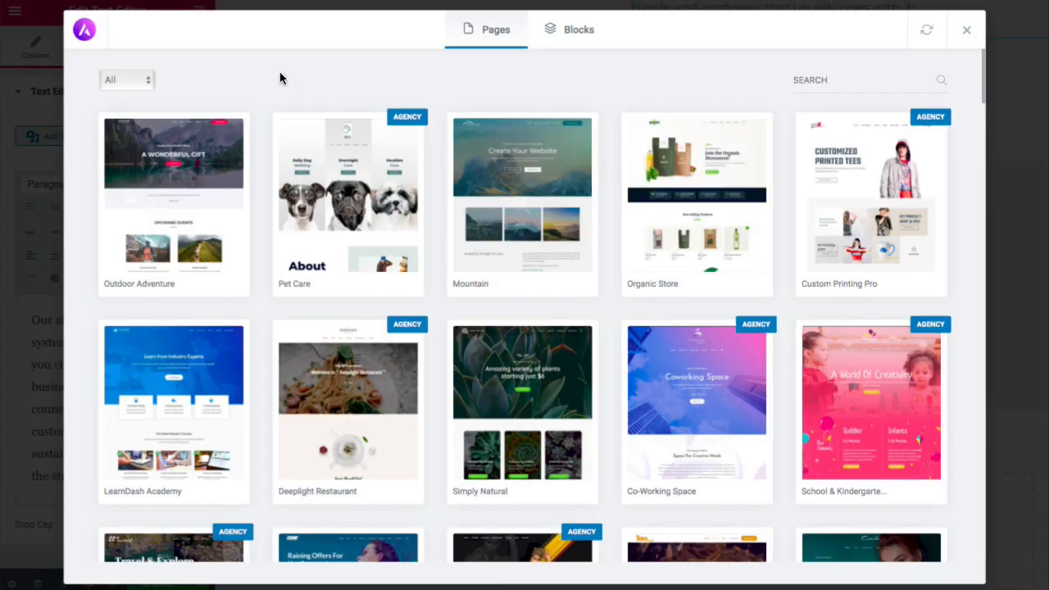
pyautogui.click(564, 33)
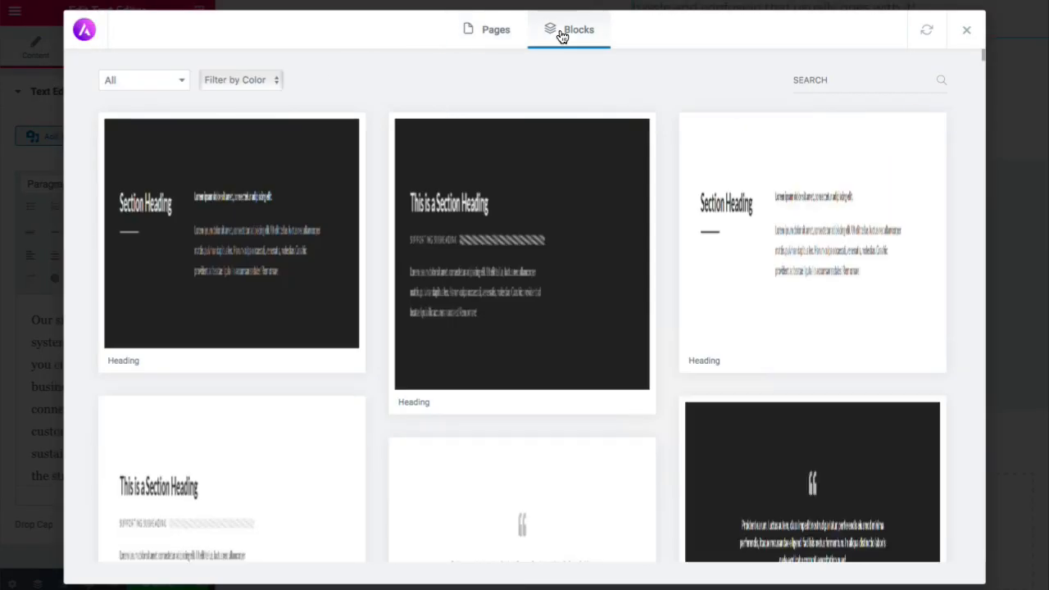
pyautogui.click(157, 89)
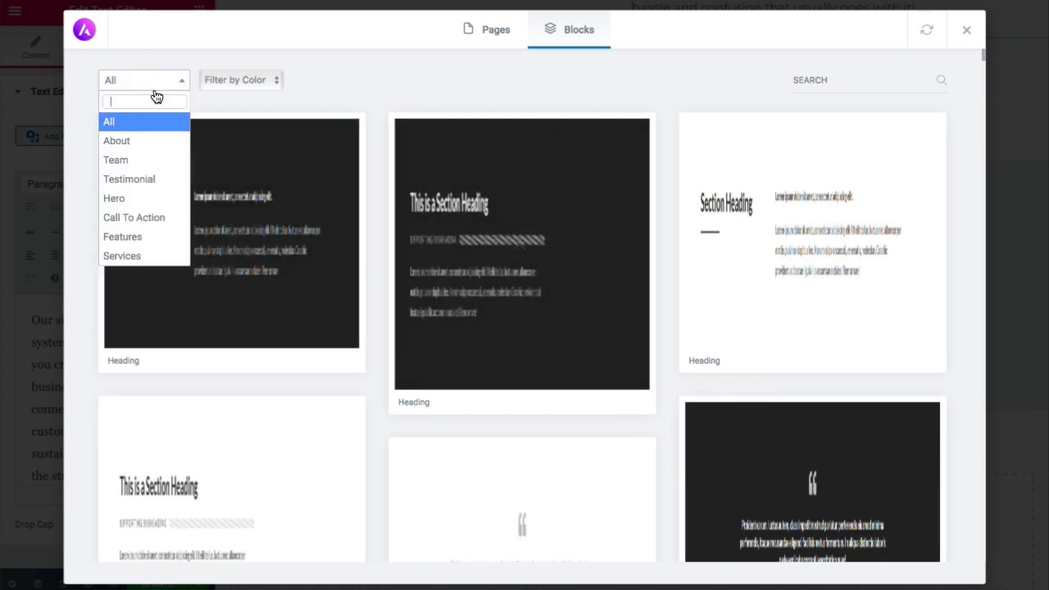
pyautogui.click(151, 178)
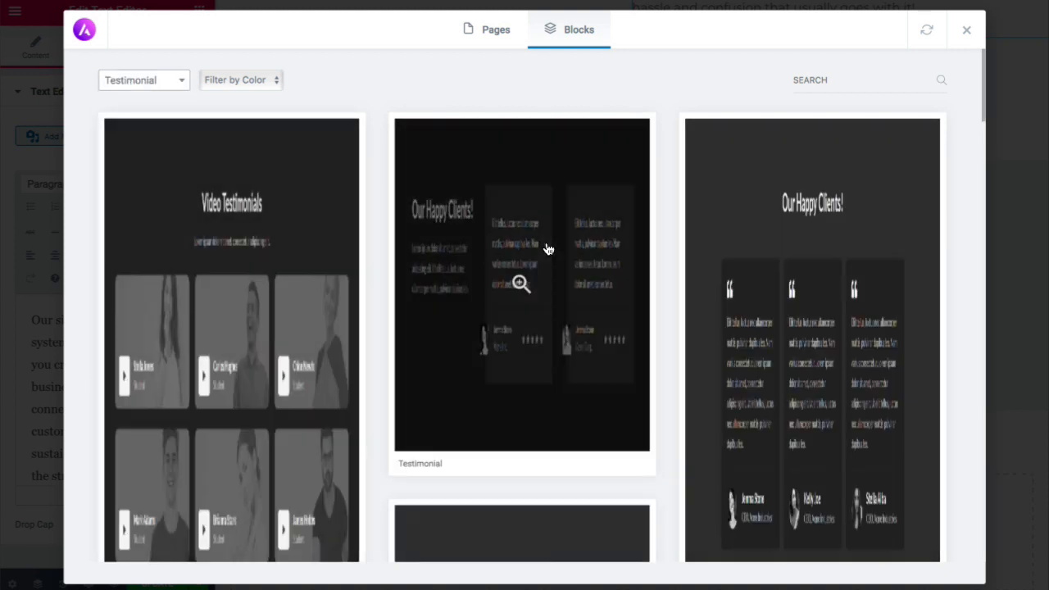
# - Preview and import the 'Our Happy Clients' testimonial block into the About page
pyautogui.scroll(-5, 546, 246)
pyautogui.scroll(-6, 548, 249)
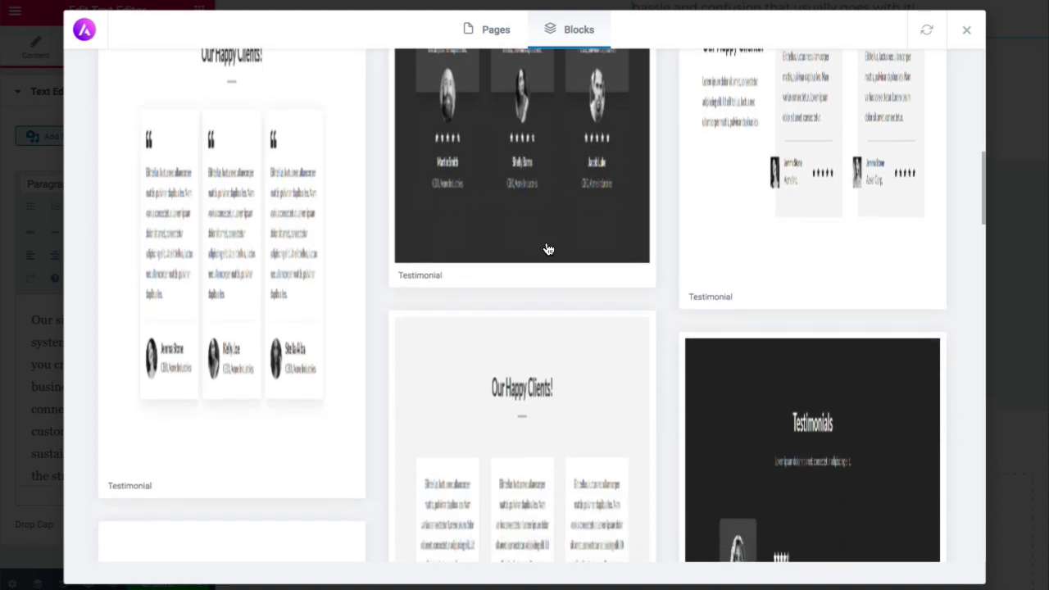
pyautogui.scroll(-10, 549, 250)
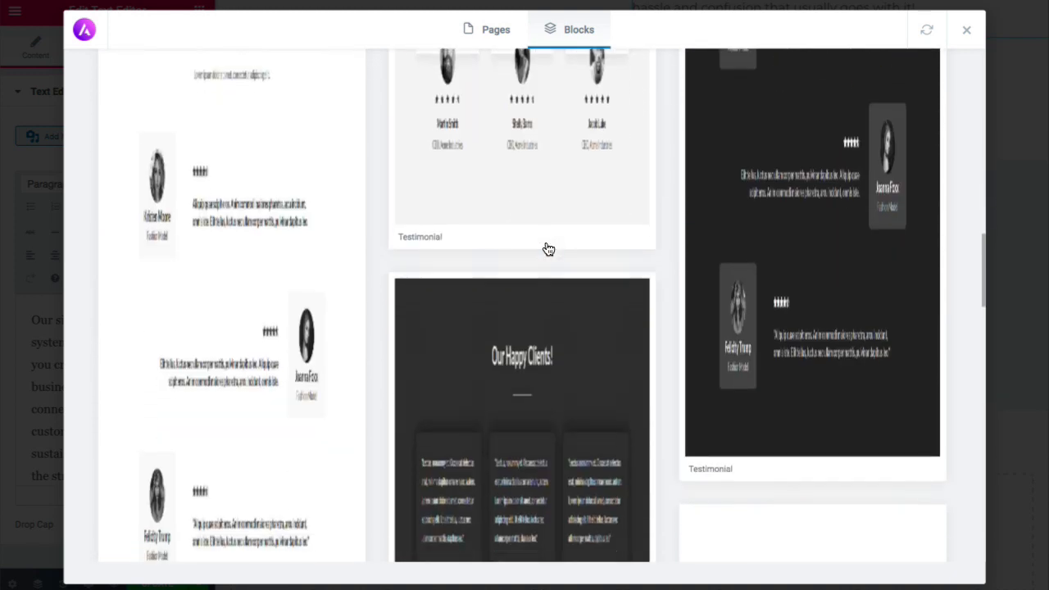
pyautogui.scroll(-10, 548, 249)
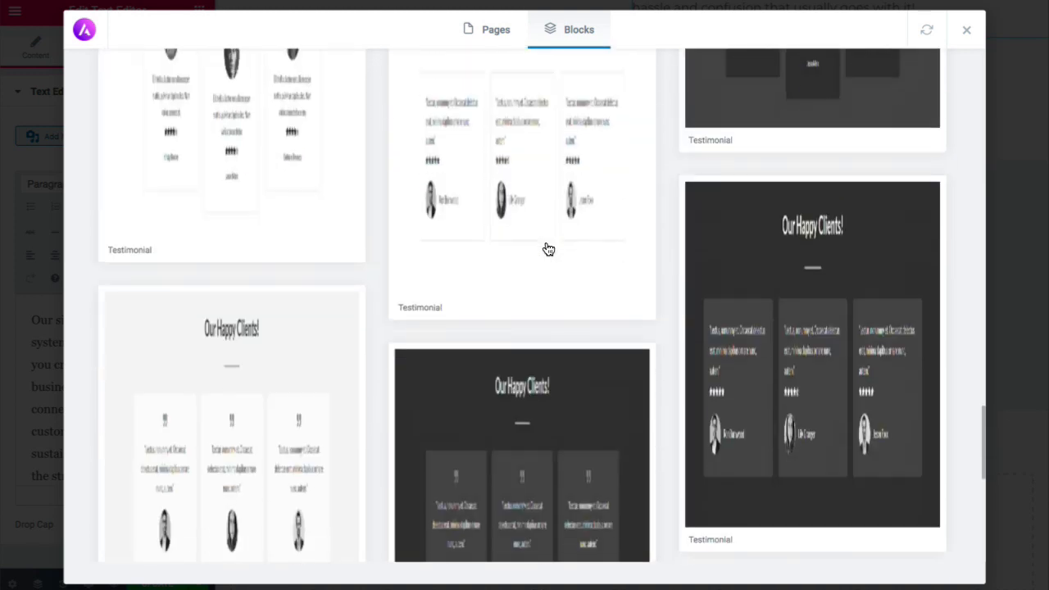
pyautogui.moveTo(828, 250)
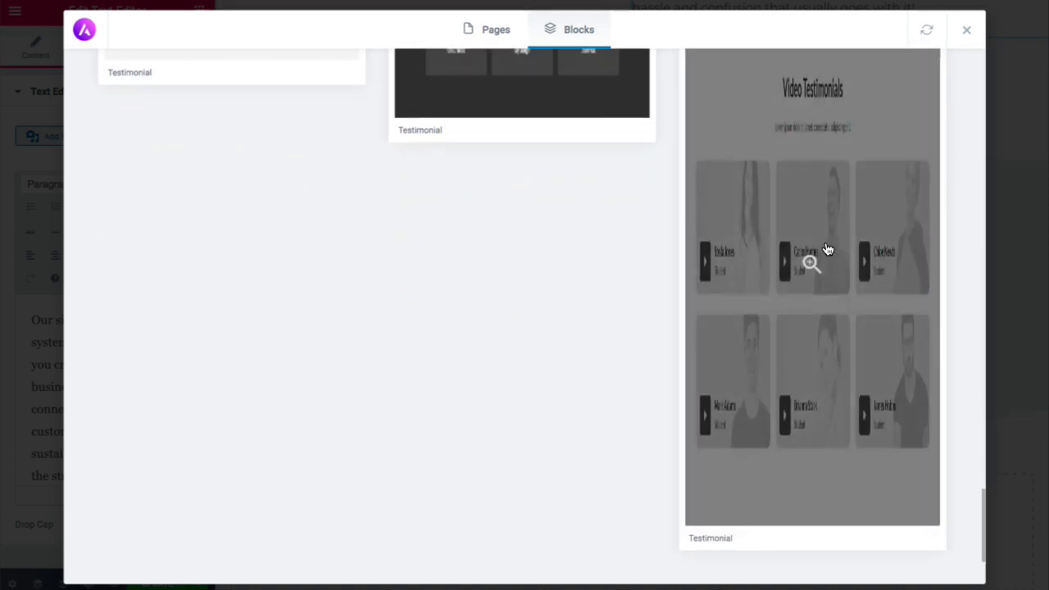
pyautogui.scroll(8, 826, 247)
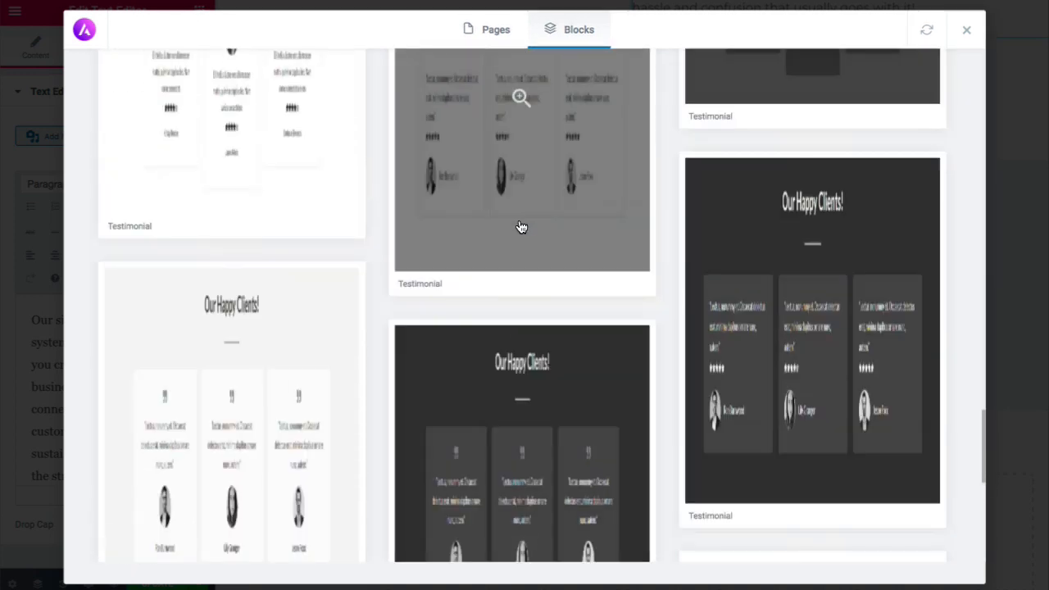
pyautogui.scroll(2, 521, 227)
pyautogui.click(519, 250)
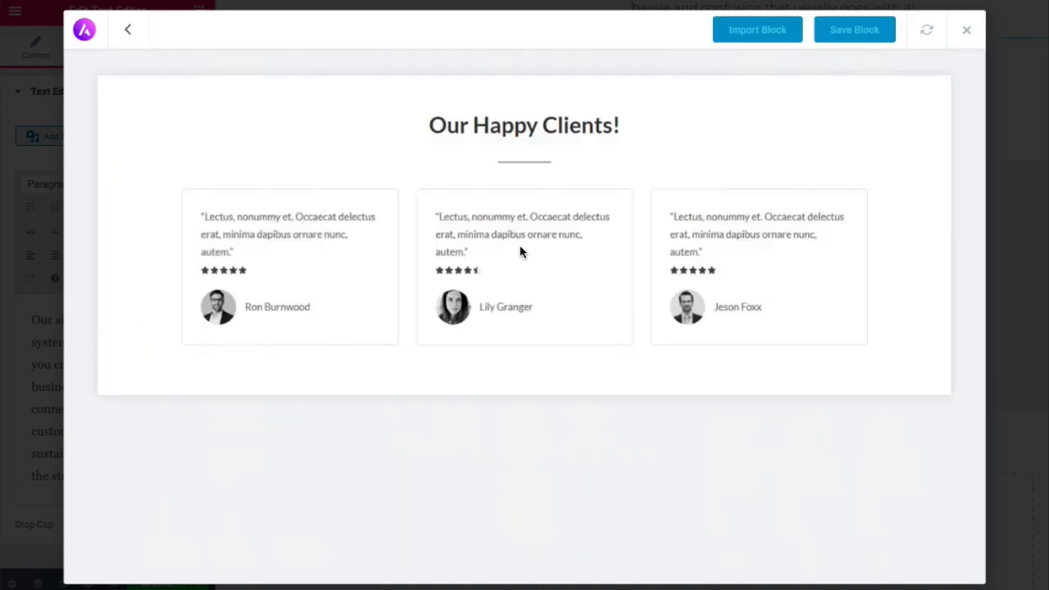
pyautogui.click(755, 34)
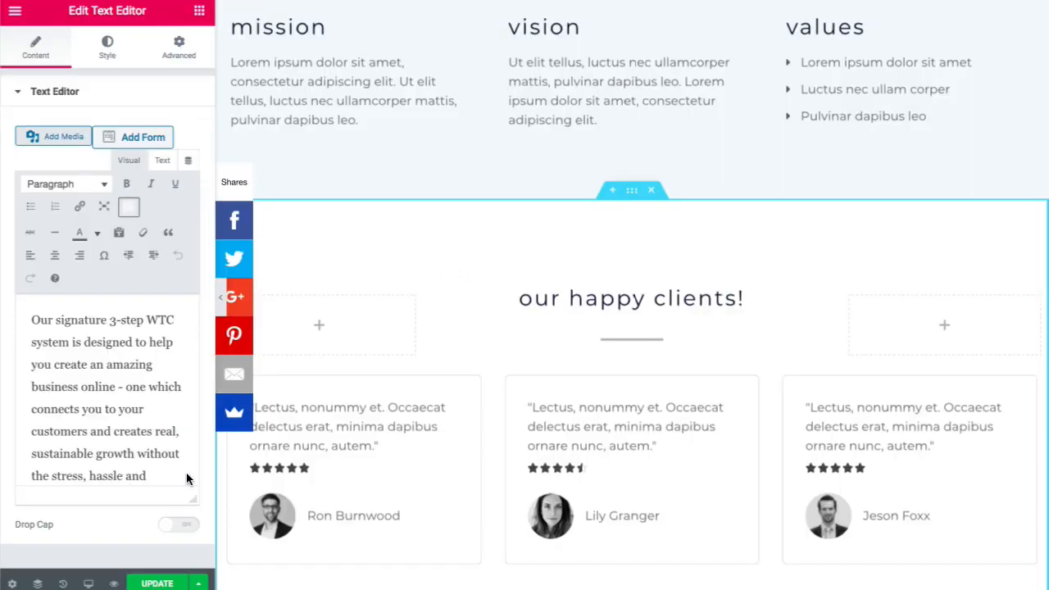
# - In the Navigator, collapse the rows and drag the happy clients section above mission, vision and values
pyautogui.click(37, 584)
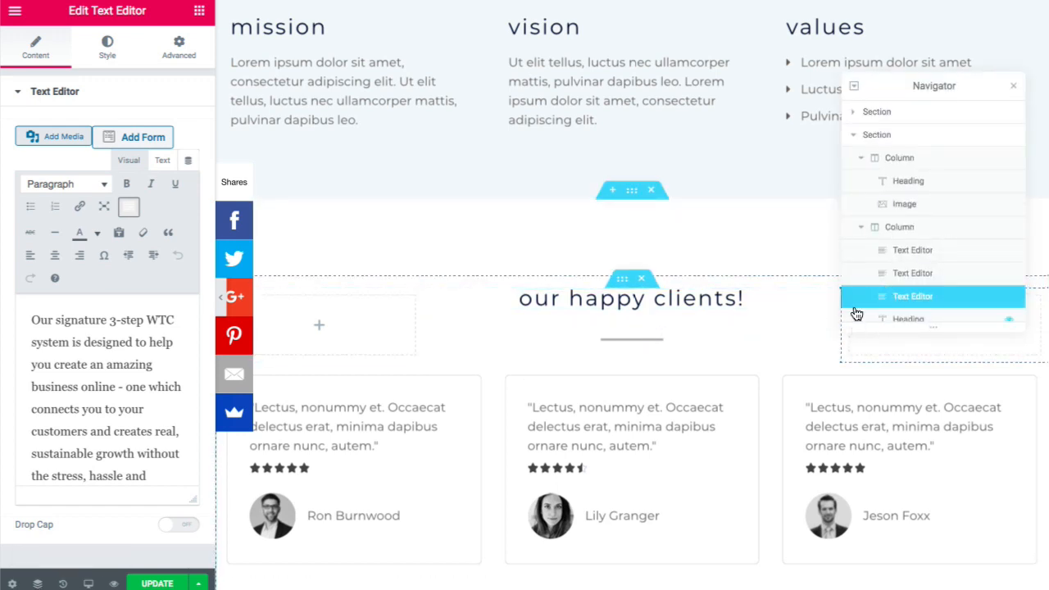
pyautogui.click(862, 229)
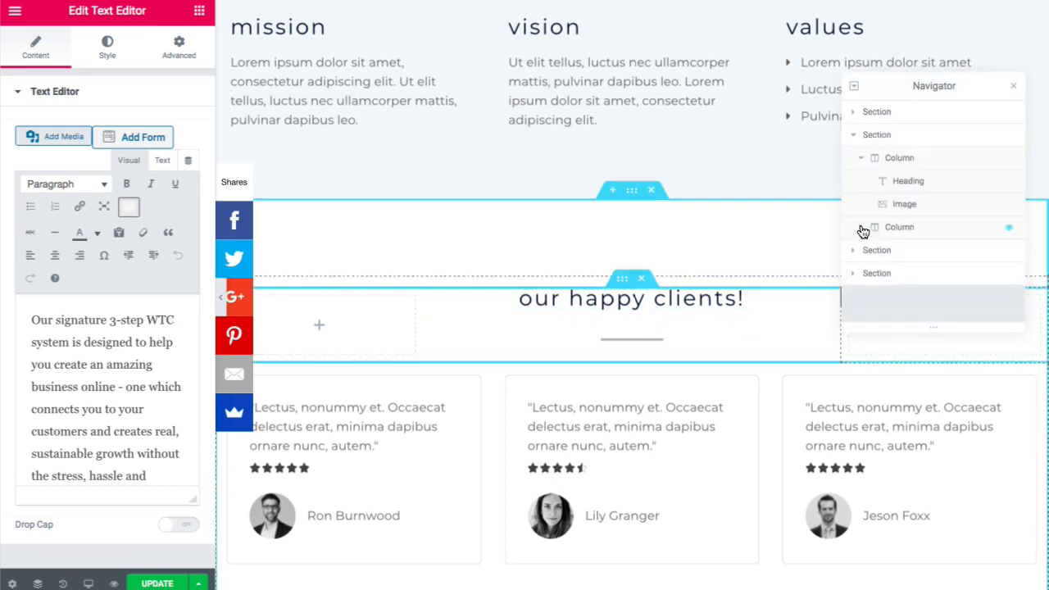
pyautogui.click(860, 157)
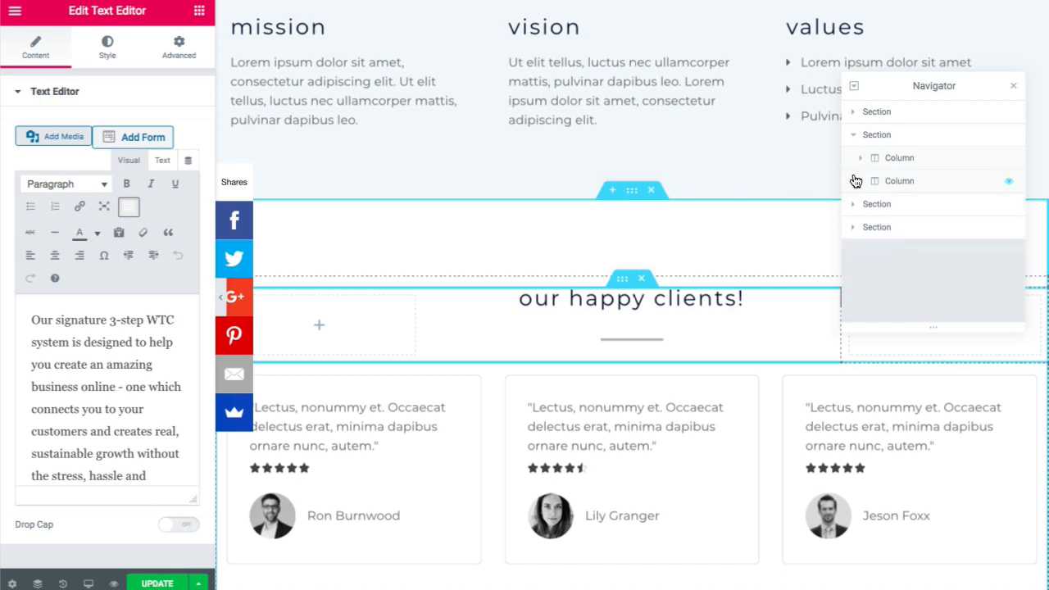
pyautogui.click(854, 136)
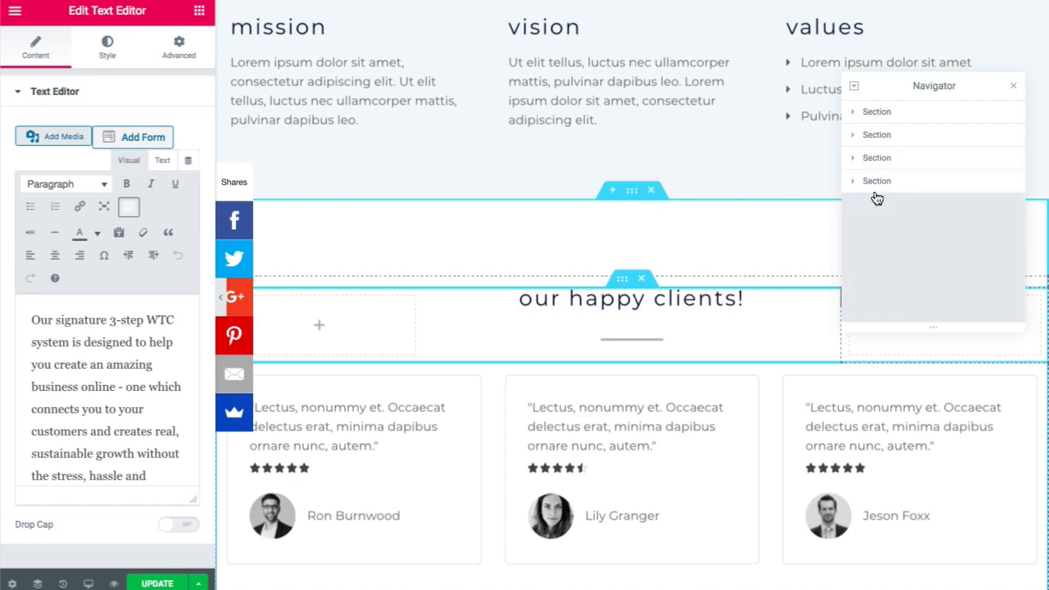
pyautogui.moveTo(878, 187)
pyautogui.mouseDown()
pyautogui.moveTo(878, 164)
pyautogui.moveTo(866, 177)
pyautogui.mouseUp()
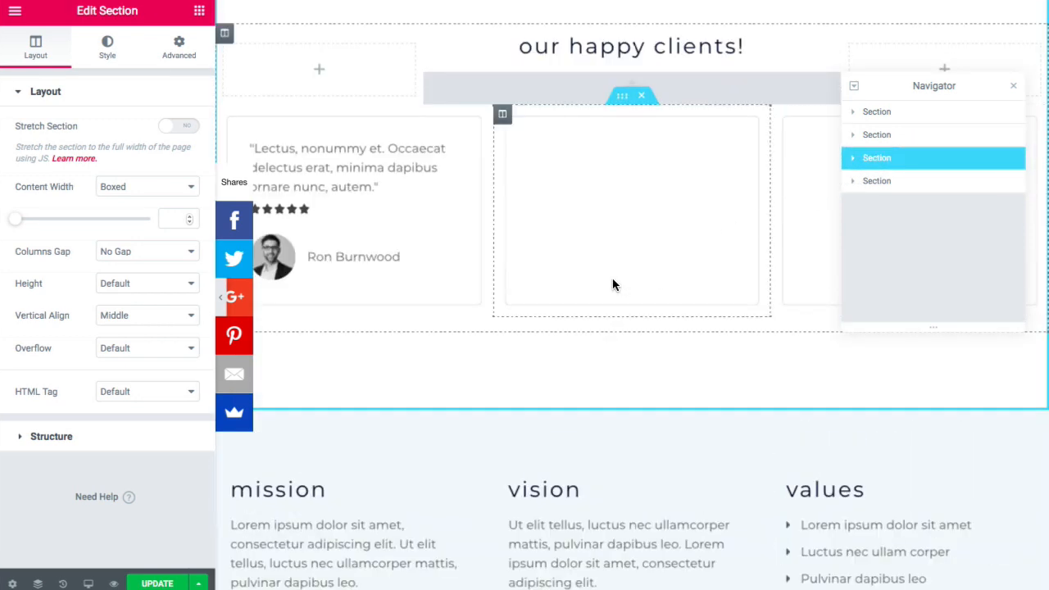
pyautogui.scroll(10, 613, 284)
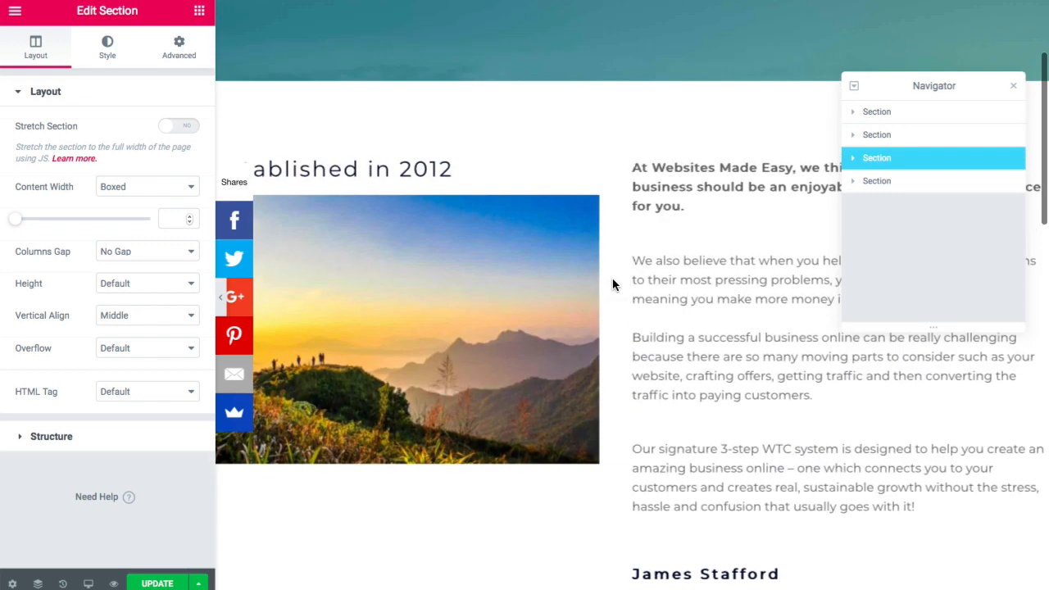
pyautogui.scroll(-10, 612, 283)
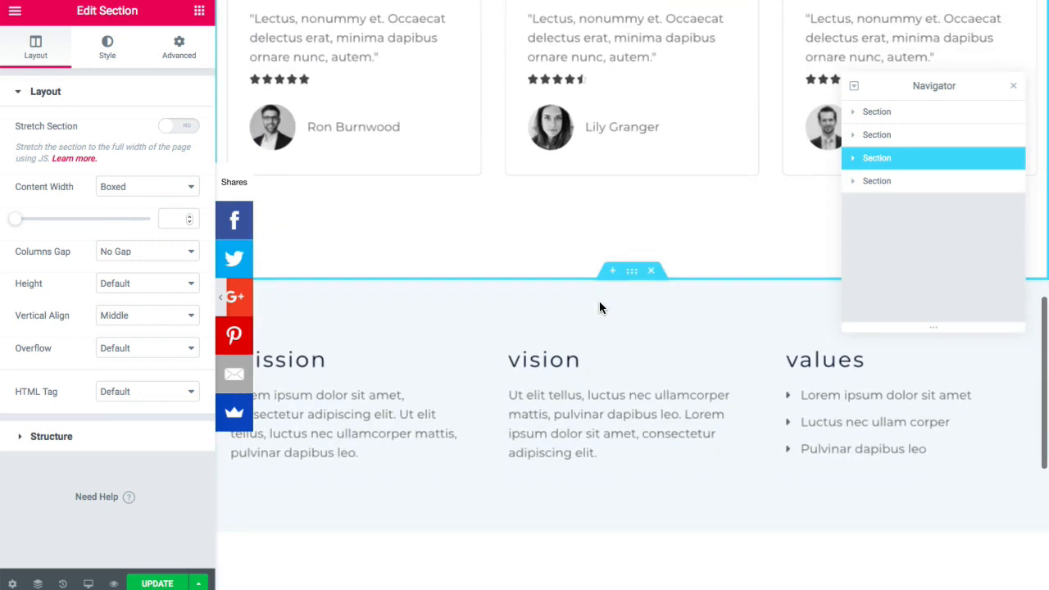
# - Delete the mission, vision and values section and close the Navigator
pyautogui.click(651, 275)
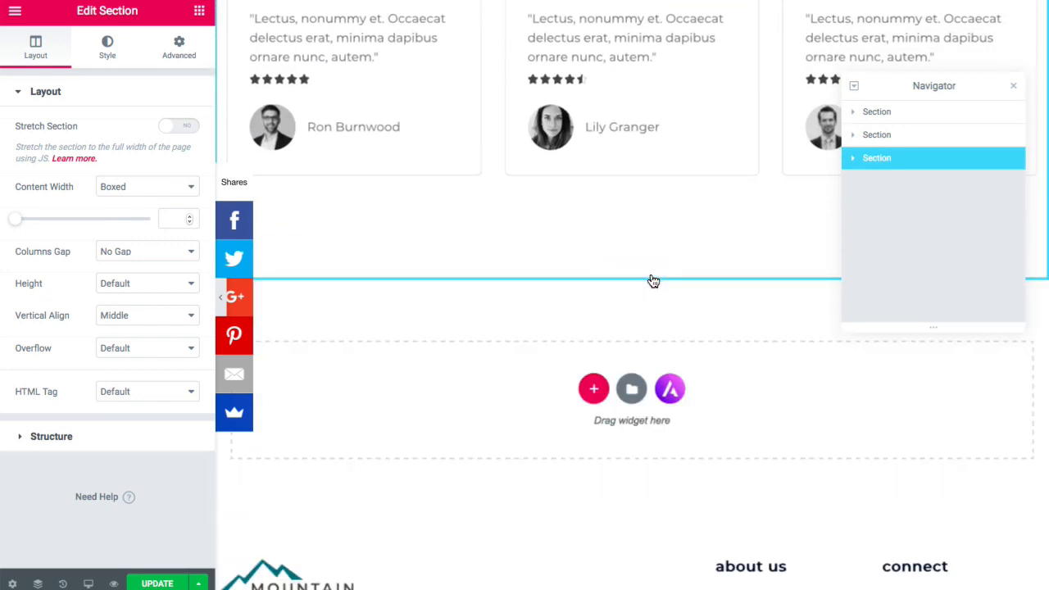
pyautogui.scroll(8, 654, 281)
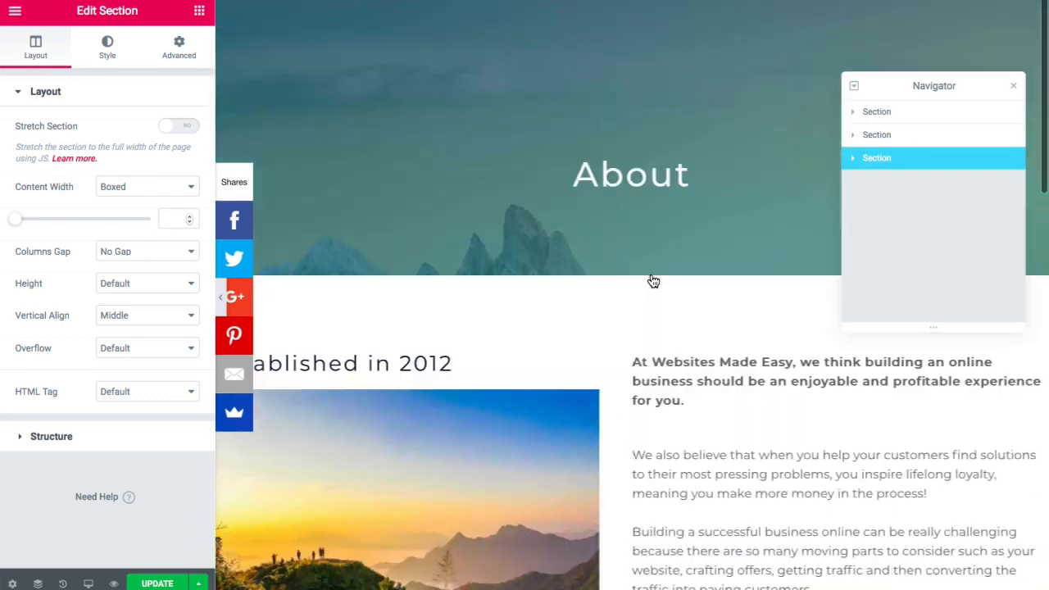
pyautogui.scroll(-5, 653, 281)
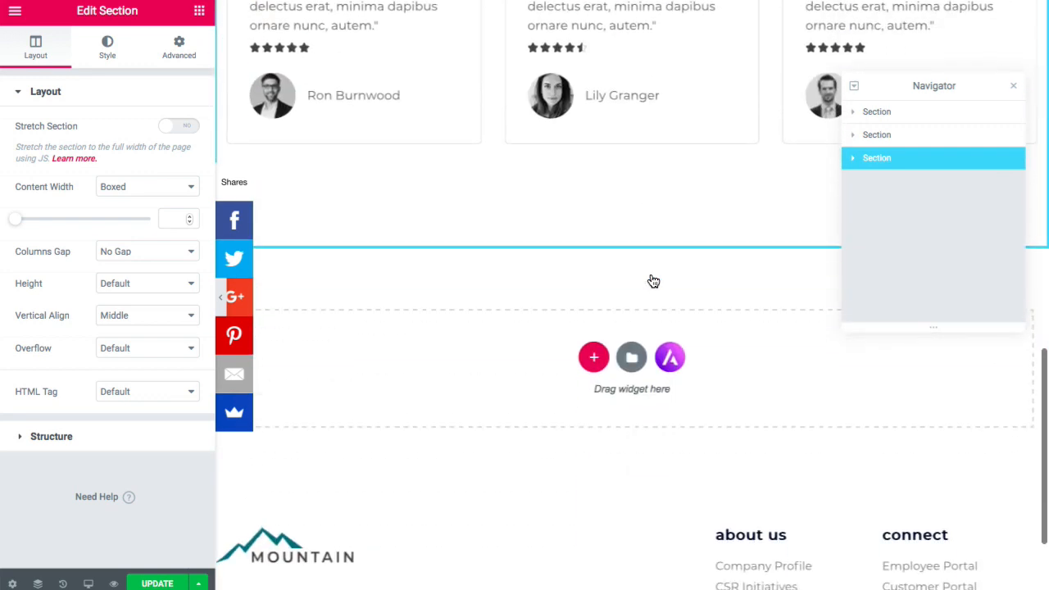
pyautogui.scroll(10, 651, 273)
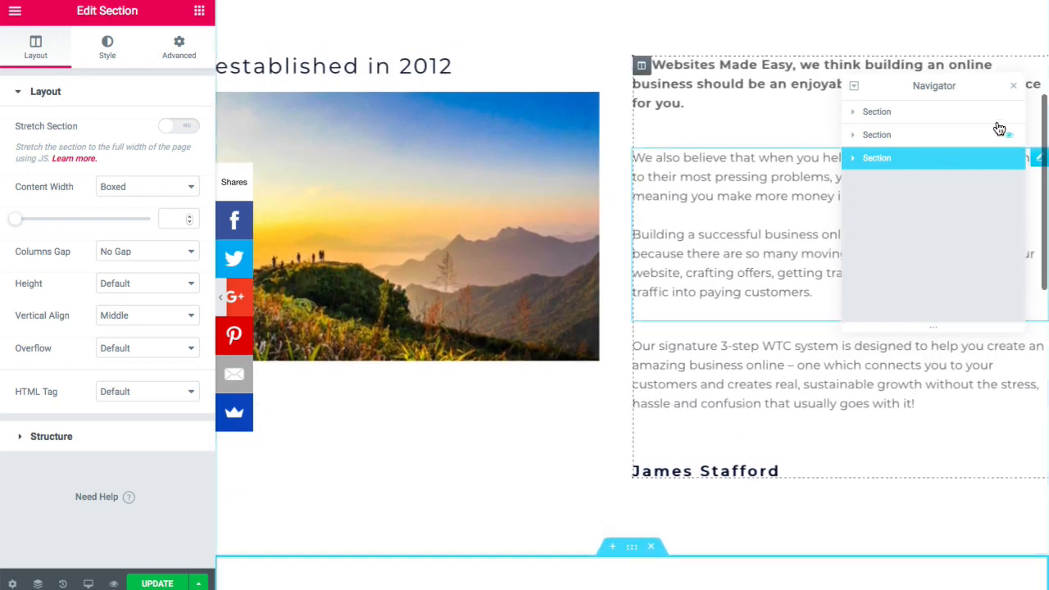
pyautogui.click(1013, 86)
pyautogui.scroll(-10, 628, 248)
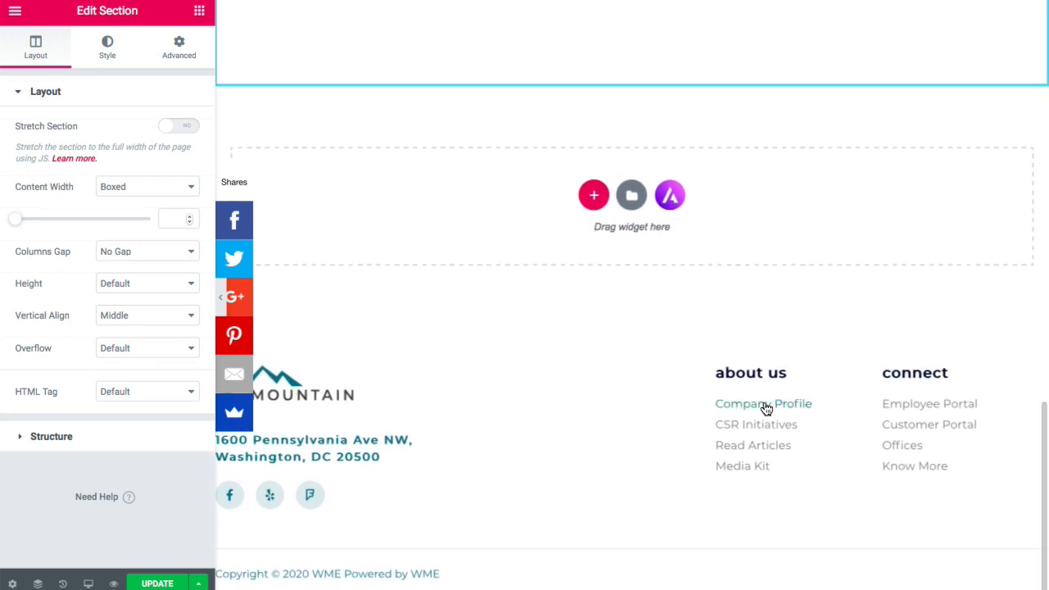
pyautogui.scroll(12, 556, 396)
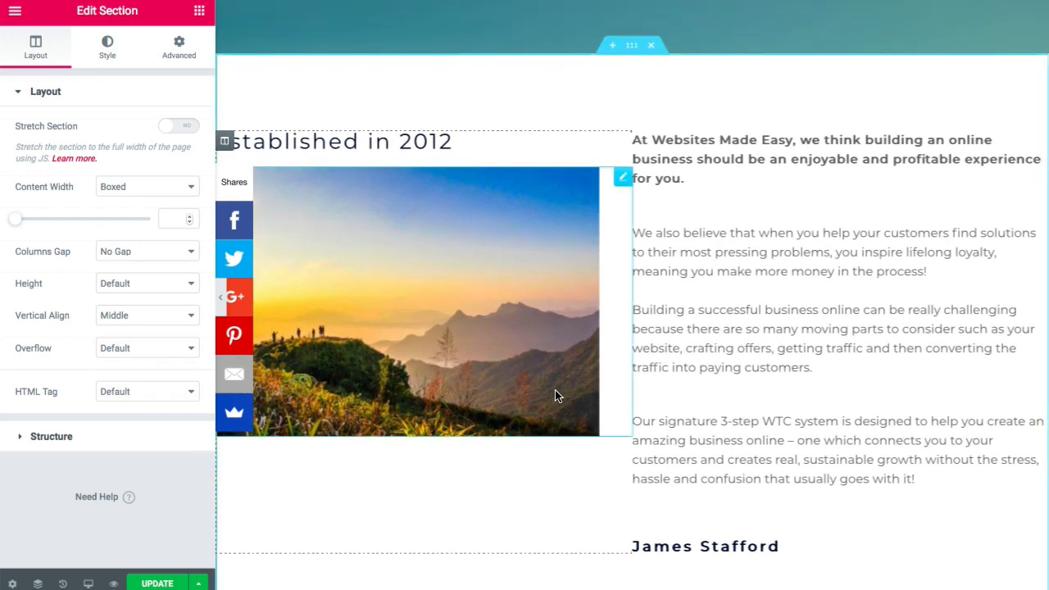
# - Update the About page, then scroll through it with the Elementor panel hidden
pyautogui.click(165, 583)
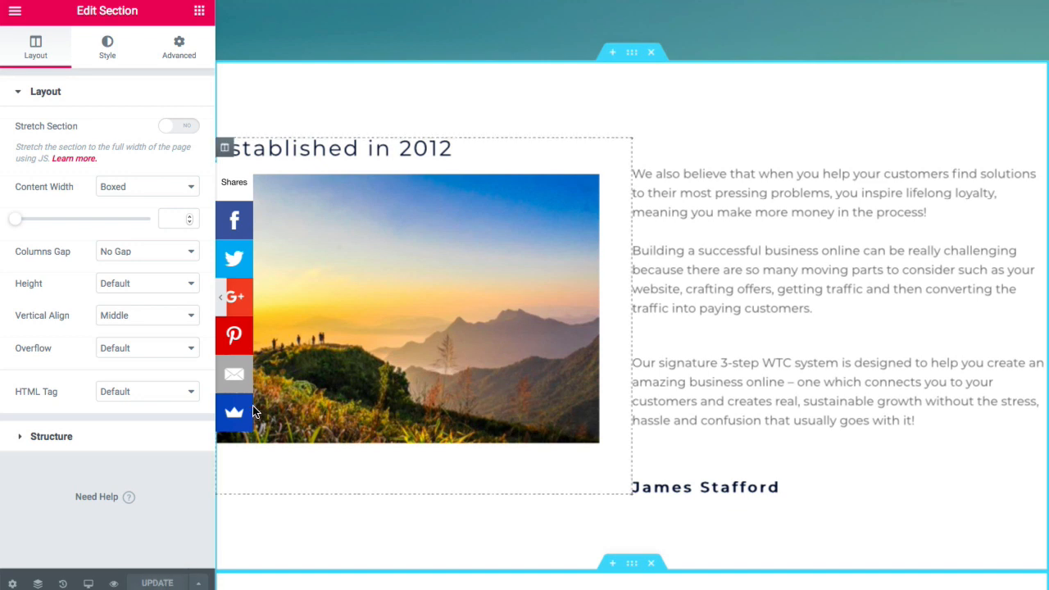
pyautogui.click(220, 302)
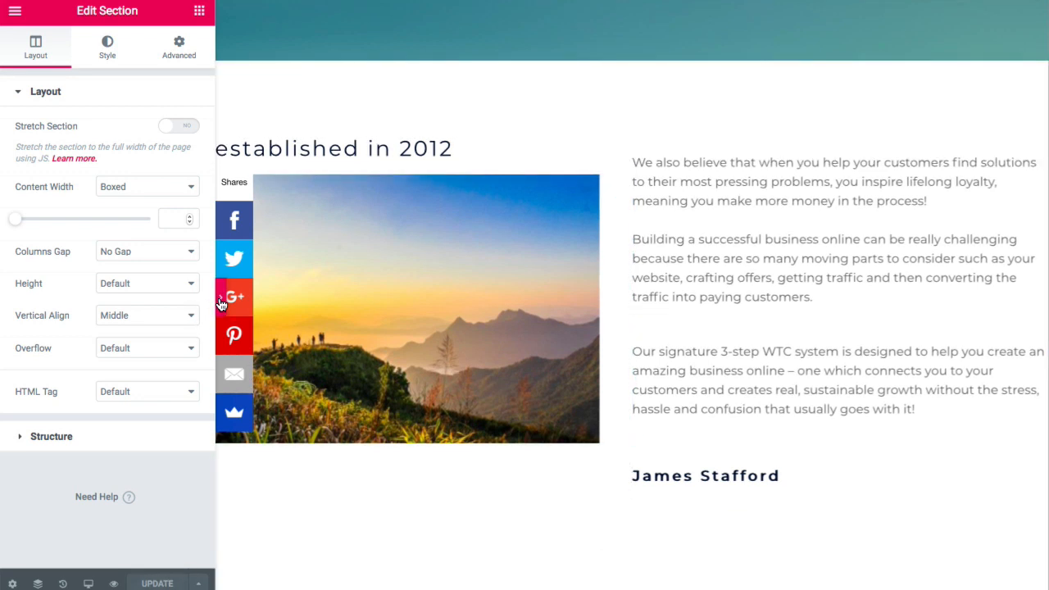
pyautogui.scroll(-2, 461, 278)
pyautogui.scroll(-6, 460, 283)
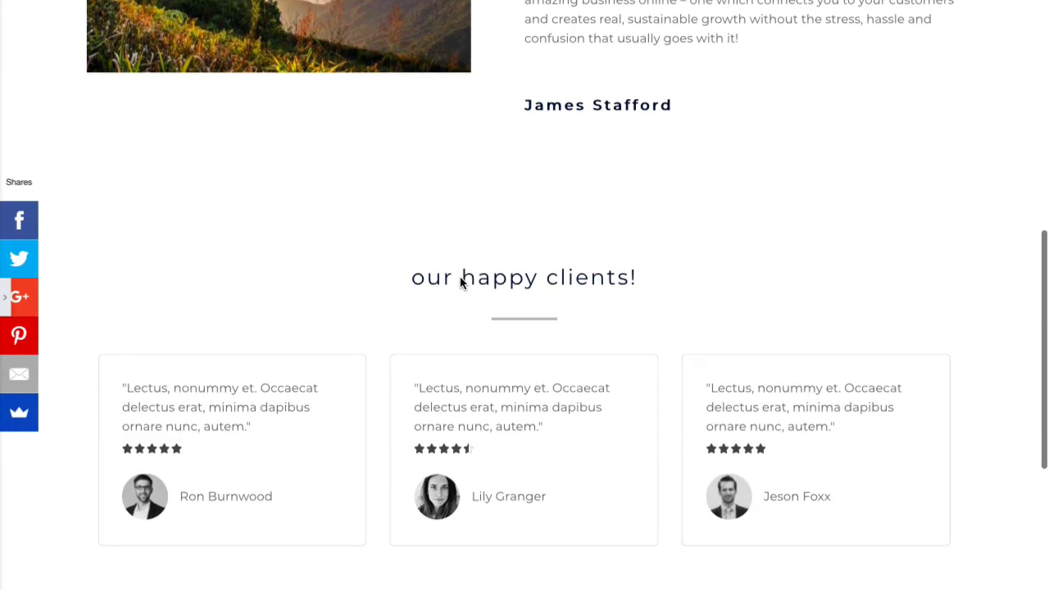
pyautogui.scroll(7, 460, 283)
pyautogui.scroll(4, 460, 283)
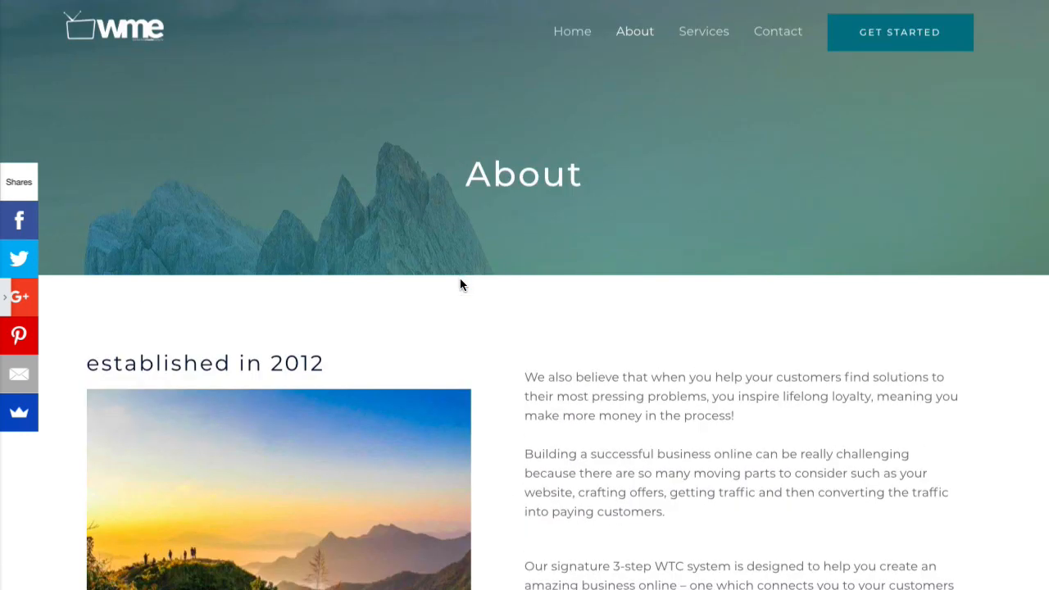
pyautogui.scroll(-2, 460, 283)
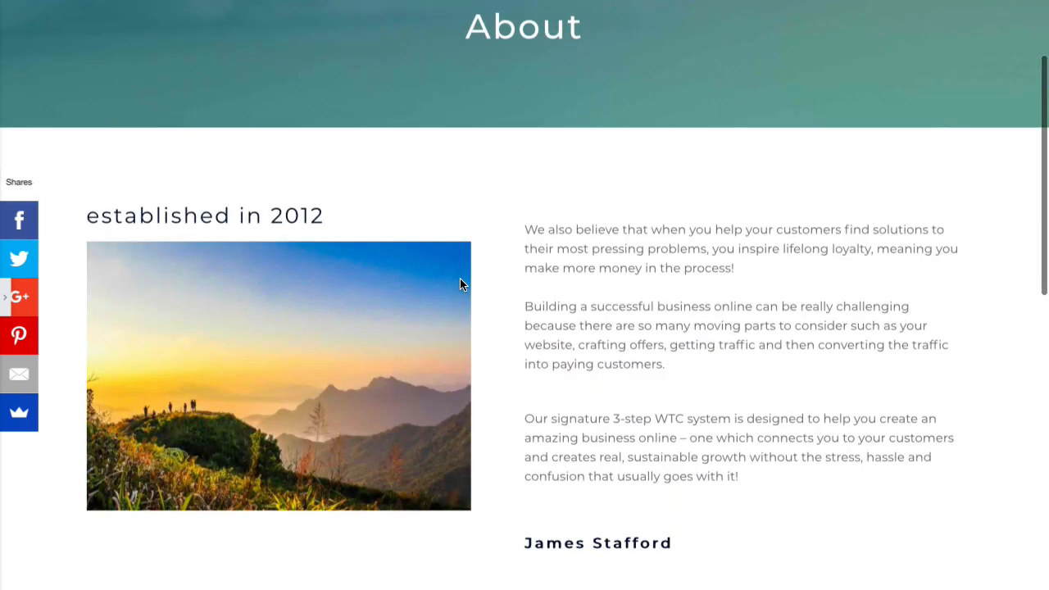
pyautogui.click(4, 303)
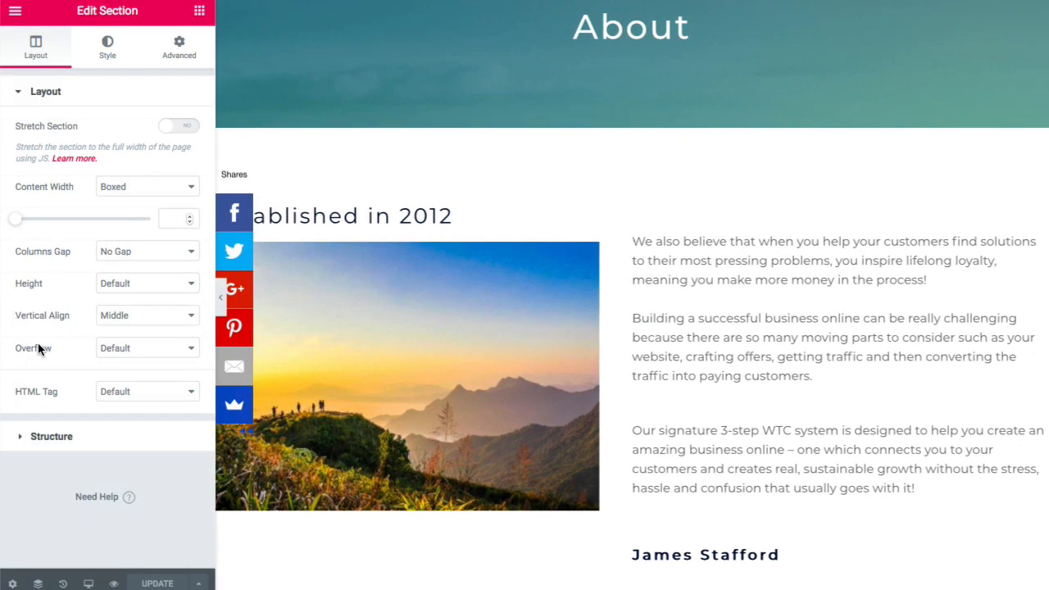
# - Exit Elementor to the dashboard and go to the admin Pages list
pyautogui.click(18, 13)
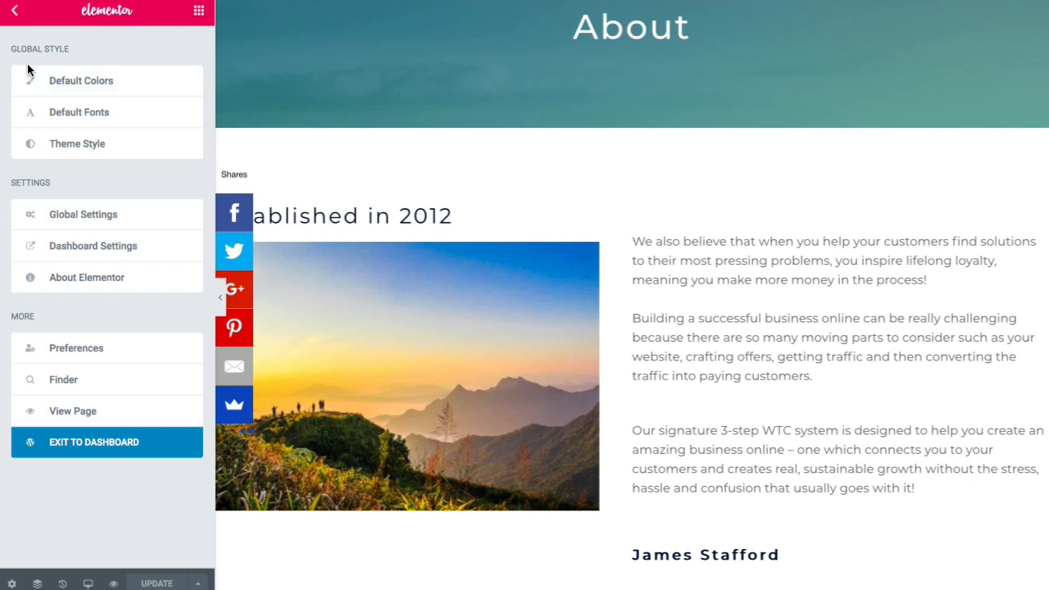
pyautogui.click(91, 443)
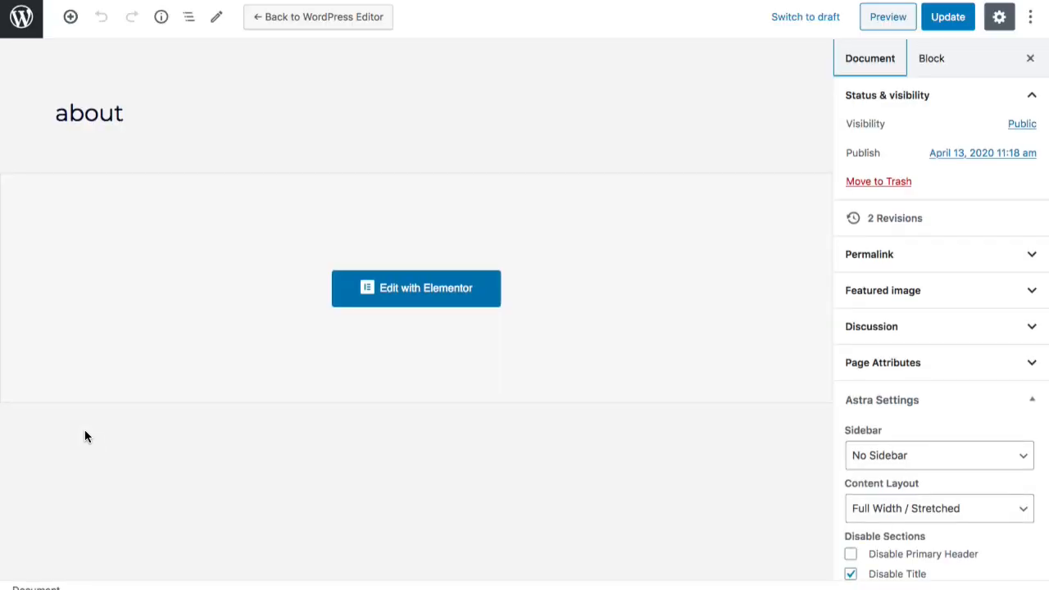
pyautogui.click(20, 18)
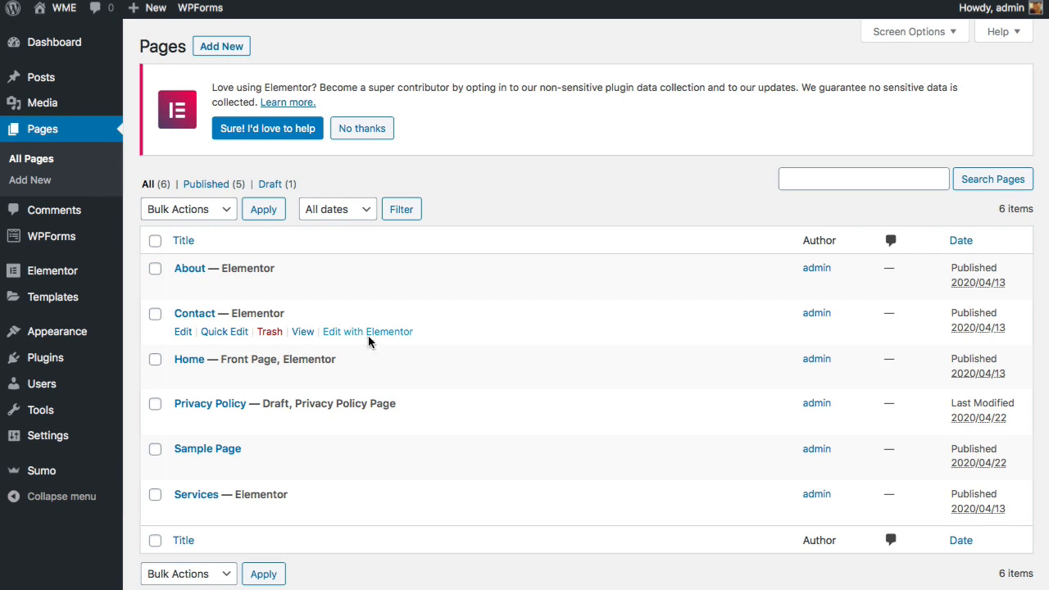
# - Edit the Contact page with Elementor and scroll the full-width preview down to the map
pyautogui.click(368, 334)
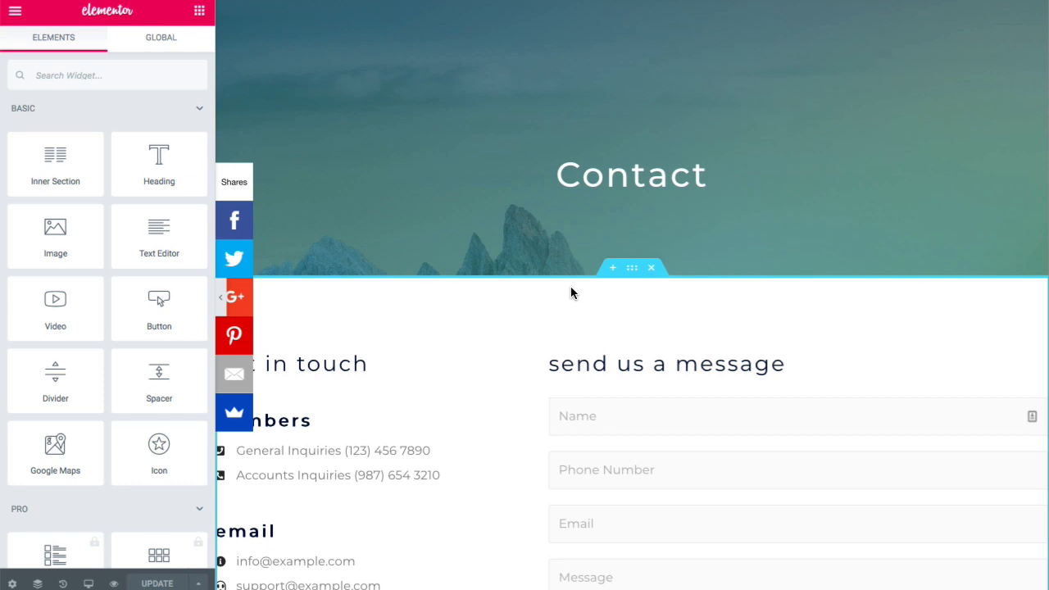
pyautogui.scroll(-5, 571, 288)
pyautogui.scroll(3, 569, 293)
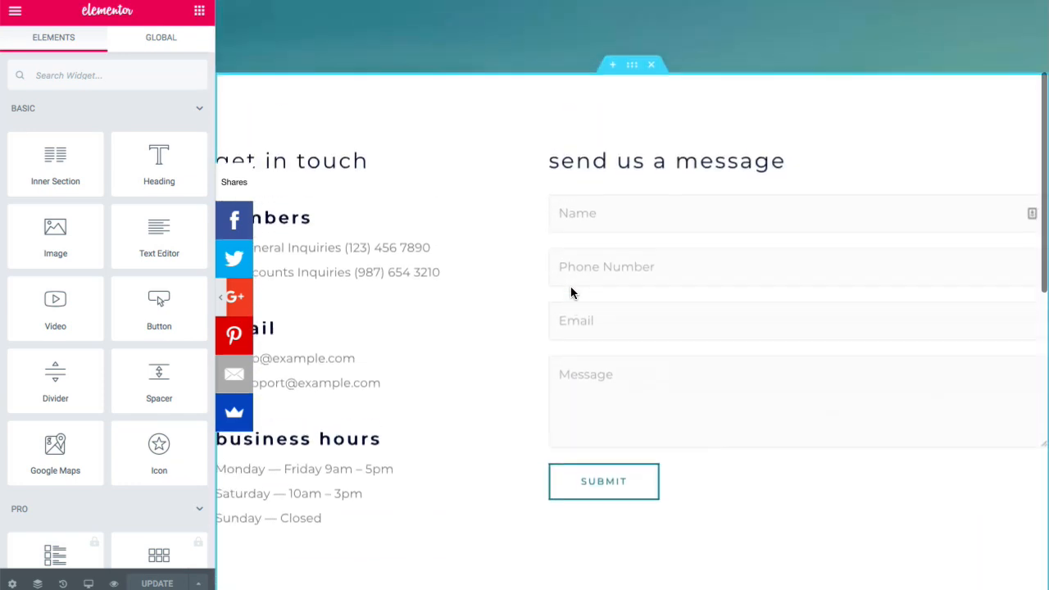
pyautogui.scroll(-2, 295, 283)
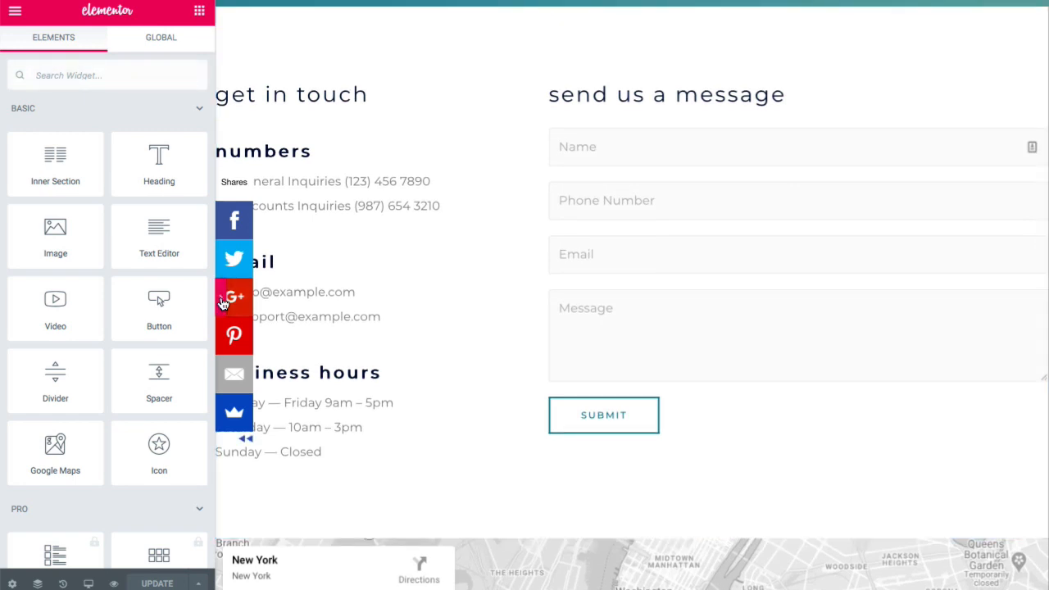
pyautogui.click(222, 301)
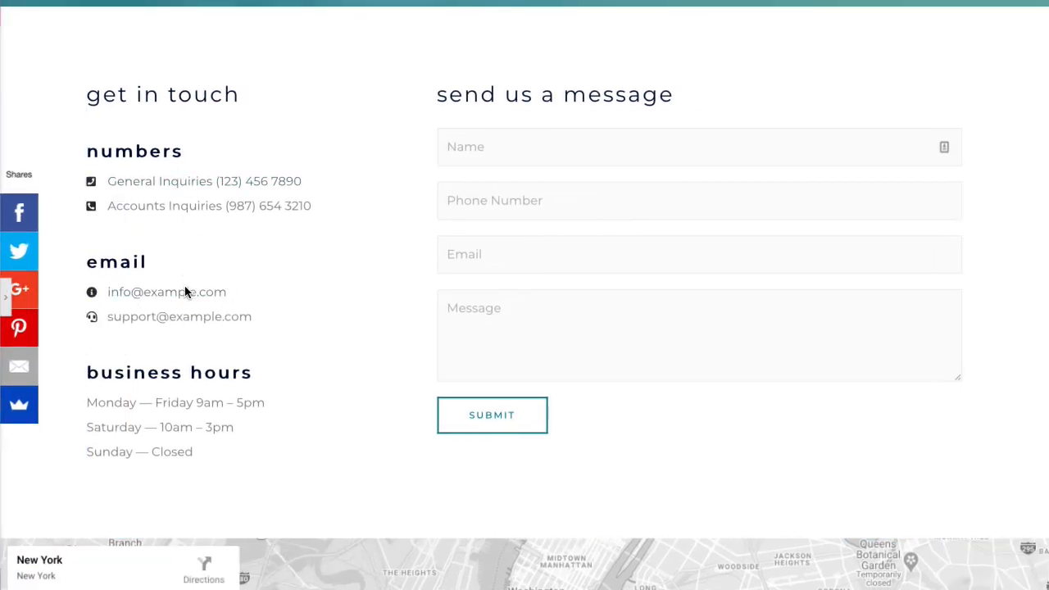
pyautogui.scroll(-1, 245, 300)
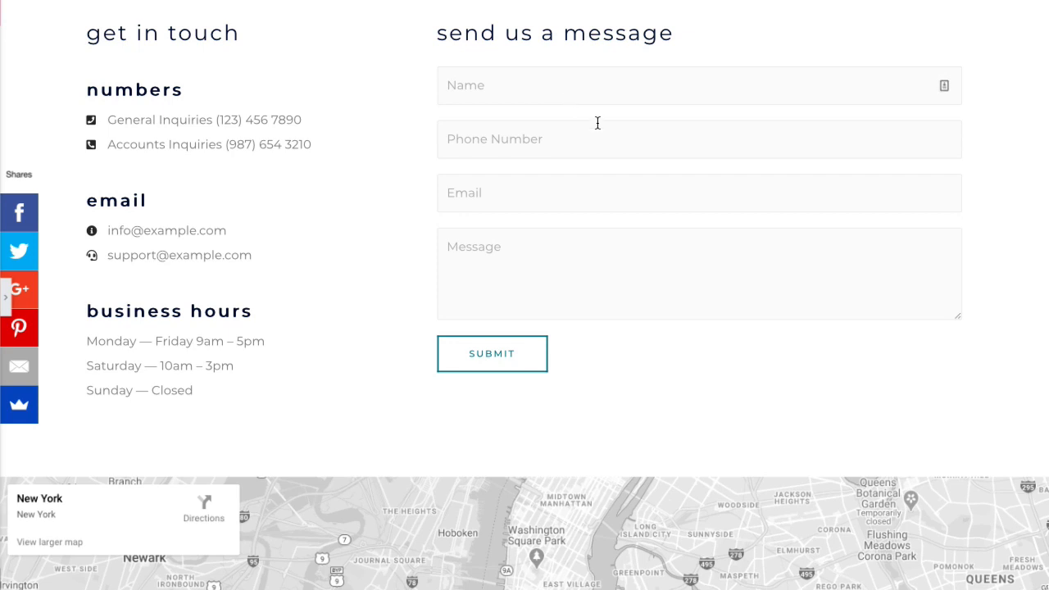
pyautogui.scroll(-4, 598, 122)
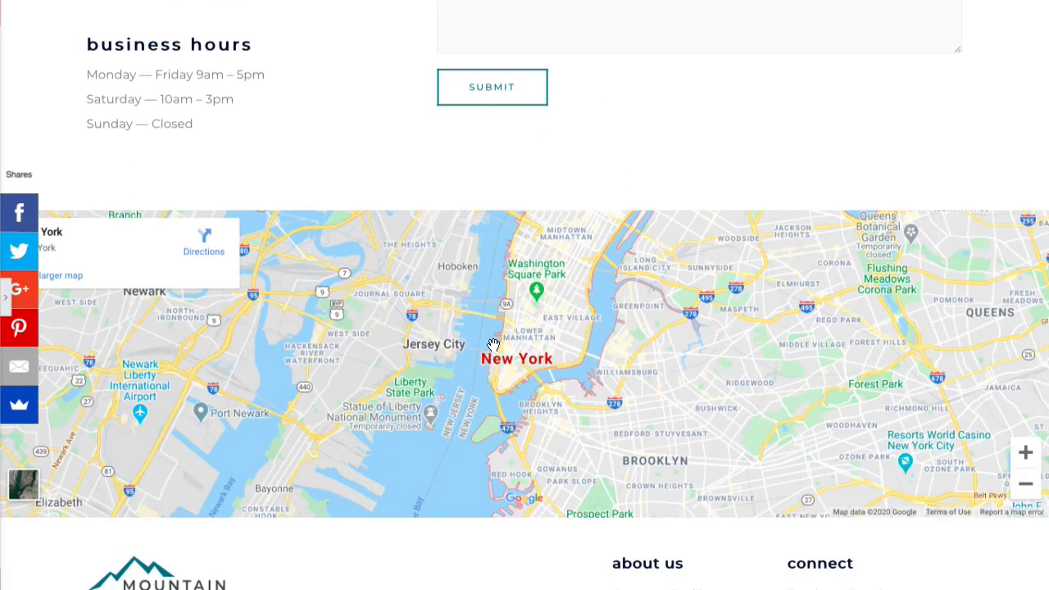
pyautogui.scroll(10, 493, 345)
pyautogui.scroll(-1, 491, 348)
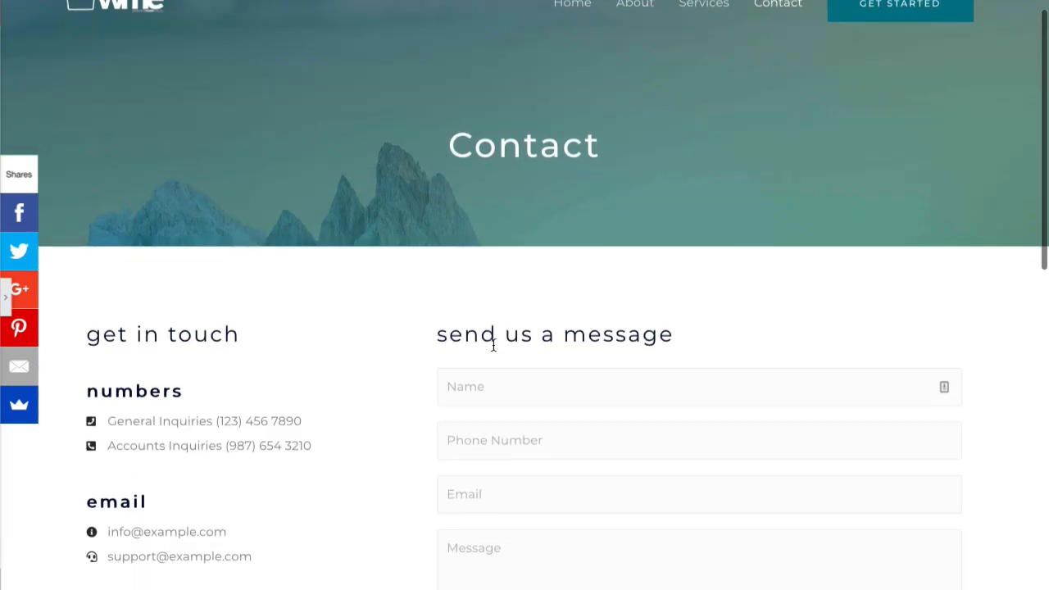
pyautogui.click(8, 304)
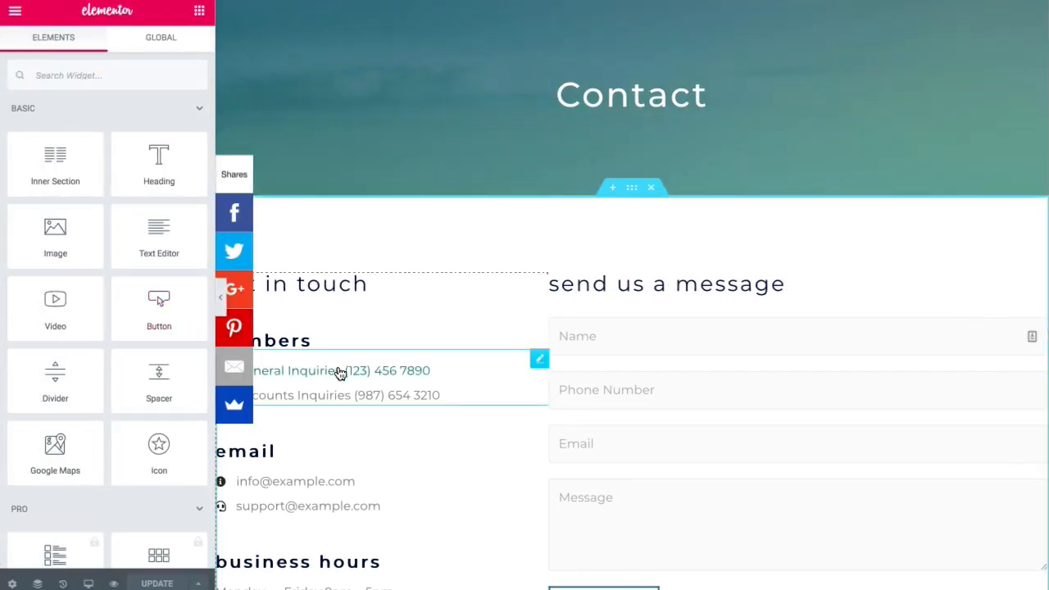
pyautogui.click(340, 373)
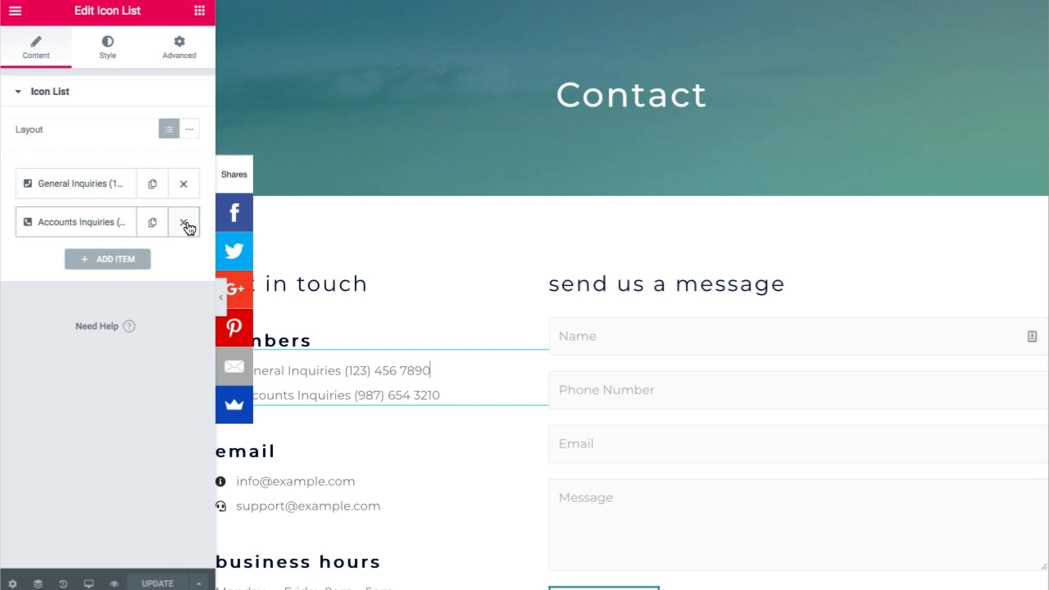
pyautogui.click(185, 225)
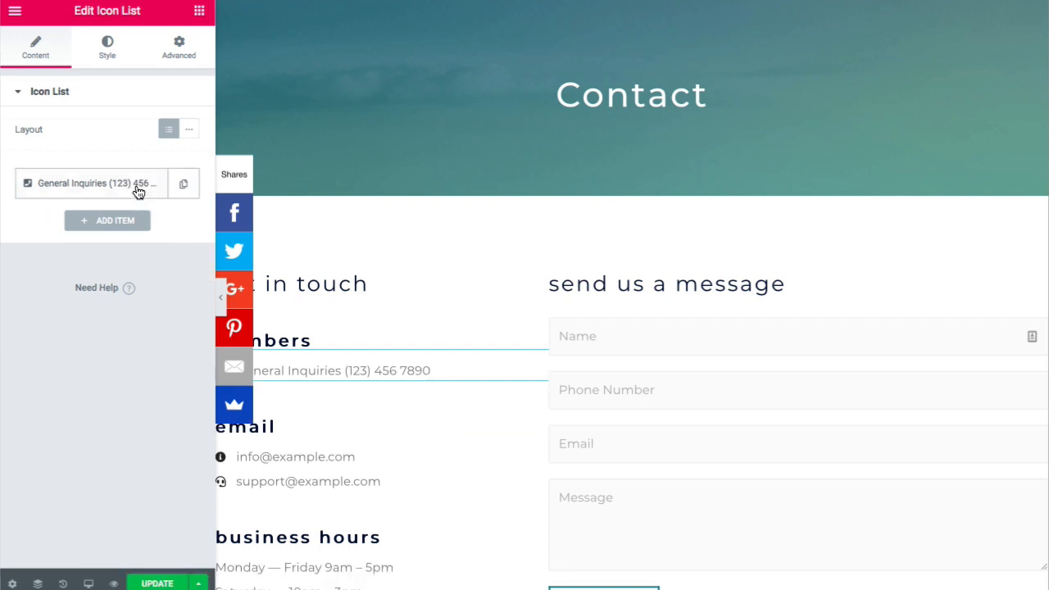
pyautogui.click(137, 197)
pyautogui.click(162, 239)
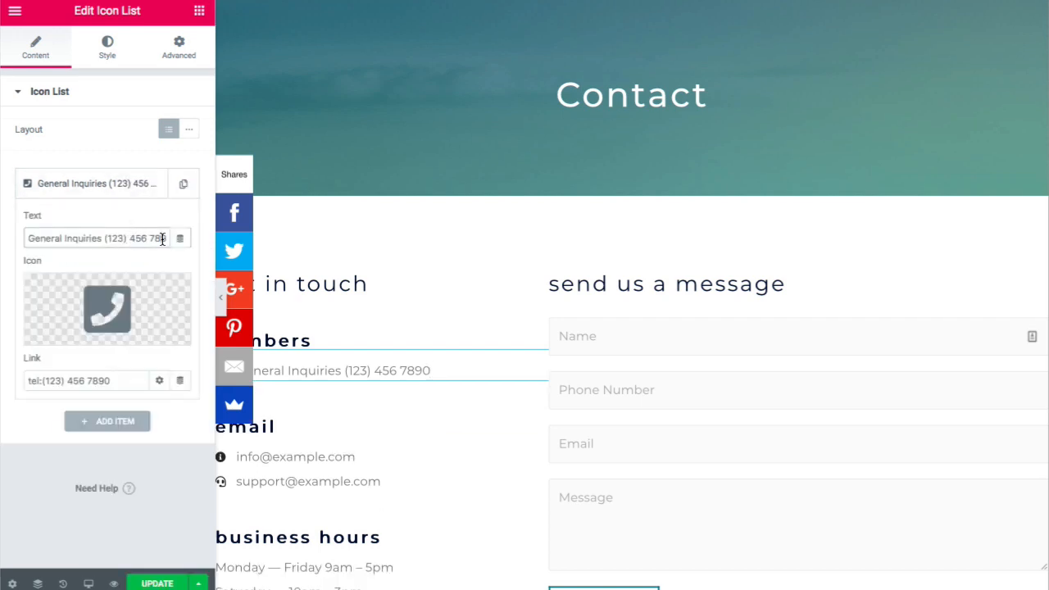
pyautogui.press('End')
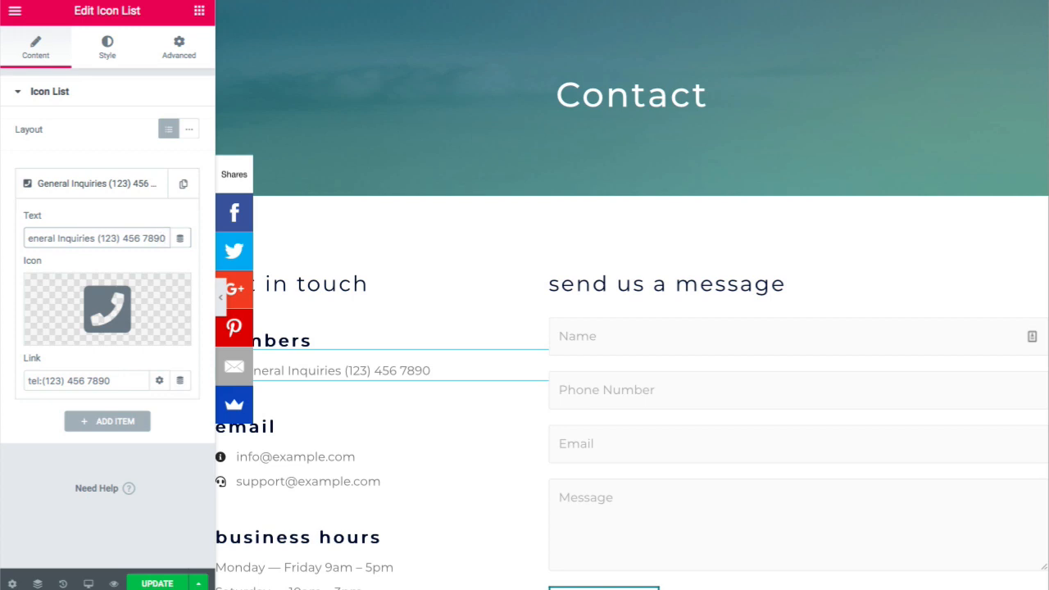
pyautogui.press('BackSpace')
pyautogui.press('BackSpace')
pyautogui.press('BackSpace')
pyautogui.press('BackSpace')
pyautogui.press('BackSpace')
pyautogui.press('BackSpace')
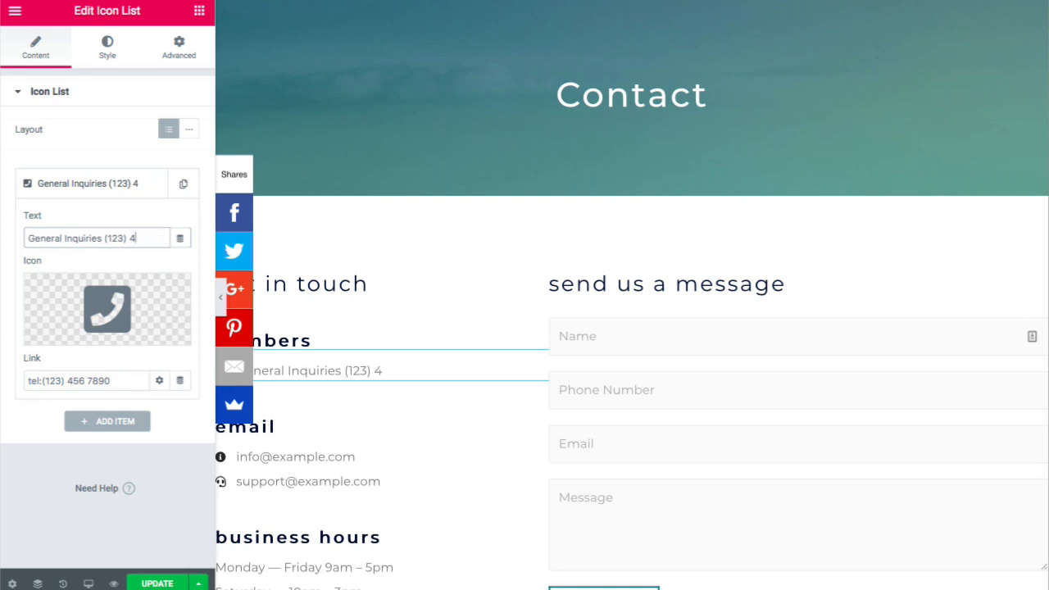
pyautogui.write('555 t')
pyautogui.press('BackSpace')
pyautogui.write('5555')
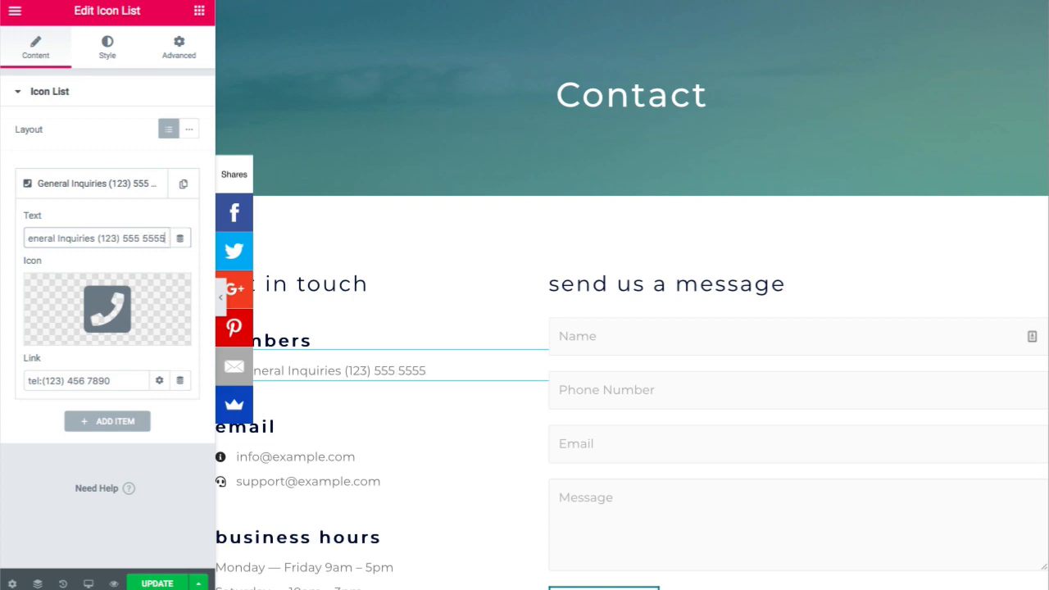
pyautogui.scroll(-3, 295, 286)
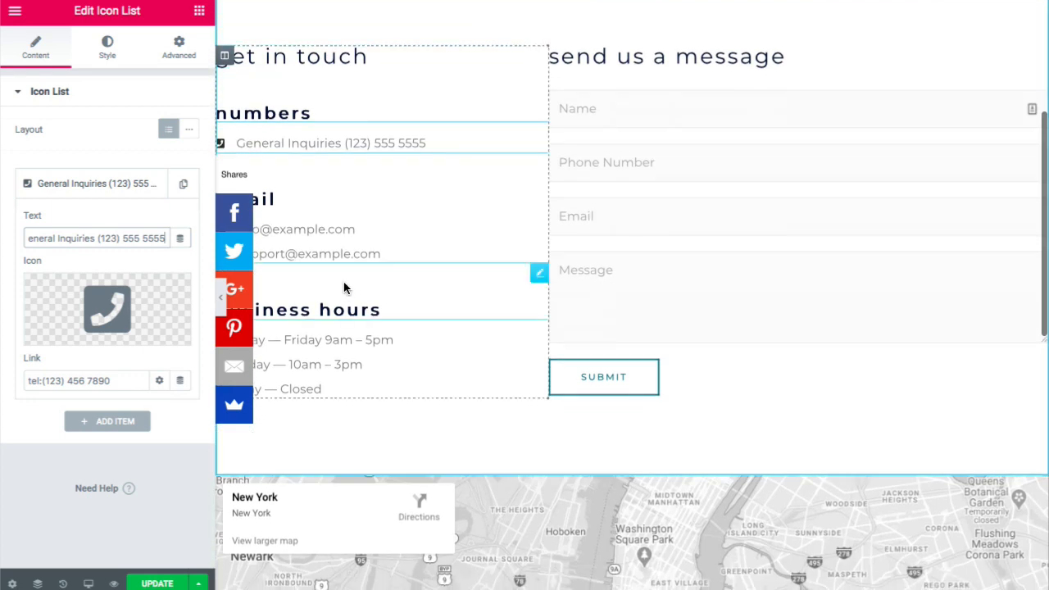
pyautogui.click(335, 241)
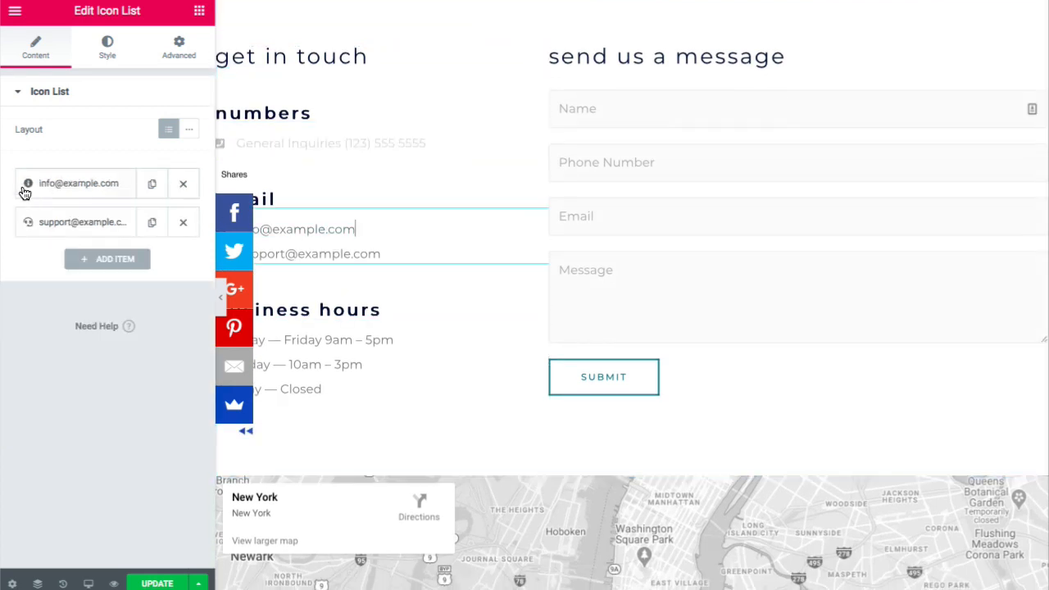
pyautogui.click(181, 225)
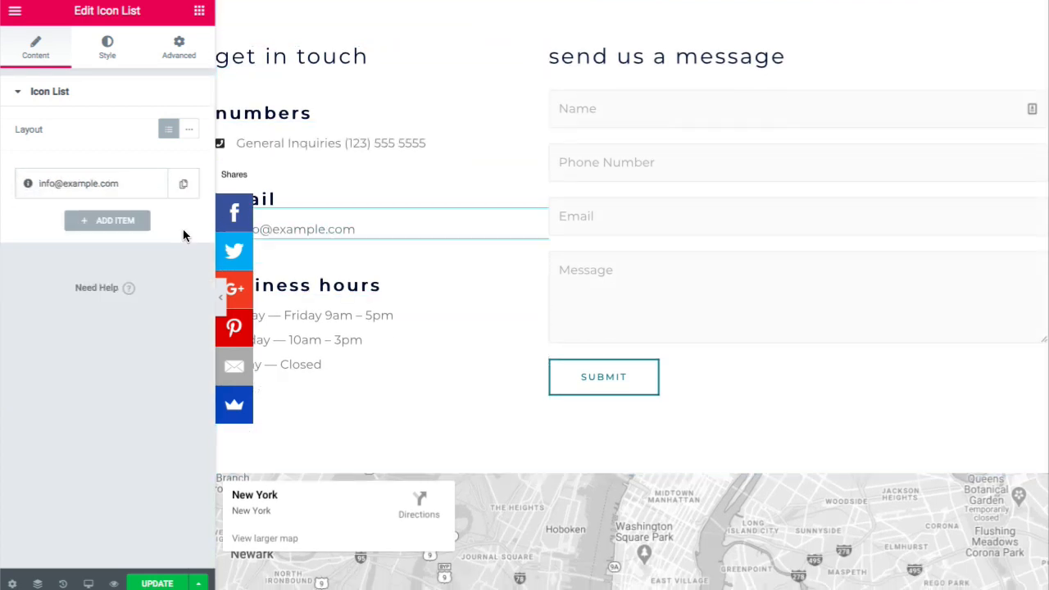
pyautogui.scroll(-2, 405, 292)
# - Look over the Monday — Friday item in the business hours list
pyautogui.click(372, 260)
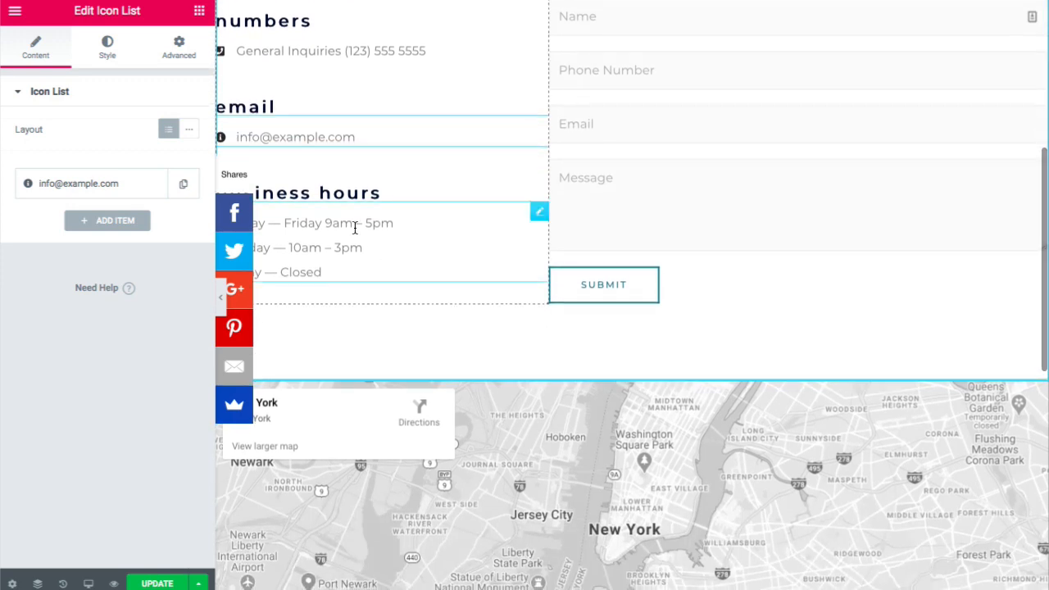
pyautogui.click(98, 195)
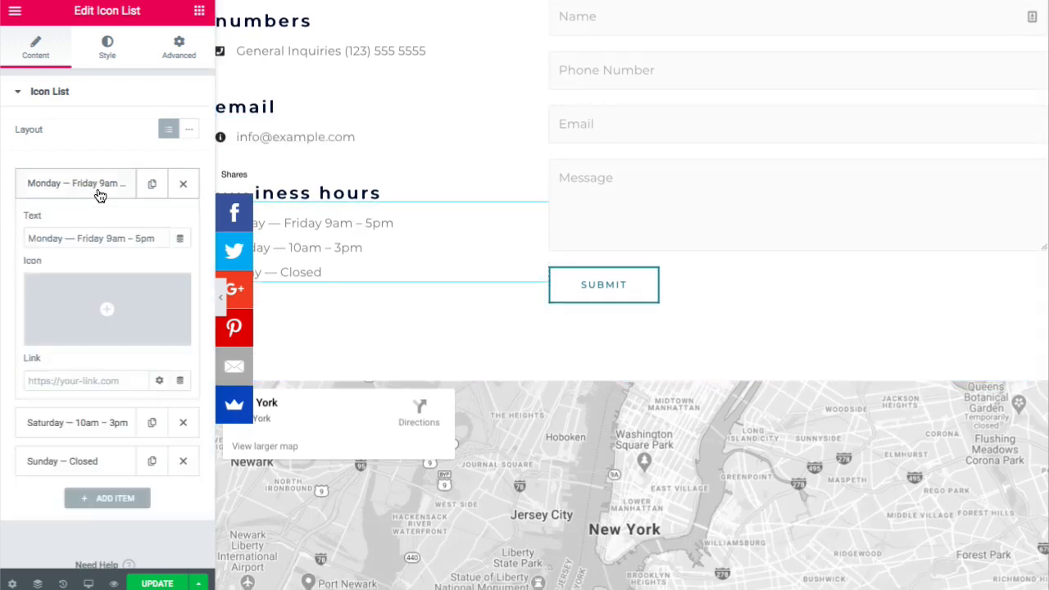
pyautogui.scroll(-1, 125, 275)
pyautogui.scroll(-1, 125, 274)
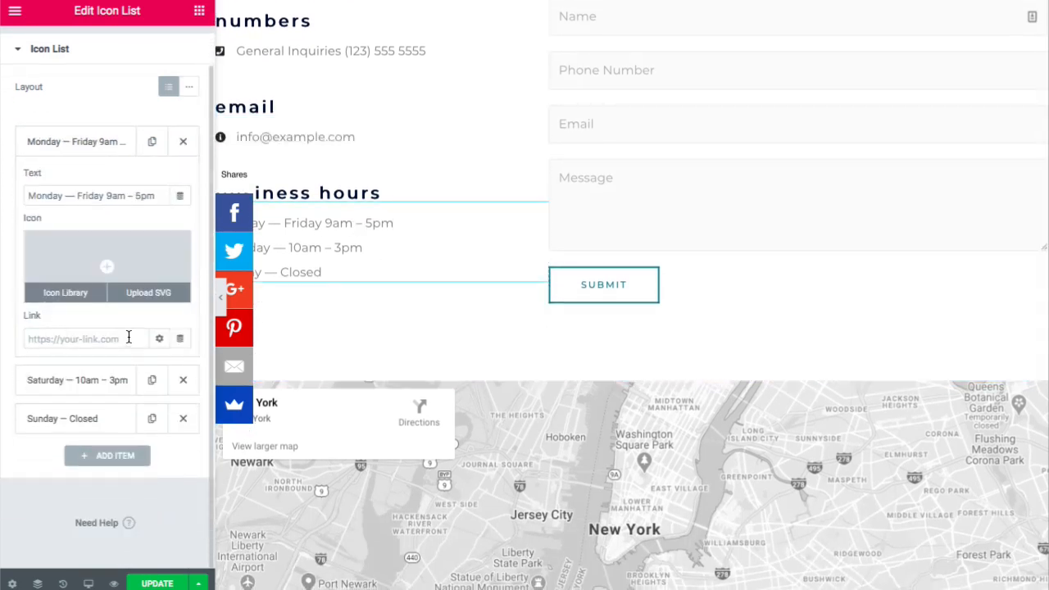
pyautogui.scroll(3, 384, 272)
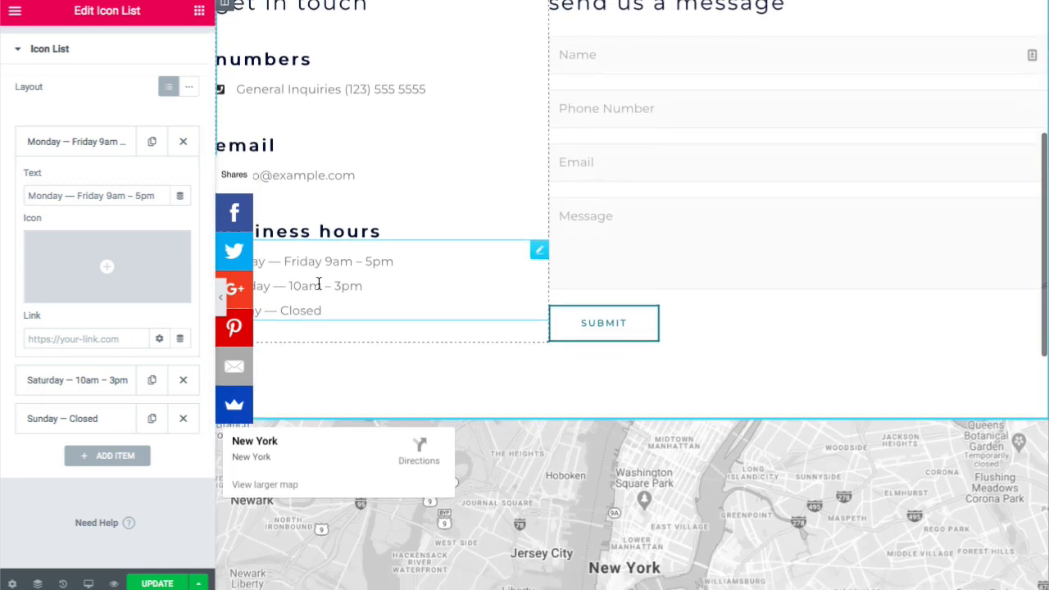
pyautogui.scroll(1, 319, 288)
pyautogui.scroll(-1, 319, 288)
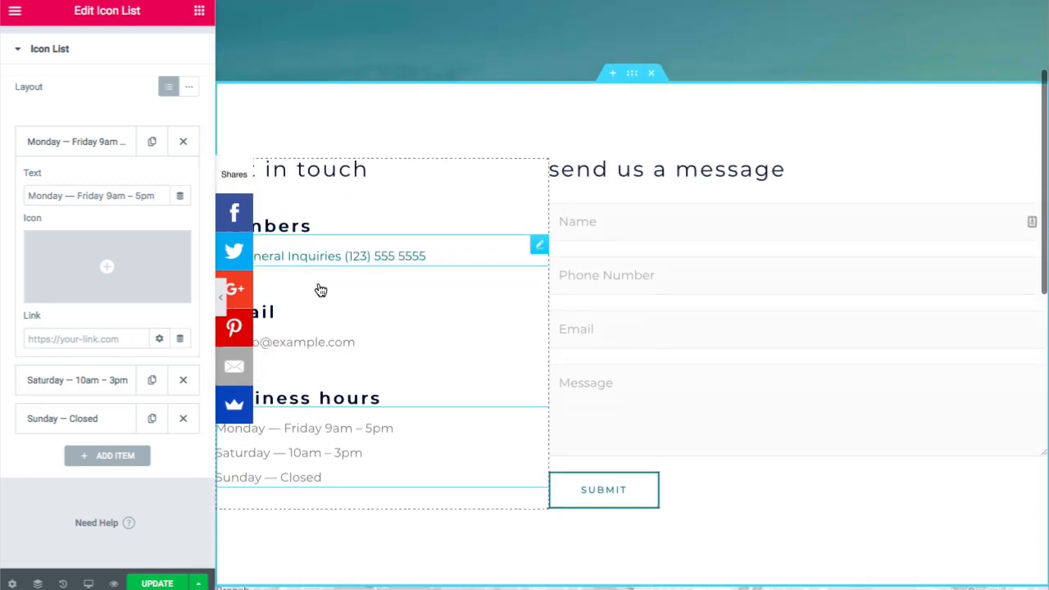
# - Browse the Icon Library for the General Inquiries phone line, keeping the phone icon
pyautogui.click(324, 343)
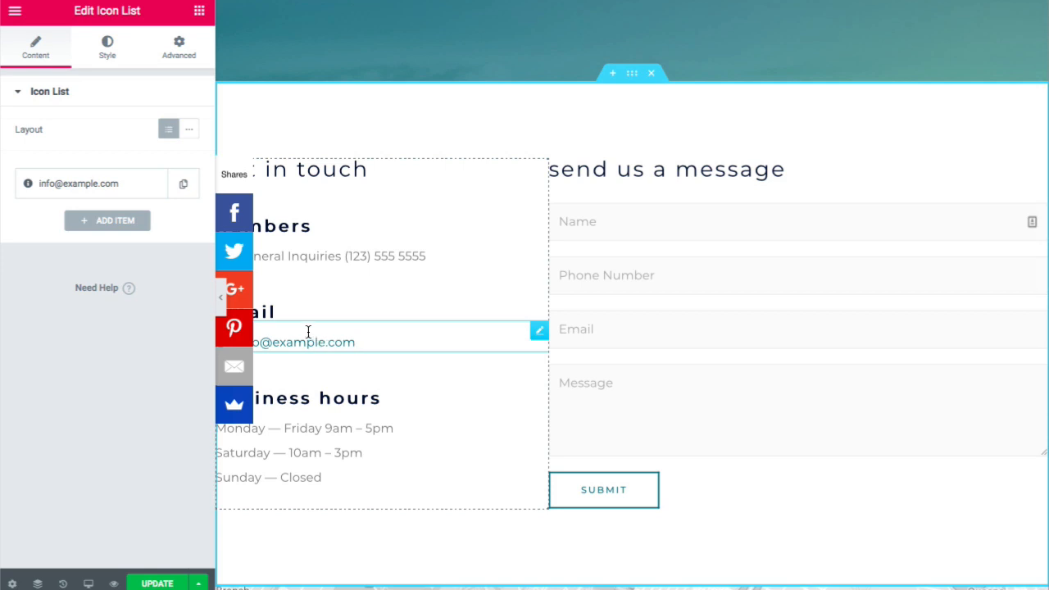
pyautogui.click(339, 259)
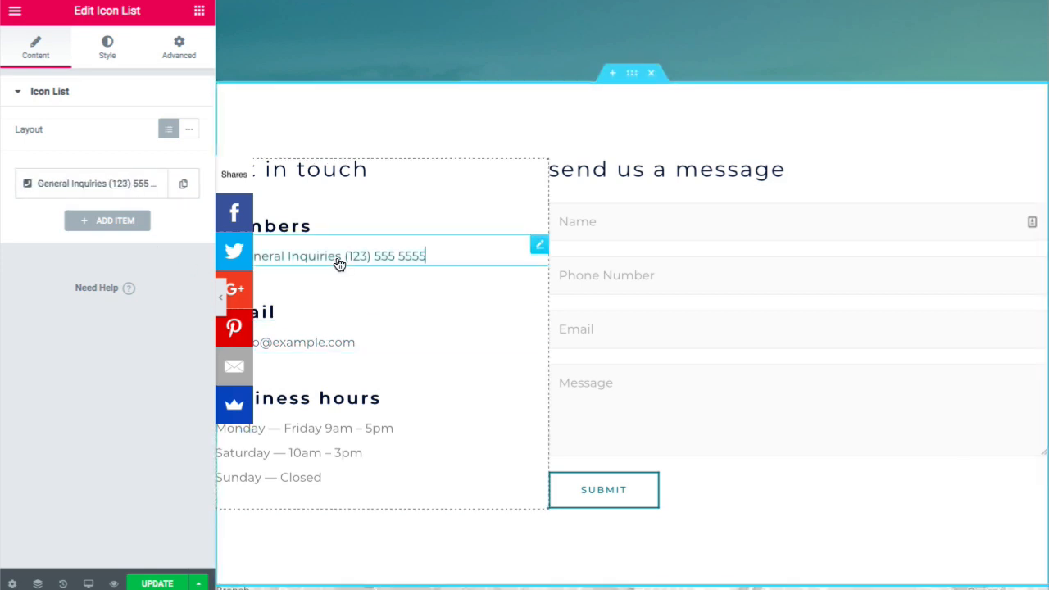
pyautogui.click(57, 188)
pyautogui.moveTo(117, 317)
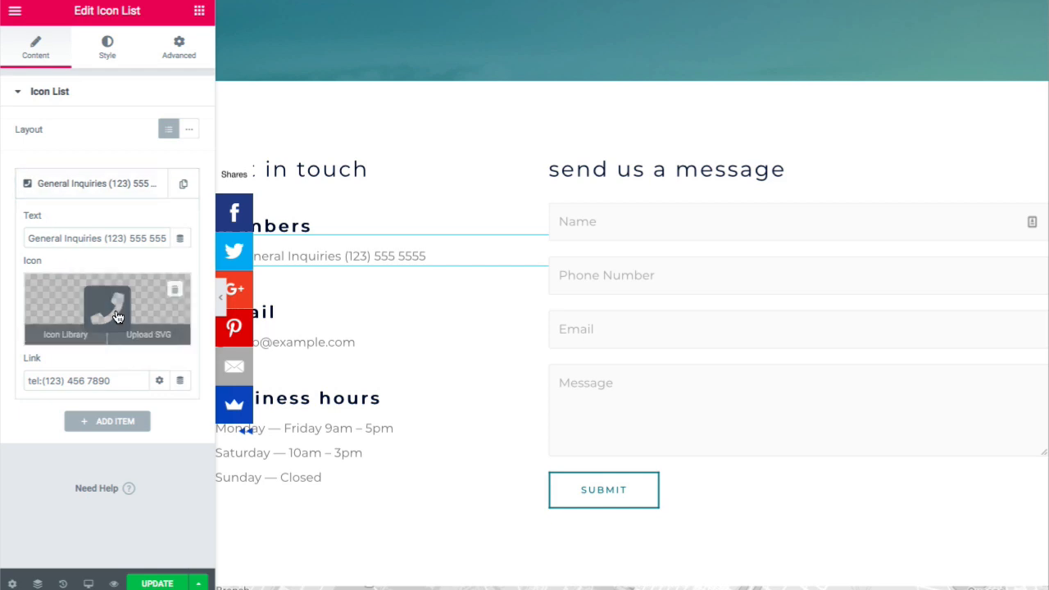
pyautogui.click(72, 338)
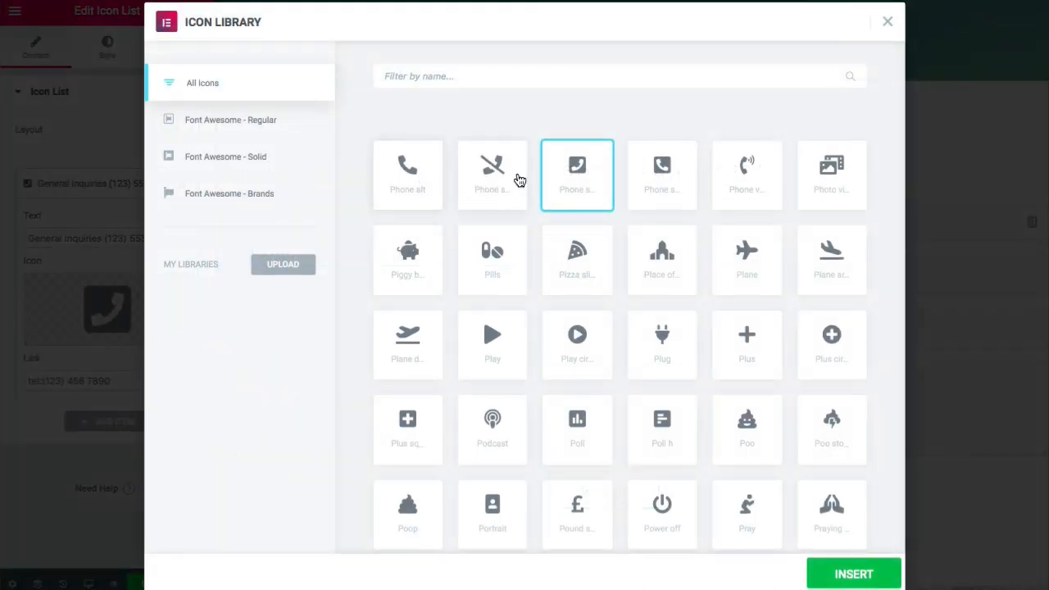
pyautogui.click(888, 22)
pyautogui.scroll(-5, 509, 250)
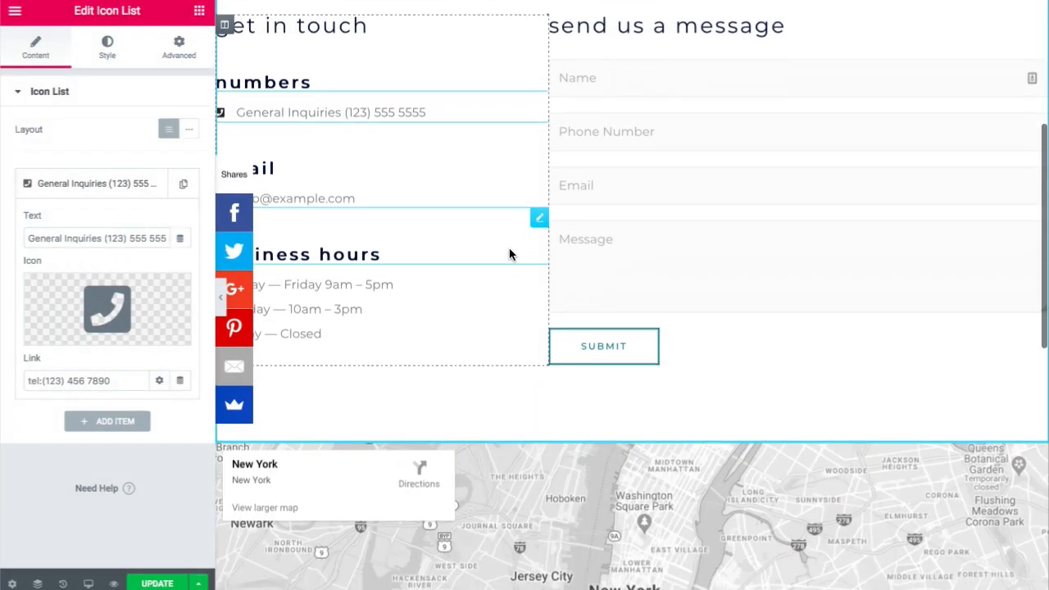
# - Replace the map widget's New York location with Newport Beach, California
pyautogui.scroll(-1, 509, 250)
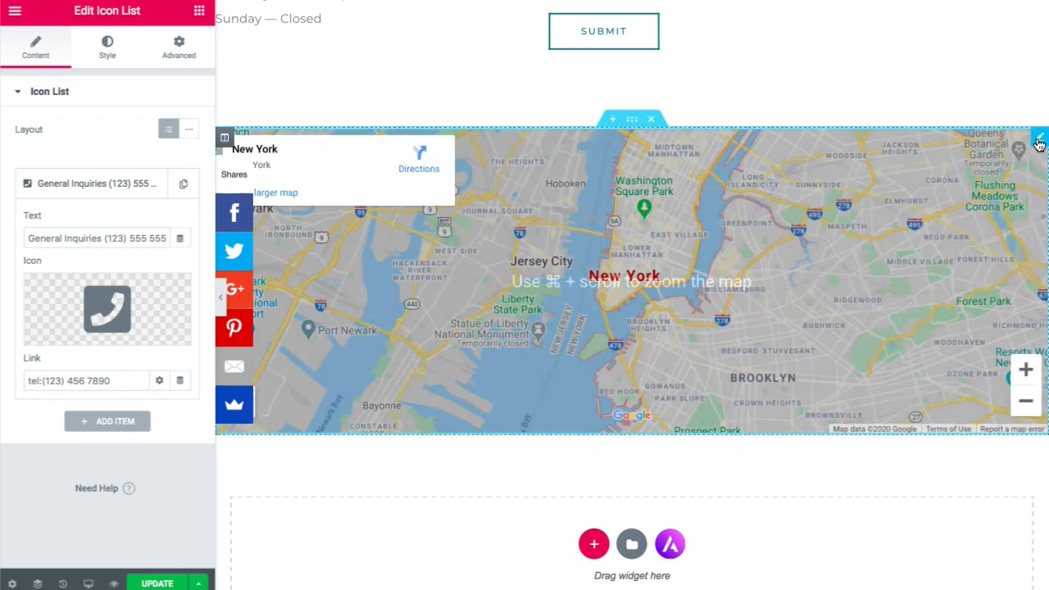
pyautogui.click(1038, 144)
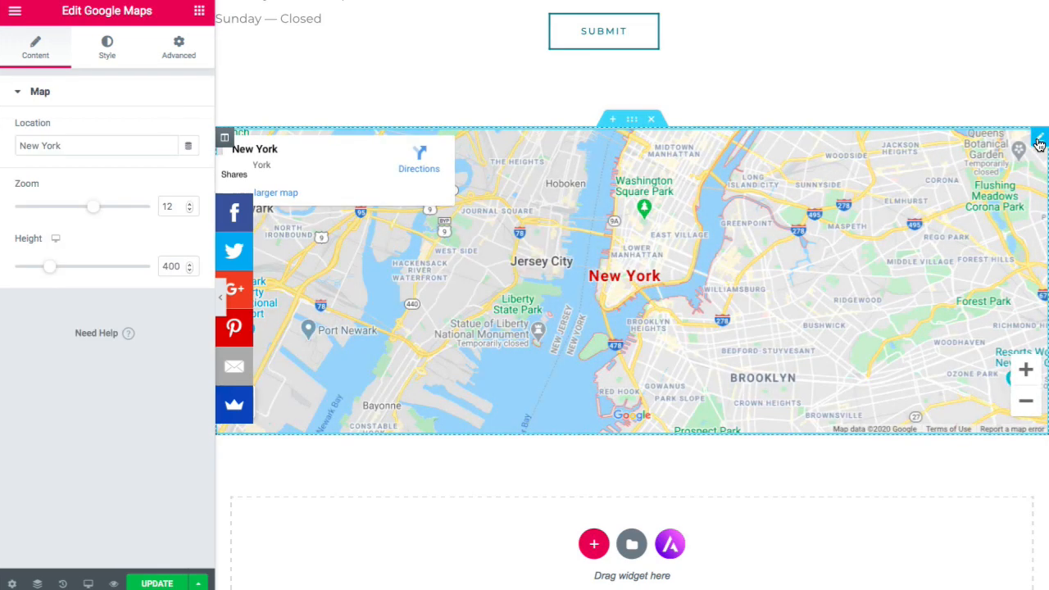
pyautogui.tripleClick(64, 145)
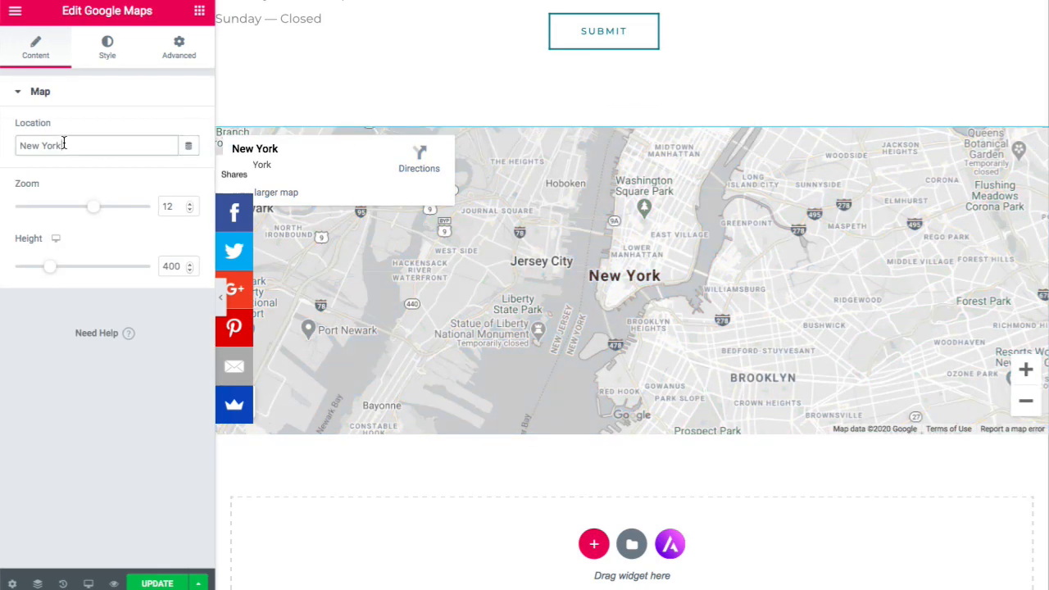
pyautogui.write('New')
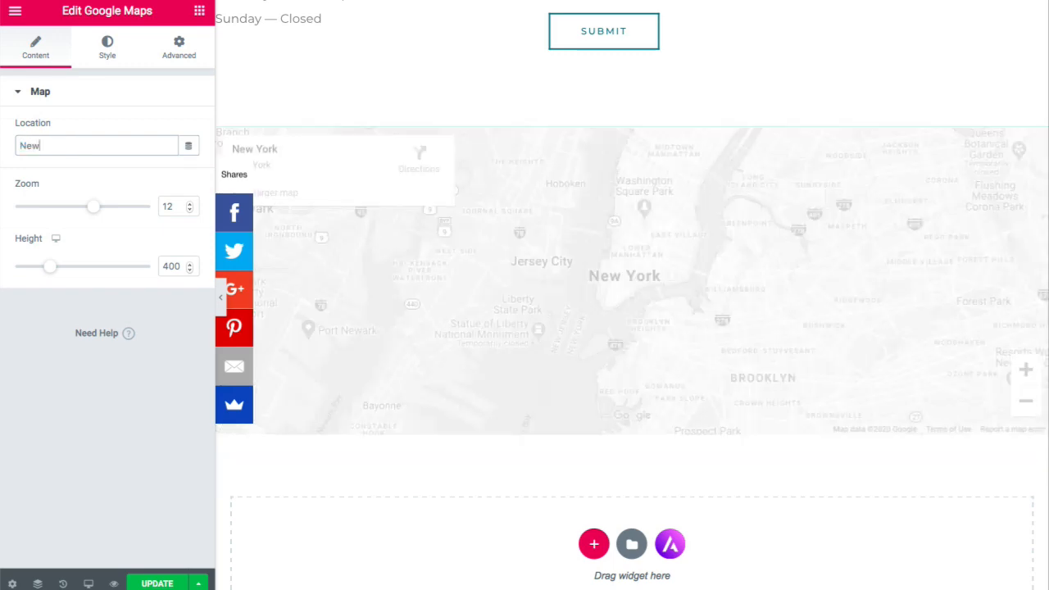
pyautogui.write('port Beach Ca')
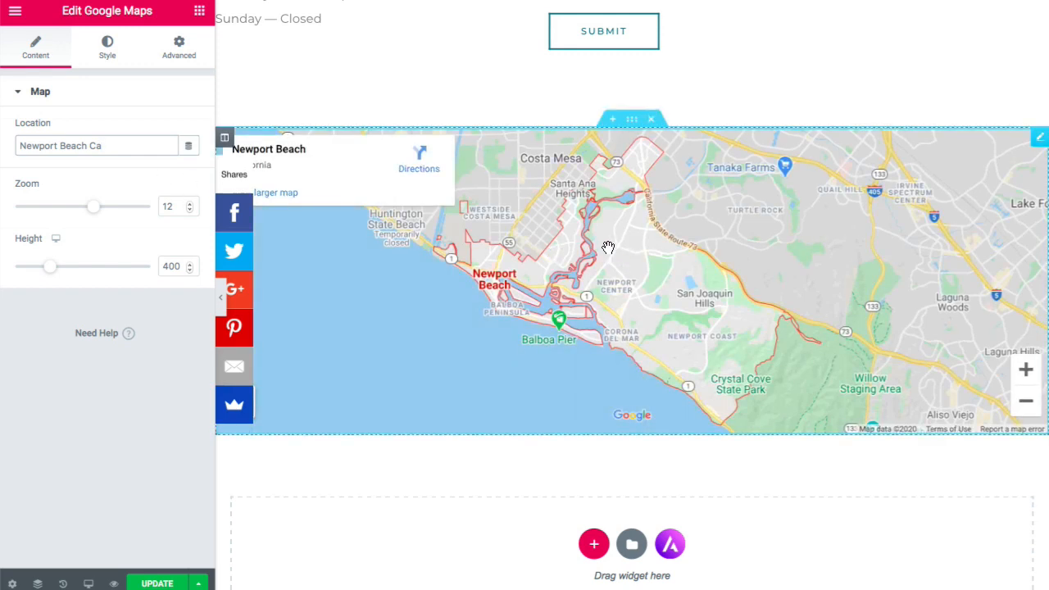
pyautogui.scroll(5, 569, 214)
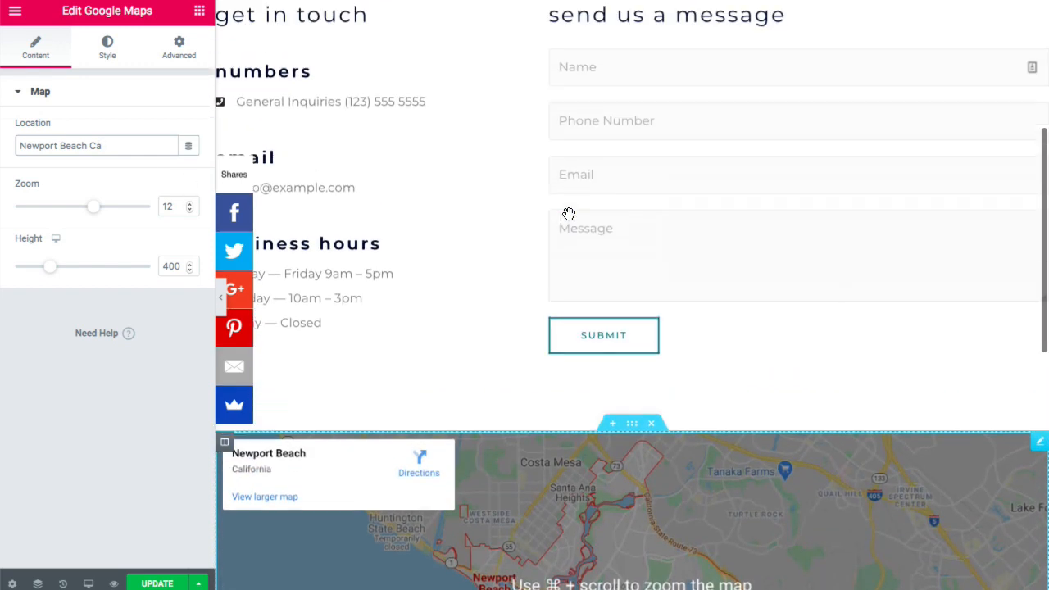
pyautogui.scroll(3, 569, 214)
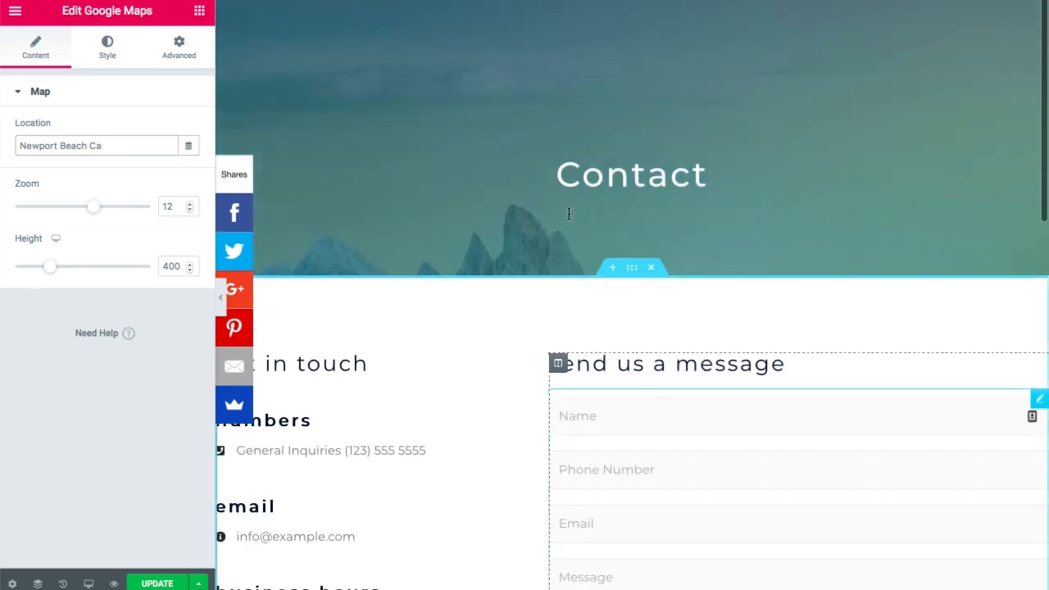
pyautogui.scroll(-3, 569, 215)
pyautogui.scroll(-8, 568, 218)
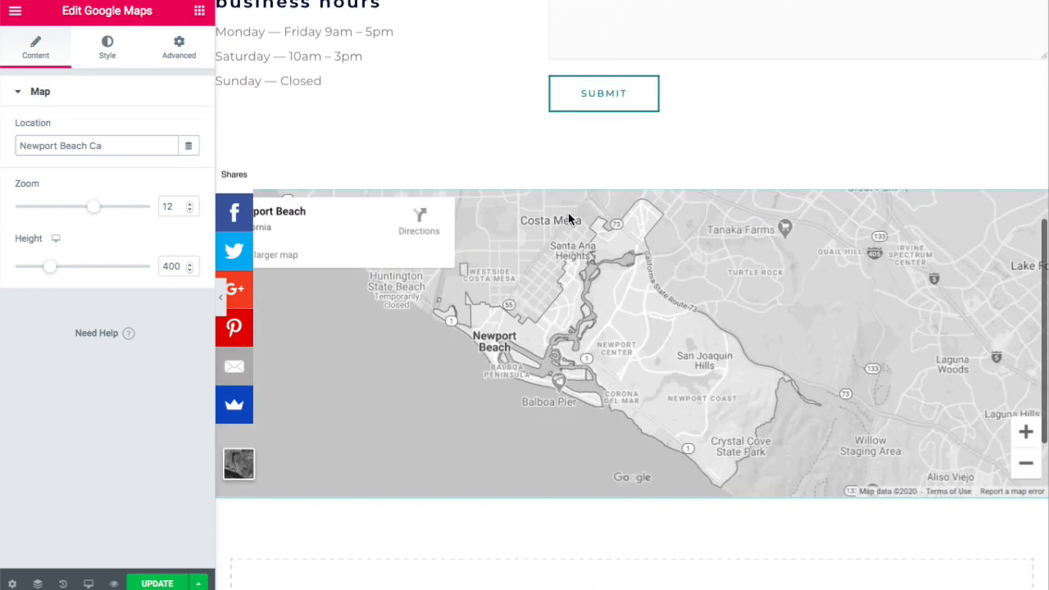
pyautogui.scroll(10, 568, 213)
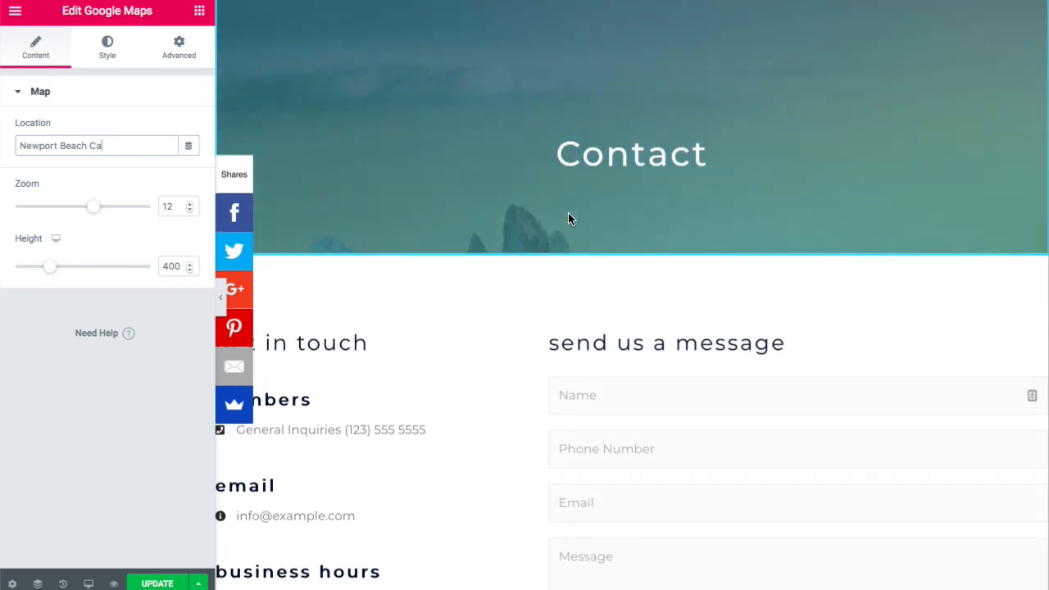
pyautogui.scroll(-5, 568, 213)
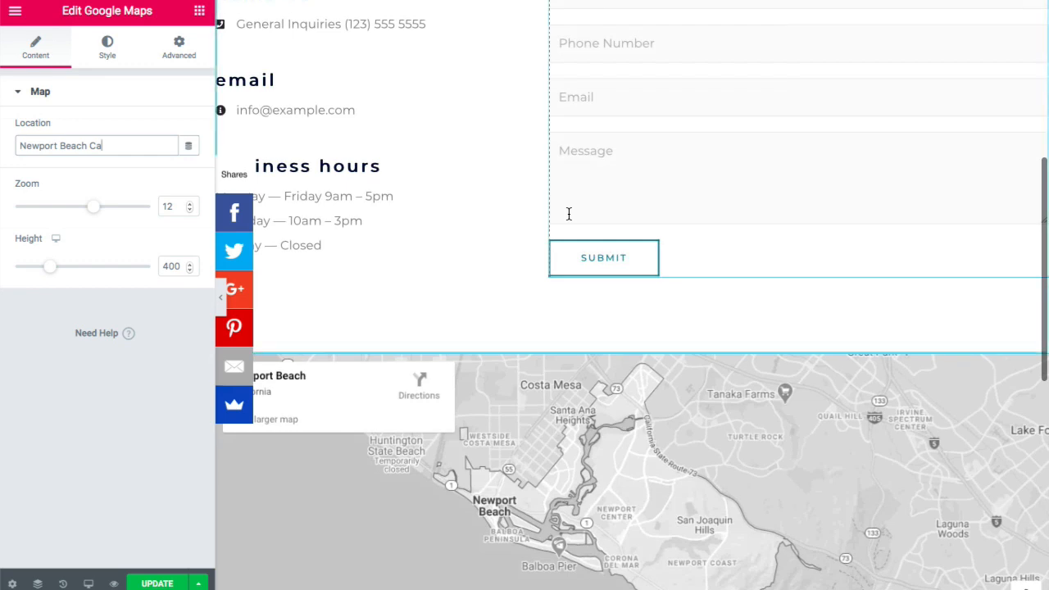
pyautogui.scroll(1, 568, 214)
pyautogui.scroll(1, 568, 213)
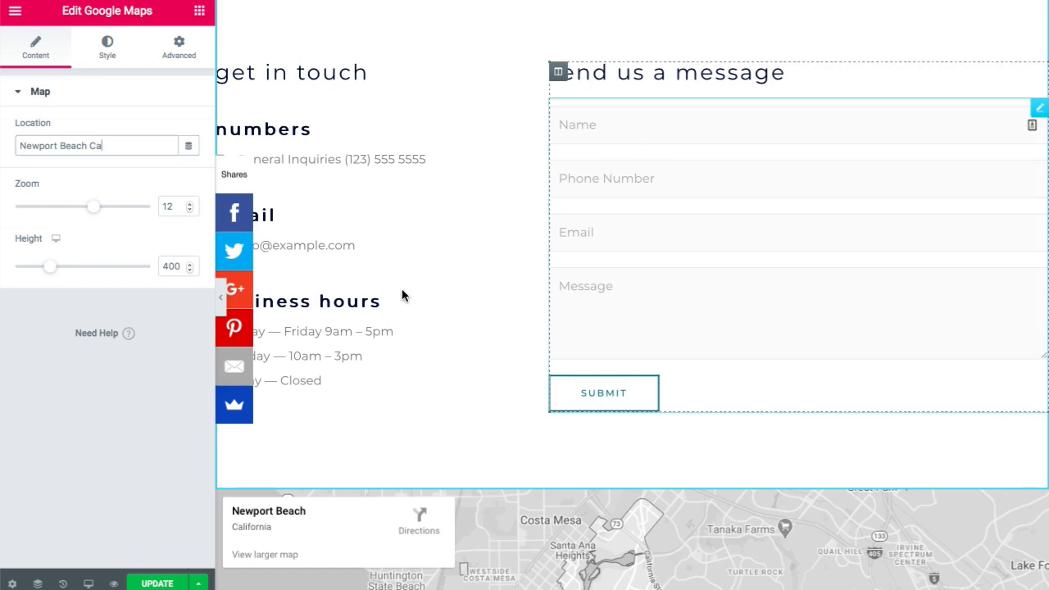
# - Preview the page with the editor panel hidden, then restore the panel and save the update
pyautogui.click(222, 301)
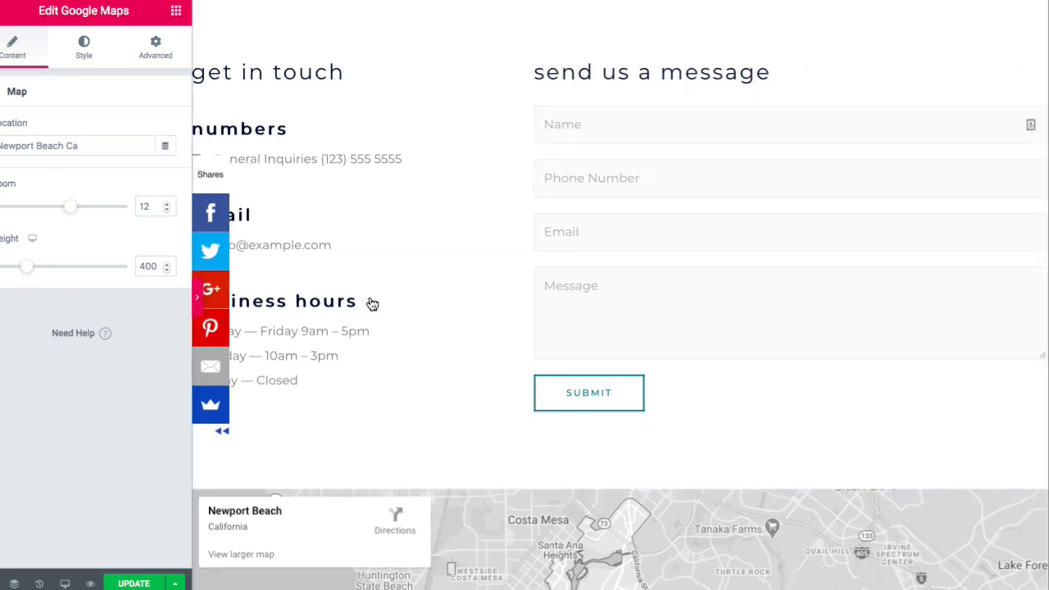
pyautogui.scroll(5, 395, 302)
pyautogui.scroll(-10, 395, 301)
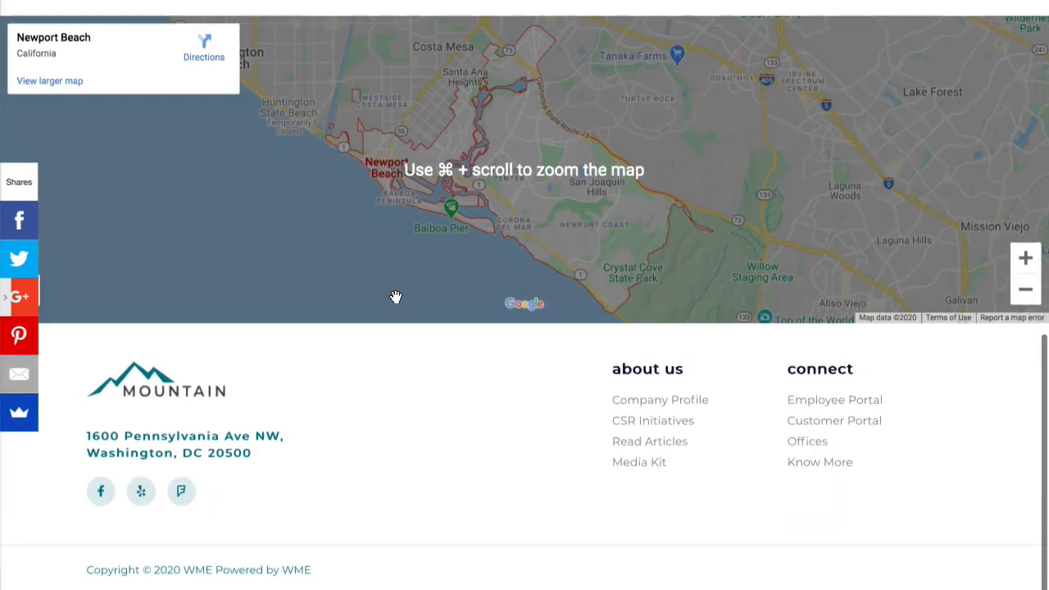
pyautogui.scroll(5, 395, 301)
pyautogui.scroll(3, 396, 296)
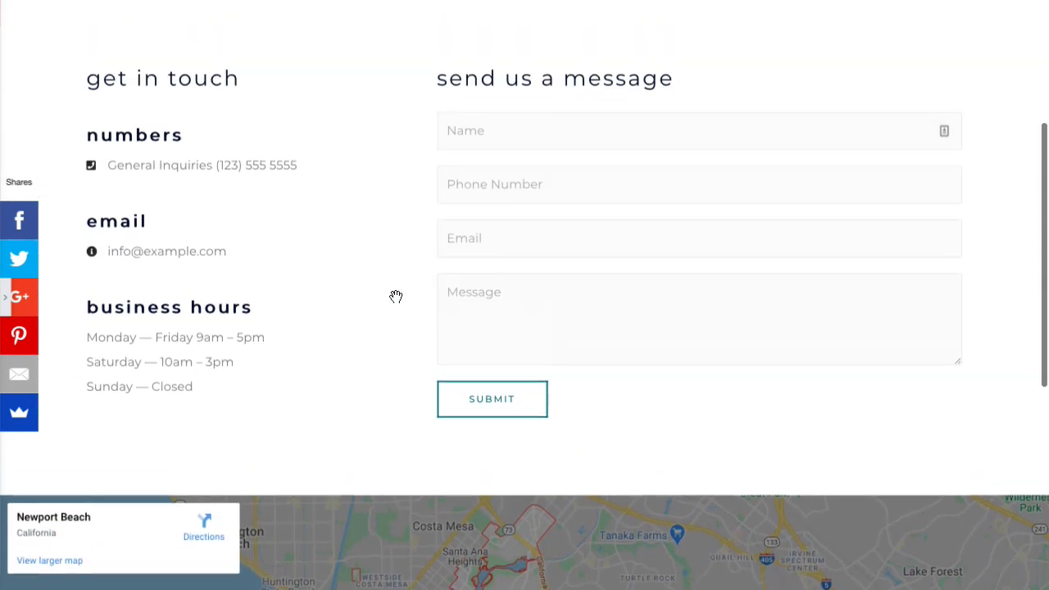
pyautogui.click(9, 300)
pyautogui.hotkey('ctrl', 's')
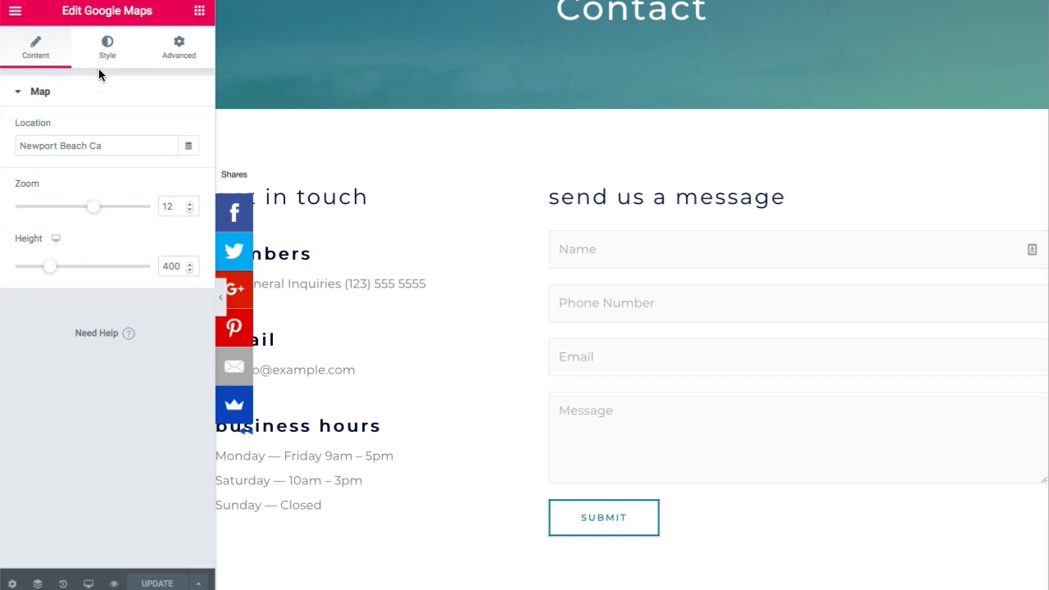
# - Exit Elementor to the dashboard and go to WPForms All Forms
pyautogui.click(15, 13)
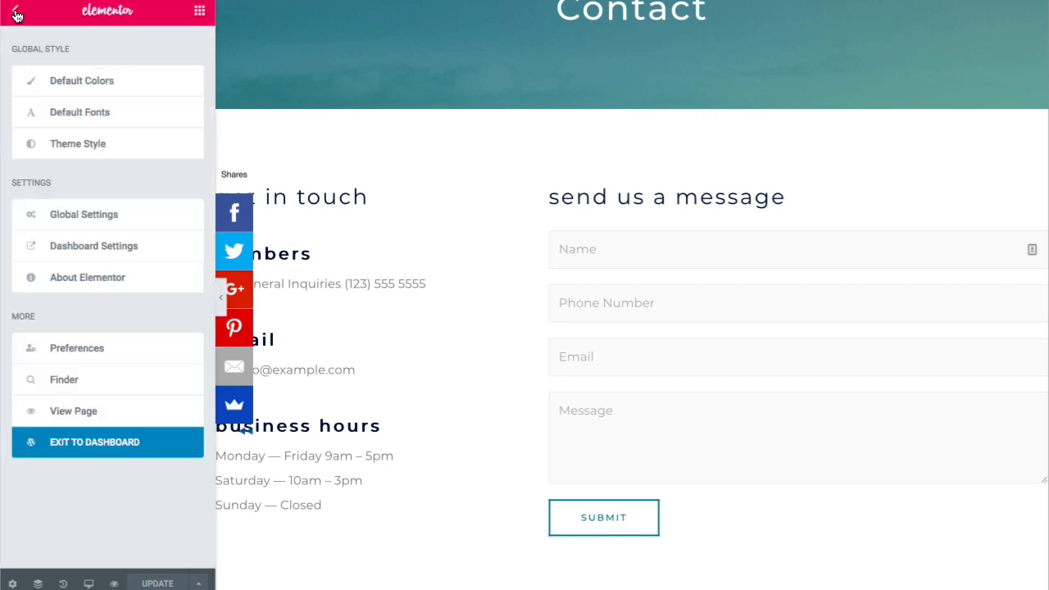
pyautogui.click(87, 445)
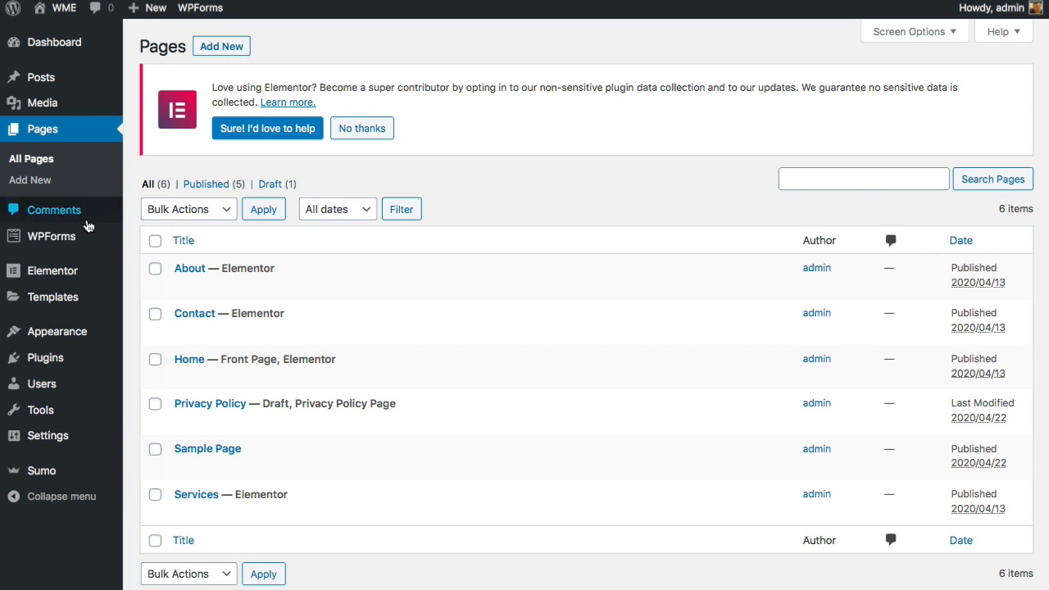
pyautogui.moveTo(64, 244)
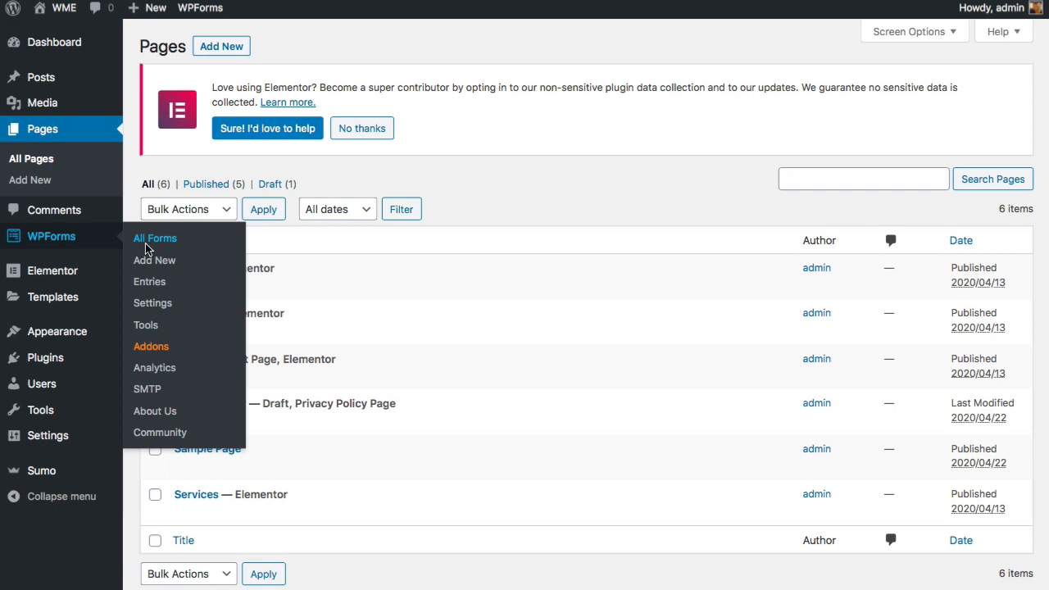
pyautogui.click(148, 243)
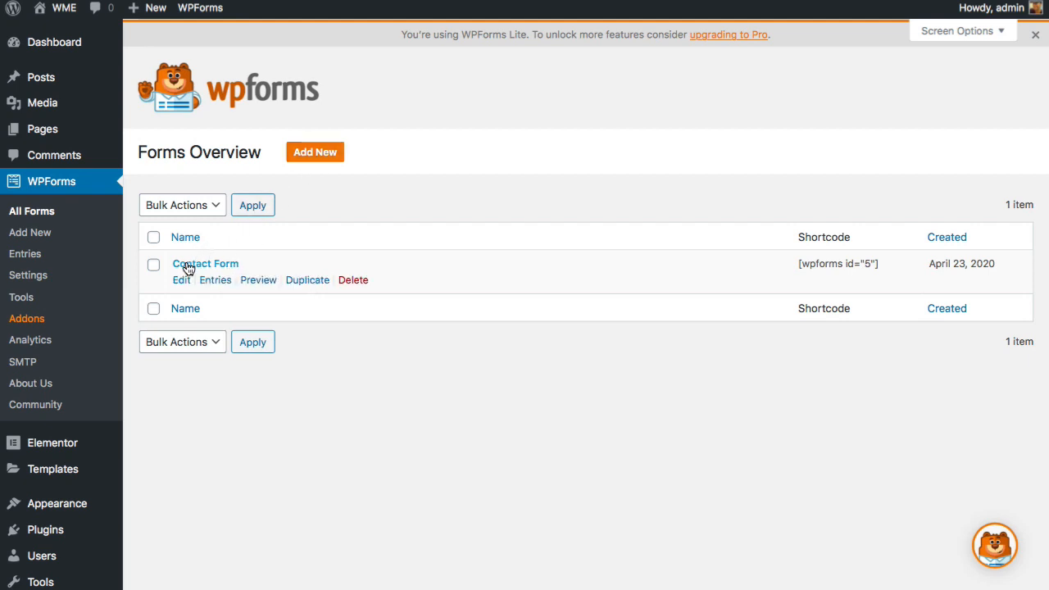
# - Open Contact Form in the WPForms builder, try moving the Name field, then view General settings
pyautogui.click(183, 283)
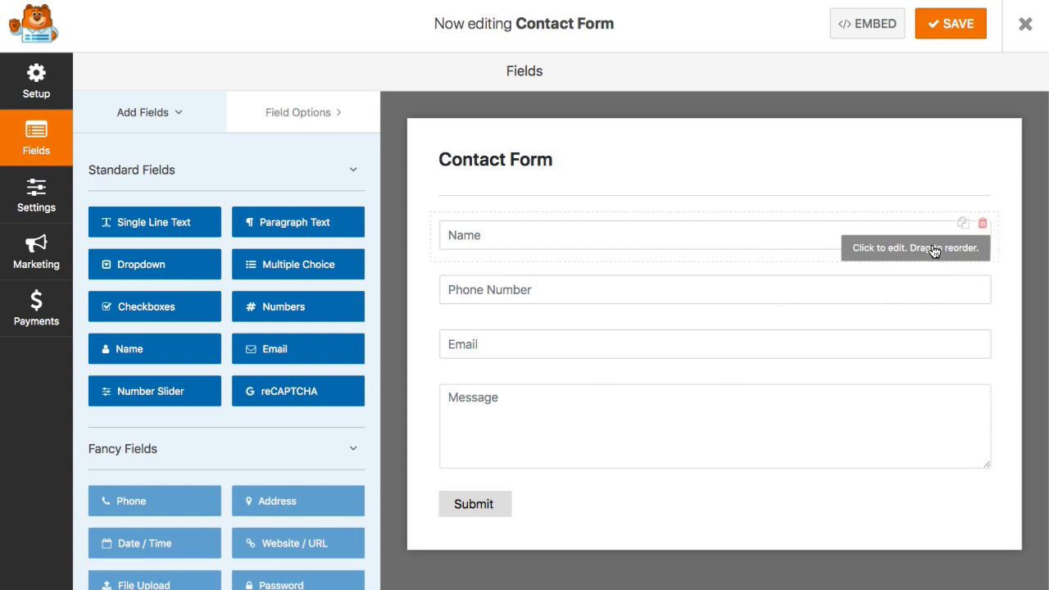
pyautogui.moveTo(932, 248)
pyautogui.mouseDown()
pyautogui.moveTo(923, 325)
pyautogui.moveTo(929, 229)
pyautogui.mouseUp()
pyautogui.scroll(-2, 257, 283)
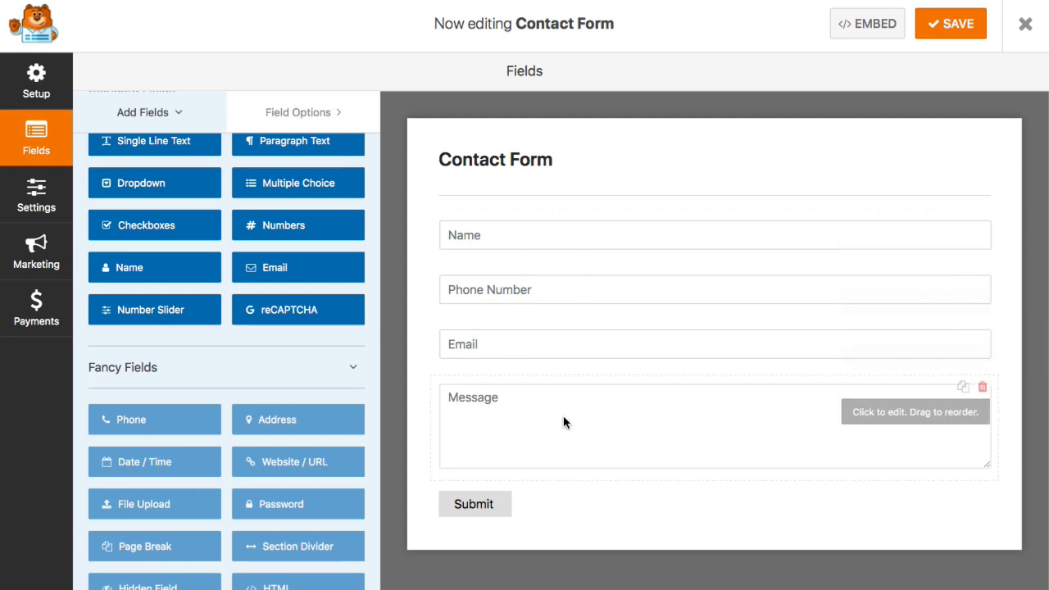
pyautogui.click(39, 189)
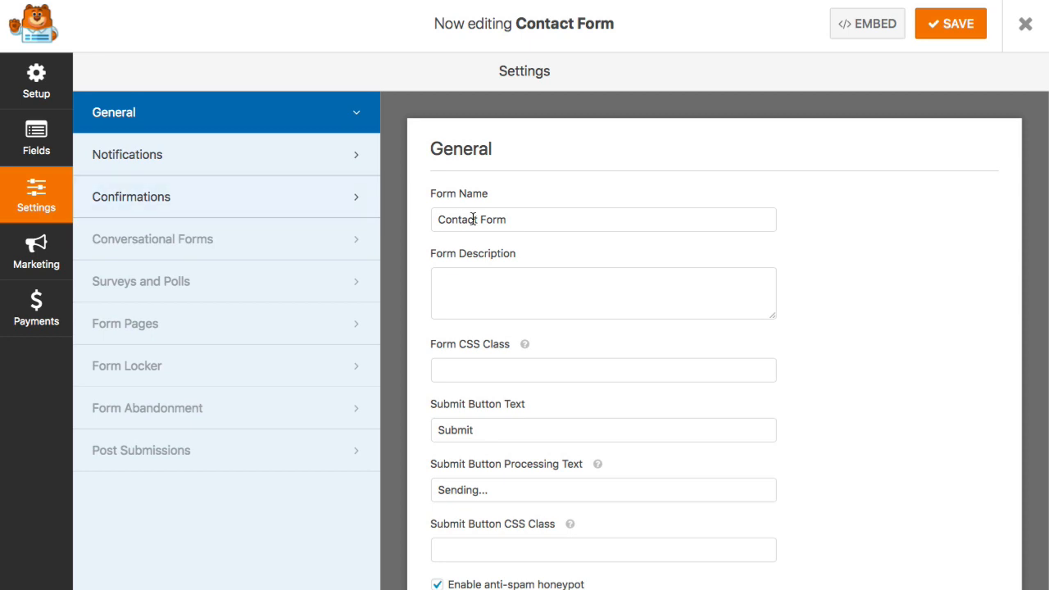
# - Change the submit button text from 'Submit' to 'Get Started' and save the form
pyautogui.scroll(-1, 501, 369)
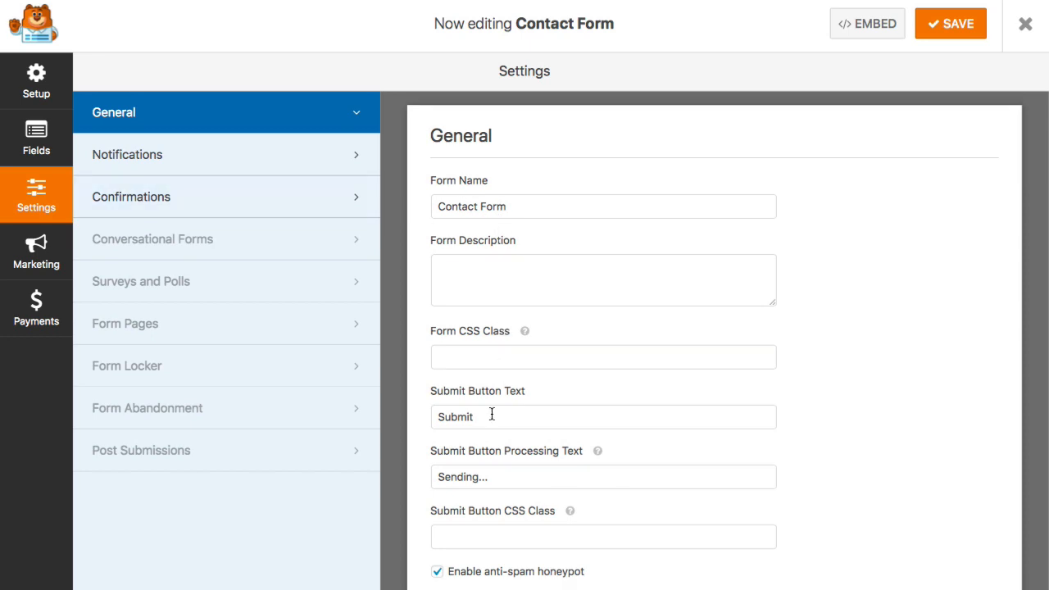
pyautogui.click(492, 415)
pyautogui.press('super+a')
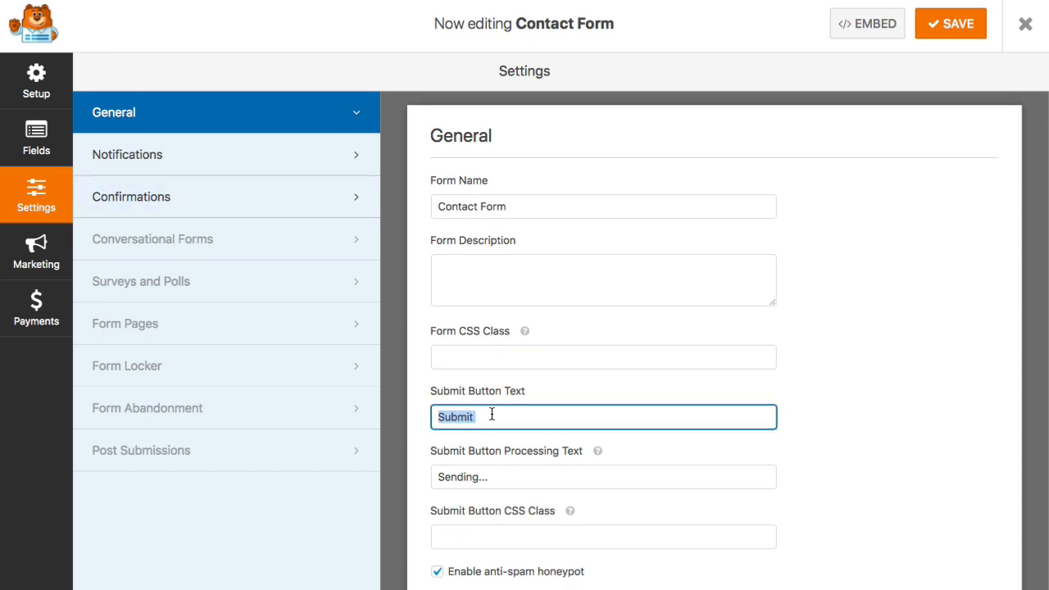
pyautogui.write('Get Sta')
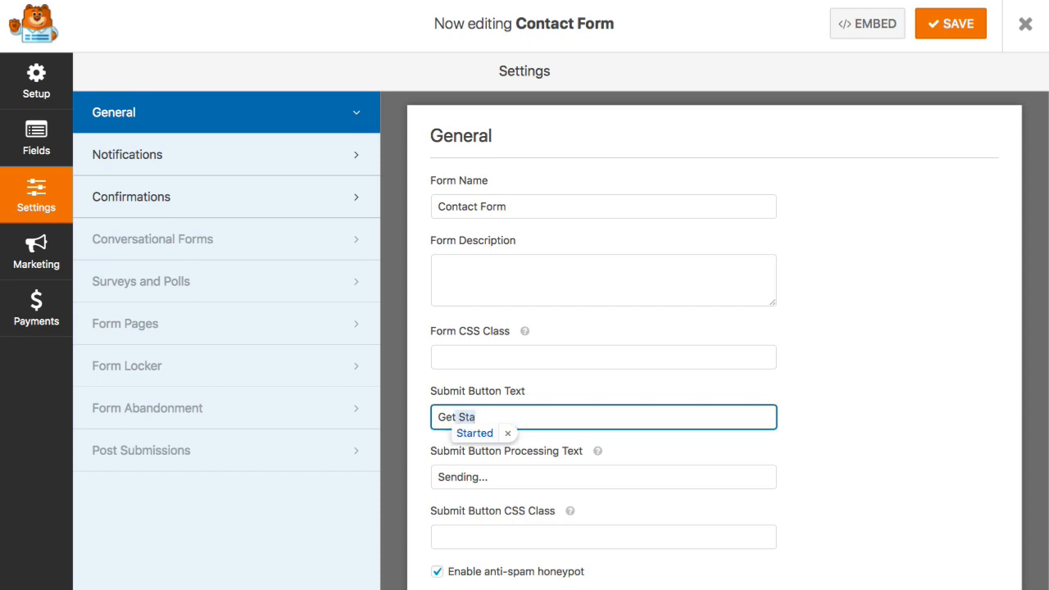
pyautogui.write('rted')
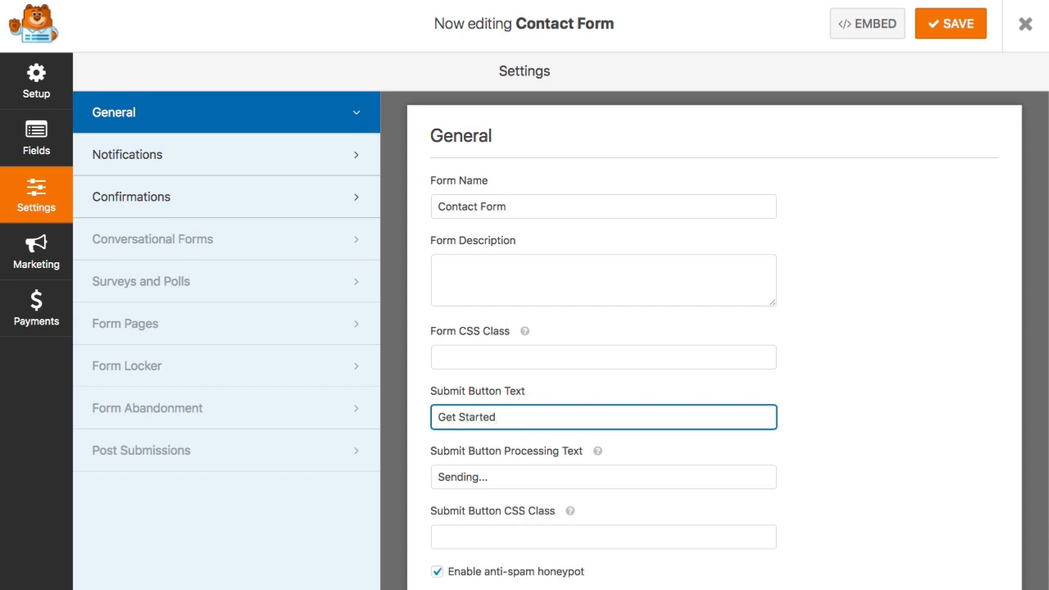
pyautogui.click(951, 24)
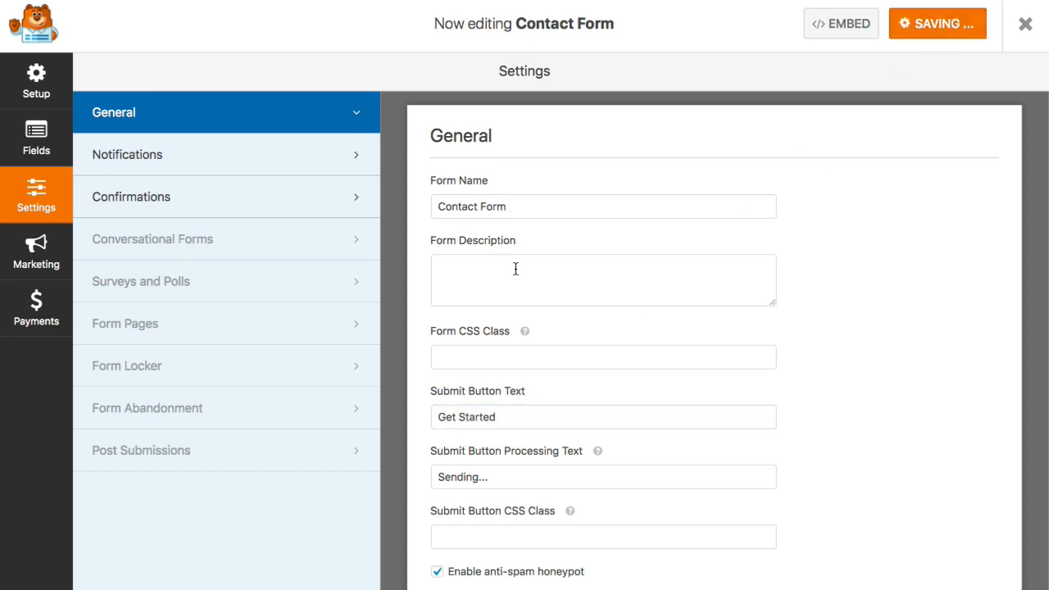
pyautogui.scroll(-3, 509, 263)
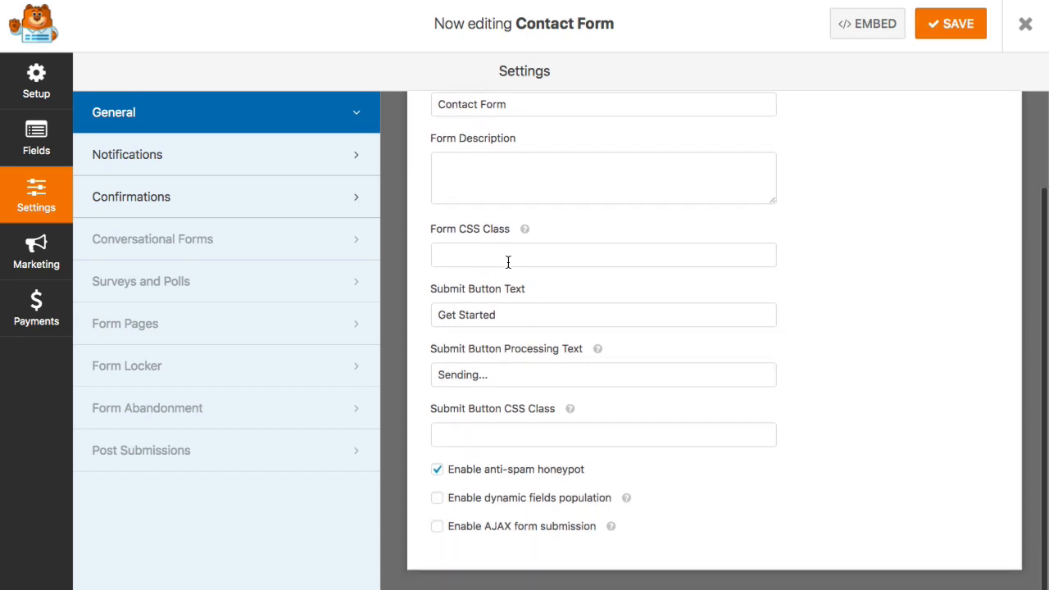
pyautogui.scroll(3, 508, 262)
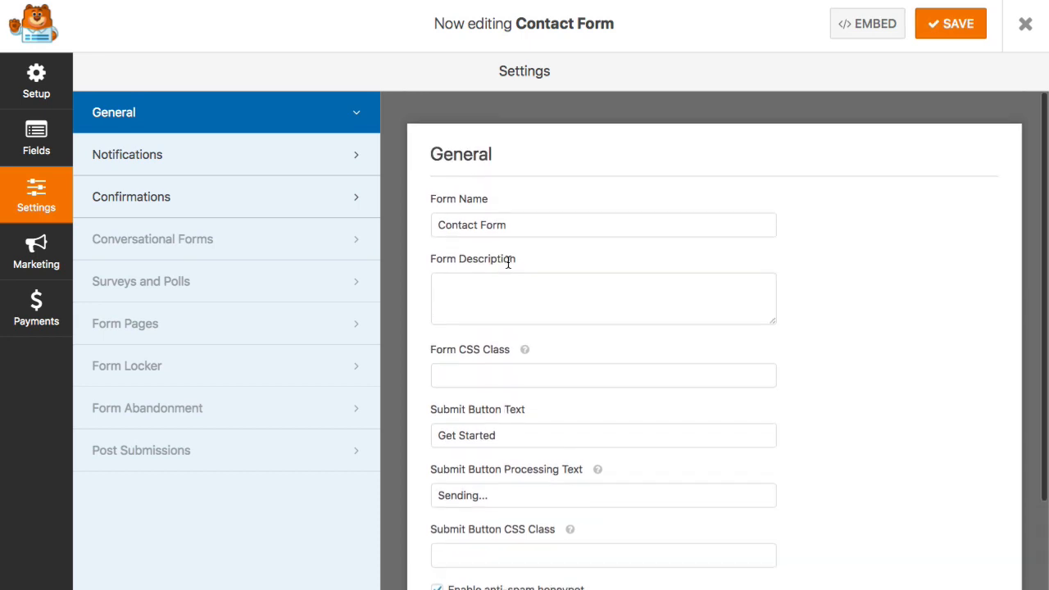
# - Set the default notification's Send To address to the owner's e-mail and save the form
pyautogui.click(148, 164)
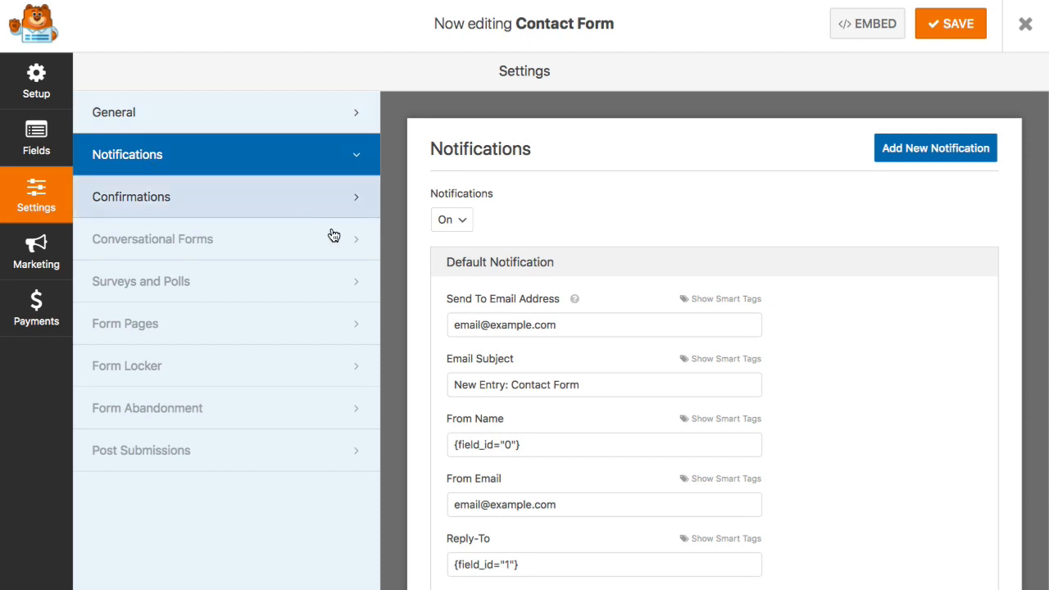
pyautogui.scroll(-2, 384, 257)
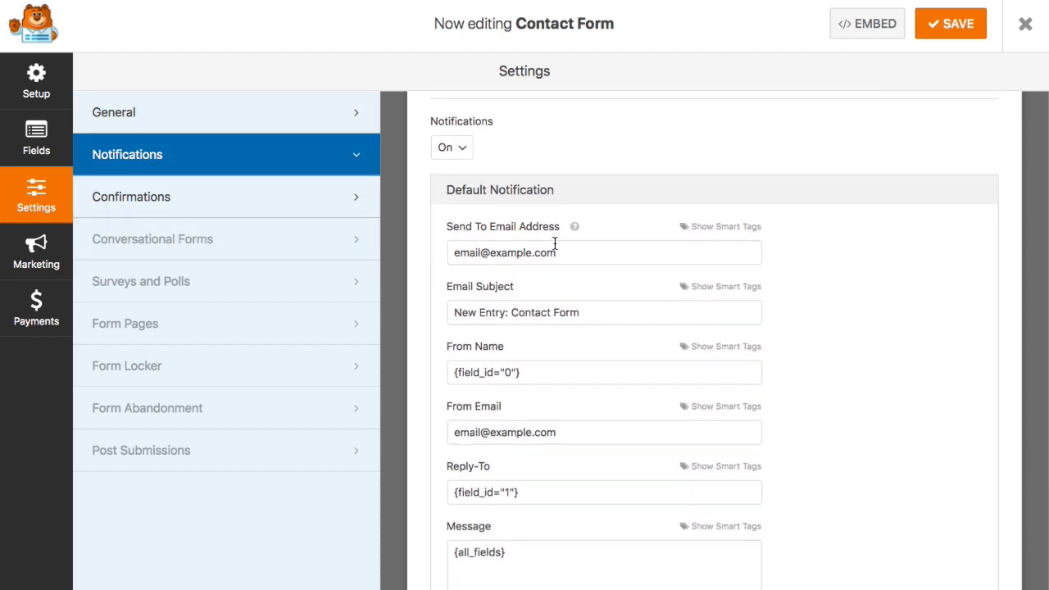
pyautogui.moveTo(574, 227)
pyautogui.tripleClick(584, 250)
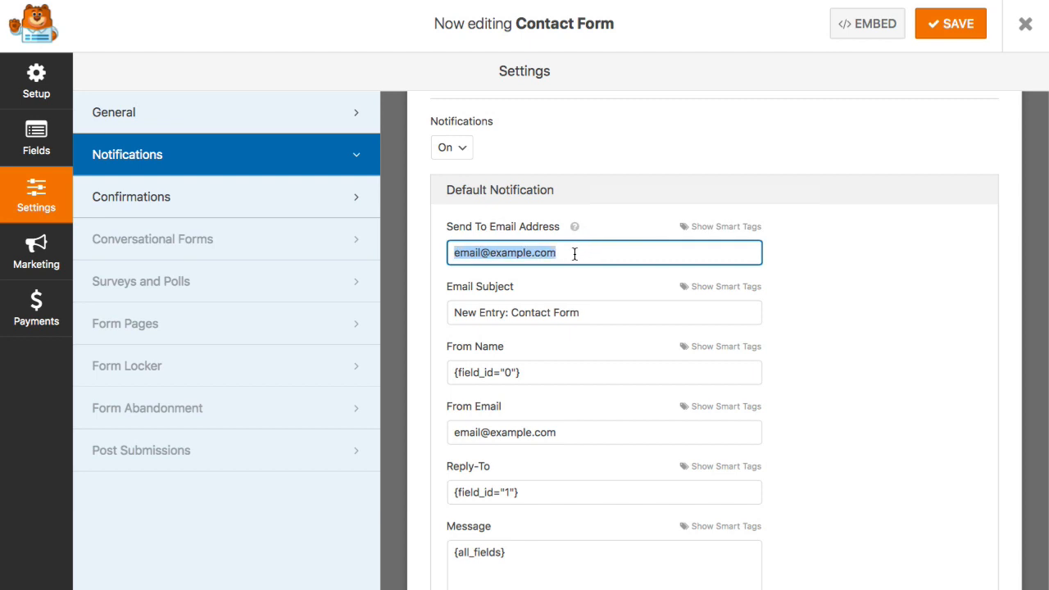
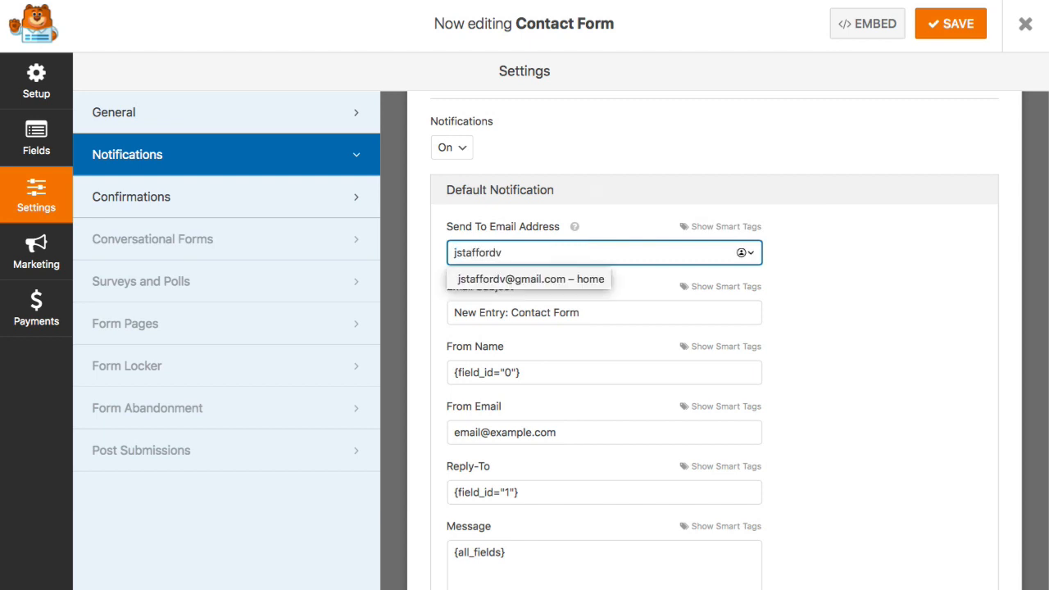
pyautogui.click(616, 227)
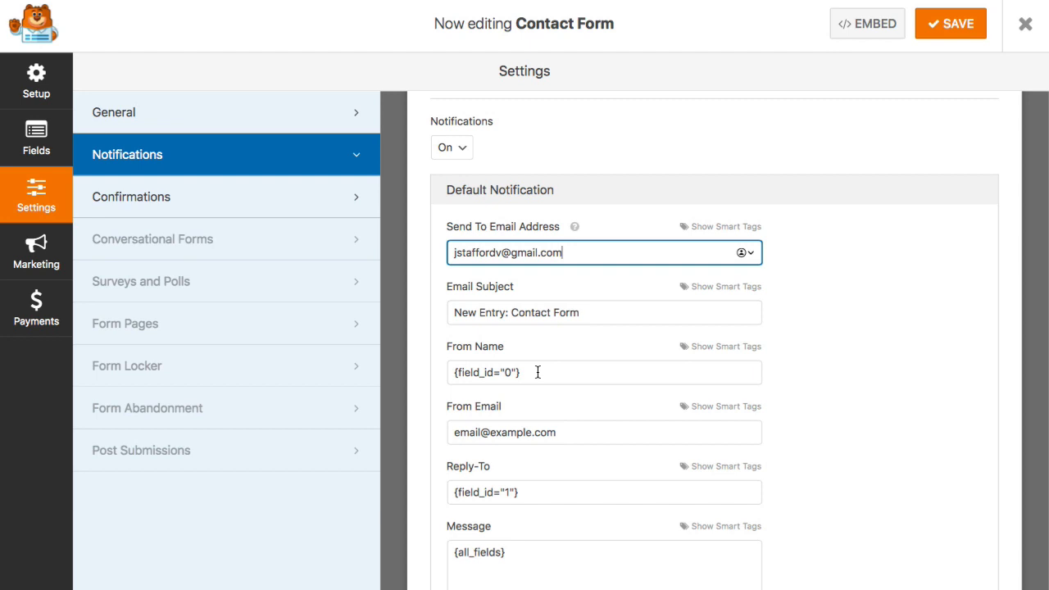
pyautogui.scroll(-3, 538, 372)
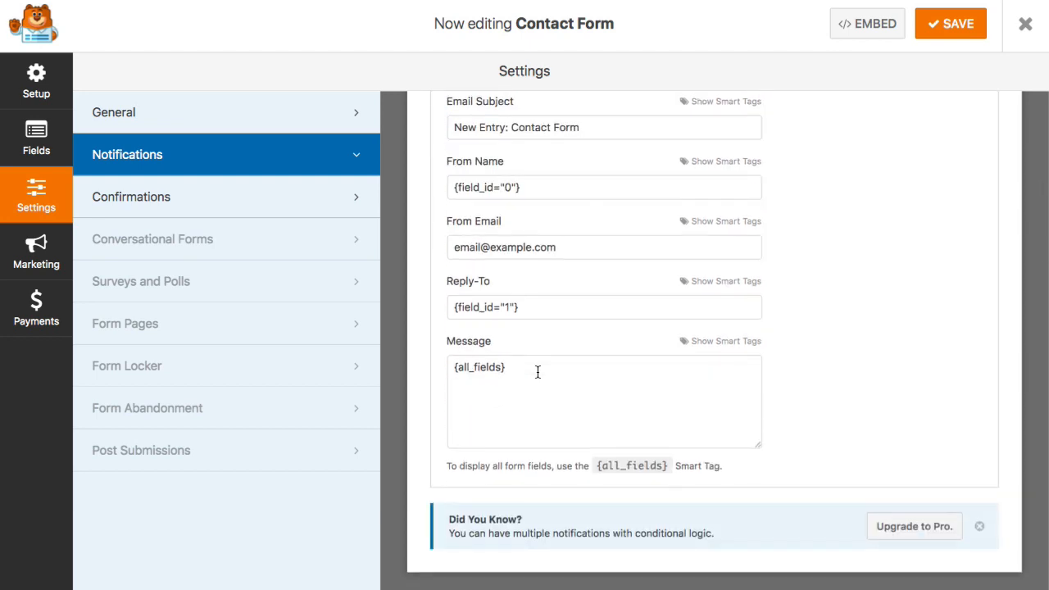
pyautogui.scroll(1, 538, 372)
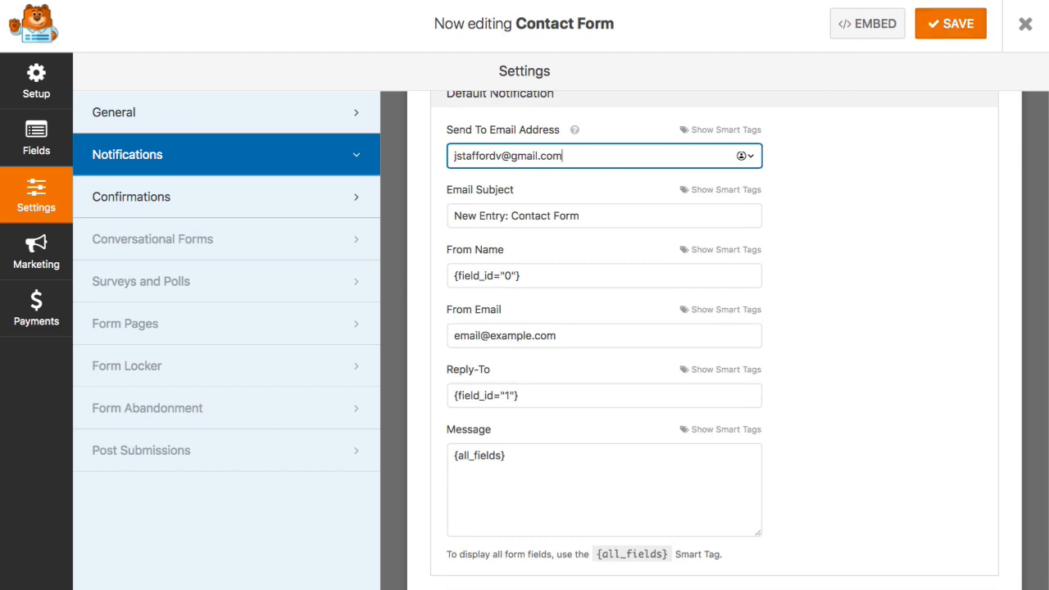
pyautogui.click(942, 32)
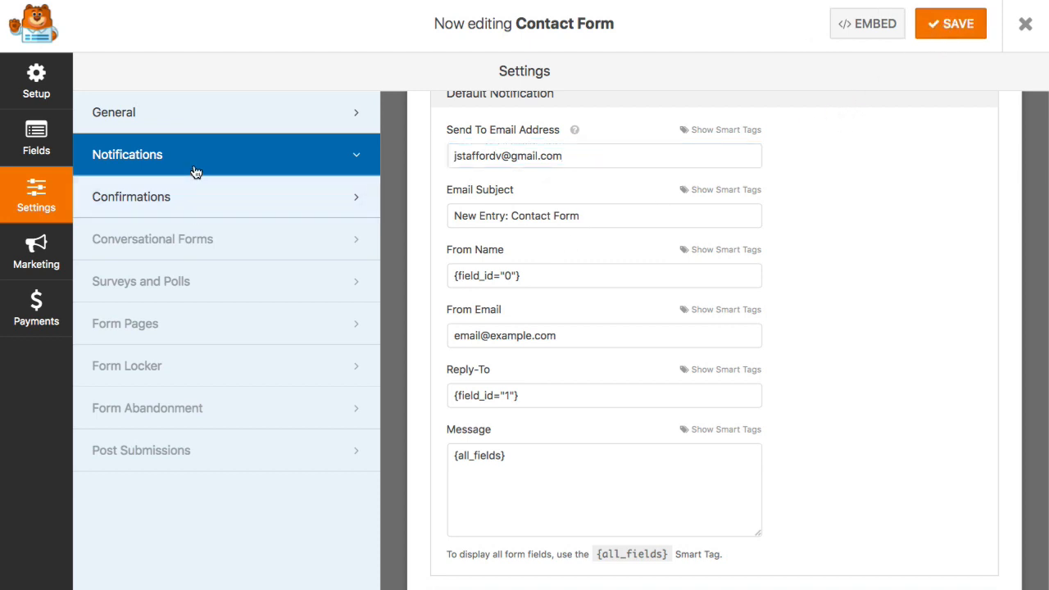
# - Review the default thank-you confirmation message, then view the Marketing integrations
pyautogui.click(181, 209)
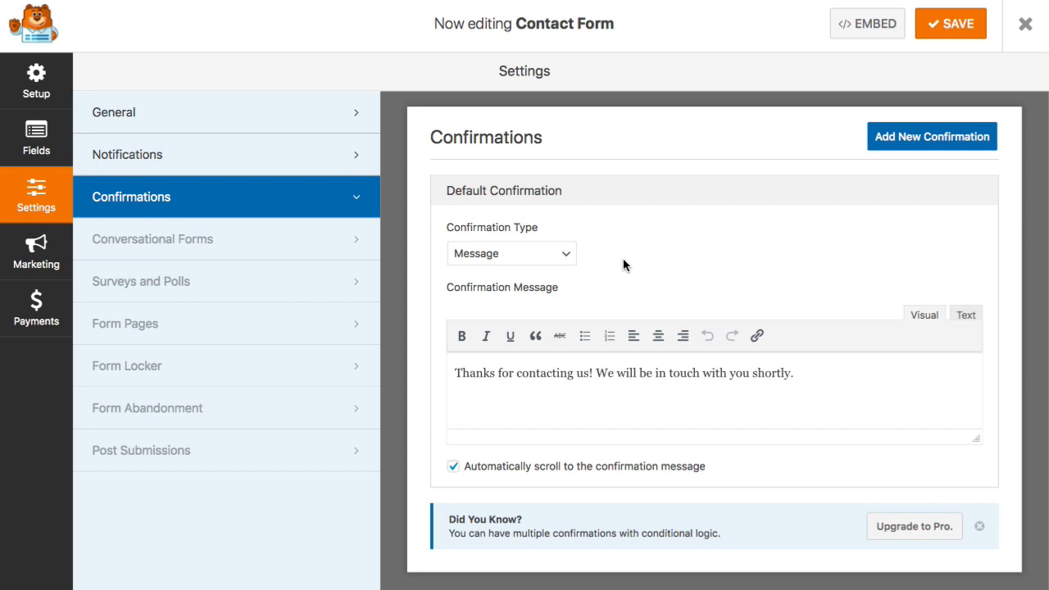
pyautogui.click(54, 251)
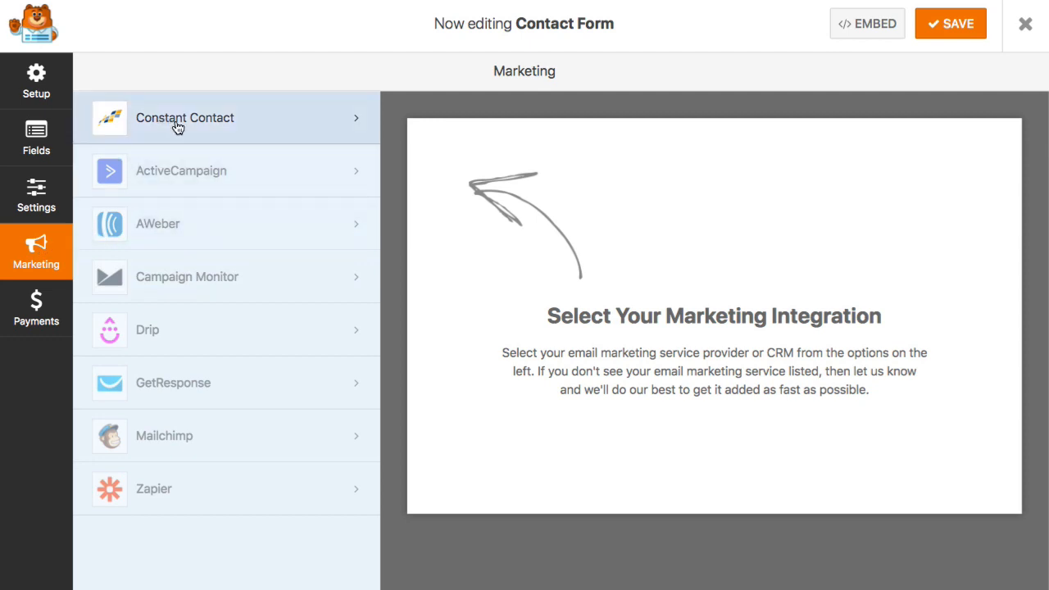
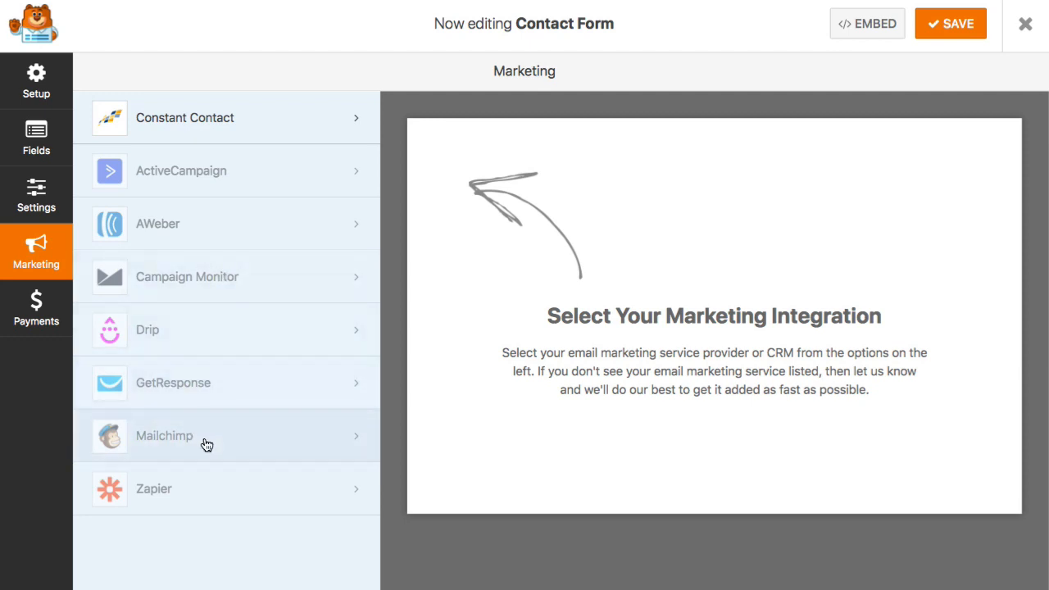
# - Save the Contact Form with its Name, Phone Number, Email and Message fields, then exit the builder
pyautogui.click(36, 82)
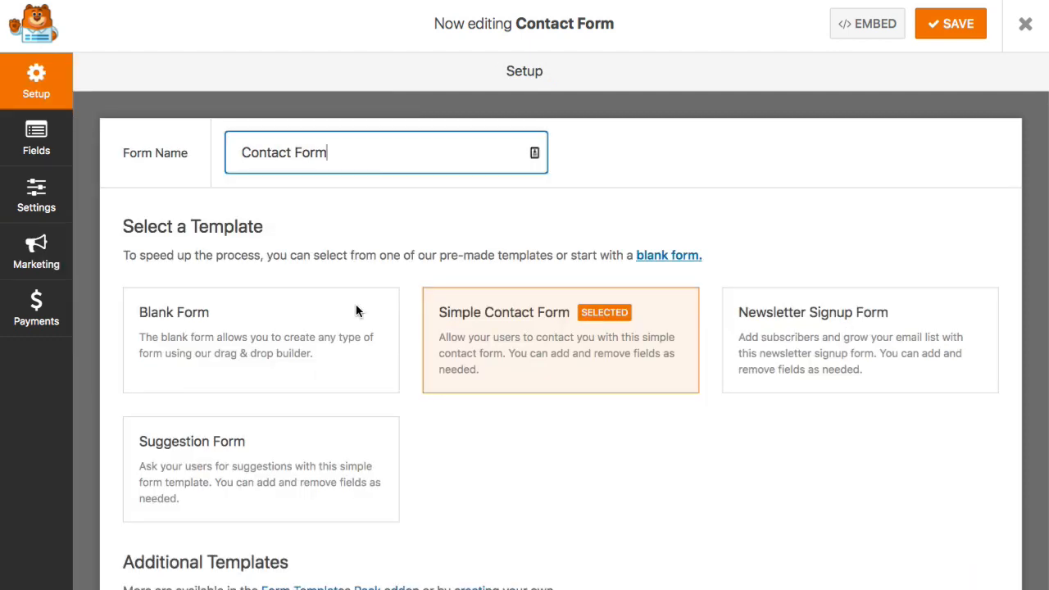
pyautogui.click(45, 150)
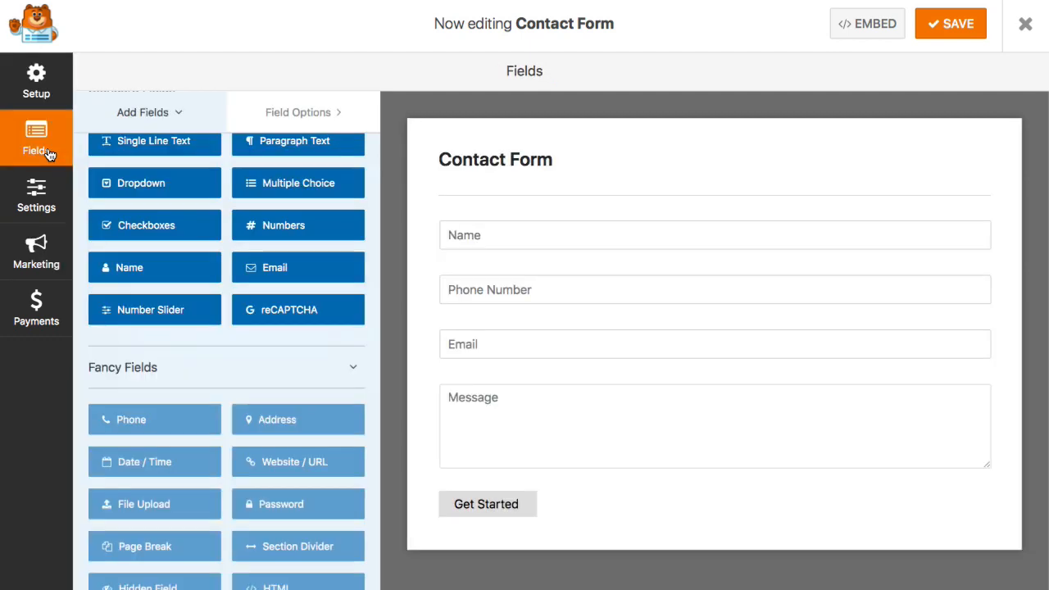
pyautogui.click(957, 28)
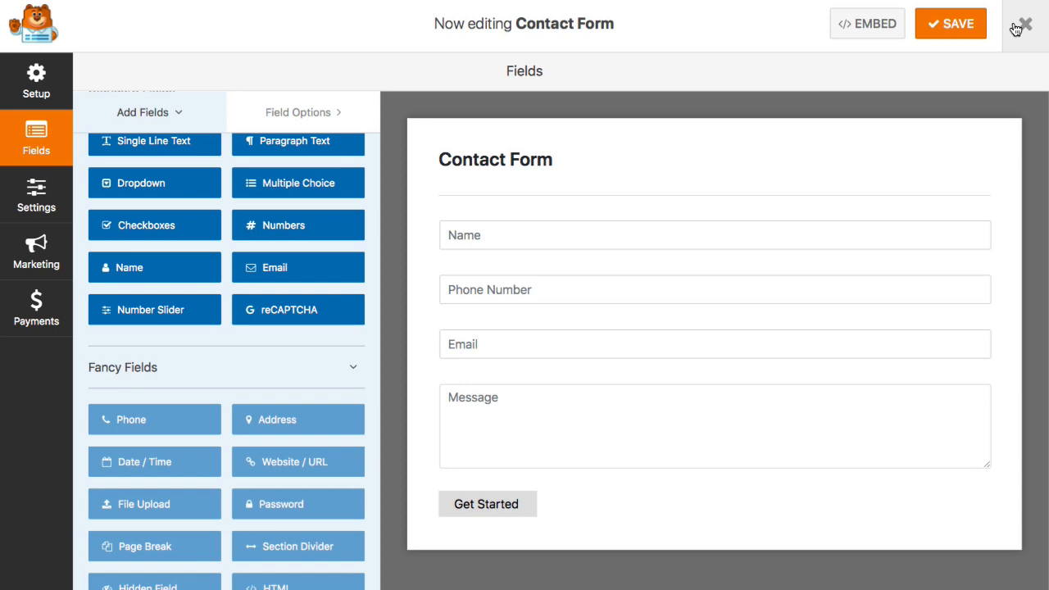
pyautogui.click(1017, 30)
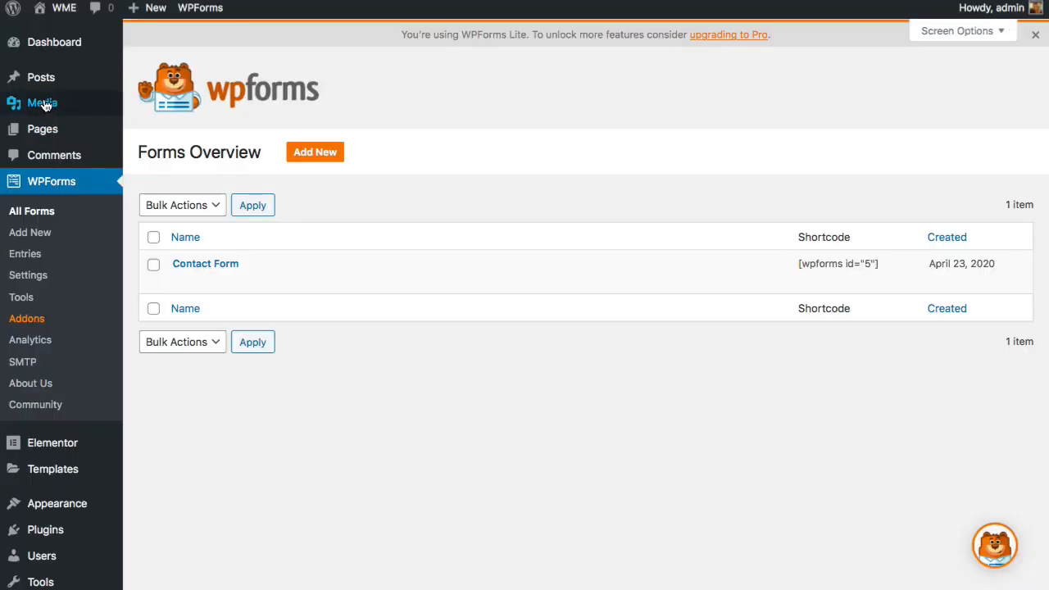
# - From the All Pages list, open the Services page with Edit with Elementor
pyautogui.moveTo(25, 129)
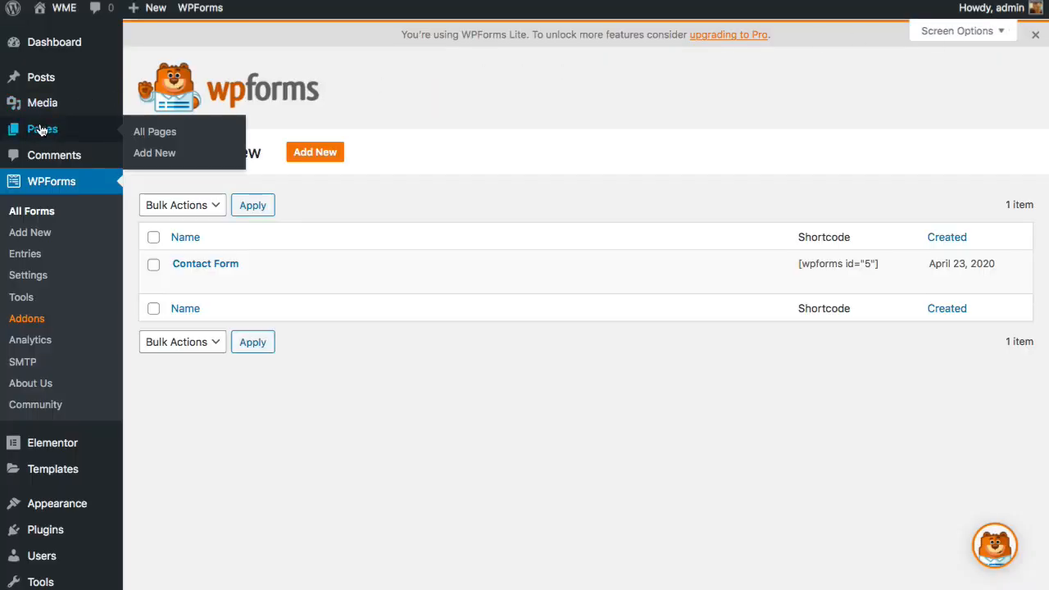
pyautogui.click(148, 134)
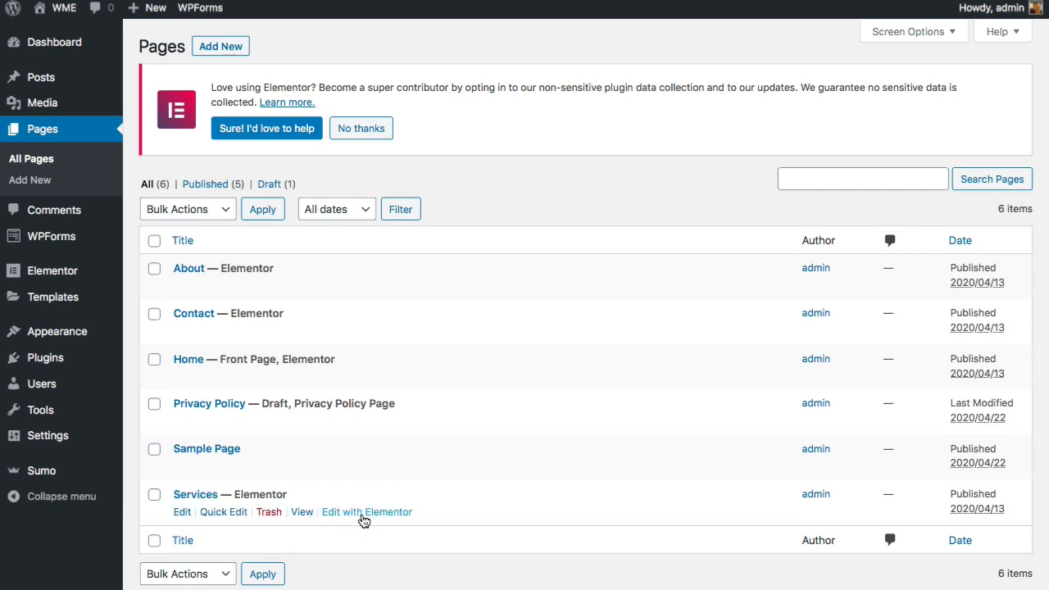
pyautogui.click(364, 513)
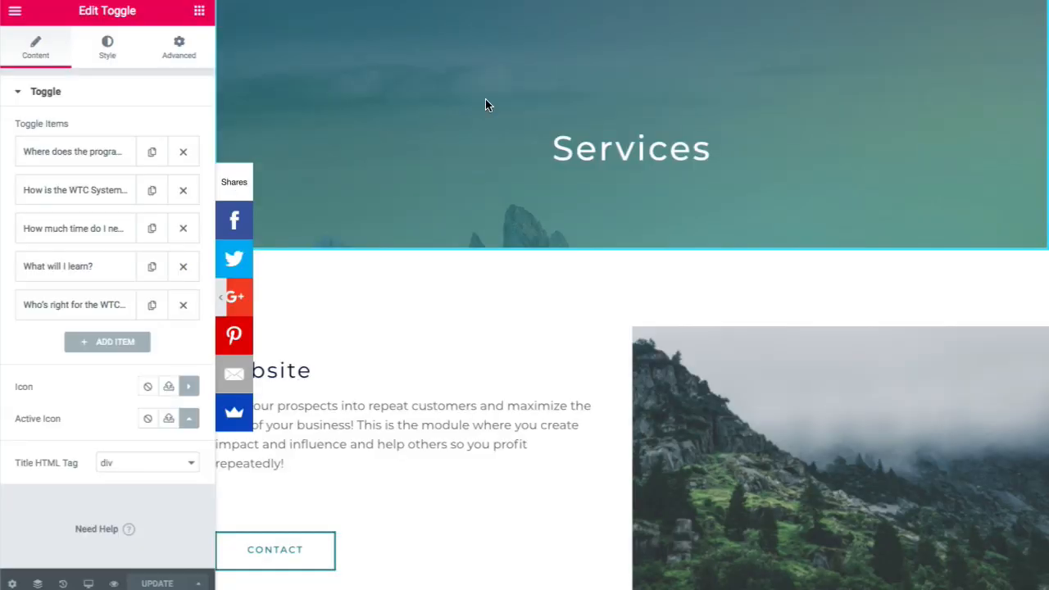
# - Select the website section's heading and paragraph on the Services page
pyautogui.scroll(-3, 485, 99)
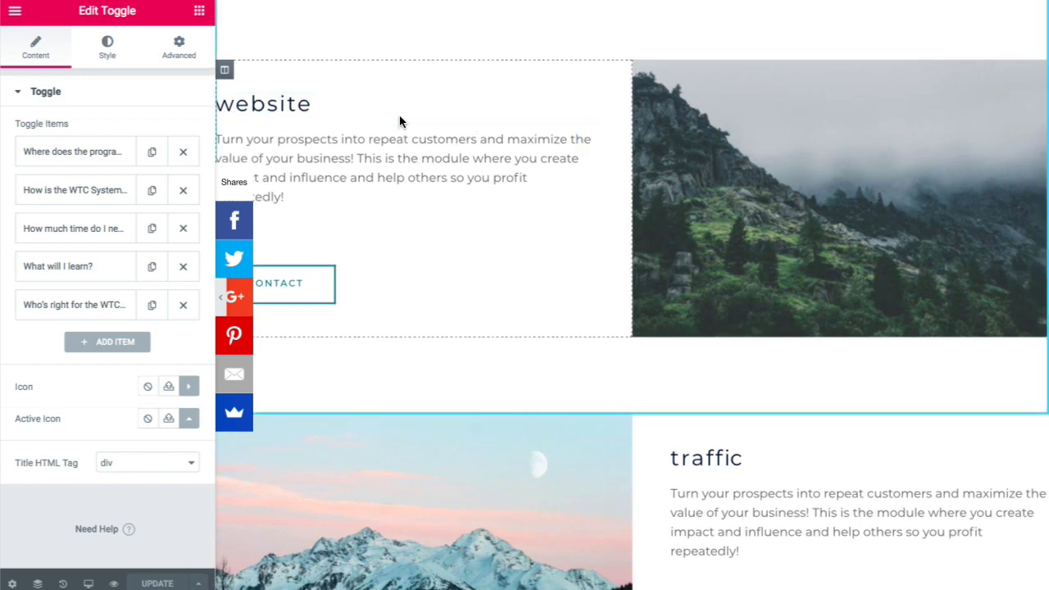
pyautogui.click(337, 104)
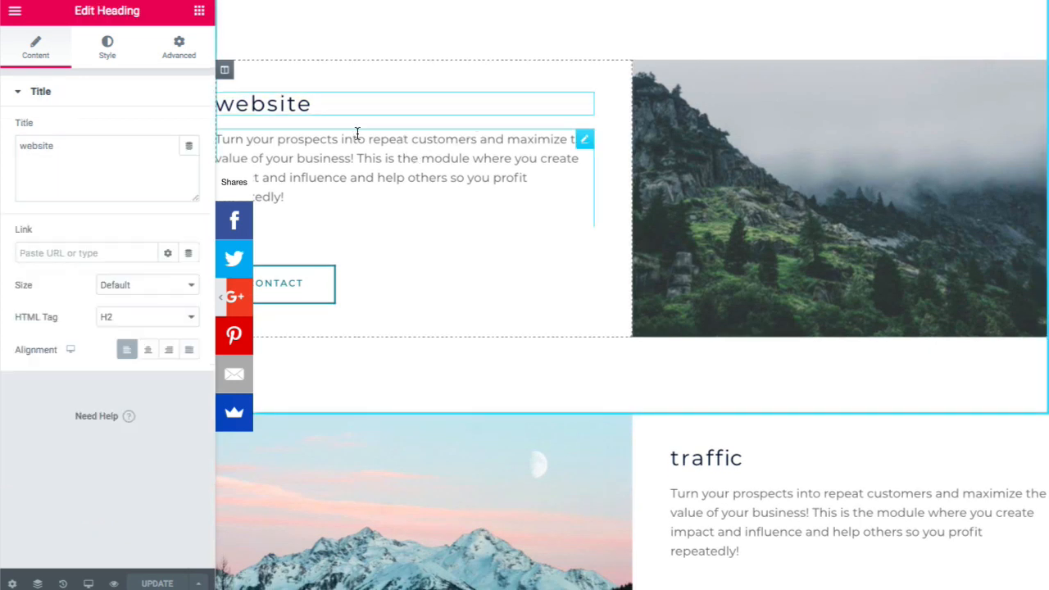
pyautogui.click(358, 135)
# - Scroll the Services page preview down to the traffic section and its Contact button
pyautogui.scroll(-3, 448, 173)
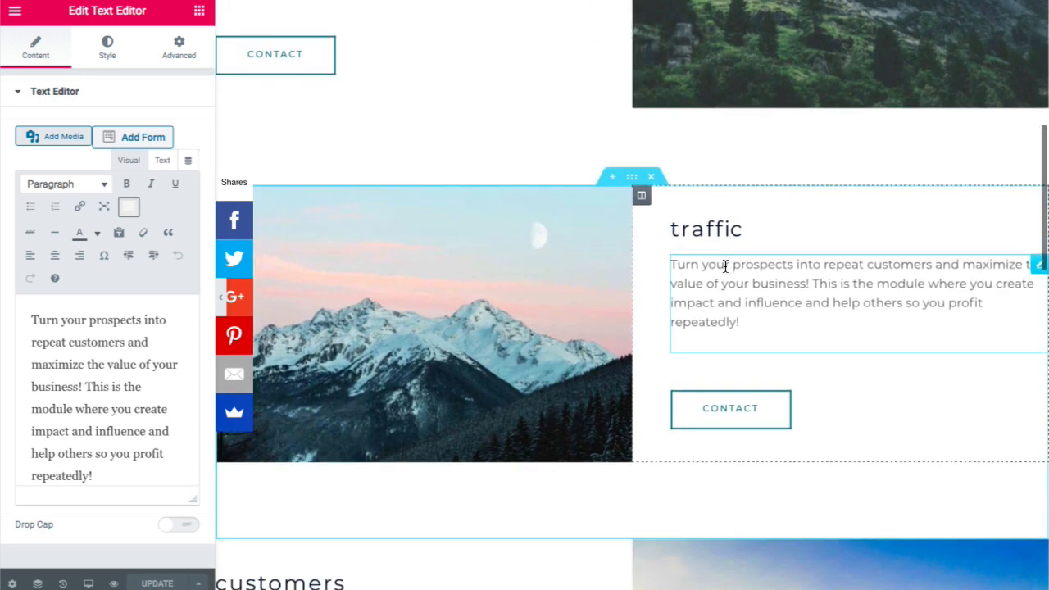
pyautogui.scroll(-6, 710, 265)
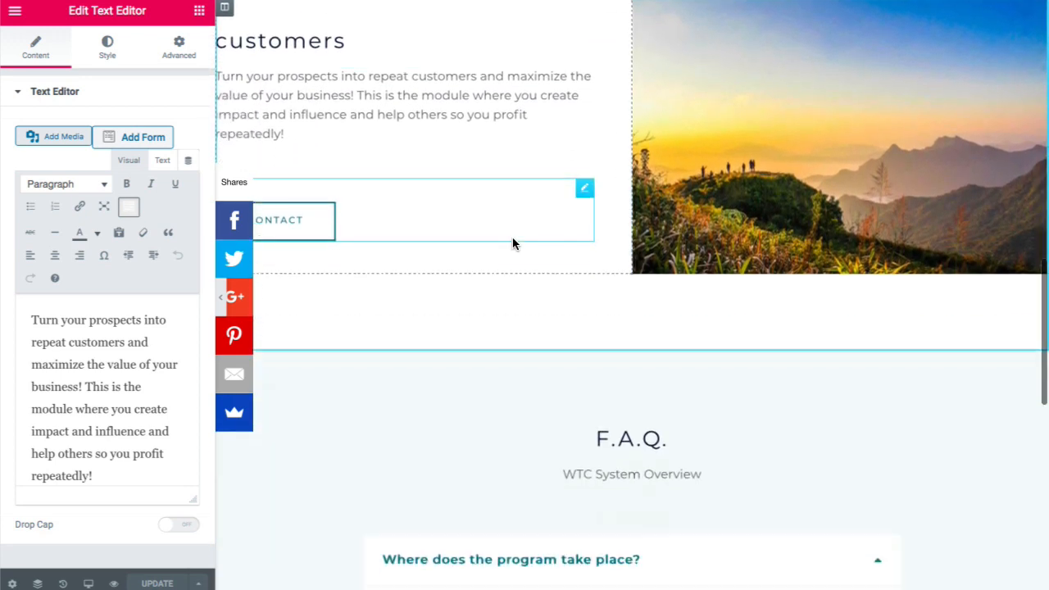
pyautogui.scroll(-5, 512, 239)
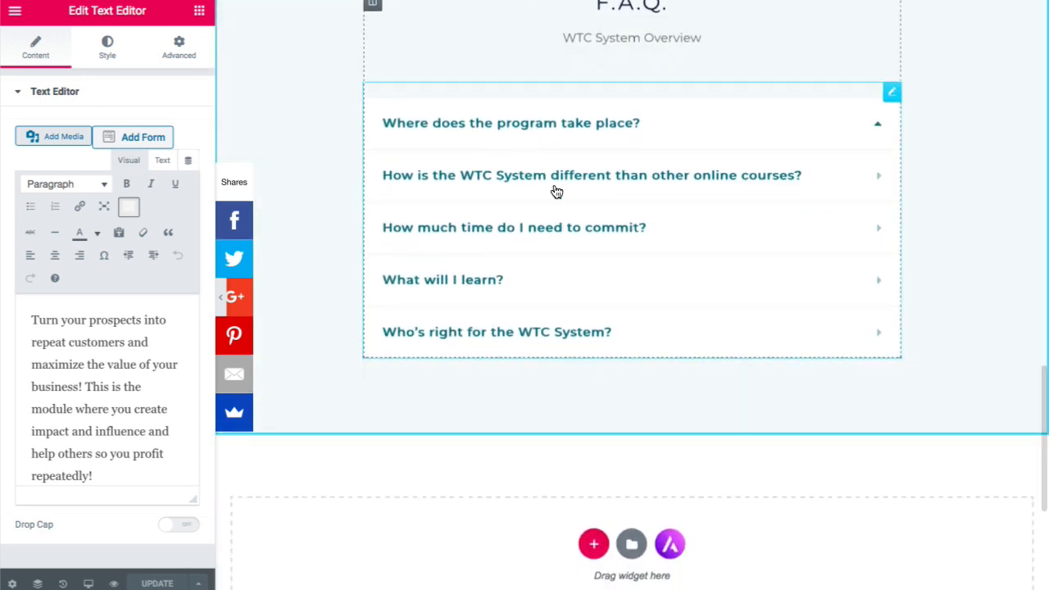
pyautogui.scroll(15, 557, 191)
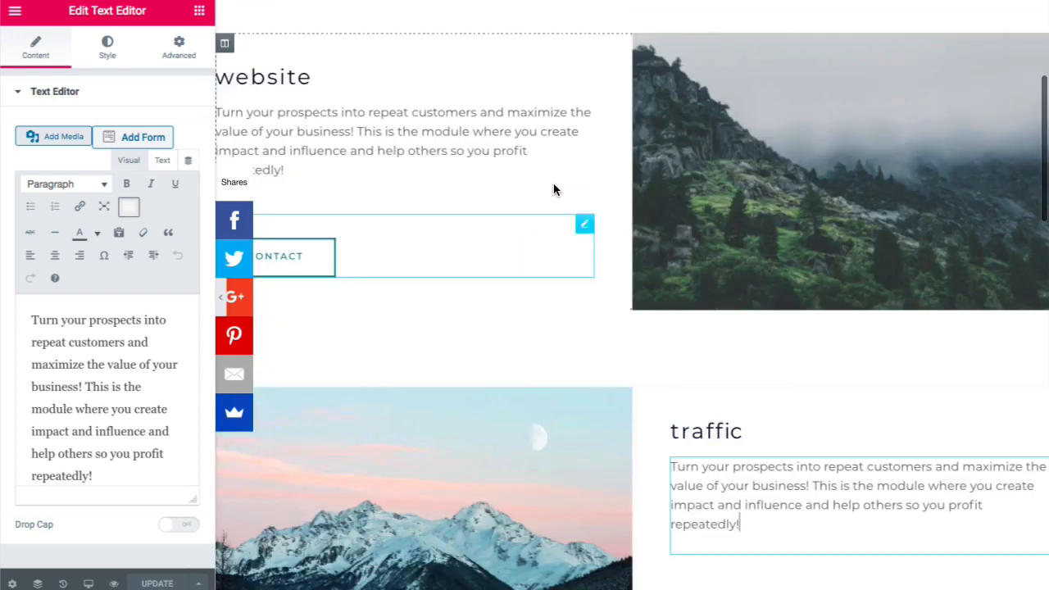
pyautogui.scroll(4, 530, 123)
pyautogui.scroll(-4, 530, 123)
pyautogui.scroll(2, 320, 217)
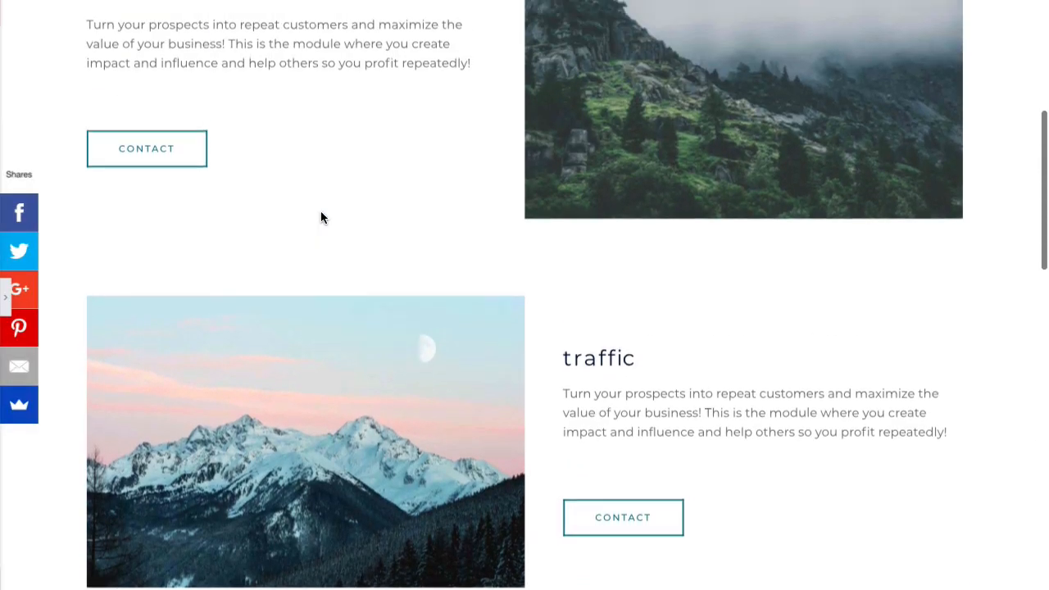
pyautogui.scroll(2, 321, 217)
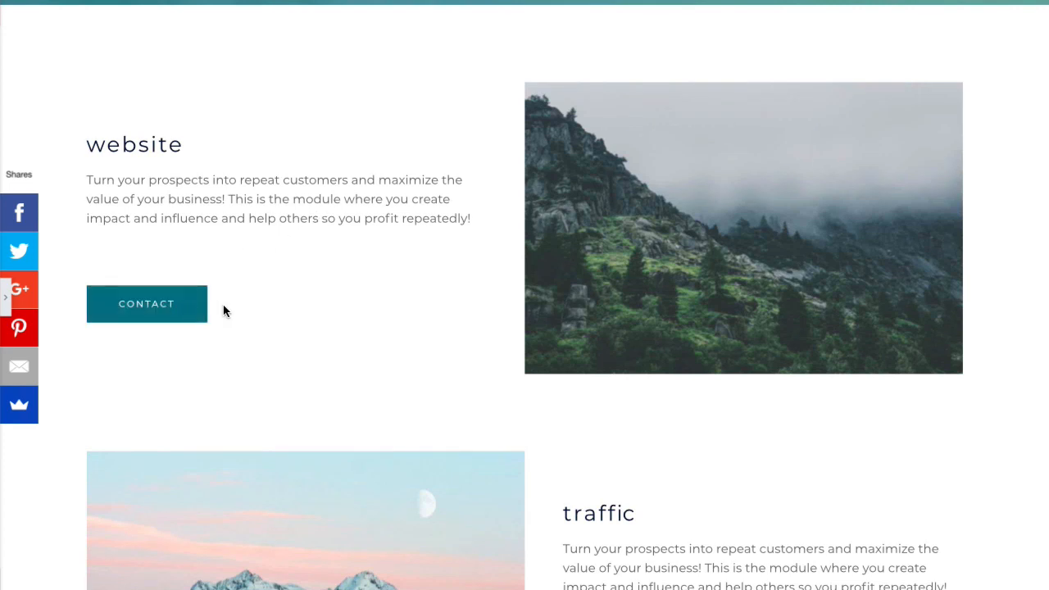
pyautogui.scroll(-5, 286, 311)
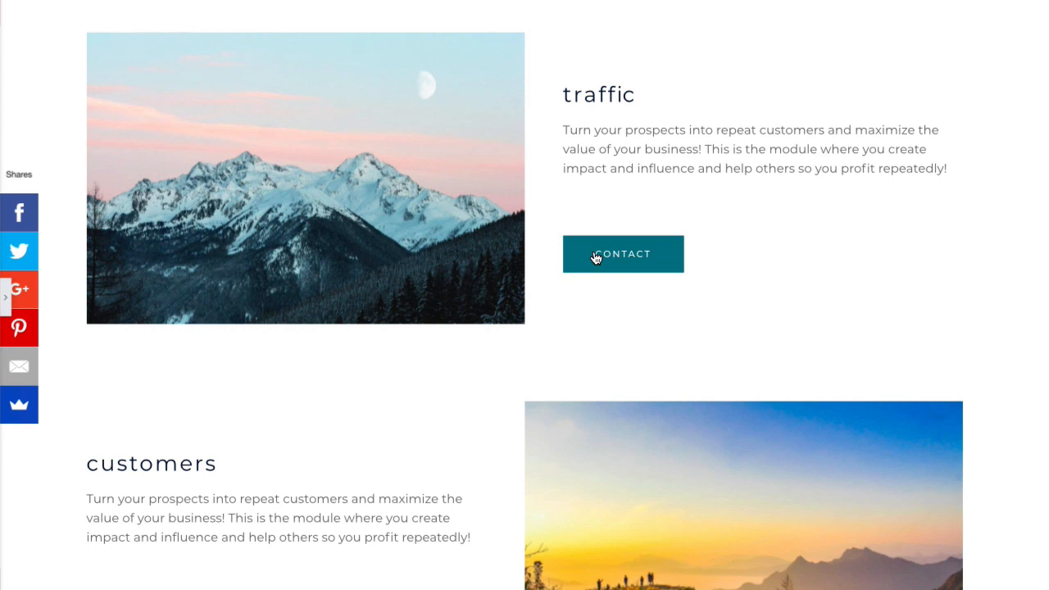
pyautogui.scroll(-1, 598, 257)
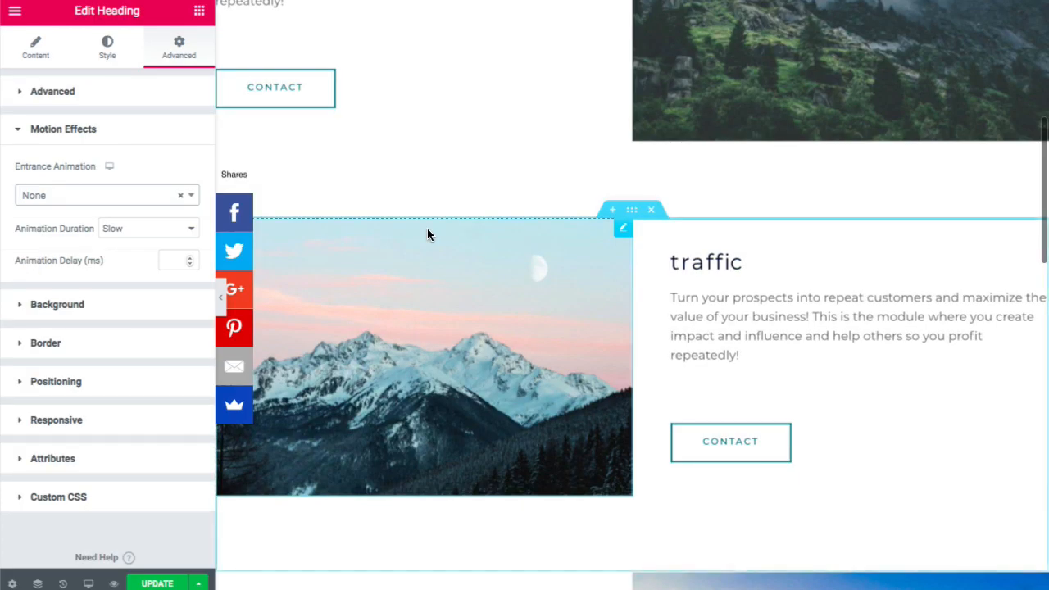
# - Expand the third FAQ answer and the first two FAQ items for review
pyautogui.scroll(-2, 428, 232)
pyautogui.scroll(5, 427, 230)
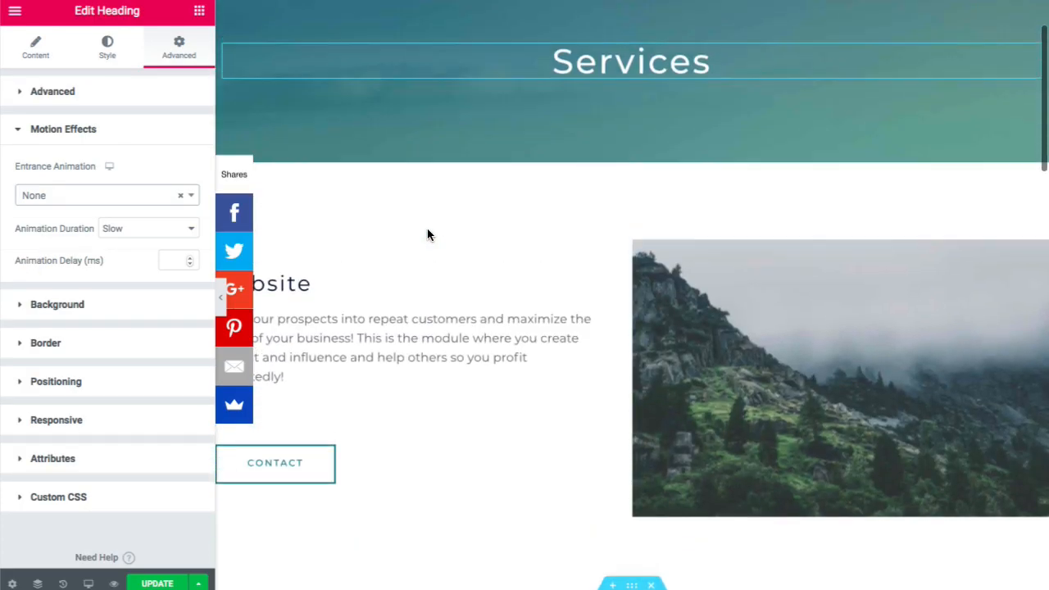
pyautogui.scroll(-5, 430, 246)
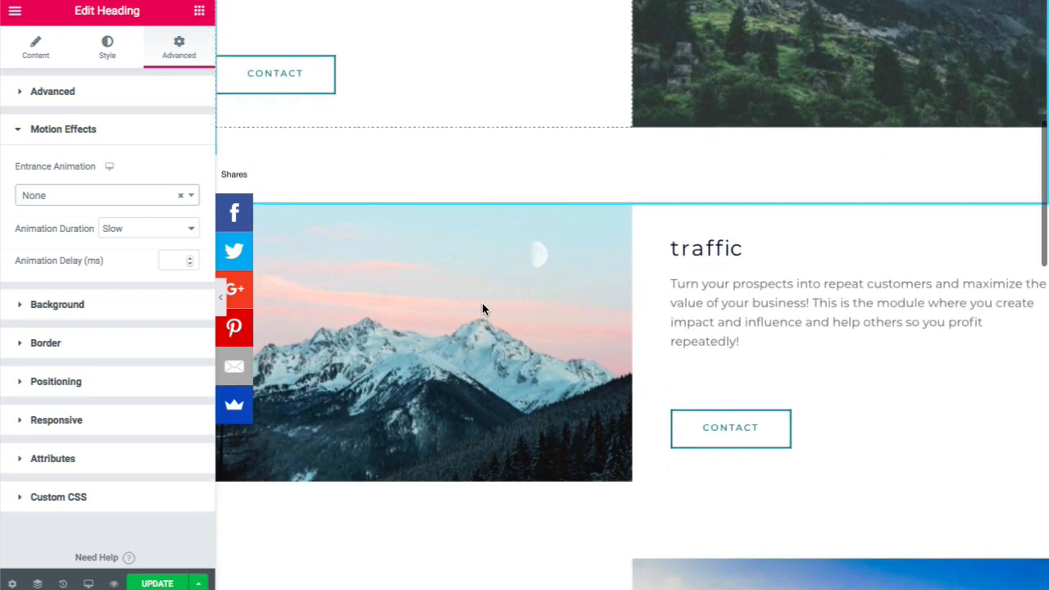
pyautogui.scroll(-8, 483, 307)
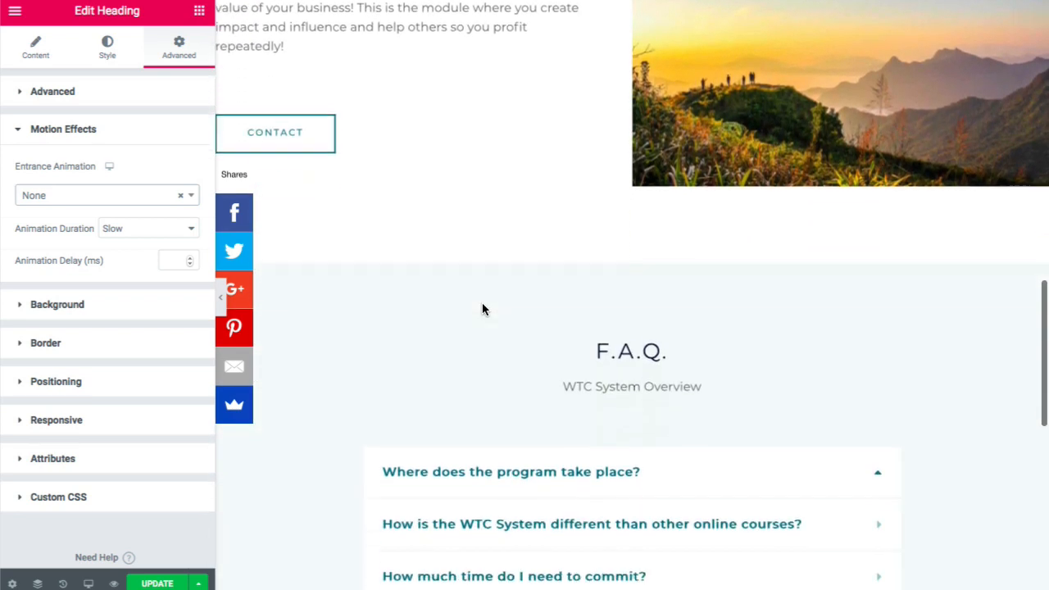
pyautogui.scroll(-3, 482, 309)
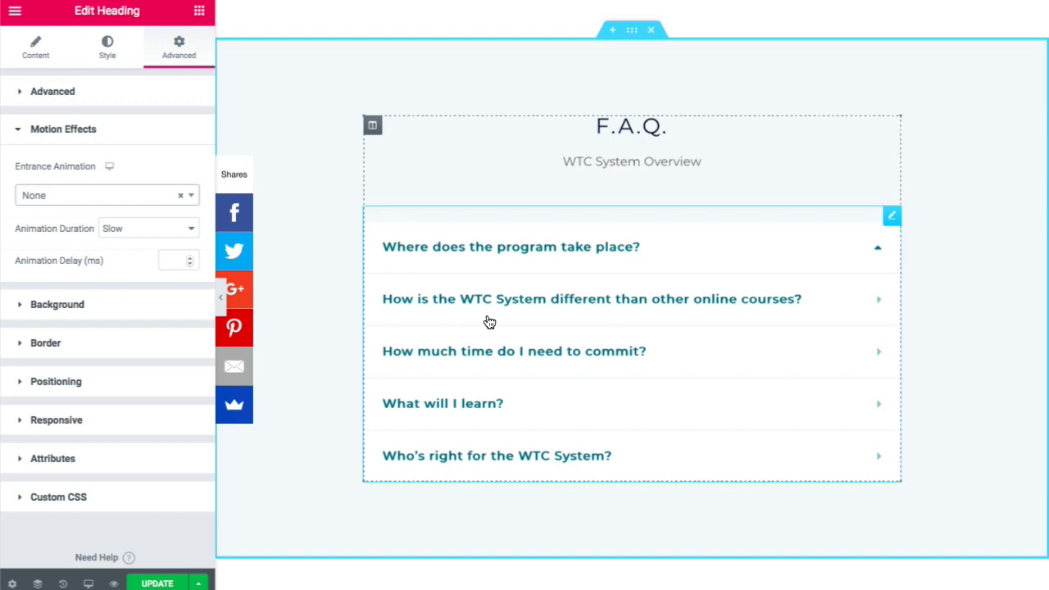
pyautogui.click(623, 352)
pyautogui.scroll(-1, 593, 389)
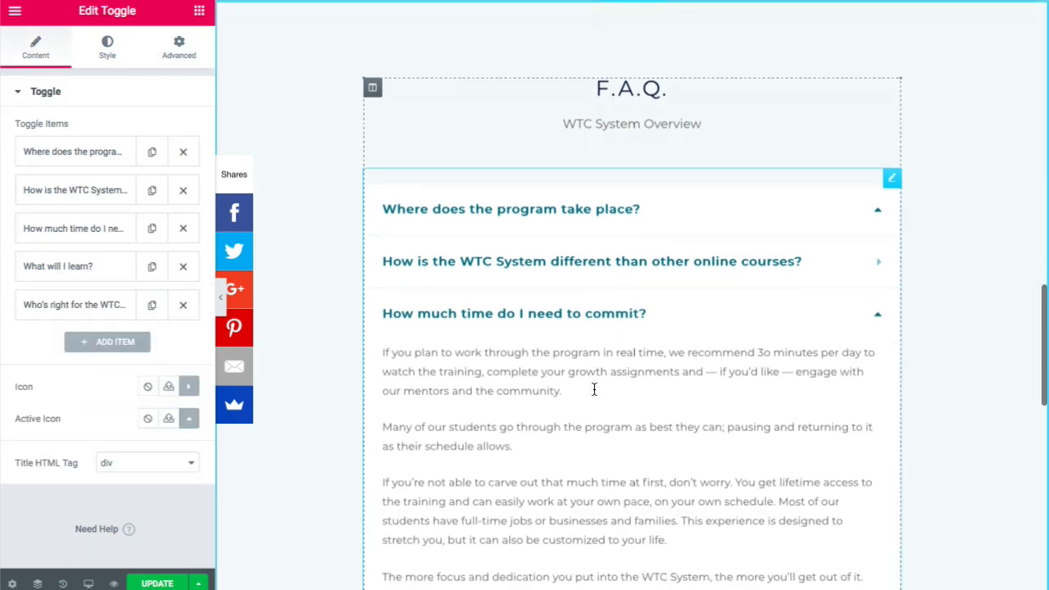
pyautogui.click(84, 190)
pyautogui.click(91, 153)
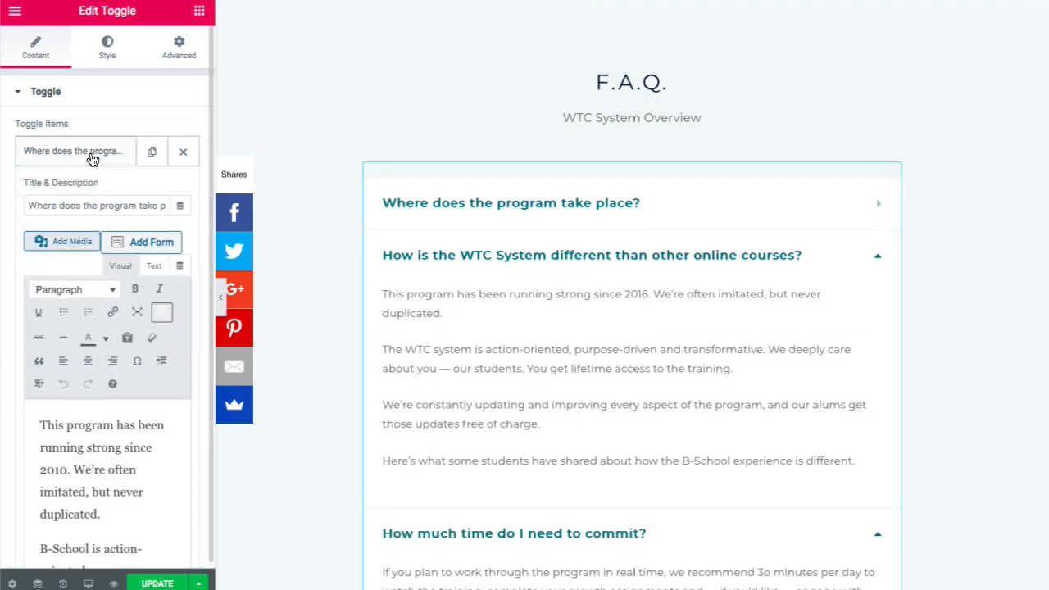
# - Collapse the FAQ answers about time commitment and how WTC differs
pyautogui.scroll(-2, 97, 437)
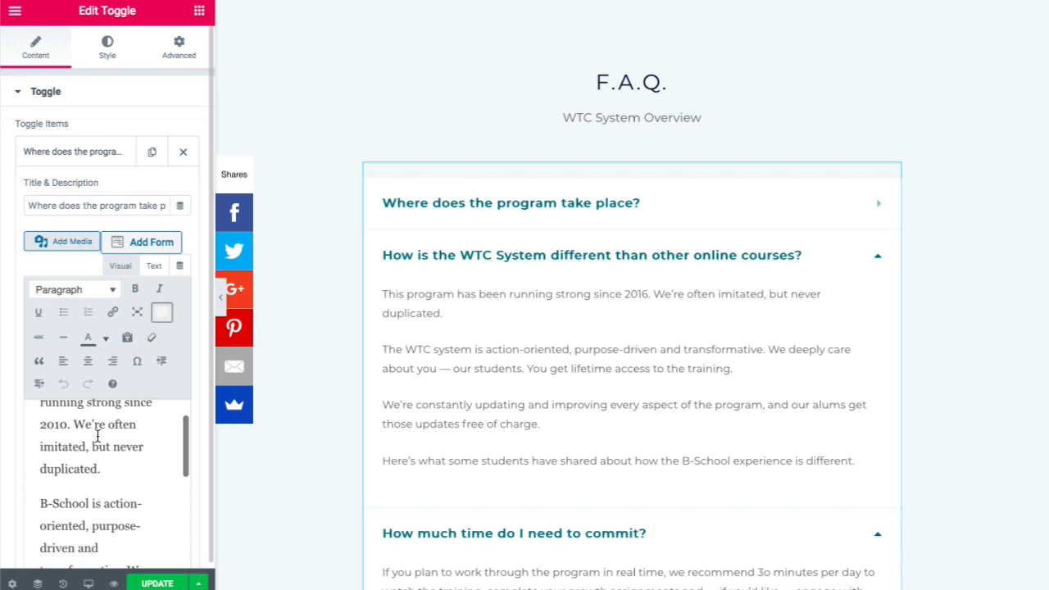
pyautogui.scroll(-2, 456, 418)
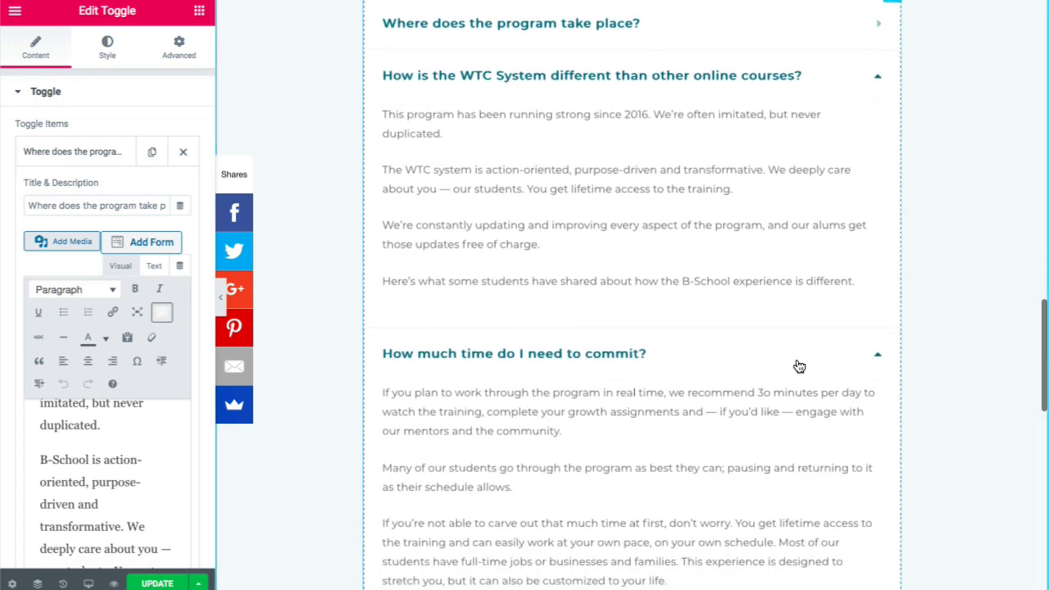
pyautogui.click(877, 359)
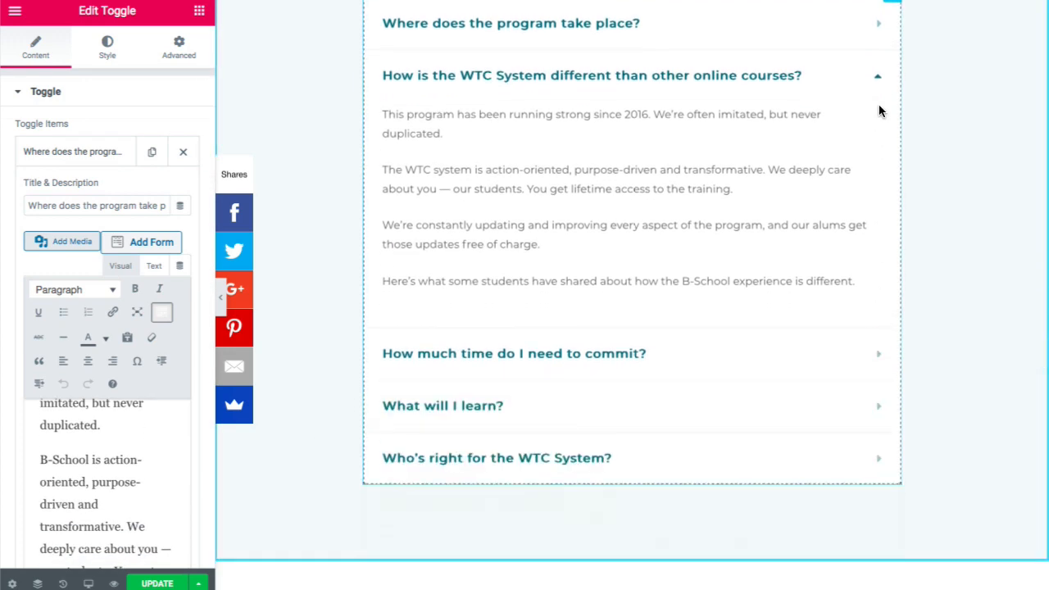
pyautogui.click(879, 77)
# - Save the Services page changes with Update
pyautogui.scroll(5, 755, 172)
pyautogui.scroll(-3, 756, 168)
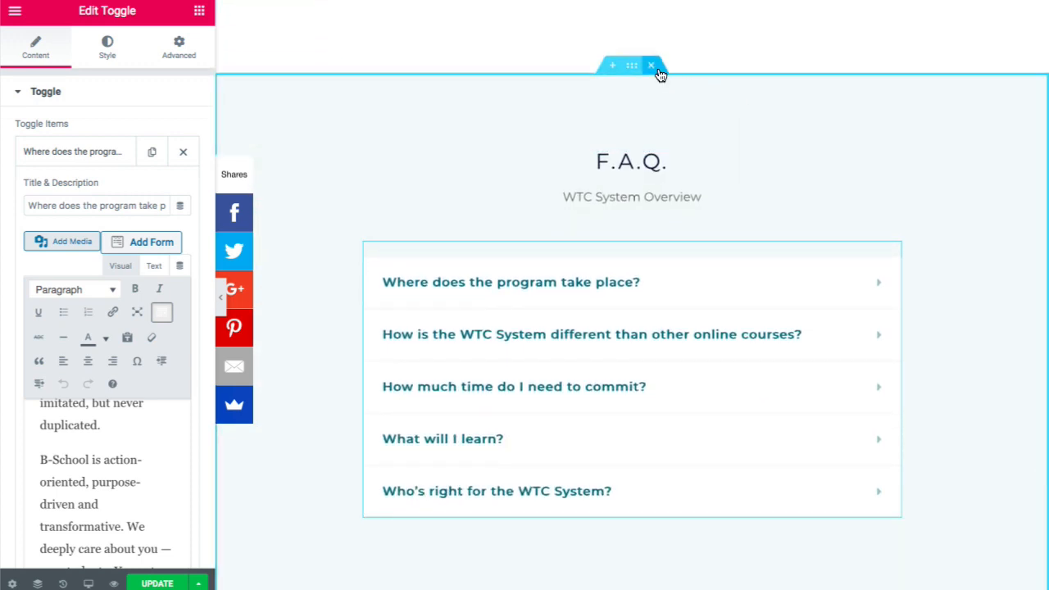
pyautogui.scroll(5, 609, 234)
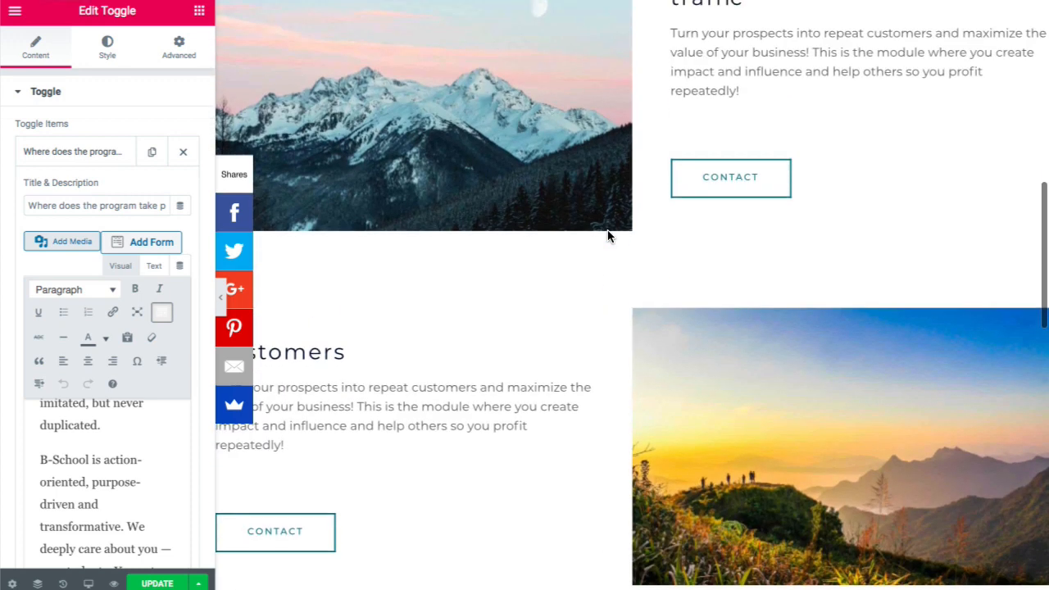
pyautogui.scroll(7, 589, 235)
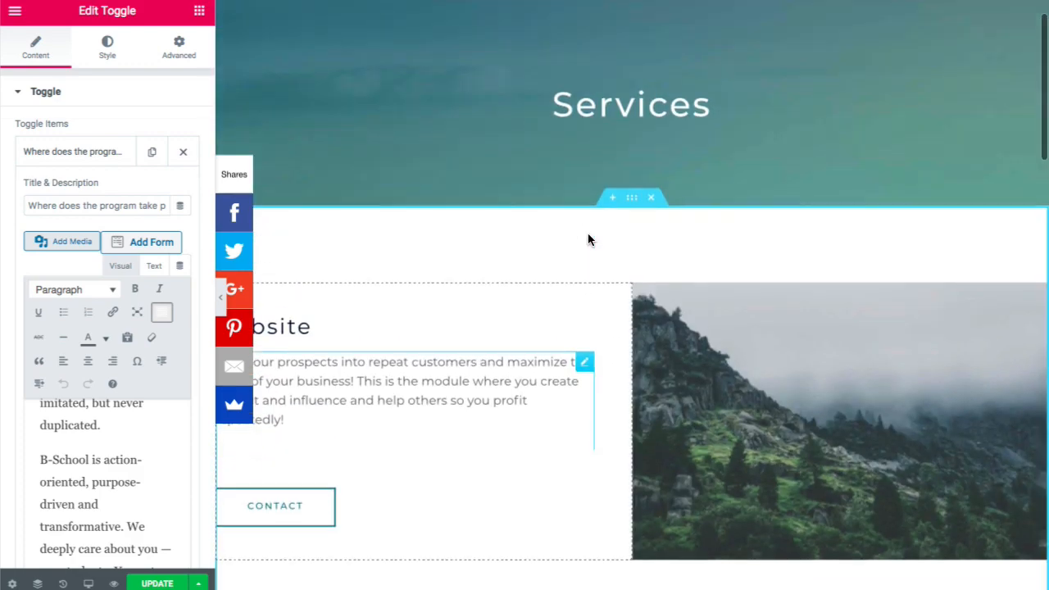
pyautogui.scroll(-2, 474, 260)
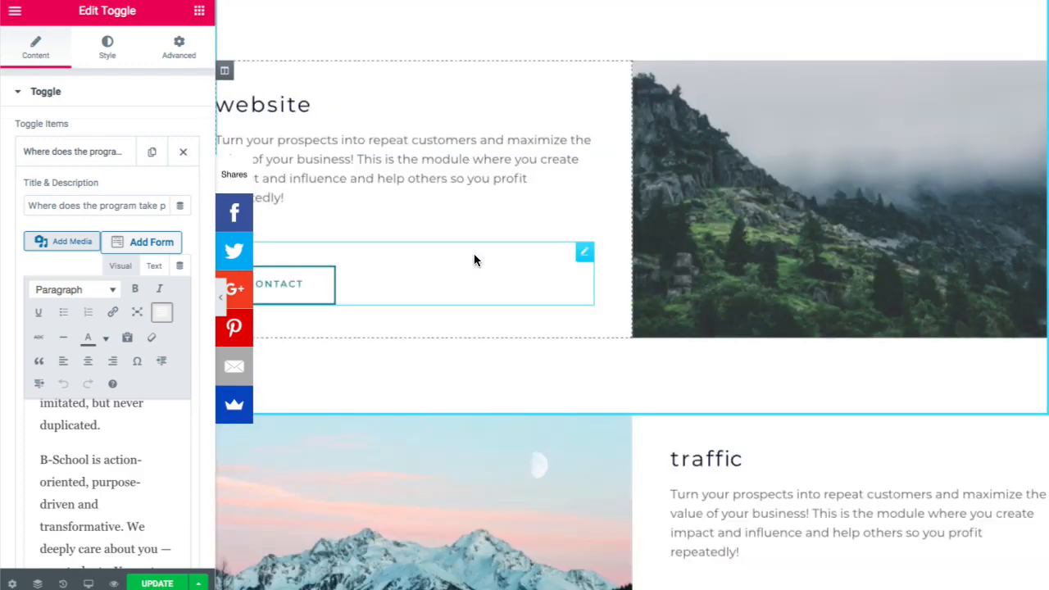
pyautogui.scroll(2, 474, 260)
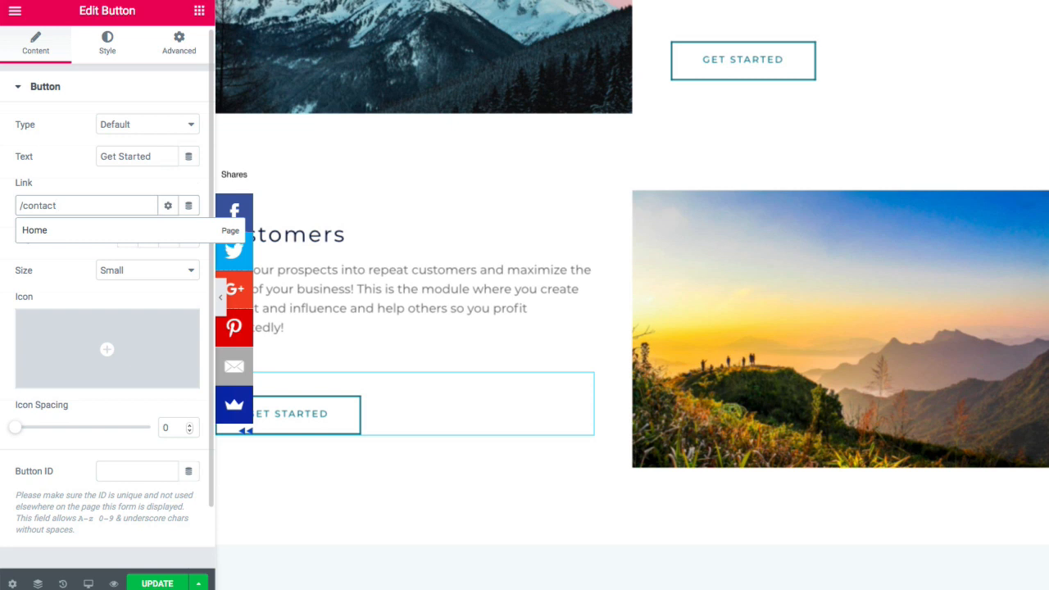
pyautogui.click(155, 583)
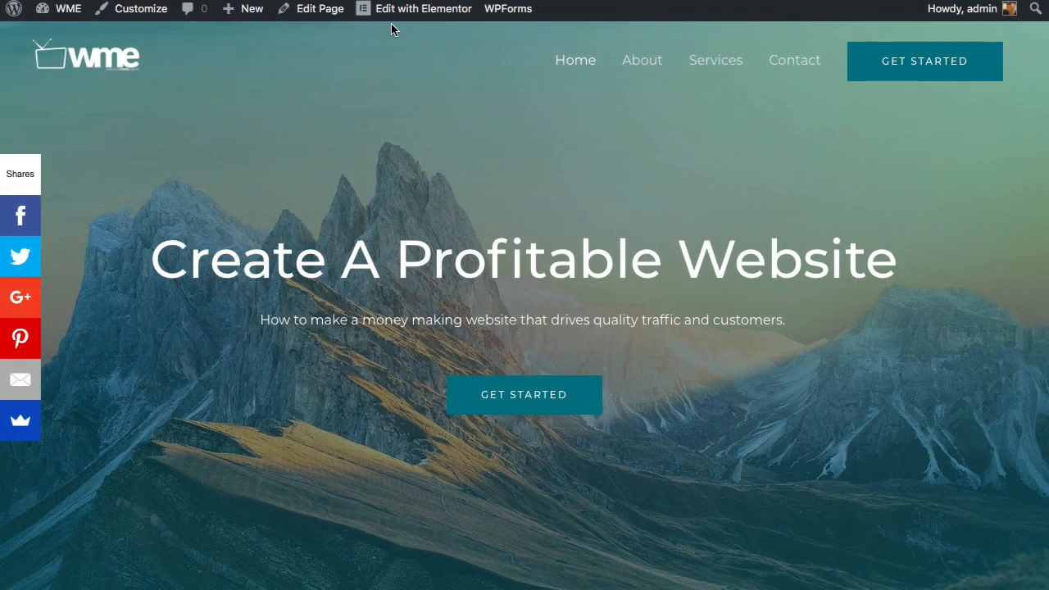
# - Open the Site Footer template from Edit with Elementor and view it without the editing panel
pyautogui.moveTo(415, 21)
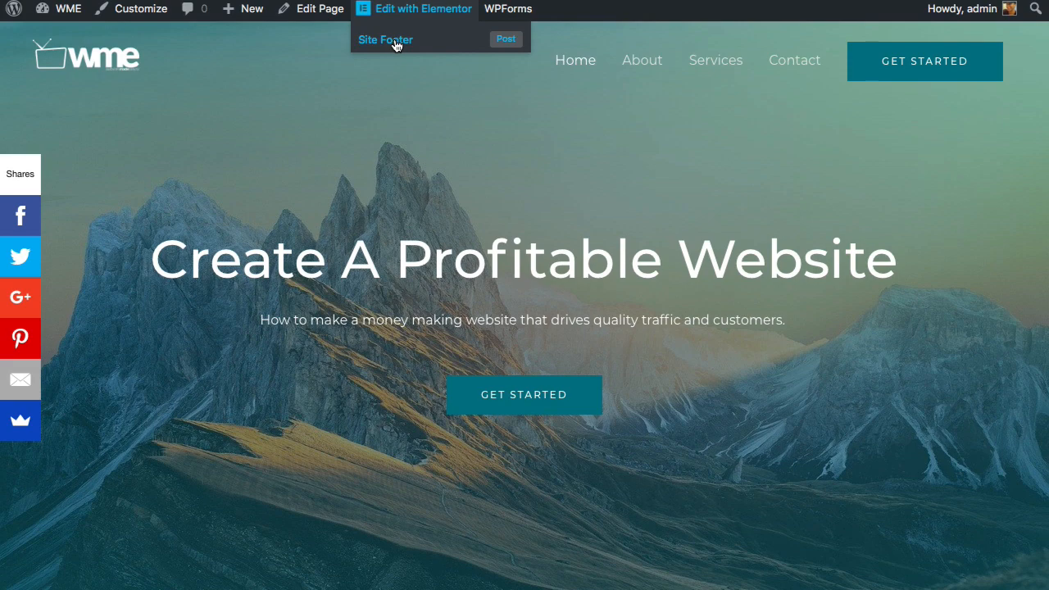
pyautogui.click(396, 43)
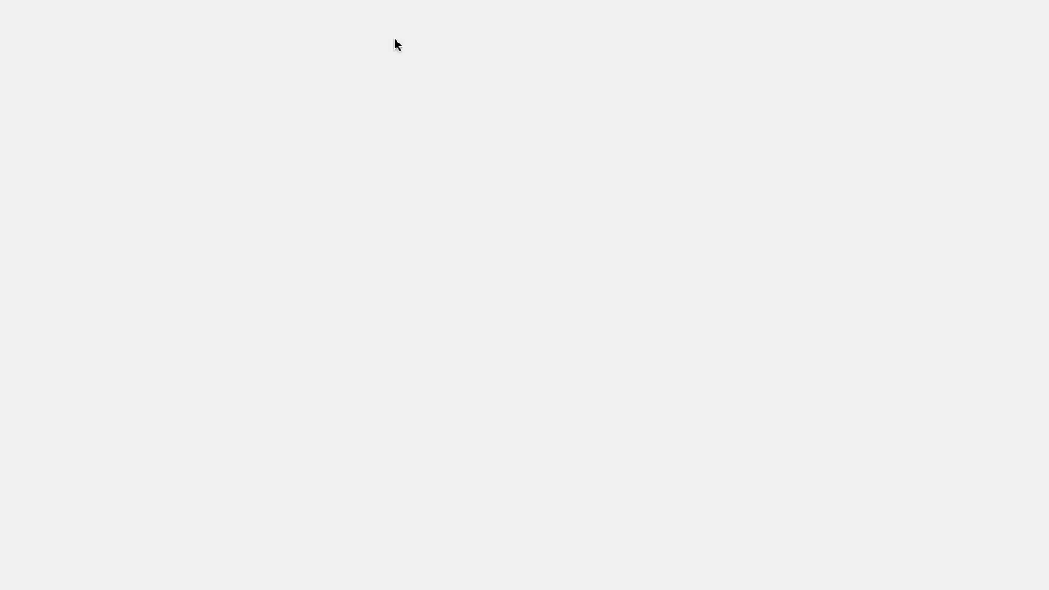
pyautogui.click(235, 302)
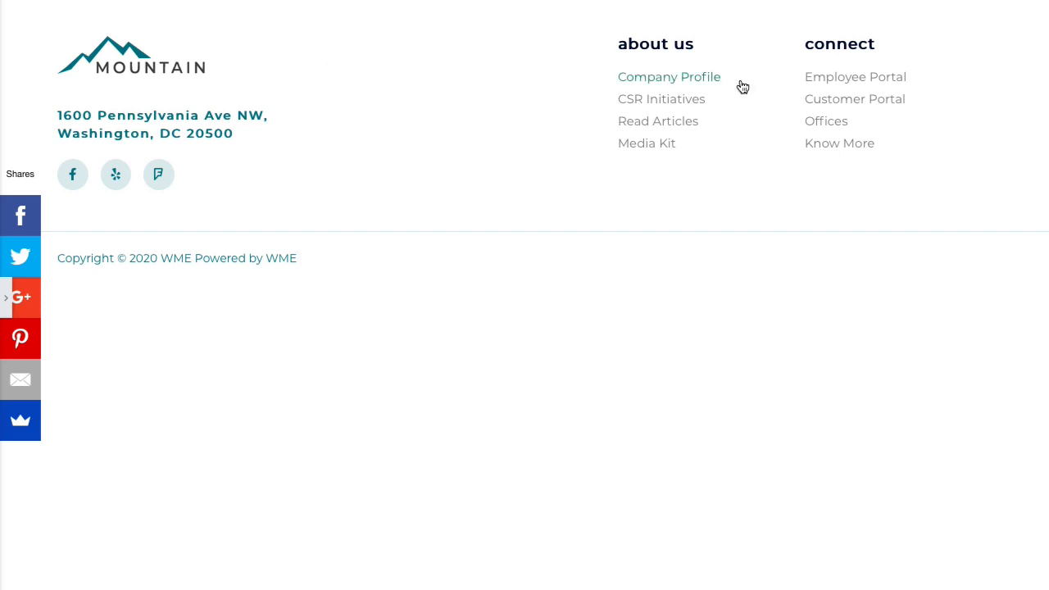
pyautogui.click(6, 297)
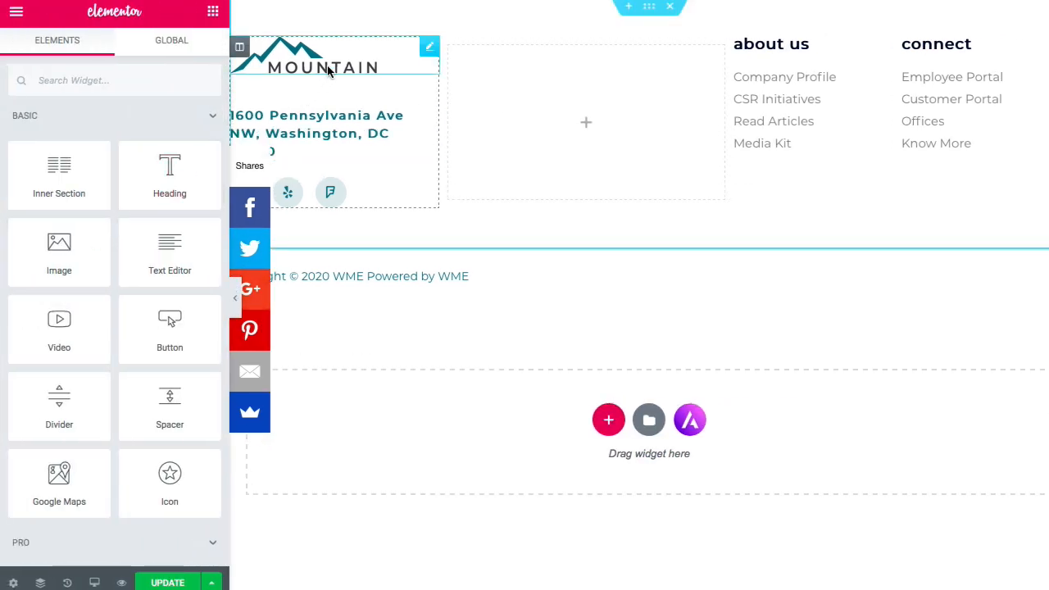
# - Upload '_New WME_drk blue grey logo-01 (2).png' from Desktop/Astra as the footer logo's default image
pyautogui.click(327, 72)
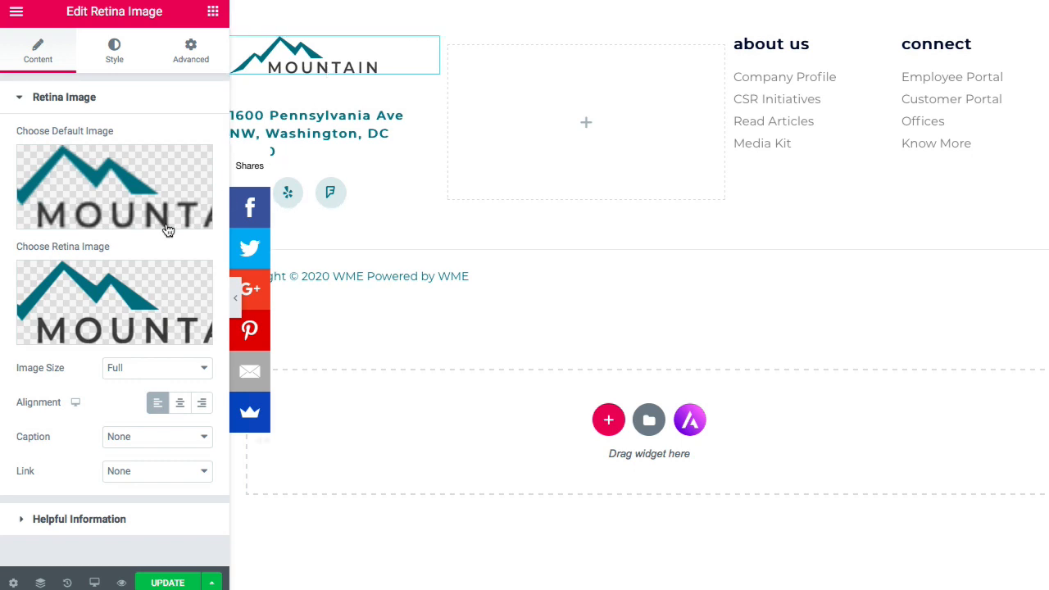
pyautogui.click(103, 217)
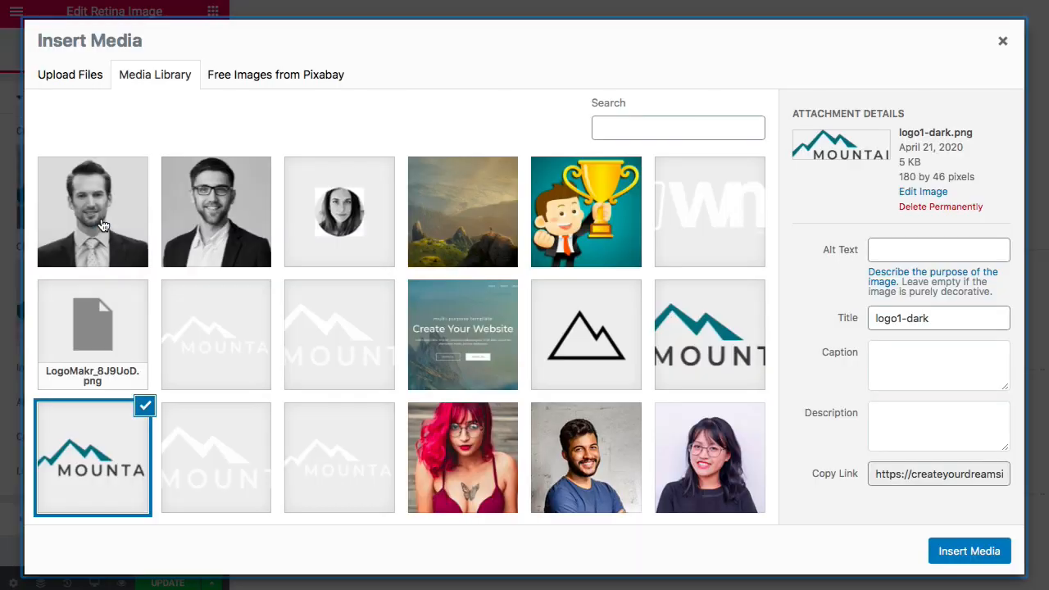
pyautogui.click(84, 78)
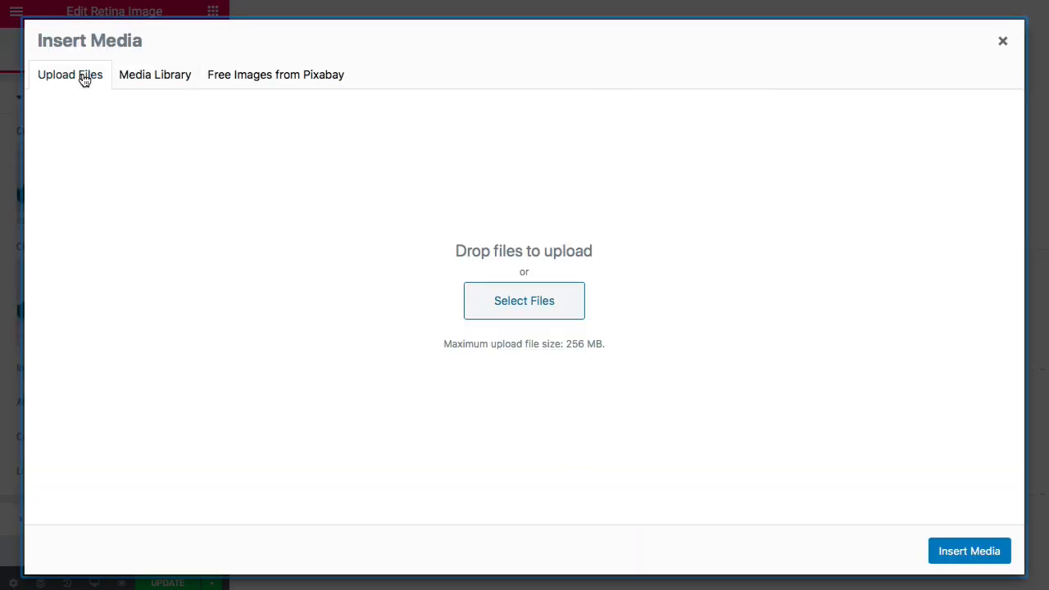
pyautogui.click(523, 295)
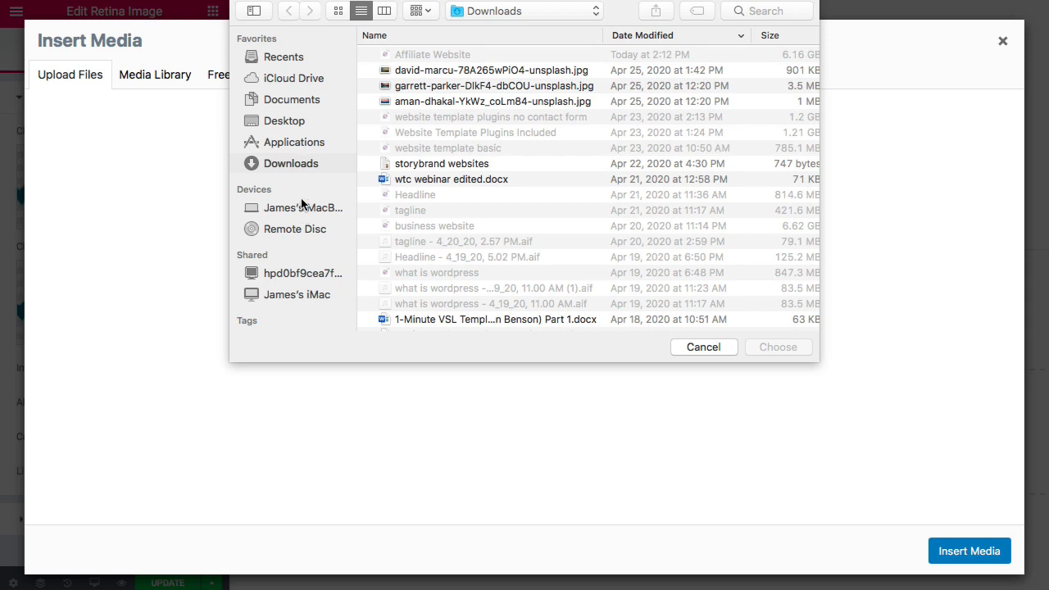
pyautogui.click(299, 121)
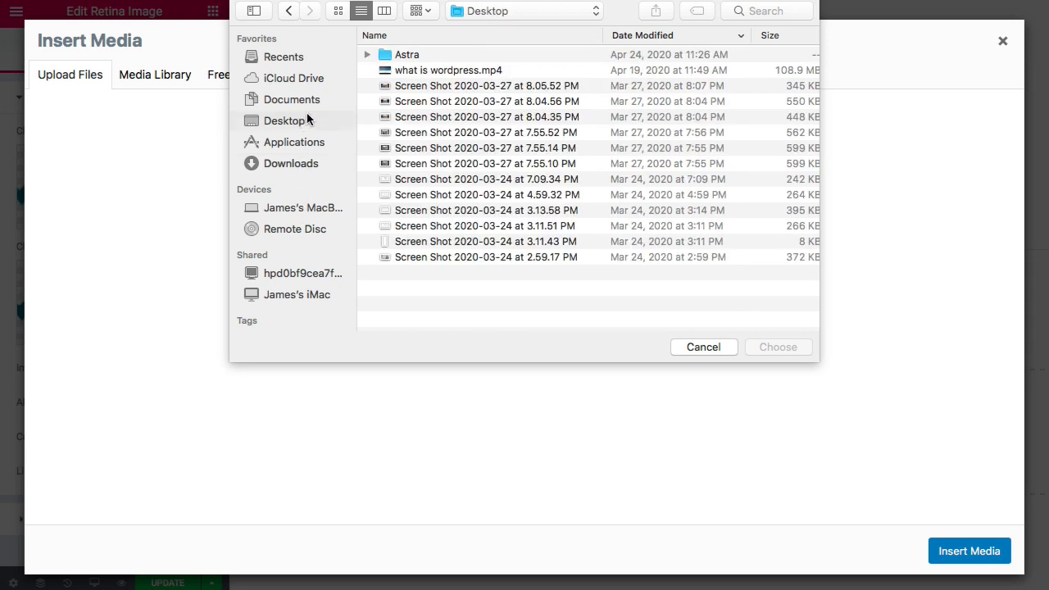
pyautogui.doubleClick(429, 56)
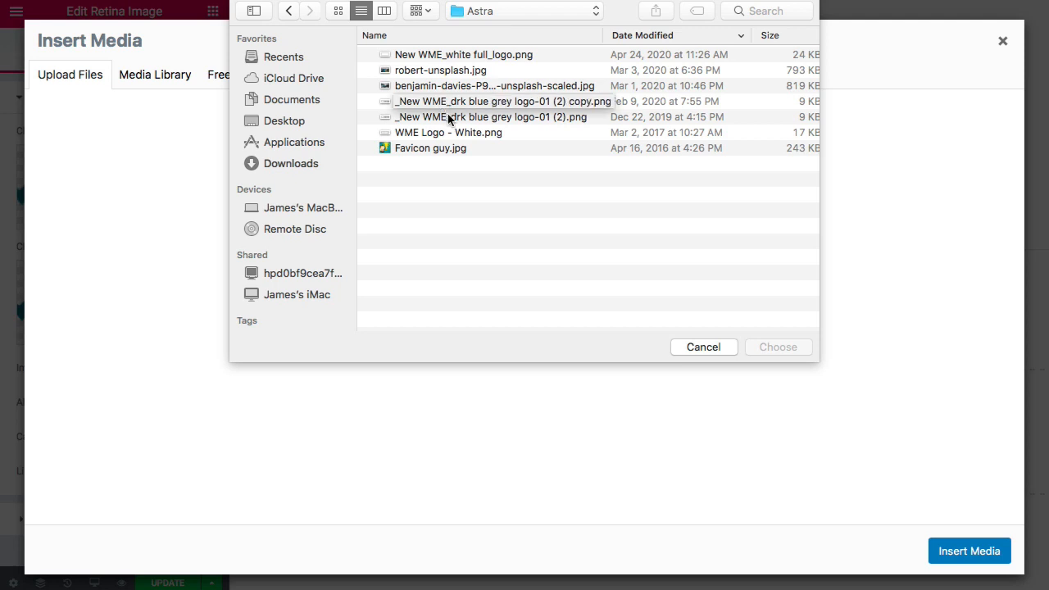
pyautogui.click(447, 117)
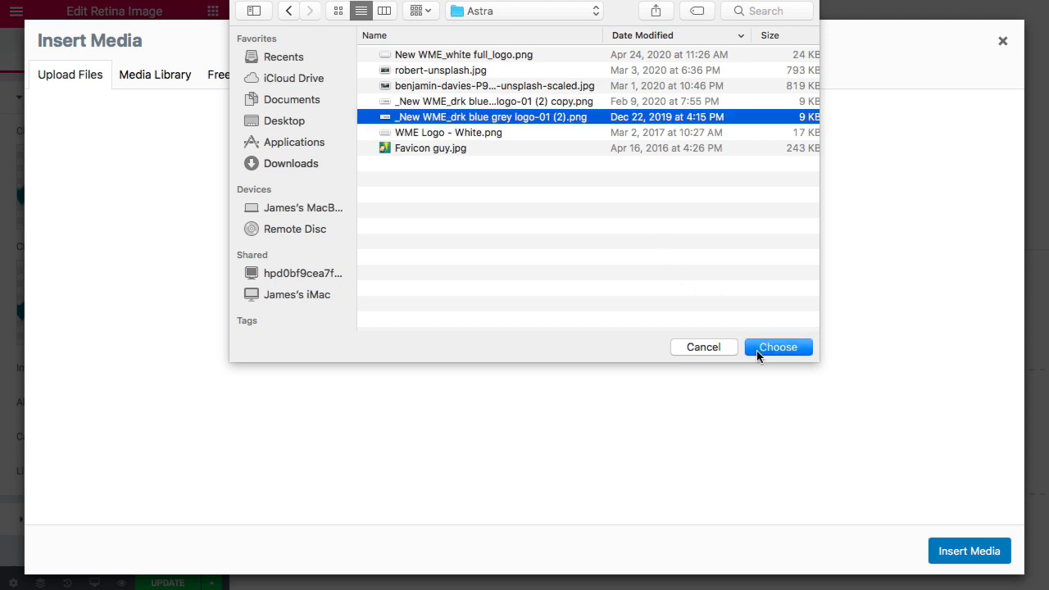
pyautogui.click(757, 350)
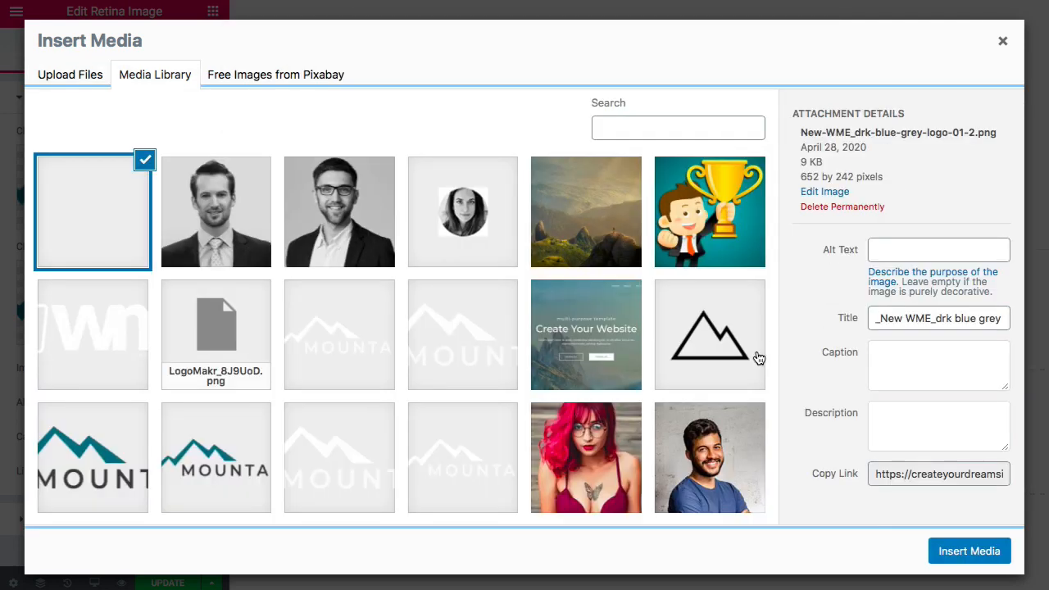
pyautogui.click(943, 554)
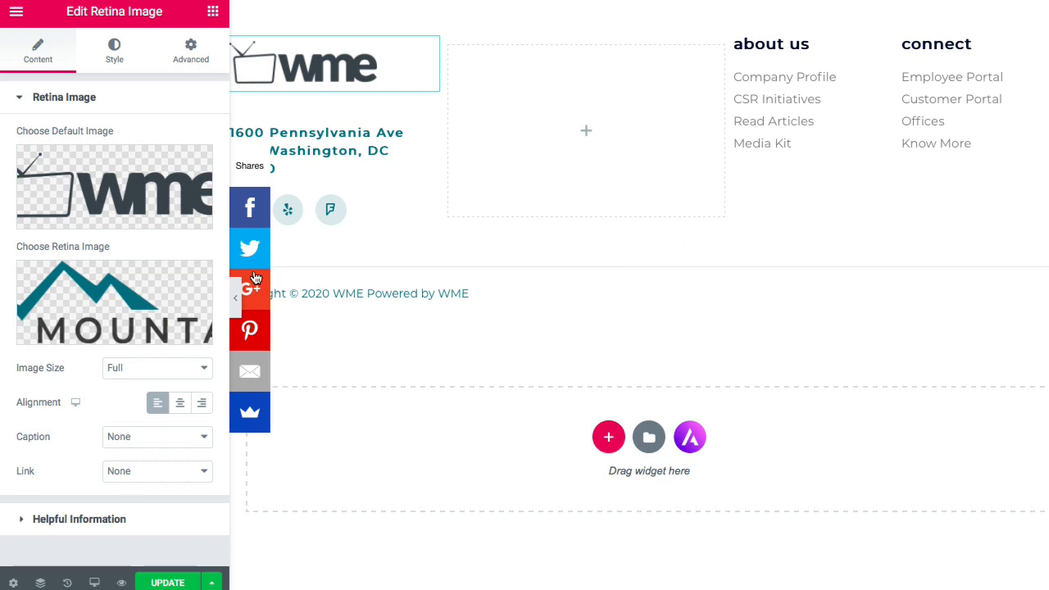
# - Set the WME logo from the Media Library as the footer logo's retina image
pyautogui.click(105, 341)
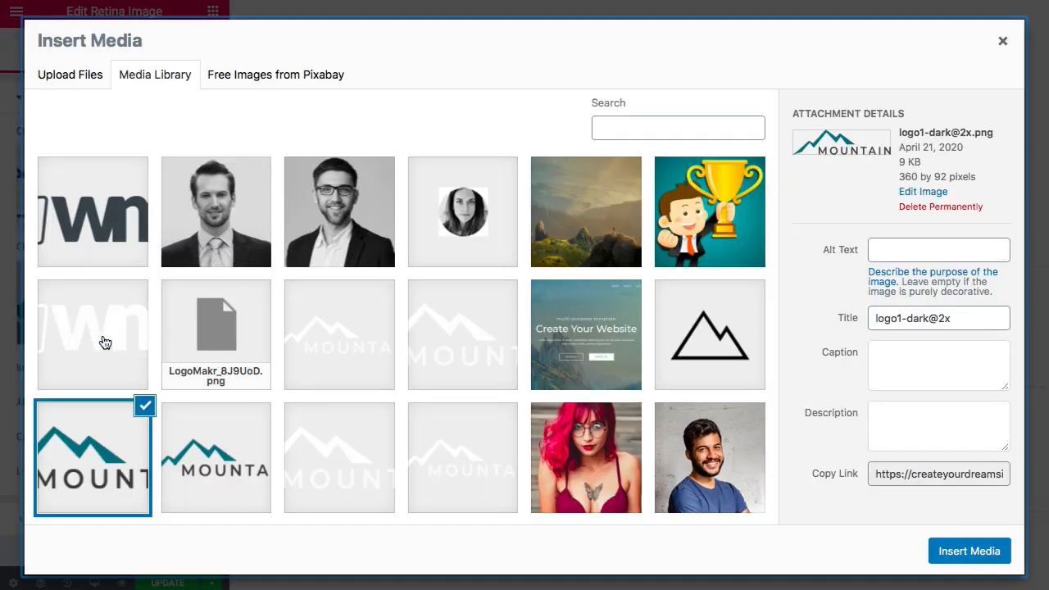
pyautogui.click(106, 229)
pyautogui.click(969, 551)
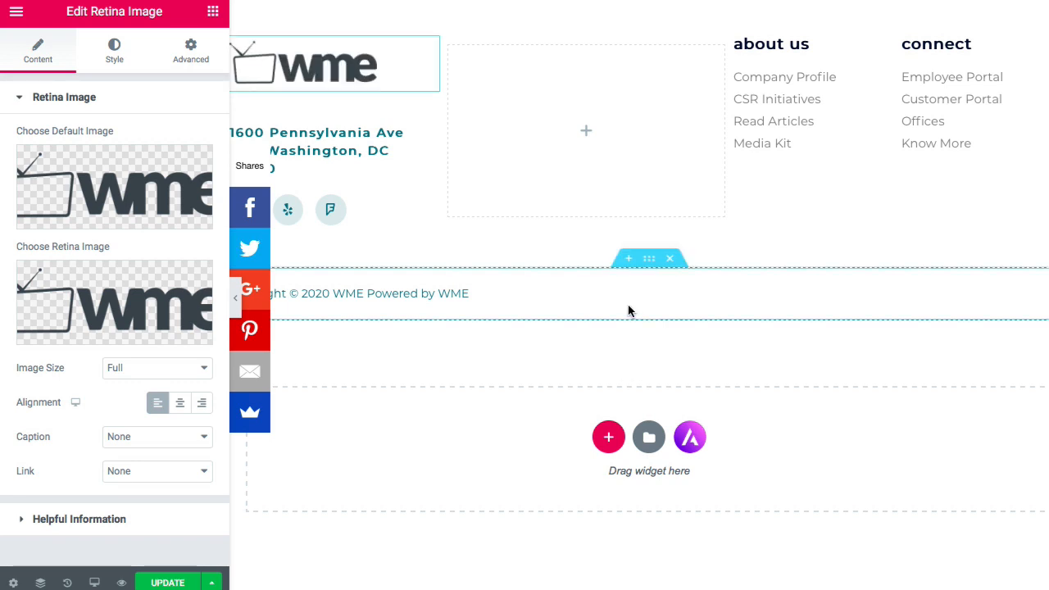
pyautogui.click(322, 146)
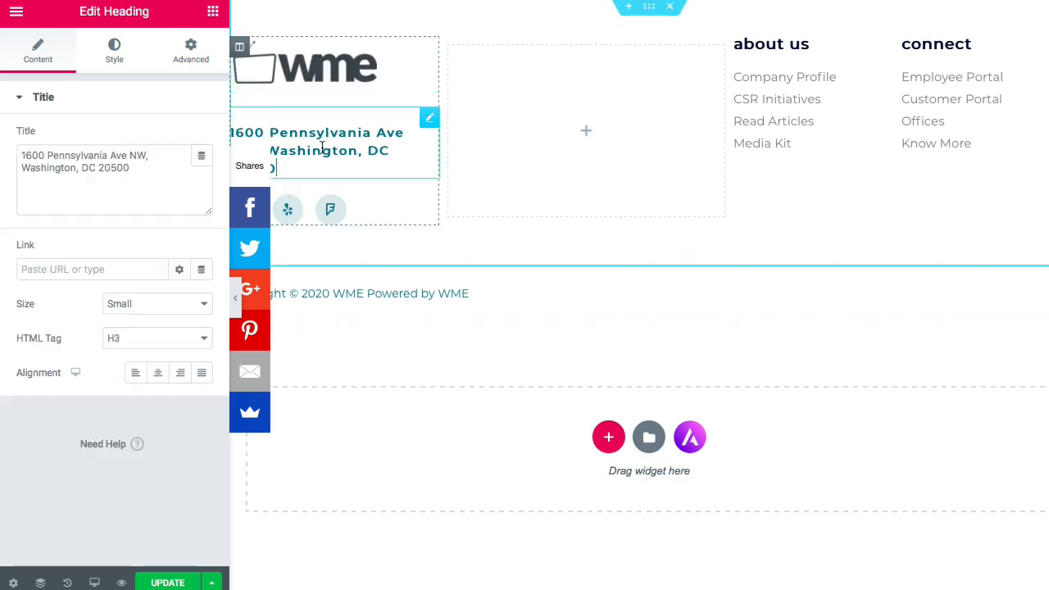
# - Change the footer address street number from 1600 to 1400 and preview it
pyautogui.click(47, 157)
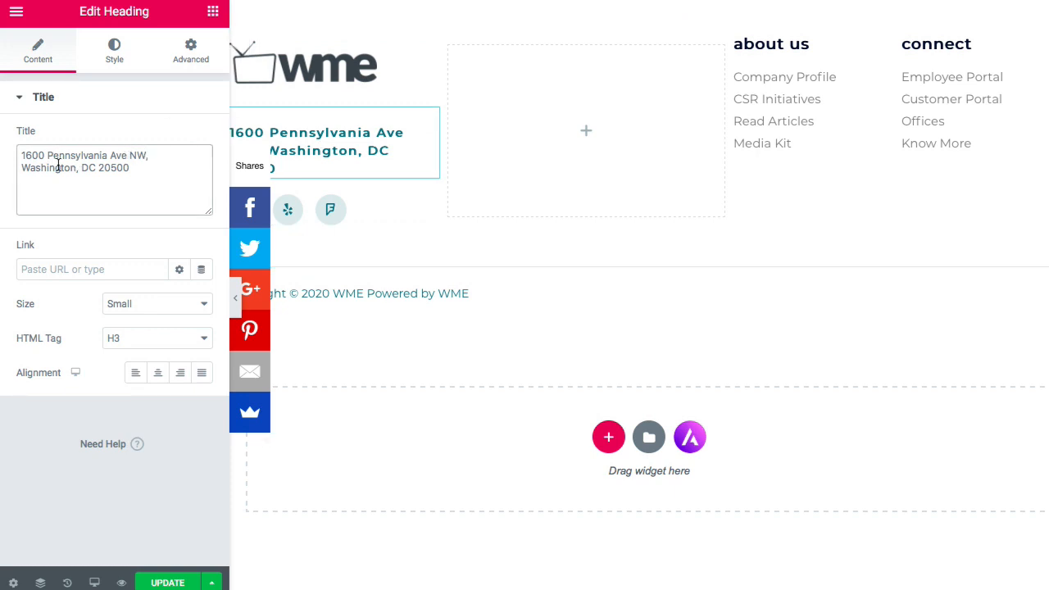
pyautogui.press('BackSpace')
pyautogui.press('BackSpace')
pyautogui.press('BackSpace')
pyautogui.press('BackSpace')
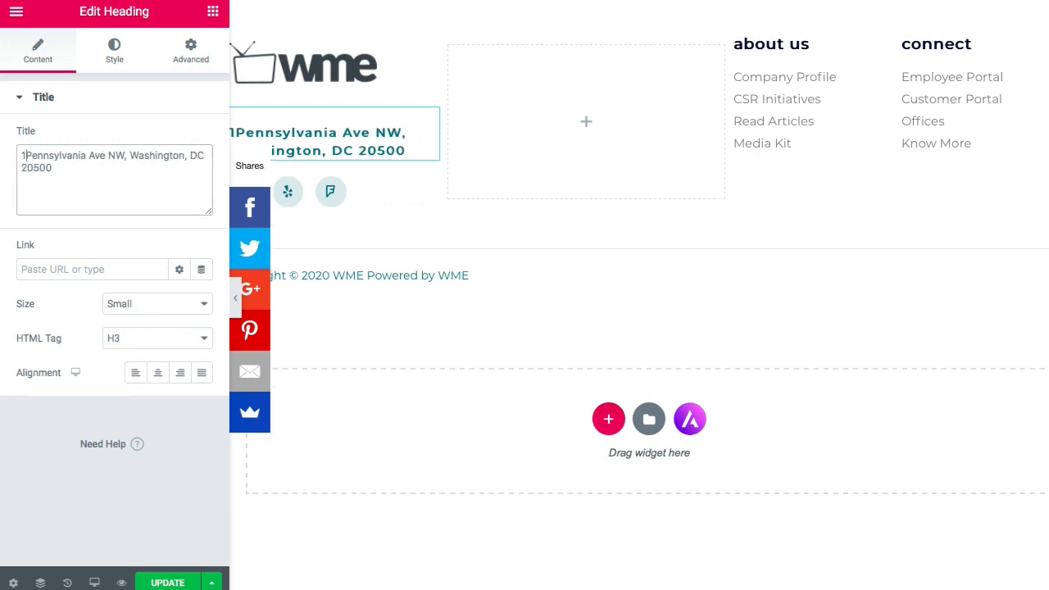
pyautogui.write('400')
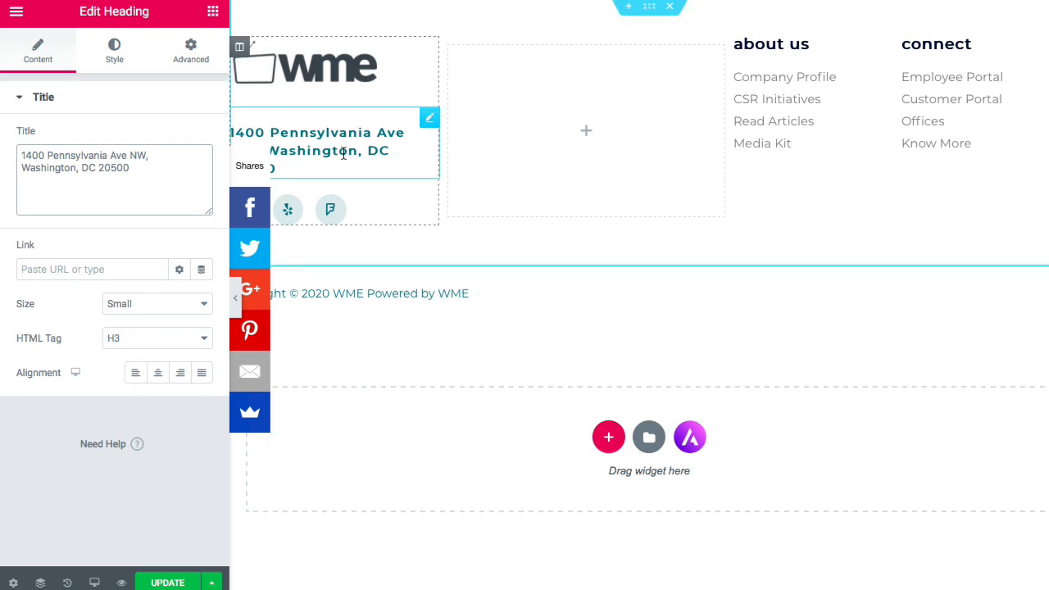
pyautogui.click(236, 293)
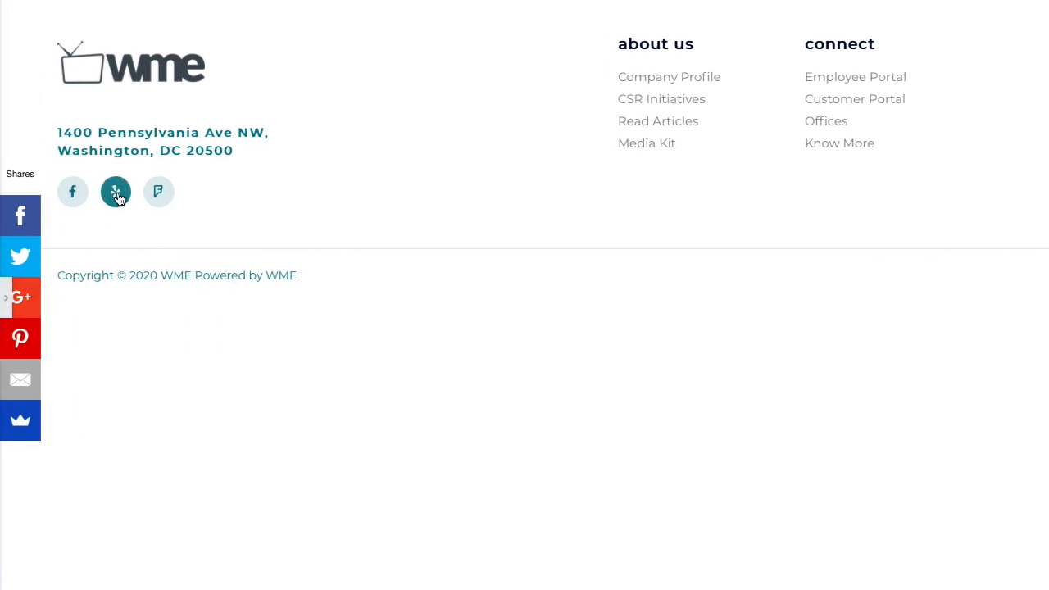
pyautogui.click(6, 304)
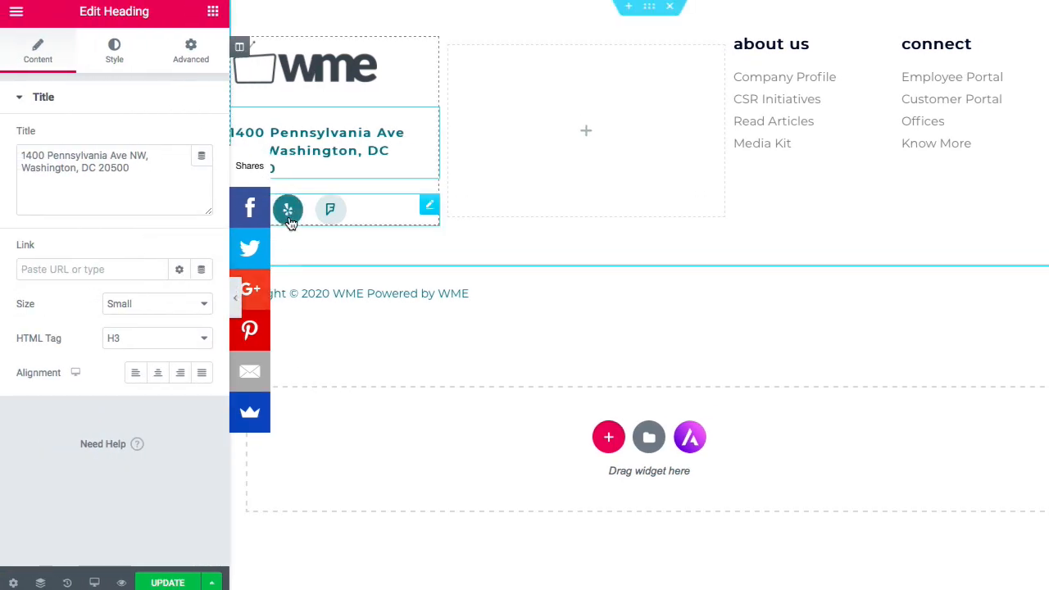
# - Replace the Yelp social icon with the YouTube icon from the Icon Library
pyautogui.click(288, 222)
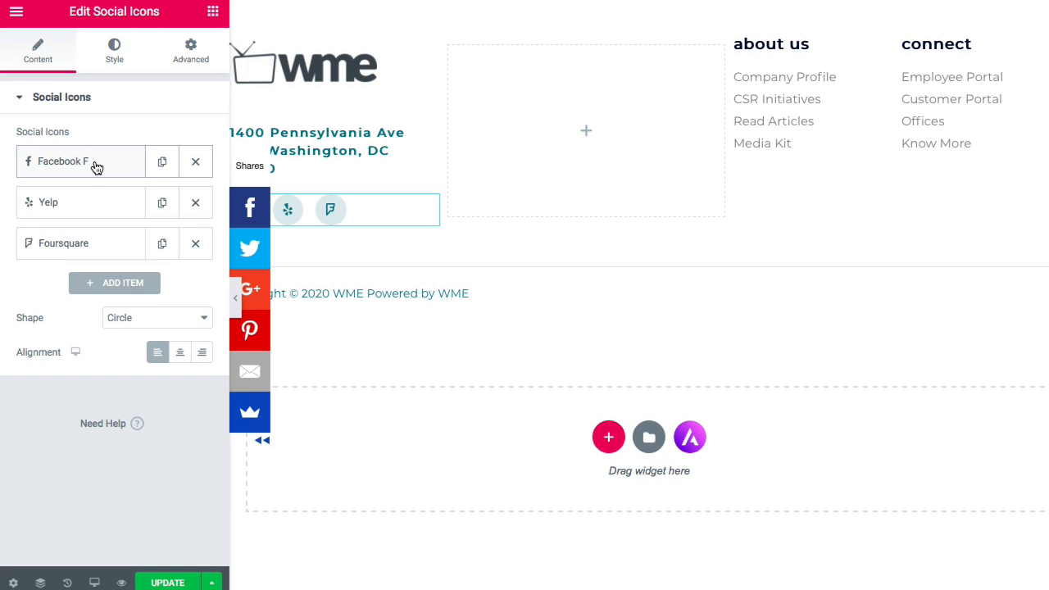
pyautogui.click(81, 209)
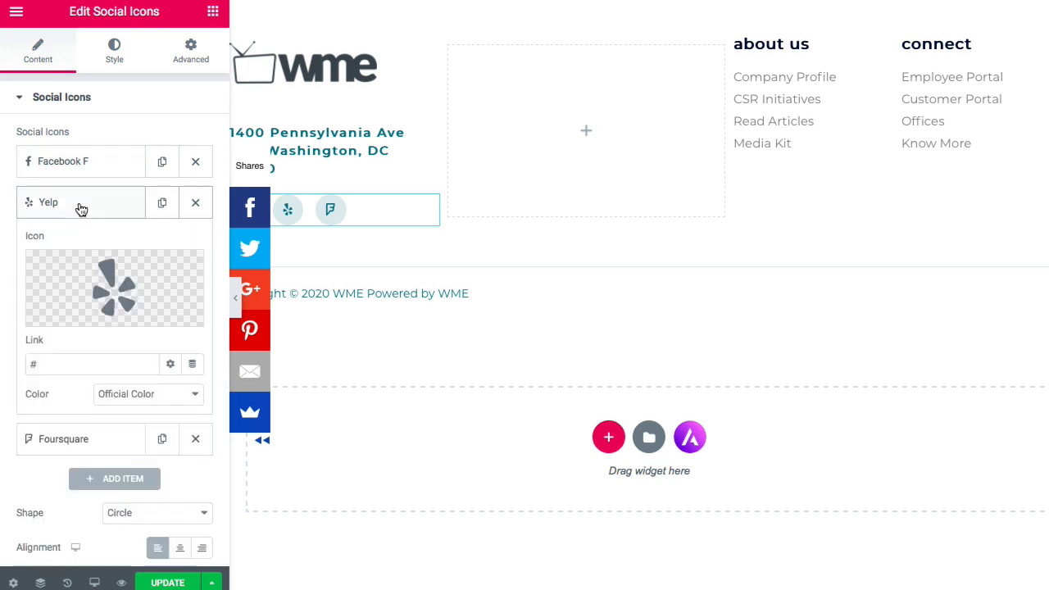
pyautogui.moveTo(117, 319)
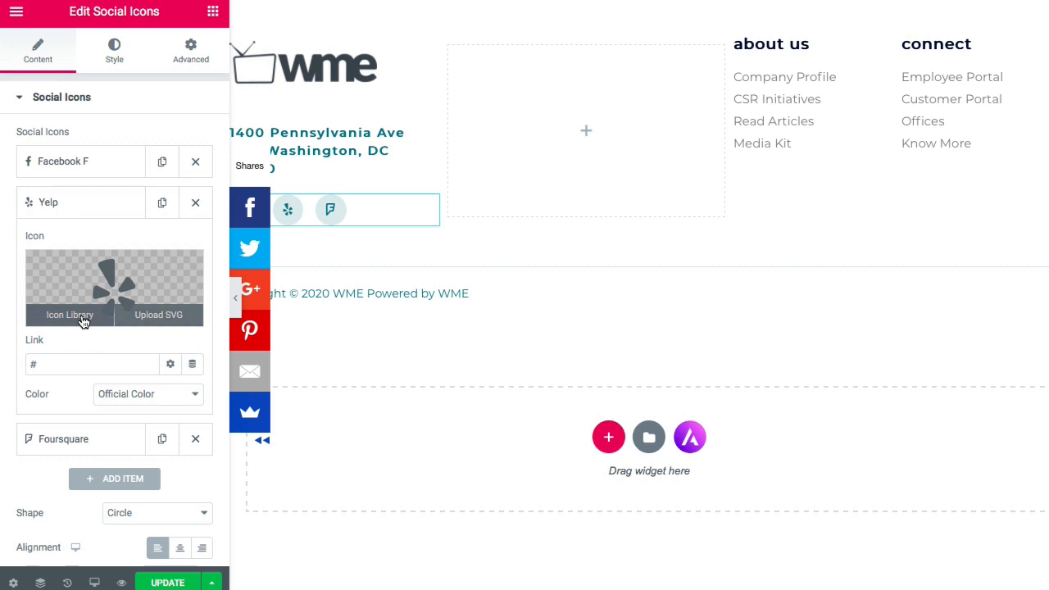
pyautogui.click(82, 321)
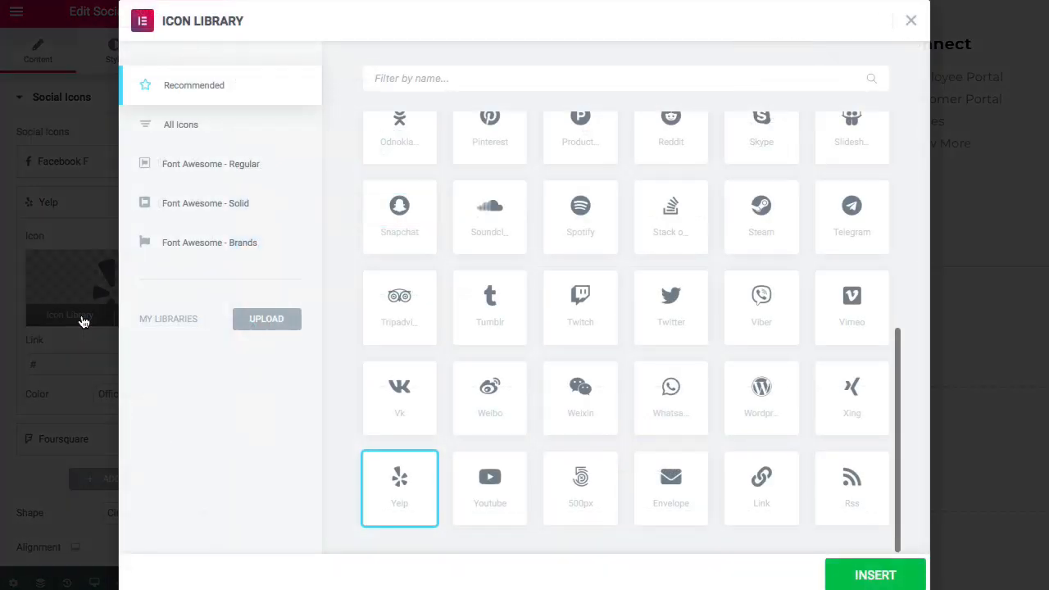
pyautogui.click(439, 77)
pyautogui.write('youtube')
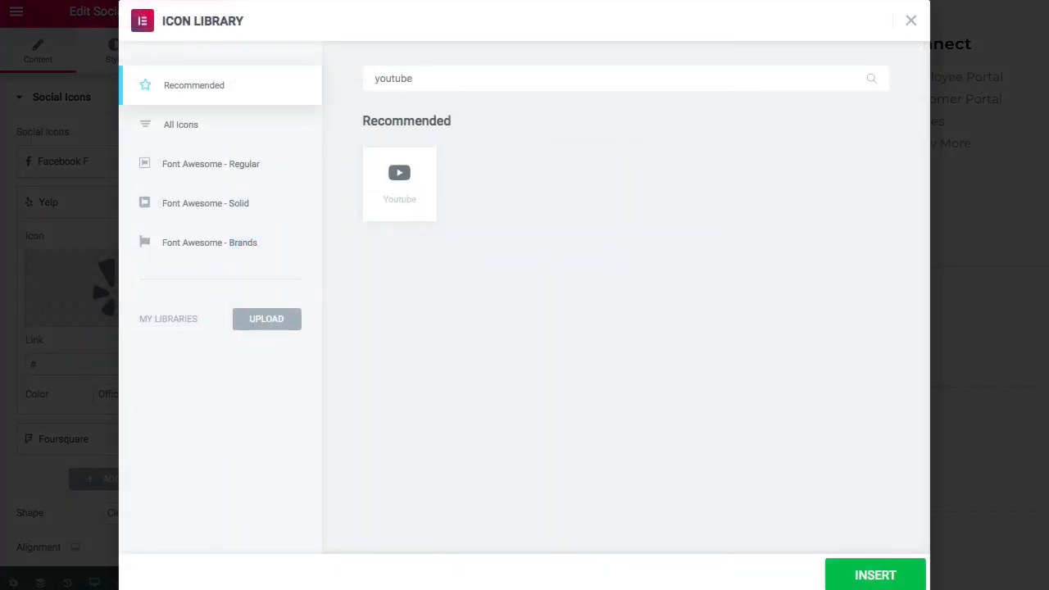
pyautogui.click(399, 176)
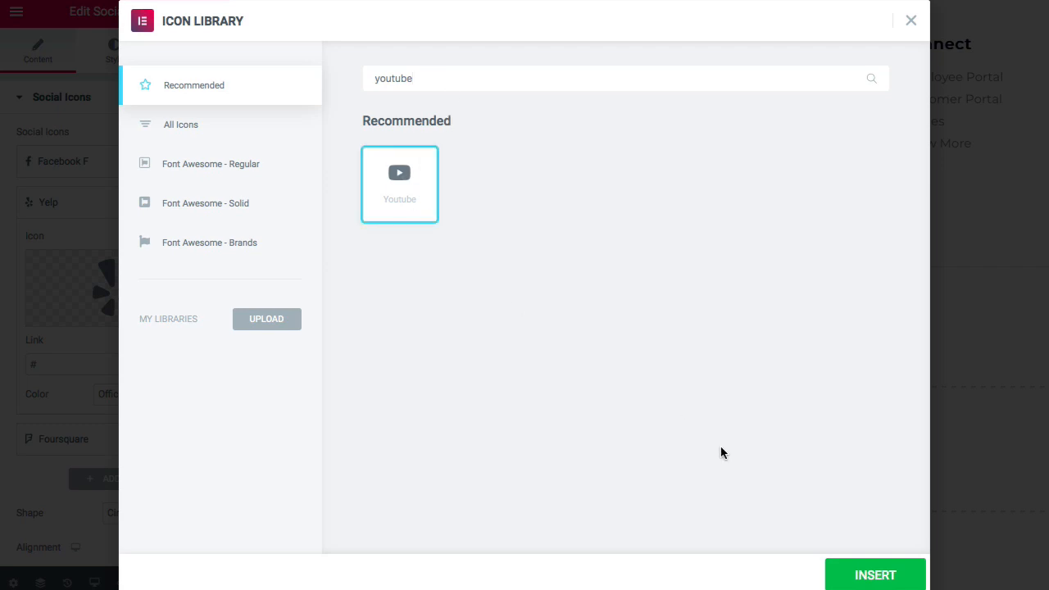
pyautogui.click(876, 578)
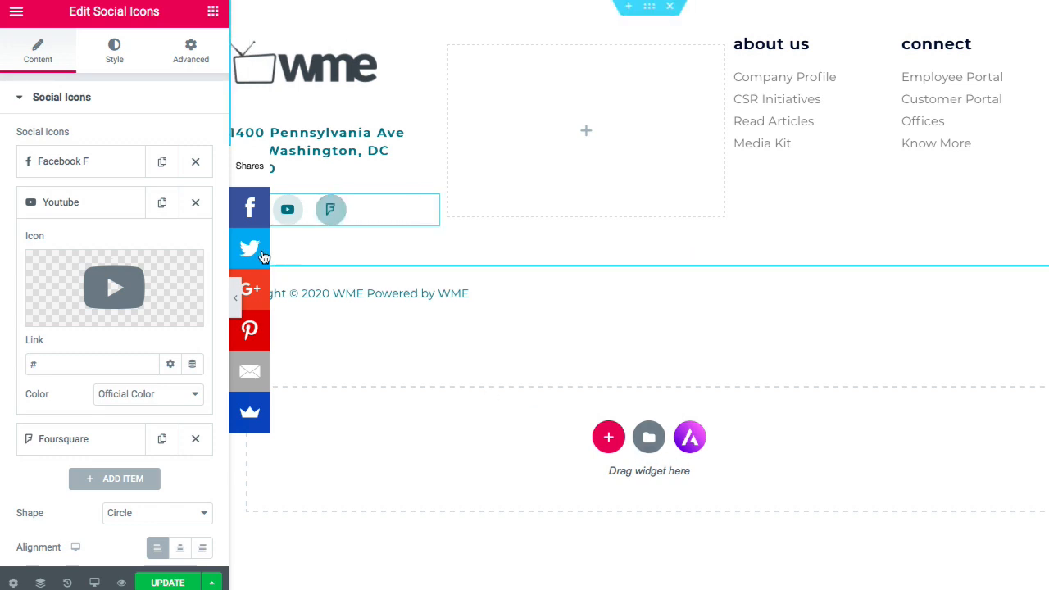
pyautogui.click(70, 372)
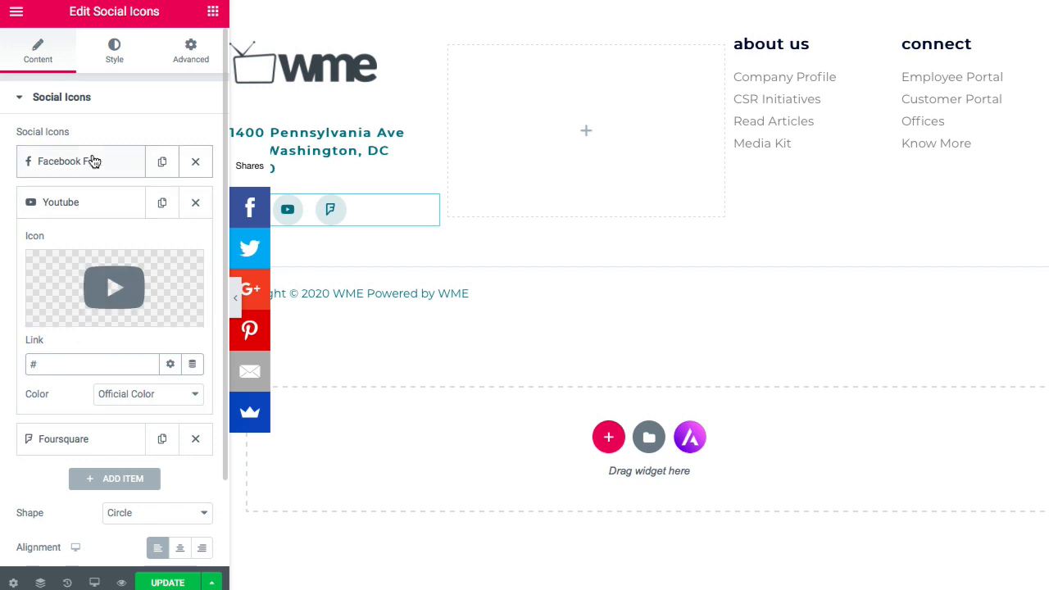
pyautogui.click(78, 438)
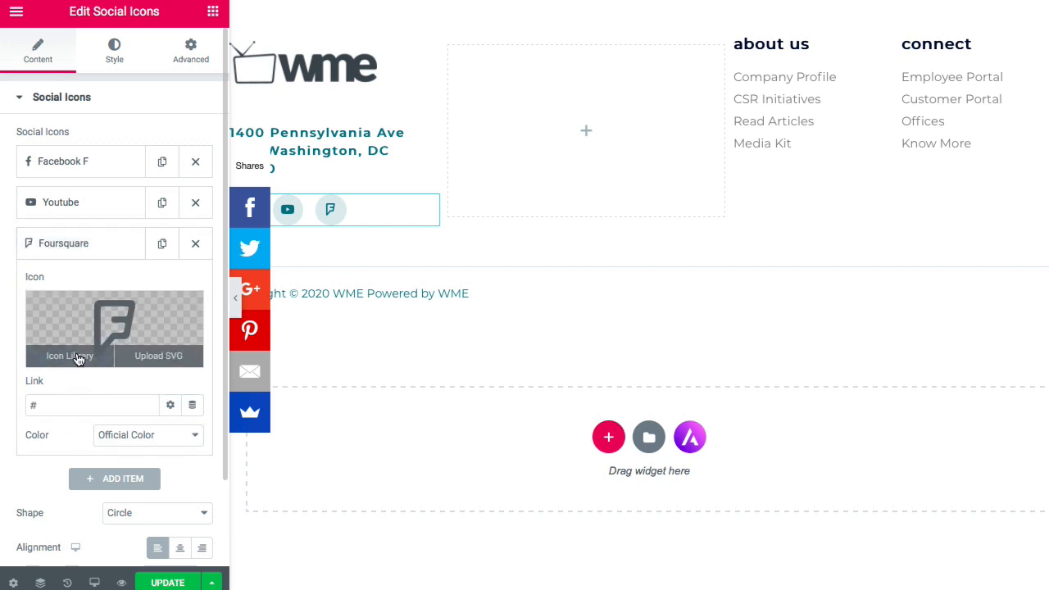
# - Replace the Foursquare social icon with Instagram
pyautogui.click(78, 358)
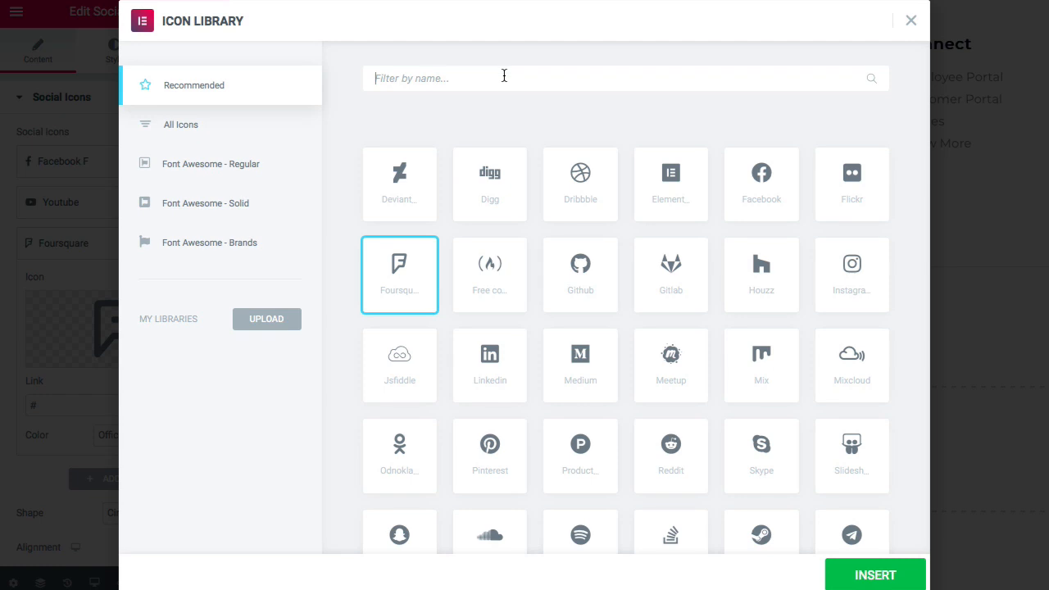
pyautogui.click(504, 75)
pyautogui.write('inst')
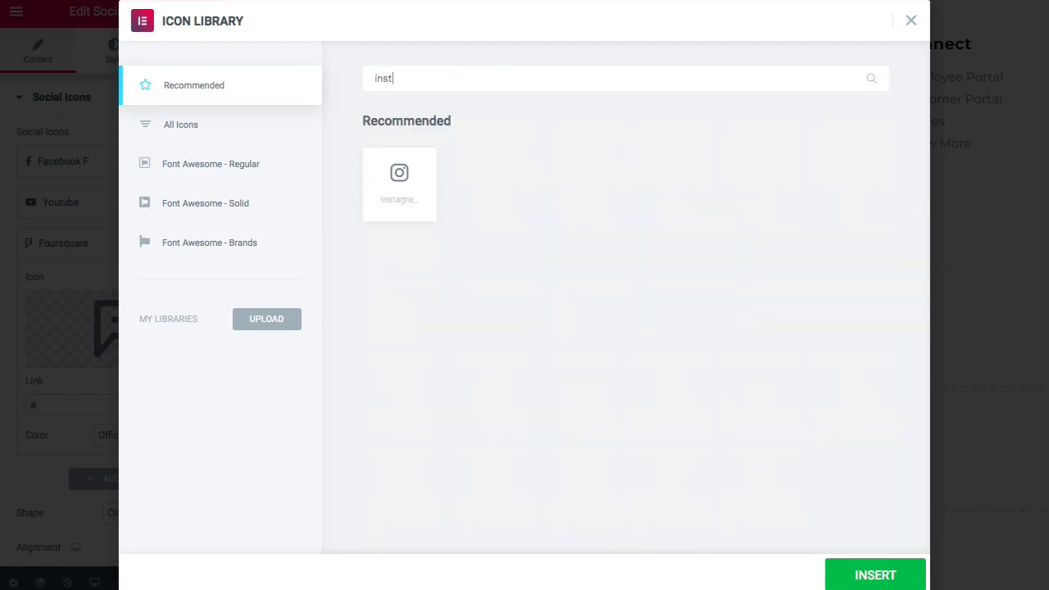
pyautogui.click(410, 187)
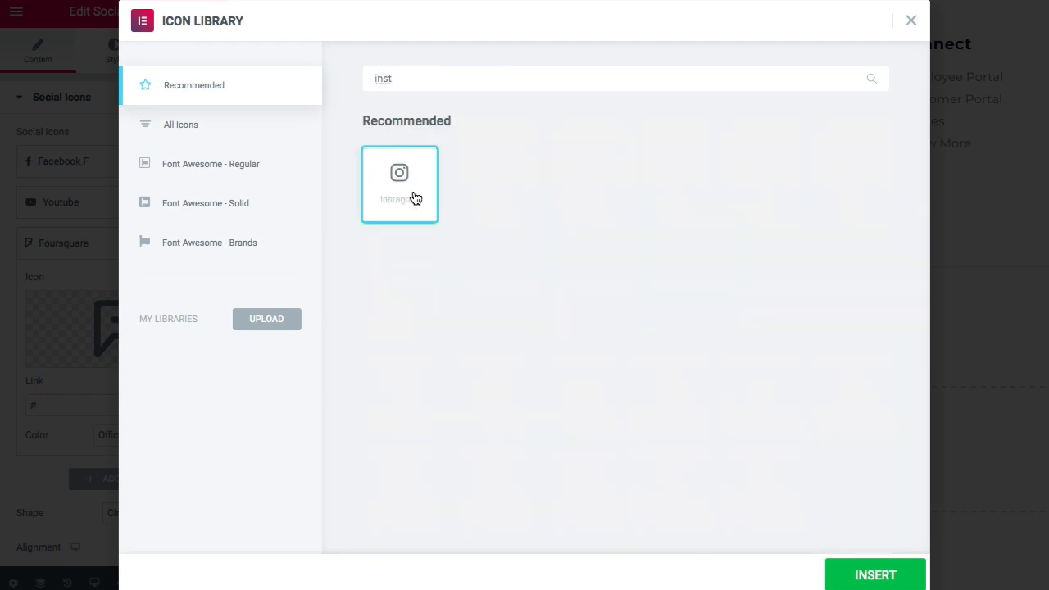
pyautogui.click(855, 579)
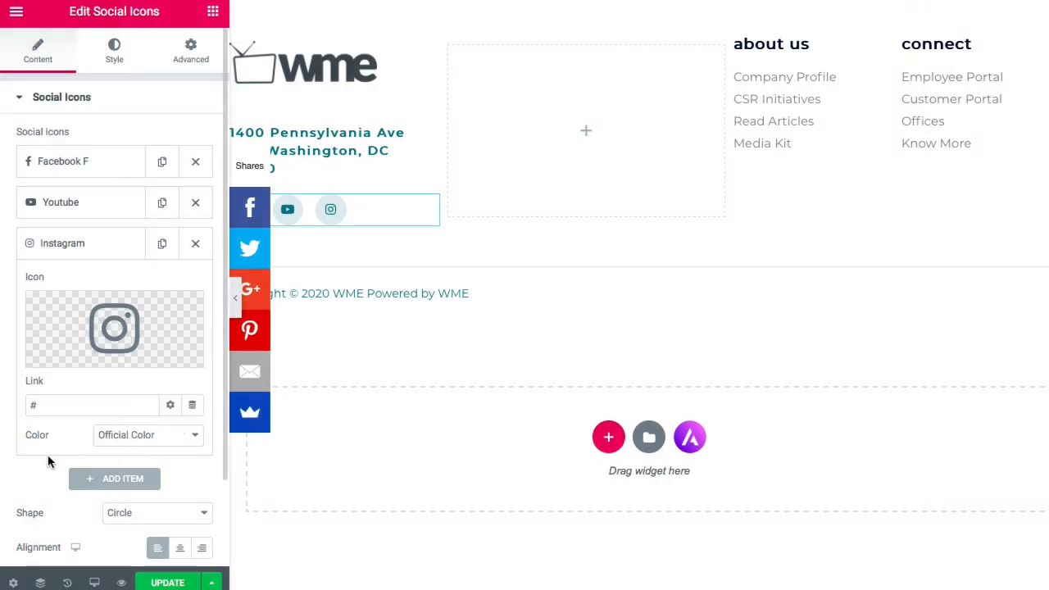
# - Add a fourth social icon and change it from WordPress to LinkedIn
pyautogui.click(95, 479)
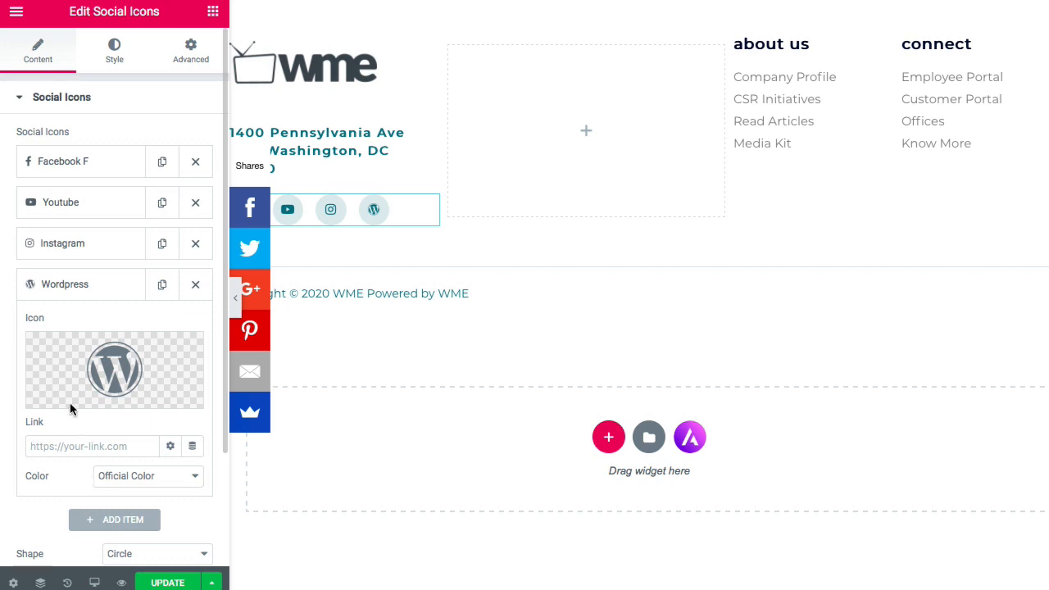
pyautogui.moveTo(66, 403)
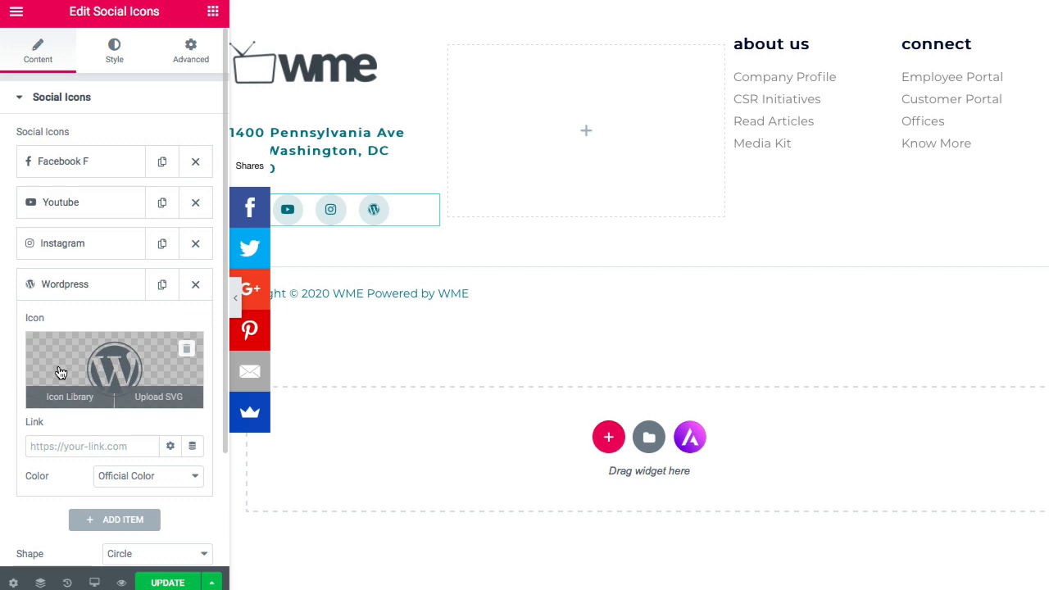
pyautogui.click(59, 398)
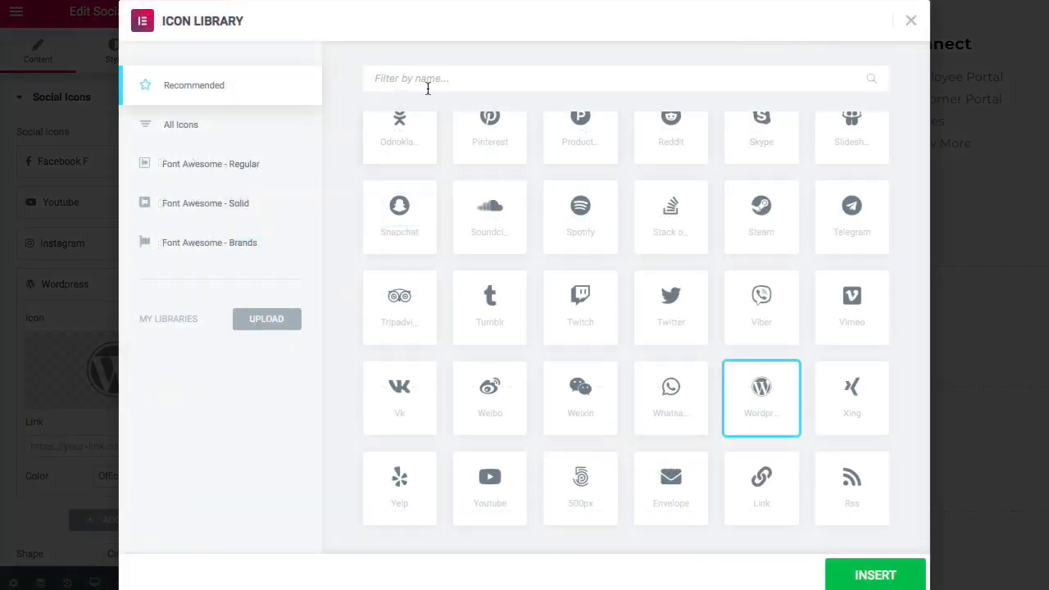
pyautogui.click(433, 82)
pyautogui.write('link')
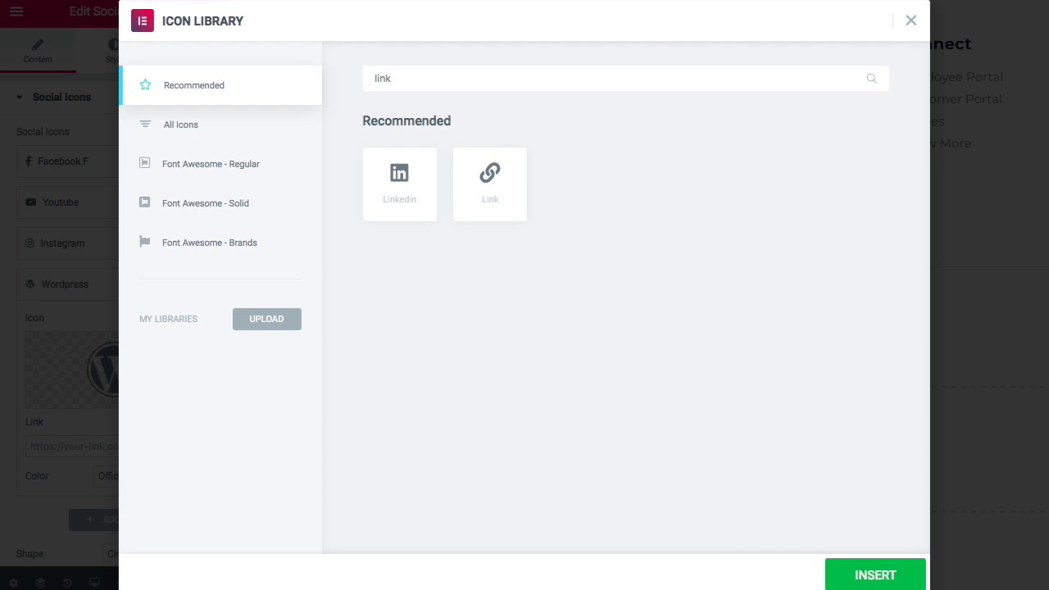
pyautogui.click(410, 176)
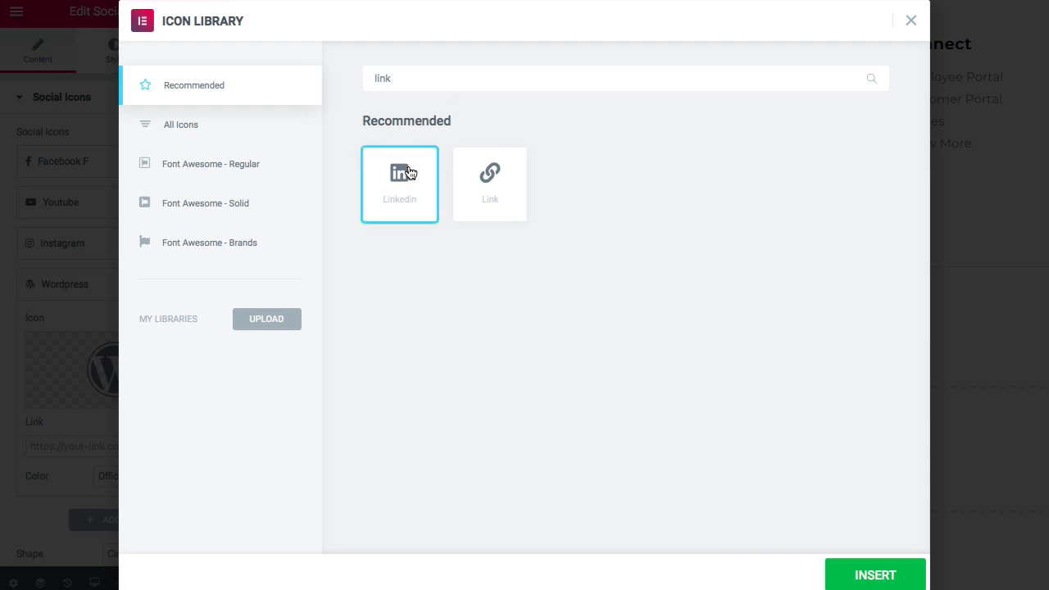
pyautogui.click(849, 577)
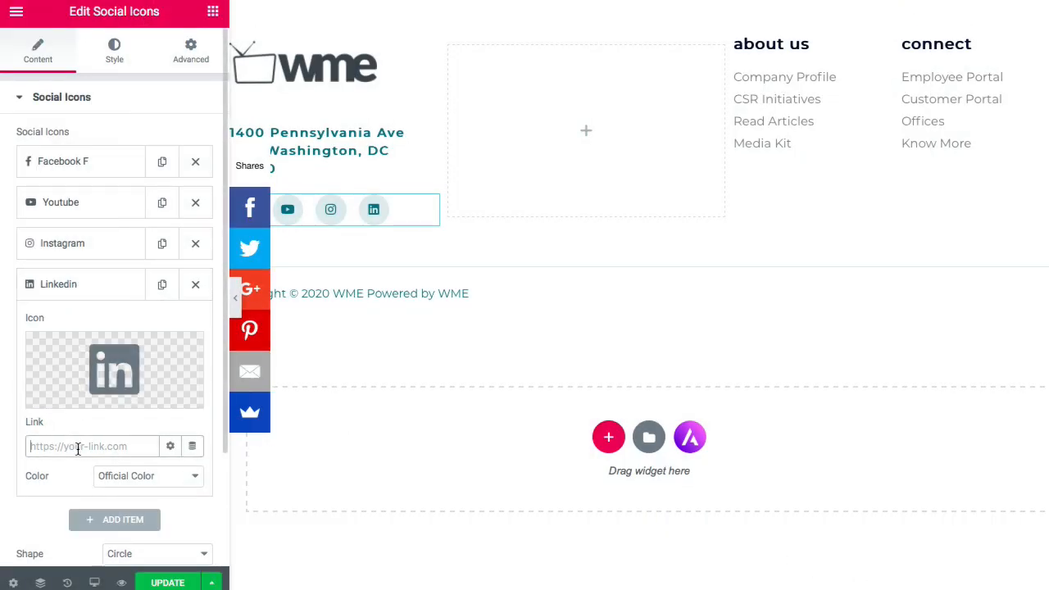
pyautogui.click(325, 300)
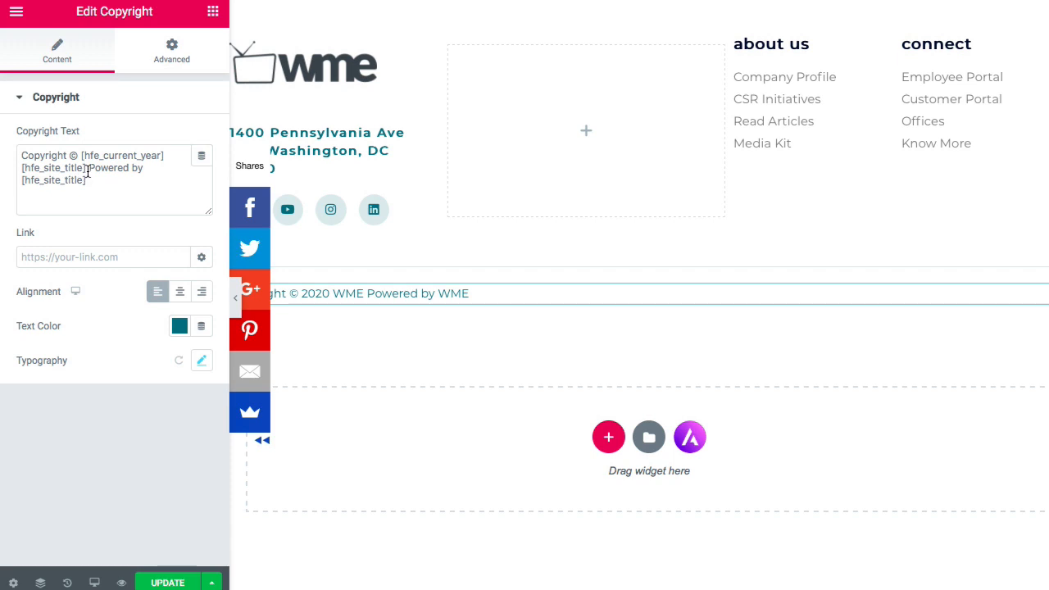
# - Delete ' Powered by' from the copyright text so it reads 'Copyright © 2020 WME'
pyautogui.moveTo(88, 172); pyautogui.dragTo(114, 181)
pyautogui.press('BackSpace')
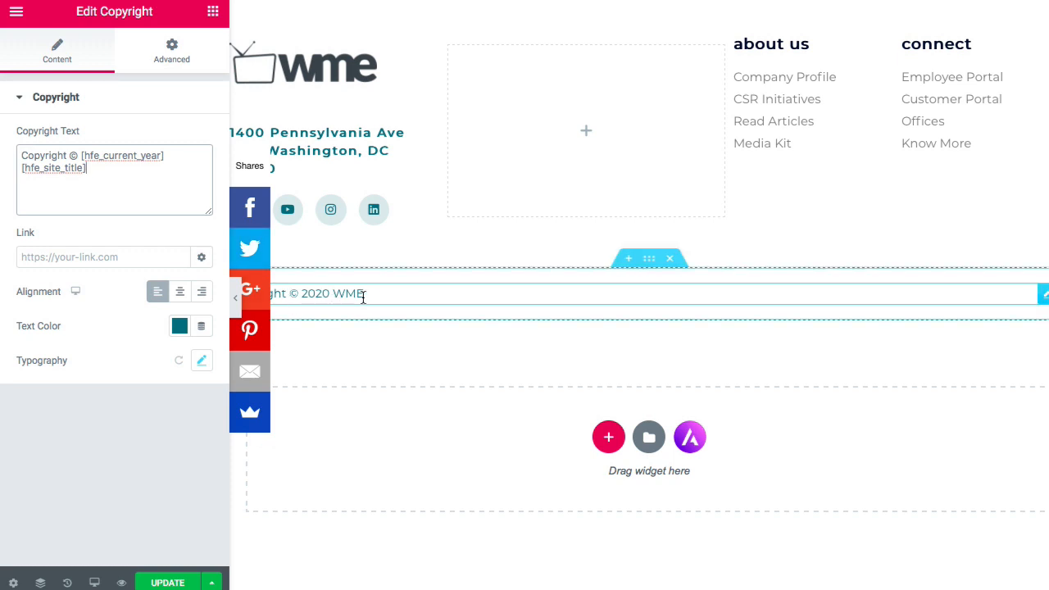
pyautogui.click(591, 138)
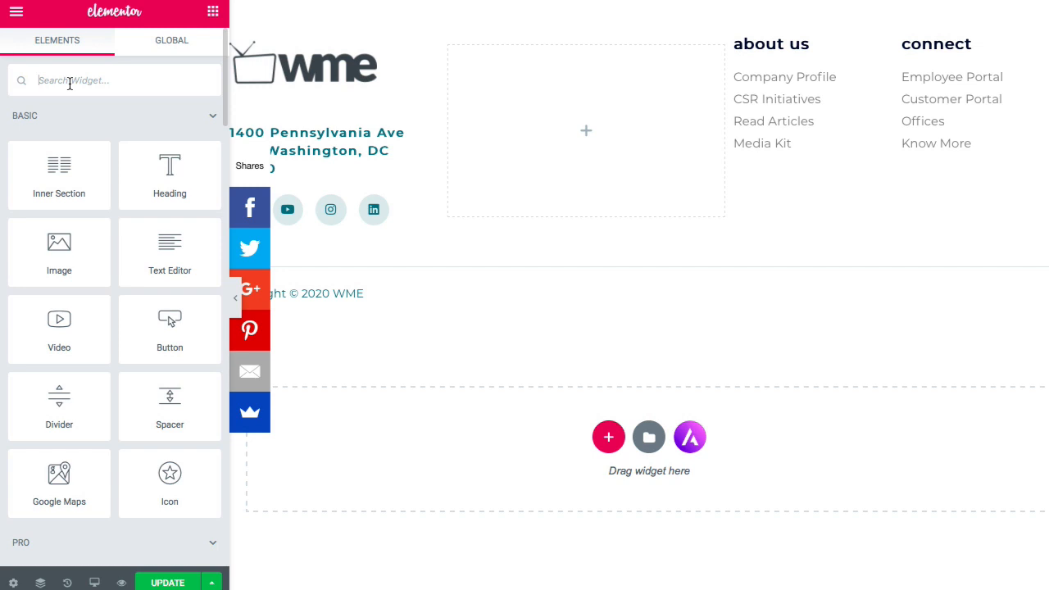
# - Search widgets for 'menu' and drop a Navigation Menu into the empty middle footer column
pyautogui.click(69, 83)
pyautogui.write('me')
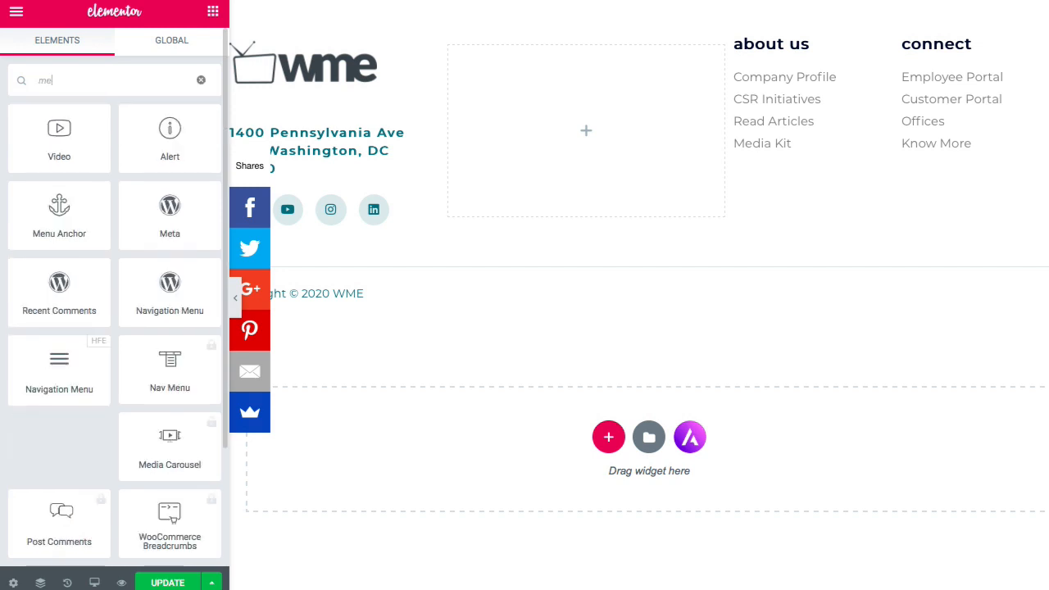
pyautogui.write('nu')
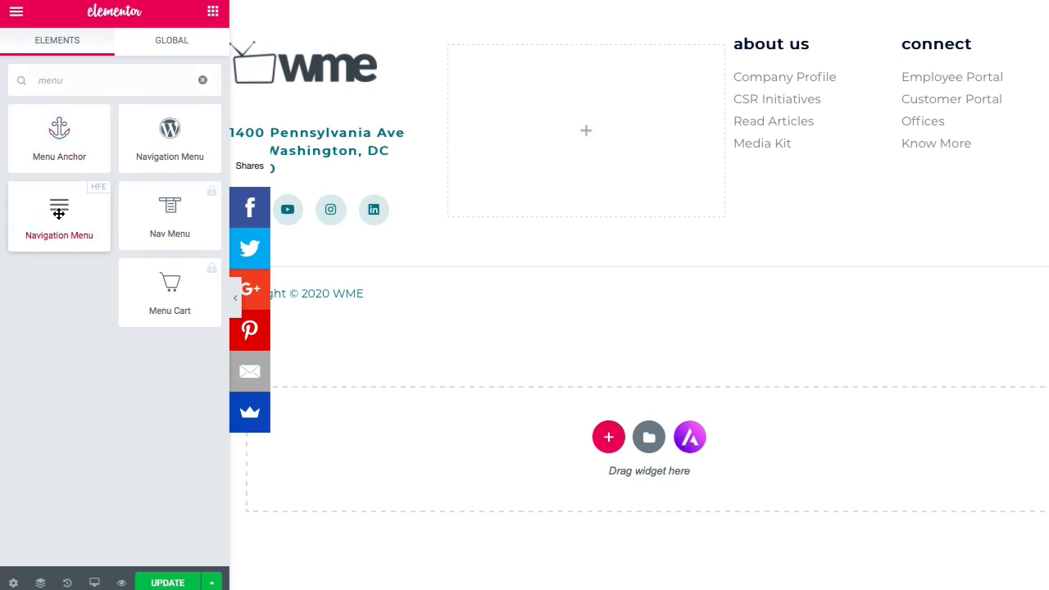
pyautogui.moveTo(59, 211); pyautogui.dragTo(630, 146)
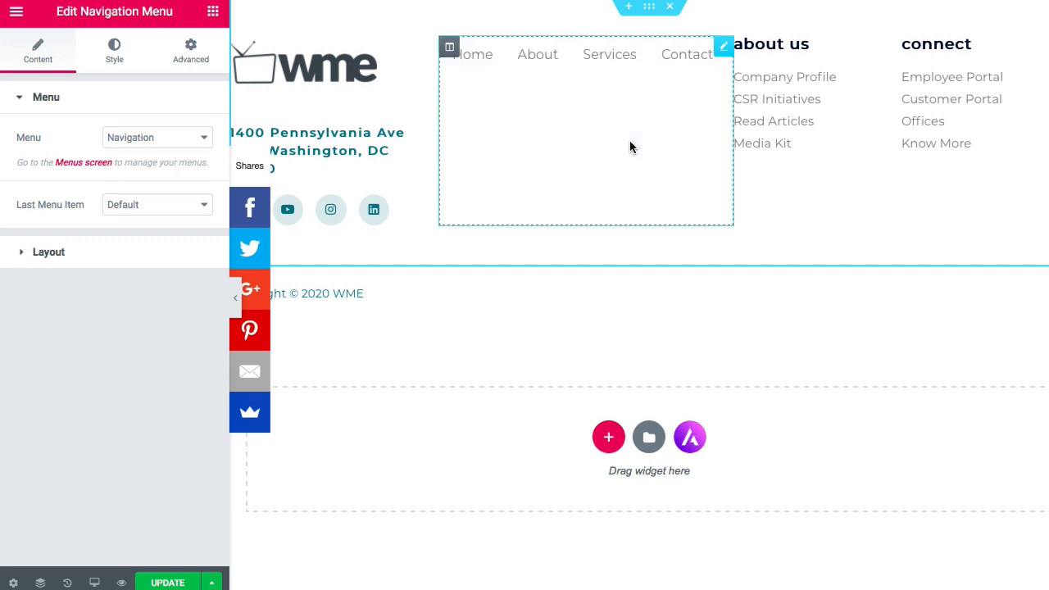
# - Keep the Navigation menu and default last item, and set the menu Layout to Vertical
pyautogui.click(159, 139)
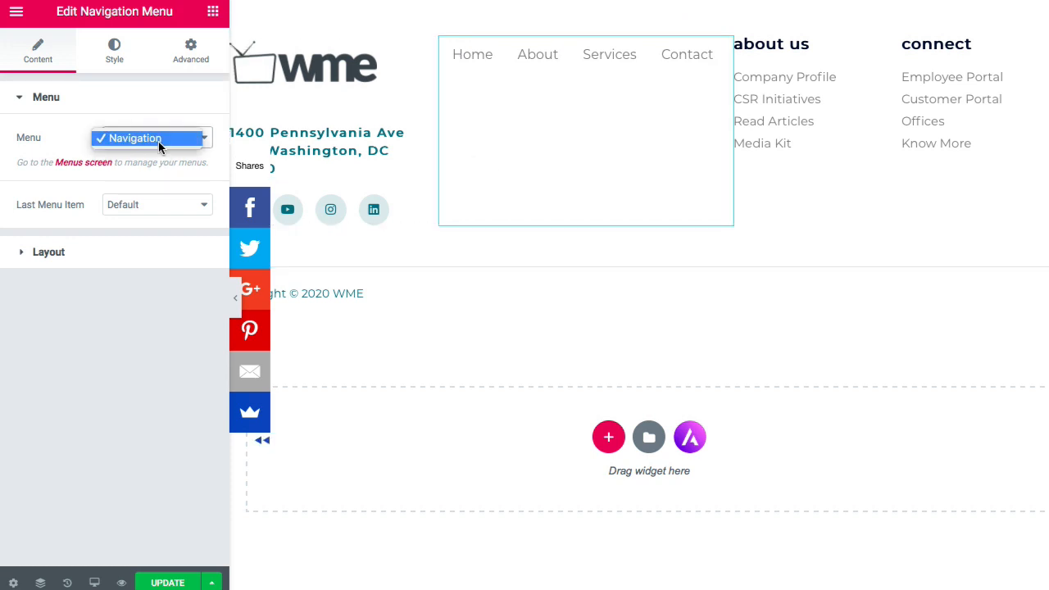
pyautogui.click(159, 140)
pyautogui.click(155, 205)
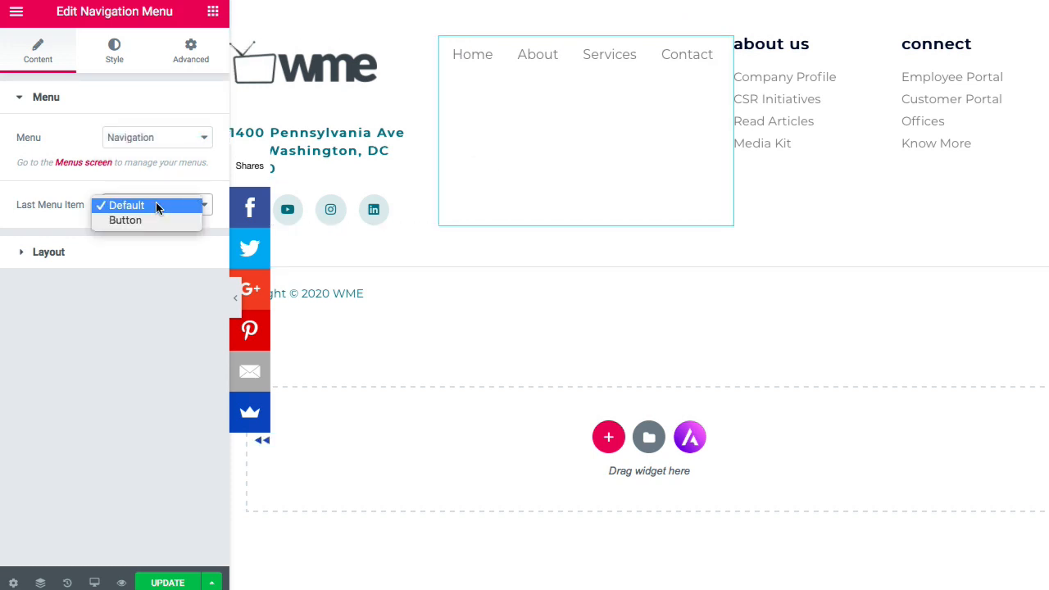
pyautogui.click(156, 205)
pyautogui.click(106, 252)
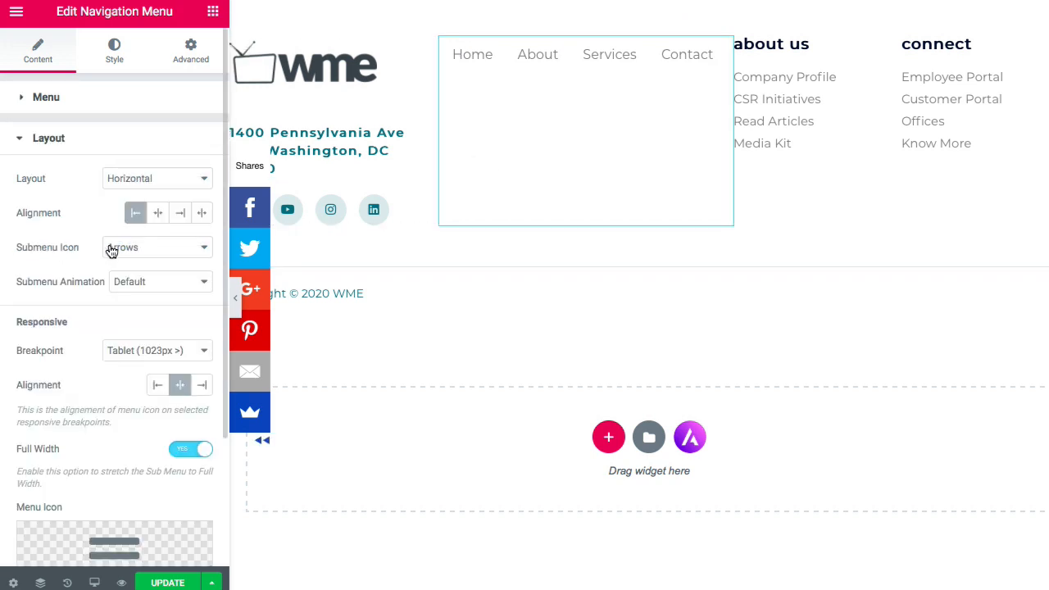
pyautogui.click(167, 181)
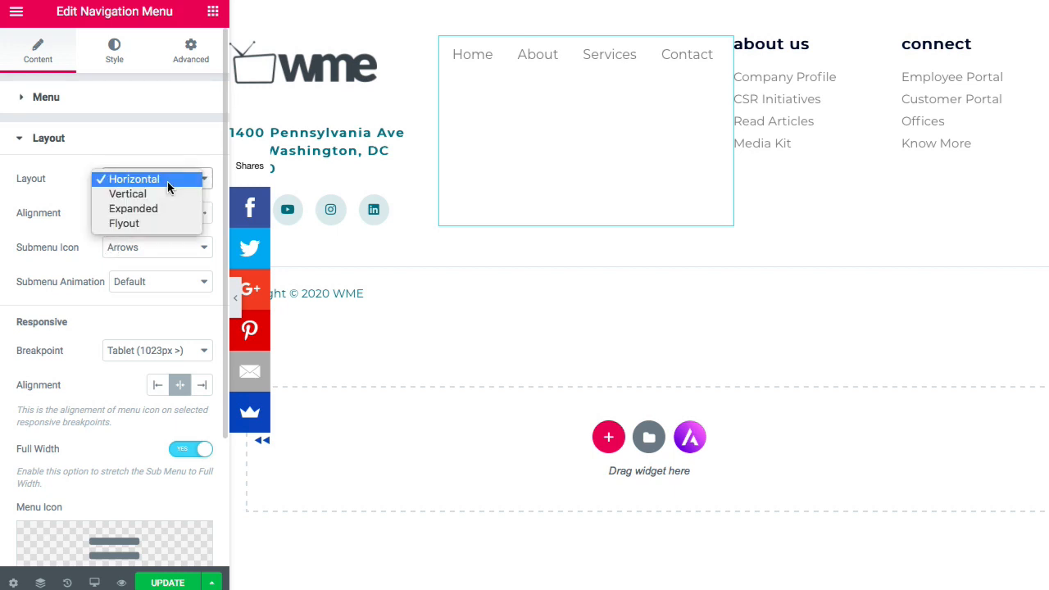
pyautogui.click(159, 194)
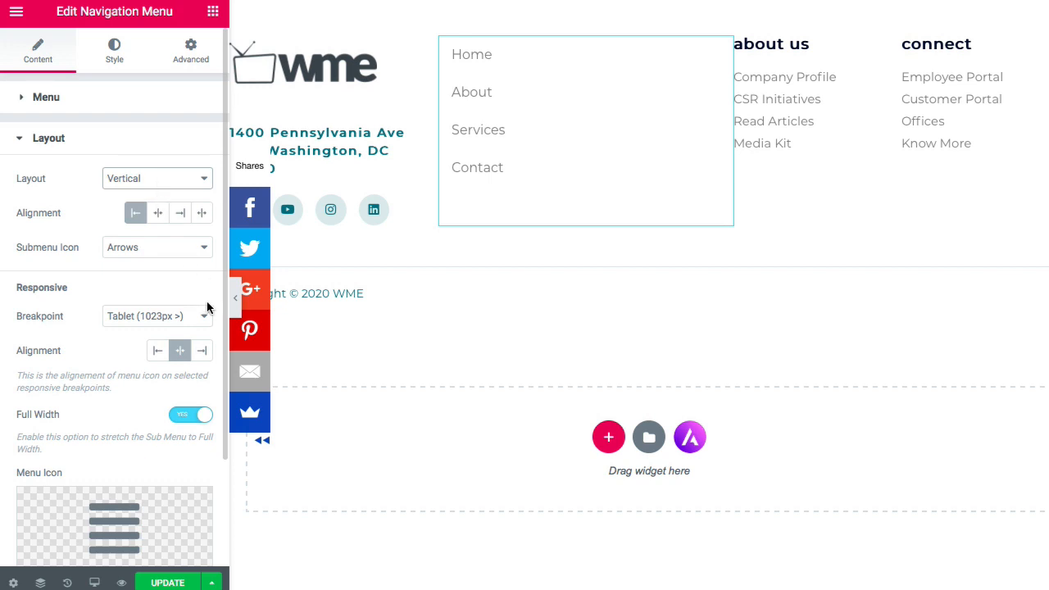
pyautogui.click(799, 45)
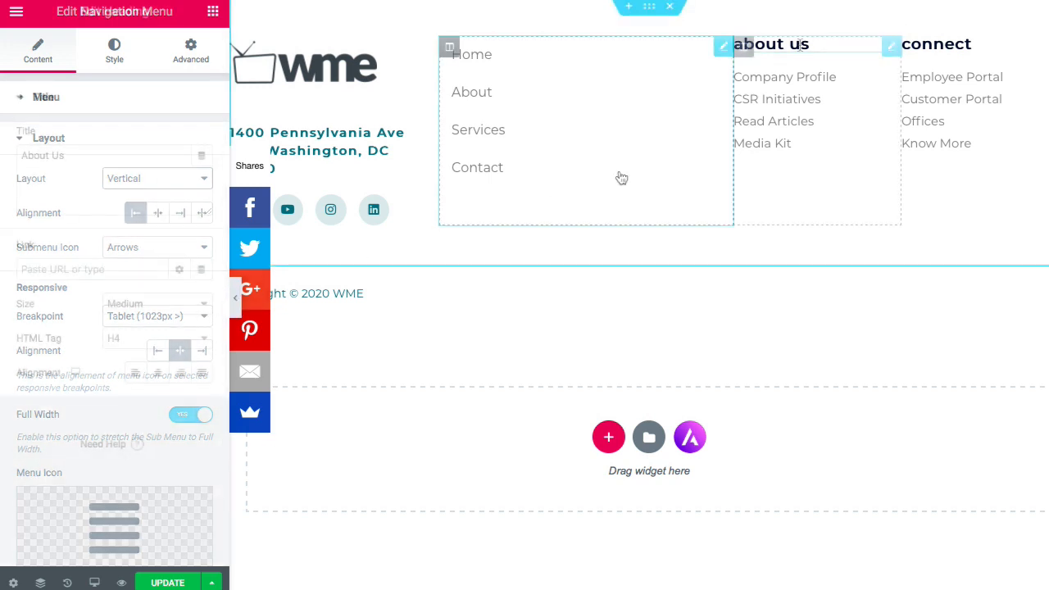
# - Remove Media Kit, CSR Initiatives and Read Articles from the about us link list
pyautogui.click(787, 115)
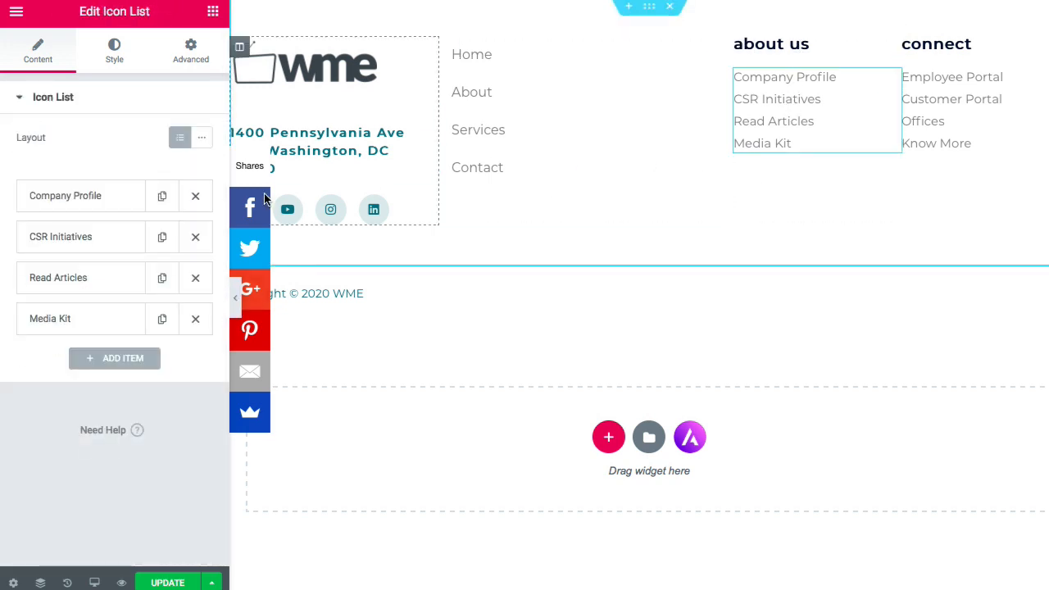
pyautogui.click(196, 319)
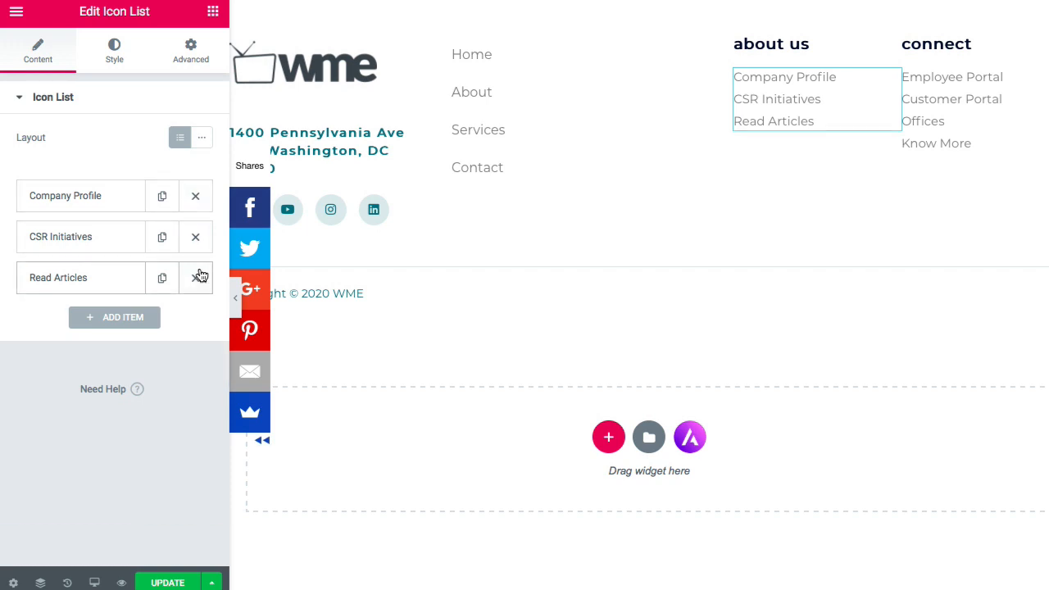
pyautogui.click(196, 238)
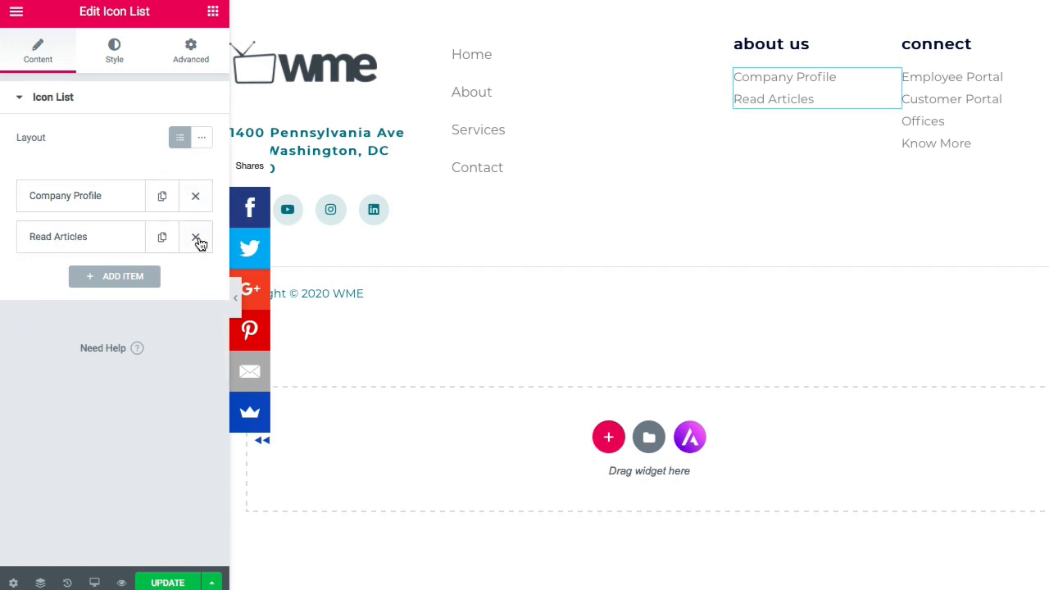
pyautogui.click(196, 238)
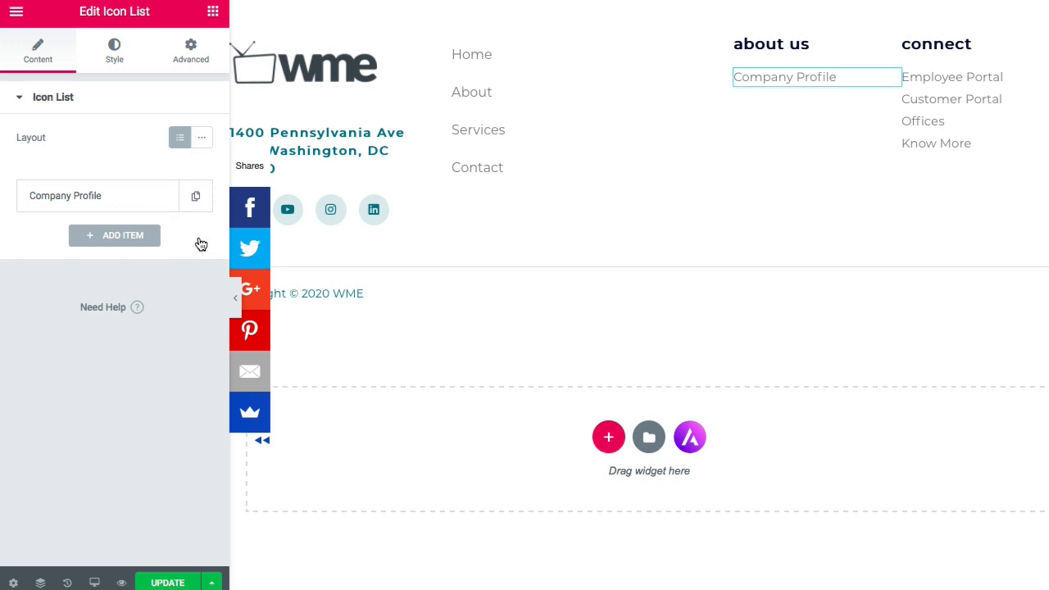
# - Change the remaining Company Profile item to 'About Us' linking to /about
pyautogui.click(103, 201)
pyautogui.tripleClick(111, 260)
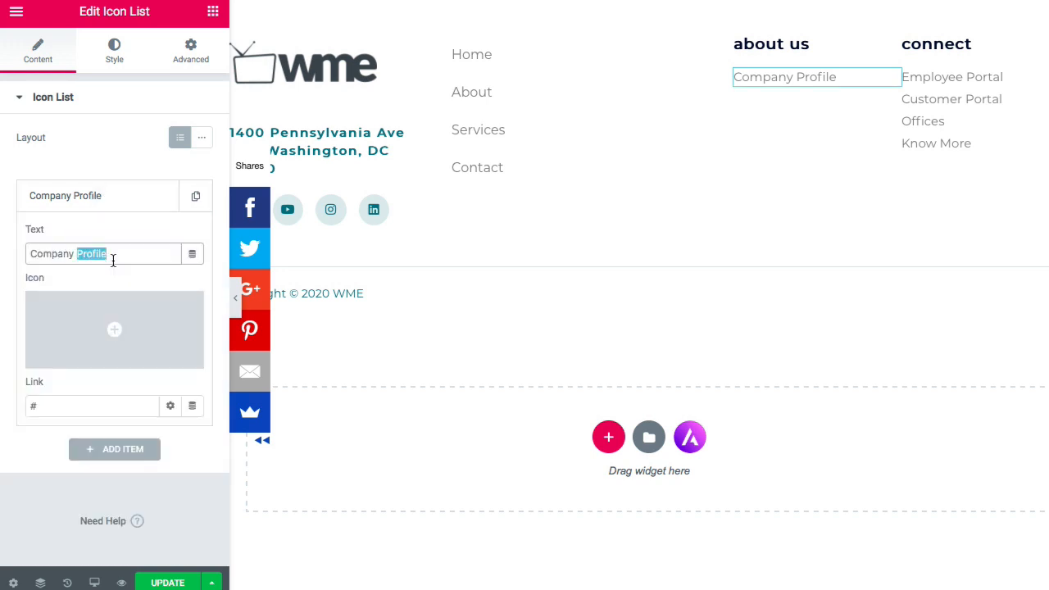
pyautogui.write('aBout')
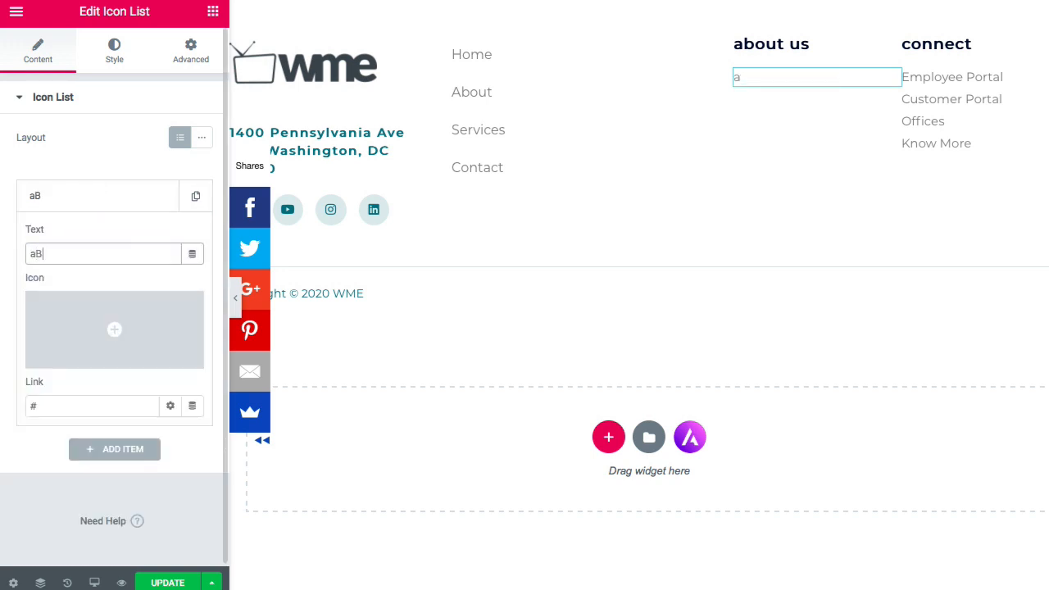
pyautogui.press('BackSpace')
pyautogui.press('BackSpace')
pyautogui.press('BackSpace')
pyautogui.press('BackSpace')
pyautogui.press('BackSpace')
pyautogui.write('About Uss')
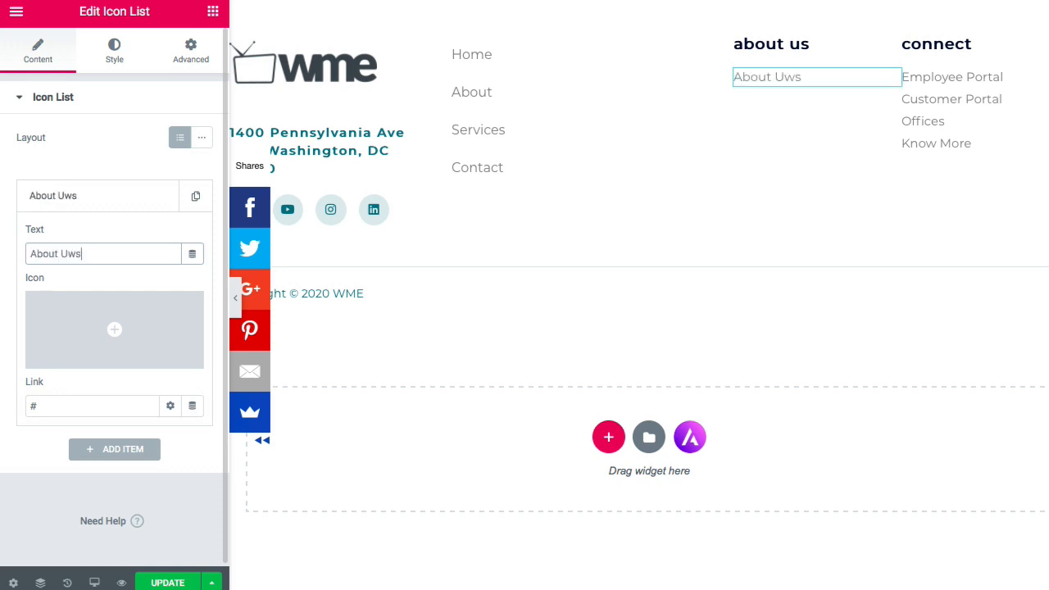
pyautogui.press('BackSpace')
pyautogui.press('BackSpace')
pyautogui.write('s')
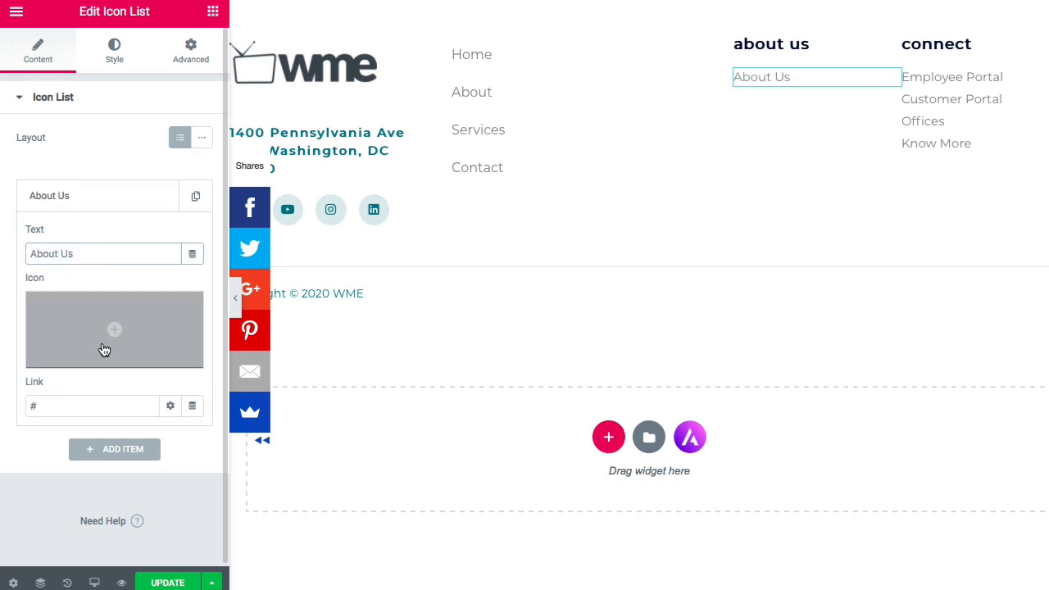
pyautogui.click(121, 406)
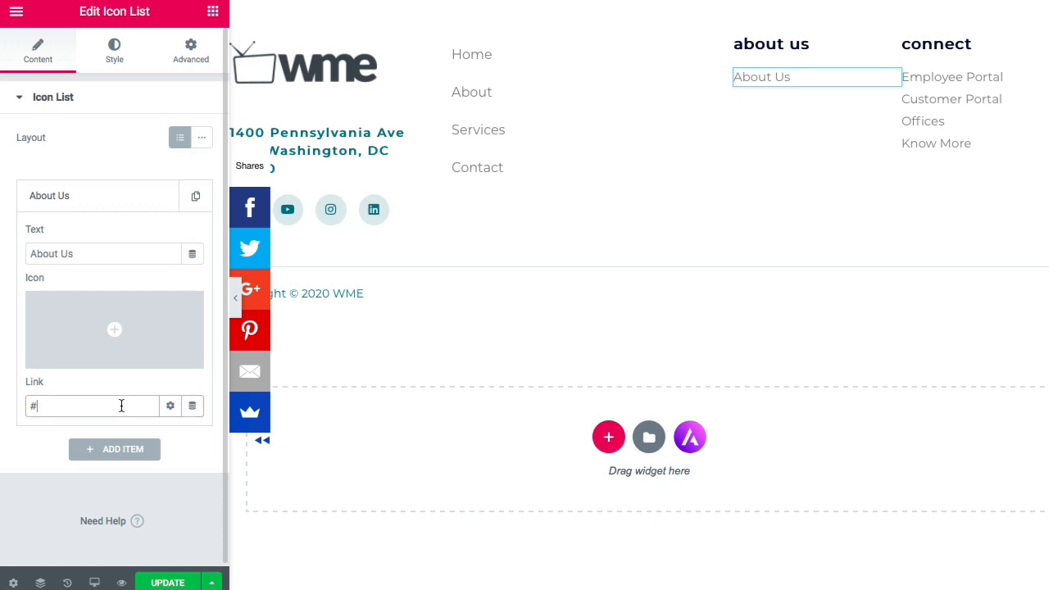
pyautogui.press('BackSpace')
pyautogui.write('/about')
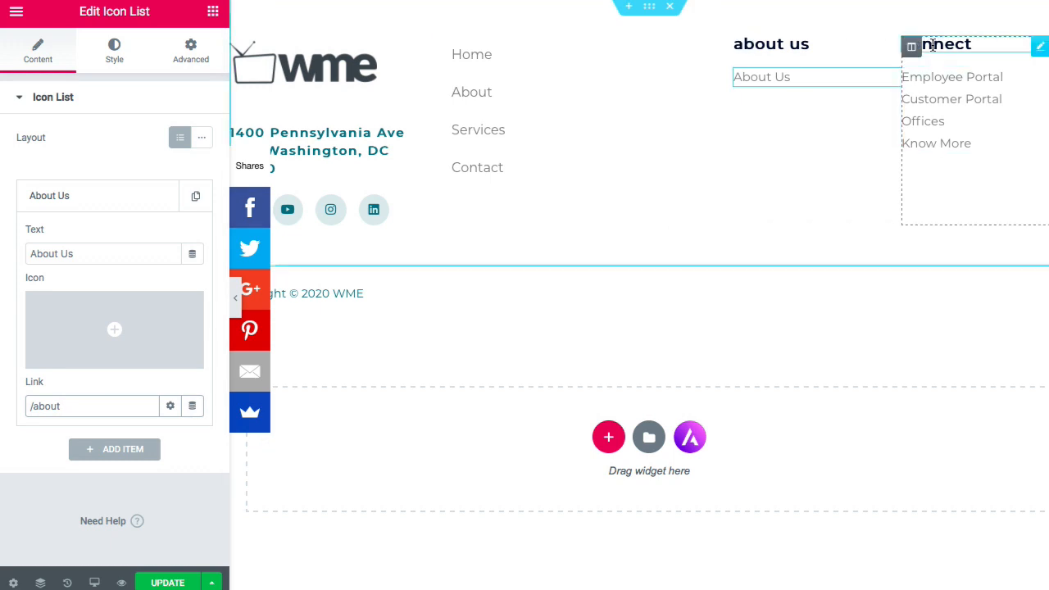
# - Retitle the Connect heading to 'Contact' and link it to /contact
pyautogui.click(913, 44)
pyautogui.tripleClick(151, 156)
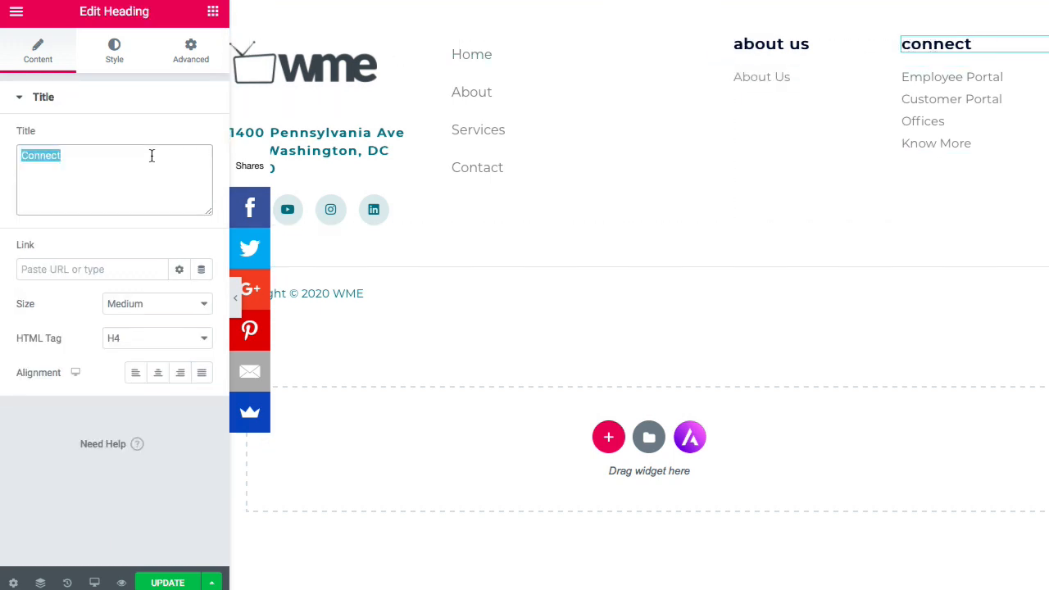
pyautogui.write('Cont')
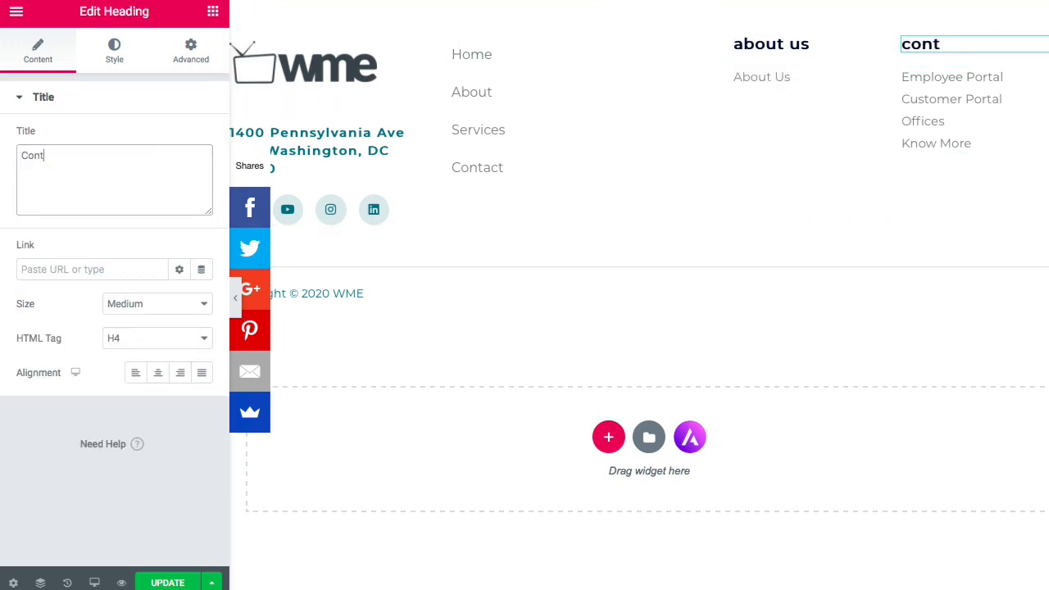
pyautogui.write('actt')
pyautogui.press('BackSpace')
pyautogui.click(114, 270)
pyautogui.write('/cont')
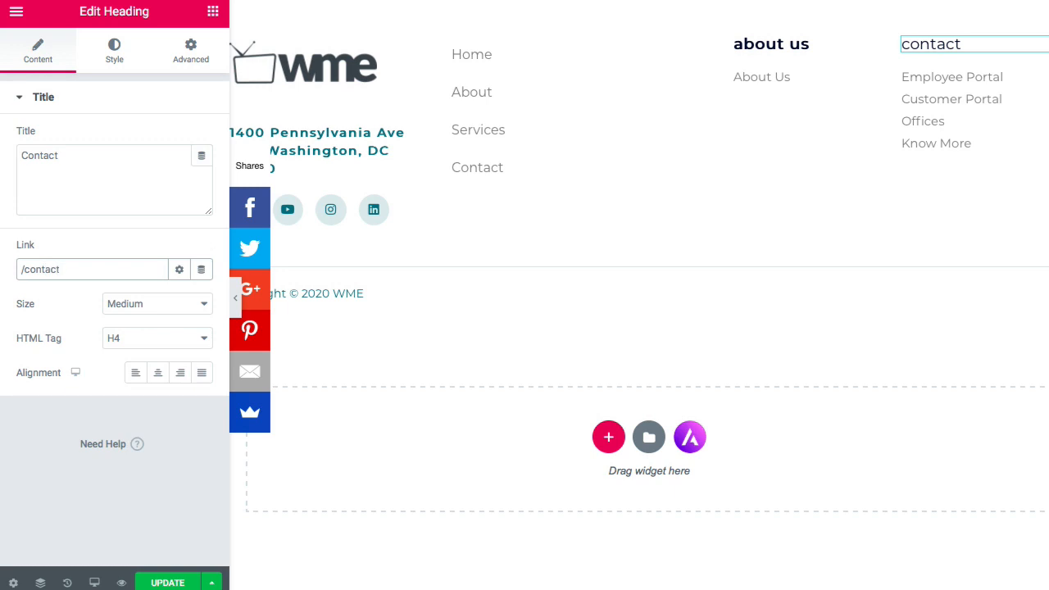
# - Delete Know More, Offices and Customer Portal, and rename Employee Portal to 'Contact'
pyautogui.click(949, 123)
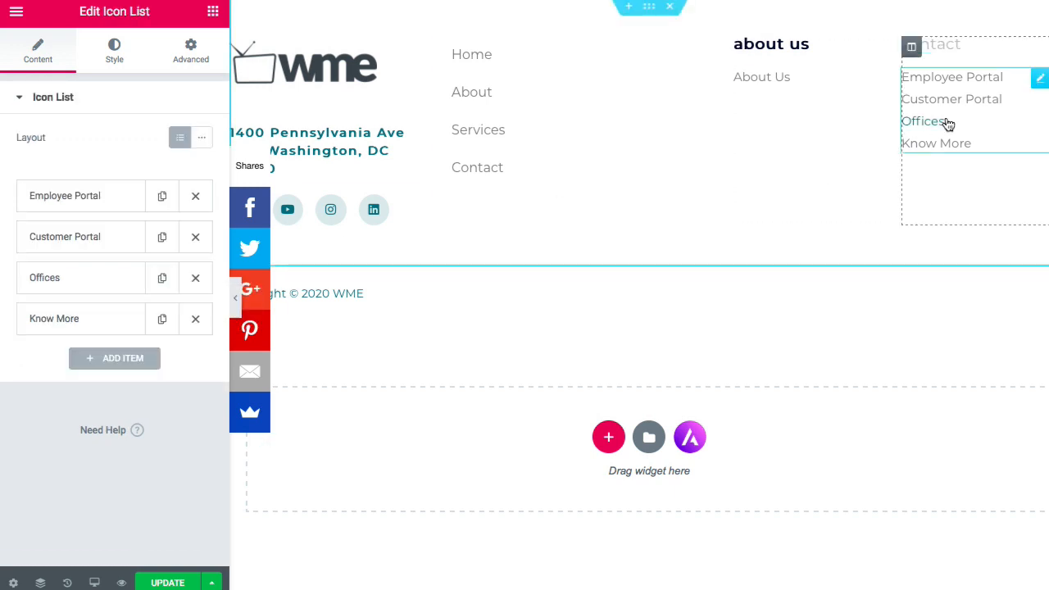
pyautogui.click(195, 318)
pyautogui.click(195, 278)
pyautogui.click(195, 237)
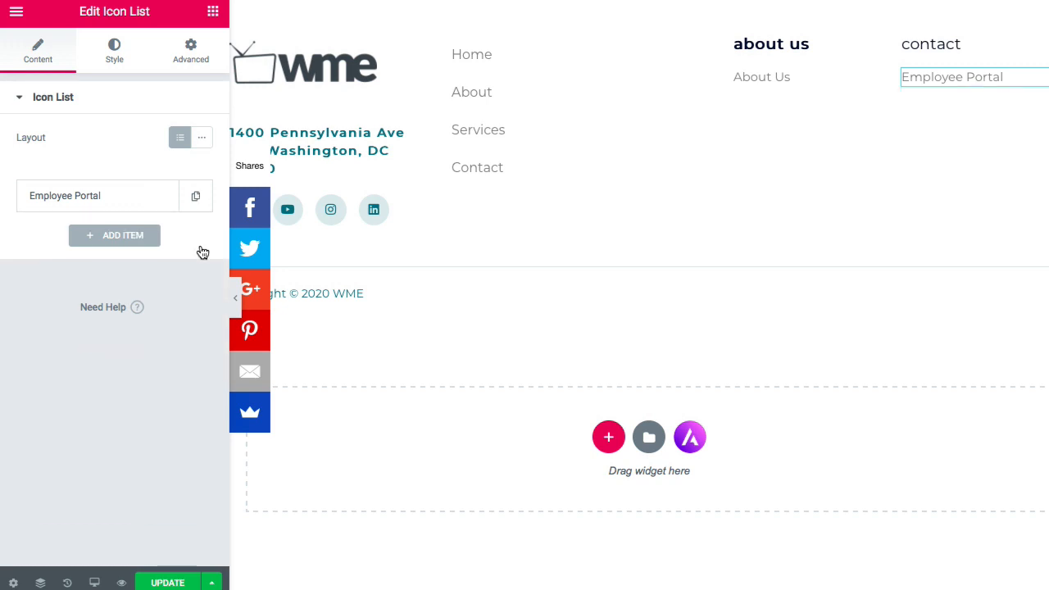
pyautogui.click(93, 203)
pyautogui.tripleClick(98, 250)
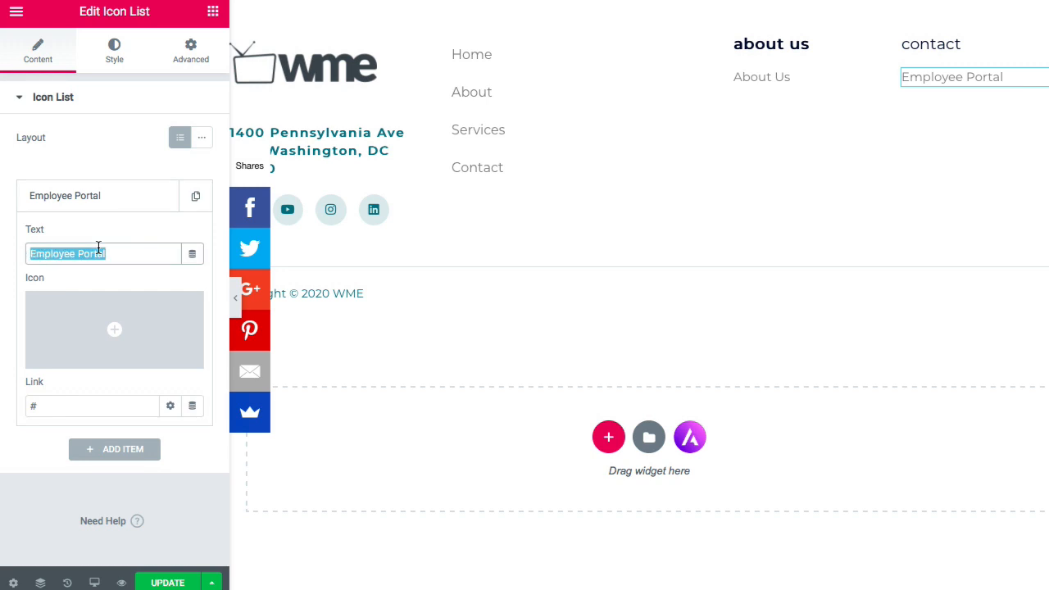
pyautogui.write('Contact')
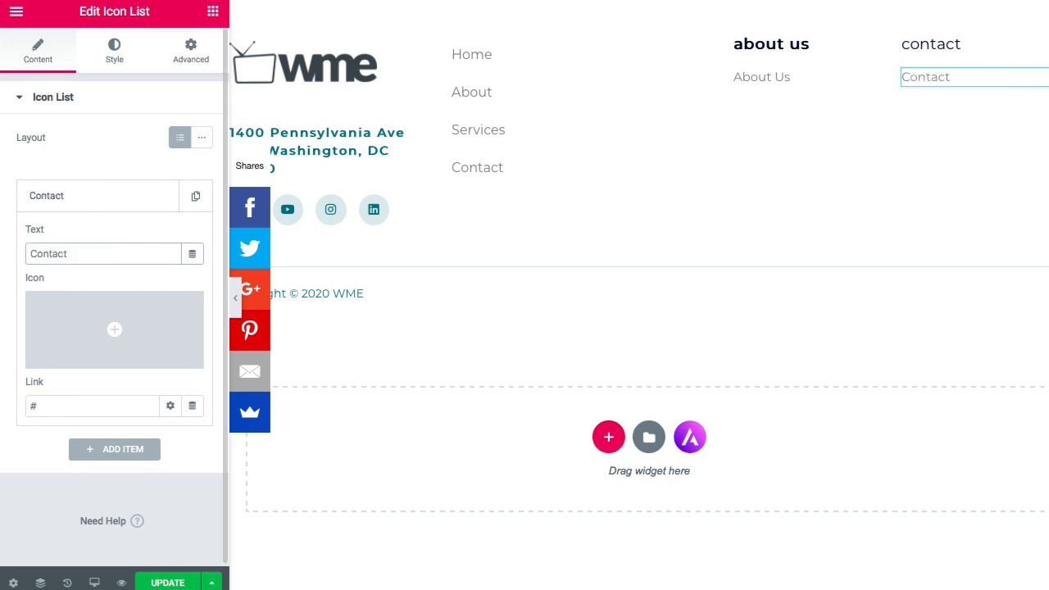
pyautogui.click(34, 406)
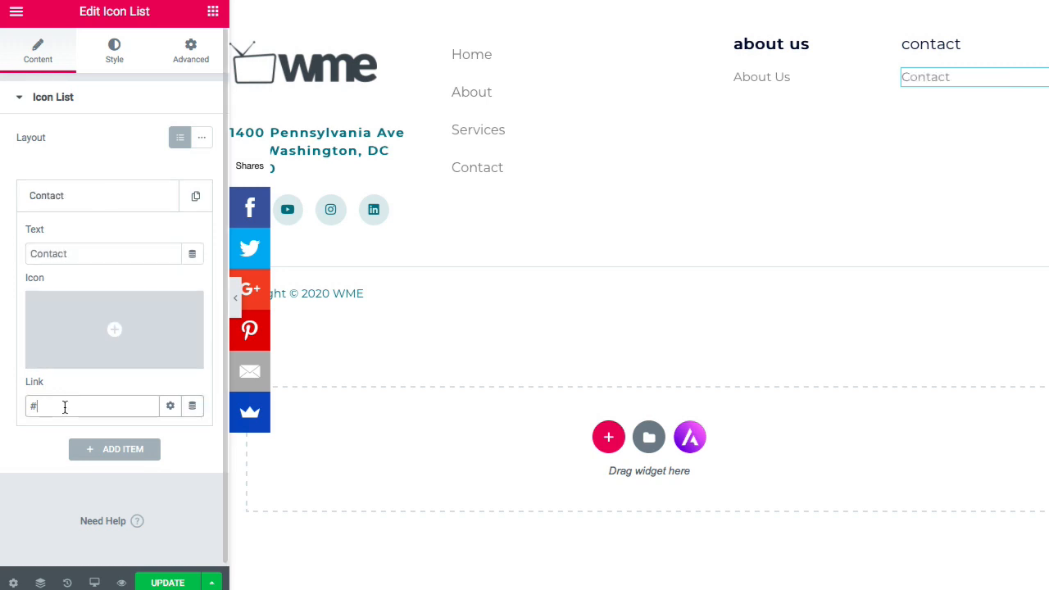
pyautogui.click(950, 54)
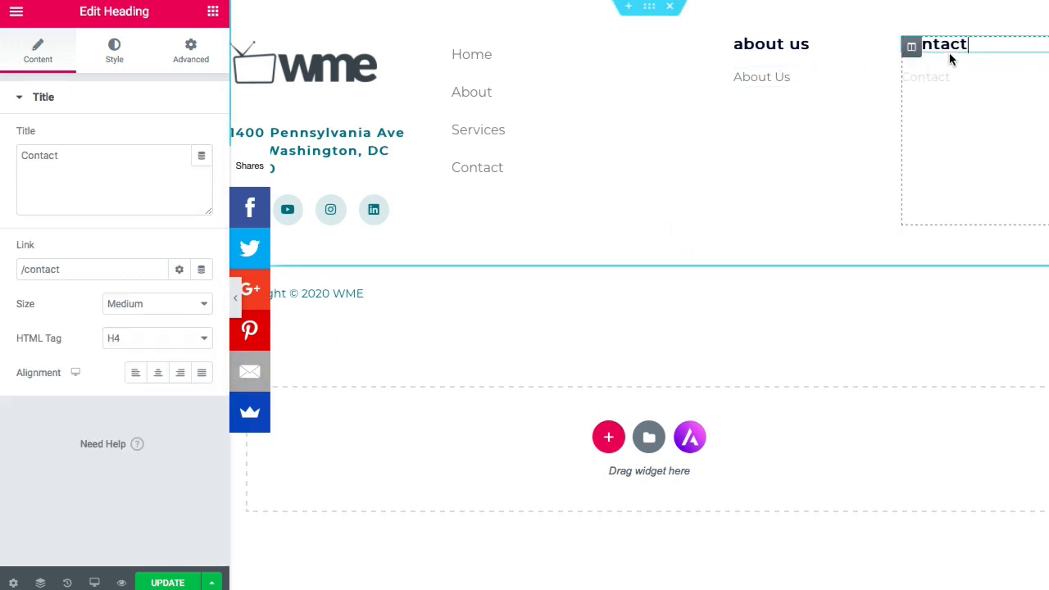
# - Duplicate the about us column and retitle the copy's heading 'Services'
pyautogui.rightClick(743, 47)
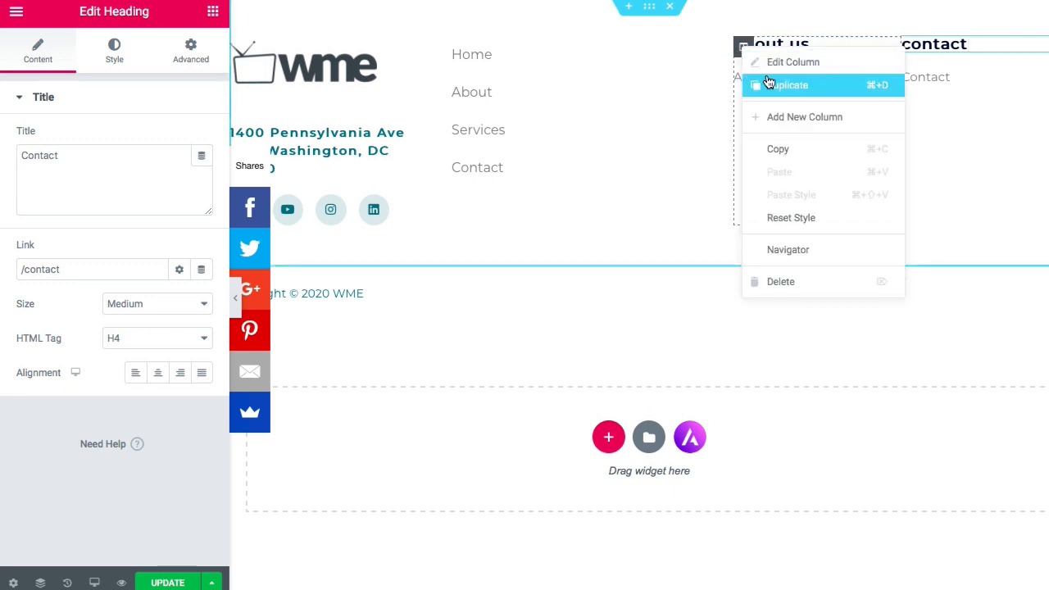
pyautogui.click(771, 87)
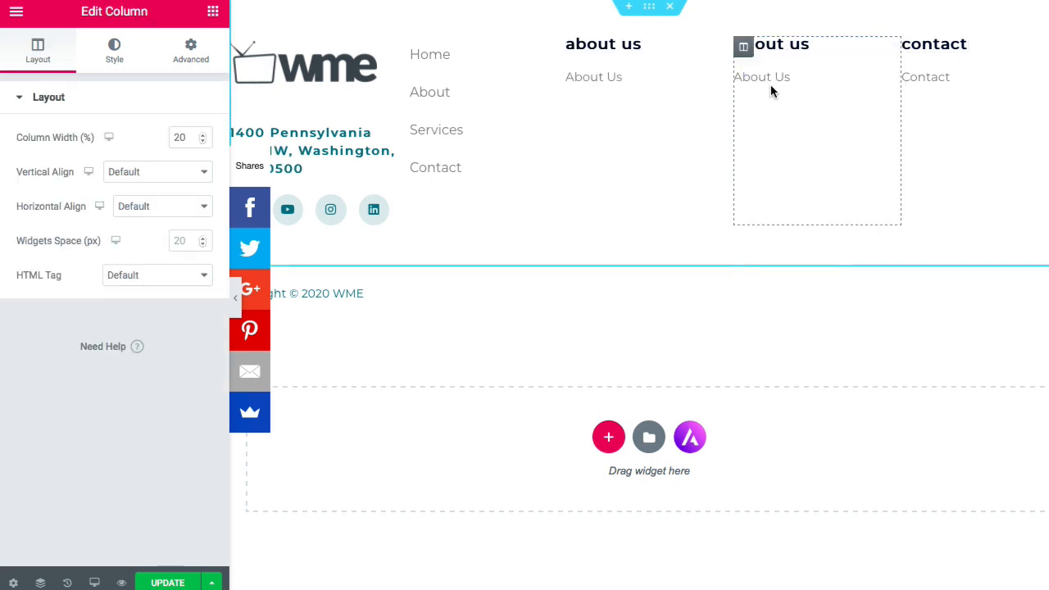
pyautogui.click(646, 46)
pyautogui.hotkey('ctrl', 'a')
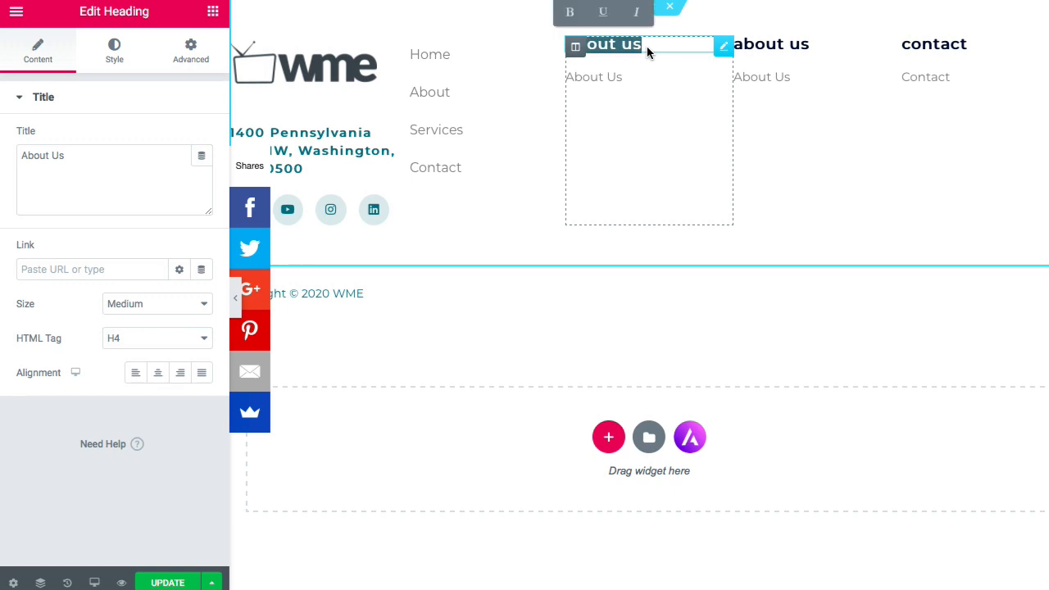
pyautogui.write('Ser')
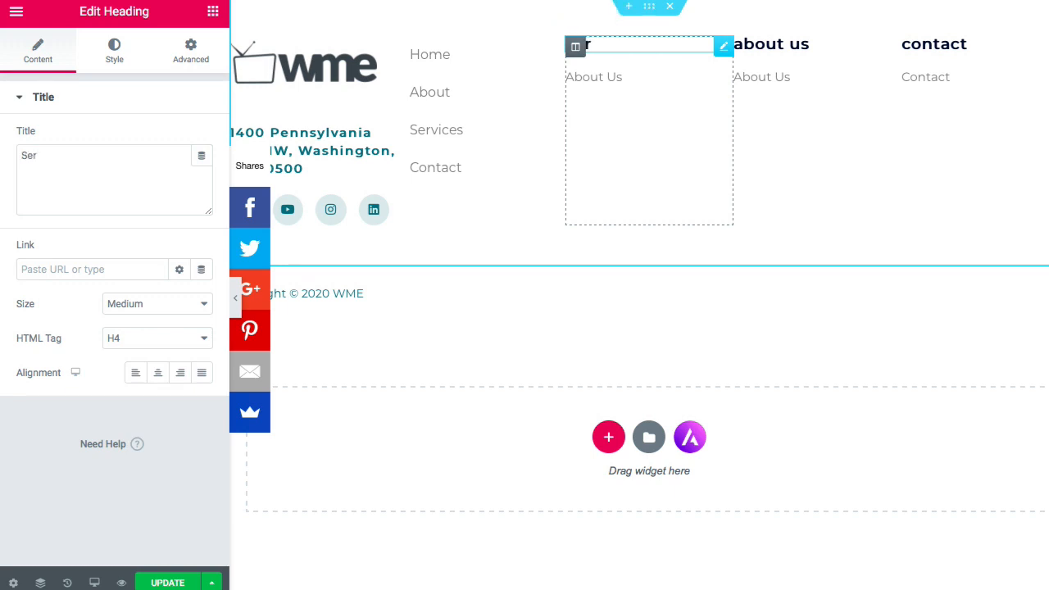
pyautogui.press('BackSpace')
pyautogui.press('BackSpace')
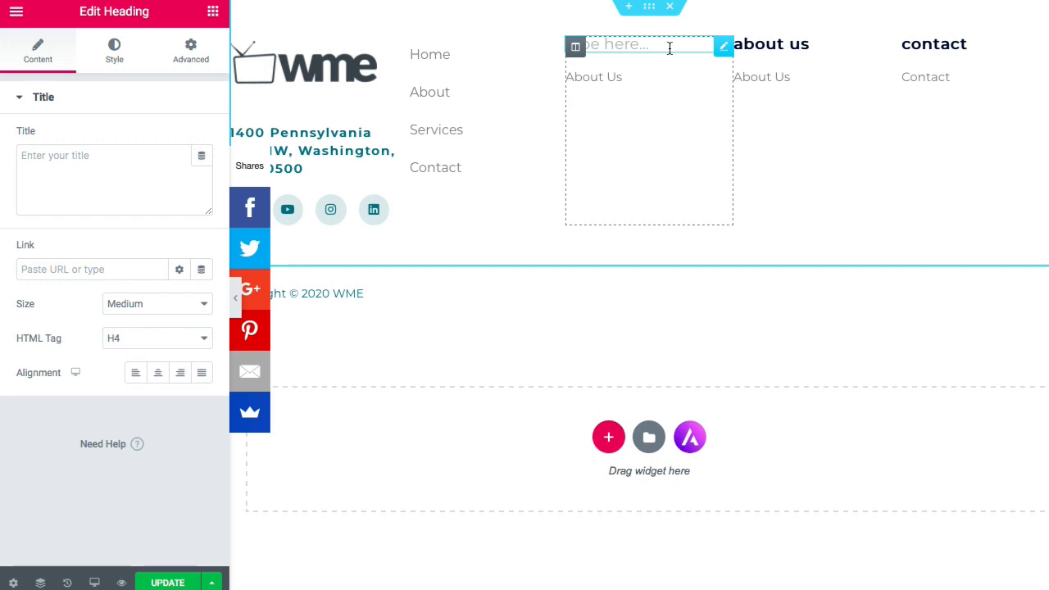
pyautogui.click(141, 158)
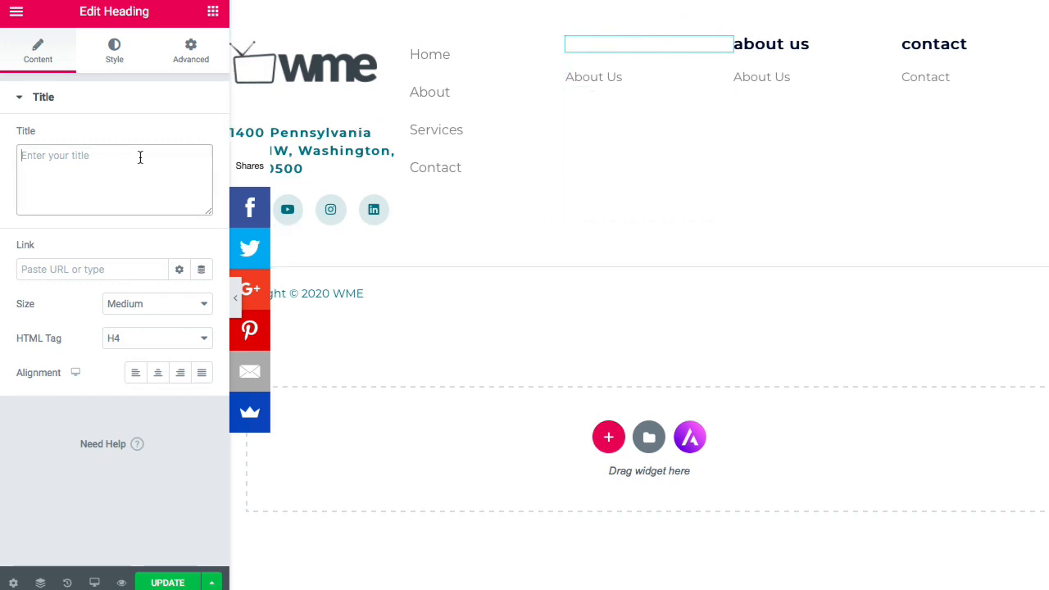
pyautogui.write('Servie')
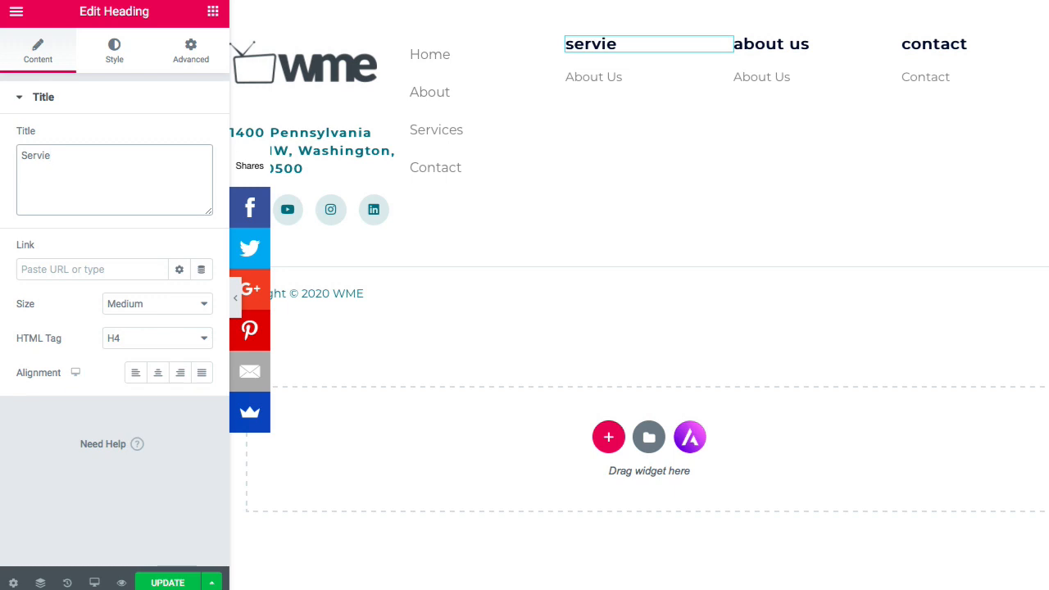
pyautogui.press('BackSpace')
pyautogui.write('ces')
# - Change the new column's About Us list item text to 'Services'
pyautogui.click(616, 82)
pyautogui.click(131, 201)
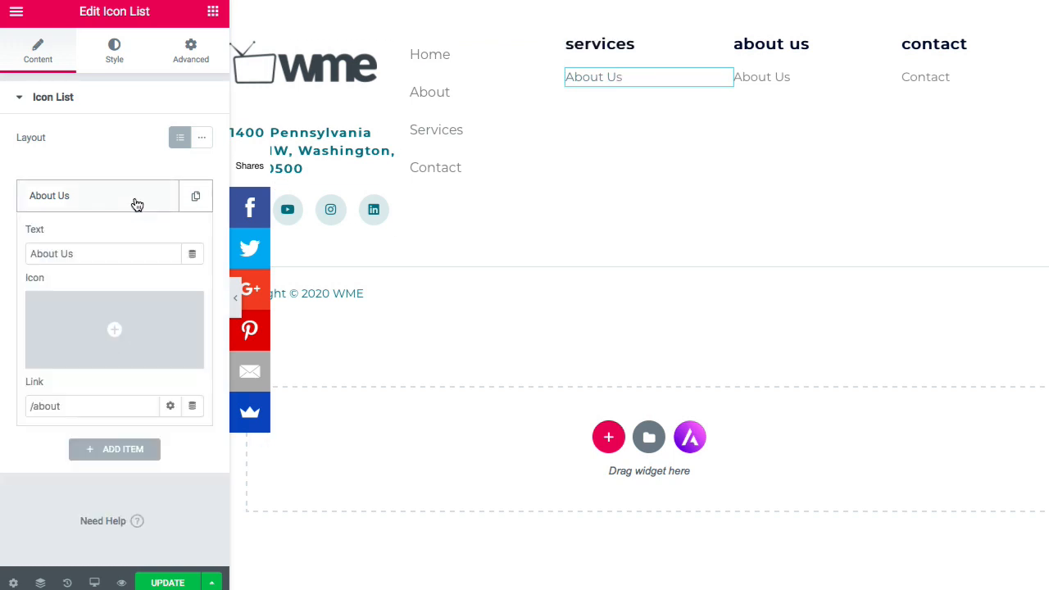
pyautogui.tripleClick(124, 256)
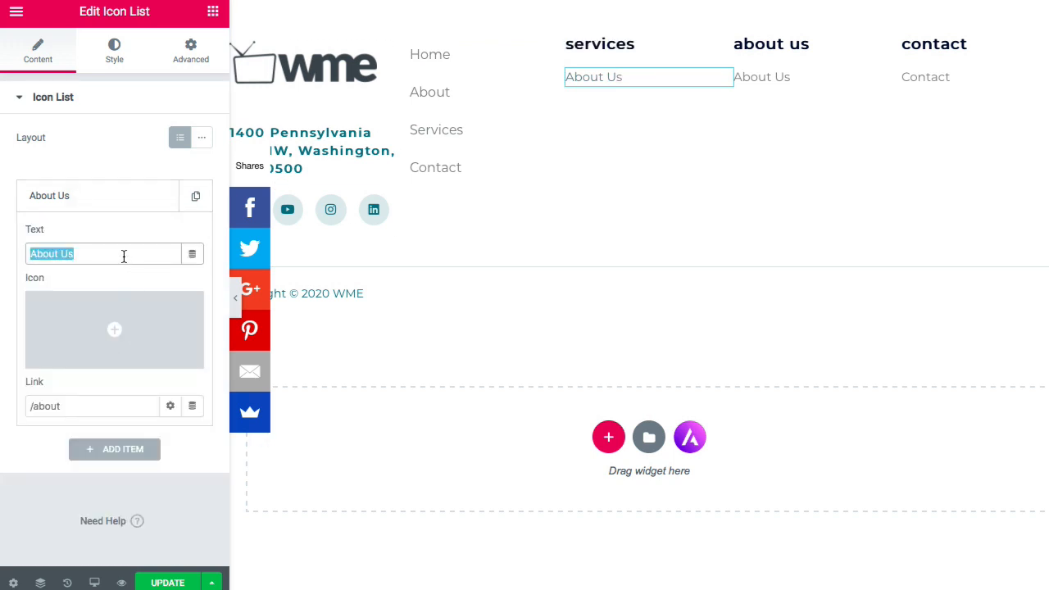
pyautogui.write('Services')
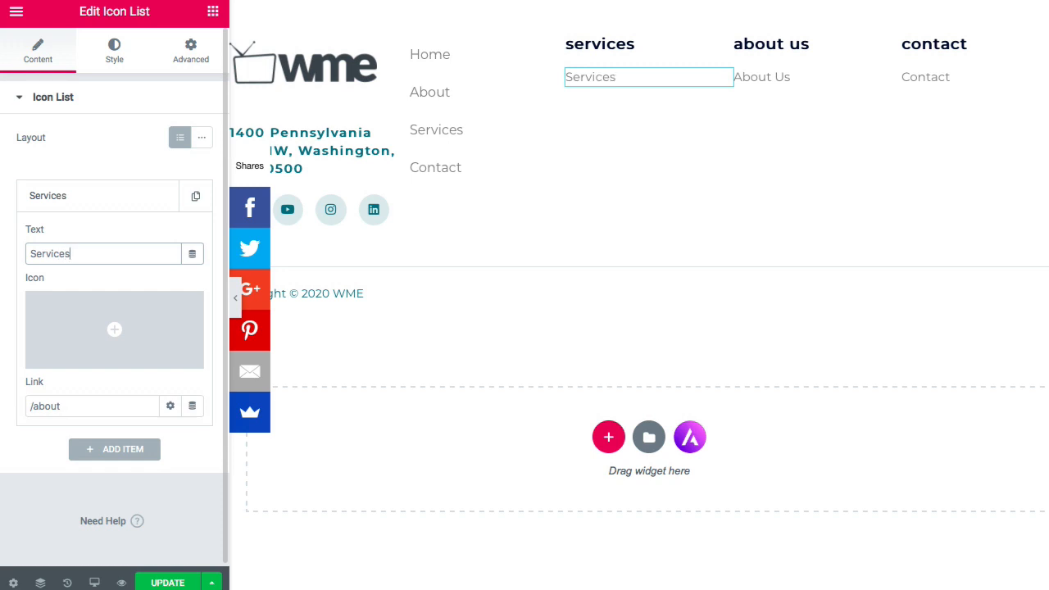
pyautogui.click(518, 213)
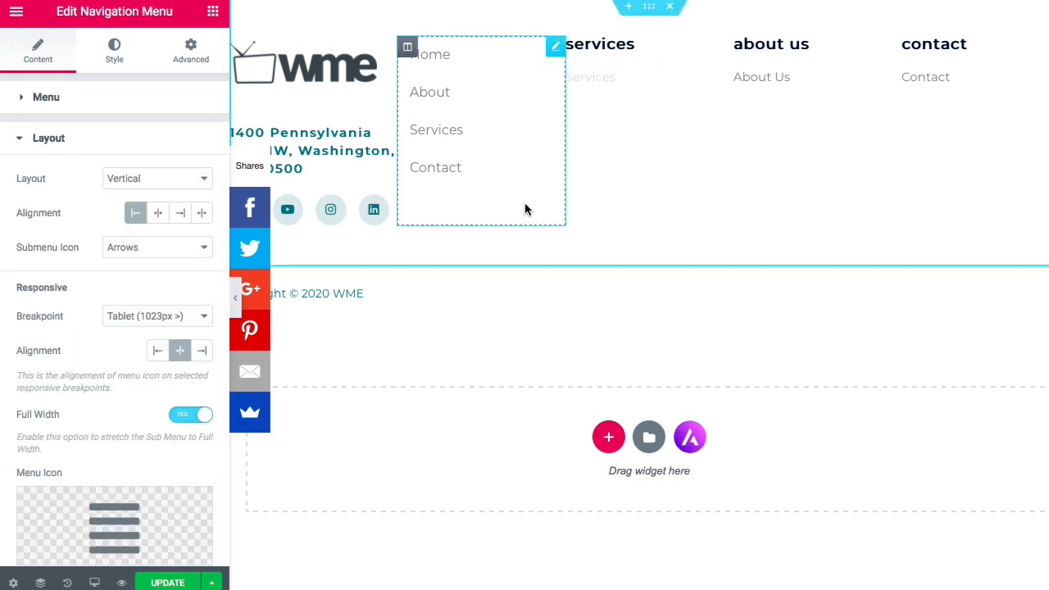
# - Revert the footer via History to 'Navigation Menu Layout Edited' and preview it with the panel hidden
pyautogui.click(235, 300)
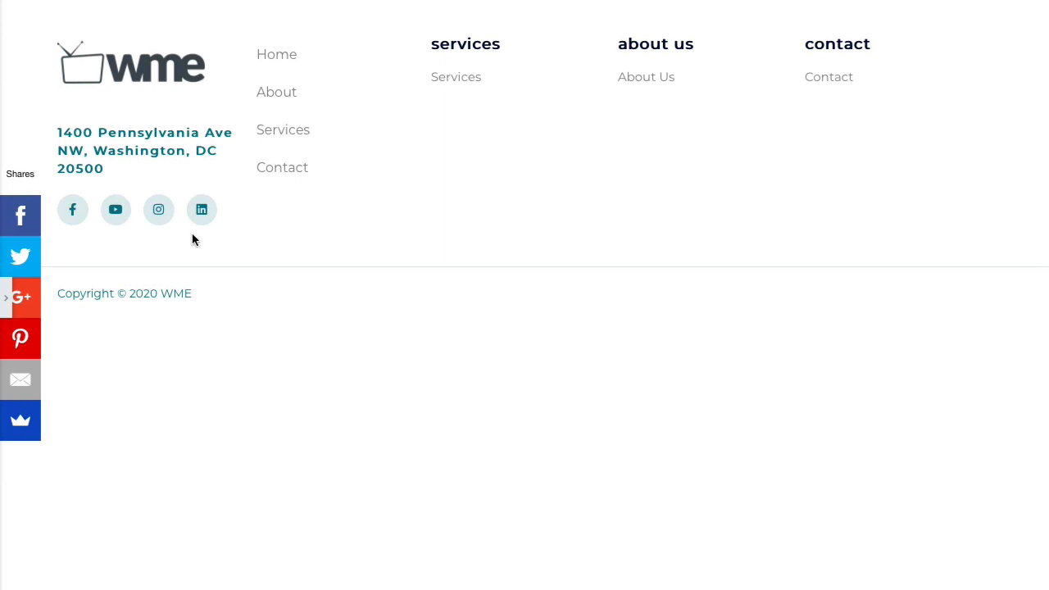
pyautogui.click(7, 297)
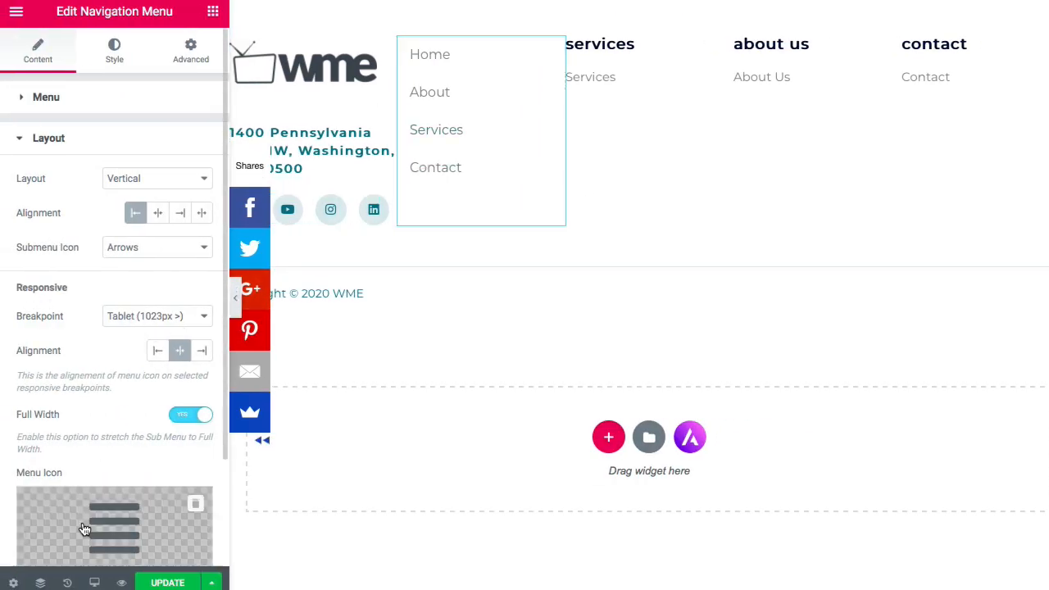
pyautogui.click(68, 583)
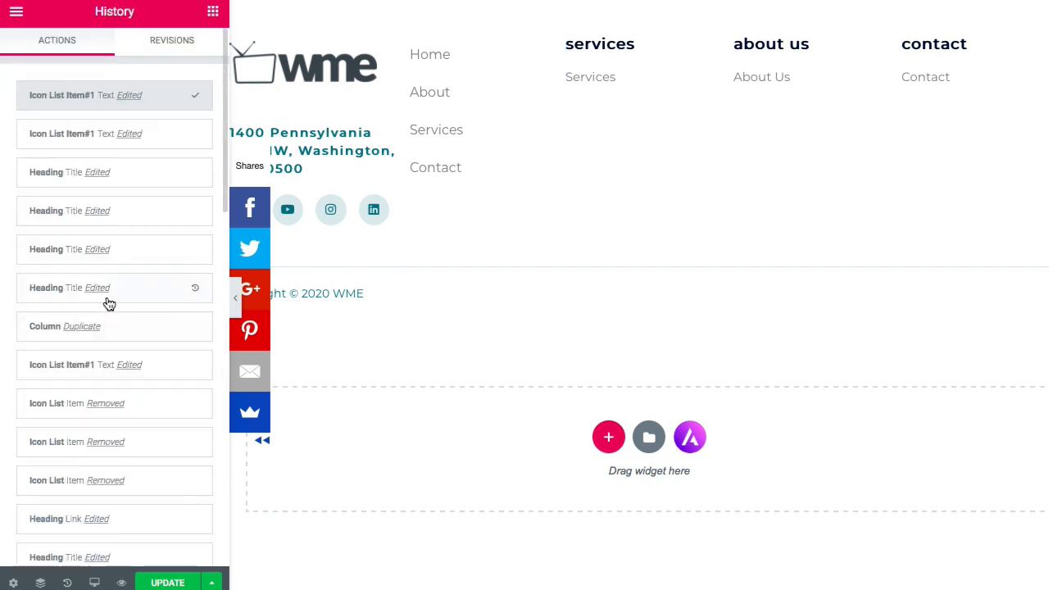
pyautogui.scroll(-1, 97, 420)
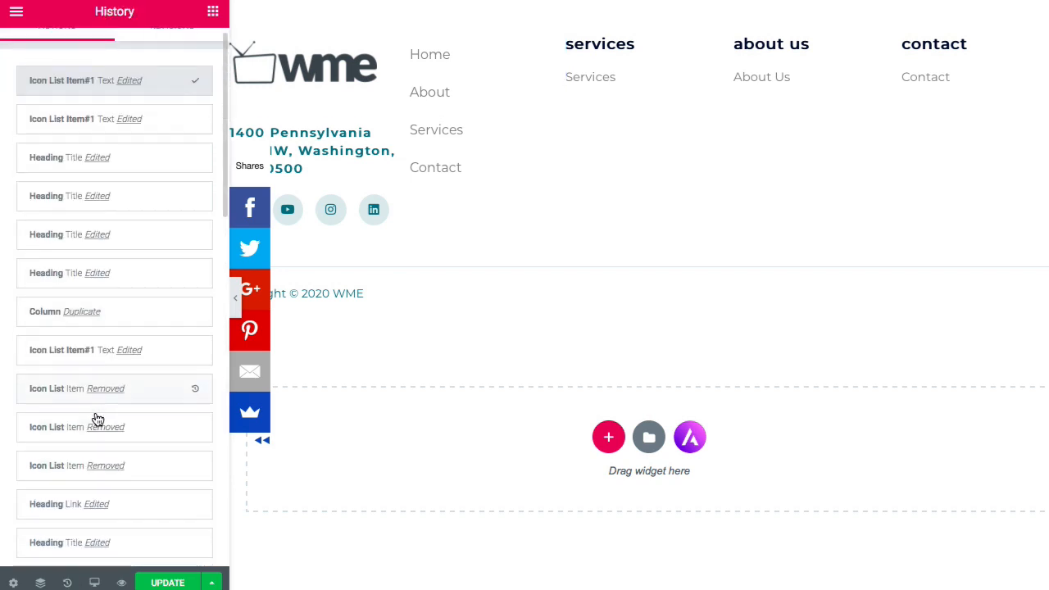
pyautogui.scroll(-2, 97, 420)
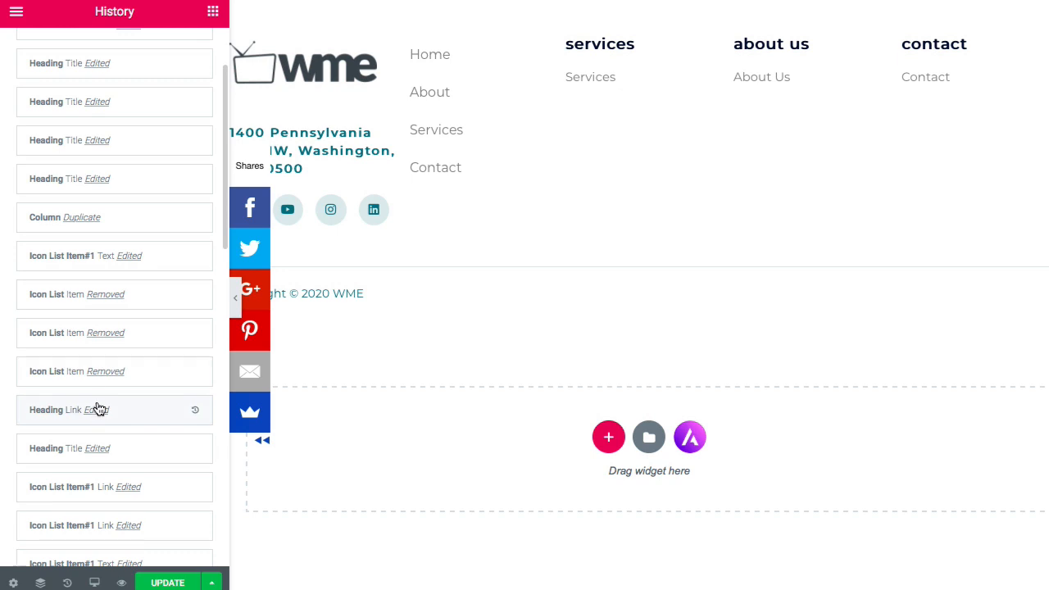
pyautogui.scroll(-4, 97, 409)
pyautogui.click(101, 456)
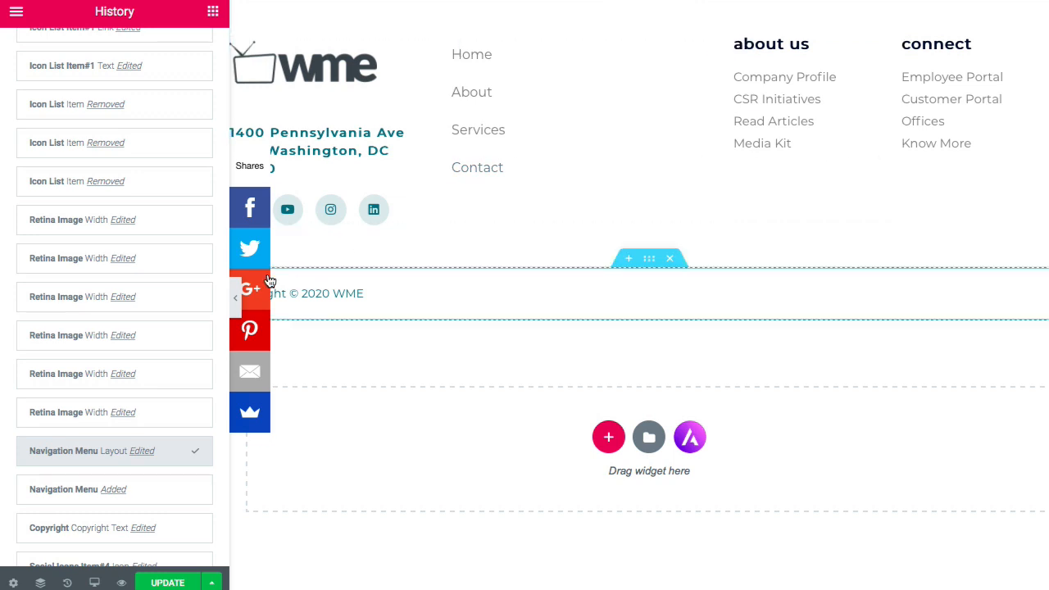
pyautogui.click(236, 296)
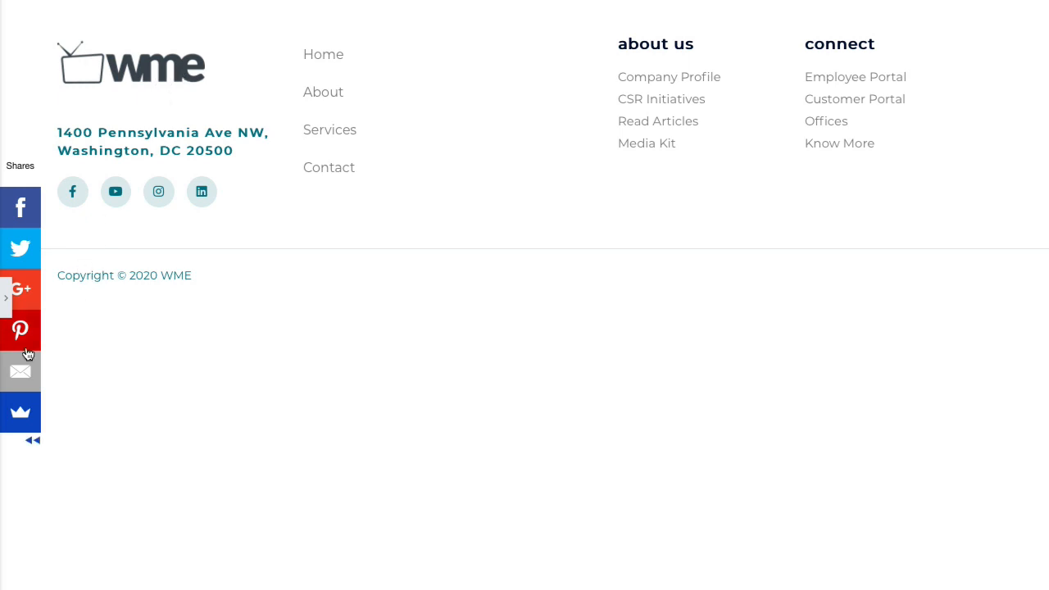
# - Shrink the footer logo width from 180 to 120 px and preview the footer
pyautogui.click(6, 298)
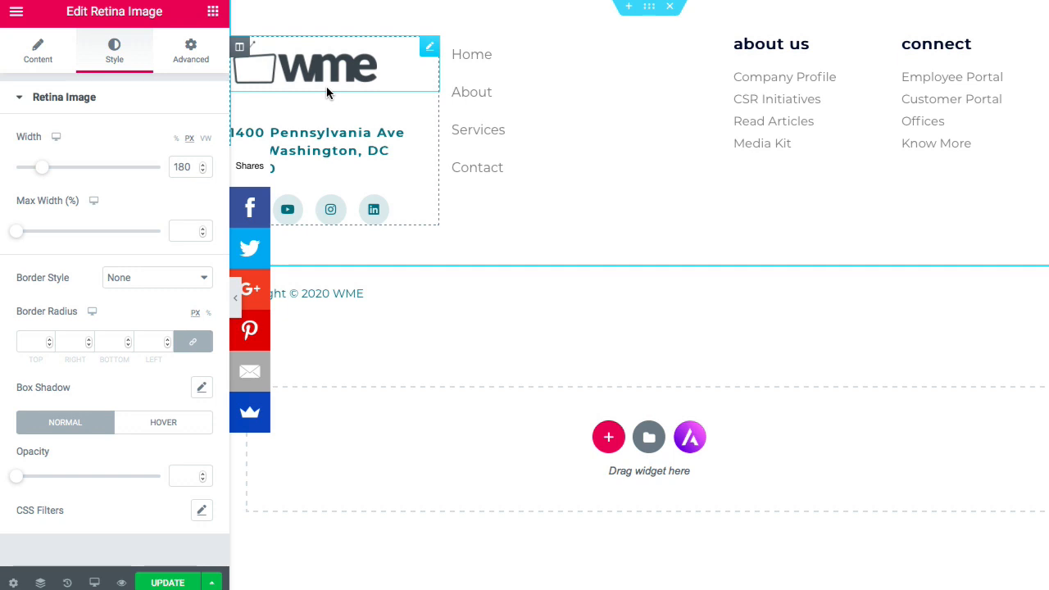
pyautogui.click(194, 167)
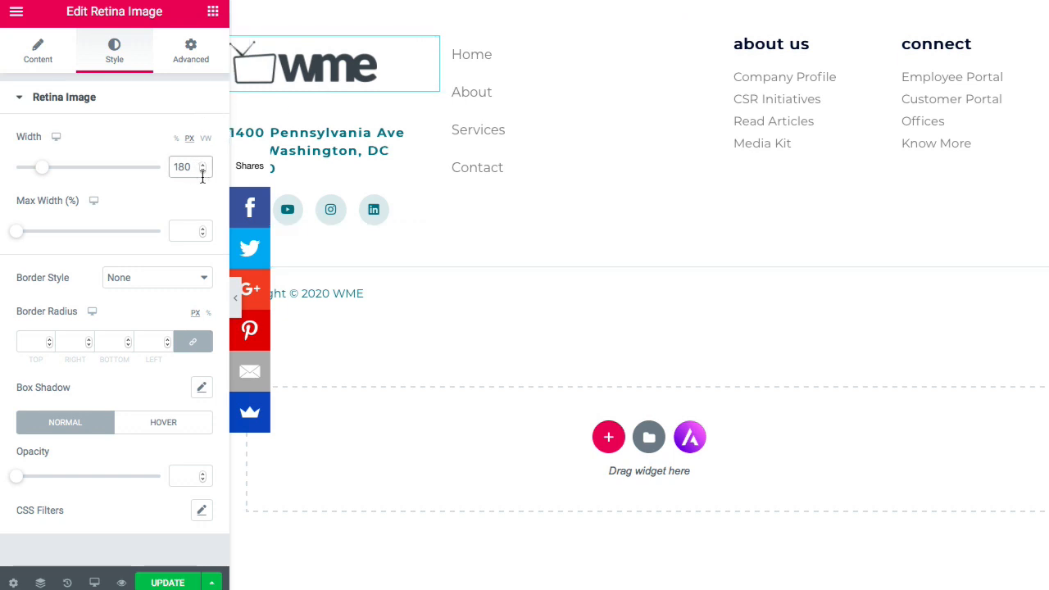
pyautogui.press('BackSpace')
pyautogui.press('BackSpace')
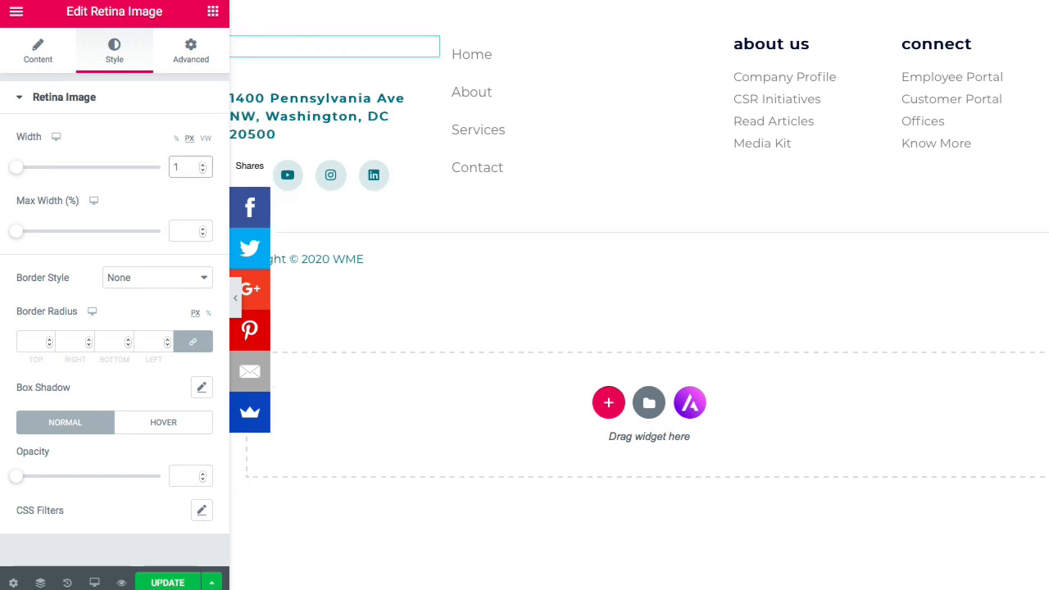
pyautogui.write('20')
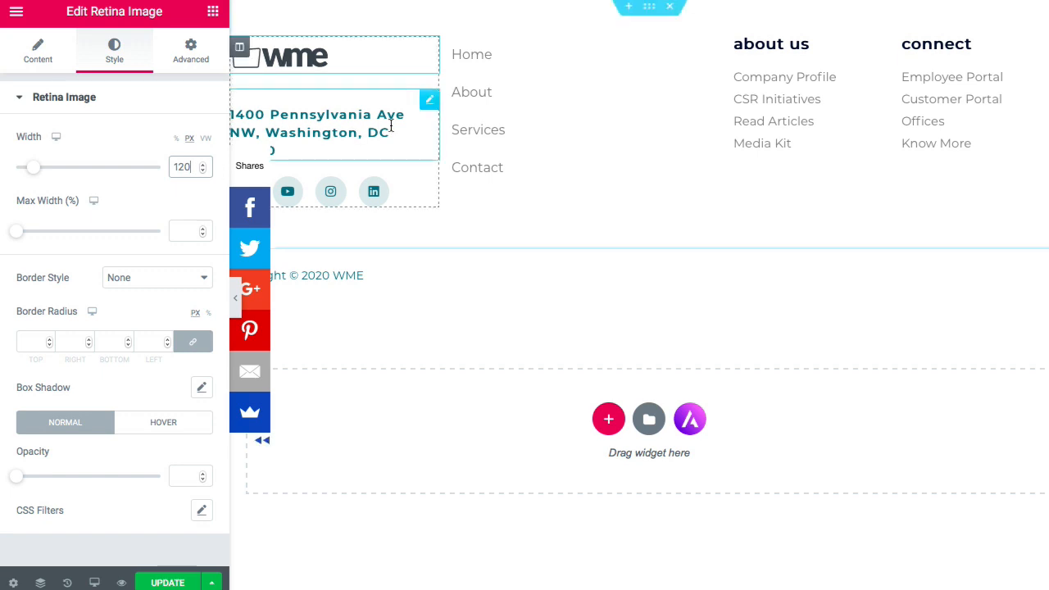
pyautogui.click(558, 120)
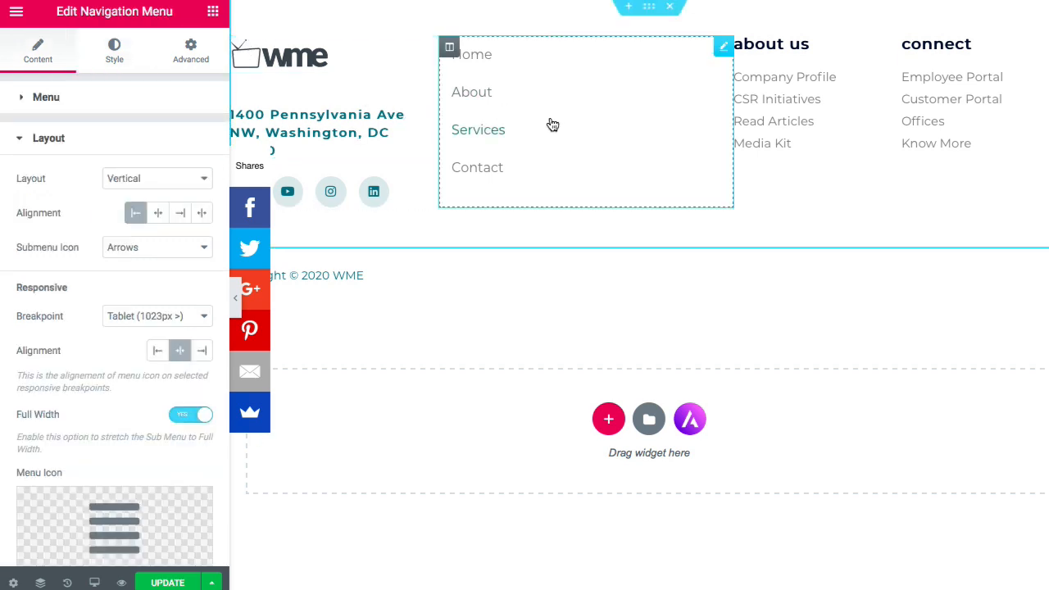
pyautogui.click(235, 297)
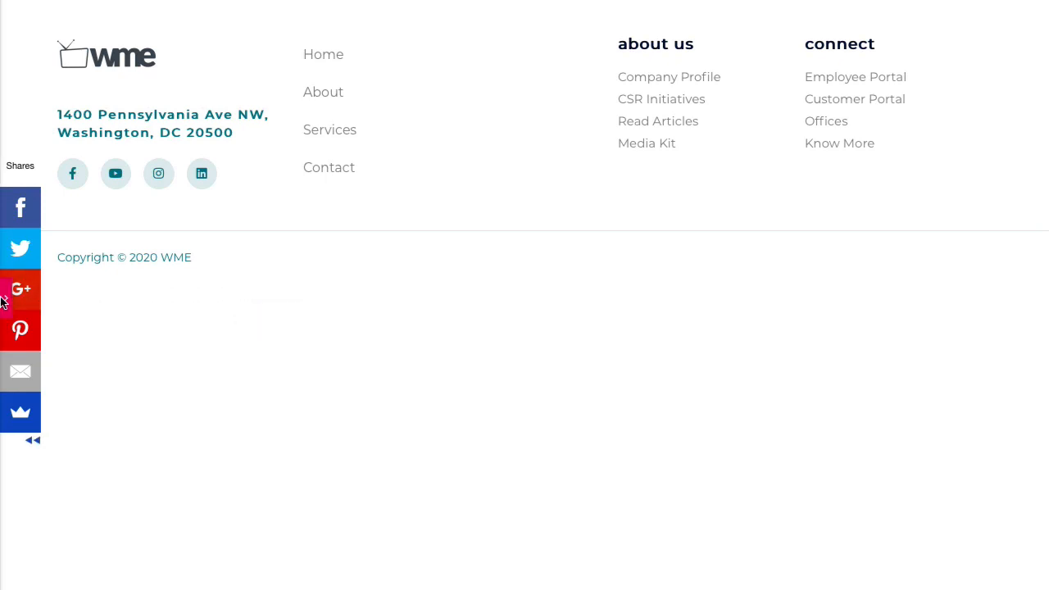
pyautogui.moveTo(30, 272)
pyautogui.click(12, 296)
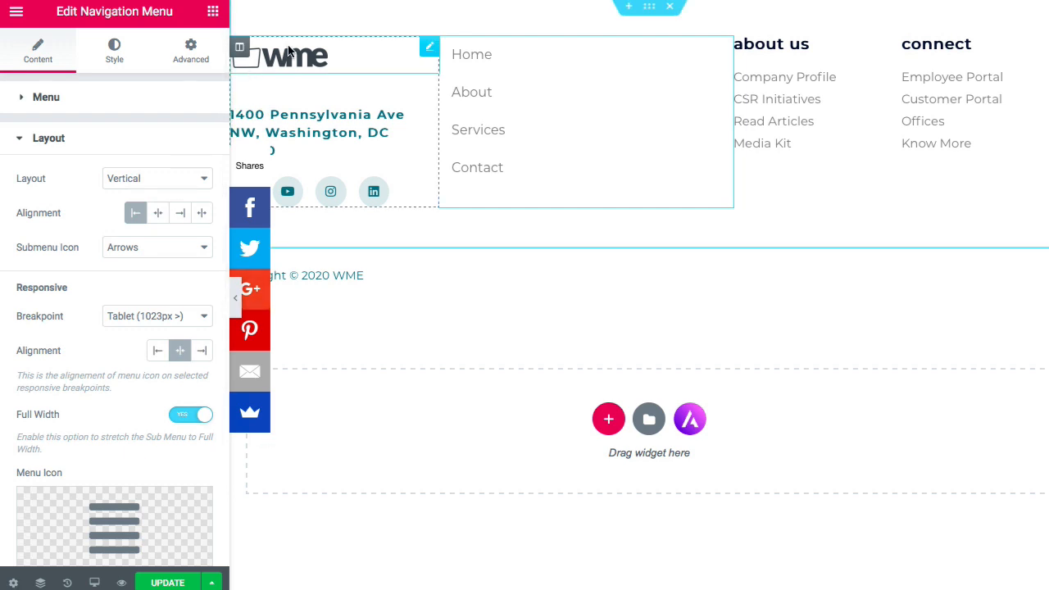
# - Set the footer logo width to 130 px and save the footer template with UPDATE
pyautogui.click(259, 71)
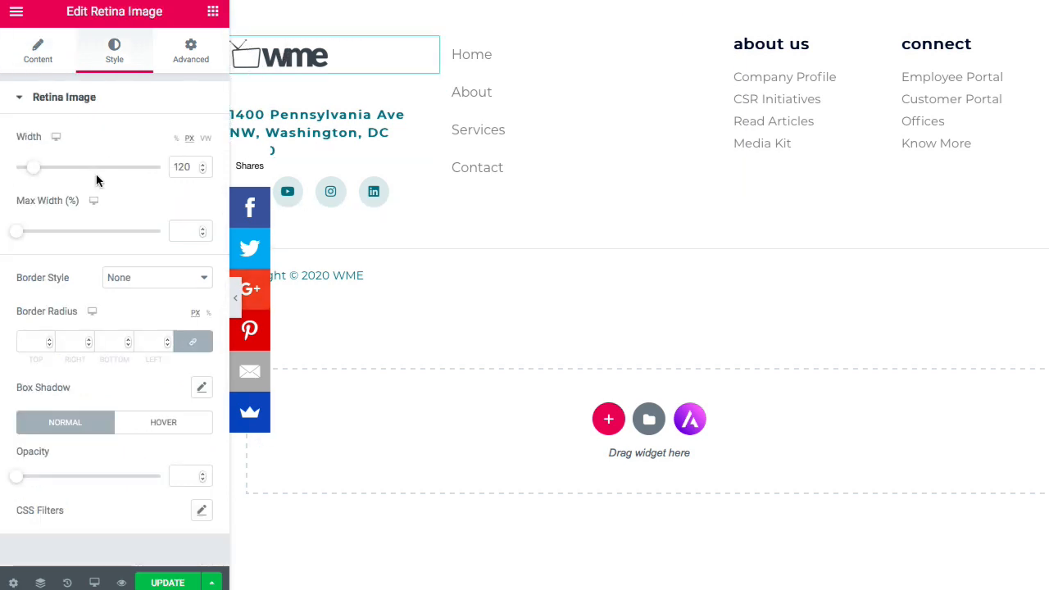
pyautogui.click(184, 168)
pyautogui.press('BackSpace')
pyautogui.write('3')
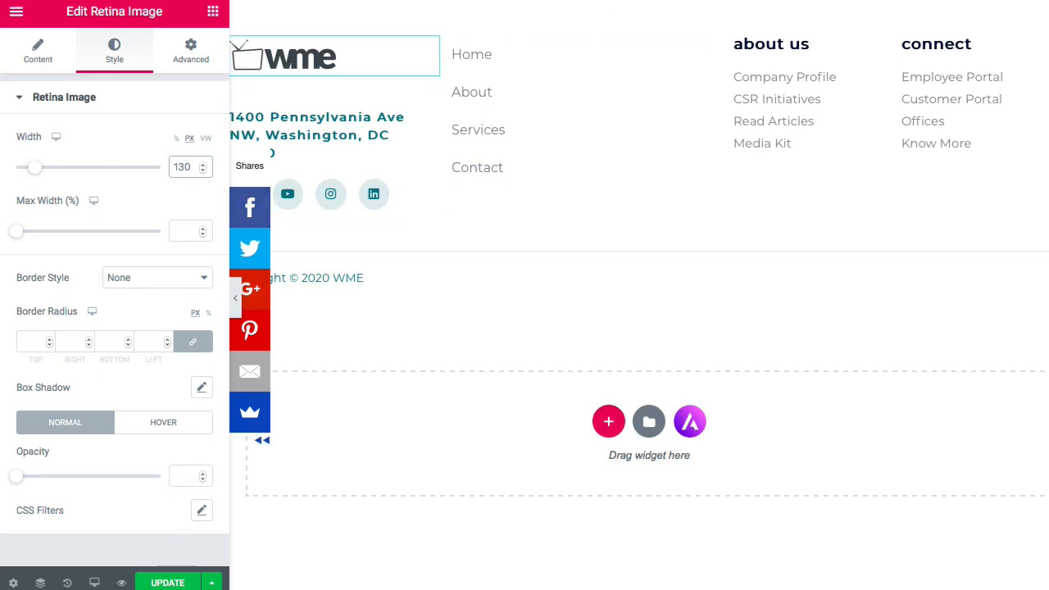
pyautogui.click(167, 582)
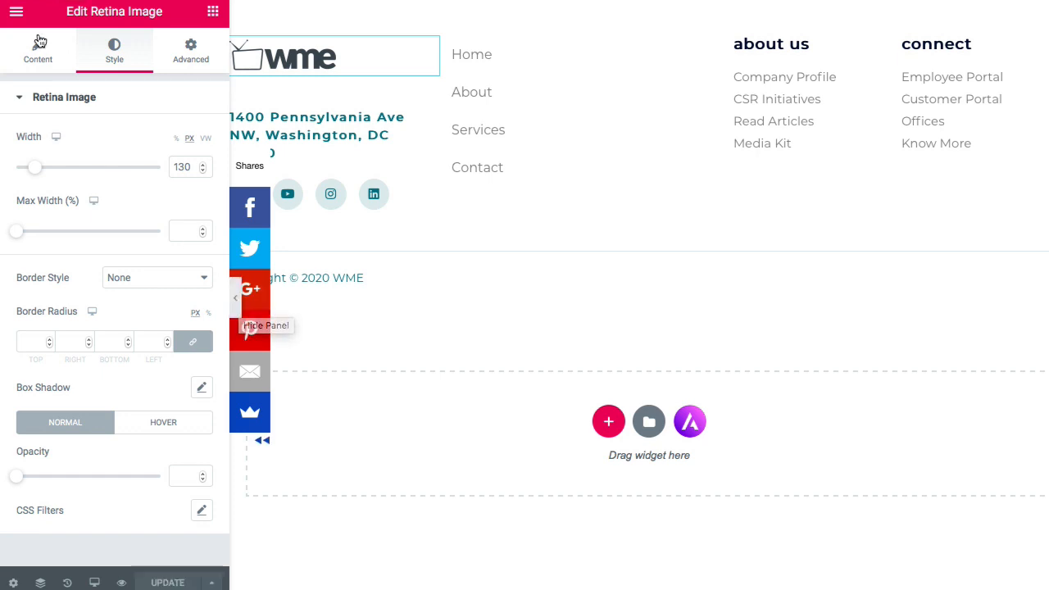
# - Exit the Elementor editor to the WordPress dashboard, heading for the admin bar's WME site link
pyautogui.click(17, 15)
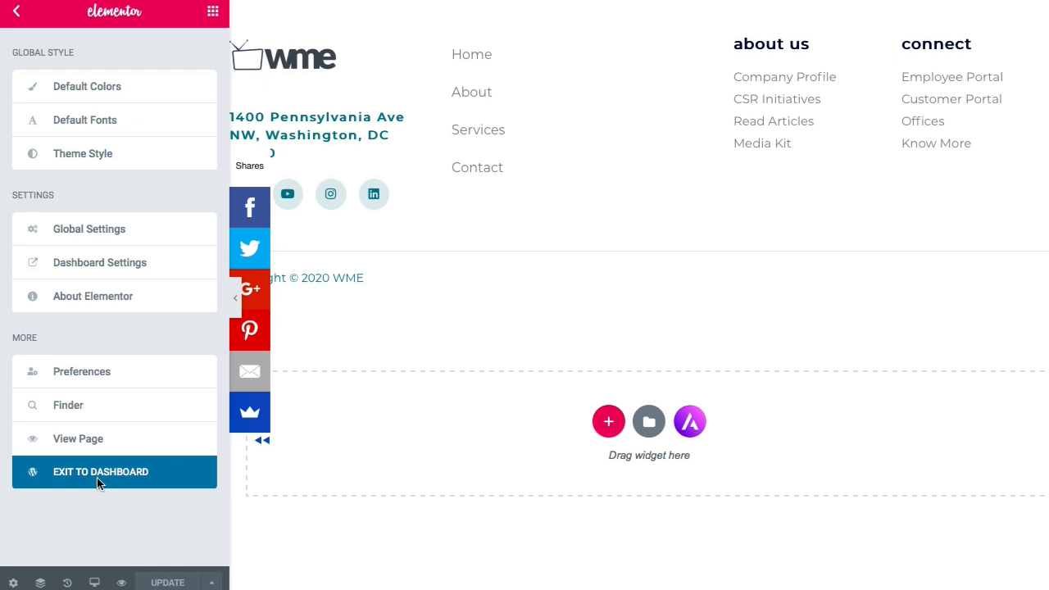
pyautogui.click(97, 473)
pyautogui.moveTo(69, 18)
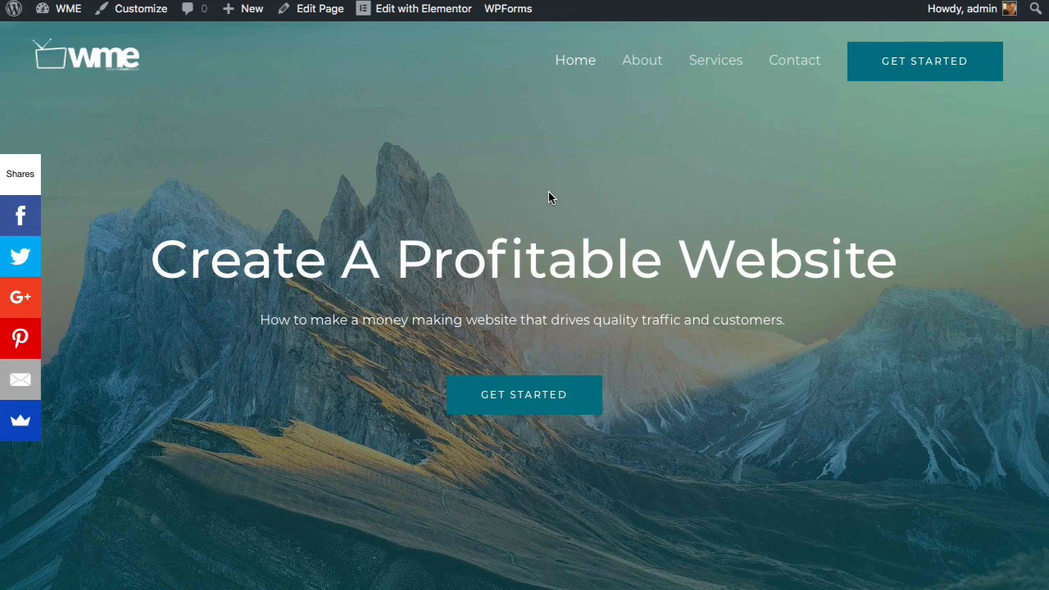
pyautogui.scroll(-4, 549, 192)
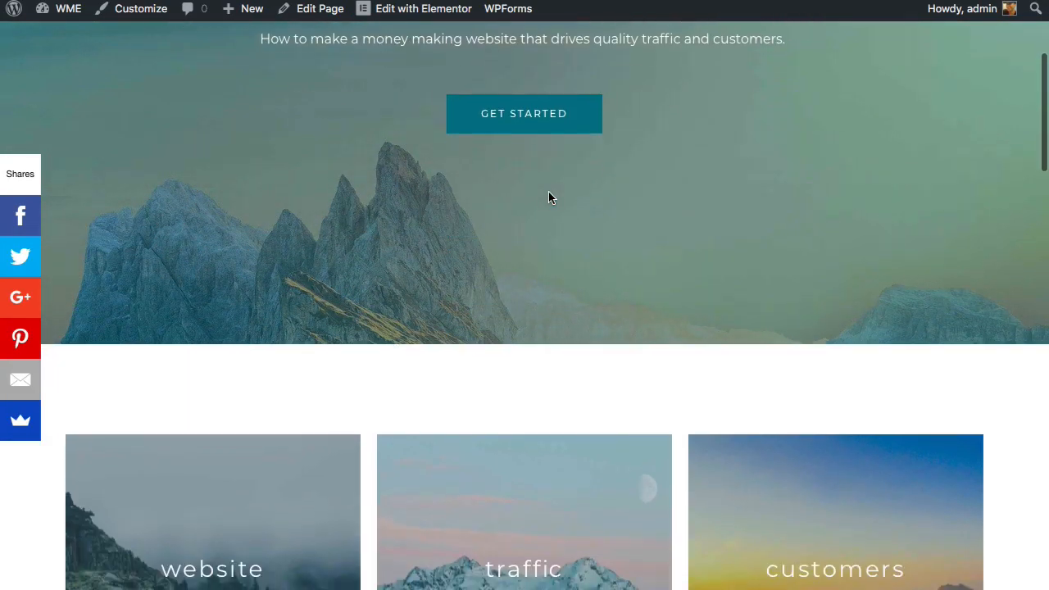
pyautogui.scroll(-6, 549, 191)
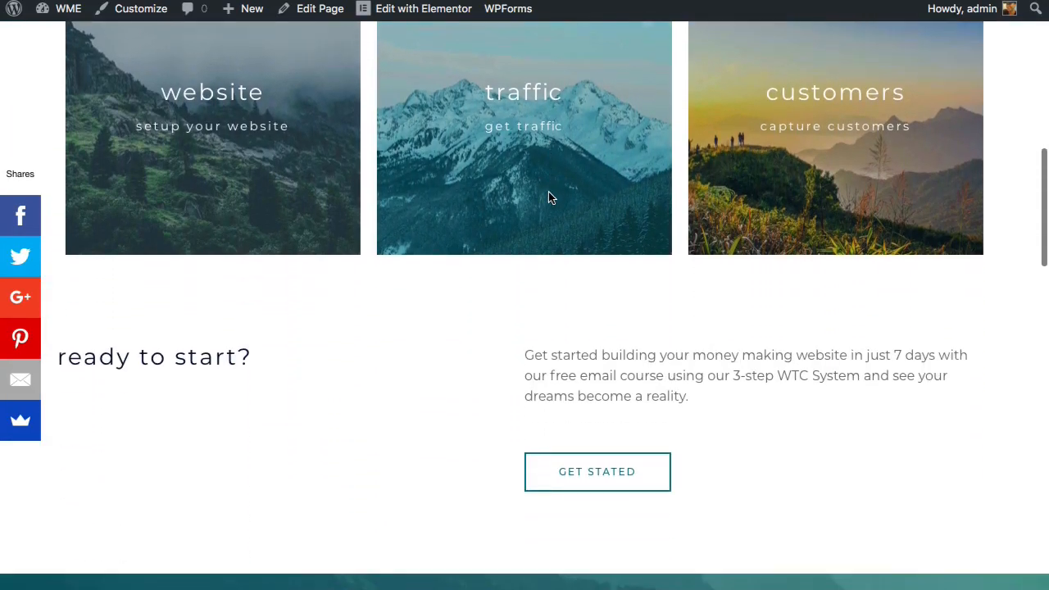
pyautogui.scroll(-7, 549, 192)
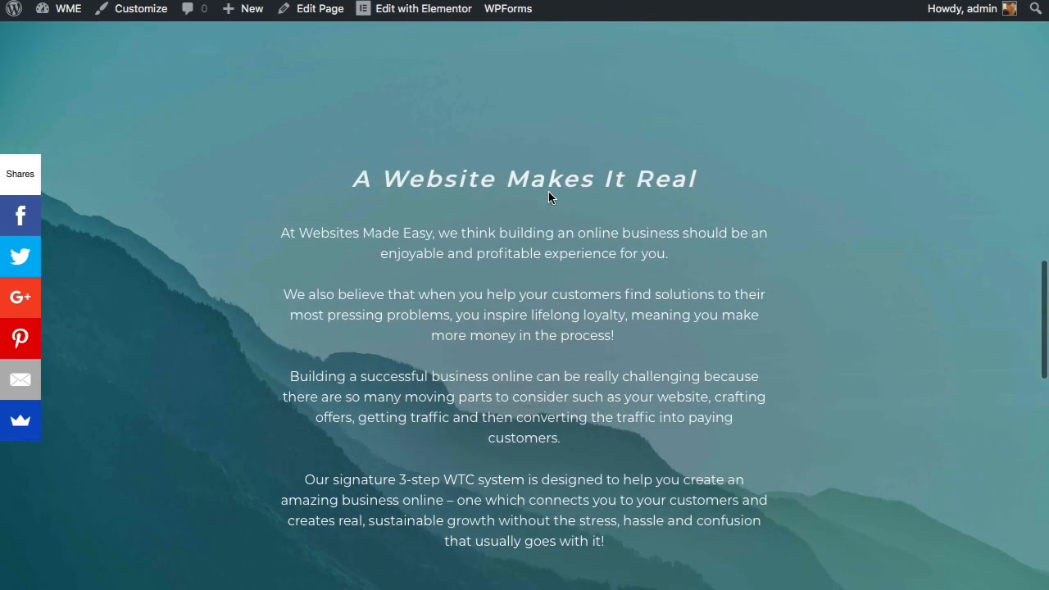
pyautogui.scroll(-8, 548, 192)
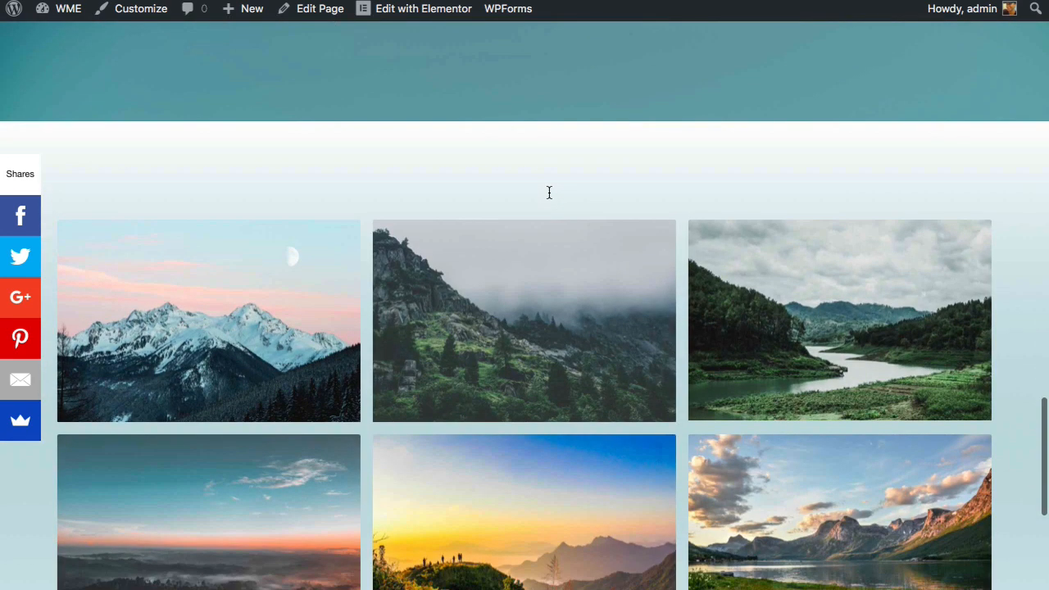
pyautogui.scroll(-5, 549, 192)
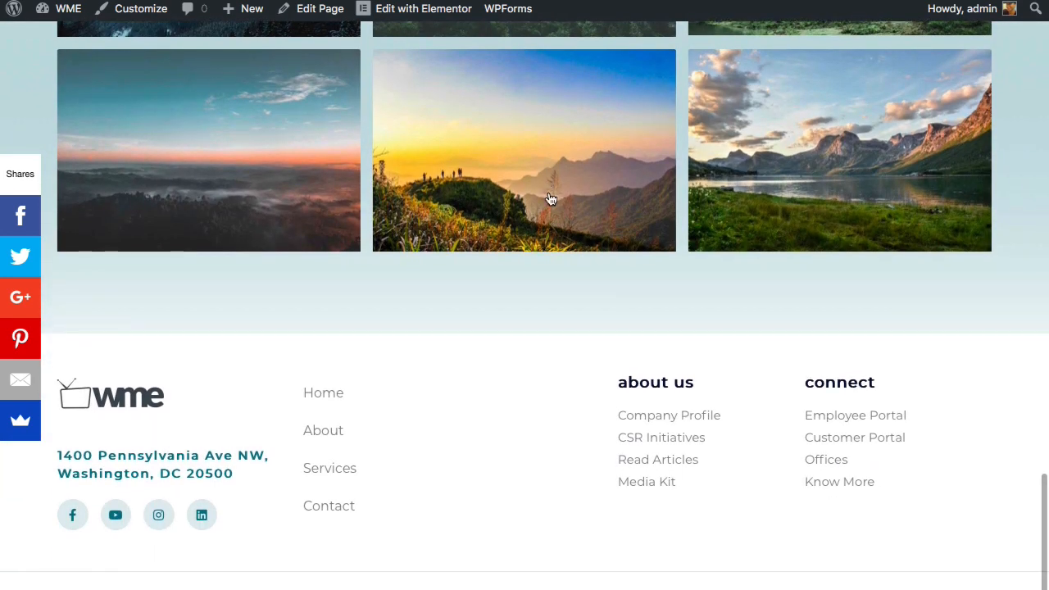
pyautogui.scroll(11, 551, 199)
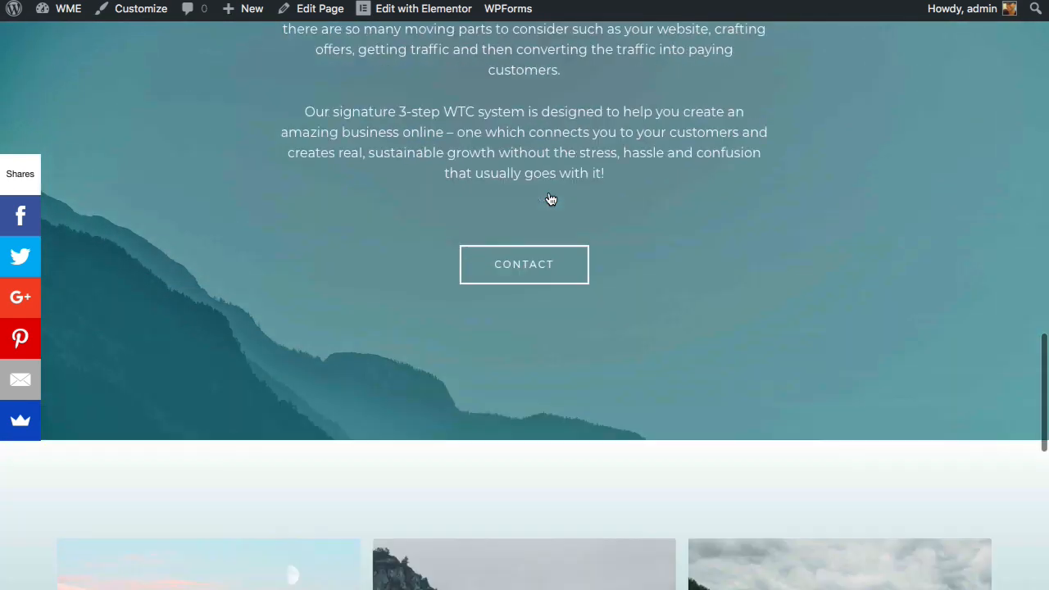
pyautogui.scroll(8, 551, 199)
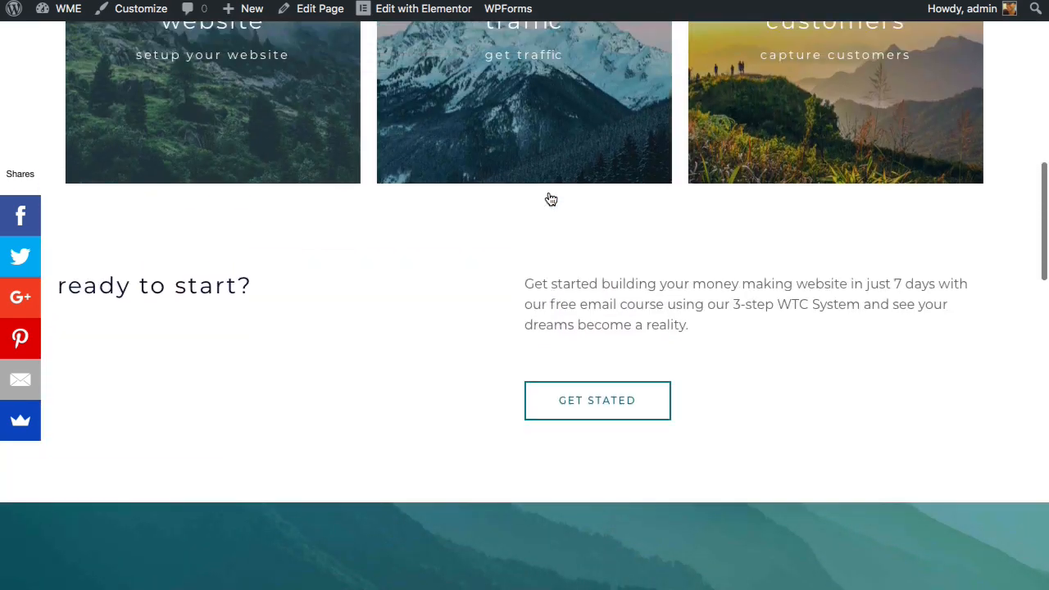
pyautogui.scroll(8, 551, 199)
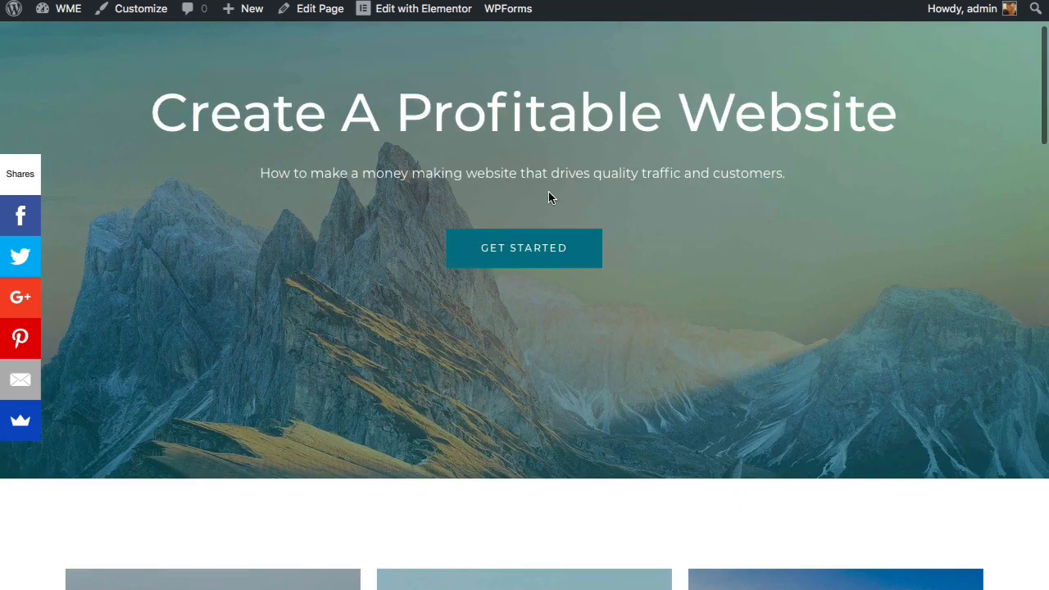
pyautogui.scroll(2, 550, 193)
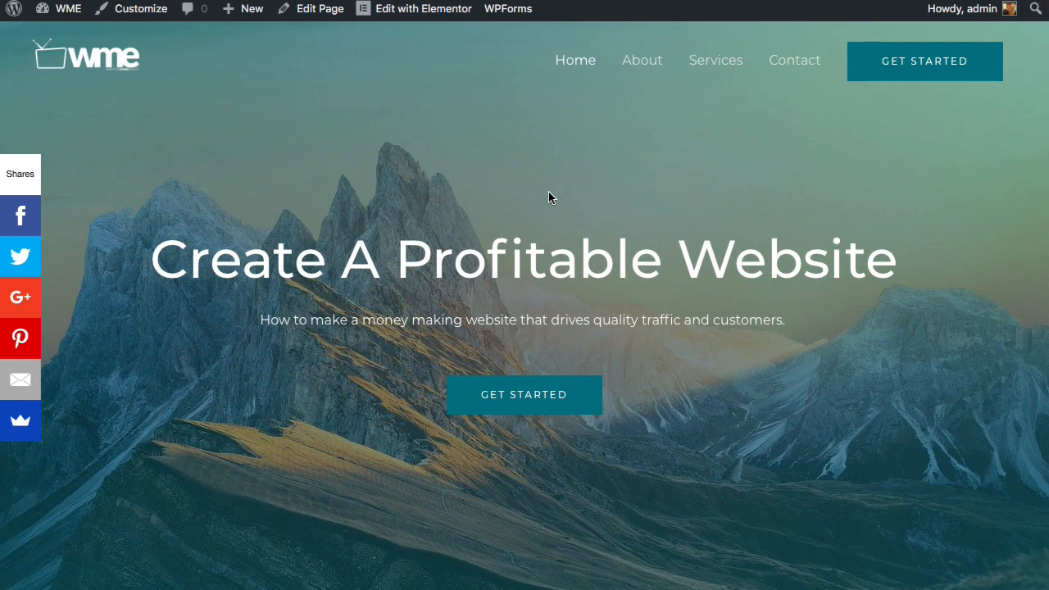